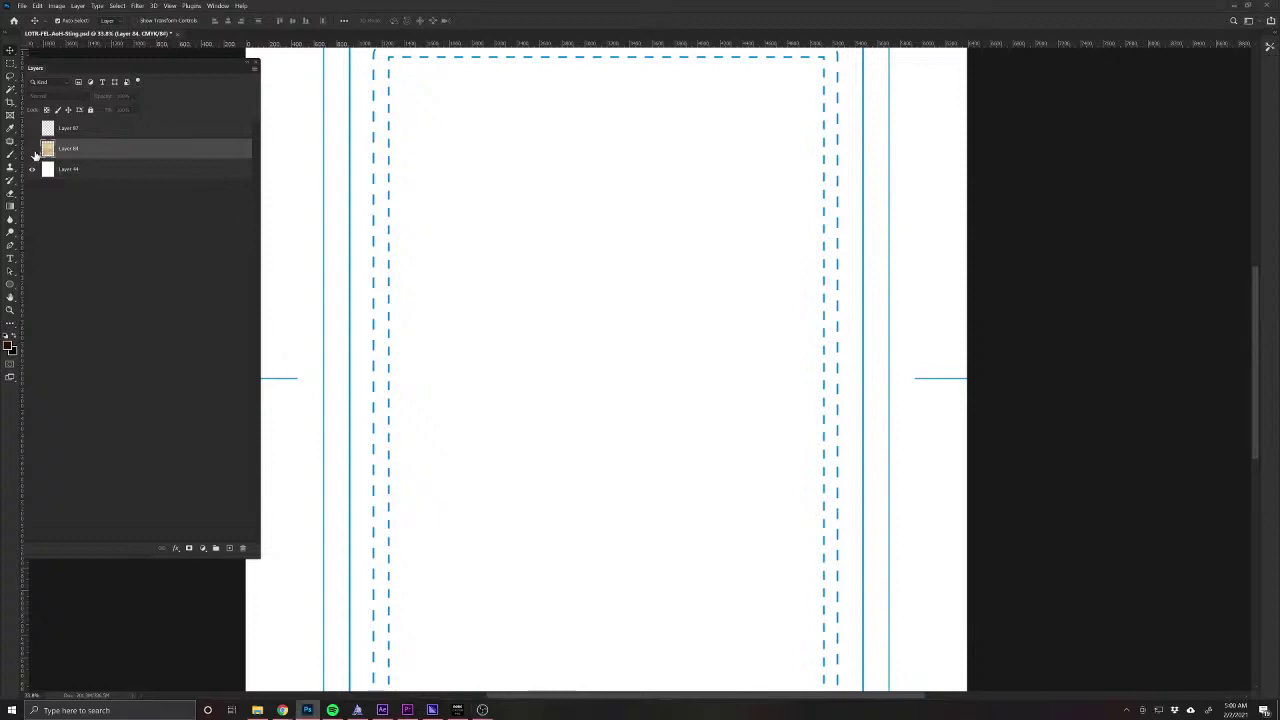
Make the parchment texture layer visible and look over the card template from its top edge downward.
{"action": "left_click", "coordinate": [32, 148]}
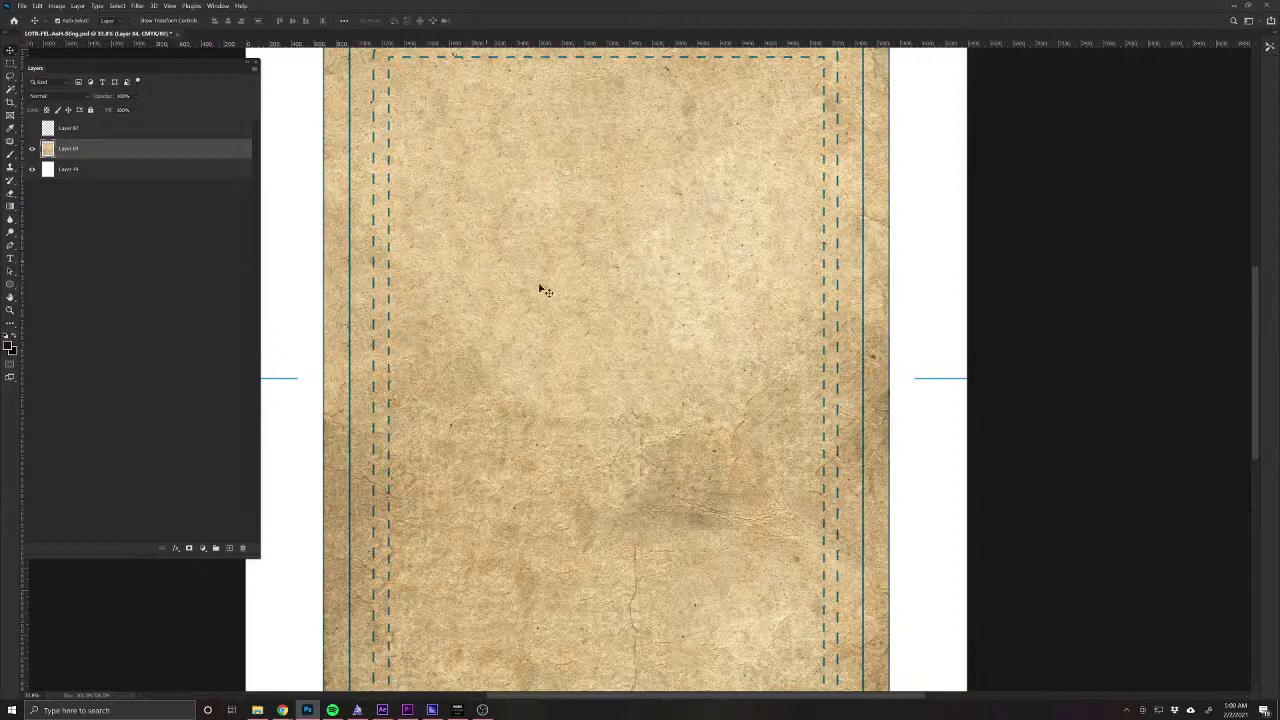
{"action": "left_click_drag", "start_coordinate": [603, 231], "coordinate": [580, 300]}
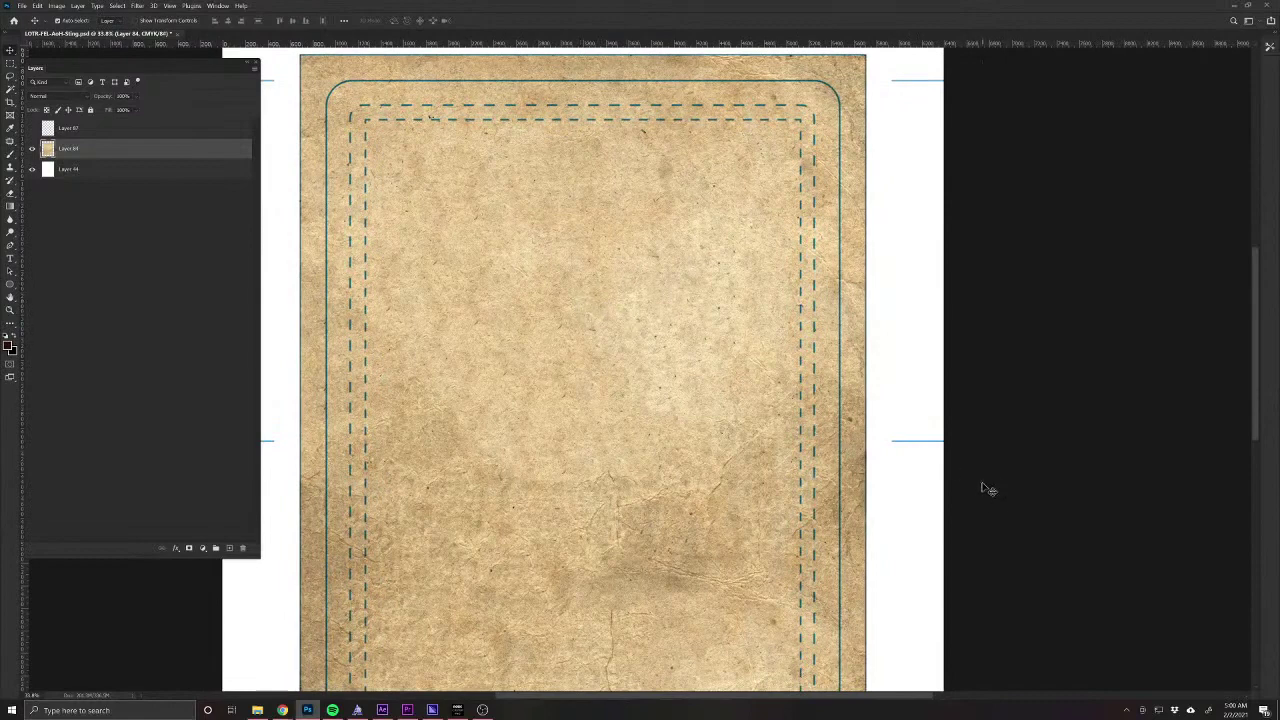
{"action": "left_click_drag", "start_coordinate": [686, 546], "coordinate": [714, 471]}
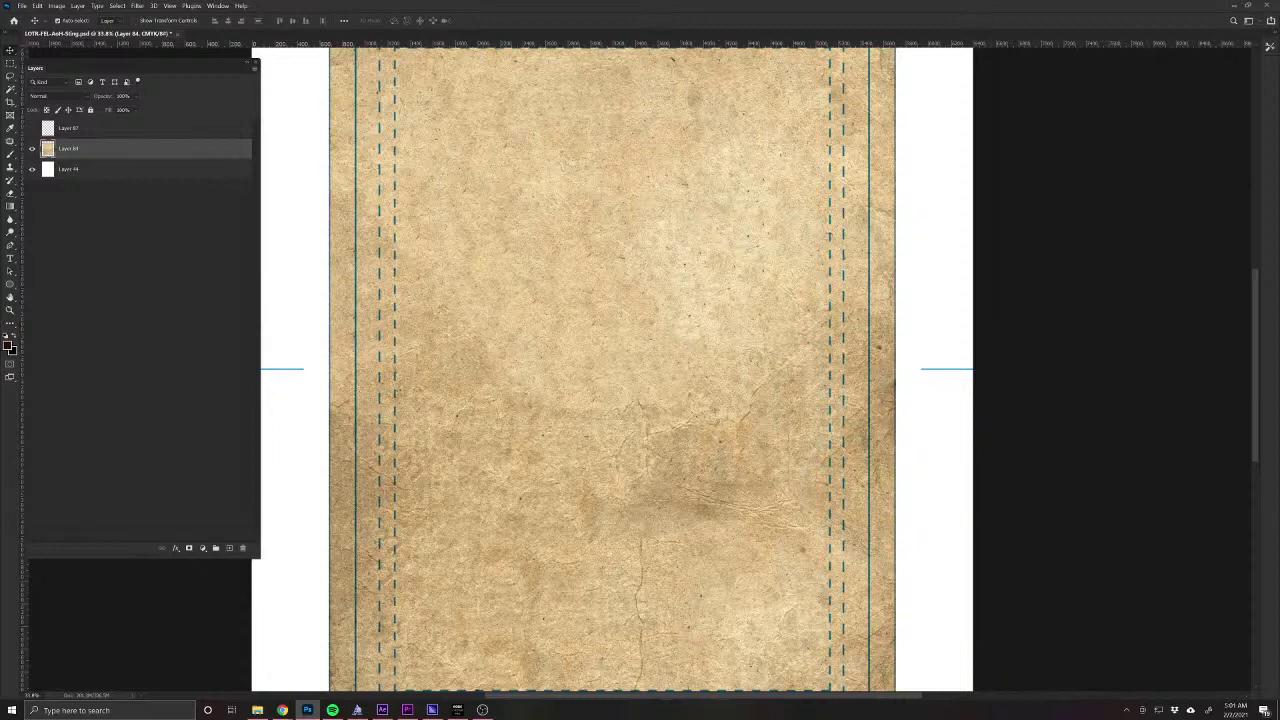
Switch to the Lord of the Rings court card list in Google Sheets and place its window centrally over the card template.
{"action": "left_click", "coordinate": [282, 710]}
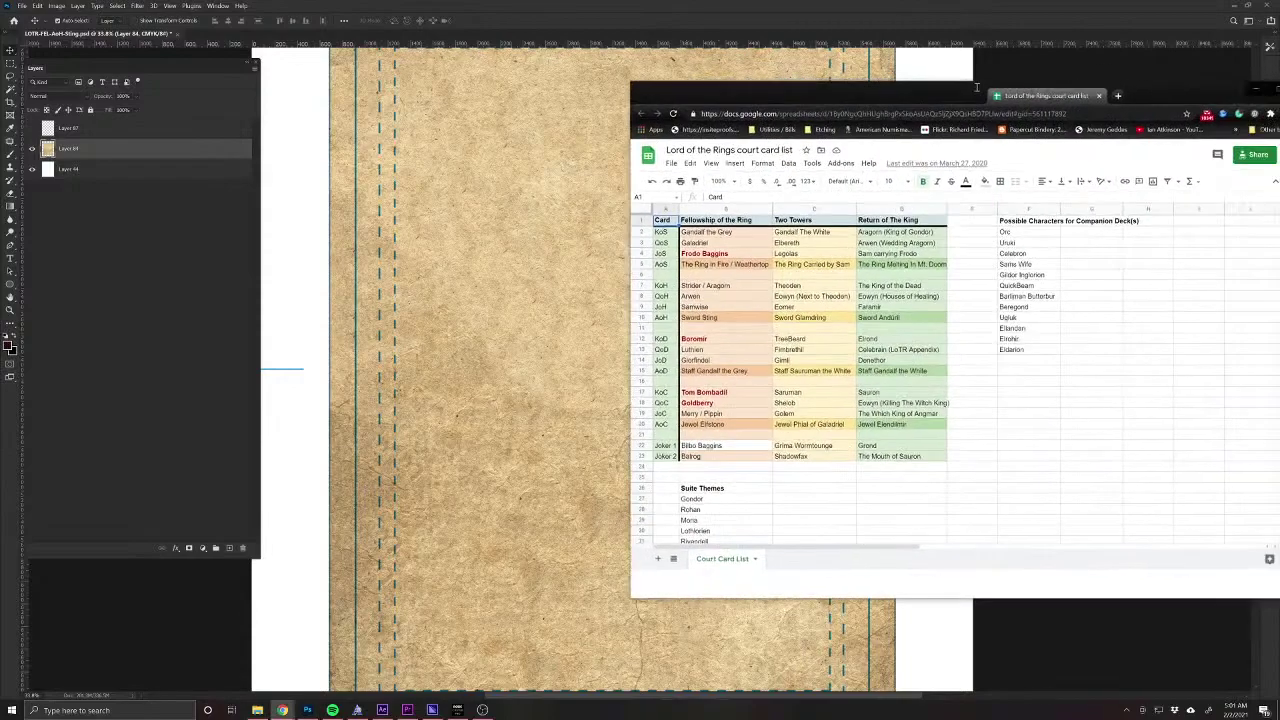
{"action": "left_click_drag", "start_coordinate": [1004, 82], "coordinate": [704, 92]}
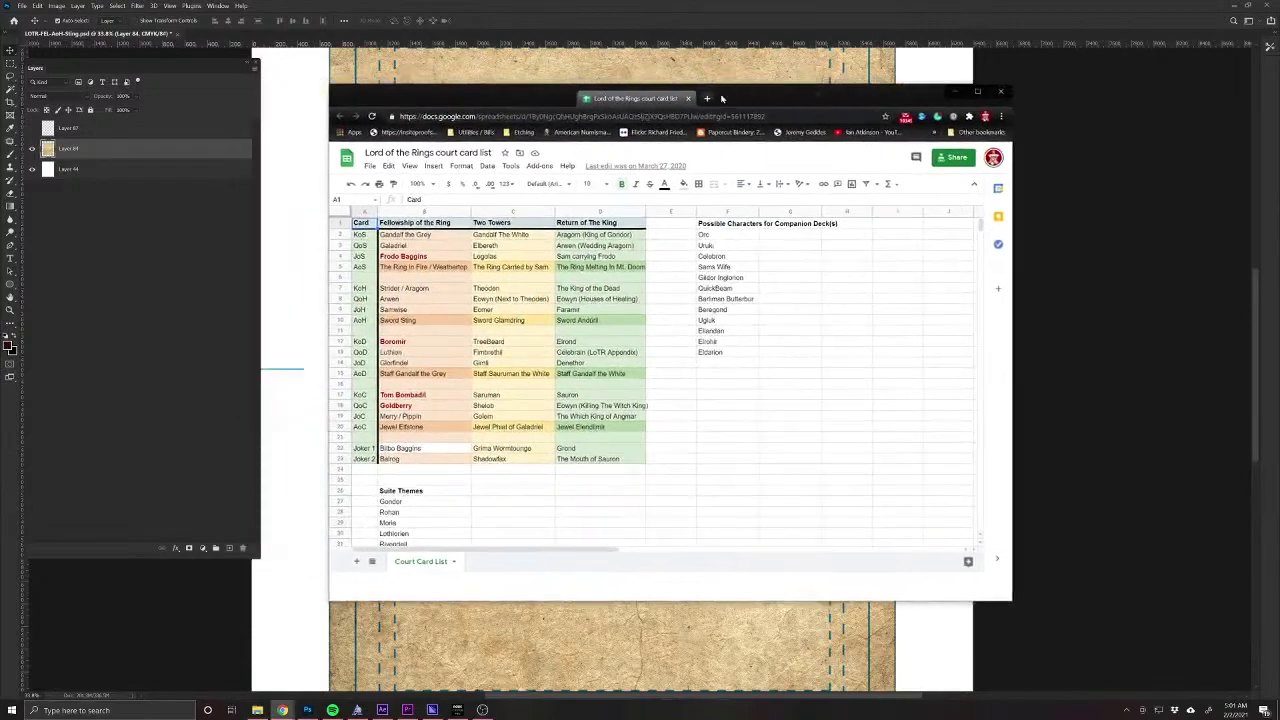
{"action": "left_click", "coordinate": [979, 92]}
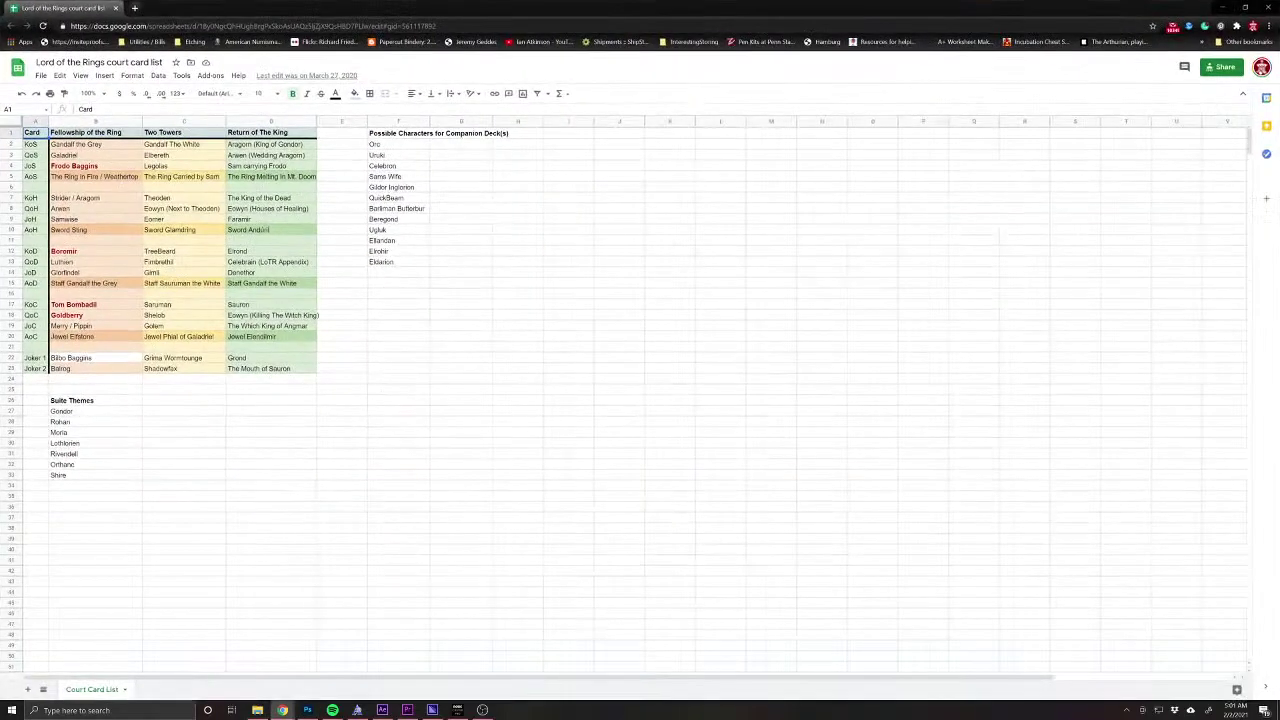
{"action": "left_click", "coordinate": [1244, 8]}
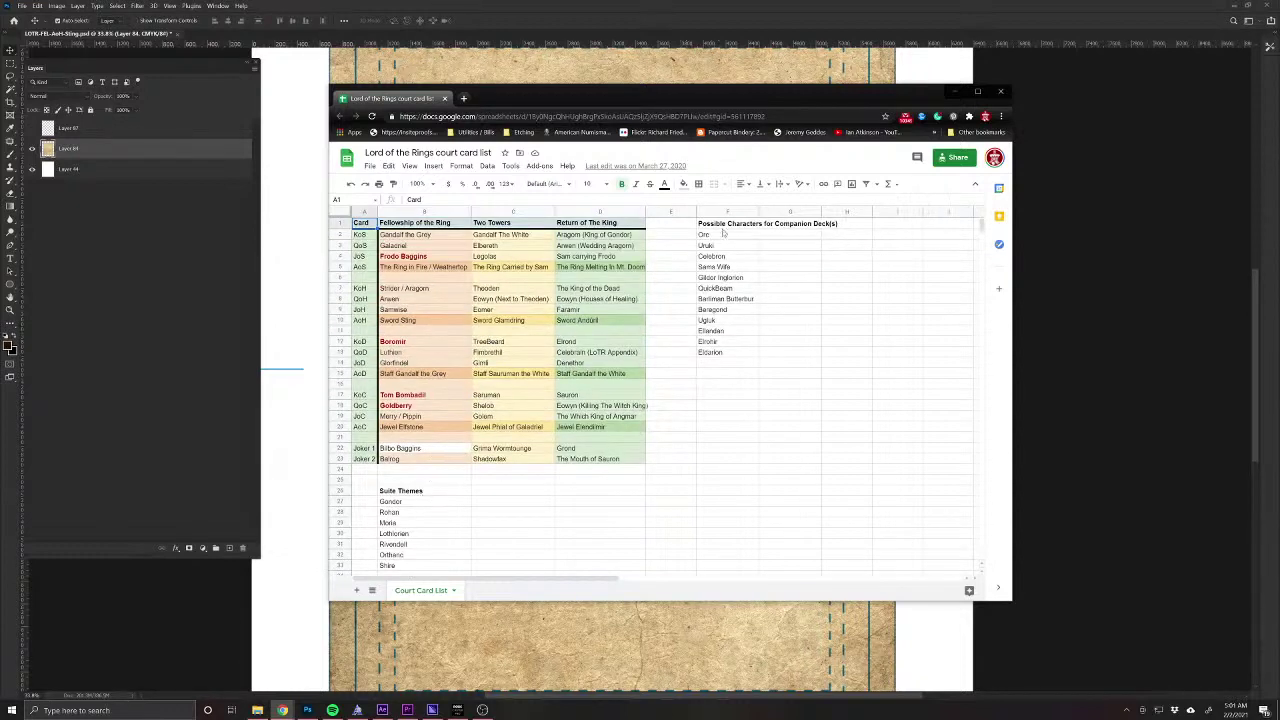
Examine the possible companion deck characters and the Suite Themes list on the Court Card List sheet.
{"action": "left_click_drag", "start_coordinate": [722, 226], "coordinate": [849, 351]}
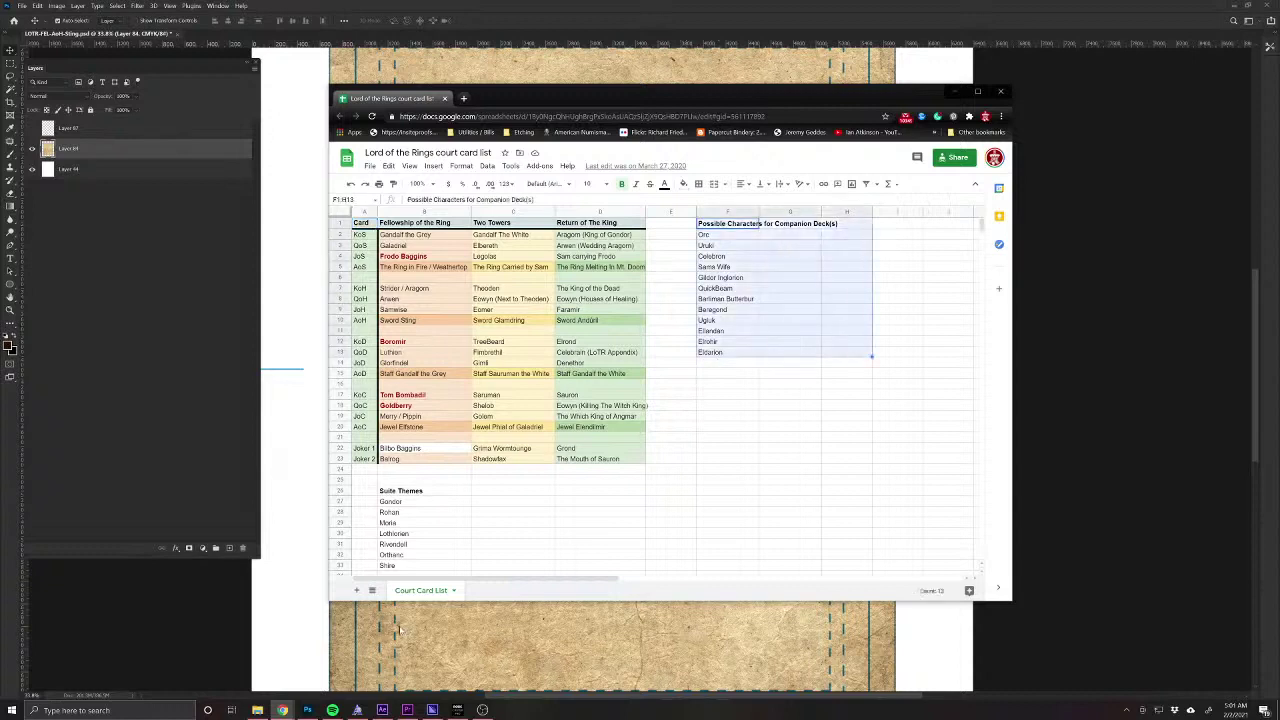
{"action": "left_click_drag", "start_coordinate": [415, 494], "coordinate": [434, 524]}
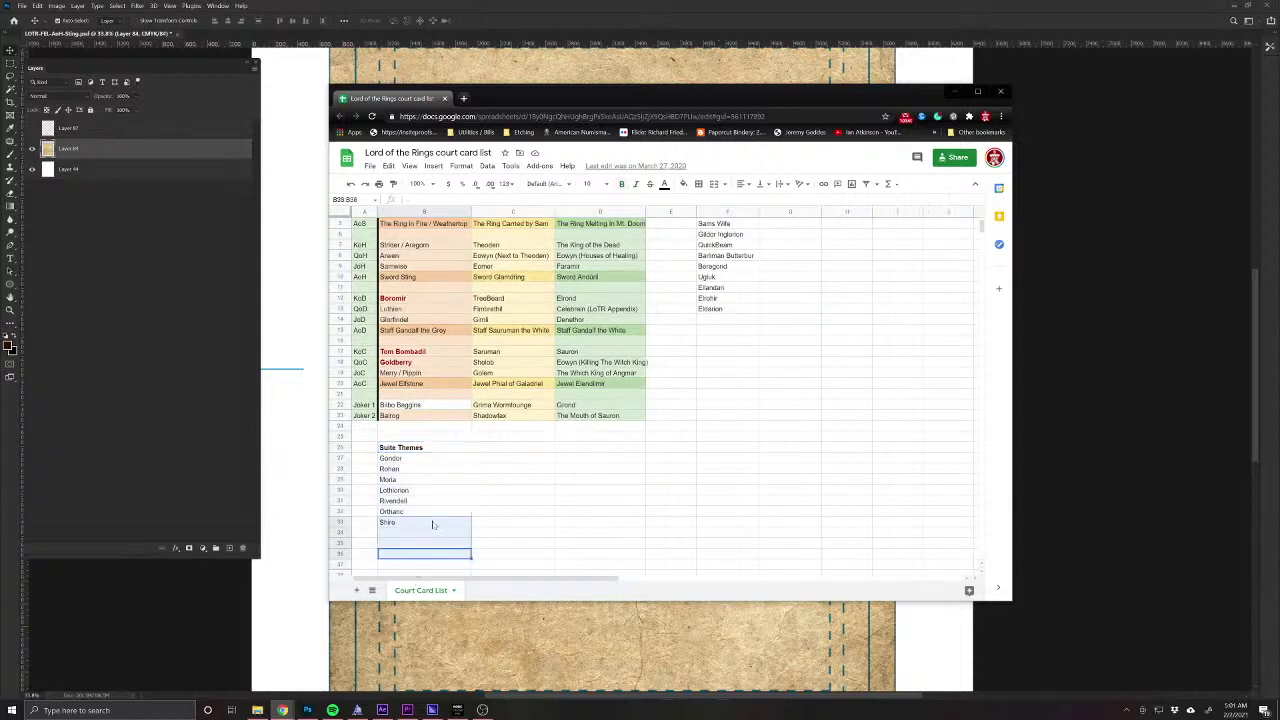
{"action": "scroll", "coordinate": [456, 517], "scroll_direction": "up", "scroll_amount": 1}
{"action": "left_click", "coordinate": [582, 517]}
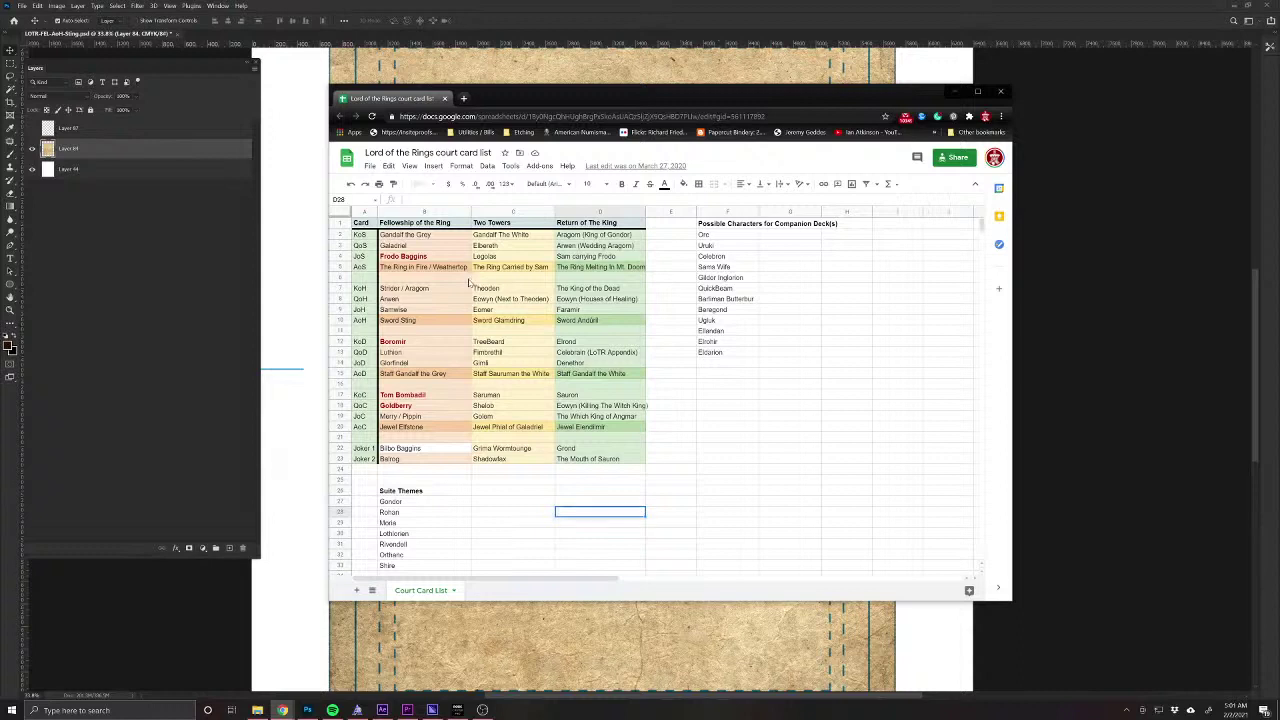
{"action": "left_click", "coordinate": [748, 398]}
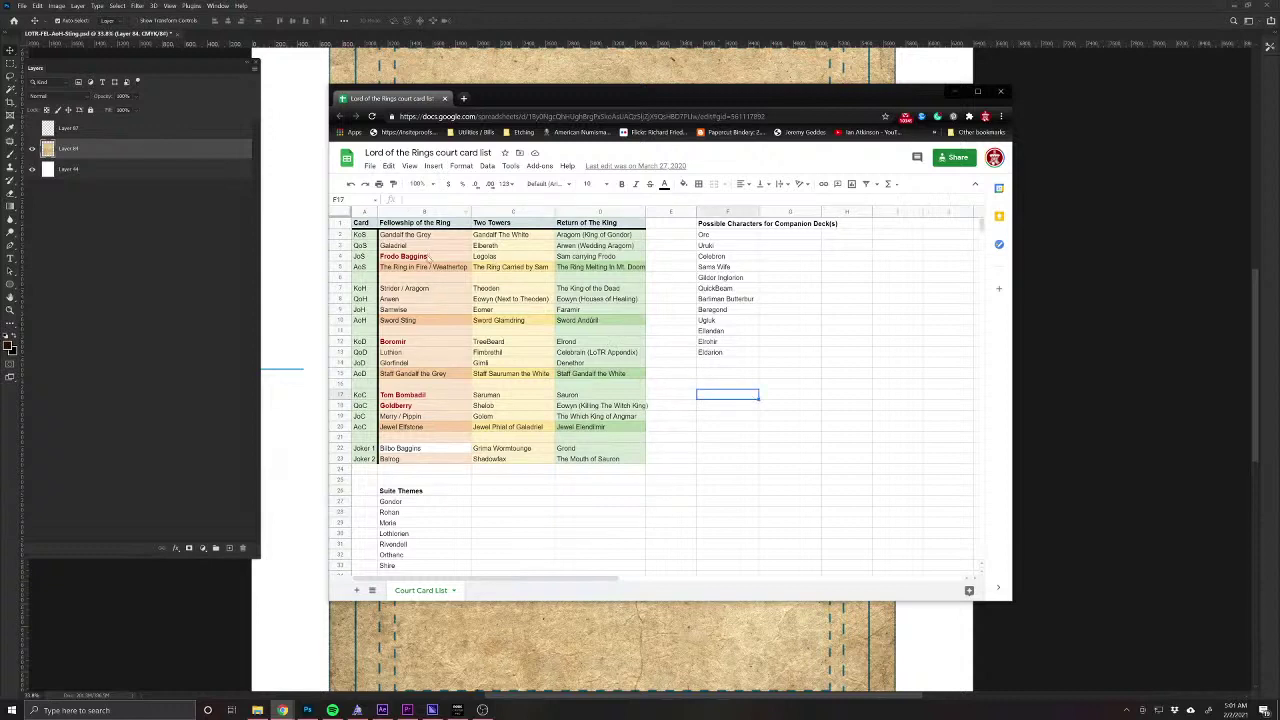
Compare the Fellowship of the Ring, Two Towers and Return of The King columns of the court card list.
{"action": "left_click", "coordinate": [425, 212]}
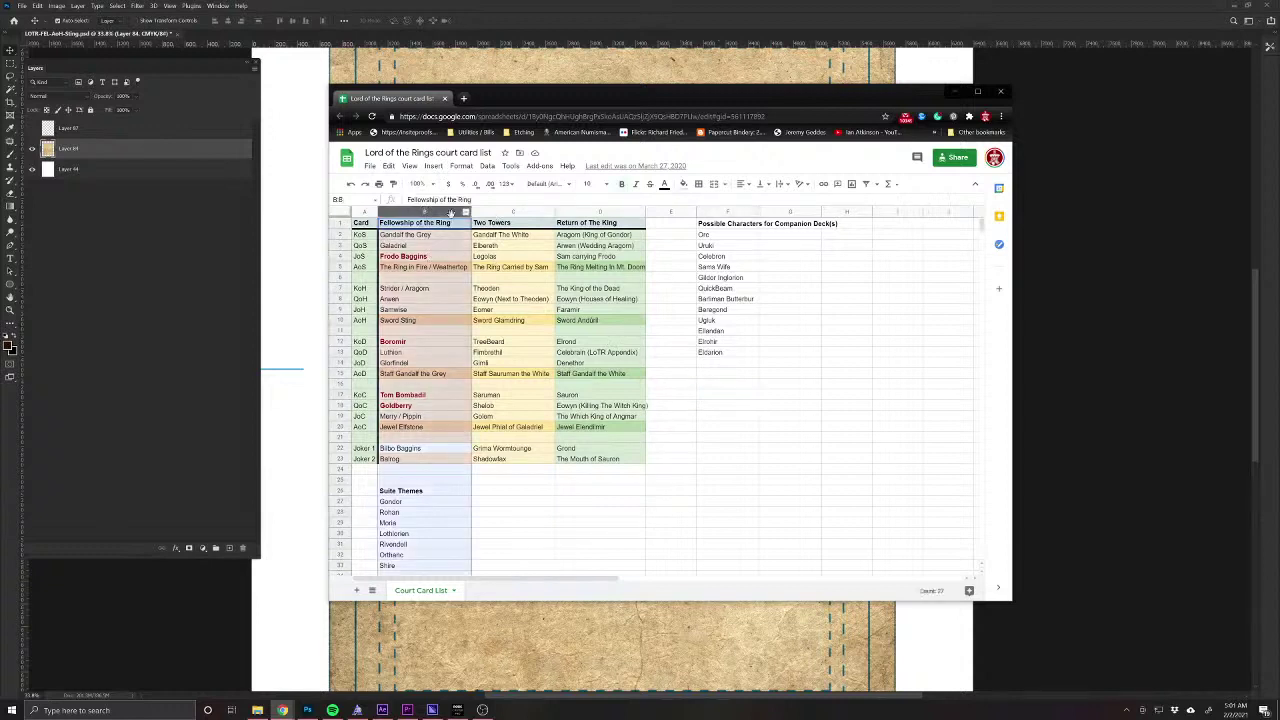
{"action": "left_click", "coordinate": [510, 212]}
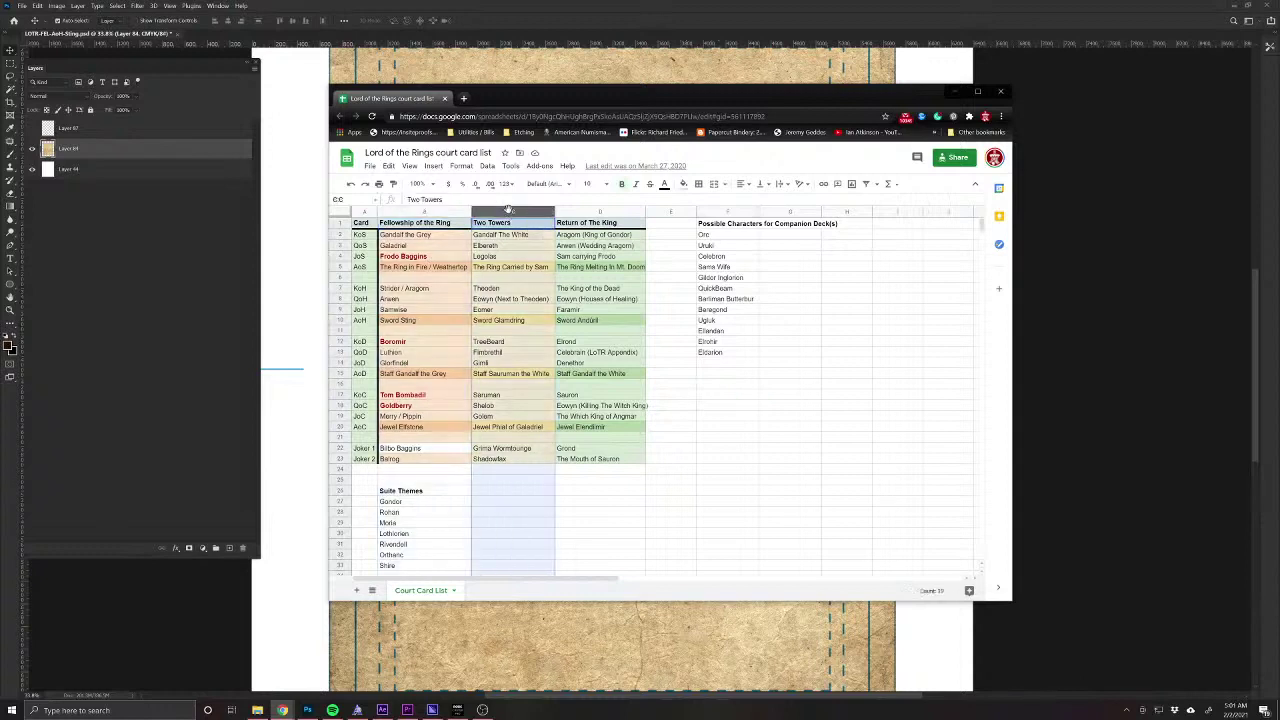
{"action": "left_click", "coordinate": [576, 212]}
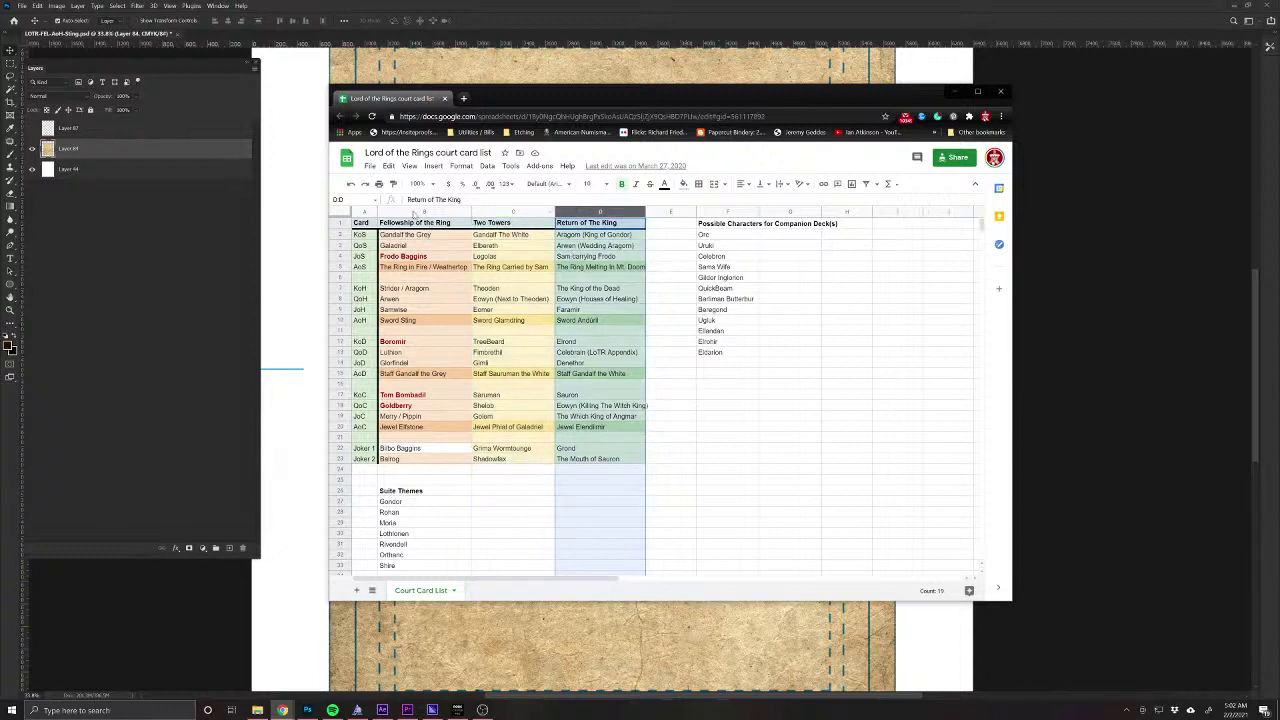
{"action": "left_click", "coordinate": [414, 212]}
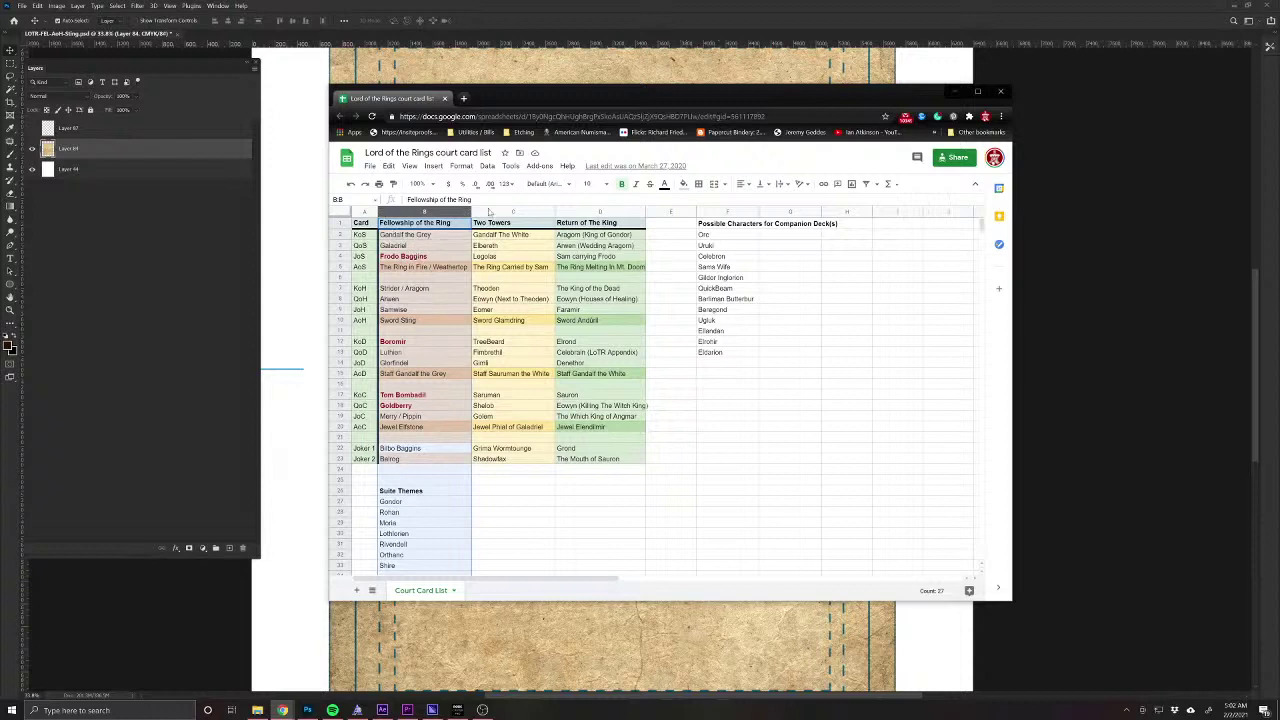
{"action": "left_click", "coordinate": [492, 212]}
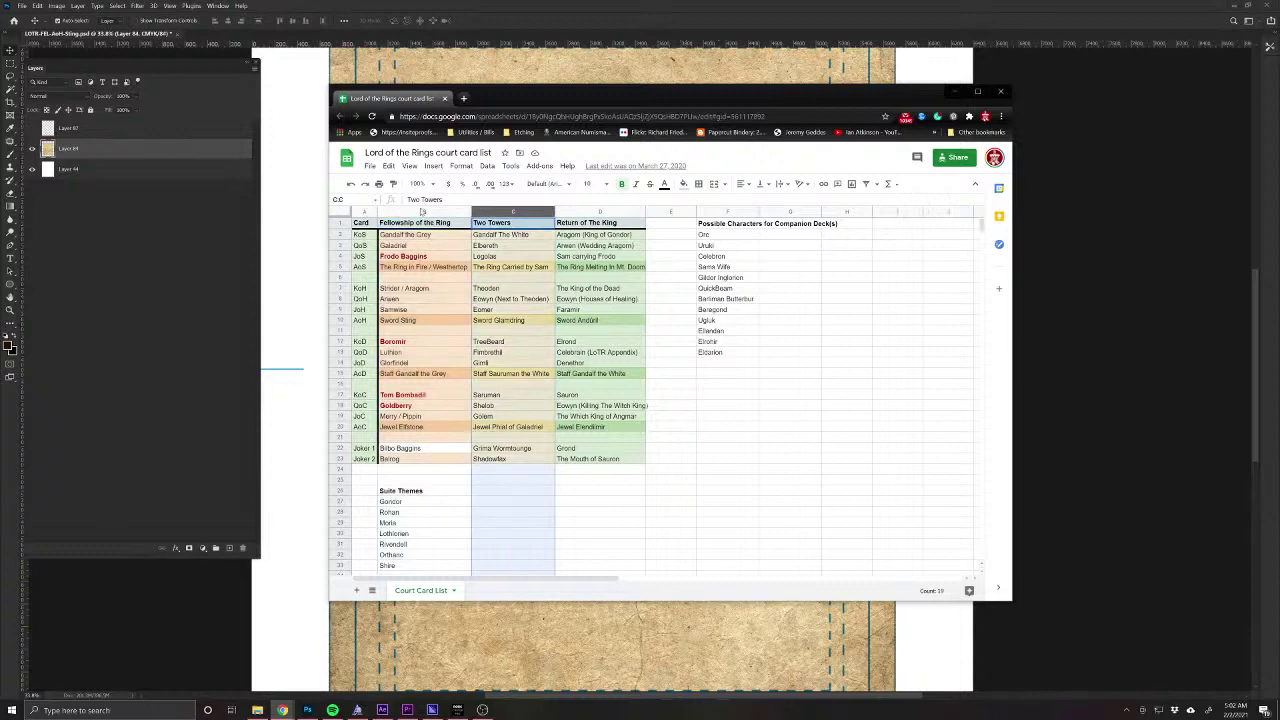
{"action": "left_click", "coordinate": [386, 212]}
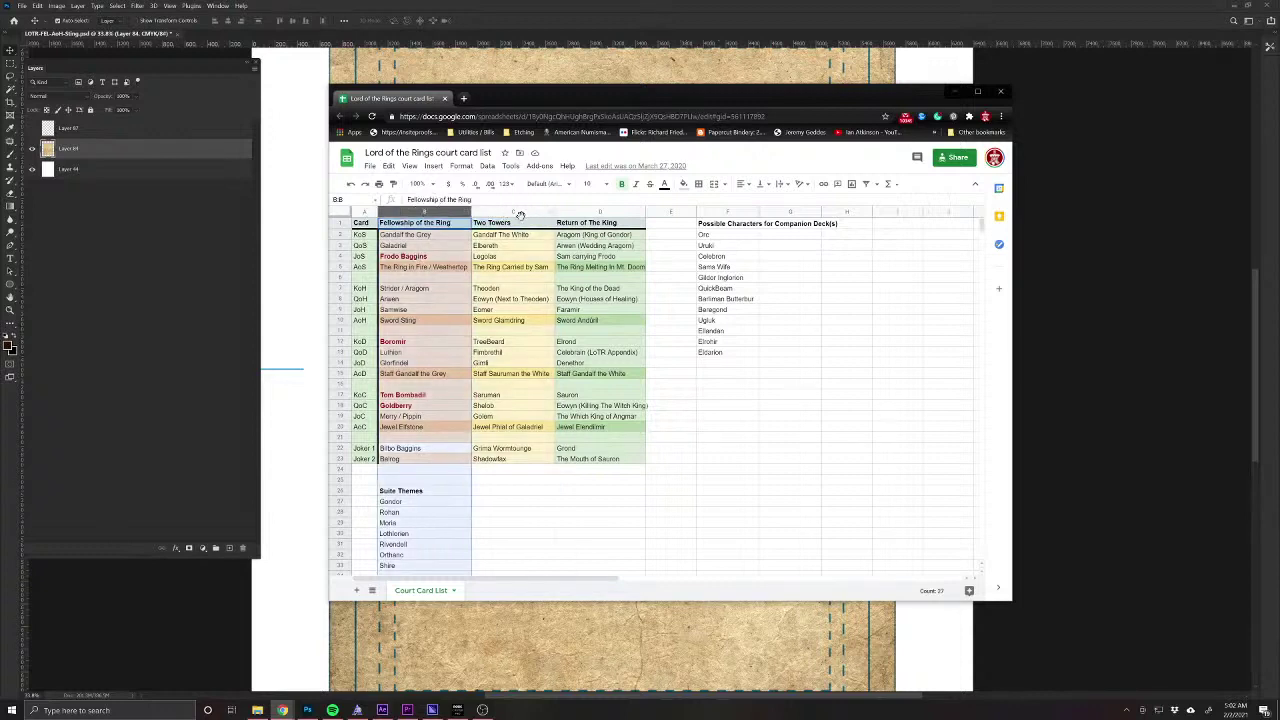
{"action": "left_click", "coordinate": [442, 238]}
{"action": "left_click", "coordinate": [486, 238]}
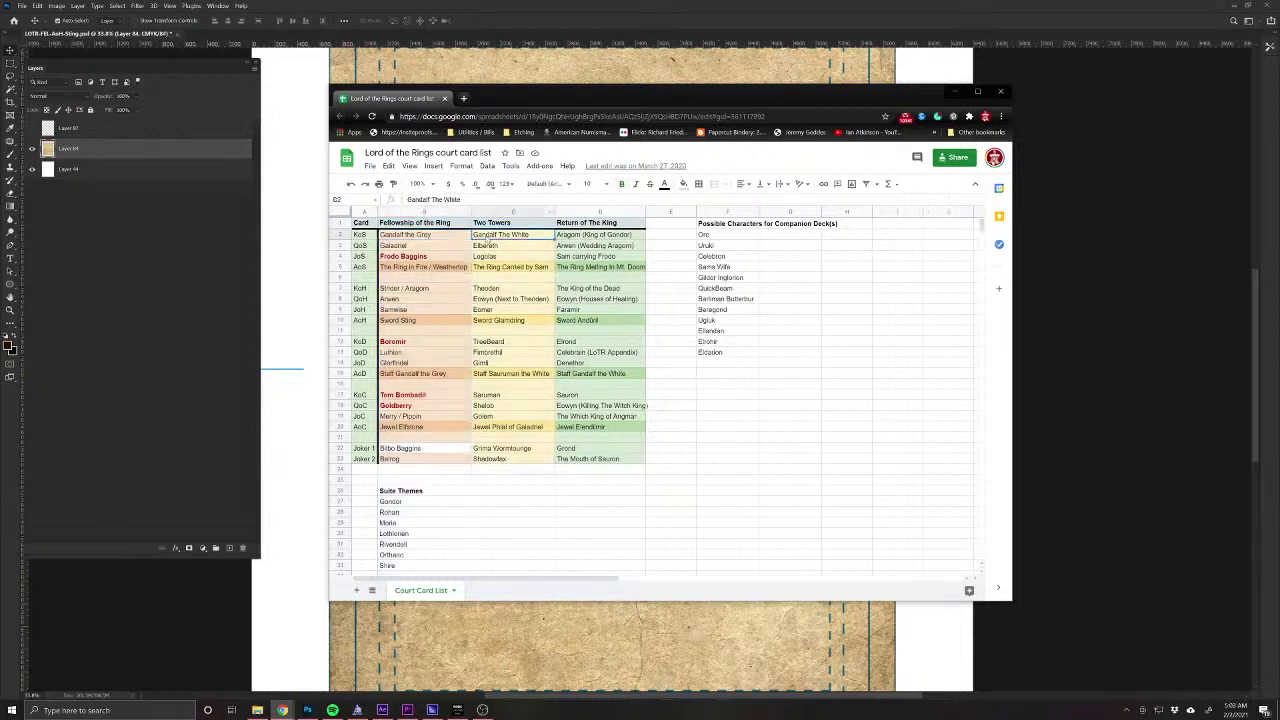
{"action": "left_click", "coordinate": [438, 212]}
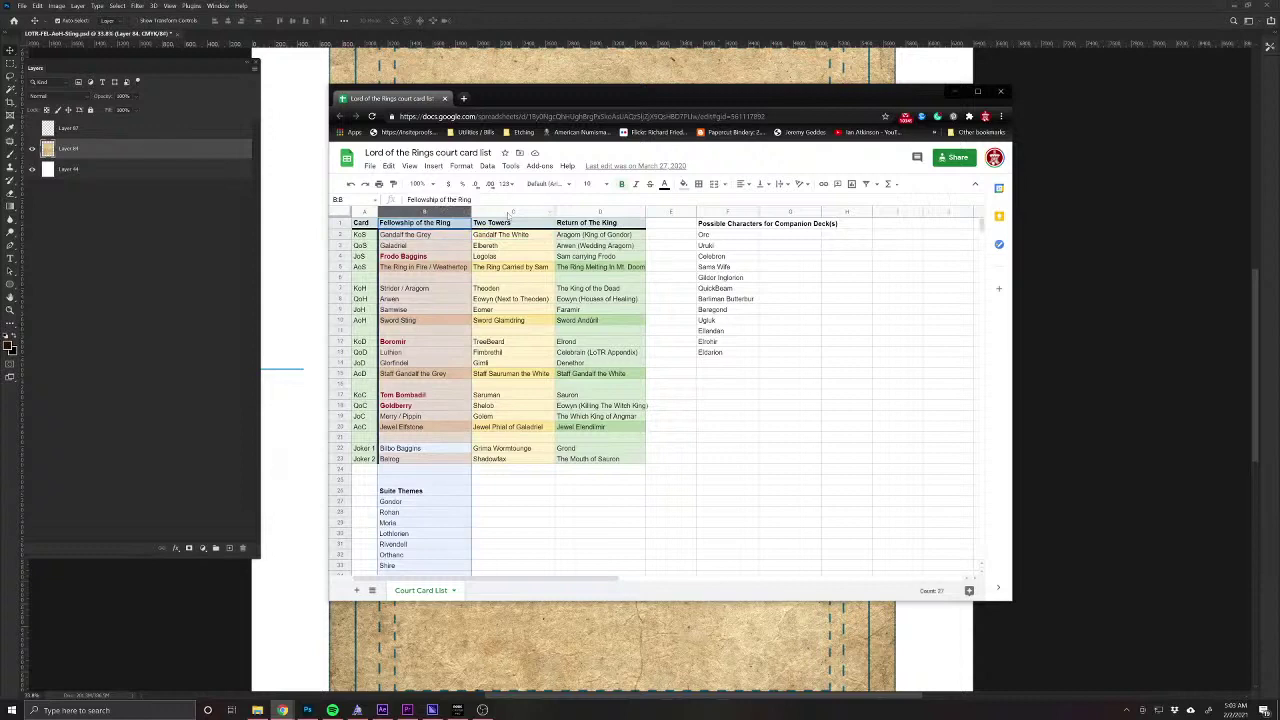
{"action": "left_click", "coordinate": [516, 213]}
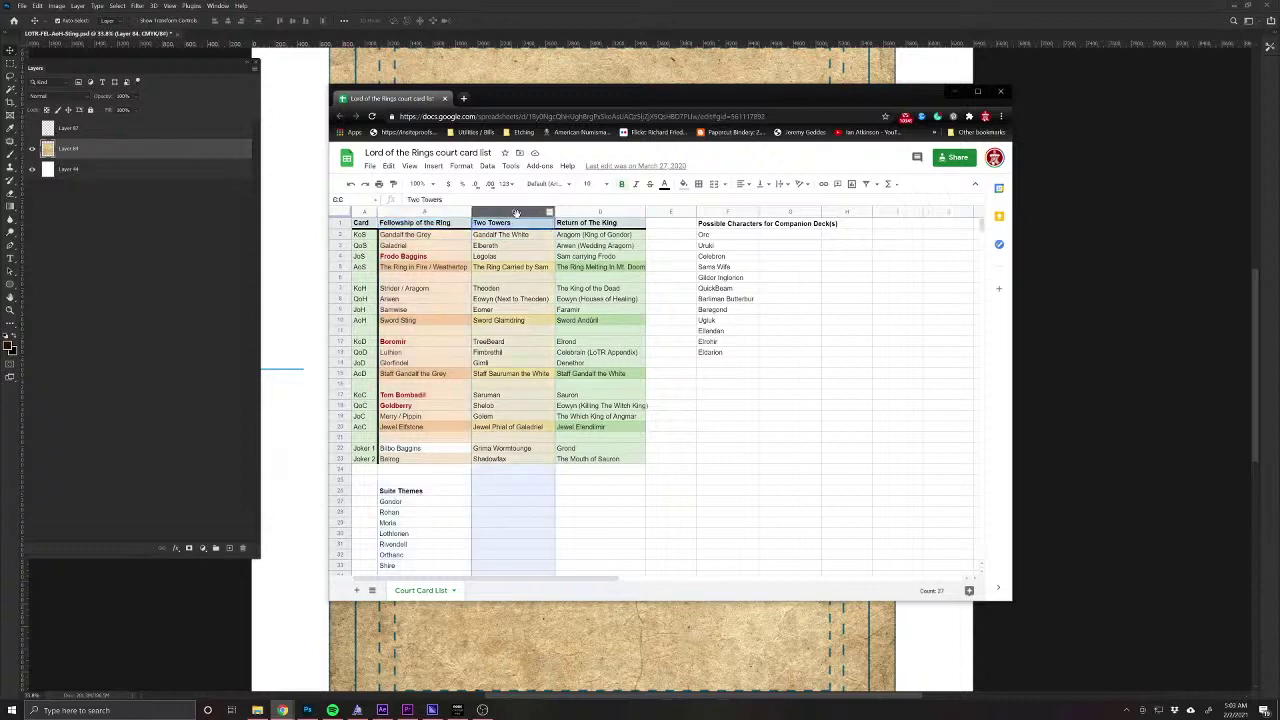
{"action": "left_click", "coordinate": [418, 213]}
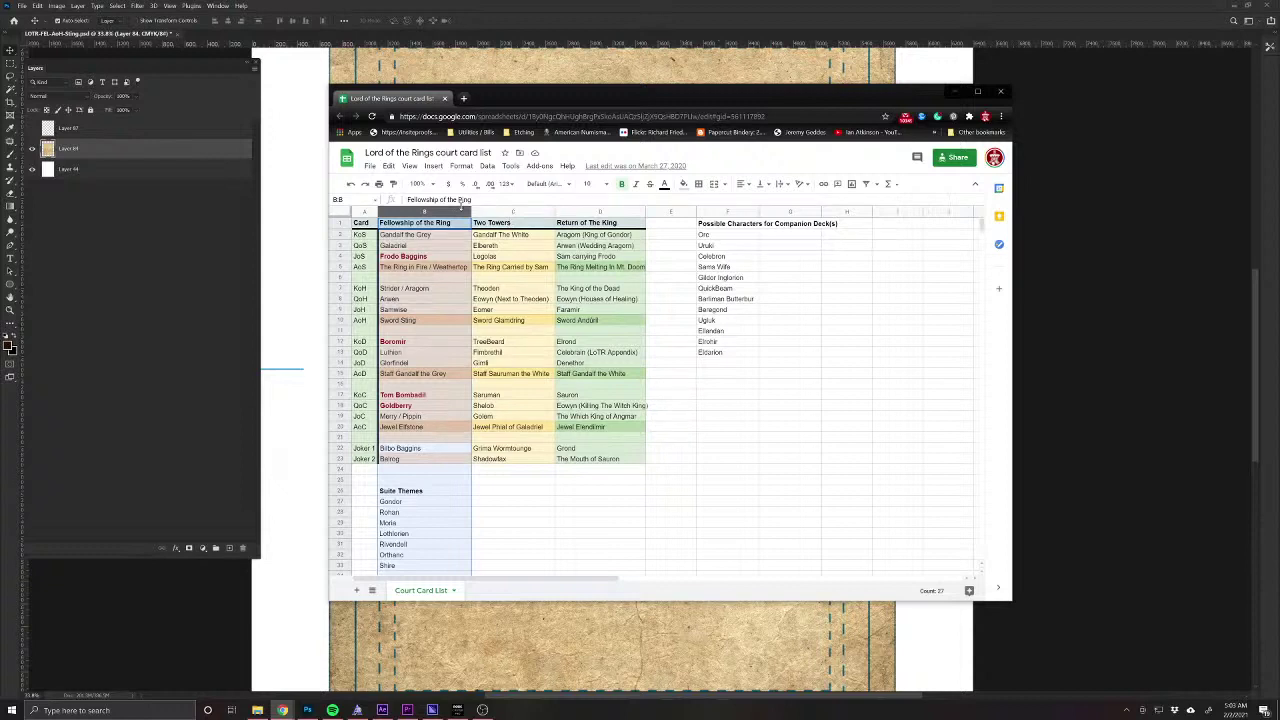
{"action": "left_click", "coordinate": [585, 510]}
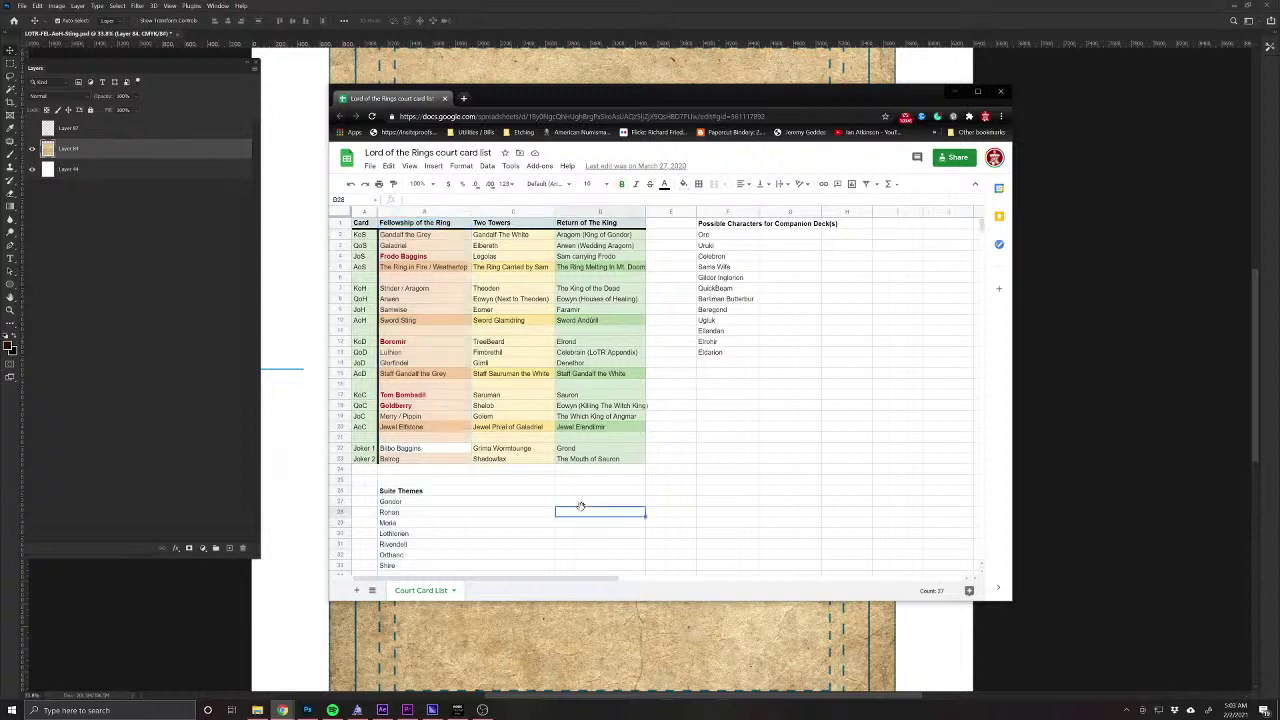
Examine how the Gandalf and Aragorn king cards are assigned across the three decks.
{"action": "left_click", "coordinate": [408, 237]}
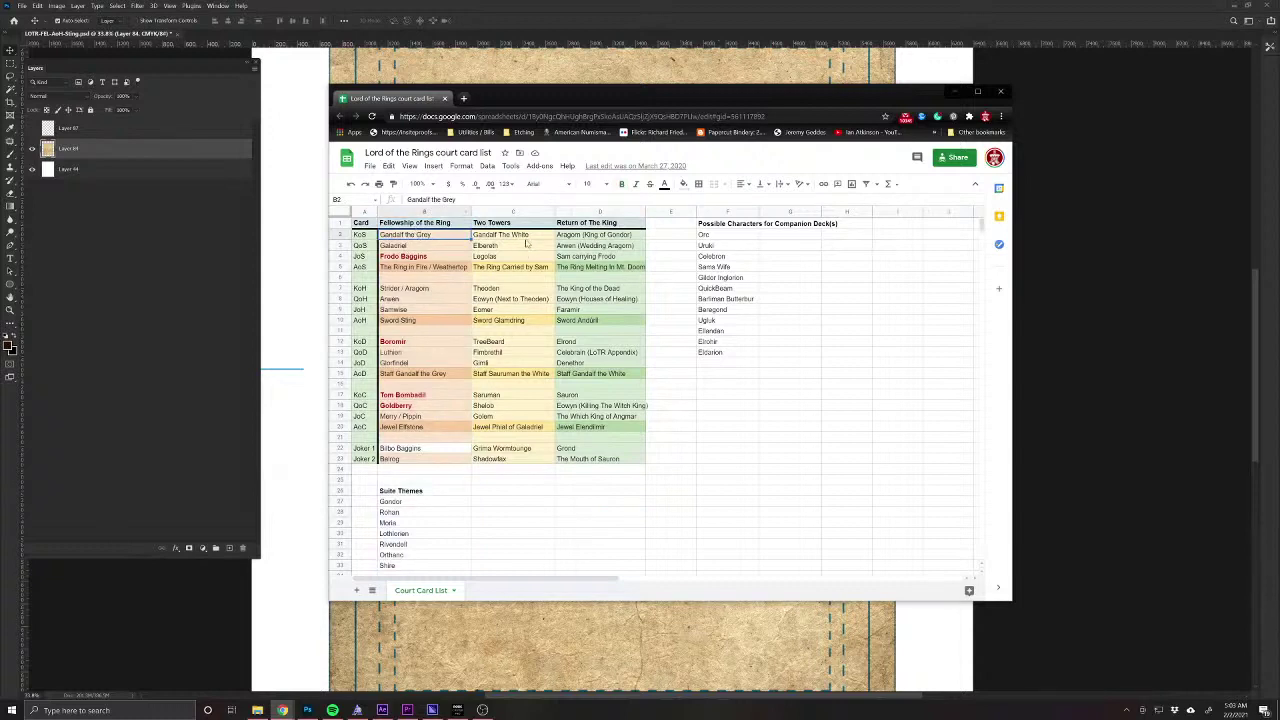
{"action": "left_click", "coordinate": [526, 237]}
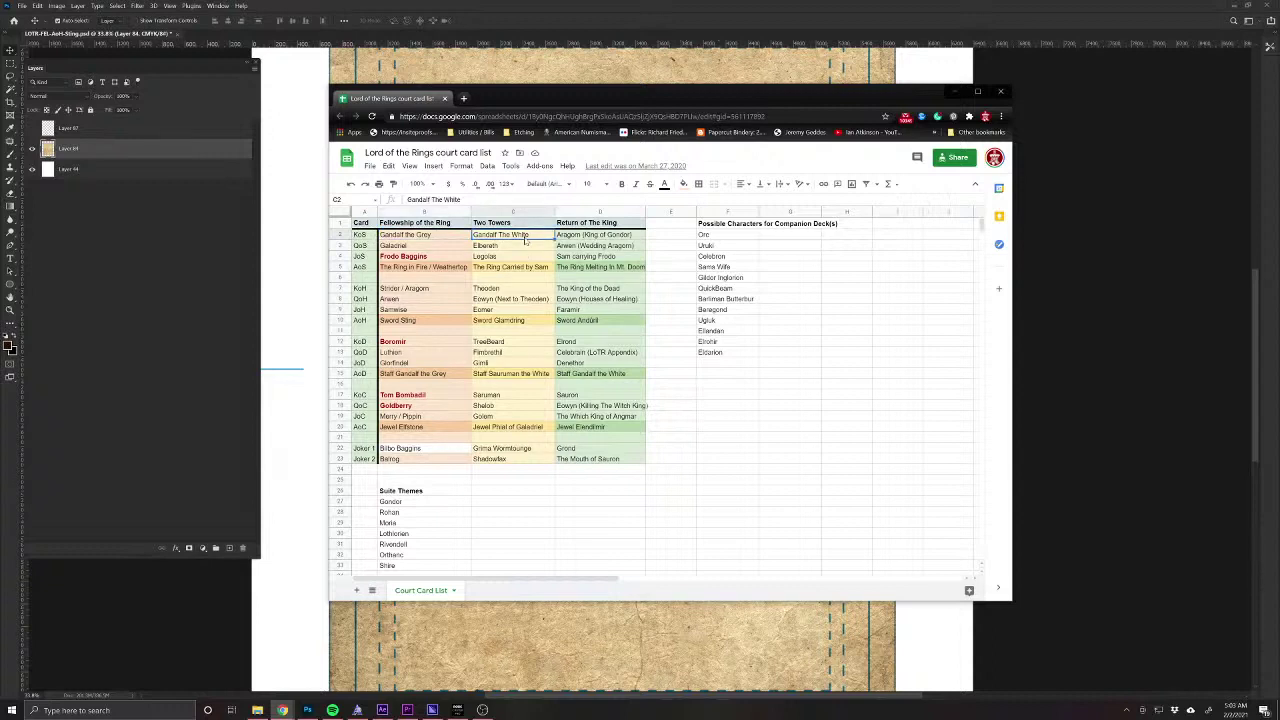
{"action": "left_click", "coordinate": [405, 290]}
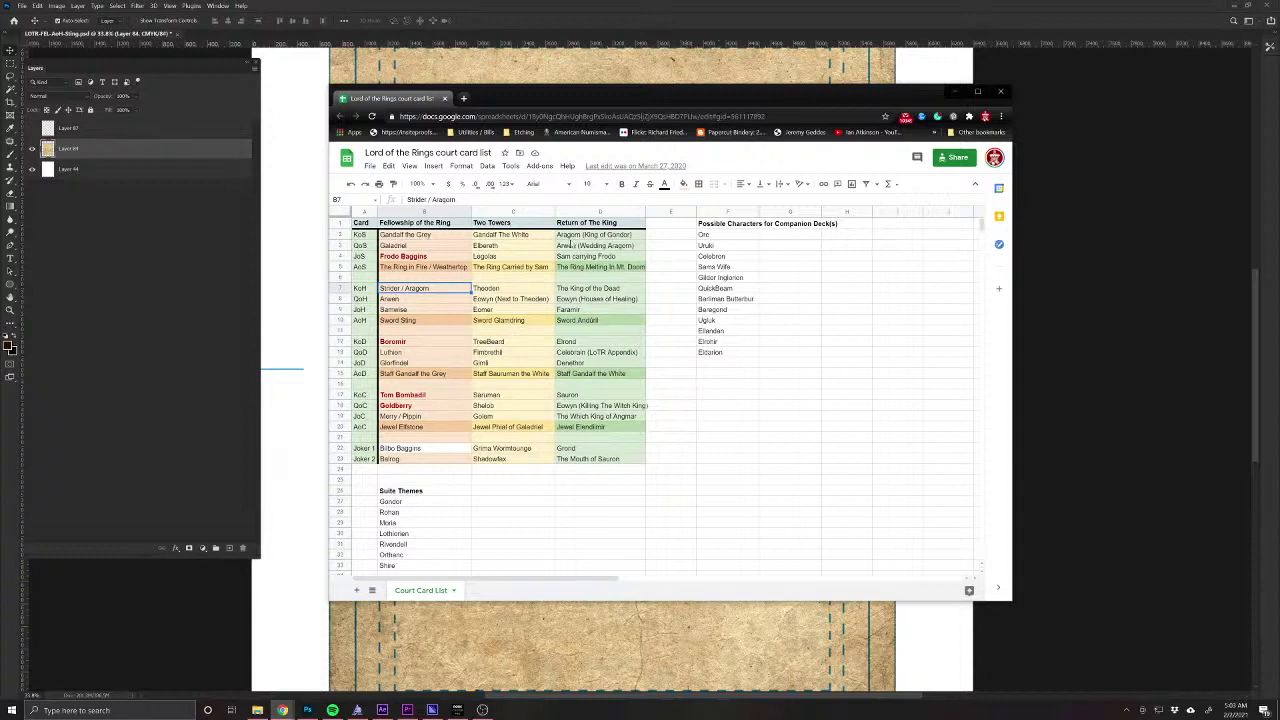
{"action": "left_click", "coordinate": [597, 238]}
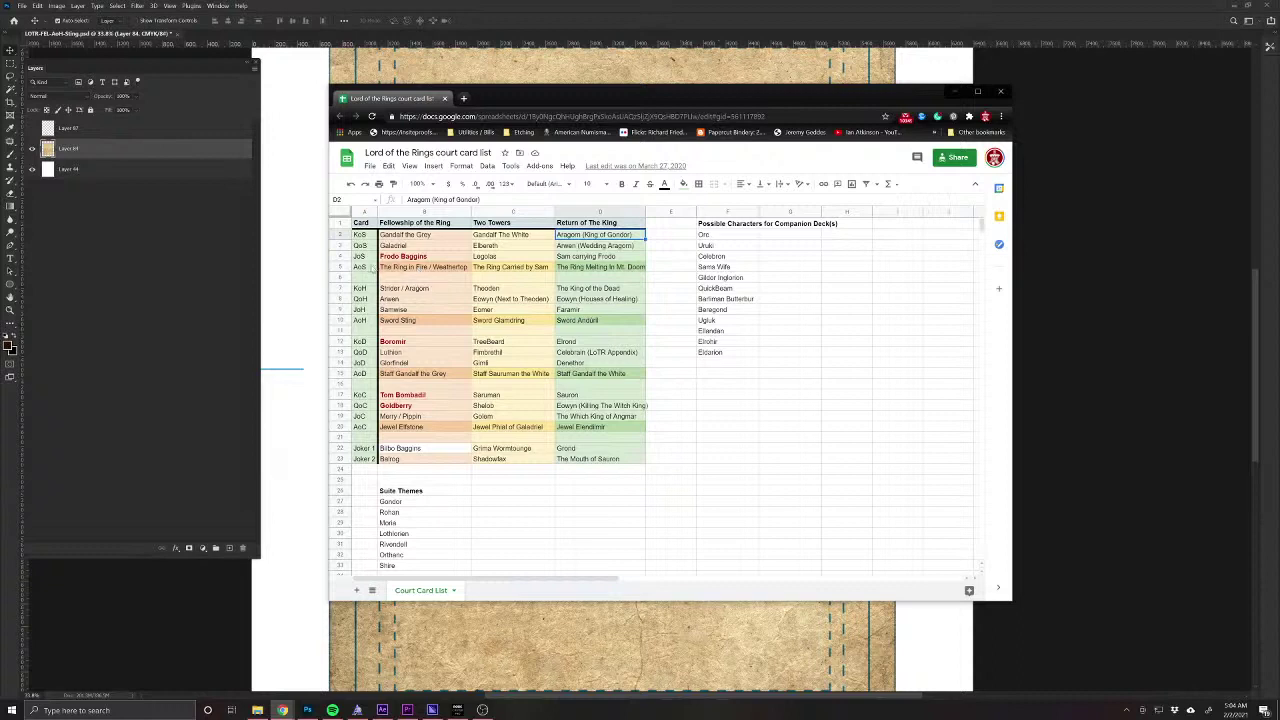
Review the AoS row's ring entries for the Two Towers and Return of The King decks.
{"action": "left_click", "coordinate": [340, 267]}
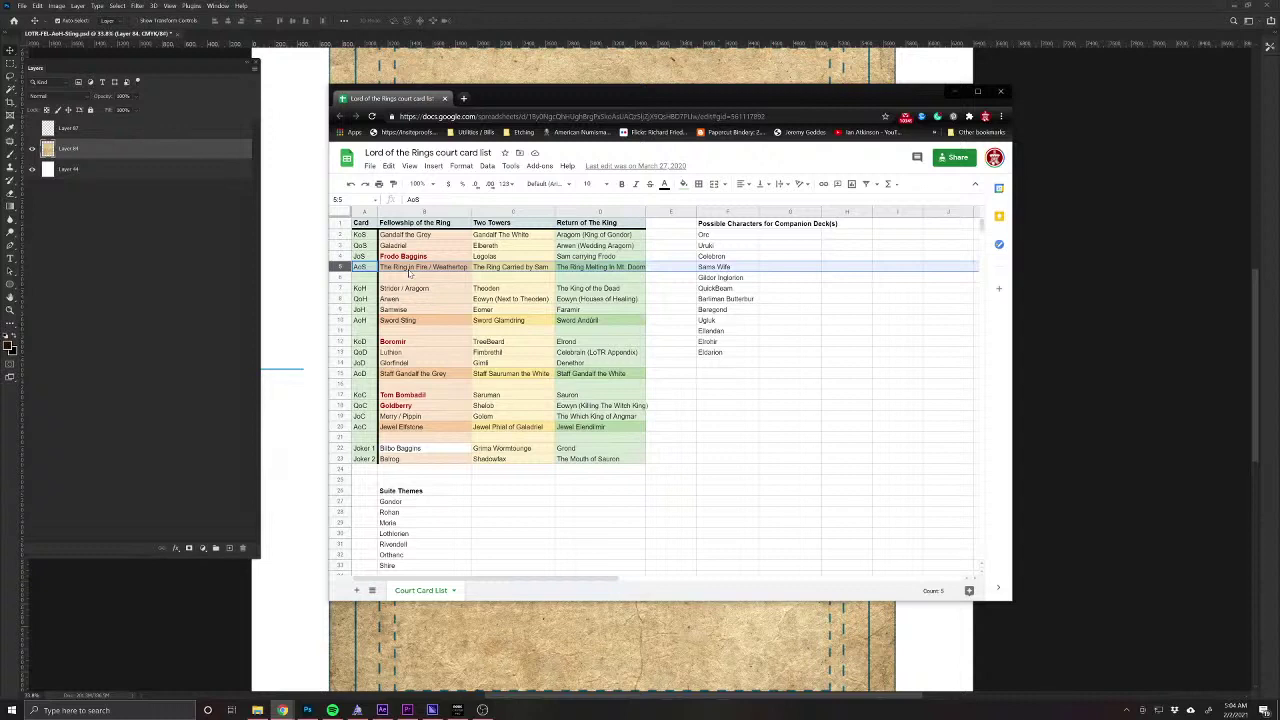
{"action": "left_click", "coordinate": [504, 267]}
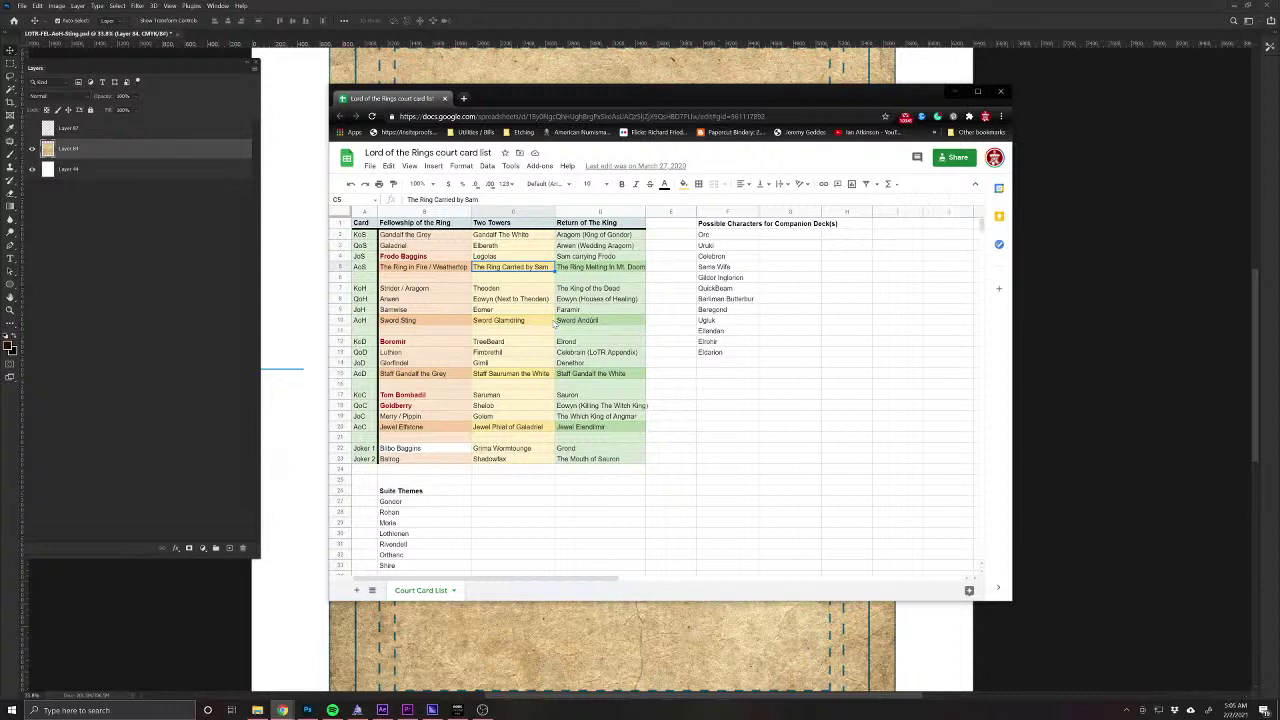
{"action": "left_click", "coordinate": [581, 268]}
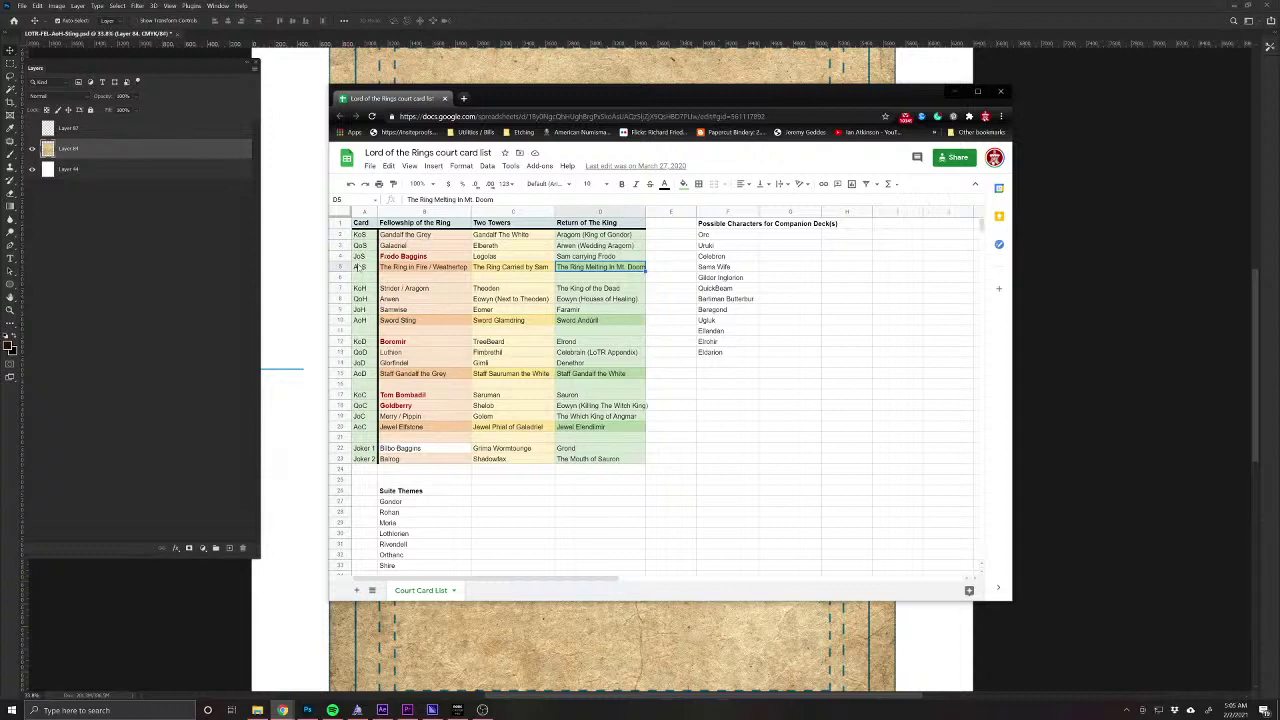
Review the AoH row and compare the Sting, Glamdring and Andúril sword entries across the three decks.
{"action": "left_click", "coordinate": [362, 322]}
{"action": "left_click", "coordinate": [340, 320]}
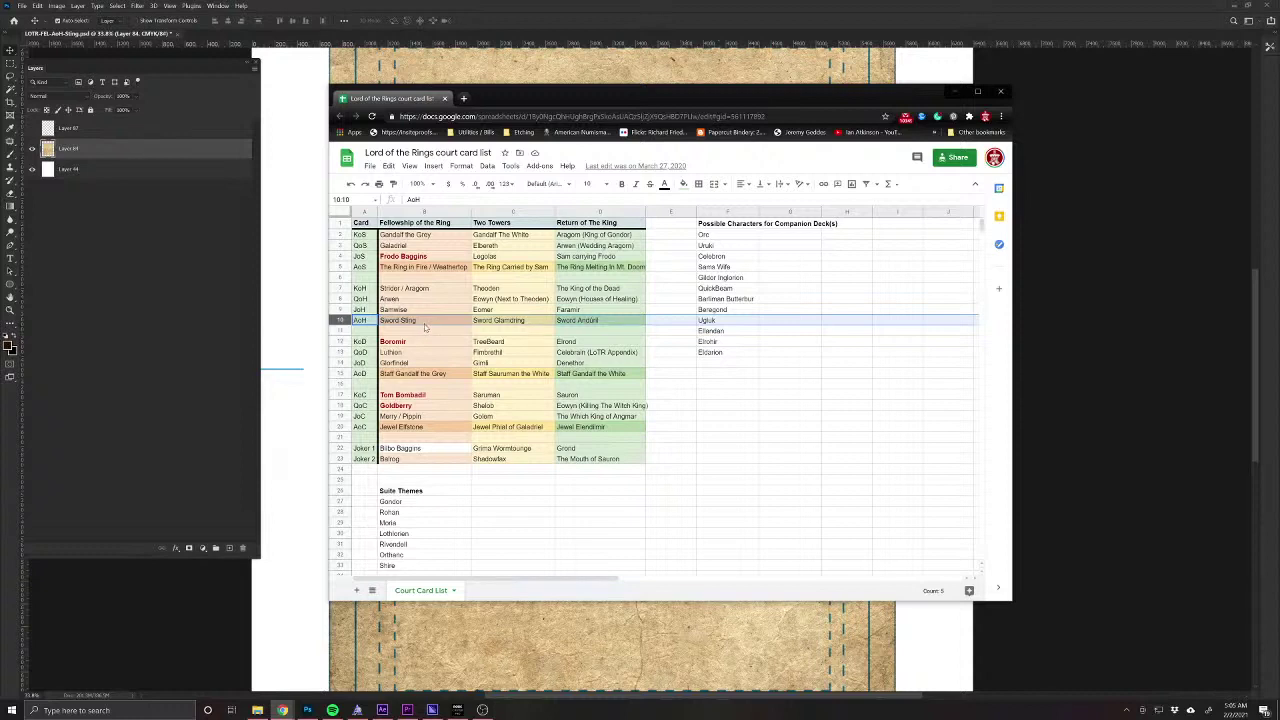
{"action": "left_click", "coordinate": [425, 325]}
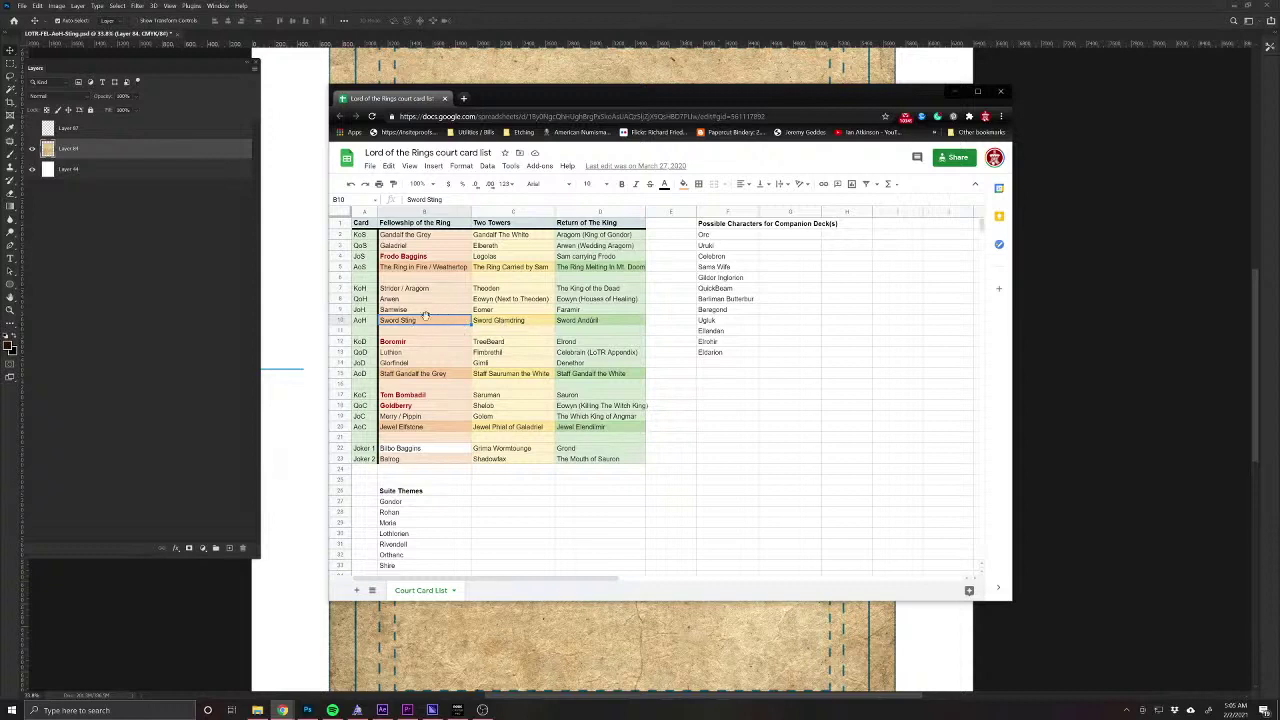
{"action": "left_click", "coordinate": [507, 322]}
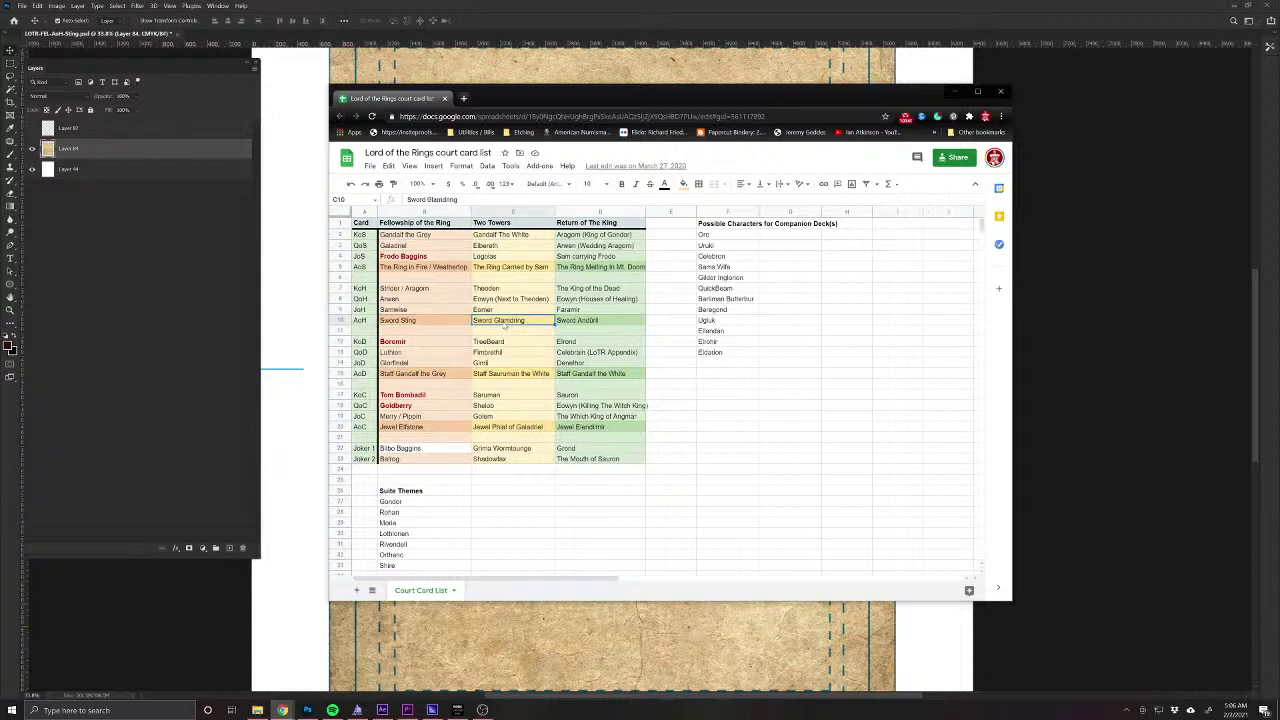
{"action": "left_click_drag", "start_coordinate": [445, 327], "coordinate": [485, 327]}
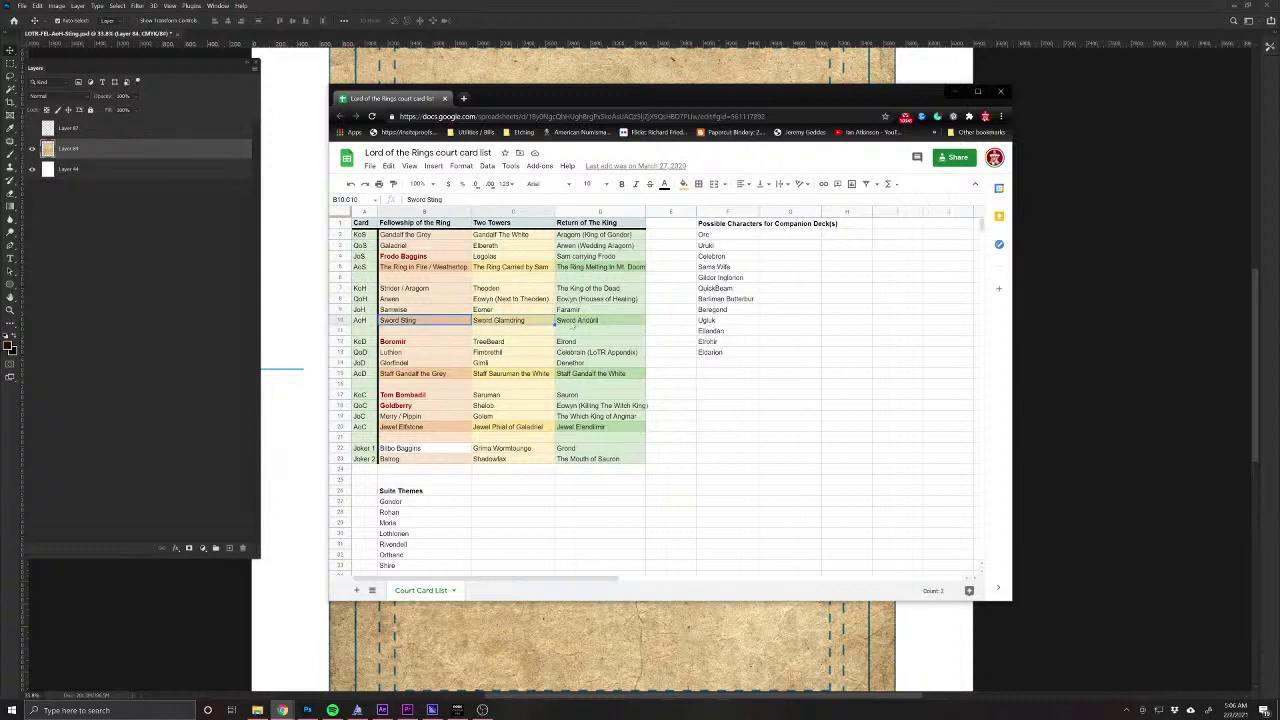
{"action": "left_click", "coordinate": [573, 322]}
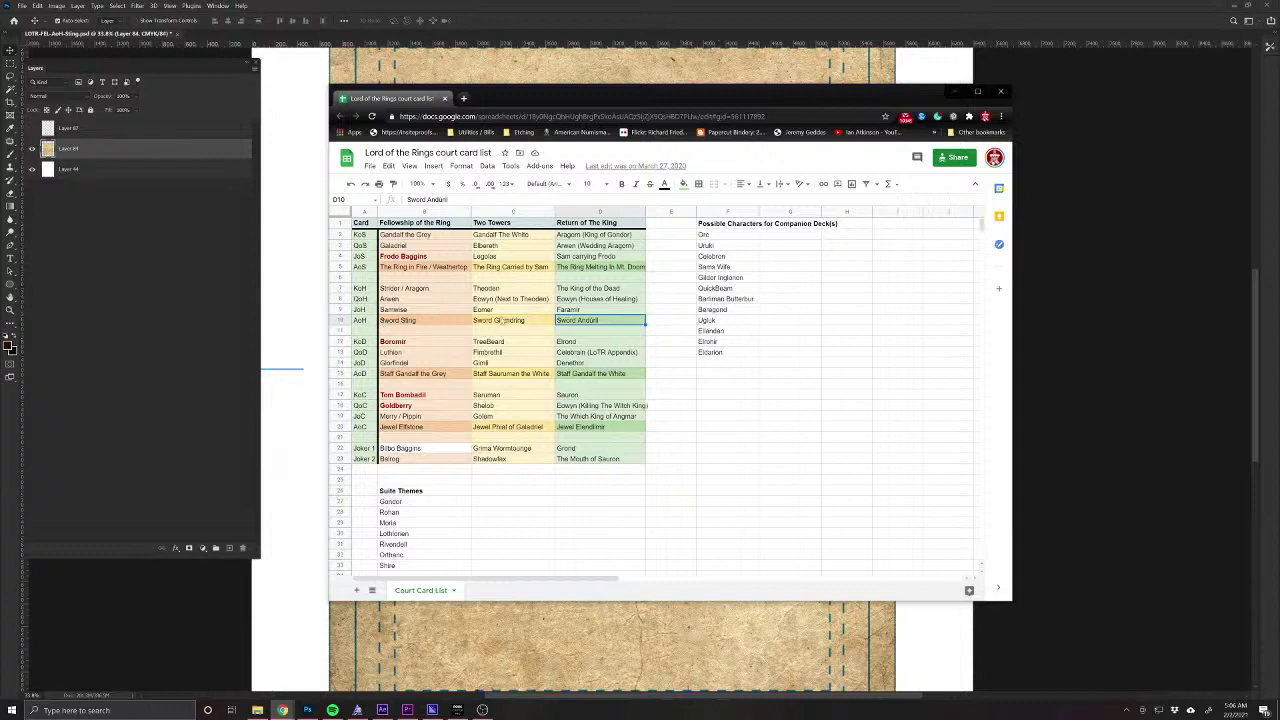
{"action": "left_click", "coordinate": [431, 326]}
{"action": "left_click_drag", "start_coordinate": [431, 326], "coordinate": [485, 328]}
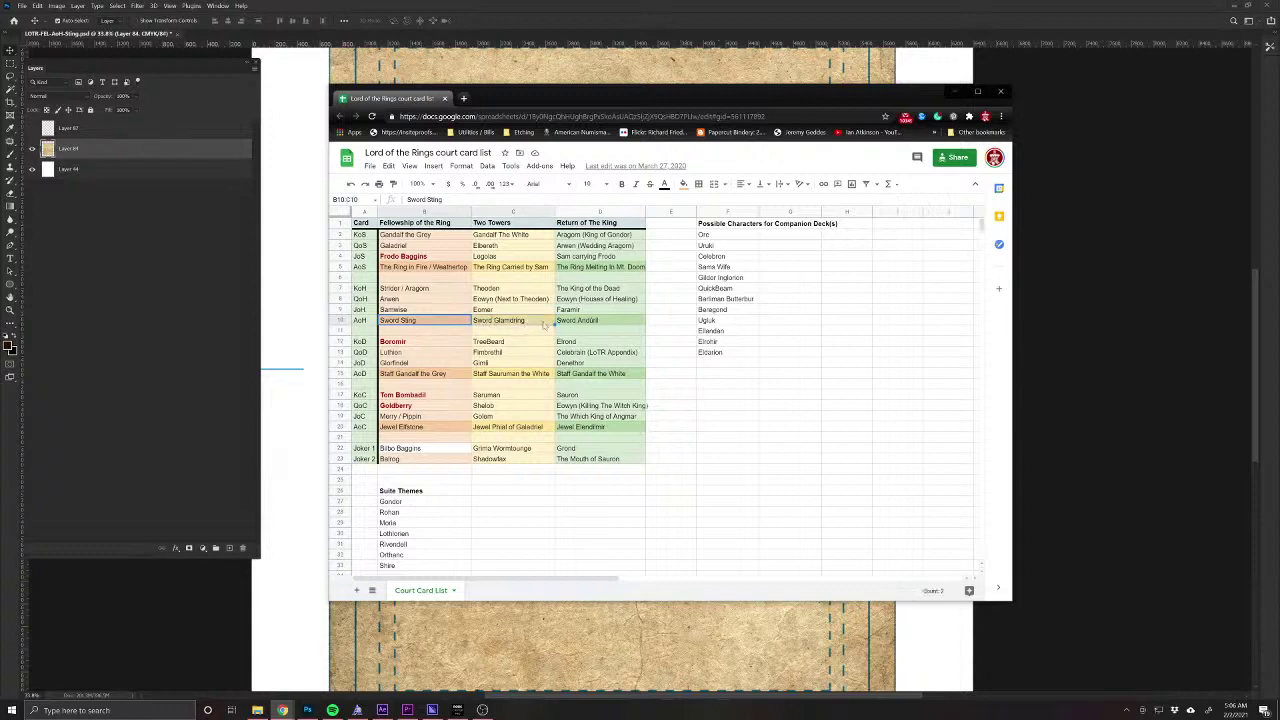
Review the Andúril entry of the AoH row and compare the AoD row's staff entries across the three decks.
{"action": "left_click", "coordinate": [618, 324]}
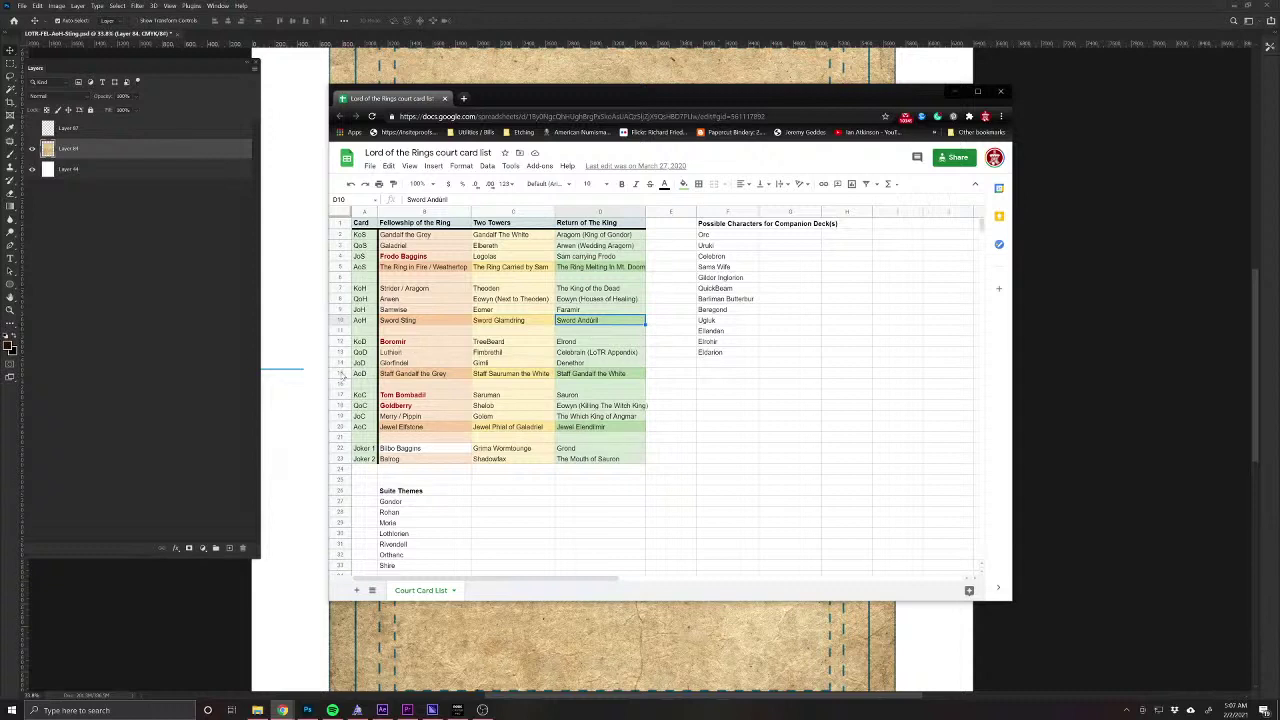
{"action": "left_click", "coordinate": [340, 373]}
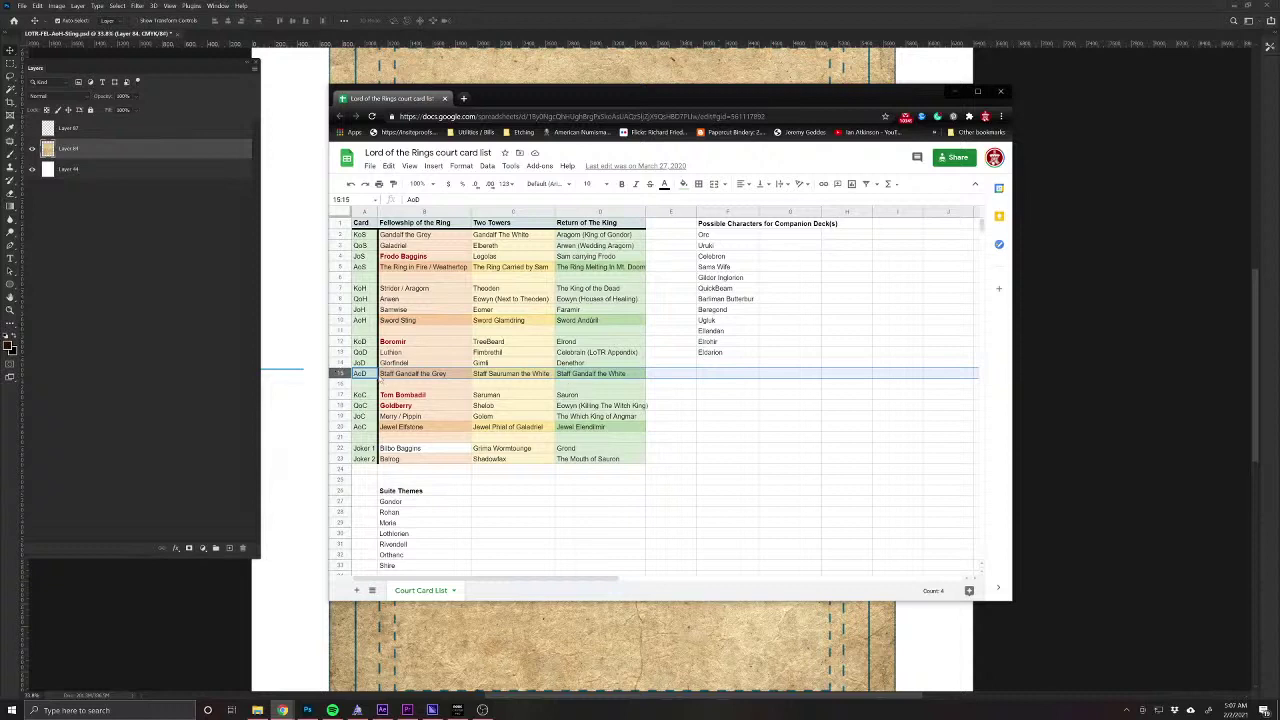
{"action": "left_click", "coordinate": [410, 374]}
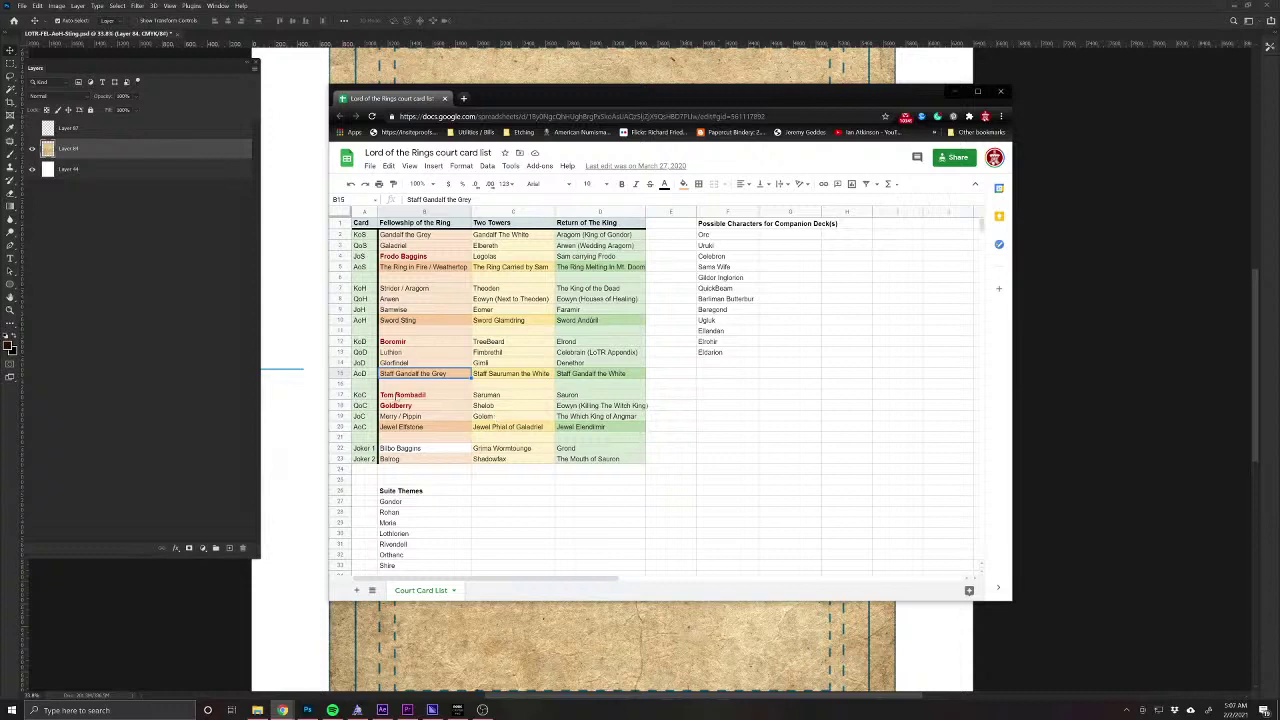
{"action": "left_click", "coordinate": [339, 373]}
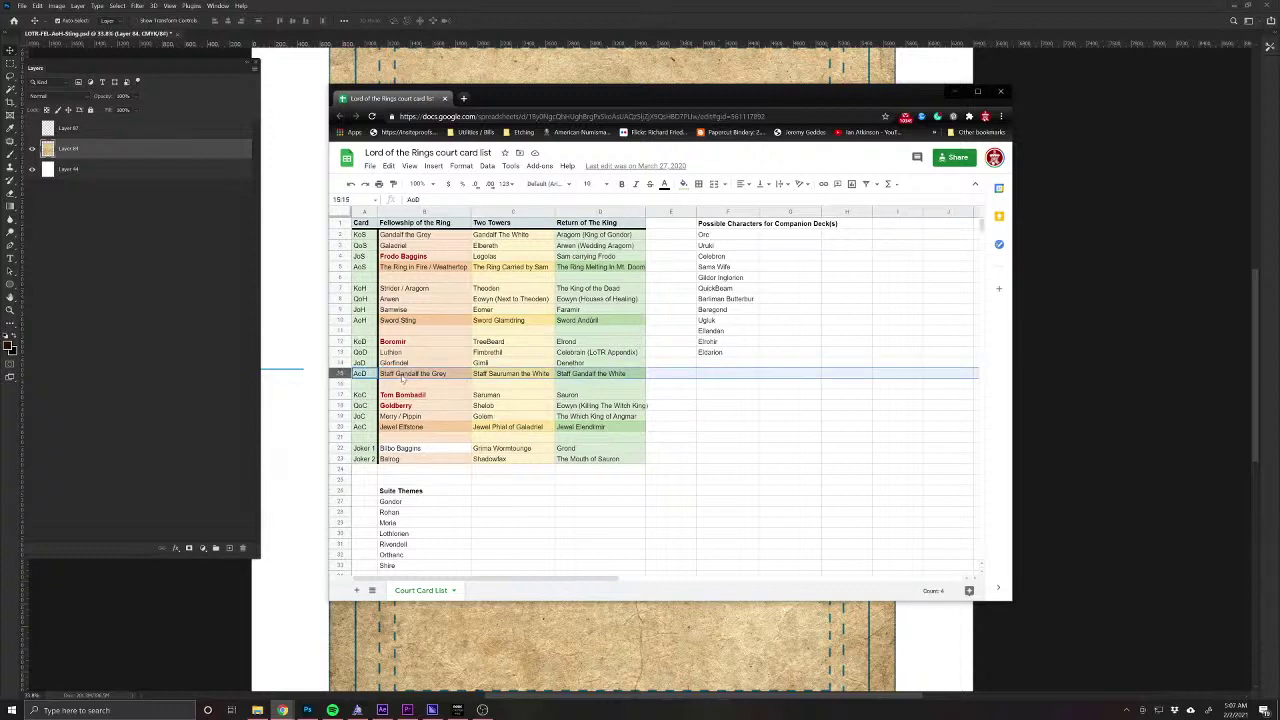
{"action": "left_click", "coordinate": [512, 385]}
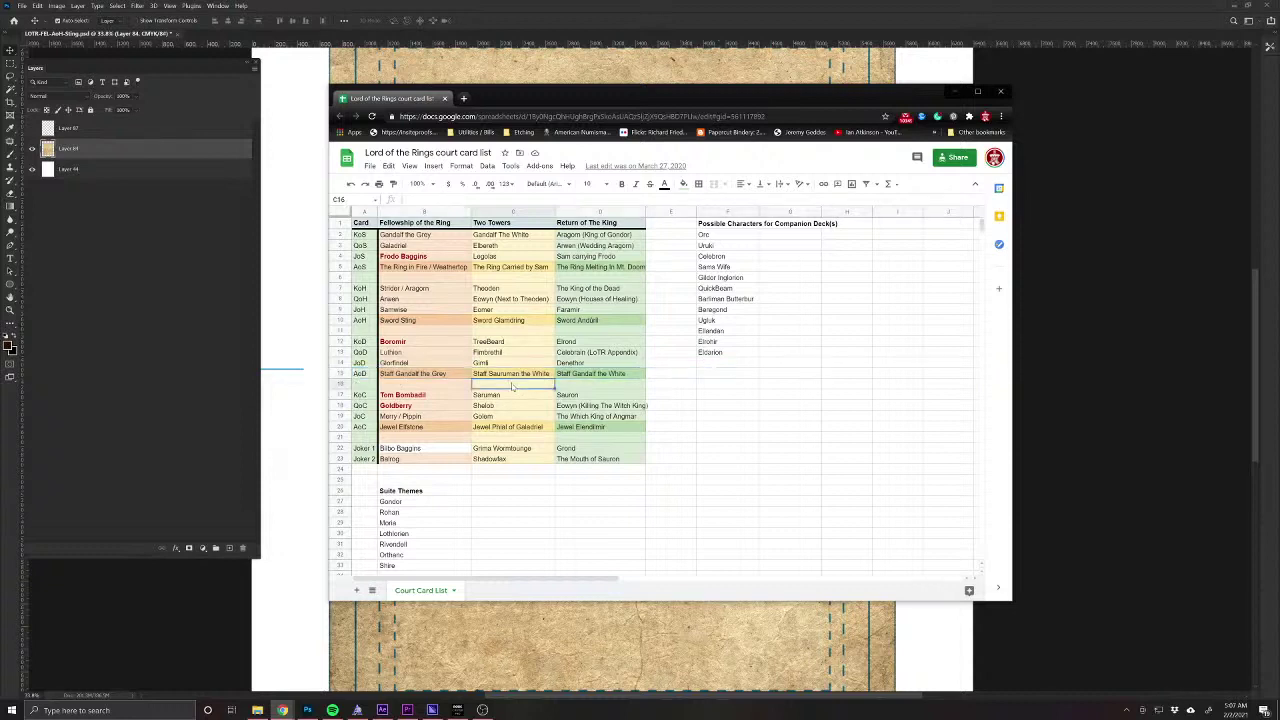
{"action": "left_click", "coordinate": [572, 373]}
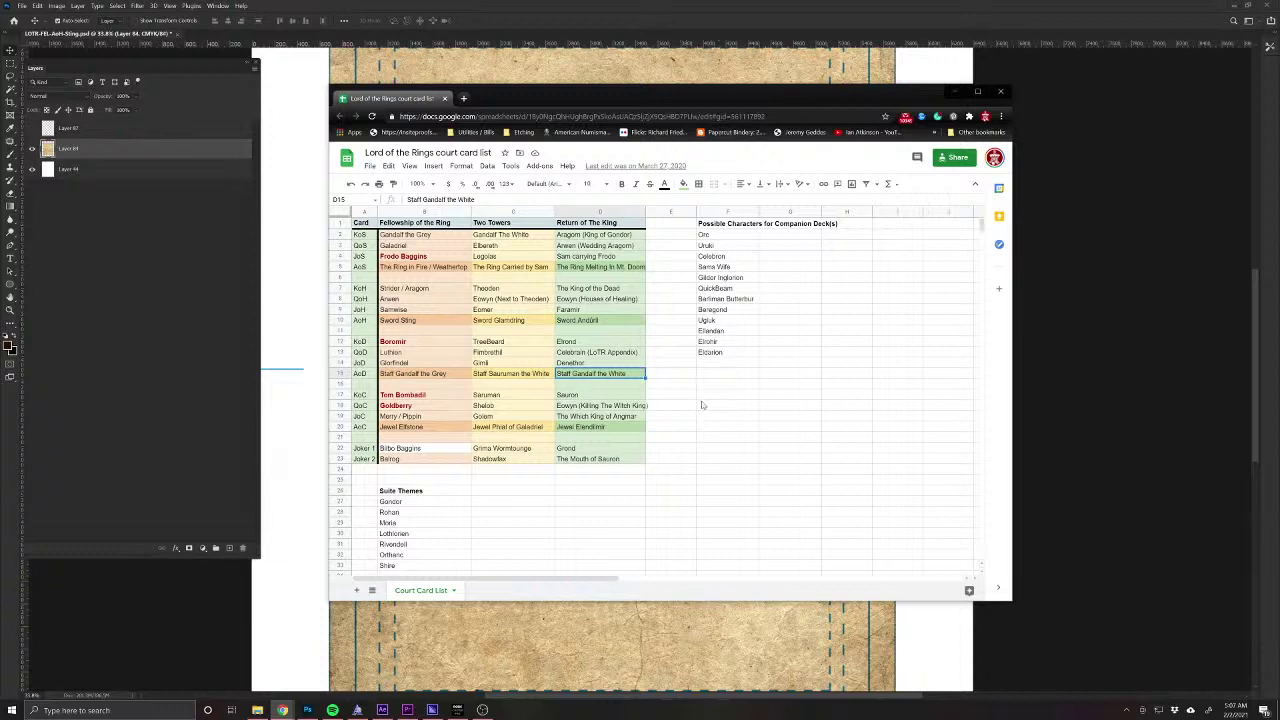
Compare the jewel entries of the AoC row across the Fellowship of the Ring, Two Towers and Return of The King decks.
{"action": "left_click", "coordinate": [340, 427]}
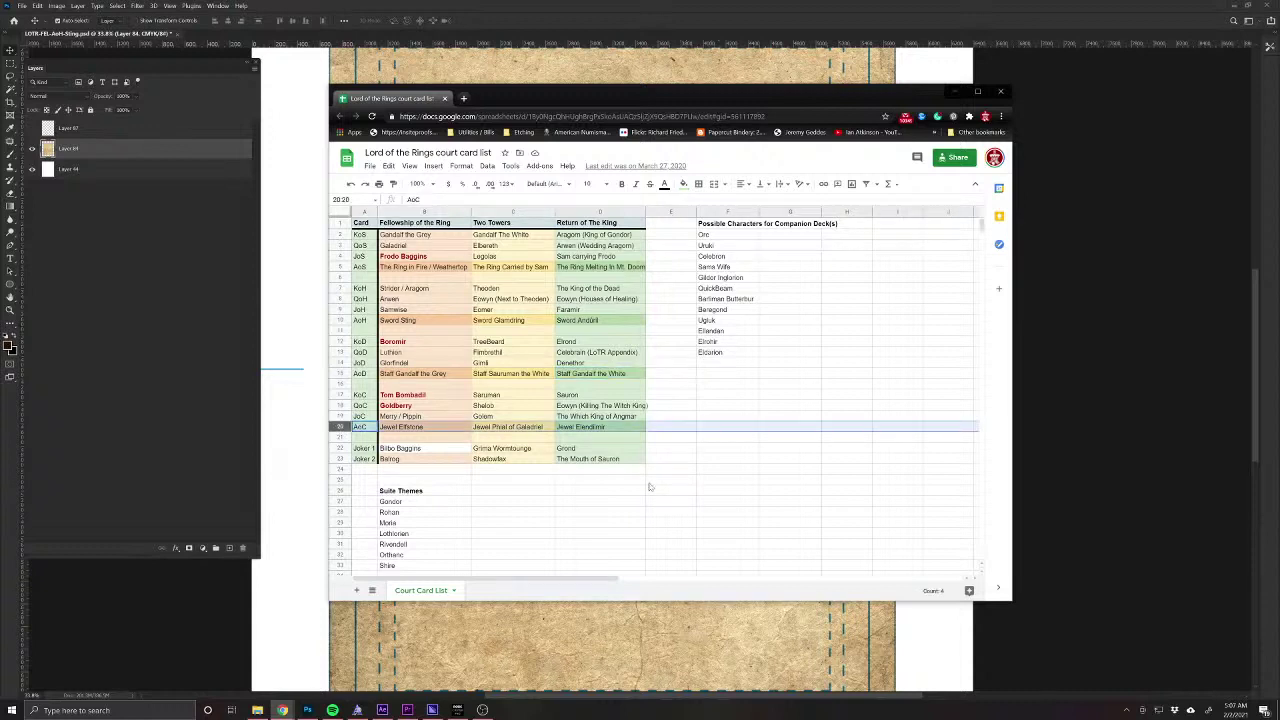
{"action": "left_click", "coordinate": [418, 430]}
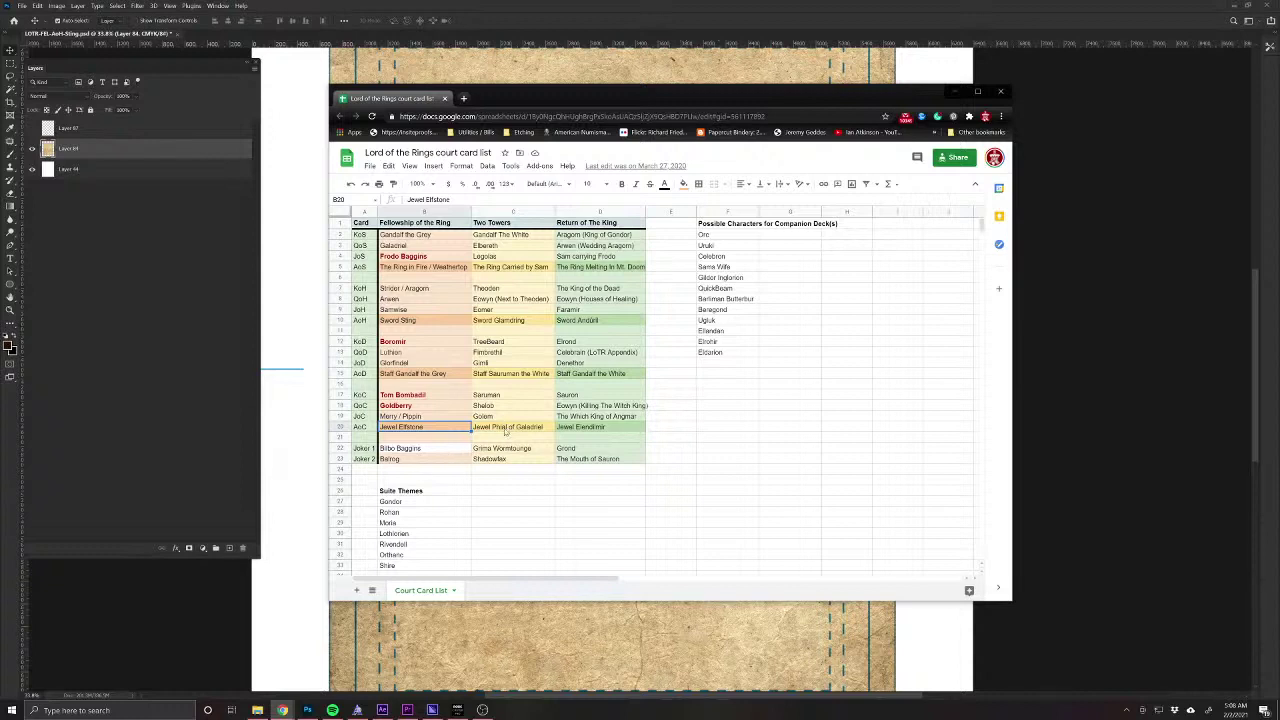
{"action": "left_click", "coordinate": [505, 428]}
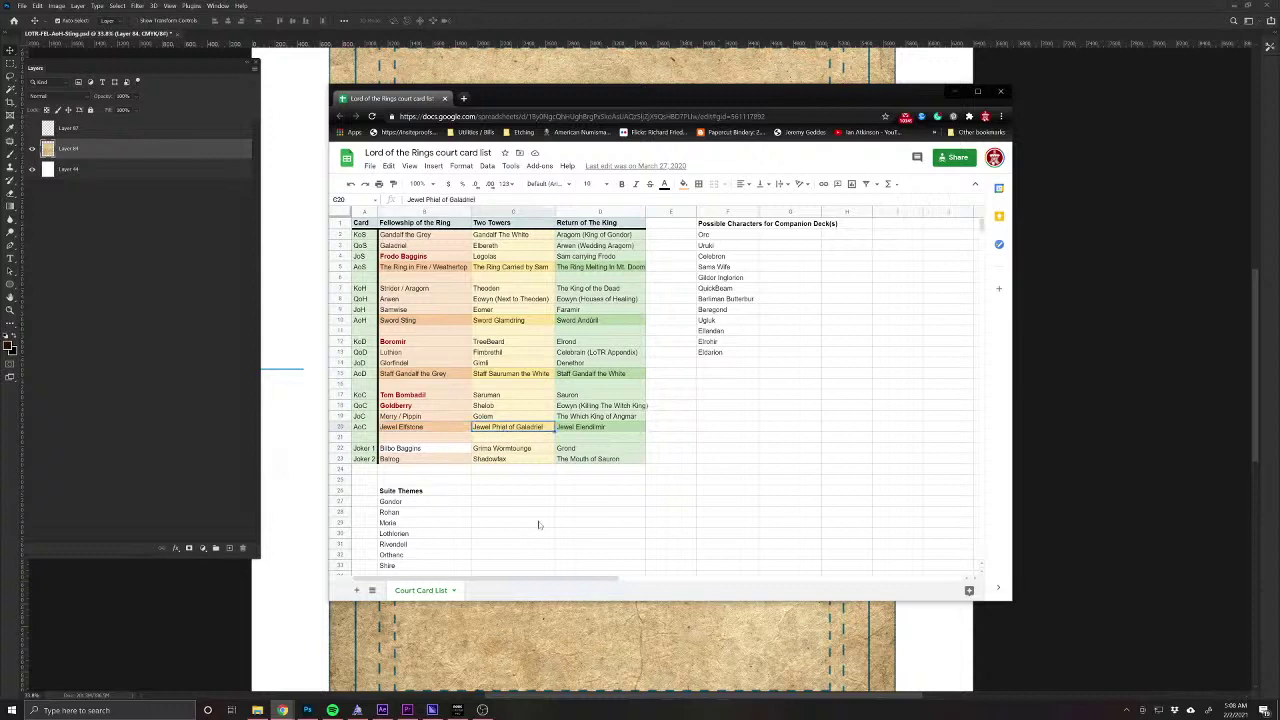
{"action": "left_click", "coordinate": [586, 430]}
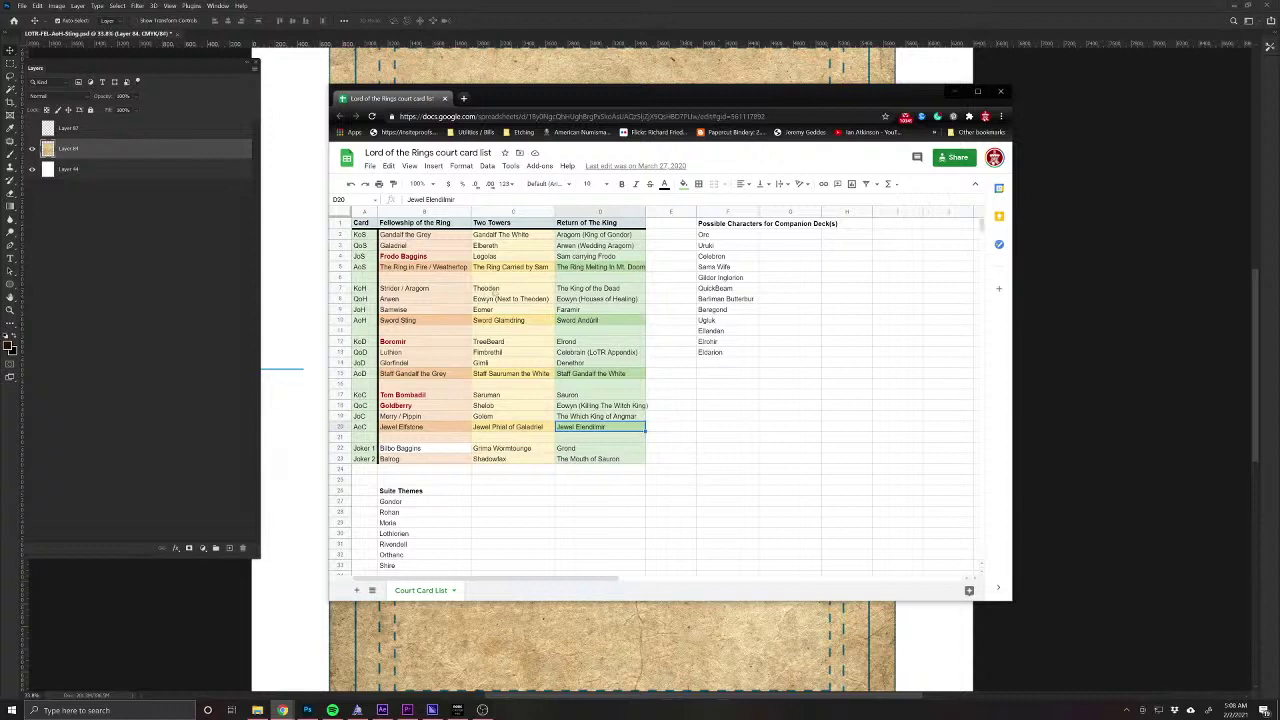
Examine the Fellowship of the Ring column's Gandalf the Grey, Galadriel and Luthien entries.
{"action": "left_click", "coordinate": [390, 225]}
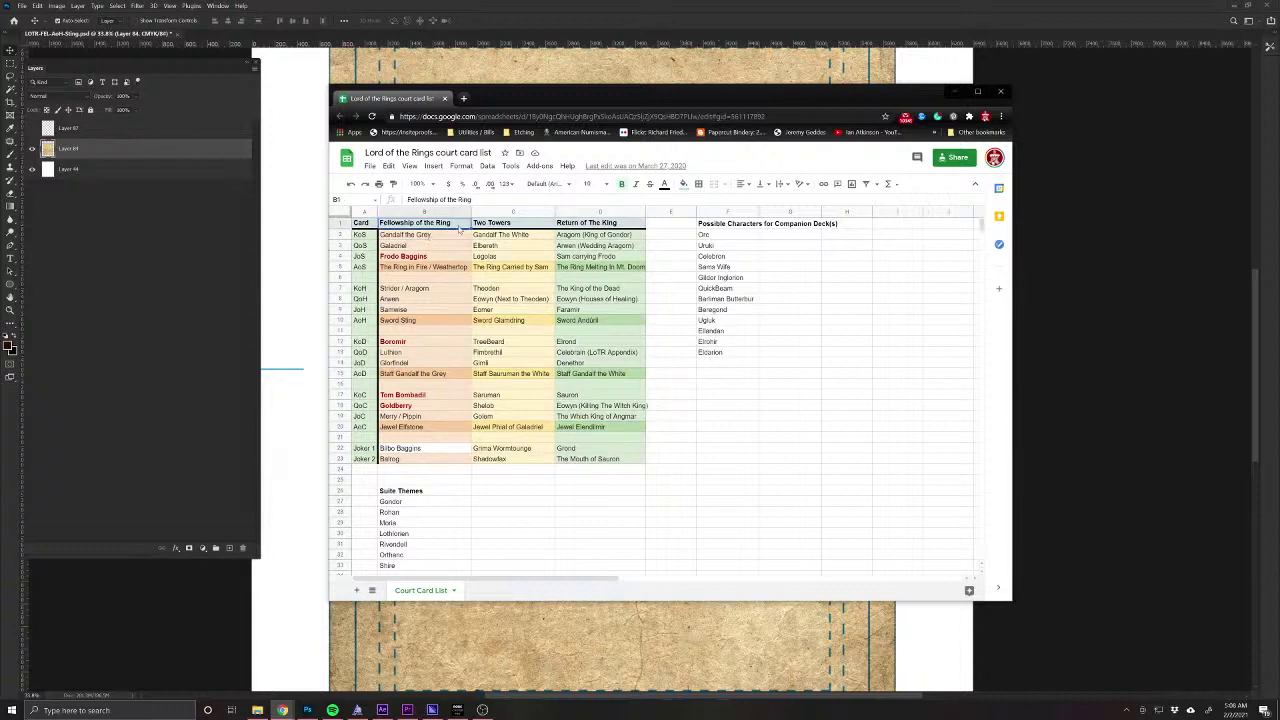
{"action": "left_click", "coordinate": [406, 236]}
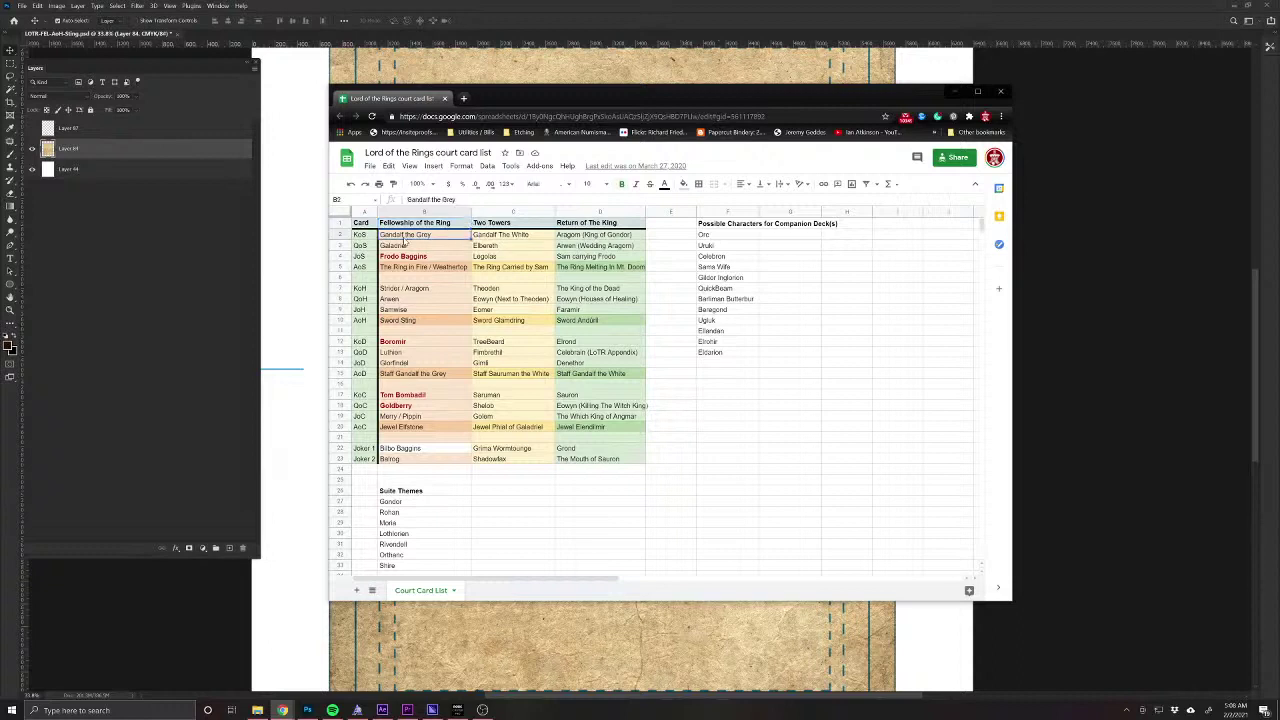
{"action": "left_click", "coordinate": [401, 246]}
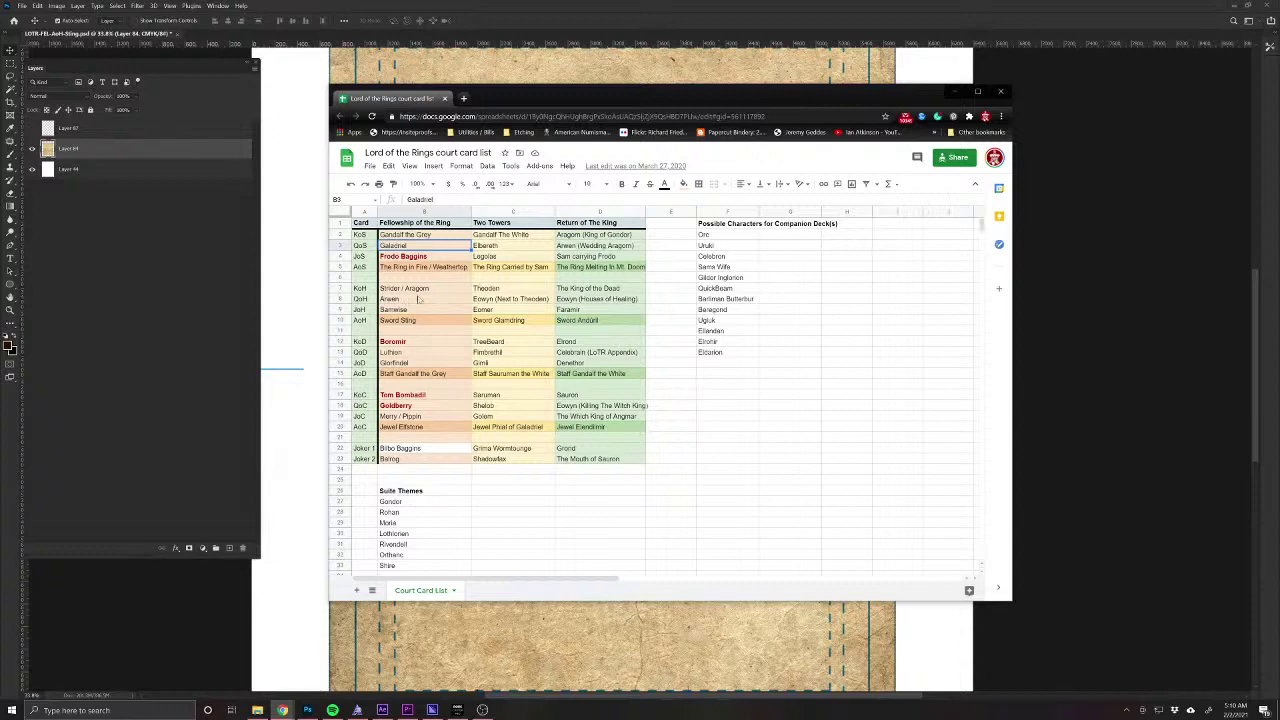
{"action": "left_click", "coordinate": [410, 355]}
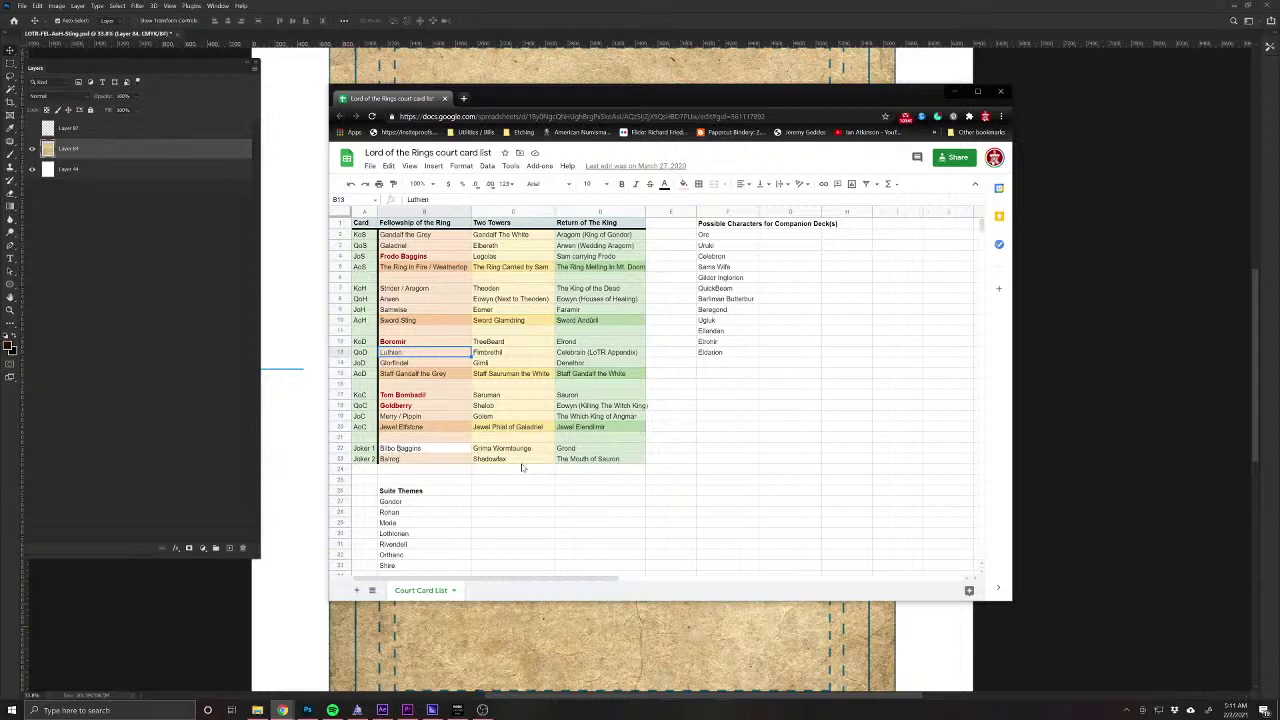
Compare the Bilbo Baggins and Balrog joker entries in the Fellowship of the Ring column.
{"action": "left_click", "coordinate": [425, 450]}
{"action": "left_click", "coordinate": [413, 460]}
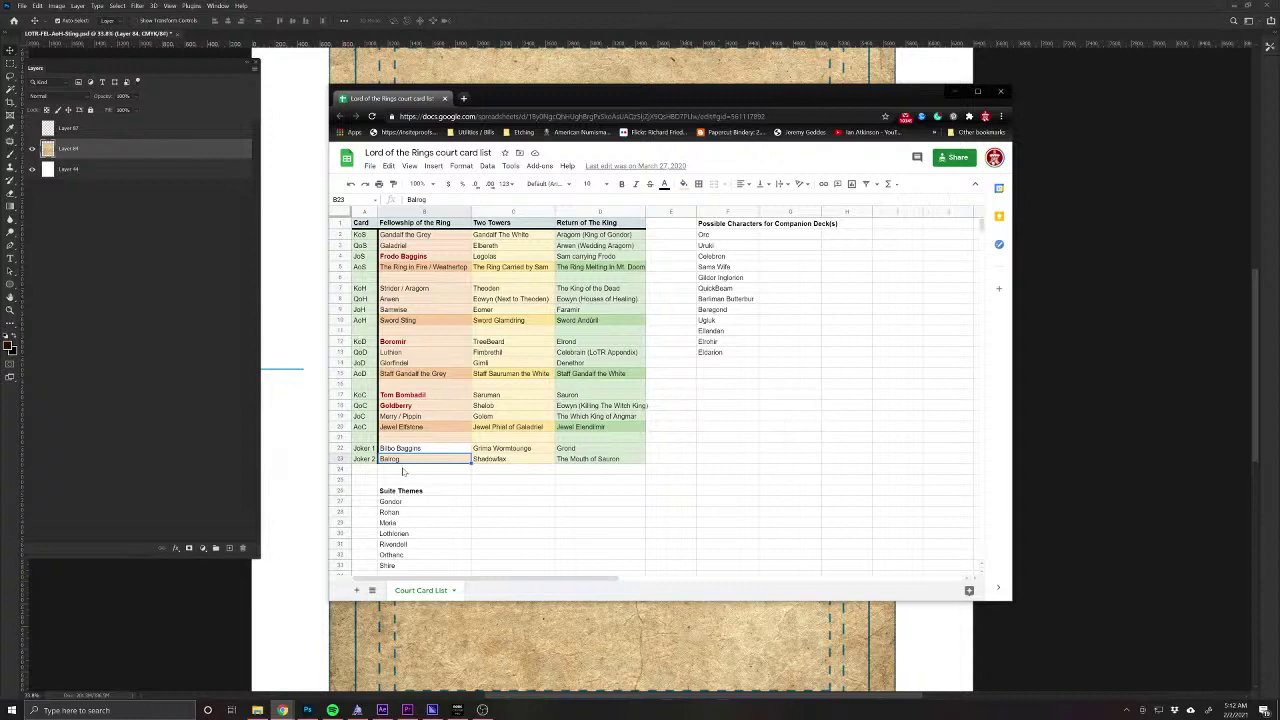
{"action": "key", "text": "Up"}
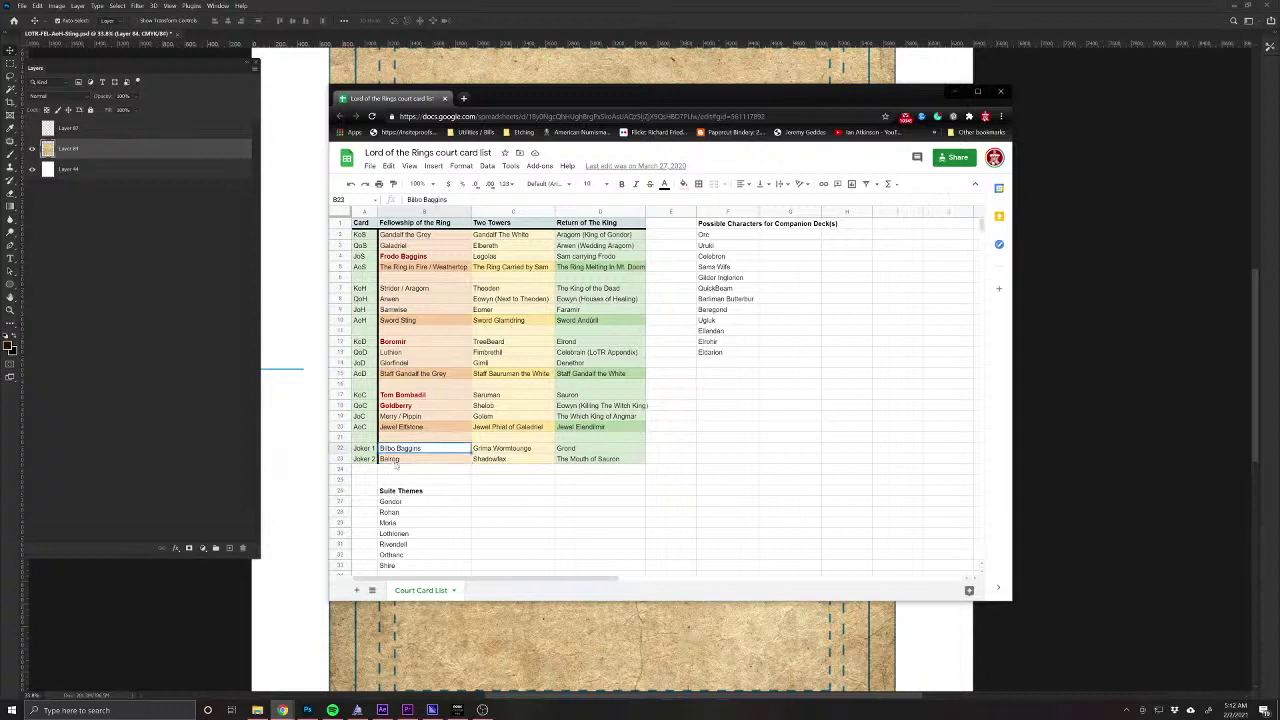
{"action": "left_click", "coordinate": [396, 462]}
{"action": "left_click", "coordinate": [405, 450]}
{"action": "left_click", "coordinate": [405, 459]}
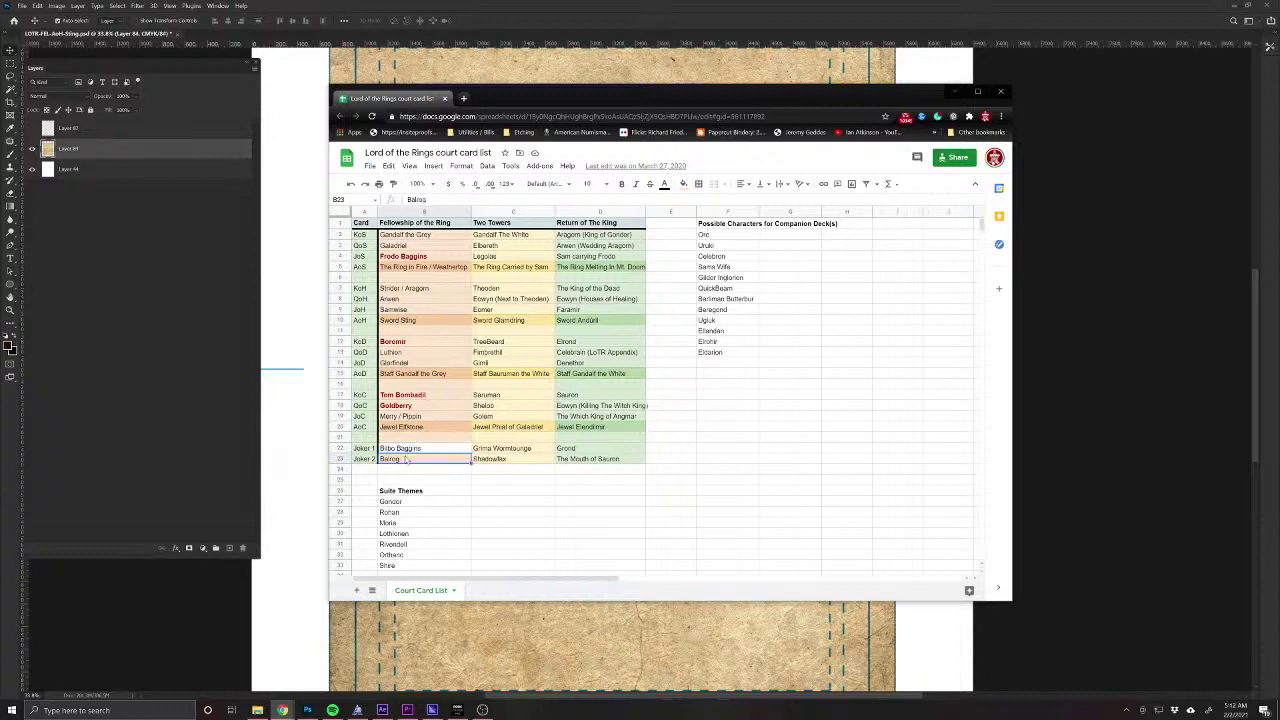
{"action": "left_click", "coordinate": [409, 450]}
{"action": "left_click", "coordinate": [407, 464]}
Move the Suite Themes list from column B to column F, starting at F15 beneath the companion deck characters.
{"action": "left_click", "coordinate": [362, 470]}
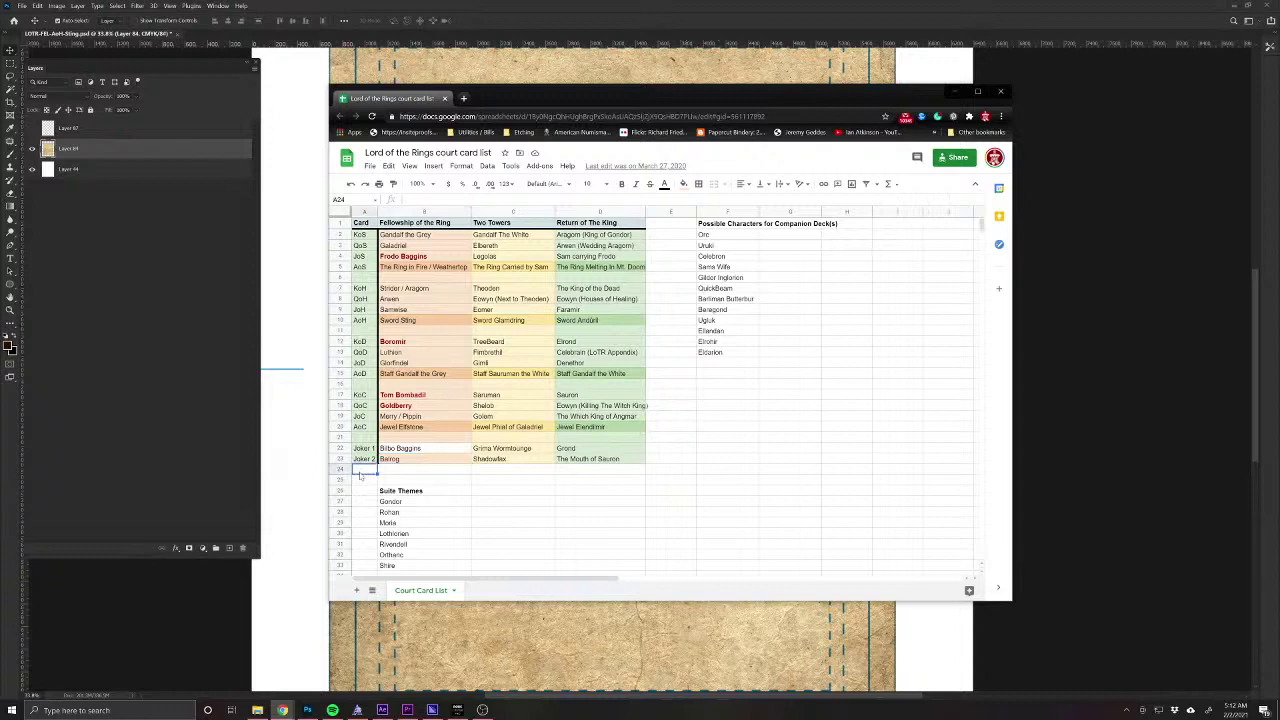
{"action": "scroll", "coordinate": [424, 458], "scroll_direction": "down", "scroll_amount": 3}
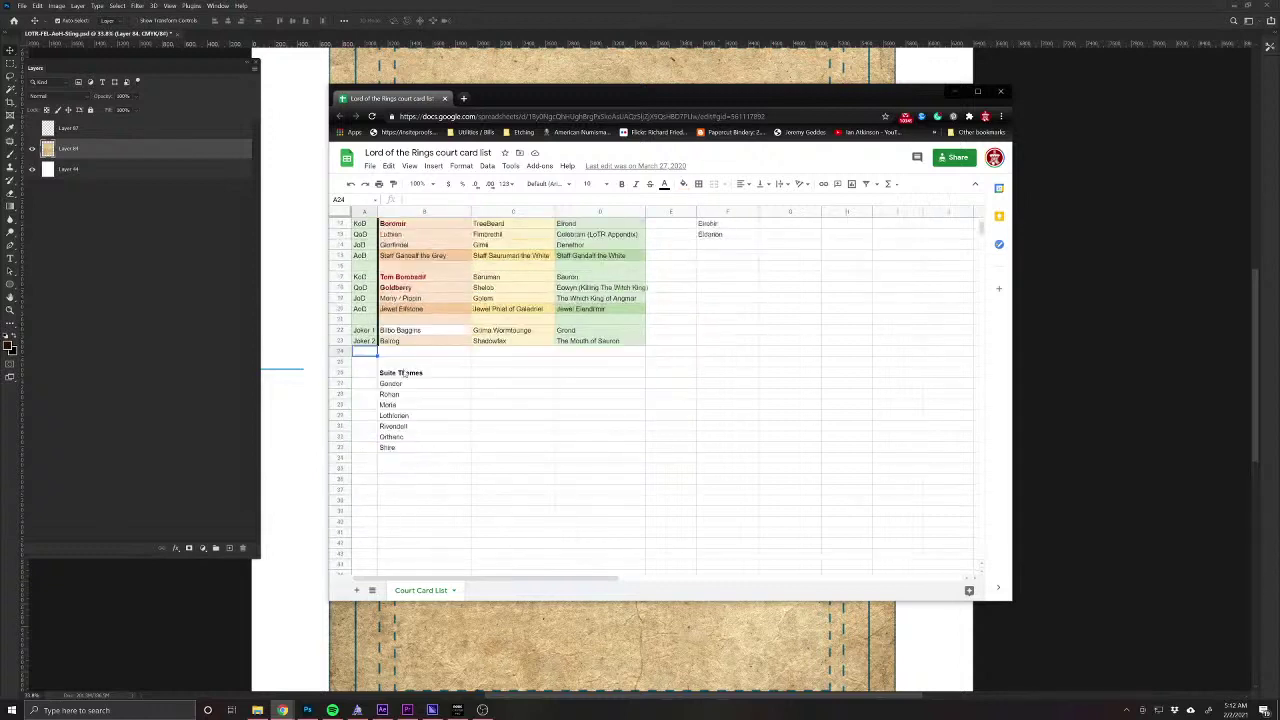
{"action": "left_click_drag", "start_coordinate": [406, 372], "coordinate": [397, 449]}
{"action": "left_click_drag", "start_coordinate": [395, 370], "coordinate": [731, 260]}
{"action": "left_click", "coordinate": [512, 457]}
{"action": "scroll", "coordinate": [451, 497], "scroll_direction": "up", "scroll_amount": 3}
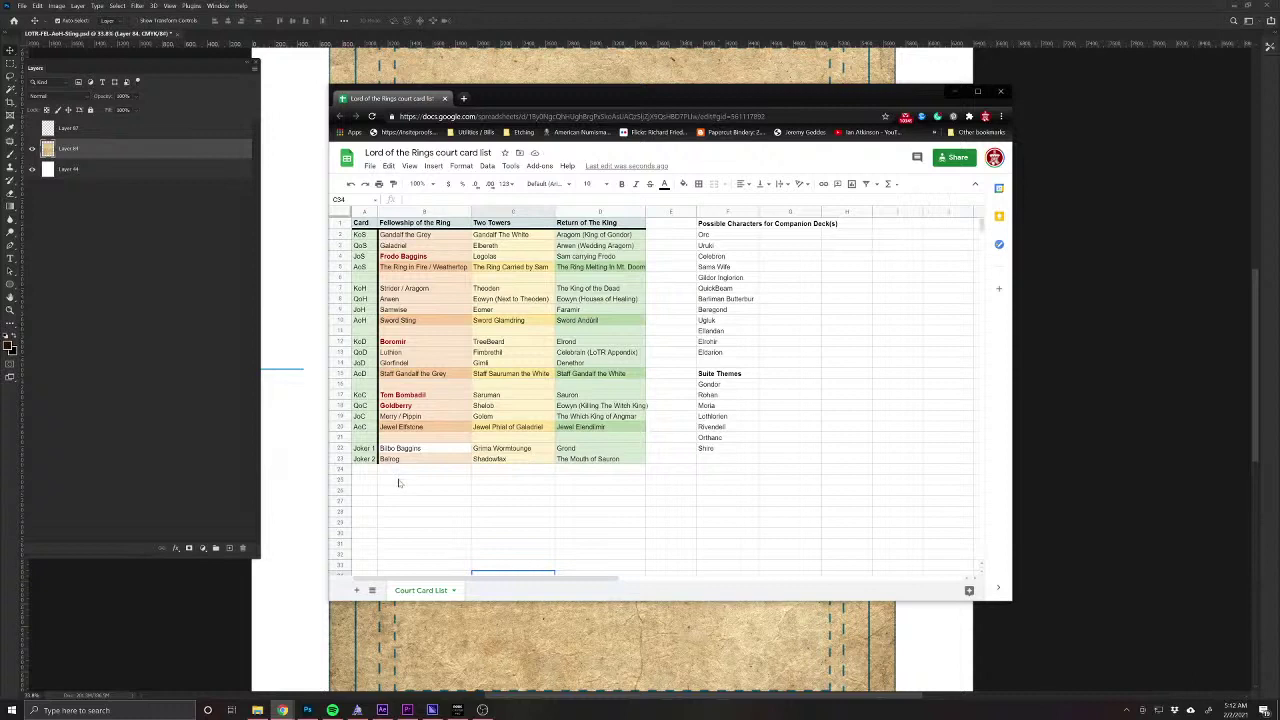
Label cell A25, below the two joker rows, as Dipych Joker.
{"action": "left_click", "coordinate": [398, 483]}
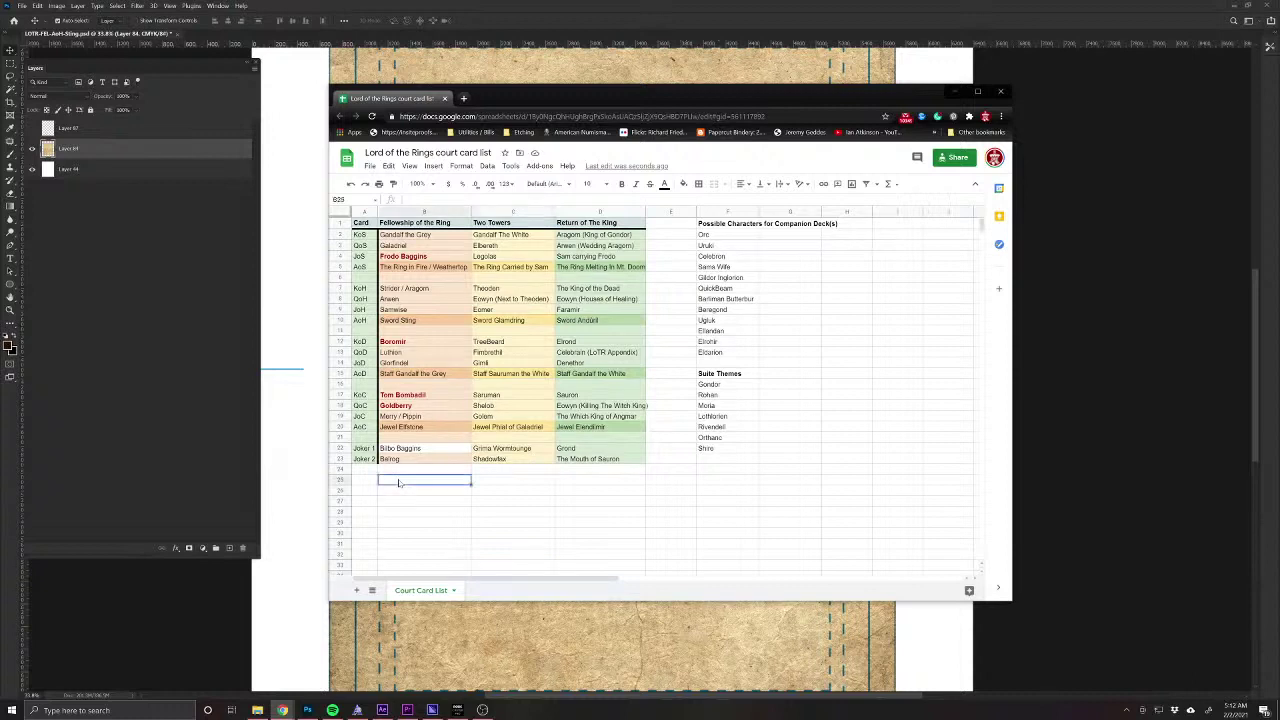
{"action": "left_click", "coordinate": [370, 483]}
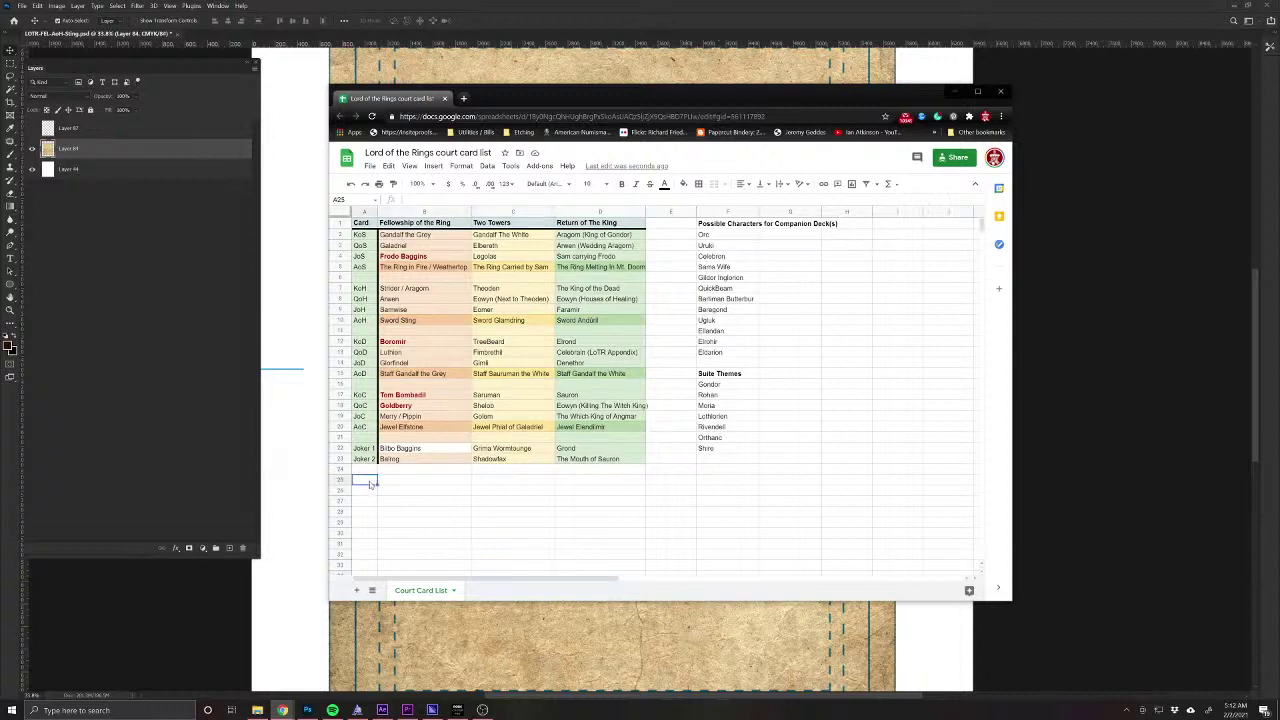
{"action": "type", "text": "Dyptich Joker"}
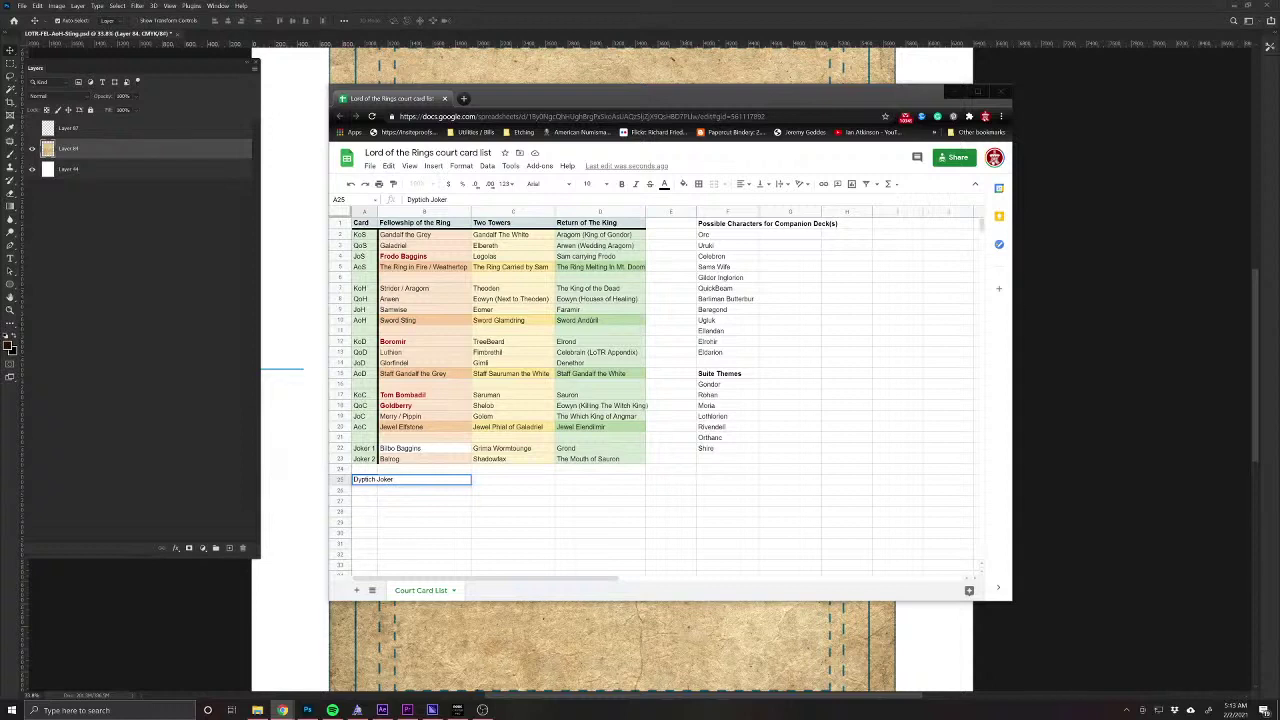
{"action": "left_click", "coordinate": [364, 480]}
{"action": "double_click", "coordinate": [364, 480]}
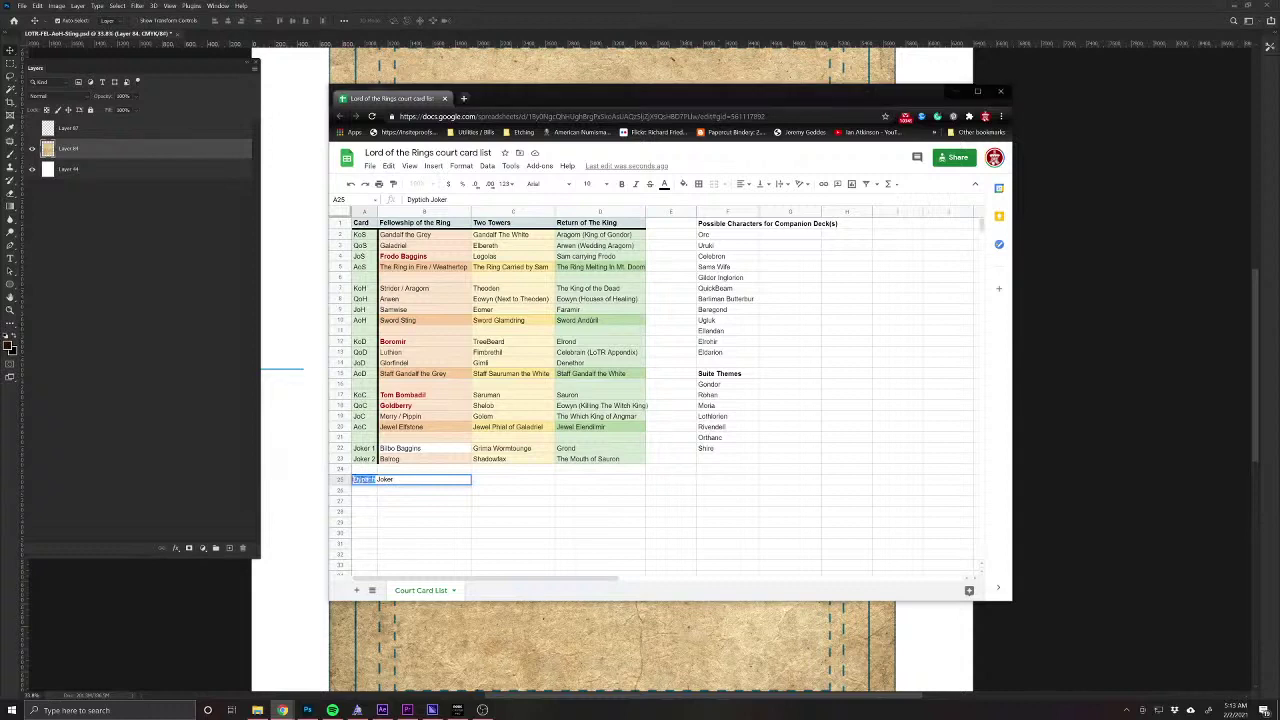
{"action": "type", "text": "Diptych"}
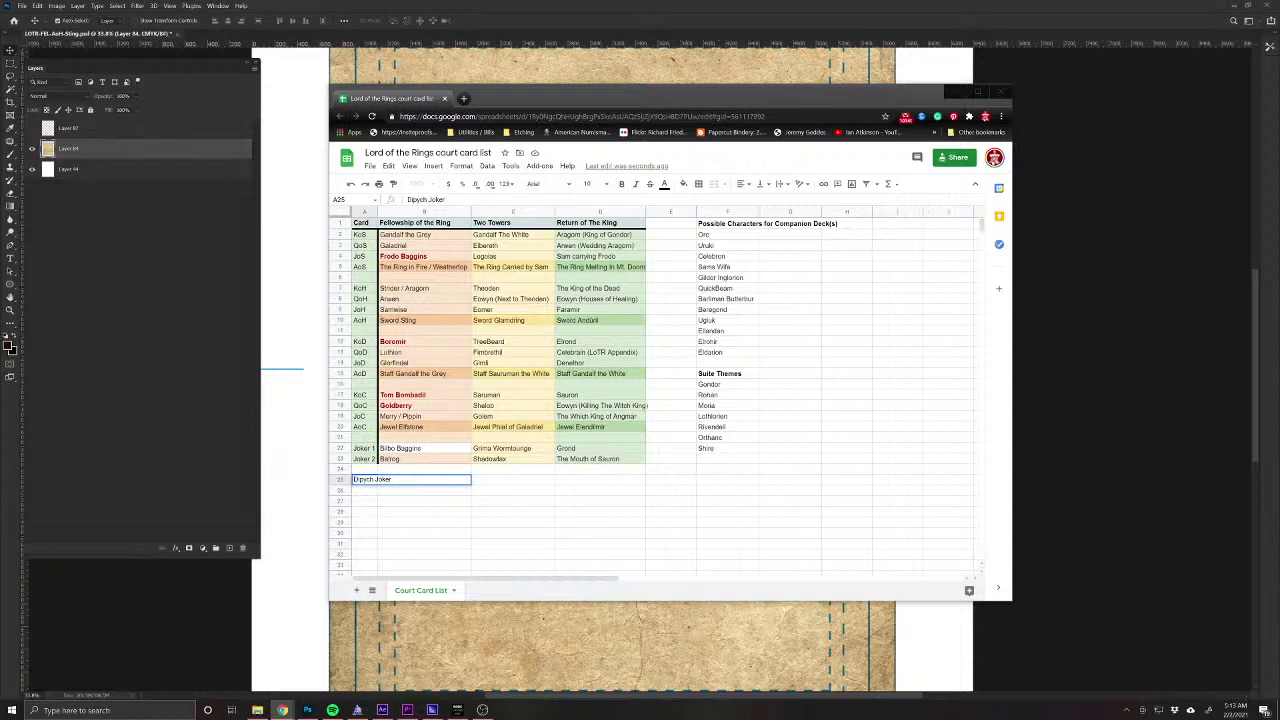
Replace the text of cell A25 with "diptych joker" and fit column A's width to its contents.
{"action": "left_click", "coordinate": [362, 480]}
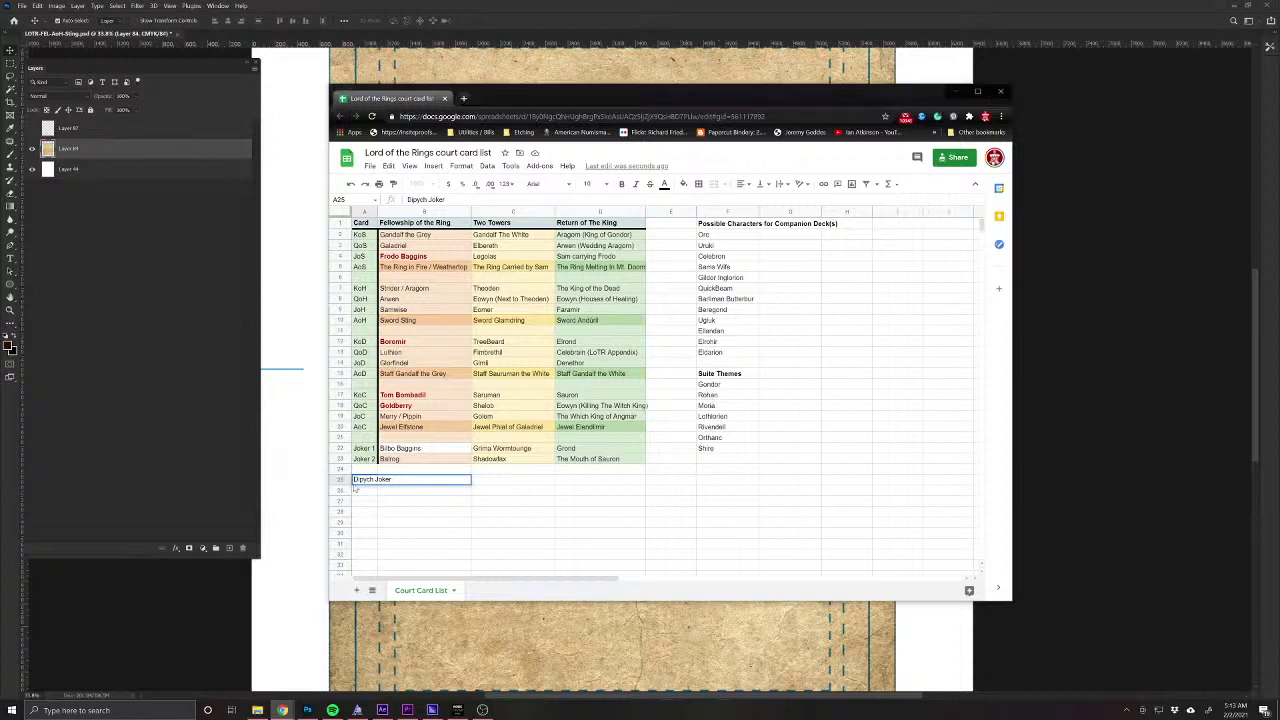
{"action": "double_click", "coordinate": [362, 480]}
{"action": "left_click", "coordinate": [356, 481]}
{"action": "triple_click", "coordinate": [356, 481]}
{"action": "type", "text": "diptych"}
{"action": "type", "text": "joker"}
{"action": "key", "text": "Return"}
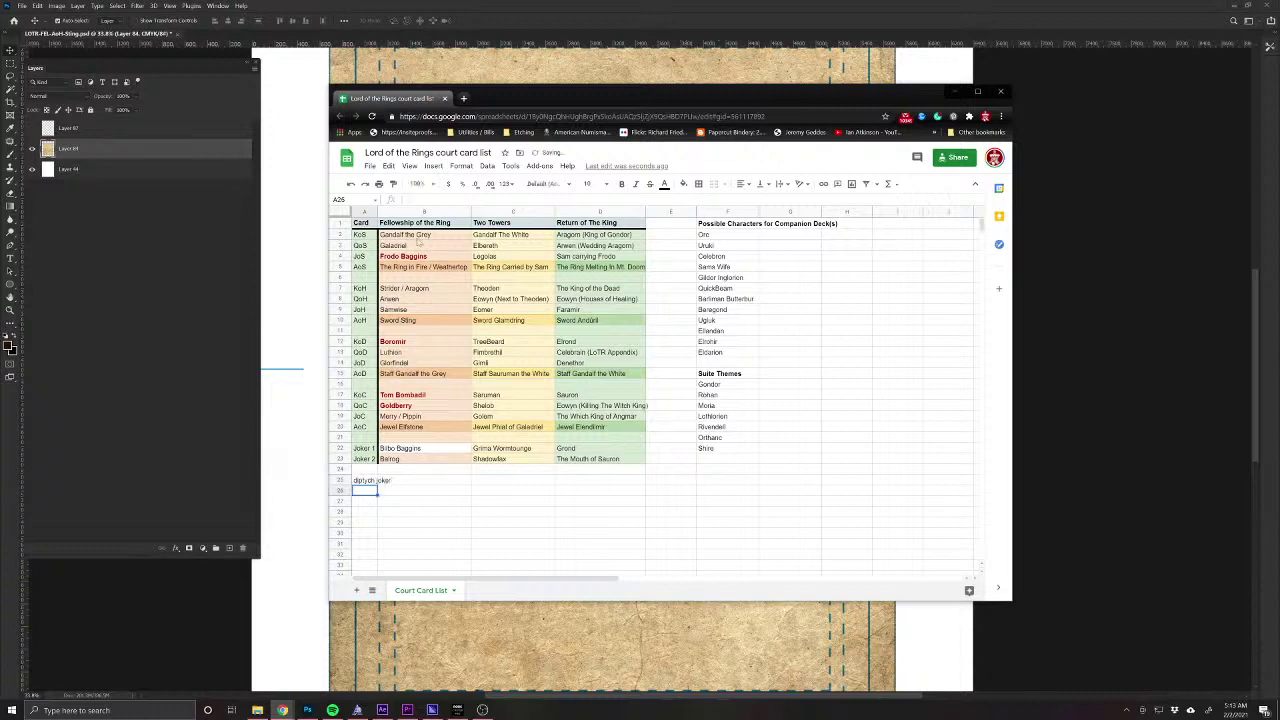
{"action": "double_click", "coordinate": [378, 212]}
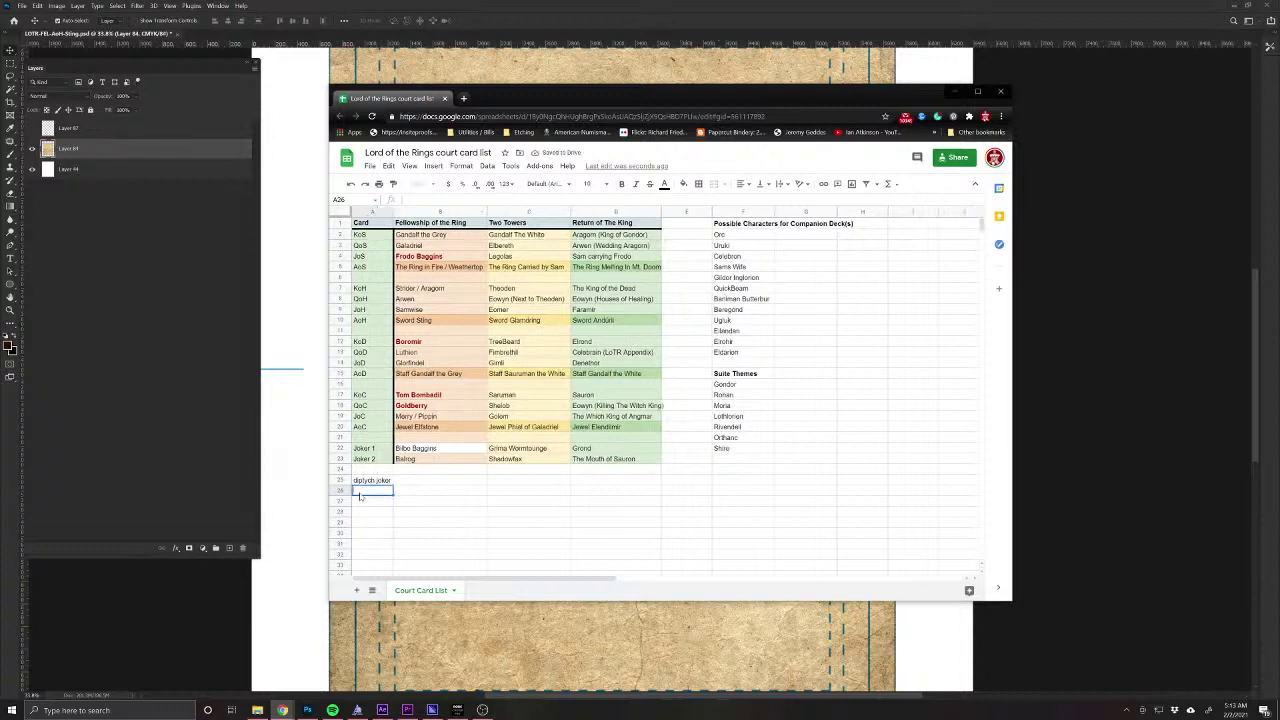
Extend the A25 label to "diptych joker 1", enter "diptych joker 2" in A26 and widen column A to fit.
{"action": "double_click", "coordinate": [375, 480]}
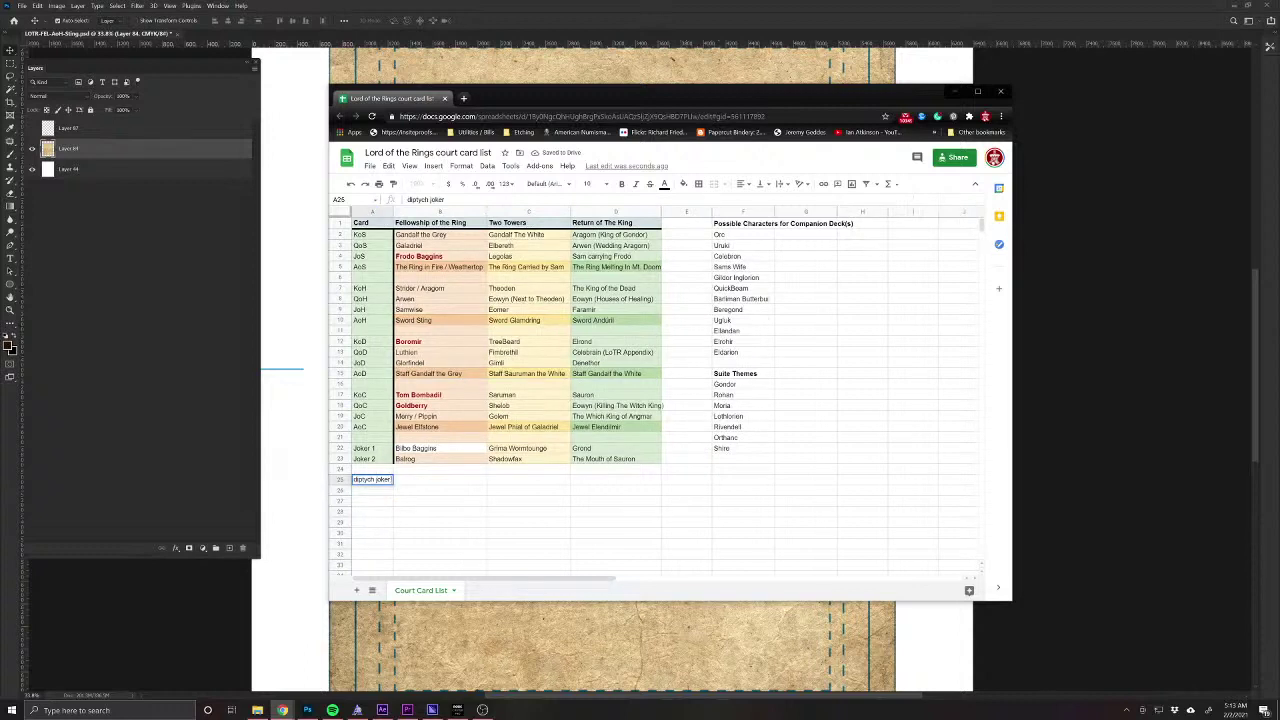
{"action": "type", "text": "1"}
{"action": "key", "text": "Return"}
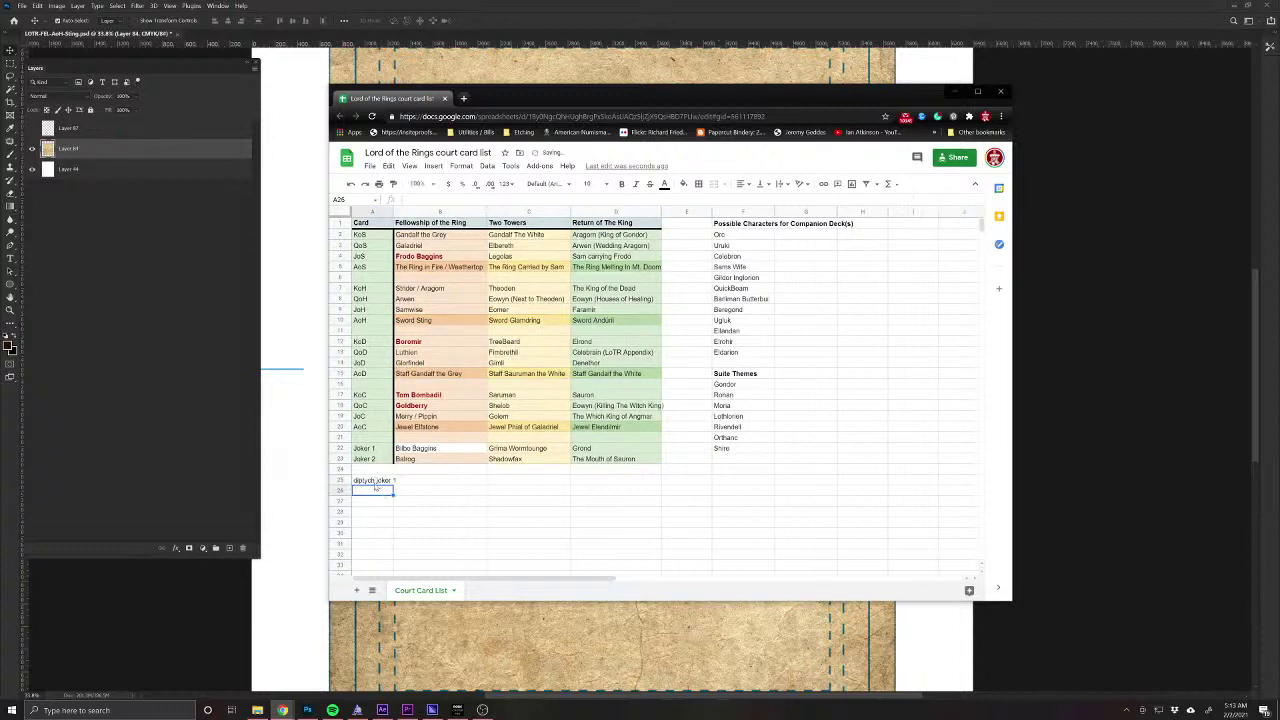
{"action": "type", "text": "diptych"}
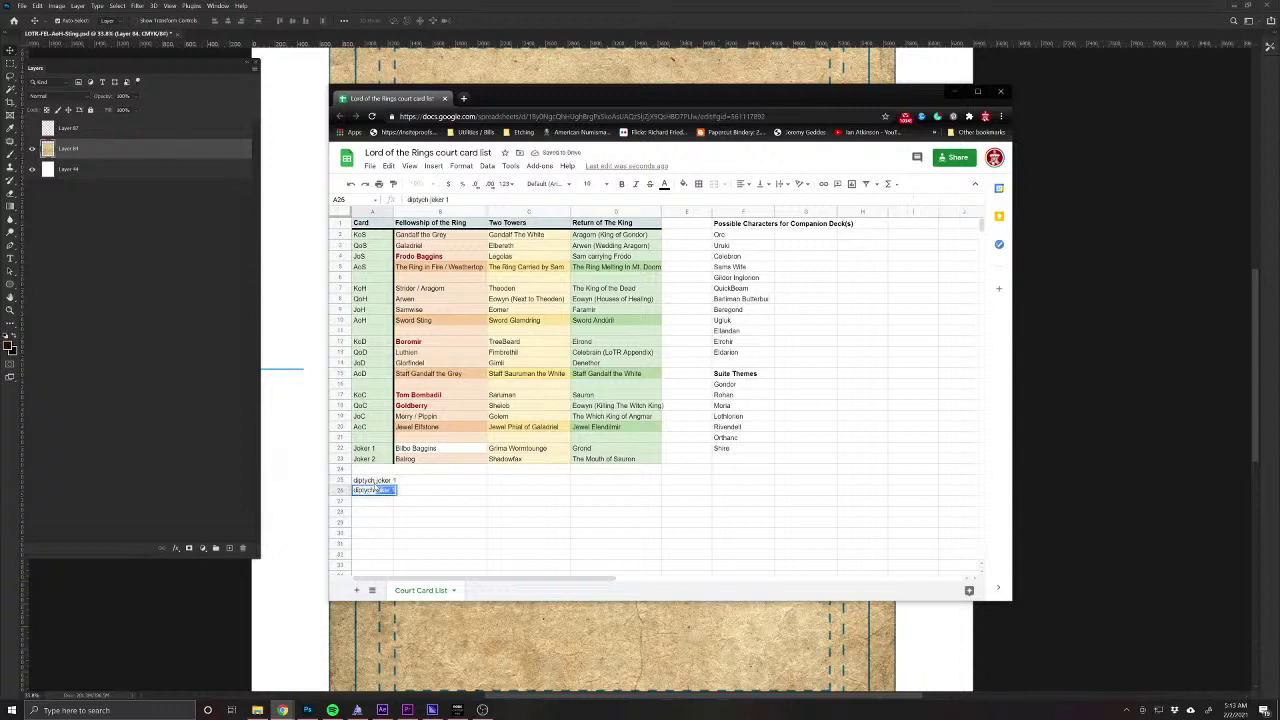
{"action": "type", "text": " joker 2"}
{"action": "key", "text": "Return"}
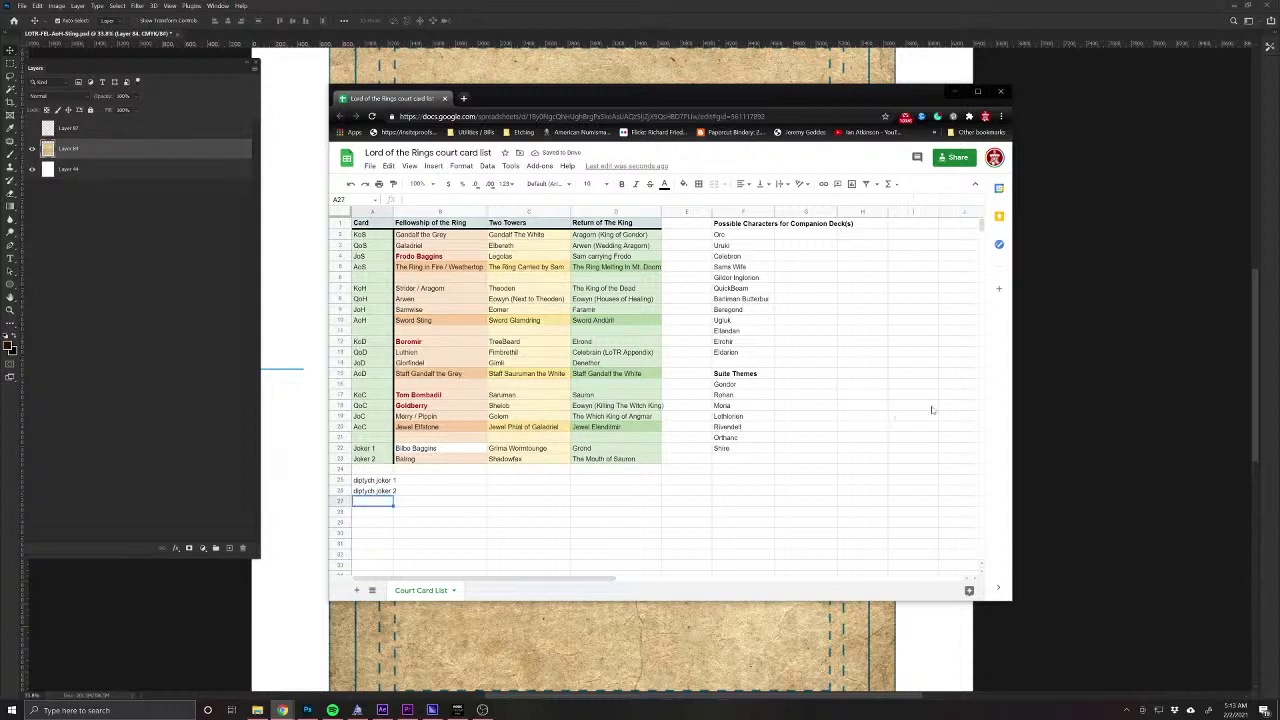
{"action": "left_click_drag", "start_coordinate": [393, 212], "coordinate": [399, 212]}
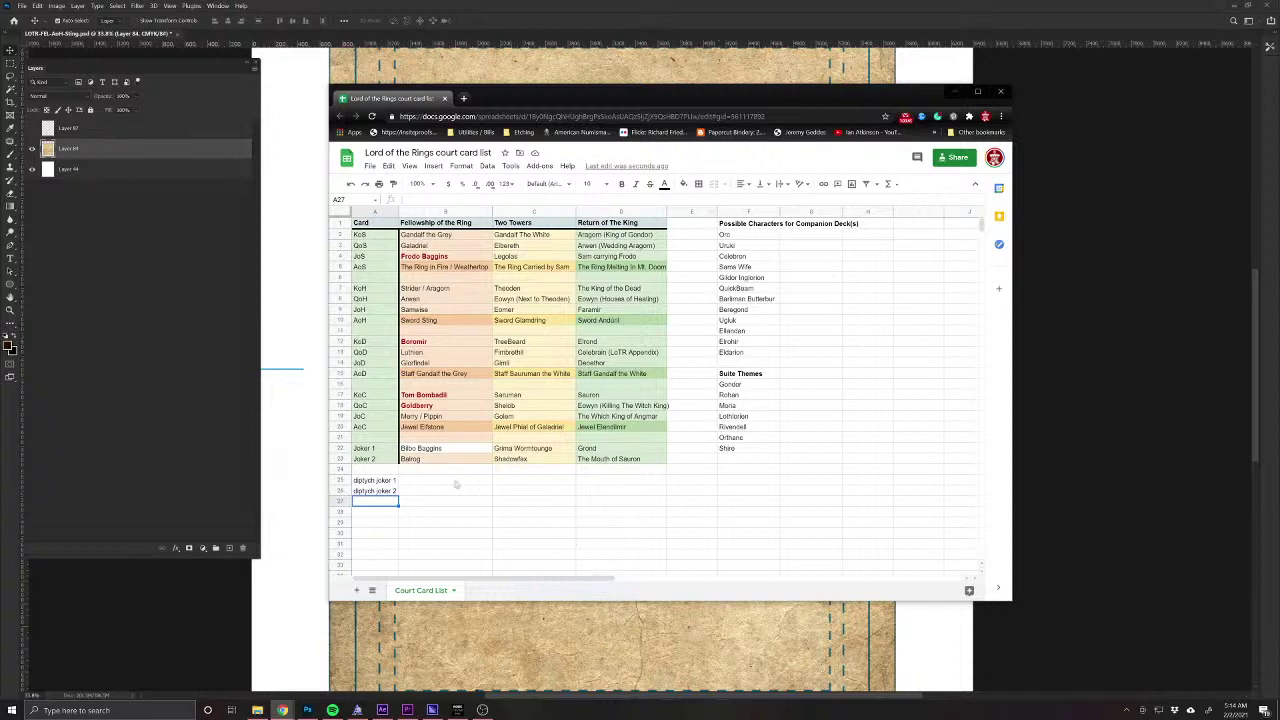
Review the full Fellowship of the Ring, Two Towers and Return of The King columns one by one.
{"action": "left_click", "coordinate": [452, 211]}
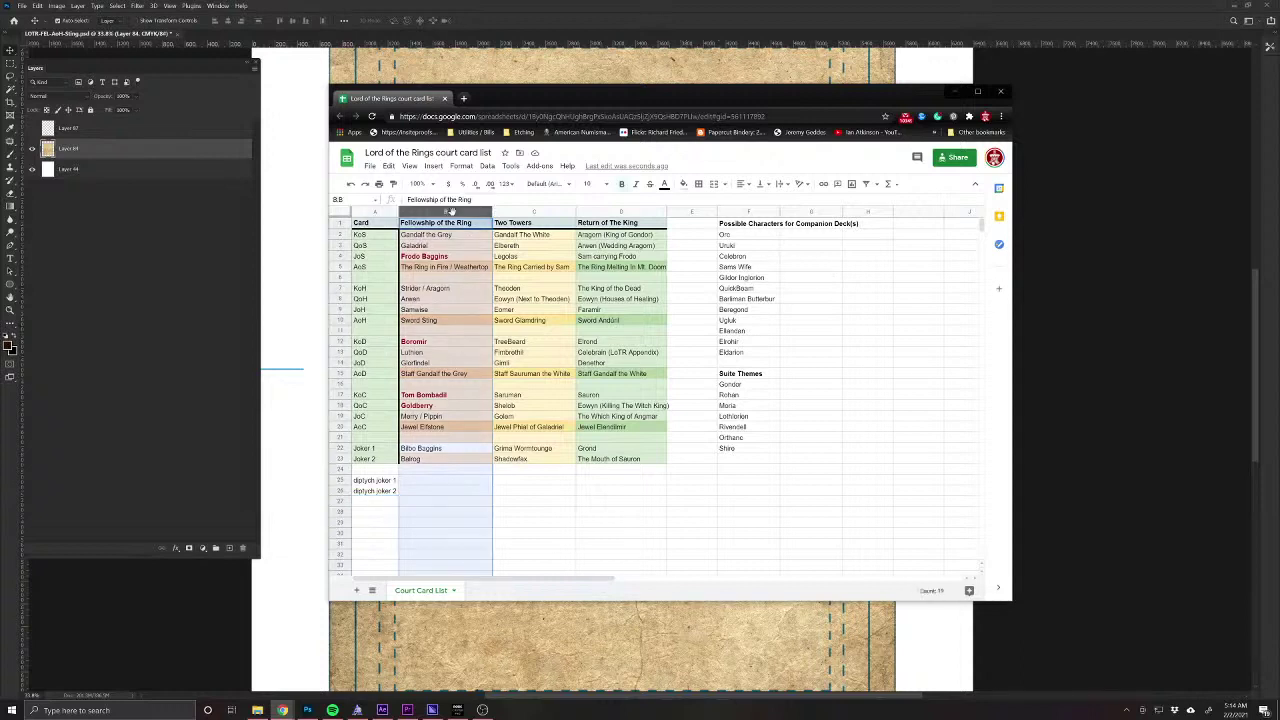
{"action": "left_click", "coordinate": [538, 212]}
{"action": "left_click", "coordinate": [600, 211]}
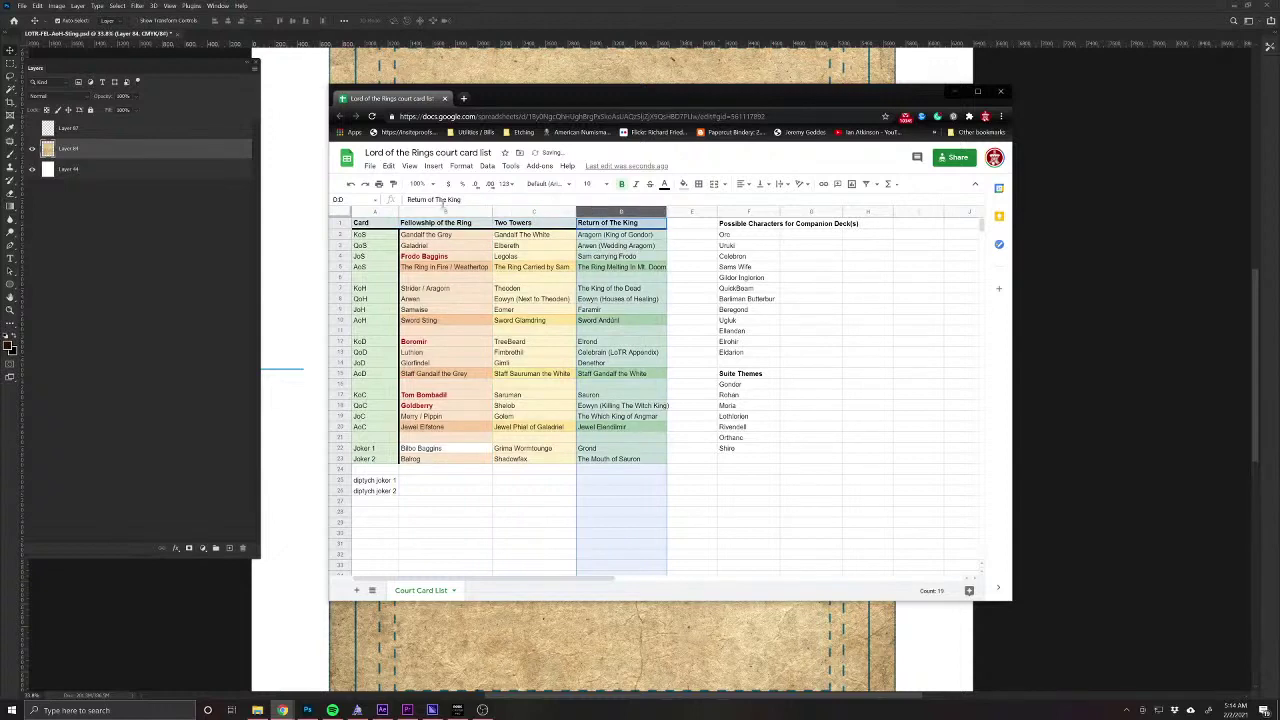
Compare the Fellowship of the Ring column with the Two Towers and Return of The King columns.
{"action": "left_click", "coordinate": [446, 211]}
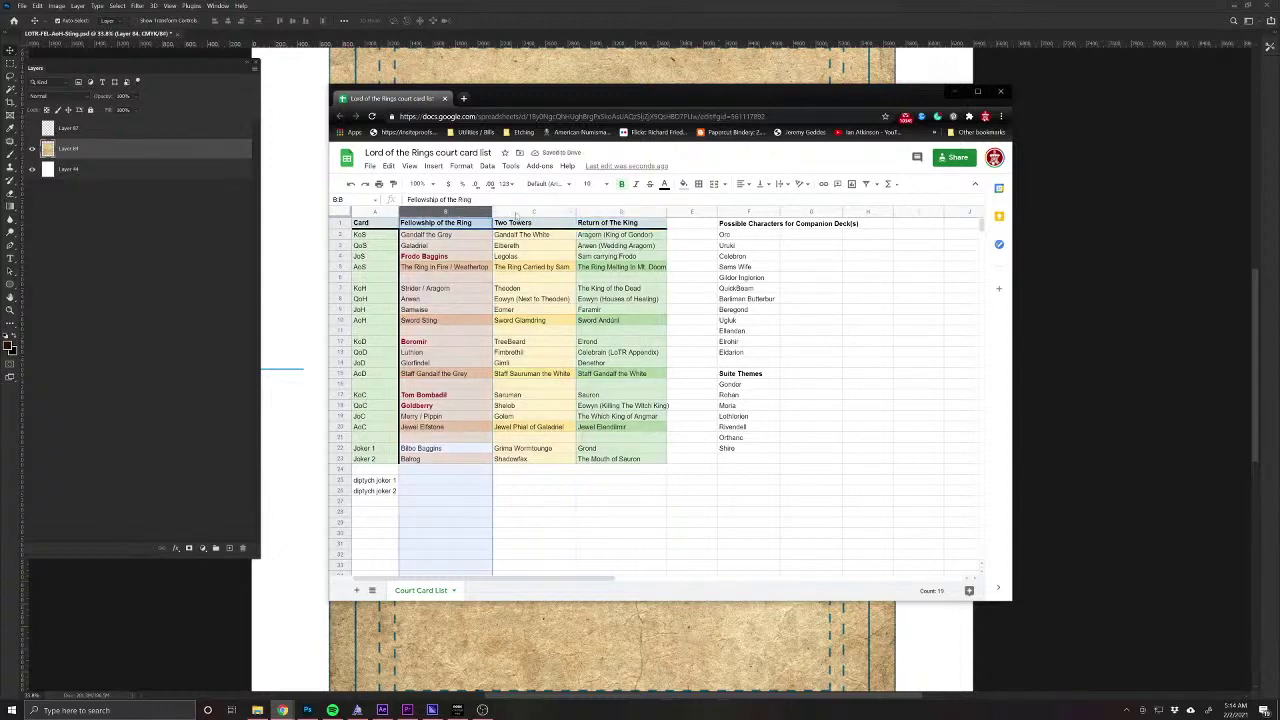
{"action": "left_click", "coordinate": [537, 212]}
{"action": "left_click", "coordinate": [456, 212]}
{"action": "left_click", "coordinate": [525, 212]}
{"action": "left_click", "coordinate": [615, 211]}
{"action": "left_click", "coordinate": [446, 212]}
Look over the empty diptych joker cells in rows 25 and 26 under each of the three deck columns.
{"action": "left_click", "coordinate": [428, 484]}
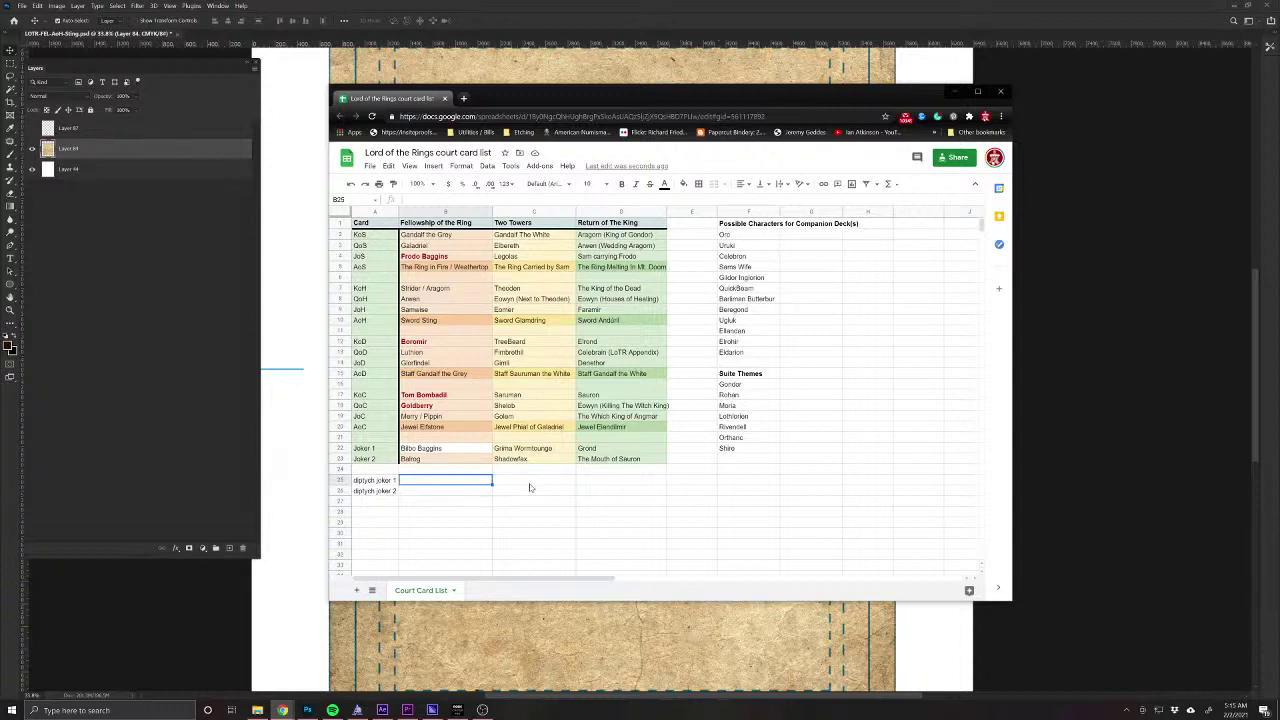
{"action": "left_click", "coordinate": [379, 502]}
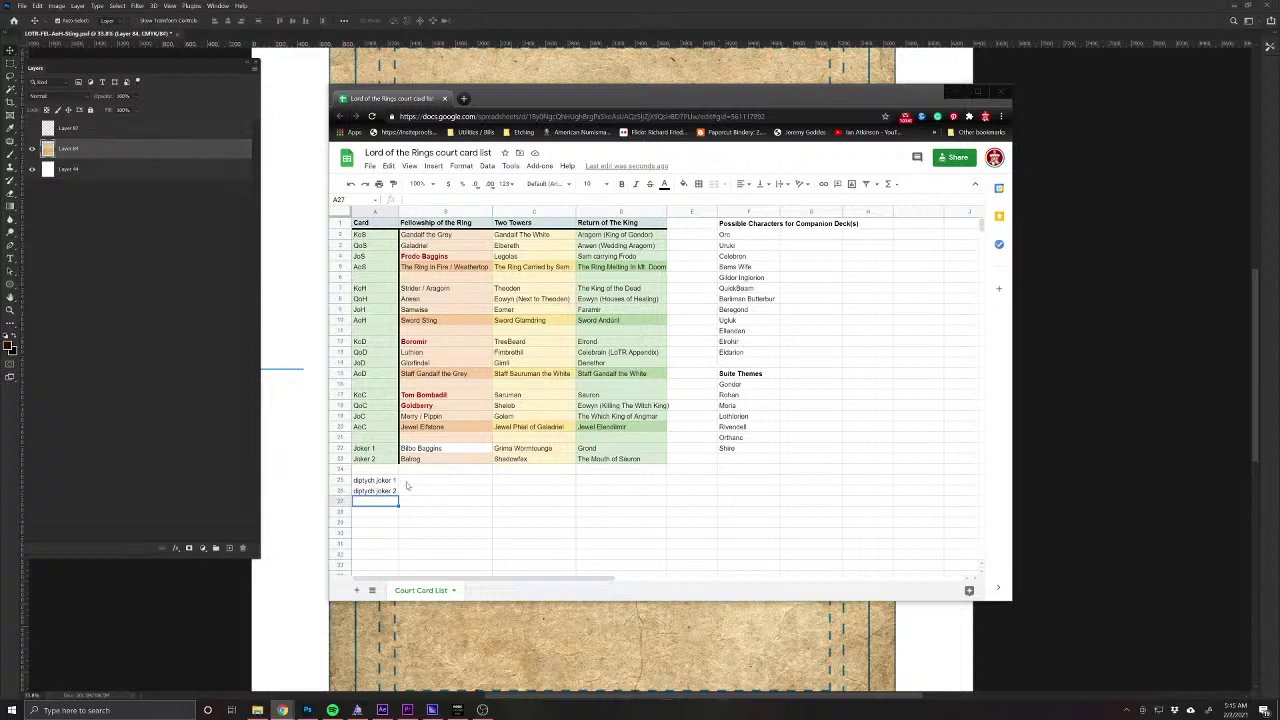
{"action": "mouse_move", "coordinate": [440, 481]}
{"action": "left_mouse_down"}
{"action": "mouse_move", "coordinate": [442, 505]}
{"action": "mouse_move", "coordinate": [443, 493]}
{"action": "left_mouse_up"}
{"action": "left_click_drag", "start_coordinate": [562, 481], "coordinate": [560, 491]}
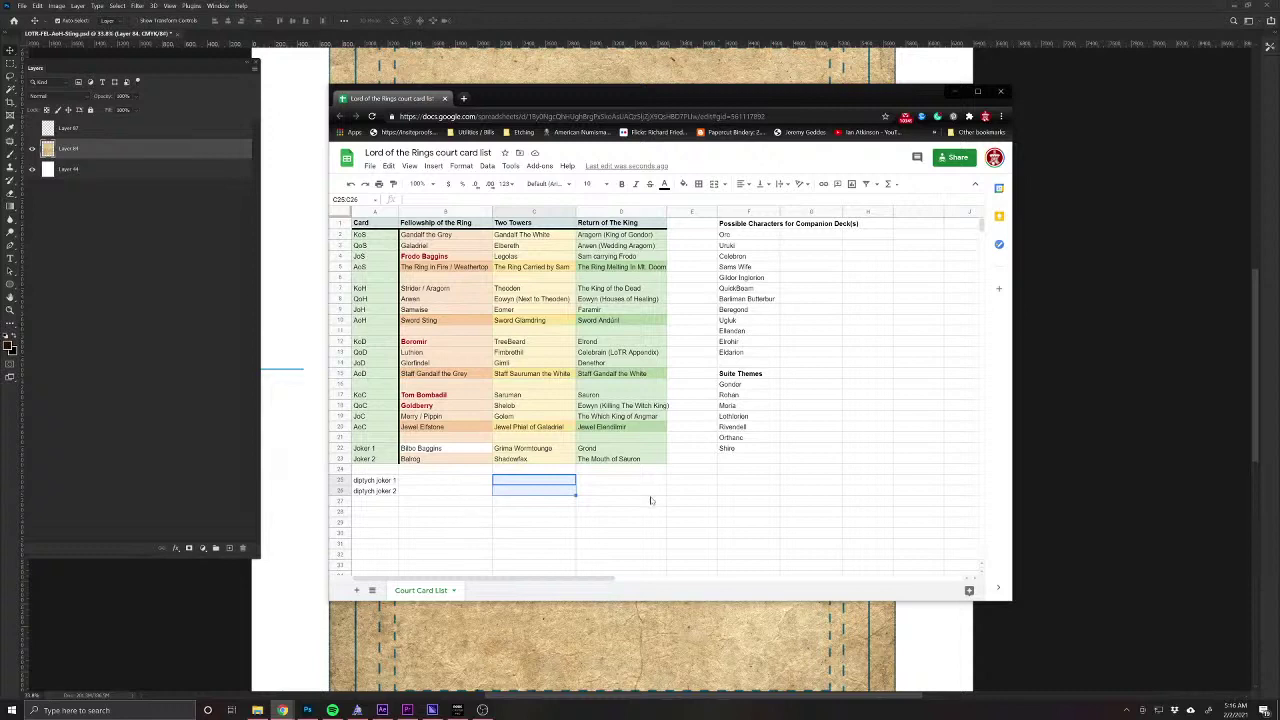
{"action": "left_click_drag", "start_coordinate": [449, 481], "coordinate": [448, 495]}
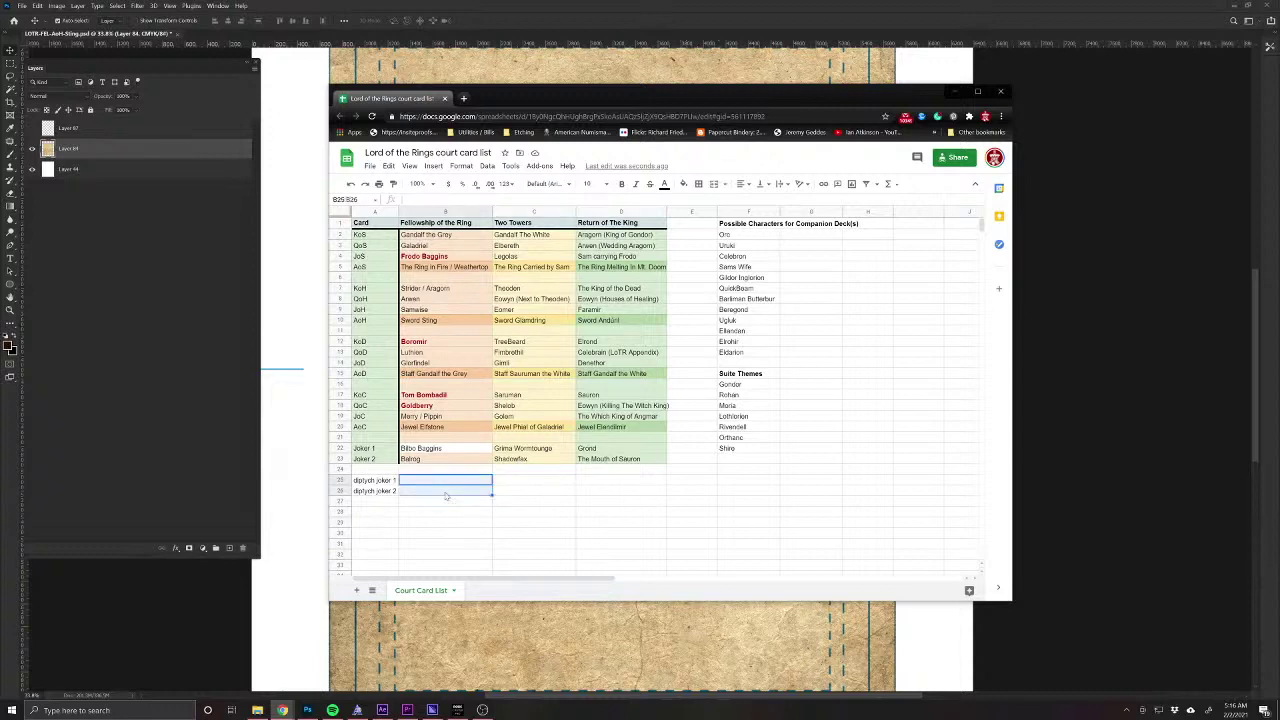
{"action": "left_click_drag", "start_coordinate": [547, 482], "coordinate": [543, 496]}
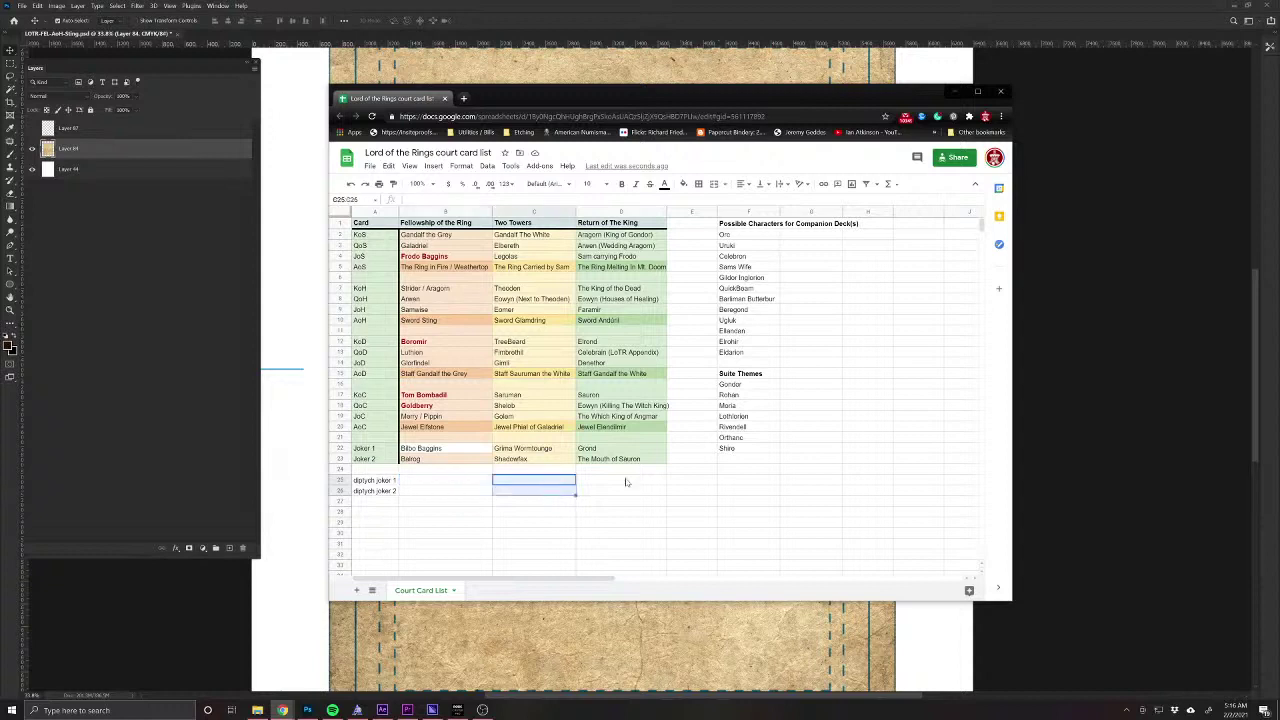
{"action": "left_click_drag", "start_coordinate": [626, 481], "coordinate": [624, 493]}
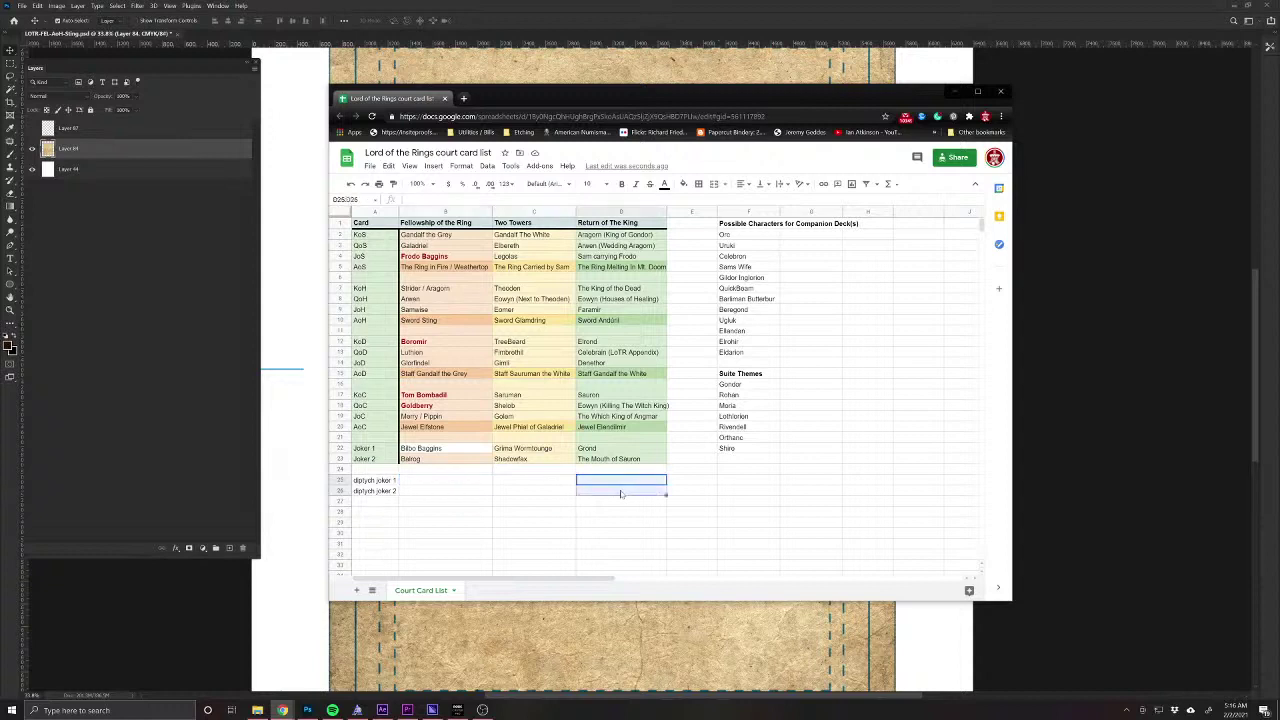
{"action": "left_click_drag", "start_coordinate": [440, 480], "coordinate": [440, 493]}
{"action": "left_click_drag", "start_coordinate": [540, 480], "coordinate": [580, 491]}
Review the Two Towers and Return of The King columns together, and the Two Towers column on its own.
{"action": "left_click_drag", "start_coordinate": [511, 213], "coordinate": [619, 213]}
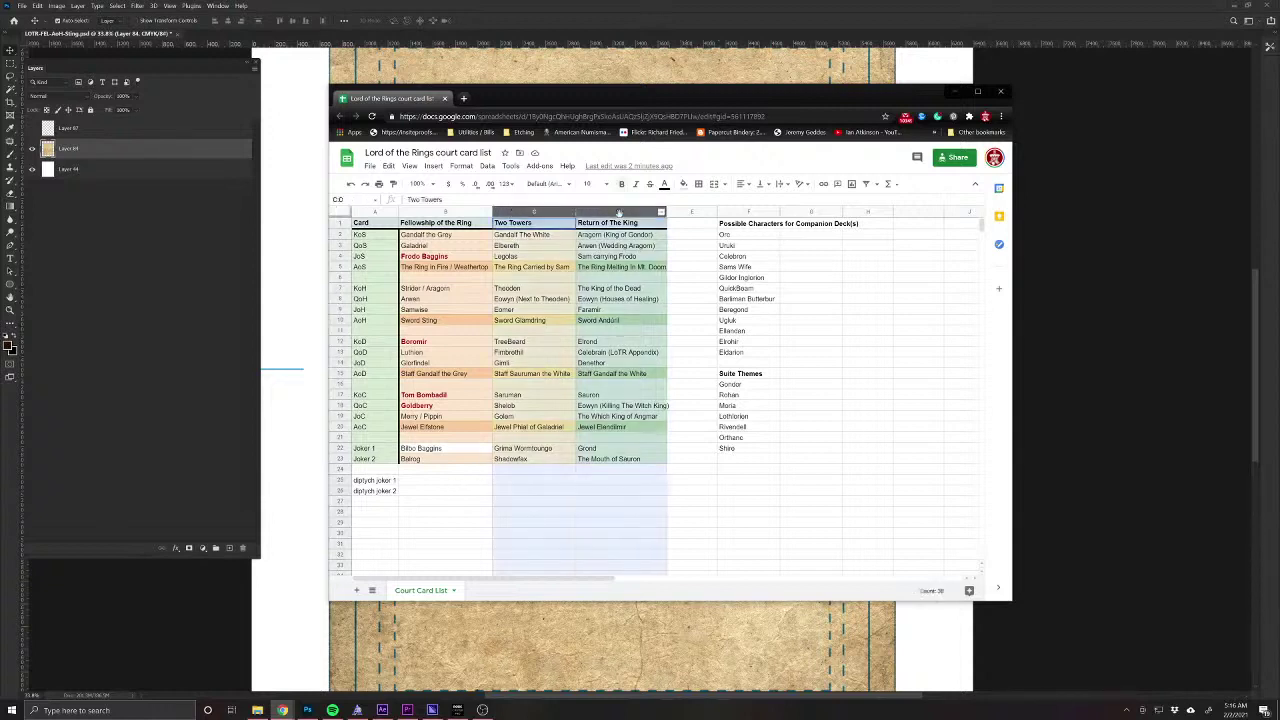
{"action": "left_click", "coordinate": [565, 213]}
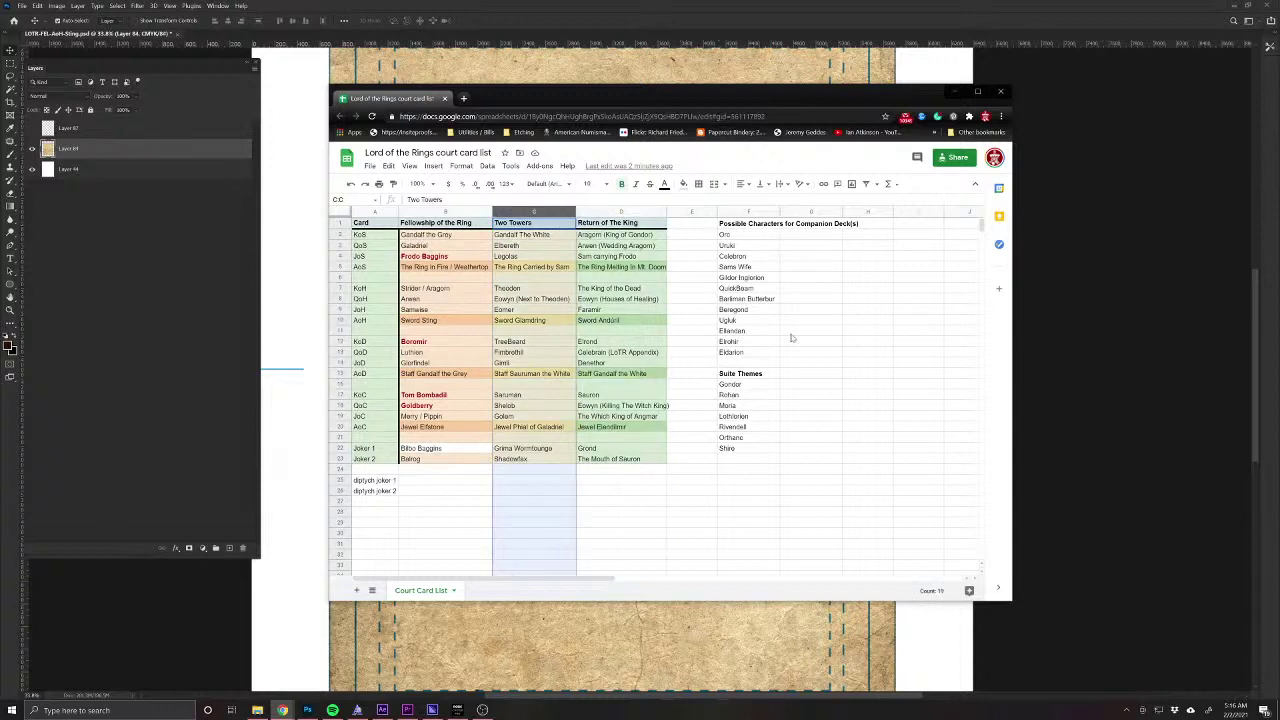
{"action": "left_click", "coordinate": [448, 513]}
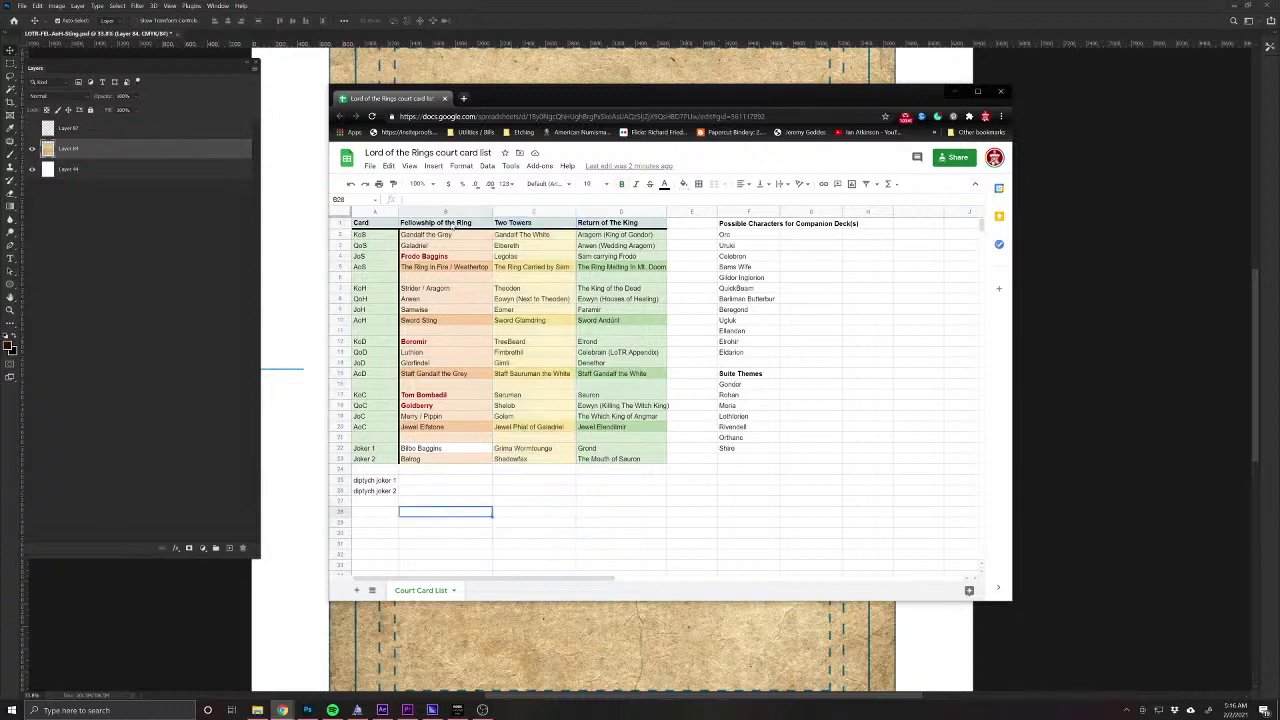
Review the red-marked characters in the Fellowship of the Ring column: Frodo Baggins, Boromir, Tom Bombadil and Goldberry.
{"action": "left_click", "coordinate": [456, 211]}
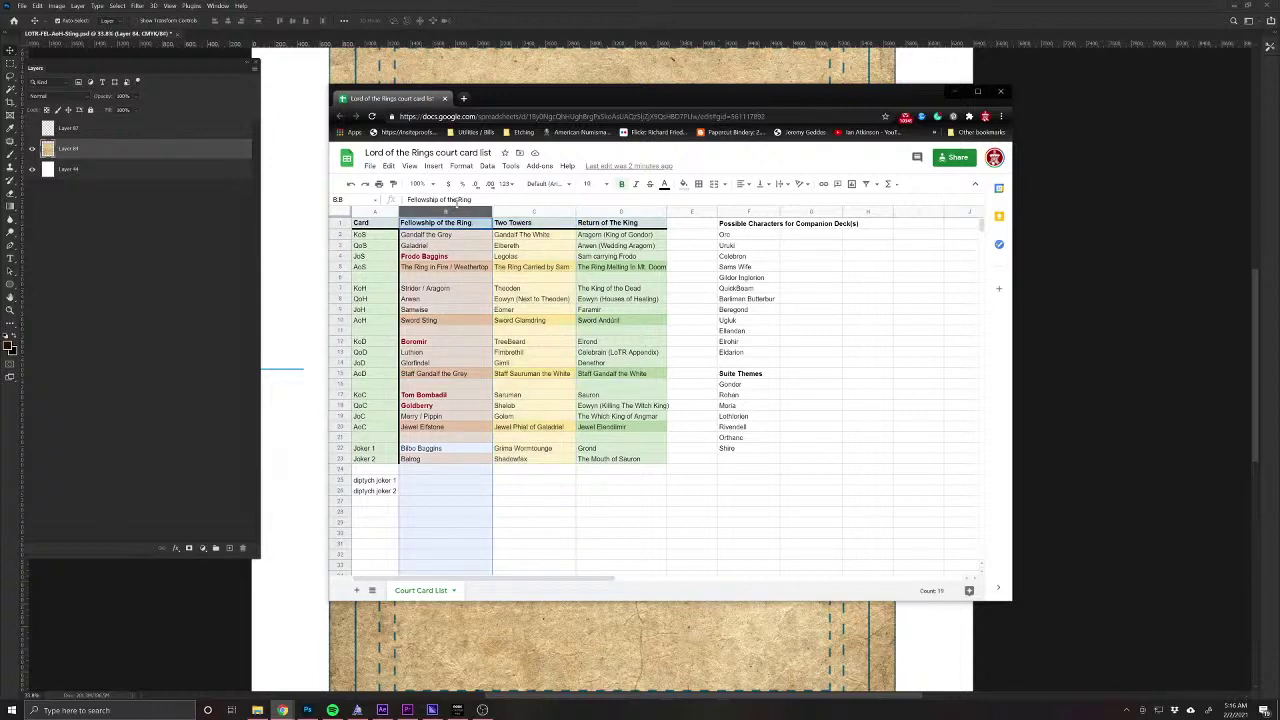
{"action": "left_click", "coordinate": [425, 258]}
{"action": "left_click", "coordinate": [433, 343]}
{"action": "left_click", "coordinate": [433, 395]}
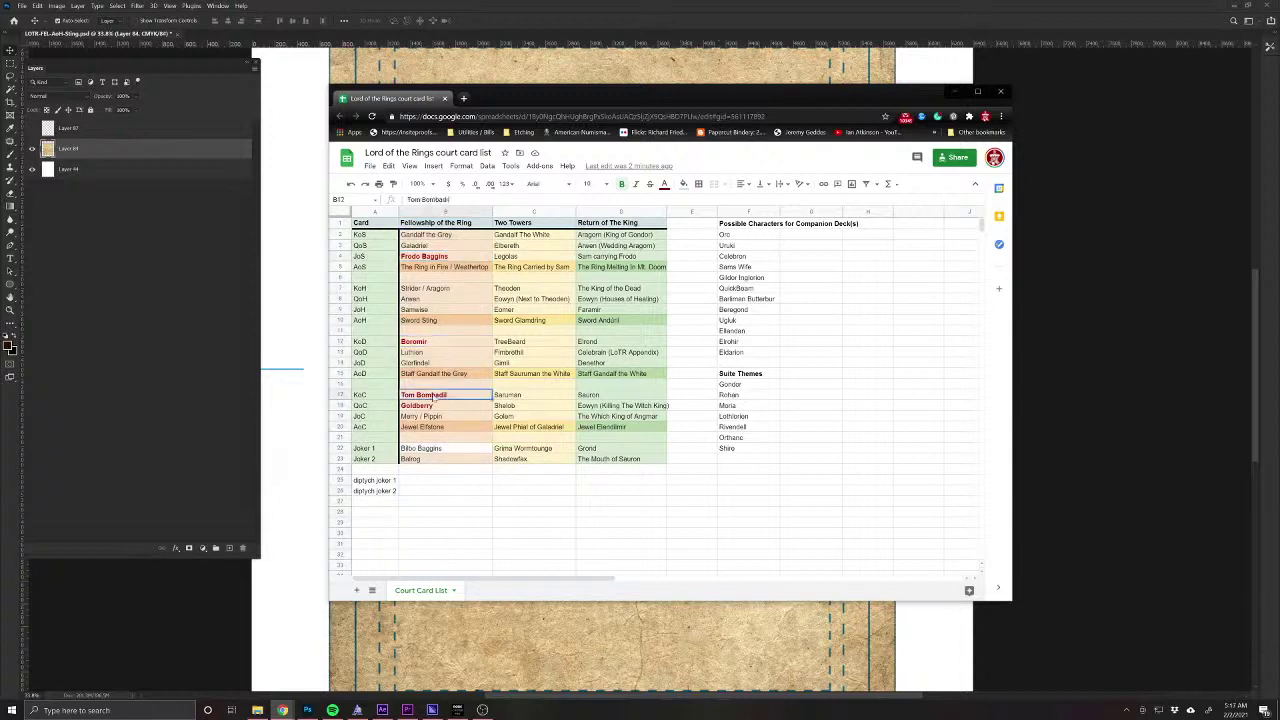
{"action": "left_click", "coordinate": [432, 407]}
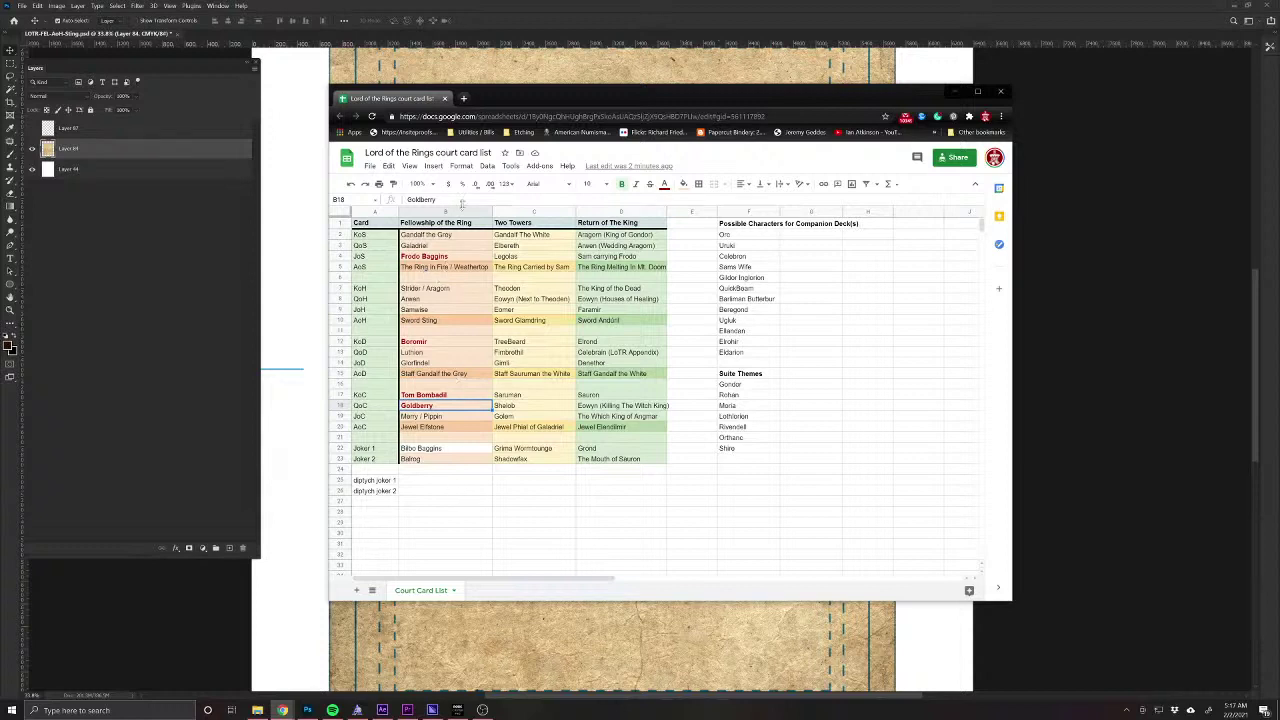
{"action": "left_click", "coordinate": [436, 247]}
{"action": "left_click", "coordinate": [419, 343]}
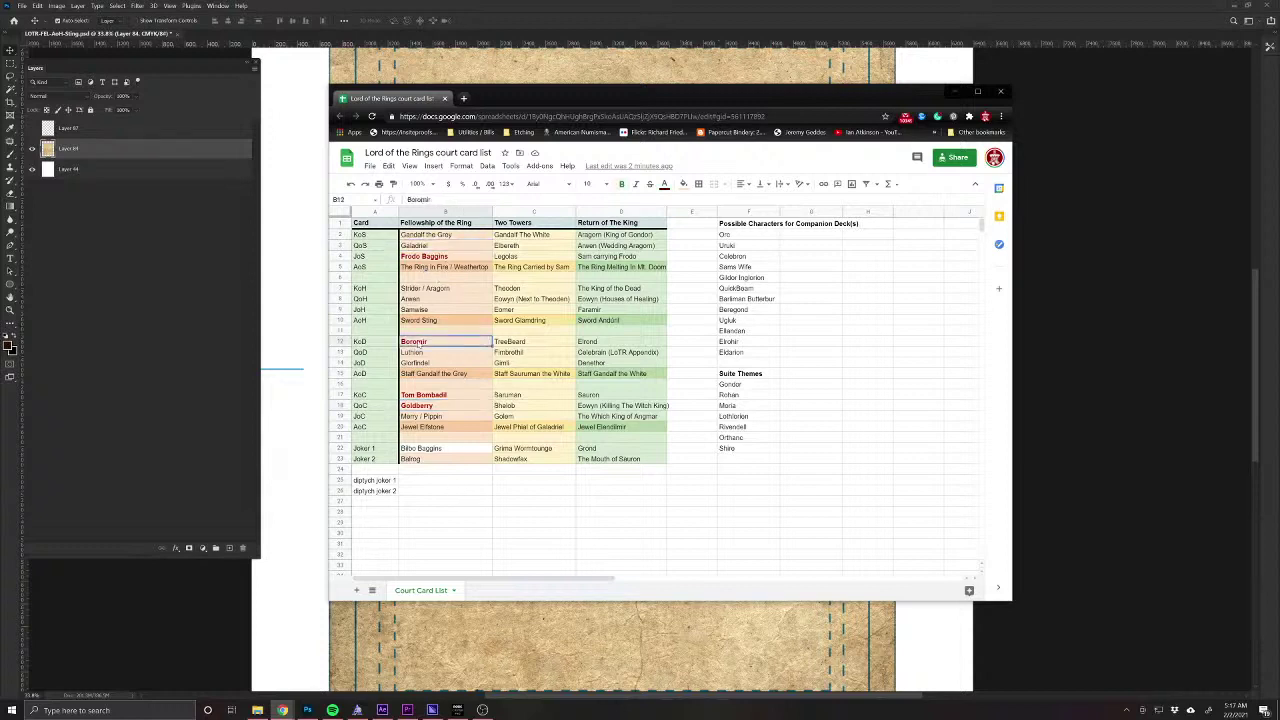
{"action": "left_click", "coordinate": [417, 405]}
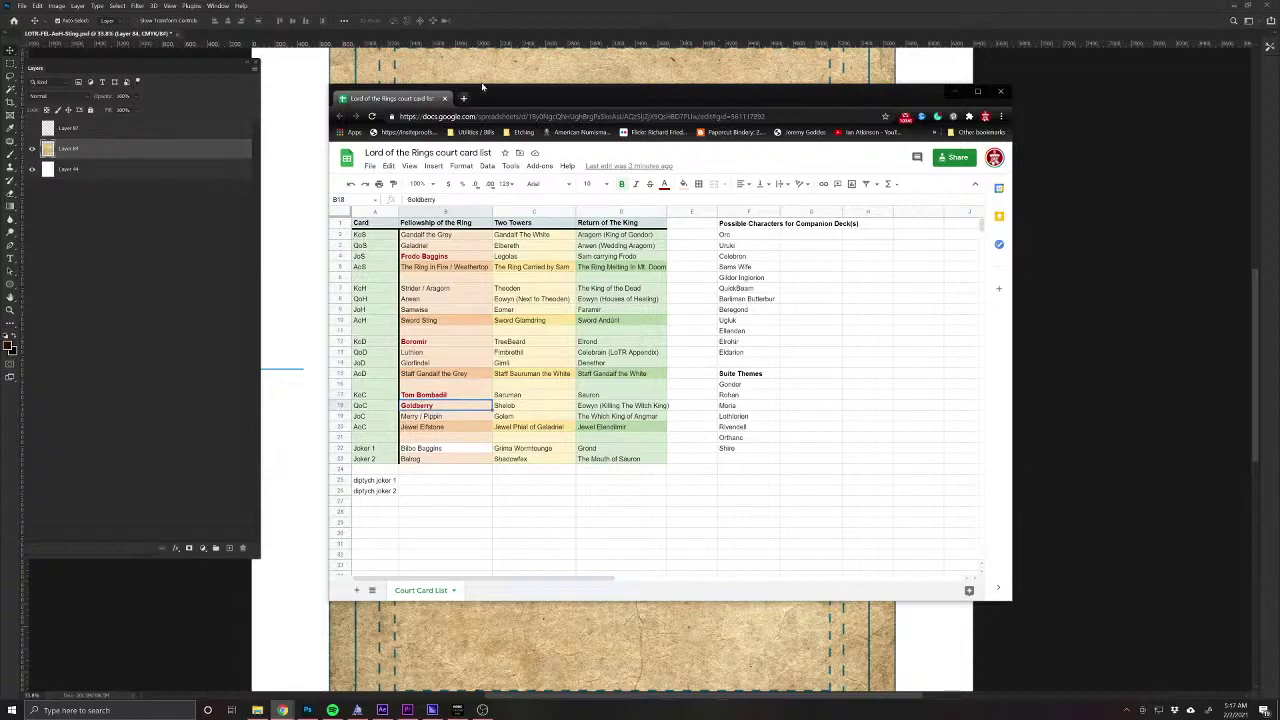
Move the browser window aside, switch to Photoshop and open LoTR-TomBomb-V2 from the LordOfTheRings folder.
{"action": "left_click_drag", "start_coordinate": [799, 101], "coordinate": [808, 122]}
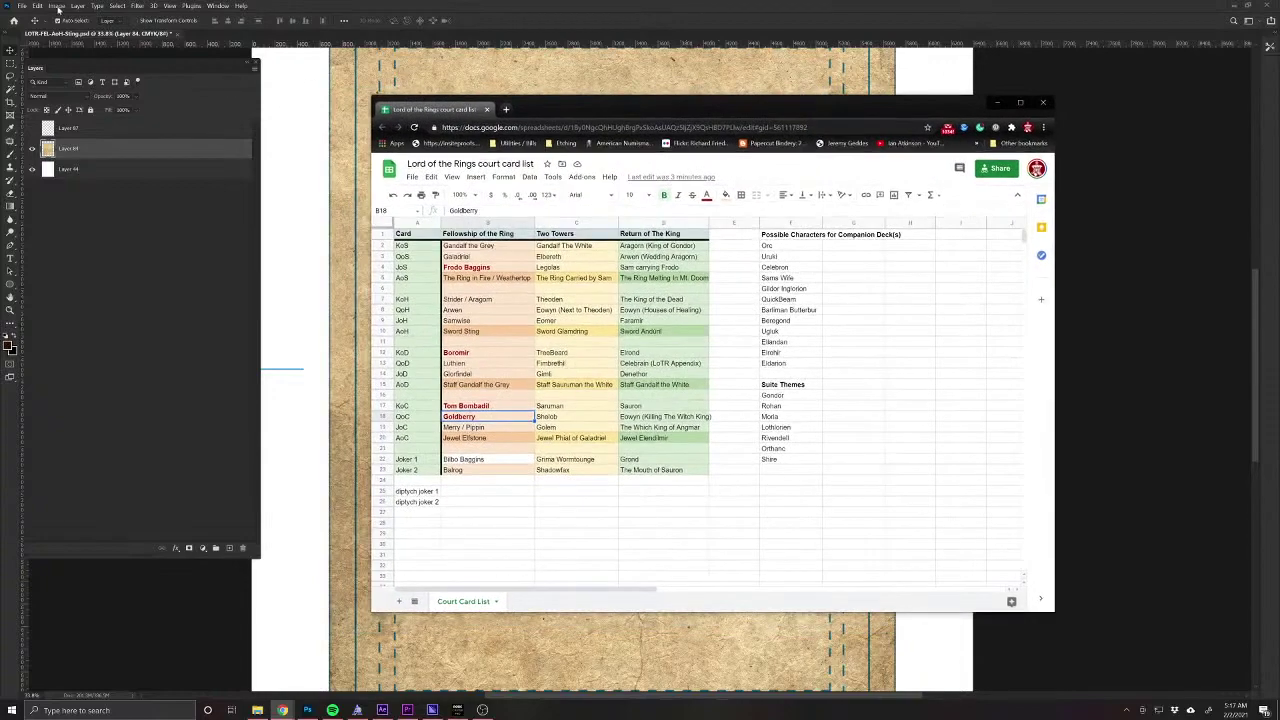
{"action": "left_click", "coordinate": [22, 6]}
{"action": "left_click", "coordinate": [35, 25]}
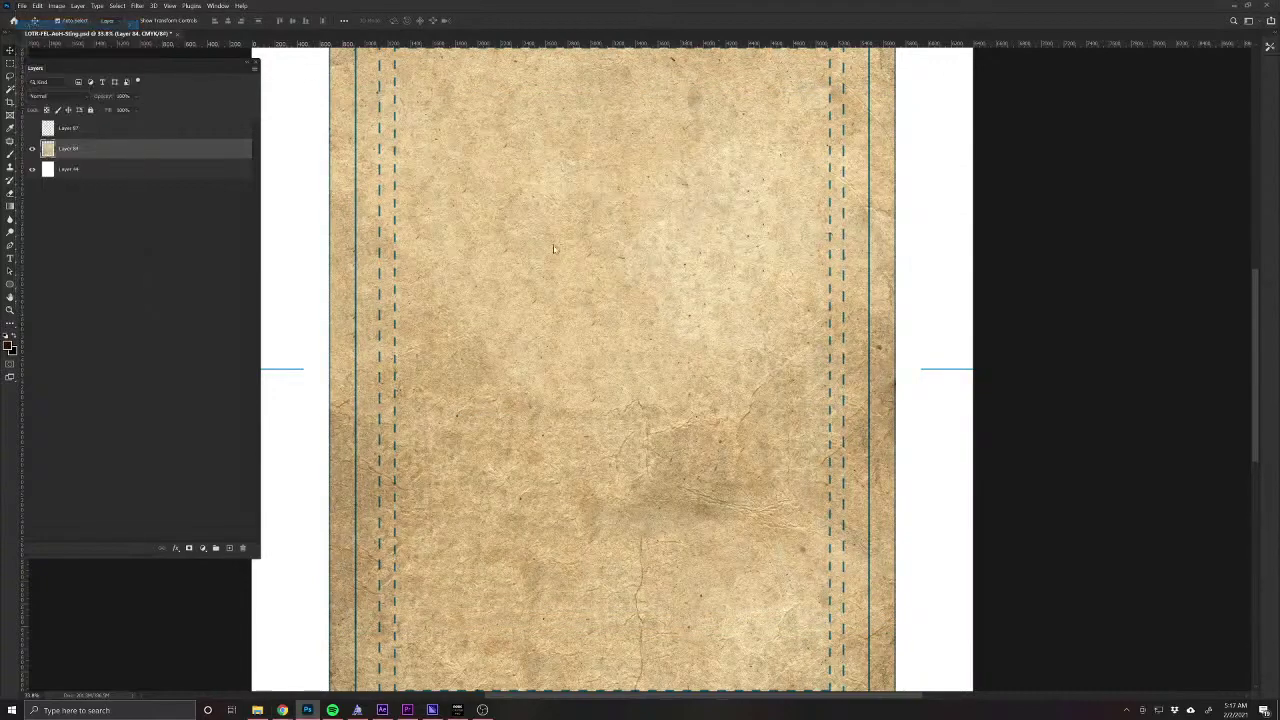
{"action": "left_click", "coordinate": [362, 65]}
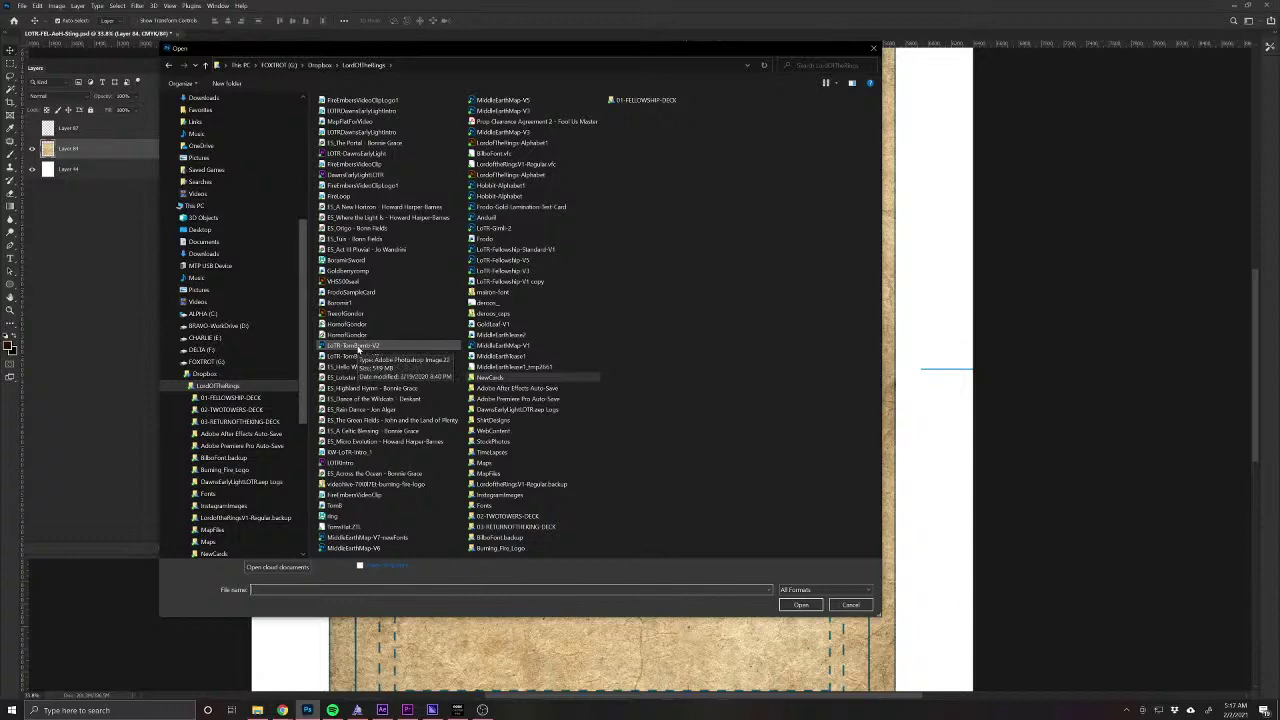
{"action": "left_click", "coordinate": [358, 348]}
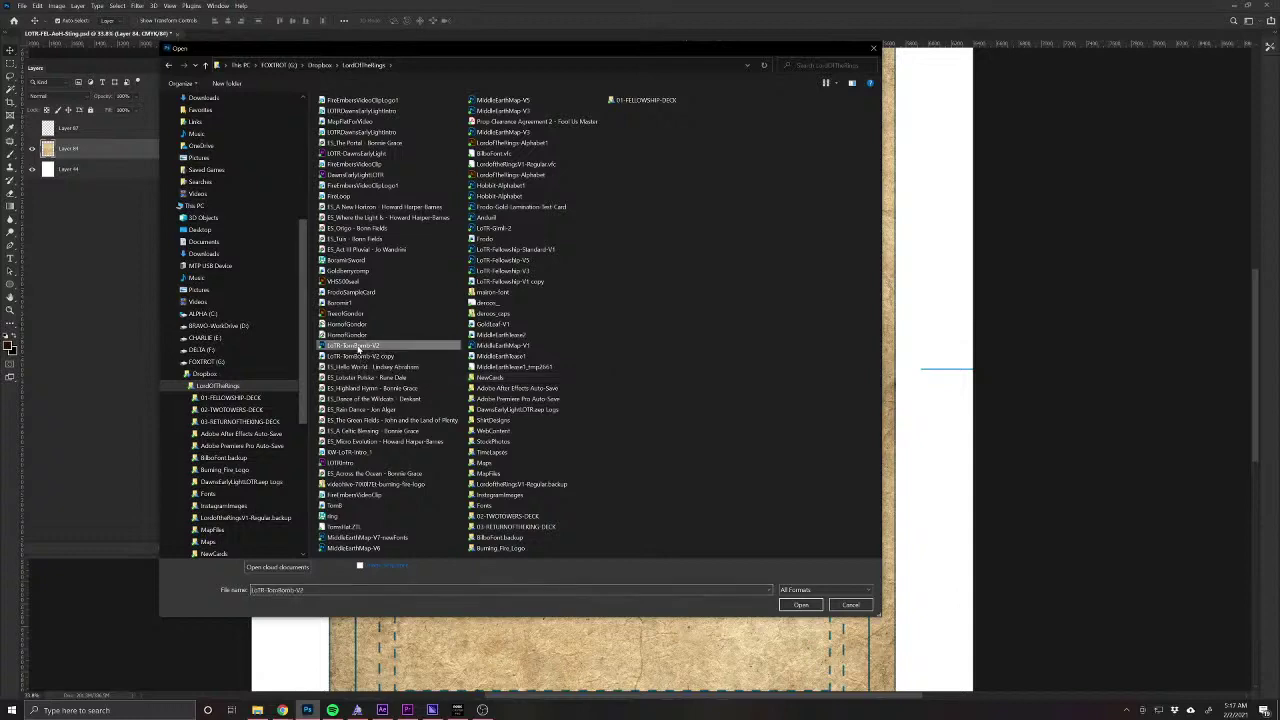
{"action": "left_click", "coordinate": [801, 605]}
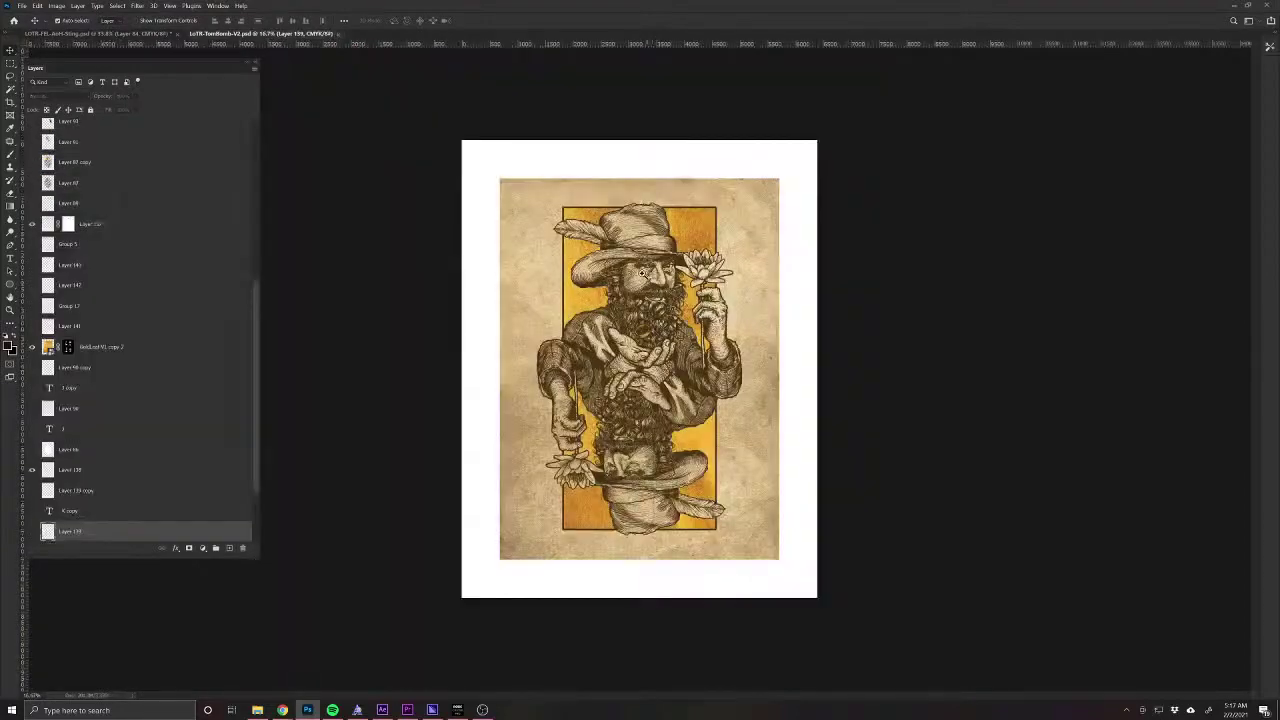
Examine the Tom Bombadil card artwork as a whole and up close around the face and hat, and close the file.
{"action": "scroll", "coordinate": [642, 272], "scroll_direction": "up", "scroll_amount": 10}
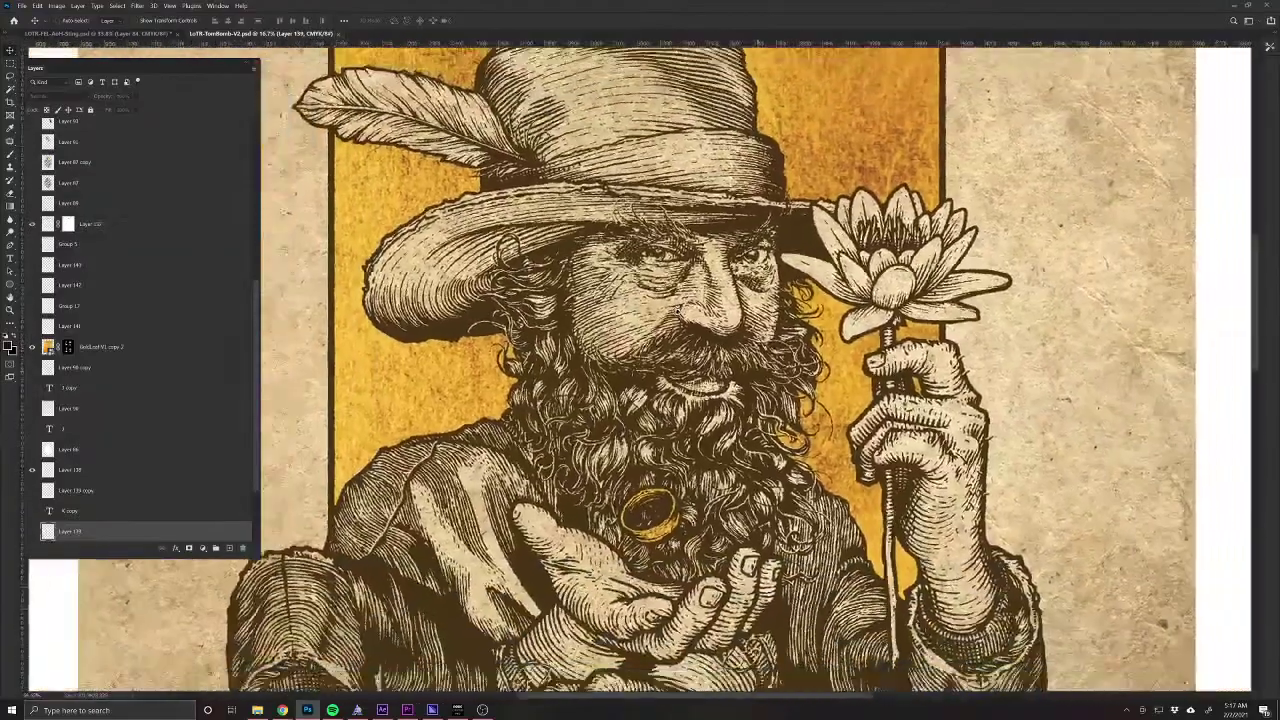
{"action": "scroll", "coordinate": [678, 312], "scroll_direction": "down", "scroll_amount": 8}
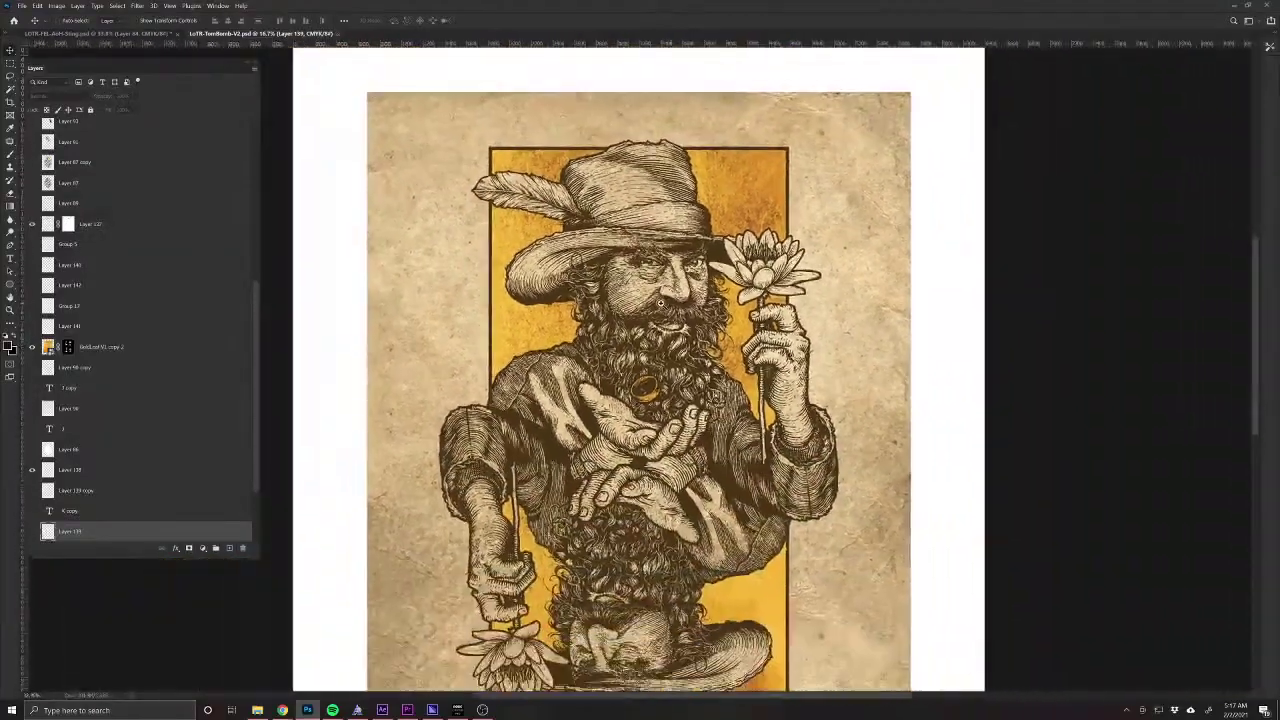
{"action": "scroll", "coordinate": [662, 320], "scroll_direction": "up", "scroll_amount": 5}
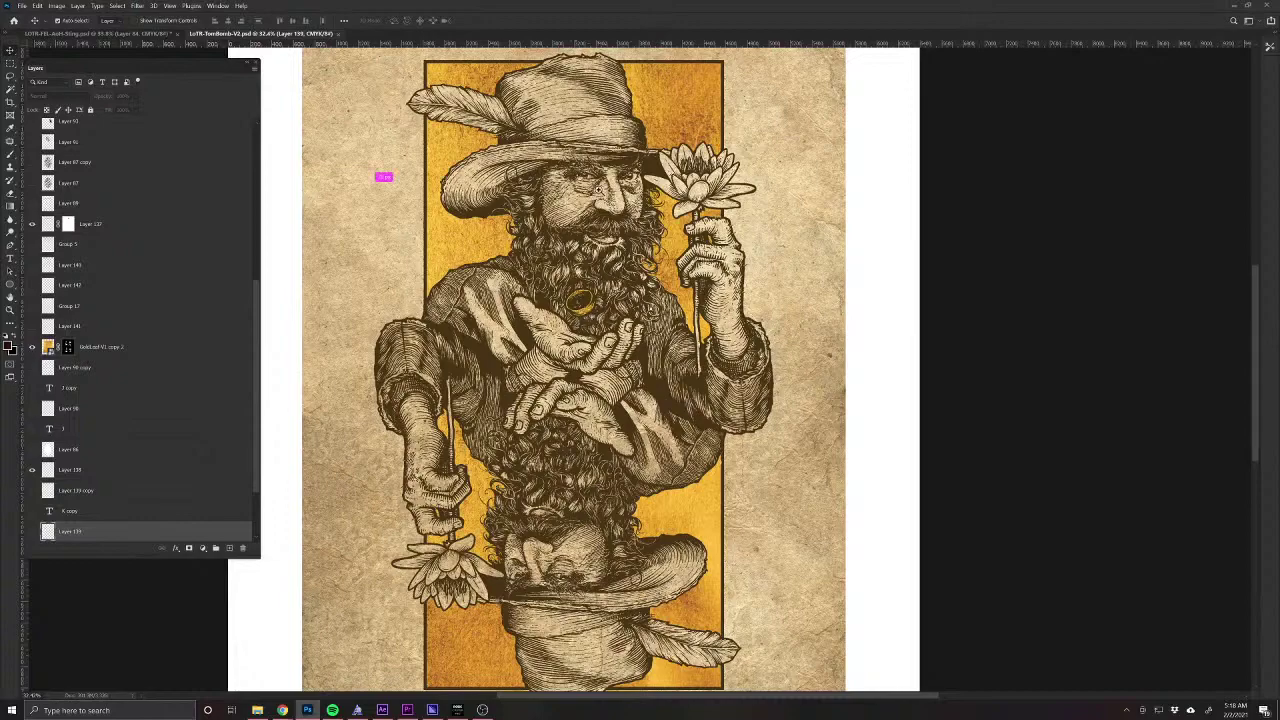
{"action": "scroll", "coordinate": [590, 195], "scroll_direction": "up", "scroll_amount": 3}
{"action": "left_click_drag", "start_coordinate": [633, 218], "coordinate": [700, 407]}
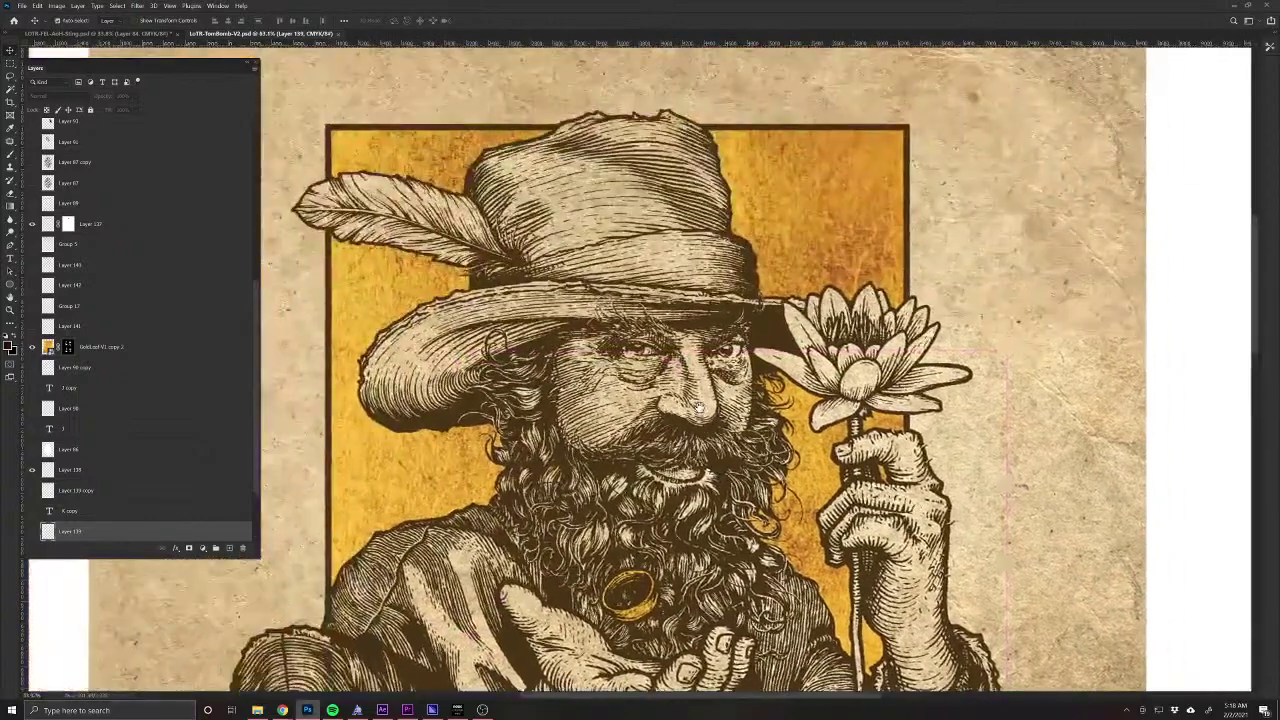
{"action": "left_click", "coordinate": [342, 35]}
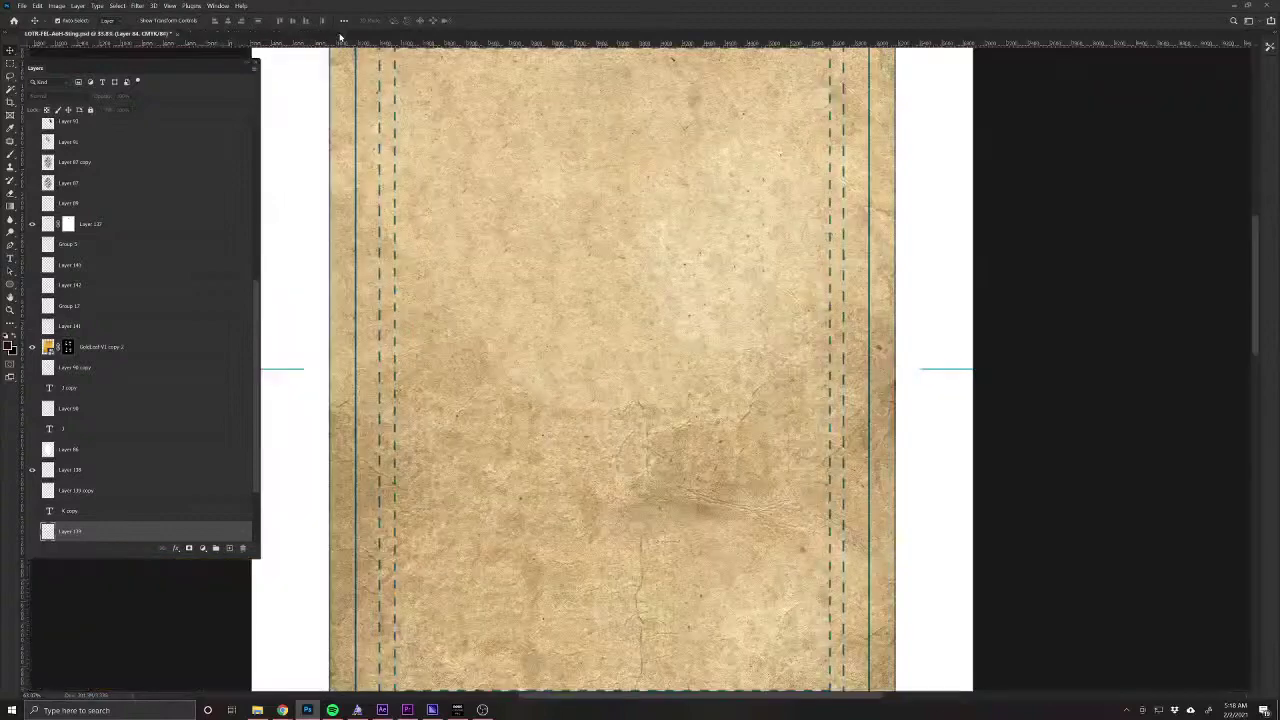
Open Frodo-Gold-Lamination-Test-Card from the LordOfTheRings folder.
{"action": "left_click", "coordinate": [22, 6]}
{"action": "left_click", "coordinate": [32, 24]}
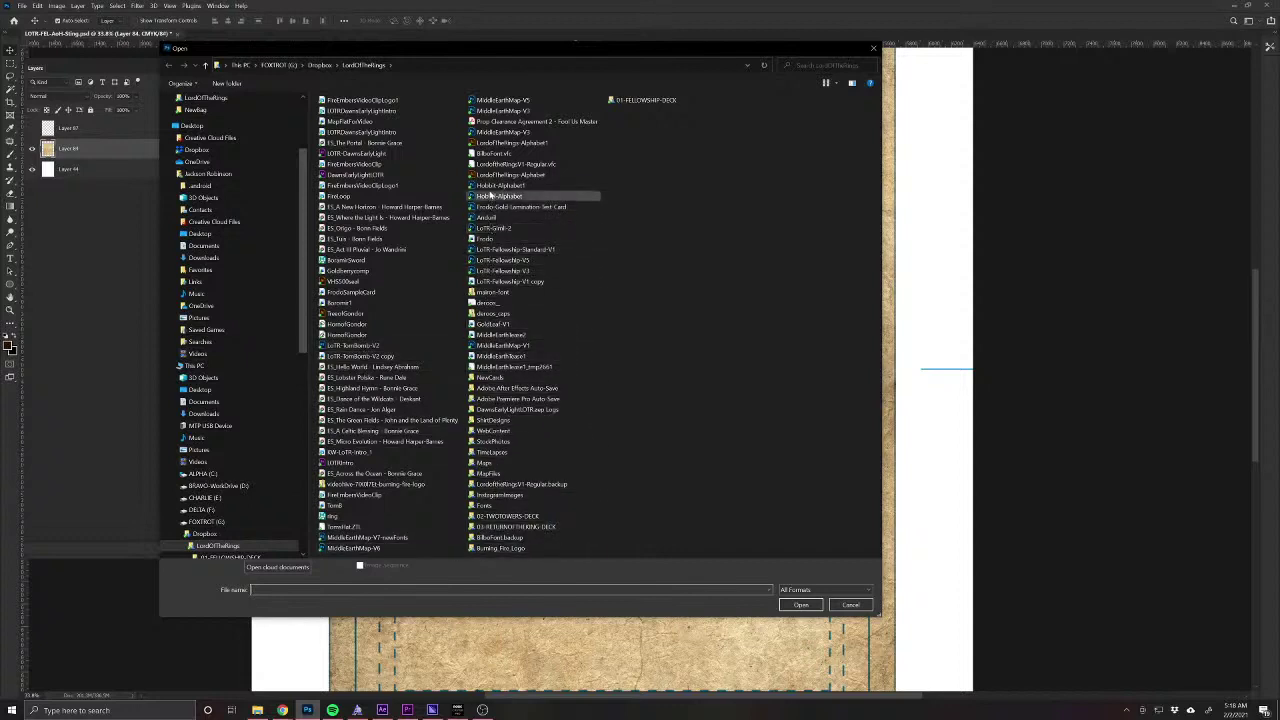
{"action": "left_click", "coordinate": [520, 206]}
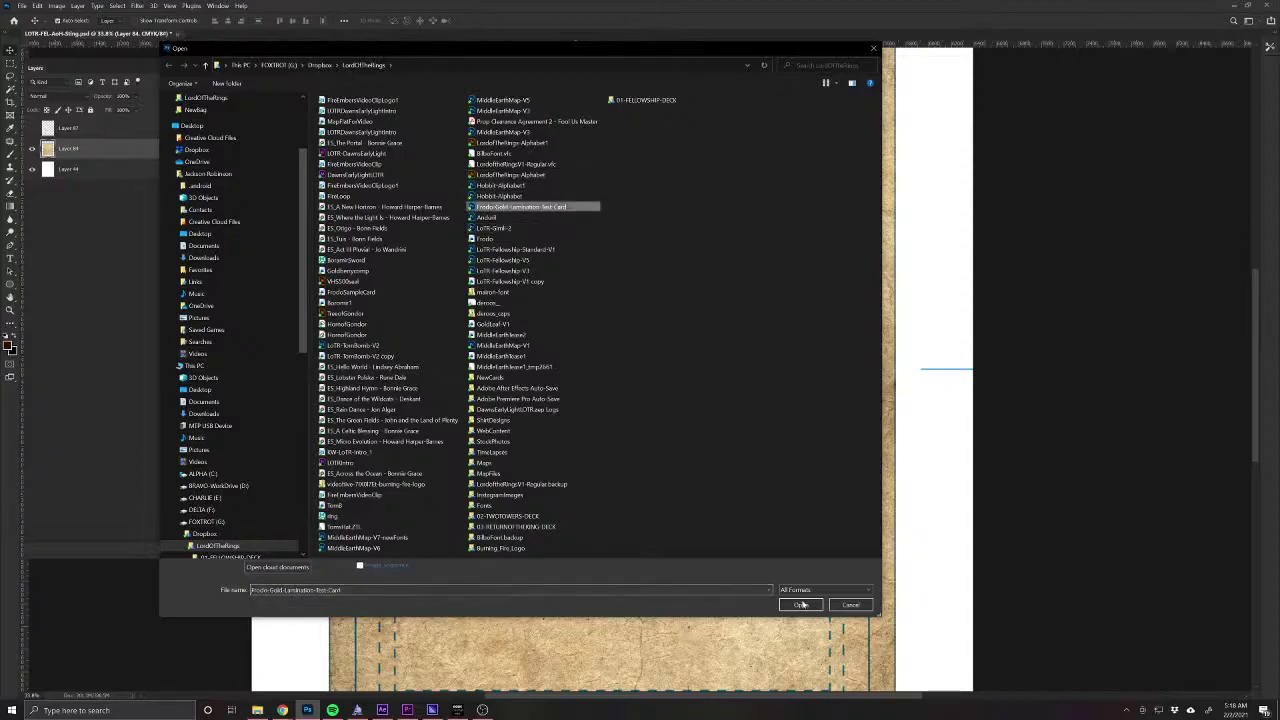
{"action": "left_click", "coordinate": [802, 604]}
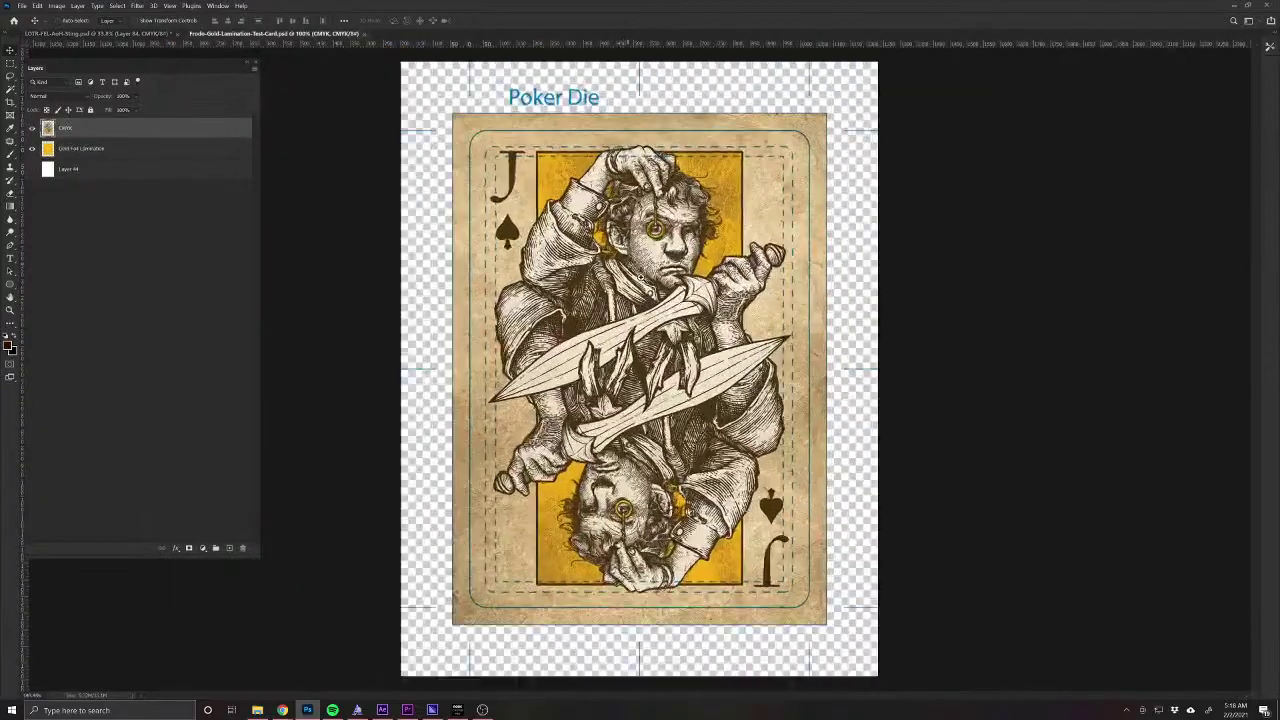
Examine the Frodo Jack of Spades test card up close and as a whole, and close the file.
{"action": "scroll", "coordinate": [641, 275], "scroll_direction": "up", "scroll_amount": 5}
{"action": "scroll", "coordinate": [660, 300], "scroll_direction": "down", "scroll_amount": 6}
{"action": "scroll", "coordinate": [697, 375], "scroll_direction": "up", "scroll_amount": 2}
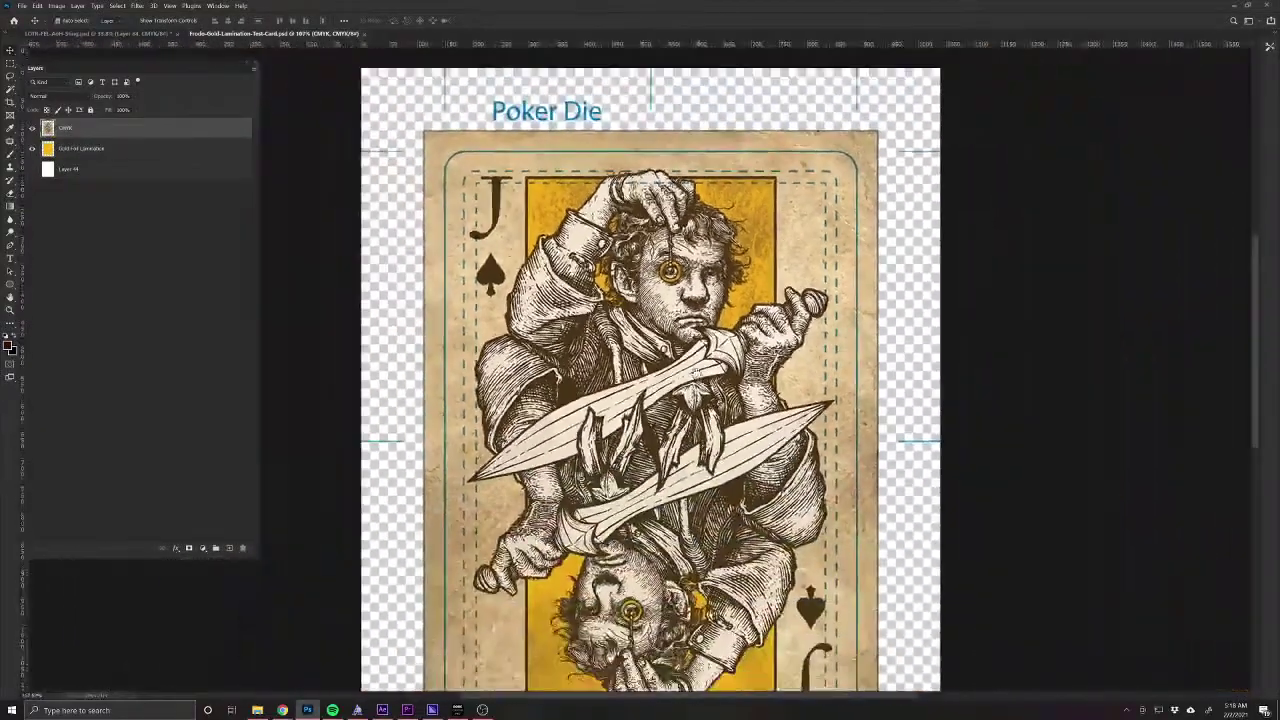
{"action": "left_click_drag", "start_coordinate": [697, 375], "coordinate": [617, 289]}
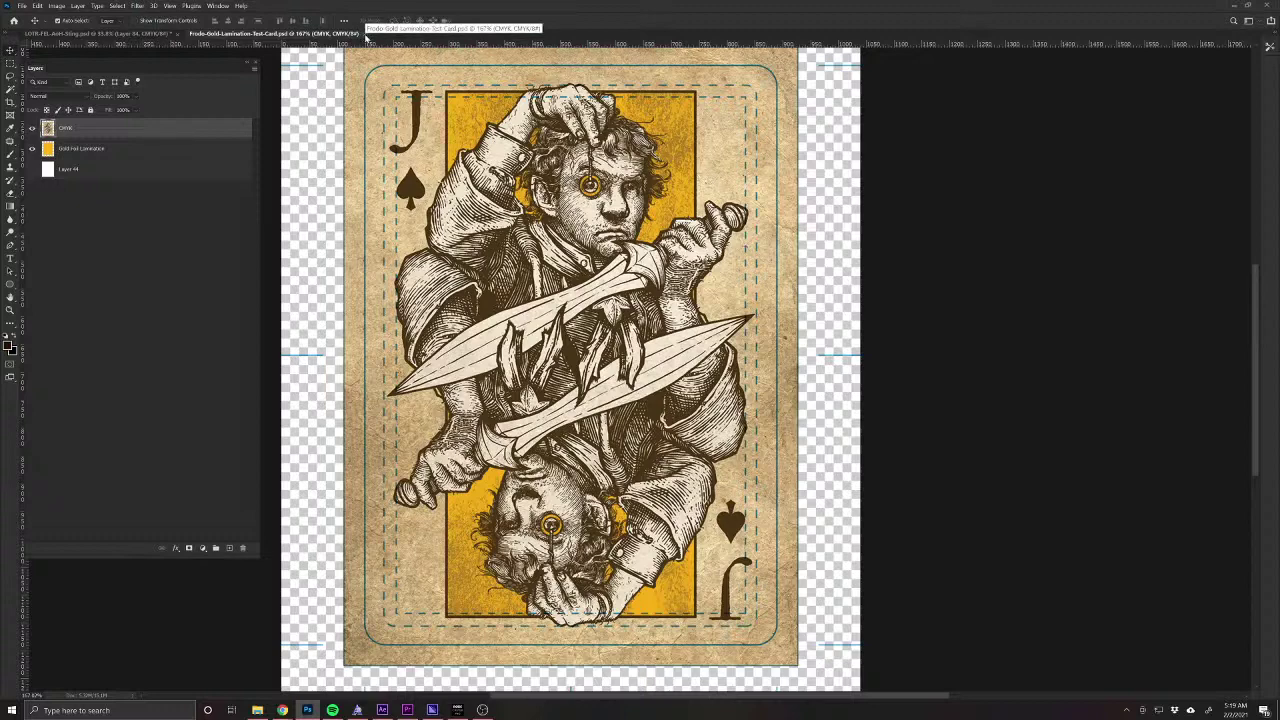
{"action": "left_click", "coordinate": [55, 32]}
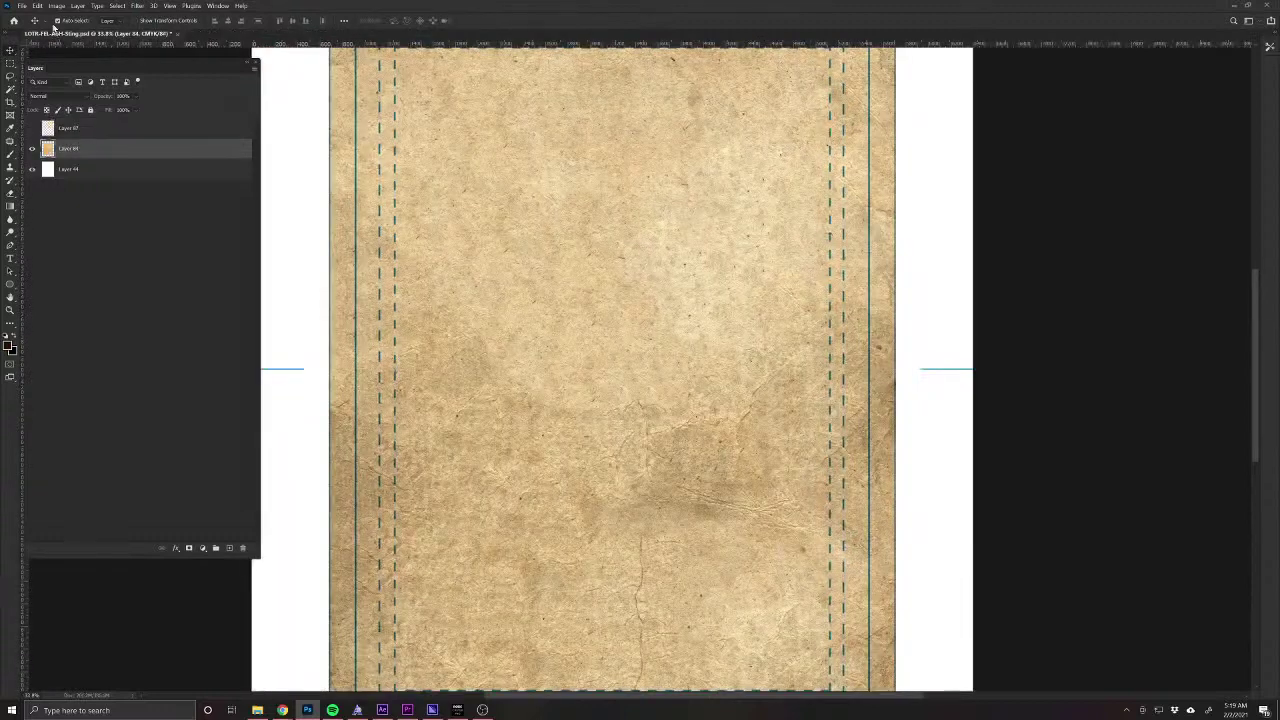
Open the Frodo, Samwise, Boromir, Goldberry and Tom Bombadil card files together from the 01-FELLOWSHIP-DECK folder.
{"action": "left_click", "coordinate": [24, 6]}
{"action": "left_click", "coordinate": [40, 25]}
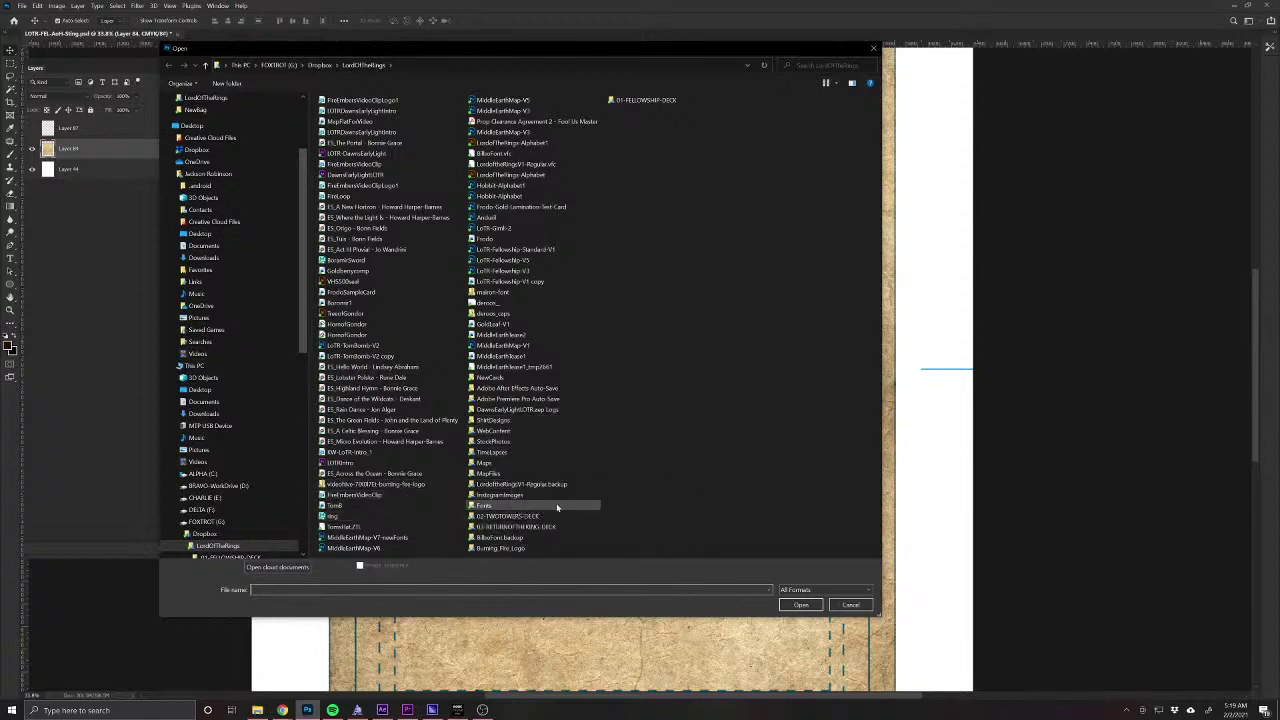
{"action": "double_click", "coordinate": [508, 516]}
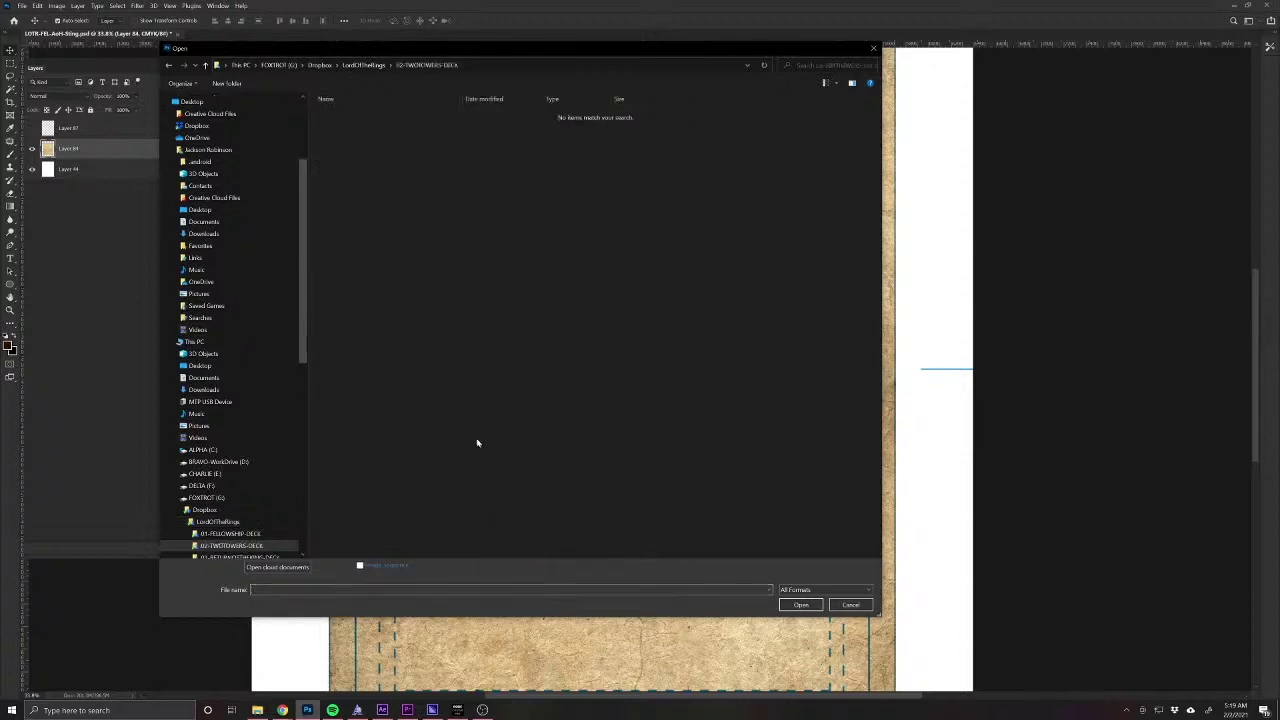
{"action": "left_click", "coordinate": [168, 67]}
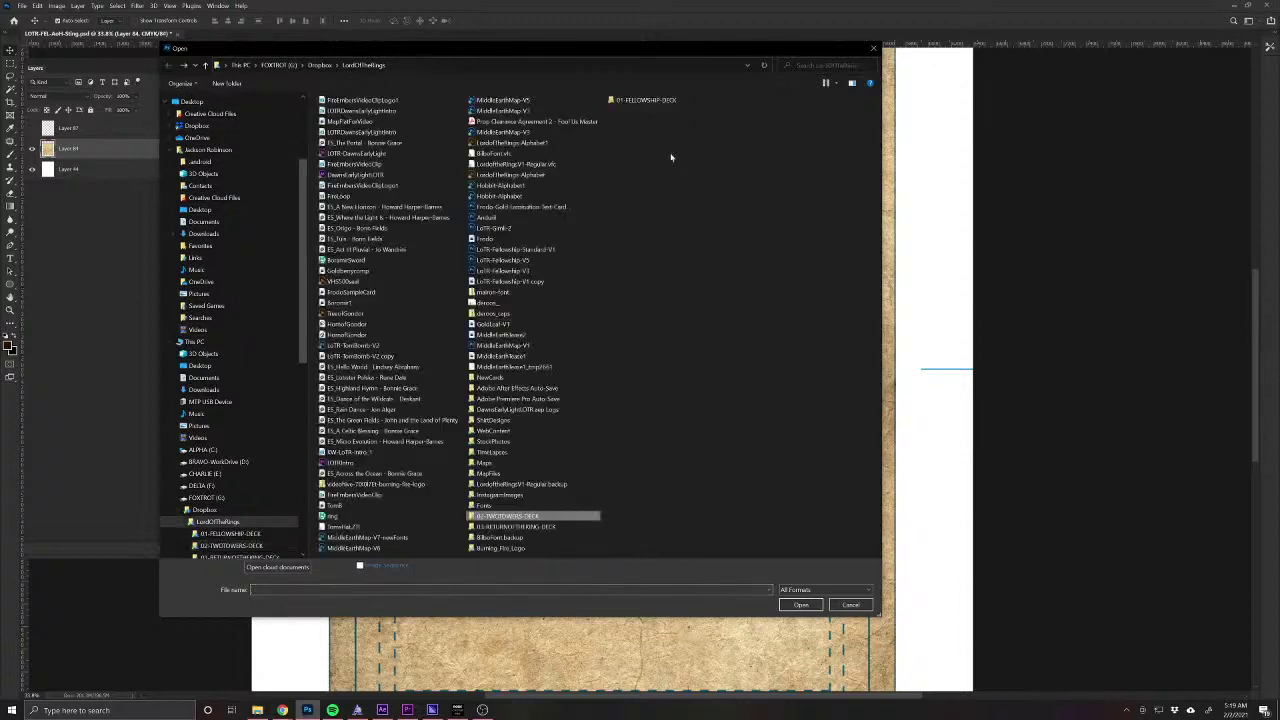
{"action": "double_click", "coordinate": [647, 102]}
{"action": "left_click_drag", "start_coordinate": [317, 170], "coordinate": [606, 96]}
{"action": "left_click", "coordinate": [805, 605]}
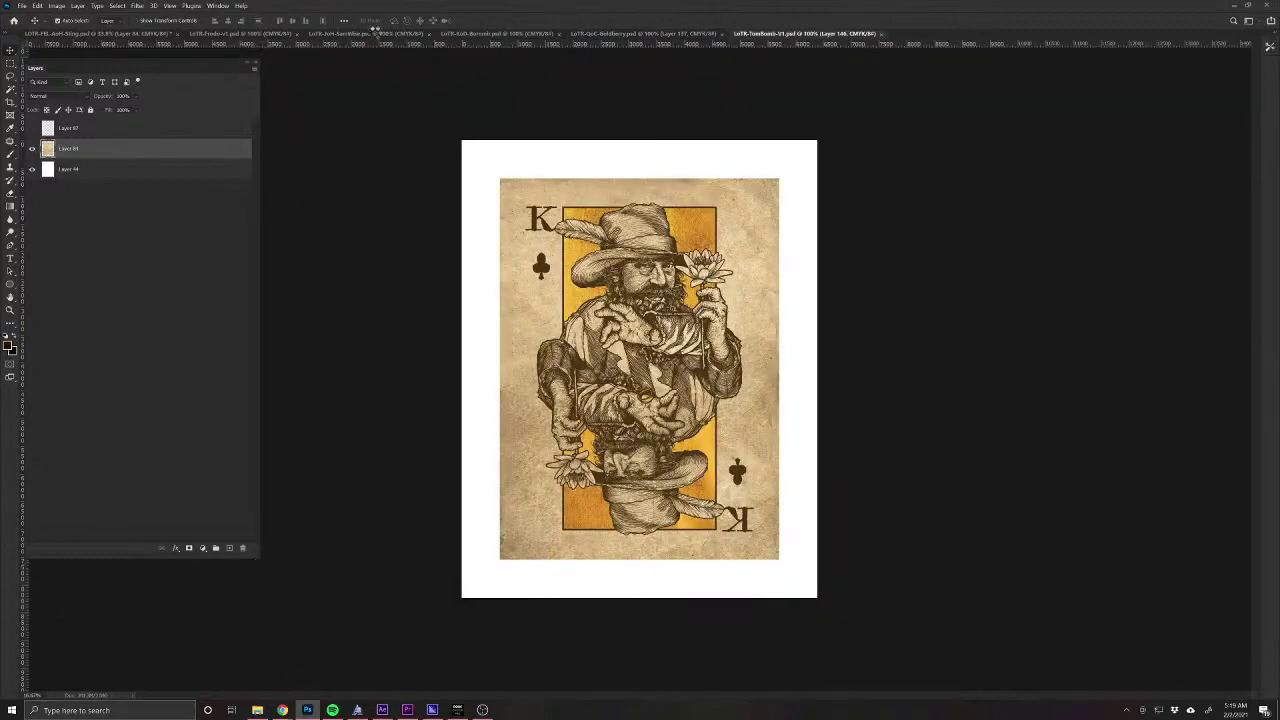
Look through the open Samwise, Boromir and Goldberry cards, examine the Tom Bombadil King of Clubs closer, and close that file.
{"action": "left_click", "coordinate": [375, 35]}
{"action": "left_click", "coordinate": [484, 35]}
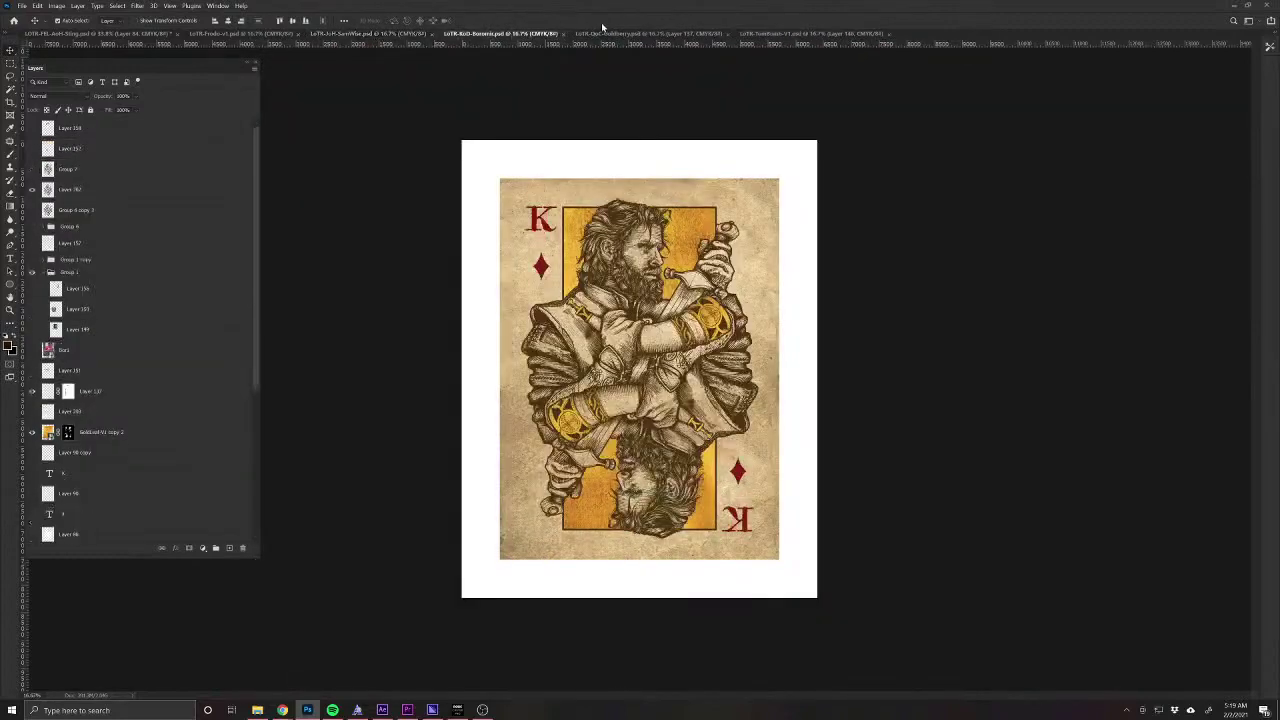
{"action": "left_click", "coordinate": [605, 35]}
{"action": "left_click", "coordinate": [765, 34]}
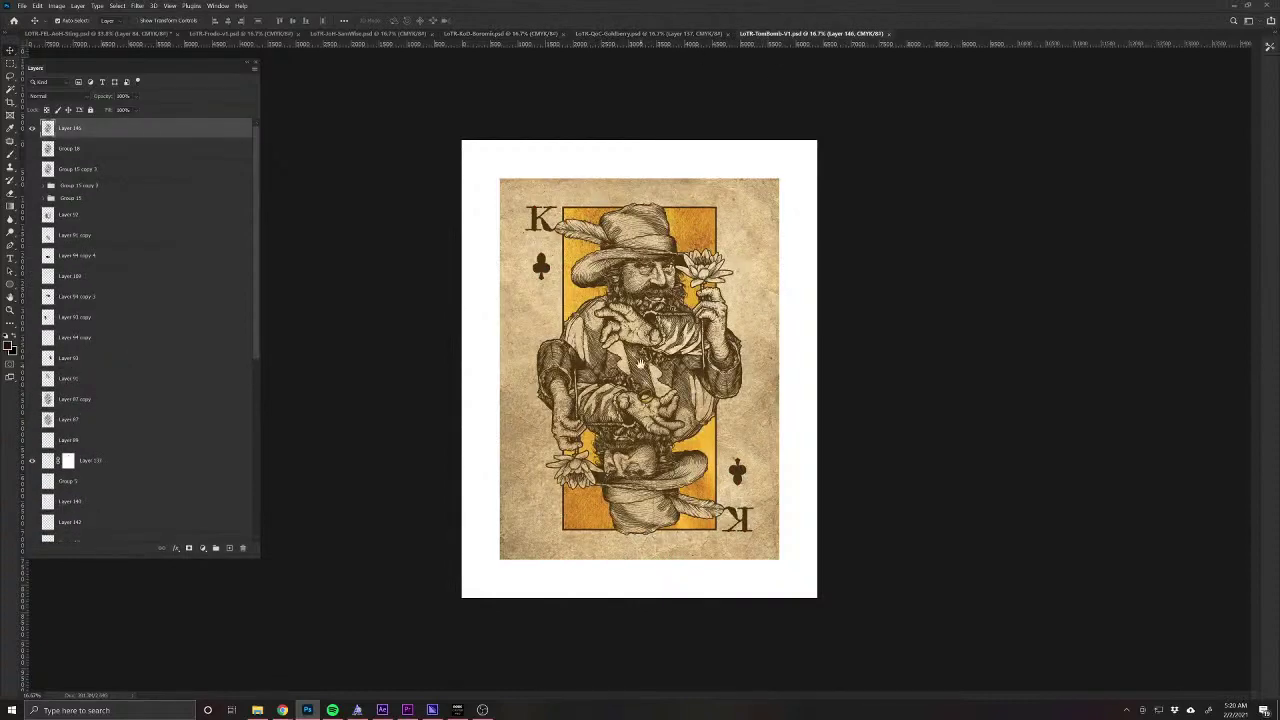
{"action": "key", "text": "ctrl+plus"}
{"action": "scroll", "coordinate": [670, 385], "scroll_direction": "down", "scroll_amount": 1}
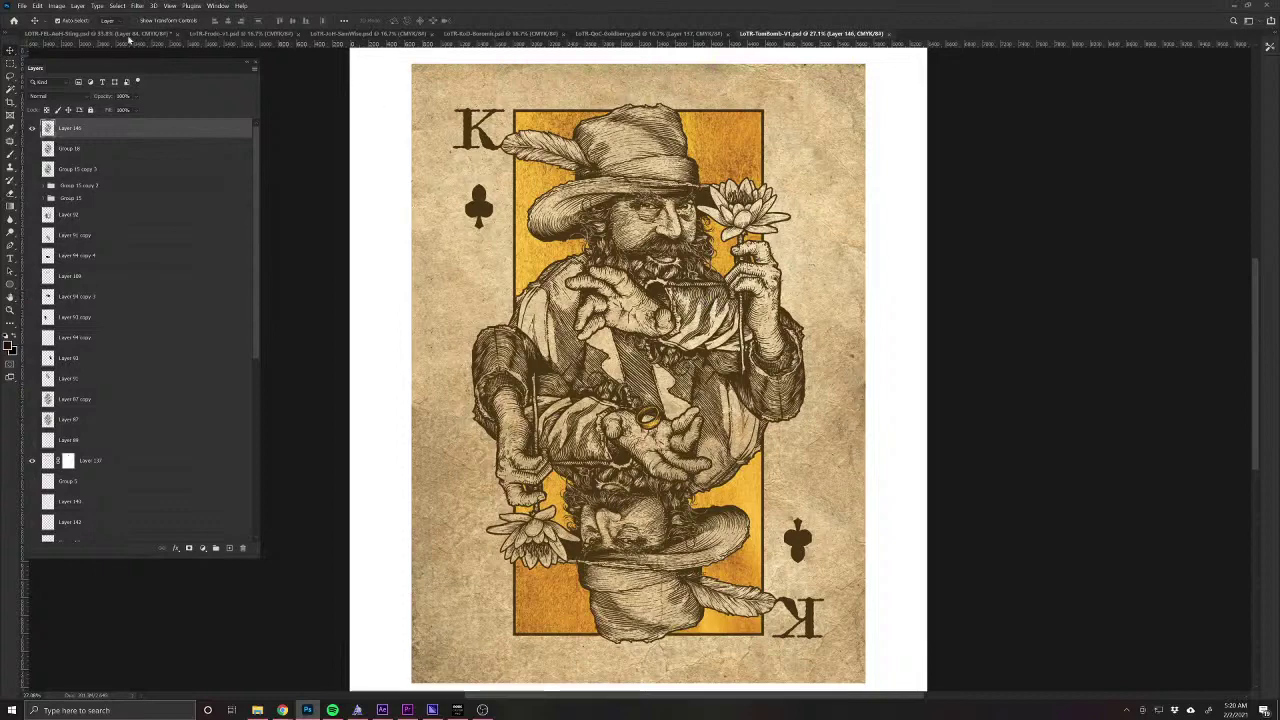
{"action": "left_click", "coordinate": [889, 35]}
Examine the Goldberry Queen of Clubs artwork up close and close the file.
{"action": "scroll", "coordinate": [630, 323], "scroll_direction": "up", "scroll_amount": 3}
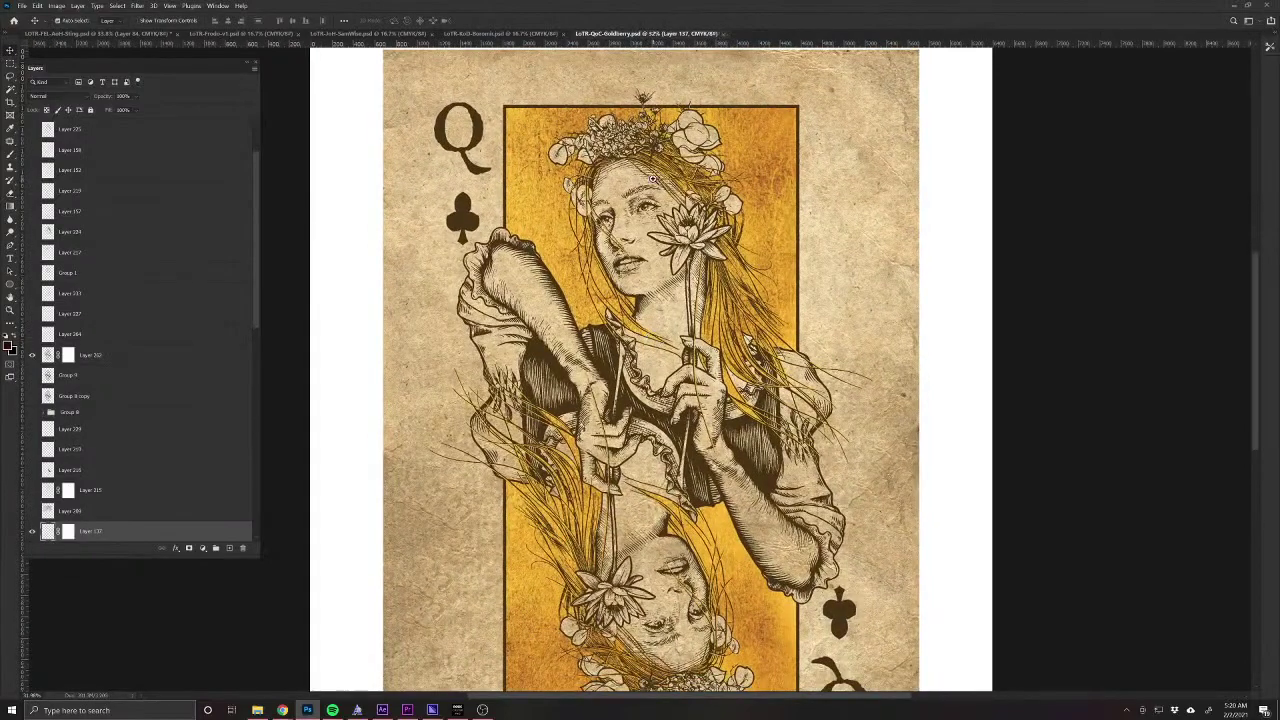
{"action": "scroll", "coordinate": [656, 184], "scroll_direction": "up", "scroll_amount": 3}
{"action": "scroll", "coordinate": [670, 198], "scroll_direction": "down", "scroll_amount": 3}
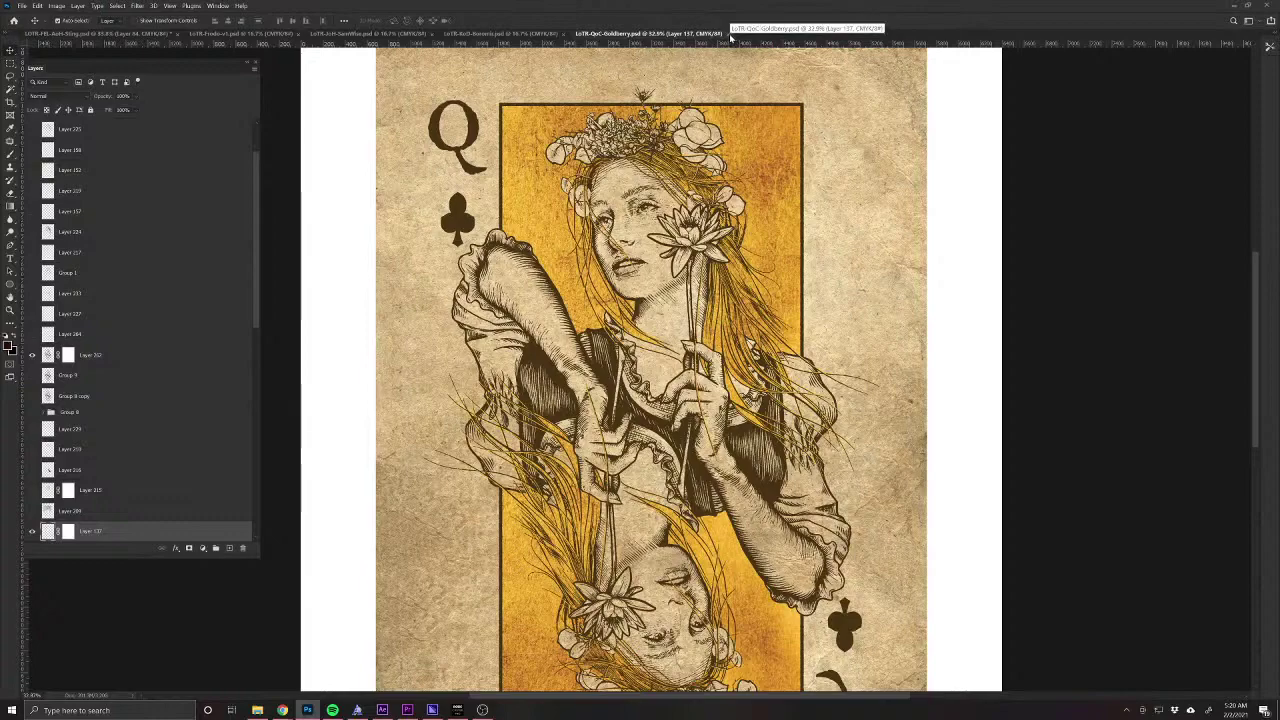
{"action": "left_click", "coordinate": [729, 34]}
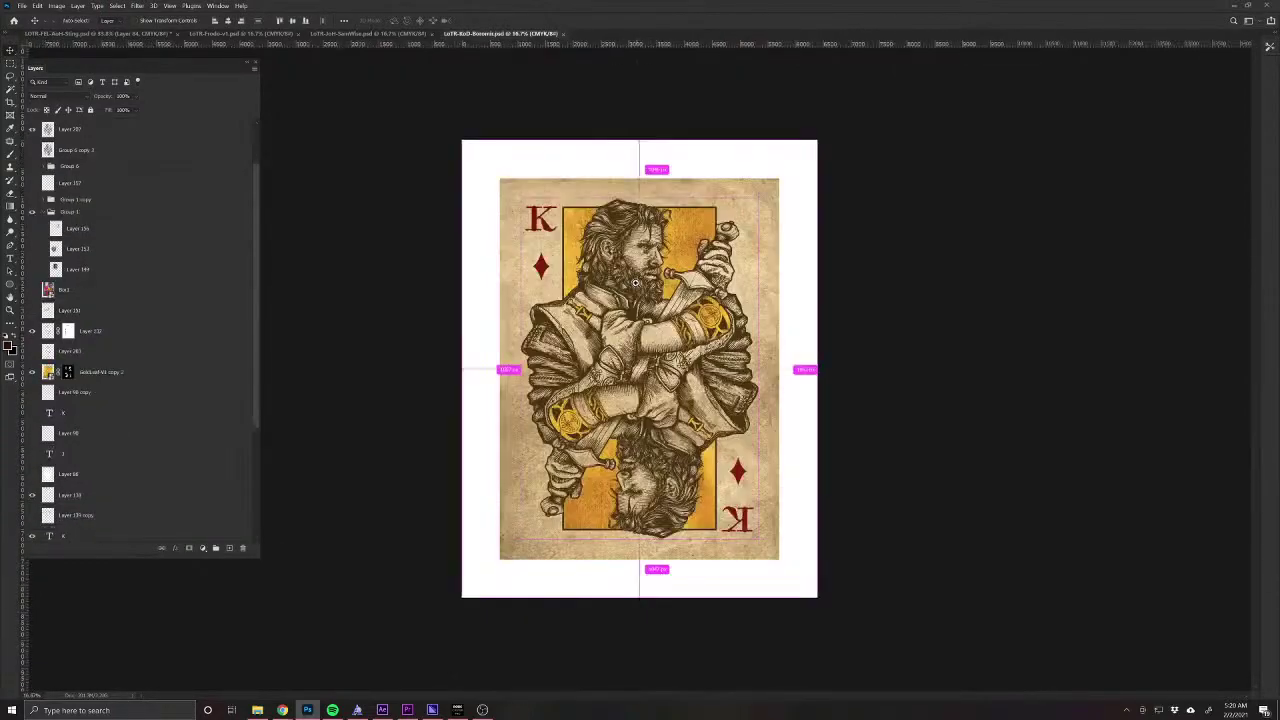
Examine the Boromir King of Diamonds artwork up close and close the file.
{"action": "scroll", "coordinate": [640, 330], "scroll_direction": "up", "scroll_amount": 6}
{"action": "scroll", "coordinate": [660, 305], "scroll_direction": "down", "scroll_amount": 4}
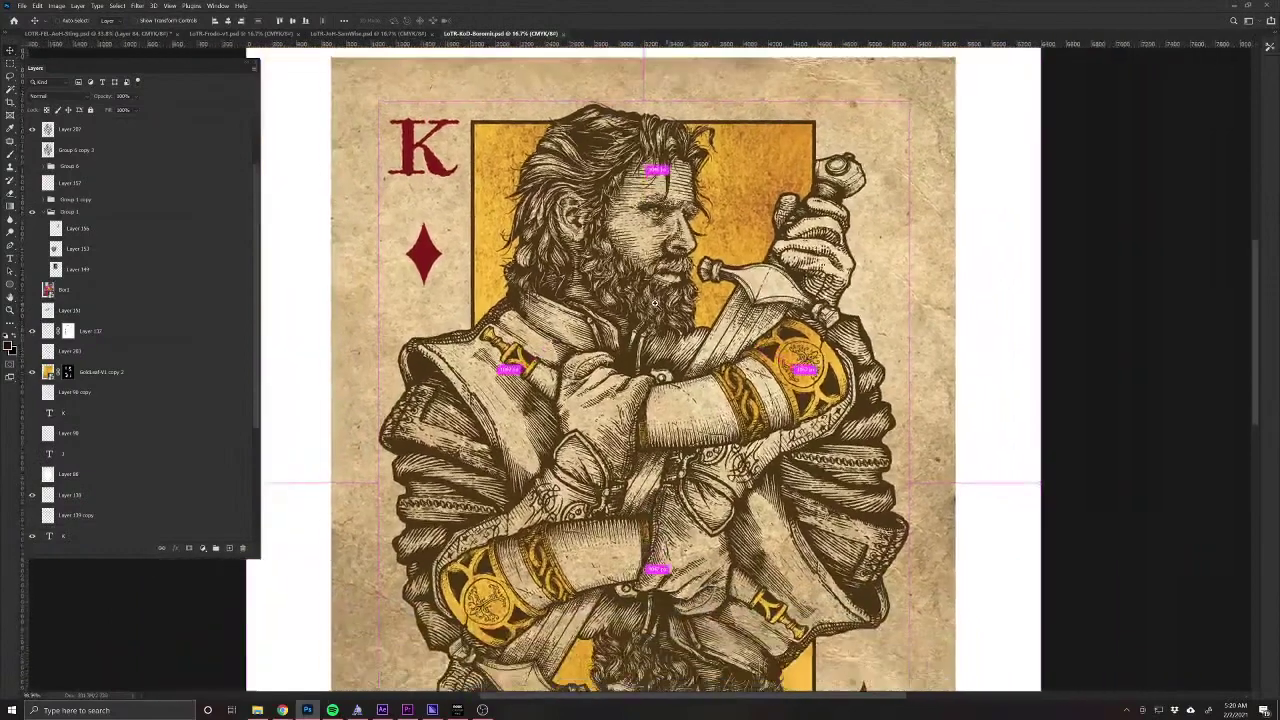
{"action": "left_click_drag", "start_coordinate": [736, 348], "coordinate": [726, 338]}
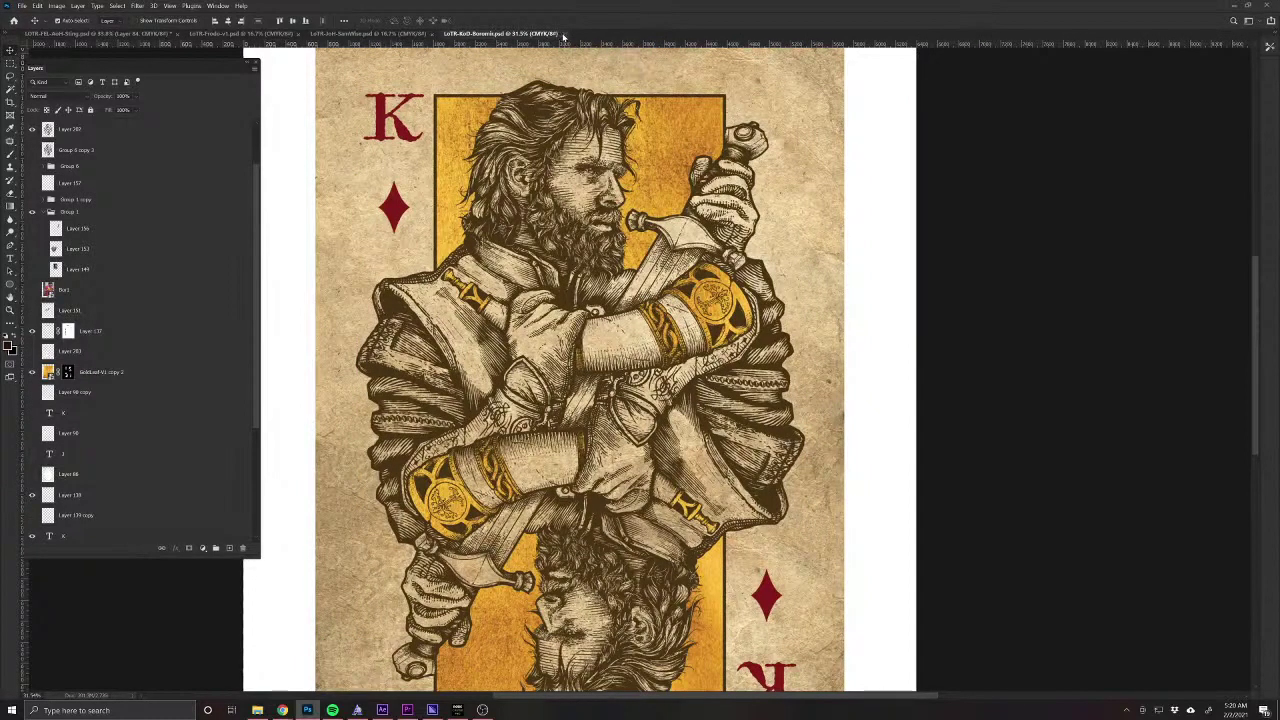
{"action": "left_click", "coordinate": [406, 37]}
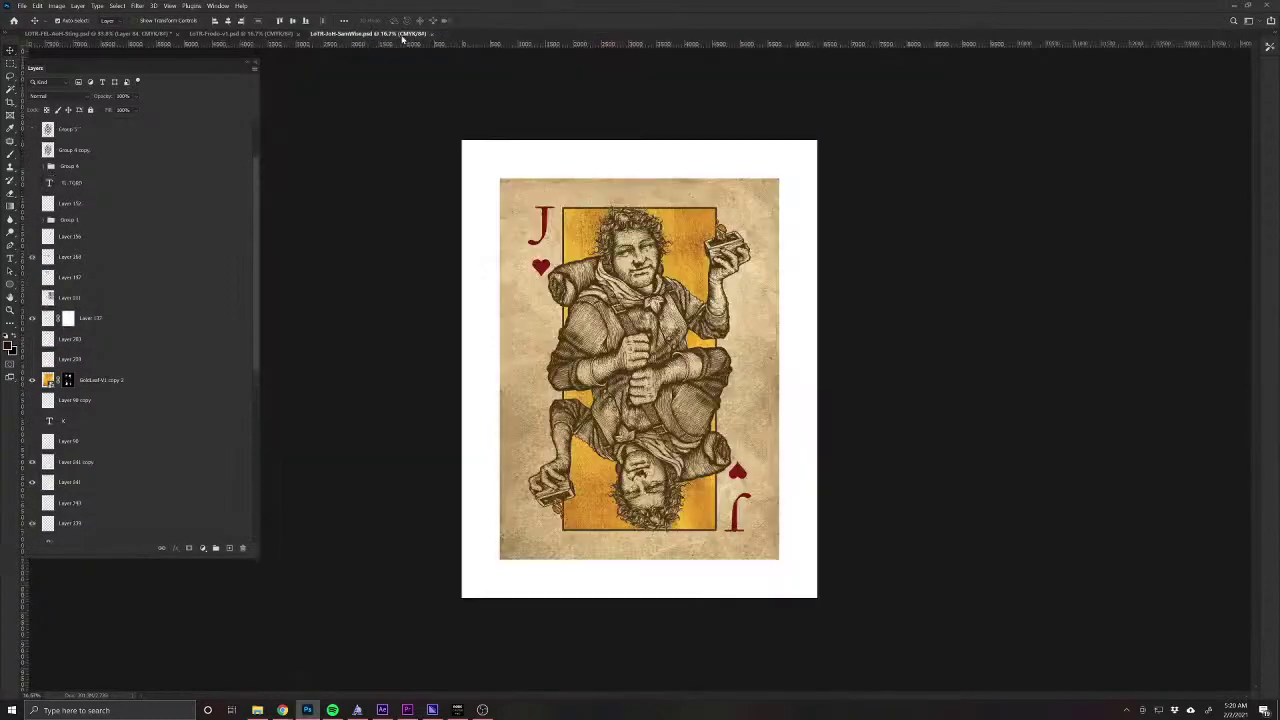
Examine the Samwise Jack of Hearts artwork up close and close the file.
{"action": "scroll", "coordinate": [669, 278], "scroll_direction": "up", "scroll_amount": 5}
{"action": "scroll", "coordinate": [695, 293], "scroll_direction": "down", "scroll_amount": 4}
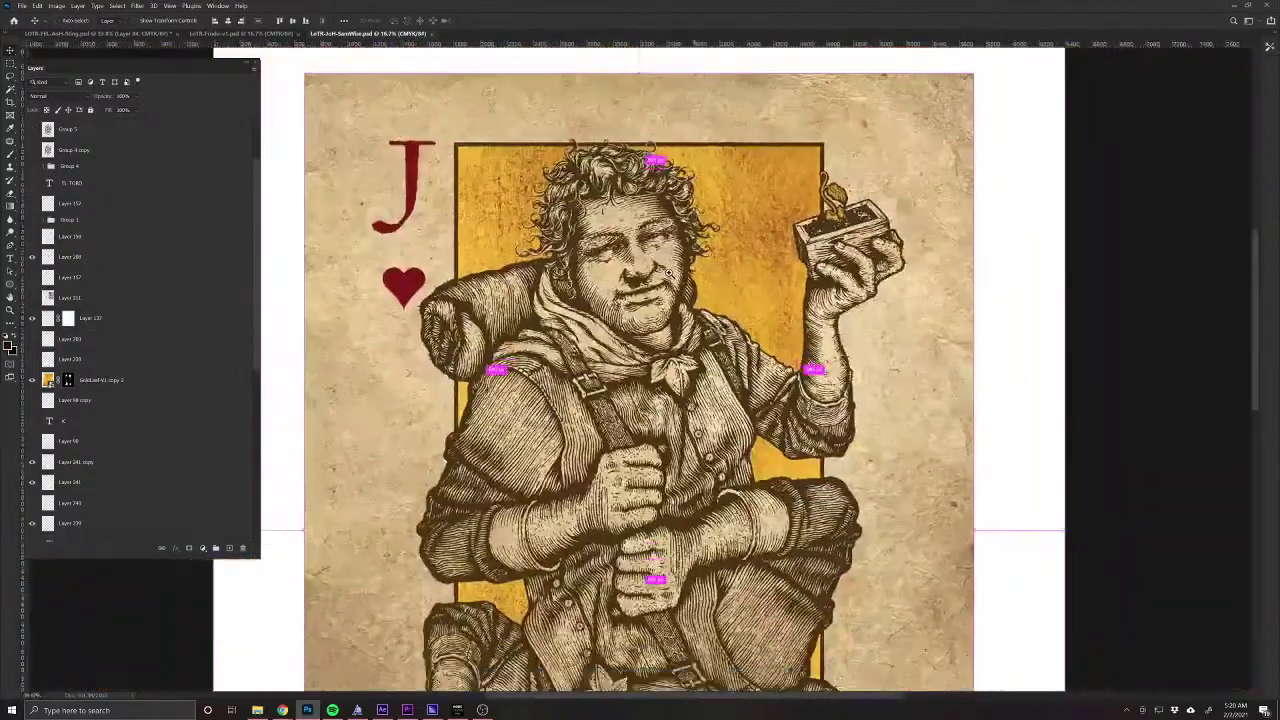
{"action": "scroll", "coordinate": [695, 293], "scroll_direction": "up", "scroll_amount": 1}
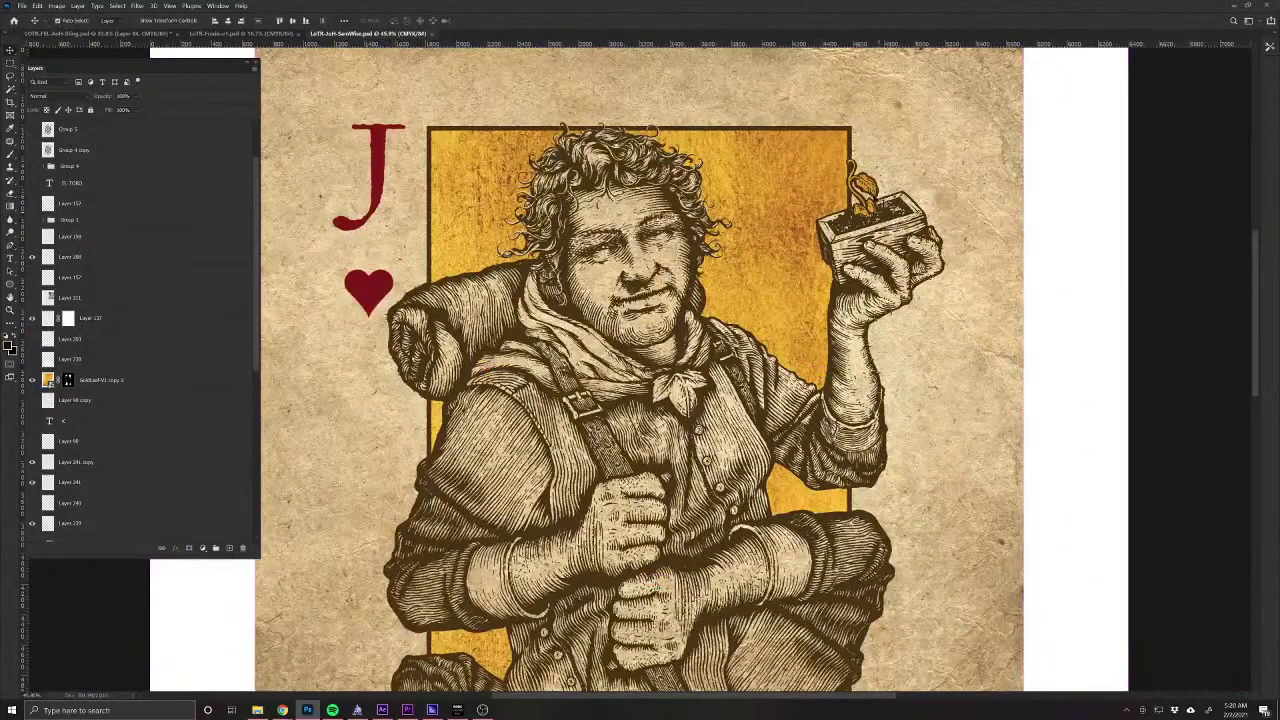
{"action": "left_click_drag", "start_coordinate": [688, 461], "coordinate": [658, 435]}
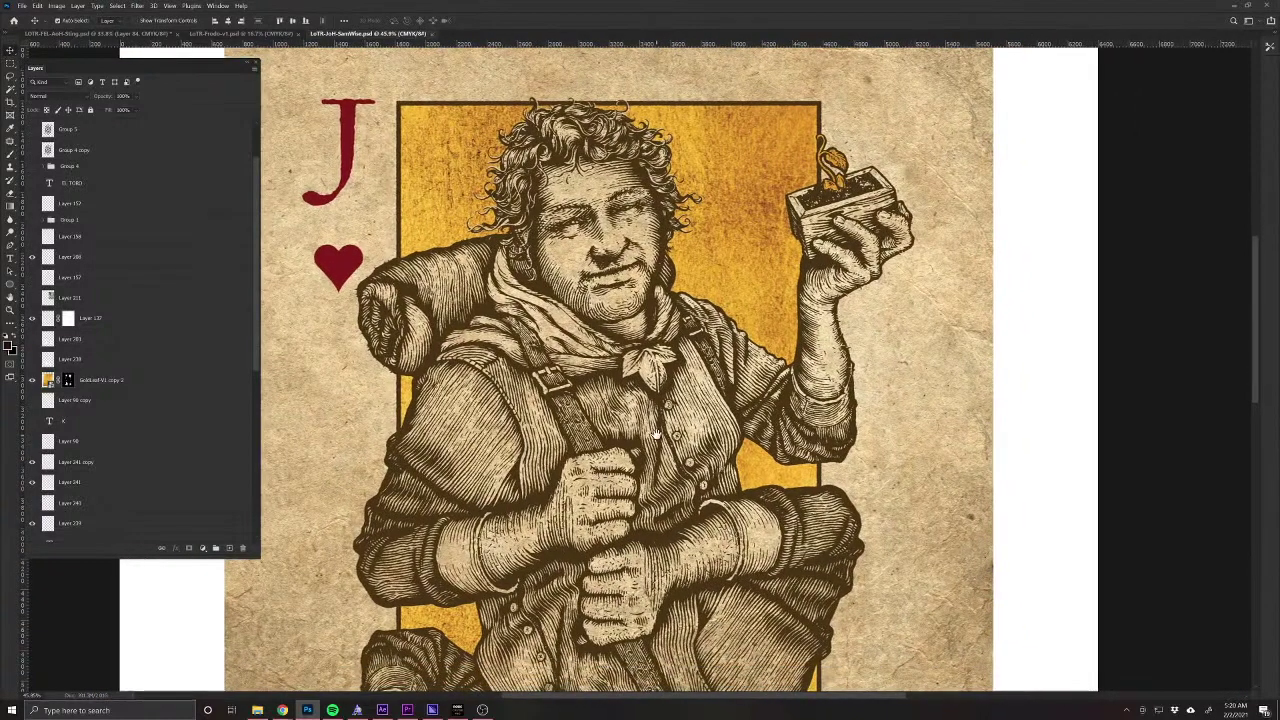
{"action": "left_click", "coordinate": [432, 35]}
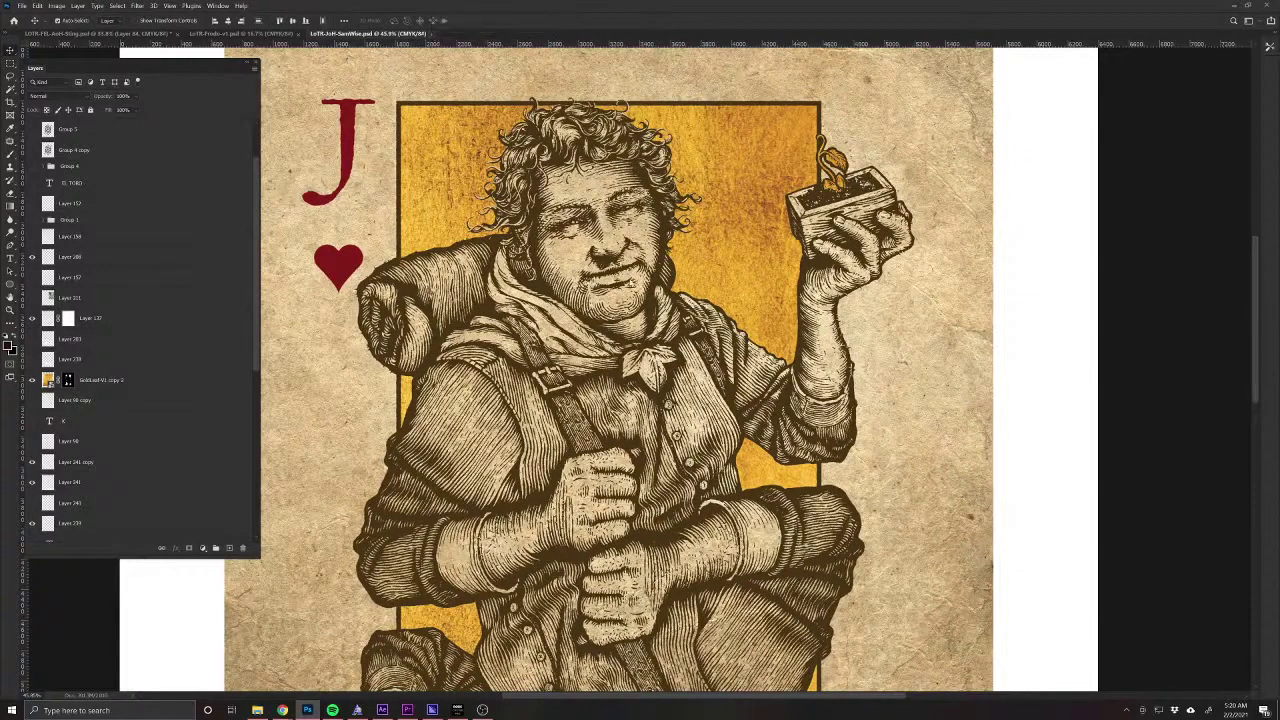
Examine the Frodo Jack of Spades artwork around the face, ring and swords, and close the file.
{"action": "left_click_drag", "start_coordinate": [661, 314], "coordinate": [716, 308]}
{"action": "scroll", "coordinate": [716, 306], "scroll_direction": "down", "scroll_amount": 8}
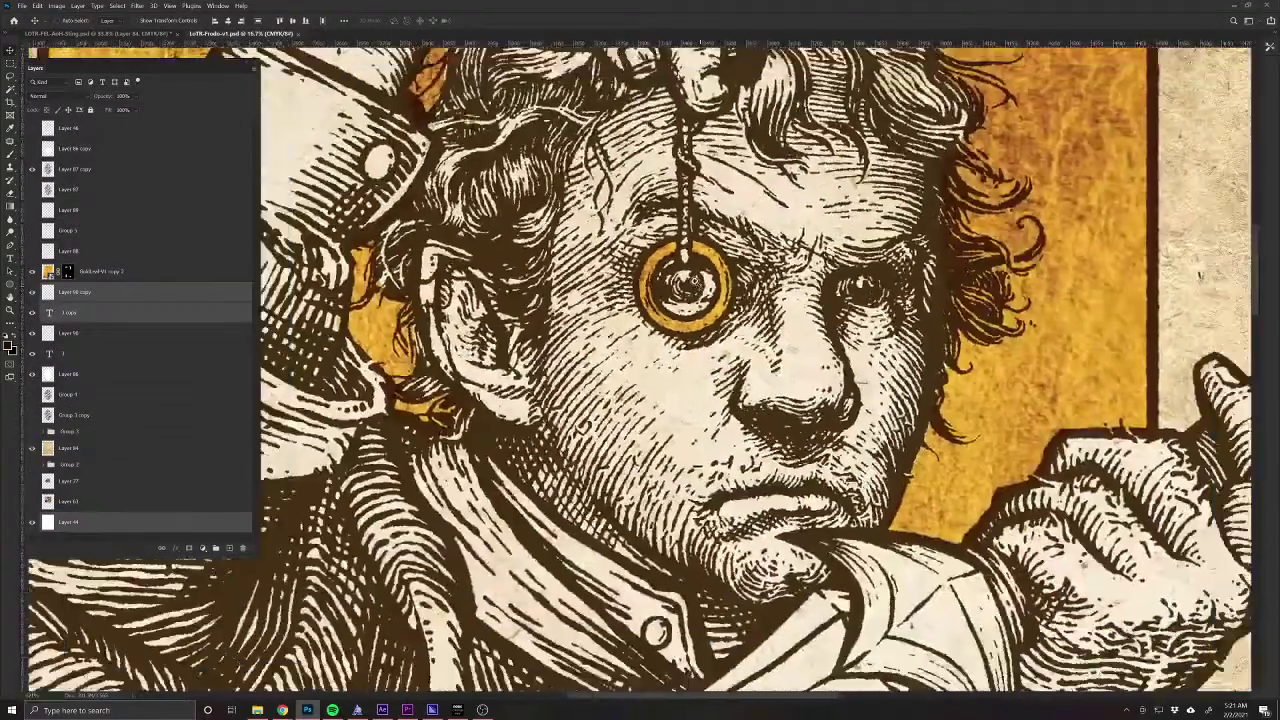
{"action": "scroll", "coordinate": [660, 262], "scroll_direction": "down", "scroll_amount": 6}
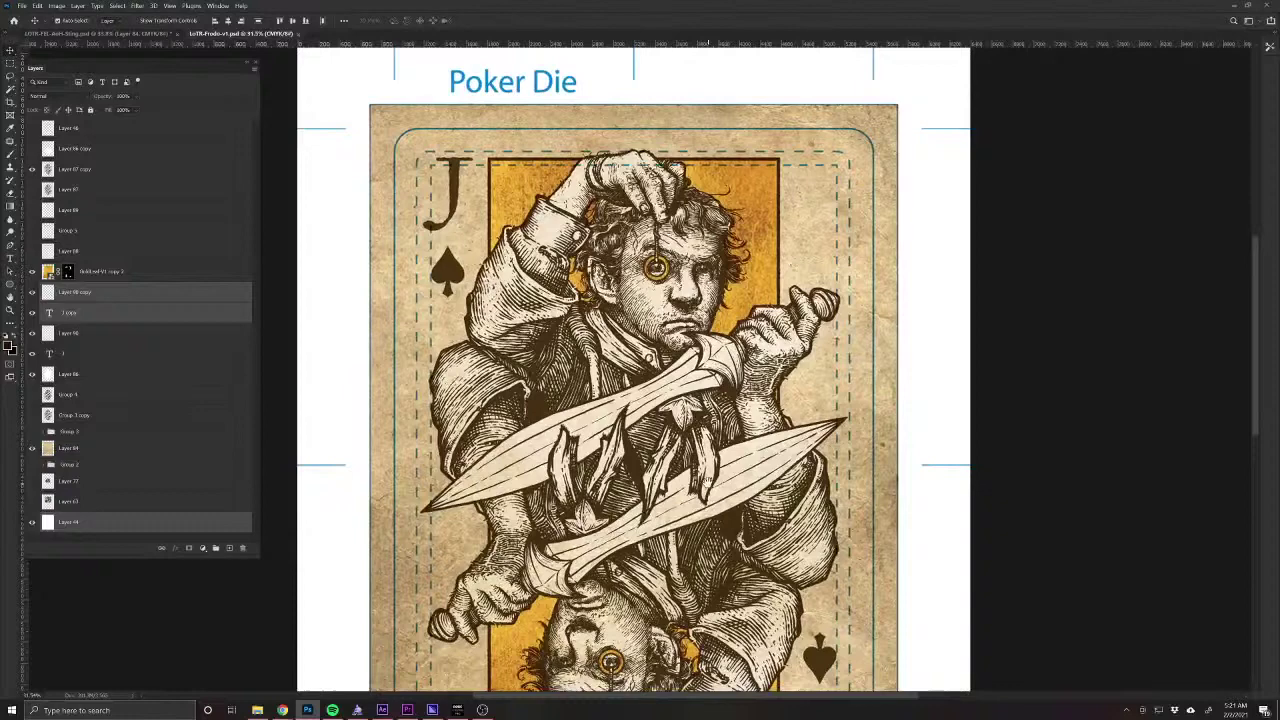
{"action": "left_click_drag", "start_coordinate": [708, 482], "coordinate": [646, 348]}
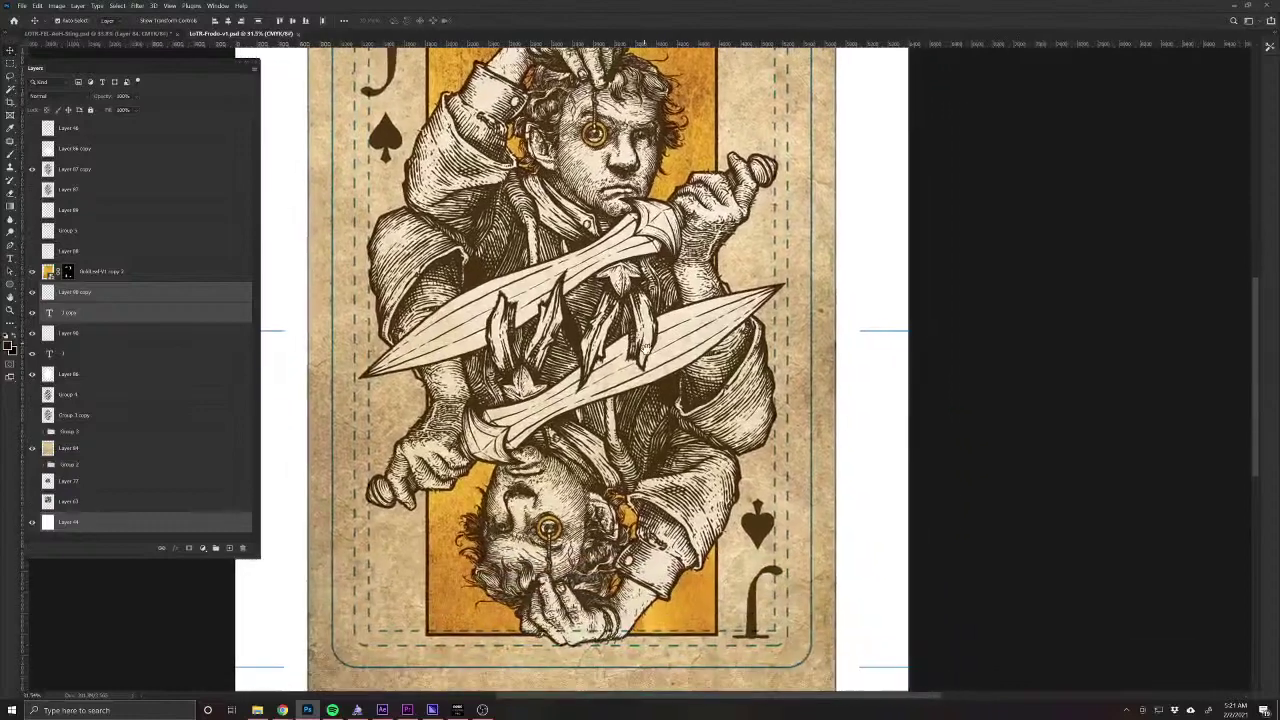
{"action": "left_click", "coordinate": [294, 34]}
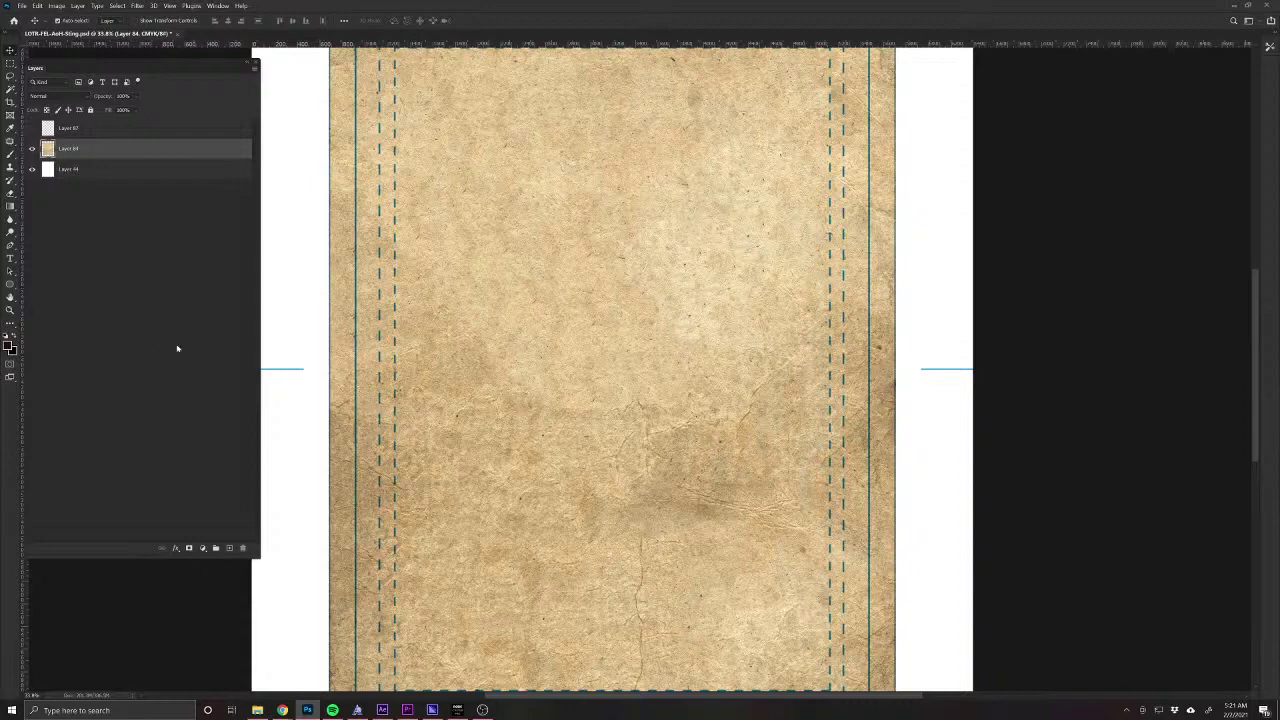
Check the Sword Sting entry for the Ace of Hearts in the Lord of the Rings court card list and return to Photoshop.
{"action": "mouse_move", "coordinate": [282, 710]}
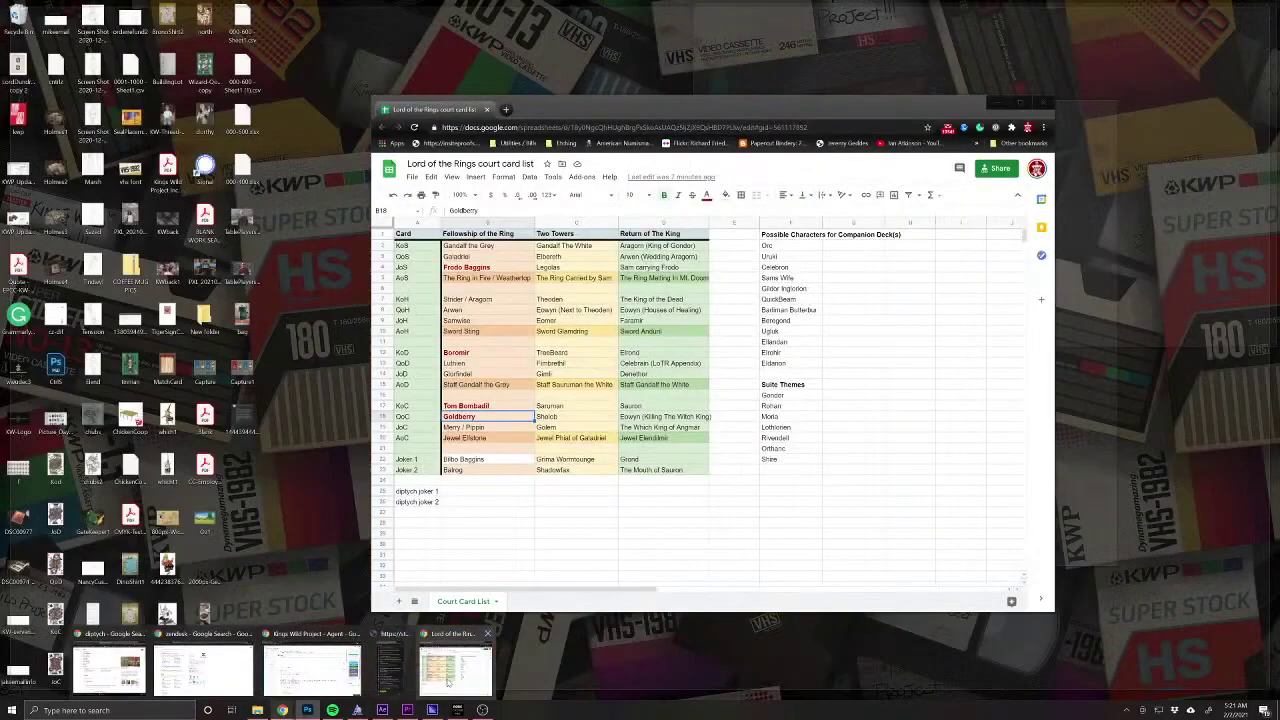
{"action": "left_click", "coordinate": [452, 668]}
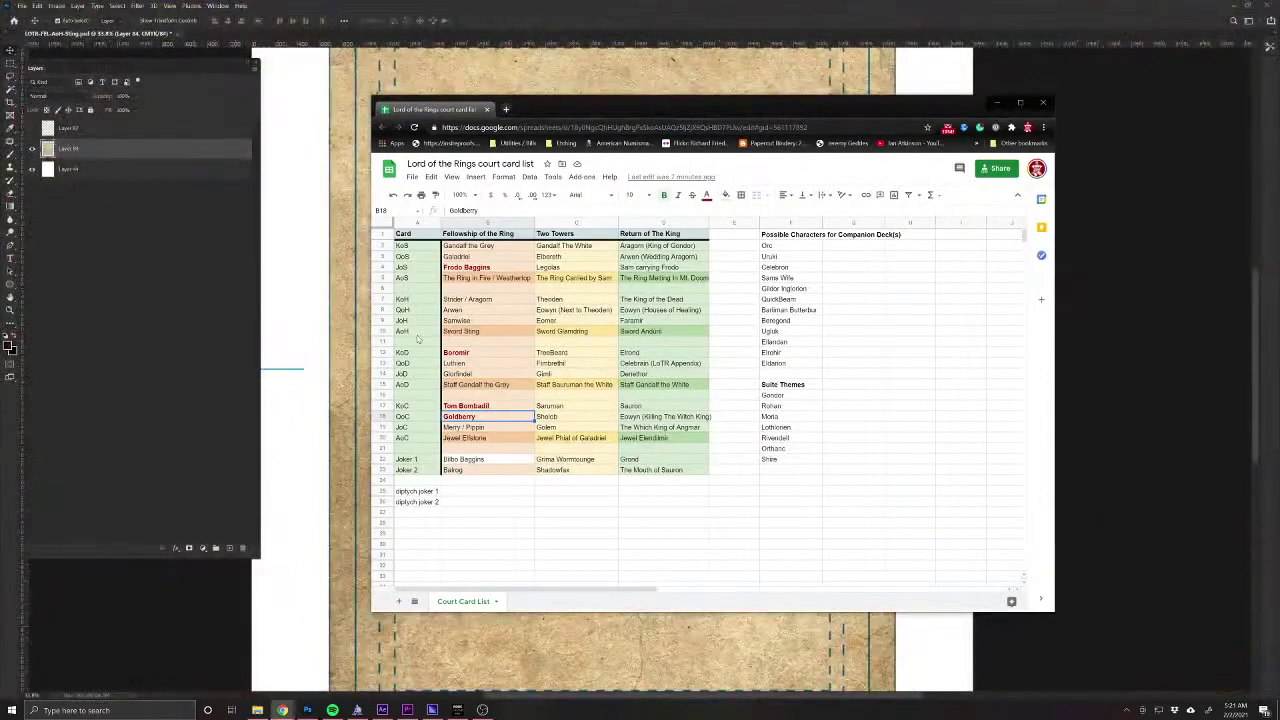
{"action": "left_click", "coordinate": [455, 332]}
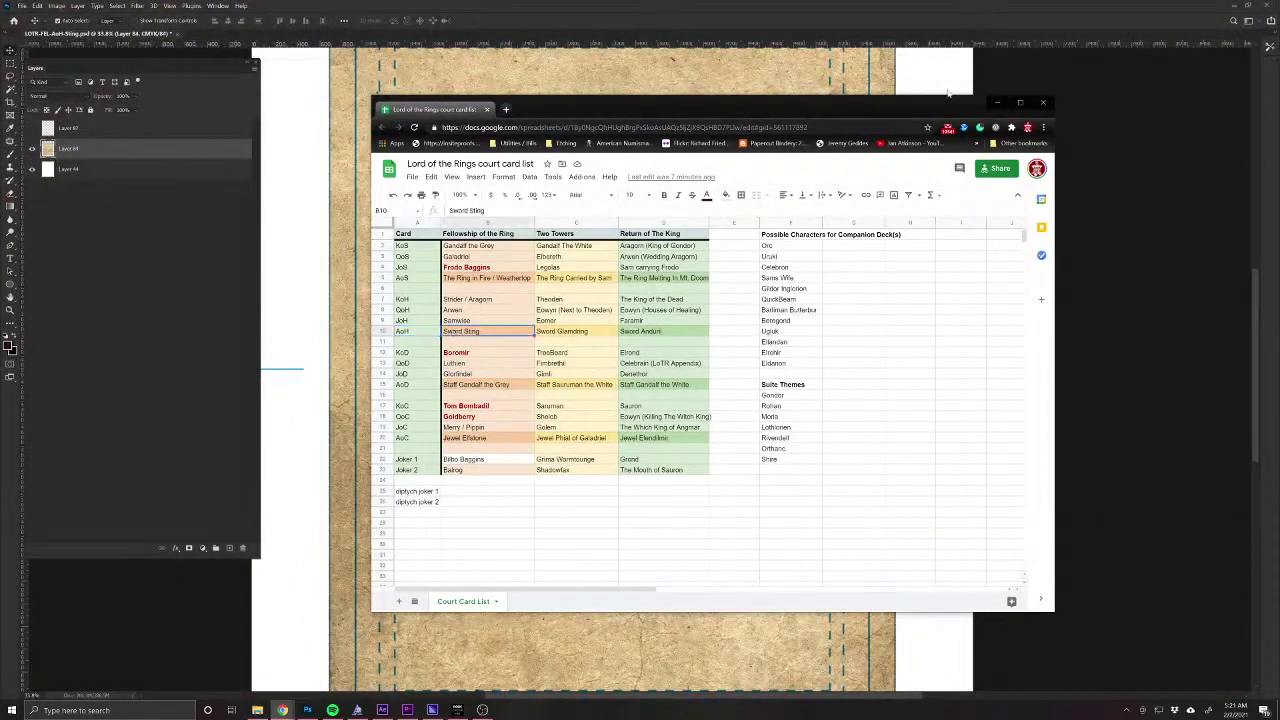
{"action": "left_click", "coordinate": [997, 102]}
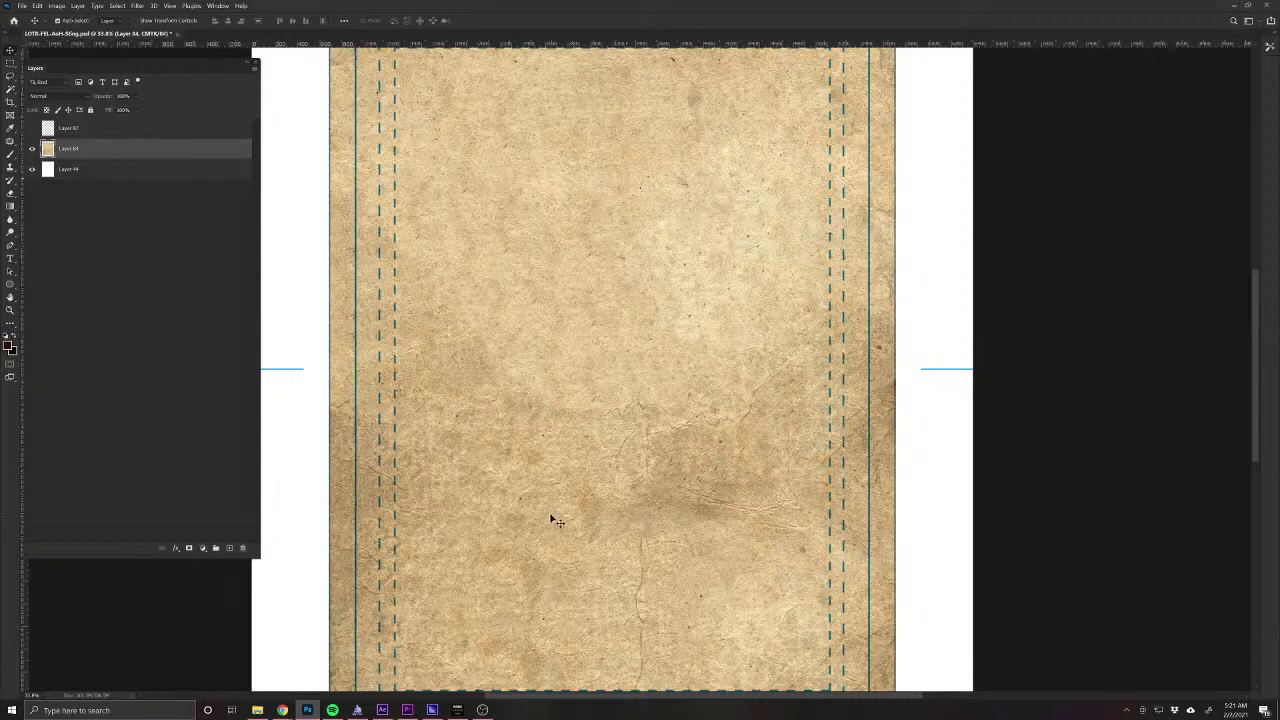
Add a new layer above the parchment texture and set up the Brush with a vertical symmetry axis down the card's centre.
{"action": "left_click", "coordinate": [230, 548]}
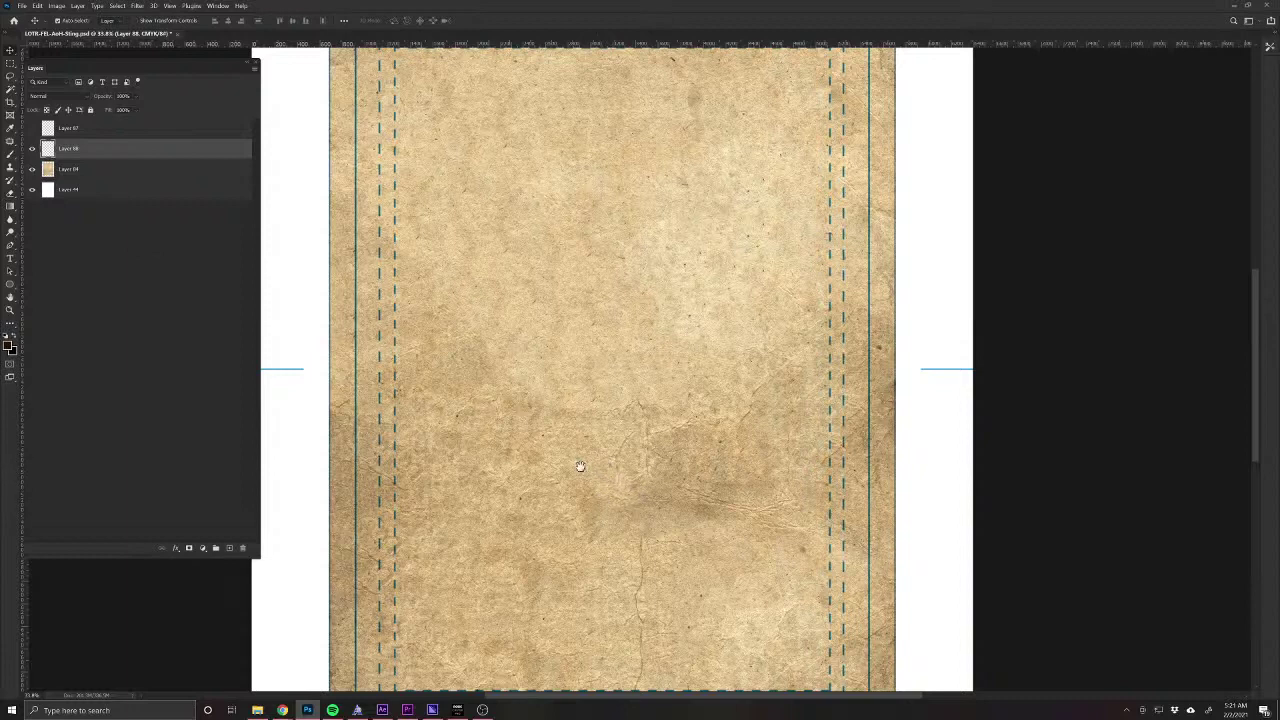
{"action": "left_click_drag", "start_coordinate": [577, 463], "coordinate": [557, 580]}
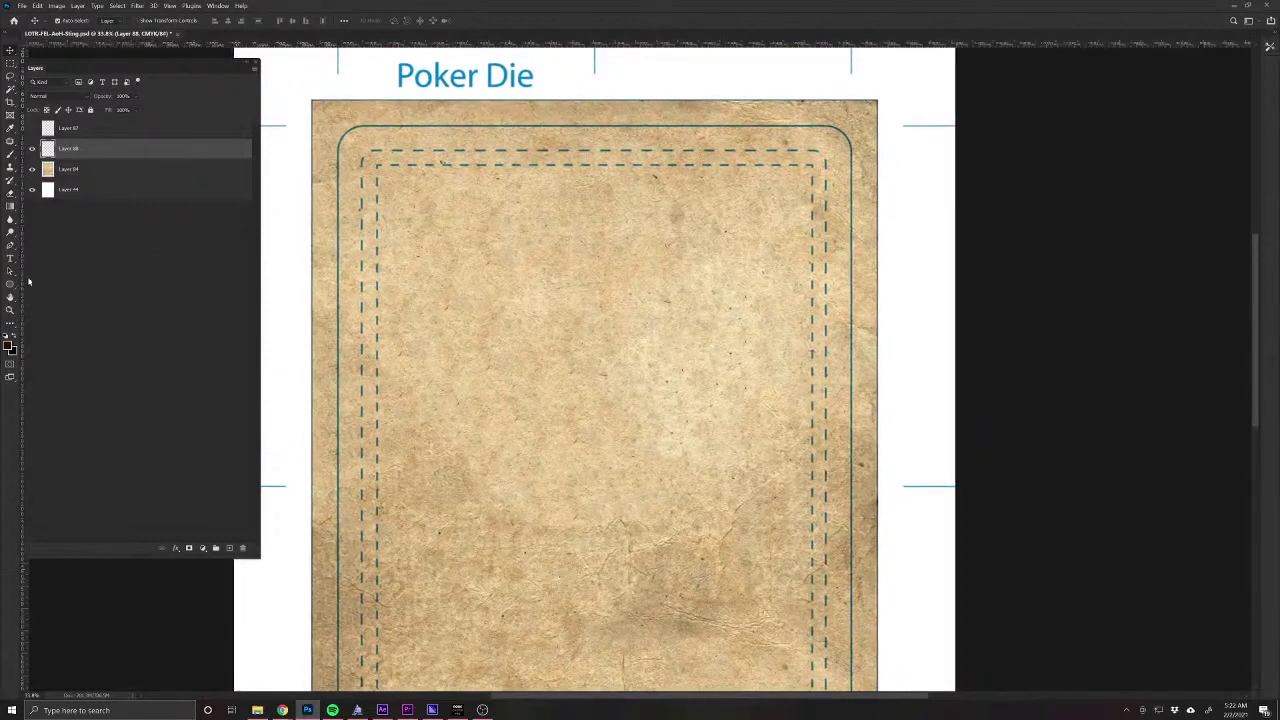
{"action": "left_click", "coordinate": [10, 156]}
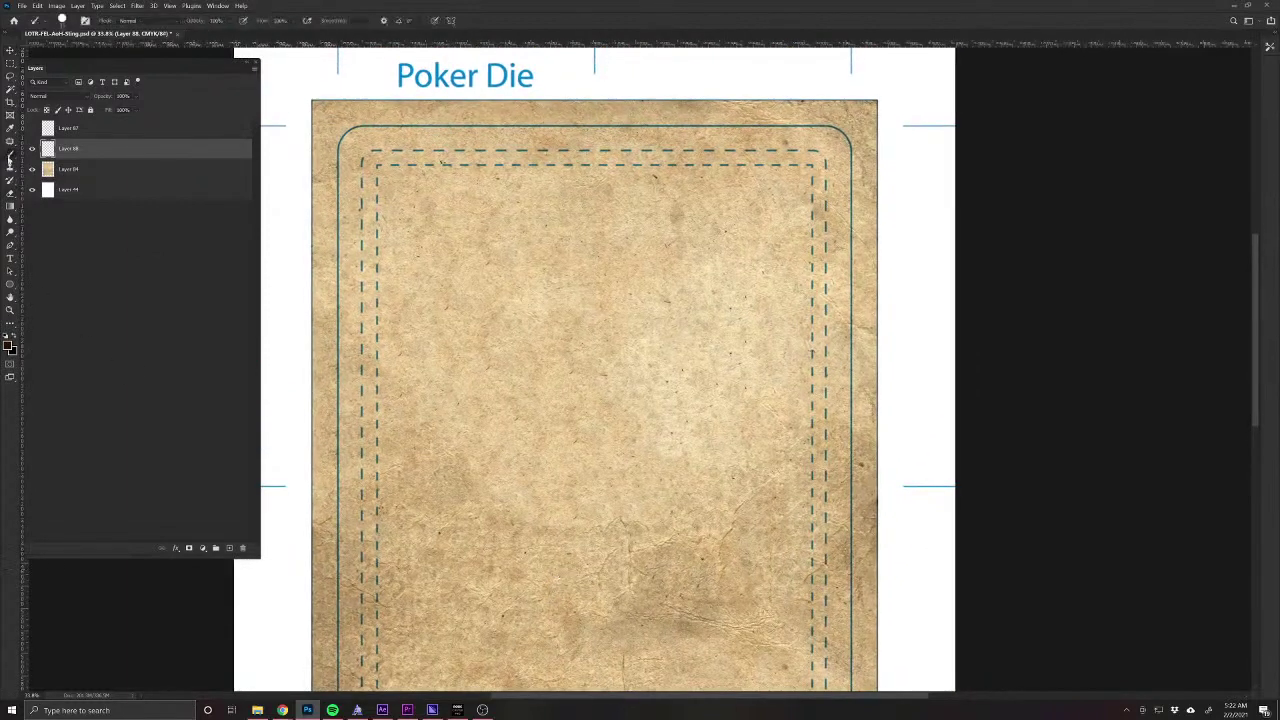
{"action": "left_click", "coordinate": [450, 20]}
{"action": "left_click", "coordinate": [470, 53]}
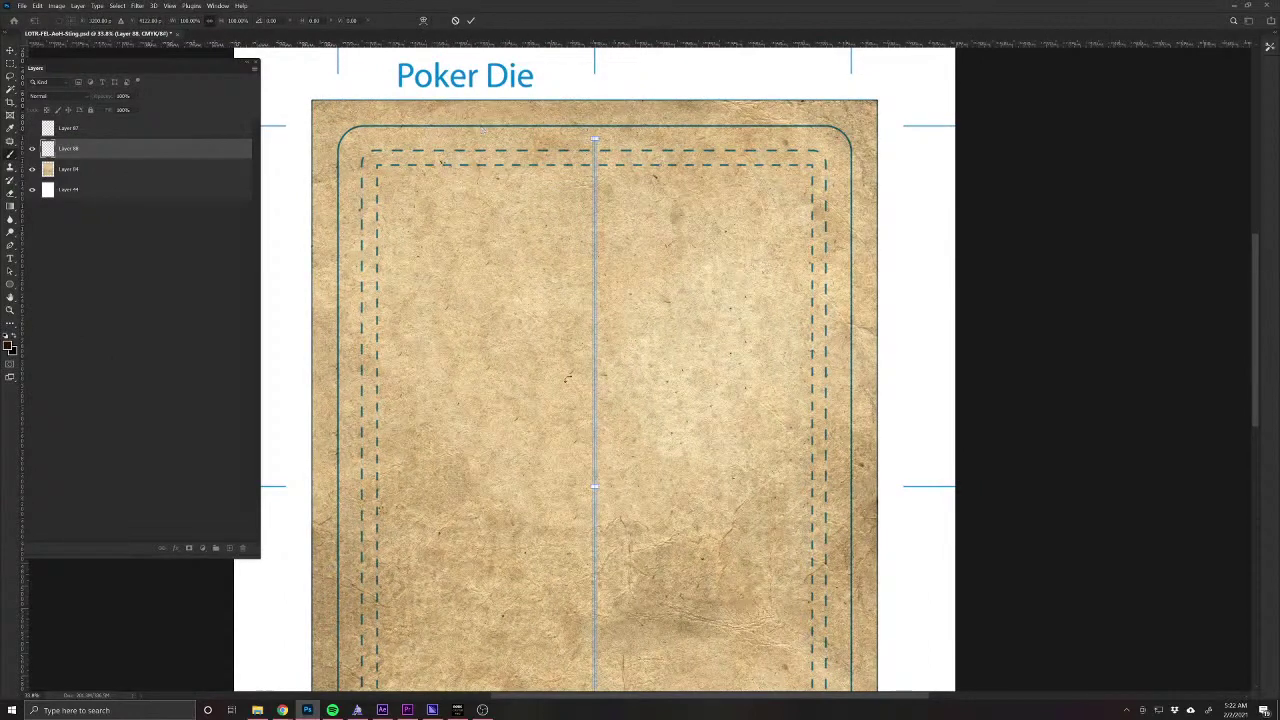
{"action": "key", "text": "Return"}
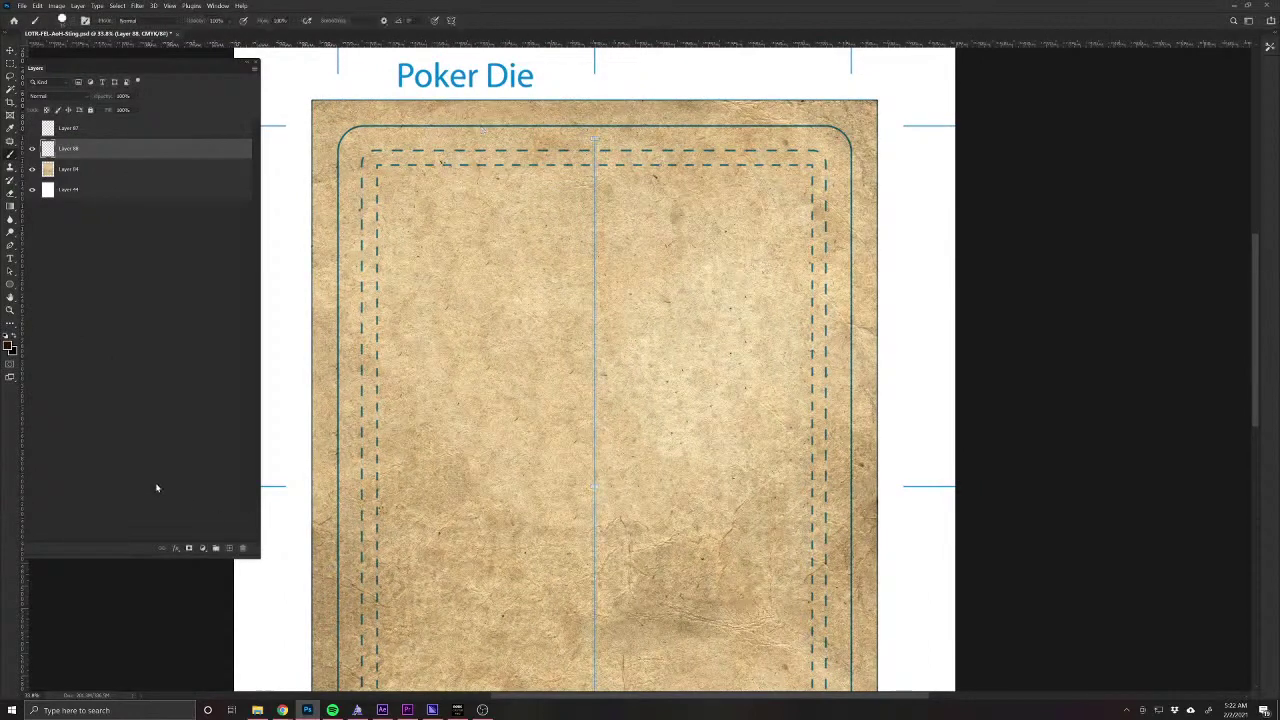
Reset the brush colours to default black and white, test the symmetry with a zigzag stroke, and undo the stroke.
{"action": "left_click", "coordinate": [6, 338]}
{"action": "mouse_move", "coordinate": [520, 484]}
{"action": "left_mouse_down"}
{"action": "mouse_move", "coordinate": [481, 556]}
{"action": "mouse_move", "coordinate": [410, 585]}
{"action": "left_mouse_up"}
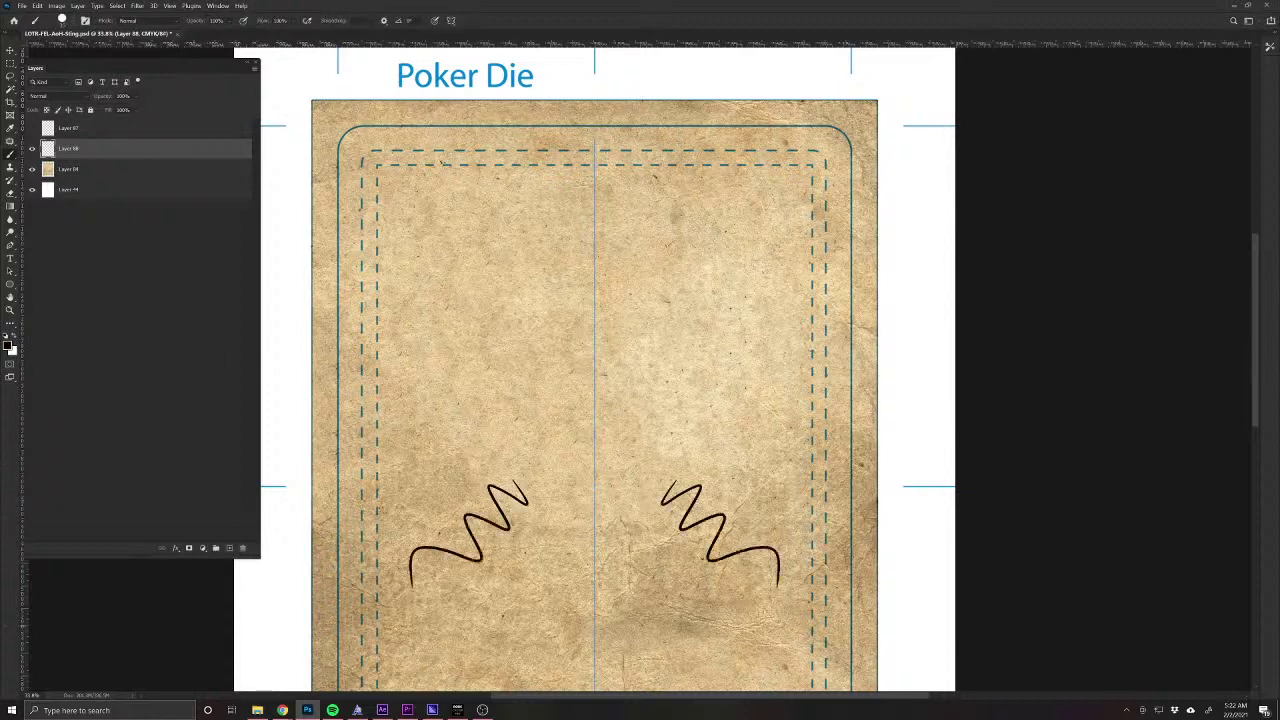
{"action": "key", "text": "ctrl+z"}
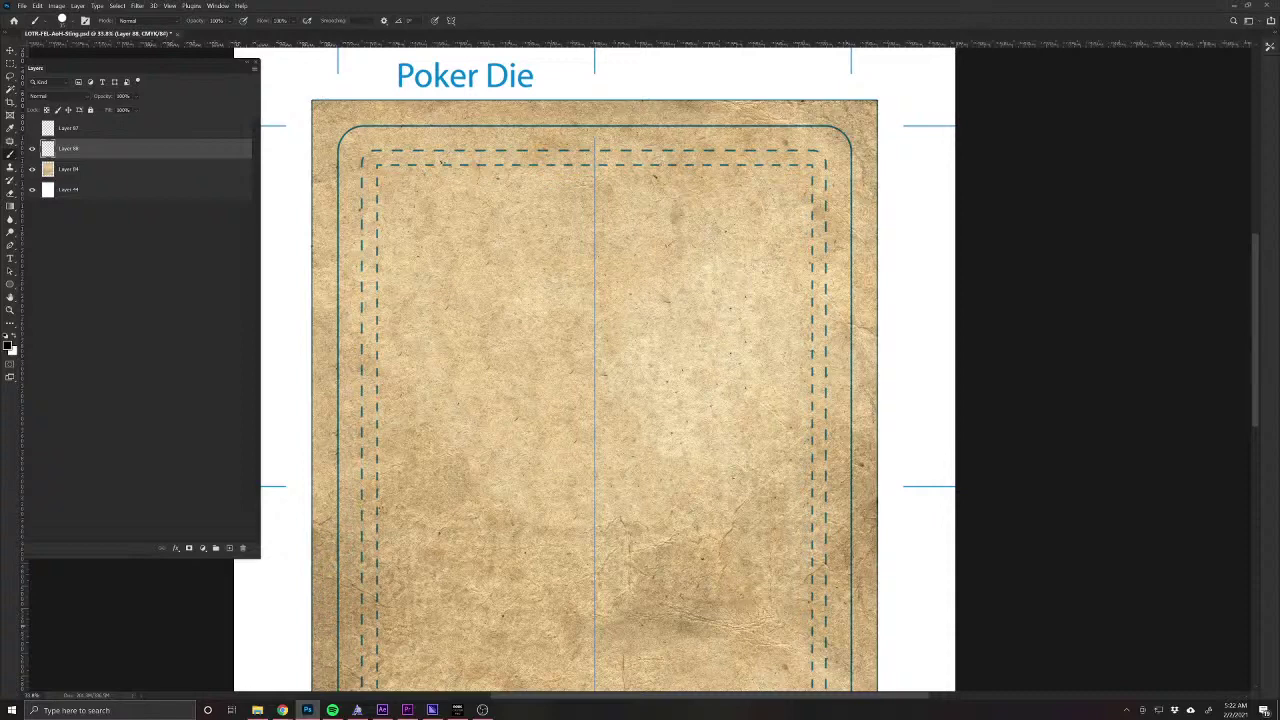
Sketch a downward-pointing sword along the symmetry axis with a round pommel, grip, angled crossguard and long leaf-shaped blade.
{"action": "scroll", "coordinate": [522, 588], "scroll_direction": "down", "scroll_amount": 3}
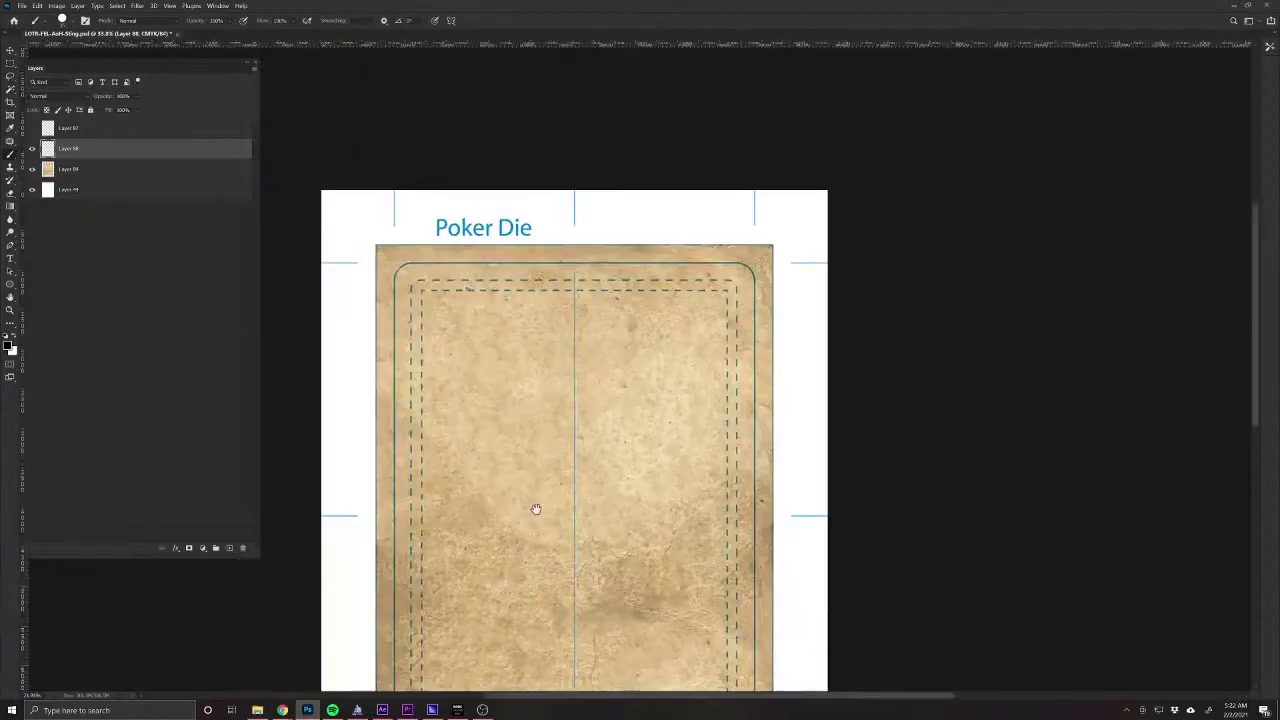
{"action": "left_click_drag", "start_coordinate": [536, 510], "coordinate": [545, 422]}
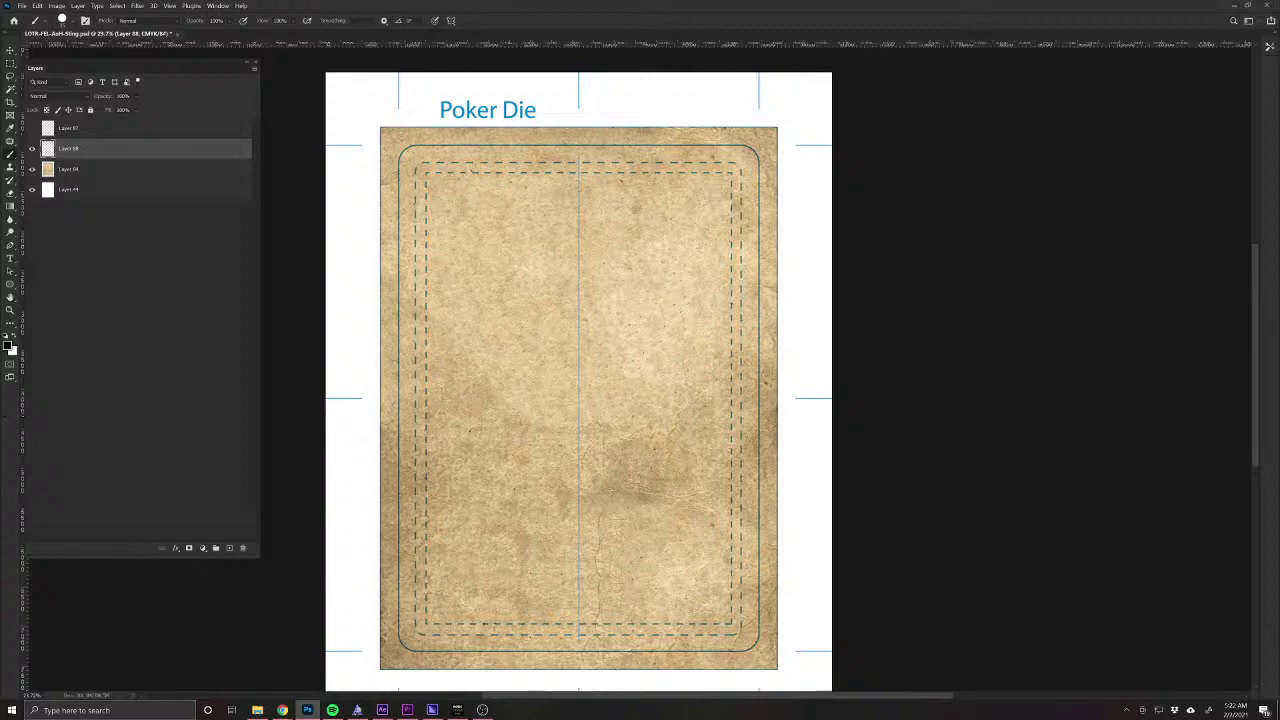
{"action": "left_click_drag", "start_coordinate": [579, 190], "coordinate": [585, 265]}
{"action": "left_click_drag", "start_coordinate": [584, 213], "coordinate": [584, 266]}
{"action": "left_click_drag", "start_coordinate": [583, 266], "coordinate": [622, 290]}
{"action": "left_click_drag", "start_coordinate": [622, 290], "coordinate": [579, 290]}
{"action": "left_click_drag", "start_coordinate": [620, 290], "coordinate": [580, 266]}
{"action": "mouse_move", "coordinate": [602, 284]}
{"action": "left_mouse_down"}
{"action": "mouse_move", "coordinate": [579, 280]}
{"action": "mouse_move", "coordinate": [596, 293]}
{"action": "mouse_move", "coordinate": [598, 352]}
{"action": "mouse_move", "coordinate": [594, 560]}
{"action": "mouse_move", "coordinate": [580, 602]}
{"action": "mouse_move", "coordinate": [594, 290]}
{"action": "mouse_move", "coordinate": [584, 600]}
{"action": "mouse_move", "coordinate": [592, 448]}
{"action": "left_mouse_up"}
{"action": "left_click_drag", "start_coordinate": [595, 420], "coordinate": [583, 319]}
Sketch a mirrored double-lined heart behind the sword blade, with small curls along its lower edges.
{"action": "mouse_move", "coordinate": [582, 306]}
{"action": "left_mouse_down"}
{"action": "mouse_move", "coordinate": [680, 330]}
{"action": "mouse_move", "coordinate": [688, 352]}
{"action": "left_mouse_up"}
{"action": "left_click_drag", "start_coordinate": [598, 318], "coordinate": [668, 326]}
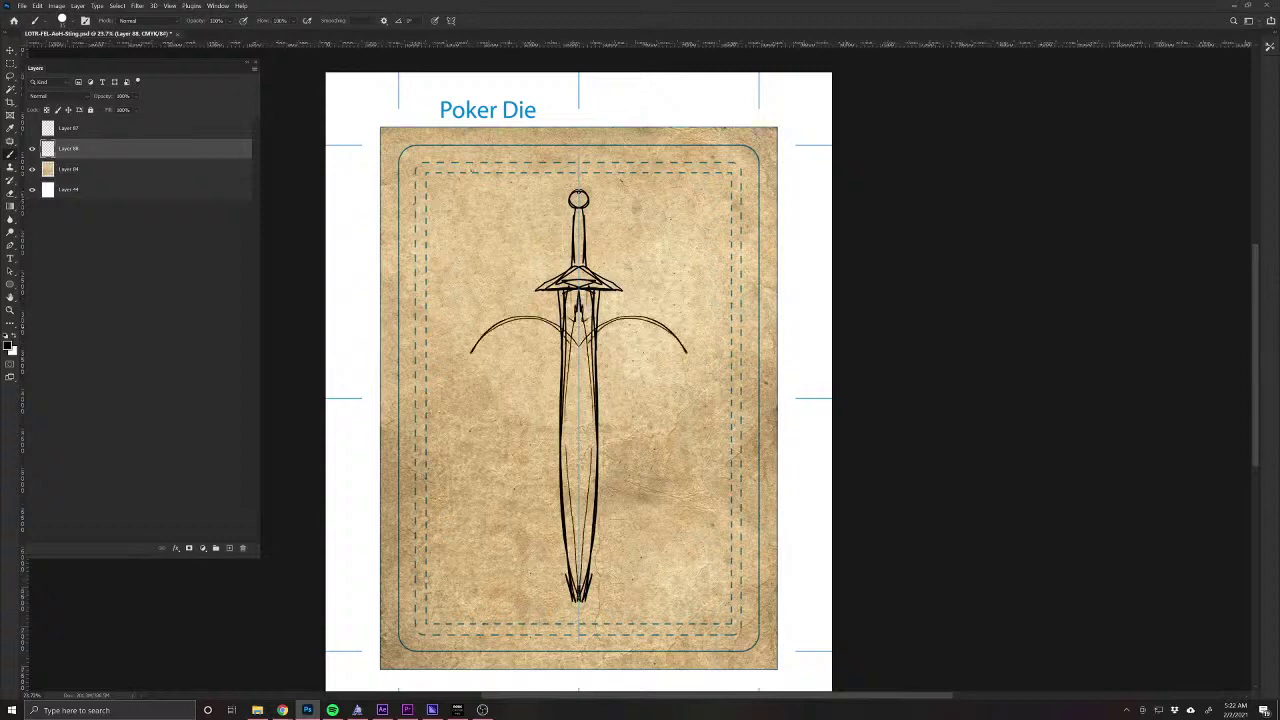
{"action": "mouse_move", "coordinate": [590, 340]}
{"action": "left_mouse_down"}
{"action": "mouse_move", "coordinate": [644, 318]}
{"action": "mouse_move", "coordinate": [662, 410]}
{"action": "mouse_move", "coordinate": [598, 476]}
{"action": "mouse_move", "coordinate": [663, 338]}
{"action": "mouse_move", "coordinate": [597, 333]}
{"action": "left_mouse_up"}
{"action": "mouse_move", "coordinate": [597, 332]}
{"action": "left_mouse_down"}
{"action": "mouse_move", "coordinate": [668, 338]}
{"action": "mouse_move", "coordinate": [674, 350]}
{"action": "left_mouse_up"}
{"action": "mouse_move", "coordinate": [598, 322]}
{"action": "left_mouse_down"}
{"action": "mouse_move", "coordinate": [627, 299]}
{"action": "mouse_move", "coordinate": [686, 402]}
{"action": "mouse_move", "coordinate": [662, 428]}
{"action": "left_mouse_up"}
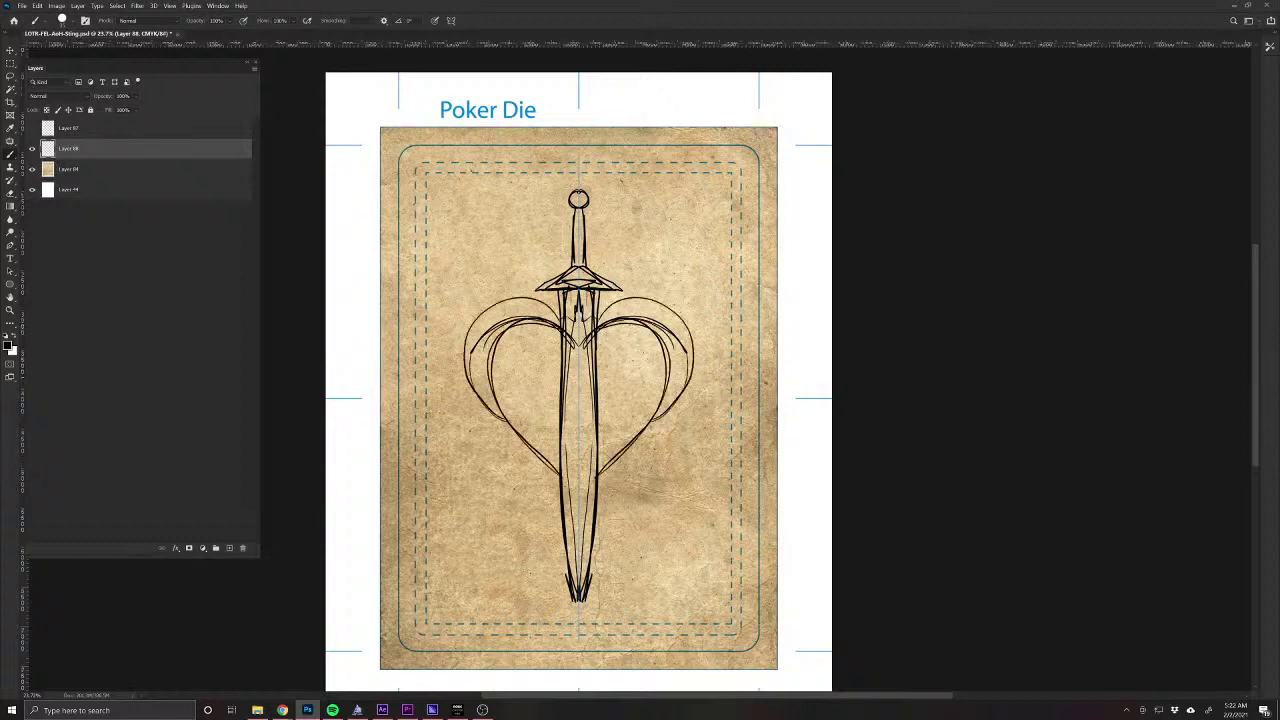
{"action": "mouse_move", "coordinate": [650, 310]}
{"action": "left_mouse_down"}
{"action": "mouse_move", "coordinate": [684, 396]}
{"action": "mouse_move", "coordinate": [612, 482]}
{"action": "mouse_move", "coordinate": [632, 532]}
{"action": "mouse_move", "coordinate": [615, 514]}
{"action": "left_mouse_up"}
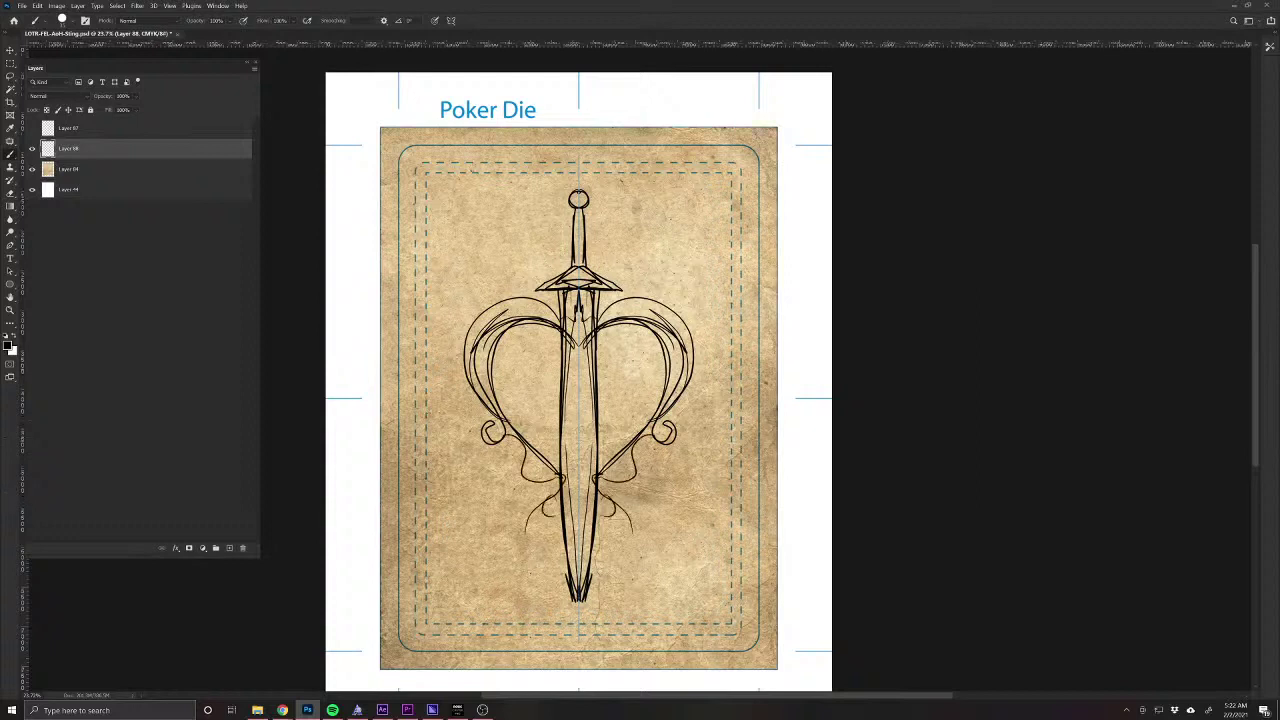
Sketch leaf-shaped flourishes and curling tendrils growing outward from the upper lobes and sides of the heart.
{"action": "mouse_move", "coordinate": [628, 316]}
{"action": "left_mouse_down"}
{"action": "mouse_move", "coordinate": [652, 244]}
{"action": "mouse_move", "coordinate": [644, 317]}
{"action": "left_mouse_up"}
{"action": "left_click_drag", "start_coordinate": [640, 318], "coordinate": [714, 295]}
{"action": "mouse_move", "coordinate": [714, 295]}
{"action": "left_mouse_down"}
{"action": "mouse_move", "coordinate": [674, 324]}
{"action": "mouse_move", "coordinate": [725, 290]}
{"action": "mouse_move", "coordinate": [657, 314]}
{"action": "left_mouse_up"}
{"action": "mouse_move", "coordinate": [626, 317]}
{"action": "left_mouse_down"}
{"action": "mouse_move", "coordinate": [657, 300]}
{"action": "mouse_move", "coordinate": [721, 377]}
{"action": "left_mouse_up"}
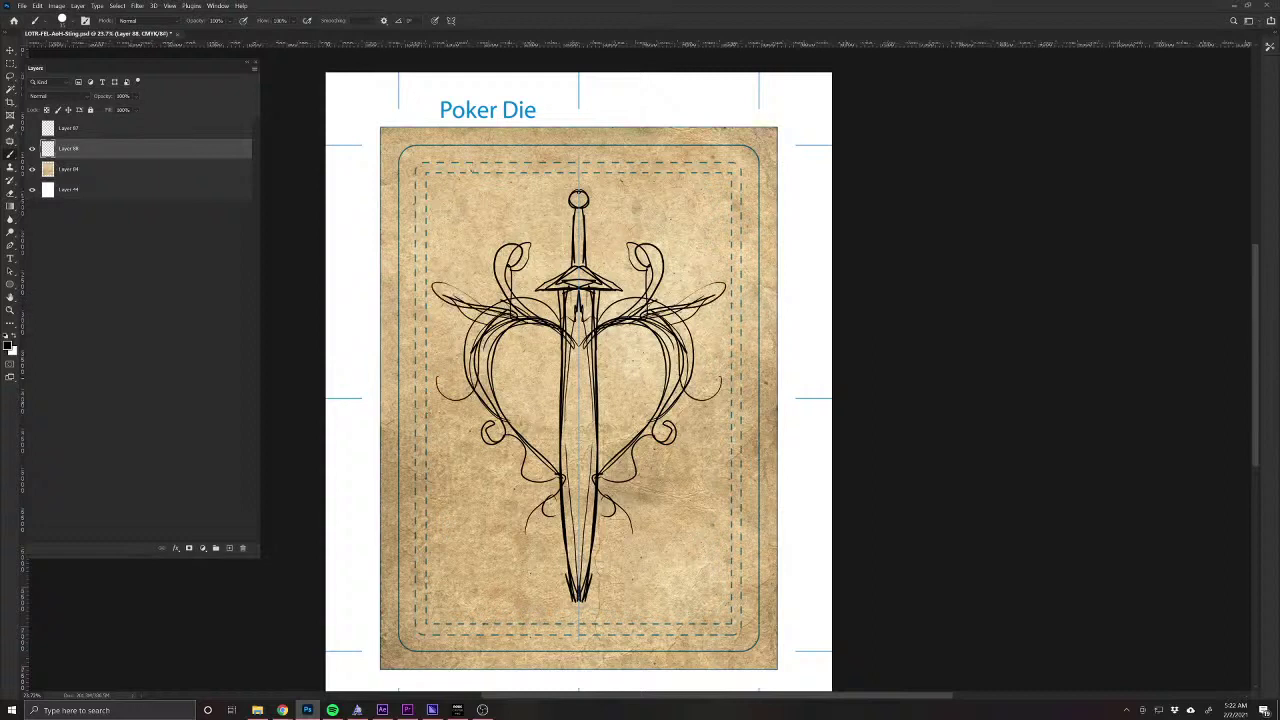
Sketch a curved ribbon banner across the blade inside the heart, with curled folds and pointed tails extending past the heart's sides.
{"action": "left_click_drag", "start_coordinate": [513, 366], "coordinate": [664, 372]}
{"action": "left_click_drag", "start_coordinate": [521, 364], "coordinate": [662, 372]}
{"action": "left_click_drag", "start_coordinate": [495, 372], "coordinate": [512, 405]}
{"action": "mouse_move", "coordinate": [495, 374]}
{"action": "left_mouse_down"}
{"action": "mouse_move", "coordinate": [510, 398]}
{"action": "mouse_move", "coordinate": [627, 390]}
{"action": "left_mouse_up"}
{"action": "mouse_move", "coordinate": [513, 398]}
{"action": "left_mouse_down"}
{"action": "mouse_move", "coordinate": [644, 397]}
{"action": "mouse_move", "coordinate": [540, 392]}
{"action": "mouse_move", "coordinate": [523, 407]}
{"action": "mouse_move", "coordinate": [537, 420]}
{"action": "mouse_move", "coordinate": [455, 428]}
{"action": "left_mouse_up"}
{"action": "mouse_move", "coordinate": [516, 392]}
{"action": "left_mouse_down"}
{"action": "mouse_move", "coordinate": [446, 410]}
{"action": "mouse_move", "coordinate": [458, 420]}
{"action": "left_mouse_up"}
{"action": "left_click_drag", "start_coordinate": [458, 418], "coordinate": [452, 428]}
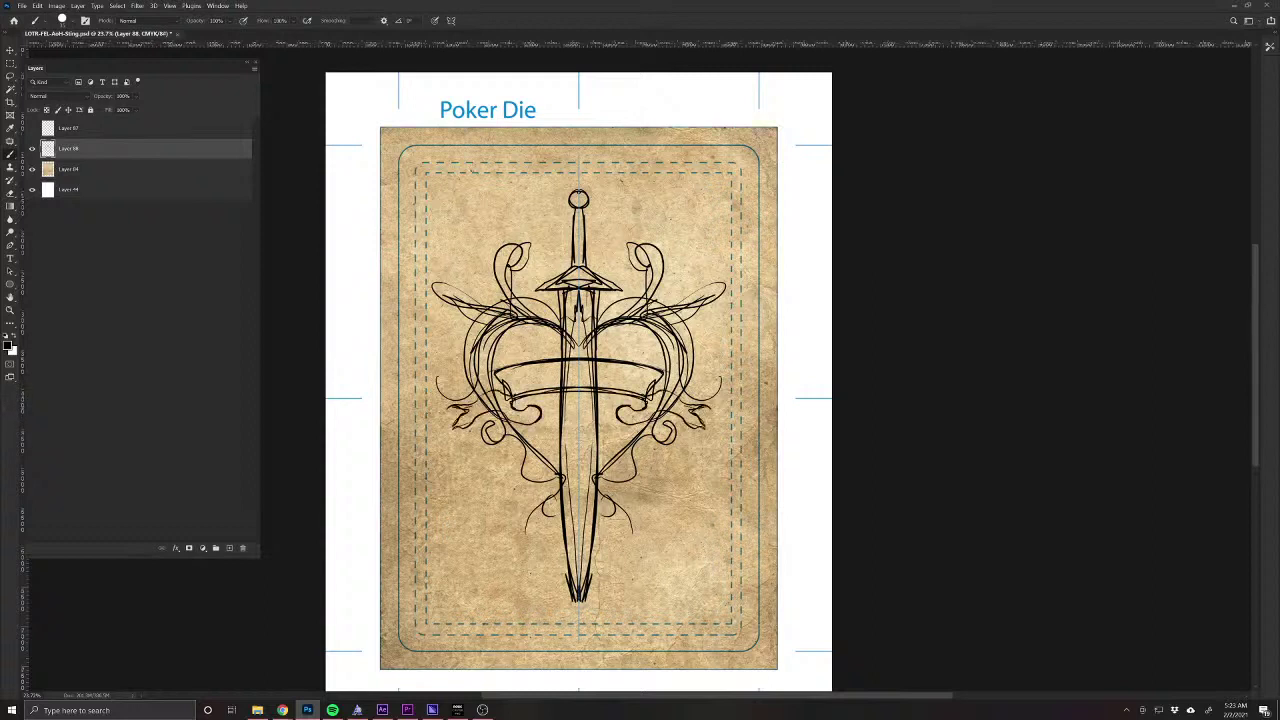
Erase the blade lines crossing the banner, and reinforce the banner's outline, its folded ends and the heart's lower edges.
{"action": "mouse_move", "coordinate": [511, 399]}
{"action": "left_mouse_down"}
{"action": "mouse_move", "coordinate": [473, 407]}
{"action": "mouse_move", "coordinate": [543, 407]}
{"action": "mouse_move", "coordinate": [566, 373]}
{"action": "mouse_move", "coordinate": [571, 387]}
{"action": "mouse_move", "coordinate": [558, 362]}
{"action": "left_mouse_up"}
{"action": "key", "text": "e"}
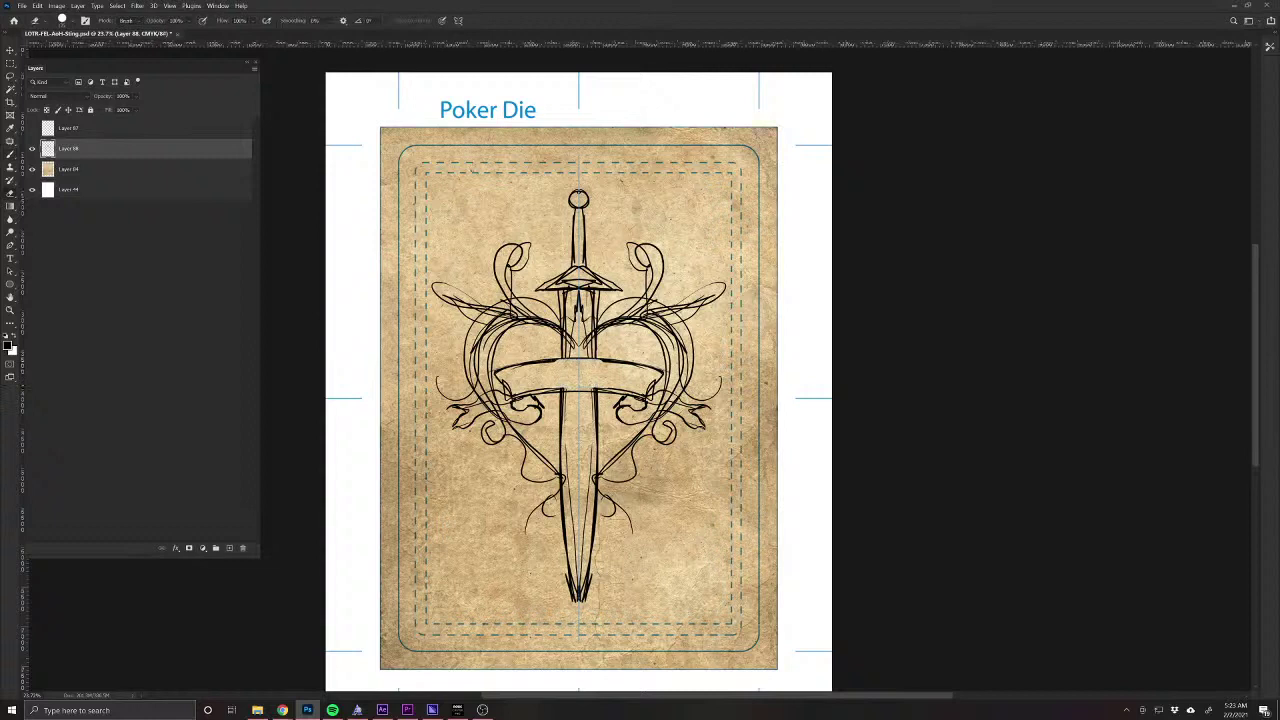
{"action": "key", "text": "b"}
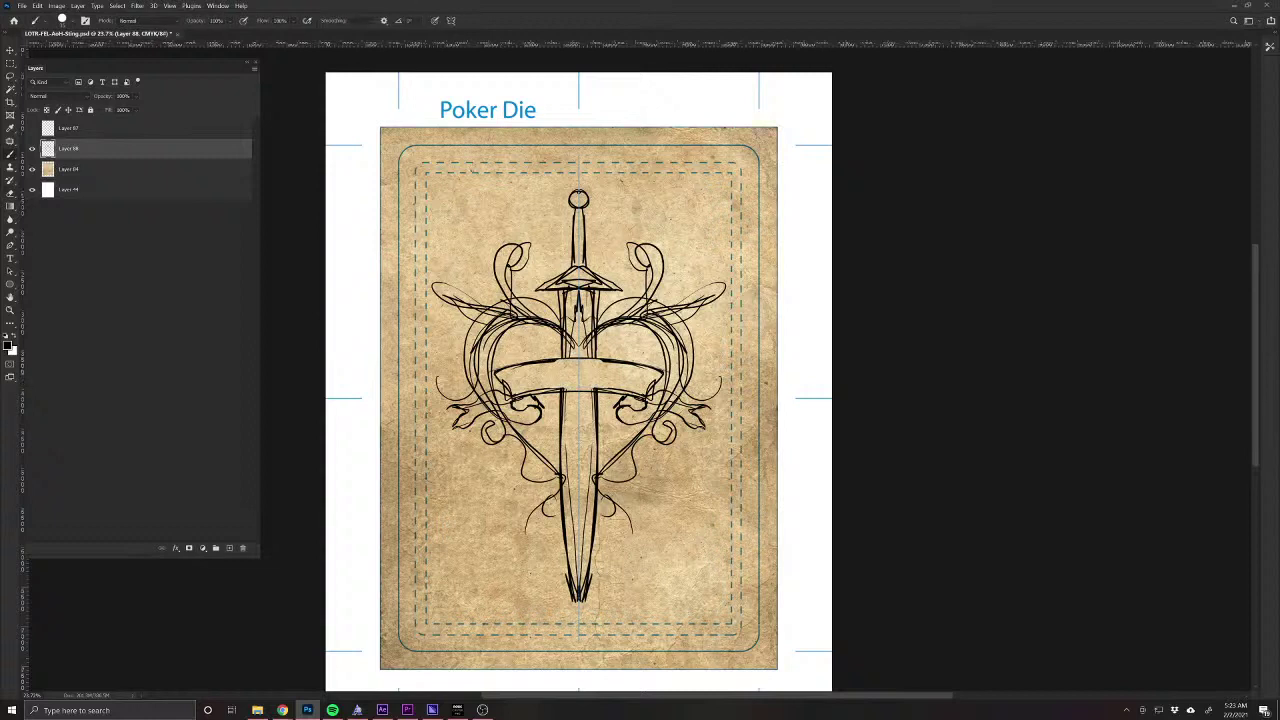
{"action": "mouse_move", "coordinate": [578, 359]}
{"action": "left_mouse_down"}
{"action": "mouse_move", "coordinate": [499, 369]}
{"action": "mouse_move", "coordinate": [578, 391]}
{"action": "mouse_move", "coordinate": [524, 410]}
{"action": "mouse_move", "coordinate": [482, 393]}
{"action": "mouse_move", "coordinate": [462, 409]}
{"action": "mouse_move", "coordinate": [553, 455]}
{"action": "left_mouse_up"}
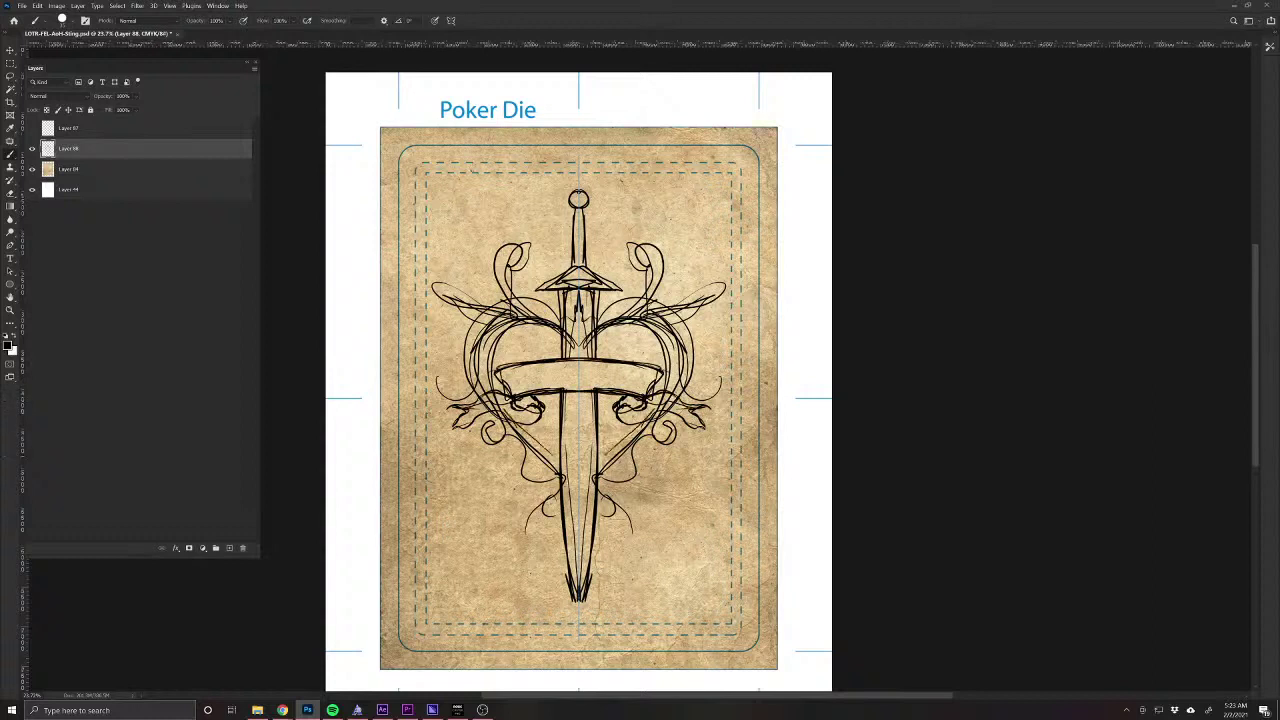
Sketch inner contour lines down the blade to a sharper tip, with mirrored curling flourishes beside the lower blade.
{"action": "left_click_drag", "start_coordinate": [564, 392], "coordinate": [568, 483]}
{"action": "left_click_drag", "start_coordinate": [570, 401], "coordinate": [571, 483]}
{"action": "left_click_drag", "start_coordinate": [564, 470], "coordinate": [578, 496]}
{"action": "left_click_drag", "start_coordinate": [578, 497], "coordinate": [570, 551]}
{"action": "mouse_move", "coordinate": [548, 472]}
{"action": "left_mouse_down"}
{"action": "mouse_move", "coordinate": [560, 494]}
{"action": "mouse_move", "coordinate": [536, 508]}
{"action": "mouse_move", "coordinate": [554, 520]}
{"action": "mouse_move", "coordinate": [559, 564]}
{"action": "mouse_move", "coordinate": [559, 552]}
{"action": "left_mouse_up"}
{"action": "left_click_drag", "start_coordinate": [562, 557], "coordinate": [579, 614]}
Sketch mirrored curling tendrils beside the sword's grip and spreading outward above and around the heart's upper lobes.
{"action": "mouse_move", "coordinate": [556, 276]}
{"action": "left_mouse_down"}
{"action": "mouse_move", "coordinate": [566, 250]}
{"action": "mouse_move", "coordinate": [546, 208]}
{"action": "left_mouse_up"}
{"action": "mouse_move", "coordinate": [566, 254]}
{"action": "left_mouse_down"}
{"action": "mouse_move", "coordinate": [535, 185]}
{"action": "mouse_move", "coordinate": [542, 270]}
{"action": "mouse_move", "coordinate": [507, 250]}
{"action": "left_mouse_up"}
{"action": "mouse_move", "coordinate": [538, 300]}
{"action": "left_mouse_down"}
{"action": "mouse_move", "coordinate": [480, 274]}
{"action": "mouse_move", "coordinate": [440, 232]}
{"action": "mouse_move", "coordinate": [452, 250]}
{"action": "left_mouse_up"}
{"action": "mouse_move", "coordinate": [514, 299]}
{"action": "left_mouse_down"}
{"action": "mouse_move", "coordinate": [453, 350]}
{"action": "mouse_move", "coordinate": [479, 406]}
{"action": "left_mouse_up"}
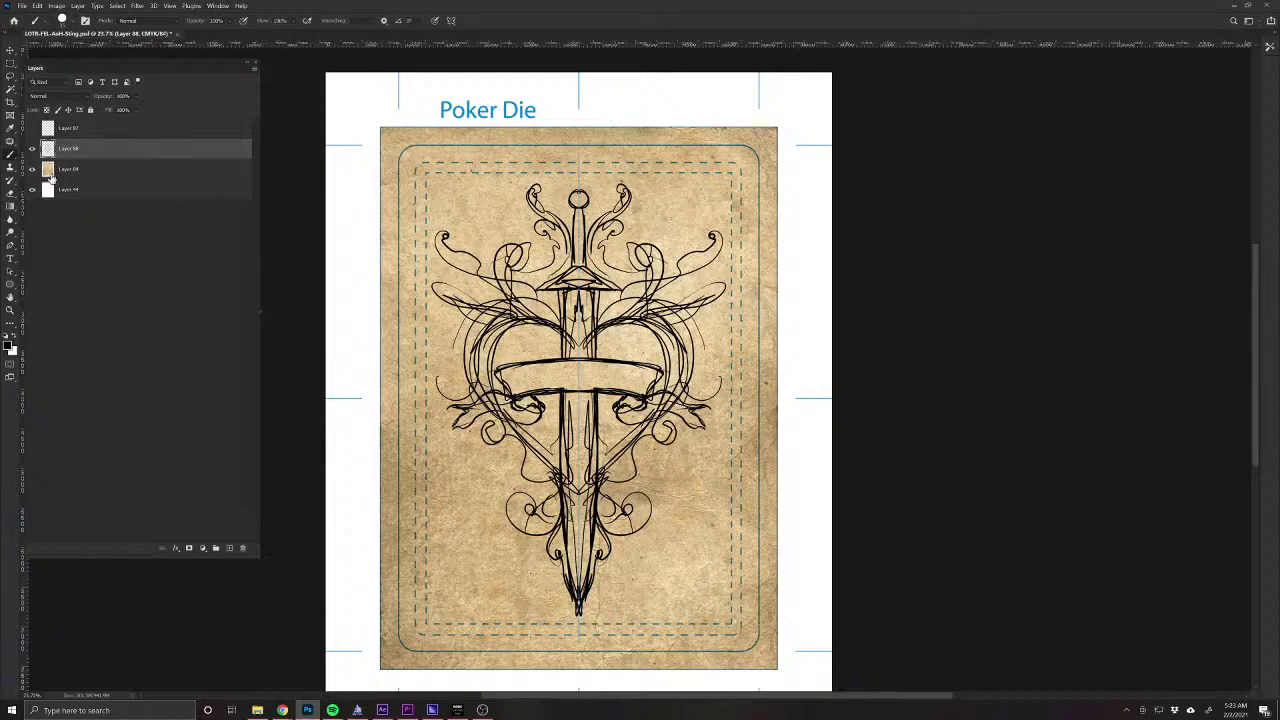
Hide the composition sketch and, on a new layer, sketch Sting's hilt with pointed pommel, flared collar, tapered grip and crossguard.
{"action": "left_click", "coordinate": [32, 149]}
{"action": "left_click", "coordinate": [229, 549]}
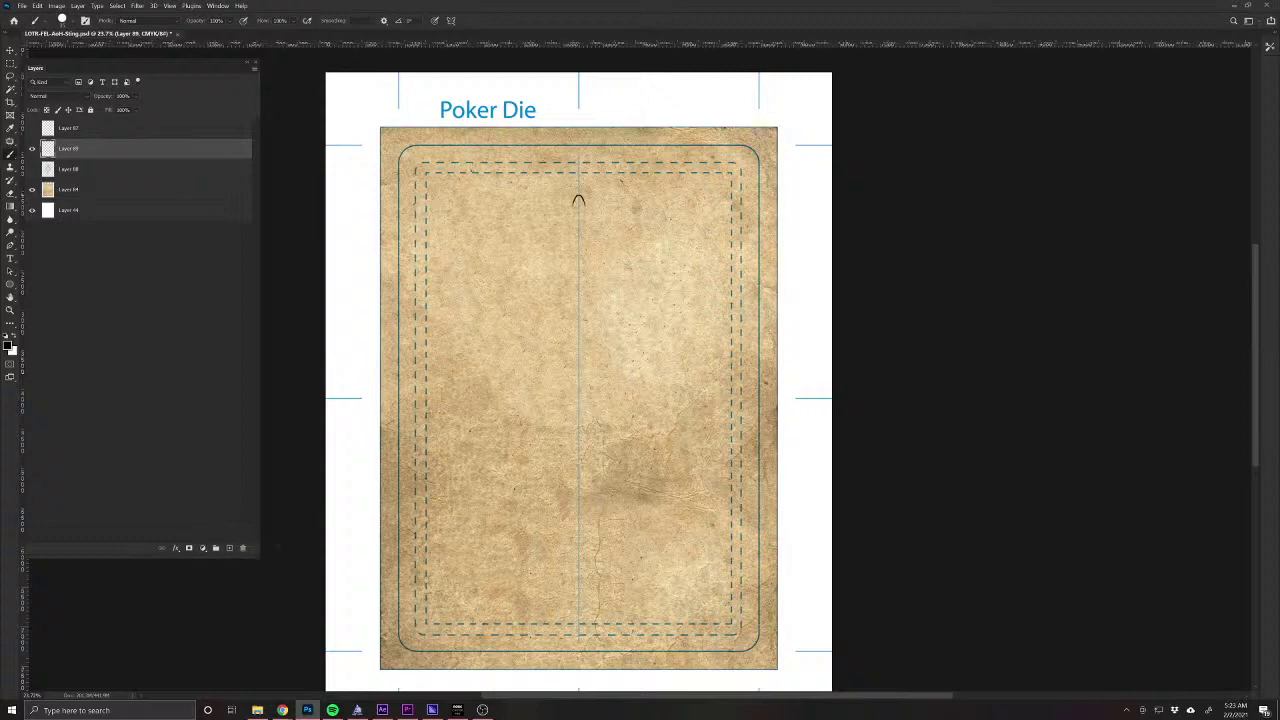
{"action": "left_click_drag", "start_coordinate": [584, 205], "coordinate": [583, 222]}
{"action": "mouse_move", "coordinate": [586, 221]}
{"action": "left_mouse_down"}
{"action": "mouse_move", "coordinate": [598, 250]}
{"action": "mouse_move", "coordinate": [572, 240]}
{"action": "mouse_move", "coordinate": [591, 247]}
{"action": "mouse_move", "coordinate": [570, 262]}
{"action": "mouse_move", "coordinate": [589, 310]}
{"action": "left_mouse_up"}
{"action": "mouse_move", "coordinate": [568, 262]}
{"action": "left_mouse_down"}
{"action": "mouse_move", "coordinate": [568, 312]}
{"action": "mouse_move", "coordinate": [588, 304]}
{"action": "mouse_move", "coordinate": [585, 316]}
{"action": "left_mouse_up"}
{"action": "mouse_move", "coordinate": [572, 300]}
{"action": "left_mouse_down"}
{"action": "mouse_move", "coordinate": [571, 316]}
{"action": "mouse_move", "coordinate": [616, 334]}
{"action": "mouse_move", "coordinate": [566, 326]}
{"action": "left_mouse_up"}
{"action": "mouse_move", "coordinate": [594, 326]}
{"action": "left_mouse_down"}
{"action": "mouse_move", "coordinate": [615, 338]}
{"action": "mouse_move", "coordinate": [579, 334]}
{"action": "mouse_move", "coordinate": [612, 334]}
{"action": "left_mouse_up"}
{"action": "mouse_move", "coordinate": [566, 324]}
{"action": "left_mouse_down"}
{"action": "mouse_move", "coordinate": [546, 338]}
{"action": "mouse_move", "coordinate": [562, 350]}
{"action": "left_mouse_up"}
{"action": "left_click_drag", "start_coordinate": [592, 334], "coordinate": [596, 348]}
{"action": "left_click_drag", "start_coordinate": [564, 338], "coordinate": [596, 346]}
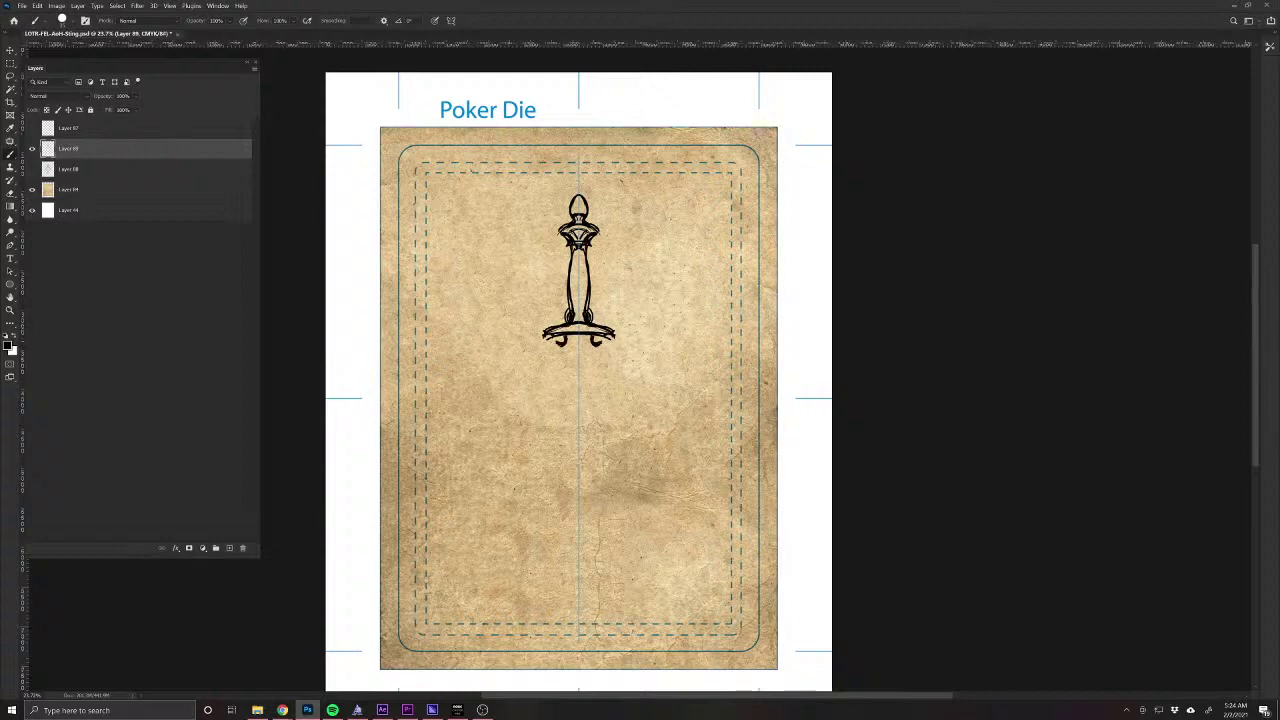
Sketch a long mirrored leaf-shaped blade below the crossguard, with inner edge lines and a narrow central groove.
{"action": "left_click_drag", "start_coordinate": [596, 346], "coordinate": [597, 368]}
{"action": "mouse_move", "coordinate": [561, 346]}
{"action": "left_mouse_down"}
{"action": "mouse_move", "coordinate": [561, 368]}
{"action": "mouse_move", "coordinate": [598, 375]}
{"action": "left_mouse_up"}
{"action": "mouse_move", "coordinate": [561, 350]}
{"action": "left_mouse_down"}
{"action": "mouse_move", "coordinate": [561, 375]}
{"action": "mouse_move", "coordinate": [594, 387]}
{"action": "mouse_move", "coordinate": [603, 560]}
{"action": "mouse_move", "coordinate": [579, 621]}
{"action": "mouse_move", "coordinate": [602, 546]}
{"action": "mouse_move", "coordinate": [594, 400]}
{"action": "mouse_move", "coordinate": [602, 484]}
{"action": "mouse_move", "coordinate": [579, 619]}
{"action": "mouse_move", "coordinate": [587, 597]}
{"action": "left_mouse_up"}
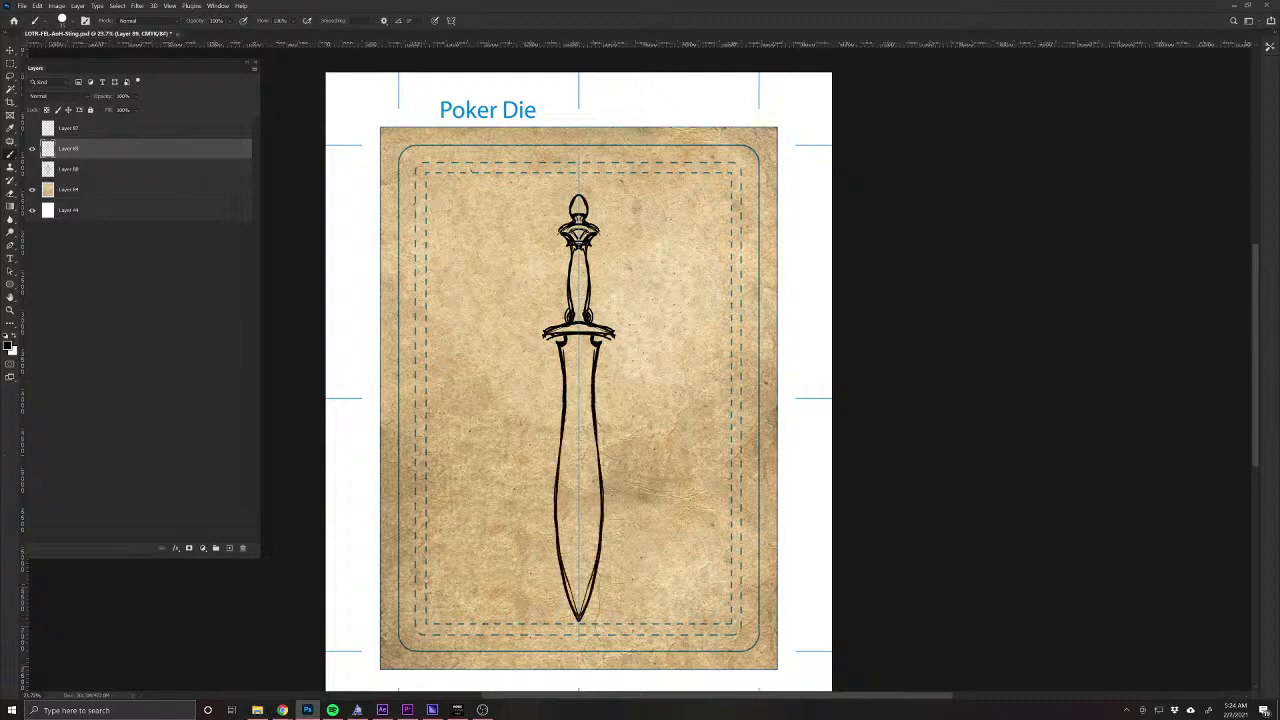
{"action": "left_click_drag", "start_coordinate": [597, 346], "coordinate": [584, 458]}
{"action": "key", "text": "ctrl+z"}
{"action": "key", "text": "ctrl+z"}
{"action": "mouse_move", "coordinate": [592, 344]}
{"action": "left_mouse_down"}
{"action": "mouse_move", "coordinate": [578, 616]}
{"action": "mouse_move", "coordinate": [588, 567]}
{"action": "left_mouse_up"}
{"action": "mouse_move", "coordinate": [578, 336]}
{"action": "left_mouse_down"}
{"action": "mouse_move", "coordinate": [580, 557]}
{"action": "mouse_move", "coordinate": [585, 334]}
{"action": "left_mouse_up"}
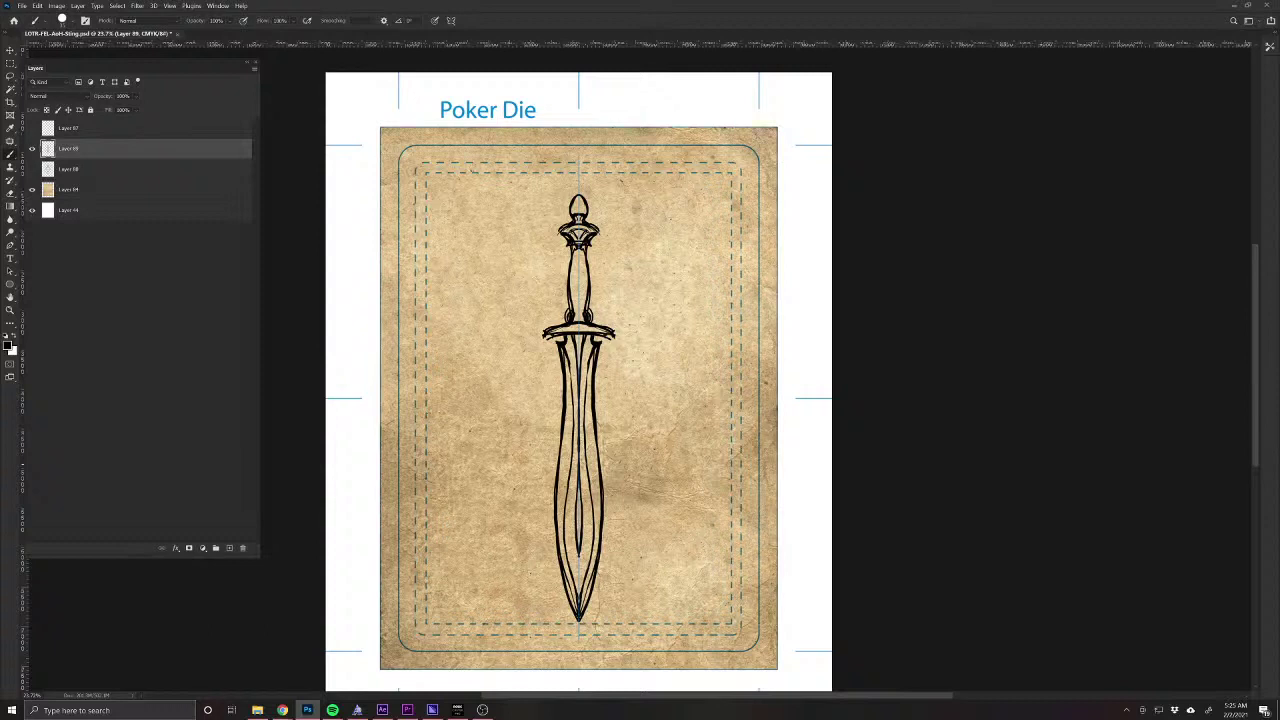
Lower the opacity of the sword sketch layer and add a new layer above it for the line art.
{"action": "left_click_drag", "start_coordinate": [100, 97], "coordinate": [70, 97]}
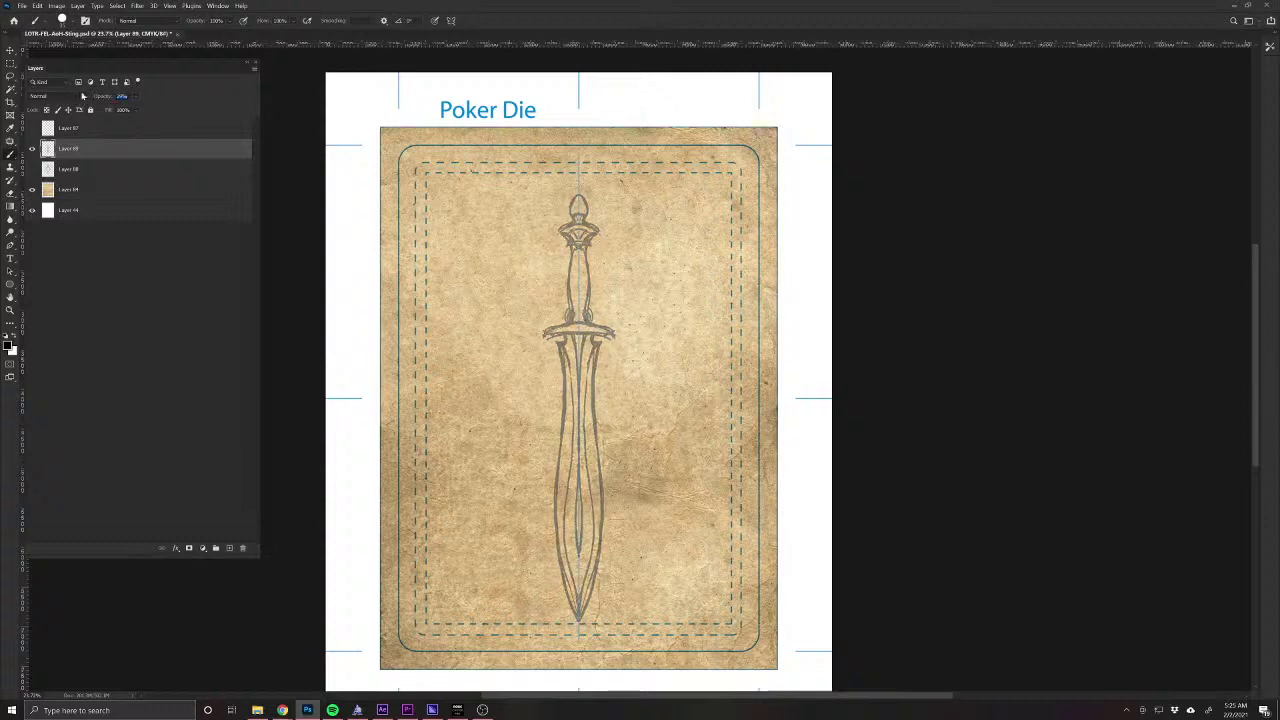
{"action": "left_click", "coordinate": [230, 549]}
{"action": "scroll", "coordinate": [572, 336], "scroll_direction": "up", "scroll_amount": 5}
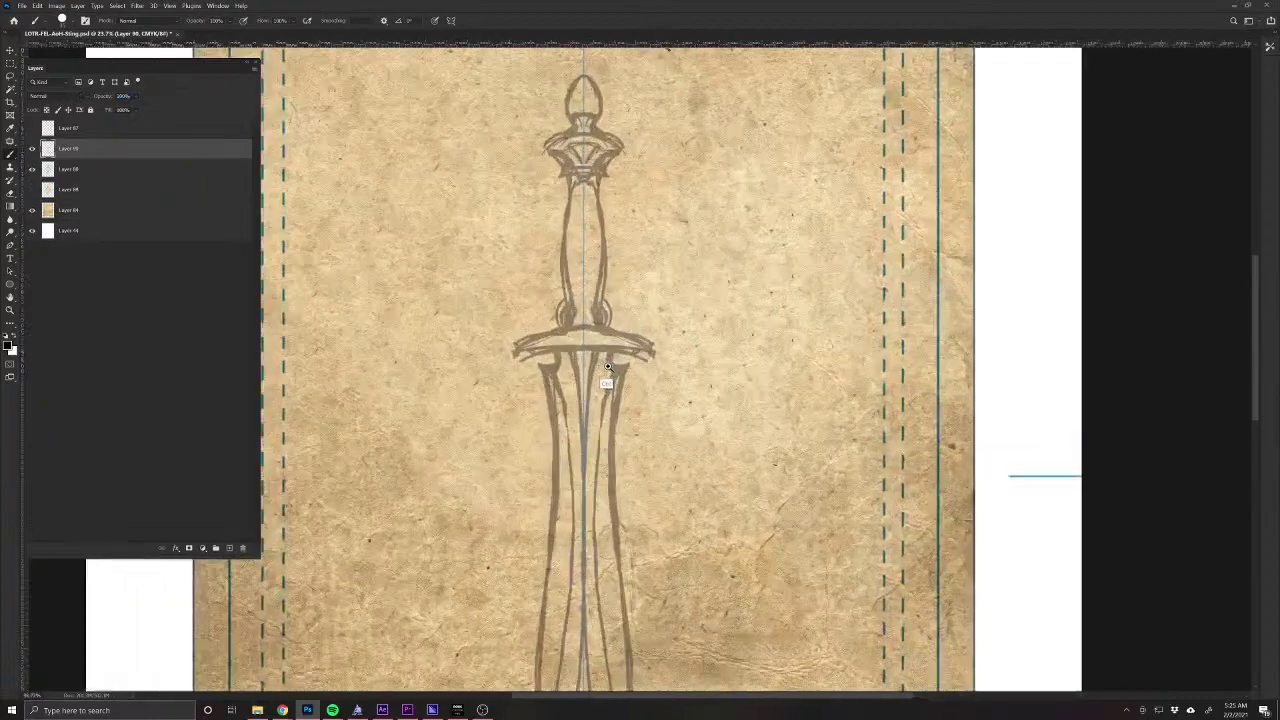
{"action": "scroll", "coordinate": [586, 487], "scroll_direction": "down", "scroll_amount": 3}
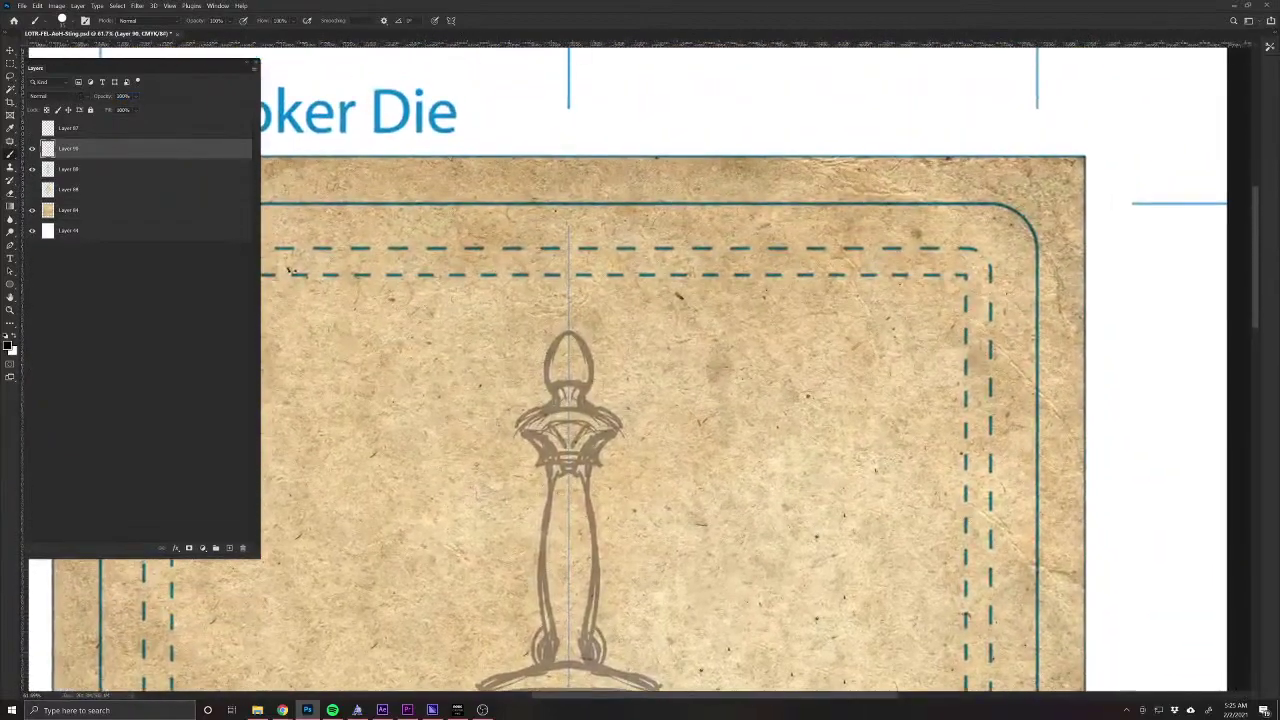
Ink the egg-shaped pommel with its zigzag band and narrow neck, plus the curved cap beneath it.
{"action": "mouse_move", "coordinate": [528, 420]}
{"action": "left_mouse_down"}
{"action": "mouse_move", "coordinate": [570, 409]}
{"action": "mouse_move", "coordinate": [519, 429]}
{"action": "mouse_move", "coordinate": [569, 406]}
{"action": "mouse_move", "coordinate": [556, 400]}
{"action": "left_mouse_up"}
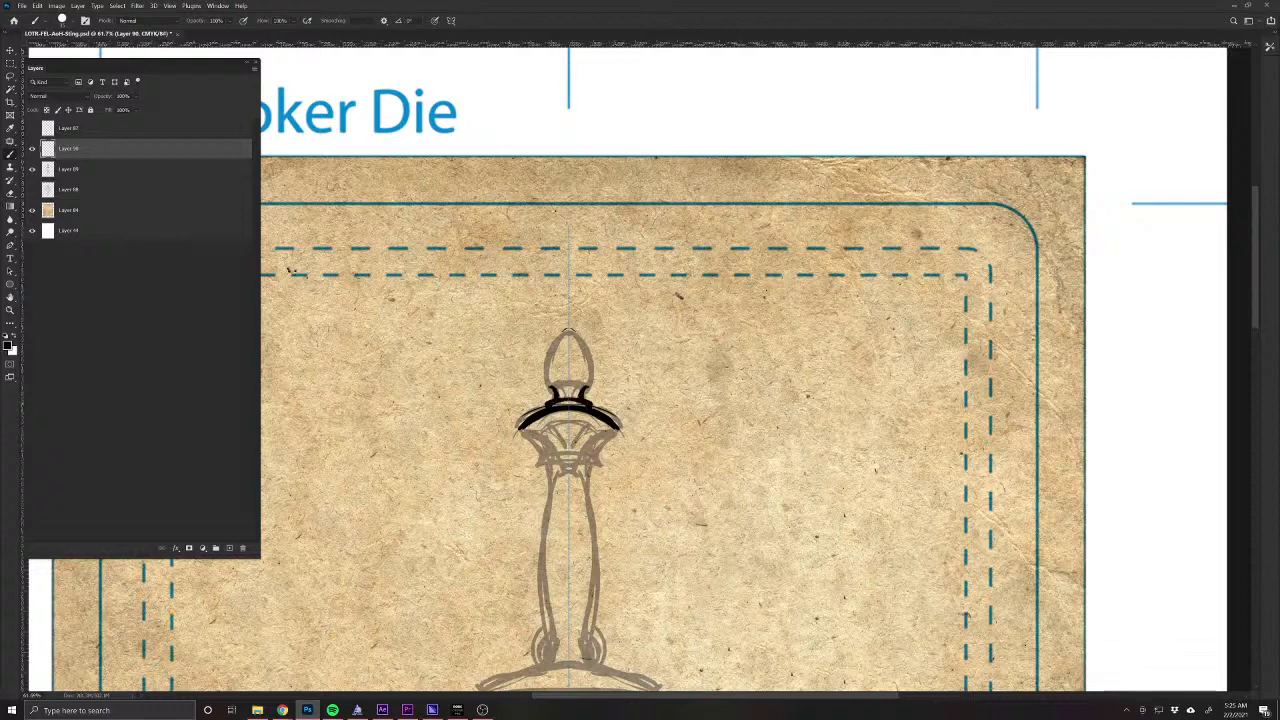
{"action": "mouse_move", "coordinate": [567, 329]}
{"action": "left_mouse_down"}
{"action": "mouse_move", "coordinate": [551, 386]}
{"action": "mouse_move", "coordinate": [569, 329]}
{"action": "left_mouse_up"}
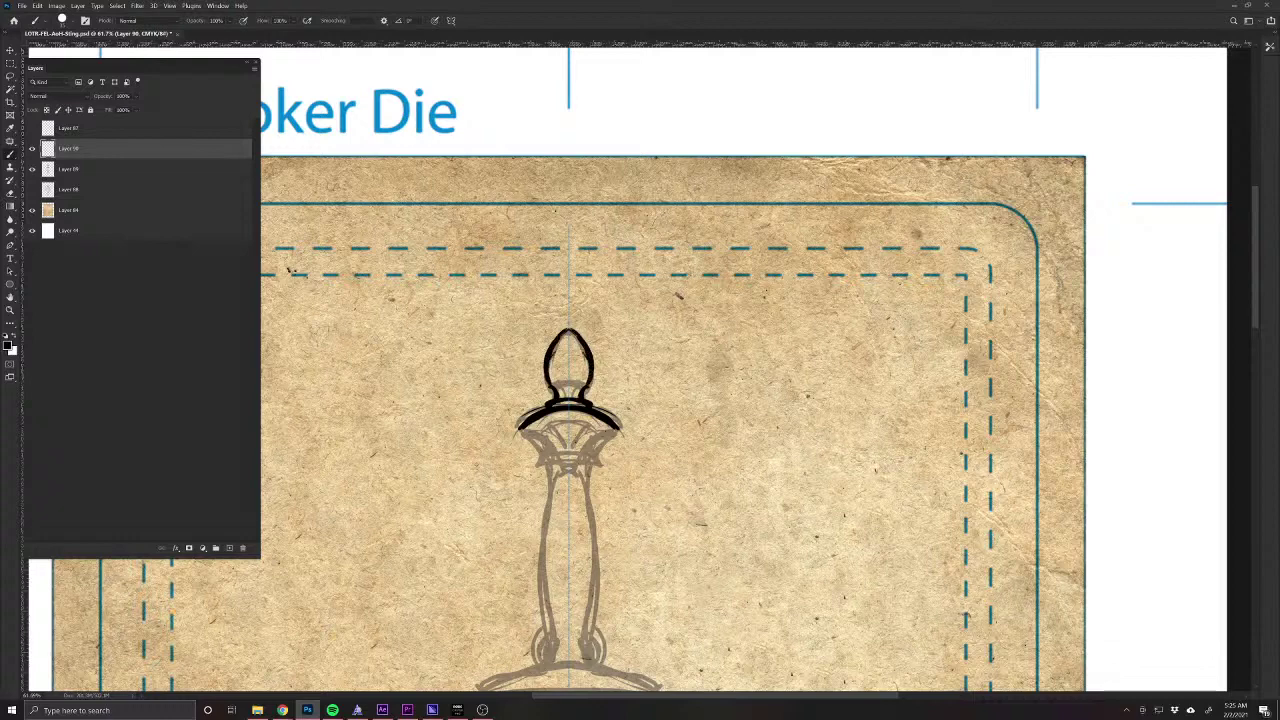
{"action": "mouse_move", "coordinate": [587, 359]}
{"action": "left_mouse_down"}
{"action": "mouse_move", "coordinate": [569, 365]}
{"action": "mouse_move", "coordinate": [566, 336]}
{"action": "mouse_move", "coordinate": [564, 348]}
{"action": "left_mouse_up"}
{"action": "left_click_drag", "start_coordinate": [575, 388], "coordinate": [574, 396]}
{"action": "left_click_drag", "start_coordinate": [571, 389], "coordinate": [571, 395]}
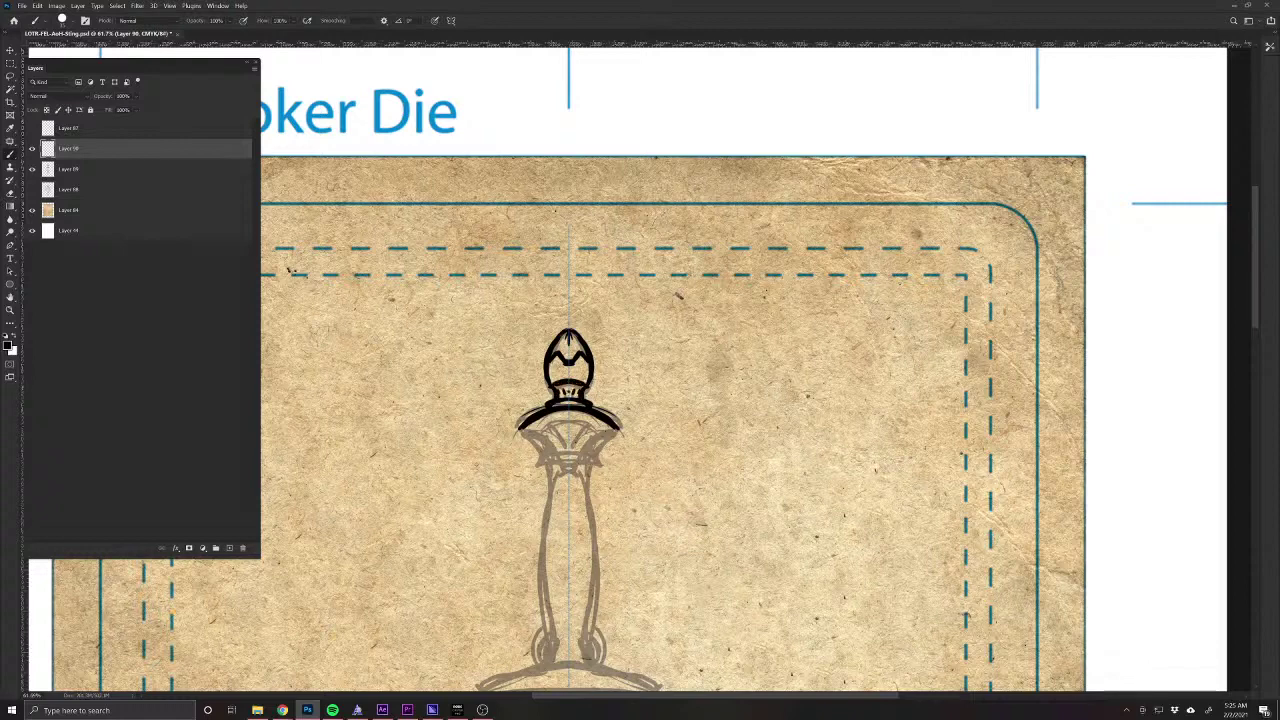
Ink the flared collar below the pommel cap and the narrow ring joining it to the grip.
{"action": "mouse_move", "coordinate": [616, 431]}
{"action": "left_mouse_down"}
{"action": "mouse_move", "coordinate": [580, 452]}
{"action": "mouse_move", "coordinate": [606, 442]}
{"action": "mouse_move", "coordinate": [594, 474]}
{"action": "mouse_move", "coordinate": [569, 468]}
{"action": "mouse_move", "coordinate": [578, 458]}
{"action": "left_mouse_up"}
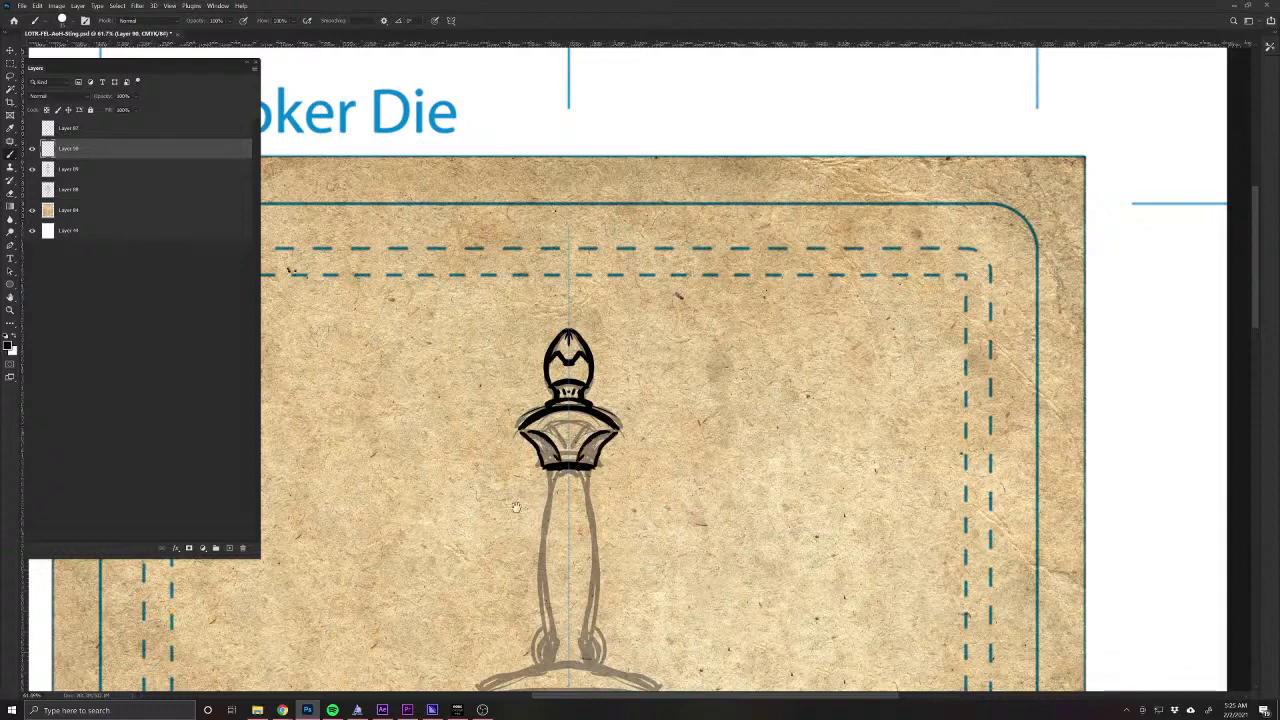
{"action": "left_click_drag", "start_coordinate": [520, 525], "coordinate": [538, 434]}
{"action": "mouse_move", "coordinate": [606, 377]}
{"action": "left_mouse_down"}
{"action": "mouse_move", "coordinate": [612, 390]}
{"action": "mouse_move", "coordinate": [592, 386]}
{"action": "left_mouse_up"}
{"action": "left_click_drag", "start_coordinate": [582, 384], "coordinate": [566, 388]}
{"action": "mouse_move", "coordinate": [594, 384]}
{"action": "left_mouse_down"}
{"action": "mouse_move", "coordinate": [618, 389]}
{"action": "mouse_move", "coordinate": [606, 398]}
{"action": "mouse_move", "coordinate": [613, 475]}
{"action": "left_mouse_up"}
{"action": "key", "text": "ctrl+z"}
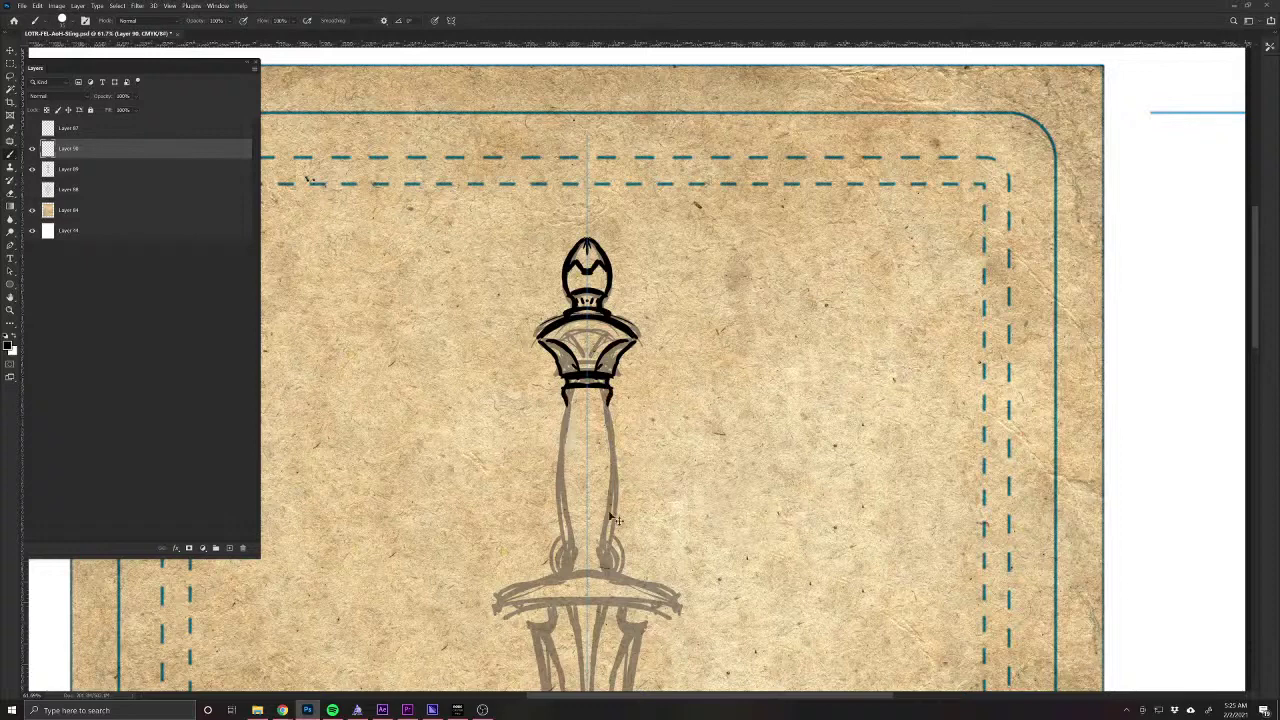
Turn off the paint symmetry and ink the grip as a twisted wrap of parallel diagonal curves.
{"action": "left_click_drag", "start_coordinate": [562, 542], "coordinate": [545, 471]}
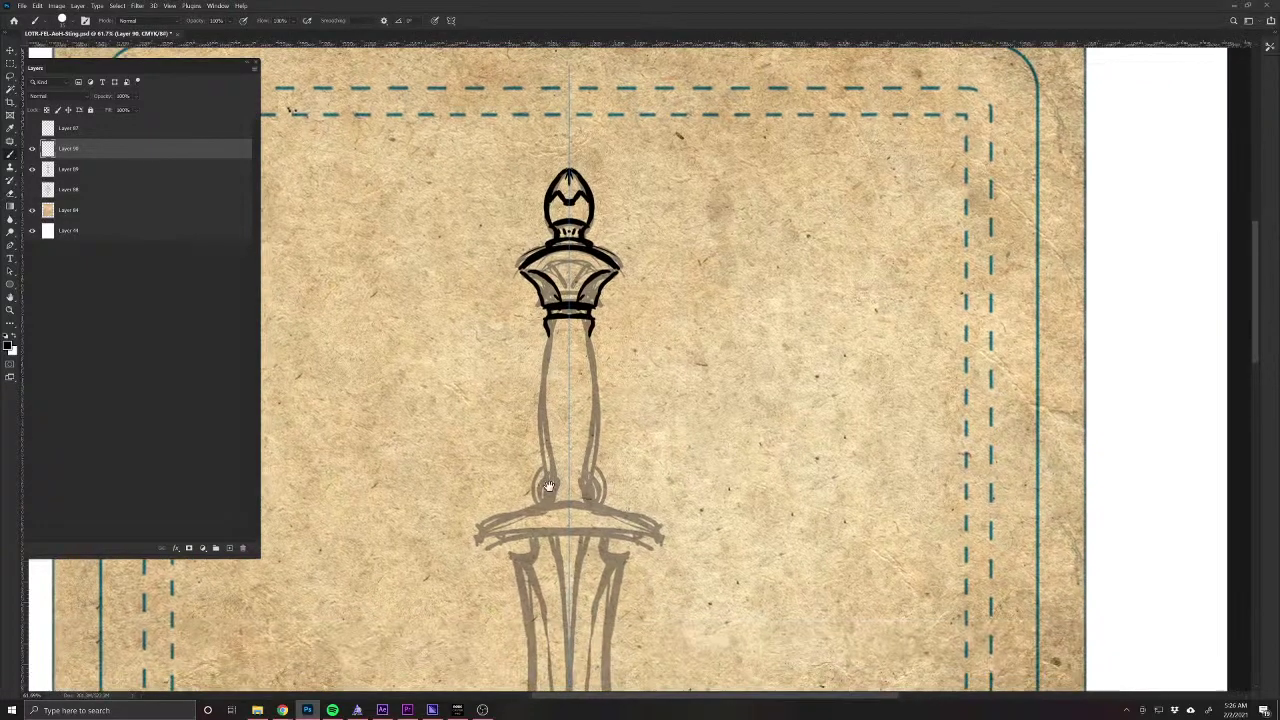
{"action": "left_click", "coordinate": [451, 20]}
{"action": "left_click", "coordinate": [456, 34]}
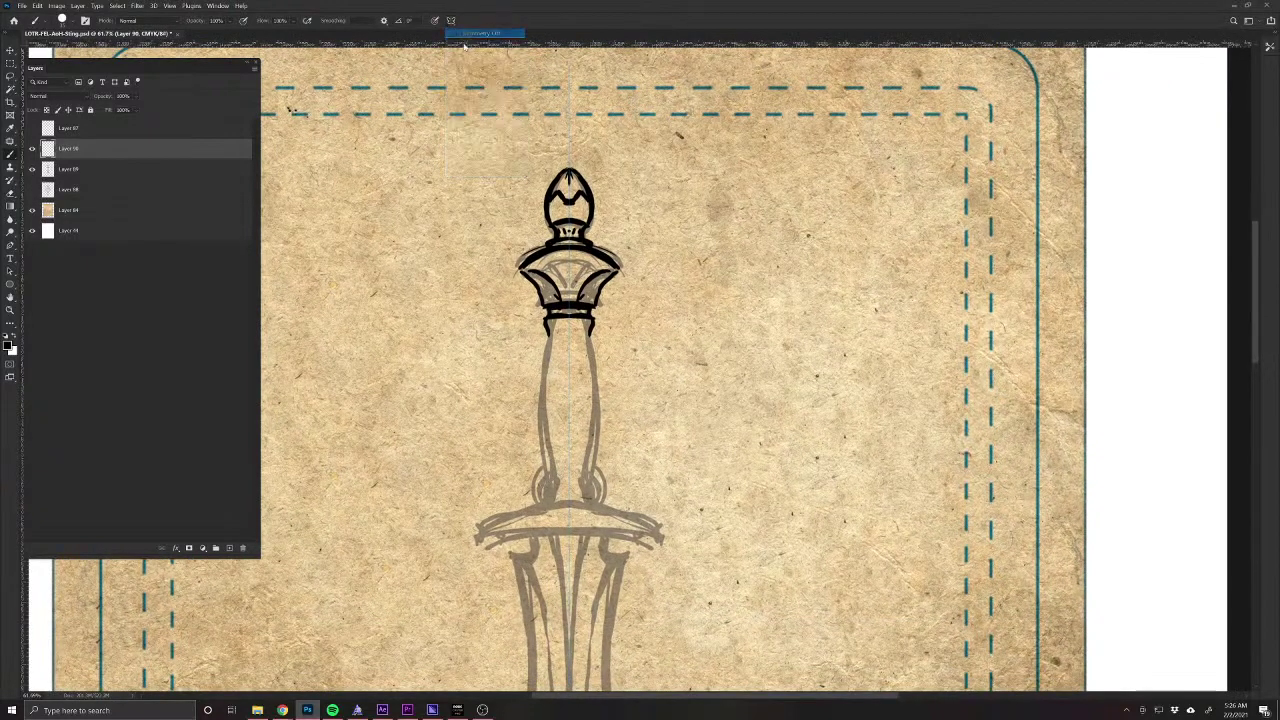
{"action": "left_click_drag", "start_coordinate": [560, 349], "coordinate": [598, 432]}
{"action": "mouse_move", "coordinate": [549, 352]}
{"action": "left_mouse_down"}
{"action": "mouse_move", "coordinate": [595, 461]}
{"action": "mouse_move", "coordinate": [552, 381]}
{"action": "mouse_move", "coordinate": [572, 443]}
{"action": "mouse_move", "coordinate": [594, 490]}
{"action": "left_mouse_up"}
{"action": "left_click_drag", "start_coordinate": [538, 398], "coordinate": [582, 502]}
{"action": "left_click_drag", "start_coordinate": [536, 442], "coordinate": [564, 502]}
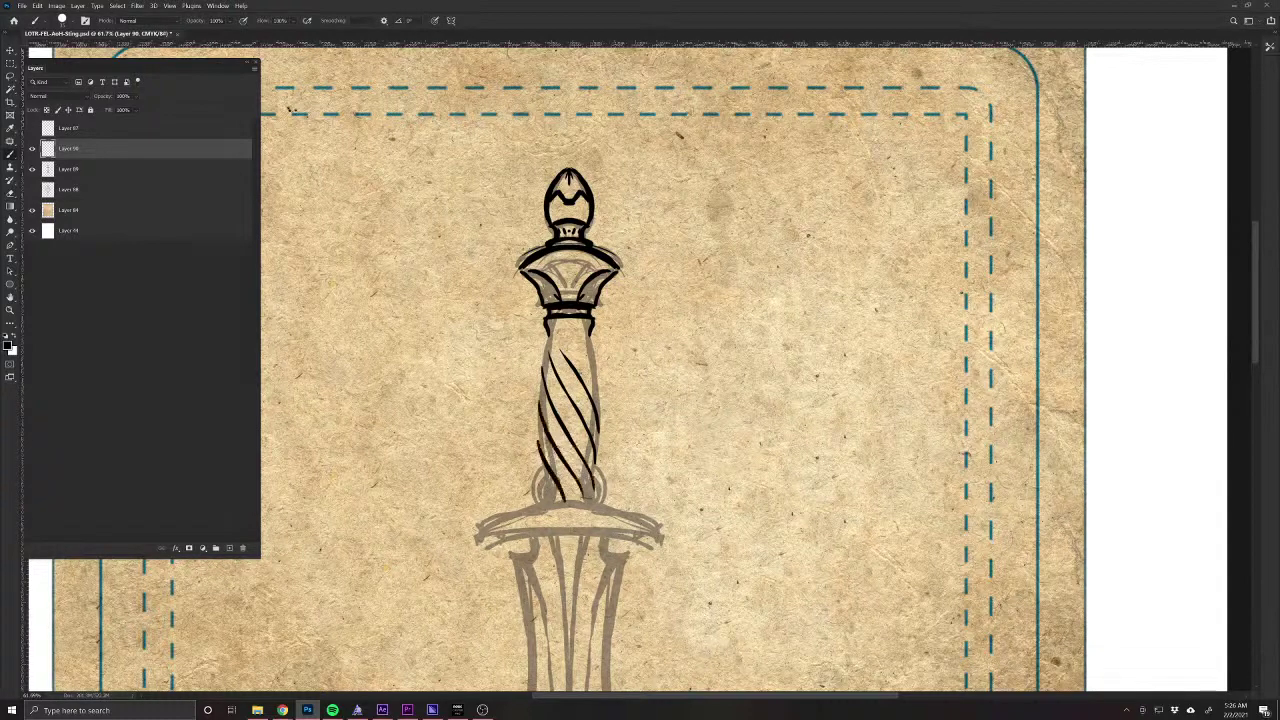
{"action": "mouse_move", "coordinate": [550, 330]}
{"action": "left_mouse_down"}
{"action": "mouse_move", "coordinate": [579, 363]}
{"action": "mouse_move", "coordinate": [576, 343]}
{"action": "mouse_move", "coordinate": [601, 396]}
{"action": "mouse_move", "coordinate": [594, 350]}
{"action": "mouse_move", "coordinate": [597, 480]}
{"action": "left_mouse_up"}
{"action": "mouse_move", "coordinate": [562, 334]}
{"action": "left_mouse_down"}
{"action": "mouse_move", "coordinate": [542, 370]}
{"action": "mouse_move", "coordinate": [536, 458]}
{"action": "mouse_move", "coordinate": [548, 496]}
{"action": "mouse_move", "coordinate": [586, 503]}
{"action": "left_mouse_up"}
Erase and redraw the ring at the top of the grip, and close the grip's lower end.
{"action": "mouse_move", "coordinate": [561, 320]}
{"action": "left_mouse_down"}
{"action": "mouse_move", "coordinate": [567, 335]}
{"action": "mouse_move", "coordinate": [576, 310]}
{"action": "mouse_move", "coordinate": [598, 312]}
{"action": "mouse_move", "coordinate": [590, 320]}
{"action": "left_mouse_up"}
{"action": "key", "text": "e"}
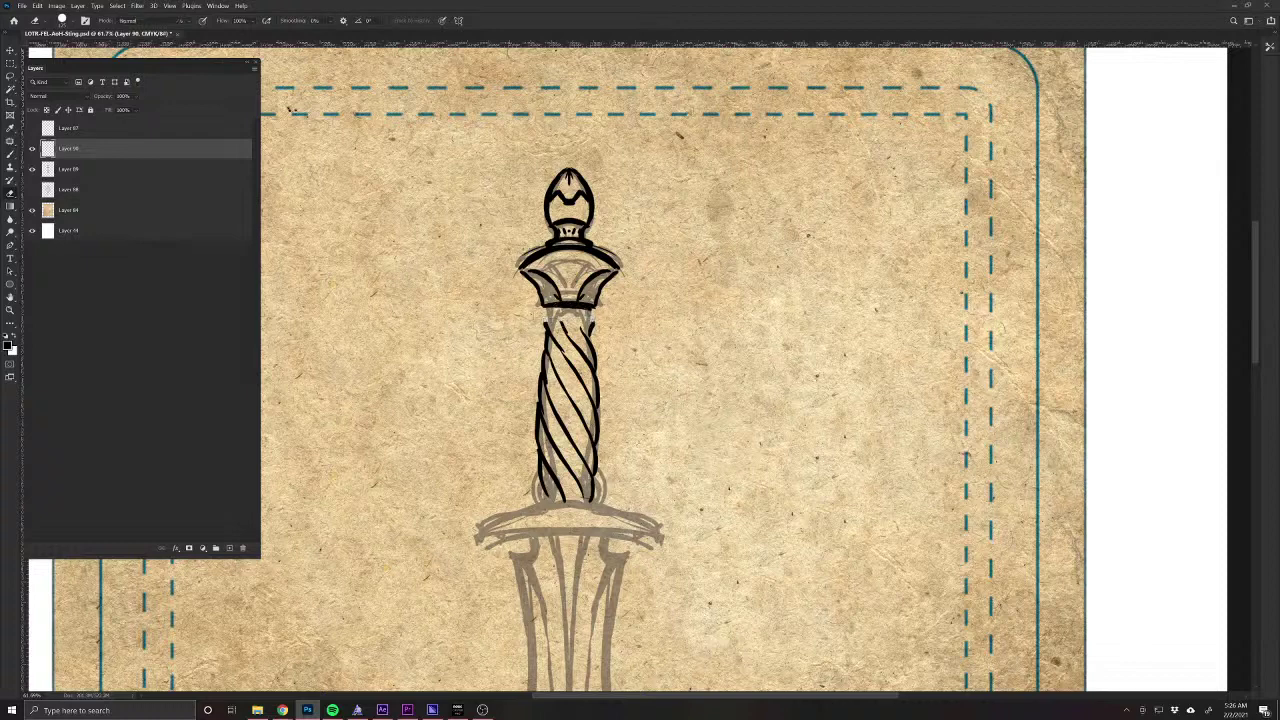
{"action": "key", "text": "b"}
{"action": "mouse_move", "coordinate": [544, 324]}
{"action": "left_mouse_down"}
{"action": "mouse_move", "coordinate": [598, 322]}
{"action": "mouse_move", "coordinate": [542, 318]}
{"action": "mouse_move", "coordinate": [566, 306]}
{"action": "left_mouse_up"}
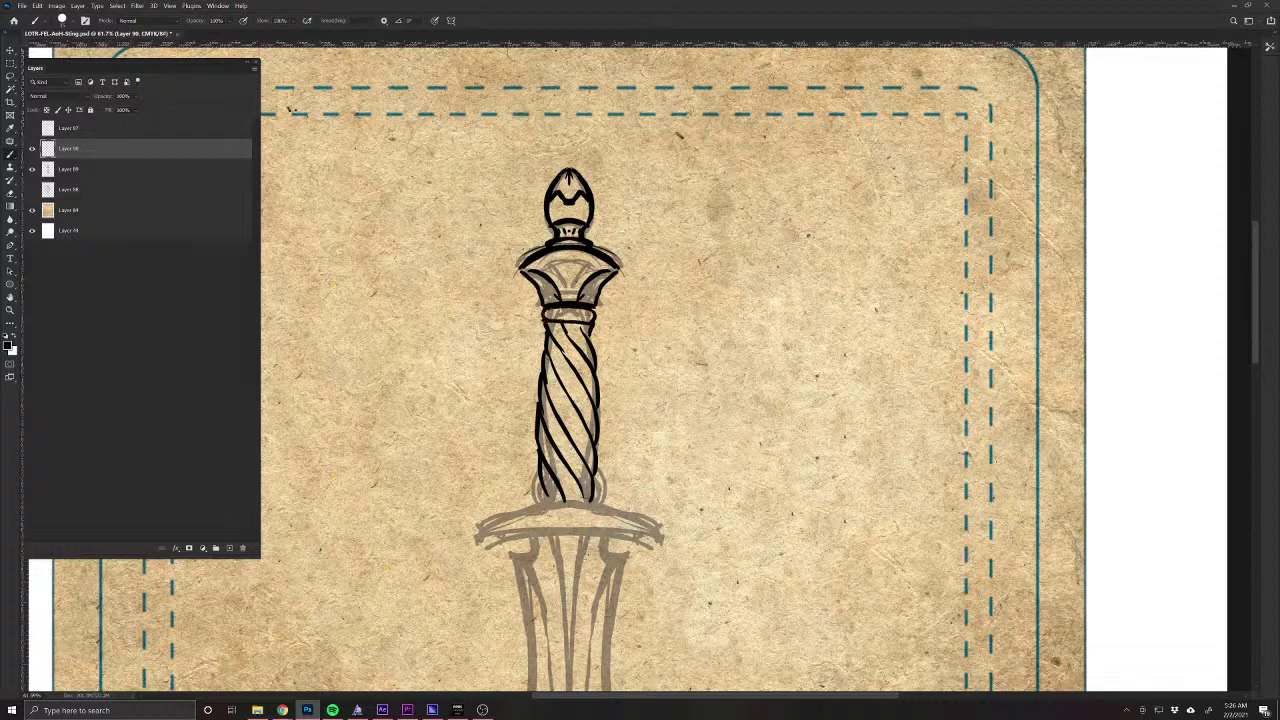
{"action": "mouse_move", "coordinate": [539, 484]}
{"action": "left_mouse_down"}
{"action": "mouse_move", "coordinate": [547, 503]}
{"action": "mouse_move", "coordinate": [566, 500]}
{"action": "left_mouse_up"}
Restore the vertical symmetry axis and ink the curved crossguard with rounded ends and a small central point underneath.
{"action": "left_click", "coordinate": [450, 20]}
{"action": "left_click", "coordinate": [486, 46]}
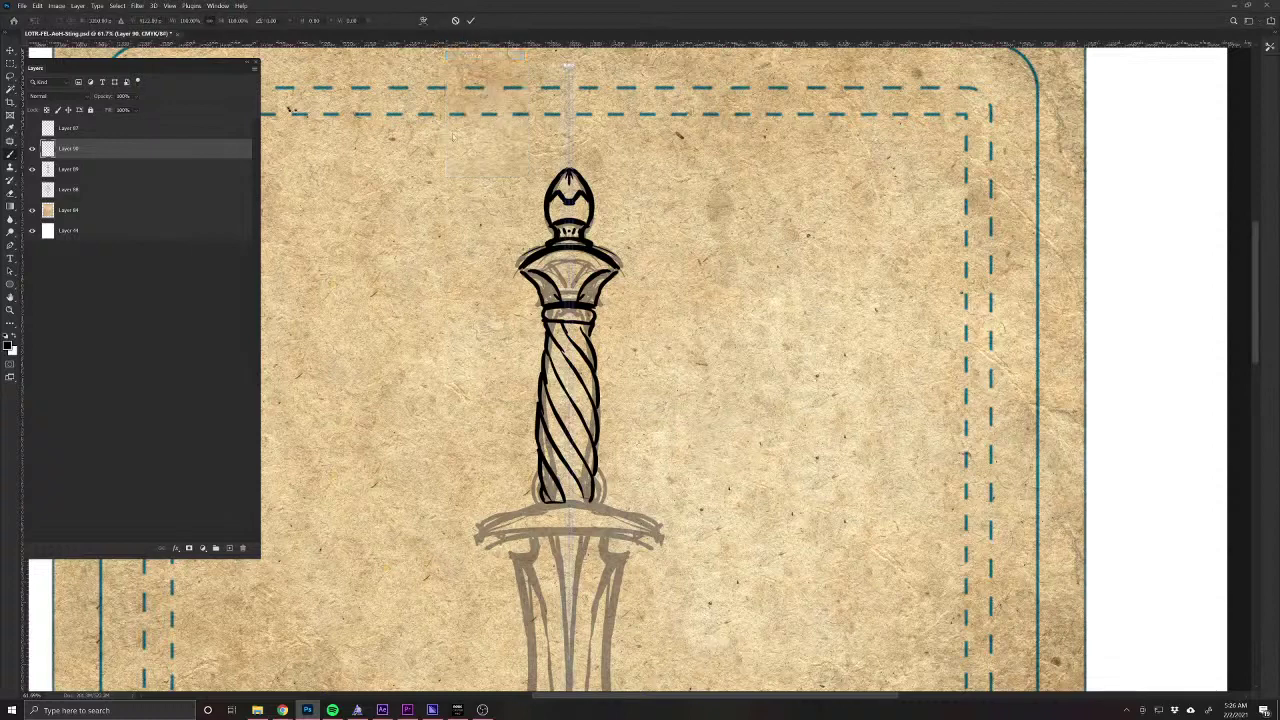
{"action": "key", "text": "Return"}
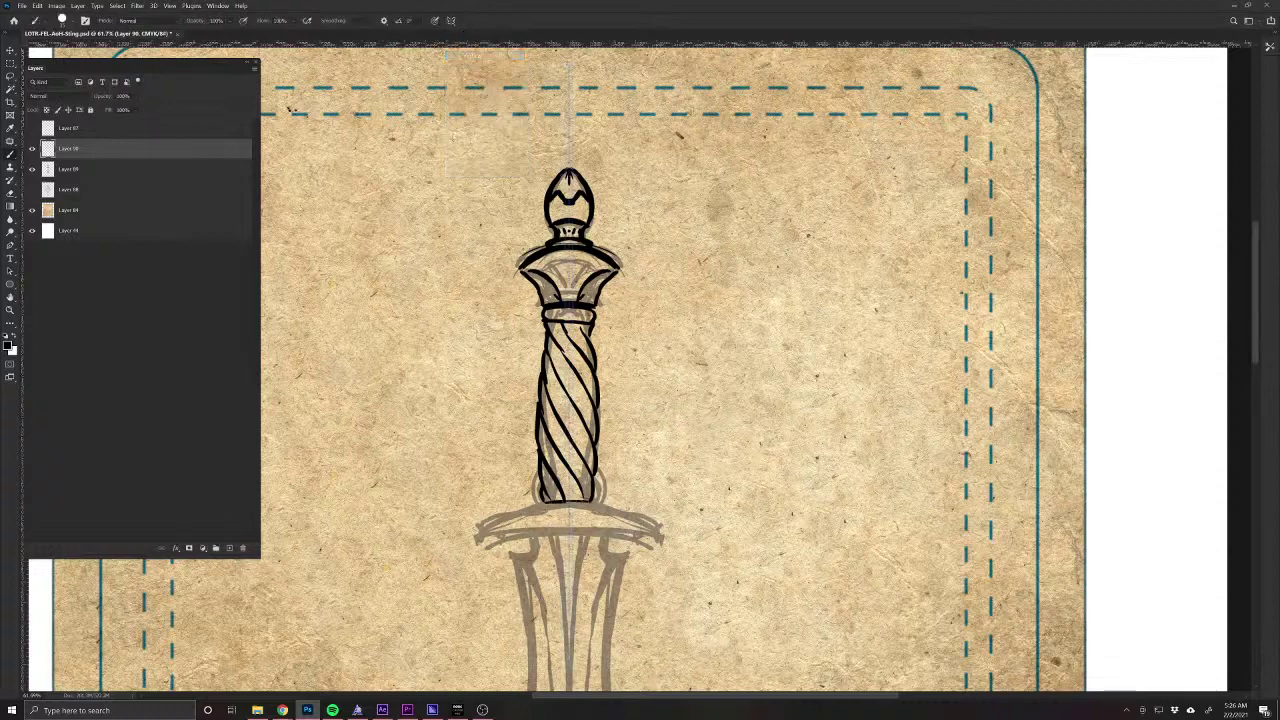
{"action": "mouse_move", "coordinate": [547, 503]}
{"action": "left_mouse_down"}
{"action": "mouse_move", "coordinate": [569, 501]}
{"action": "mouse_move", "coordinate": [518, 513]}
{"action": "mouse_move", "coordinate": [600, 506]}
{"action": "left_mouse_up"}
{"action": "mouse_move", "coordinate": [482, 522]}
{"action": "left_mouse_down"}
{"action": "mouse_move", "coordinate": [502, 516]}
{"action": "mouse_move", "coordinate": [486, 533]}
{"action": "mouse_move", "coordinate": [568, 530]}
{"action": "mouse_move", "coordinate": [544, 531]}
{"action": "left_mouse_up"}
{"action": "key", "text": "e"}
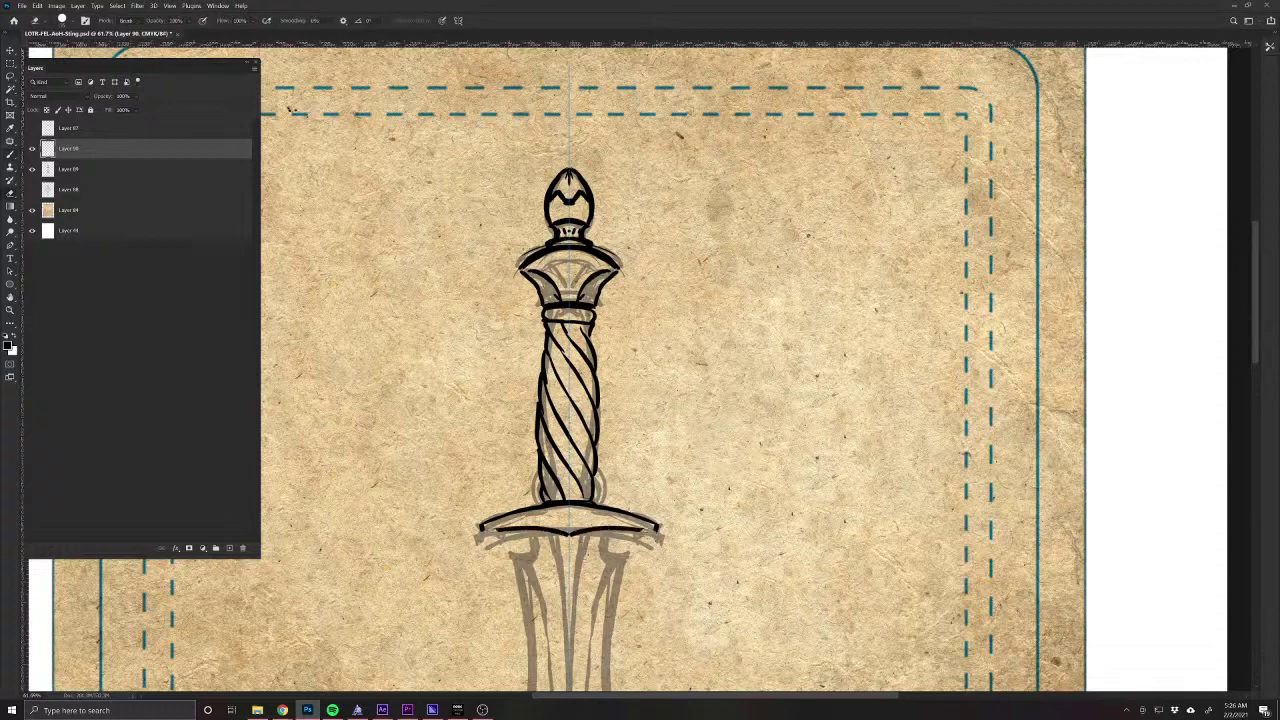
{"action": "key", "text": "ctrl+z"}
{"action": "key", "text": "ctrl+z"}
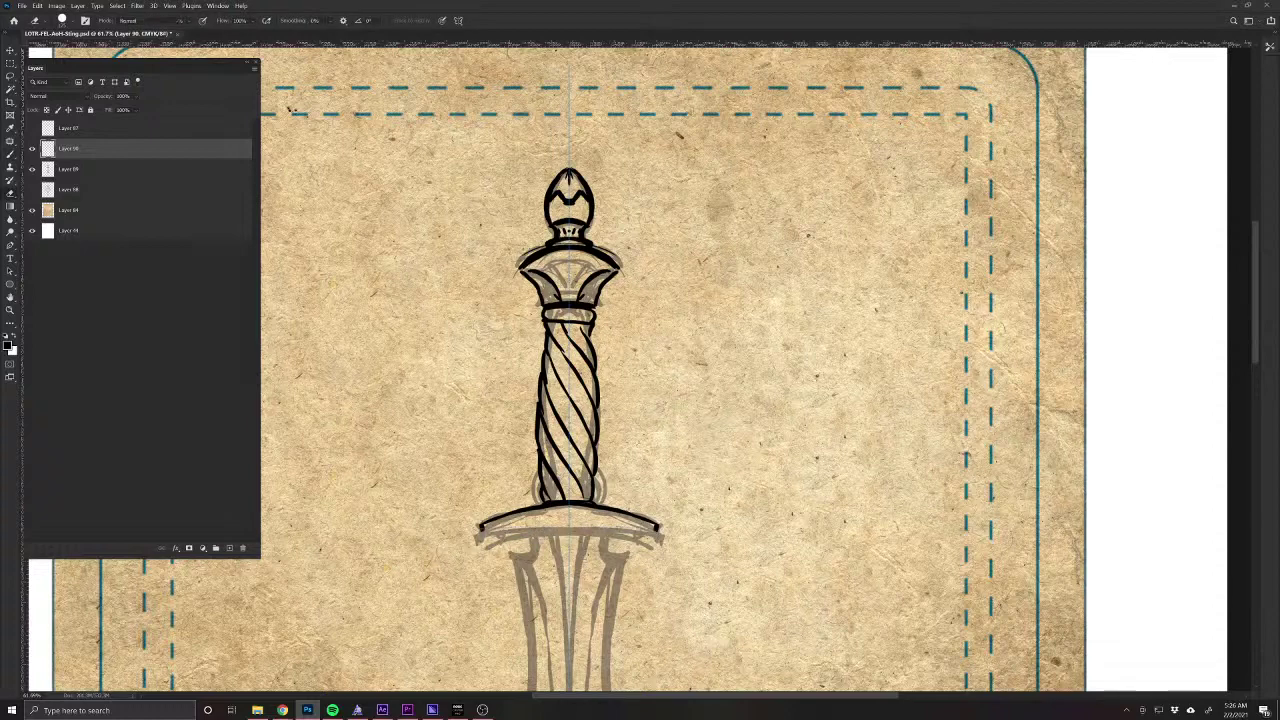
{"action": "key", "text": "b"}
{"action": "mouse_move", "coordinate": [488, 538]}
{"action": "left_mouse_down"}
{"action": "mouse_move", "coordinate": [539, 524]}
{"action": "mouse_move", "coordinate": [569, 535]}
{"action": "mouse_move", "coordinate": [502, 537]}
{"action": "left_mouse_up"}
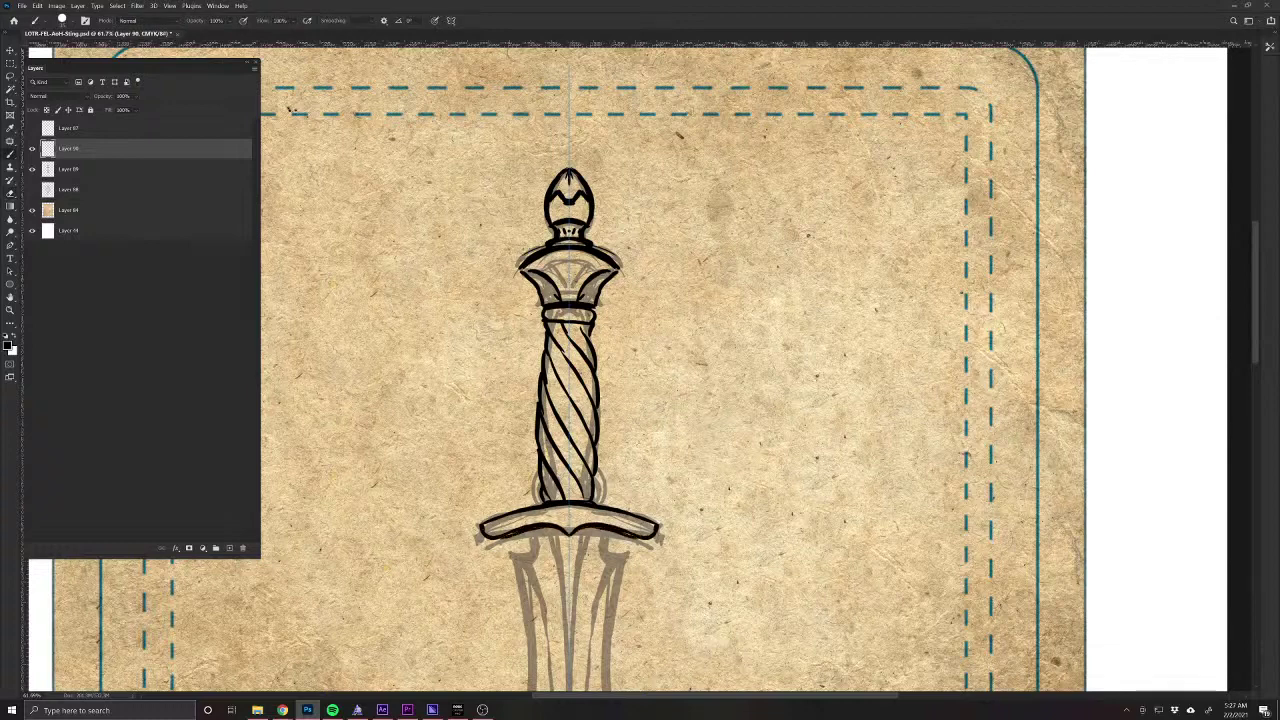
Ink the curved notches under the crossguard and the leaf-shaped blade's outer edges down to the tip.
{"action": "scroll", "coordinate": [472, 608], "scroll_direction": "down", "scroll_amount": 3}
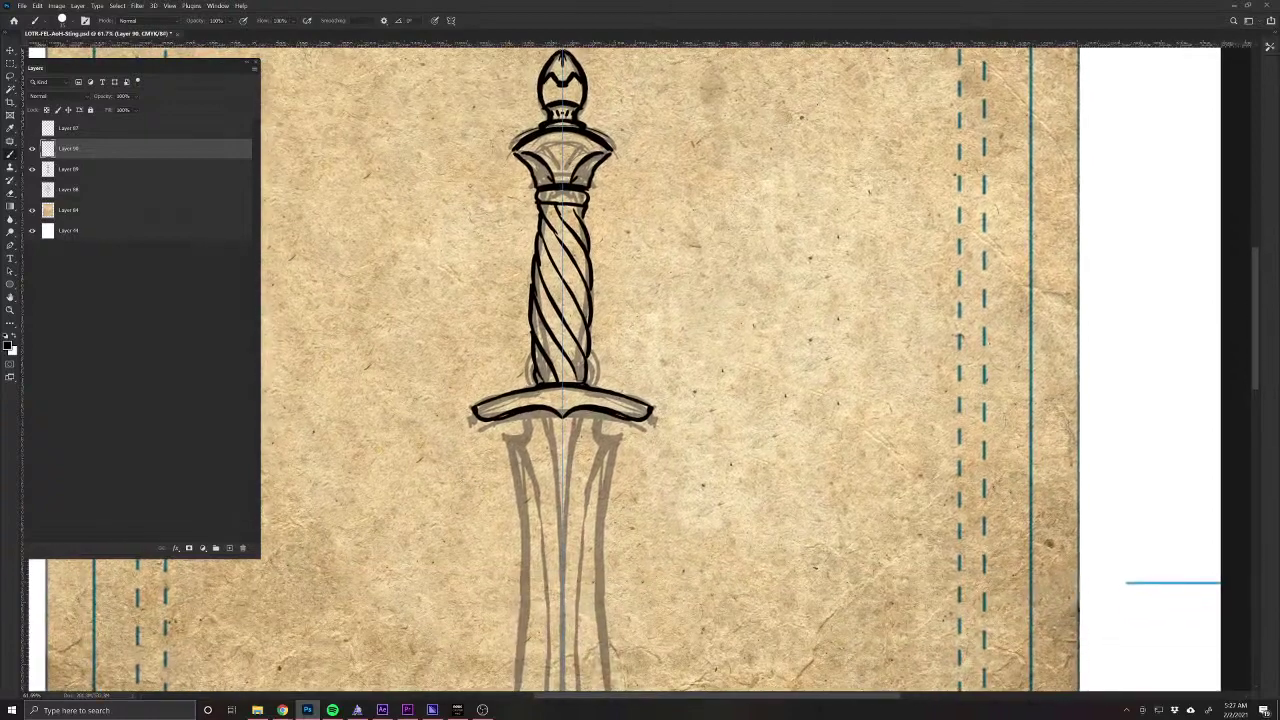
{"action": "left_click_drag", "start_coordinate": [596, 413], "coordinate": [612, 438]}
{"action": "scroll", "coordinate": [570, 370], "scroll_direction": "down", "scroll_amount": 5}
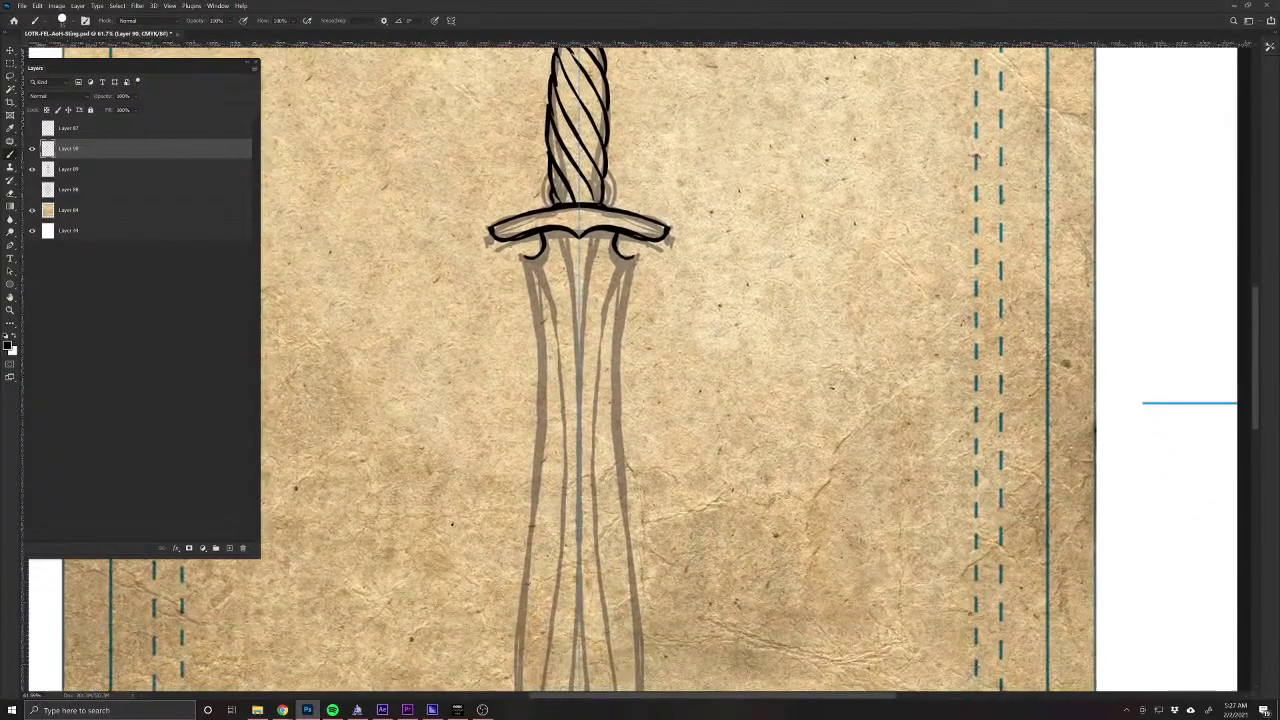
{"action": "left_click_drag", "start_coordinate": [628, 256], "coordinate": [618, 505]}
{"action": "scroll", "coordinate": [612, 505], "scroll_direction": "down", "scroll_amount": 9}
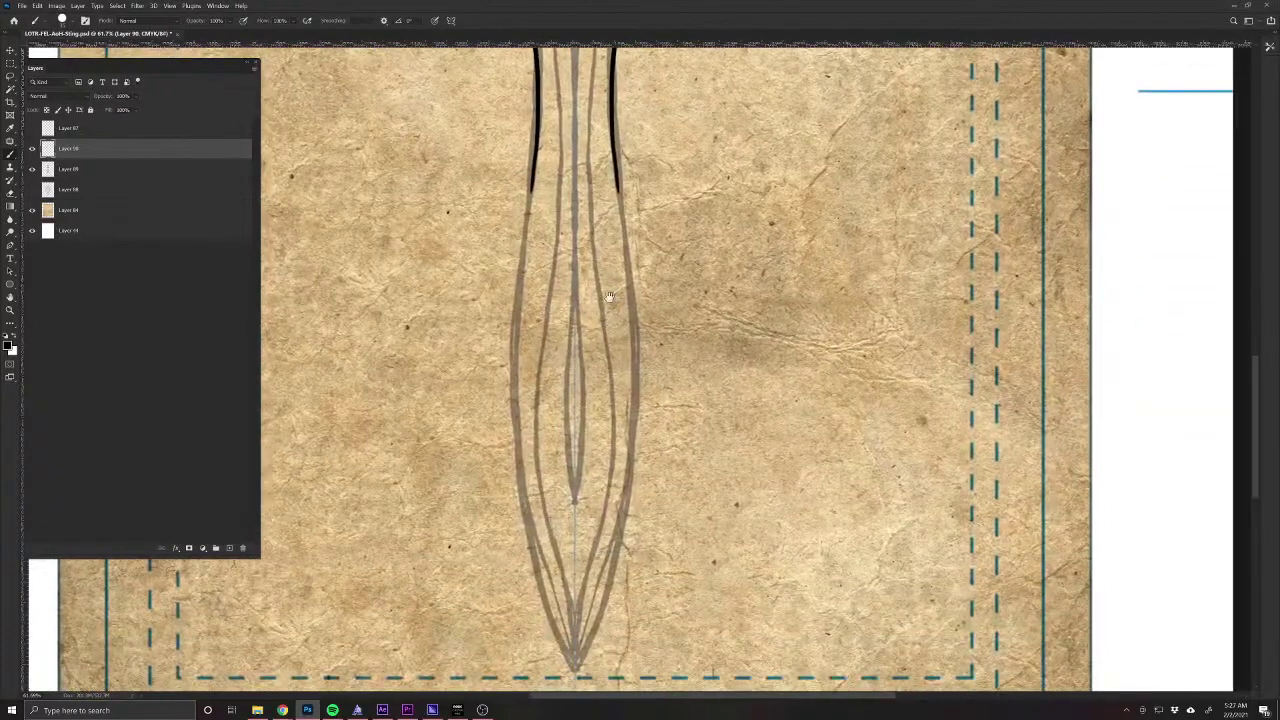
{"action": "mouse_move", "coordinate": [618, 190]}
{"action": "left_mouse_down"}
{"action": "mouse_move", "coordinate": [636, 340]}
{"action": "mouse_move", "coordinate": [631, 478]}
{"action": "mouse_move", "coordinate": [581, 662]}
{"action": "left_mouse_up"}
{"action": "scroll", "coordinate": [531, 531], "scroll_direction": "up", "scroll_amount": 15}
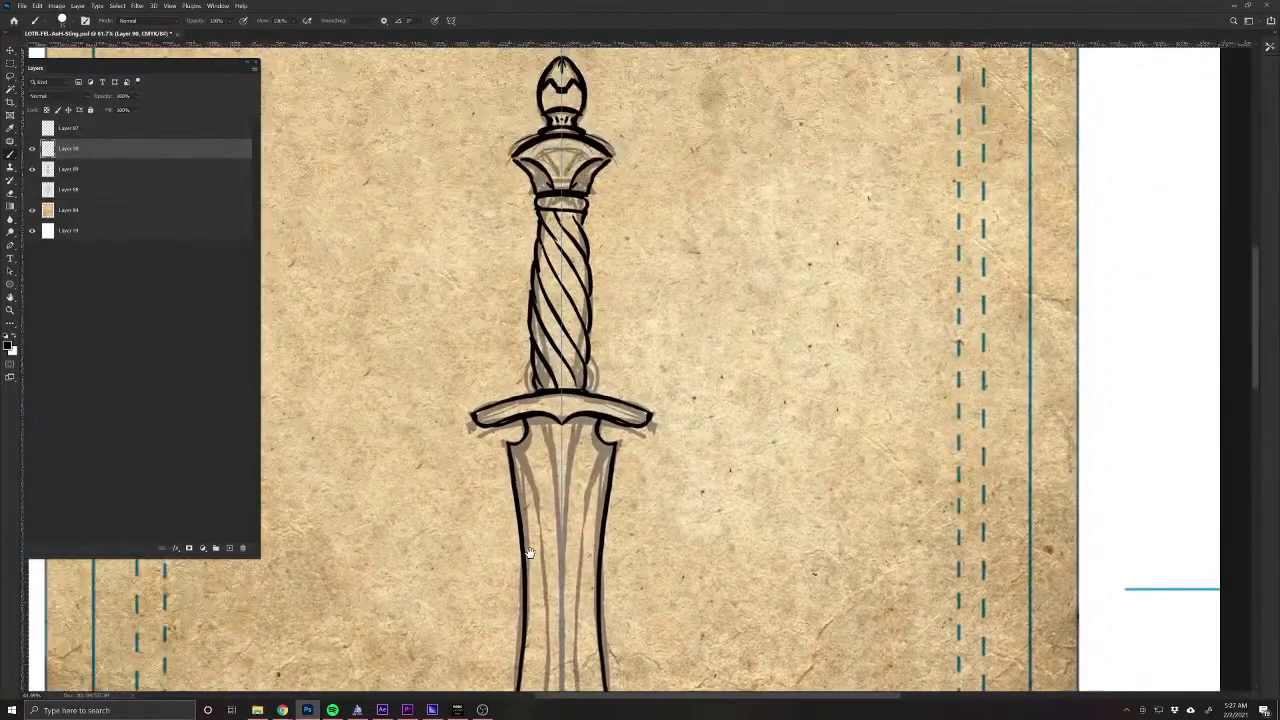
Ink the blade's inner edge lines and narrow central groove, and check the line art with the sketch layer hidden.
{"action": "left_click_drag", "start_coordinate": [507, 487], "coordinate": [468, 472]}
{"action": "left_click_drag", "start_coordinate": [466, 572], "coordinate": [535, 333]}
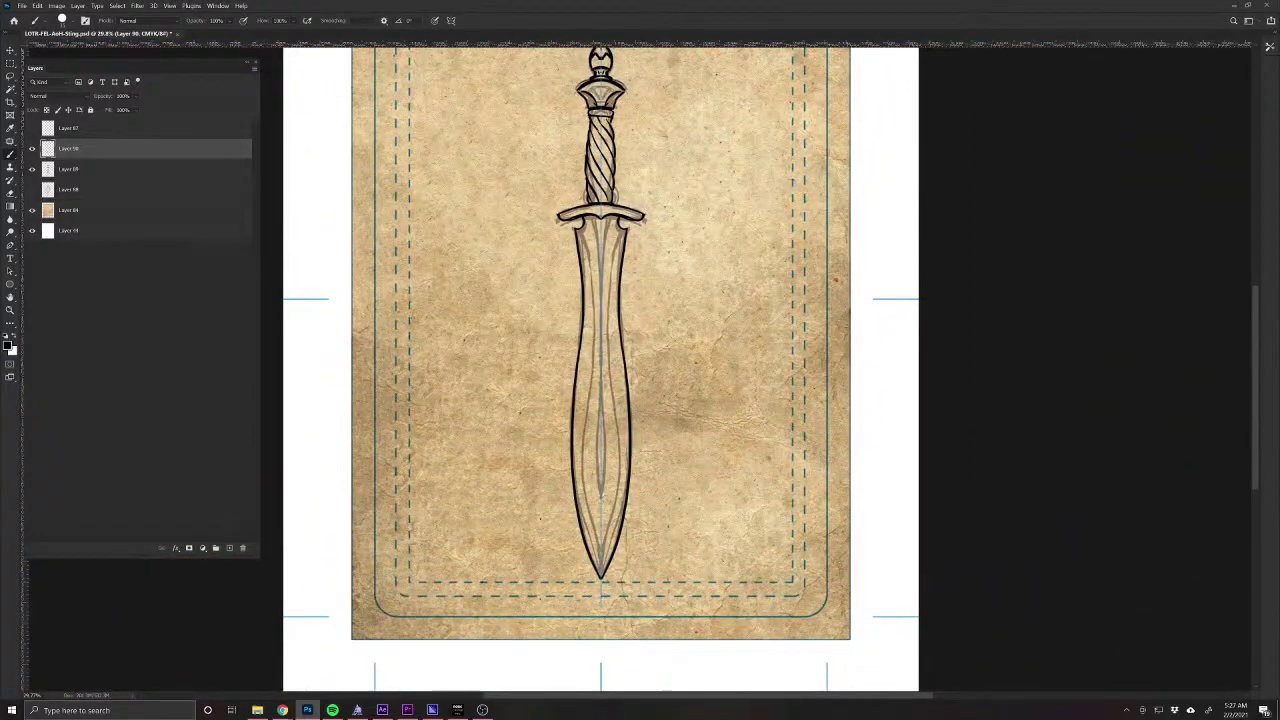
{"action": "mouse_move", "coordinate": [576, 229]}
{"action": "left_mouse_down"}
{"action": "mouse_move", "coordinate": [591, 280]}
{"action": "mouse_move", "coordinate": [584, 504]}
{"action": "mouse_move", "coordinate": [598, 555]}
{"action": "left_mouse_up"}
{"action": "left_click_drag", "start_coordinate": [565, 351], "coordinate": [566, 395]}
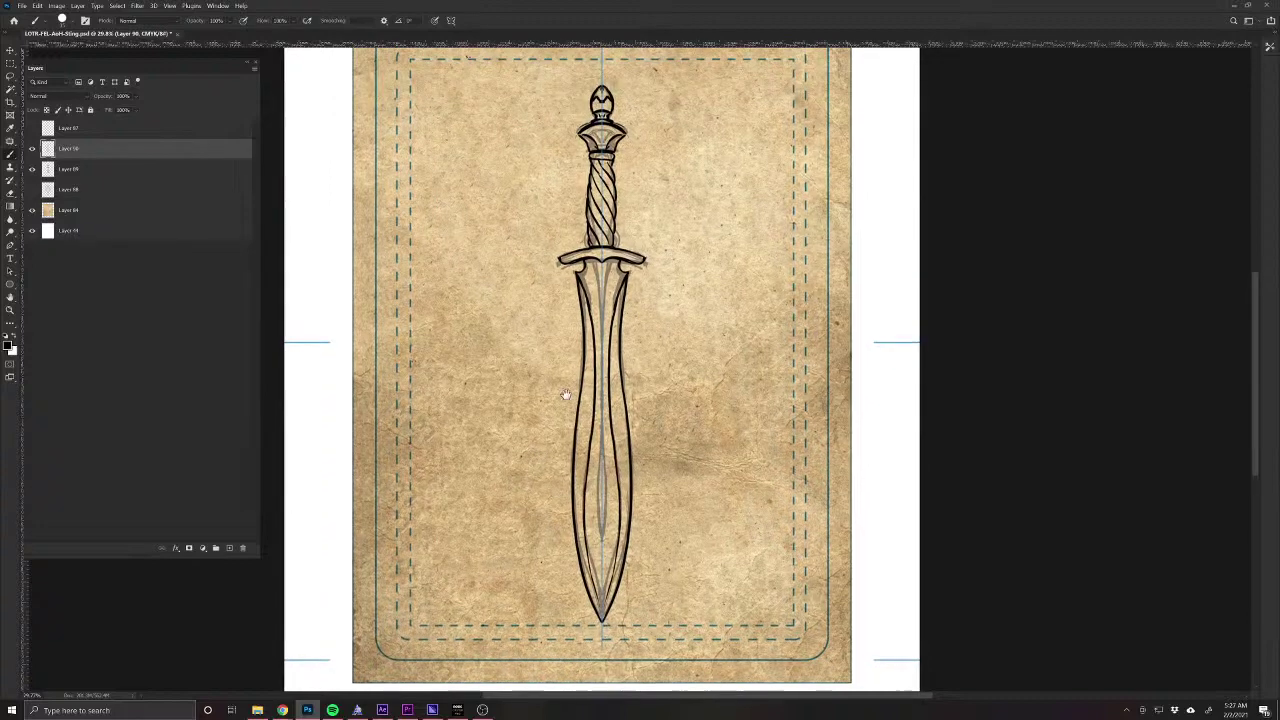
{"action": "left_click_drag", "start_coordinate": [611, 257], "coordinate": [604, 550]}
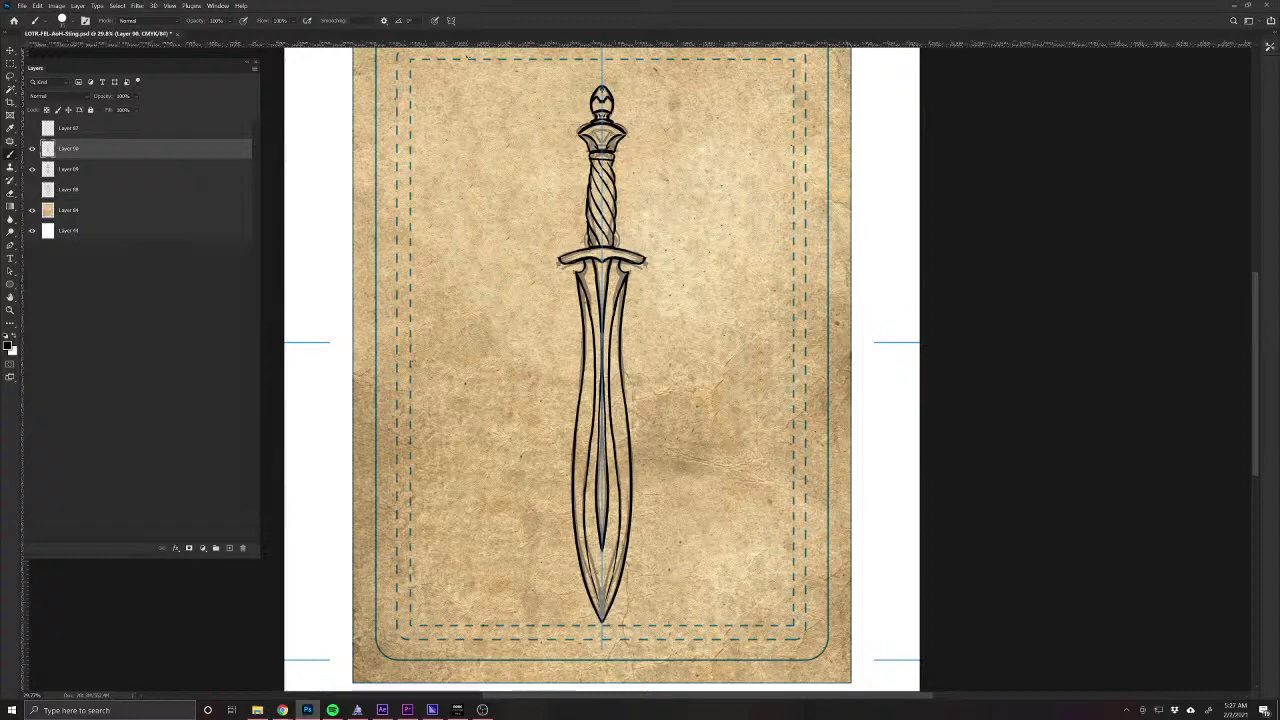
{"action": "left_click", "coordinate": [32, 169]}
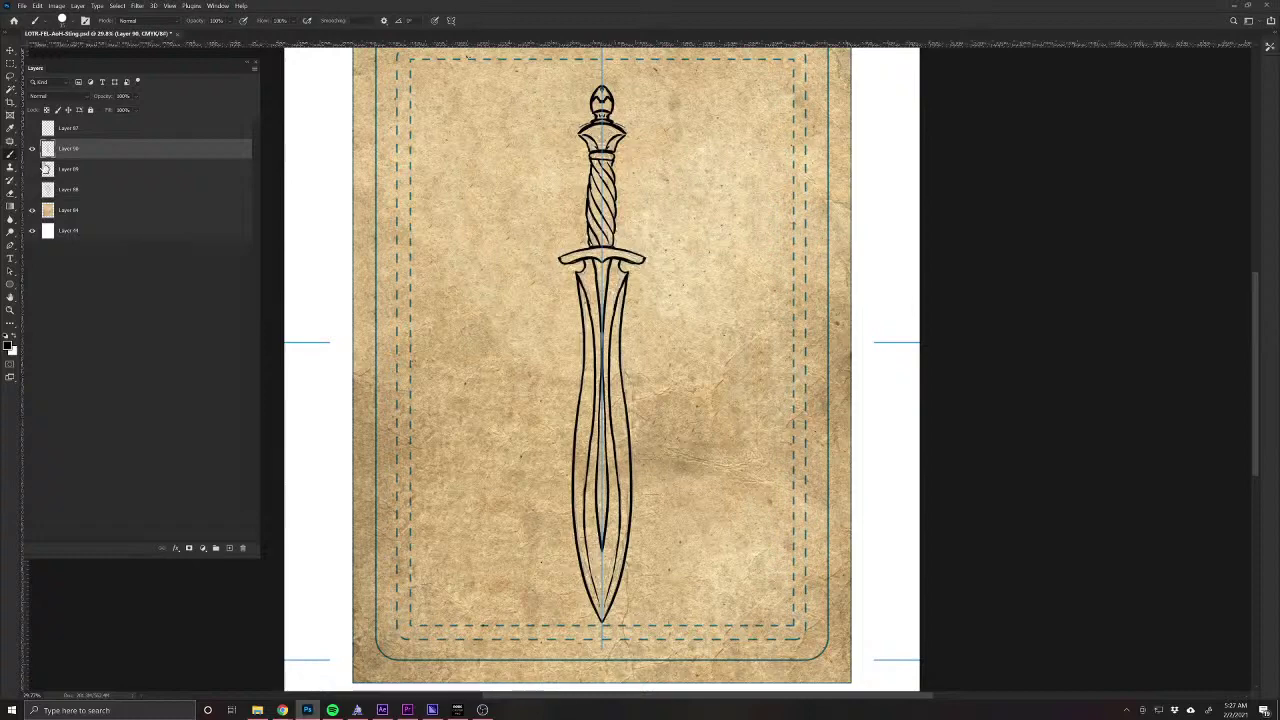
{"action": "left_click", "coordinate": [32, 169]}
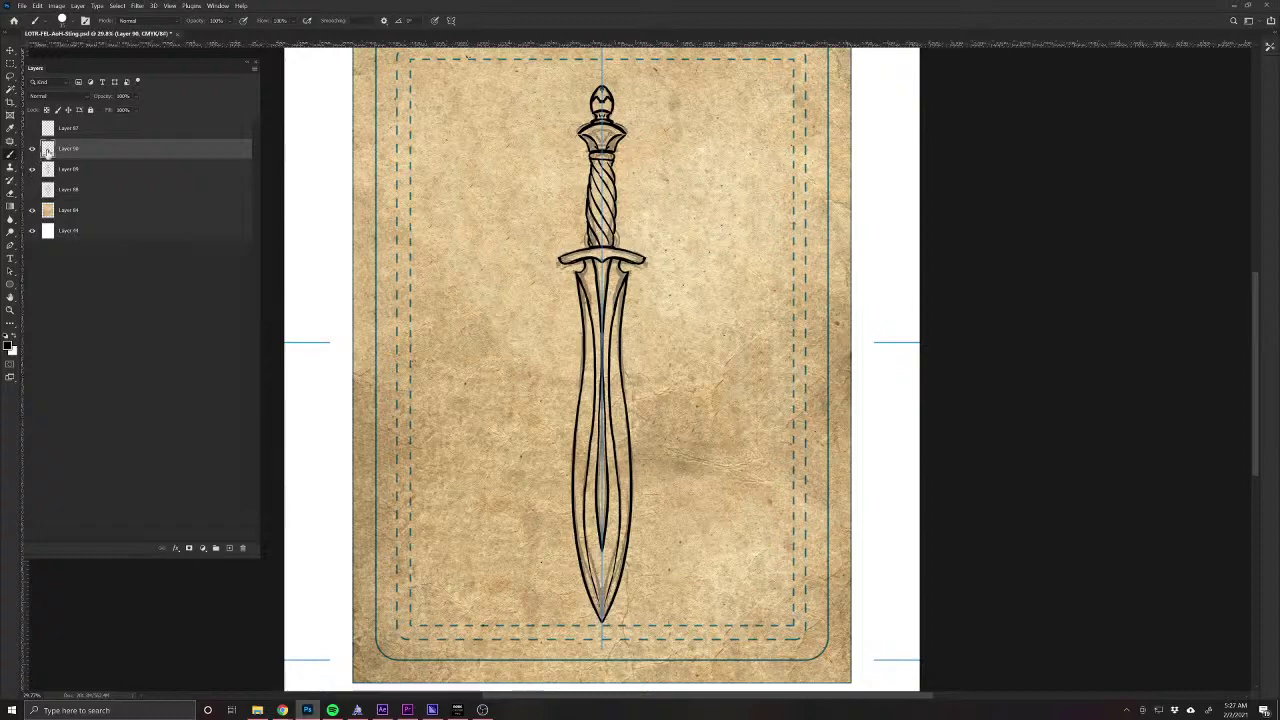
Lower the opacity of the existing sword line art layer and add a new layer above it.
{"action": "left_click", "coordinate": [95, 96]}
{"action": "left_click_drag", "start_coordinate": [91, 96], "coordinate": [83, 96]}
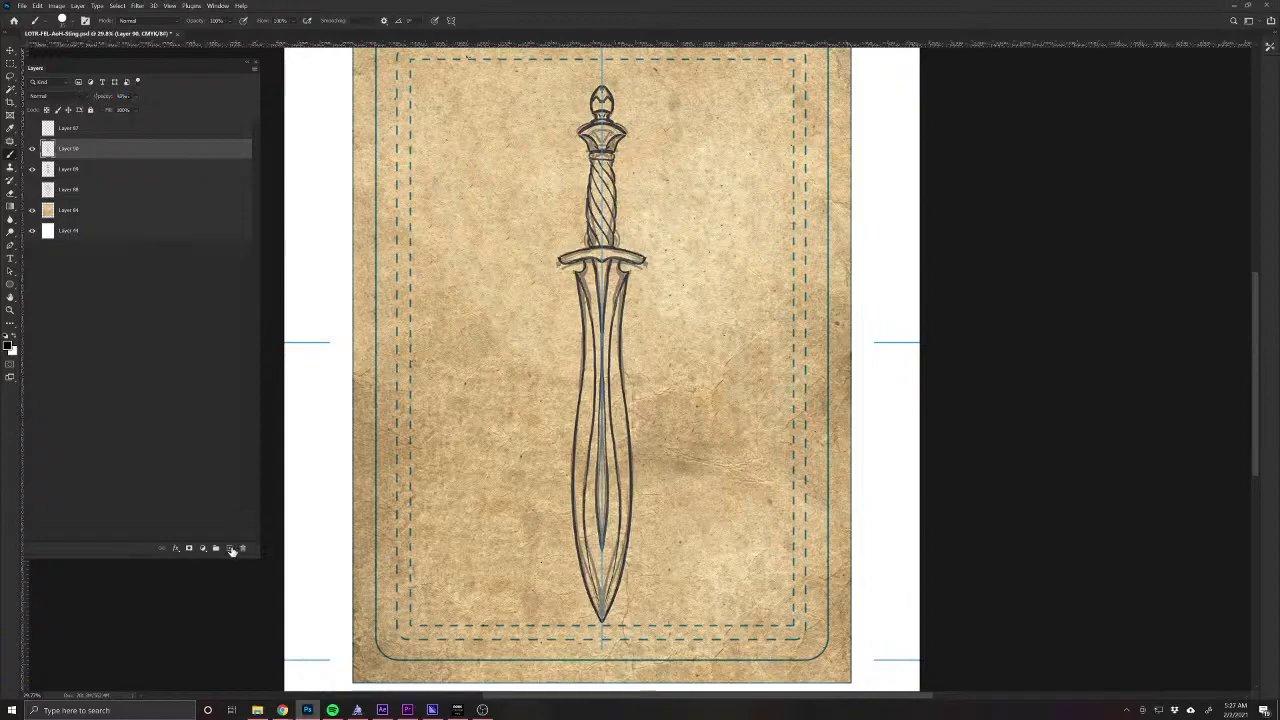
{"action": "left_click", "coordinate": [229, 548]}
Ink the flared guard below the pommel, with curved outer sides, a U-shaped inner edge and a peaked upper edge.
{"action": "scroll", "coordinate": [591, 178], "scroll_direction": "up", "scroll_amount": 11}
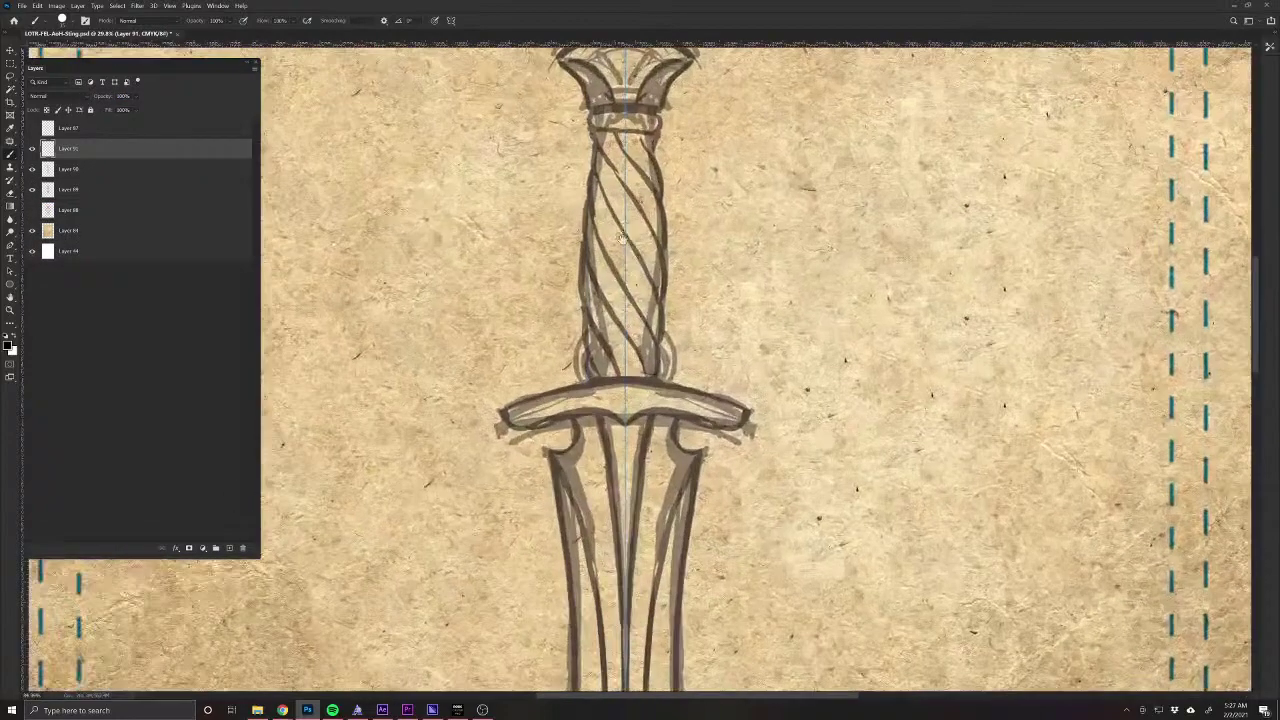
{"action": "left_click_drag", "start_coordinate": [621, 234], "coordinate": [568, 565]}
{"action": "scroll", "coordinate": [567, 565], "scroll_direction": "up", "scroll_amount": 2}
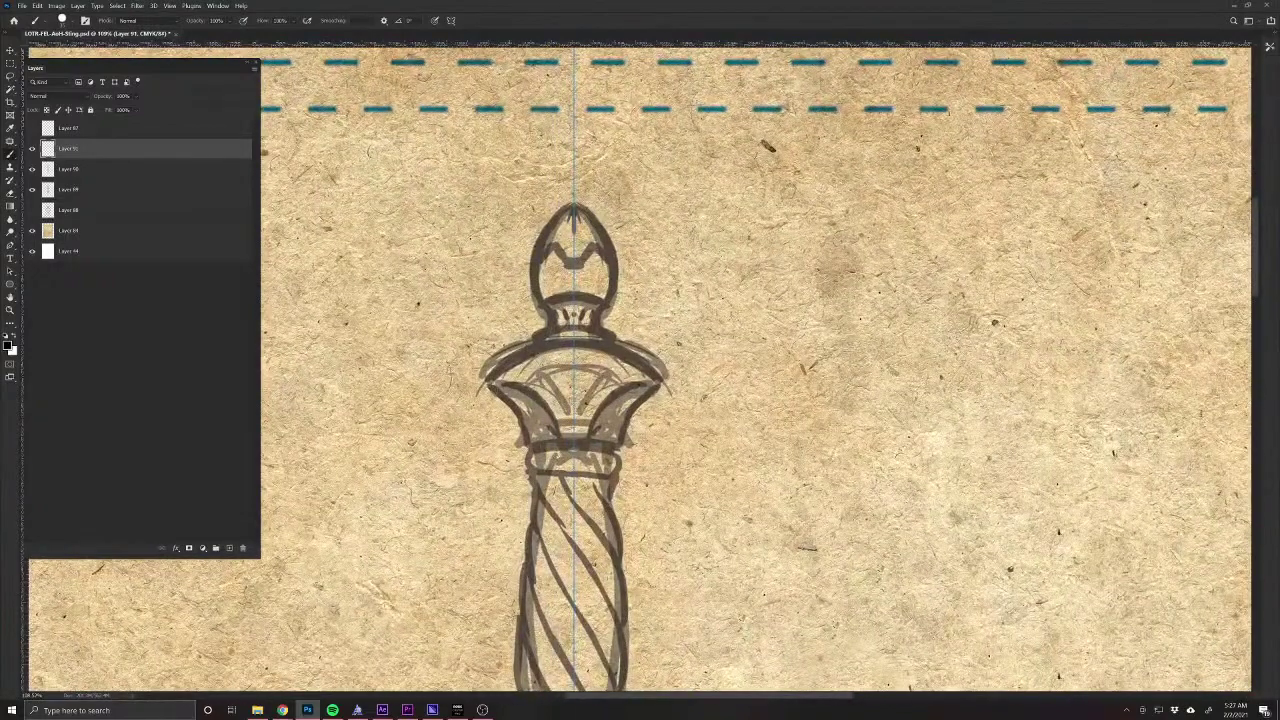
{"action": "left_click_drag", "start_coordinate": [486, 384], "coordinate": [529, 444]}
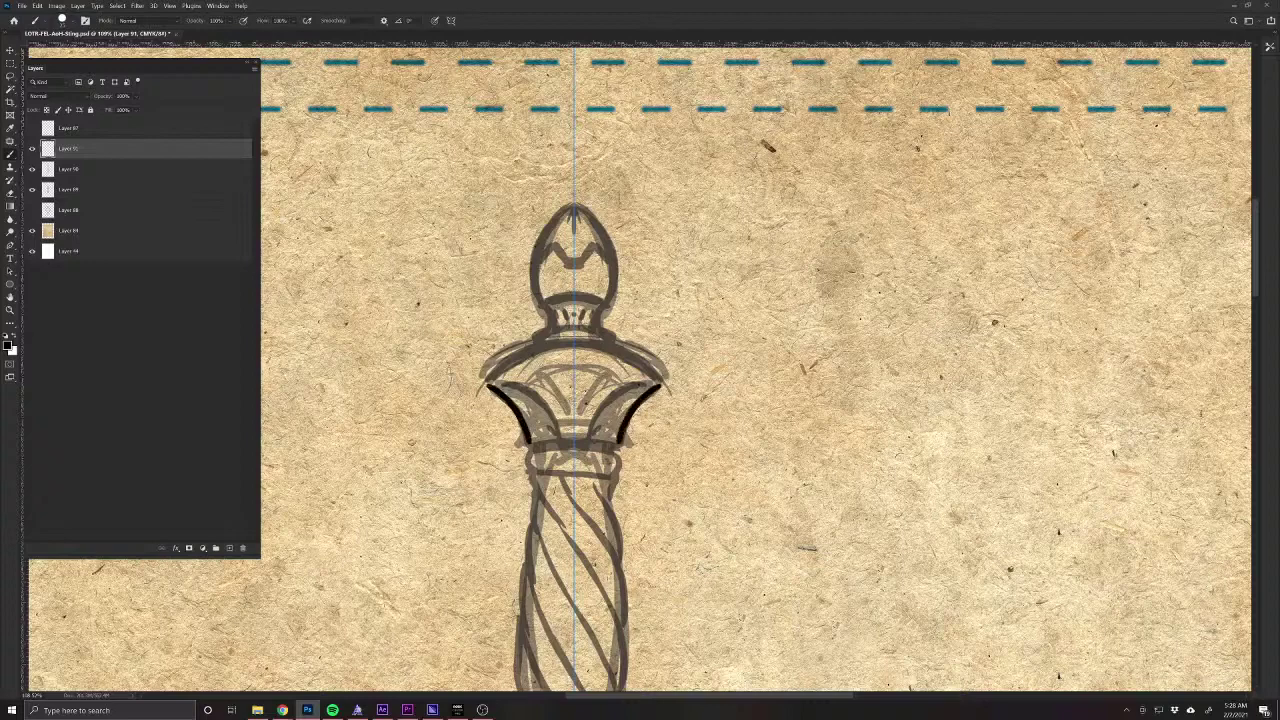
{"action": "mouse_move", "coordinate": [492, 379]}
{"action": "left_mouse_down"}
{"action": "mouse_move", "coordinate": [552, 412]}
{"action": "mouse_move", "coordinate": [573, 447]}
{"action": "left_mouse_up"}
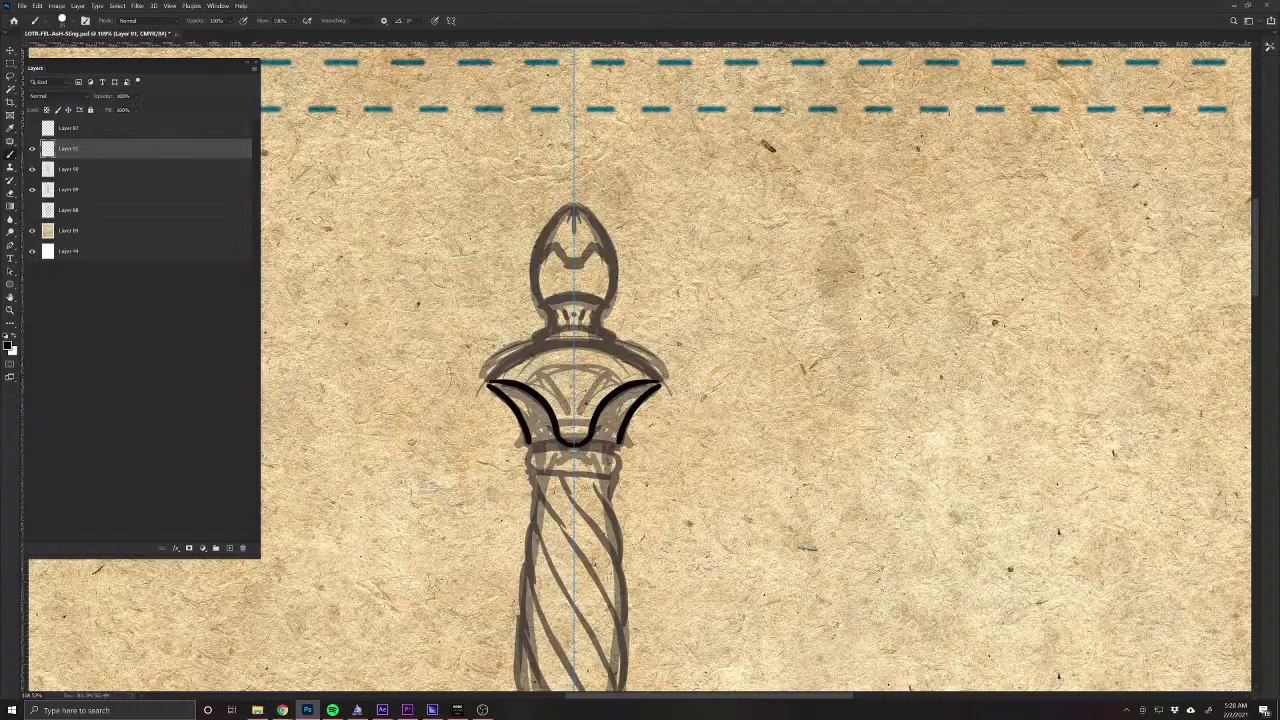
{"action": "mouse_move", "coordinate": [574, 340]}
{"action": "left_mouse_down"}
{"action": "mouse_move", "coordinate": [540, 356]}
{"action": "mouse_move", "coordinate": [573, 340]}
{"action": "mouse_move", "coordinate": [662, 383]}
{"action": "left_mouse_up"}
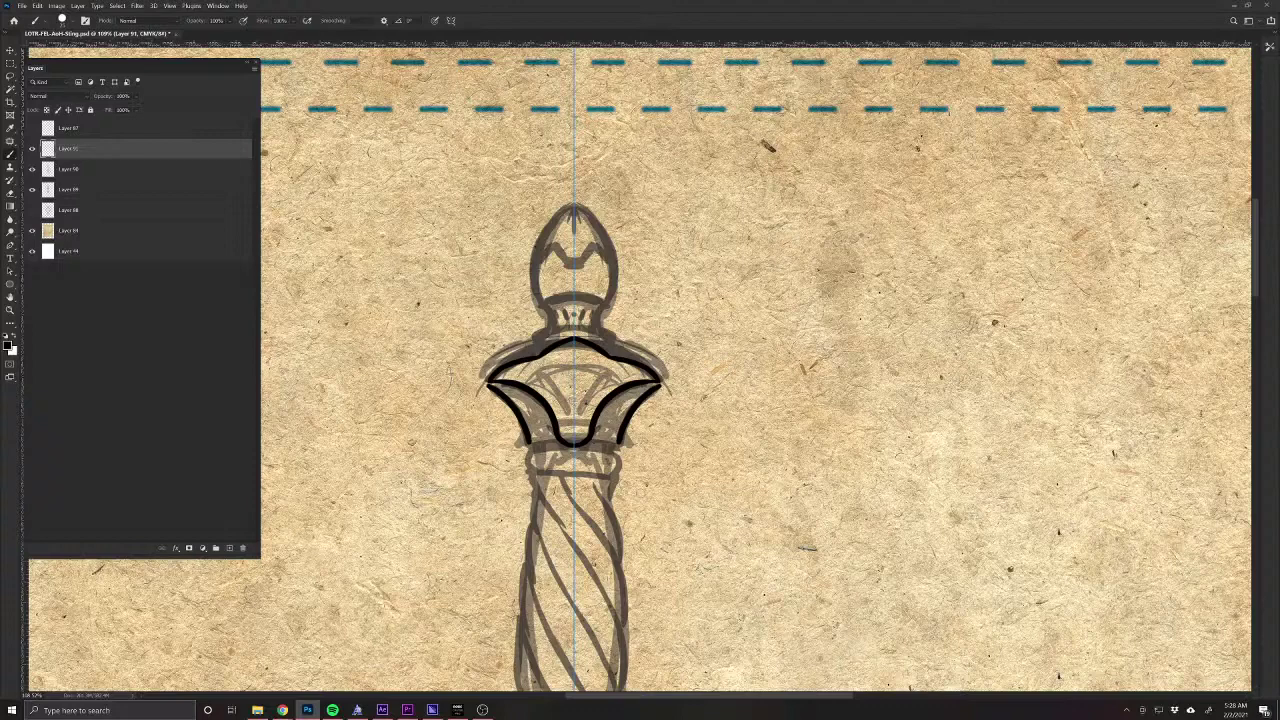
With a smaller brush, ink two tapered lines converging inside the flared guard, and reinforce its upper edge.
{"action": "left_click_drag", "start_coordinate": [604, 363], "coordinate": [589, 402]}
{"action": "key", "text": "ctrl+z"}
{"action": "key", "text": "["}
{"action": "mouse_move", "coordinate": [603, 366]}
{"action": "left_mouse_down"}
{"action": "mouse_move", "coordinate": [557, 390]}
{"action": "mouse_move", "coordinate": [566, 416]}
{"action": "left_mouse_up"}
{"action": "mouse_move", "coordinate": [489, 384]}
{"action": "left_mouse_down"}
{"action": "mouse_move", "coordinate": [497, 392]}
{"action": "mouse_move", "coordinate": [494, 371]}
{"action": "mouse_move", "coordinate": [572, 336]}
{"action": "left_mouse_up"}
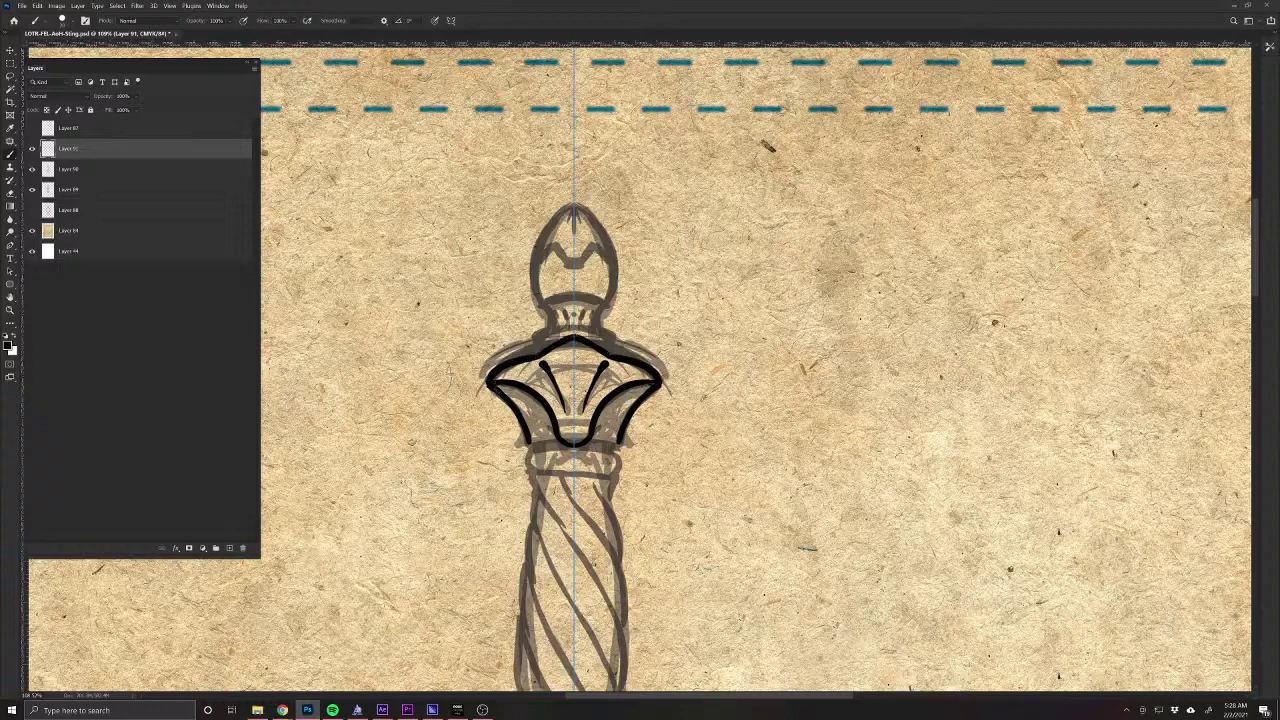
{"action": "mouse_move", "coordinate": [496, 386]}
{"action": "left_mouse_down"}
{"action": "mouse_move", "coordinate": [540, 410]}
{"action": "mouse_move", "coordinate": [526, 413]}
{"action": "left_mouse_up"}
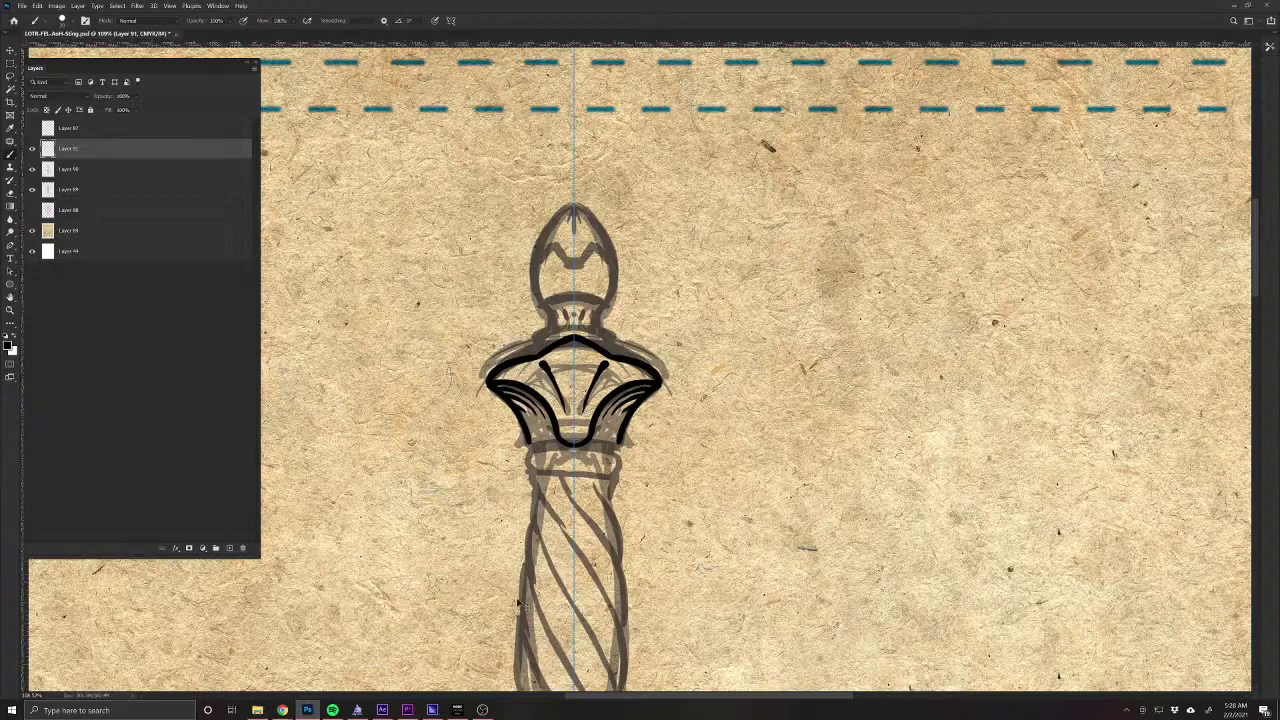
{"action": "key", "text": "ctrl+z"}
{"action": "key", "text": "ctrl+z"}
{"action": "key", "text": "ctrl+z"}
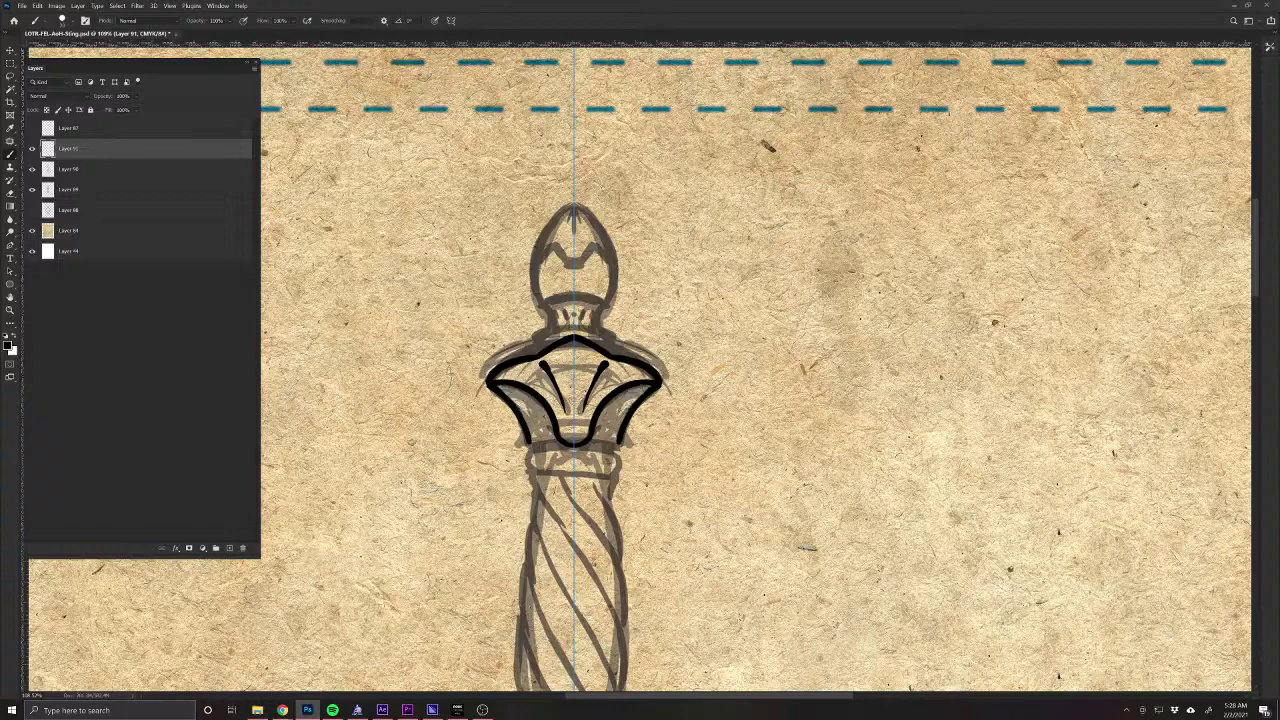
Ink the stepped collar above the flared guard and the sides of the narrow neck rising from it.
{"action": "left_click_drag", "start_coordinate": [544, 446], "coordinate": [535, 581]}
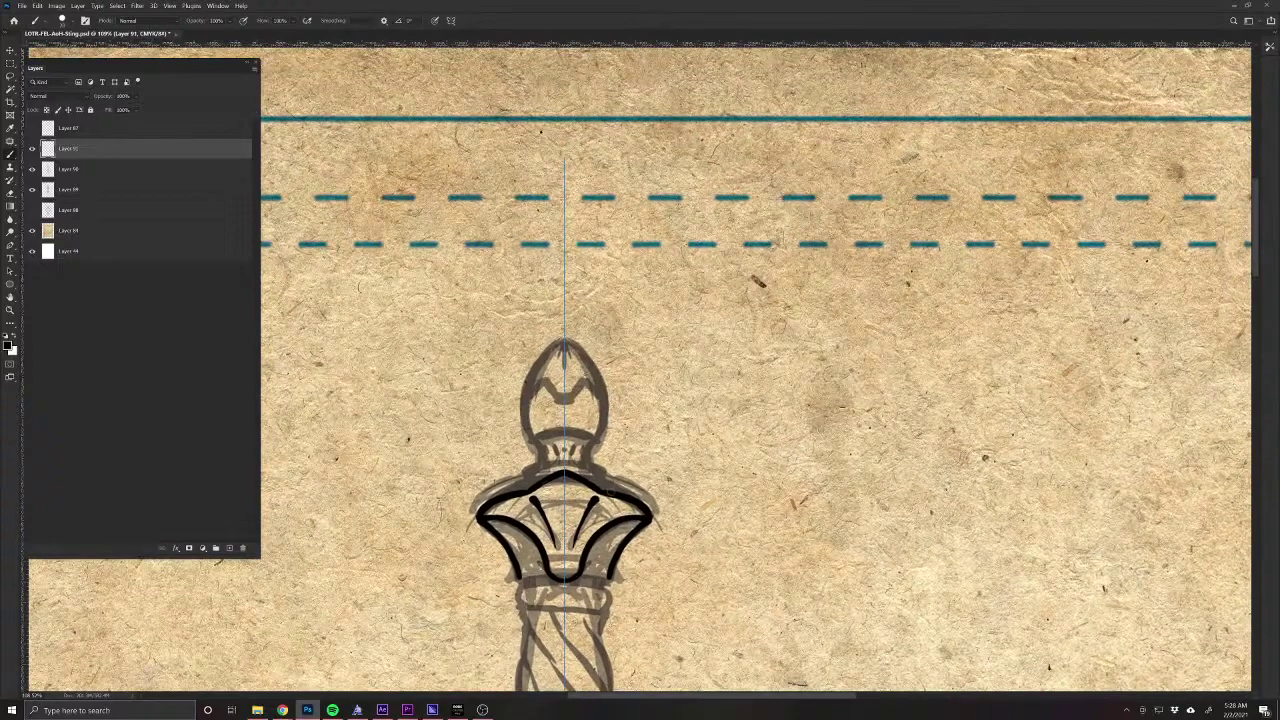
{"action": "mouse_move", "coordinate": [608, 489]}
{"action": "left_mouse_down"}
{"action": "mouse_move", "coordinate": [579, 464]}
{"action": "mouse_move", "coordinate": [525, 470]}
{"action": "left_mouse_up"}
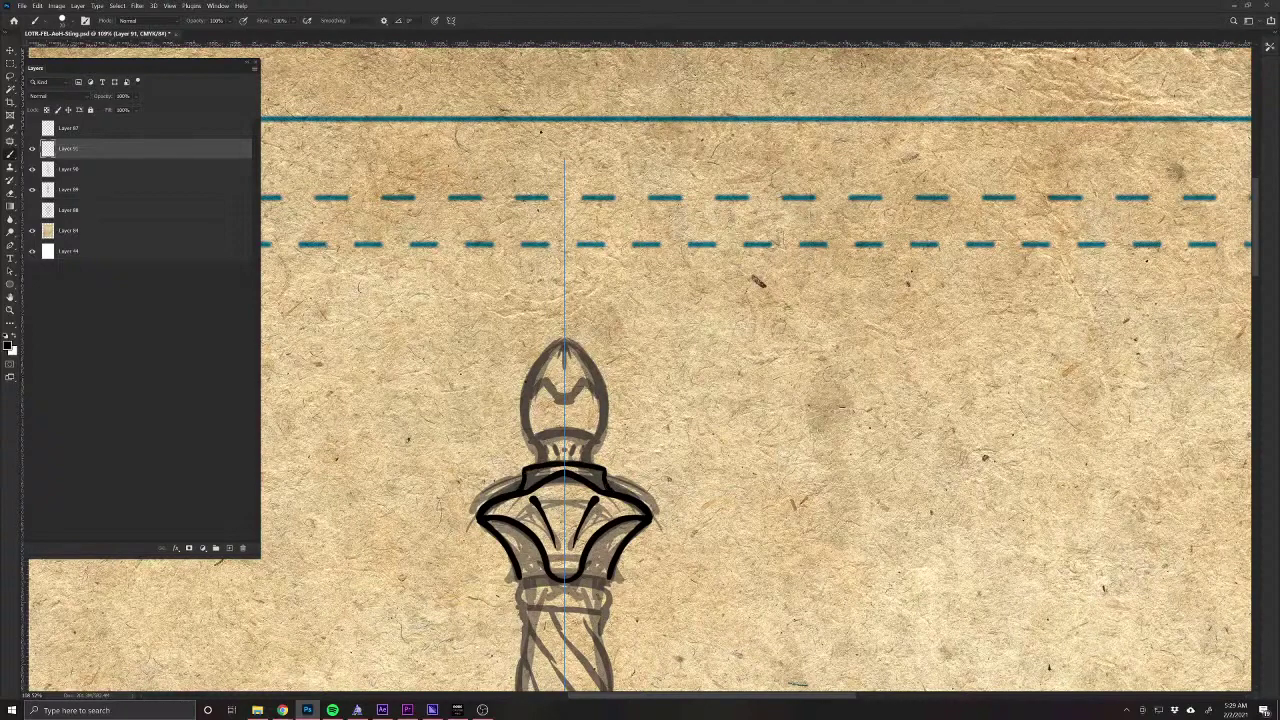
{"action": "mouse_move", "coordinate": [588, 450]}
{"action": "left_mouse_down"}
{"action": "mouse_move", "coordinate": [597, 467]}
{"action": "mouse_move", "coordinate": [588, 462]}
{"action": "left_mouse_up"}
Ink the egg-shaped pommel outline, close its base with a curved line and thicken the pommel and neck contours.
{"action": "mouse_move", "coordinate": [564, 340]}
{"action": "left_mouse_down"}
{"action": "mouse_move", "coordinate": [587, 351]}
{"action": "mouse_move", "coordinate": [605, 398]}
{"action": "left_mouse_up"}
{"action": "left_click_drag", "start_coordinate": [592, 448], "coordinate": [604, 393]}
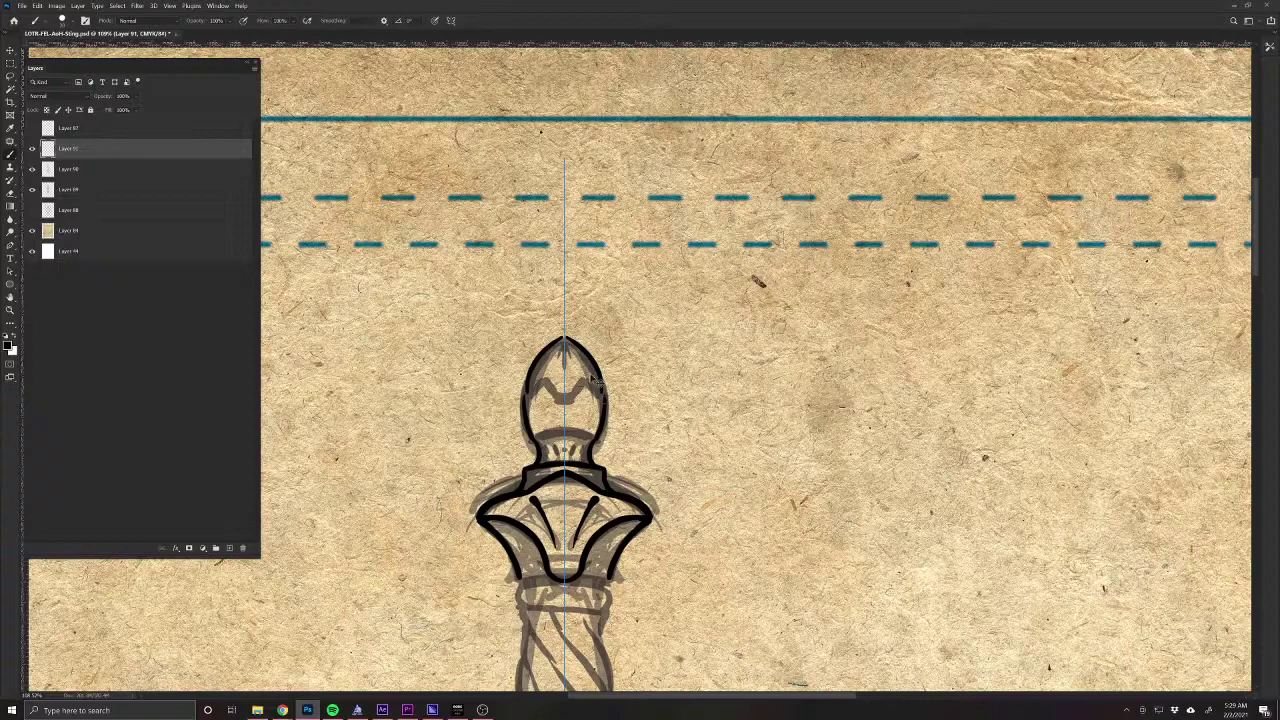
{"action": "key", "text": "ctrl+z"}
{"action": "mouse_move", "coordinate": [585, 352]}
{"action": "left_mouse_down"}
{"action": "mouse_move", "coordinate": [603, 428]}
{"action": "mouse_move", "coordinate": [598, 440]}
{"action": "mouse_move", "coordinate": [566, 434]}
{"action": "left_mouse_up"}
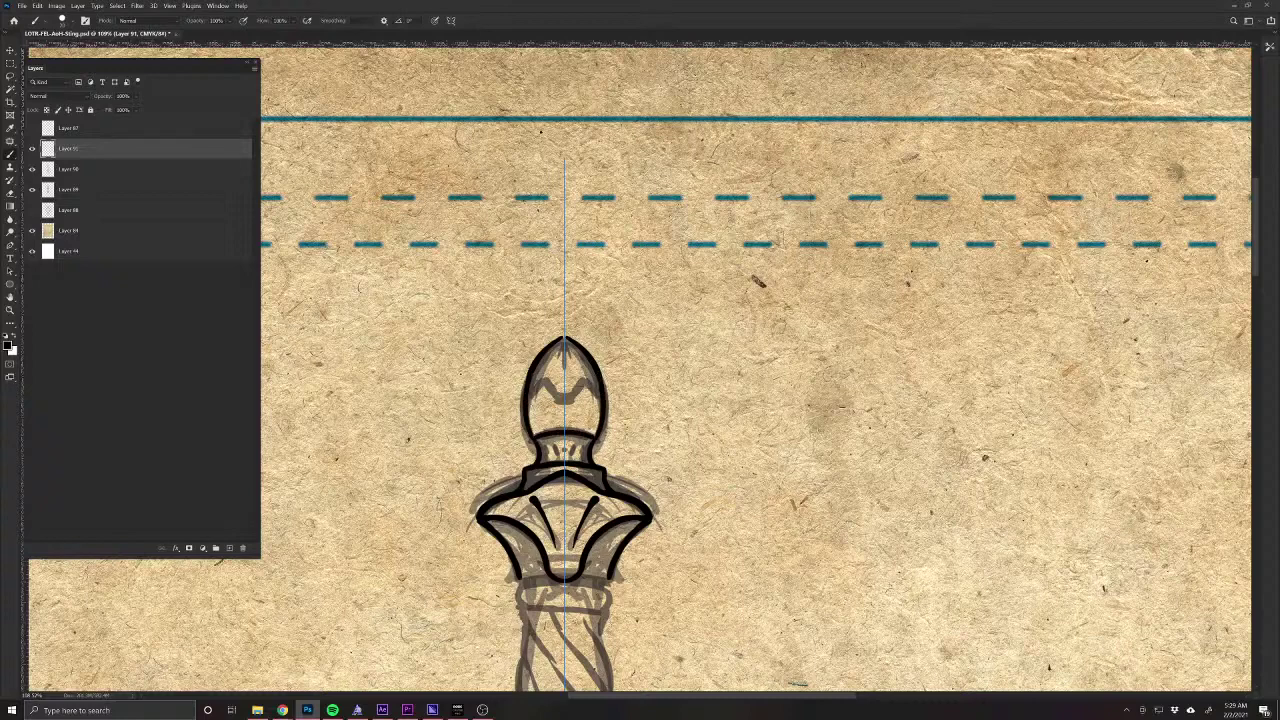
{"action": "mouse_move", "coordinate": [555, 341]}
{"action": "left_mouse_down"}
{"action": "mouse_move", "coordinate": [590, 355]}
{"action": "mouse_move", "coordinate": [603, 430]}
{"action": "left_mouse_up"}
{"action": "left_click_drag", "start_coordinate": [537, 453], "coordinate": [523, 472]}
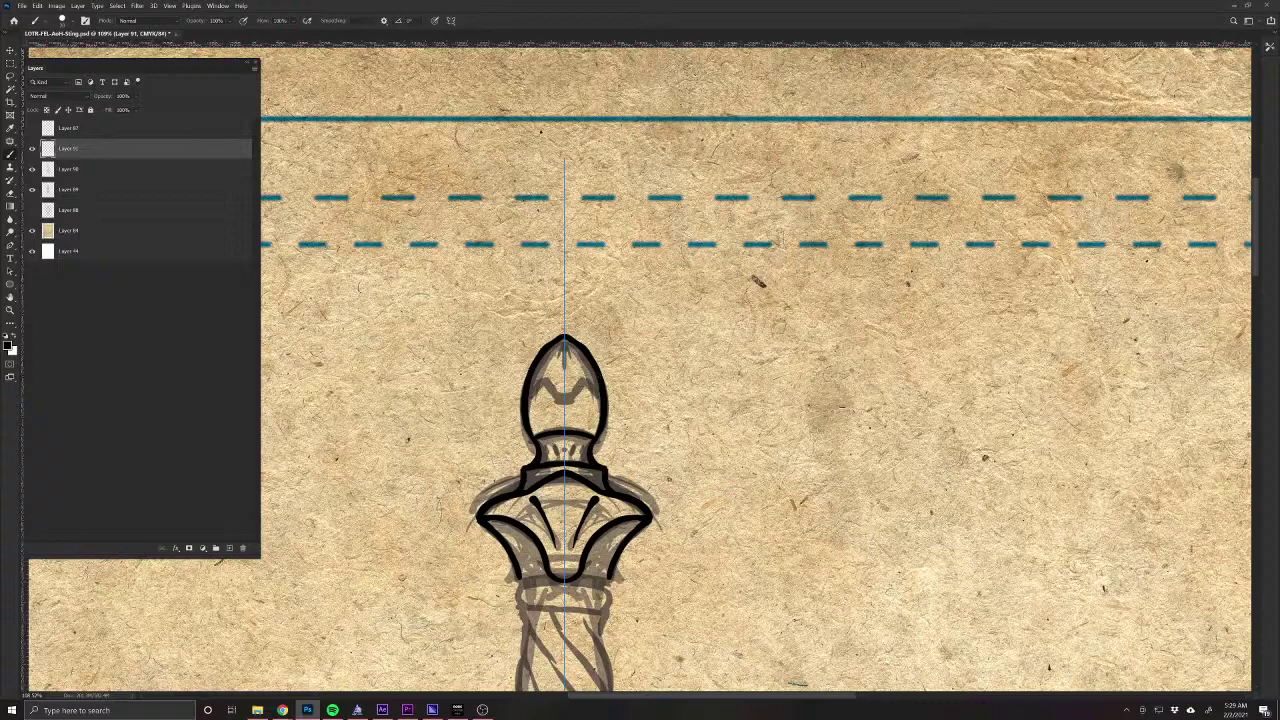
Ink the zigzag band with pointed lines inside the pommel's upper half, and fill the neck with short vertical ribs.
{"action": "left_click_drag", "start_coordinate": [598, 376], "coordinate": [566, 399]}
{"action": "key", "text": "ctrl+z"}
{"action": "mouse_move", "coordinate": [565, 375]}
{"action": "left_mouse_down"}
{"action": "mouse_move", "coordinate": [583, 397]}
{"action": "mouse_move", "coordinate": [565, 375]}
{"action": "mouse_move", "coordinate": [606, 385]}
{"action": "mouse_move", "coordinate": [572, 362]}
{"action": "left_mouse_up"}
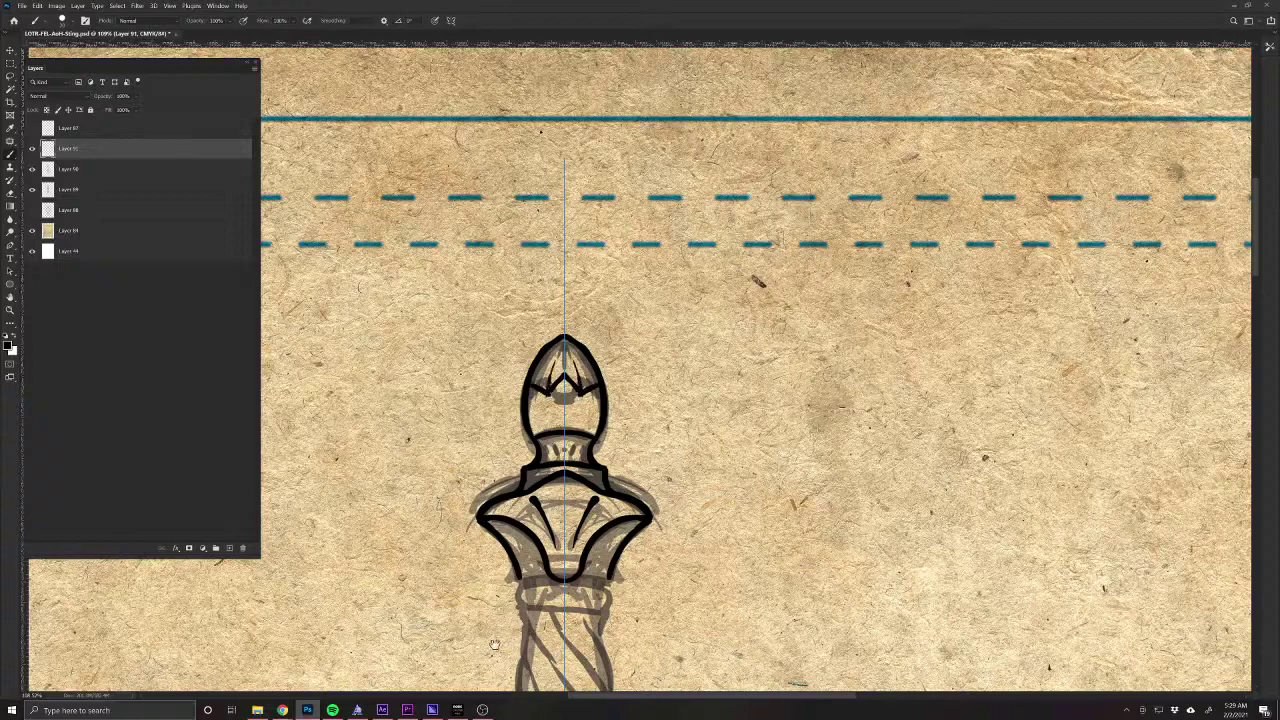
{"action": "left_click_drag", "start_coordinate": [495, 646], "coordinate": [517, 531]}
{"action": "mouse_move", "coordinate": [606, 333]}
{"action": "left_mouse_down"}
{"action": "mouse_move", "coordinate": [604, 356]}
{"action": "mouse_move", "coordinate": [598, 342]}
{"action": "mouse_move", "coordinate": [585, 356]}
{"action": "left_mouse_up"}
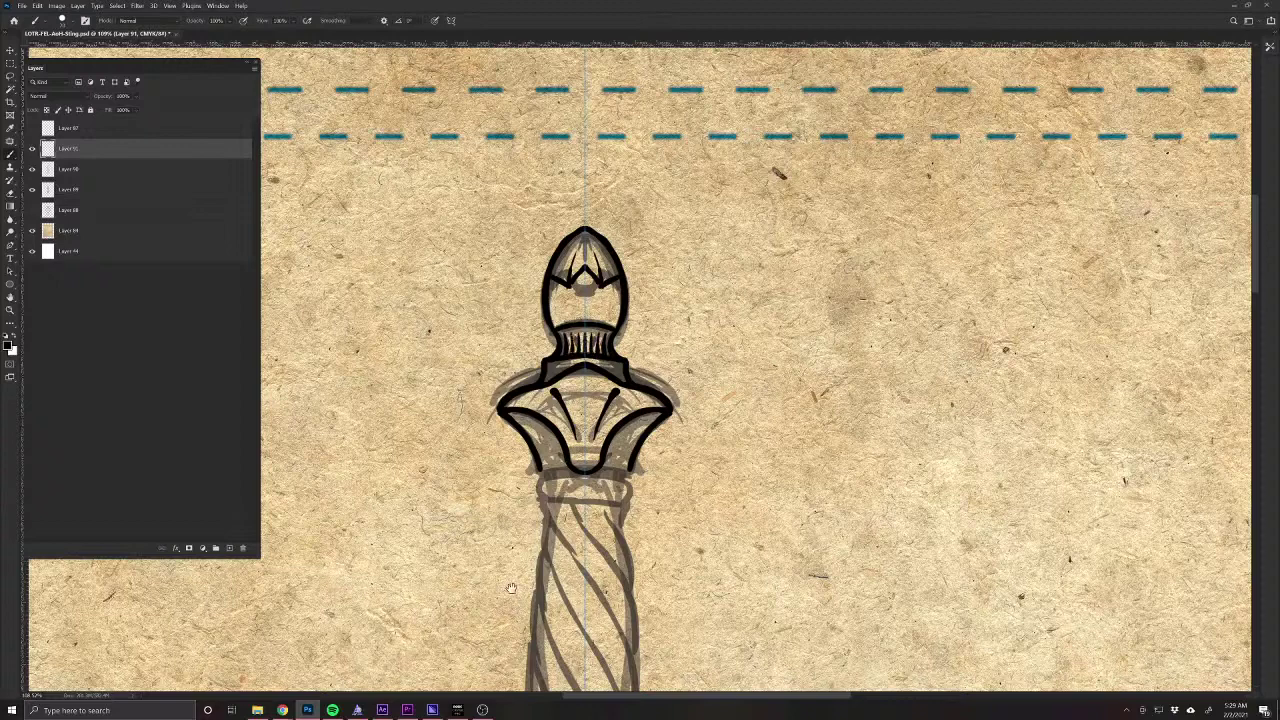
Ink the short connecting band and the rounded ring at the top of the grip.
{"action": "left_click_drag", "start_coordinate": [510, 588], "coordinate": [508, 574]}
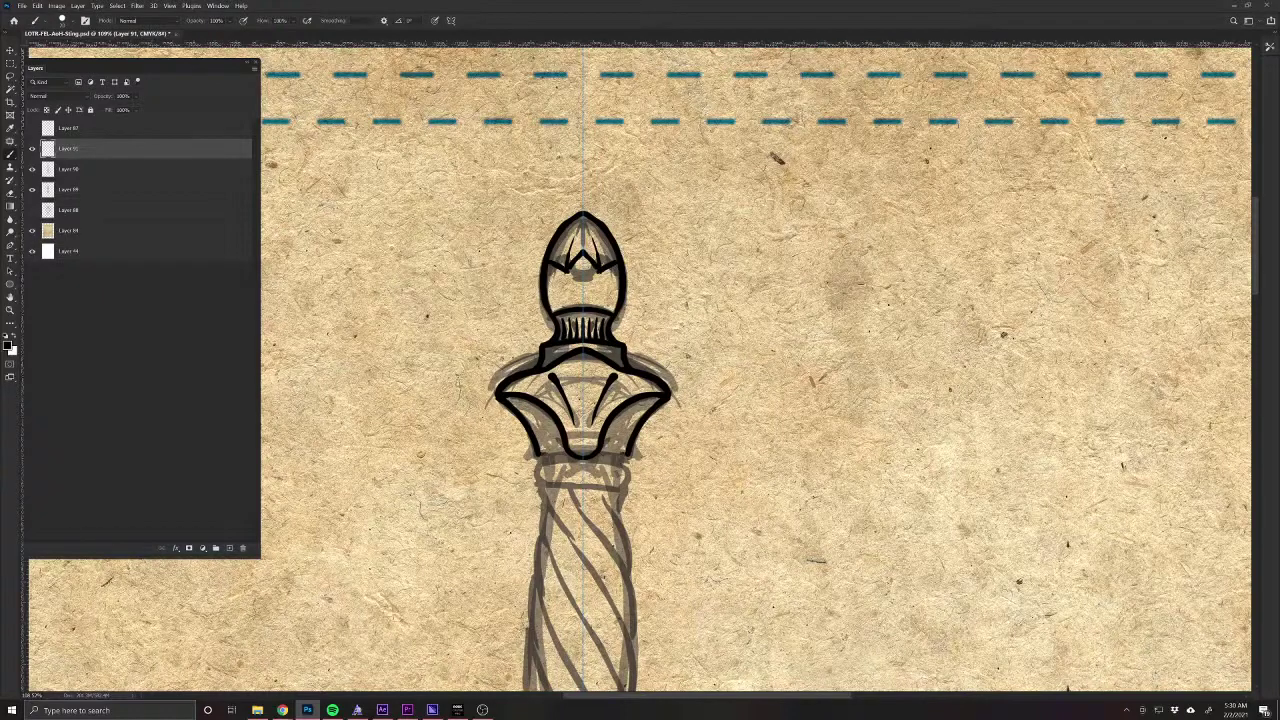
{"action": "left_click_drag", "start_coordinate": [540, 455], "coordinate": [564, 450]}
{"action": "mouse_move", "coordinate": [539, 456]}
{"action": "left_mouse_down"}
{"action": "mouse_move", "coordinate": [583, 464]}
{"action": "mouse_move", "coordinate": [537, 473]}
{"action": "mouse_move", "coordinate": [539, 485]}
{"action": "mouse_move", "coordinate": [583, 489]}
{"action": "mouse_move", "coordinate": [525, 483]}
{"action": "left_mouse_up"}
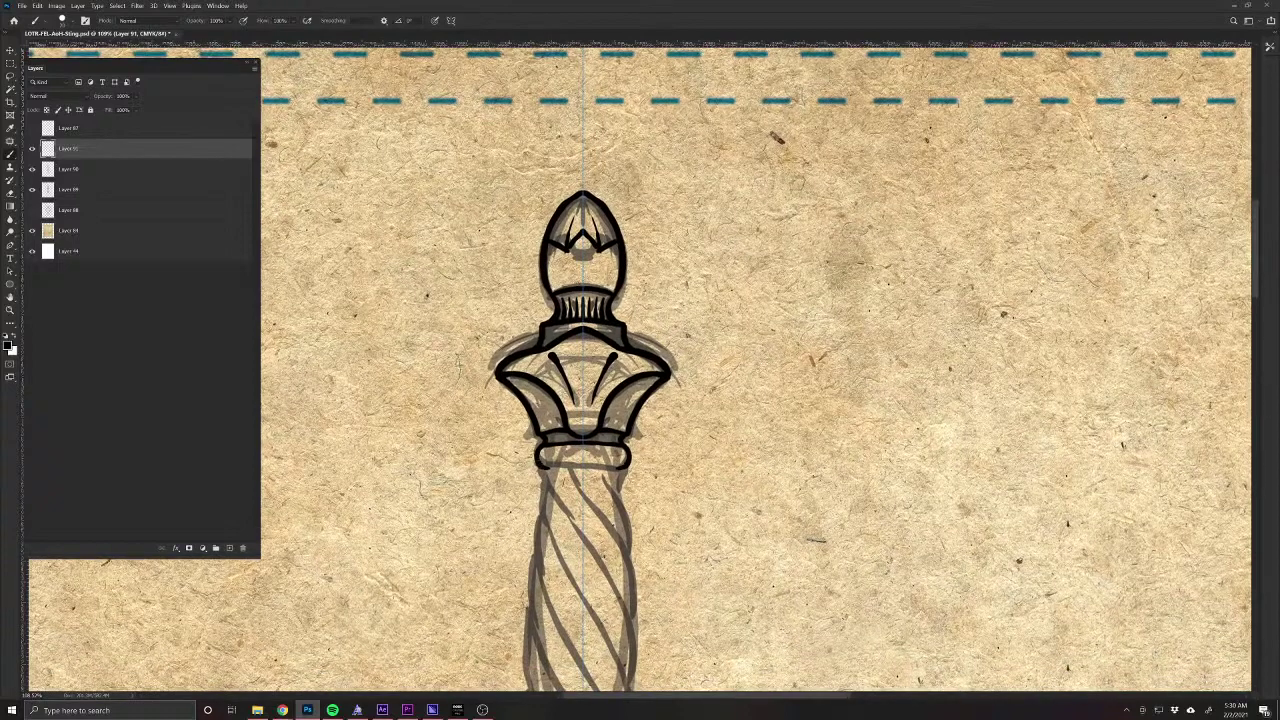
{"action": "left_click_drag", "start_coordinate": [546, 467], "coordinate": [584, 469]}
Ink thin curved detail lines inside both side flares of the guard below the pommel.
{"action": "left_click_drag", "start_coordinate": [535, 595], "coordinate": [559, 504]}
{"action": "left_click_drag", "start_coordinate": [557, 560], "coordinate": [537, 510]}
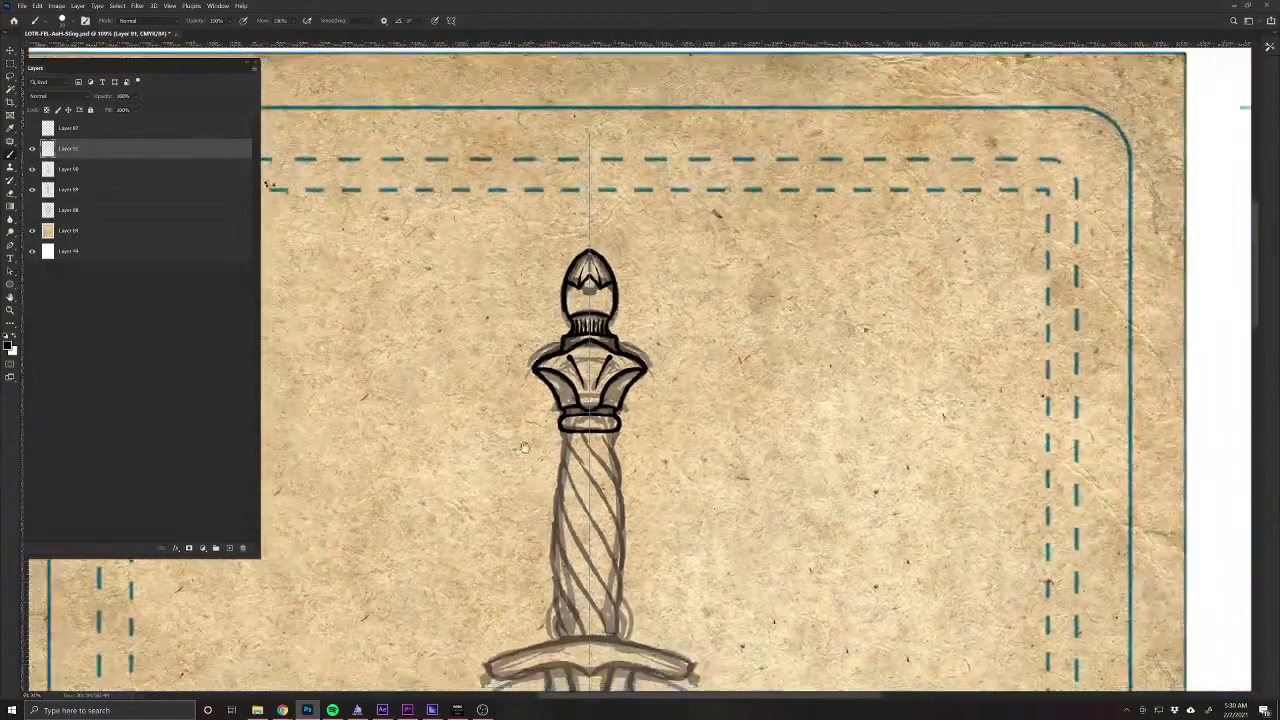
{"action": "scroll", "coordinate": [545, 412], "scroll_direction": "up", "scroll_amount": 3}
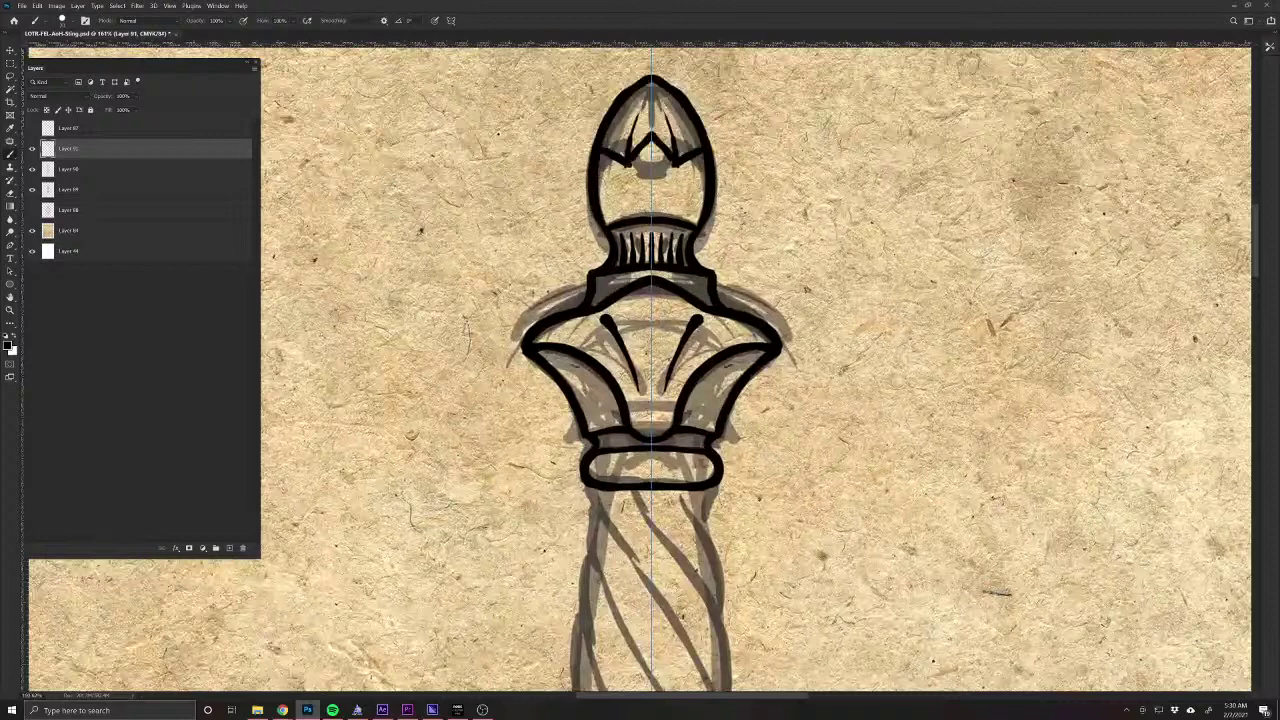
{"action": "mouse_move", "coordinate": [570, 366]}
{"action": "left_mouse_down"}
{"action": "mouse_move", "coordinate": [596, 384]}
{"action": "mouse_move", "coordinate": [614, 428]}
{"action": "left_mouse_up"}
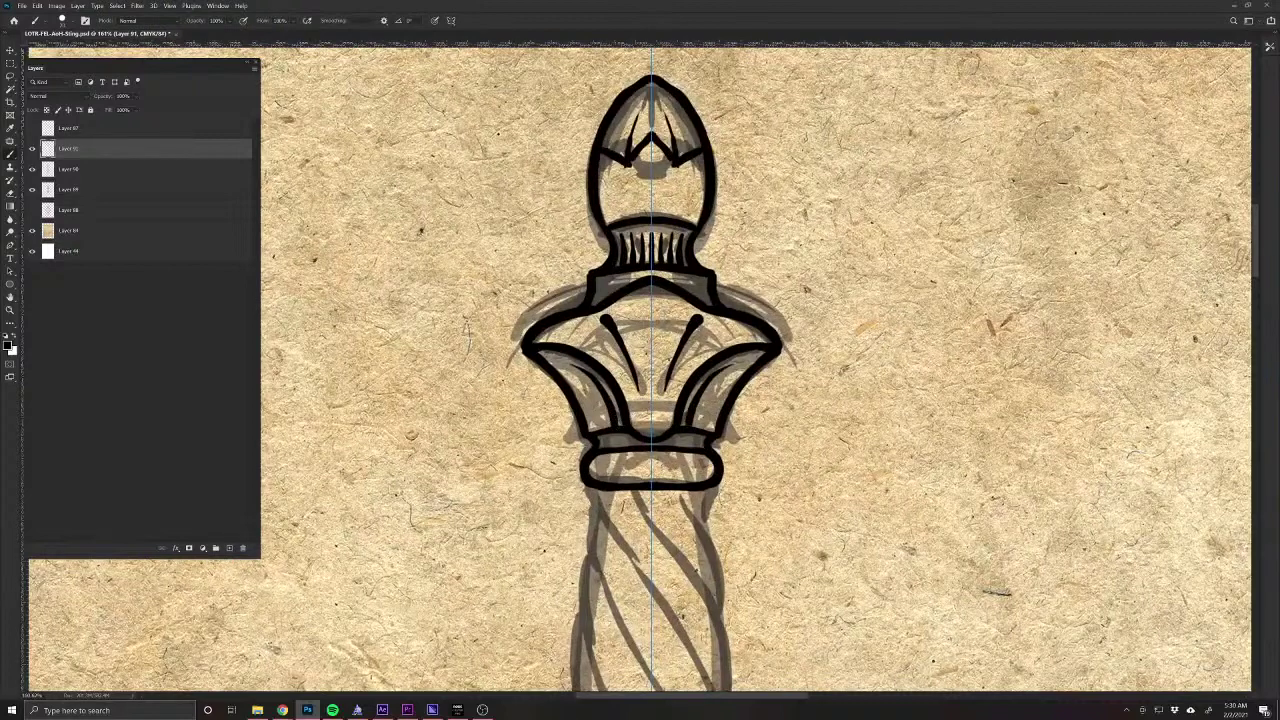
{"action": "mouse_move", "coordinate": [570, 374]}
{"action": "left_mouse_down"}
{"action": "mouse_move", "coordinate": [601, 414]}
{"action": "mouse_move", "coordinate": [603, 430]}
{"action": "mouse_move", "coordinate": [588, 414]}
{"action": "mouse_move", "coordinate": [597, 433]}
{"action": "left_mouse_up"}
{"action": "left_click_drag", "start_coordinate": [588, 510], "coordinate": [532, 442]}
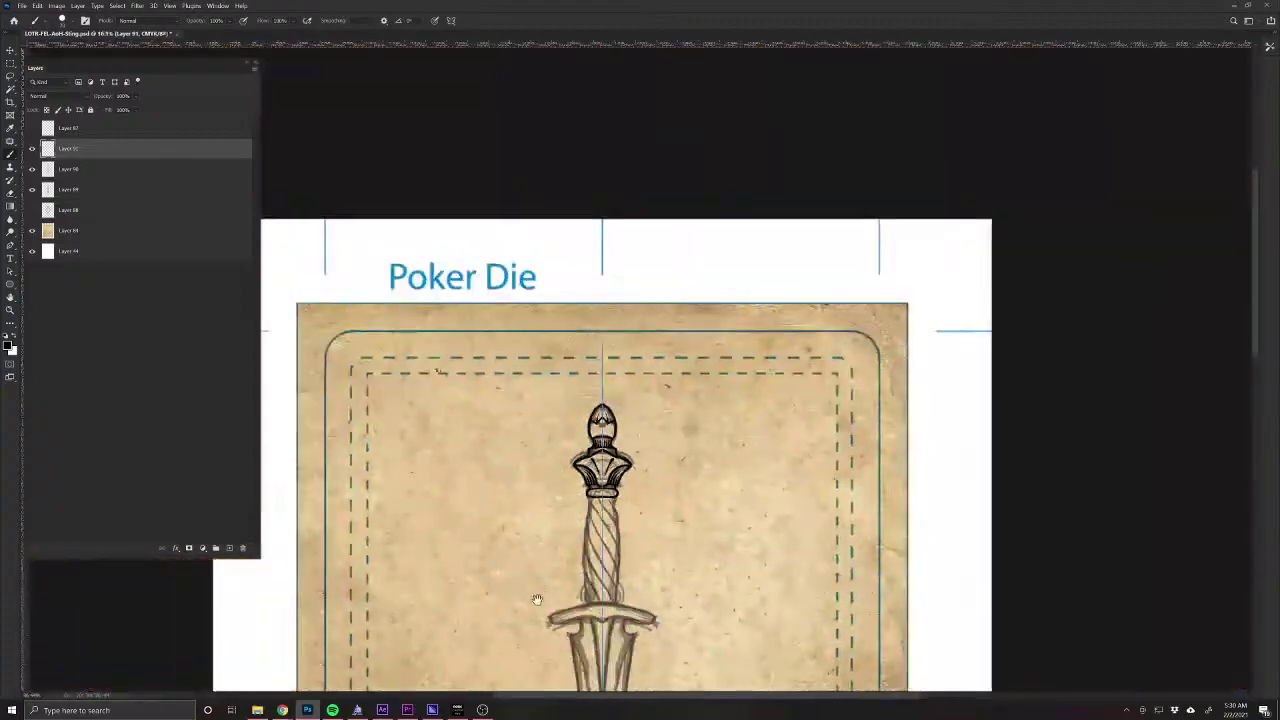
{"action": "left_click_drag", "start_coordinate": [537, 599], "coordinate": [537, 526]}
{"action": "scroll", "coordinate": [591, 434], "scroll_direction": "up", "scroll_amount": 2}
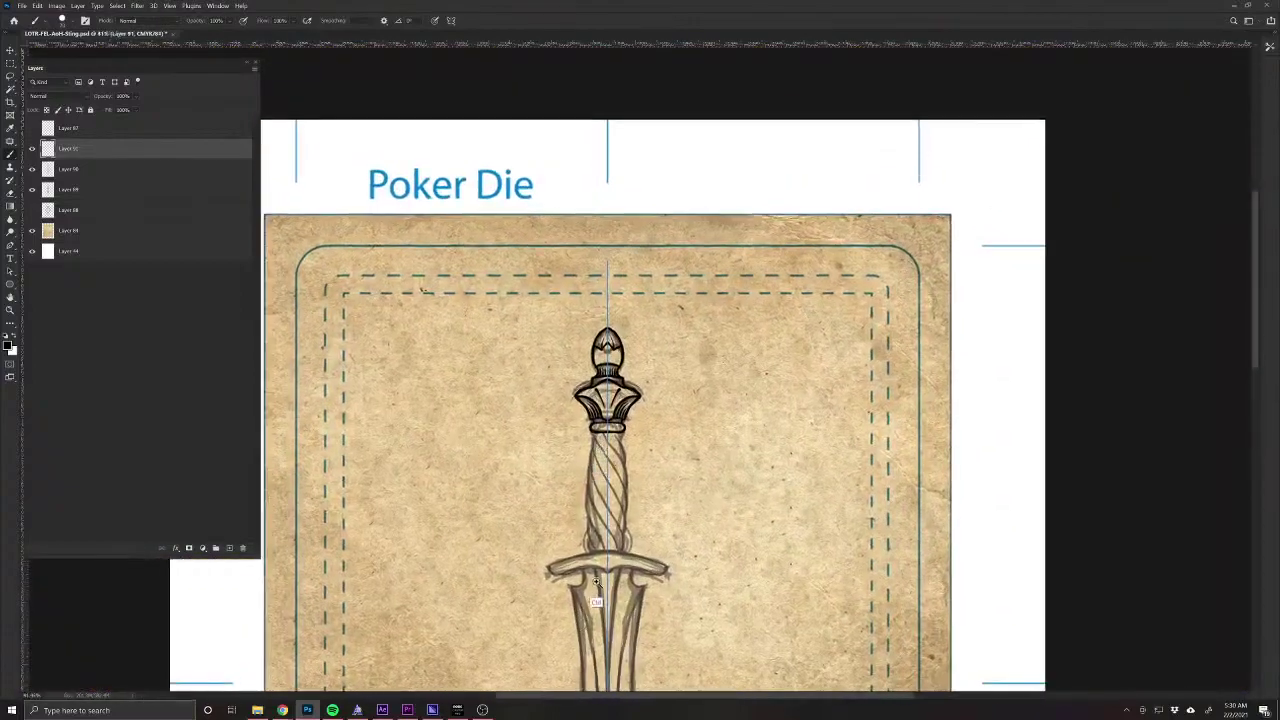
{"action": "scroll", "coordinate": [596, 582], "scroll_direction": "up", "scroll_amount": 4}
{"action": "scroll", "coordinate": [629, 608], "scroll_direction": "up", "scroll_amount": 1}
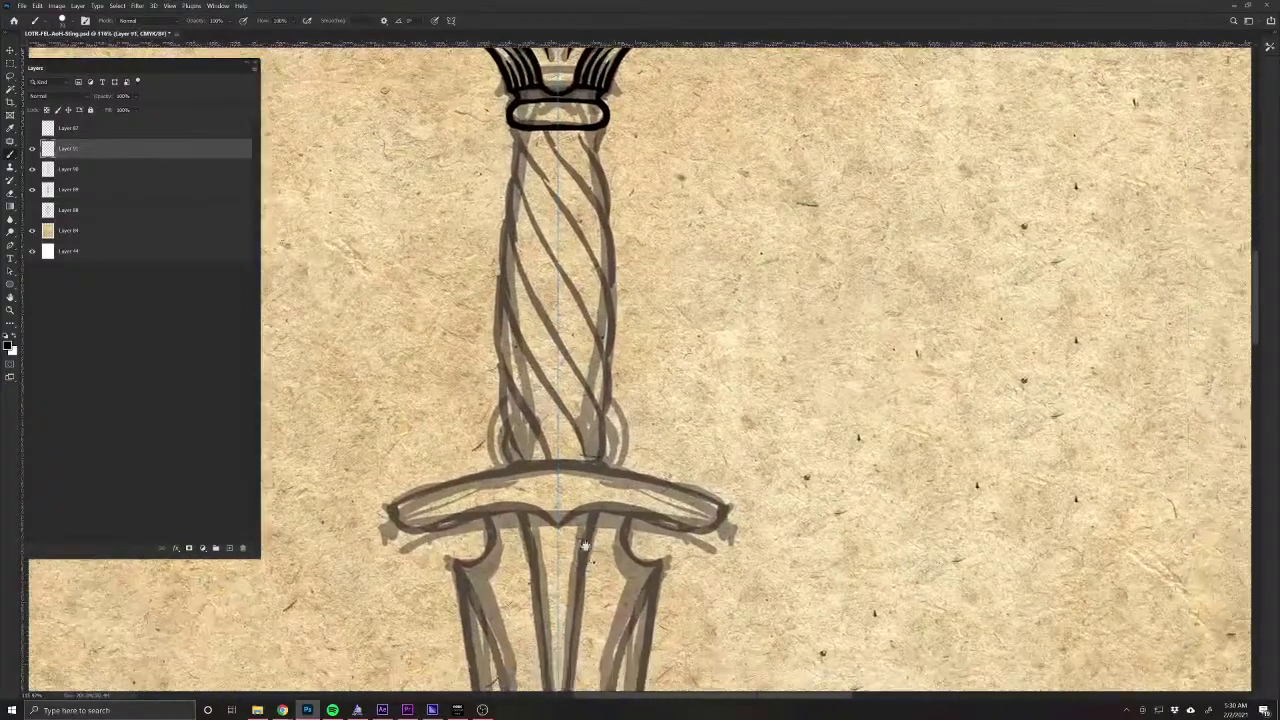
{"action": "mouse_move", "coordinate": [557, 465]}
{"action": "left_mouse_down"}
{"action": "mouse_move", "coordinate": [725, 506]}
{"action": "mouse_move", "coordinate": [432, 533]}
{"action": "mouse_move", "coordinate": [482, 508]}
{"action": "mouse_move", "coordinate": [558, 521]}
{"action": "left_mouse_up"}
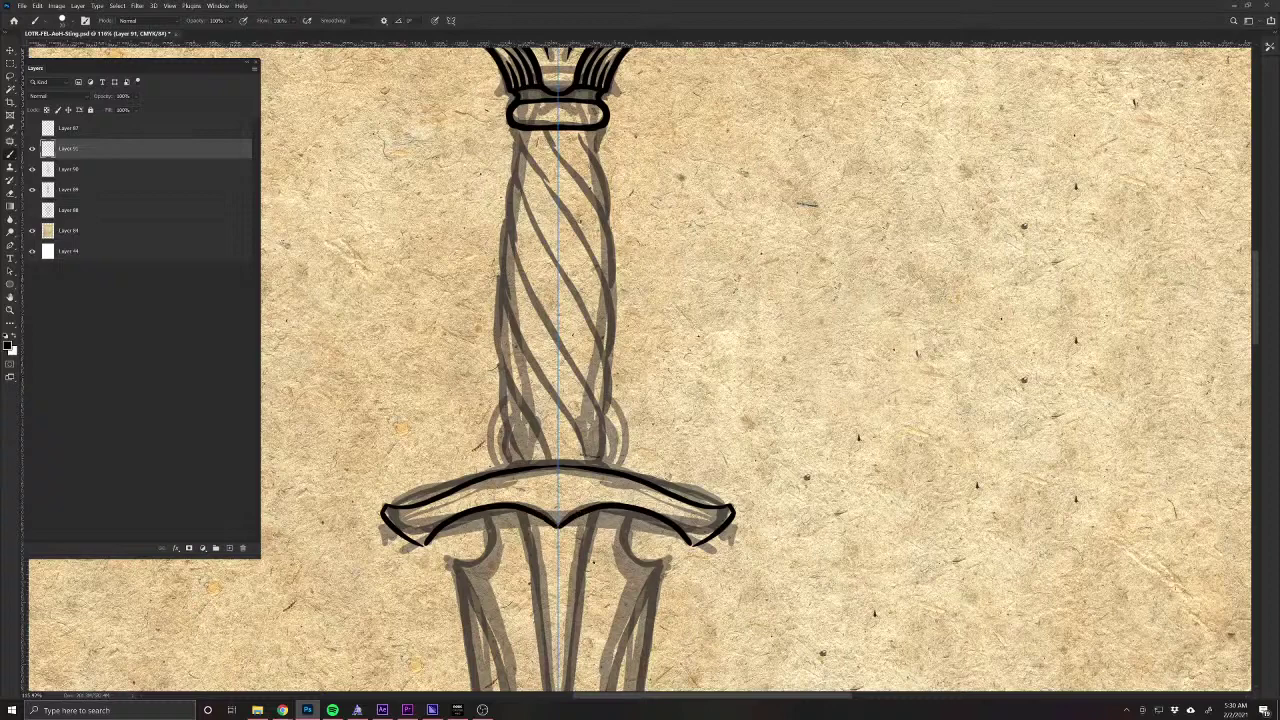
{"action": "key", "text": "ctrl+z"}
{"action": "key", "text": "ctrl+z"}
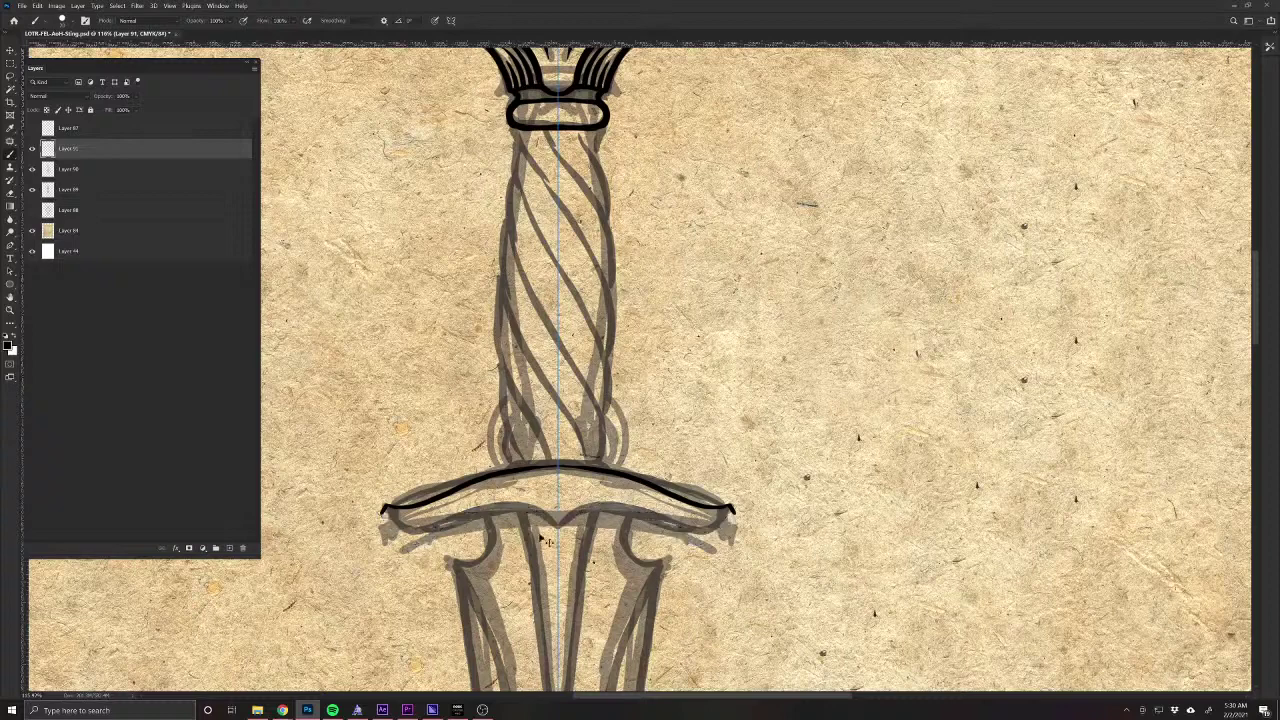
{"action": "key", "text": "ctrl+z"}
{"action": "key", "text": "ctrl+z"}
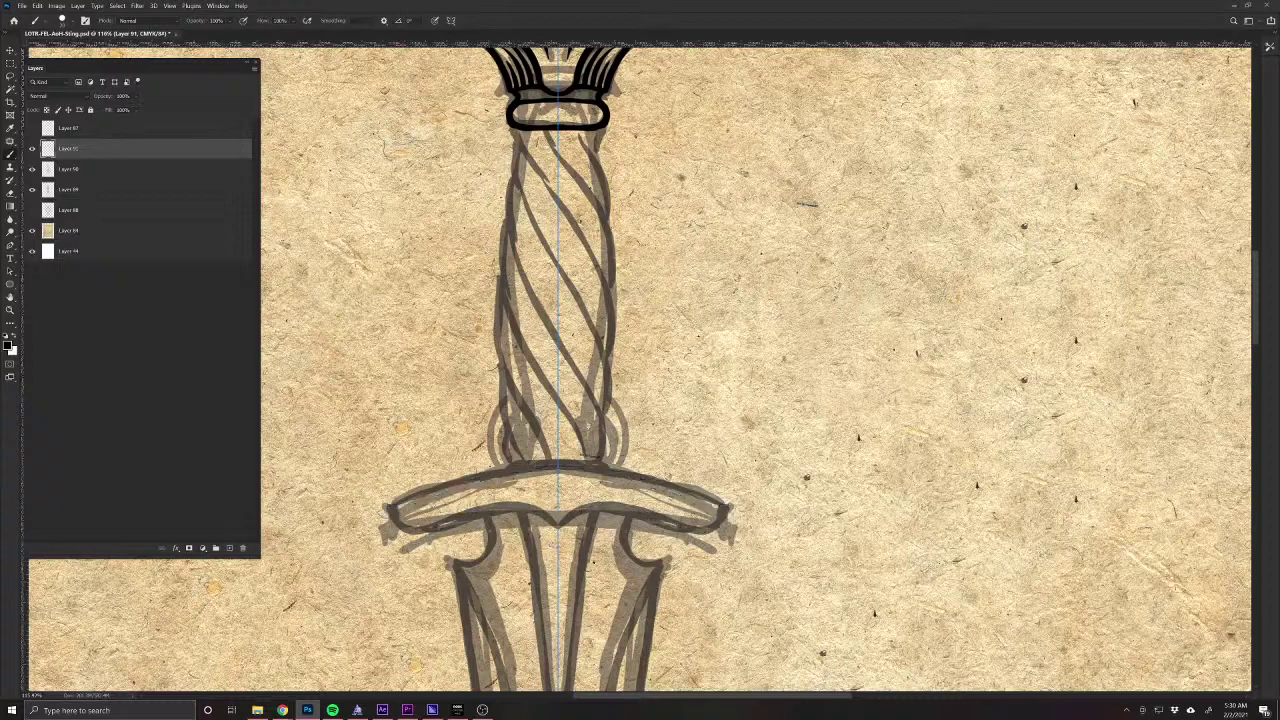
Ink the arched crossguard with rounded, downturned ends and a scalloped lower edge meeting in a central point.
{"action": "mouse_move", "coordinate": [560, 463]}
{"action": "left_mouse_down"}
{"action": "mouse_move", "coordinate": [734, 506]}
{"action": "mouse_move", "coordinate": [732, 534]}
{"action": "mouse_move", "coordinate": [701, 551]}
{"action": "mouse_move", "coordinate": [690, 523]}
{"action": "mouse_move", "coordinate": [445, 525]}
{"action": "mouse_move", "coordinate": [500, 508]}
{"action": "mouse_move", "coordinate": [560, 520]}
{"action": "left_mouse_up"}
{"action": "key", "text": "ctrl+z"}
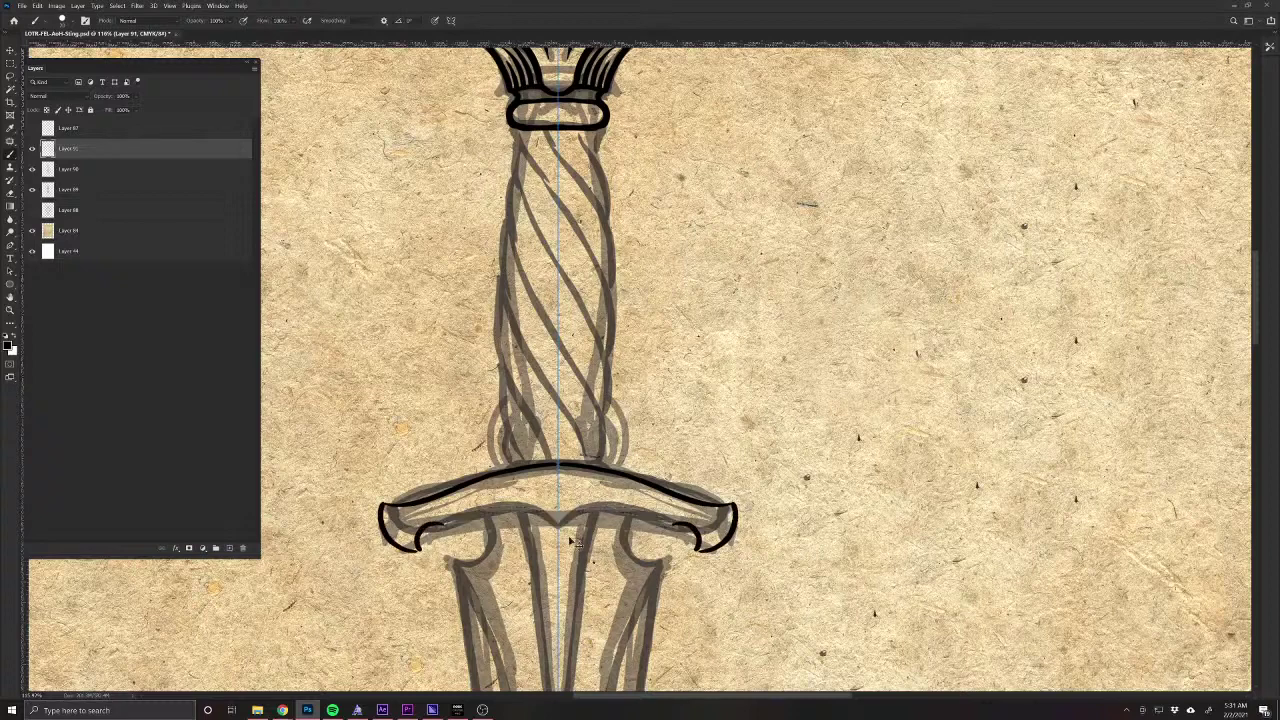
{"action": "key", "text": "ctrl+z"}
{"action": "key", "text": "ctrl+z"}
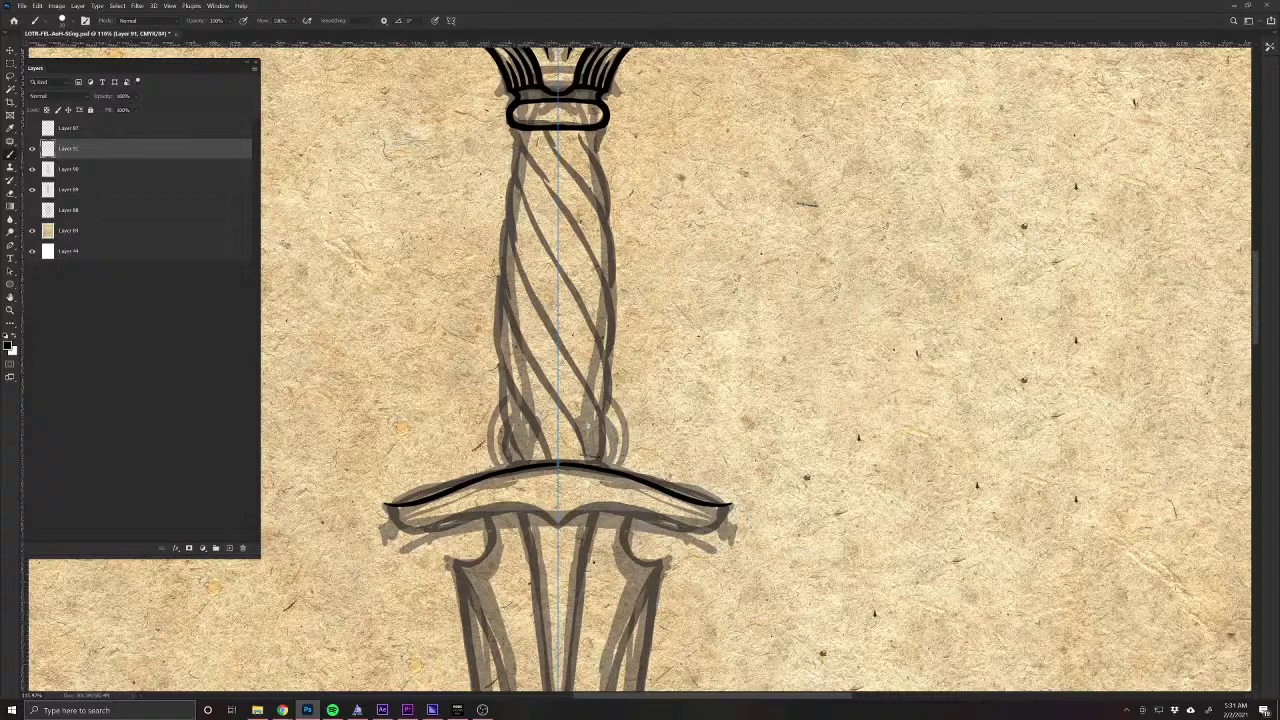
{"action": "key", "text": "ctrl+shift+z"}
{"action": "left_click_drag", "start_coordinate": [380, 514], "coordinate": [420, 537]}
{"action": "key", "text": "ctrl+z"}
{"action": "mouse_move", "coordinate": [734, 512]}
{"action": "left_mouse_down"}
{"action": "mouse_move", "coordinate": [737, 530]}
{"action": "mouse_move", "coordinate": [700, 548]}
{"action": "mouse_move", "coordinate": [624, 511]}
{"action": "mouse_move", "coordinate": [558, 525]}
{"action": "left_mouse_up"}
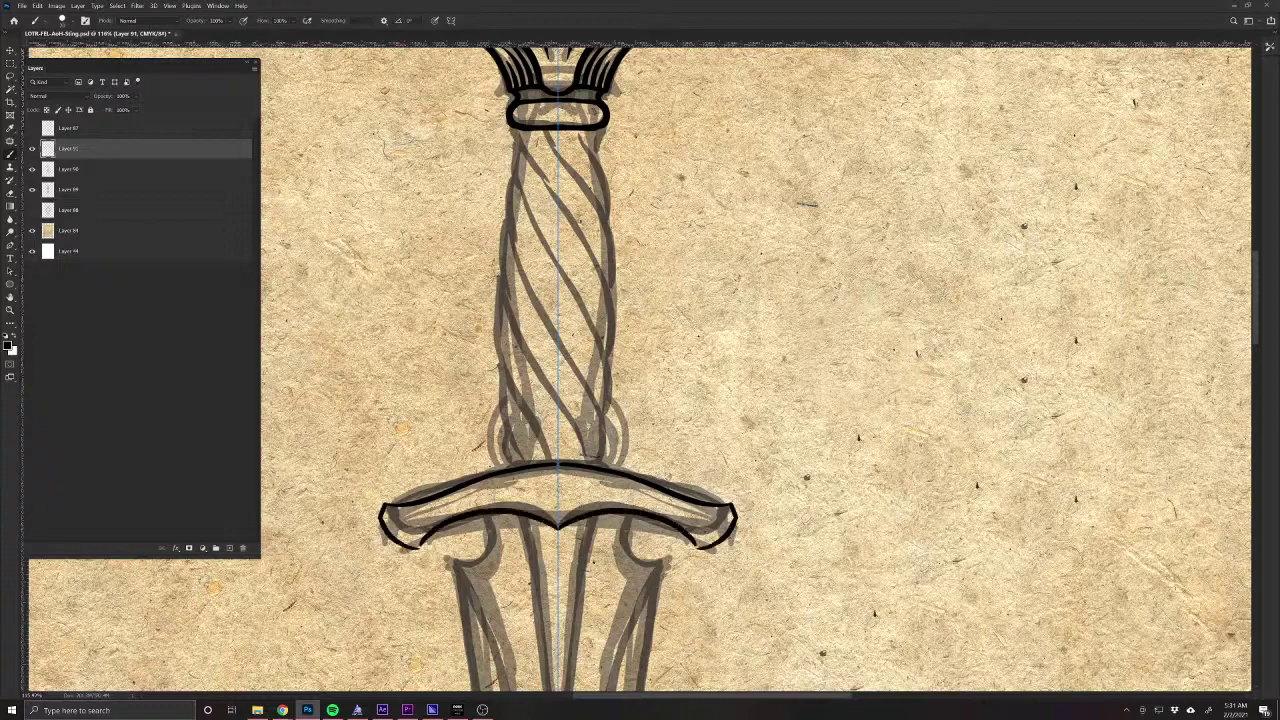
Compare the new hilt line art with the underlying sketch layers by hiding and showing them at full-card view.
{"action": "scroll", "coordinate": [460, 585], "scroll_direction": "down", "scroll_amount": 1}
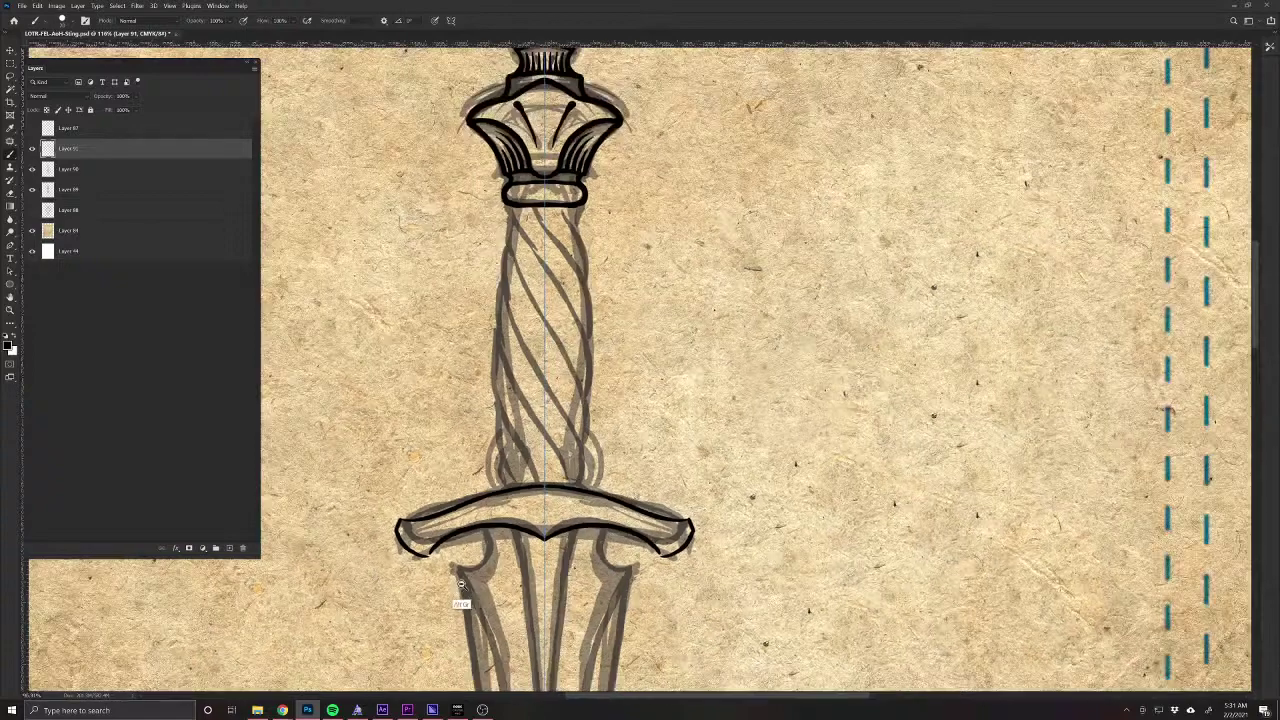
{"action": "left_click_drag", "start_coordinate": [461, 584], "coordinate": [512, 425]}
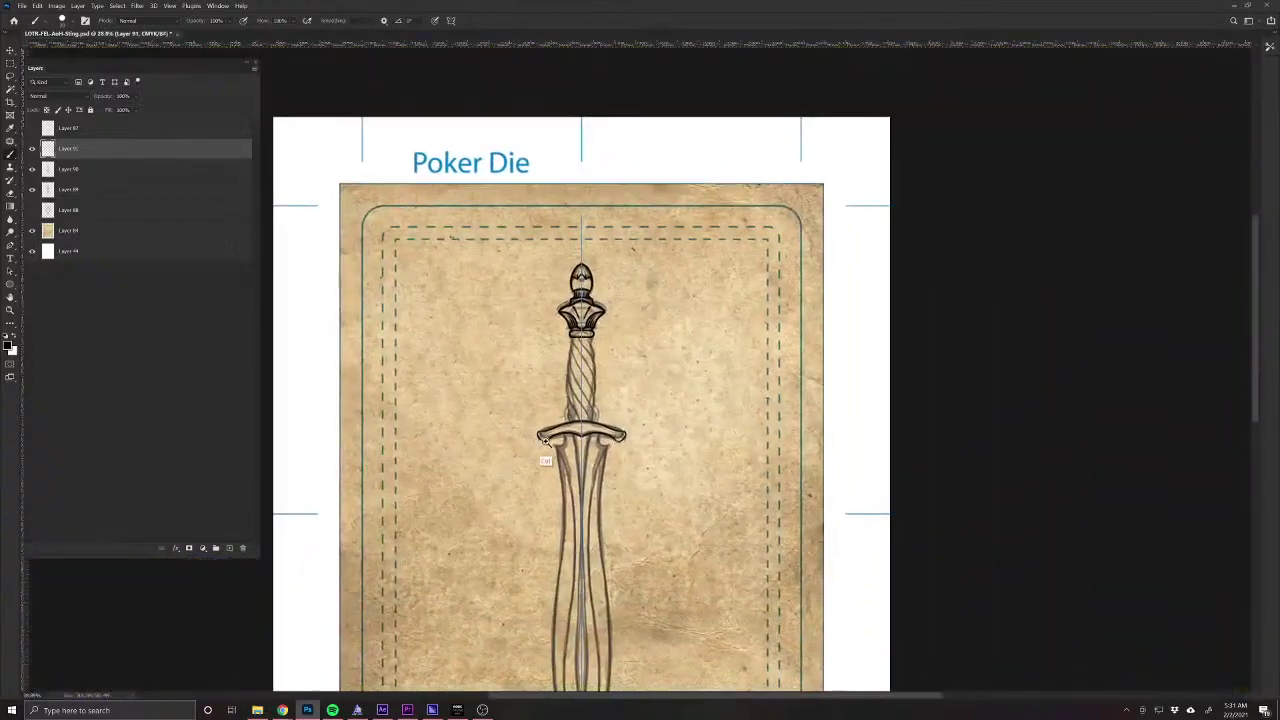
{"action": "scroll", "coordinate": [543, 440], "scroll_direction": "up", "scroll_amount": 2}
{"action": "scroll", "coordinate": [543, 440], "scroll_direction": "down", "scroll_amount": 2}
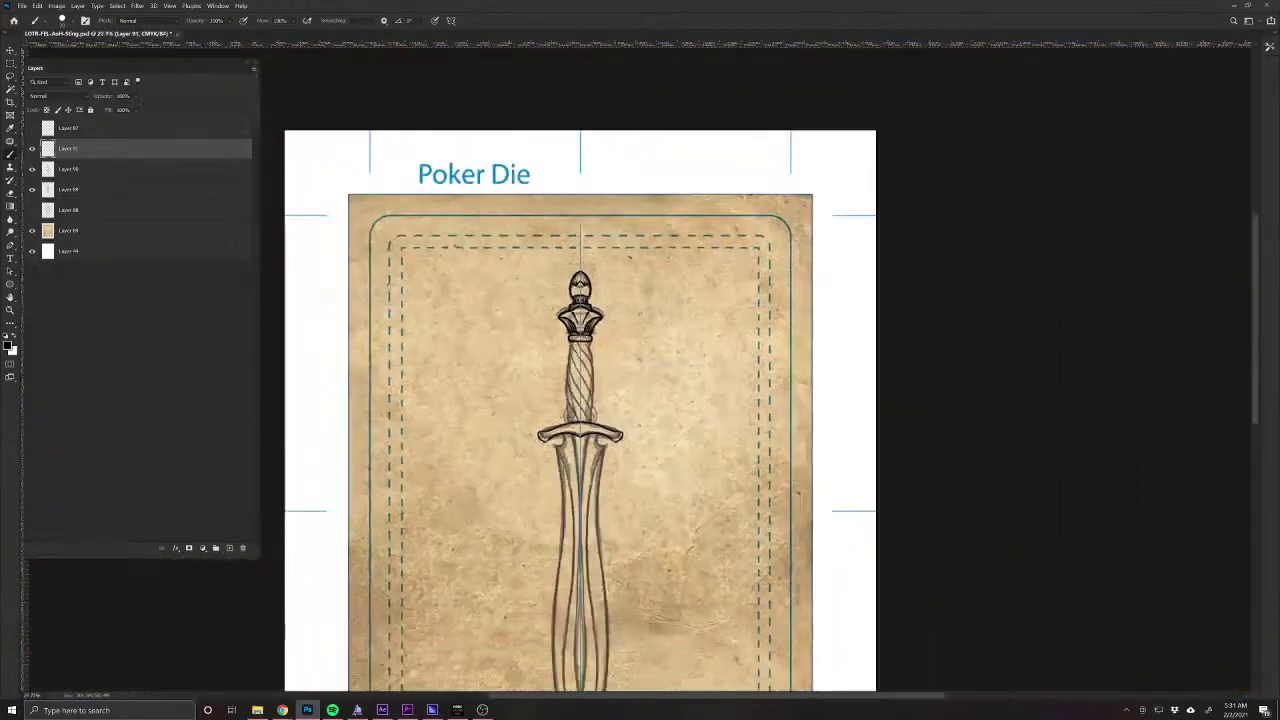
{"action": "left_click", "coordinate": [32, 191]}
{"action": "left_click", "coordinate": [31, 189]}
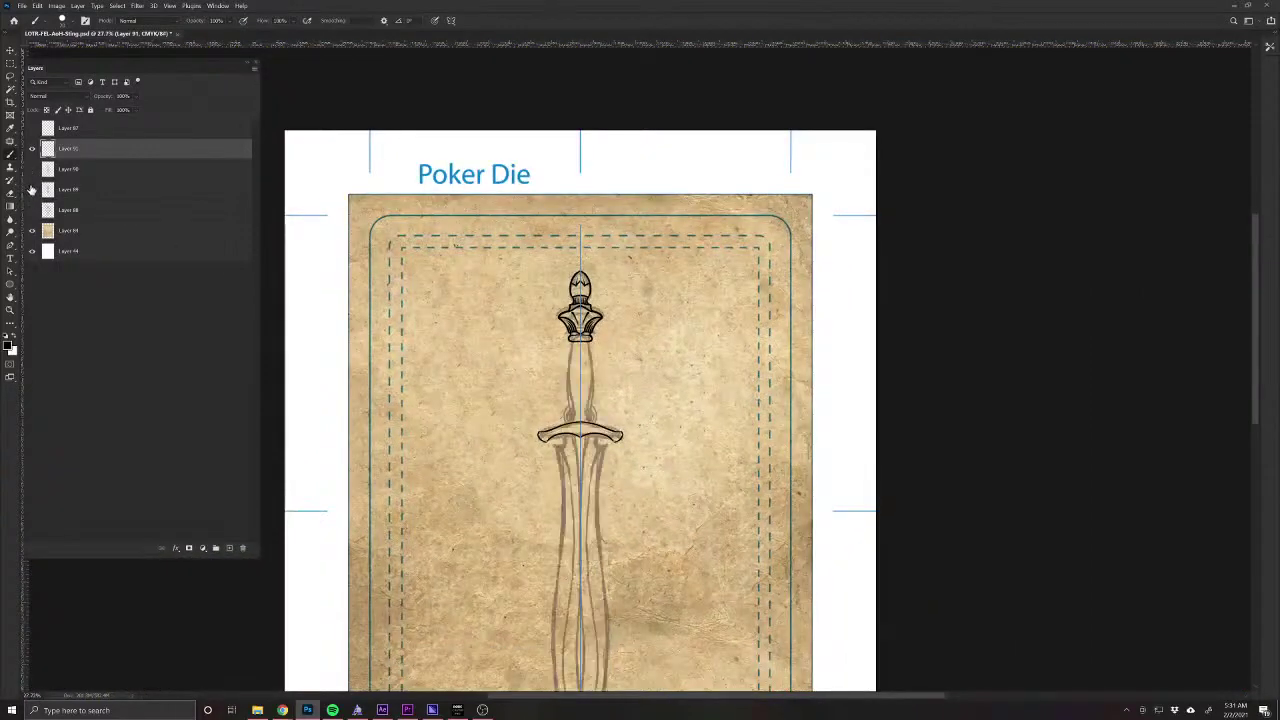
{"action": "left_click", "coordinate": [31, 190]}
{"action": "left_click", "coordinate": [31, 190]}
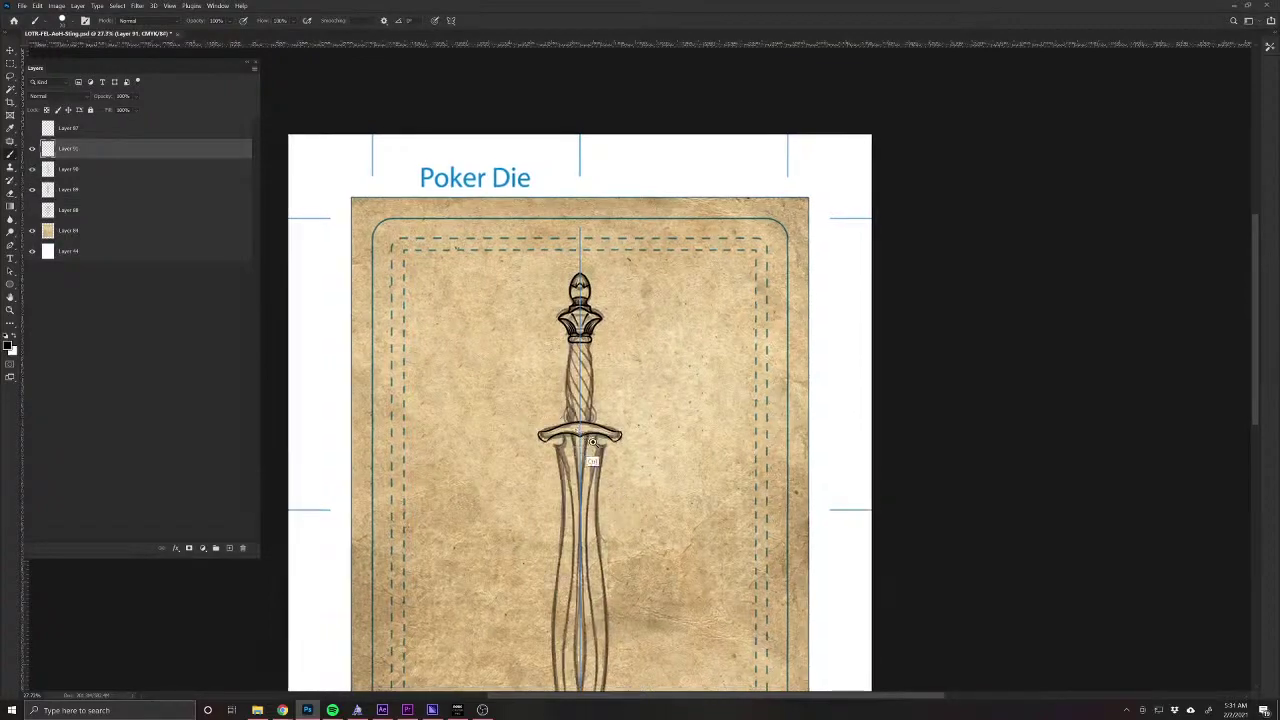
Erase the inked crossguard below the grip from the line-art layer.
{"action": "scroll", "coordinate": [580, 430], "scroll_direction": "up", "scroll_amount": 4}
{"action": "key", "text": "e"}
{"action": "mouse_move", "coordinate": [452, 473]}
{"action": "left_mouse_down"}
{"action": "mouse_move", "coordinate": [421, 442]}
{"action": "mouse_move", "coordinate": [472, 454]}
{"action": "mouse_move", "coordinate": [580, 398]}
{"action": "mouse_move", "coordinate": [580, 452]}
{"action": "left_mouse_up"}
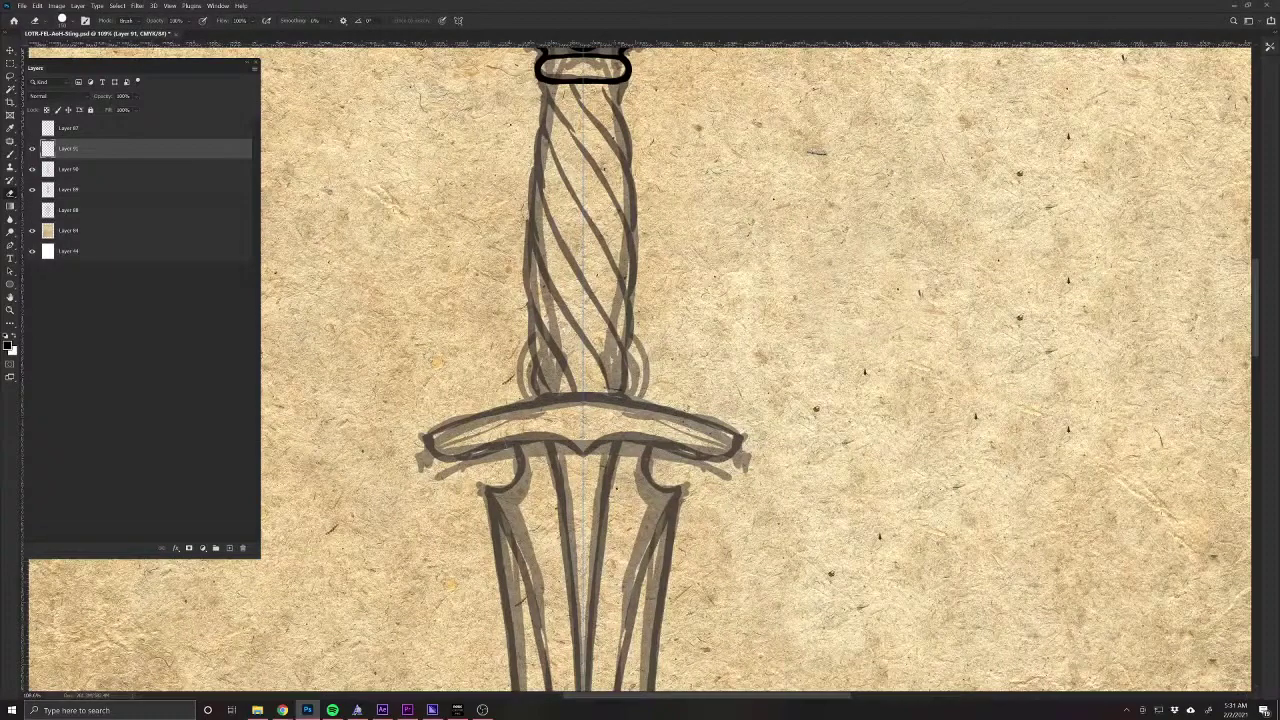
{"action": "key", "text": "b"}
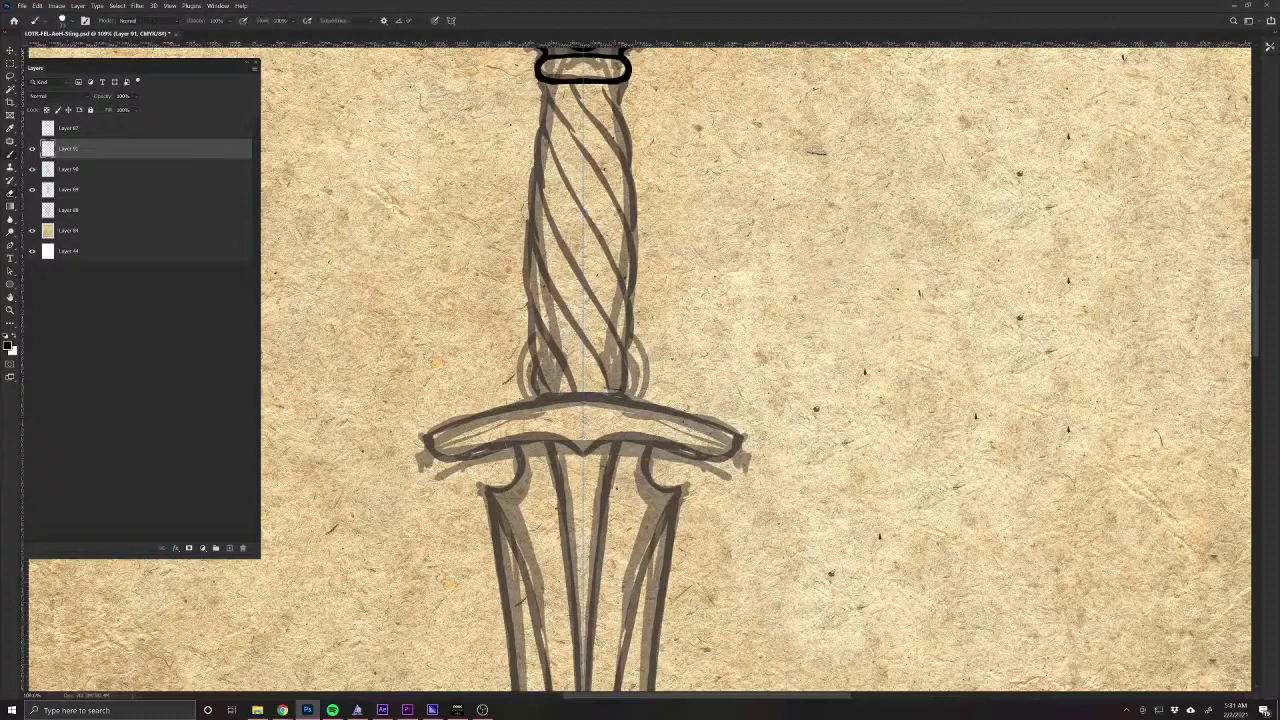
Try inking an arched crossguard with angular pointed ends and a scalloped lower edge, and undo the ends and lower edge.
{"action": "mouse_move", "coordinate": [584, 397]}
{"action": "left_mouse_down"}
{"action": "mouse_move", "coordinate": [740, 438]}
{"action": "mouse_move", "coordinate": [584, 397]}
{"action": "left_mouse_up"}
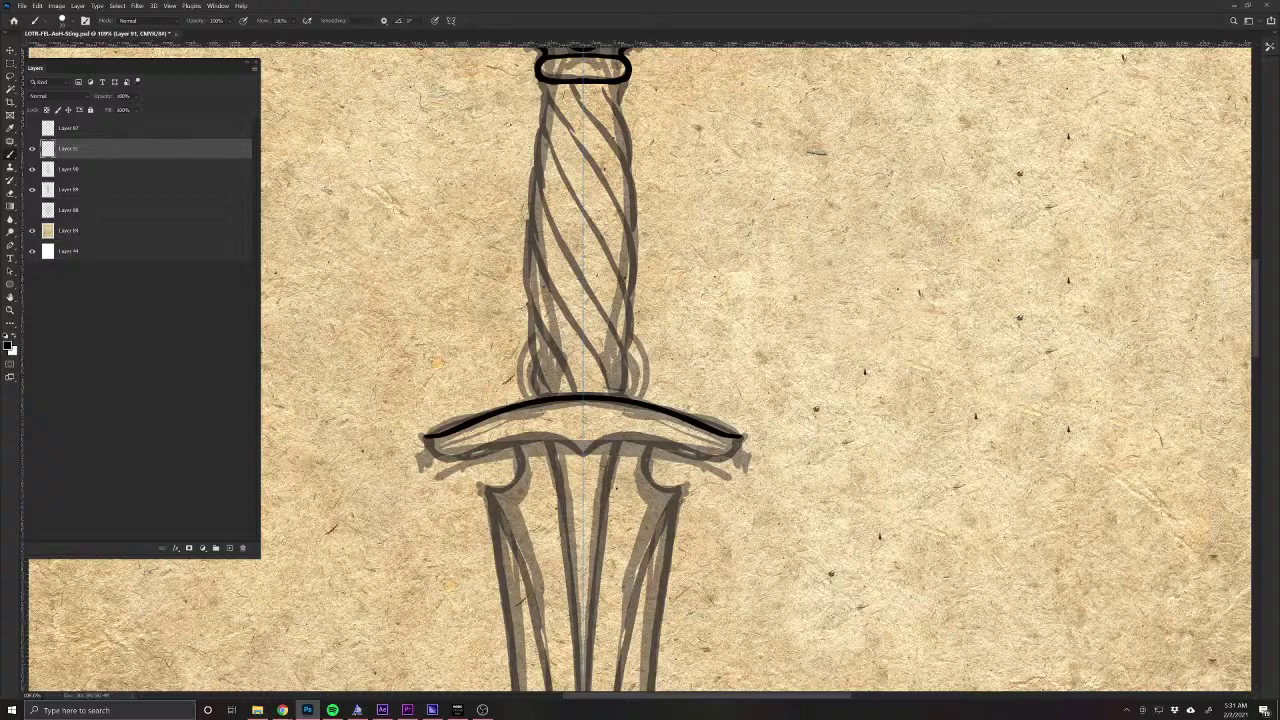
{"action": "mouse_move", "coordinate": [690, 517]}
{"action": "left_mouse_down"}
{"action": "mouse_move", "coordinate": [651, 563]}
{"action": "mouse_move", "coordinate": [606, 573]}
{"action": "left_mouse_up"}
{"action": "mouse_move", "coordinate": [677, 504]}
{"action": "left_mouse_down"}
{"action": "mouse_move", "coordinate": [684, 521]}
{"action": "mouse_move", "coordinate": [646, 540]}
{"action": "mouse_move", "coordinate": [565, 505]}
{"action": "mouse_move", "coordinate": [522, 516]}
{"action": "left_mouse_up"}
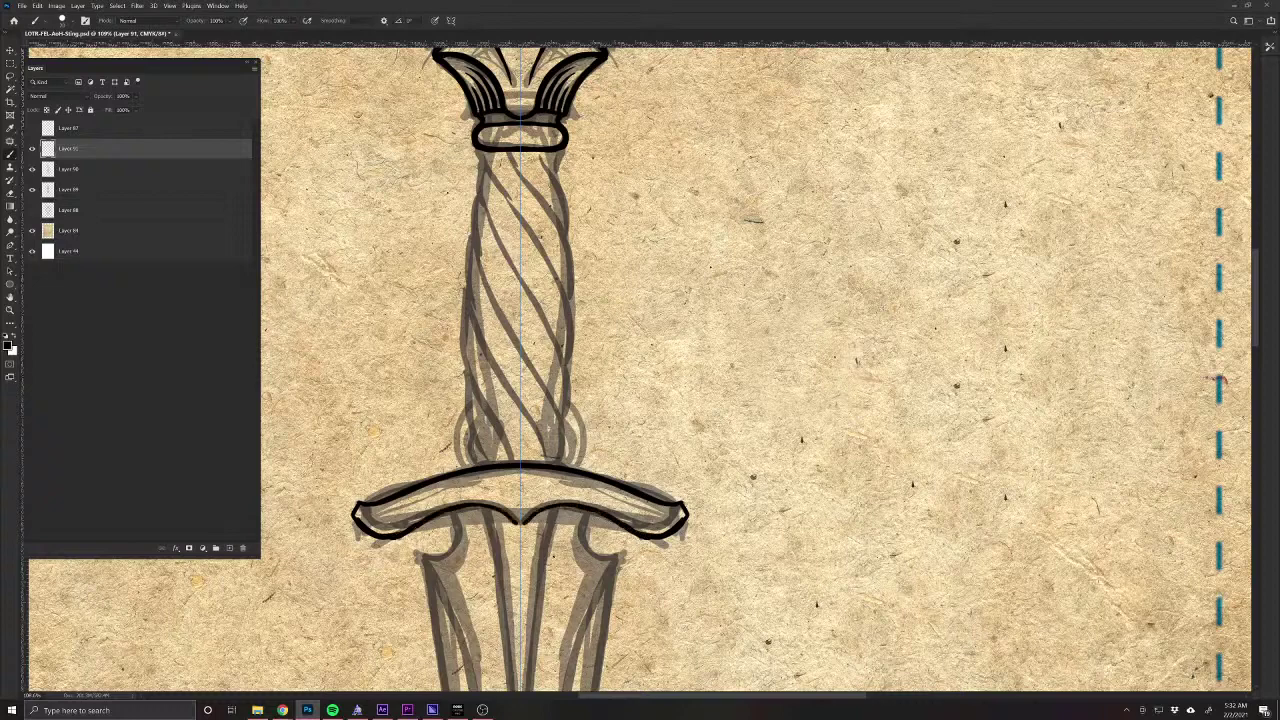
{"action": "key", "text": "ctrl+z"}
{"action": "key", "text": "ctrl+z"}
{"action": "key", "text": "ctrl+z"}
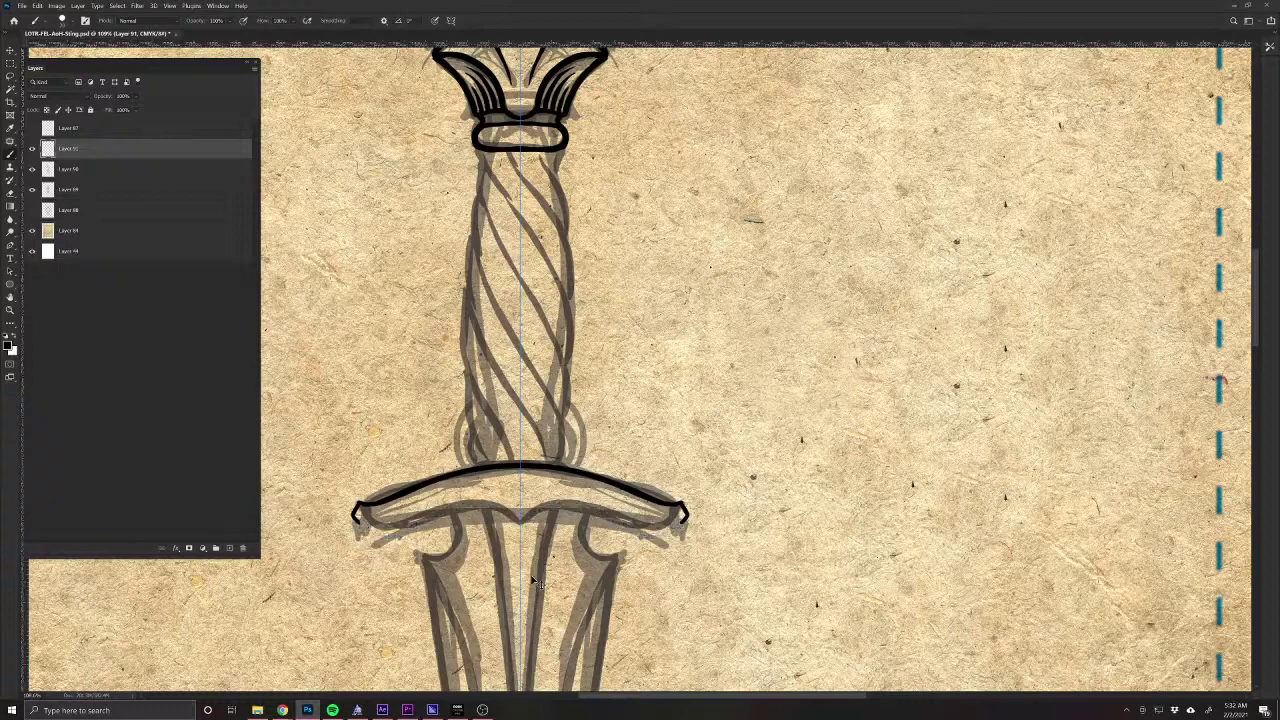
{"action": "key", "text": "ctrl+z"}
Trim the arch's tips and try a slimmer crossguard with short straight ends and a lower edge meeting in a shallow central point.
{"action": "left_click_drag", "start_coordinate": [476, 615], "coordinate": [534, 523]}
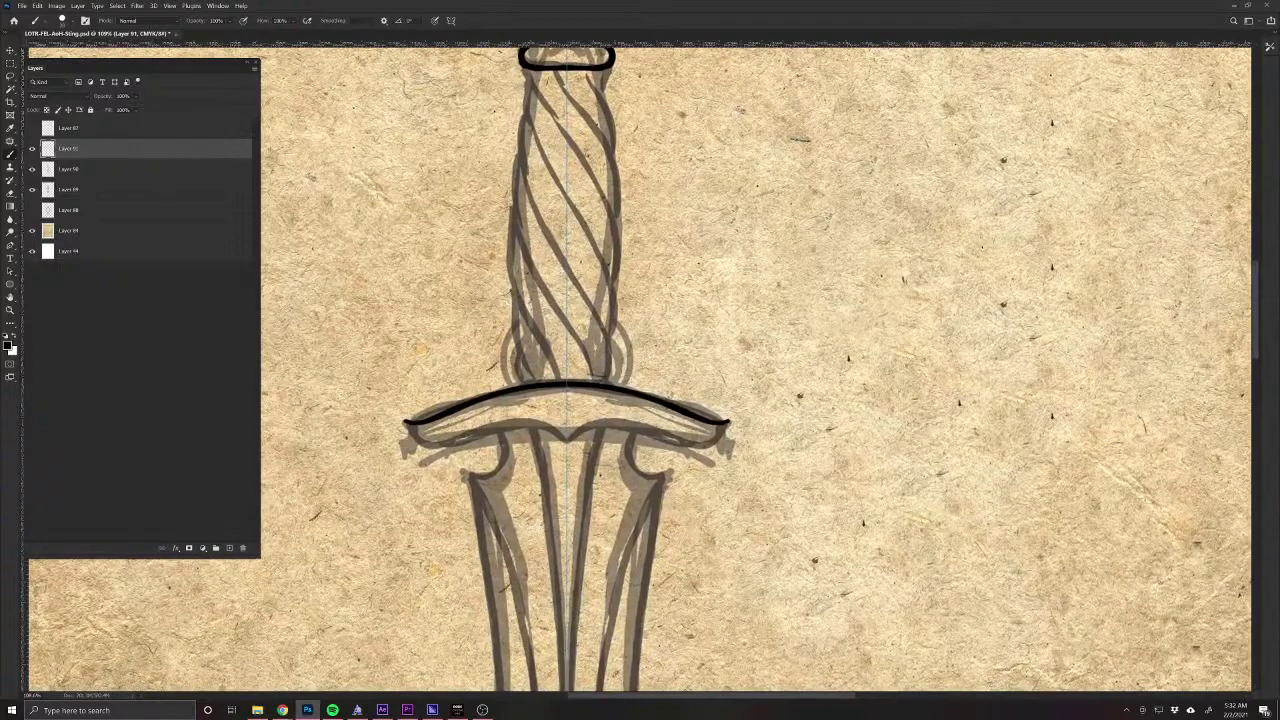
{"action": "key", "text": "e"}
{"action": "left_click_drag", "start_coordinate": [748, 423], "coordinate": [721, 417]}
{"action": "key", "text": "b"}
{"action": "key", "text": "ctrl+shift+z"}
{"action": "key", "text": "ctrl+shift+z"}
{"action": "mouse_move", "coordinate": [414, 438]}
{"action": "left_mouse_down"}
{"action": "mouse_move", "coordinate": [490, 421]}
{"action": "mouse_move", "coordinate": [566, 438]}
{"action": "left_mouse_up"}
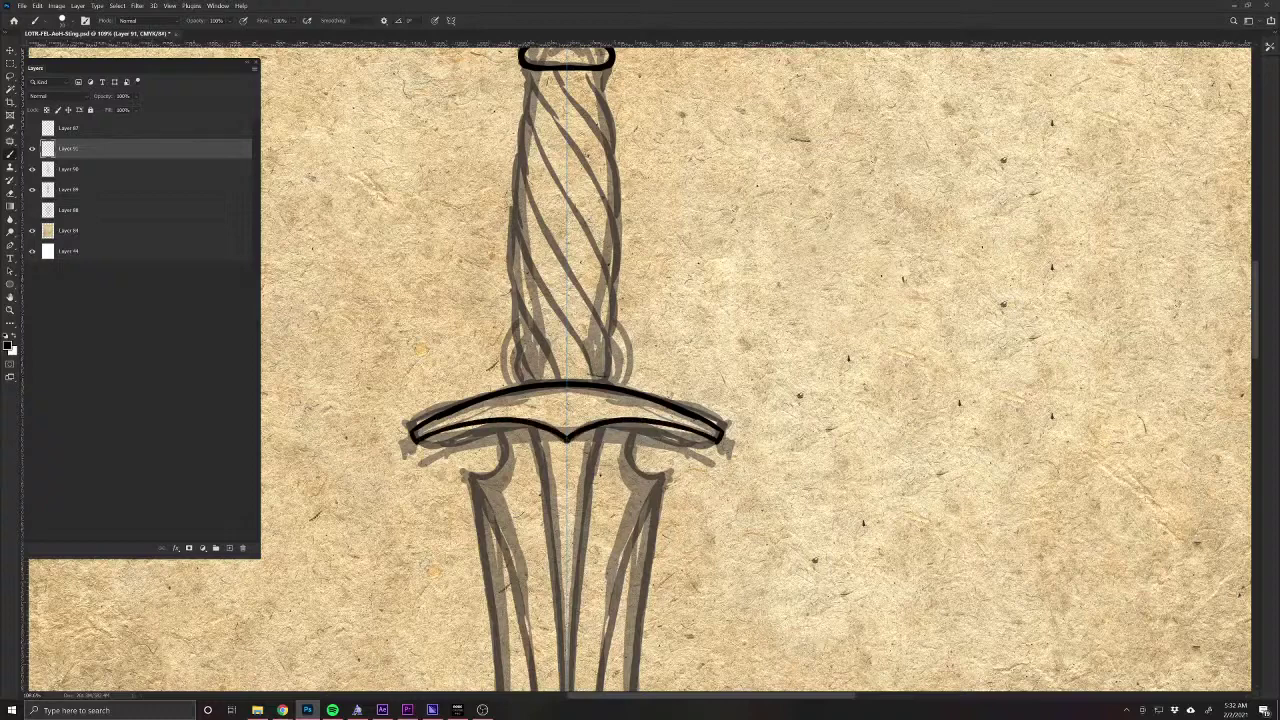
Erase the ends and lower edge and try a shorter crossguard with a deep scalloped lower edge, a long central point and inner contour lines.
{"action": "key", "text": "e"}
{"action": "mouse_move", "coordinate": [414, 436]}
{"action": "left_mouse_down"}
{"action": "mouse_move", "coordinate": [540, 422]}
{"action": "mouse_move", "coordinate": [566, 436]}
{"action": "left_mouse_up"}
{"action": "key", "text": "b"}
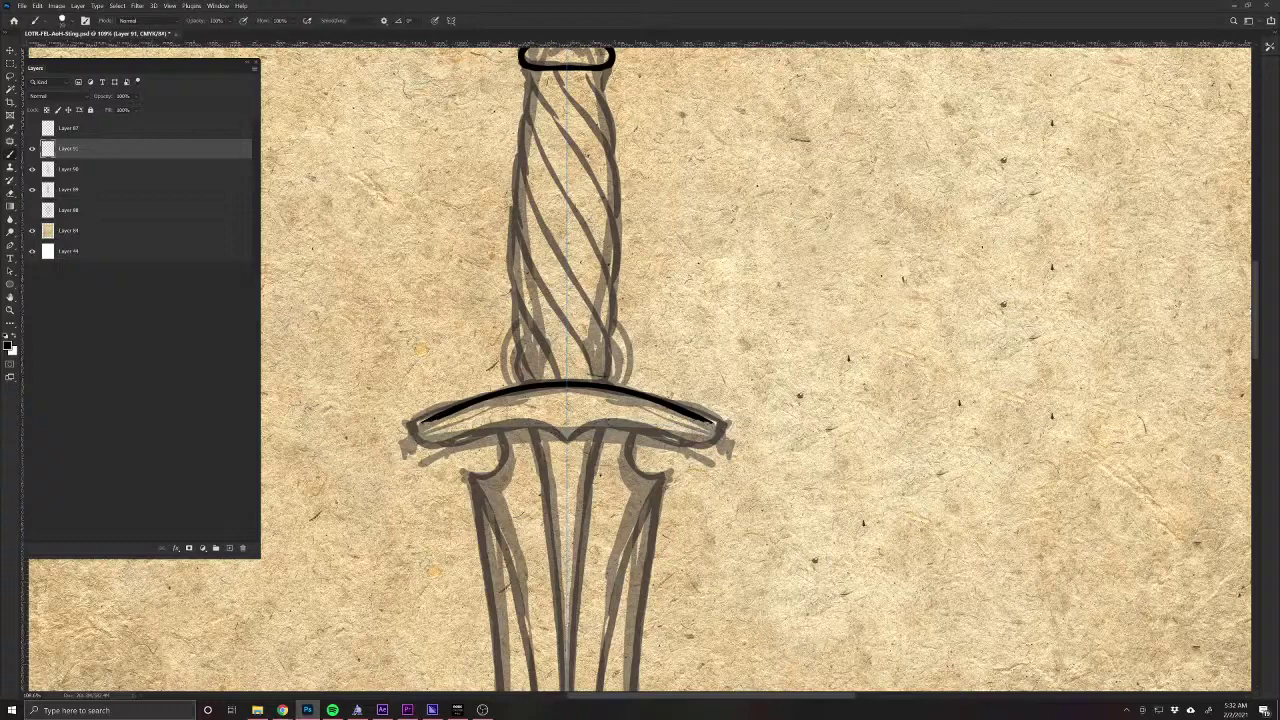
{"action": "mouse_move", "coordinate": [421, 424]}
{"action": "left_mouse_down"}
{"action": "mouse_move", "coordinate": [424, 437]}
{"action": "mouse_move", "coordinate": [560, 480]}
{"action": "left_mouse_up"}
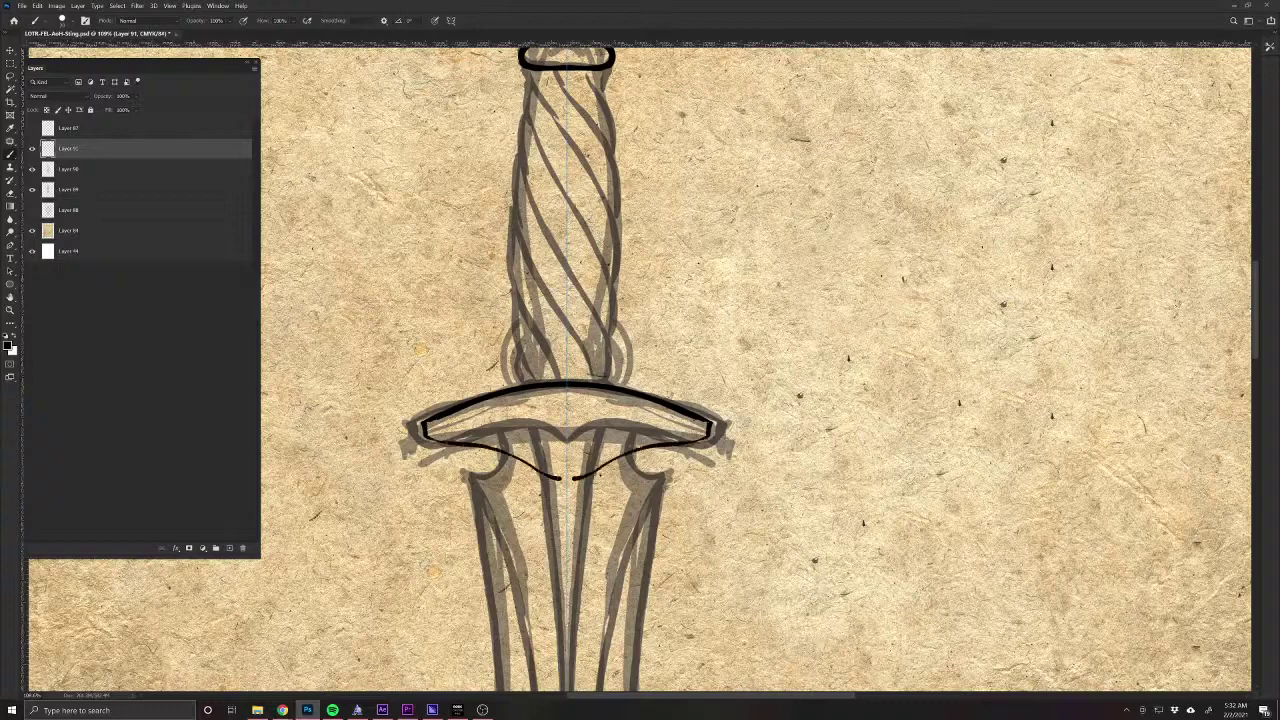
{"action": "key", "text": "ctrl+z"}
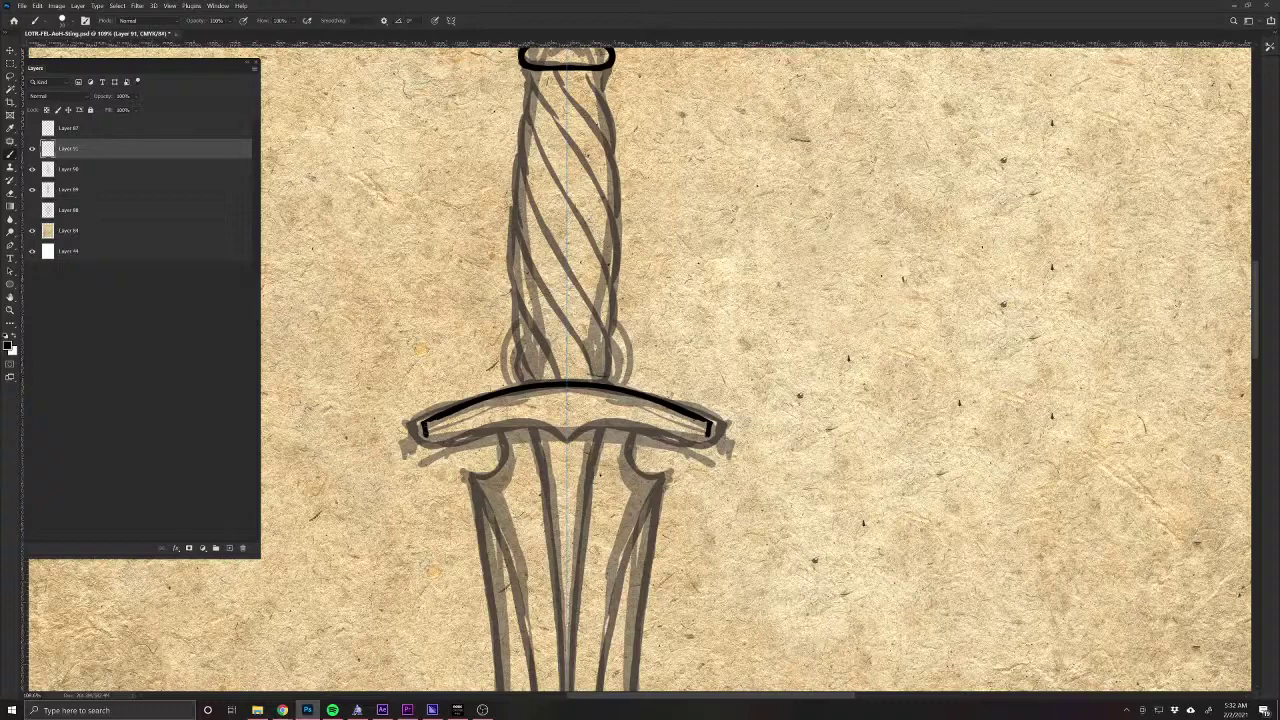
{"action": "mouse_move", "coordinate": [428, 437]}
{"action": "left_mouse_down"}
{"action": "mouse_move", "coordinate": [526, 458]}
{"action": "mouse_move", "coordinate": [567, 490]}
{"action": "mouse_move", "coordinate": [530, 459]}
{"action": "mouse_move", "coordinate": [464, 457]}
{"action": "left_mouse_up"}
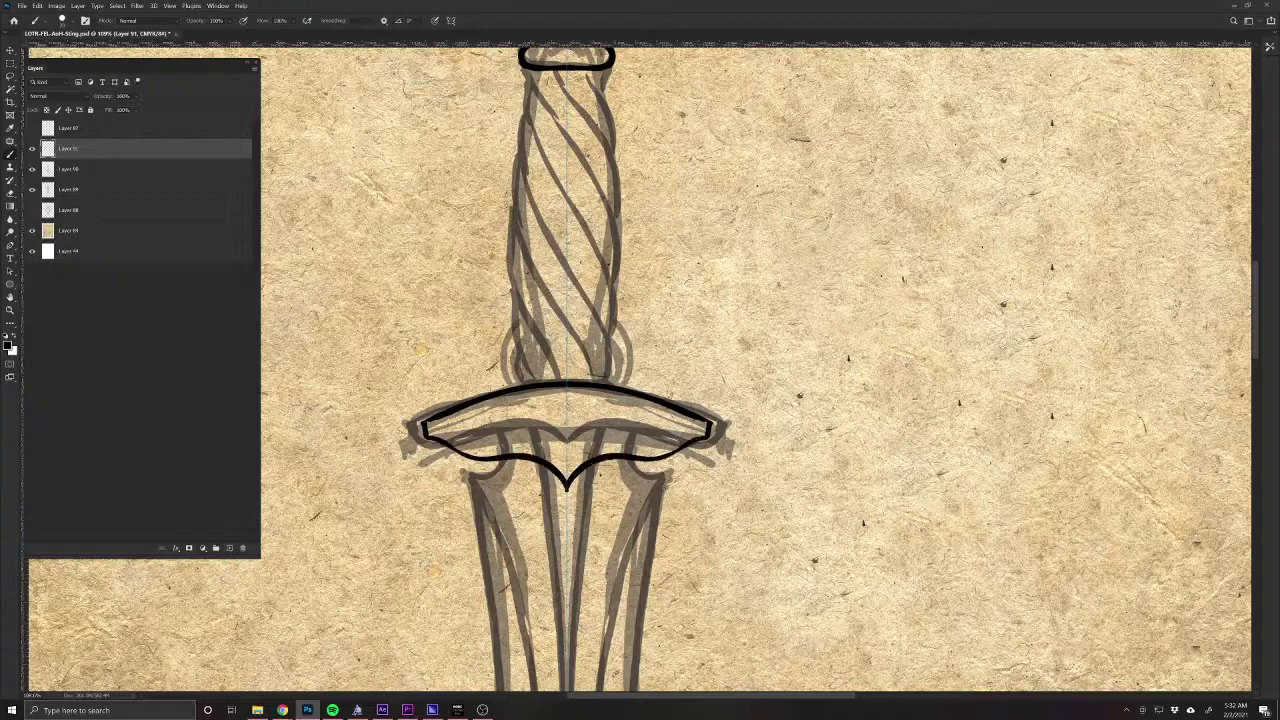
{"action": "mouse_move", "coordinate": [428, 436]}
{"action": "left_mouse_down"}
{"action": "mouse_move", "coordinate": [518, 420]}
{"action": "mouse_move", "coordinate": [551, 447]}
{"action": "left_mouse_up"}
{"action": "scroll", "coordinate": [503, 591], "scroll_direction": "down", "scroll_amount": 5}
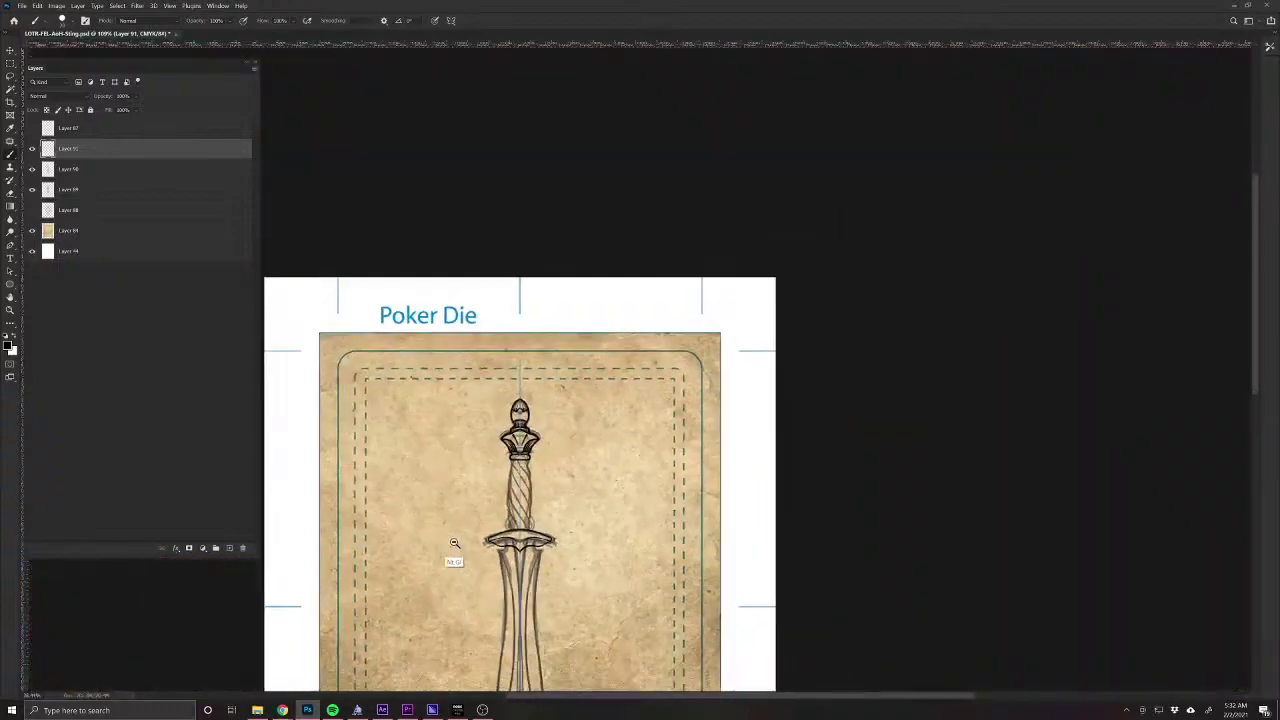
{"action": "scroll", "coordinate": [451, 560], "scroll_direction": "up", "scroll_amount": 3}
{"action": "scroll", "coordinate": [468, 561], "scroll_direction": "up", "scroll_amount": 3}
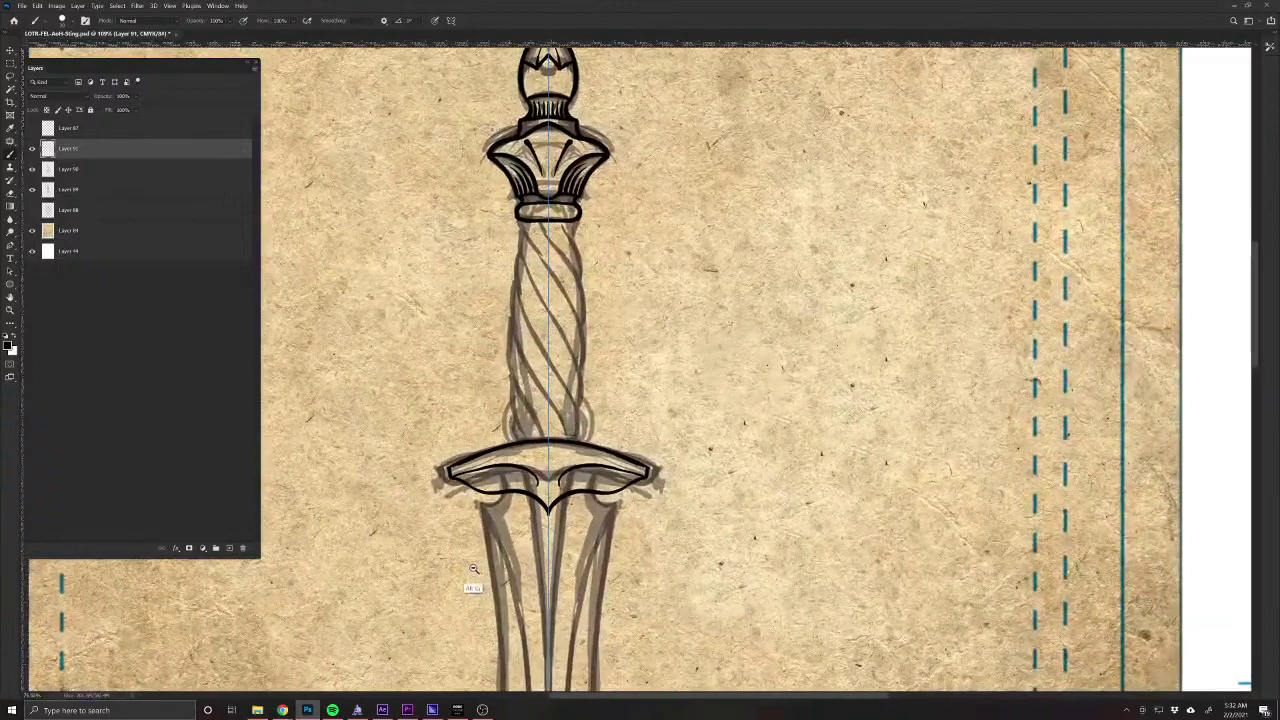
Erase the trial crossguard and ink a wider arched one with rounded, downturned ends and a scalloped lower edge.
{"action": "key", "text": "e"}
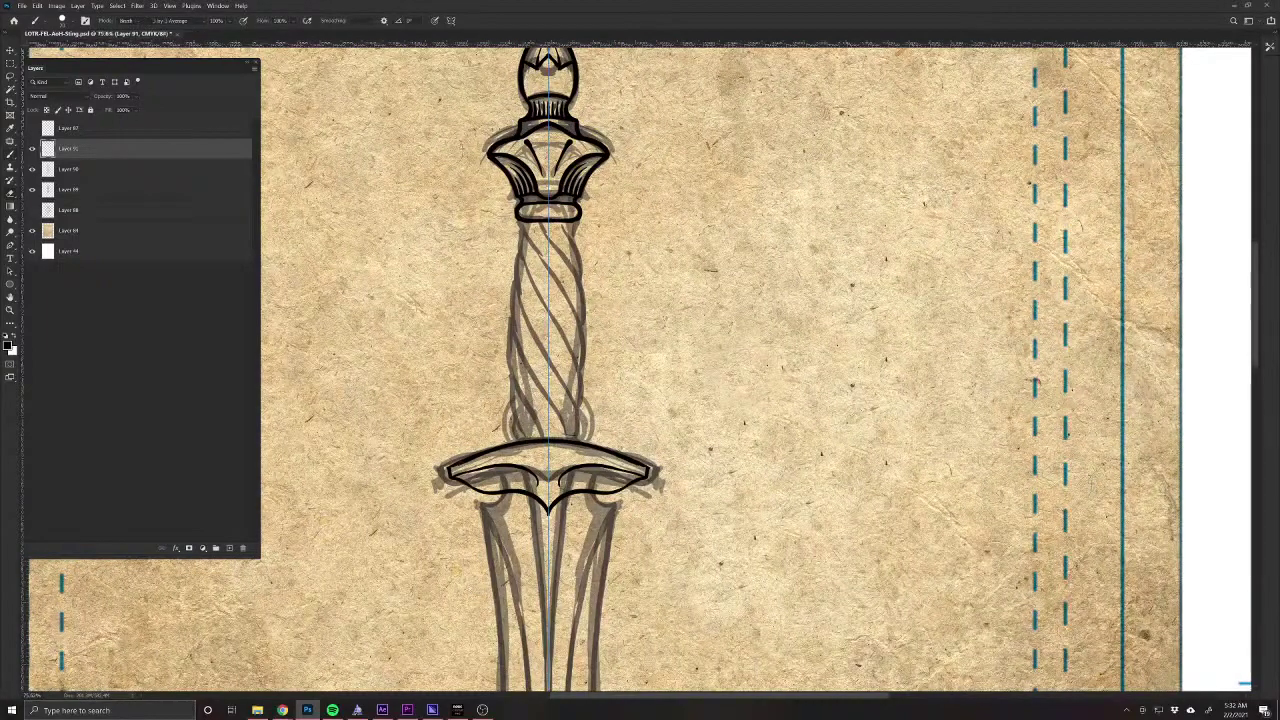
{"action": "mouse_move", "coordinate": [448, 470]}
{"action": "left_mouse_down"}
{"action": "mouse_move", "coordinate": [508, 492]}
{"action": "mouse_move", "coordinate": [537, 481]}
{"action": "mouse_move", "coordinate": [526, 442]}
{"action": "mouse_move", "coordinate": [549, 440]}
{"action": "left_mouse_up"}
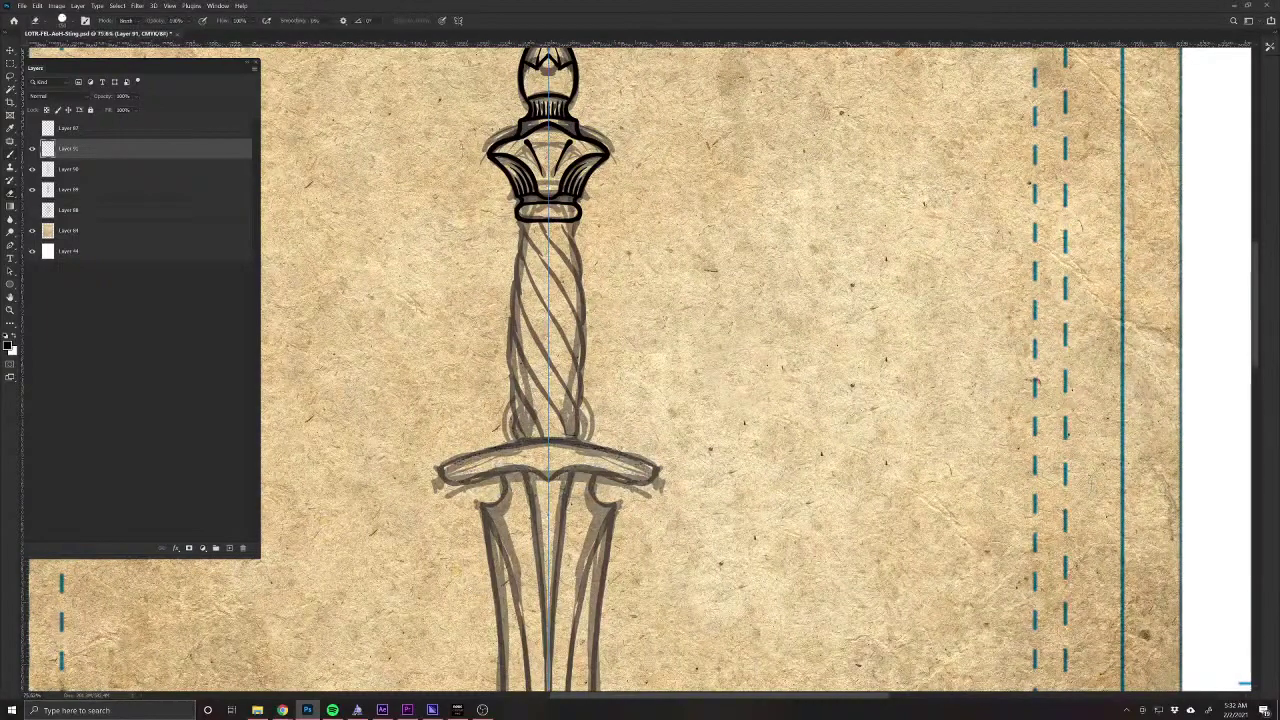
{"action": "key", "text": "b"}
{"action": "scroll", "coordinate": [548, 471], "scroll_direction": "up", "scroll_amount": 3}
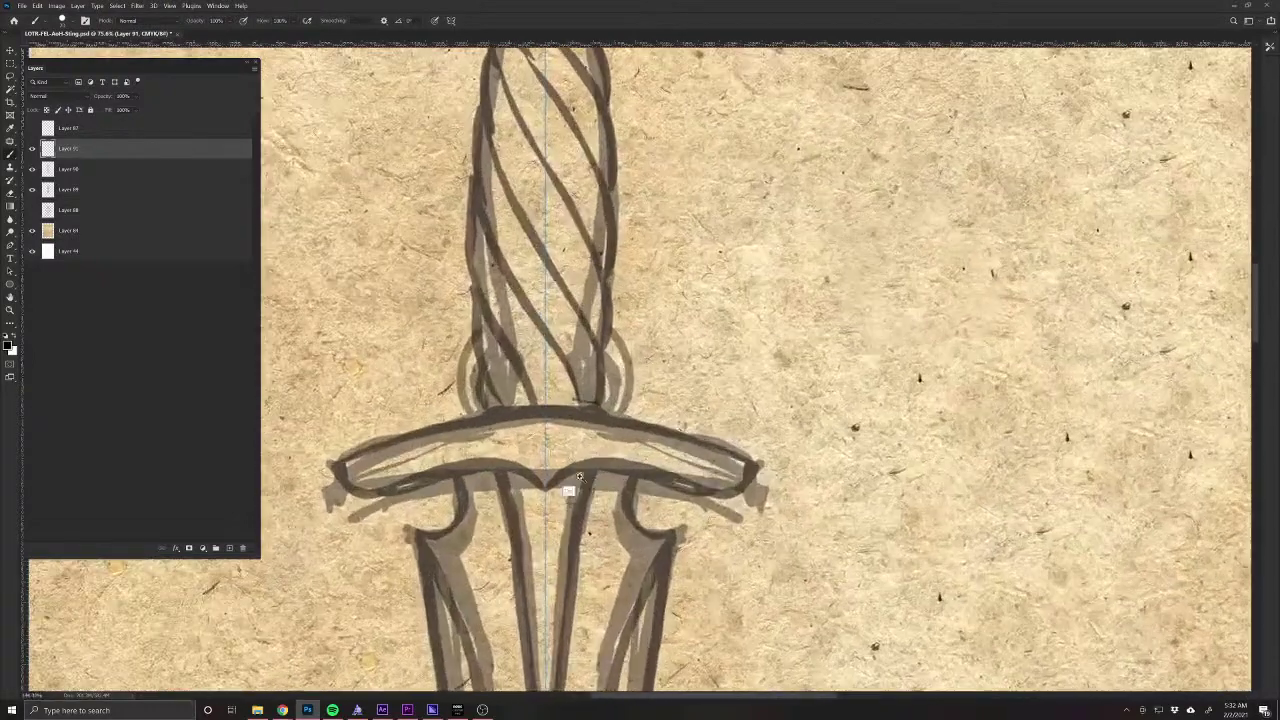
{"action": "mouse_move", "coordinate": [338, 462]}
{"action": "left_mouse_down"}
{"action": "mouse_move", "coordinate": [440, 424]}
{"action": "mouse_move", "coordinate": [546, 411]}
{"action": "mouse_move", "coordinate": [690, 438]}
{"action": "mouse_move", "coordinate": [764, 468]}
{"action": "left_mouse_up"}
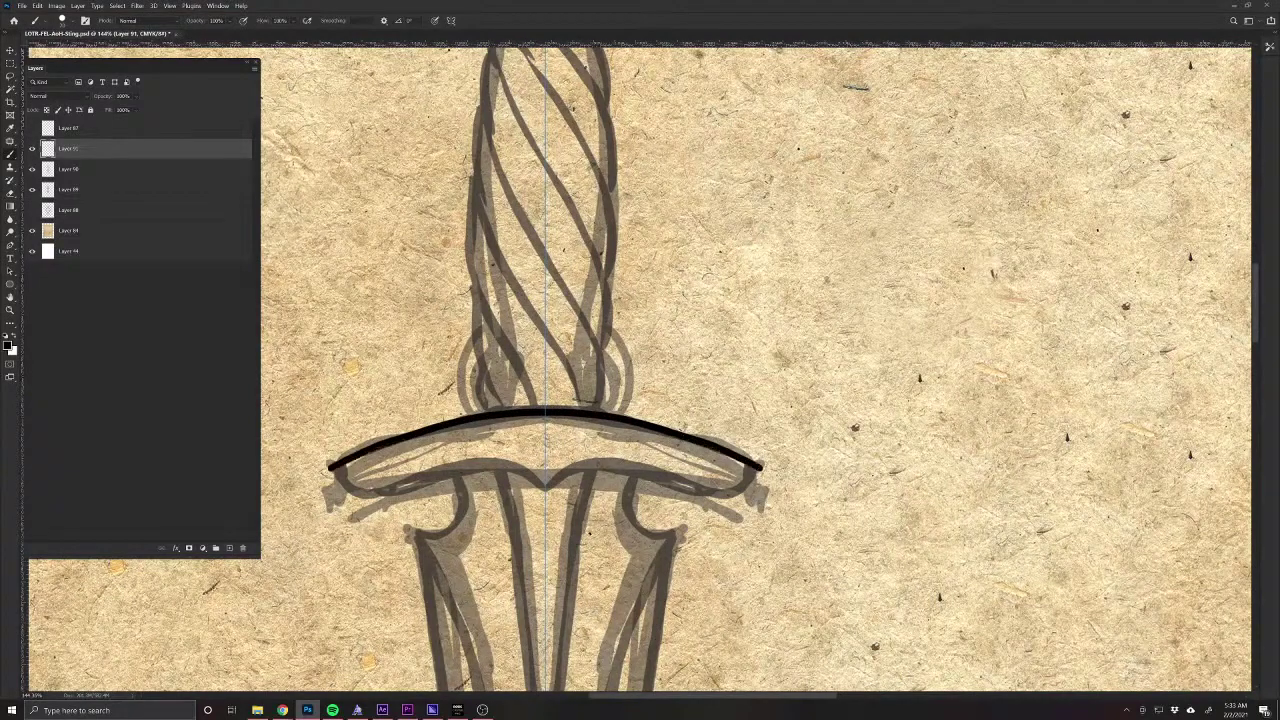
{"action": "mouse_move", "coordinate": [330, 468]}
{"action": "left_mouse_down"}
{"action": "mouse_move", "coordinate": [357, 499]}
{"action": "mouse_move", "coordinate": [388, 499]}
{"action": "mouse_move", "coordinate": [474, 456]}
{"action": "mouse_move", "coordinate": [510, 458]}
{"action": "mouse_move", "coordinate": [545, 486]}
{"action": "left_mouse_up"}
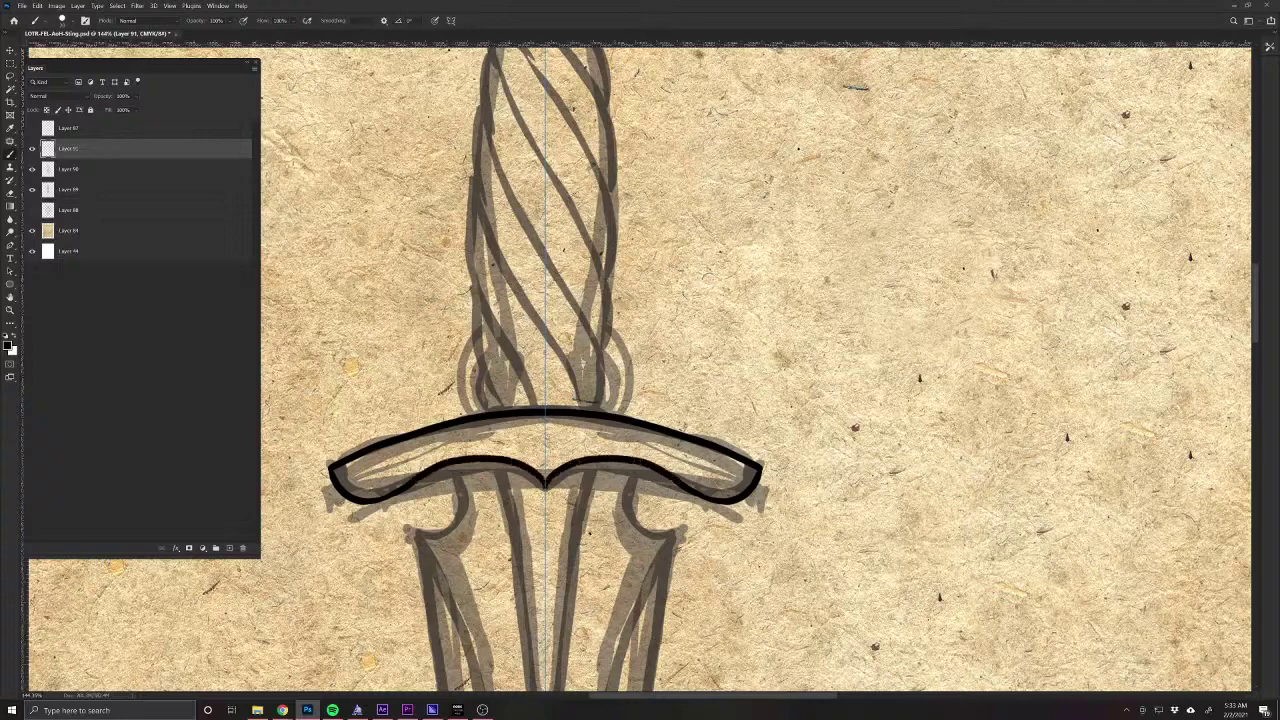
Erase the middle of the crossguard's lower edge and re-ink it with a longer, sharper central point.
{"action": "key", "text": "e"}
{"action": "left_click_drag", "start_coordinate": [461, 461], "coordinate": [545, 484]}
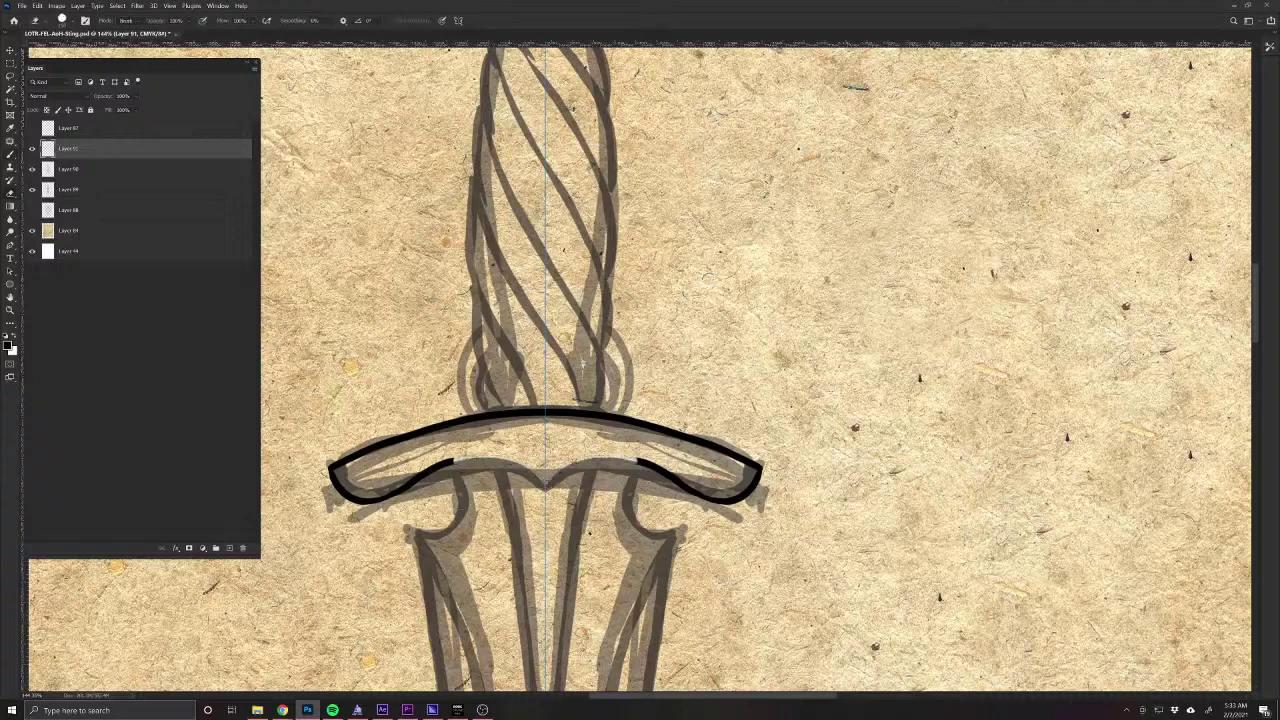
{"action": "key", "text": "b"}
{"action": "mouse_move", "coordinate": [450, 462]}
{"action": "left_mouse_down"}
{"action": "mouse_move", "coordinate": [506, 466]}
{"action": "mouse_move", "coordinate": [544, 509]}
{"action": "mouse_move", "coordinate": [520, 476]}
{"action": "mouse_move", "coordinate": [450, 460]}
{"action": "mouse_move", "coordinate": [532, 492]}
{"action": "mouse_move", "coordinate": [546, 512]}
{"action": "left_mouse_up"}
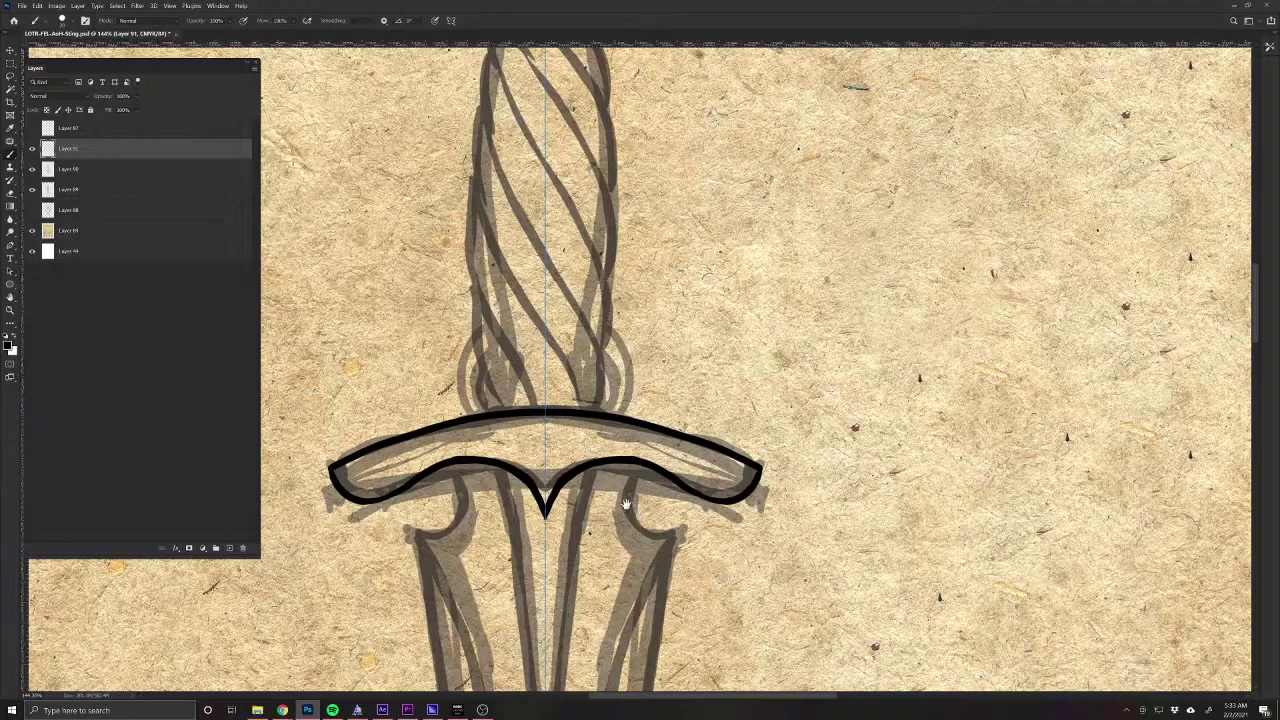
Ink the curved notches beneath the crossguard and the leaf-shaped outer outline of the blade down to its tip.
{"action": "left_click_drag", "start_coordinate": [604, 628], "coordinate": [538, 513]}
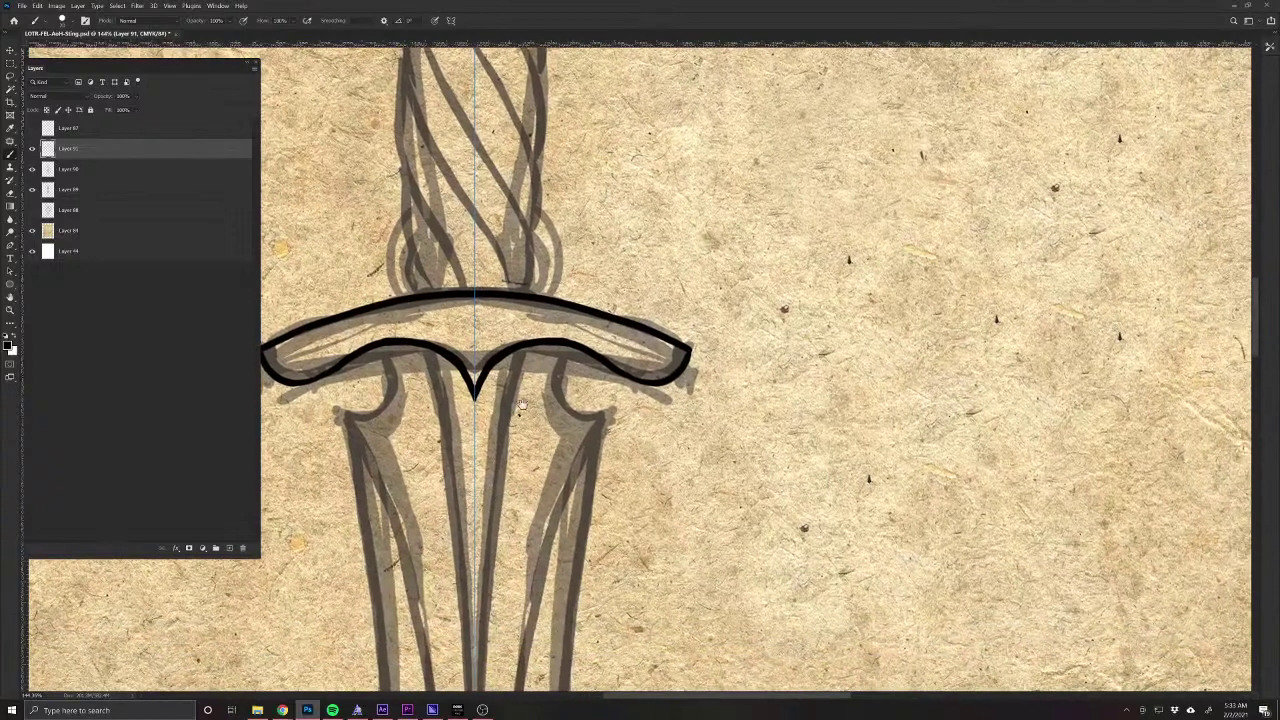
{"action": "mouse_move", "coordinate": [566, 342]}
{"action": "left_mouse_down"}
{"action": "mouse_move", "coordinate": [560, 398]}
{"action": "mouse_move", "coordinate": [604, 413]}
{"action": "mouse_move", "coordinate": [573, 406]}
{"action": "mouse_move", "coordinate": [558, 383]}
{"action": "mouse_move", "coordinate": [564, 354]}
{"action": "left_mouse_up"}
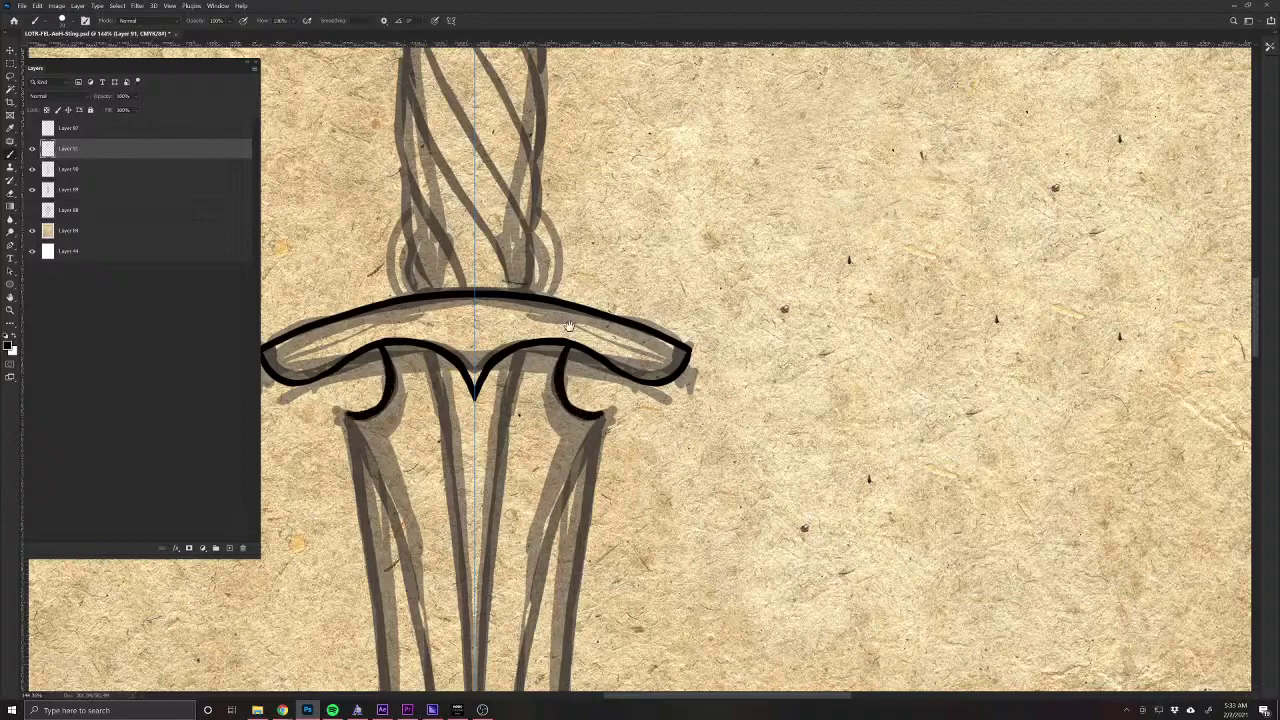
{"action": "scroll", "coordinate": [363, 571], "scroll_direction": "down", "scroll_amount": 3}
{"action": "left_click_drag", "start_coordinate": [385, 599], "coordinate": [557, 535]}
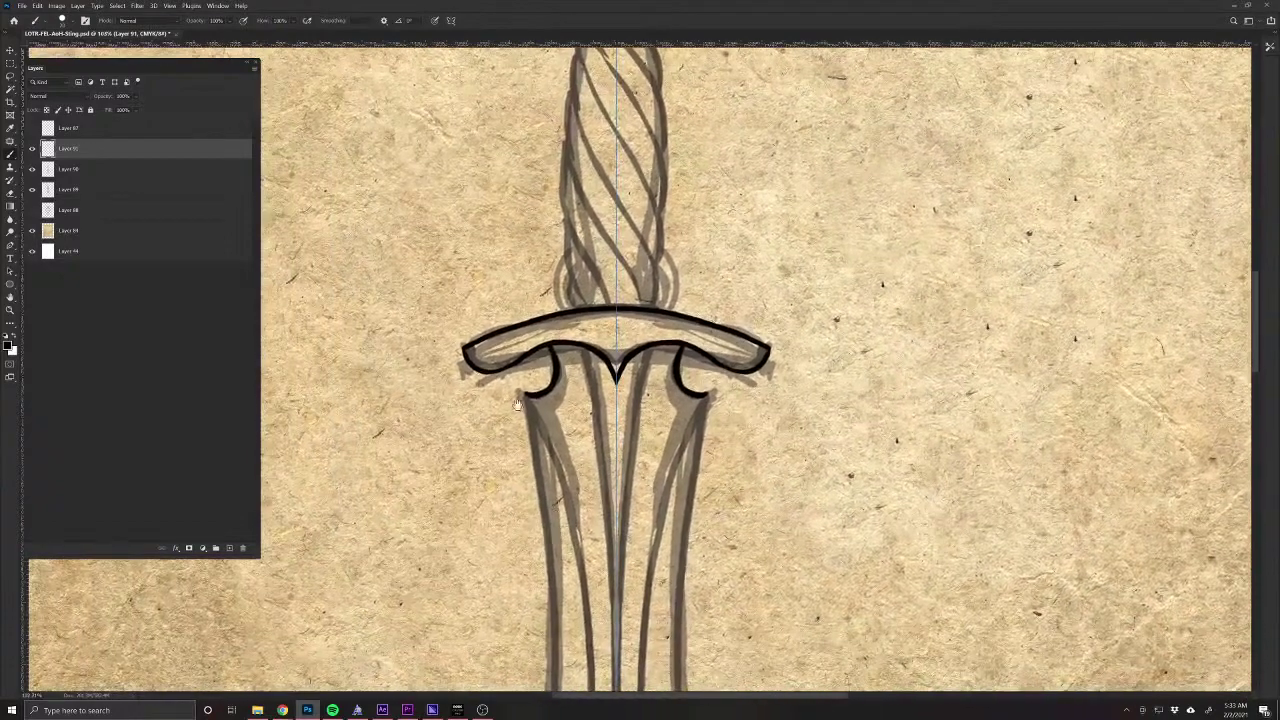
{"action": "scroll", "coordinate": [535, 440], "scroll_direction": "down", "scroll_amount": 5}
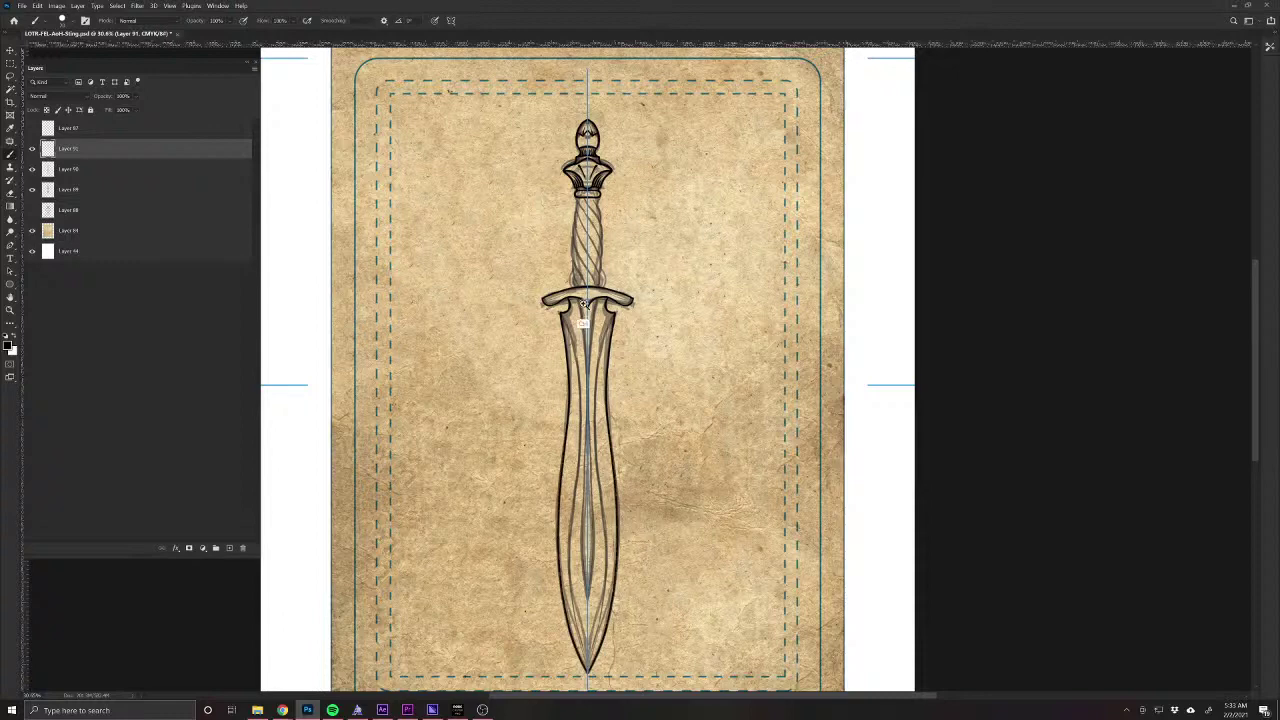
Ink the inner contour lines along both sides of the blade from the shoulders to the tip, cleaning up their lower ends.
{"action": "left_click_drag", "start_coordinate": [584, 320], "coordinate": [566, 348]}
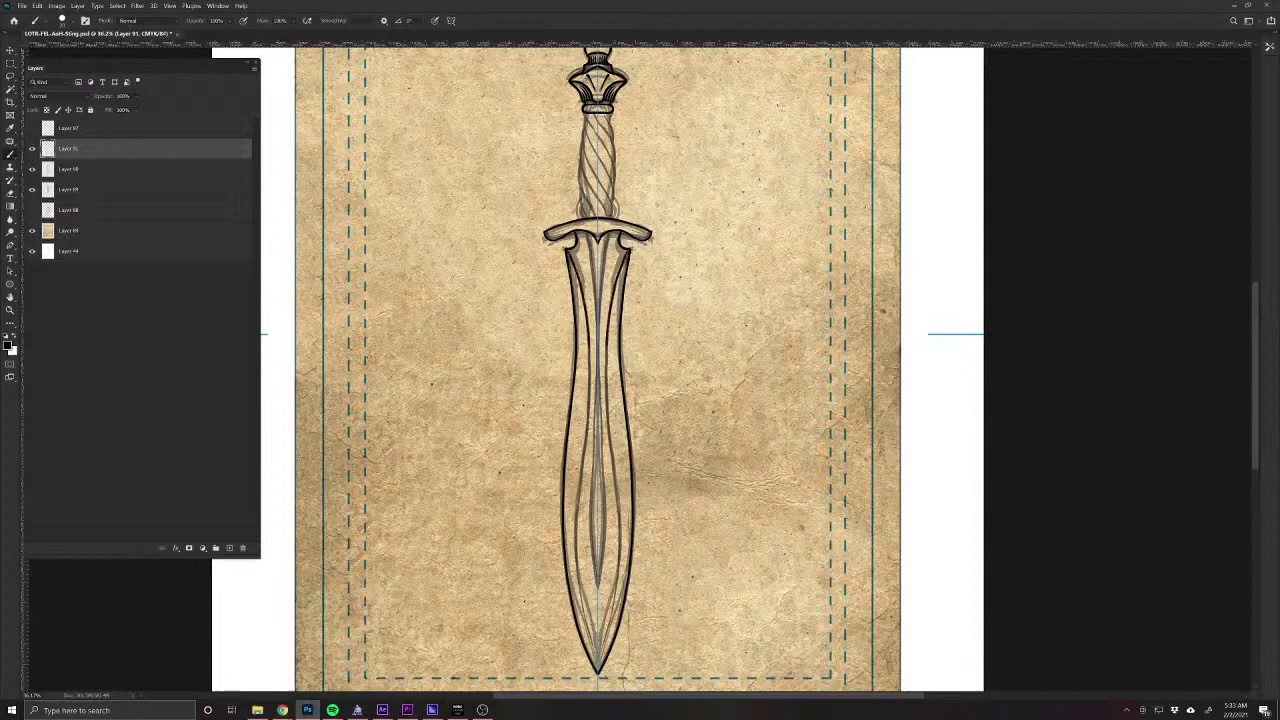
{"action": "mouse_move", "coordinate": [589, 401]}
{"action": "left_mouse_down"}
{"action": "mouse_move", "coordinate": [574, 543]}
{"action": "mouse_move", "coordinate": [616, 600]}
{"action": "left_mouse_up"}
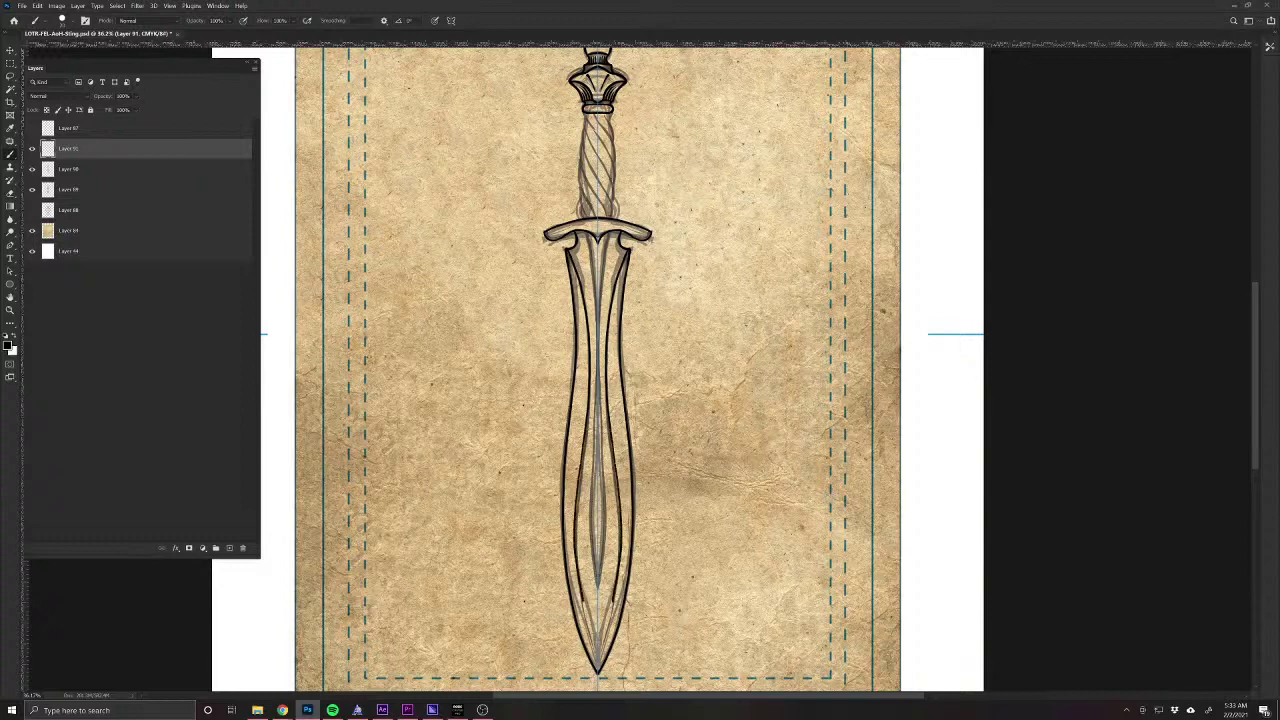
{"action": "key", "text": "e"}
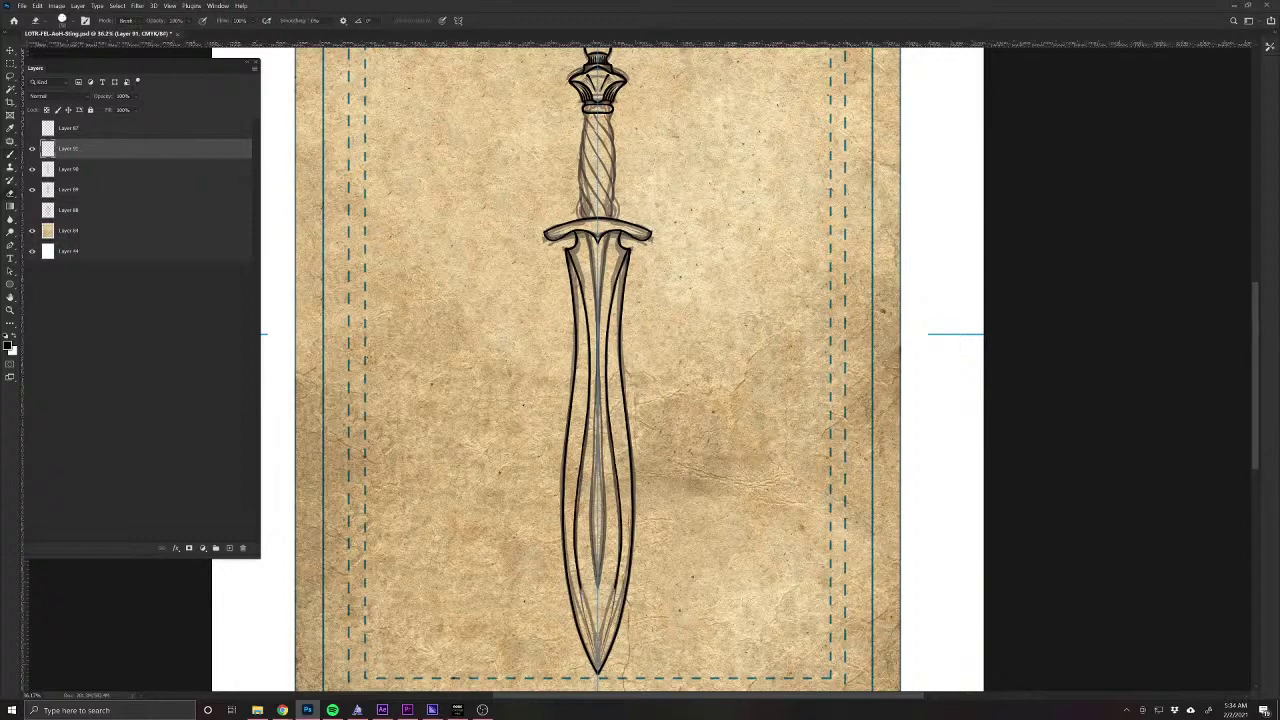
{"action": "key", "text": "b"}
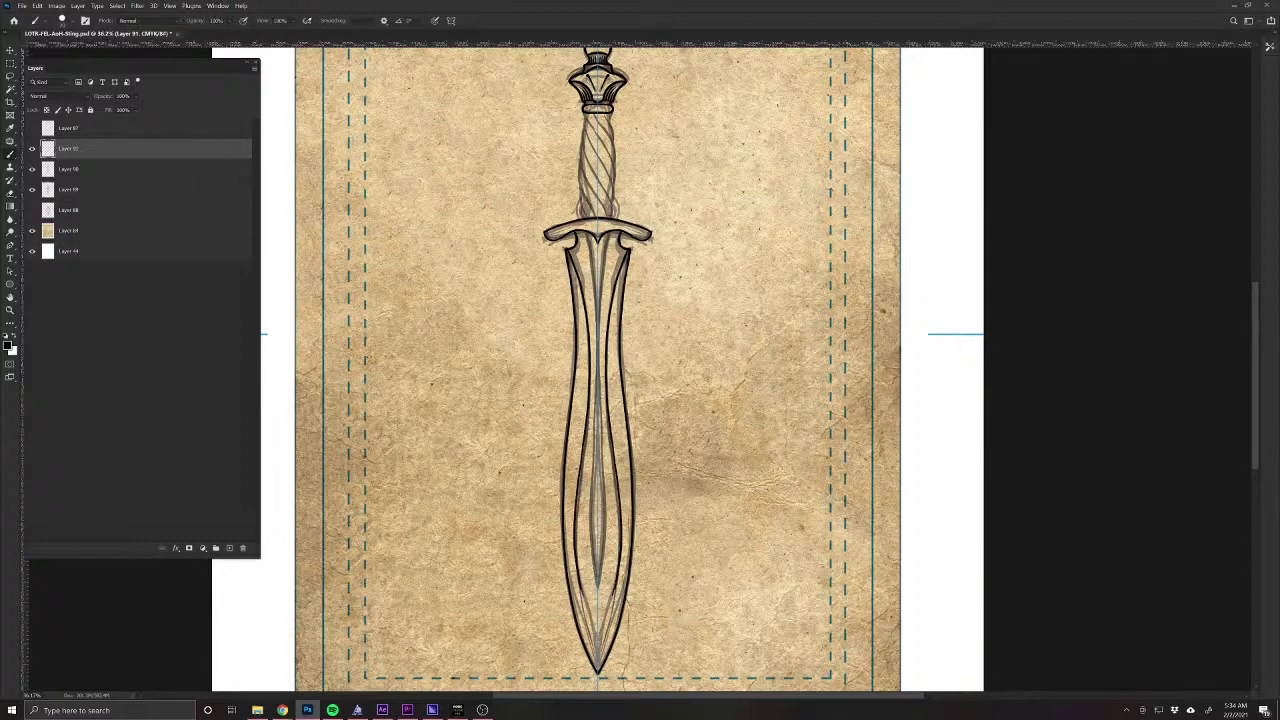
{"action": "left_click_drag", "start_coordinate": [606, 620], "coordinate": [600, 646]}
Ink the blade's central groove, narrowing from the crossguard to mid-blade, then widening slightly and tapering to a point above the tip.
{"action": "scroll", "coordinate": [598, 445], "scroll_direction": "up", "scroll_amount": 2}
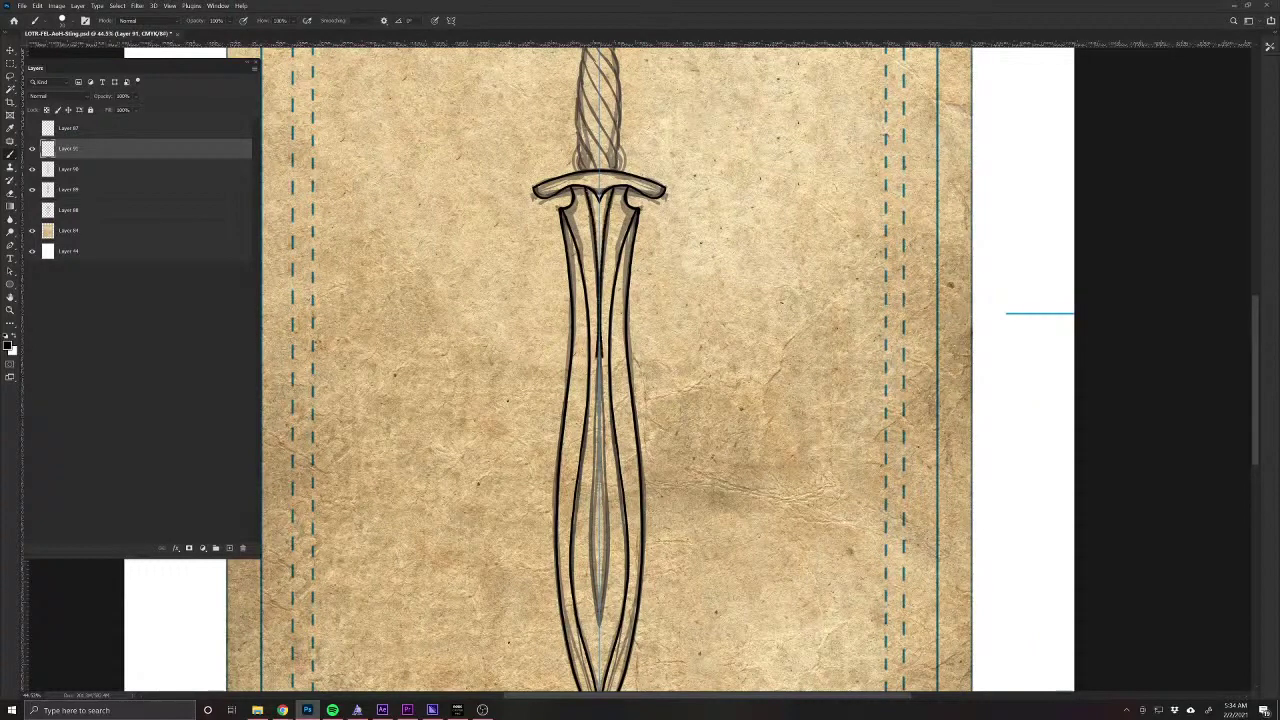
{"action": "left_click_drag", "start_coordinate": [604, 378], "coordinate": [607, 460]}
{"action": "key", "text": "ctrl+z"}
{"action": "scroll", "coordinate": [614, 349], "scroll_direction": "up", "scroll_amount": 3}
{"action": "left_click_drag", "start_coordinate": [664, 429], "coordinate": [685, 470]}
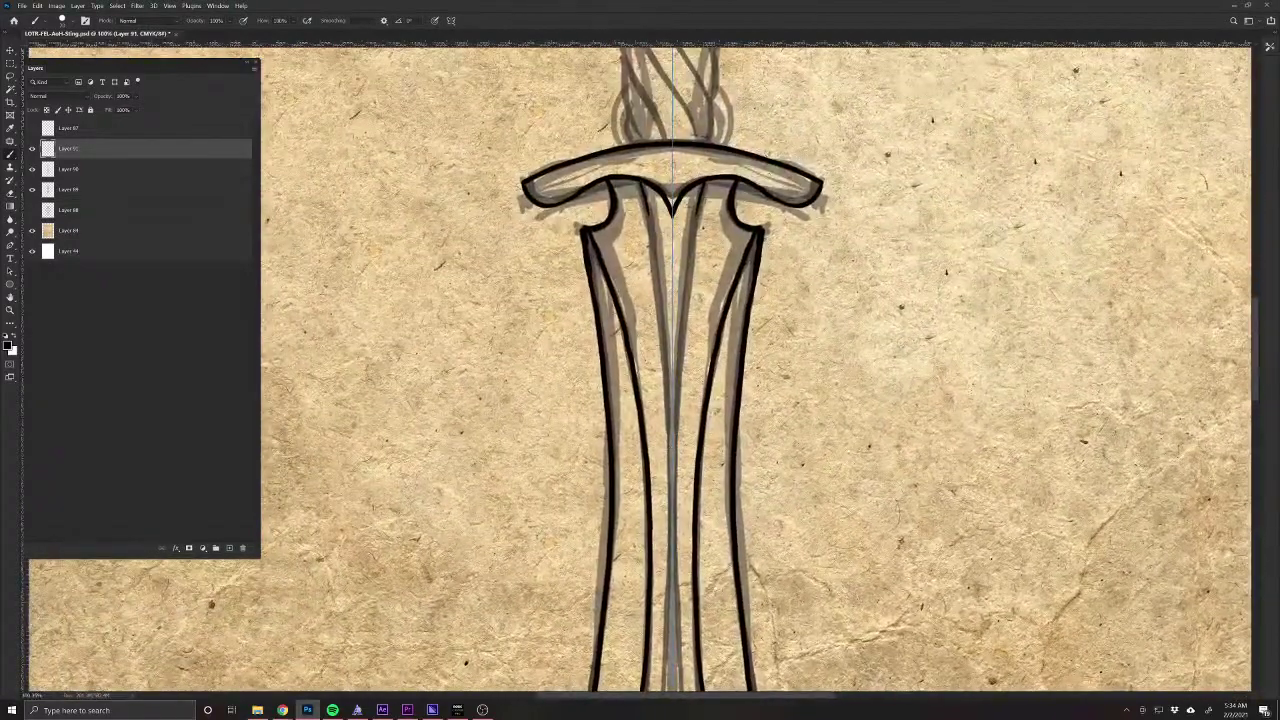
{"action": "left_click_drag", "start_coordinate": [641, 183], "coordinate": [670, 522]}
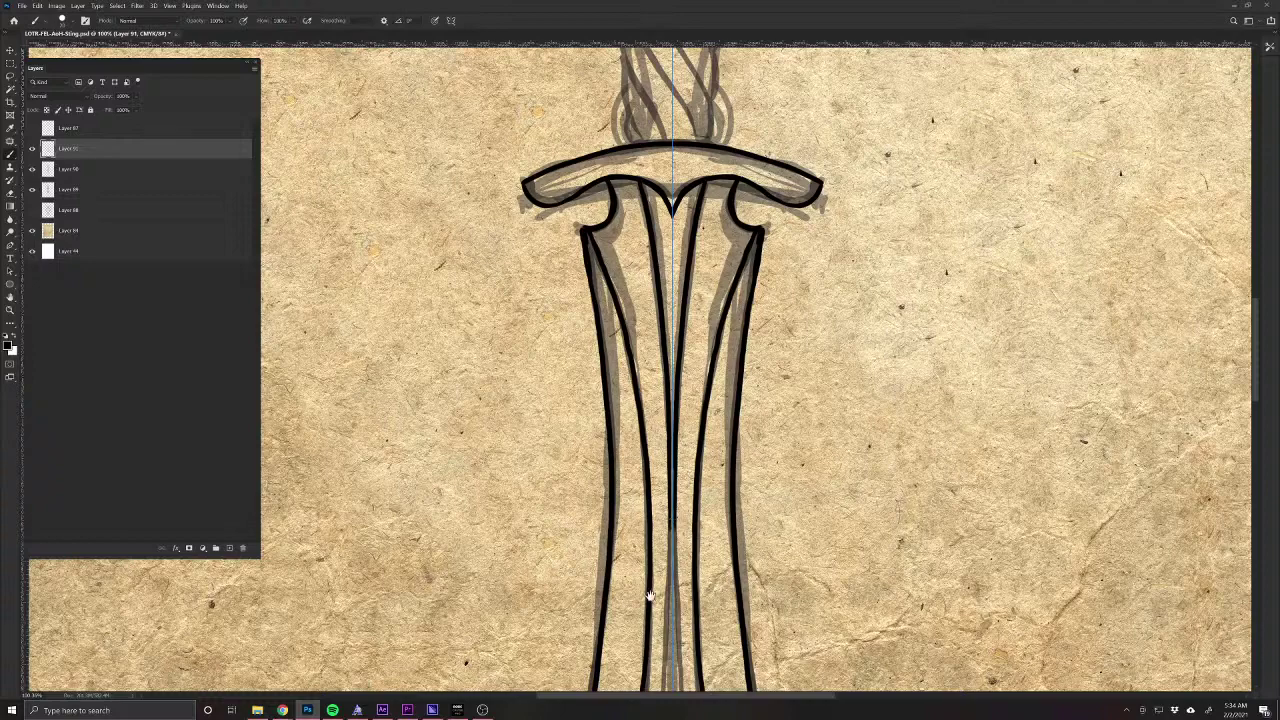
{"action": "left_click_drag", "start_coordinate": [650, 596], "coordinate": [664, 311]}
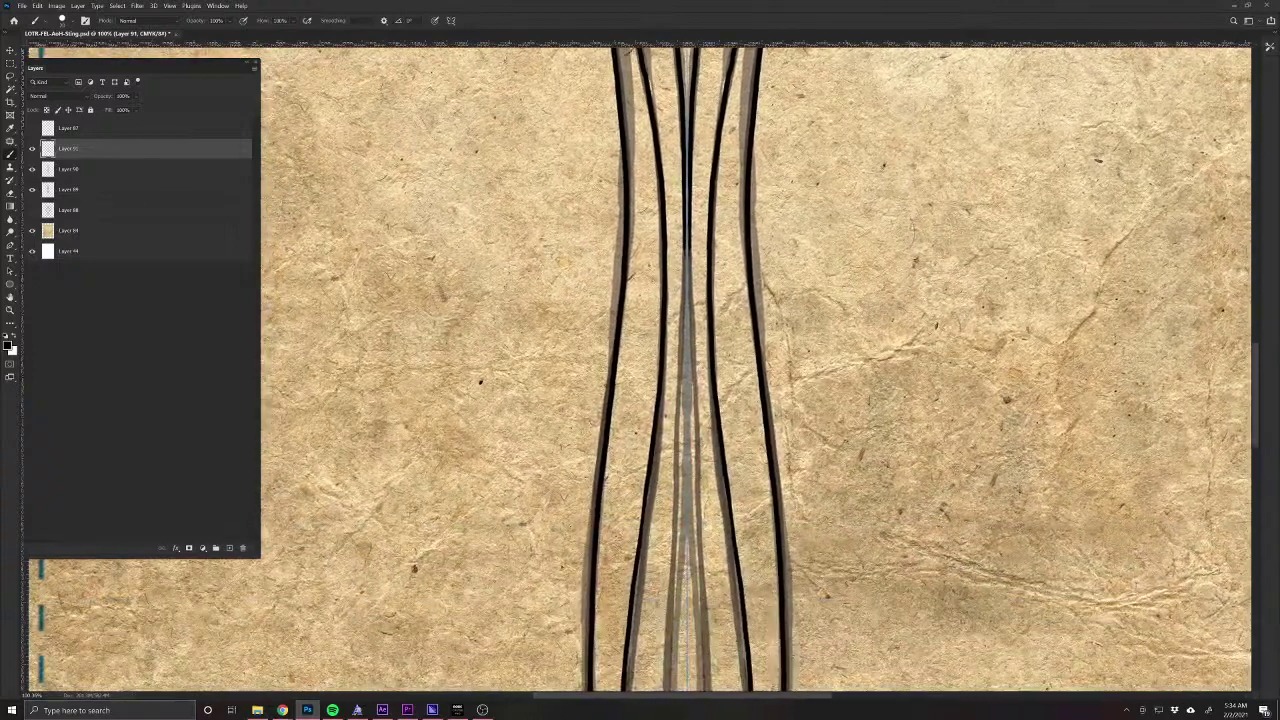
{"action": "left_click_drag", "start_coordinate": [680, 244], "coordinate": [676, 459]}
{"action": "left_click_drag", "start_coordinate": [673, 518], "coordinate": [660, 286]}
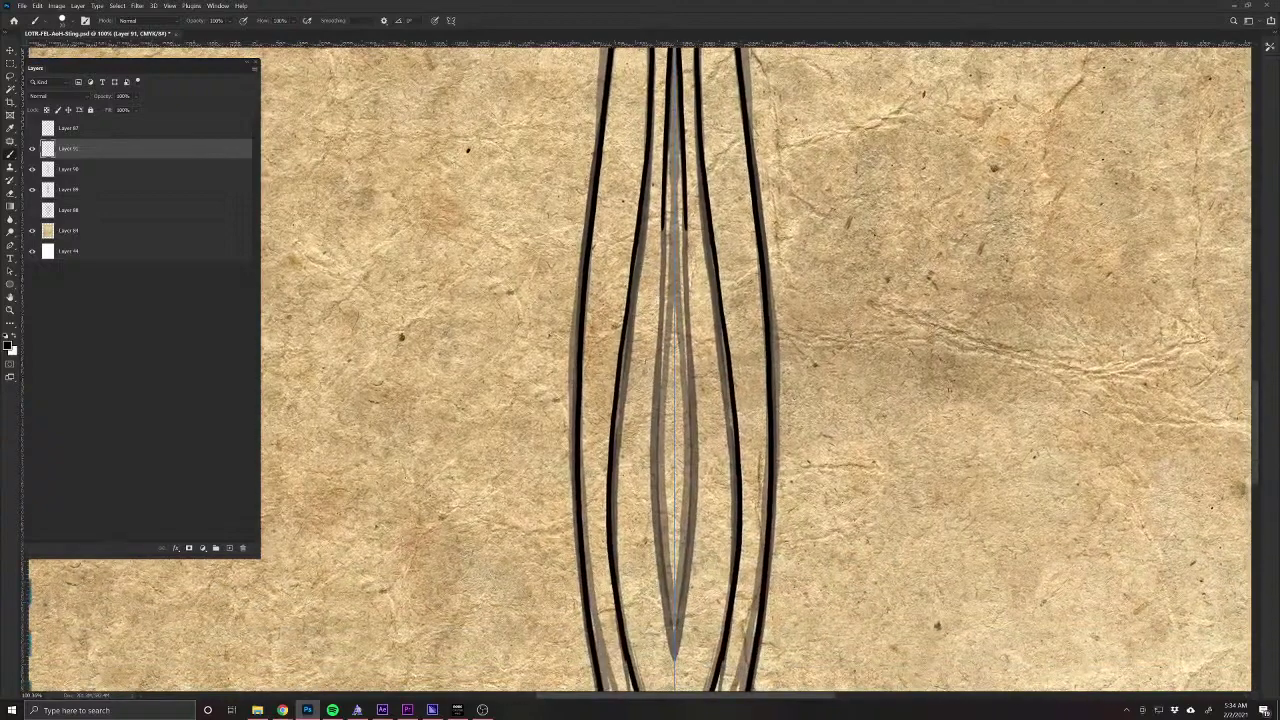
{"action": "mouse_move", "coordinate": [686, 224]}
{"action": "left_mouse_down"}
{"action": "mouse_move", "coordinate": [651, 528]}
{"action": "mouse_move", "coordinate": [676, 654]}
{"action": "left_mouse_up"}
{"action": "left_click_drag", "start_coordinate": [643, 160], "coordinate": [620, 591]}
{"action": "left_click_drag", "start_coordinate": [629, 368], "coordinate": [617, 608]}
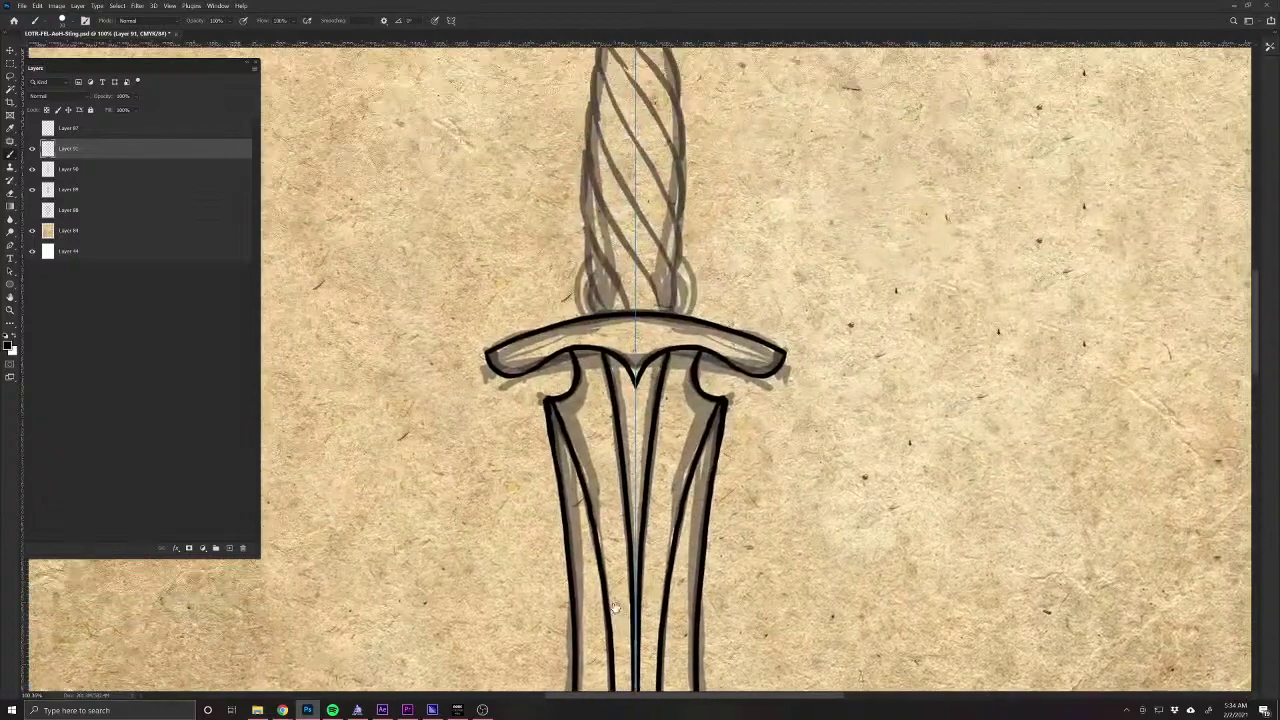
{"action": "left_click_drag", "start_coordinate": [683, 413], "coordinate": [687, 487]}
{"action": "scroll", "coordinate": [687, 487], "scroll_direction": "up", "scroll_amount": 1}
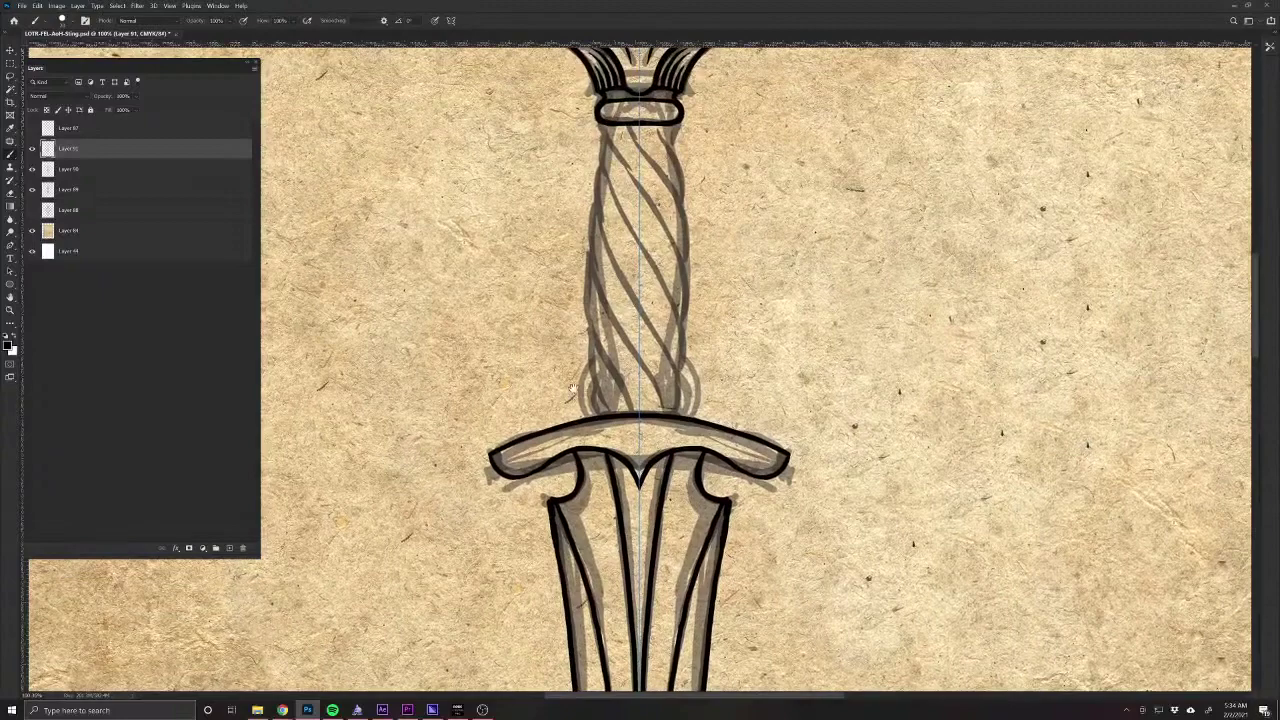
Switch to Chrome and show the image results for the quillon dagger search.
{"action": "scroll", "coordinate": [600, 416], "scroll_direction": "up", "scroll_amount": 5}
{"action": "left_click", "coordinate": [451, 20]}
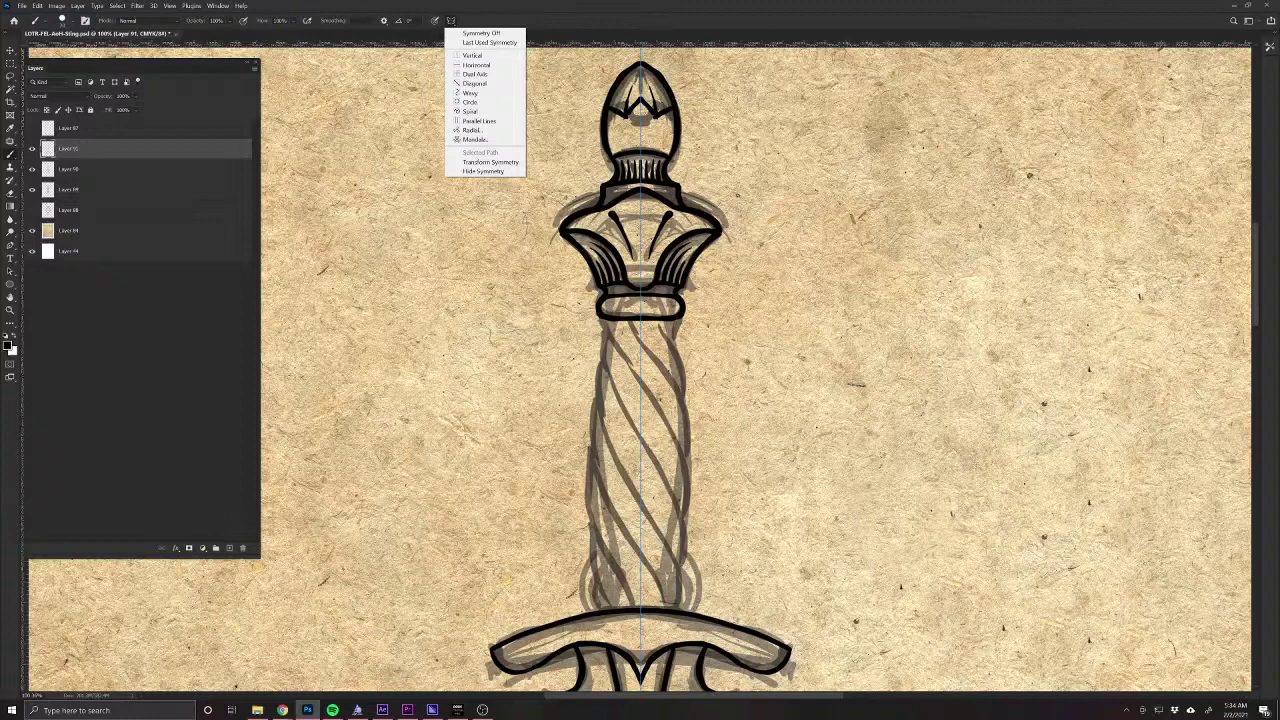
{"action": "key", "text": "alt+Tab"}
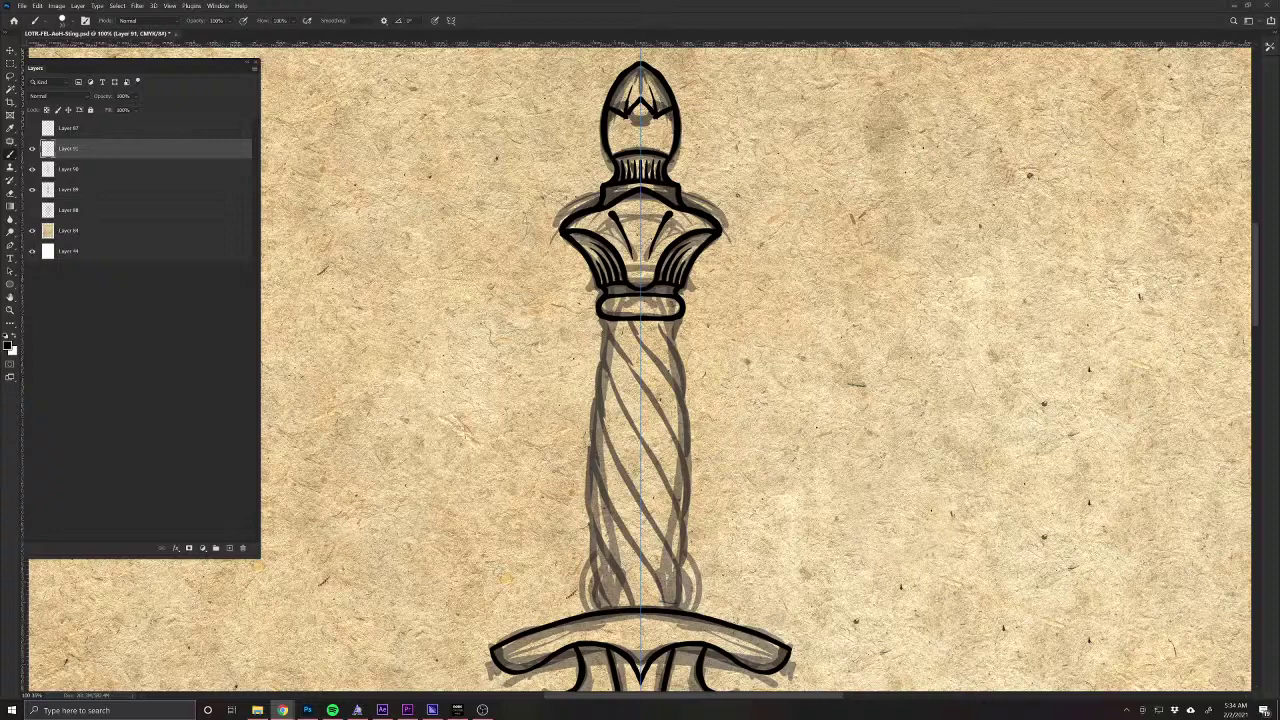
{"action": "left_click_drag", "start_coordinate": [1279, 92], "coordinate": [713, 89]}
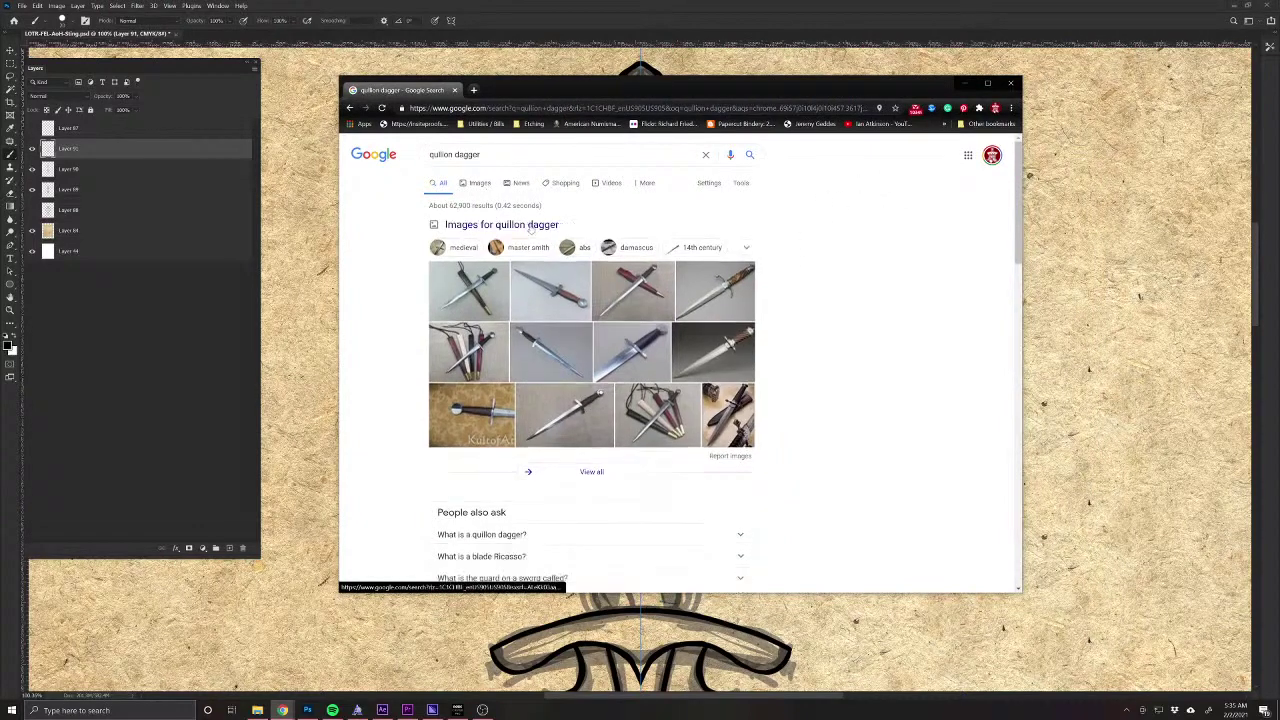
{"action": "left_click", "coordinate": [480, 183]}
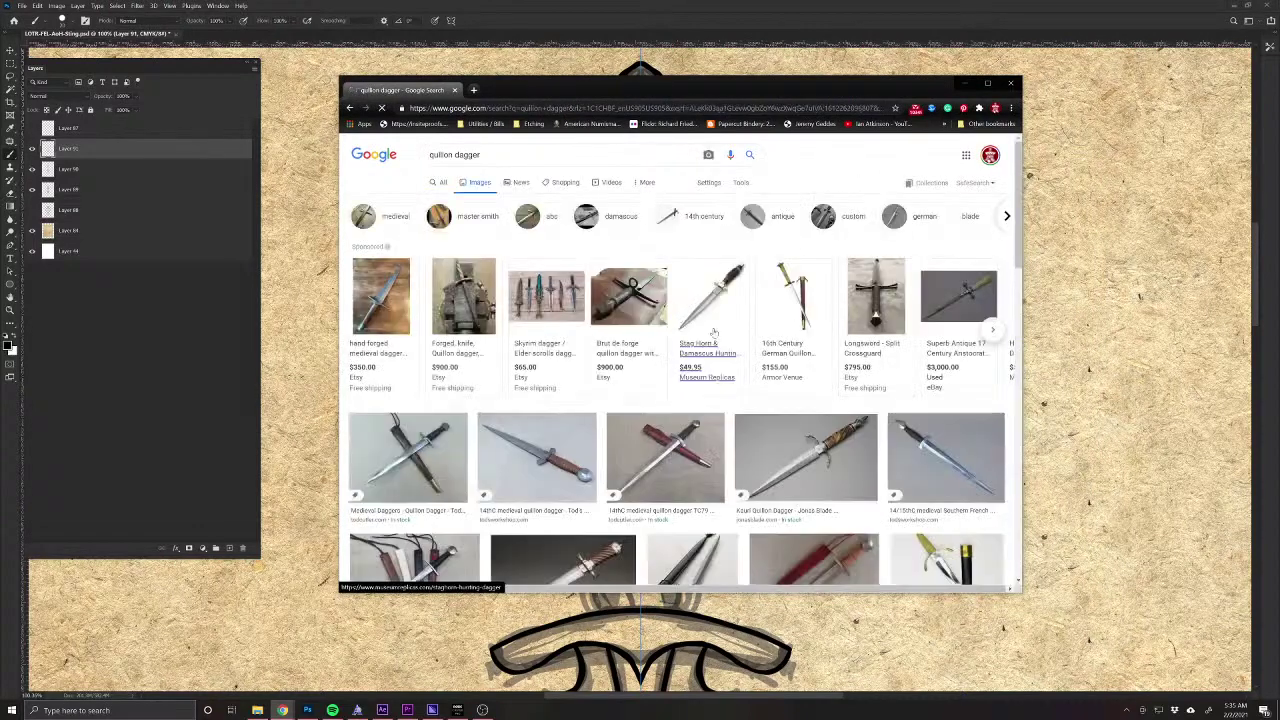
Examine the wire-wrapped spiral grip of the Hessian Quillon Dagger in its previews and on the Jonas Blade product page.
{"action": "scroll", "coordinate": [705, 414], "scroll_direction": "down", "scroll_amount": 2}
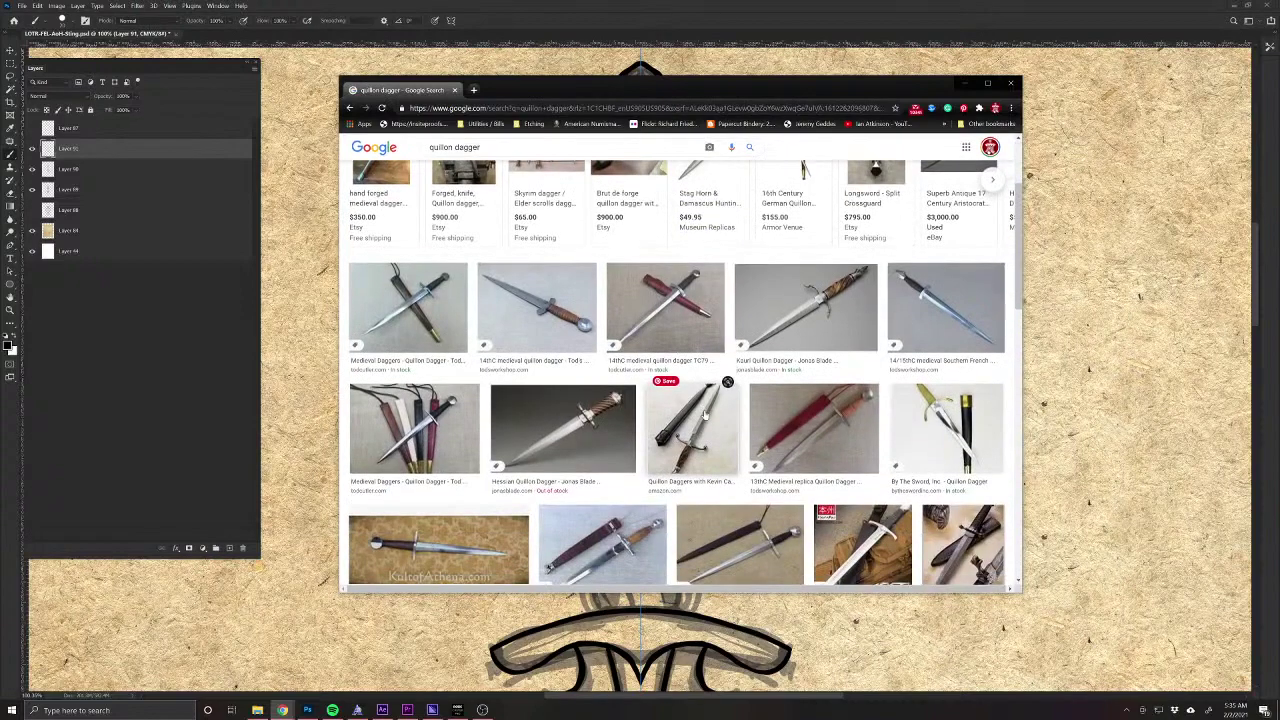
{"action": "left_click", "coordinate": [699, 456]}
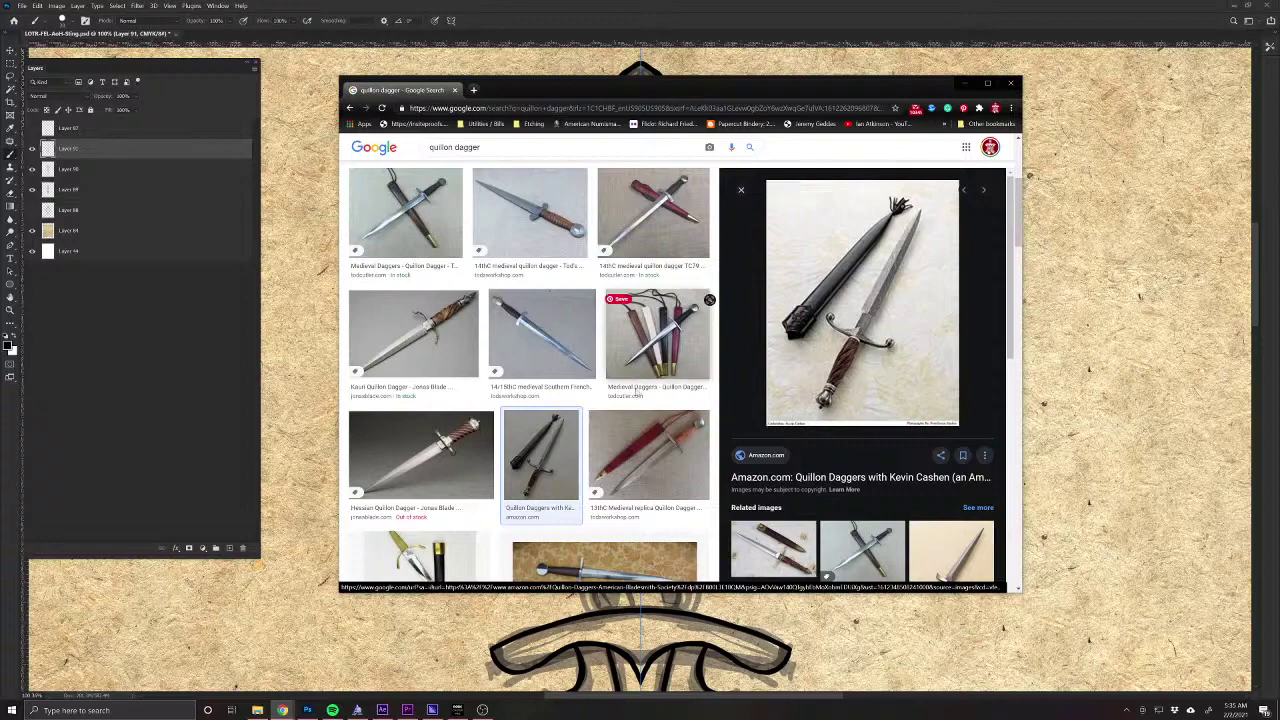
{"action": "scroll", "coordinate": [596, 413], "scroll_direction": "down", "scroll_amount": 3}
{"action": "scroll", "coordinate": [596, 413], "scroll_direction": "up", "scroll_amount": 3}
{"action": "left_click", "coordinate": [421, 355]}
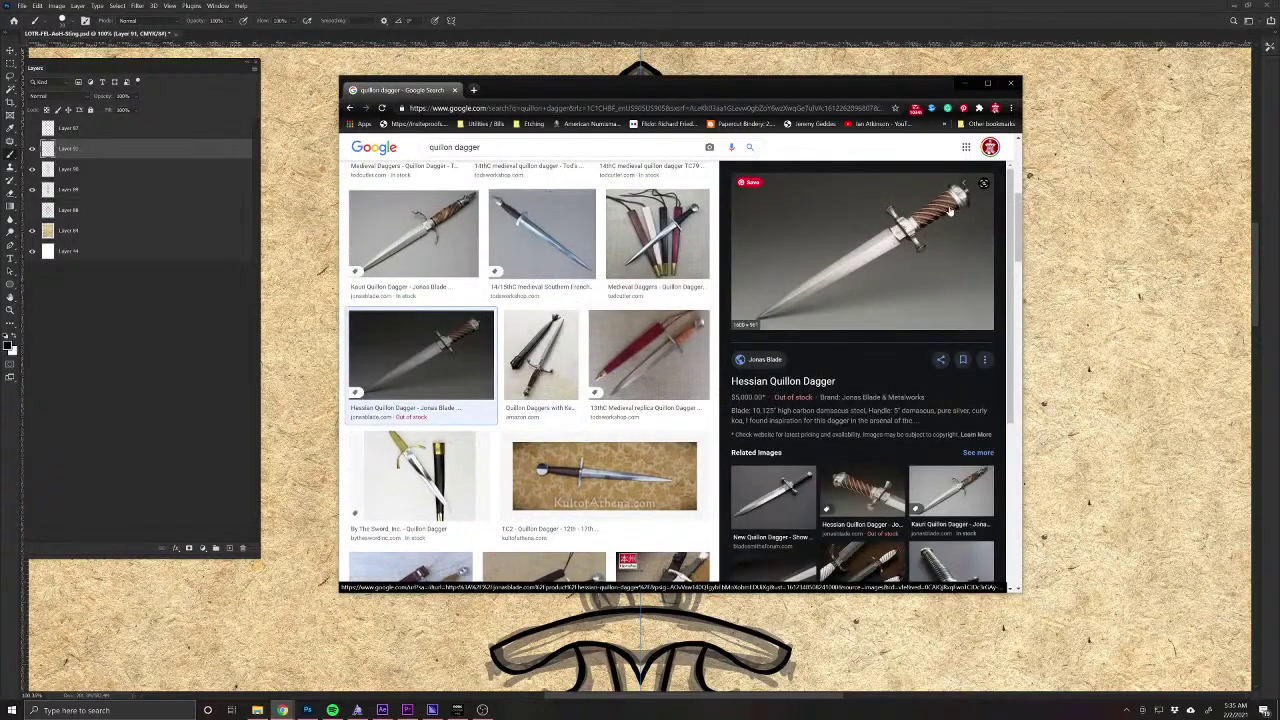
{"action": "left_click", "coordinate": [862, 495]}
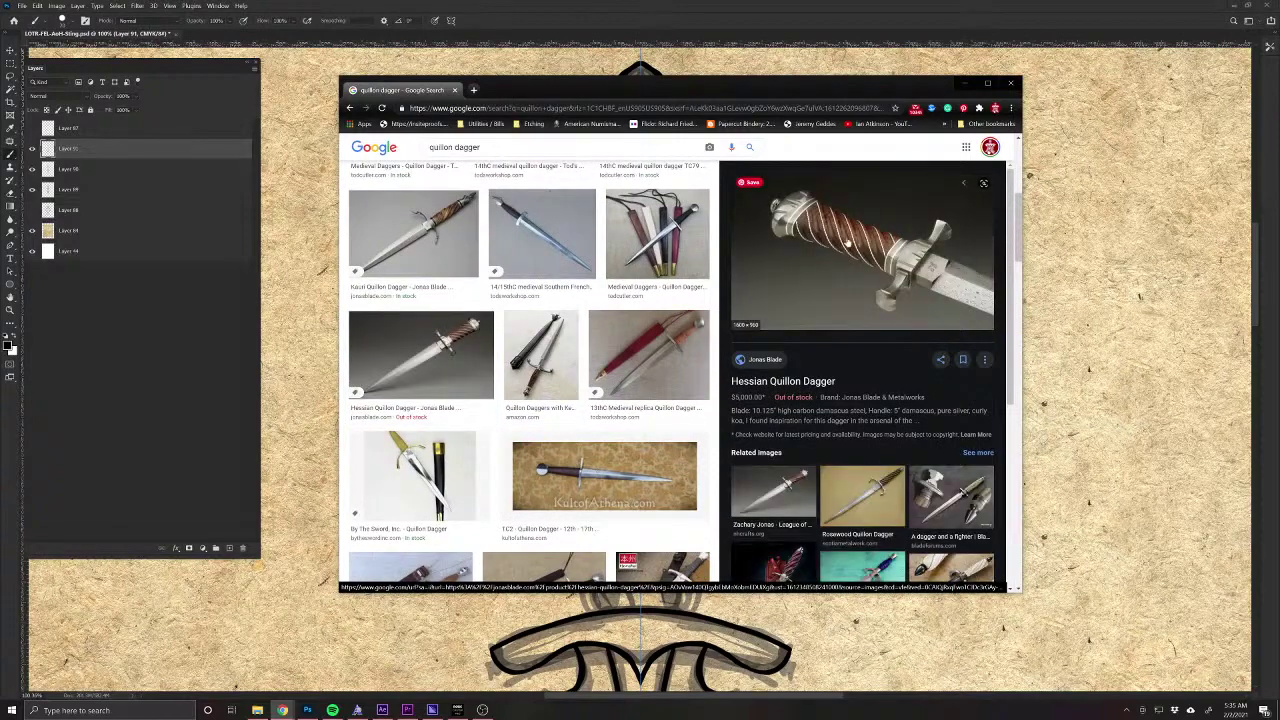
{"action": "left_click", "coordinate": [848, 252]}
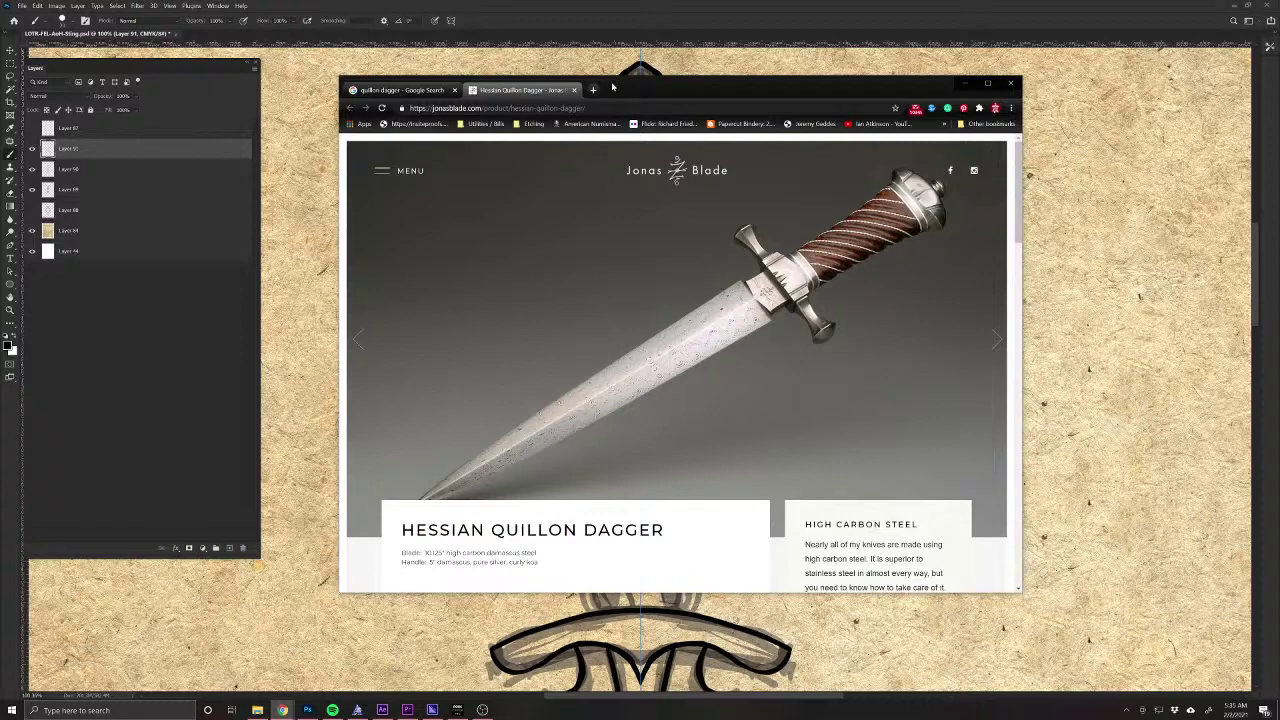
{"action": "left_click", "coordinate": [575, 90]}
Open the related dagger with the fluted red handle on the Andersen Forge site and examine its enlarged photo.
{"action": "scroll", "coordinate": [795, 345], "scroll_direction": "down", "scroll_amount": 3}
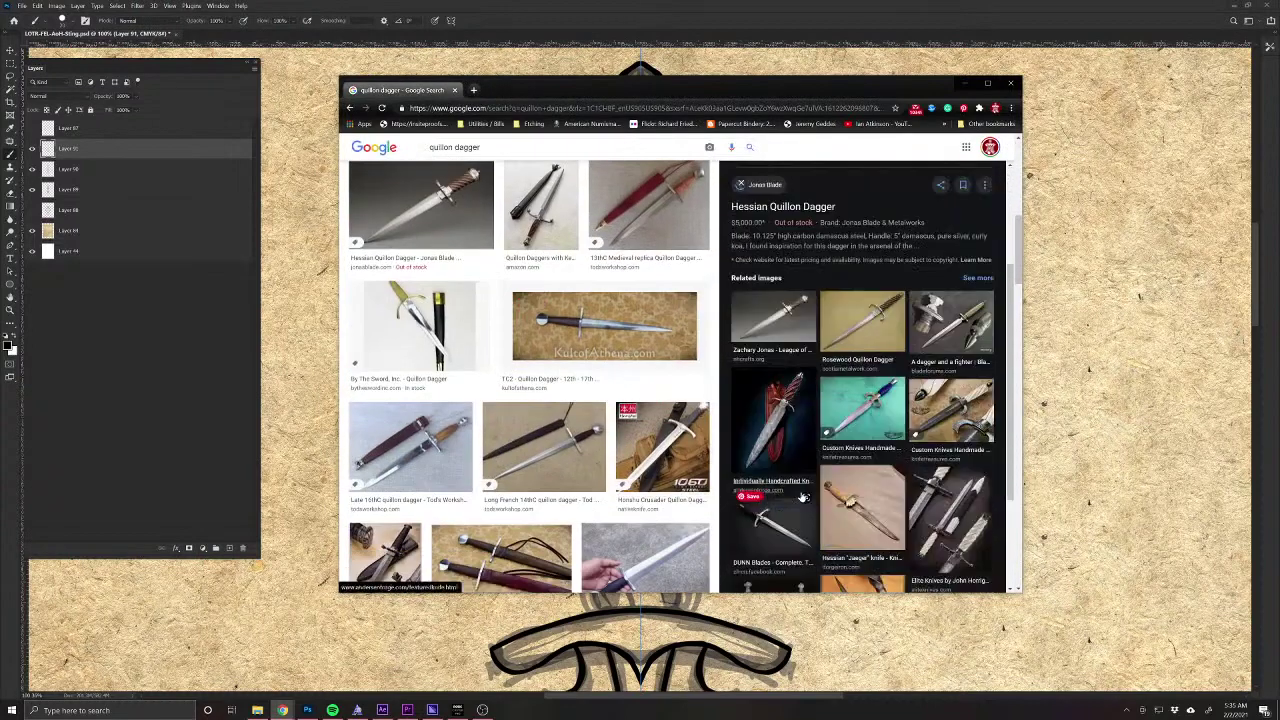
{"action": "left_click", "coordinate": [795, 345]}
{"action": "left_click", "coordinate": [908, 272]}
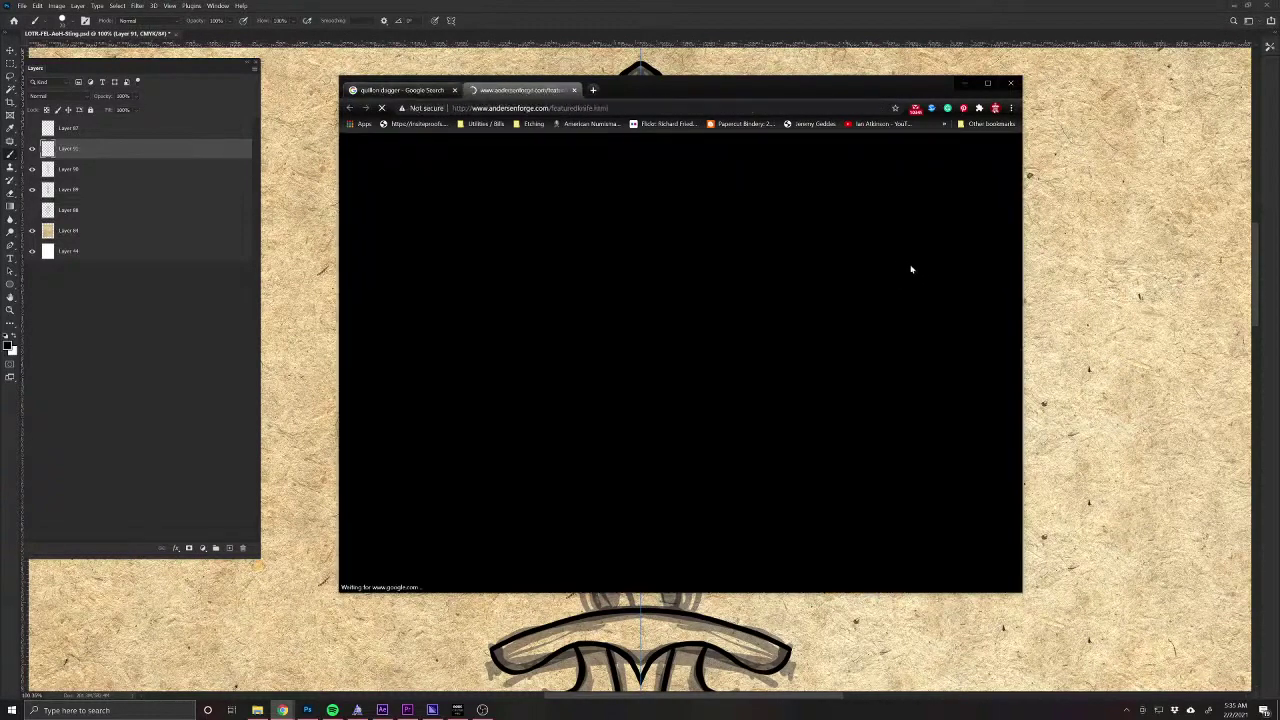
{"action": "scroll", "coordinate": [711, 497], "scroll_direction": "down", "scroll_amount": 2}
{"action": "left_click", "coordinate": [711, 497]}
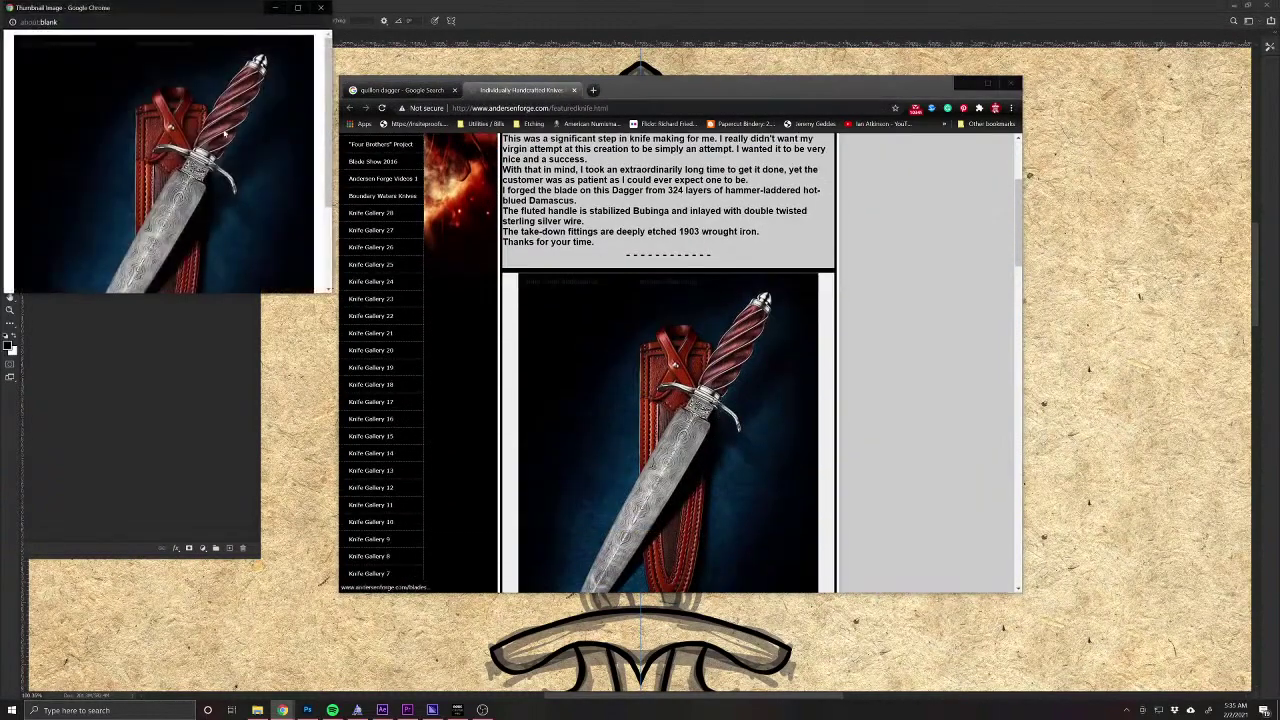
{"action": "left_click", "coordinate": [314, 10]}
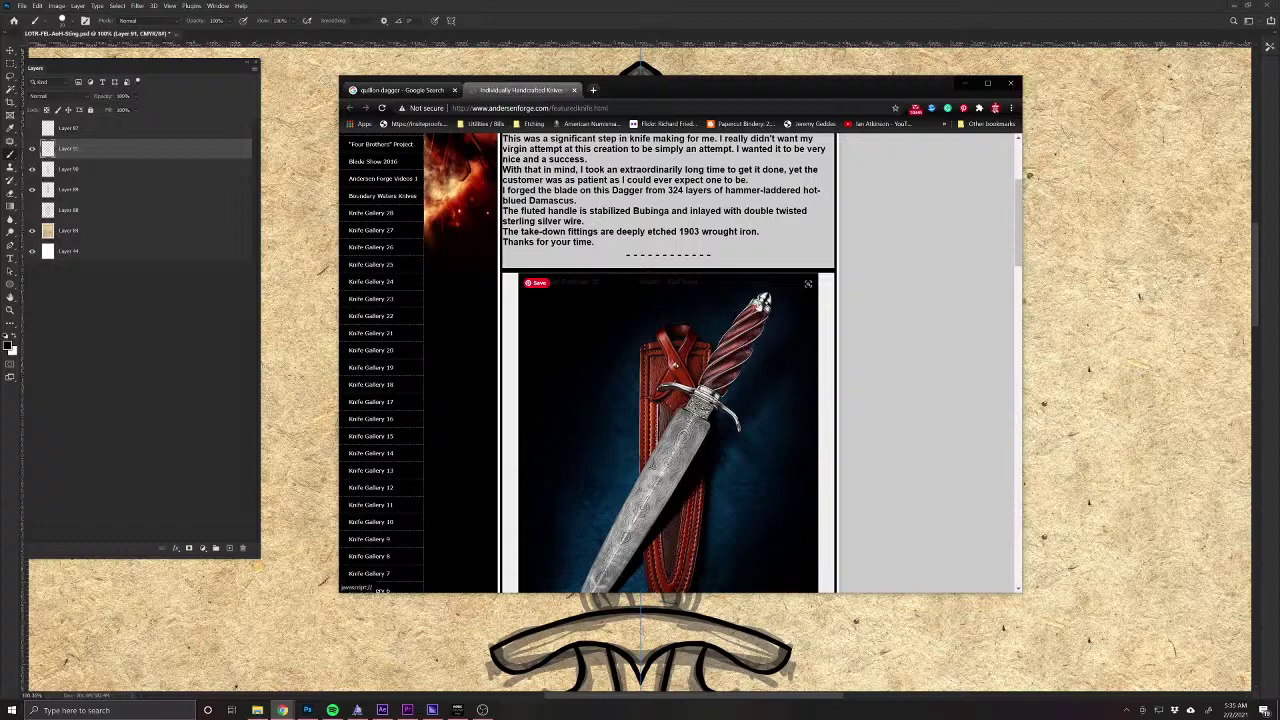
Return to the quillon dagger image results and compare the handles of the dagger on red silk and the white-handled daggers.
{"action": "left_click", "coordinate": [400, 90]}
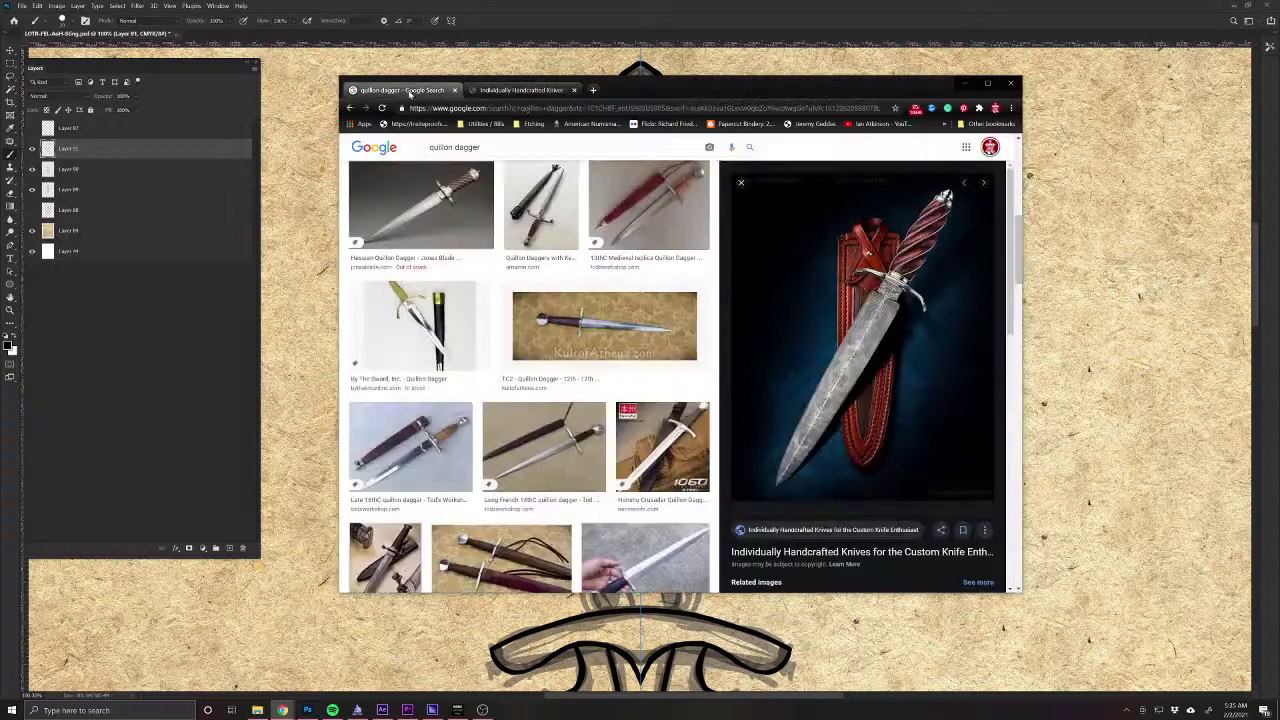
{"action": "scroll", "coordinate": [612, 425], "scroll_direction": "down", "scroll_amount": 2}
{"action": "scroll", "coordinate": [612, 425], "scroll_direction": "down", "scroll_amount": 5}
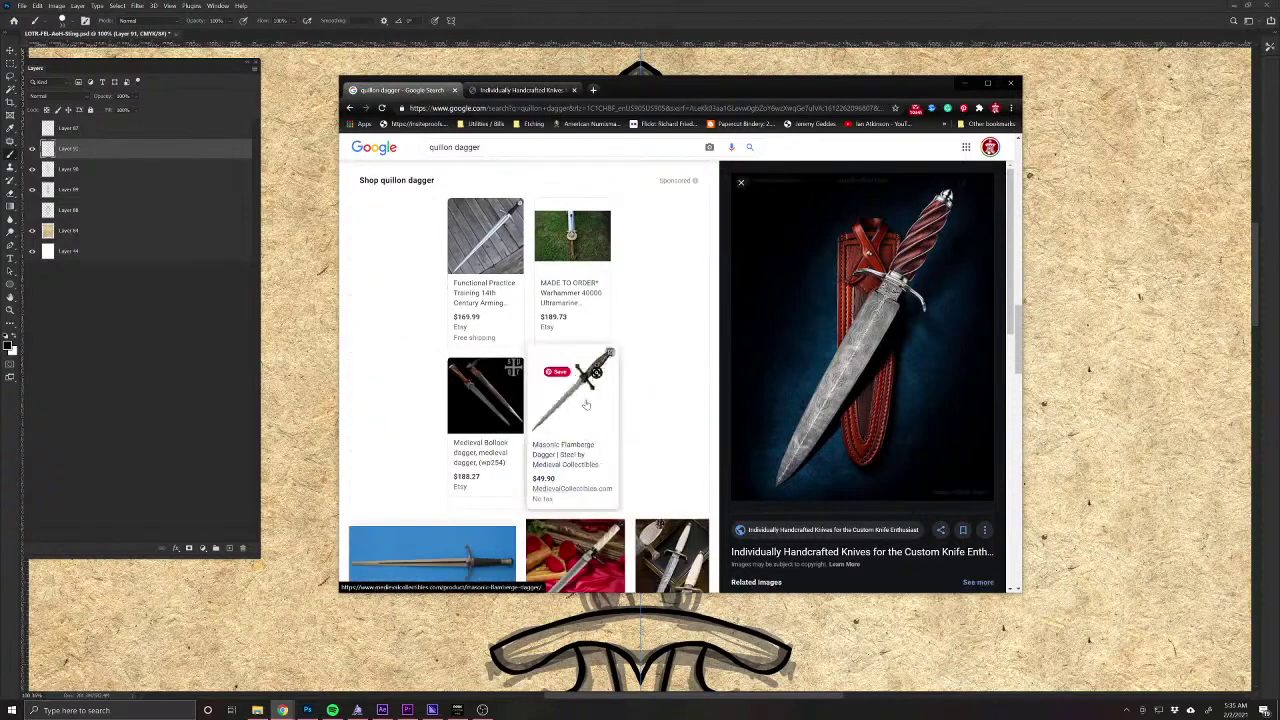
{"action": "left_click", "coordinate": [580, 540]}
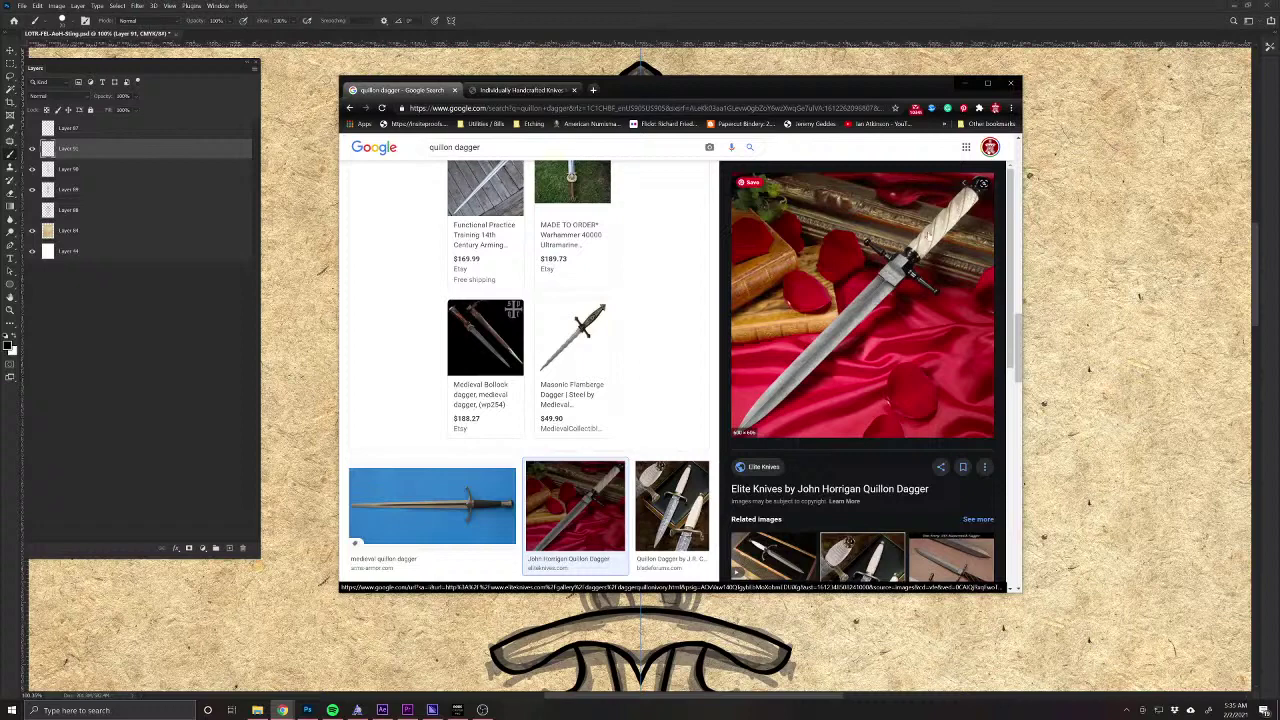
{"action": "left_click", "coordinate": [672, 505]}
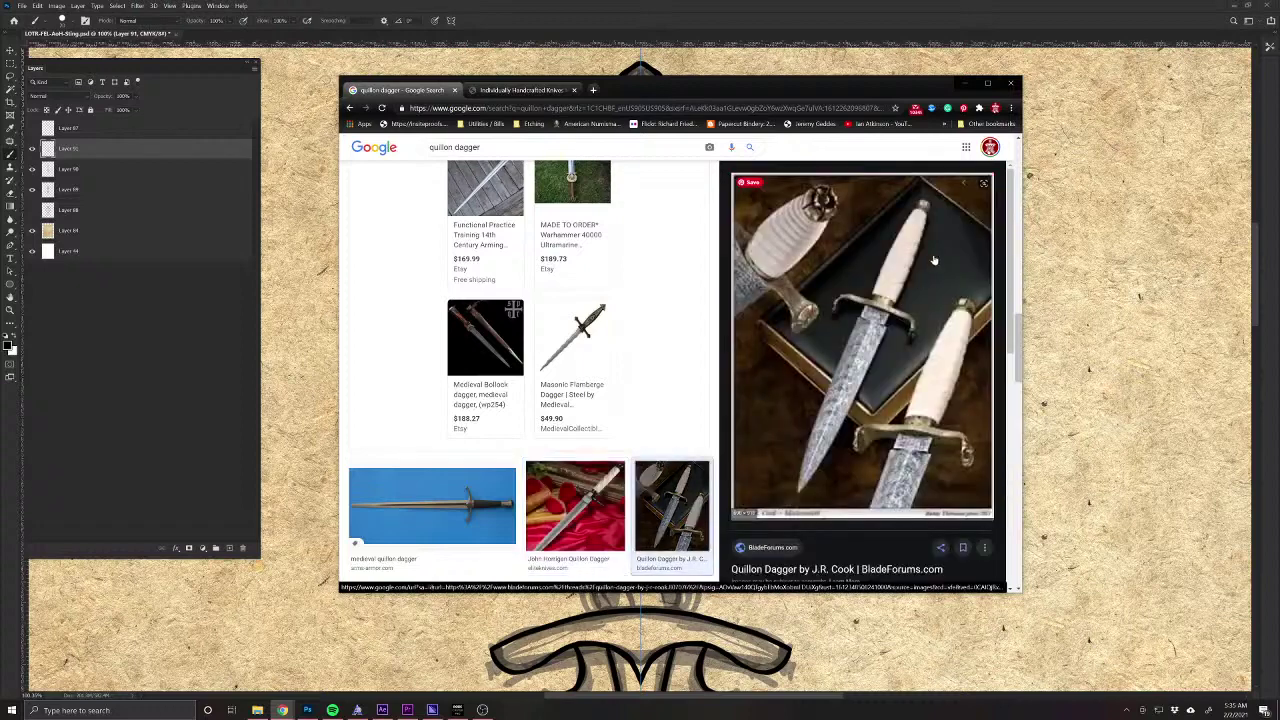
{"action": "scroll", "coordinate": [521, 408], "scroll_direction": "down", "scroll_amount": 1}
{"action": "scroll", "coordinate": [521, 408], "scroll_direction": "down", "scroll_amount": 3}
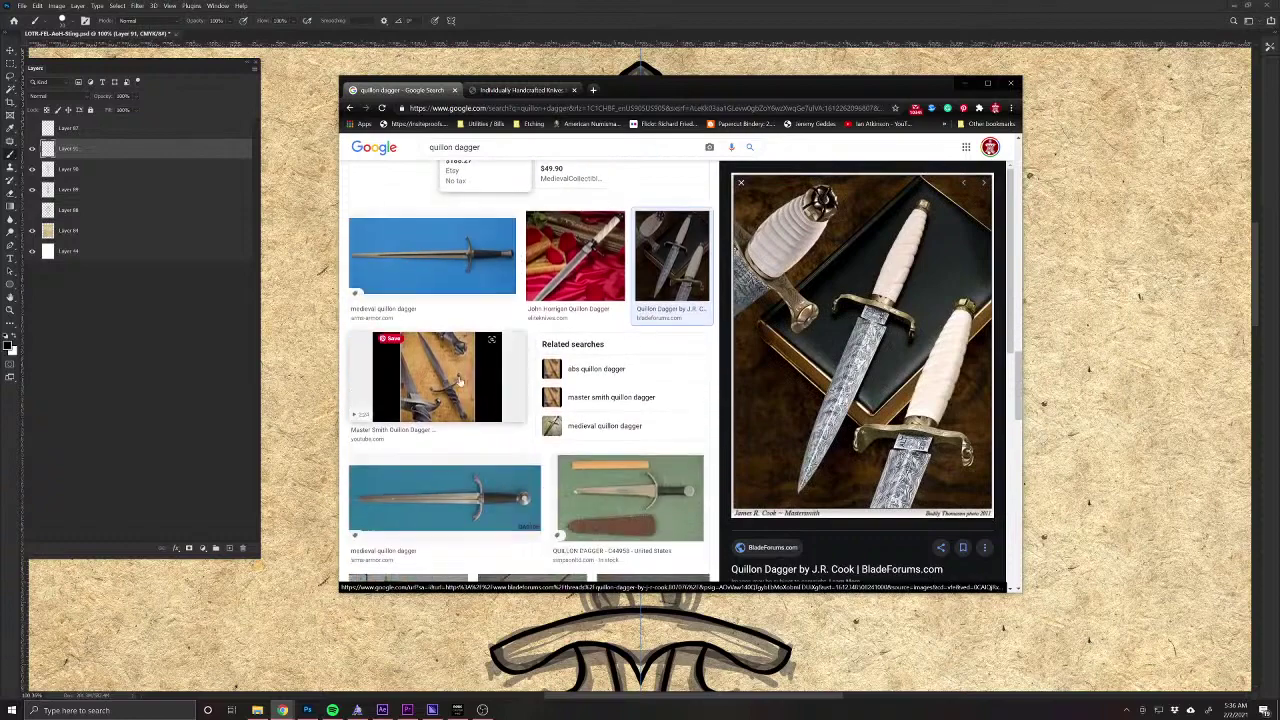
Preview the Master Smith Quillon Dagger video image and examine the twisted handles in its related images.
{"action": "left_click", "coordinate": [437, 378]}
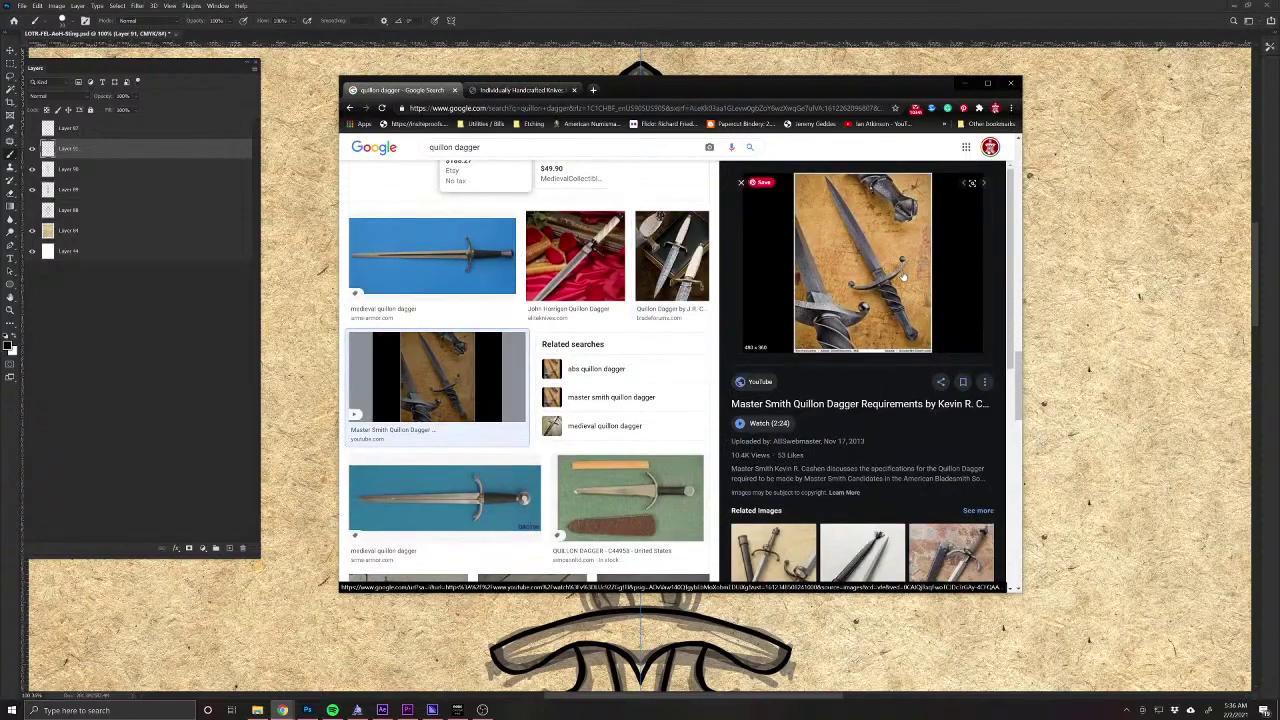
{"action": "left_click", "coordinate": [773, 545]}
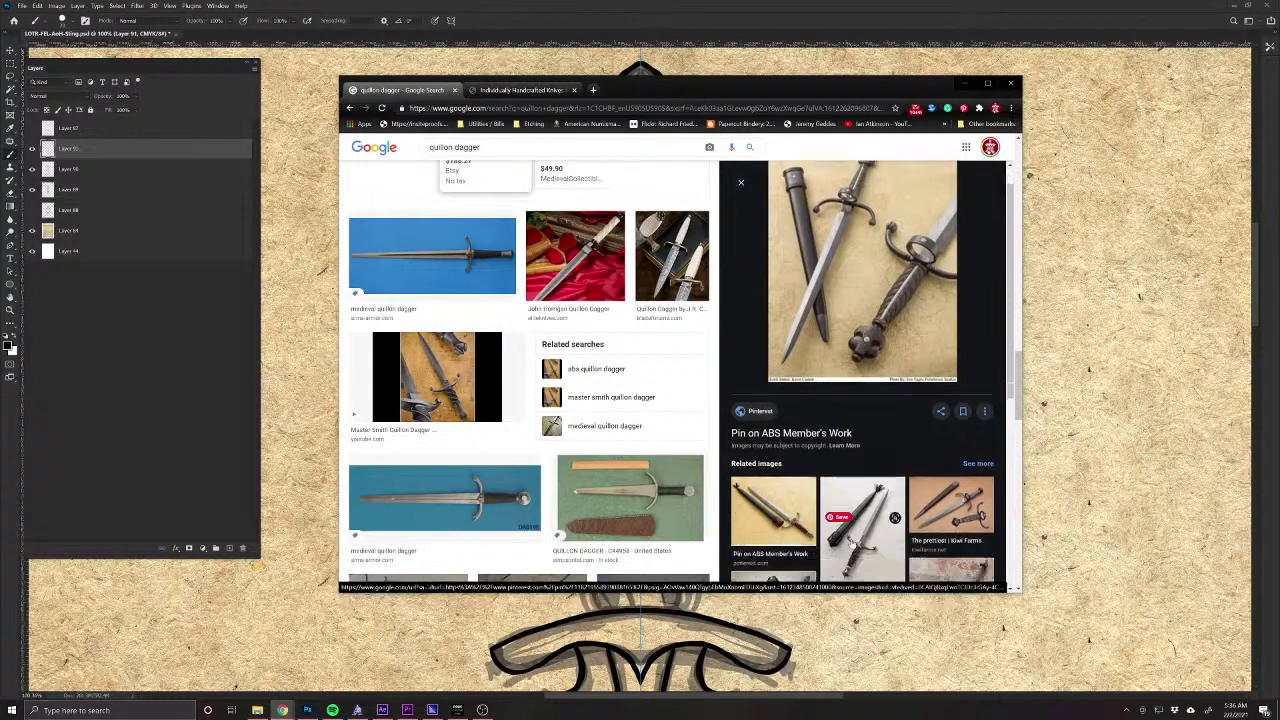
{"action": "scroll", "coordinate": [780, 430], "scroll_direction": "down", "scroll_amount": 3}
{"action": "left_click", "coordinate": [776, 520]}
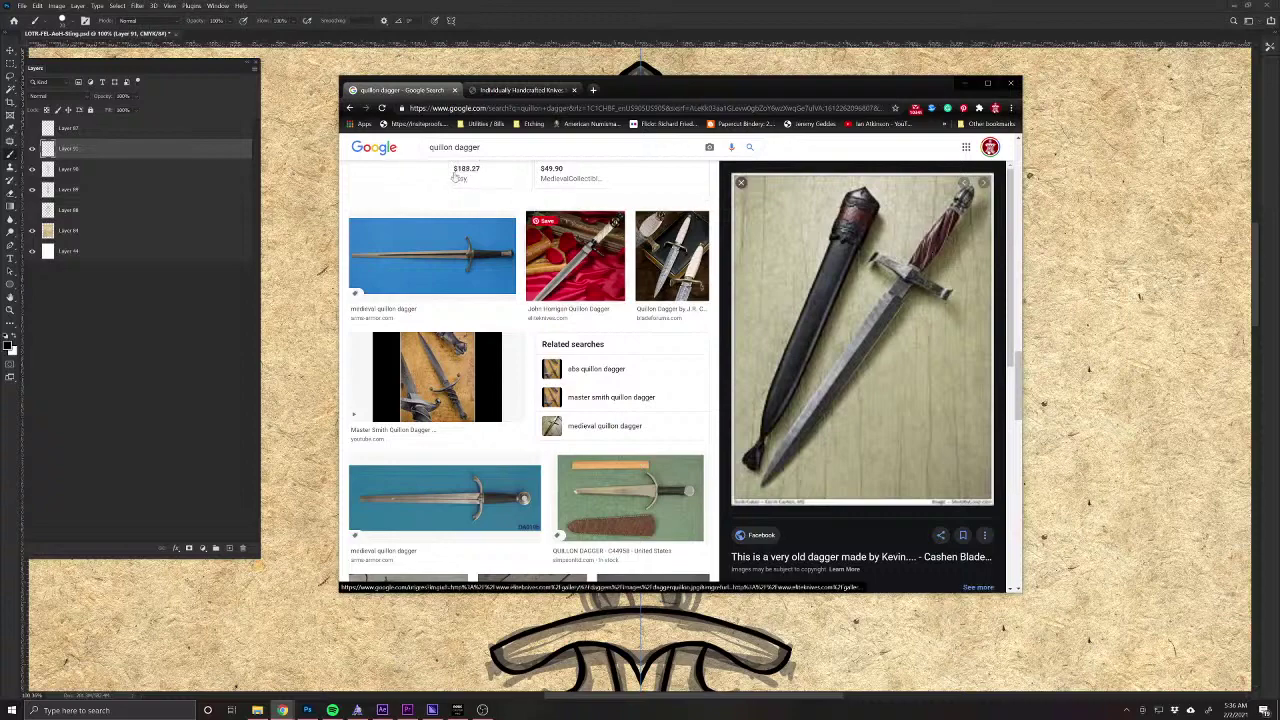
{"action": "left_click", "coordinate": [350, 109]}
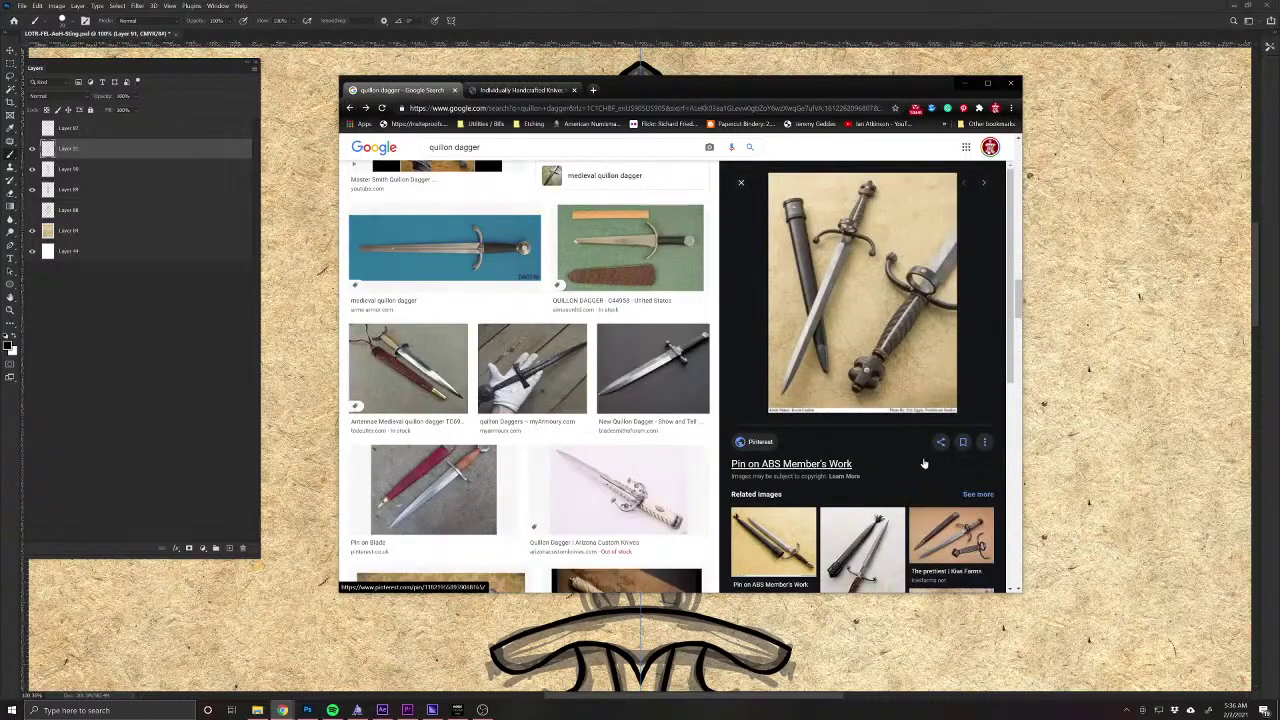
Browse further related dagger images up to the BladeForums photo of a dark grip wrapped with spiral wire.
{"action": "scroll", "coordinate": [856, 432], "scroll_direction": "down", "scroll_amount": 2}
{"action": "left_click", "coordinate": [856, 432]}
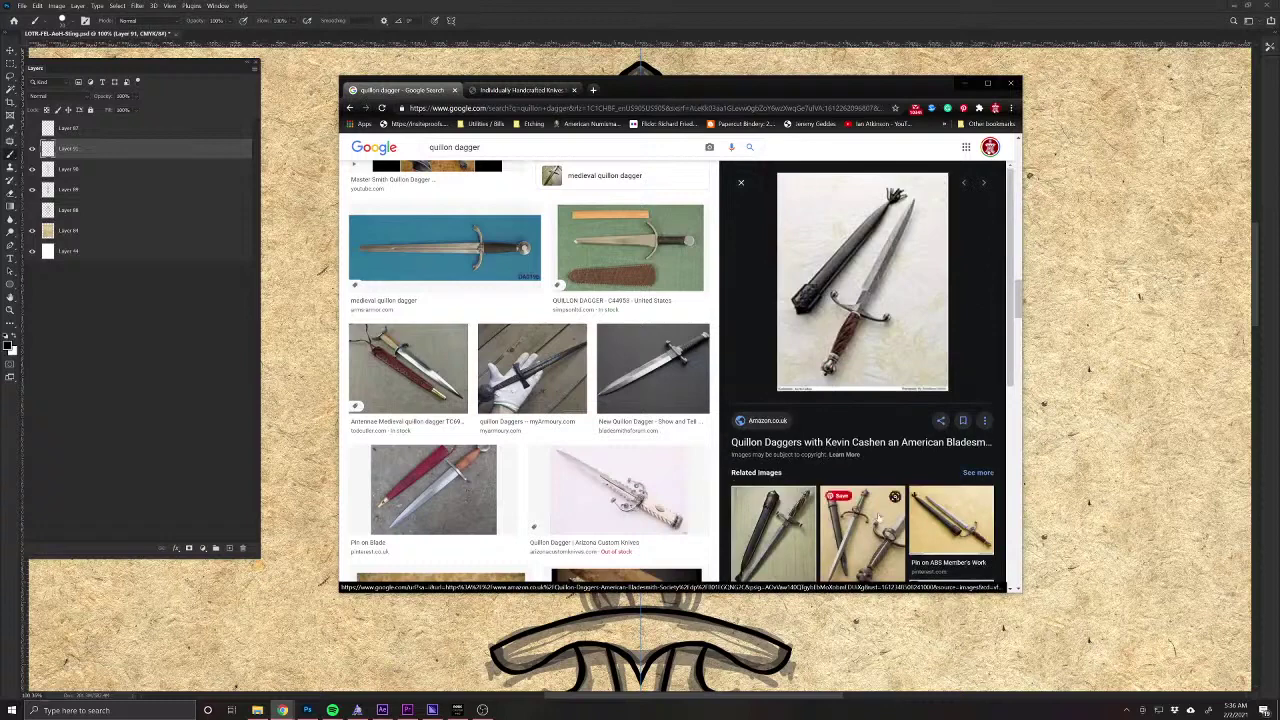
{"action": "scroll", "coordinate": [878, 517], "scroll_direction": "down", "scroll_amount": 3}
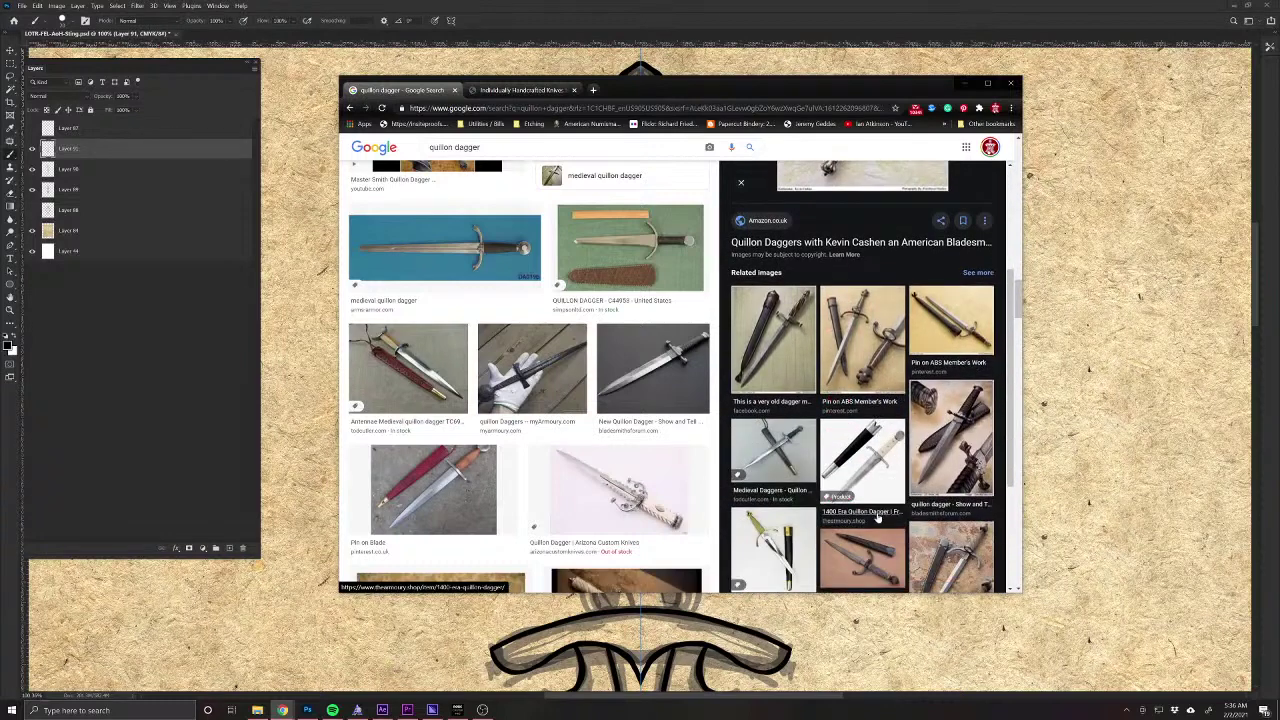
{"action": "left_click", "coordinate": [940, 440]}
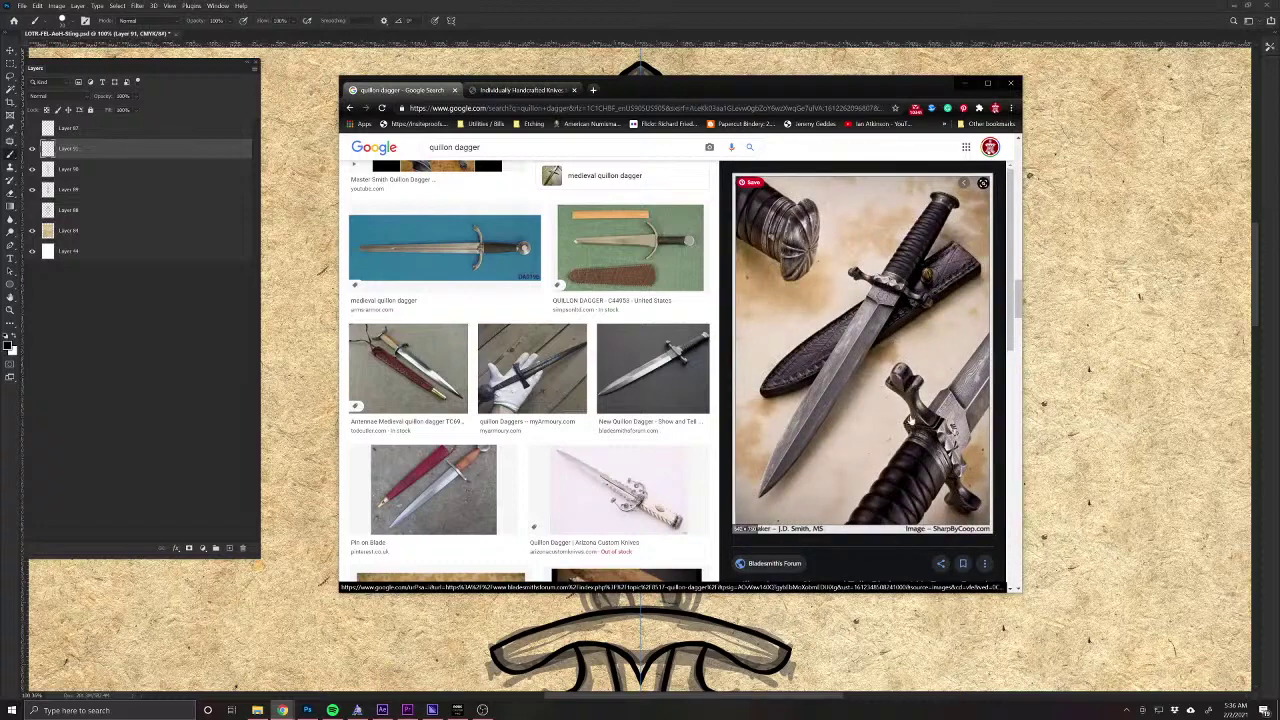
{"action": "scroll", "coordinate": [912, 428], "scroll_direction": "down", "scroll_amount": 5}
{"action": "left_click", "coordinate": [937, 410]}
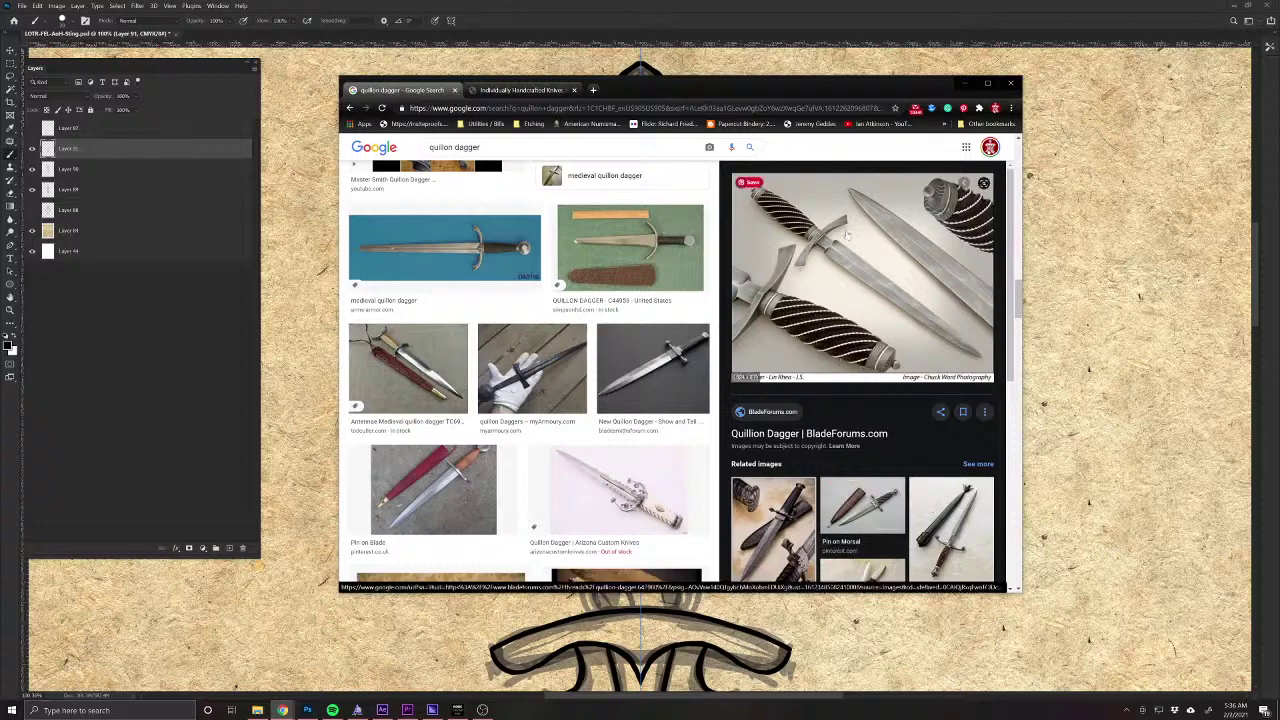
{"action": "mouse_move", "coordinate": [750, 183]}
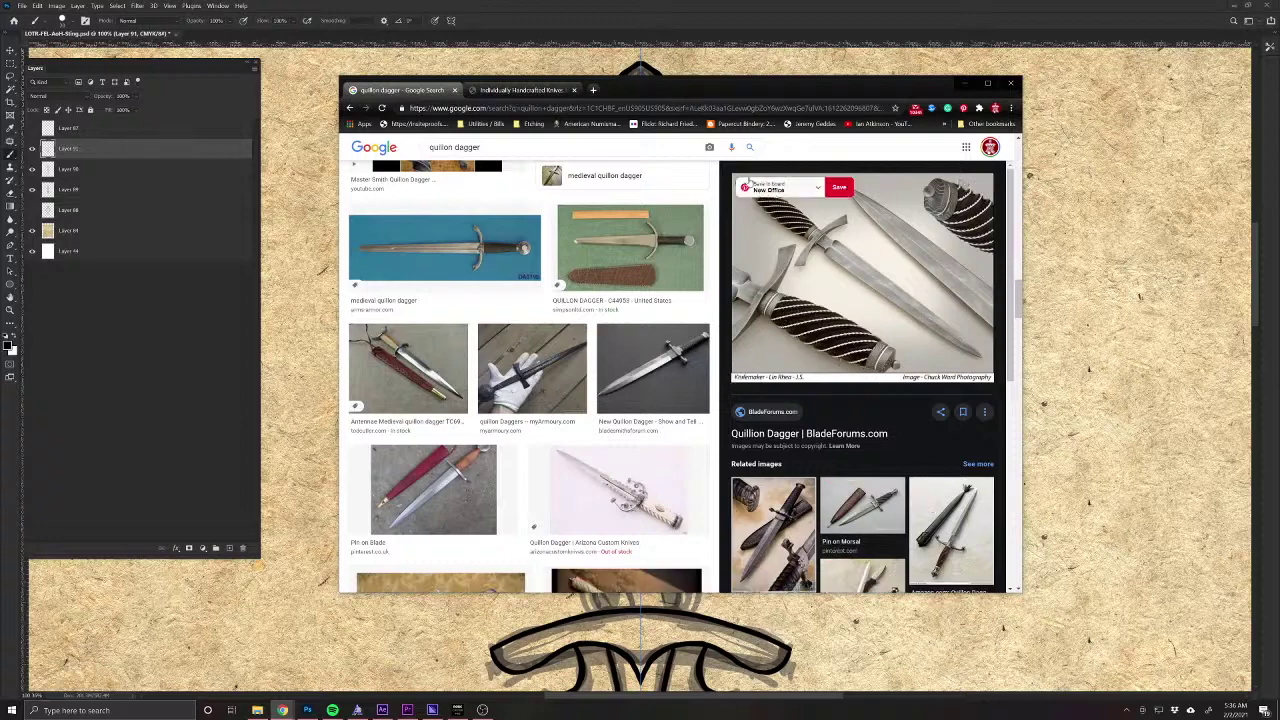
{"action": "left_click", "coordinate": [817, 190]}
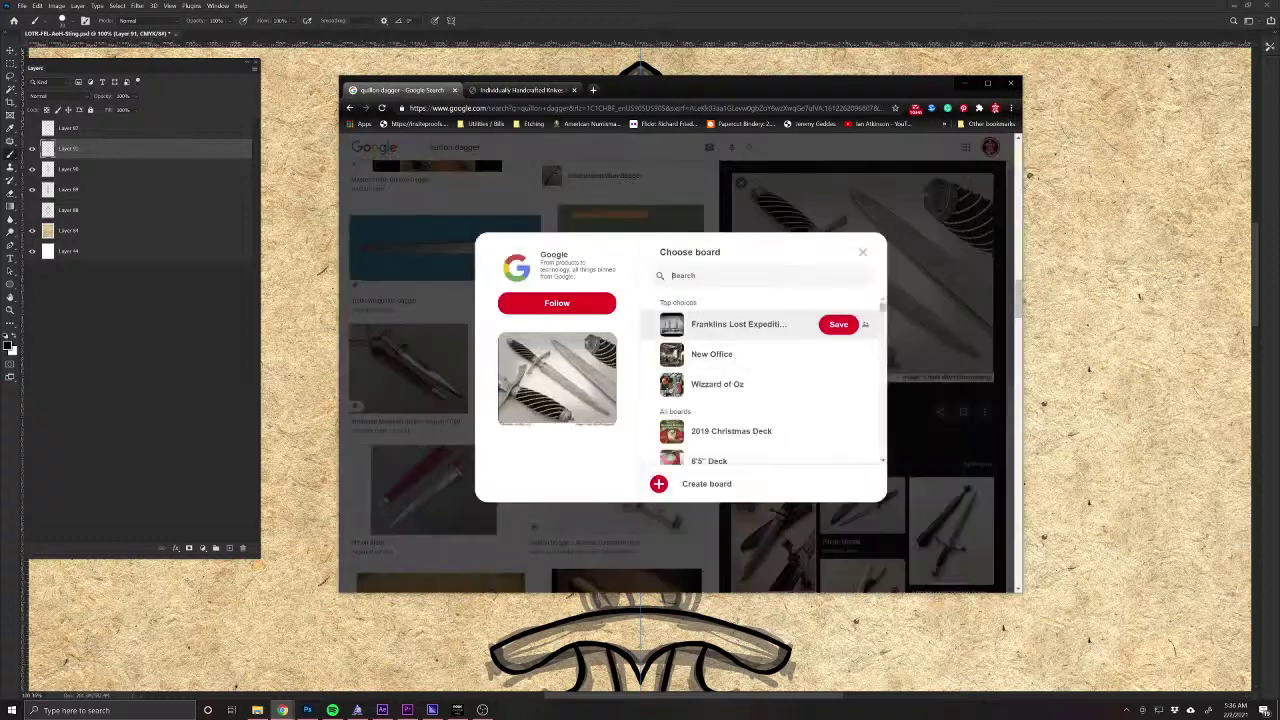
{"action": "scroll", "coordinate": [779, 326], "scroll_direction": "down", "scroll_amount": 5}
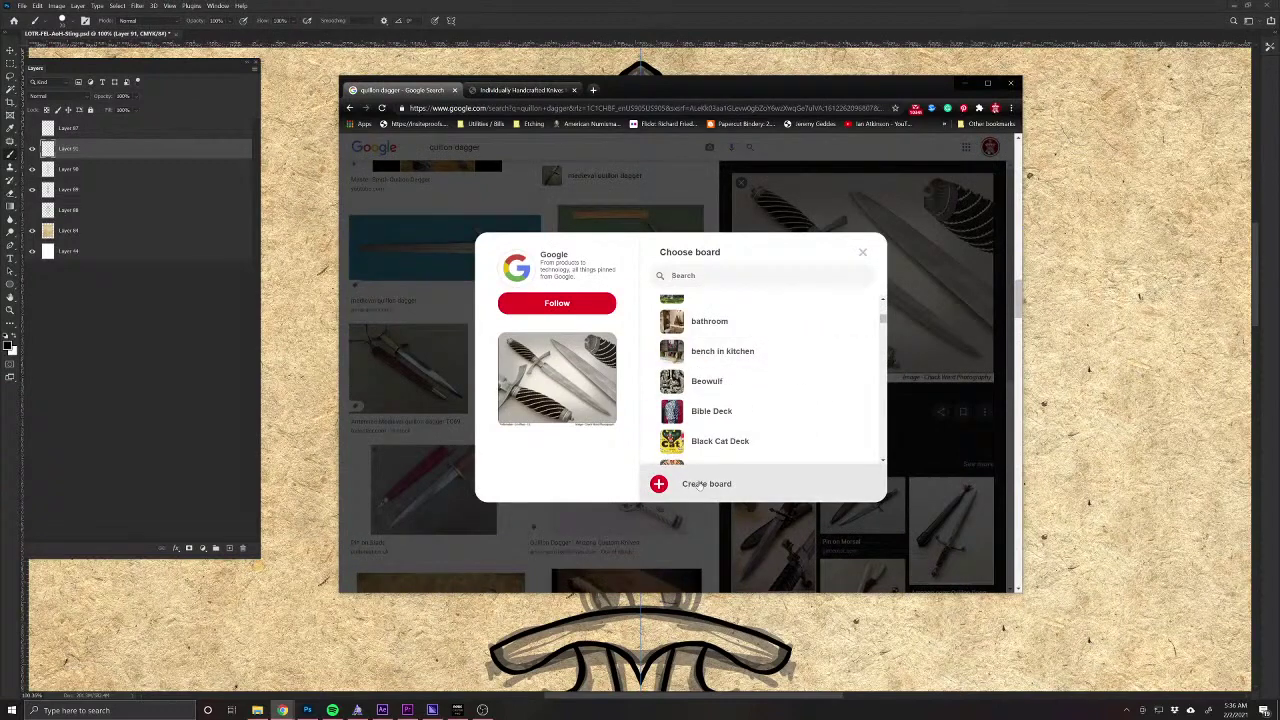
{"action": "left_click", "coordinate": [700, 484]}
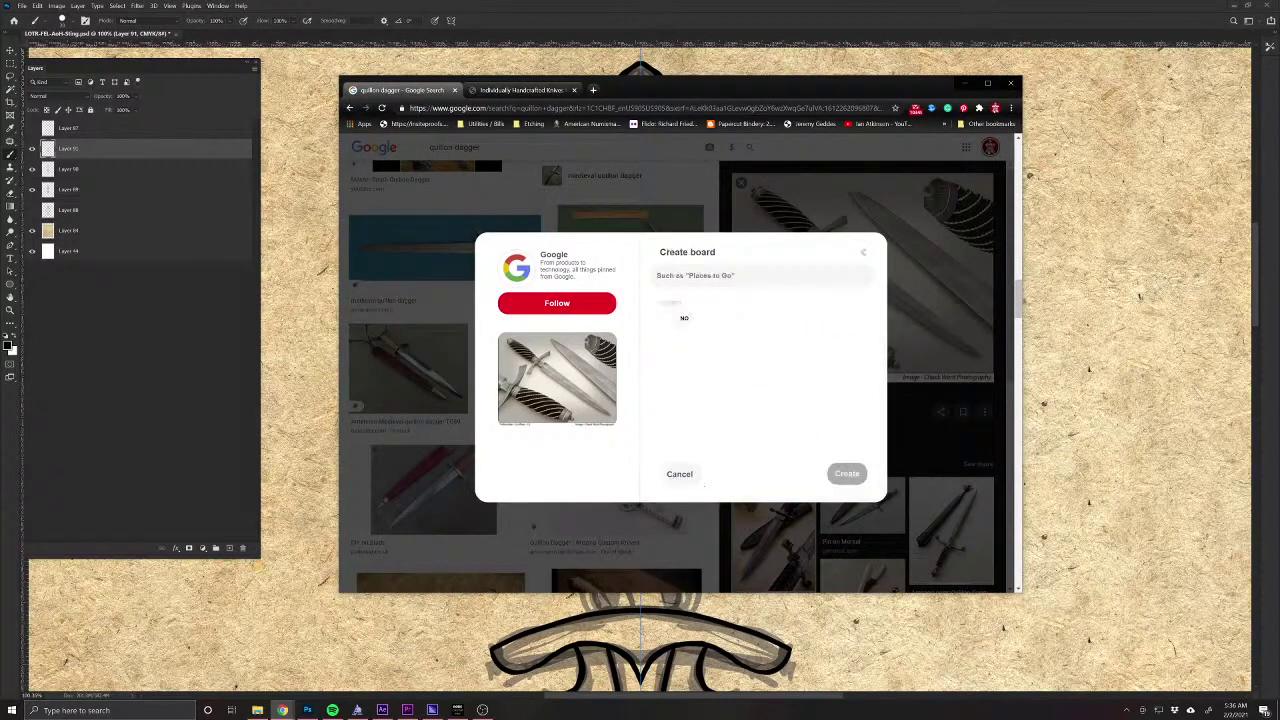
{"action": "type", "text": "Blad"}
{"action": "left_click", "coordinate": [705, 484]}
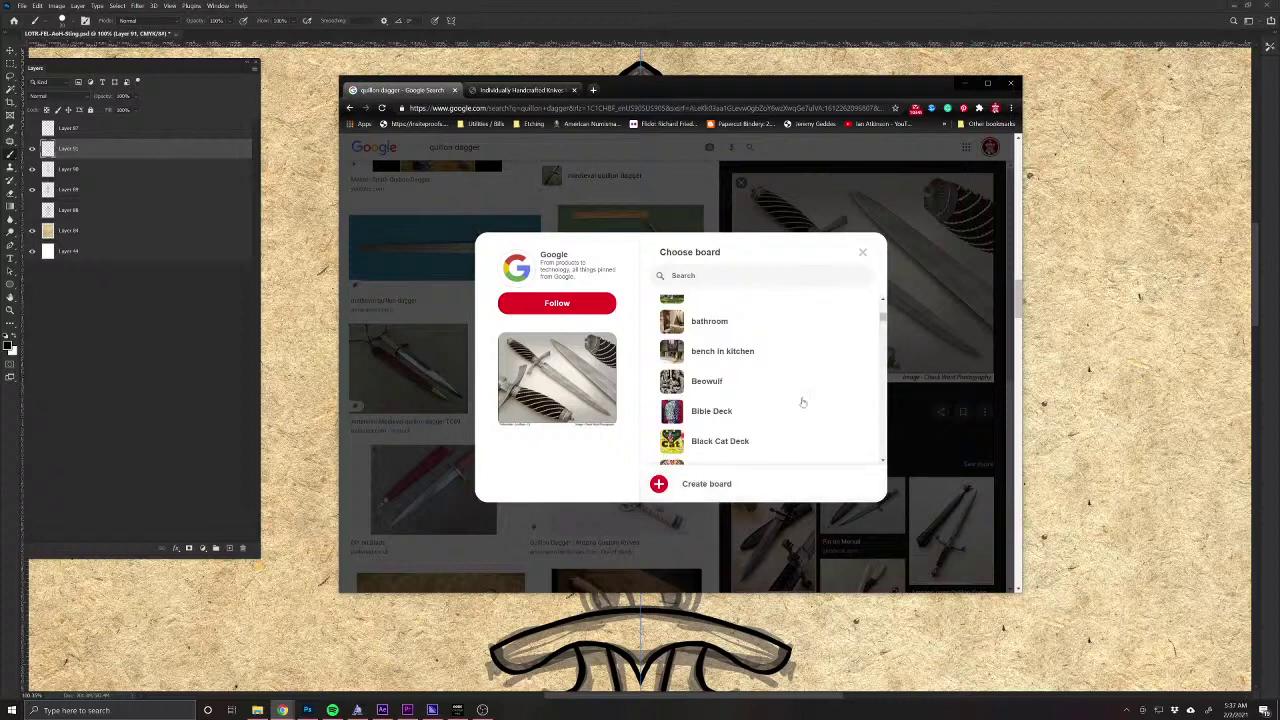
{"action": "left_click", "coordinate": [862, 258]}
Open the related image of the twisted-handle dagger with a green pommel stone and look through its Ask a Prepper article.
{"action": "scroll", "coordinate": [868, 512], "scroll_direction": "down", "scroll_amount": 3}
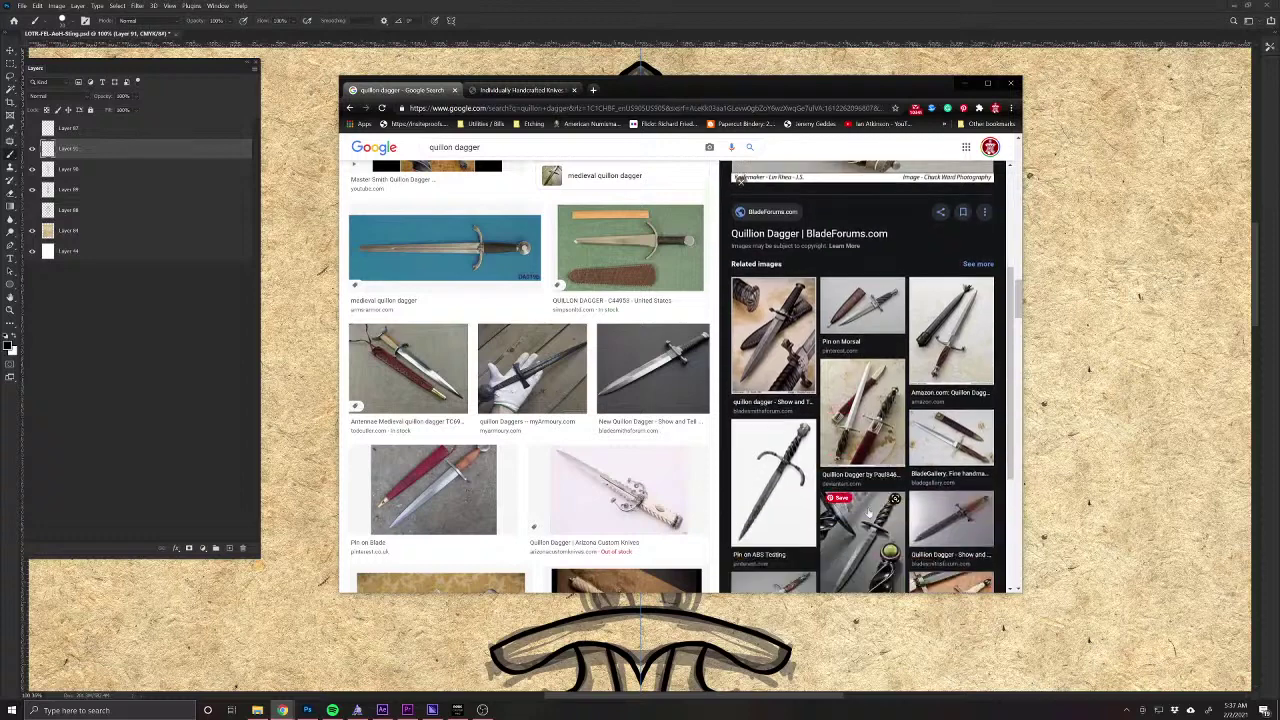
{"action": "left_click", "coordinate": [870, 538]}
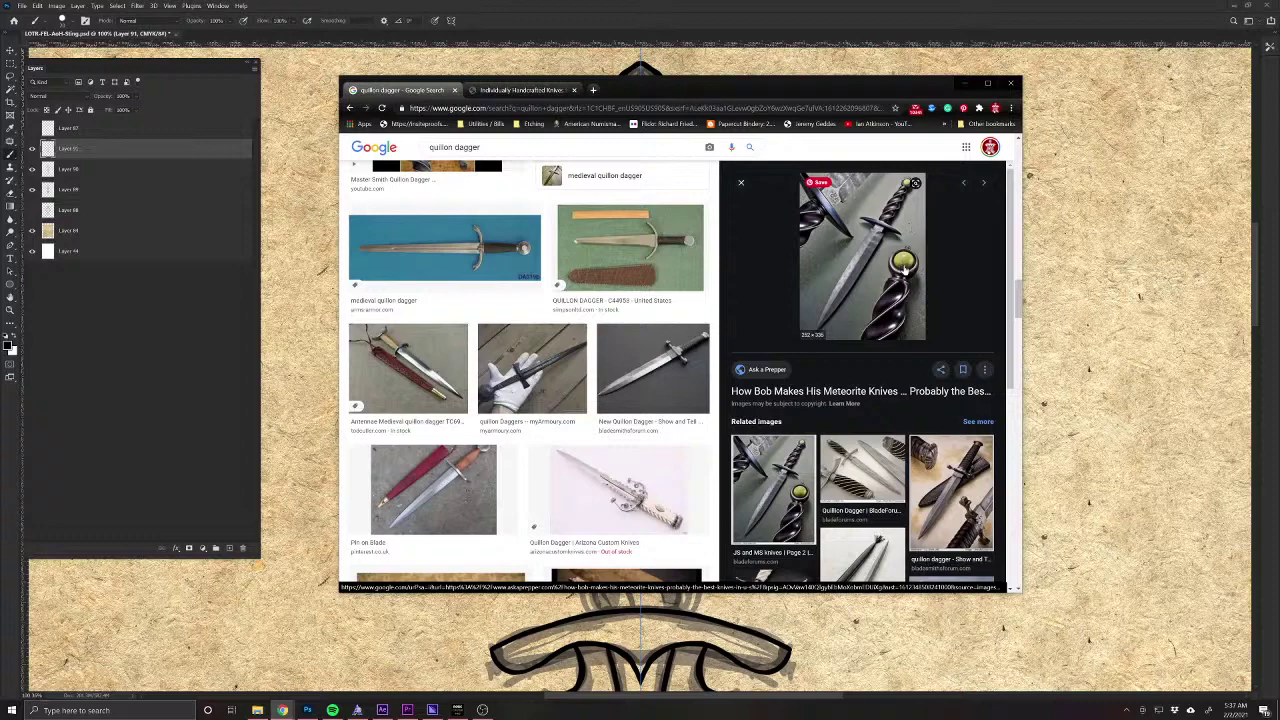
{"action": "left_click", "coordinate": [860, 315]}
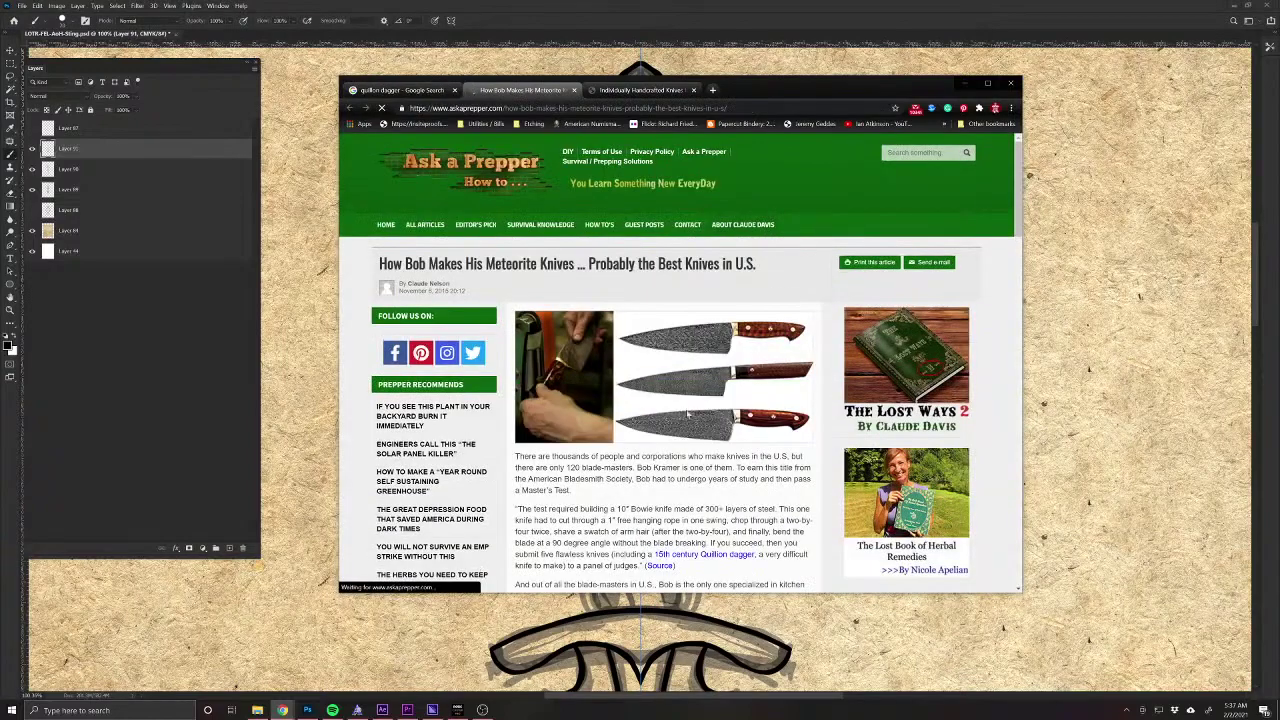
{"action": "scroll", "coordinate": [688, 414], "scroll_direction": "down", "scroll_amount": 5}
{"action": "scroll", "coordinate": [688, 414], "scroll_direction": "down", "scroll_amount": 20}
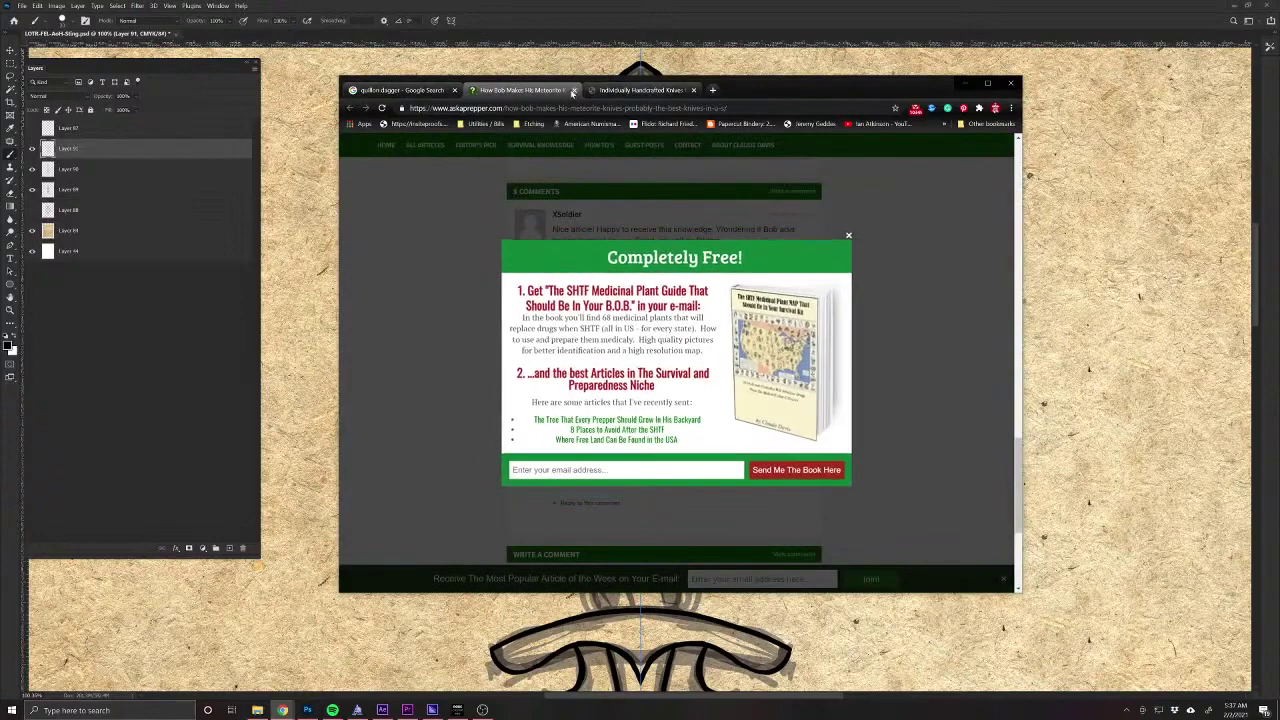
Close the knife article and examine the Arizona Custom Knives, jwrandall.com and SharpByCoop's Gallery dagger images for handle details.
{"action": "left_click", "coordinate": [574, 90]}
{"action": "scroll", "coordinate": [859, 477], "scroll_direction": "down", "scroll_amount": 4}
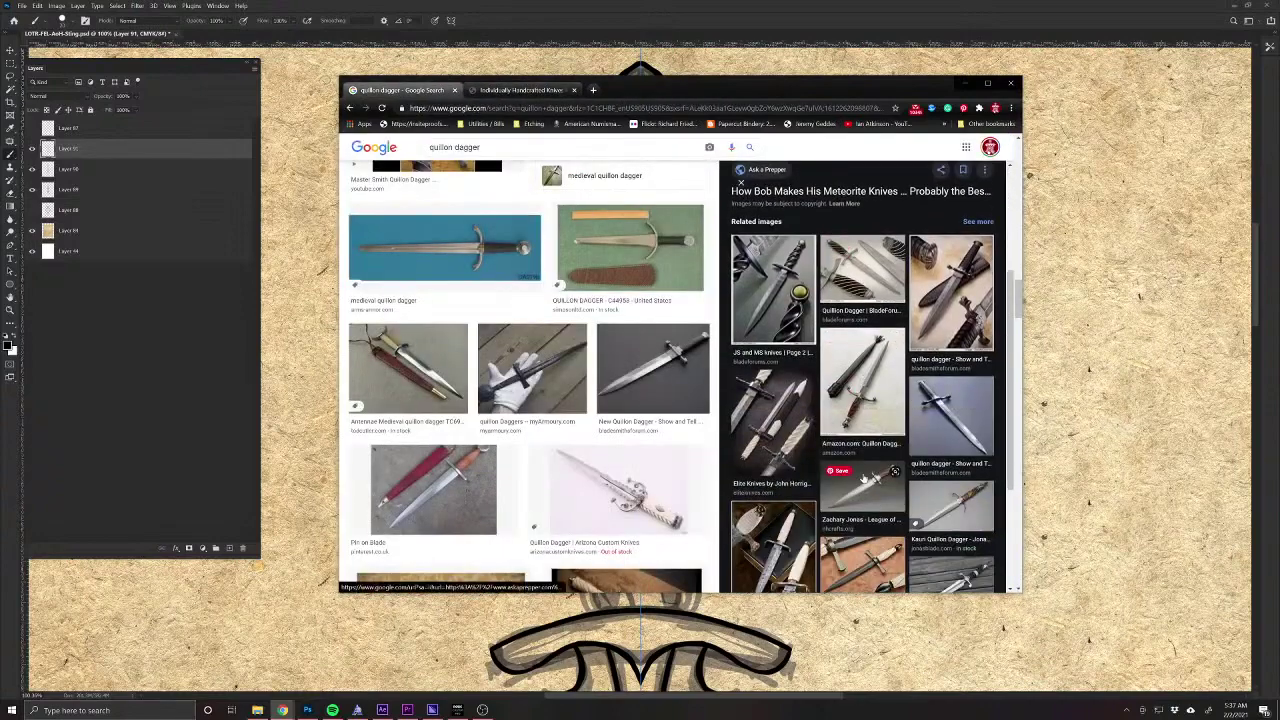
{"action": "left_click", "coordinate": [618, 490]}
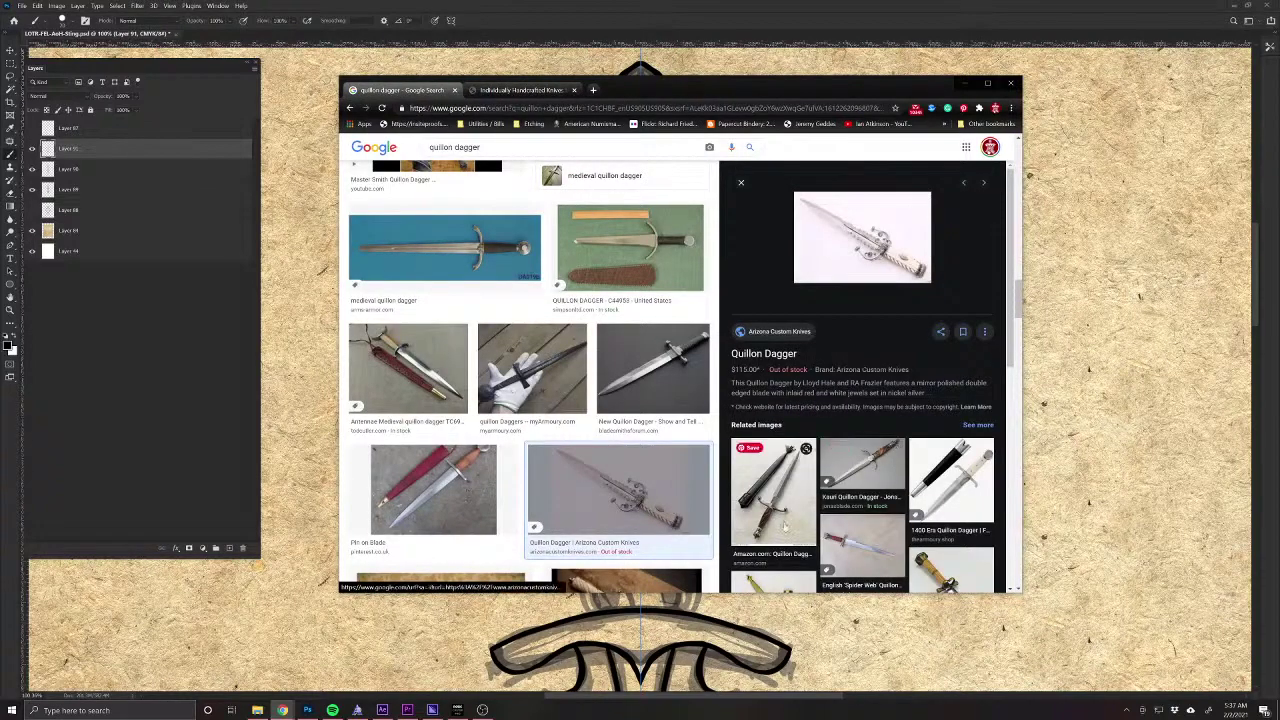
{"action": "scroll", "coordinate": [864, 487], "scroll_direction": "down", "scroll_amount": 1}
{"action": "scroll", "coordinate": [956, 503], "scroll_direction": "down", "scroll_amount": 2}
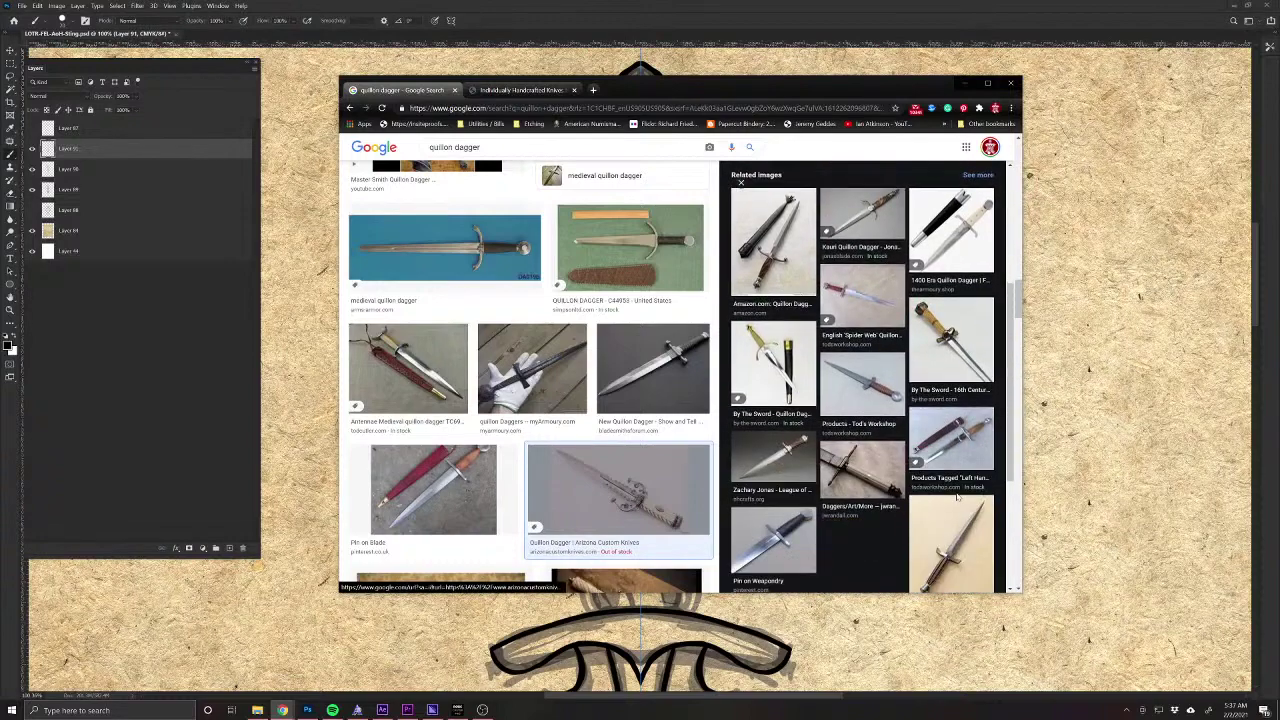
{"action": "left_click", "coordinate": [864, 466]}
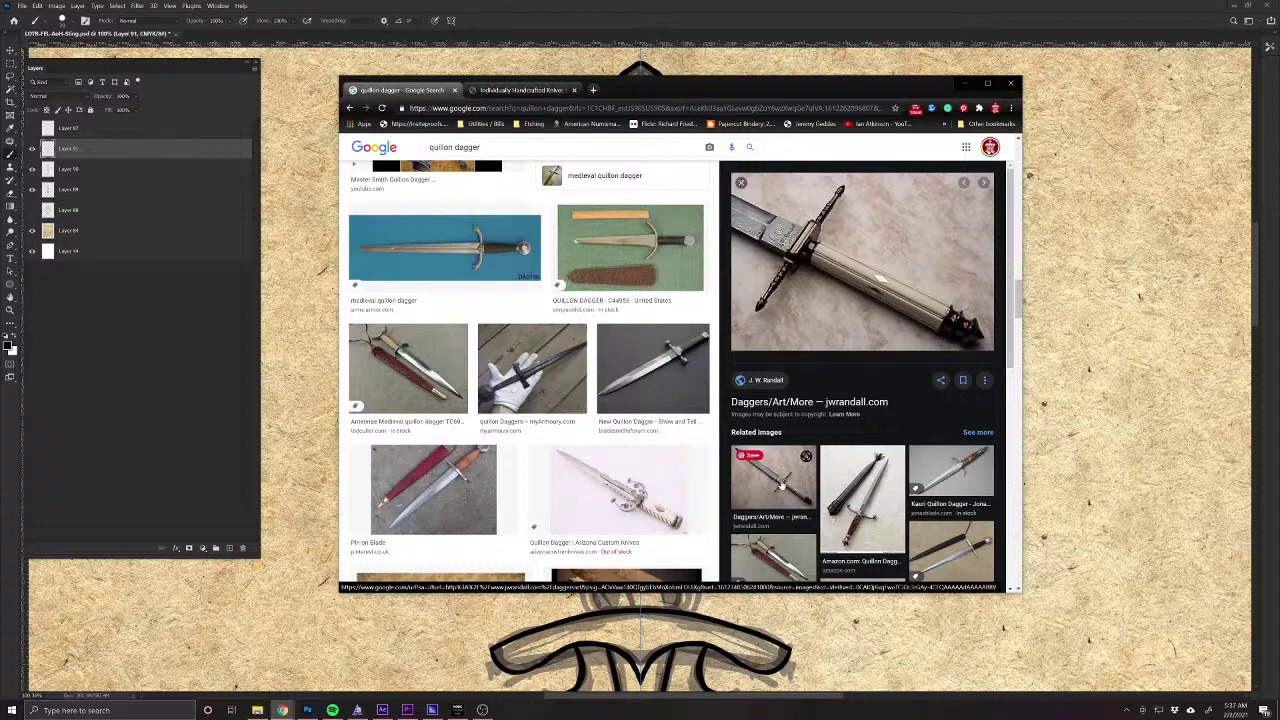
{"action": "scroll", "coordinate": [848, 488], "scroll_direction": "down", "scroll_amount": 2}
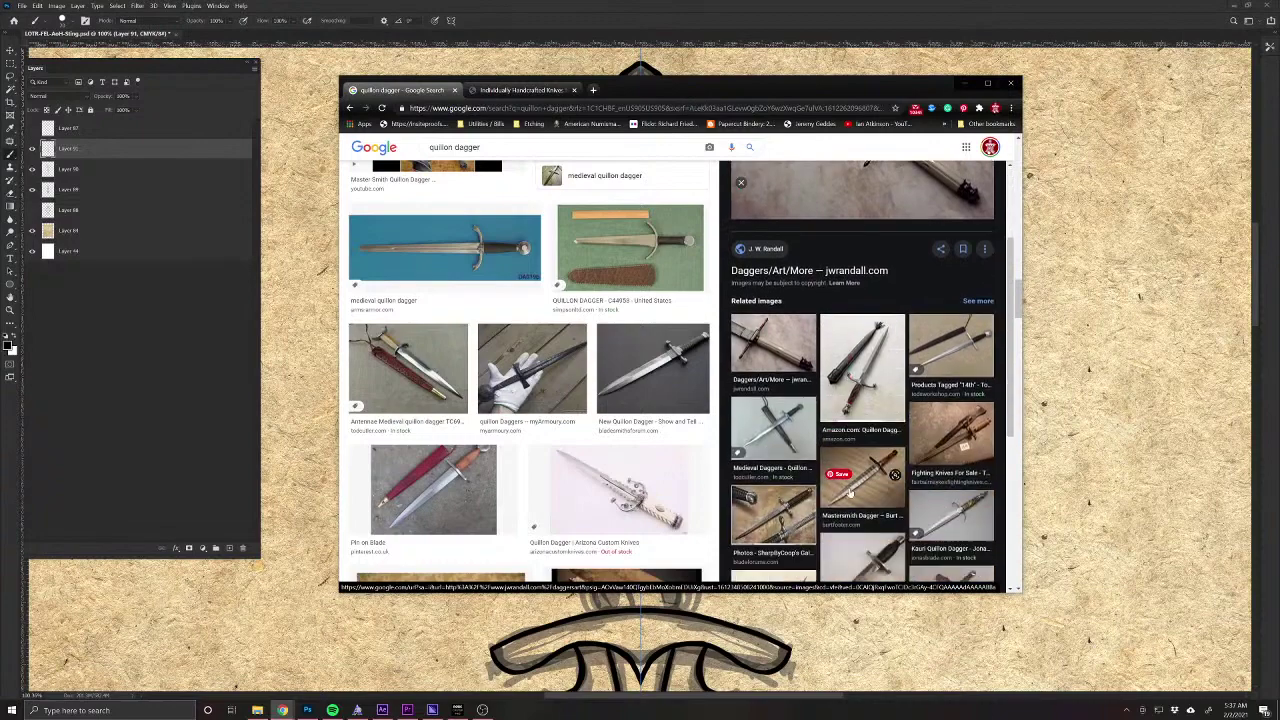
{"action": "left_click", "coordinate": [800, 517]}
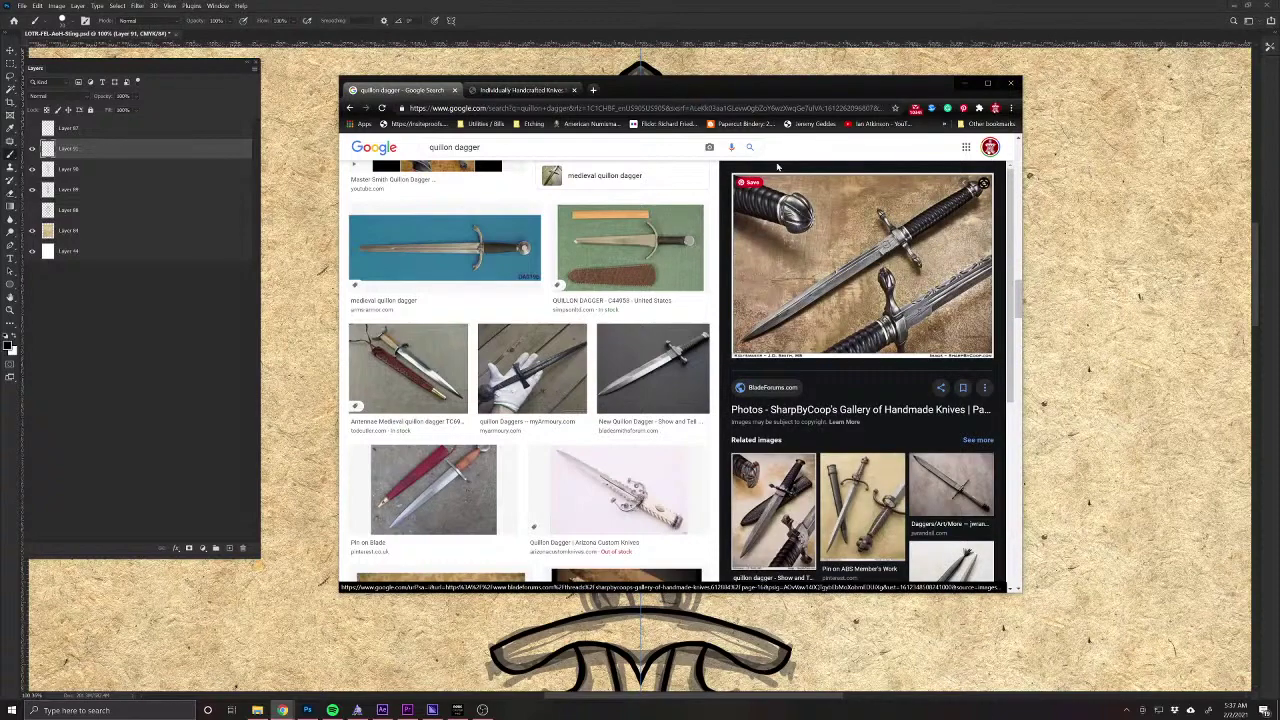
Skim the quillon dagger results and go back to the BladeForums photo of the dark grip wrapped in spiral wire.
{"action": "scroll", "coordinate": [513, 236], "scroll_direction": "down", "scroll_amount": 5}
{"action": "scroll", "coordinate": [513, 236], "scroll_direction": "down", "scroll_amount": 10}
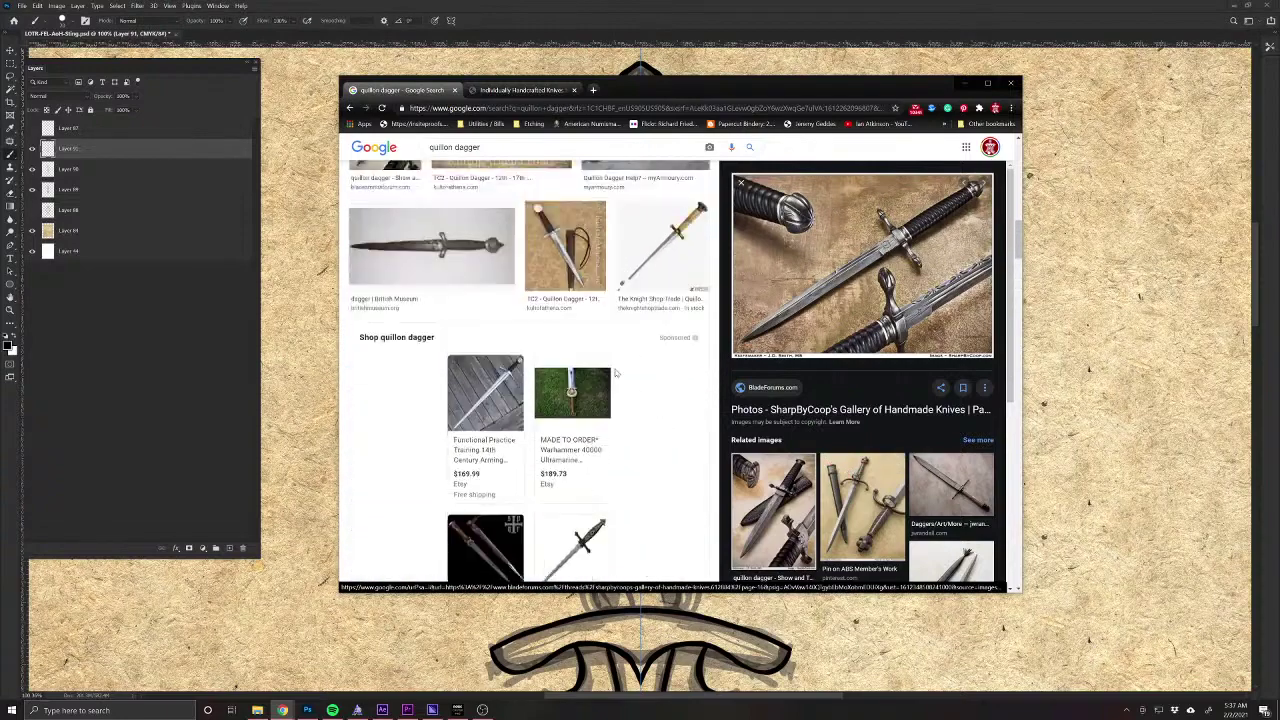
{"action": "scroll", "coordinate": [656, 372], "scroll_direction": "up", "scroll_amount": 15}
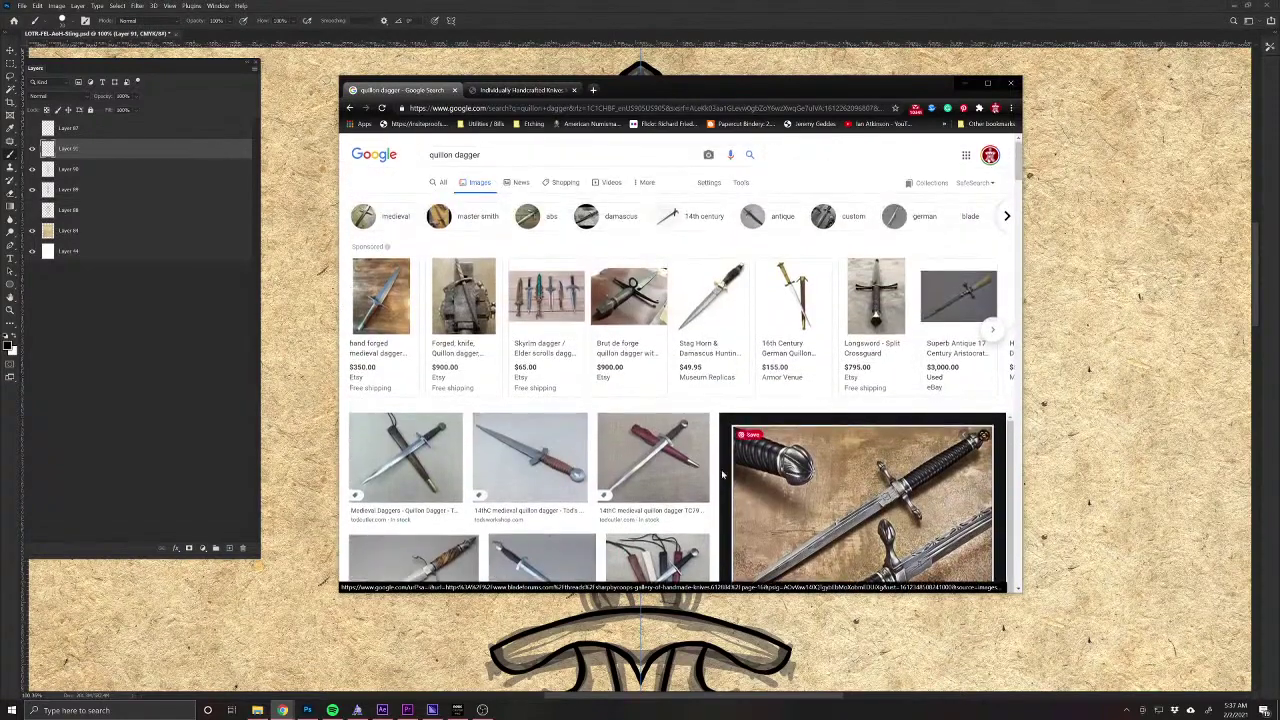
{"action": "scroll", "coordinate": [826, 403], "scroll_direction": "down", "scroll_amount": 3}
{"action": "left_click", "coordinate": [349, 108]}
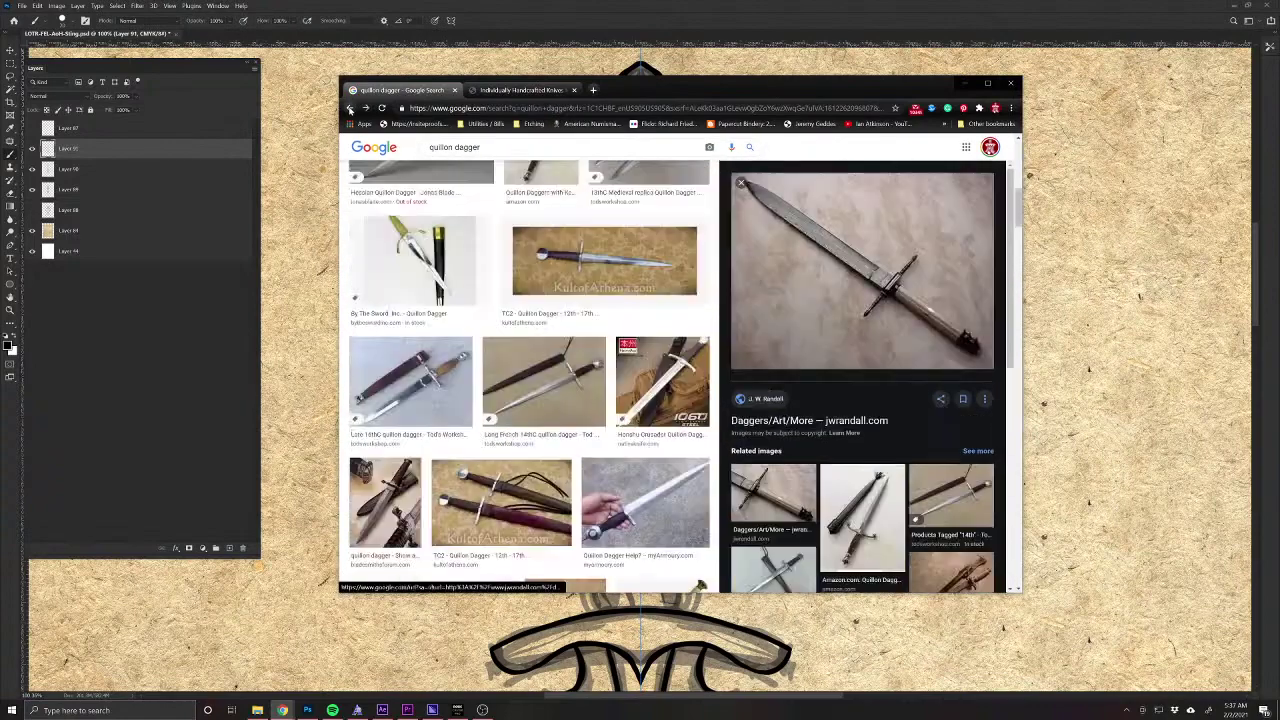
{"action": "left_click", "coordinate": [349, 108]}
{"action": "left_click", "coordinate": [349, 108]}
{"action": "left_click", "coordinate": [349, 108]}
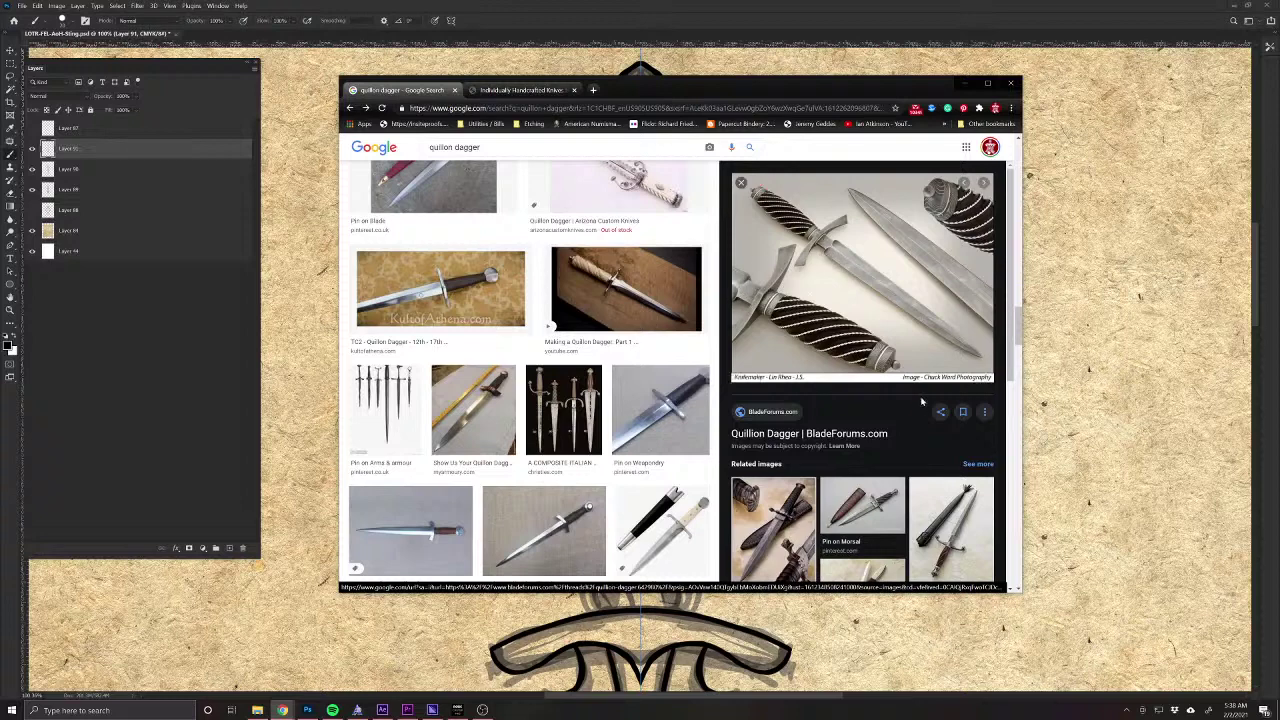
Return to Photoshop, turn off paint symmetry and ink the first diagonal spiral lines across the upper part of the sword's grip.
{"action": "left_click", "coordinate": [963, 83]}
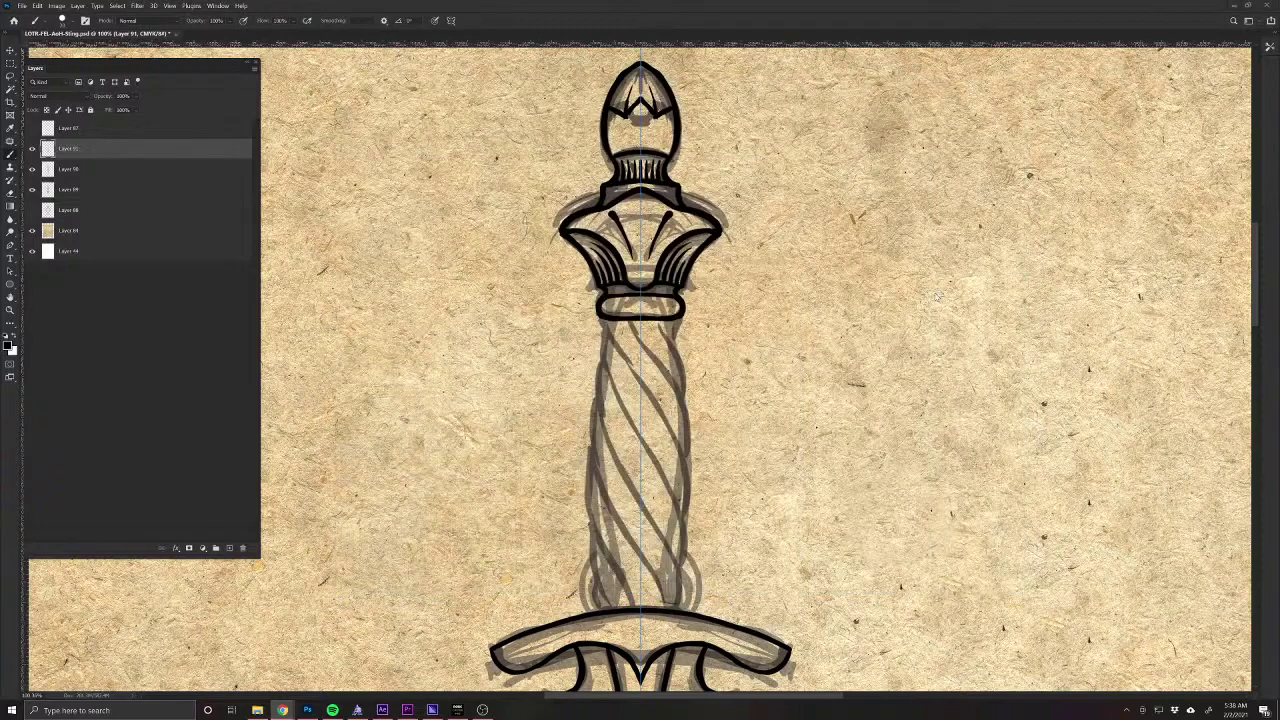
{"action": "left_click", "coordinate": [450, 20]}
{"action": "left_click", "coordinate": [457, 33]}
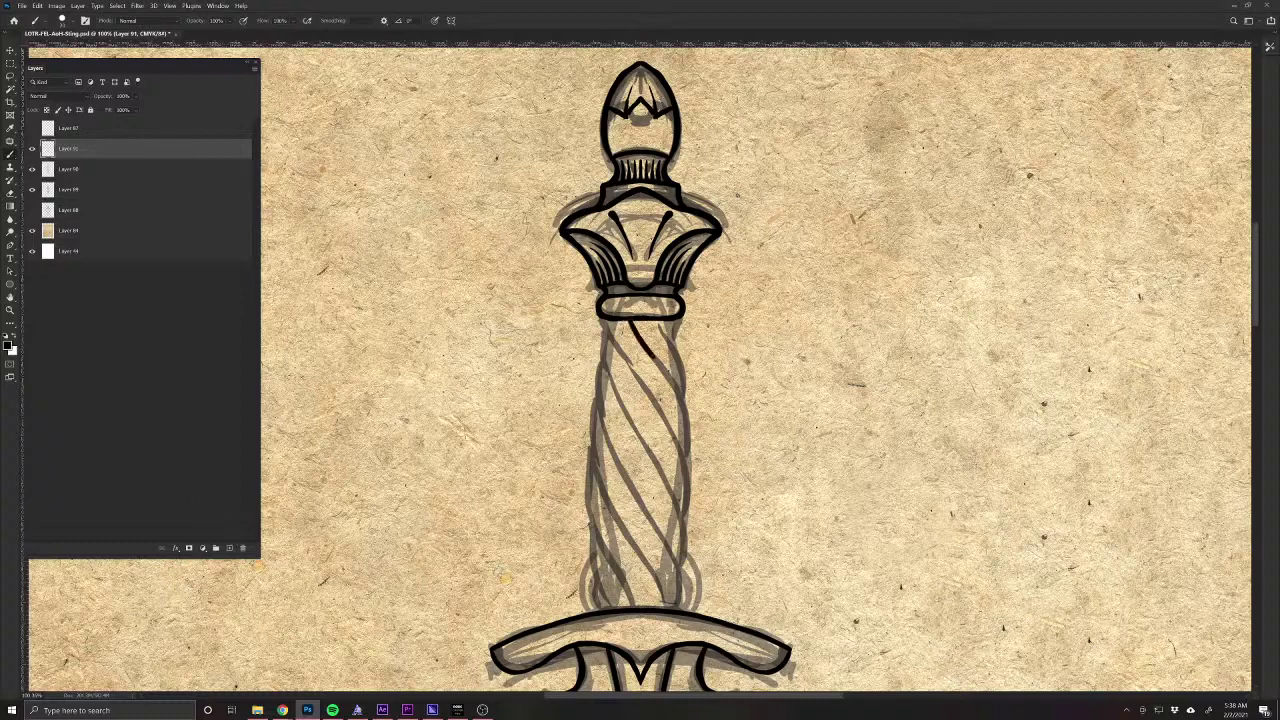
{"action": "mouse_move", "coordinate": [667, 372]}
{"action": "left_mouse_down"}
{"action": "mouse_move", "coordinate": [693, 422]}
{"action": "mouse_move", "coordinate": [690, 460]}
{"action": "left_mouse_up"}
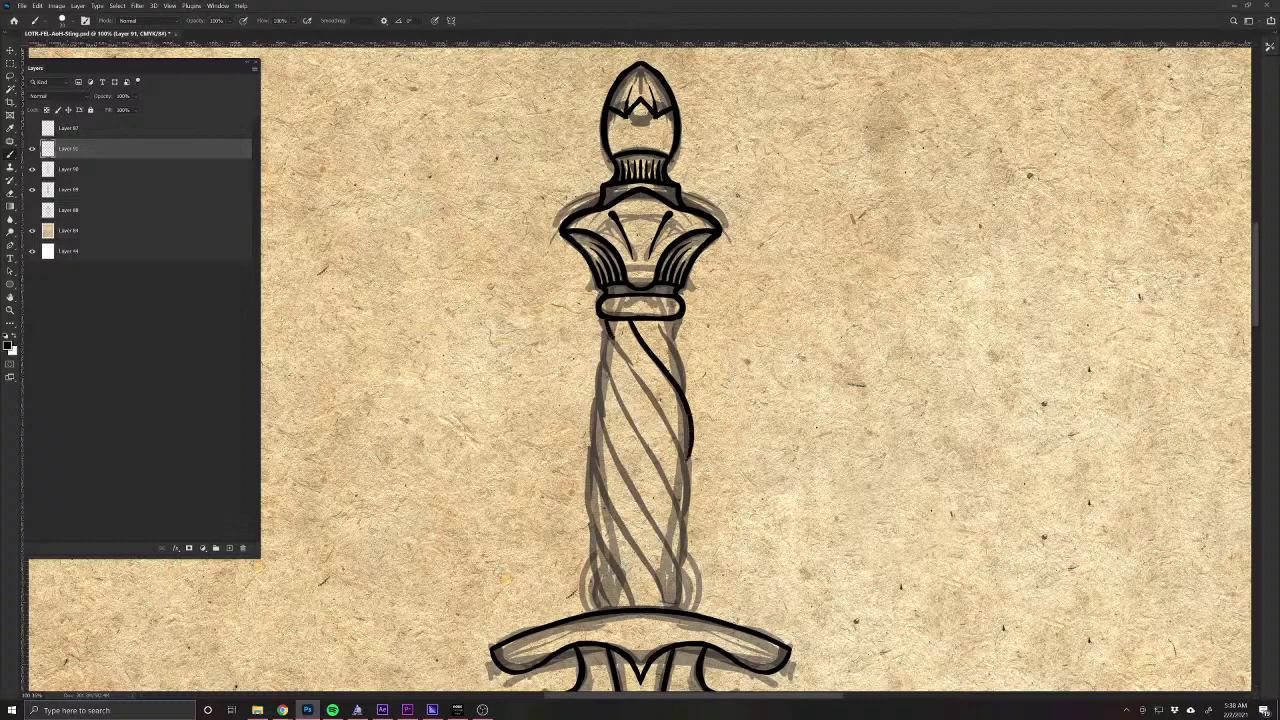
{"action": "mouse_move", "coordinate": [606, 328]}
{"action": "left_mouse_down"}
{"action": "mouse_move", "coordinate": [690, 468]}
{"action": "mouse_move", "coordinate": [692, 500]}
{"action": "left_mouse_up"}
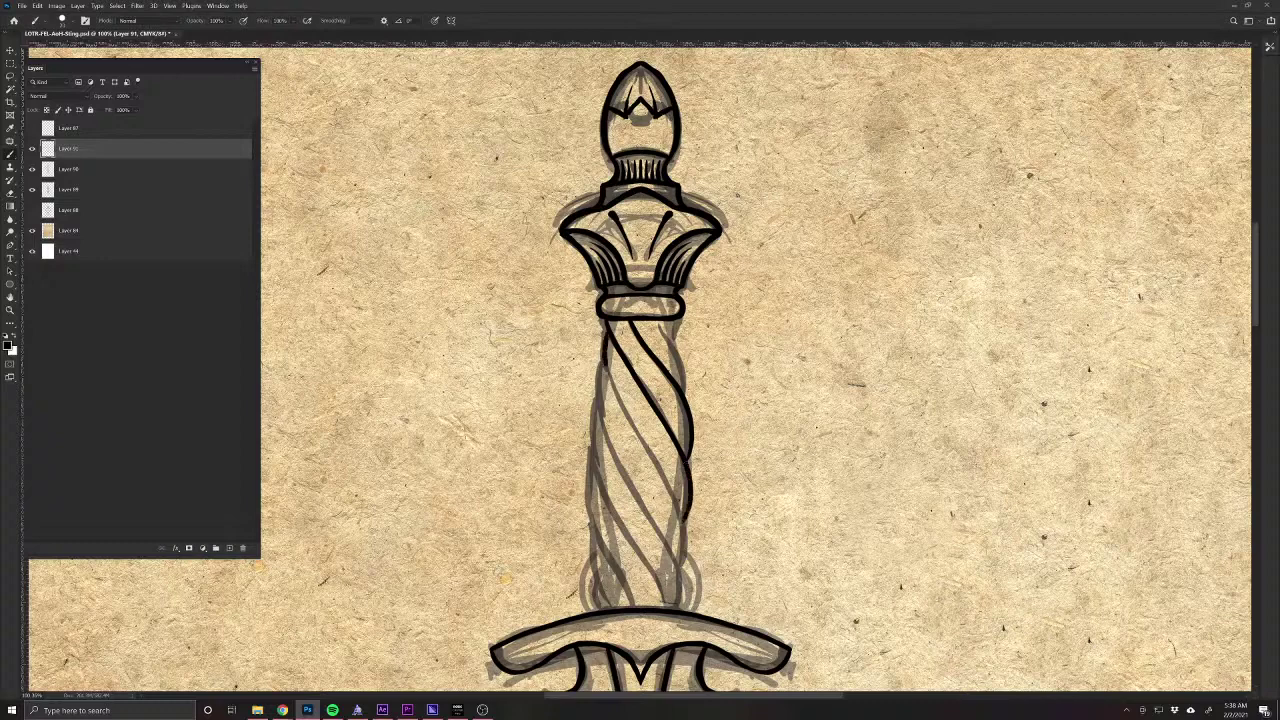
{"action": "key", "text": "ctrl+z"}
{"action": "mouse_move", "coordinate": [608, 329]}
{"action": "left_mouse_down"}
{"action": "mouse_move", "coordinate": [669, 464]}
{"action": "mouse_move", "coordinate": [642, 439]}
{"action": "mouse_move", "coordinate": [674, 484]}
{"action": "mouse_move", "coordinate": [686, 566]}
{"action": "left_mouse_up"}
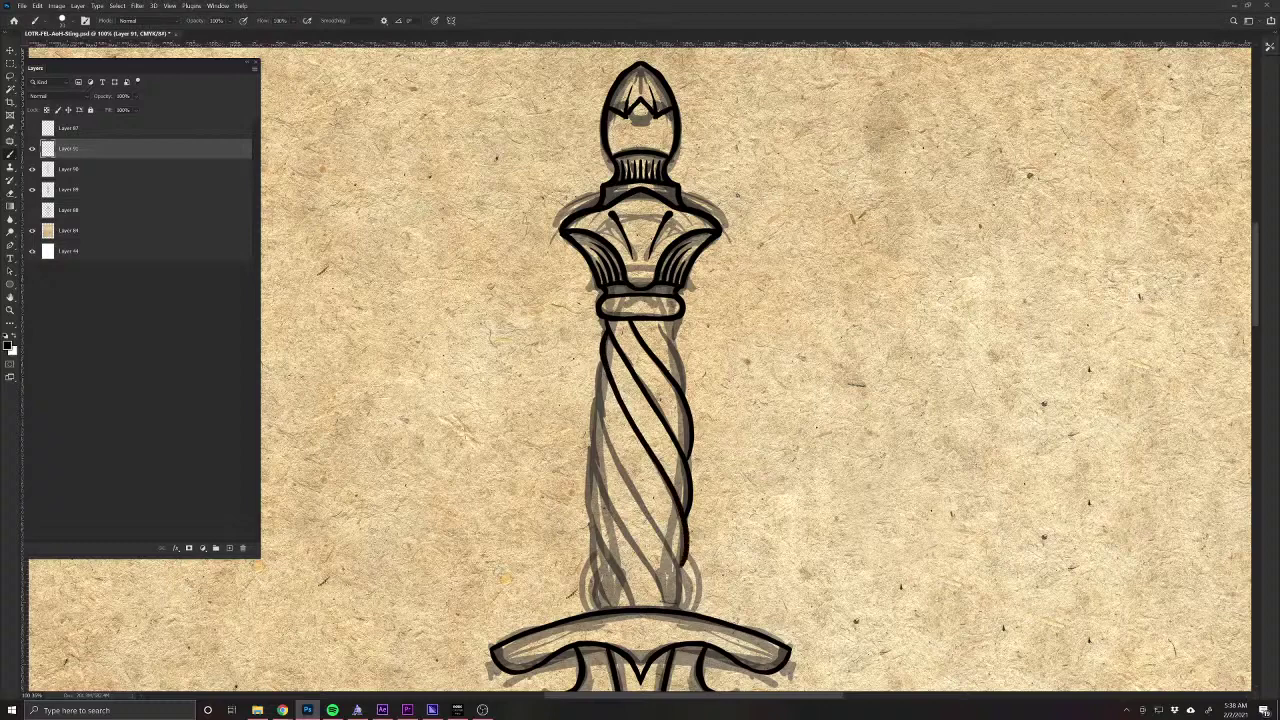
Ink the remaining diagonal spiral lines down the grip to the crossguard, following the sketch and its bulging edges.
{"action": "left_click_drag", "start_coordinate": [594, 376], "coordinate": [682, 588]}
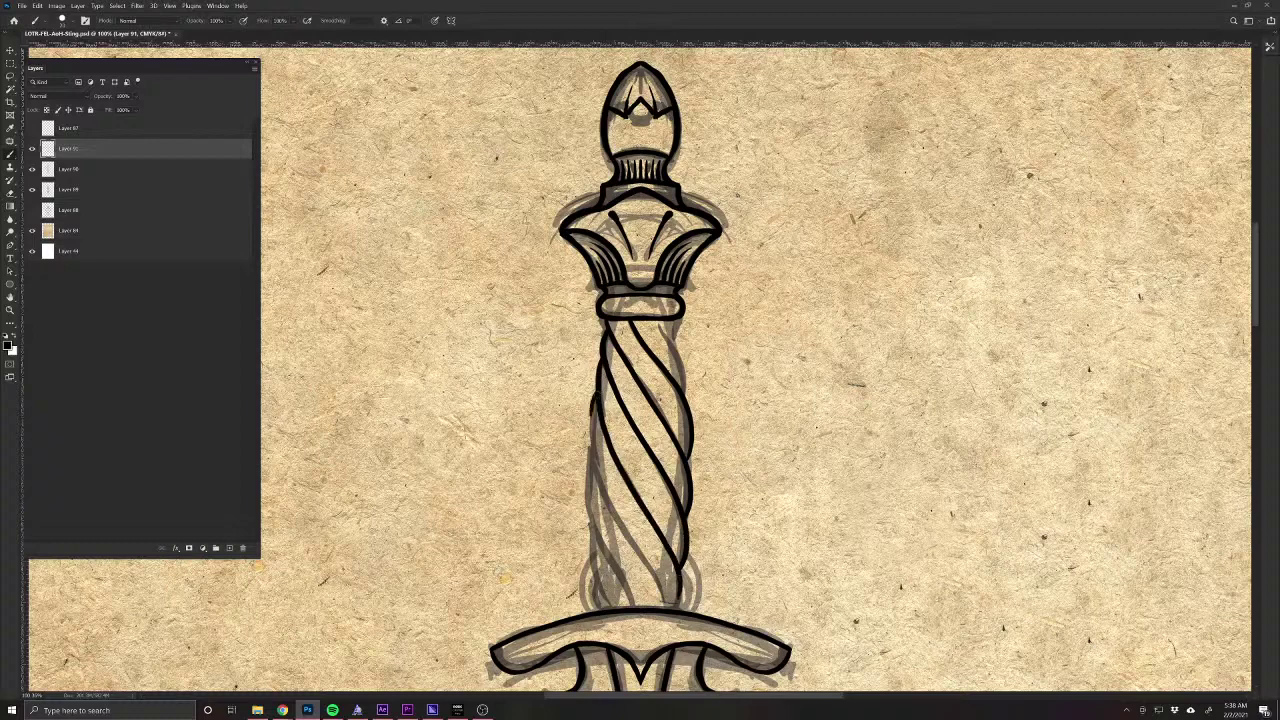
{"action": "mouse_move", "coordinate": [589, 416]}
{"action": "left_mouse_down"}
{"action": "mouse_move", "coordinate": [598, 476]}
{"action": "mouse_move", "coordinate": [668, 600]}
{"action": "left_mouse_up"}
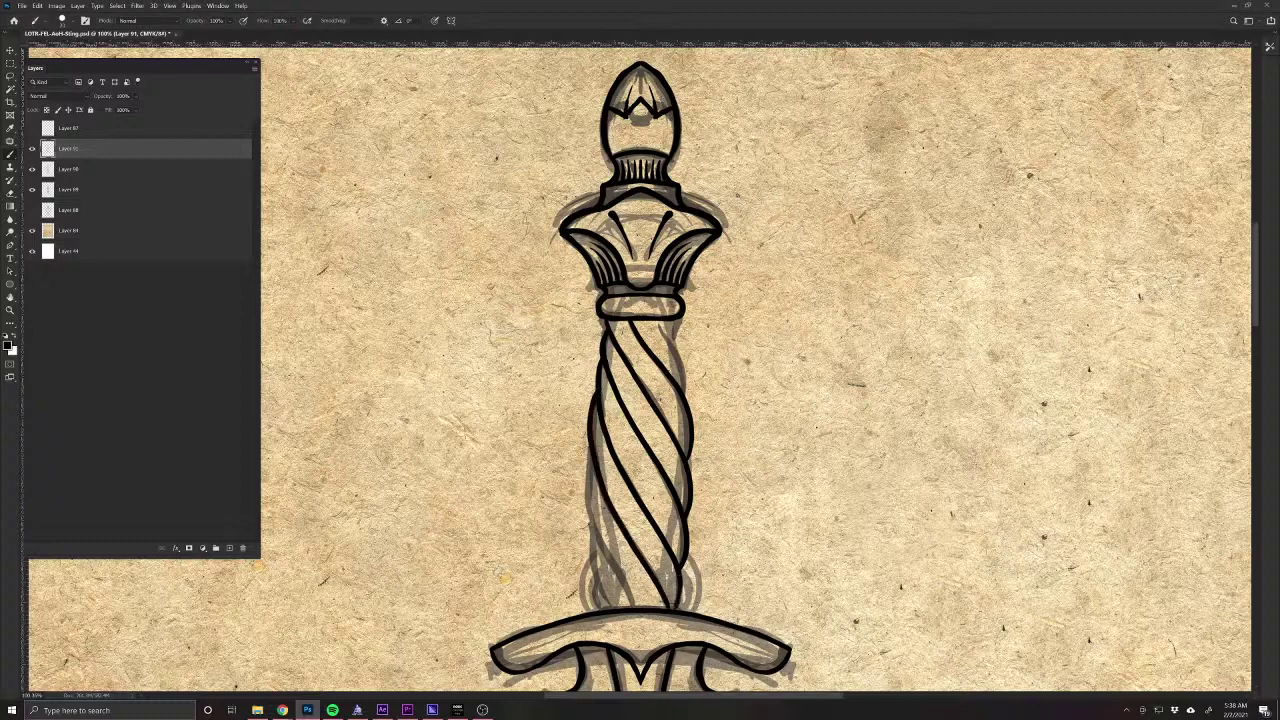
{"action": "mouse_move", "coordinate": [591, 449]}
{"action": "left_mouse_down"}
{"action": "mouse_move", "coordinate": [589, 502]}
{"action": "mouse_move", "coordinate": [632, 598]}
{"action": "left_mouse_up"}
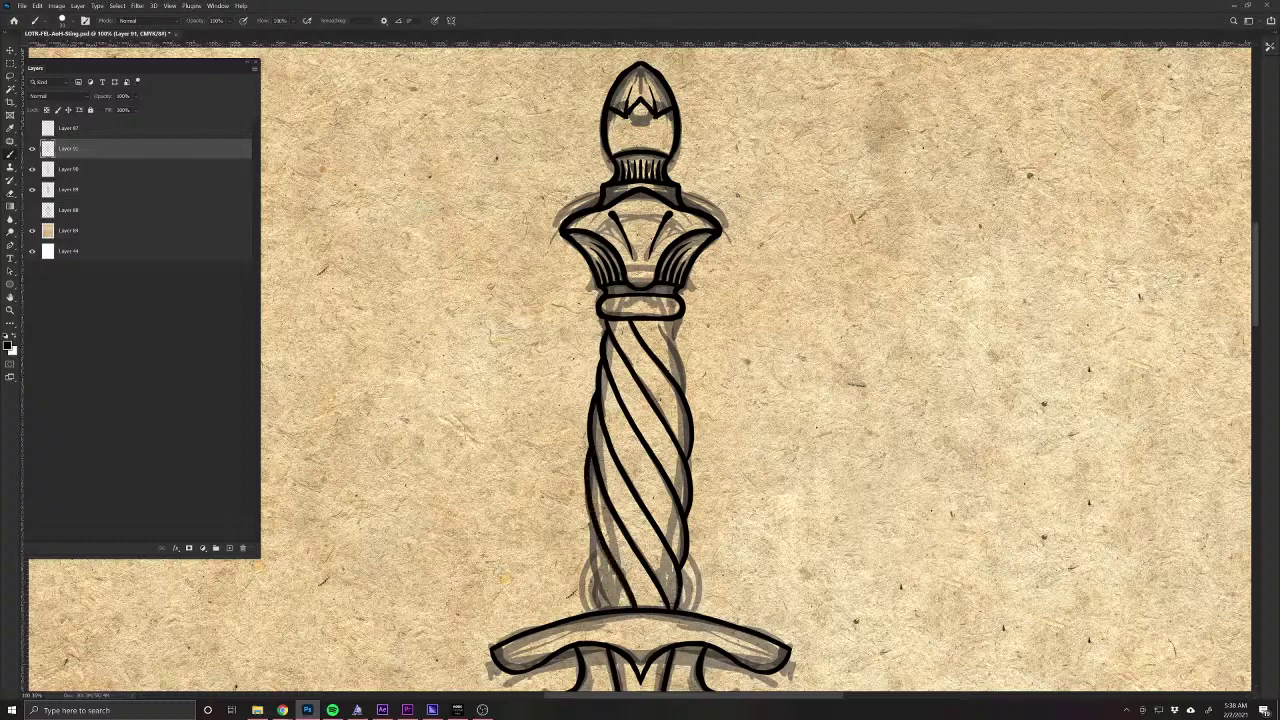
{"action": "mouse_move", "coordinate": [588, 512]}
{"action": "left_mouse_down"}
{"action": "mouse_move", "coordinate": [588, 556]}
{"action": "mouse_move", "coordinate": [612, 606]}
{"action": "left_mouse_up"}
{"action": "left_click_drag", "start_coordinate": [590, 564], "coordinate": [594, 588]}
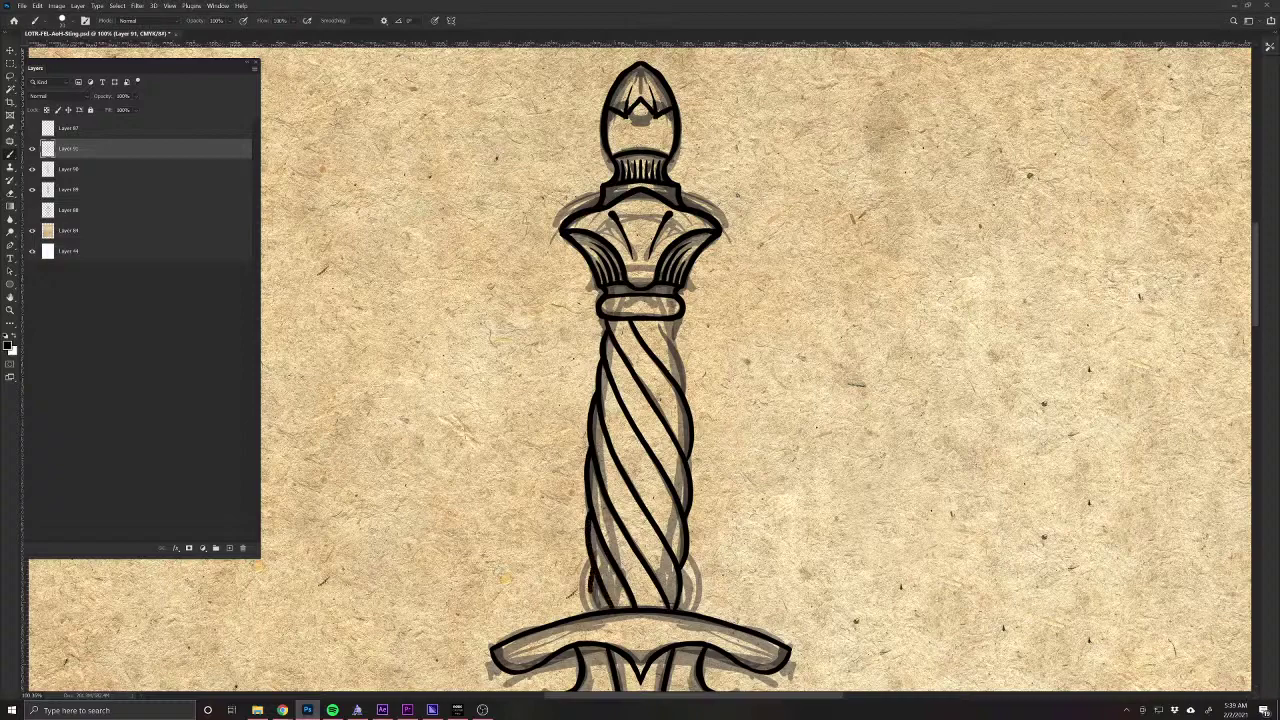
Erase the lower end of the grip's right outline just above the crossguard and redraw it straight down to the guard.
{"action": "left_click_drag", "start_coordinate": [540, 632], "coordinate": [516, 518]}
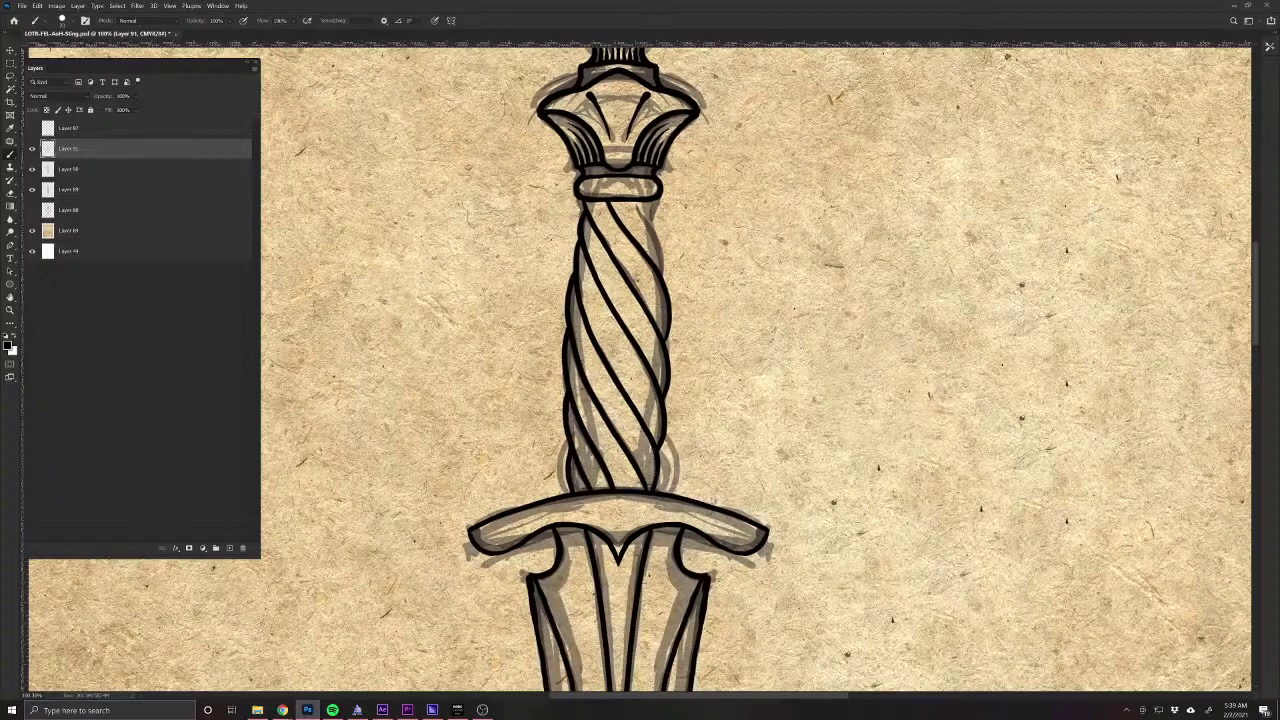
{"action": "key", "text": "e"}
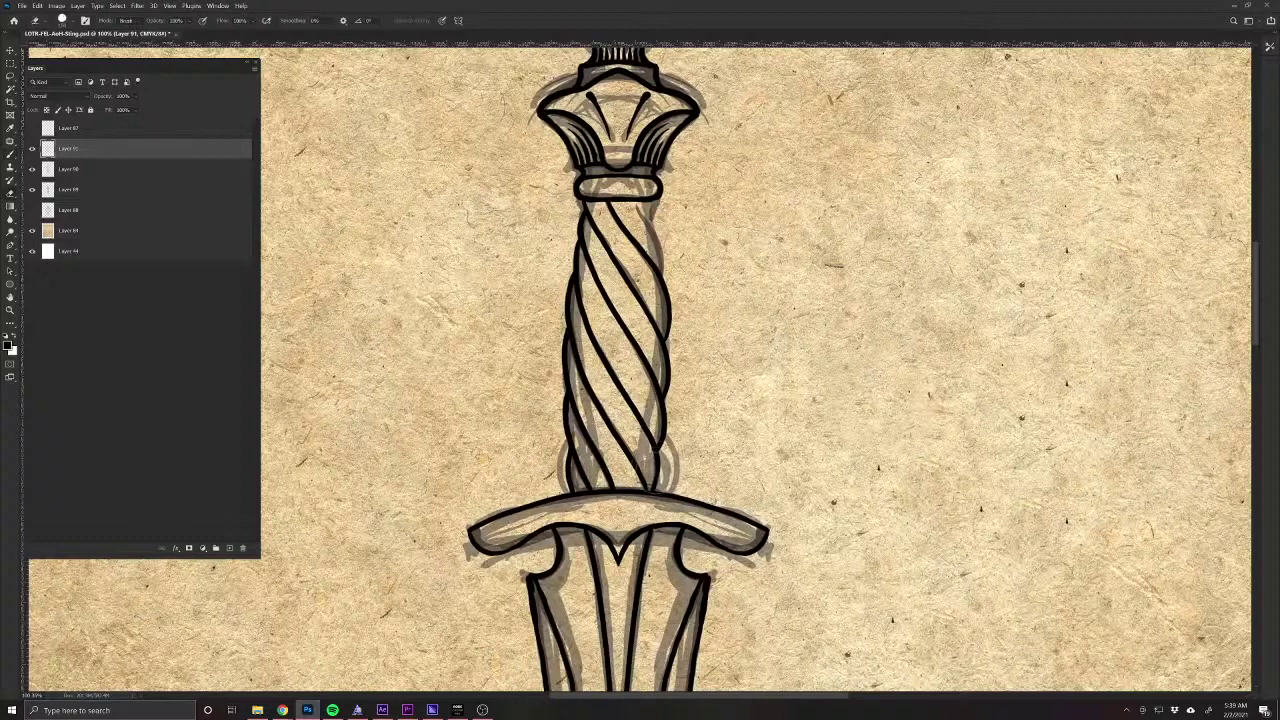
{"action": "left_click_drag", "start_coordinate": [656, 484], "coordinate": [658, 466]}
{"action": "key", "text": "b"}
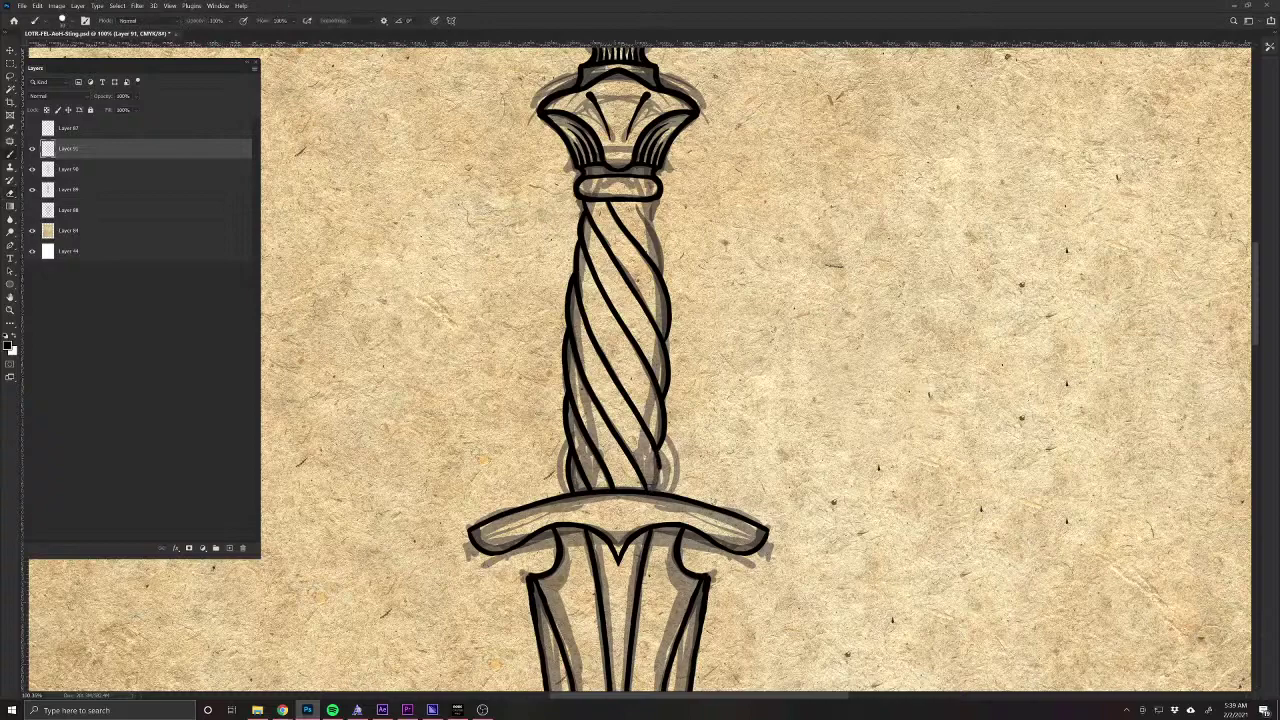
{"action": "left_click_drag", "start_coordinate": [660, 466], "coordinate": [660, 494]}
Ink the short spiral line below the collar at the grip's upper right edge, then check the whole sword.
{"action": "left_click_drag", "start_coordinate": [534, 322], "coordinate": [563, 531]}
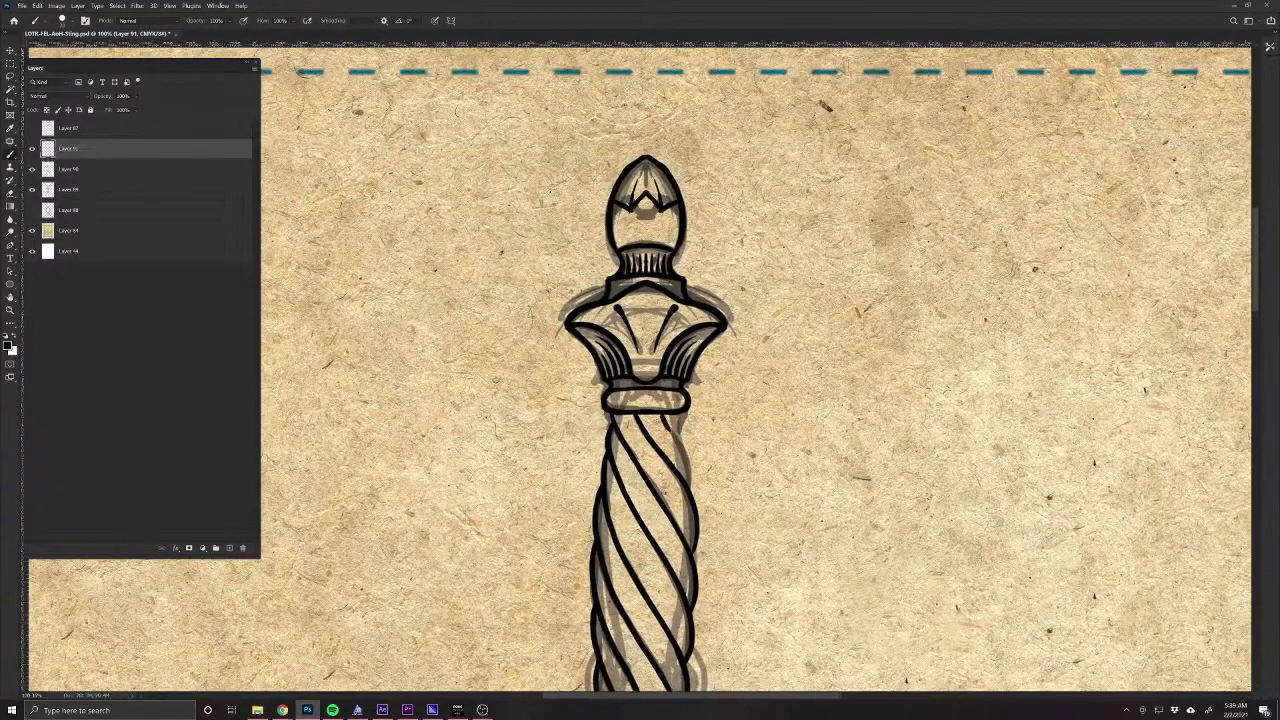
{"action": "left_click_drag", "start_coordinate": [666, 424], "coordinate": [692, 490]}
{"action": "left_click_drag", "start_coordinate": [573, 588], "coordinate": [566, 237]}
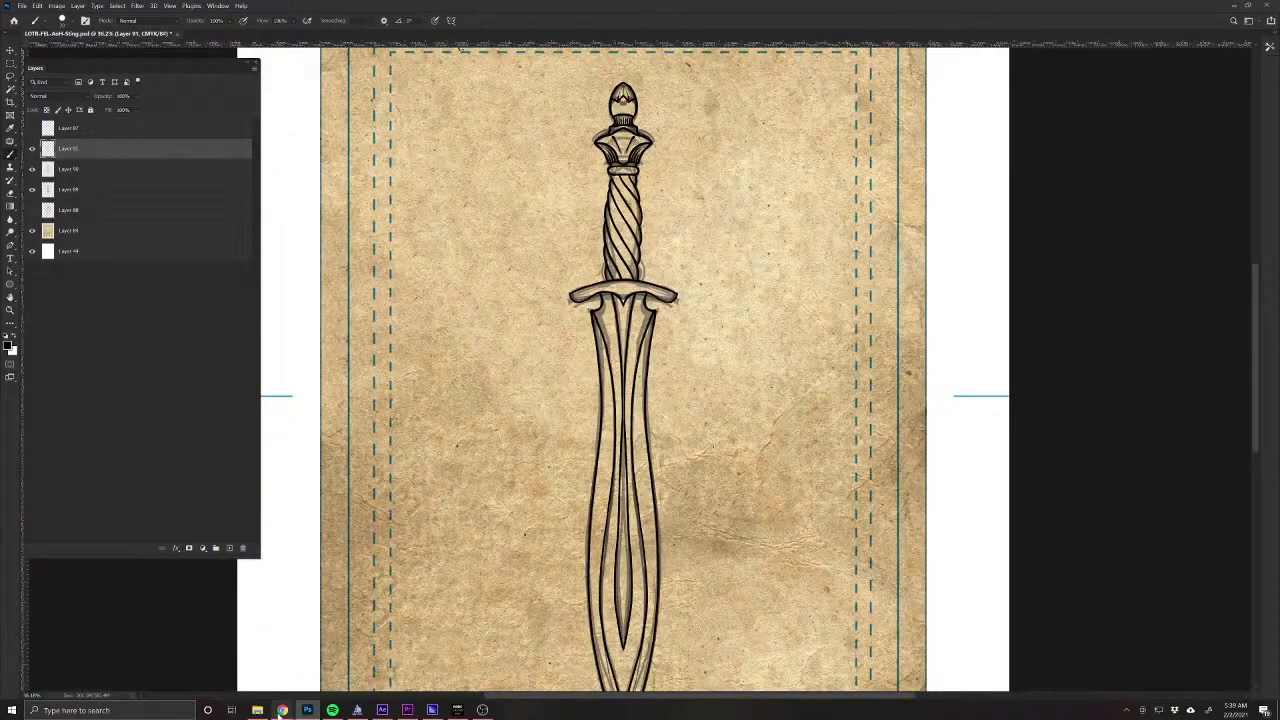
Switch to the browser, open the BladeForums Quillion Dagger thread and examine its large photo of the wire-wrapped handle.
{"action": "key", "text": "alt+Tab"}
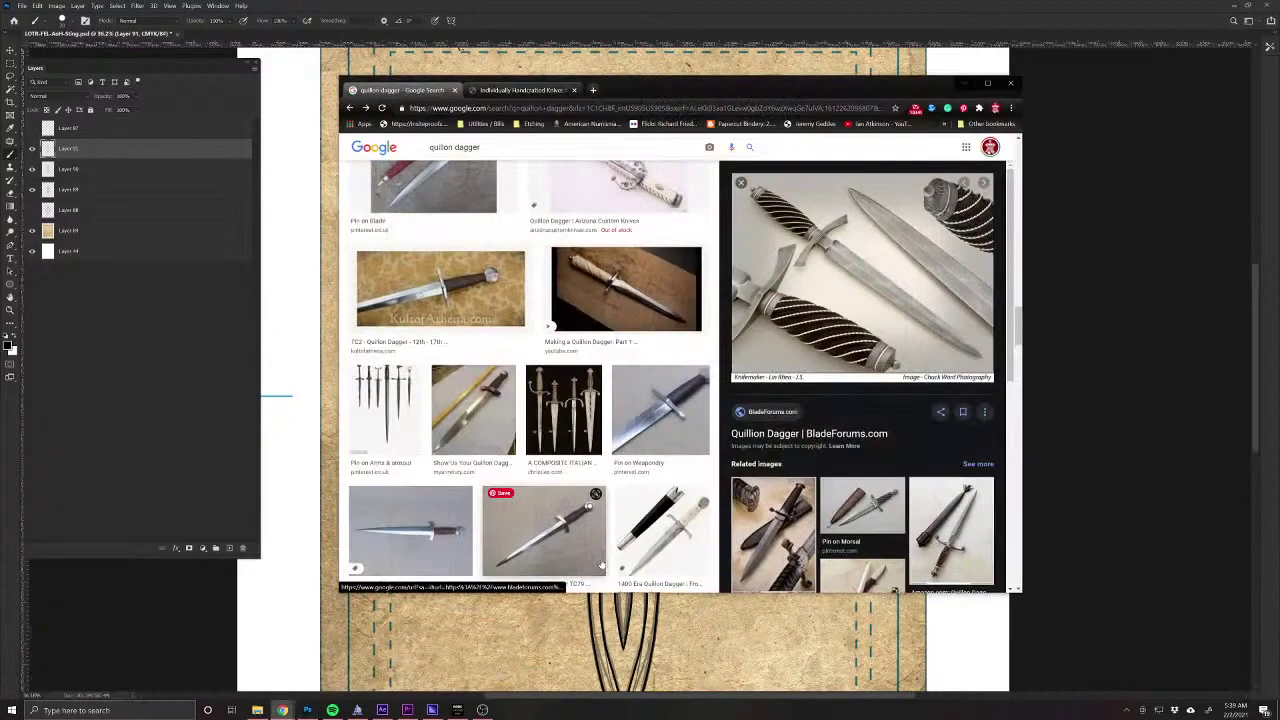
{"action": "left_click", "coordinate": [820, 330]}
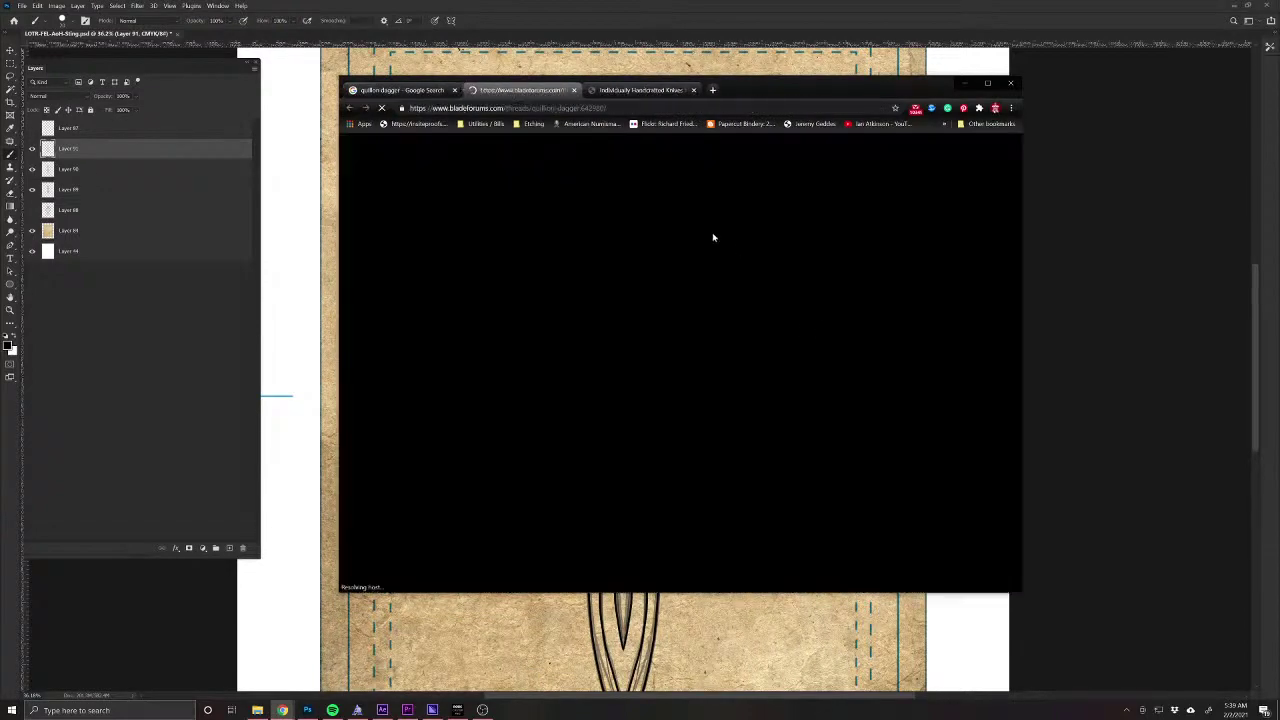
{"action": "scroll", "coordinate": [696, 396], "scroll_direction": "down", "scroll_amount": 2}
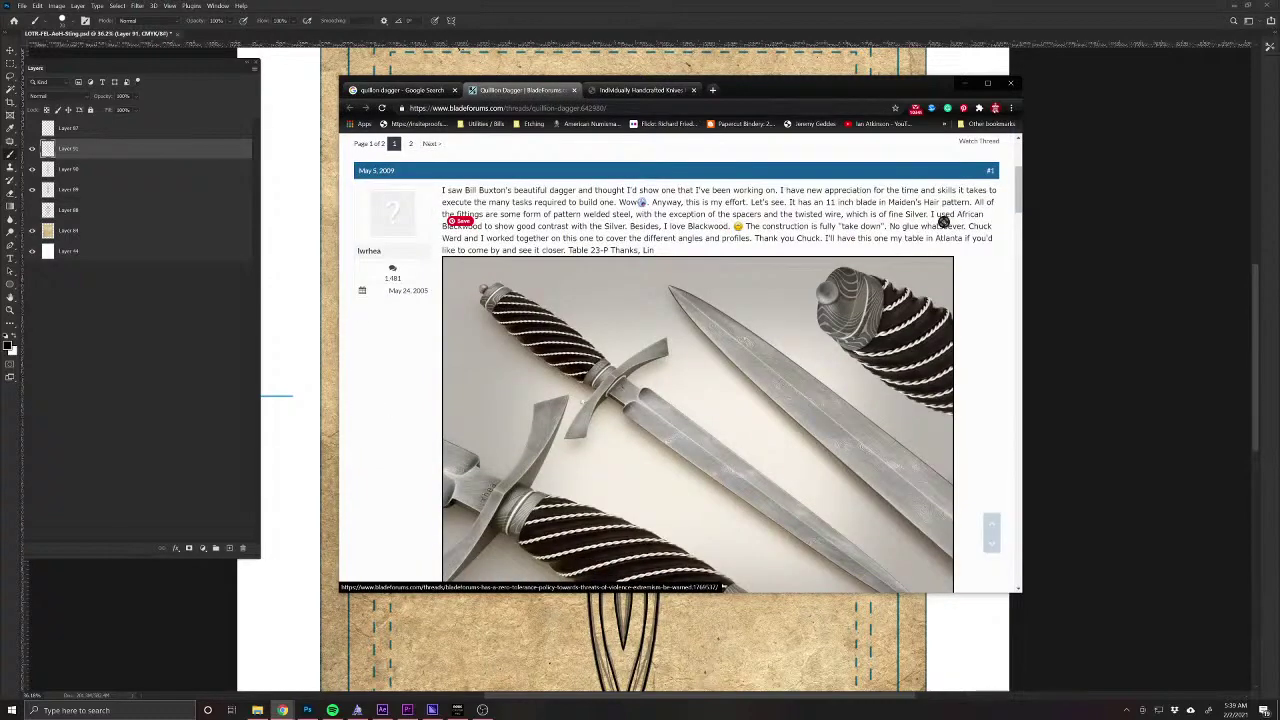
{"action": "scroll", "coordinate": [595, 462], "scroll_direction": "down", "scroll_amount": 3}
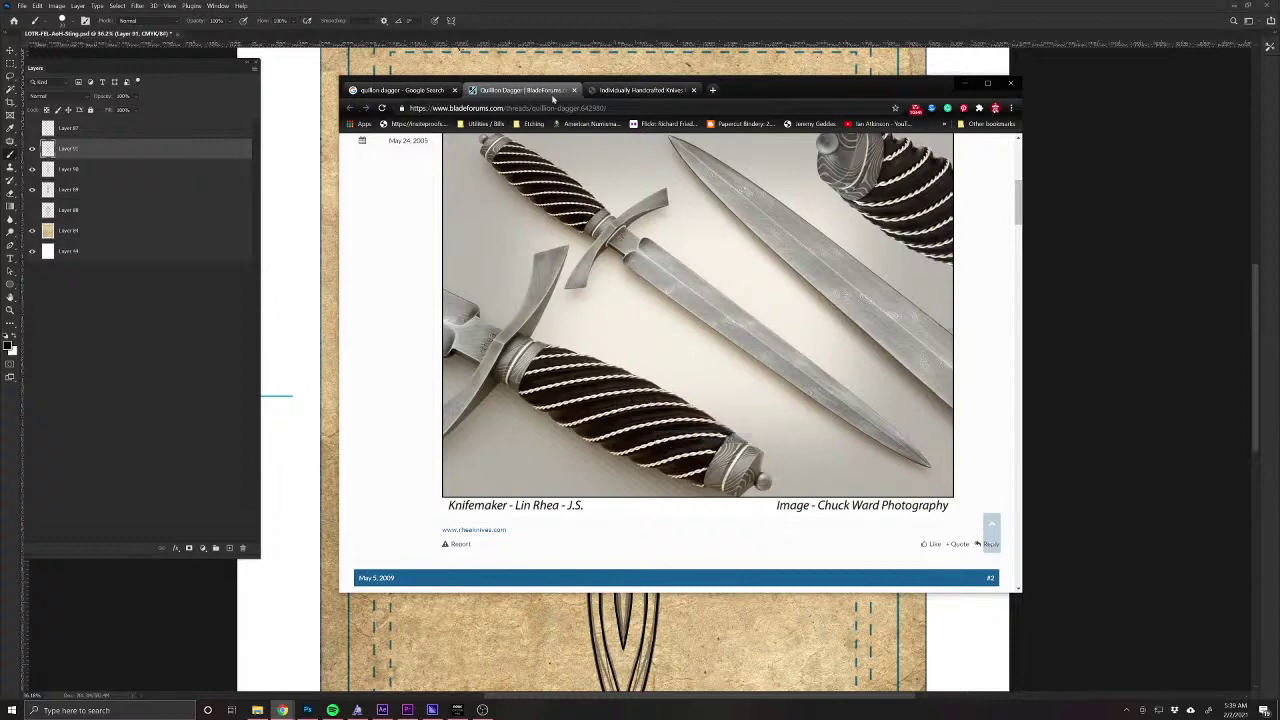
Return to the image results and examine the DeviantArt Quillion Dagger and the Sunrise River Model 601 for their twisted handles.
{"action": "left_click", "coordinate": [400, 90]}
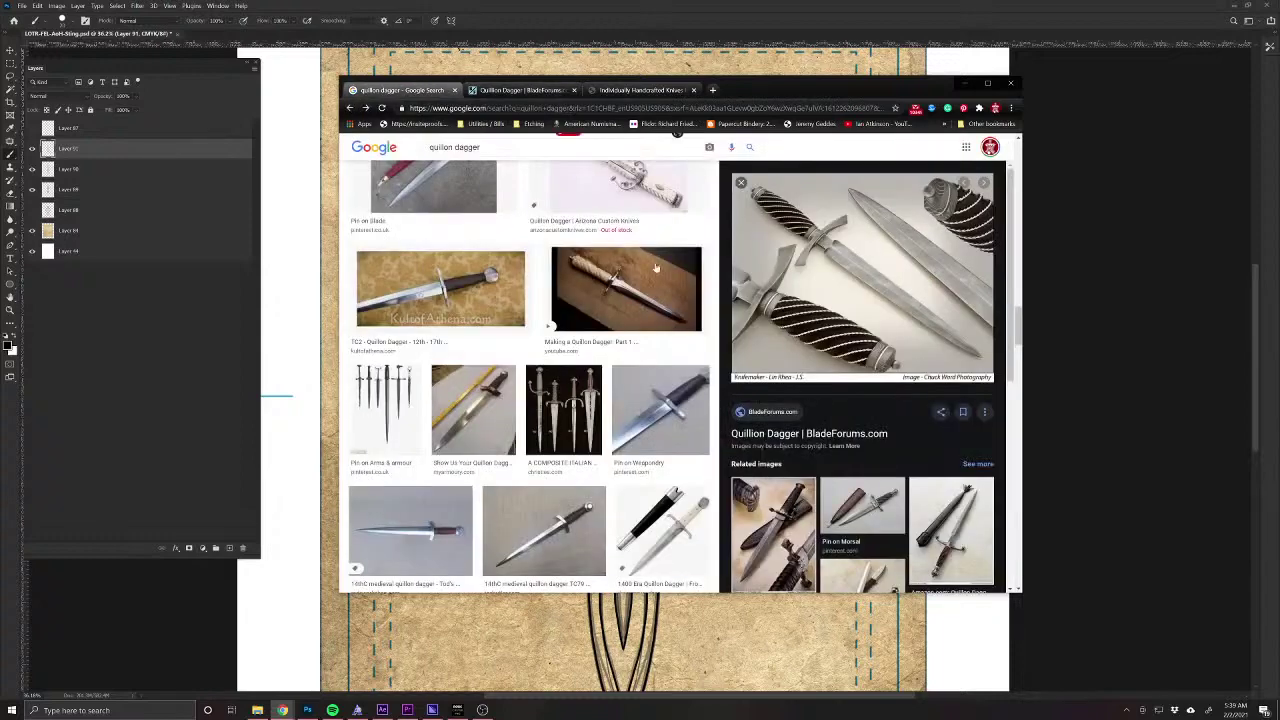
{"action": "scroll", "coordinate": [801, 426], "scroll_direction": "down", "scroll_amount": 2}
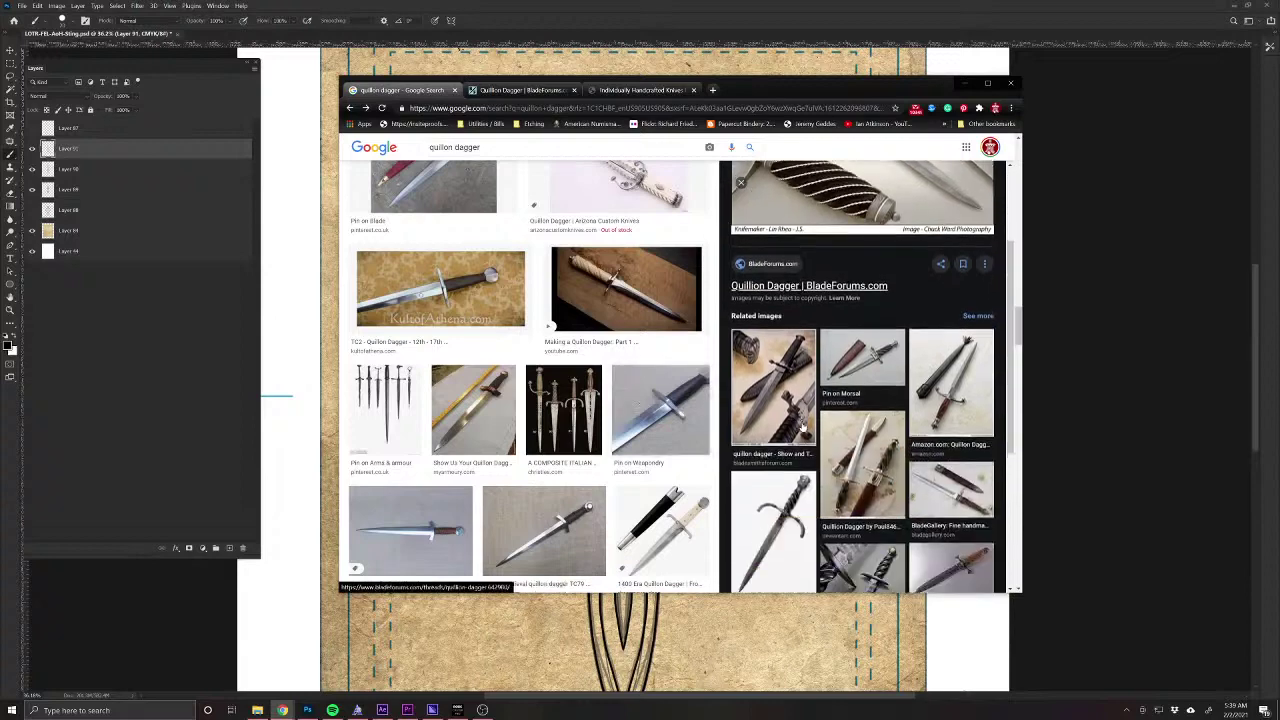
{"action": "left_click", "coordinate": [860, 465]}
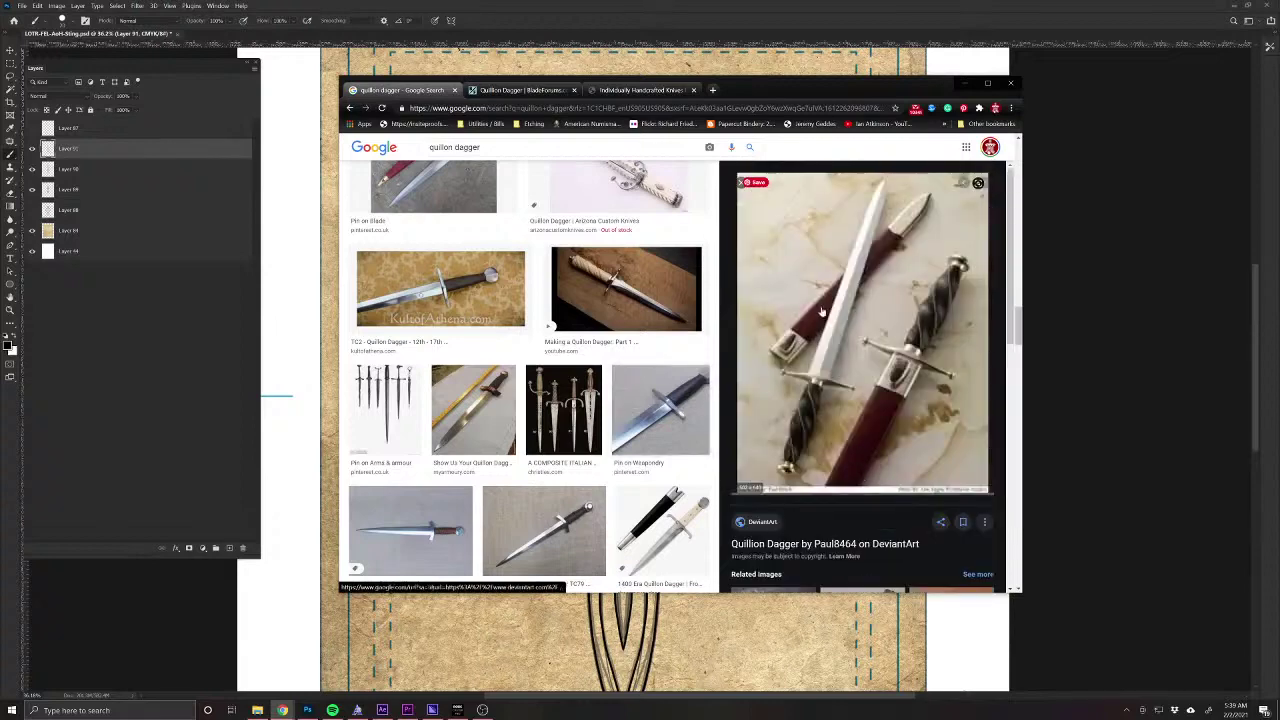
{"action": "left_click", "coordinate": [816, 420]}
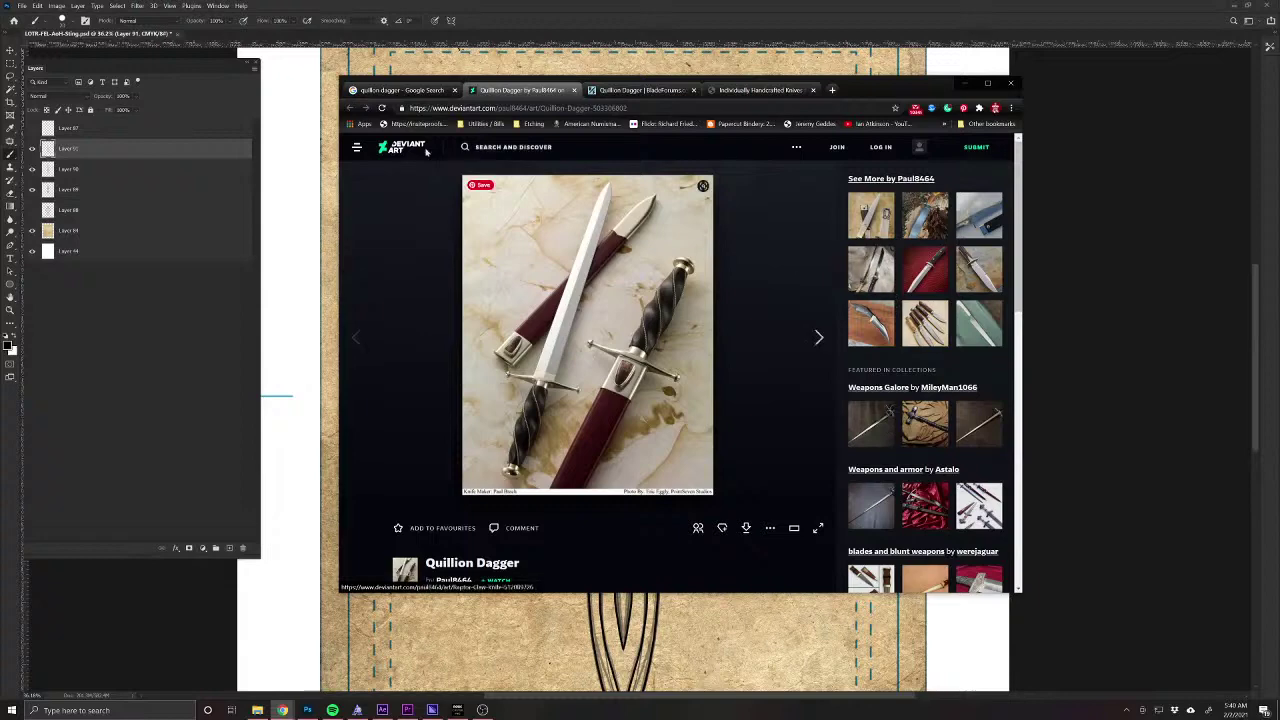
{"action": "left_click", "coordinate": [575, 90]}
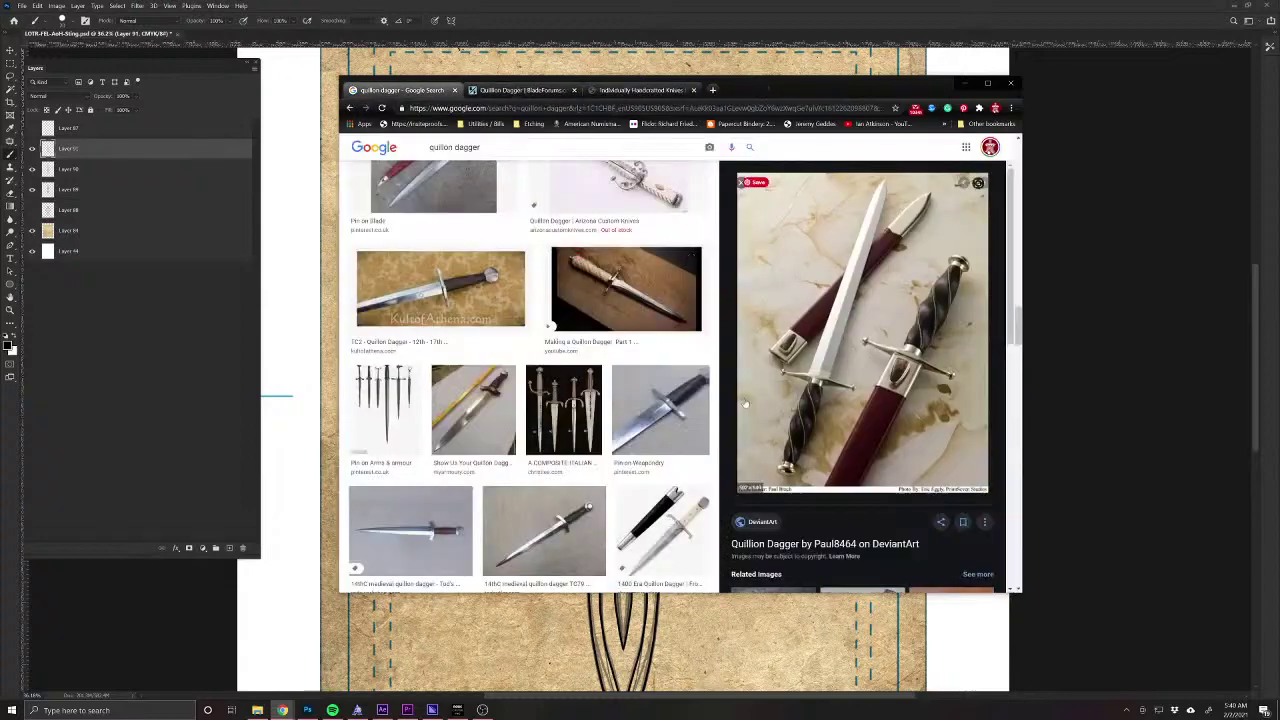
{"action": "scroll", "coordinate": [853, 430], "scroll_direction": "down", "scroll_amount": 3}
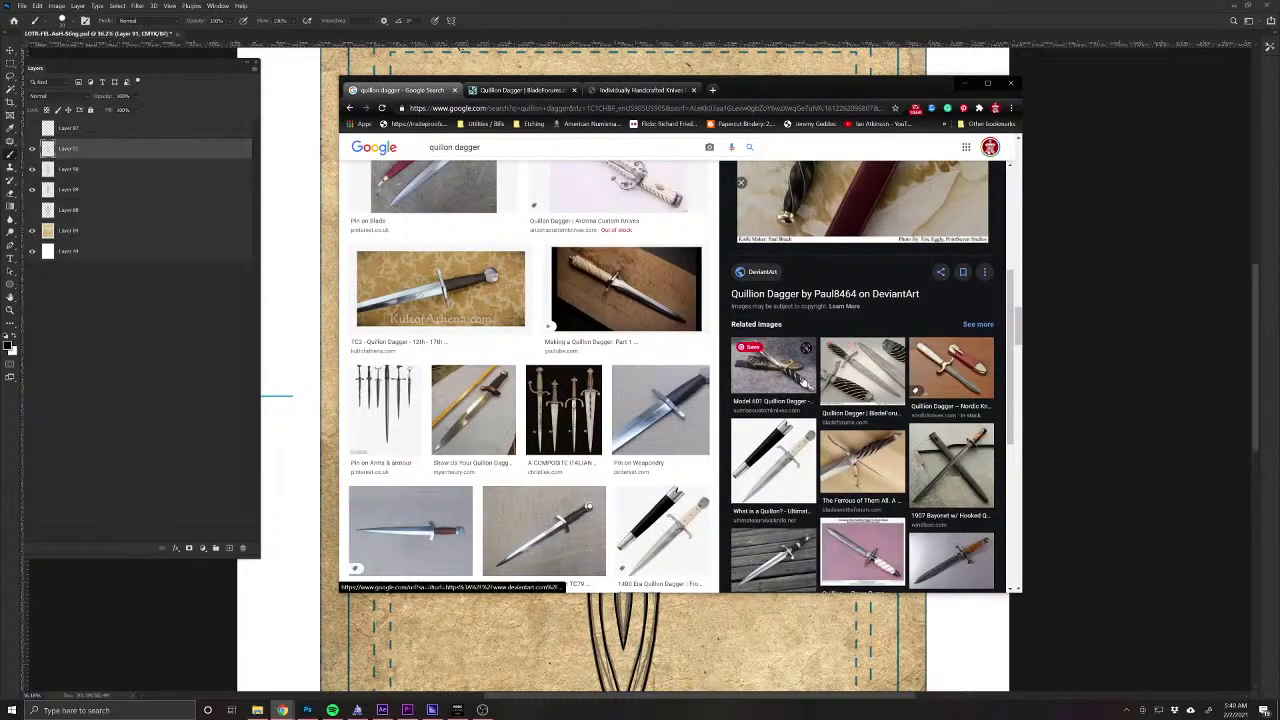
{"action": "left_click", "coordinate": [795, 378]}
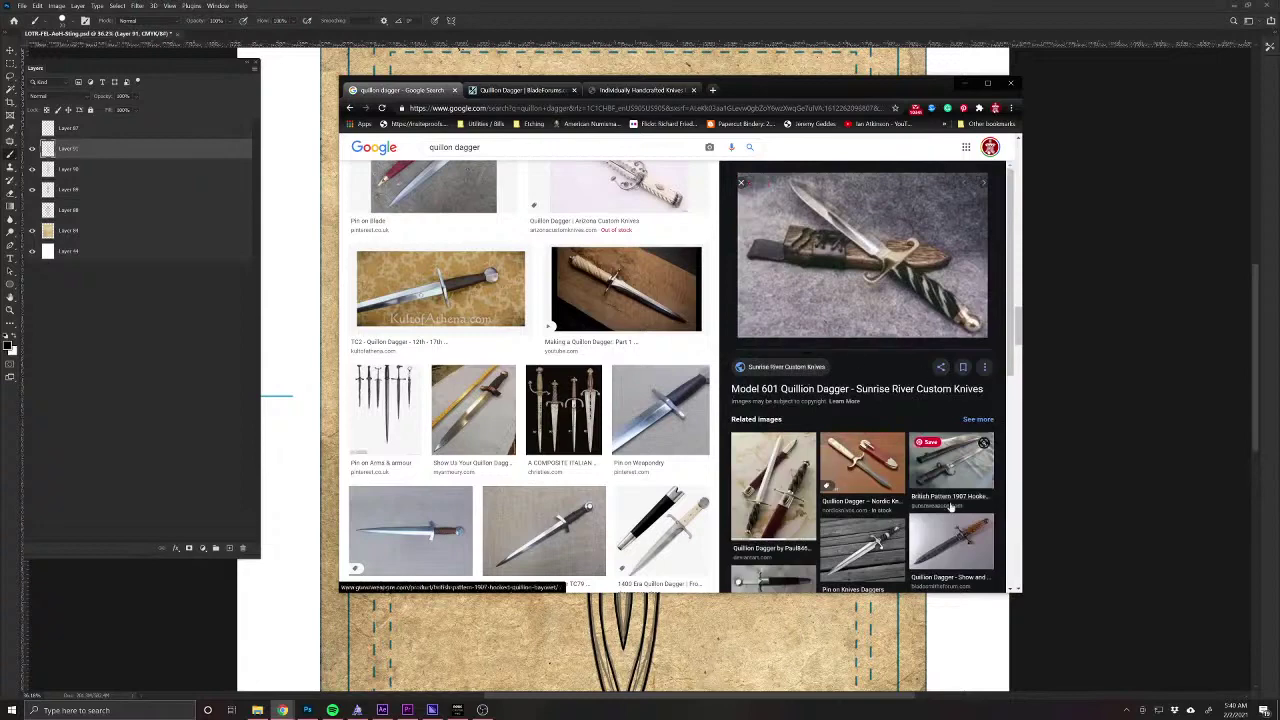
Examine more quillon dagger image results, including the black-handled KnifeLegends dagger, the Quillon Dagger Preview and a white-handled BladeForums dagger.
{"action": "scroll", "coordinate": [812, 514], "scroll_direction": "down", "scroll_amount": 2}
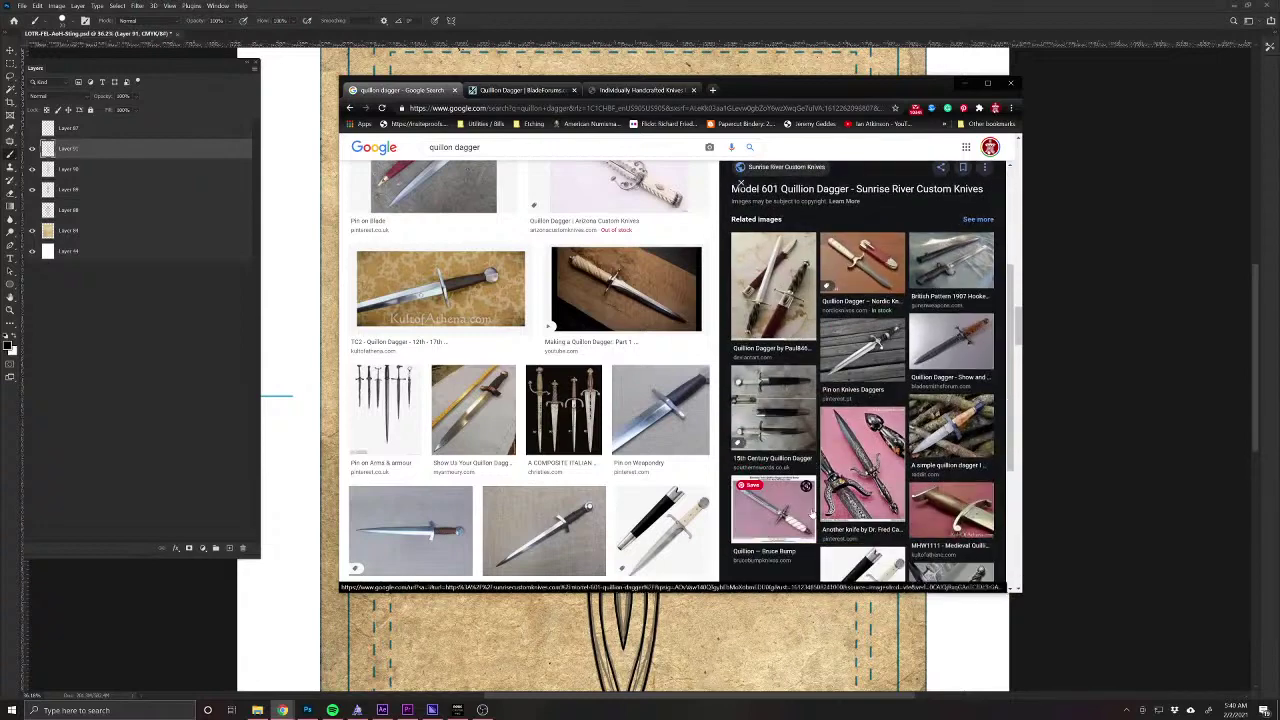
{"action": "left_click", "coordinate": [840, 416]}
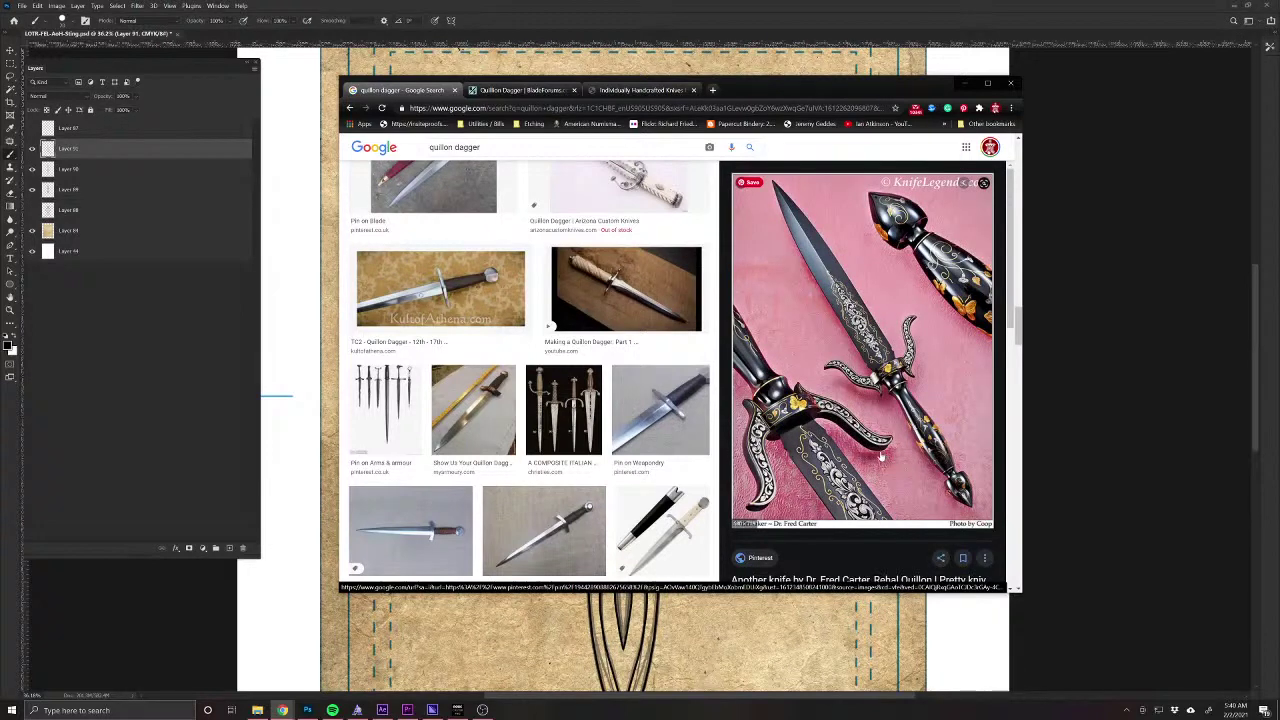
{"action": "left_click", "coordinate": [741, 184]}
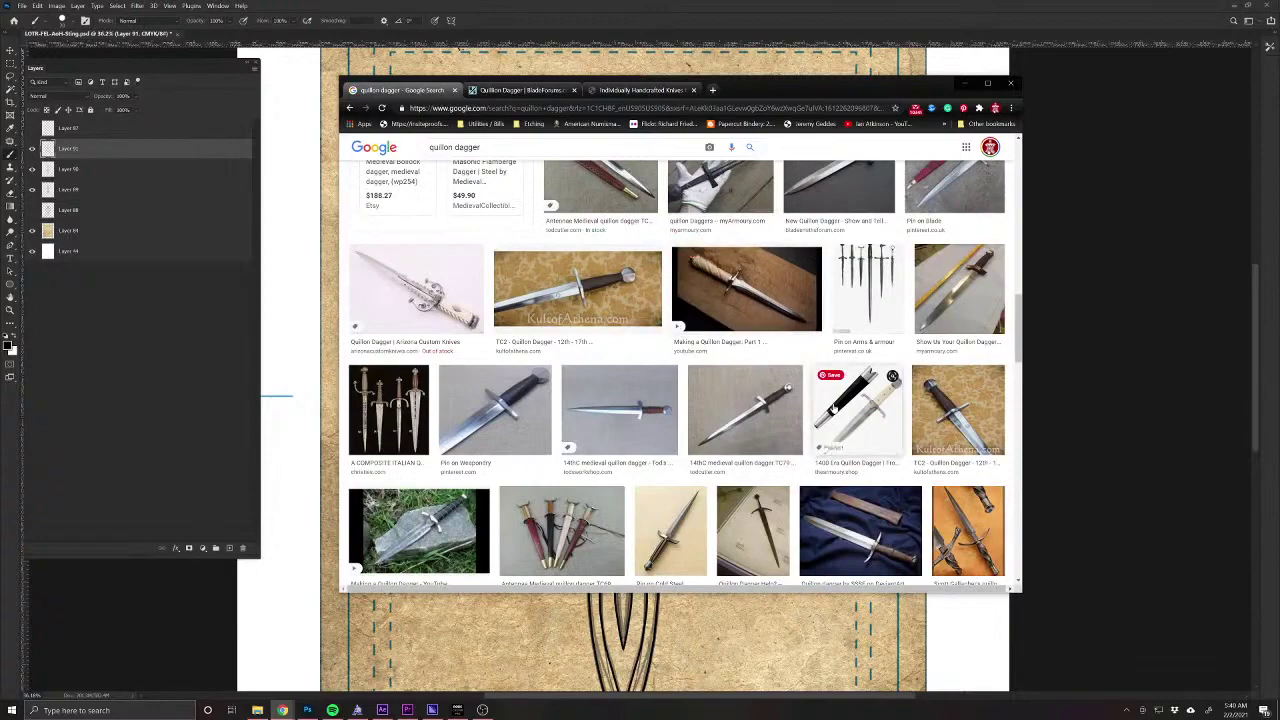
{"action": "scroll", "coordinate": [833, 403], "scroll_direction": "down", "scroll_amount": 1}
{"action": "scroll", "coordinate": [833, 403], "scroll_direction": "down", "scroll_amount": 2}
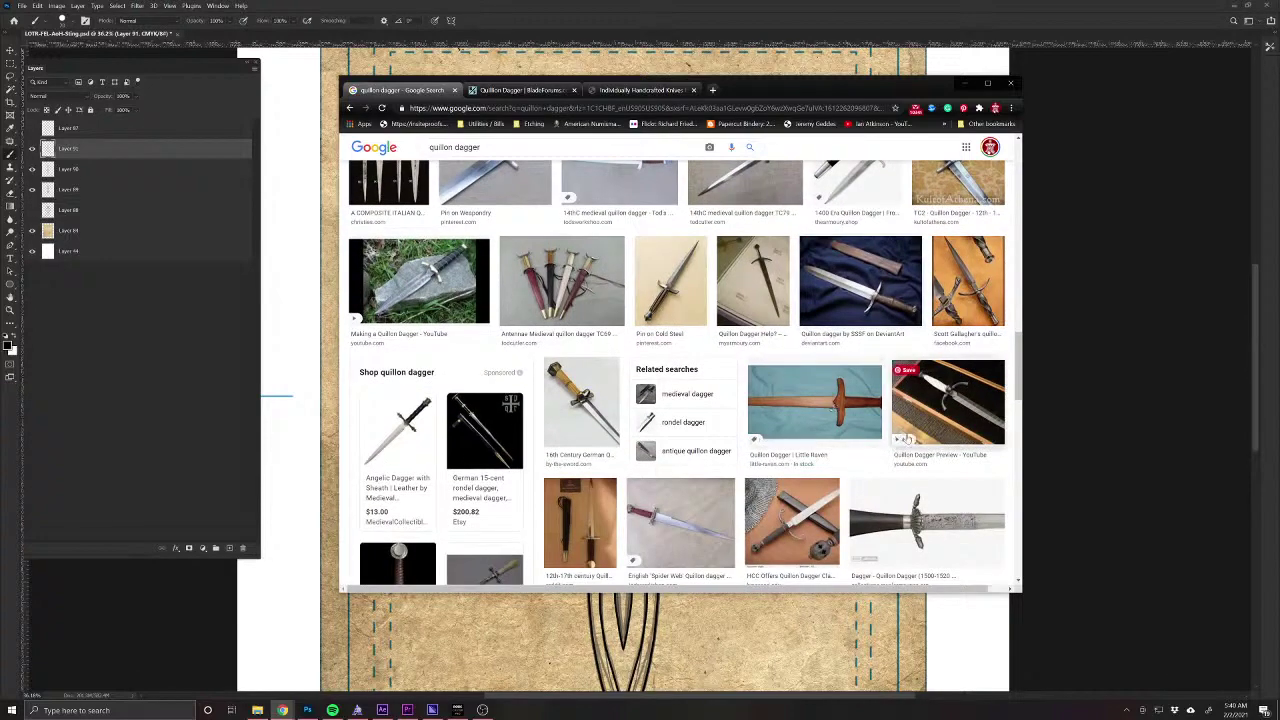
{"action": "left_click", "coordinate": [942, 408]}
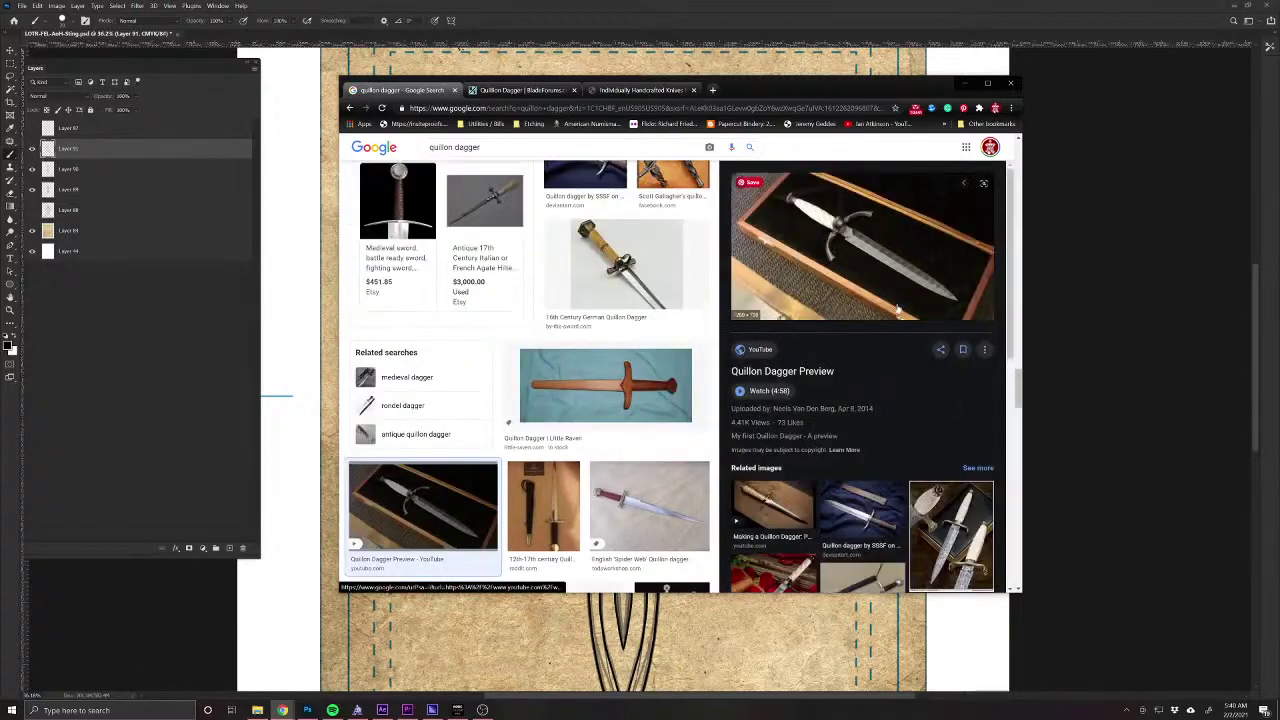
{"action": "left_click", "coordinate": [950, 540]}
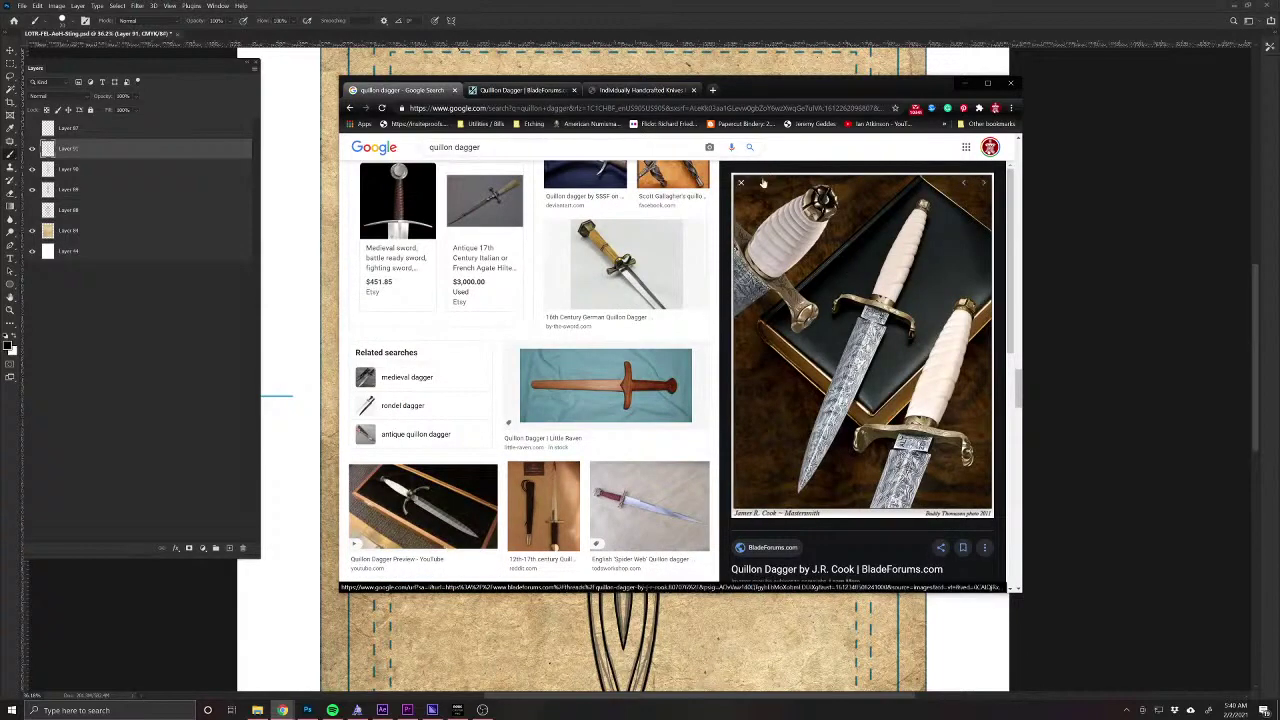
{"action": "mouse_move", "coordinate": [754, 183]}
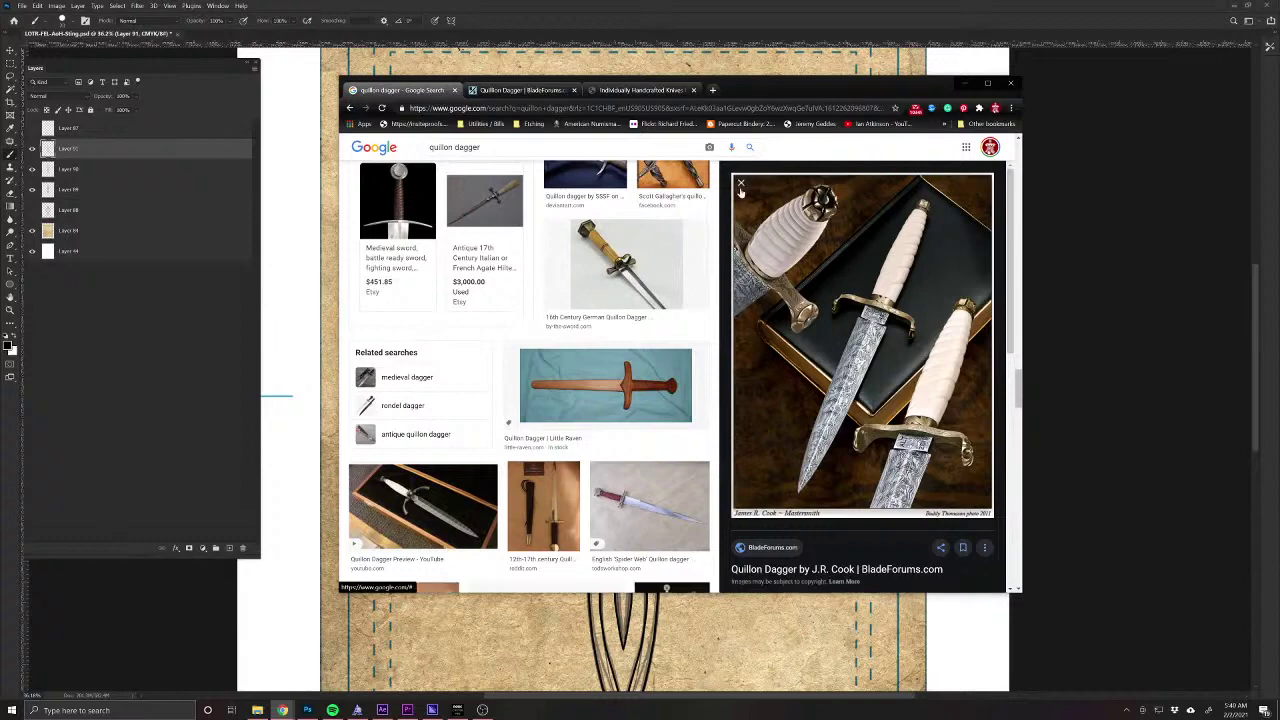
{"action": "left_click", "coordinate": [984, 183]}
Open the BladeForums thread "The Ferrous of Them All. A Quillon Dagger." and examine its photos of the twisted grip, guard and pommel.
{"action": "left_click", "coordinate": [755, 505]}
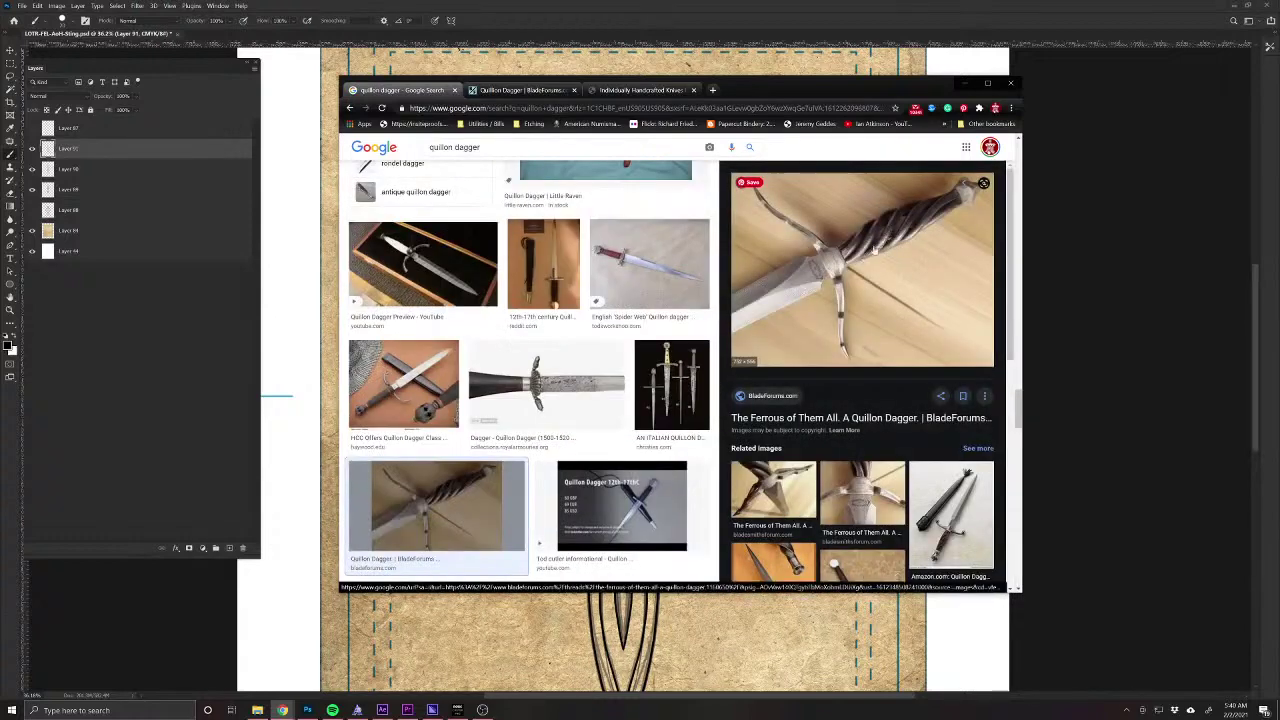
{"action": "left_click", "coordinate": [901, 236]}
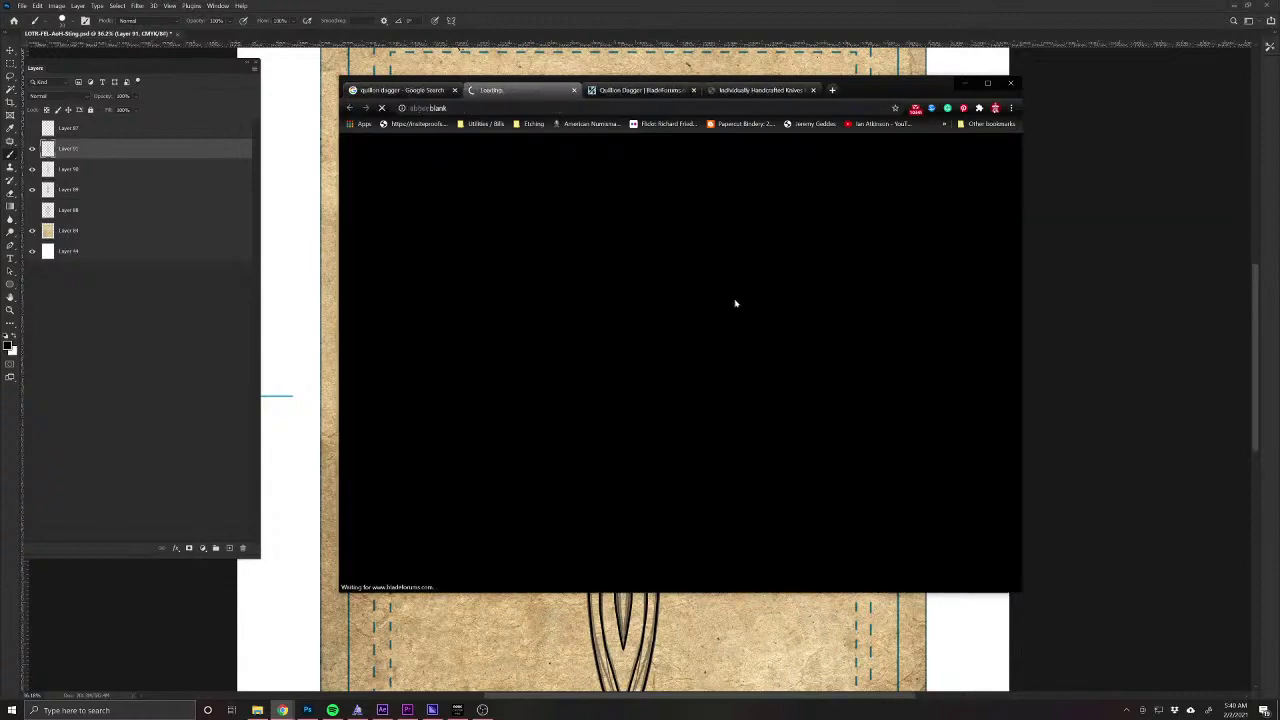
{"action": "scroll", "coordinate": [712, 258], "scroll_direction": "down", "scroll_amount": 10}
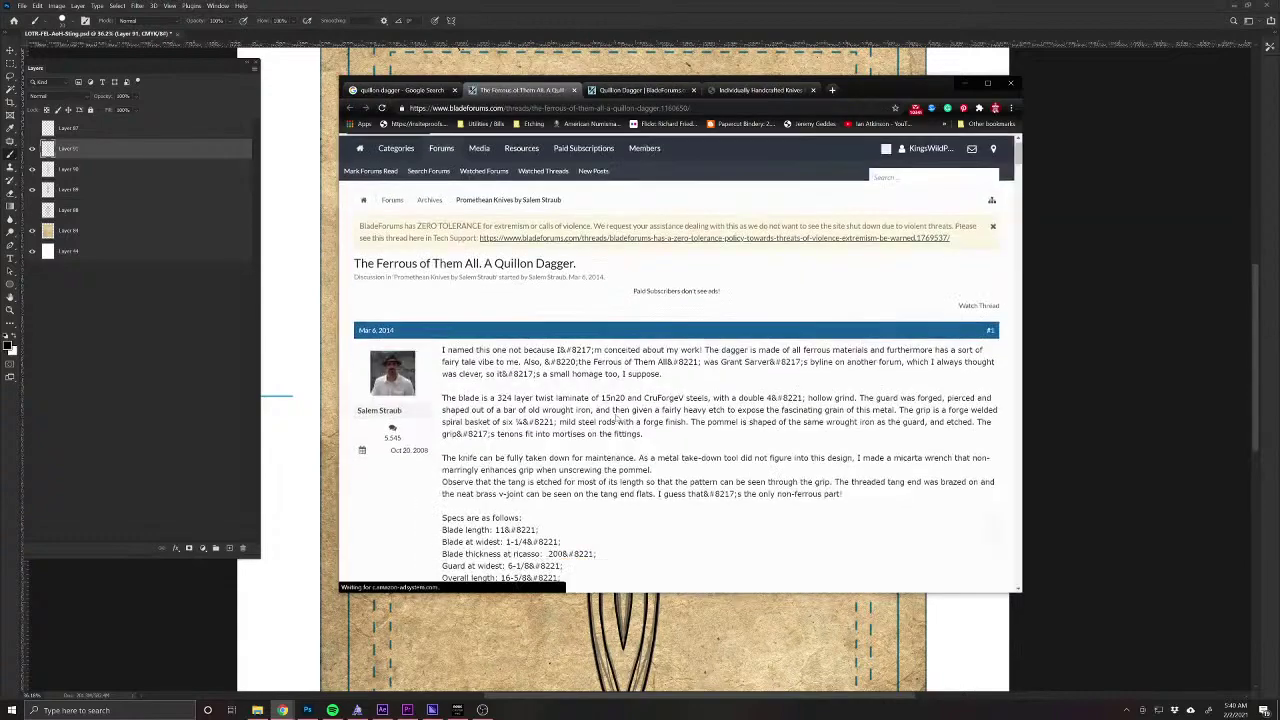
{"action": "scroll", "coordinate": [726, 244], "scroll_direction": "down", "scroll_amount": 6}
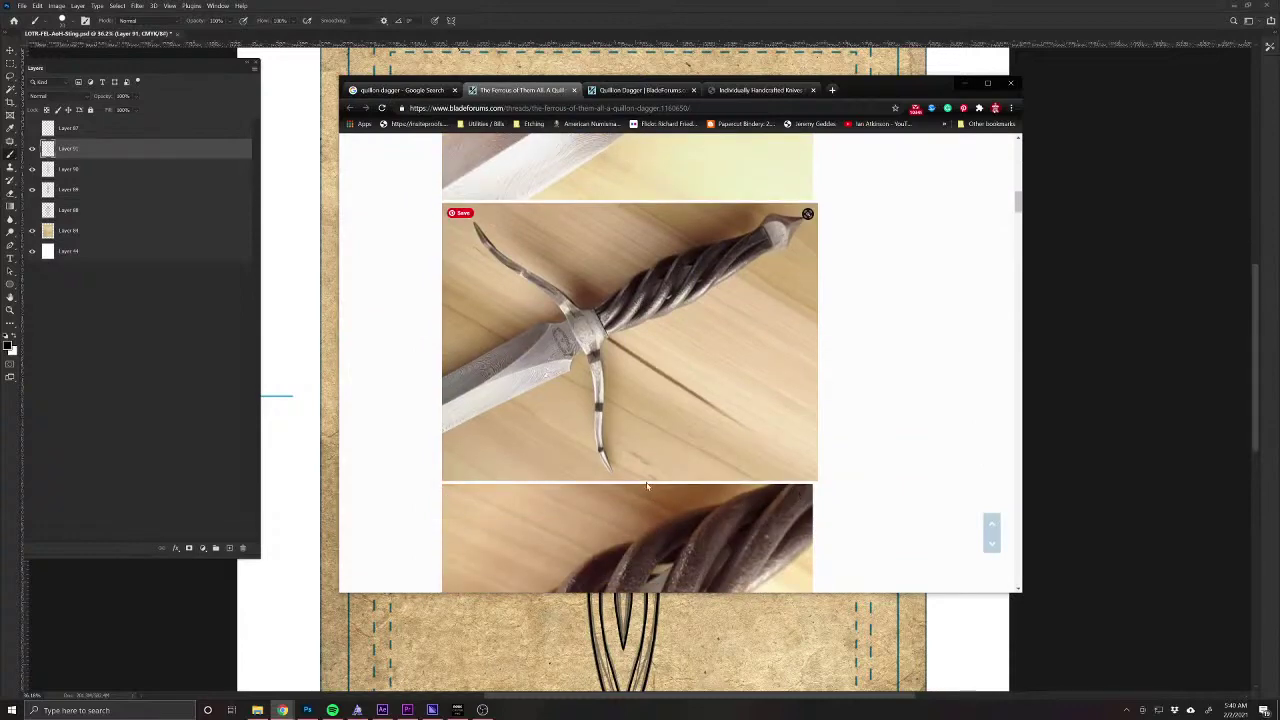
{"action": "scroll", "coordinate": [647, 487], "scroll_direction": "down", "scroll_amount": 3}
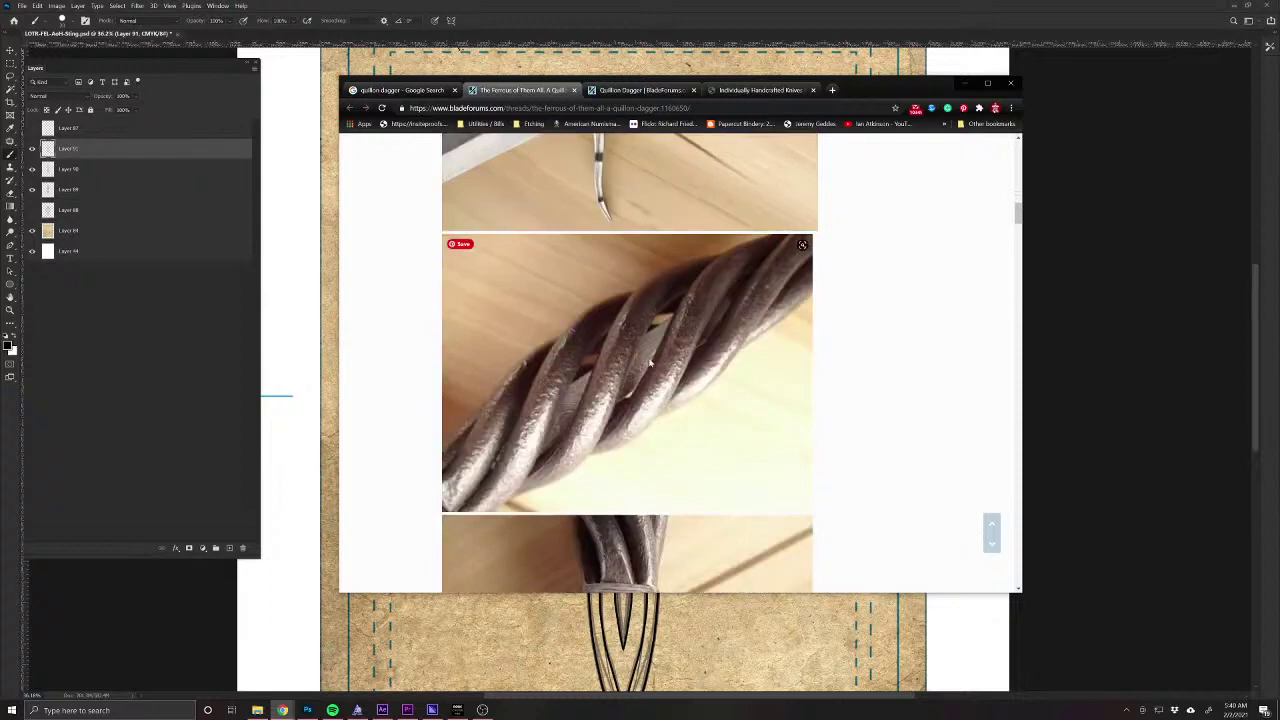
{"action": "scroll", "coordinate": [627, 427], "scroll_direction": "down", "scroll_amount": 3}
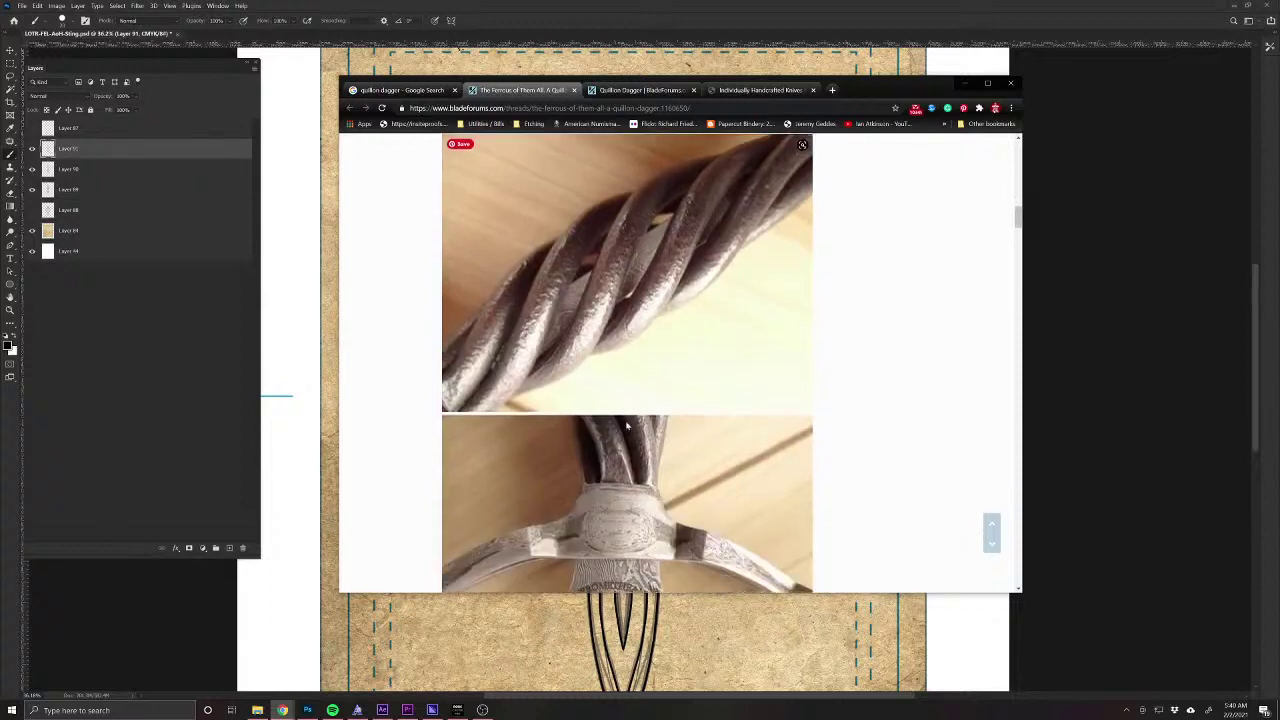
{"action": "scroll", "coordinate": [627, 427], "scroll_direction": "down", "scroll_amount": 2}
{"action": "mouse_move", "coordinate": [627, 427]}
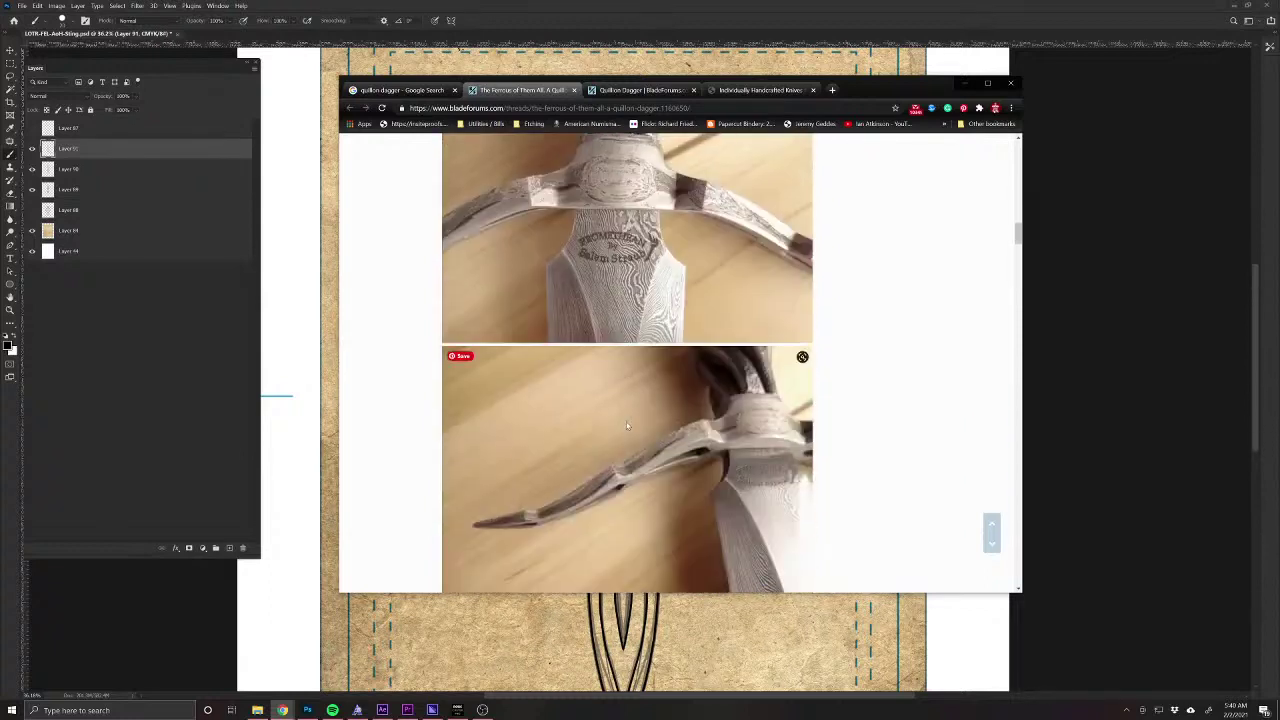
{"action": "scroll", "coordinate": [627, 427], "scroll_direction": "down", "scroll_amount": 4}
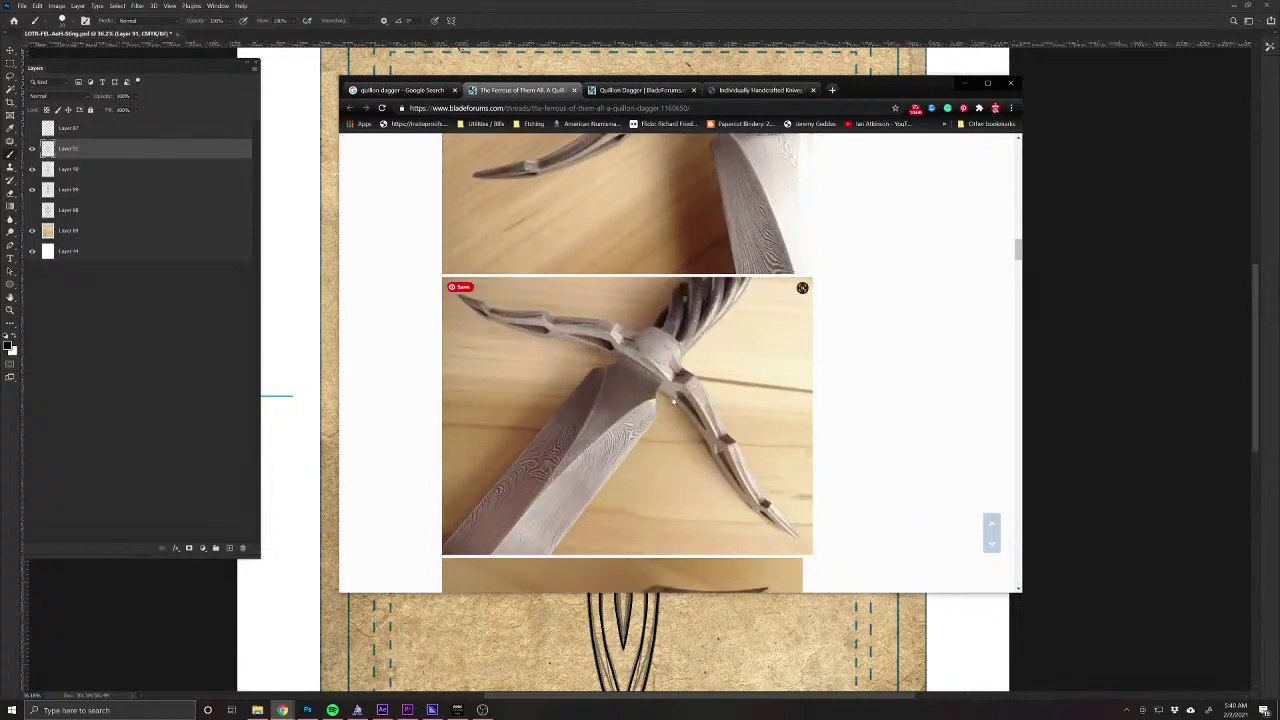
{"action": "scroll", "coordinate": [727, 488], "scroll_direction": "down", "scroll_amount": 3}
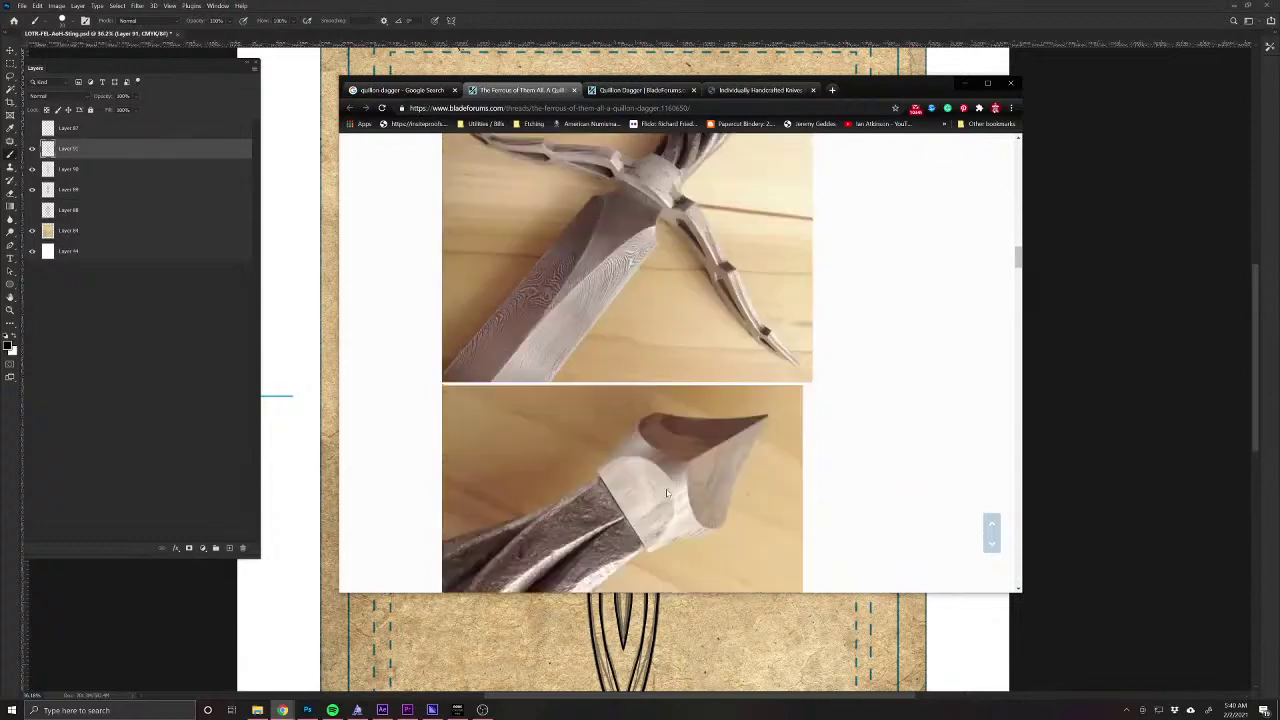
{"action": "scroll", "coordinate": [719, 460], "scroll_direction": "down", "scroll_amount": 4}
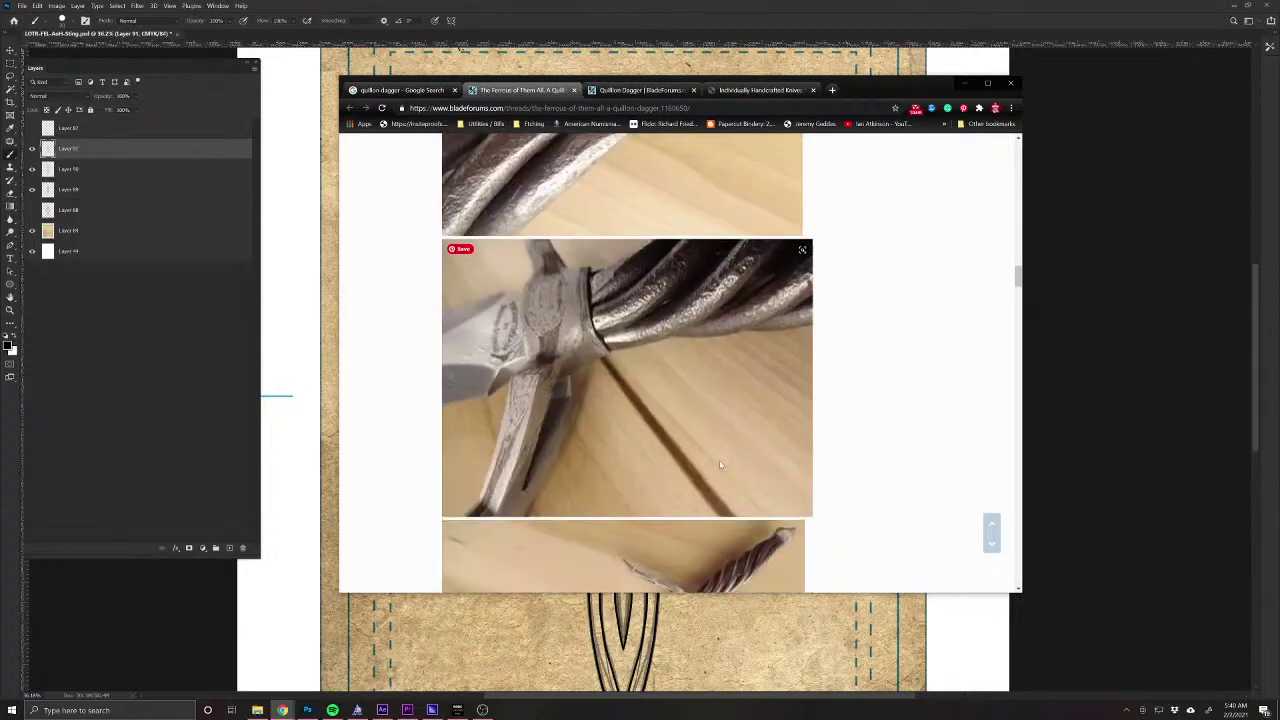
{"action": "scroll", "coordinate": [715, 453], "scroll_direction": "down", "scroll_amount": 3}
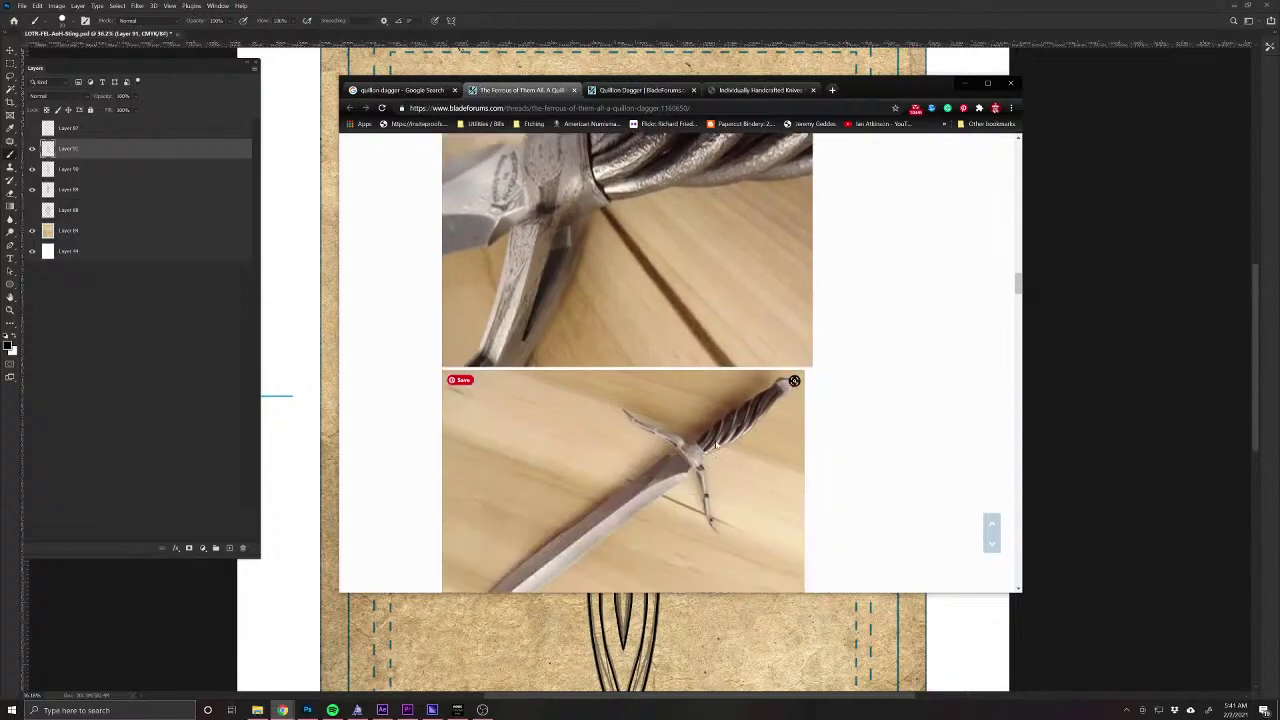
Switch back to Photoshop and ink a thin line along the middle of each spiral strand on the sword's grip.
{"action": "left_click", "coordinate": [1143, 262]}
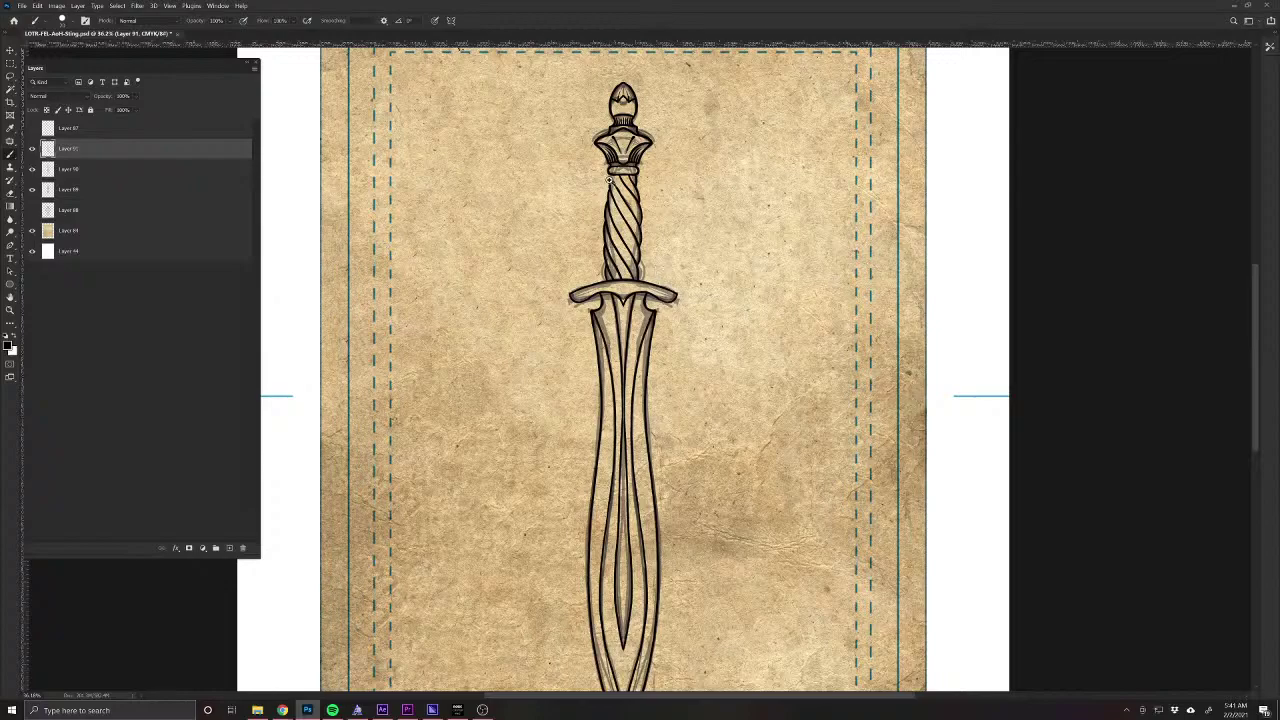
{"action": "scroll", "coordinate": [615, 186], "scroll_direction": "up", "scroll_amount": 5}
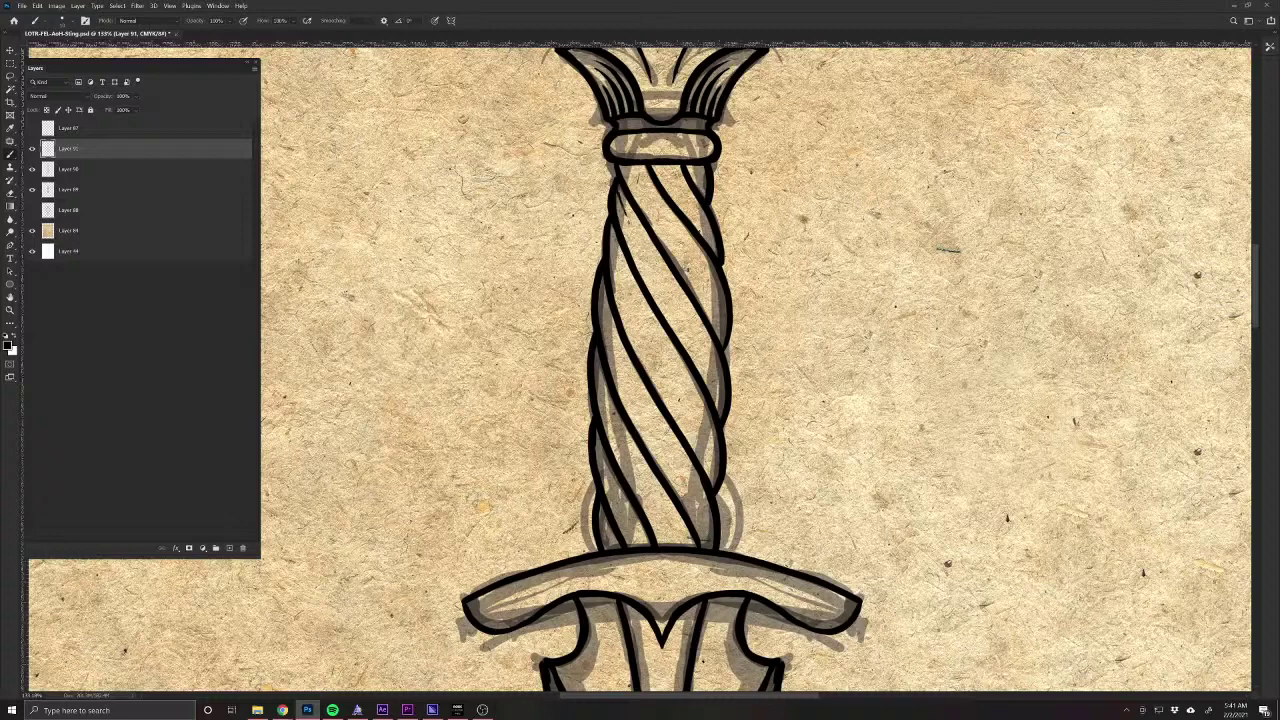
{"action": "left_click_drag", "start_coordinate": [655, 274], "coordinate": [716, 374]}
{"action": "left_click_drag", "start_coordinate": [608, 240], "coordinate": [695, 413]}
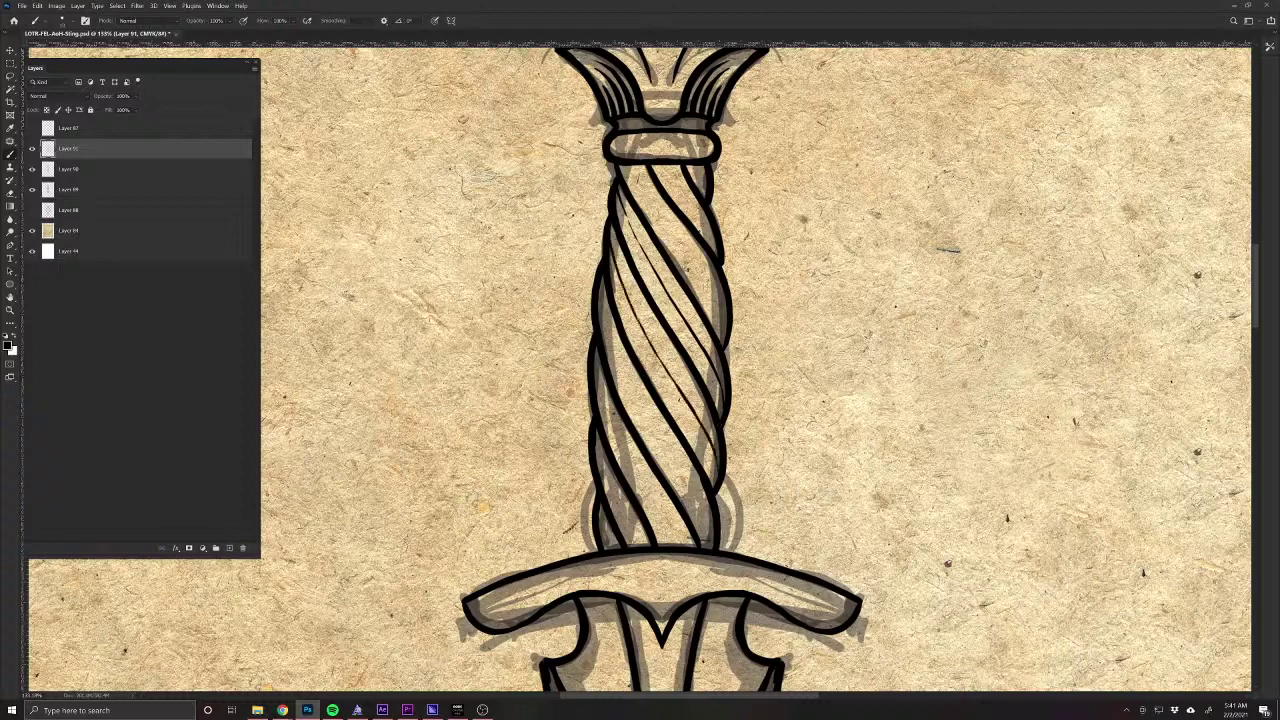
{"action": "left_click_drag", "start_coordinate": [598, 288], "coordinate": [710, 540]}
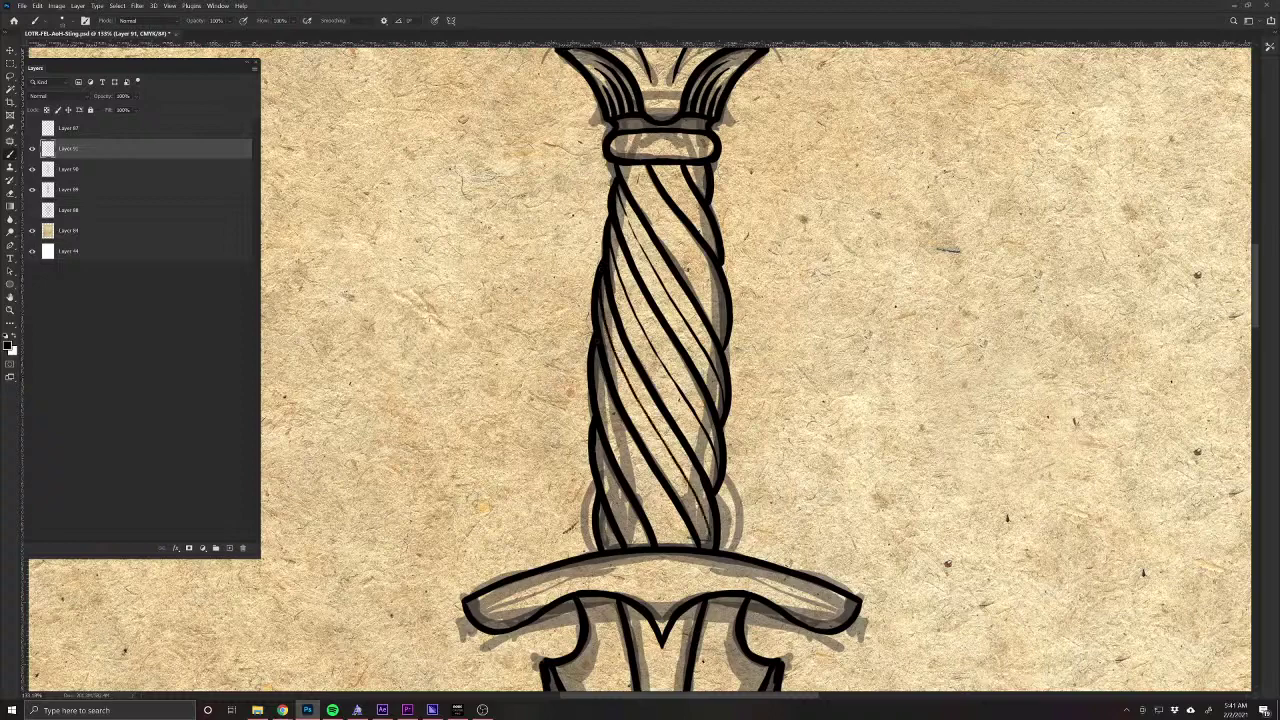
{"action": "mouse_move", "coordinate": [592, 348]}
{"action": "left_mouse_down"}
{"action": "mouse_move", "coordinate": [614, 428]}
{"action": "mouse_move", "coordinate": [678, 546]}
{"action": "left_mouse_up"}
{"action": "left_click_drag", "start_coordinate": [598, 450], "coordinate": [642, 542]}
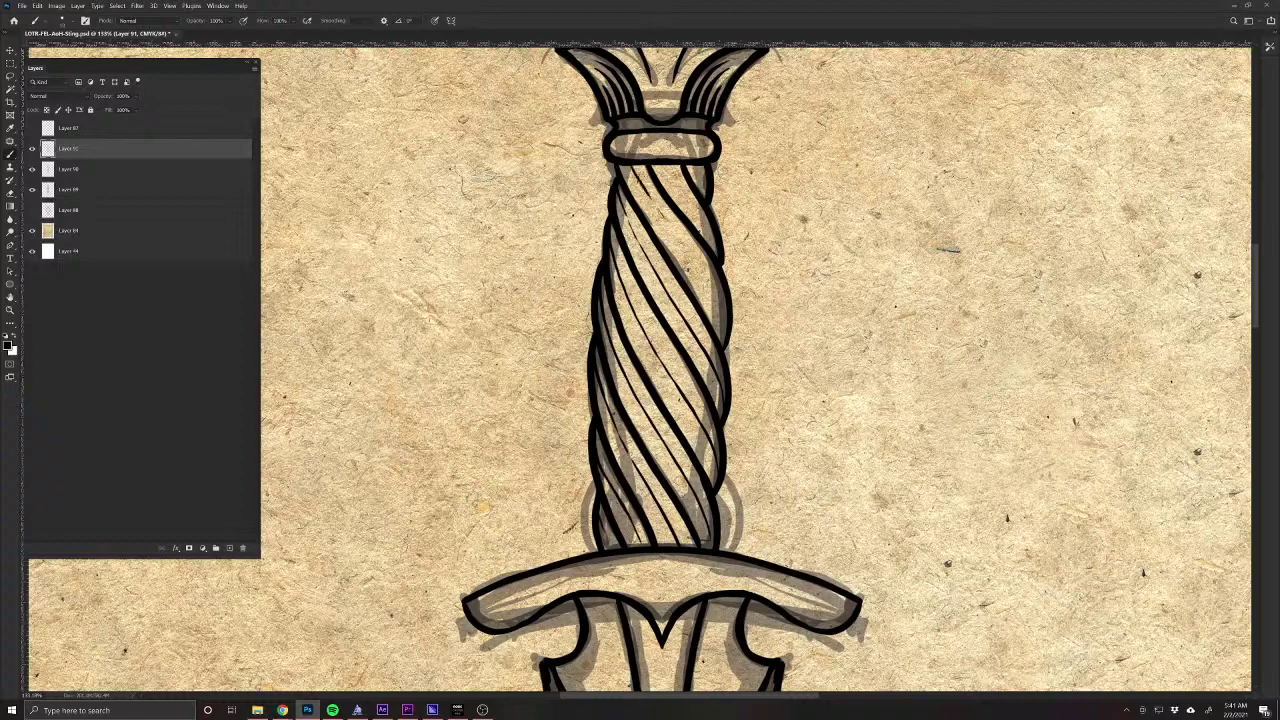
{"action": "left_click_drag", "start_coordinate": [664, 216], "coordinate": [708, 286]}
{"action": "left_click_drag", "start_coordinate": [664, 164], "coordinate": [700, 216]}
Sketch two small leaf-crown outlines in thin lines on the parchment beside the pommel, echoing the collar and pommel cap shapes.
{"action": "left_click_drag", "start_coordinate": [523, 325], "coordinate": [474, 576]}
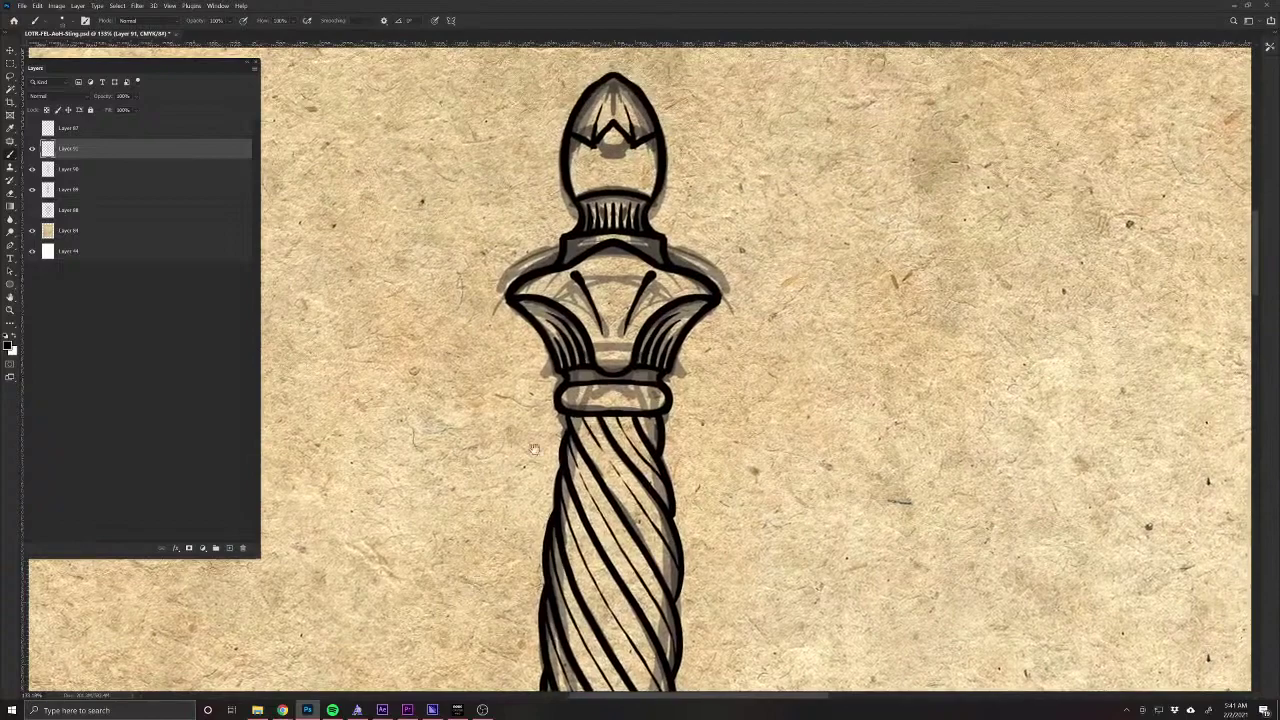
{"action": "left_click_drag", "start_coordinate": [543, 554], "coordinate": [515, 523]}
{"action": "left_click_drag", "start_coordinate": [537, 586], "coordinate": [601, 230]}
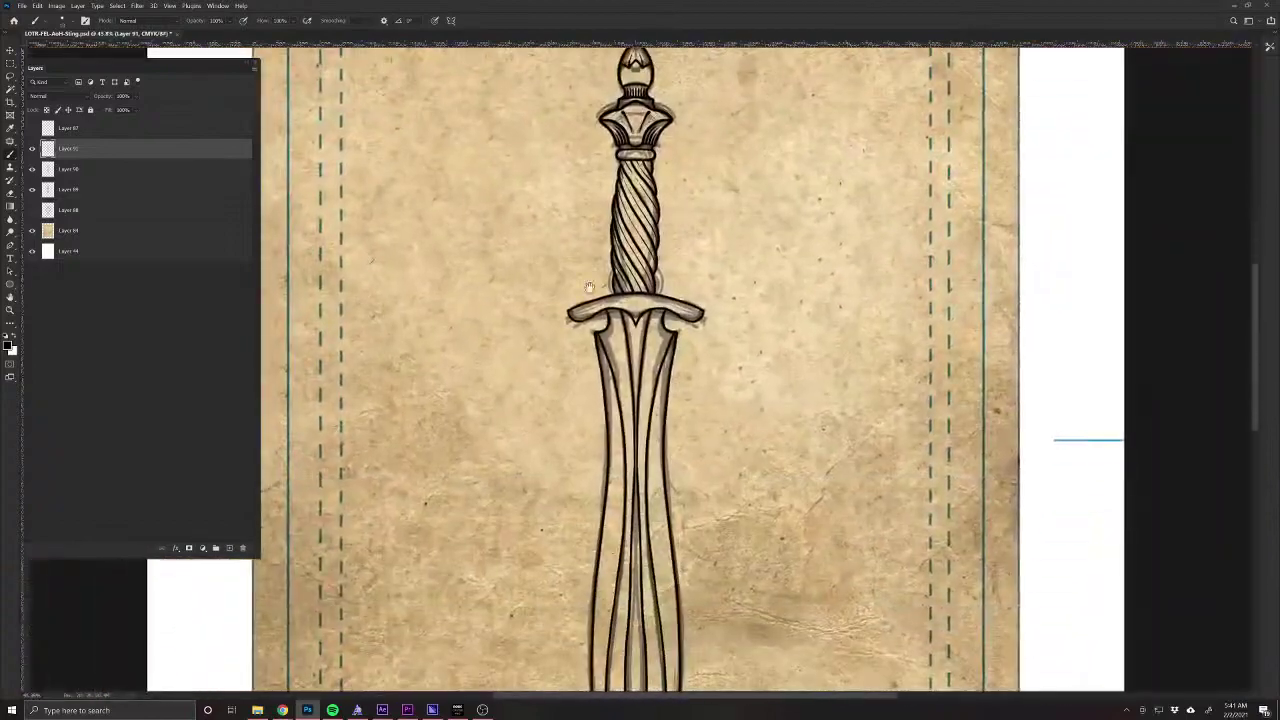
{"action": "scroll", "coordinate": [604, 592], "scroll_direction": "down", "scroll_amount": 1}
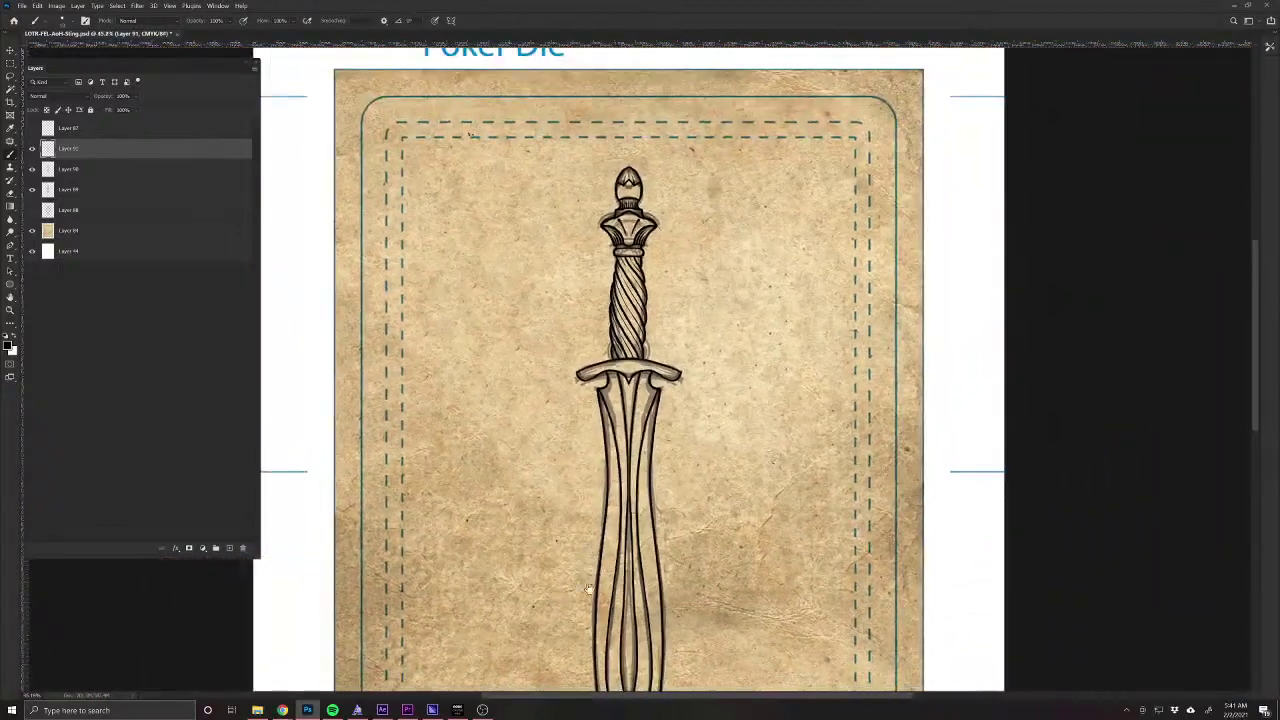
{"action": "scroll", "coordinate": [652, 337], "scroll_direction": "up", "scroll_amount": 4}
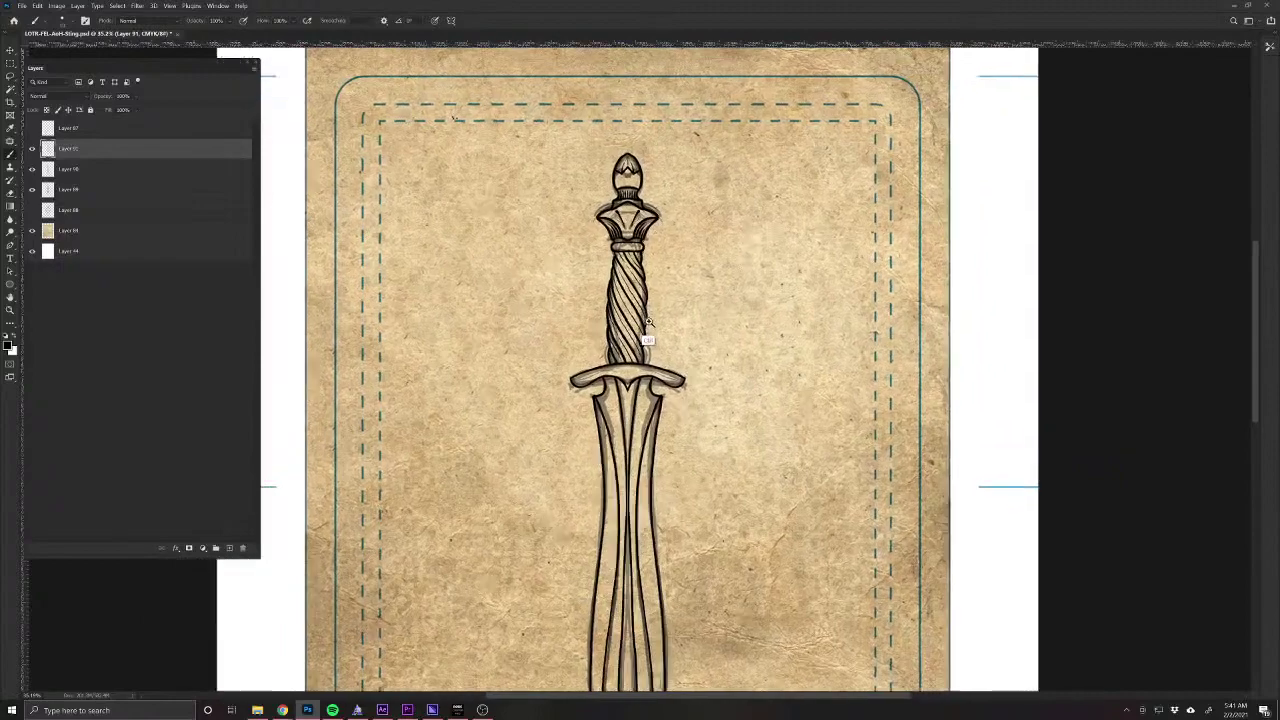
{"action": "scroll", "coordinate": [662, 343], "scroll_direction": "up", "scroll_amount": 3}
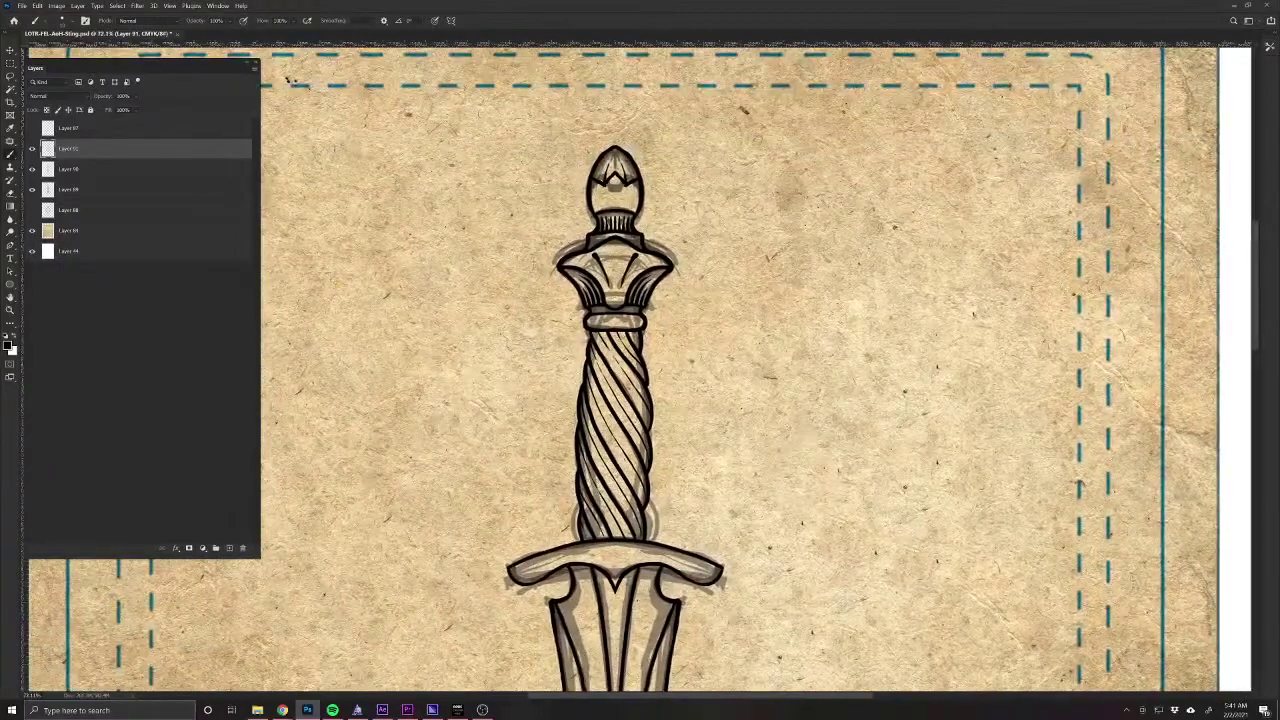
{"action": "mouse_move", "coordinate": [508, 256]}
{"action": "left_mouse_down"}
{"action": "mouse_move", "coordinate": [440, 229]}
{"action": "mouse_move", "coordinate": [433, 246]}
{"action": "mouse_move", "coordinate": [398, 241]}
{"action": "mouse_move", "coordinate": [417, 290]}
{"action": "left_mouse_up"}
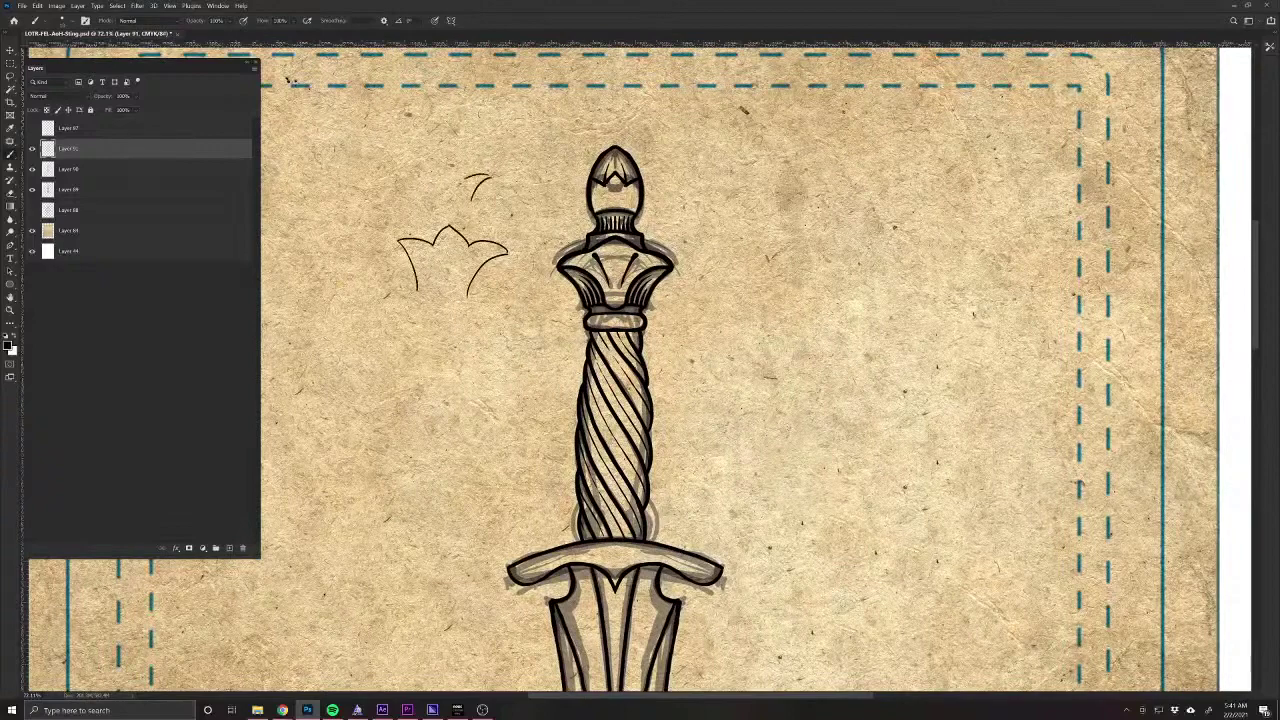
{"action": "mouse_move", "coordinate": [466, 178]}
{"action": "left_mouse_down"}
{"action": "mouse_move", "coordinate": [444, 164]}
{"action": "mouse_move", "coordinate": [417, 172]}
{"action": "mouse_move", "coordinate": [428, 198]}
{"action": "left_mouse_up"}
{"action": "mouse_move", "coordinate": [462, 143]}
{"action": "left_mouse_down"}
{"action": "mouse_move", "coordinate": [484, 176]}
{"action": "mouse_move", "coordinate": [452, 137]}
{"action": "left_mouse_up"}
Erase both thin leaf-crown sketches from the parchment beside the pommel.
{"action": "left_click_drag", "start_coordinate": [449, 588], "coordinate": [566, 471]}
{"action": "key", "text": "ctrl+z"}
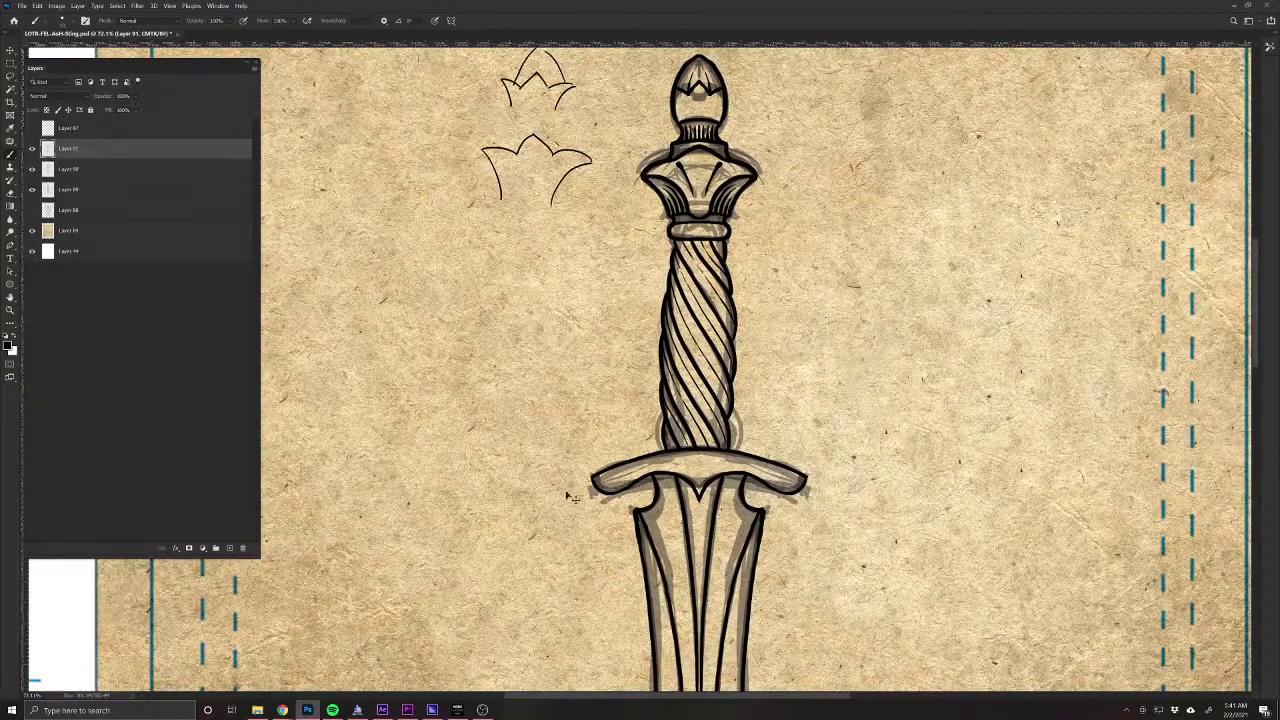
{"action": "left_click_drag", "start_coordinate": [531, 312], "coordinate": [523, 529]}
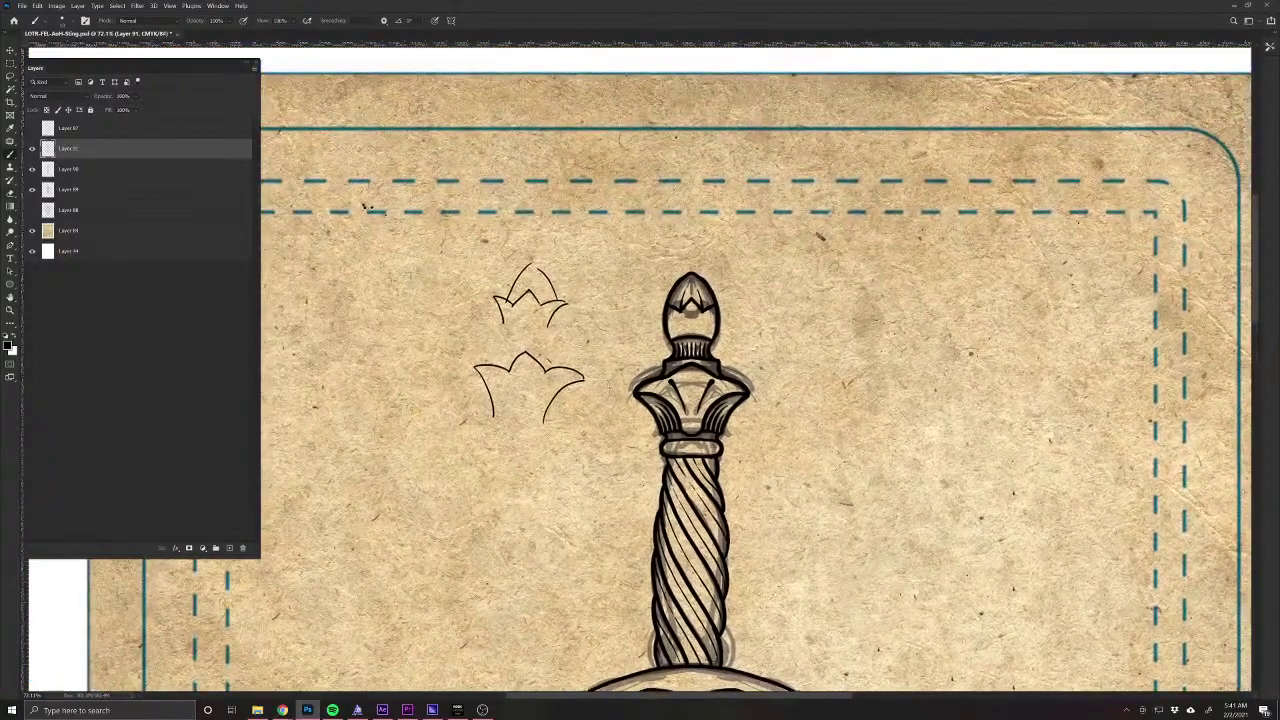
{"action": "key", "text": "e"}
{"action": "left_click_drag", "start_coordinate": [544, 274], "coordinate": [560, 306]}
{"action": "left_click_drag", "start_coordinate": [572, 370], "coordinate": [580, 379]}
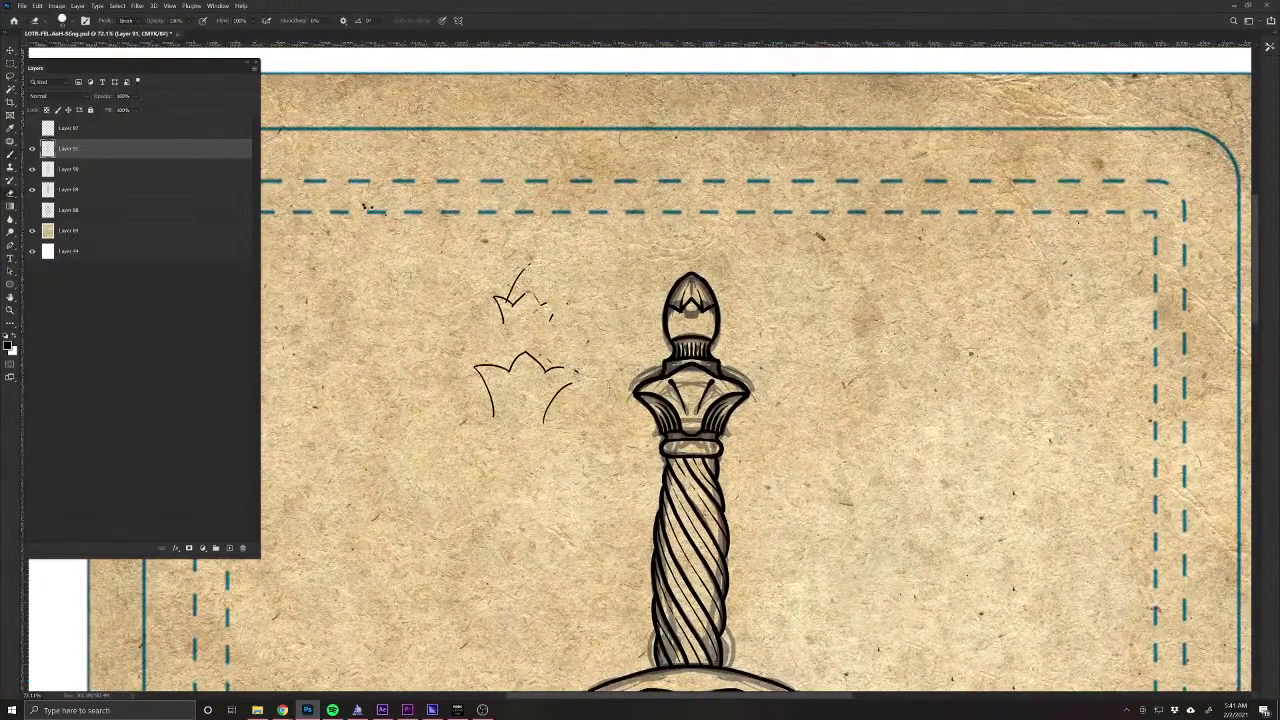
{"action": "mouse_move", "coordinate": [546, 292]}
{"action": "left_mouse_down"}
{"action": "mouse_move", "coordinate": [544, 320]}
{"action": "mouse_move", "coordinate": [504, 302]}
{"action": "mouse_move", "coordinate": [498, 322]}
{"action": "left_mouse_up"}
{"action": "left_click_drag", "start_coordinate": [478, 366], "coordinate": [490, 416]}
{"action": "left_click_drag", "start_coordinate": [514, 358], "coordinate": [556, 370]}
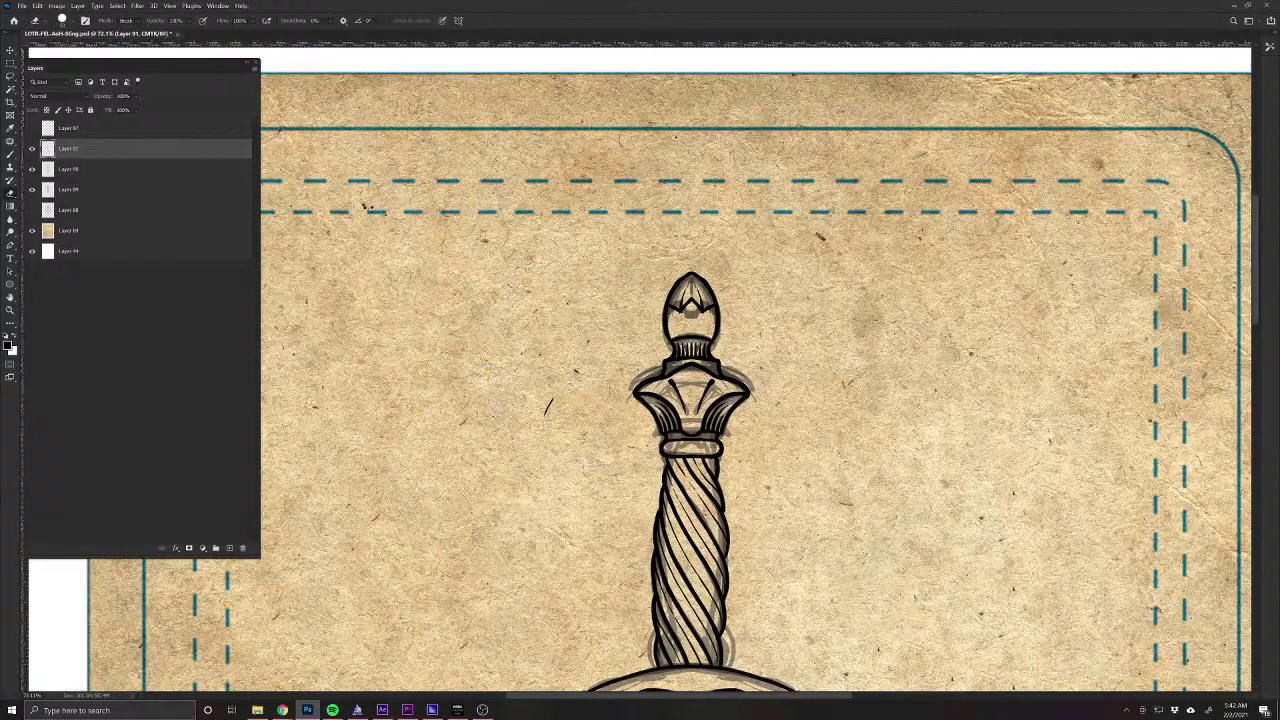
{"action": "left_click_drag", "start_coordinate": [579, 582], "coordinate": [533, 400]}
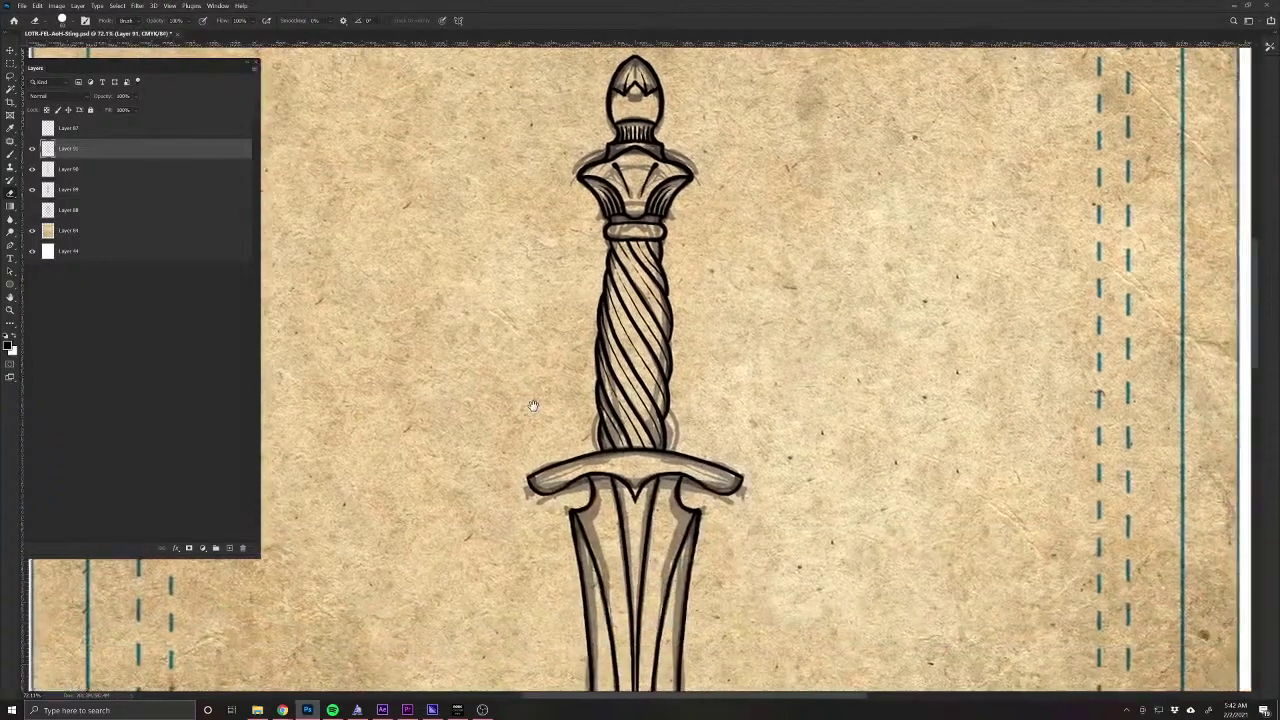
{"action": "key", "text": "v"}
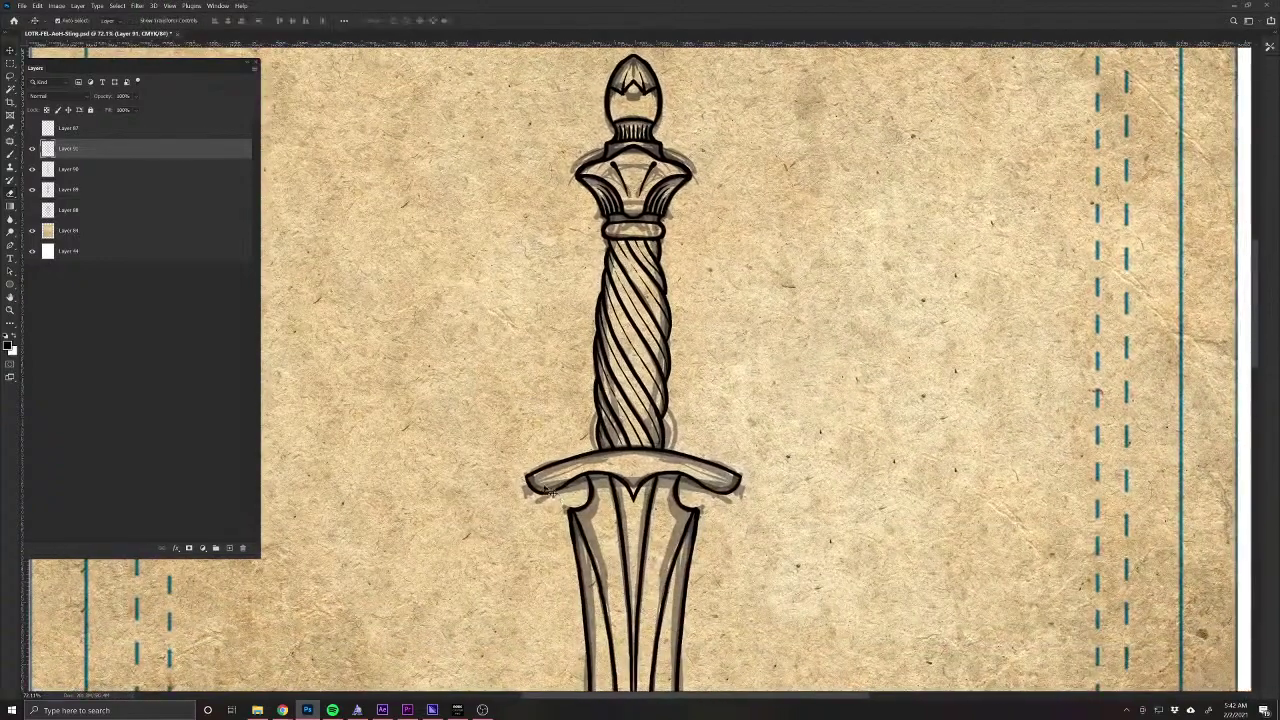
Turn on vertical paint symmetry centred on the sword and erase the inked outline of the crossguard.
{"action": "key", "text": "b"}
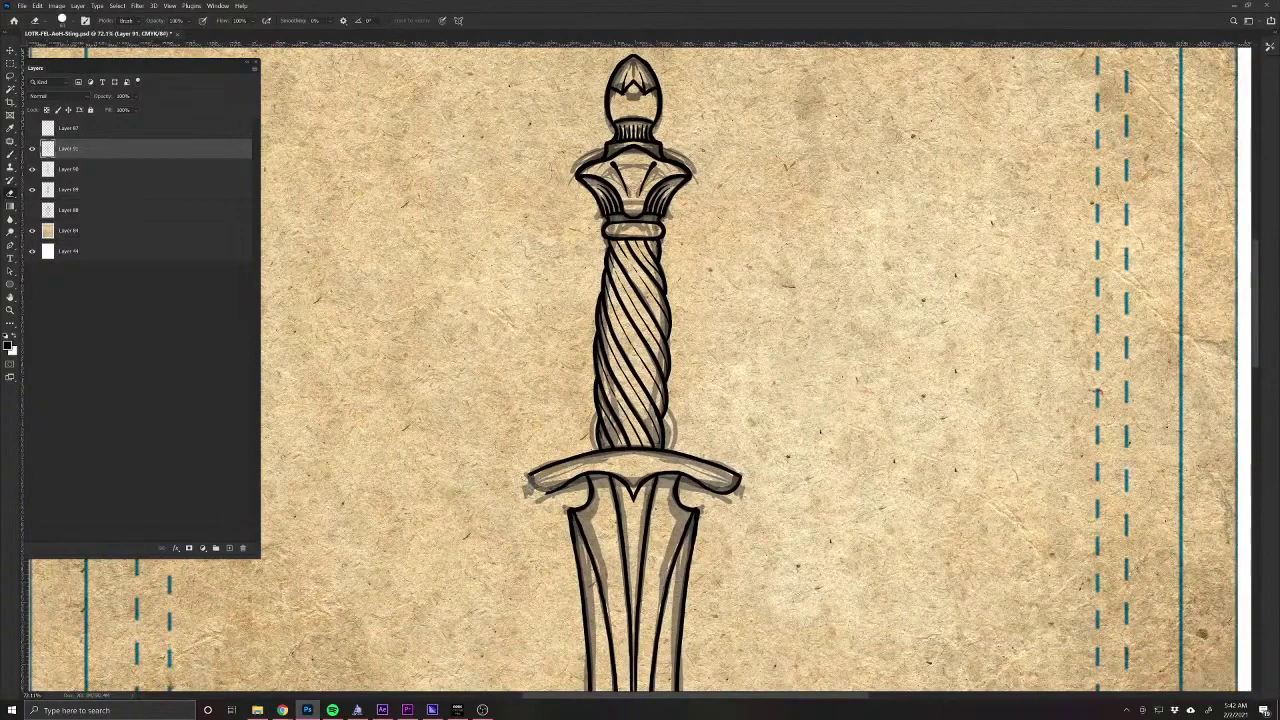
{"action": "left_click", "coordinate": [458, 20]}
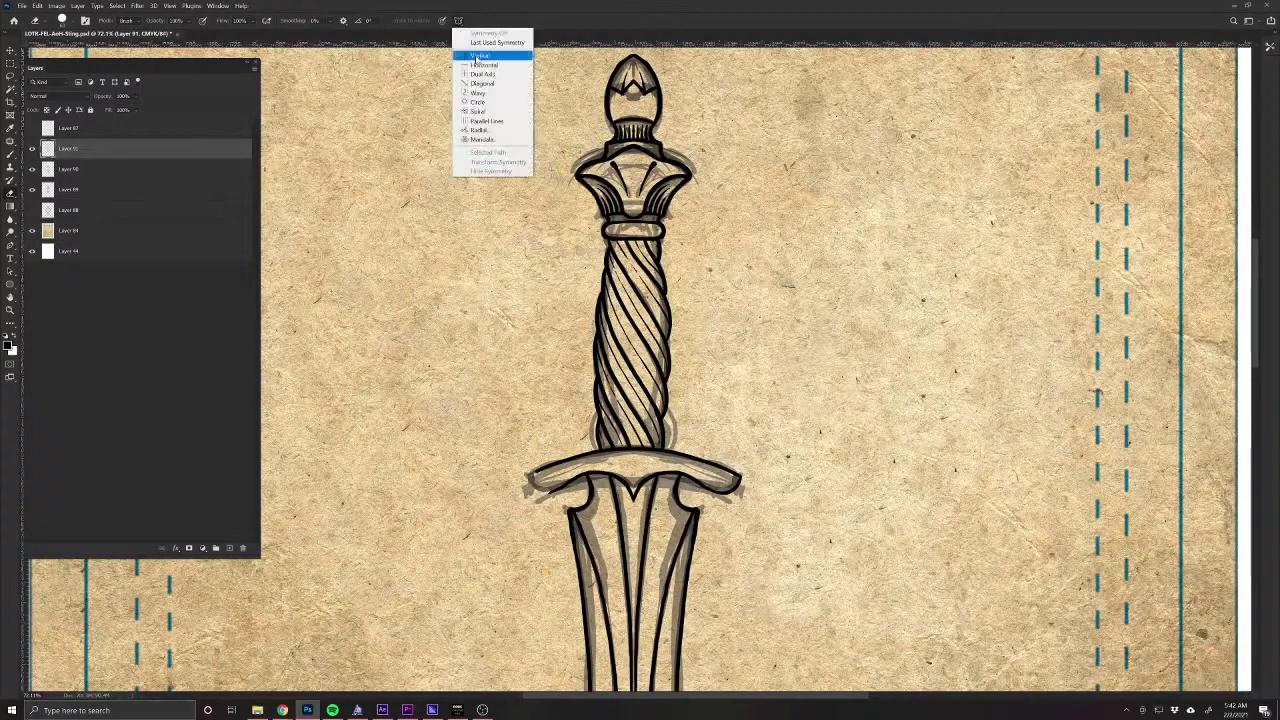
{"action": "left_click", "coordinate": [482, 51]}
{"action": "key", "text": "Return"}
{"action": "key", "text": "e"}
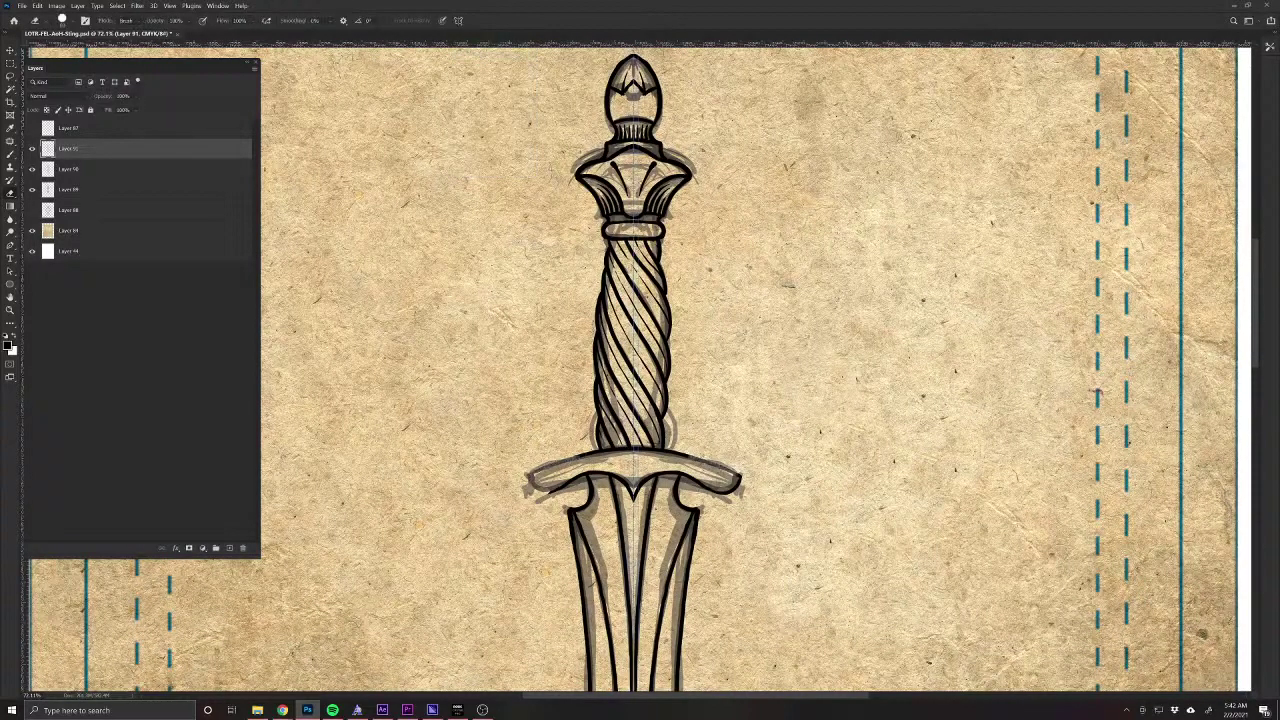
{"action": "mouse_move", "coordinate": [726, 493]}
{"action": "left_mouse_down"}
{"action": "mouse_move", "coordinate": [664, 475]}
{"action": "mouse_move", "coordinate": [634, 493]}
{"action": "left_mouse_up"}
{"action": "left_click_drag", "start_coordinate": [730, 492], "coordinate": [740, 476]}
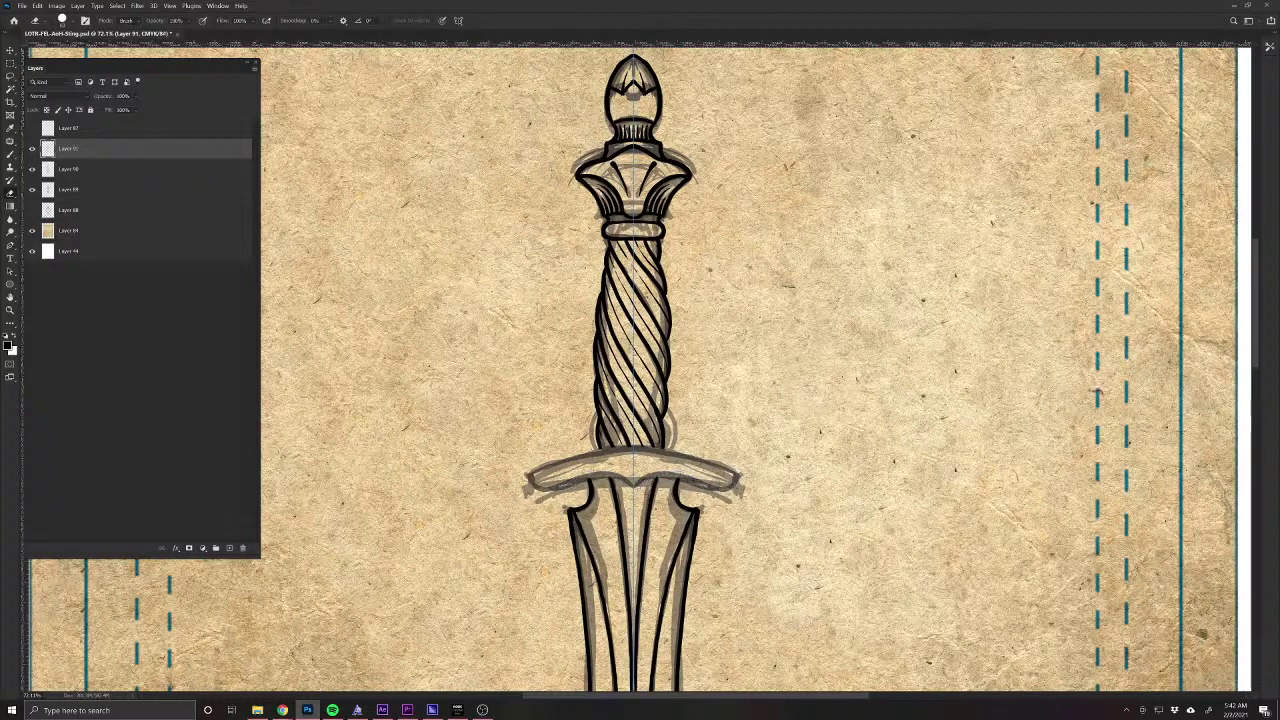
Trim the grip strand ends above the crossguard and ink the guard's upper edge as a symmetrical curve rising to a central peak.
{"action": "key", "text": "b"}
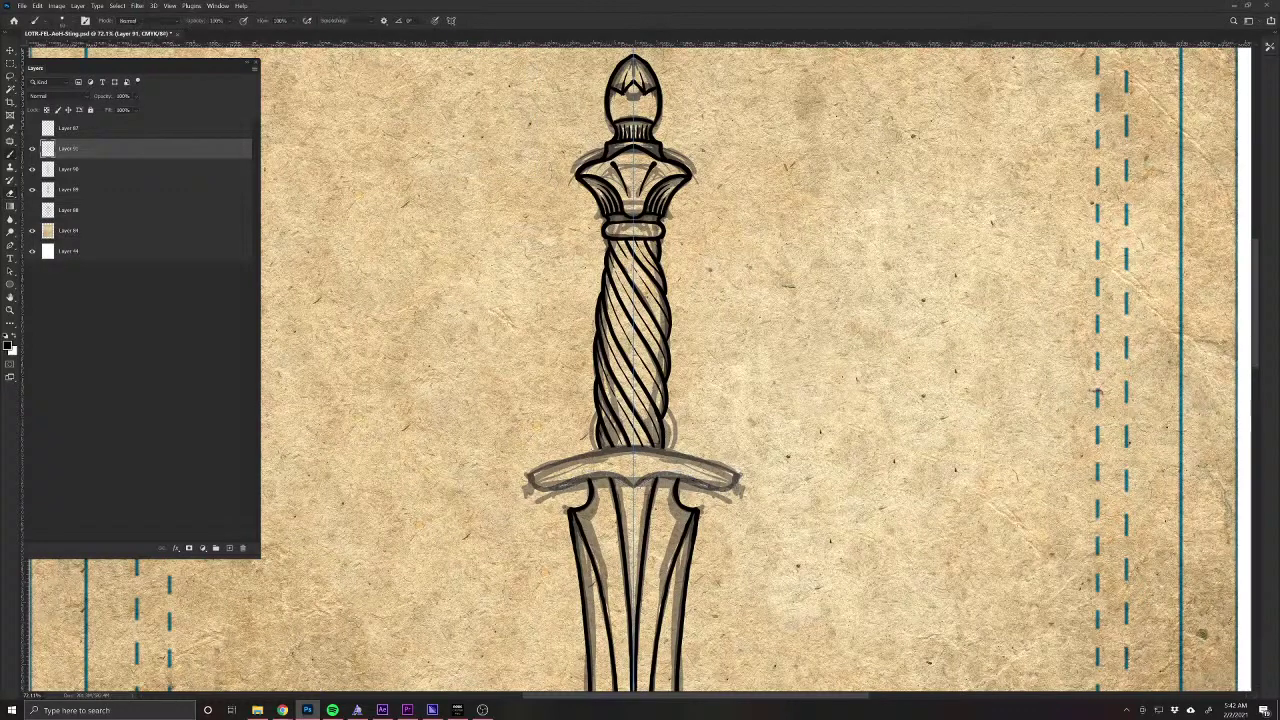
{"action": "scroll", "coordinate": [654, 494], "scroll_direction": "up", "scroll_amount": 5}
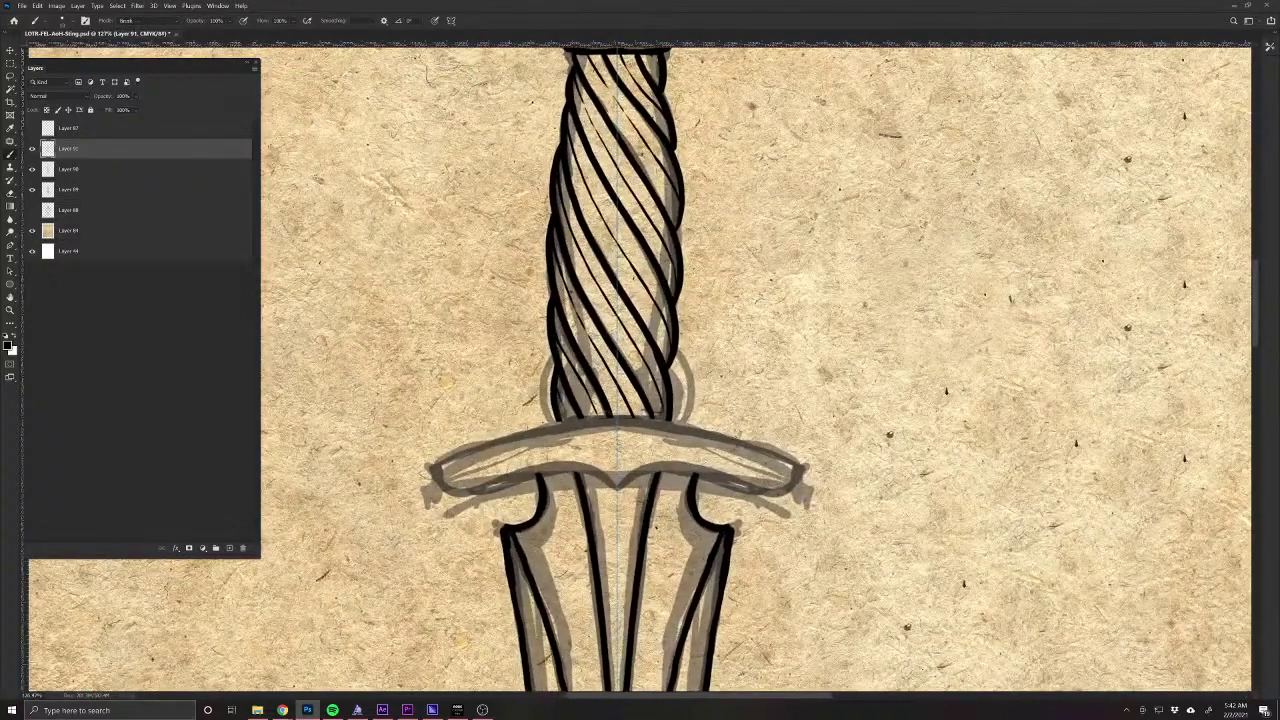
{"action": "key", "text": "b"}
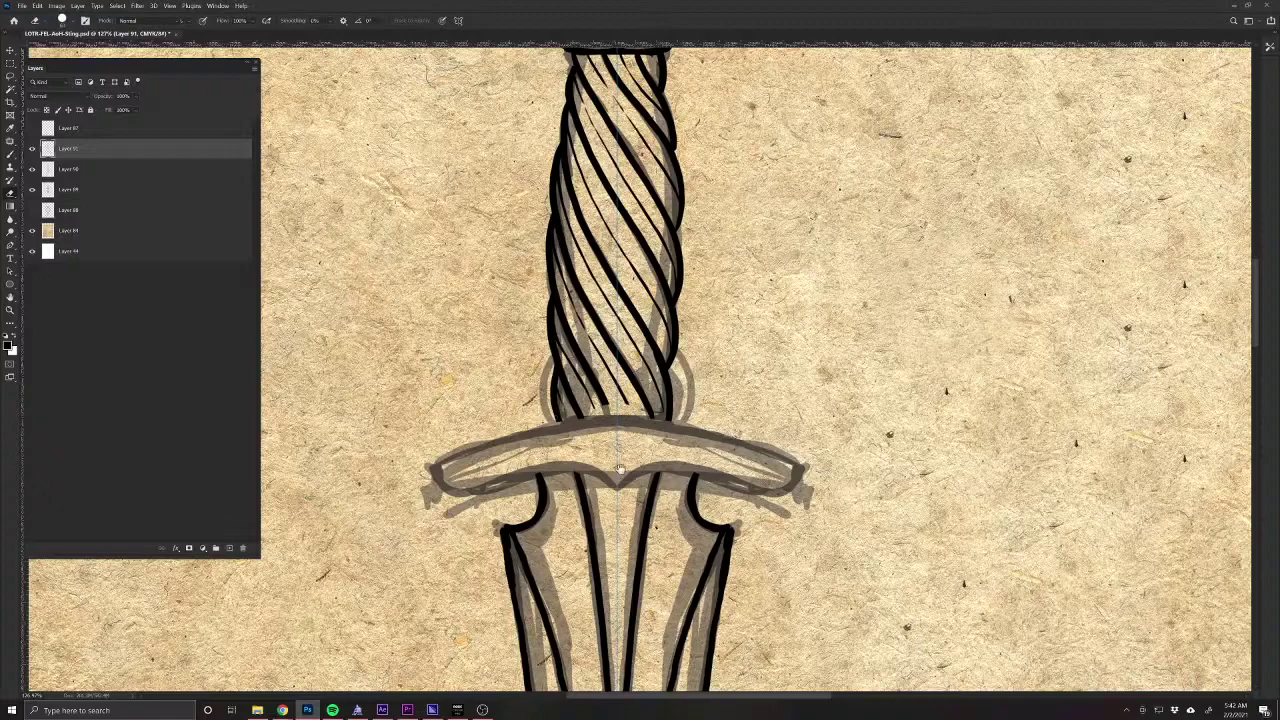
{"action": "left_click_drag", "start_coordinate": [620, 469], "coordinate": [629, 545]}
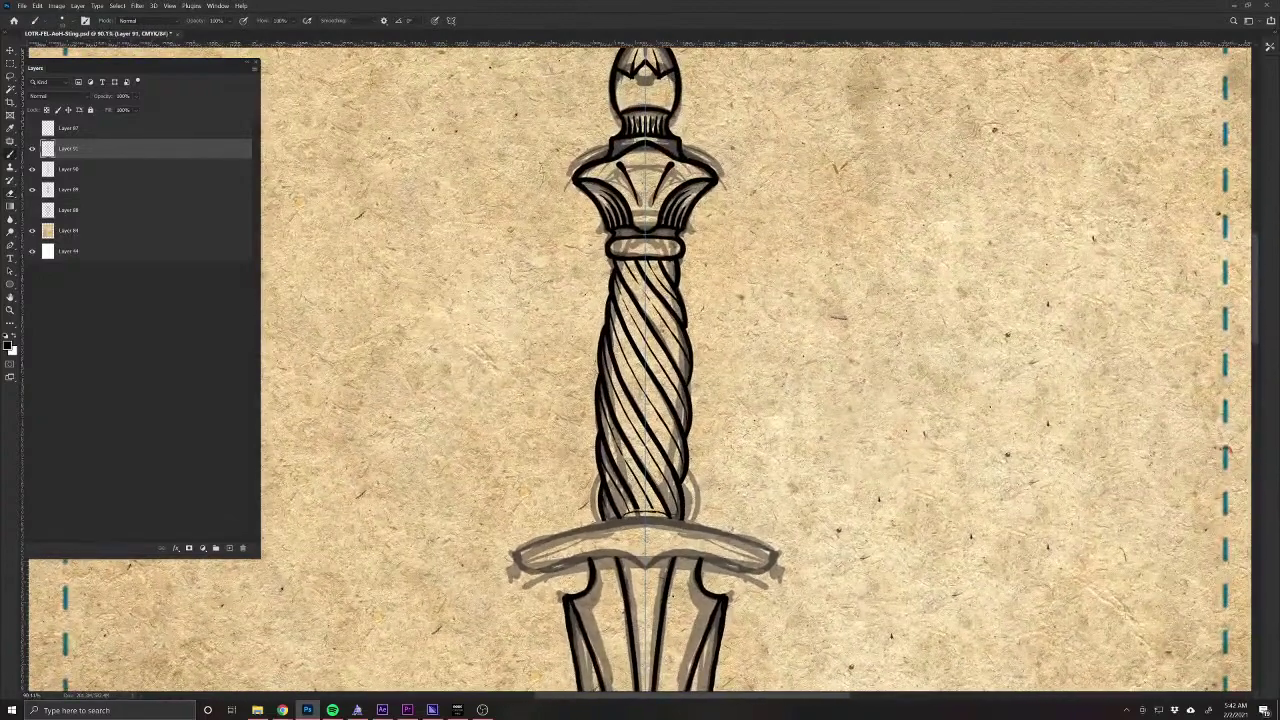
{"action": "key", "text": "bracketright"}
{"action": "key", "text": "bracketright"}
{"action": "mouse_move", "coordinate": [628, 516]}
{"action": "left_mouse_down"}
{"action": "mouse_move", "coordinate": [664, 511]}
{"action": "mouse_move", "coordinate": [774, 549]}
{"action": "mouse_move", "coordinate": [670, 516]}
{"action": "left_mouse_up"}
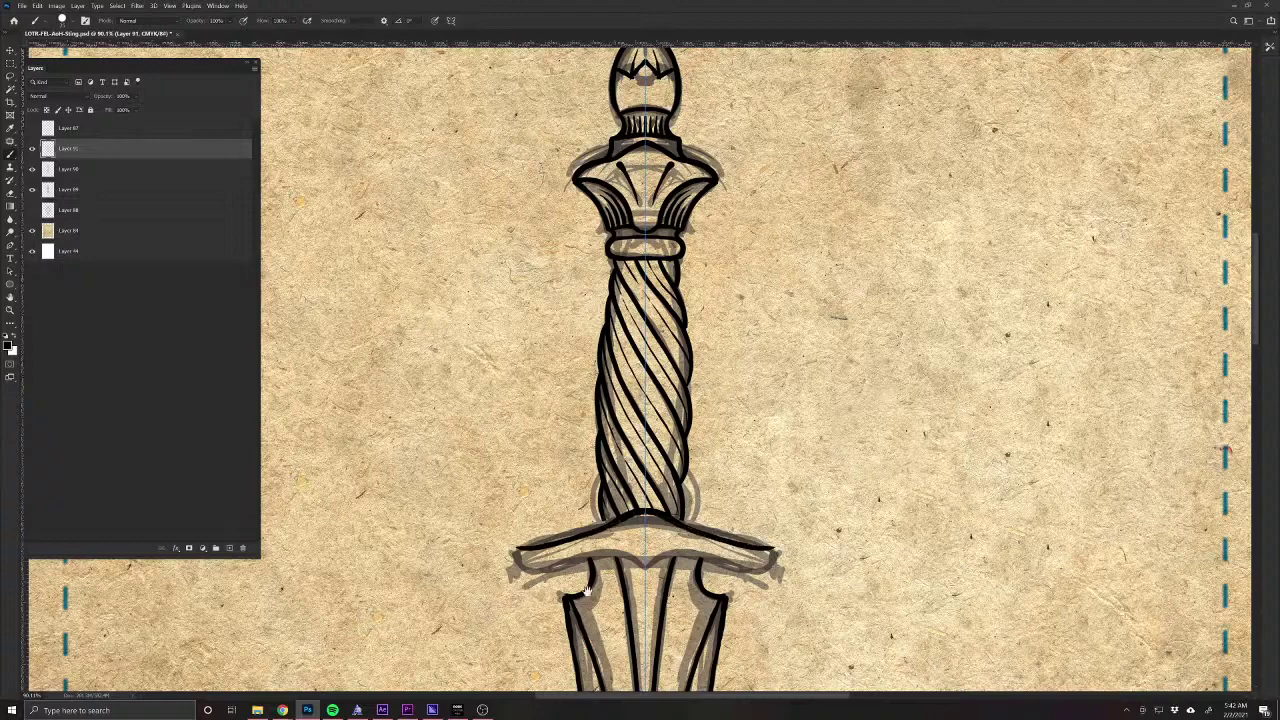
Ink the crossguard's lower edge symmetrically, from the rounded tips inward and down to a central point over the blade.
{"action": "left_click_drag", "start_coordinate": [587, 592], "coordinate": [547, 564]}
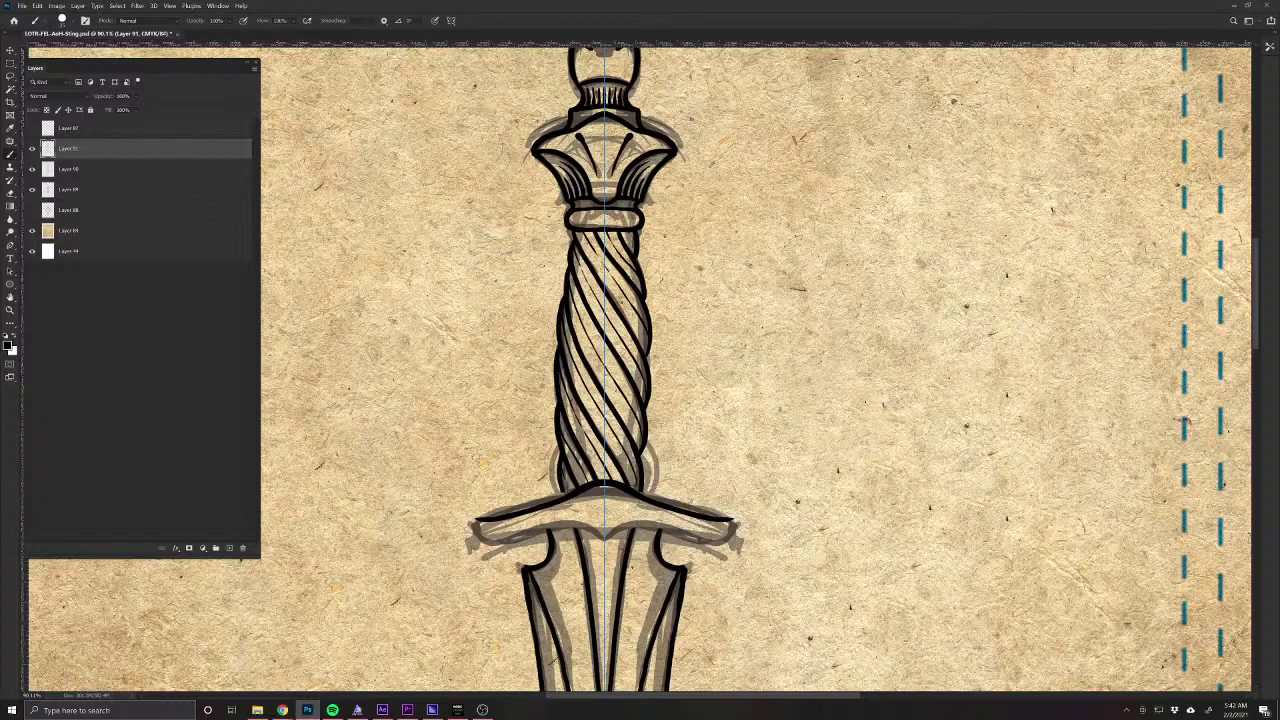
{"action": "key", "text": "e"}
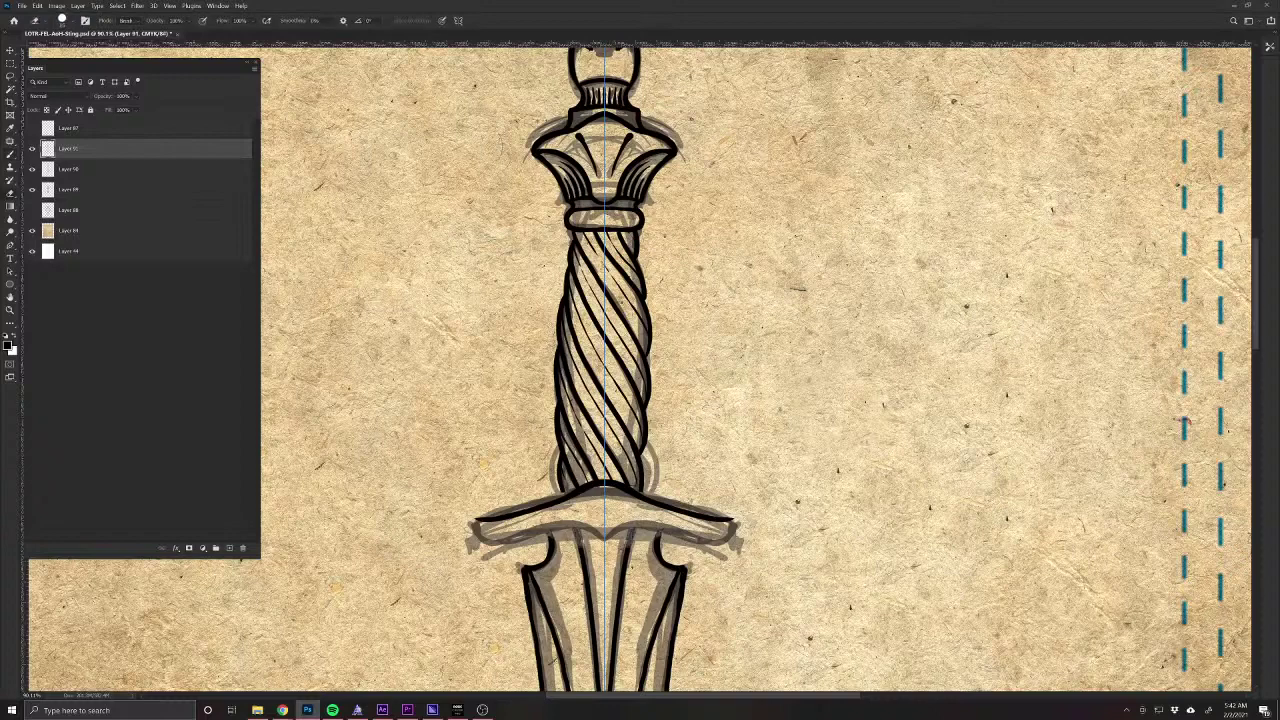
{"action": "key", "text": "e"}
{"action": "key", "text": "b"}
{"action": "mouse_move", "coordinate": [546, 522]}
{"action": "left_mouse_down"}
{"action": "mouse_move", "coordinate": [604, 554]}
{"action": "mouse_move", "coordinate": [546, 530]}
{"action": "mouse_move", "coordinate": [478, 524]}
{"action": "left_mouse_up"}
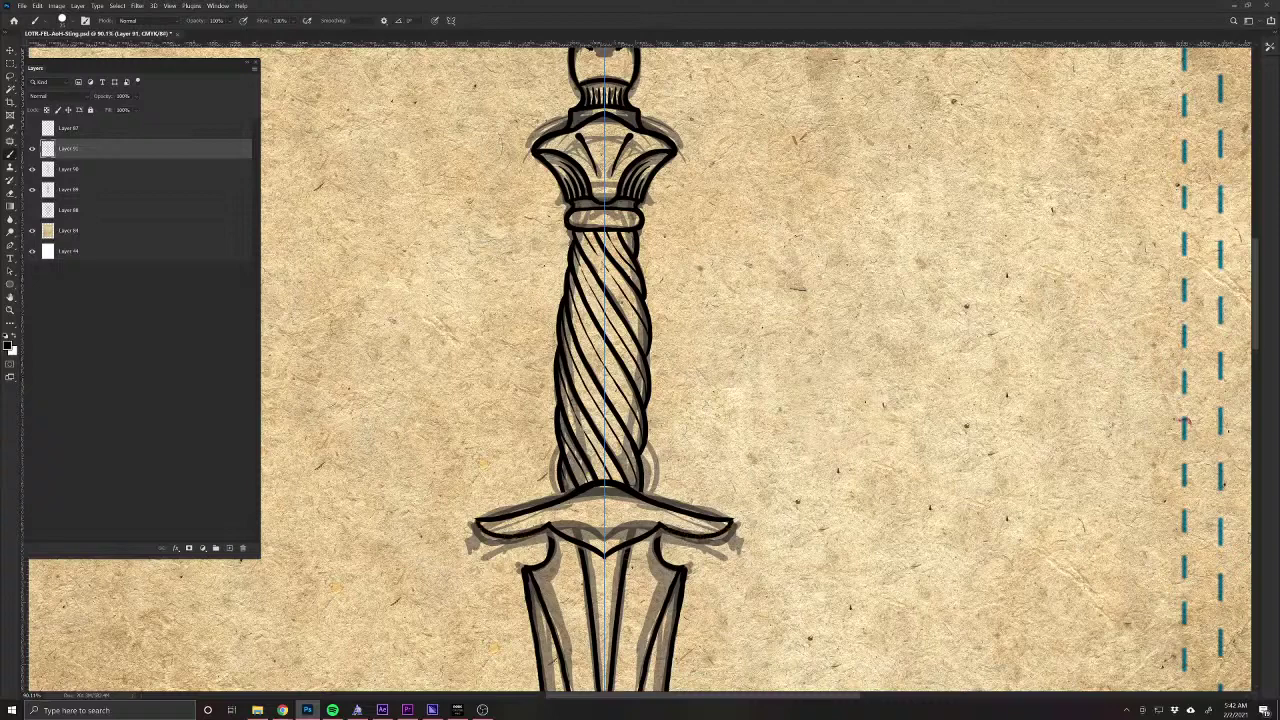
Rework the crossguard's lower edge above the blade shoulders and erase the lower curves of both guard tips.
{"action": "key", "text": "e"}
{"action": "mouse_move", "coordinate": [654, 532]}
{"action": "left_mouse_down"}
{"action": "mouse_move", "coordinate": [688, 534]}
{"action": "mouse_move", "coordinate": [629, 542]}
{"action": "mouse_move", "coordinate": [656, 535]}
{"action": "left_mouse_up"}
{"action": "key", "text": "b"}
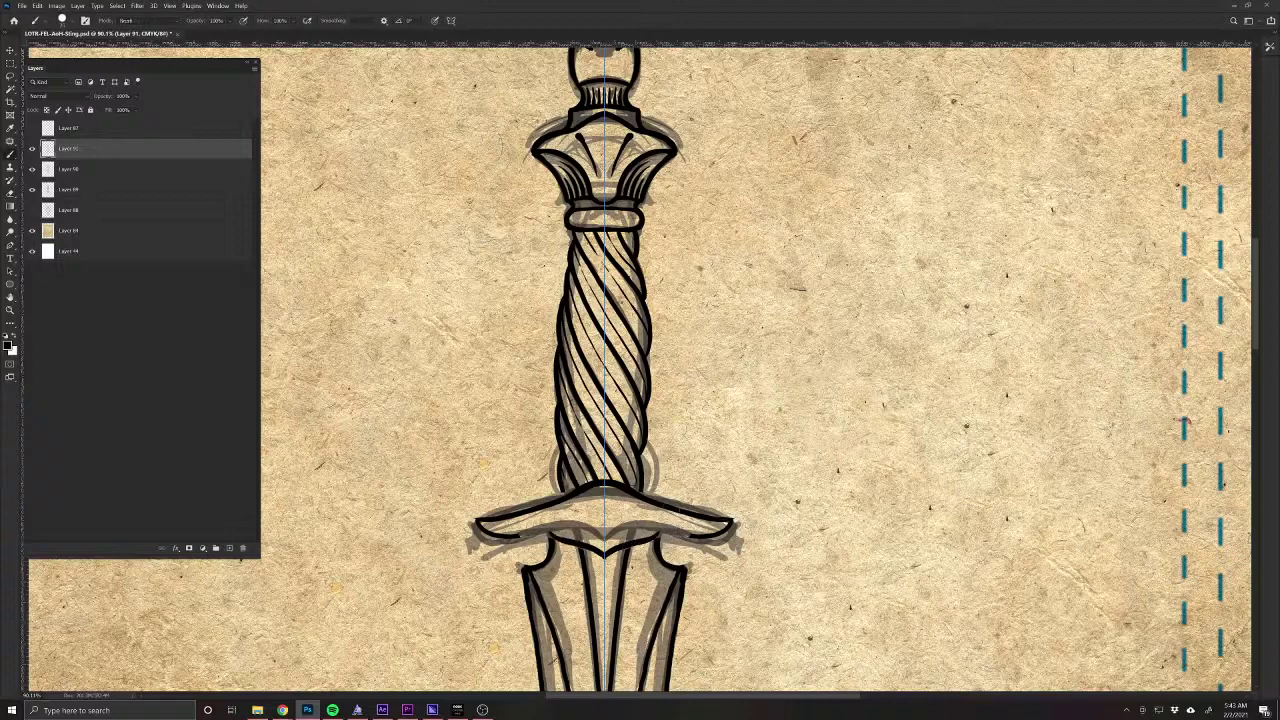
{"action": "key", "text": "e"}
{"action": "left_click_drag", "start_coordinate": [690, 537], "coordinate": [733, 521]}
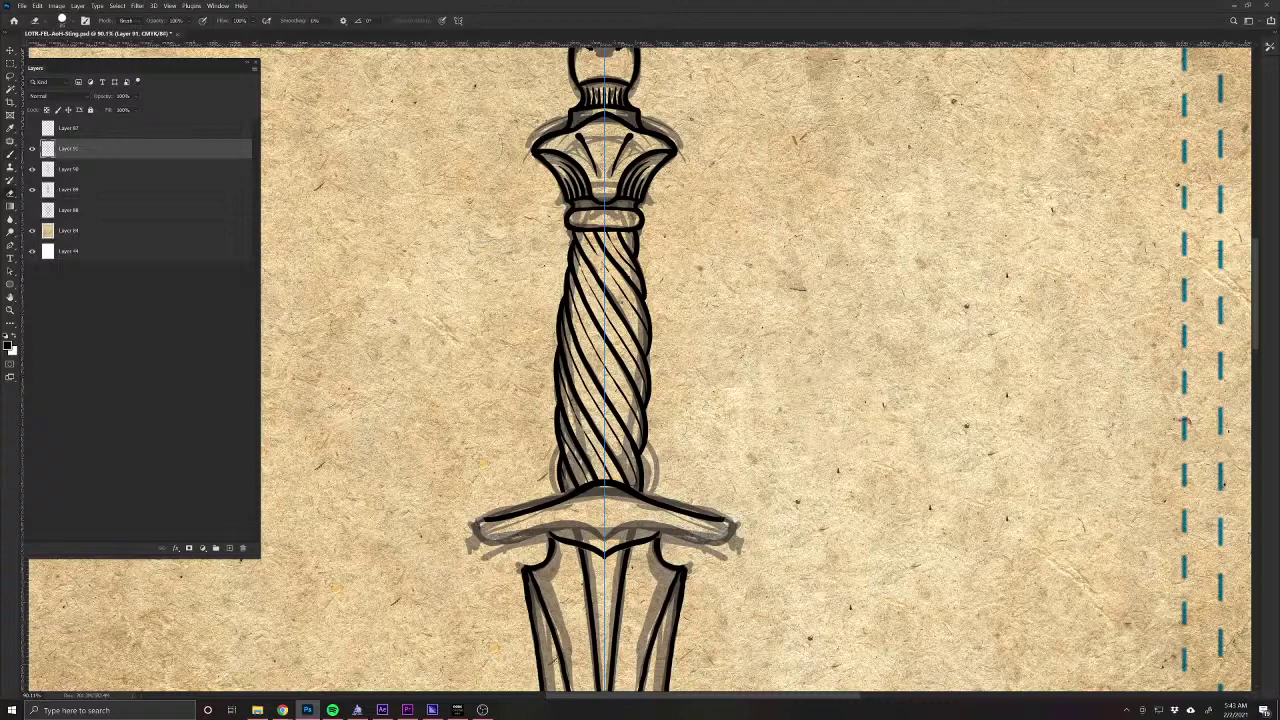
Ink the crossguard's lower outer edges and add a tapered central stroke to the flared collar below the pommel.
{"action": "key", "text": "b"}
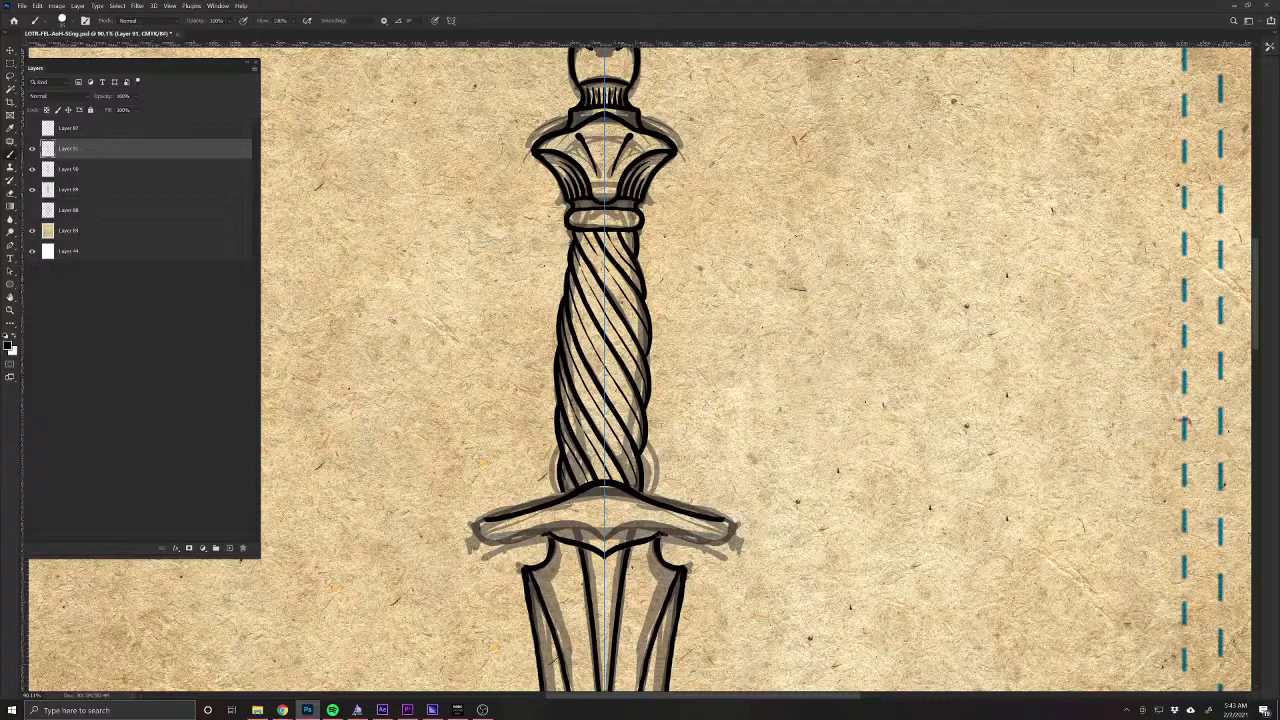
{"action": "mouse_move", "coordinate": [658, 538]}
{"action": "left_mouse_down"}
{"action": "mouse_move", "coordinate": [704, 536]}
{"action": "mouse_move", "coordinate": [727, 518]}
{"action": "mouse_move", "coordinate": [682, 540]}
{"action": "left_mouse_up"}
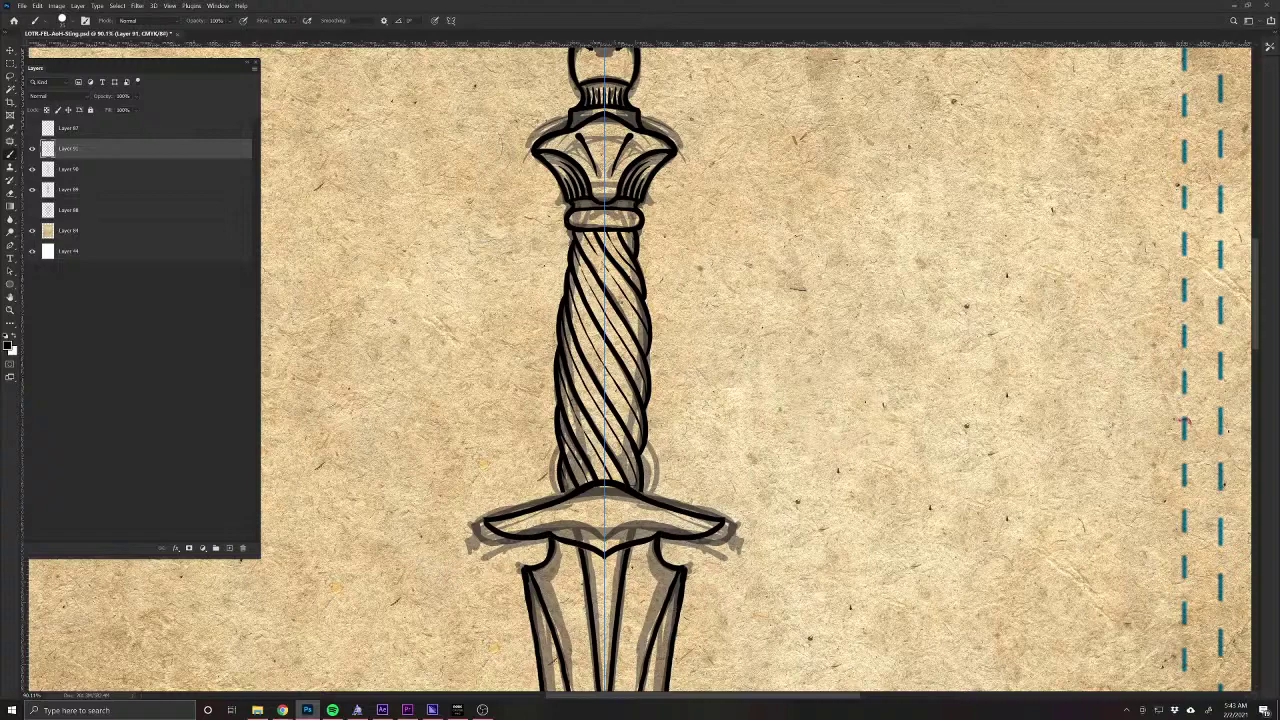
{"action": "left_click_drag", "start_coordinate": [610, 460], "coordinate": [628, 670]}
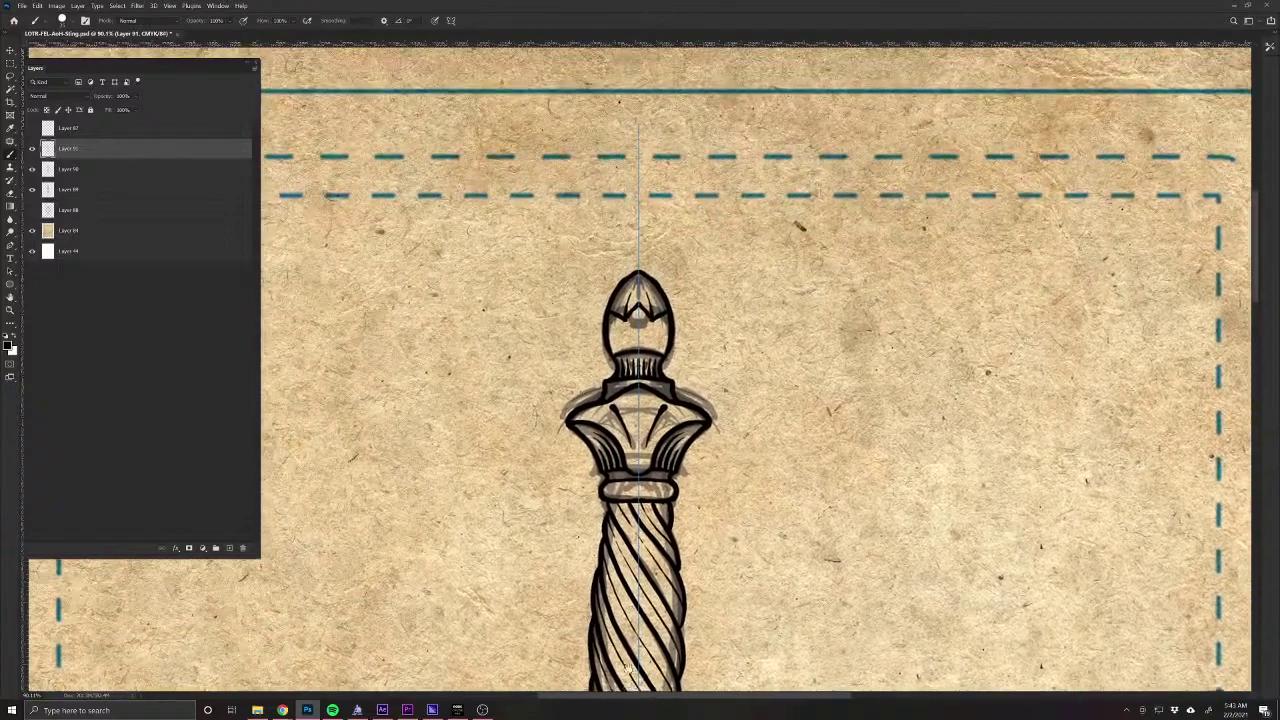
{"action": "left_click_drag", "start_coordinate": [632, 389], "coordinate": [649, 418]}
{"action": "left_click", "coordinate": [648, 417], "text": "ctrl"}
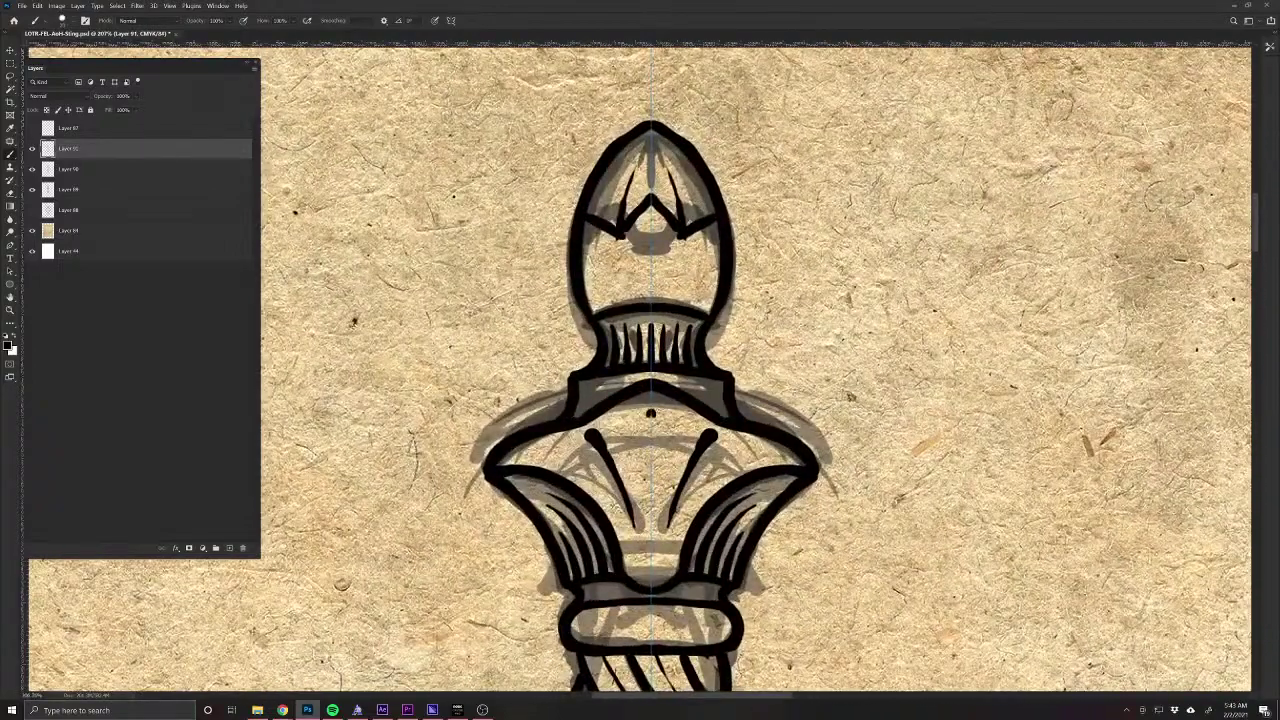
{"action": "left_click_drag", "start_coordinate": [650, 413], "coordinate": [651, 508]}
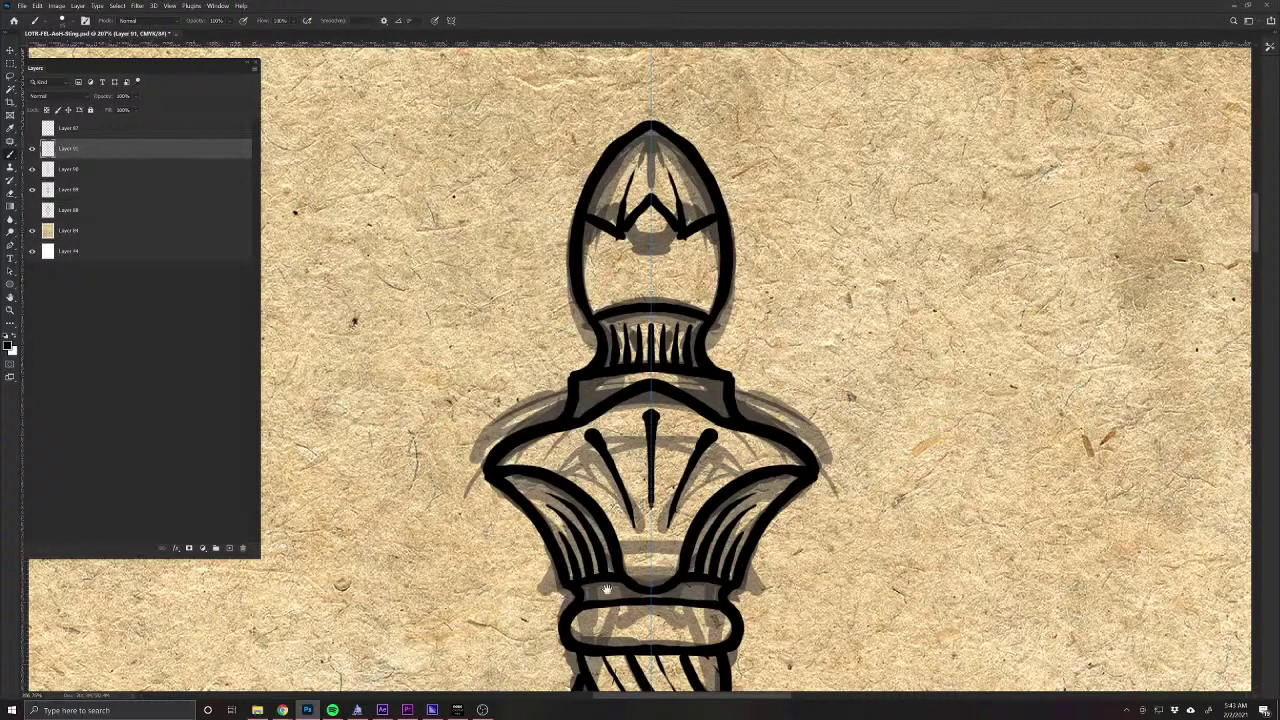
Add mirrored curved accent strokes and a tapered central line to the middle of the crossguard.
{"action": "scroll", "coordinate": [630, 620], "scroll_direction": "down", "scroll_amount": 5}
{"action": "scroll", "coordinate": [645, 643], "scroll_direction": "down", "scroll_amount": 9}
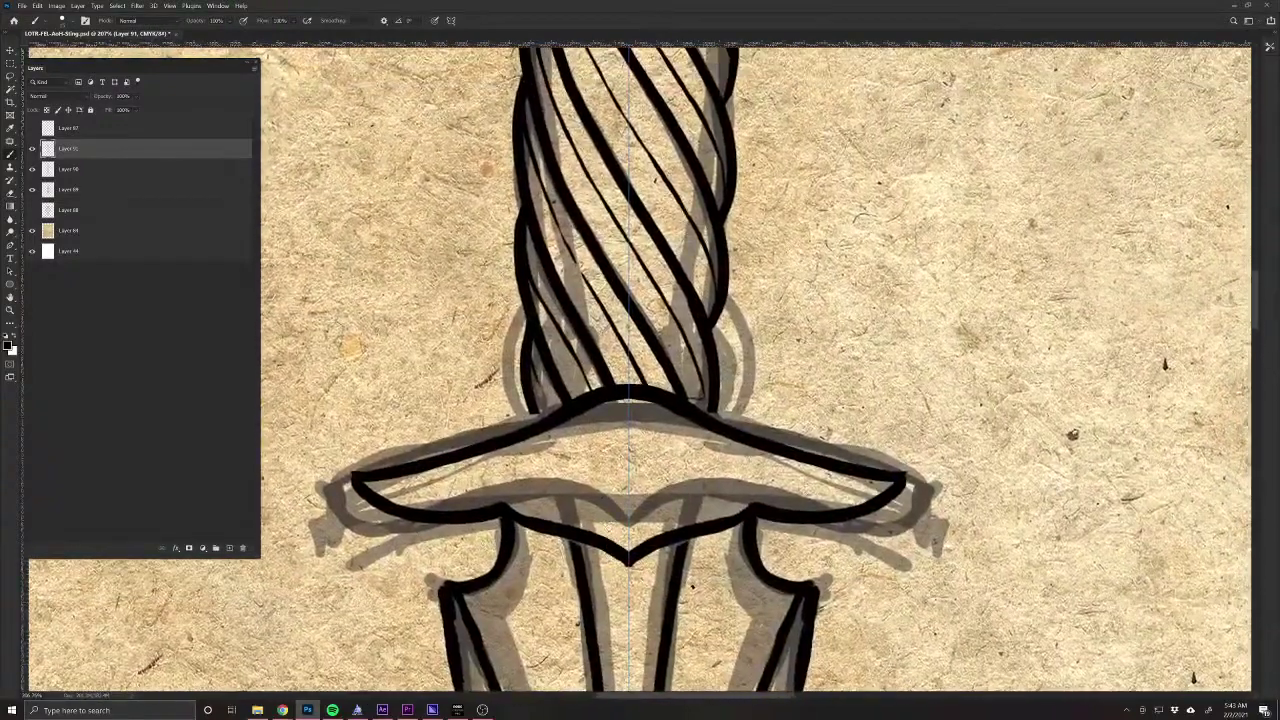
{"action": "left_click", "coordinate": [530, 486]}
{"action": "left_click_drag", "start_coordinate": [727, 486], "coordinate": [655, 433]}
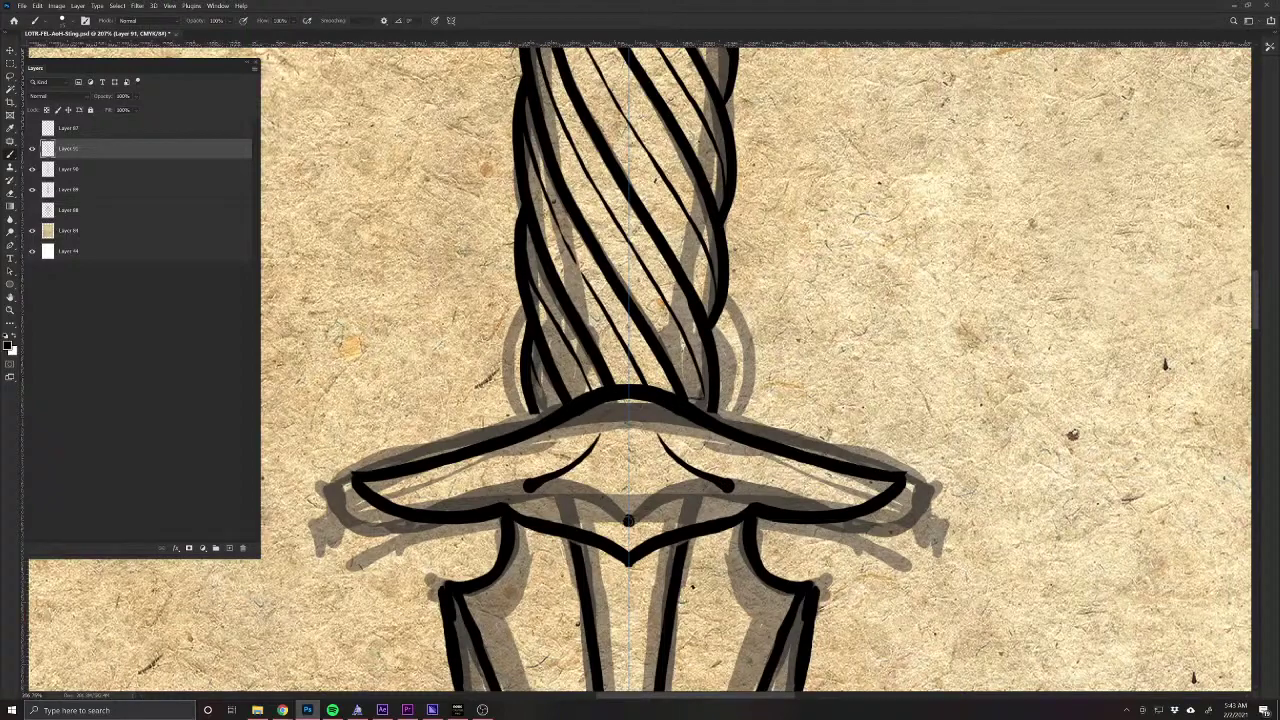
{"action": "left_click_drag", "start_coordinate": [629, 522], "coordinate": [629, 466]}
{"action": "left_click_drag", "start_coordinate": [629, 494], "coordinate": [629, 518]}
Turn off paint symmetry and touch up the grip's lower right edge where it meets the crossguard.
{"action": "left_click_drag", "start_coordinate": [617, 596], "coordinate": [519, 535]}
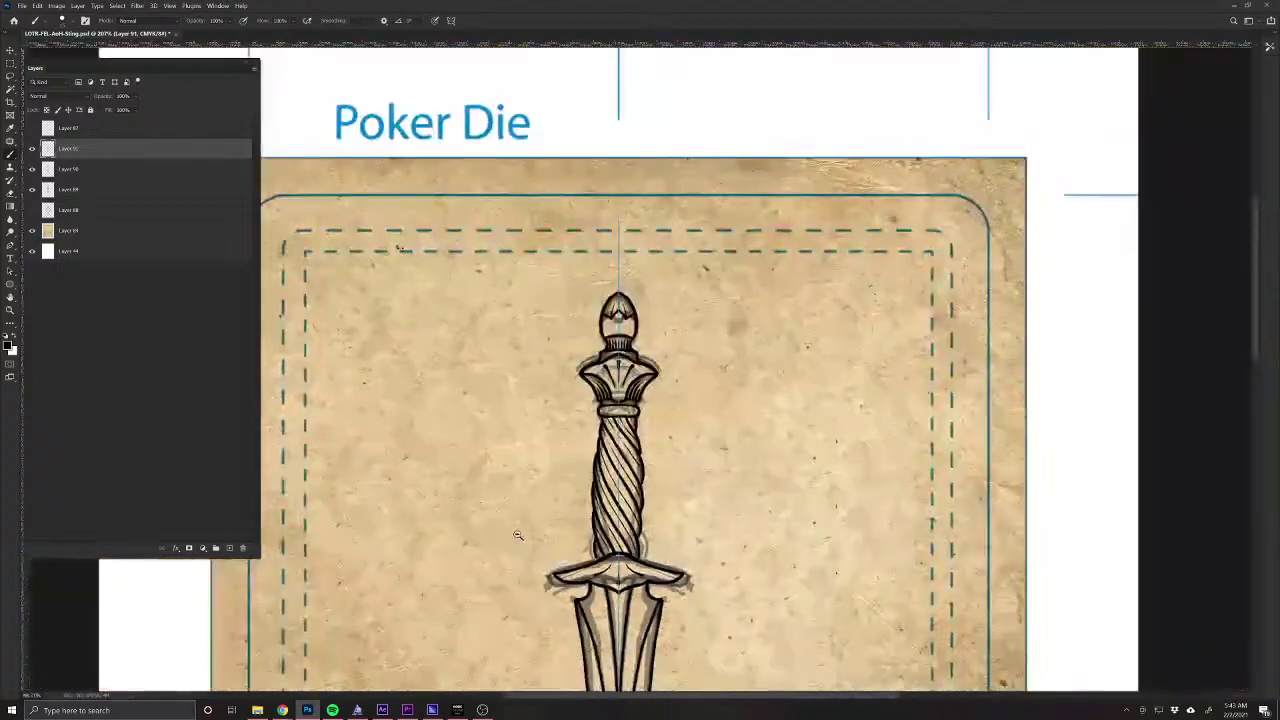
{"action": "left_click_drag", "start_coordinate": [545, 633], "coordinate": [579, 441]}
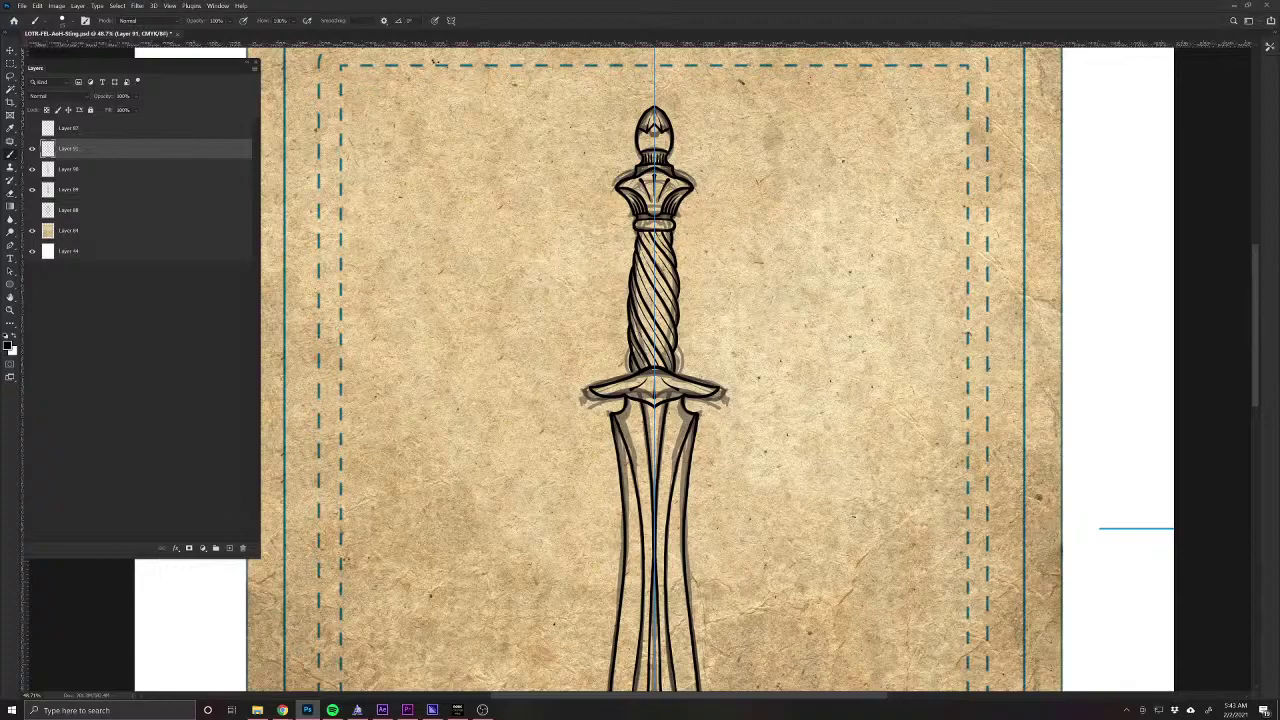
{"action": "scroll", "coordinate": [628, 376], "scroll_direction": "up", "scroll_amount": 5}
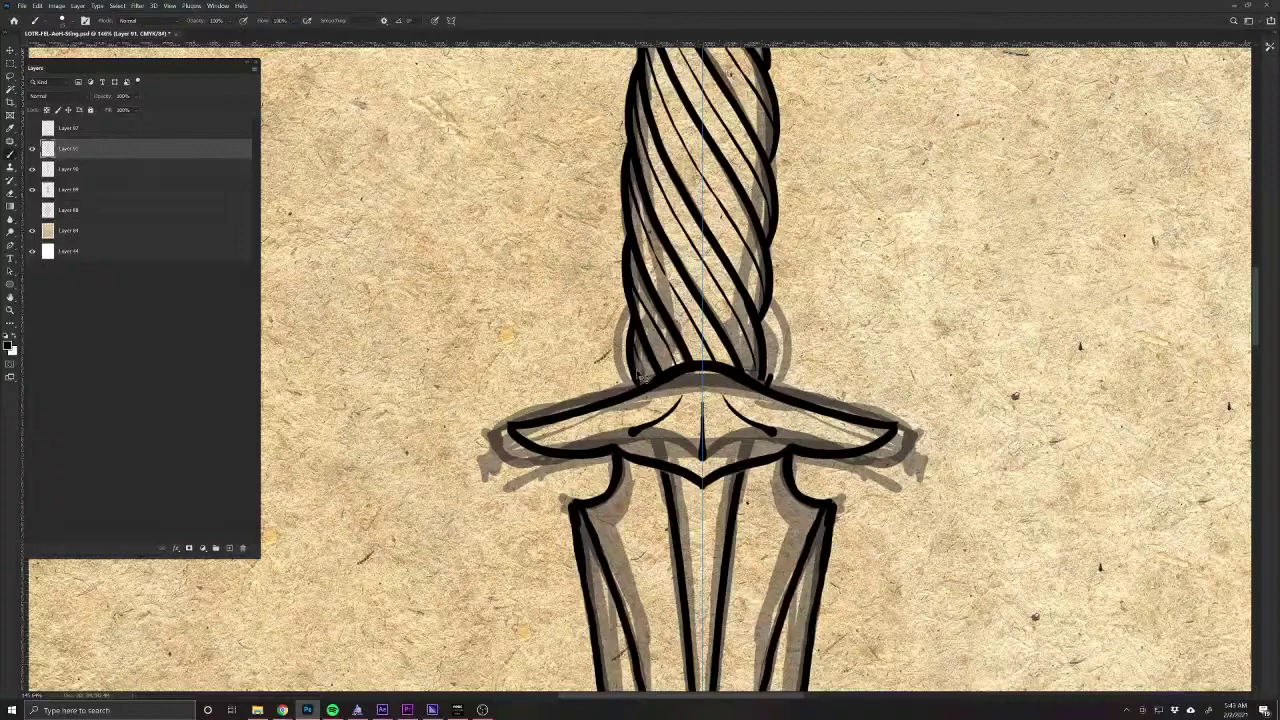
{"action": "left_click_drag", "start_coordinate": [642, 457], "coordinate": [628, 622]}
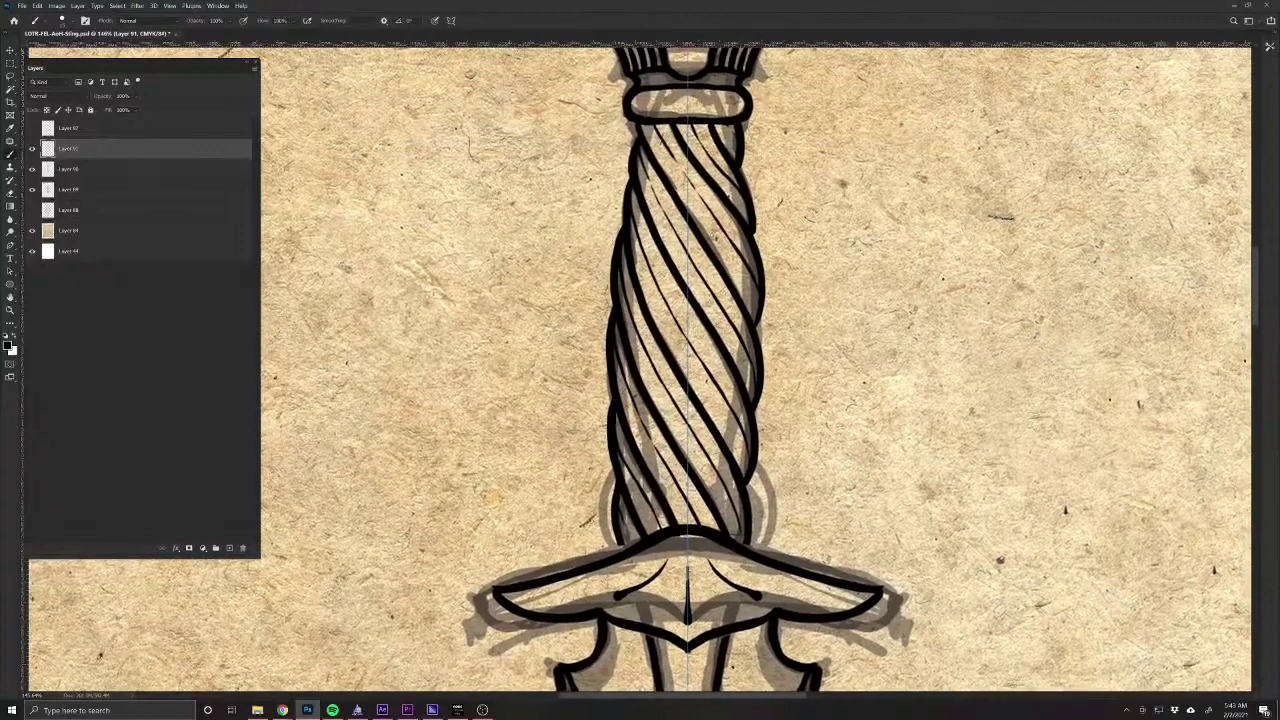
{"action": "left_click", "coordinate": [451, 20]}
{"action": "left_click", "coordinate": [465, 37]}
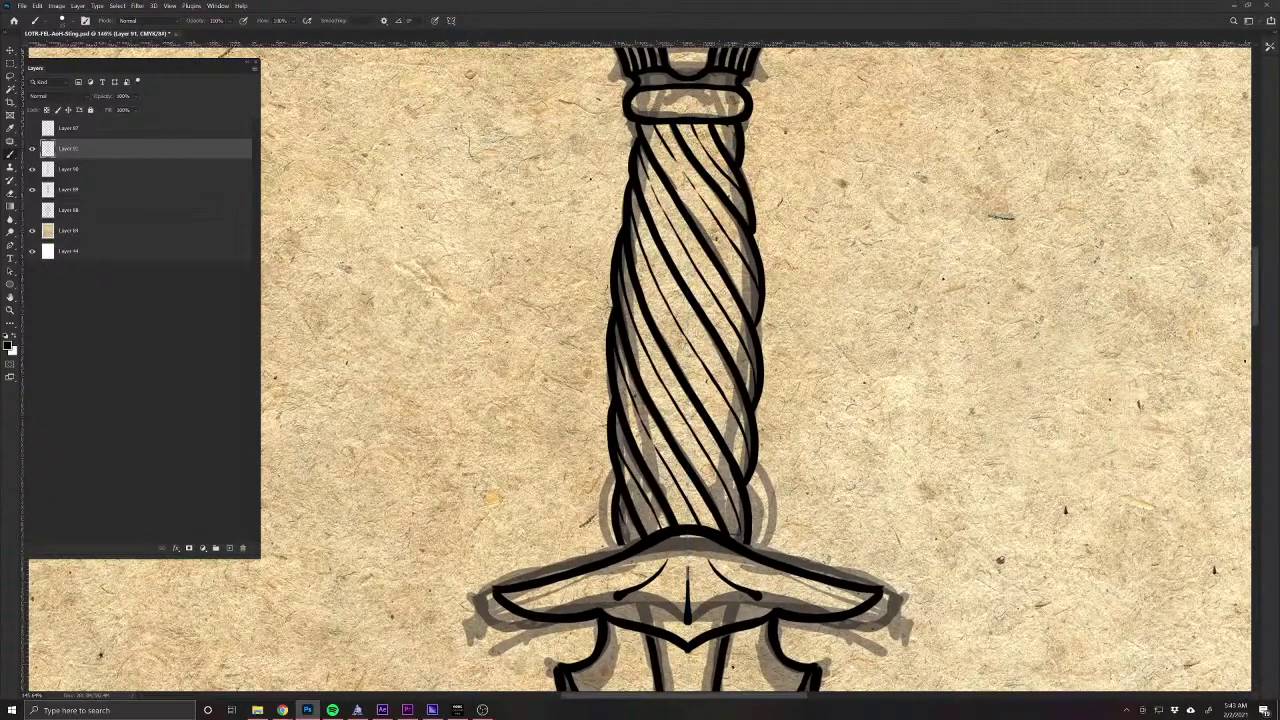
{"action": "left_click_drag", "start_coordinate": [749, 533], "coordinate": [745, 549]}
Examine the whole dagger drawing on the card, from the pommel to the blade tip.
{"action": "left_click_drag", "start_coordinate": [577, 581], "coordinate": [534, 532]}
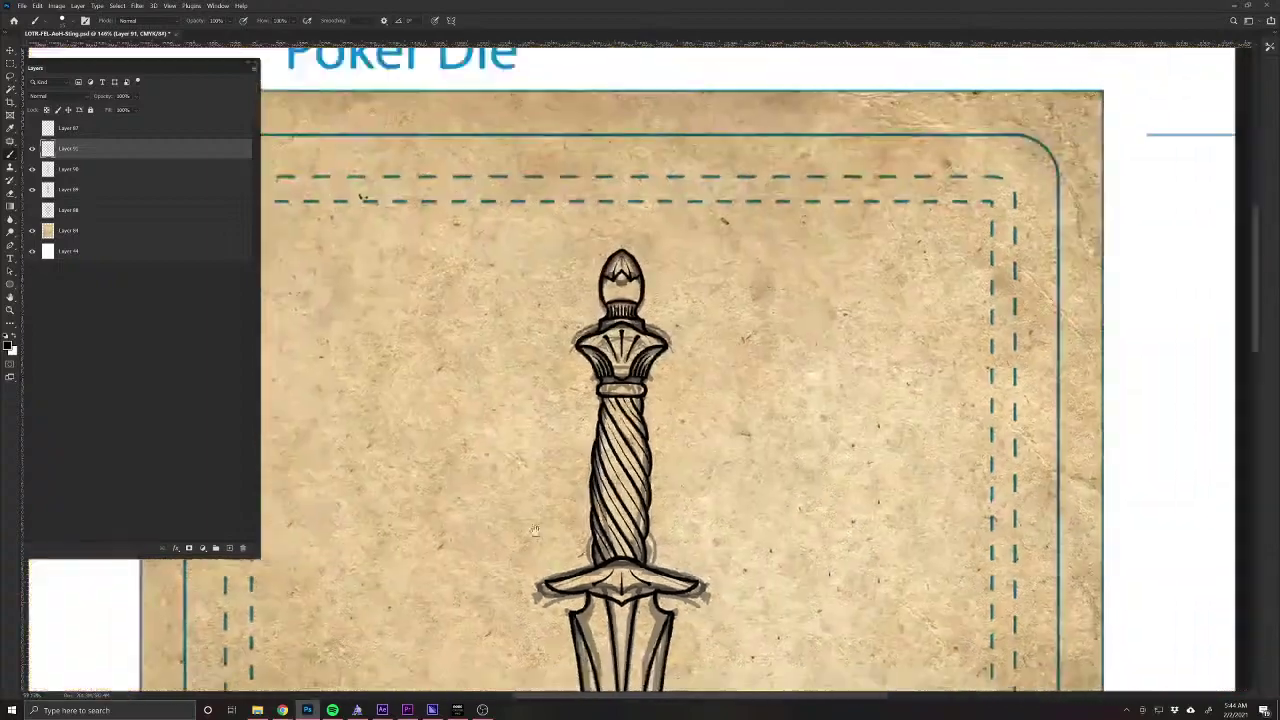
{"action": "left_click_drag", "start_coordinate": [544, 616], "coordinate": [559, 477]}
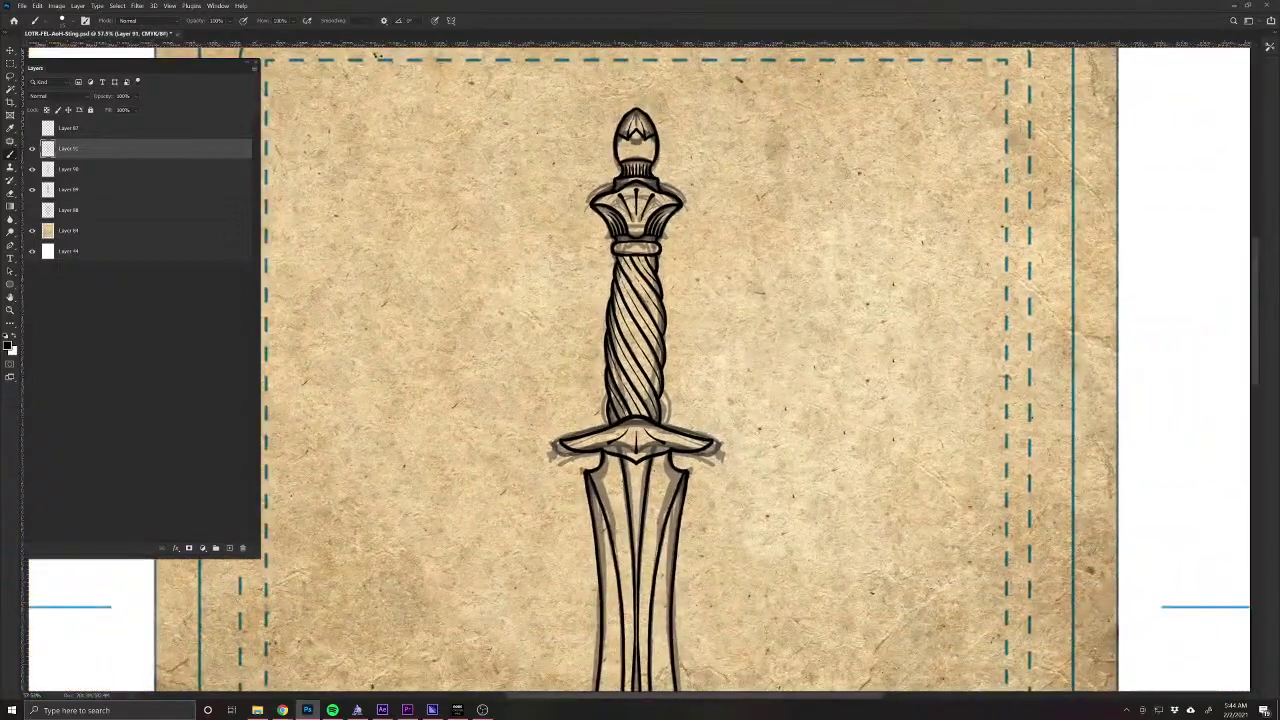
{"action": "scroll", "coordinate": [588, 585], "scroll_direction": "down", "scroll_amount": 2}
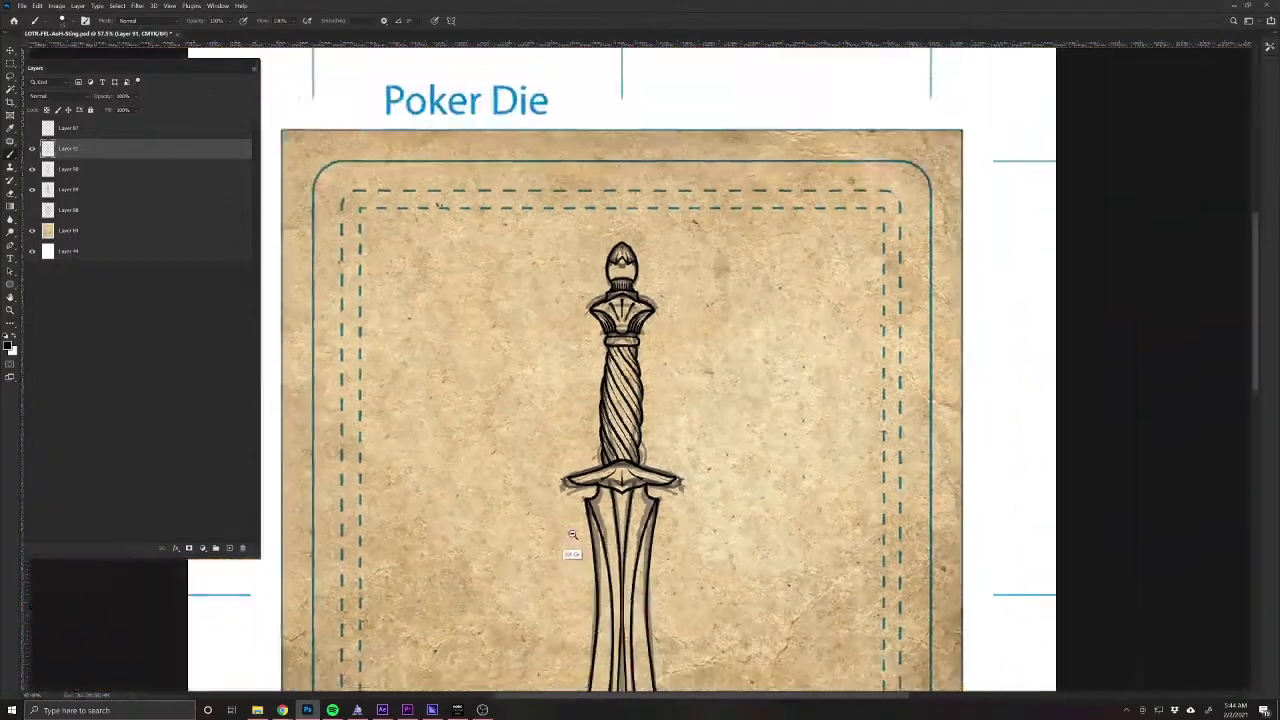
{"action": "left_click_drag", "start_coordinate": [555, 592], "coordinate": [580, 386]}
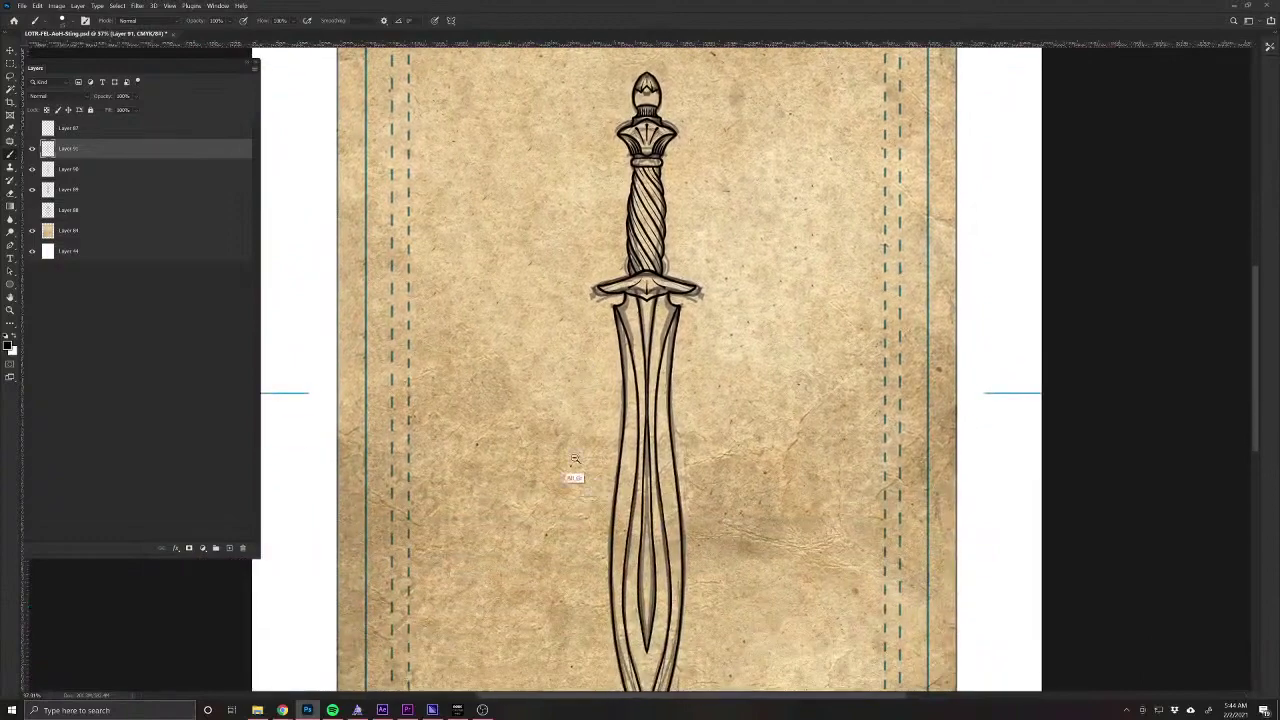
{"action": "scroll", "coordinate": [570, 460], "scroll_direction": "down", "scroll_amount": 2}
{"action": "scroll", "coordinate": [567, 450], "scroll_direction": "up", "scroll_amount": 1}
{"action": "scroll", "coordinate": [571, 520], "scroll_direction": "down", "scroll_amount": 1}
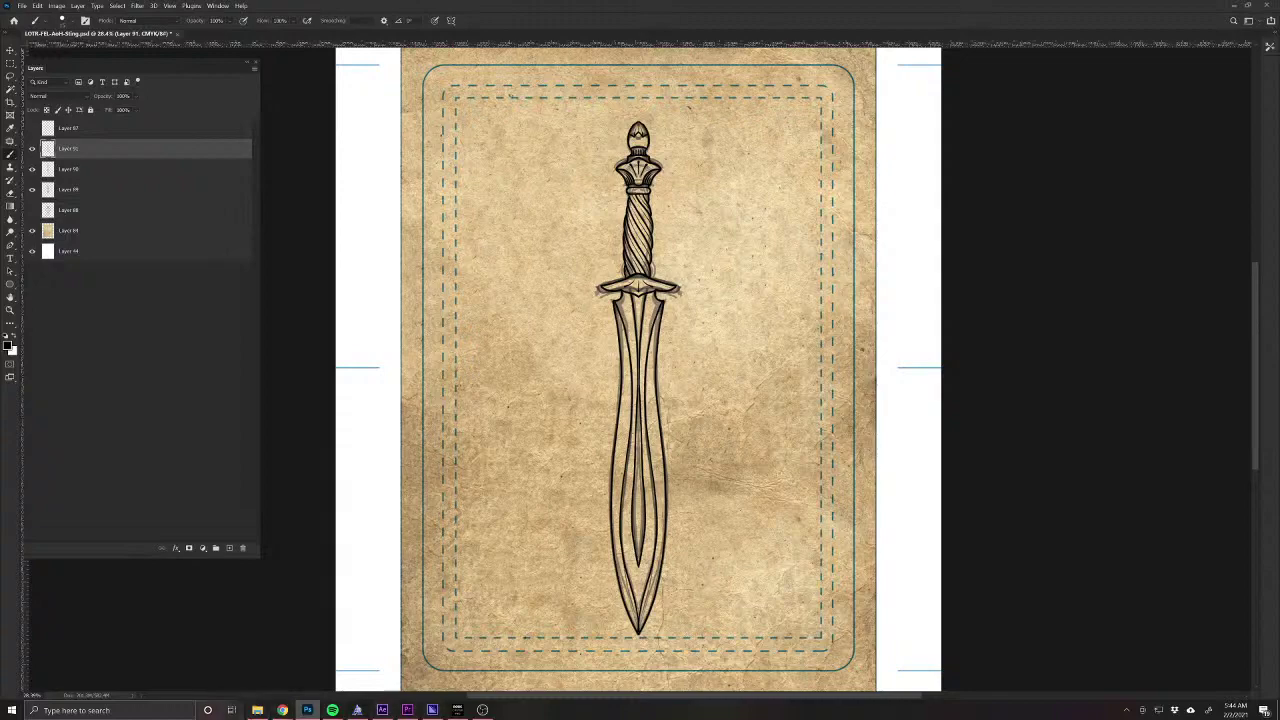
Examine the Quillon Dagger Preview picture among the quillon dagger image results in Chrome, and return to the drawing in Photoshop.
{"action": "mouse_move", "coordinate": [282, 710]}
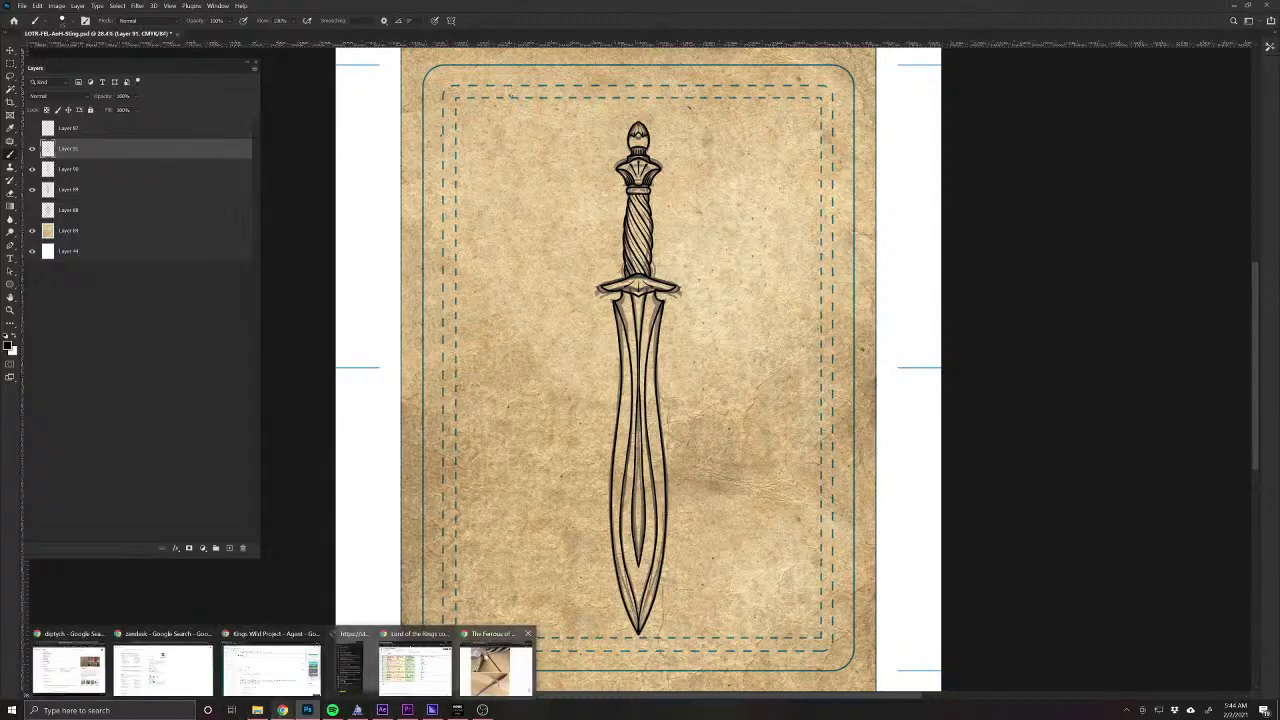
{"action": "mouse_move", "coordinate": [491, 668]}
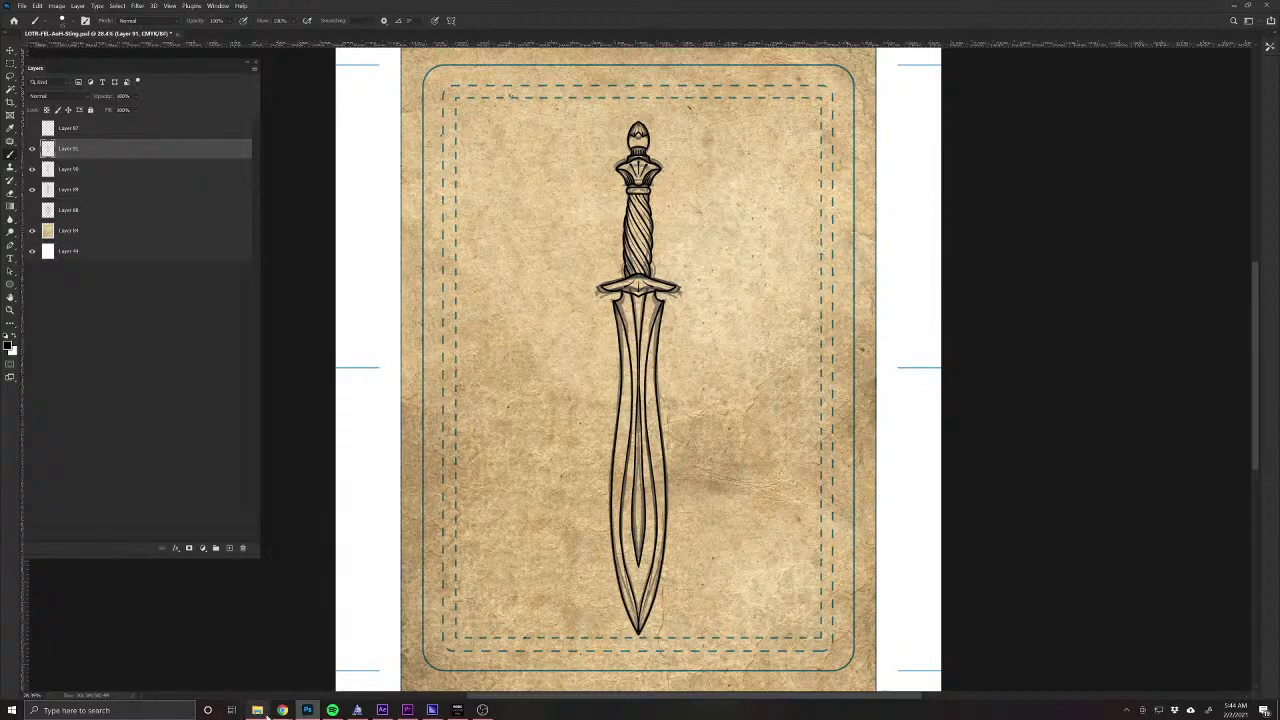
{"action": "left_click", "coordinate": [495, 665]}
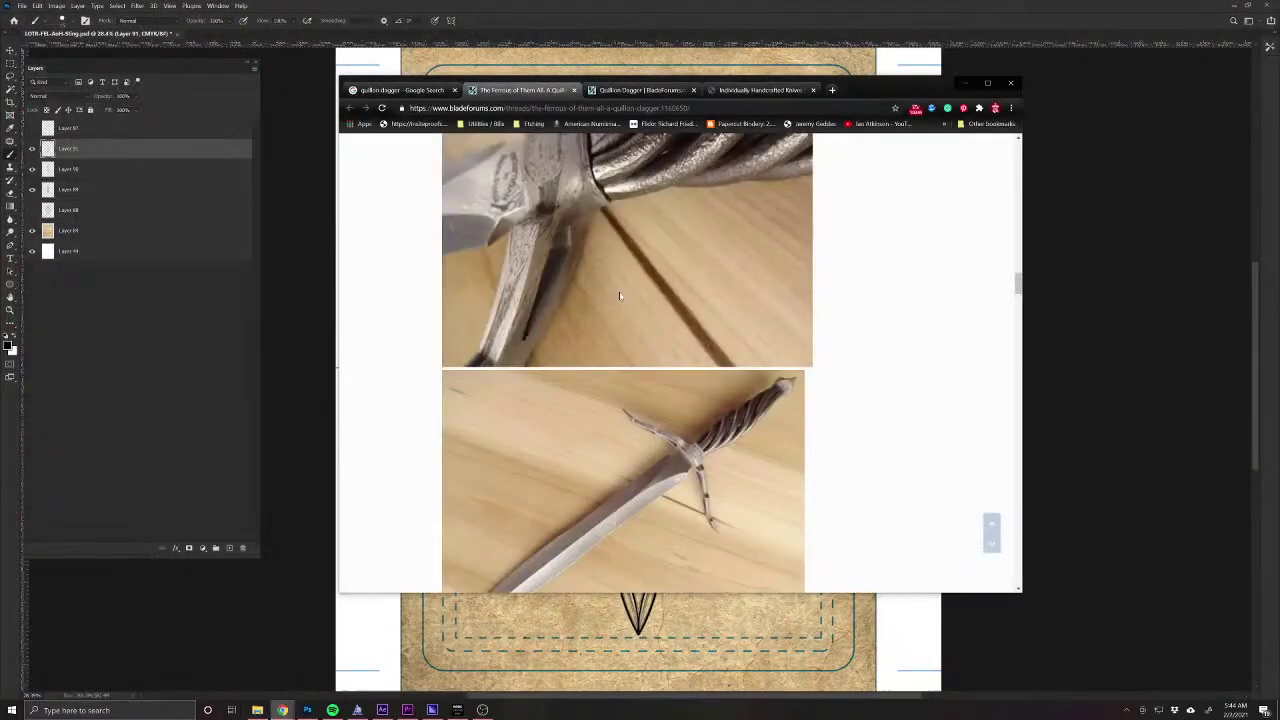
{"action": "left_click", "coordinate": [435, 90]}
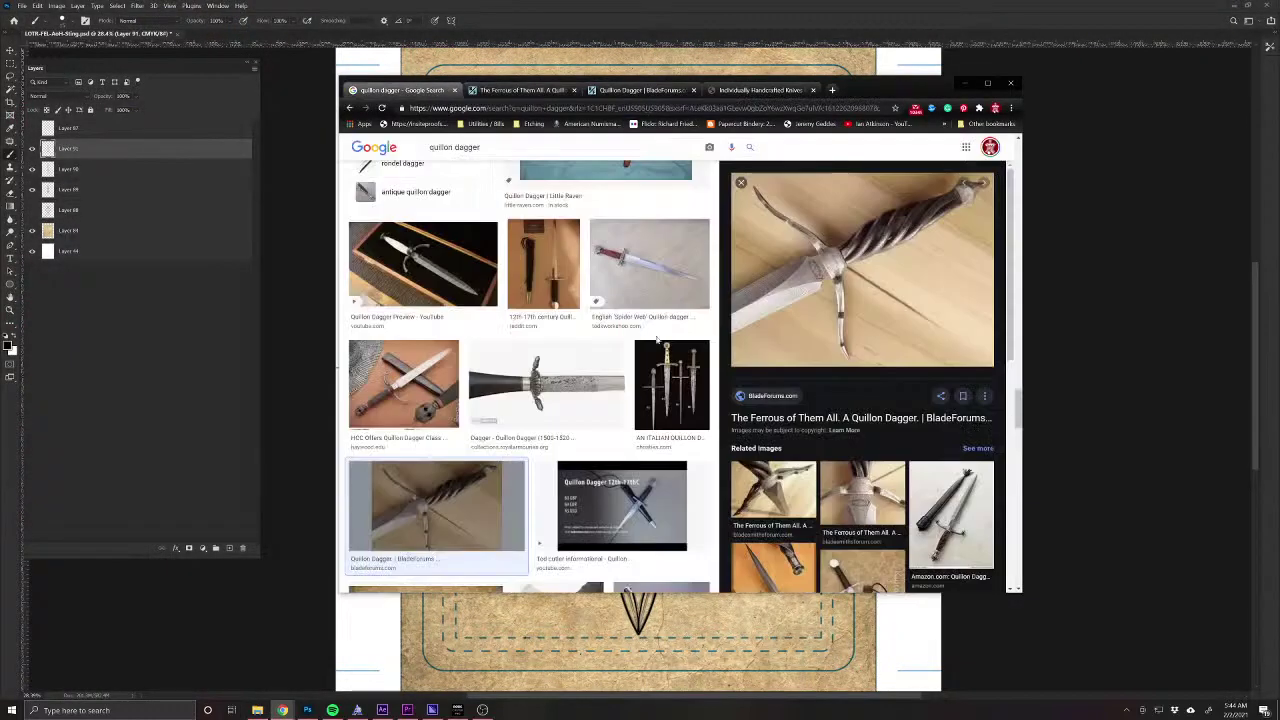
{"action": "scroll", "coordinate": [443, 465], "scroll_direction": "up", "scroll_amount": 2}
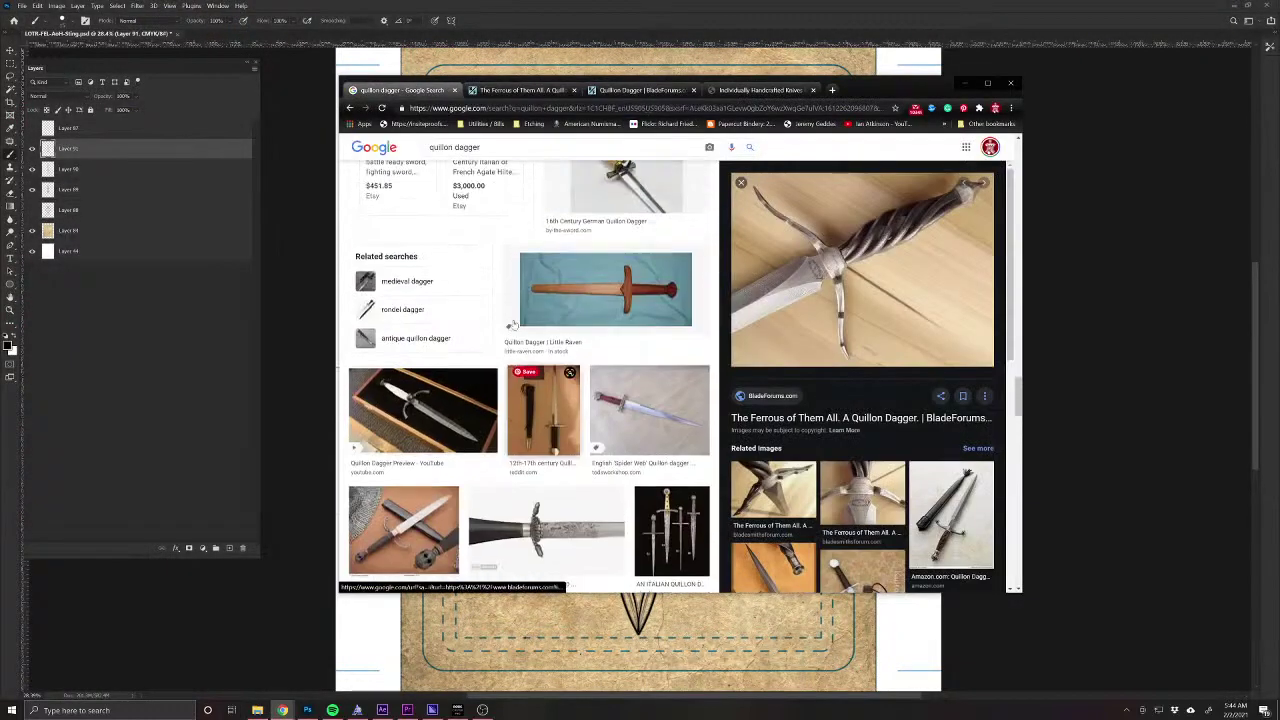
{"action": "left_click", "coordinate": [412, 420]}
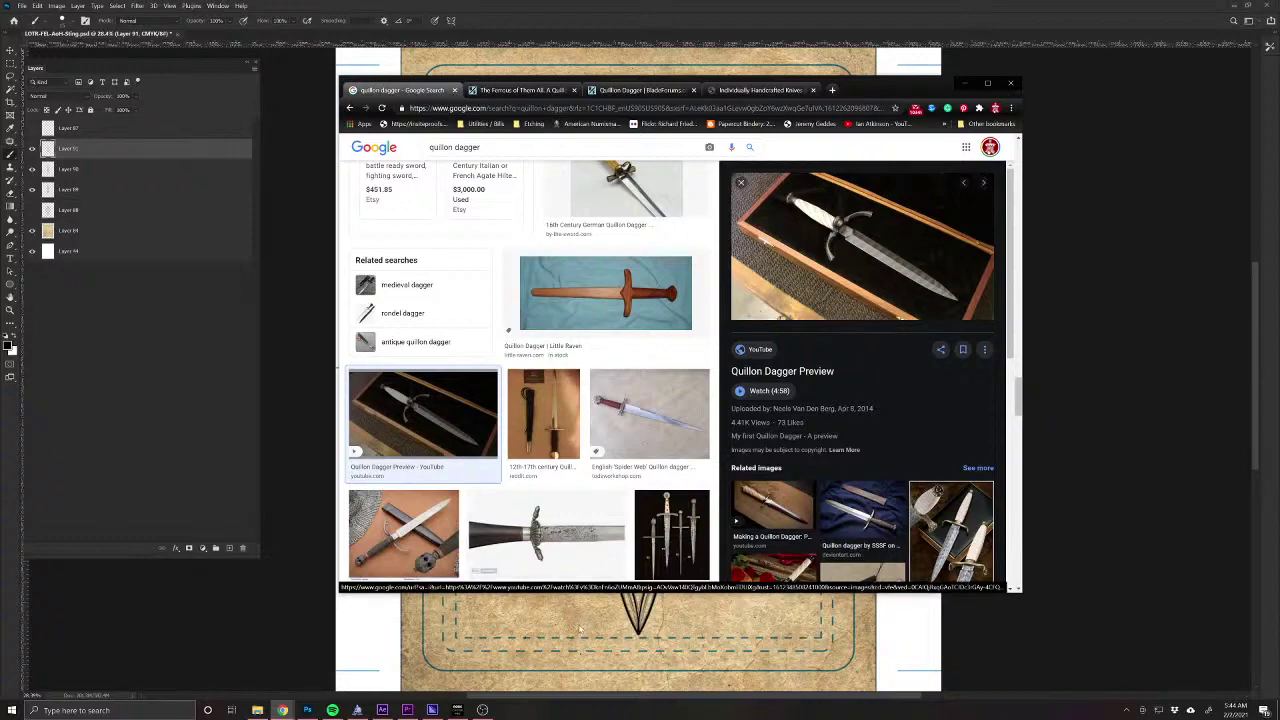
{"action": "left_click", "coordinate": [575, 635]}
{"action": "scroll", "coordinate": [646, 270], "scroll_direction": "up", "scroll_amount": 3}
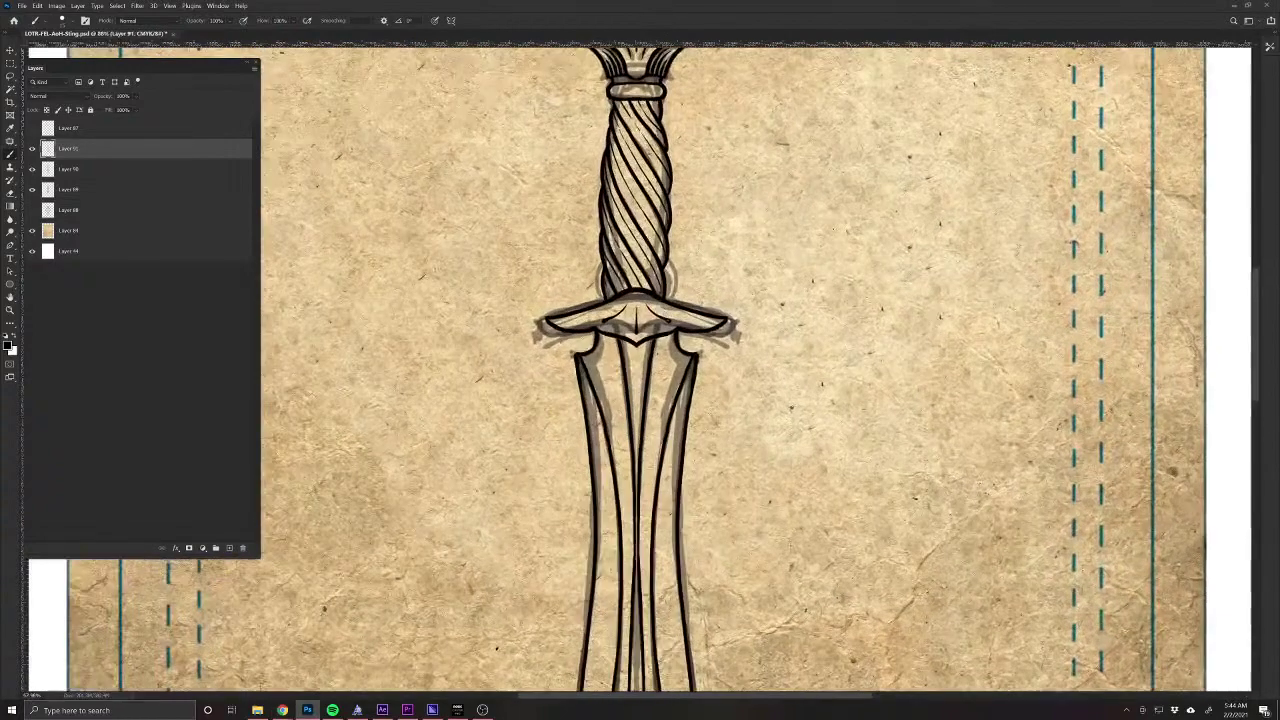
{"action": "key", "text": "v"}
{"action": "left_click_drag", "start_coordinate": [708, 332], "coordinate": [720, 332]}
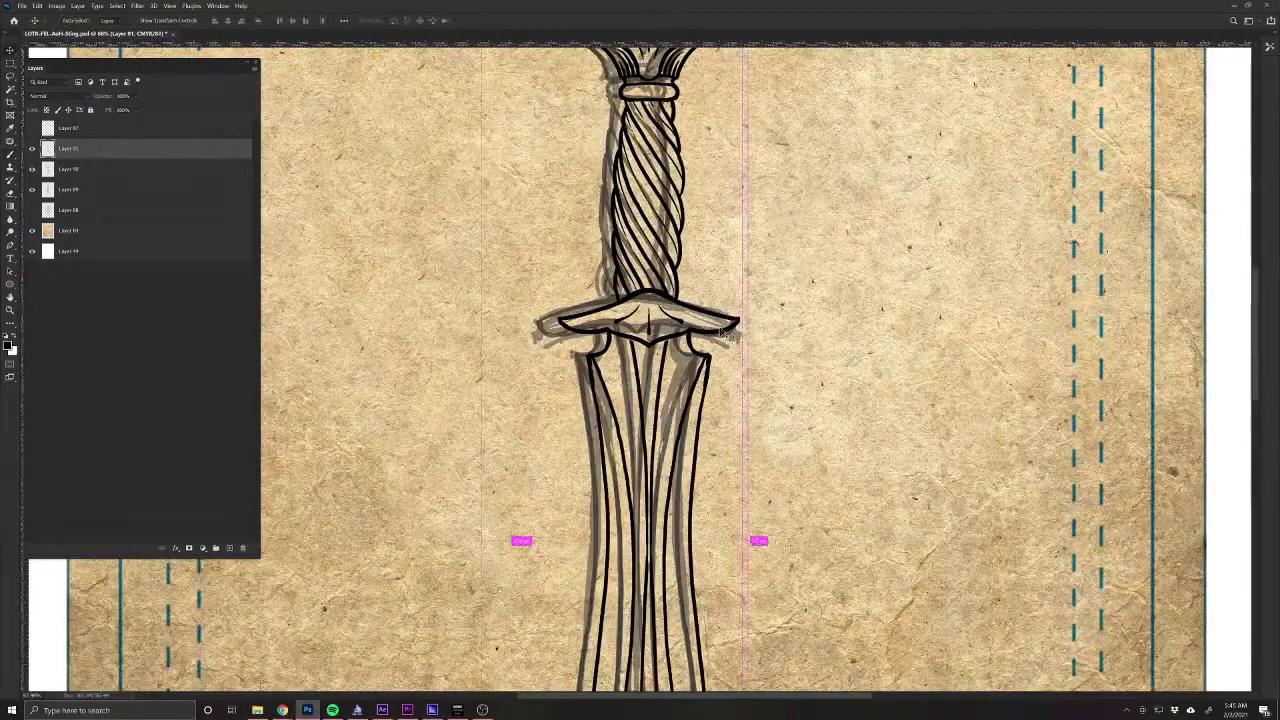
{"action": "key", "text": "ctrl+z"}
Turn on paint symmetry about the dagger's vertical centreline and erase the inked crossguard, keeping the grip and blade lines.
{"action": "key", "text": "b"}
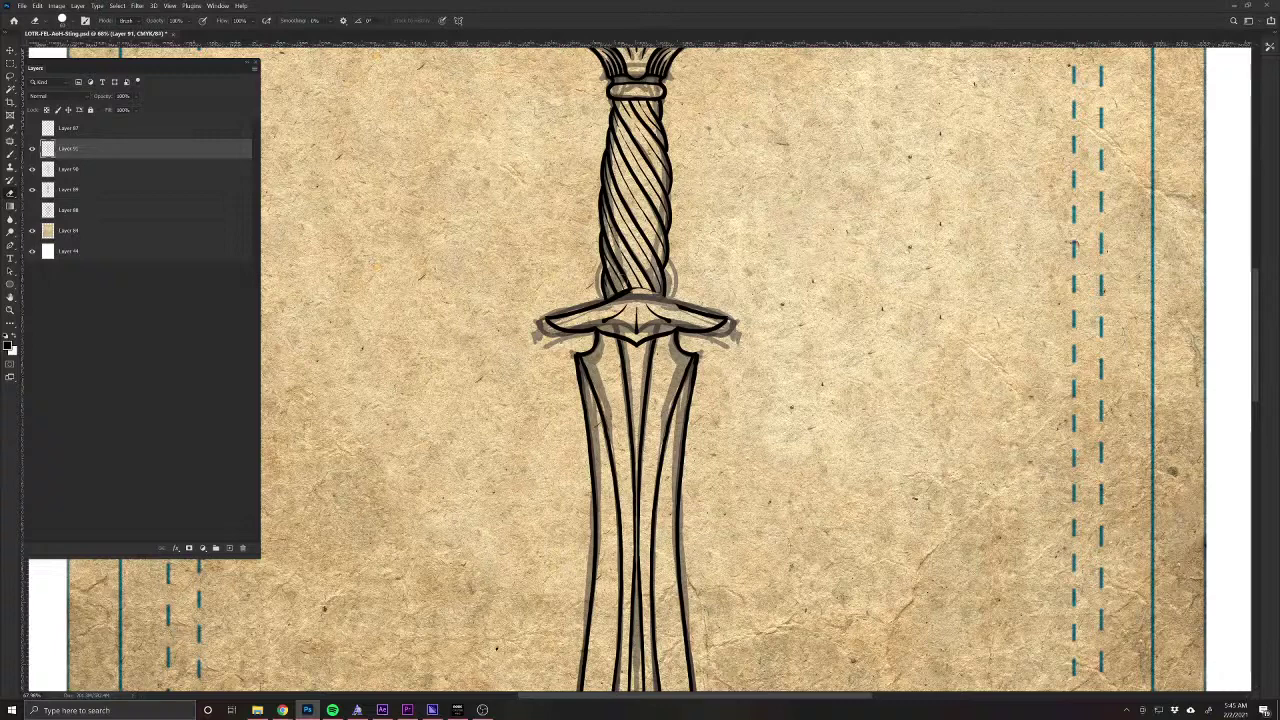
{"action": "left_click", "coordinate": [458, 20]}
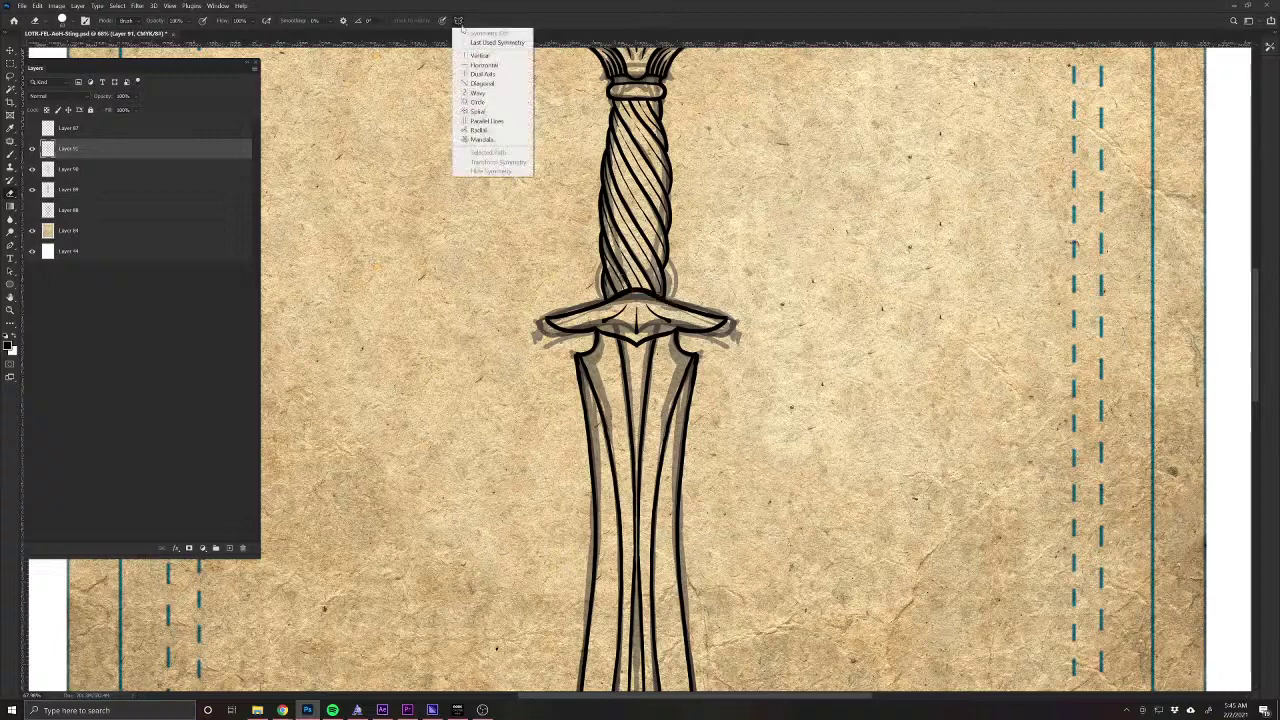
{"action": "left_click", "coordinate": [480, 75]}
{"action": "key", "text": "Return"}
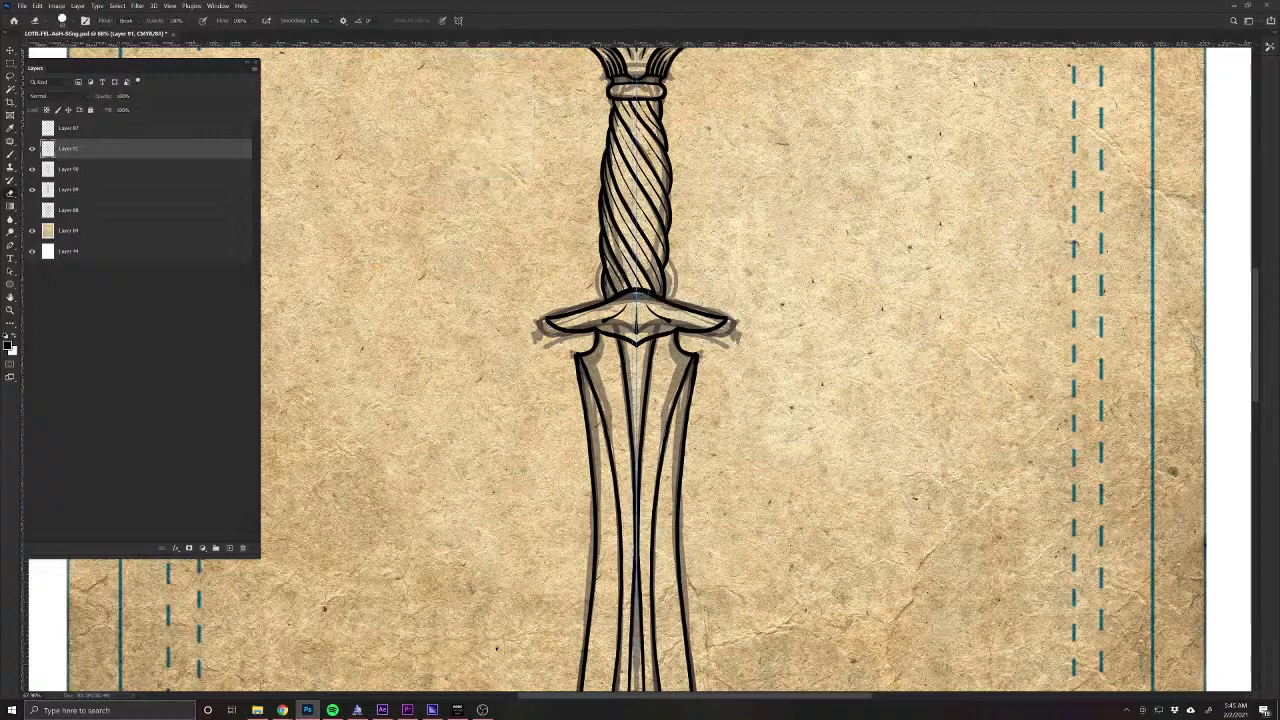
{"action": "mouse_move", "coordinate": [670, 308]}
{"action": "left_mouse_down"}
{"action": "mouse_move", "coordinate": [722, 320]}
{"action": "mouse_move", "coordinate": [637, 341]}
{"action": "mouse_move", "coordinate": [620, 312]}
{"action": "mouse_move", "coordinate": [632, 335]}
{"action": "mouse_move", "coordinate": [535, 322]}
{"action": "mouse_move", "coordinate": [567, 324]}
{"action": "mouse_move", "coordinate": [638, 289]}
{"action": "left_mouse_up"}
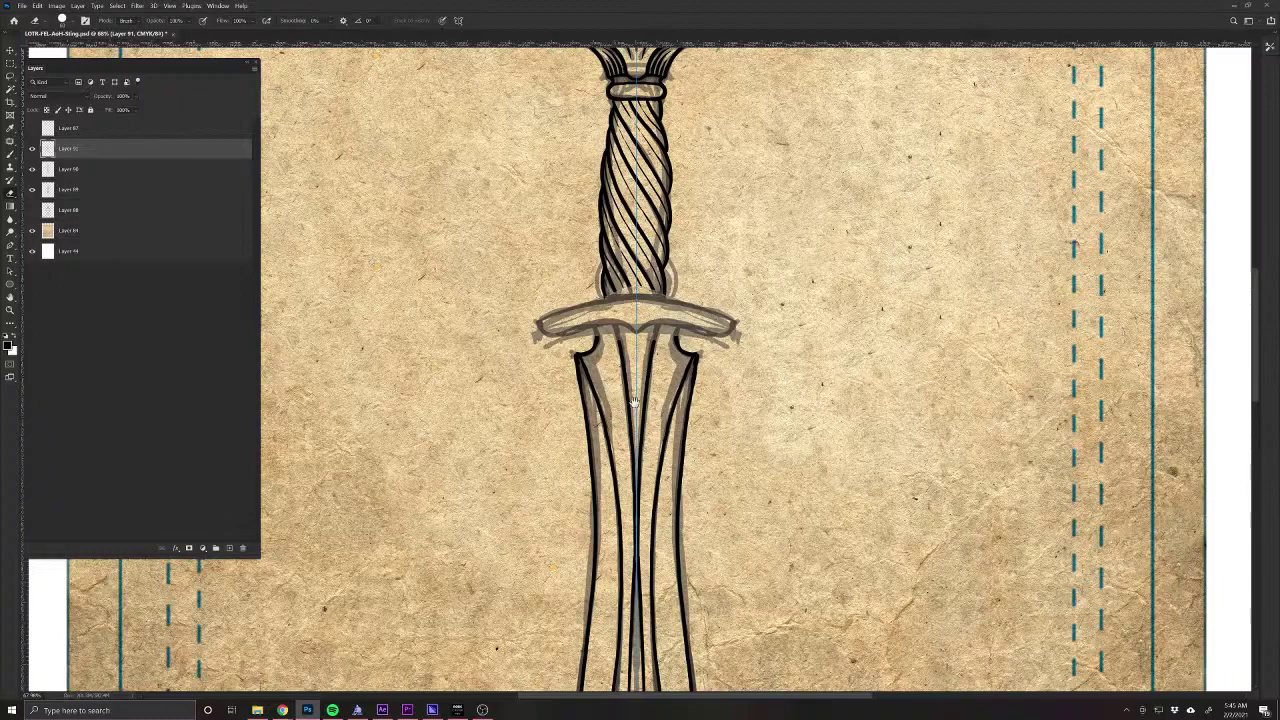
Ink a wider arched top edge for the crossguard, mirrored about the centreline, with ends sweeping outward beyond the grey sketch.
{"action": "mouse_move", "coordinate": [647, 371]}
{"action": "left_mouse_down"}
{"action": "mouse_move", "coordinate": [668, 387]}
{"action": "mouse_move", "coordinate": [618, 550]}
{"action": "left_mouse_up"}
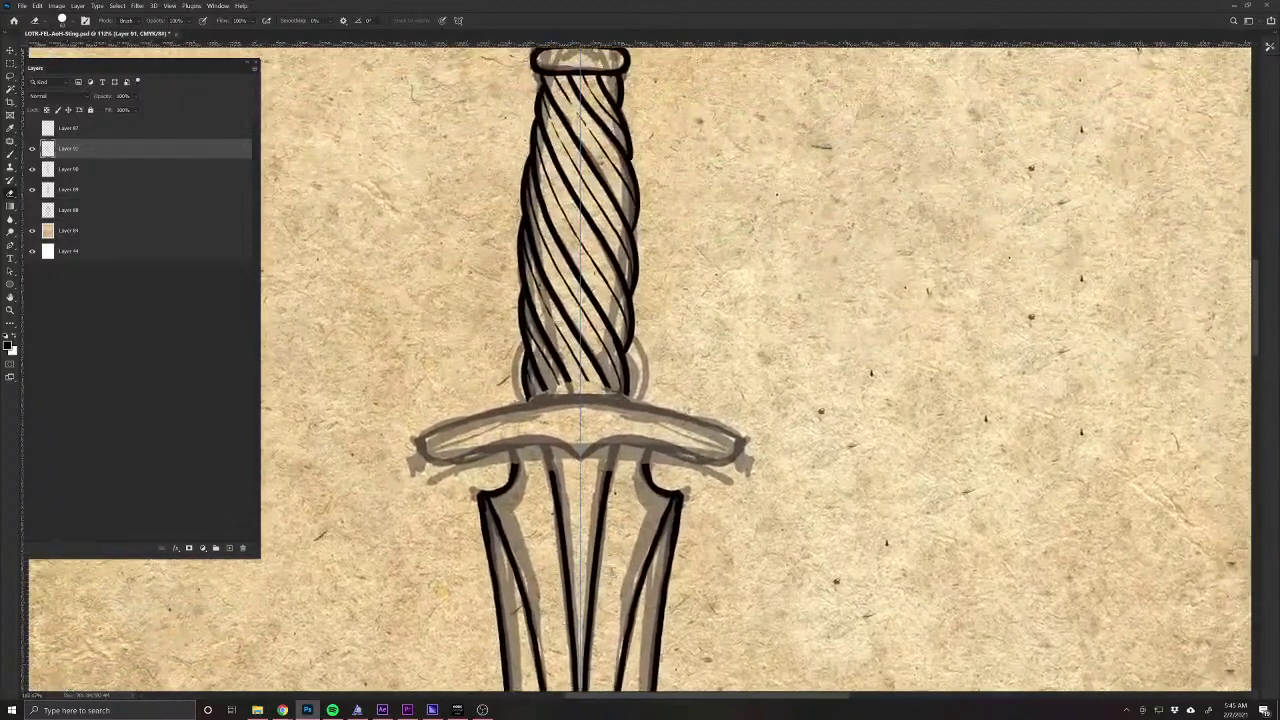
{"action": "key", "text": "b"}
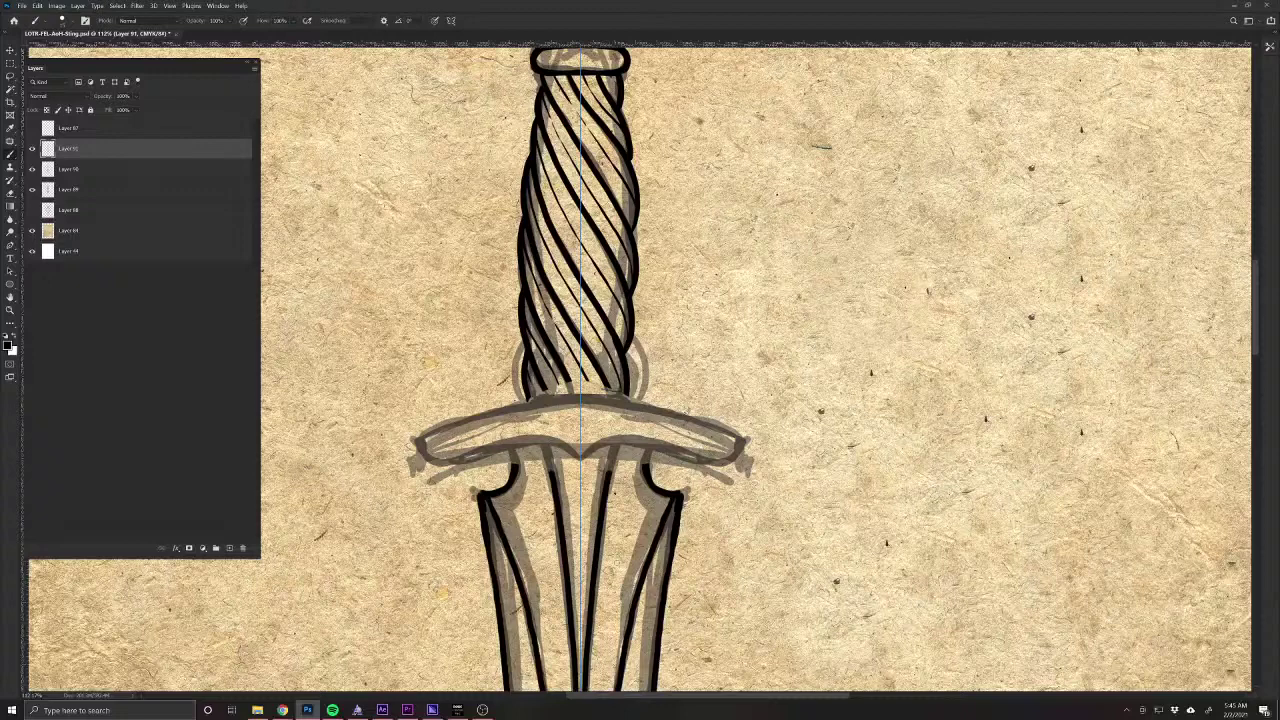
{"action": "mouse_move", "coordinate": [582, 398]}
{"action": "left_mouse_down"}
{"action": "mouse_move", "coordinate": [760, 463]}
{"action": "mouse_move", "coordinate": [814, 468]}
{"action": "left_mouse_up"}
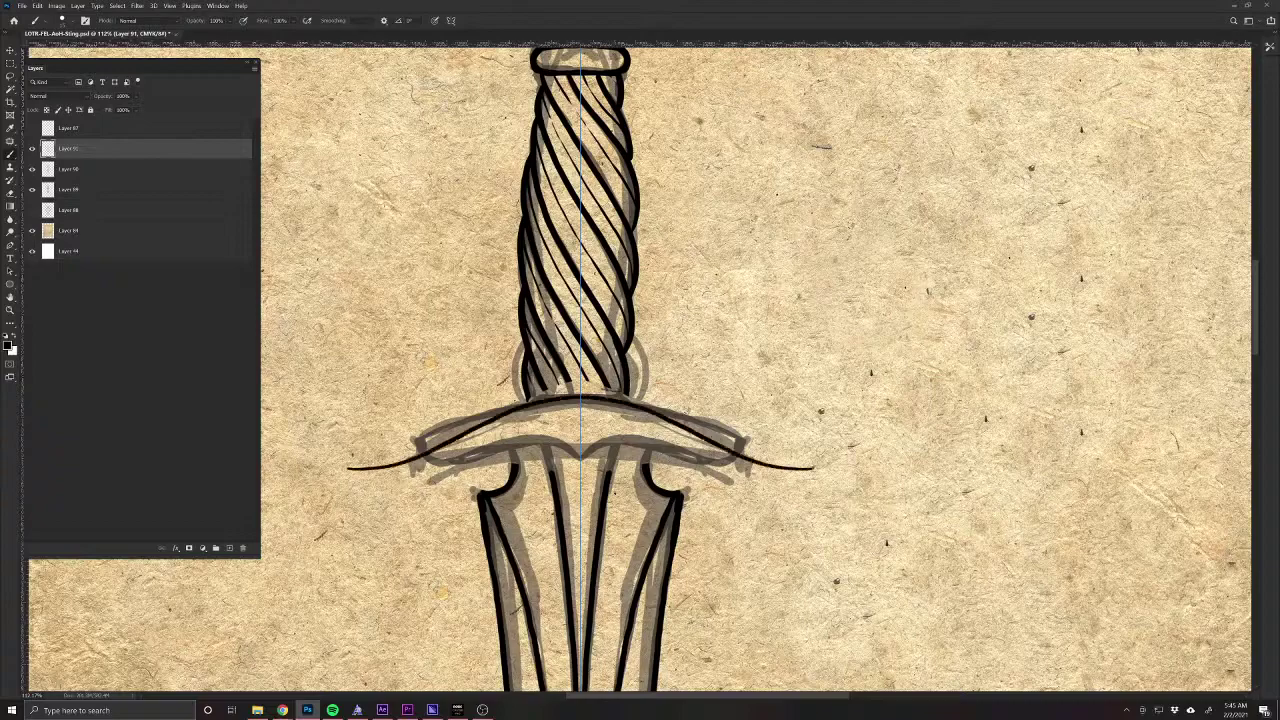
{"action": "scroll", "coordinate": [614, 612], "scroll_direction": "down", "scroll_amount": 5}
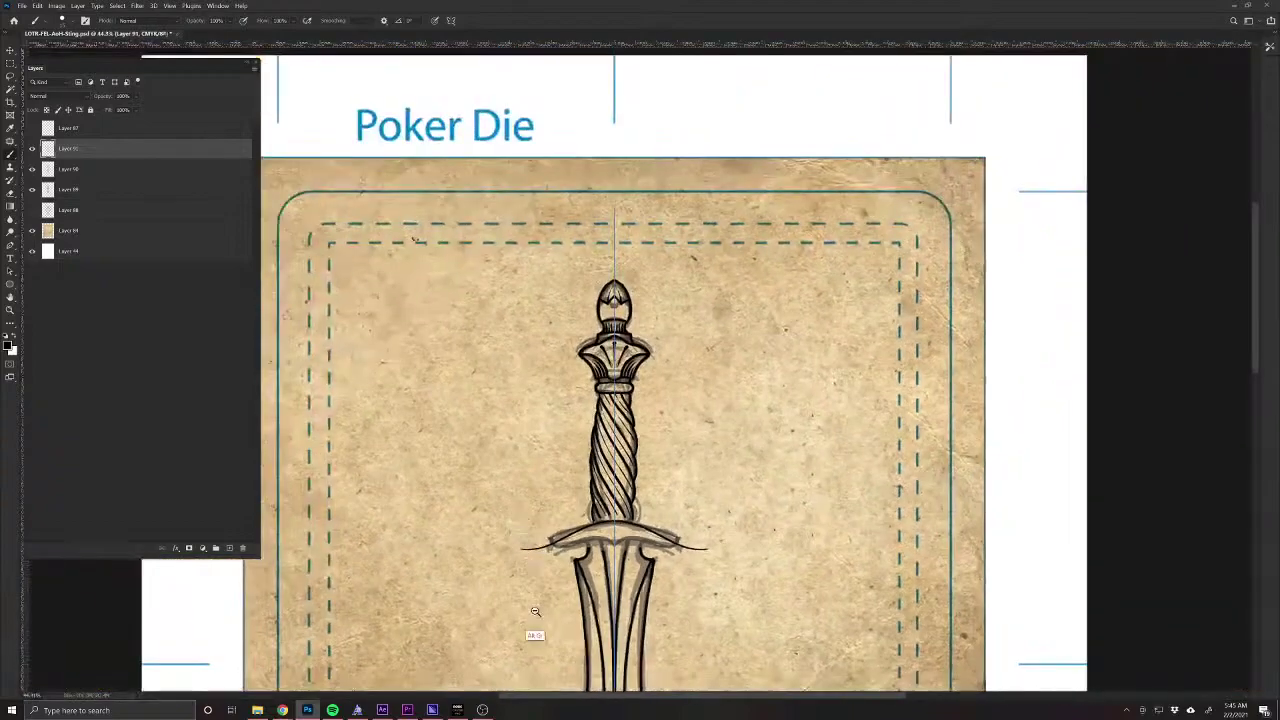
{"action": "scroll", "coordinate": [530, 600], "scroll_direction": "down", "scroll_amount": 4}
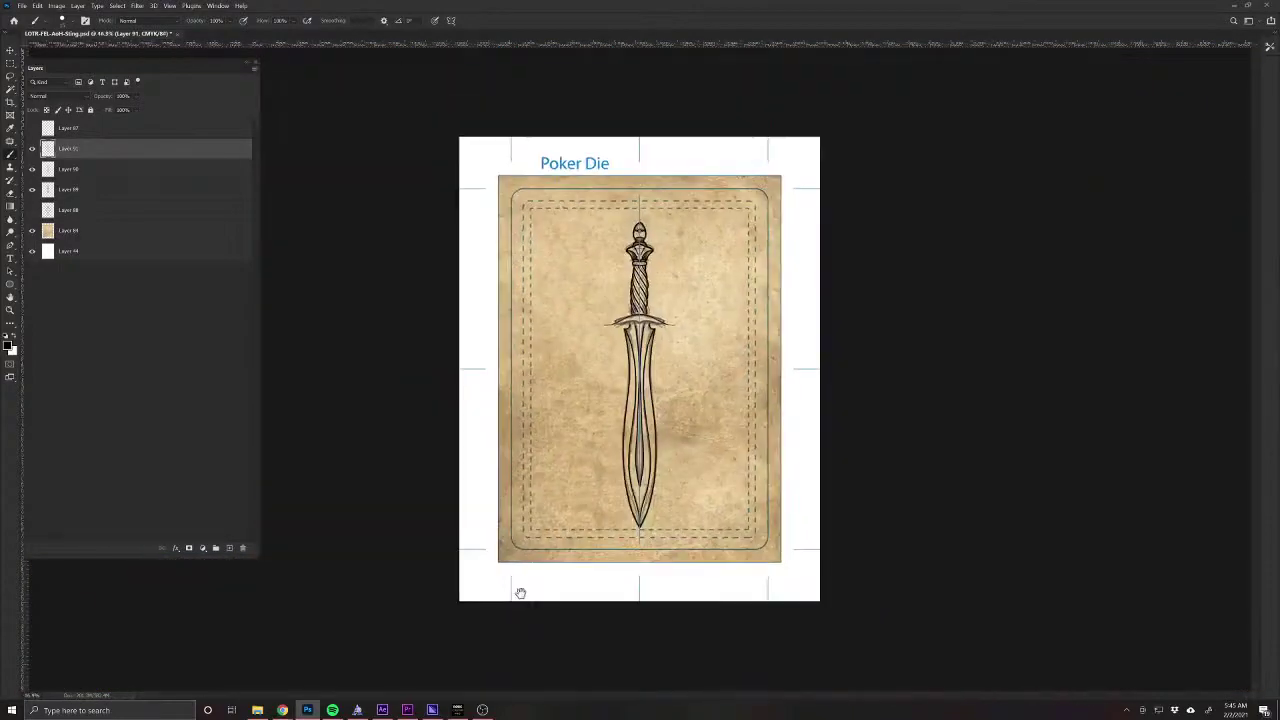
{"action": "scroll", "coordinate": [599, 372], "scroll_direction": "up", "scroll_amount": 6}
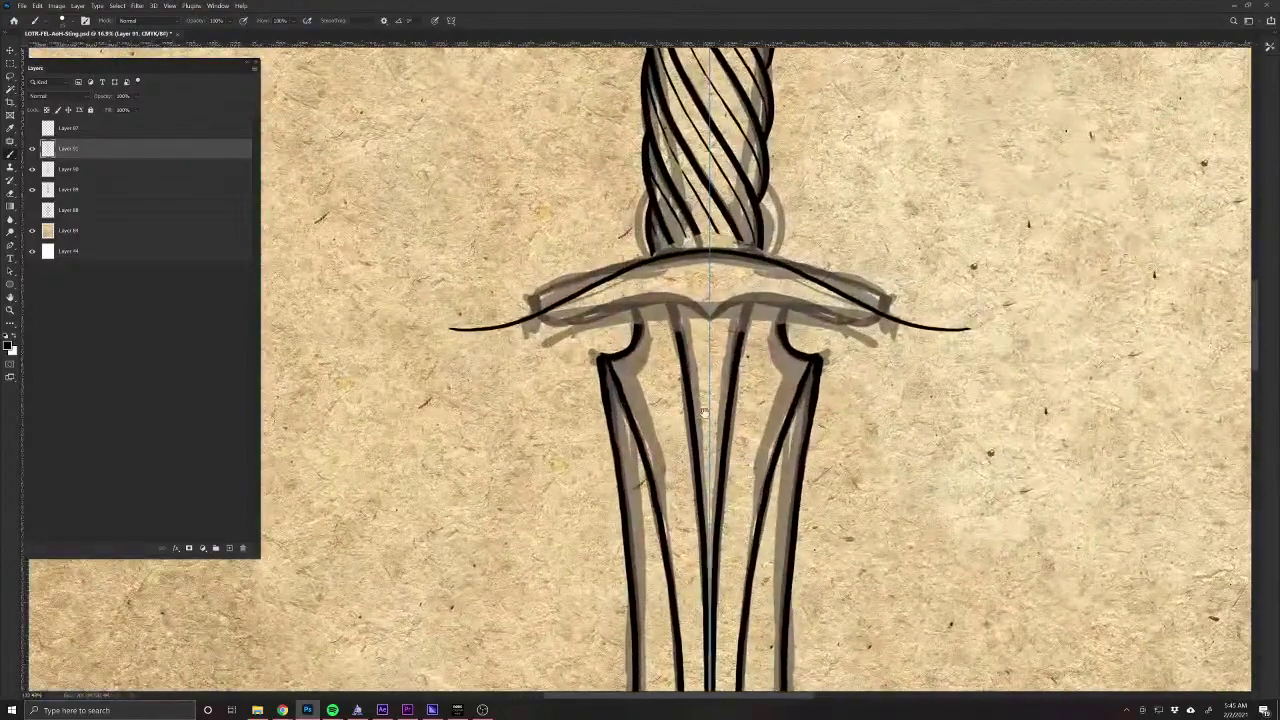
Thicken the crossguard's arched top edge out to its tips, and erase the upper ends of the inked blade lines beneath the guard.
{"action": "left_click_drag", "start_coordinate": [677, 380], "coordinate": [549, 539]}
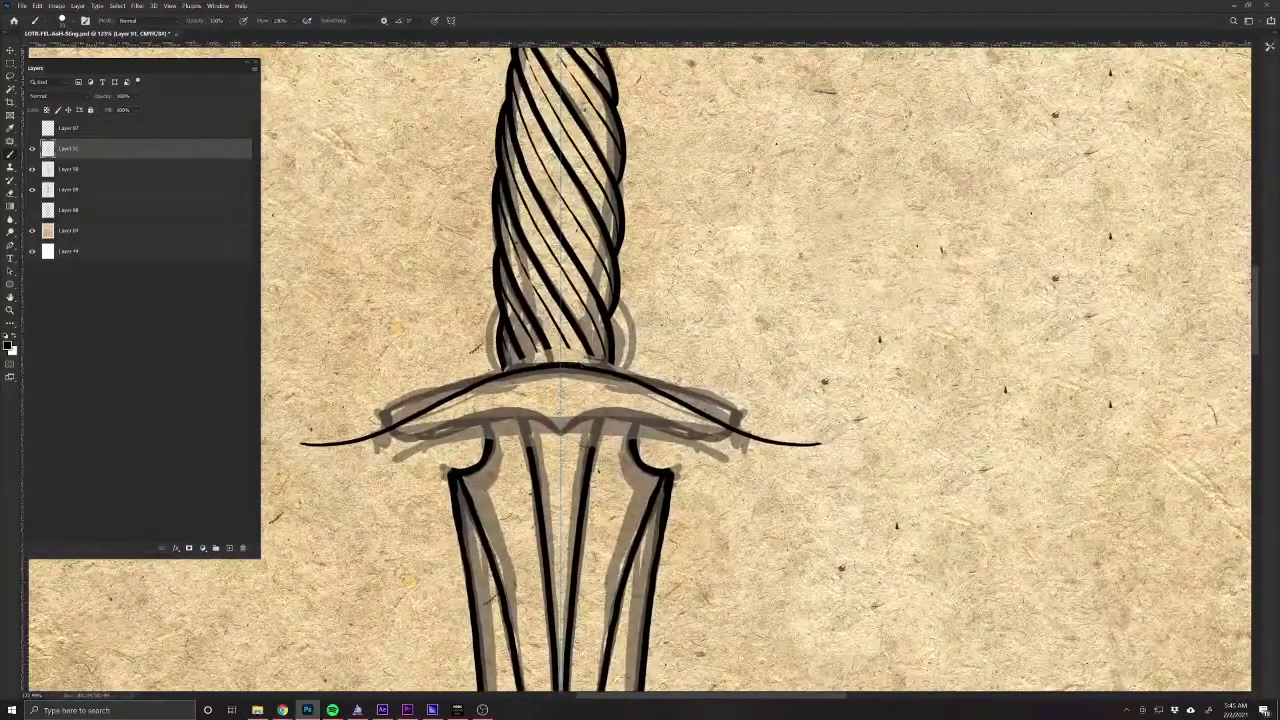
{"action": "mouse_move", "coordinate": [580, 366]}
{"action": "left_mouse_down"}
{"action": "mouse_move", "coordinate": [748, 432]}
{"action": "mouse_move", "coordinate": [830, 440]}
{"action": "left_mouse_up"}
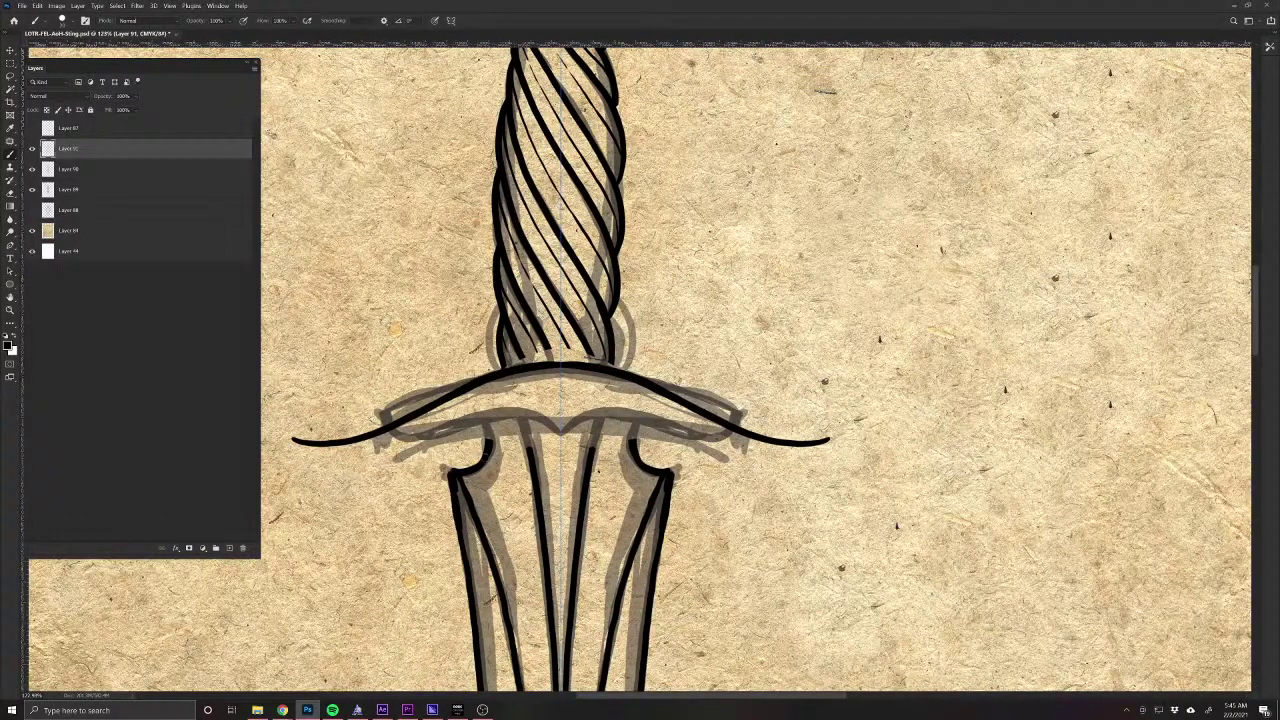
{"action": "key", "text": "e"}
{"action": "left_click_drag", "start_coordinate": [592, 448], "coordinate": [583, 504]}
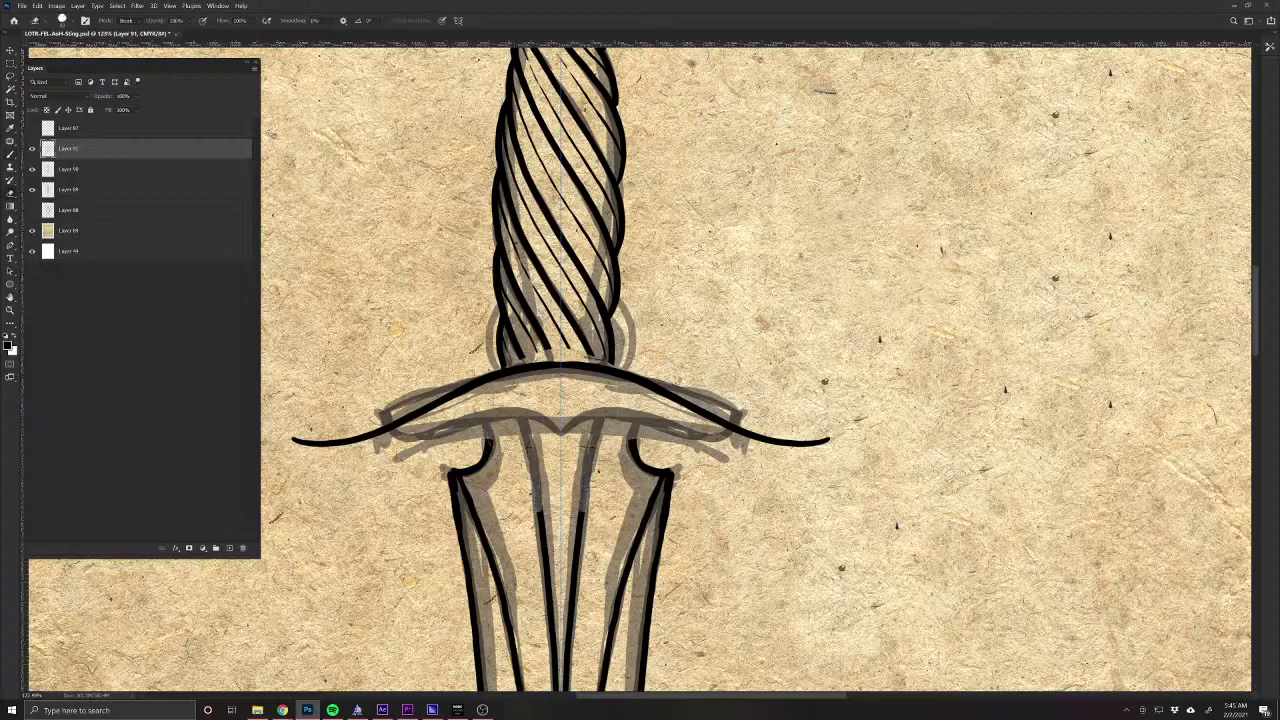
{"action": "left_click_drag", "start_coordinate": [632, 437], "coordinate": [638, 460]}
{"action": "left_click_drag", "start_coordinate": [530, 511], "coordinate": [545, 510]}
{"action": "key", "text": "b"}
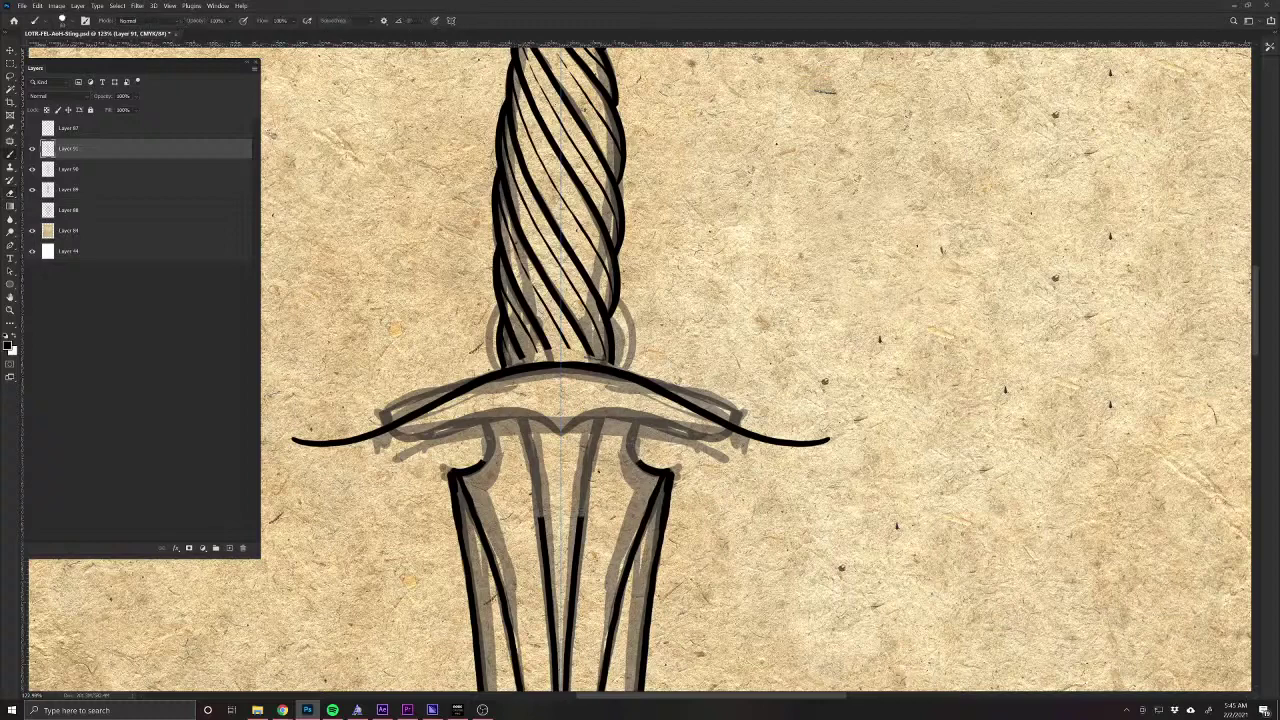
{"action": "key", "text": "e"}
{"action": "mouse_move", "coordinate": [483, 463]}
{"action": "left_mouse_down"}
{"action": "mouse_move", "coordinate": [453, 478]}
{"action": "mouse_move", "coordinate": [460, 511]}
{"action": "mouse_move", "coordinate": [474, 512]}
{"action": "left_mouse_up"}
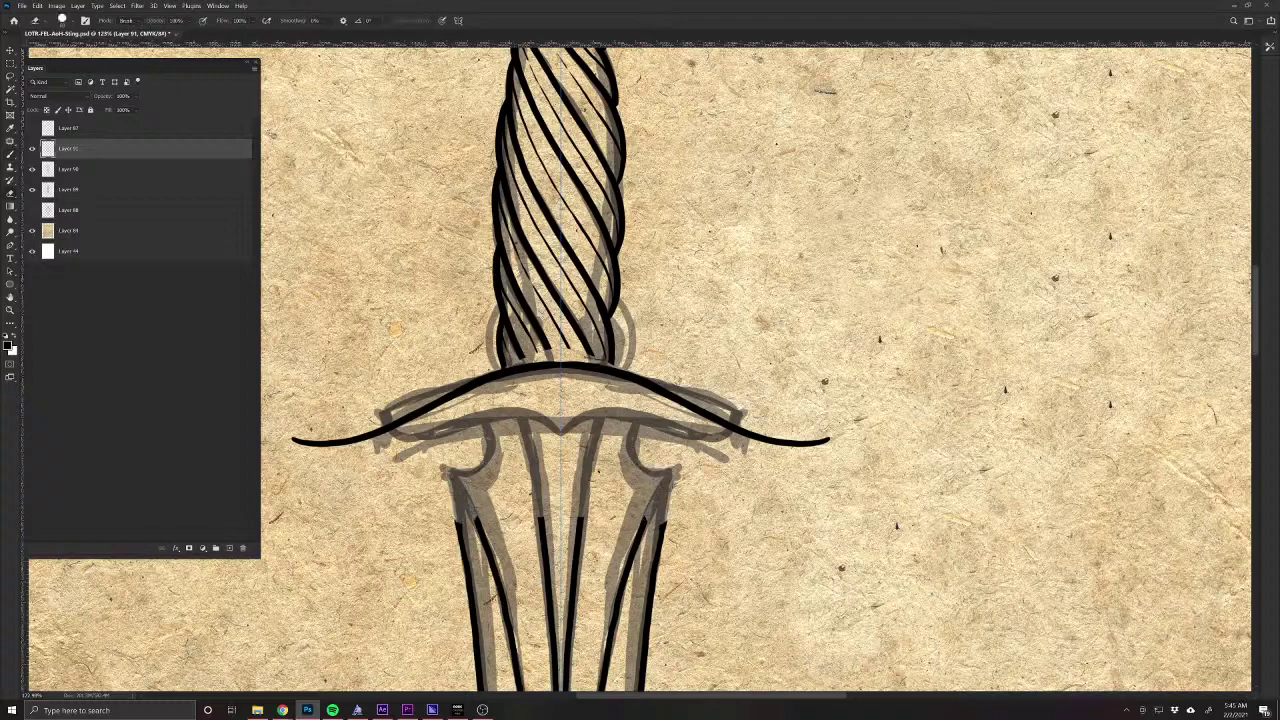
{"action": "key", "text": "b"}
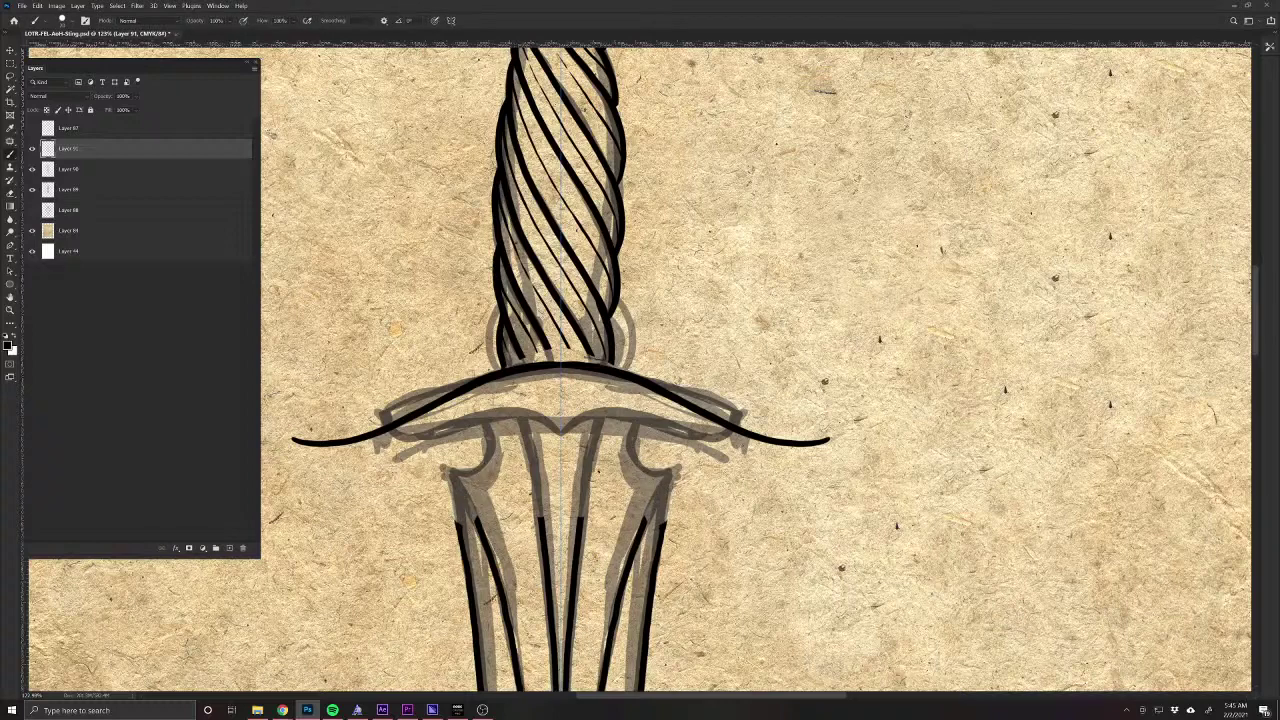
{"action": "key", "text": "alt+Tab"}
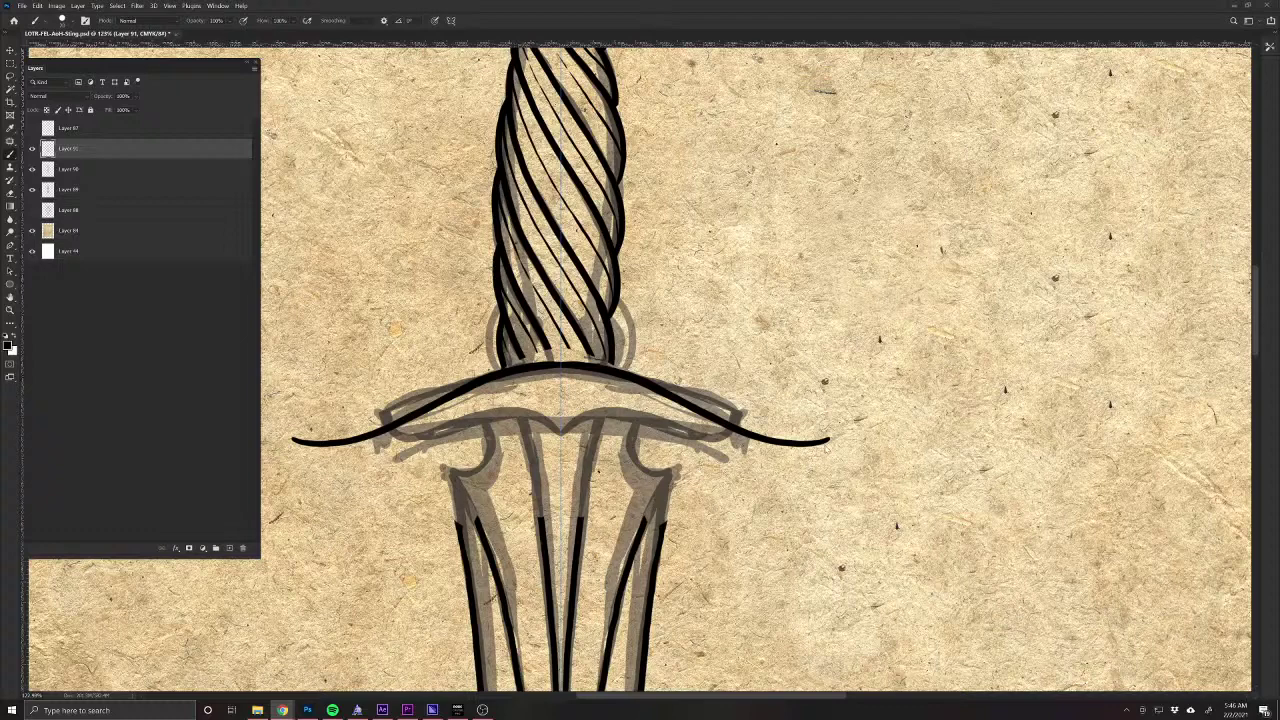
{"action": "left_click", "coordinate": [827, 441]}
{"action": "mouse_move", "coordinate": [826, 441]}
{"action": "left_mouse_down"}
{"action": "mouse_move", "coordinate": [810, 464]}
{"action": "mouse_move", "coordinate": [740, 487]}
{"action": "mouse_move", "coordinate": [620, 445]}
{"action": "mouse_move", "coordinate": [614, 494]}
{"action": "mouse_move", "coordinate": [582, 546]}
{"action": "left_mouse_up"}
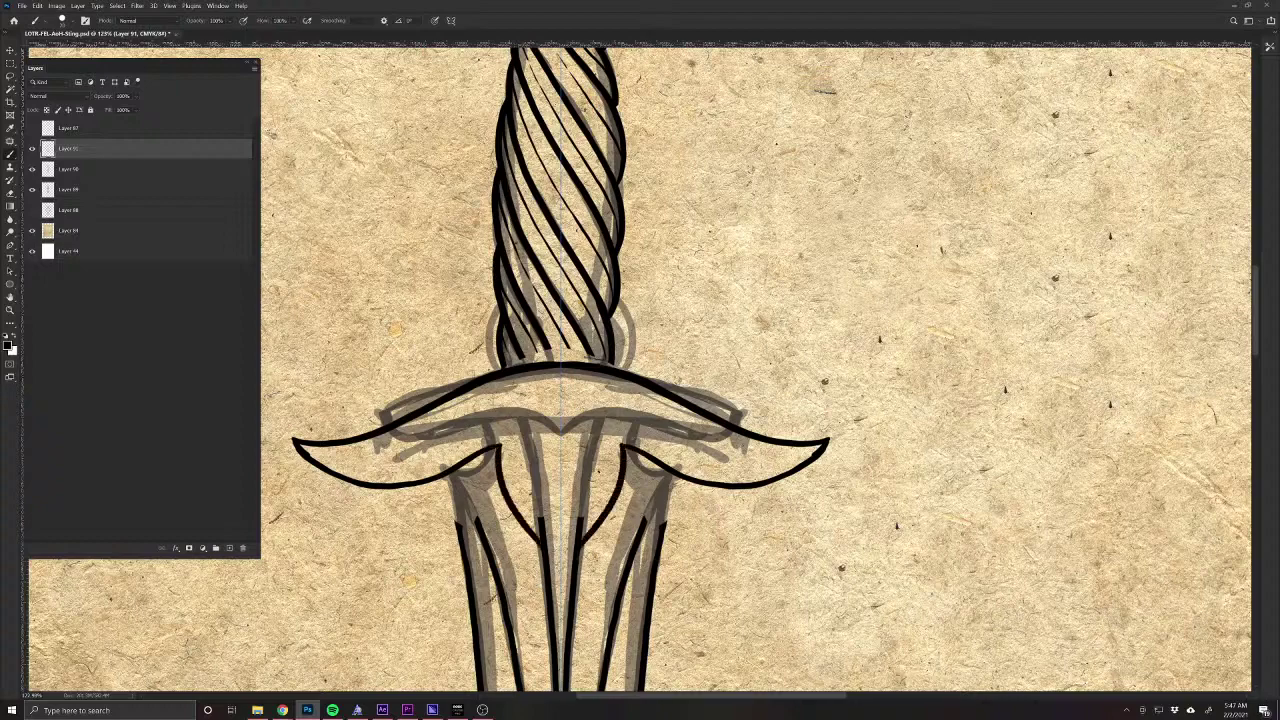
{"action": "key", "text": "ctrl+z"}
{"action": "key", "text": "ctrl+z"}
{"action": "key", "text": "ctrl+z"}
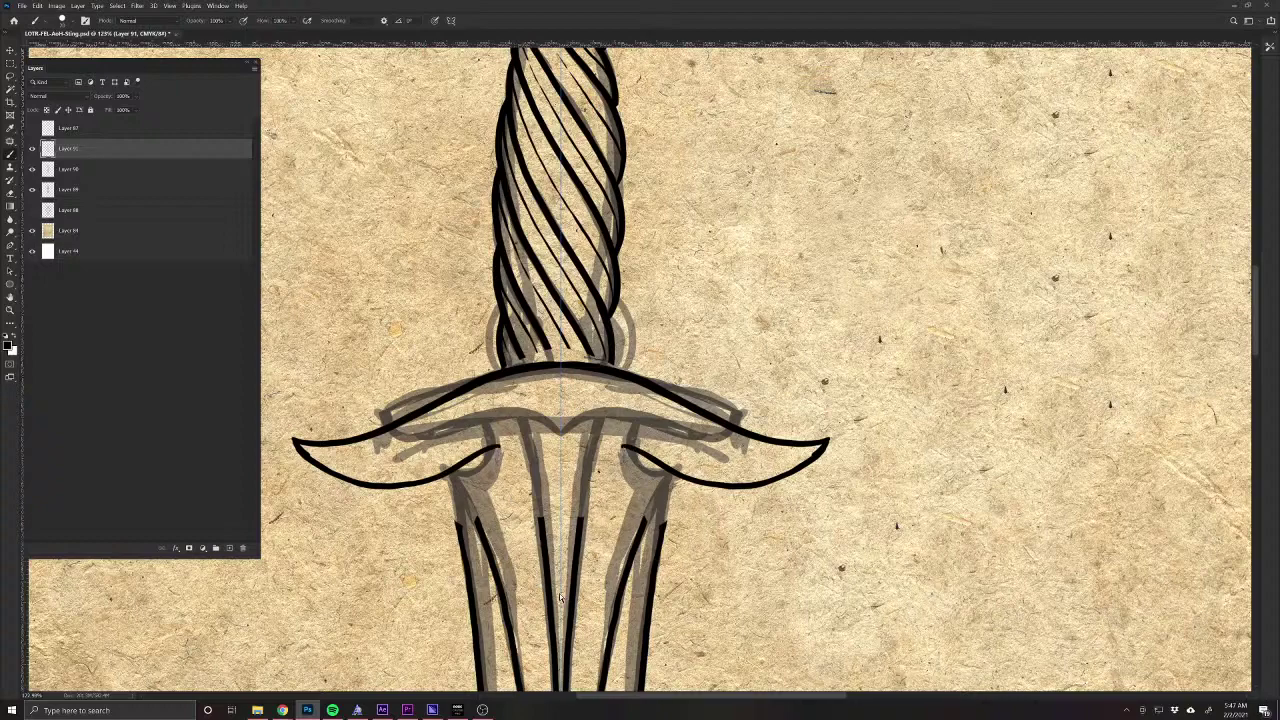
Ink a scalloped lower edge for the crossguard wings, with looped inner curls running down to a point on the centreline.
{"action": "mouse_move", "coordinate": [826, 440]}
{"action": "left_mouse_down"}
{"action": "mouse_move", "coordinate": [758, 484]}
{"action": "mouse_move", "coordinate": [686, 496]}
{"action": "mouse_move", "coordinate": [644, 494]}
{"action": "mouse_move", "coordinate": [608, 442]}
{"action": "mouse_move", "coordinate": [610, 494]}
{"action": "mouse_move", "coordinate": [586, 522]}
{"action": "left_mouse_up"}
{"action": "left_click_drag", "start_coordinate": [521, 604], "coordinate": [549, 437]}
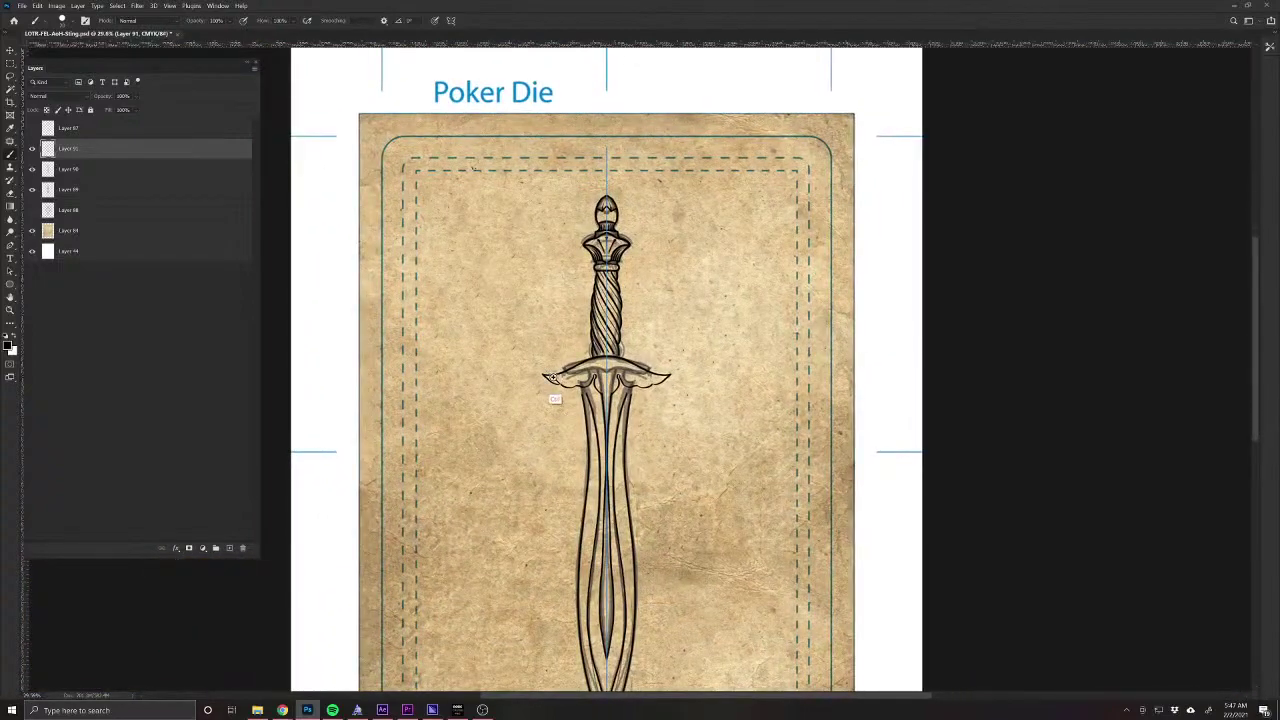
{"action": "scroll", "coordinate": [560, 402], "scroll_direction": "up", "scroll_amount": 5}
{"action": "left_click_drag", "start_coordinate": [635, 463], "coordinate": [557, 541]}
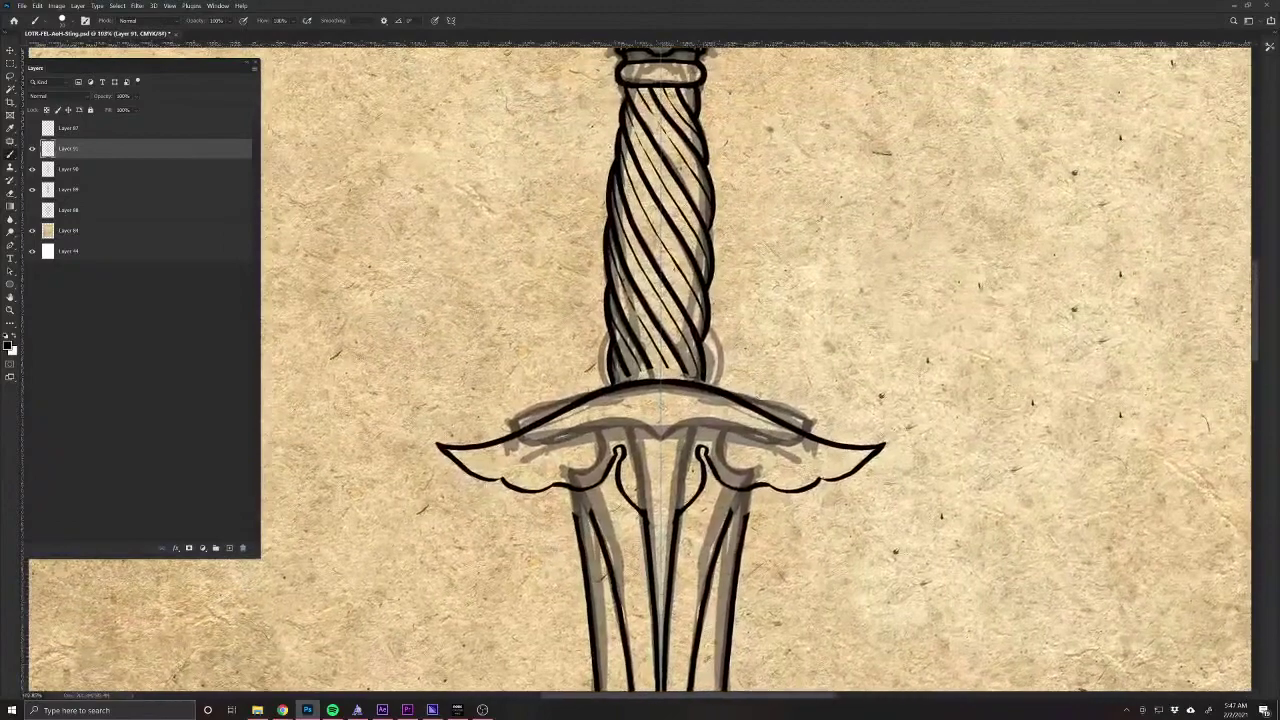
{"action": "key", "text": "e"}
{"action": "mouse_move", "coordinate": [643, 513]}
{"action": "left_mouse_down"}
{"action": "mouse_move", "coordinate": [650, 535]}
{"action": "mouse_move", "coordinate": [624, 492]}
{"action": "mouse_move", "coordinate": [621, 448]}
{"action": "mouse_move", "coordinate": [578, 488]}
{"action": "left_mouse_up"}
{"action": "key", "text": "b"}
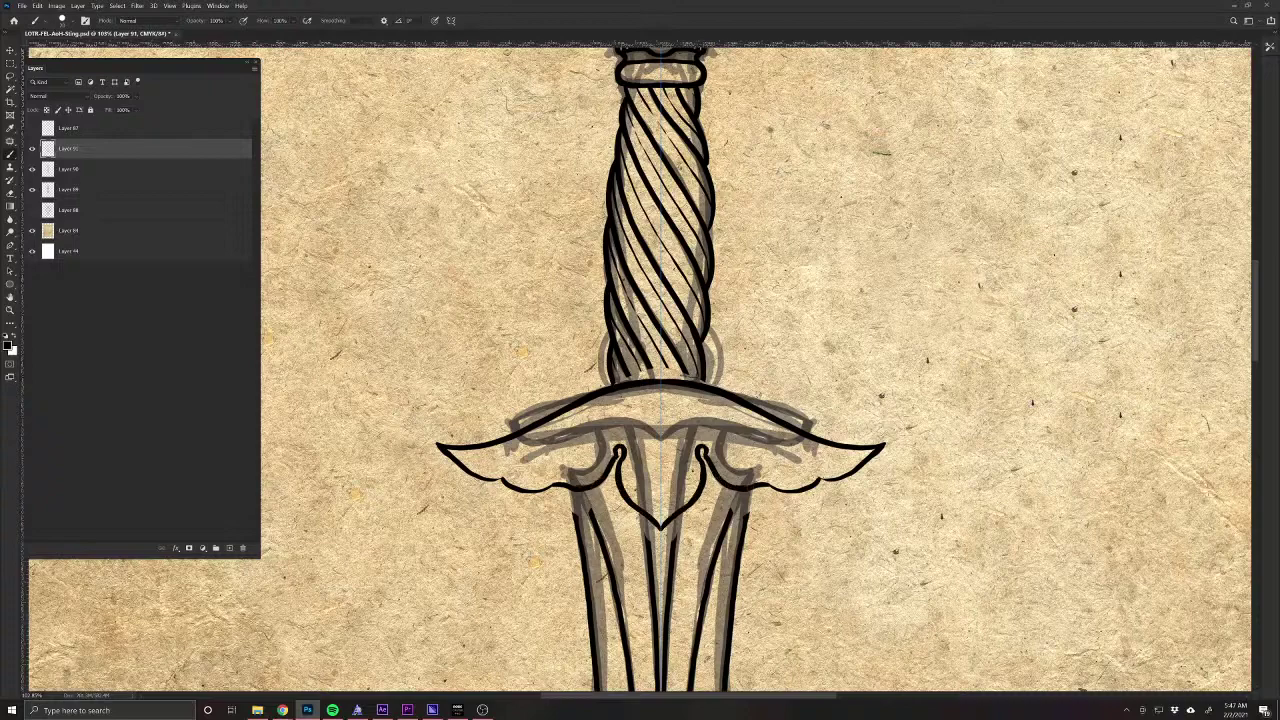
Draw curved feather lines inside the crossguard wings, running from the centre out to the notches of the scalloped edge.
{"action": "left_click_drag", "start_coordinate": [778, 546], "coordinate": [672, 602]}
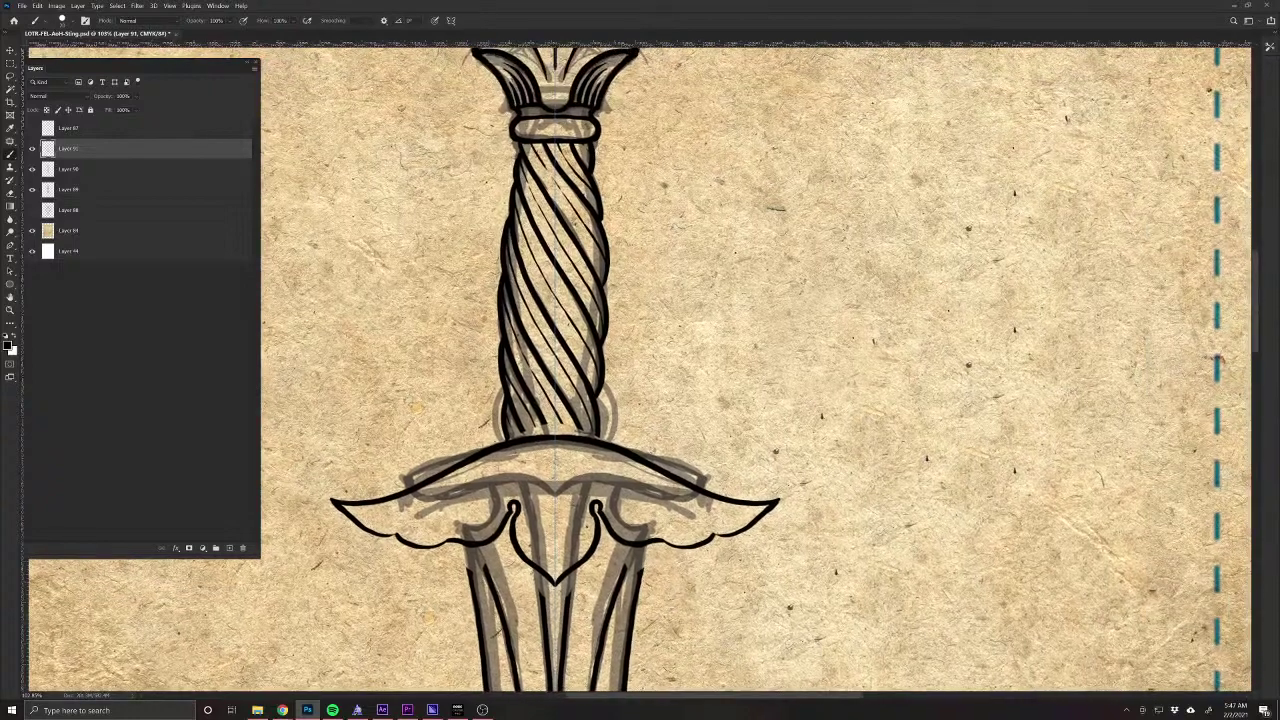
{"action": "left_click_drag", "start_coordinate": [604, 492], "coordinate": [660, 534]}
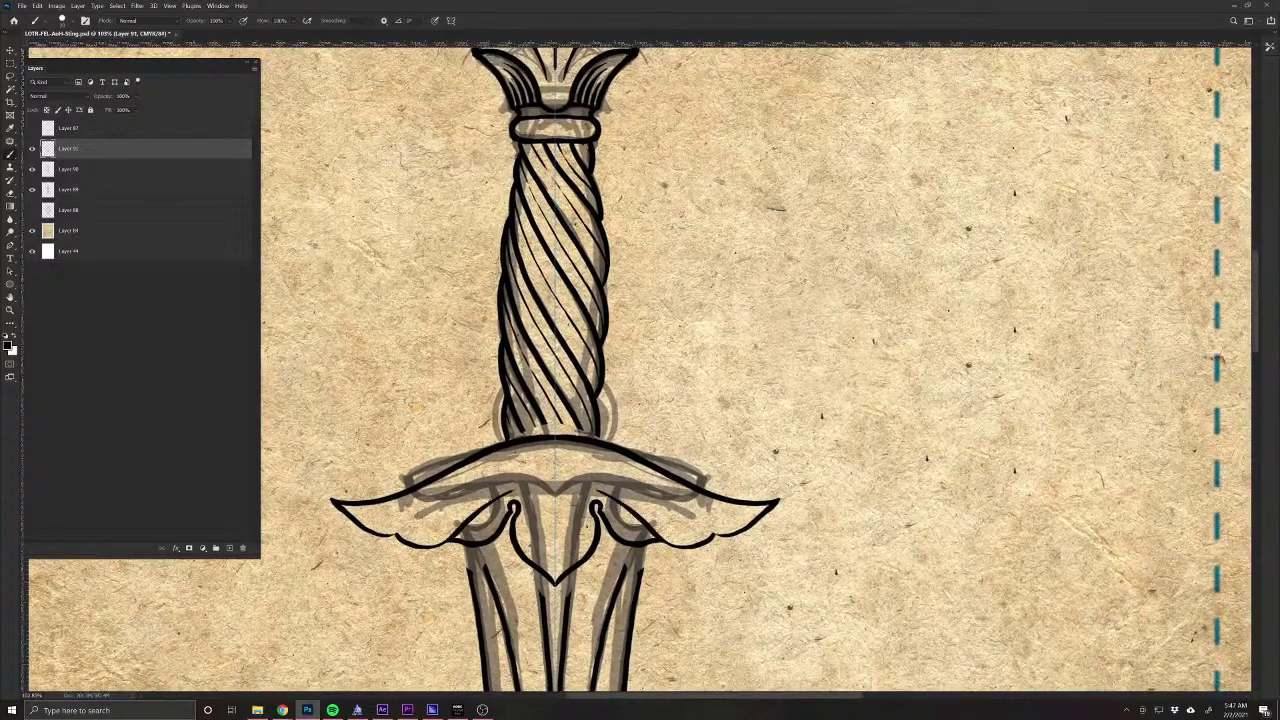
{"action": "left_click_drag", "start_coordinate": [636, 492], "coordinate": [730, 540]}
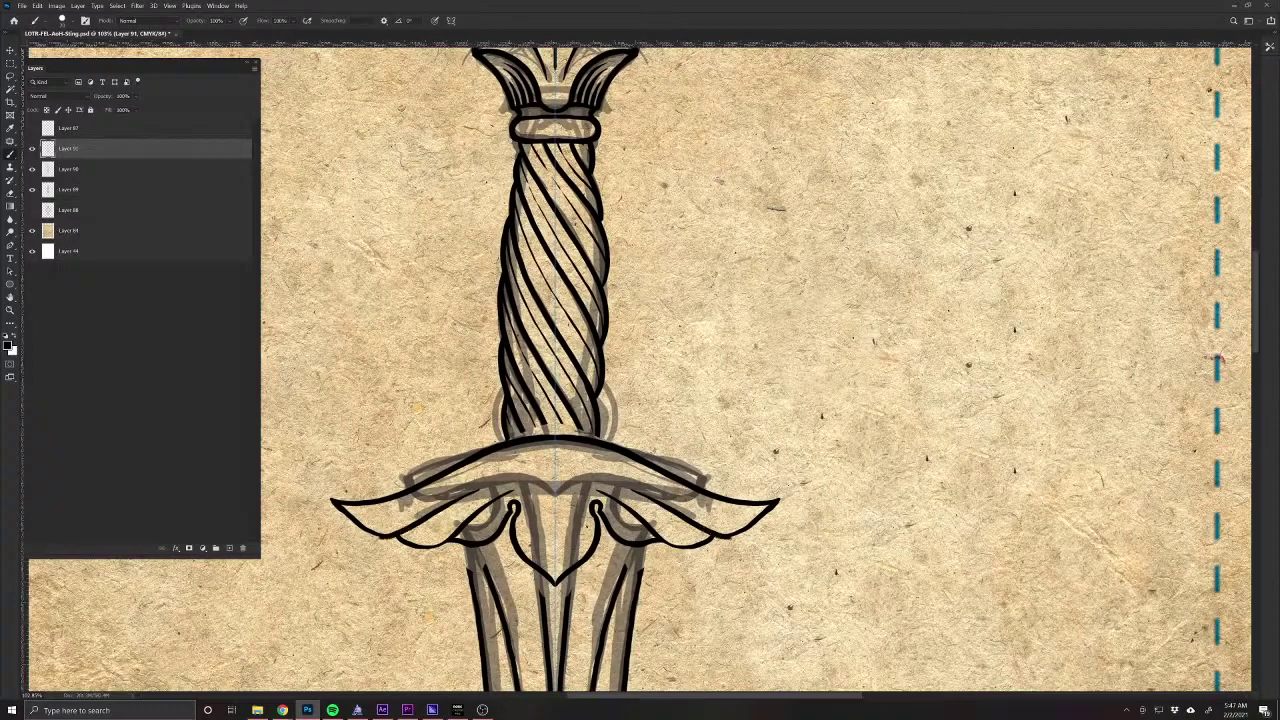
{"action": "left_click_drag", "start_coordinate": [534, 602], "coordinate": [665, 615]}
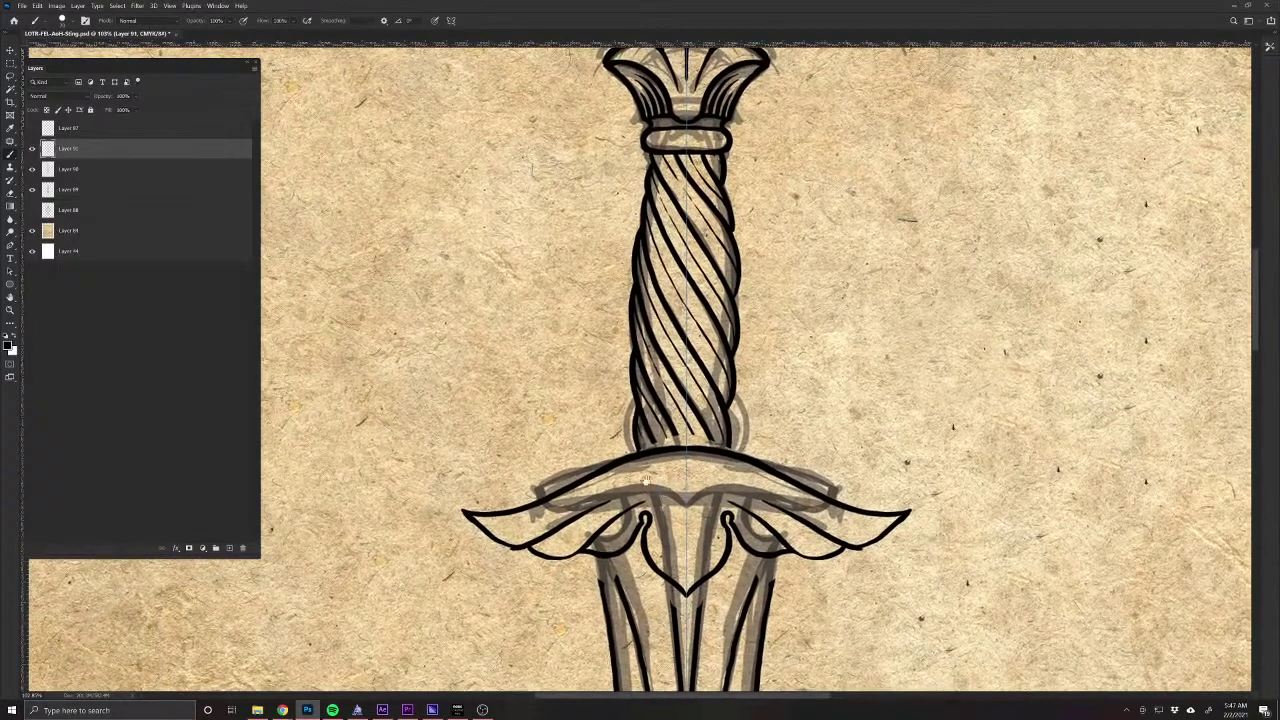
Add a small teardrop and short accent strokes inside the crossguard's central pointed shape, and thicken the outline of that shape.
{"action": "scroll", "coordinate": [690, 558], "scroll_direction": "up", "scroll_amount": 3}
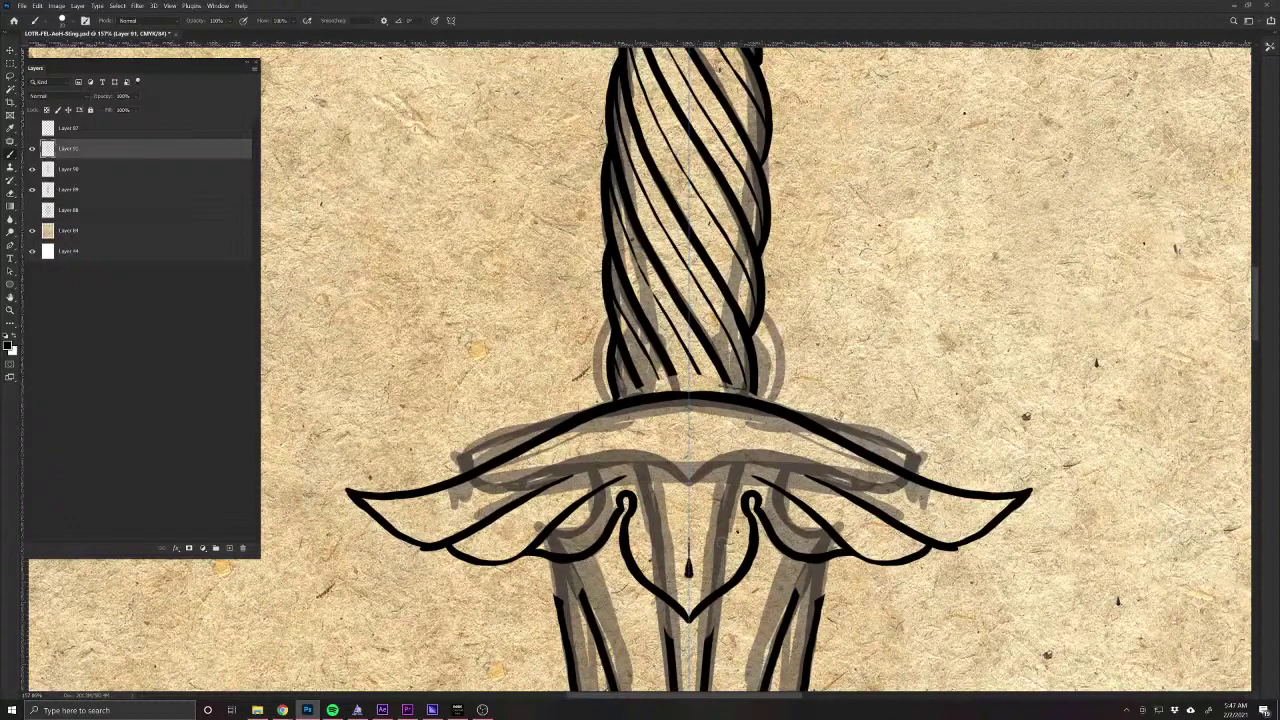
{"action": "left_click_drag", "start_coordinate": [717, 560], "coordinate": [707, 505]}
{"action": "scroll", "coordinate": [541, 601], "scroll_direction": "down", "scroll_amount": 5}
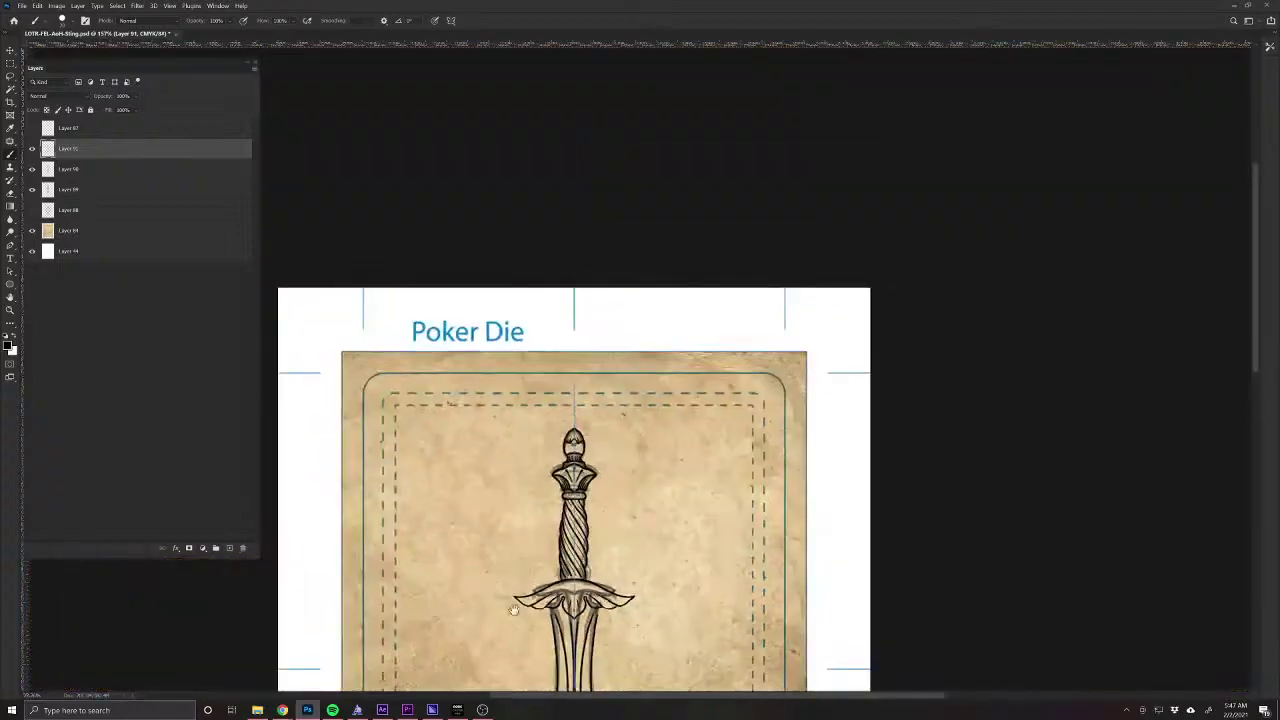
{"action": "left_click_drag", "start_coordinate": [517, 609], "coordinate": [571, 406]}
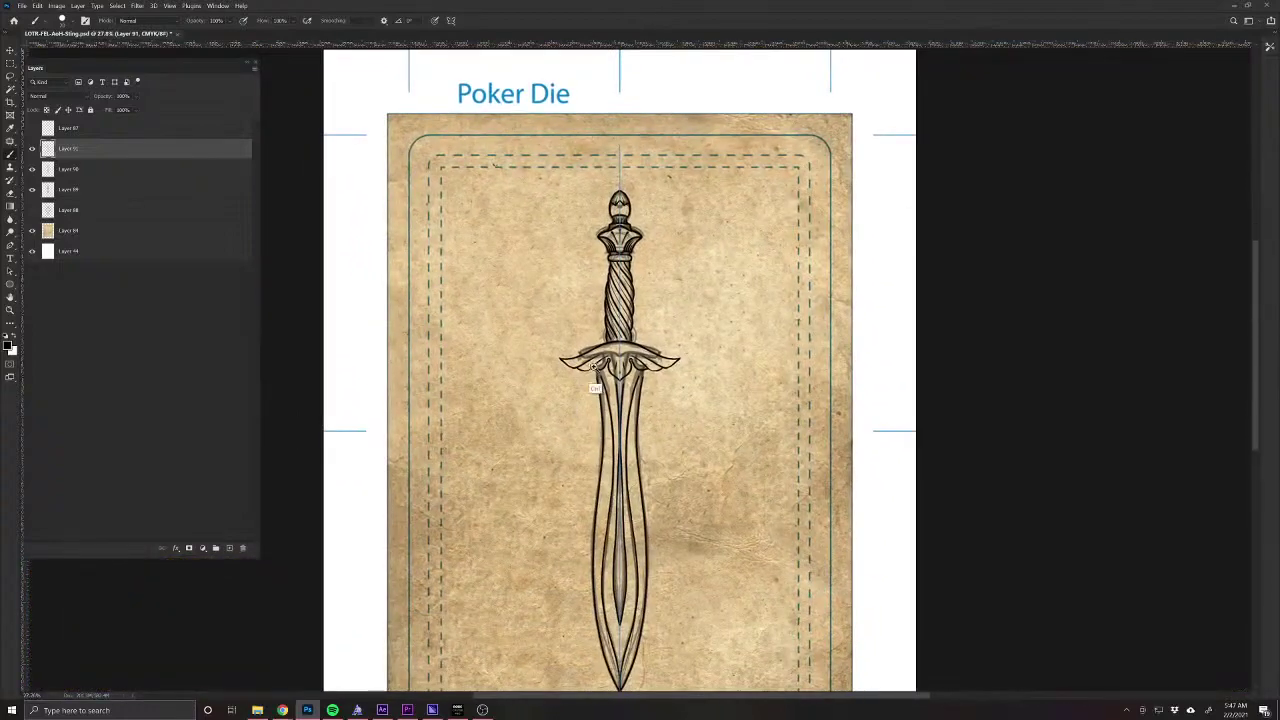
{"action": "scroll", "coordinate": [571, 406], "scroll_direction": "up", "scroll_amount": 5}
{"action": "left_click_drag", "start_coordinate": [600, 470], "coordinate": [562, 580]}
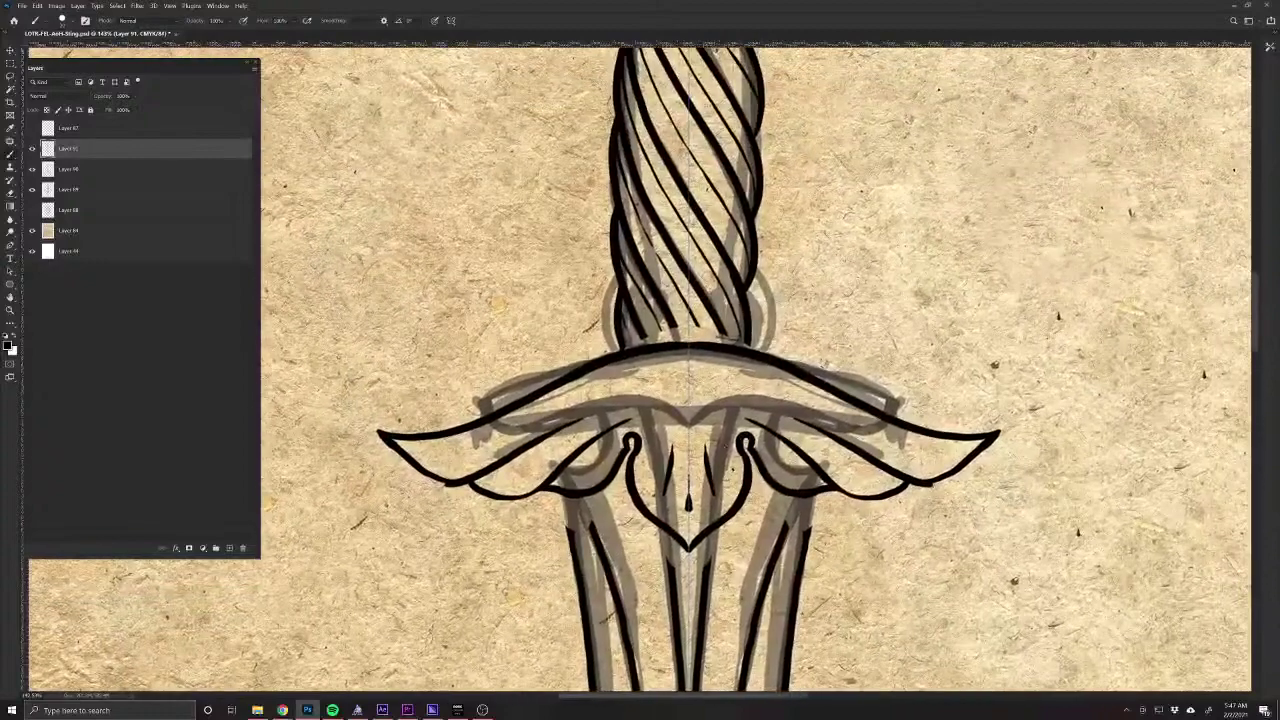
{"action": "mouse_move", "coordinate": [627, 452]}
{"action": "left_mouse_down"}
{"action": "mouse_move", "coordinate": [628, 496]}
{"action": "mouse_move", "coordinate": [688, 552]}
{"action": "left_mouse_up"}
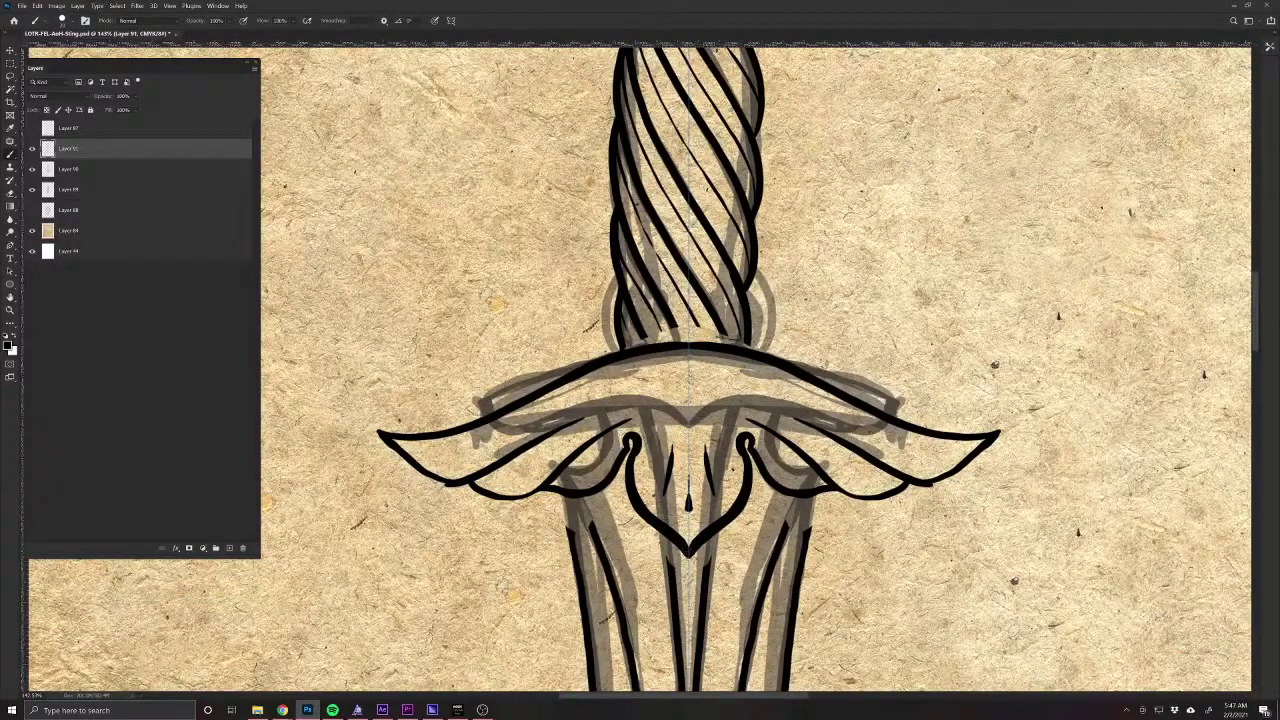
{"action": "left_click_drag", "start_coordinate": [629, 628], "coordinate": [558, 638]}
{"action": "left_click_drag", "start_coordinate": [558, 638], "coordinate": [550, 436]}
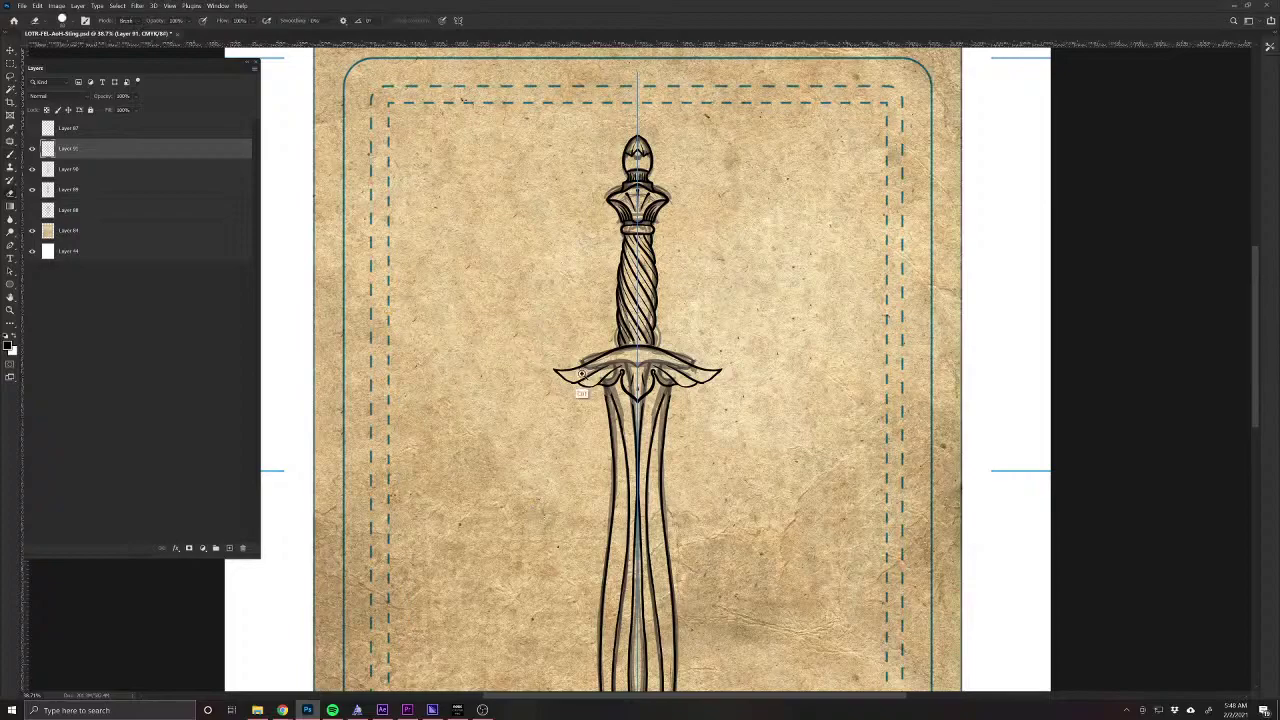
Remove the winged crossguard ink, including its feather lines and central ornament, keeping the short top arc under the grip and the blade lines.
{"action": "scroll", "coordinate": [584, 386], "scroll_direction": "up", "scroll_amount": 4}
{"action": "mouse_move", "coordinate": [508, 357]}
{"action": "left_mouse_down"}
{"action": "mouse_move", "coordinate": [604, 406]}
{"action": "mouse_move", "coordinate": [572, 356]}
{"action": "mouse_move", "coordinate": [652, 319]}
{"action": "left_mouse_up"}
{"action": "key", "text": "ctrl+z"}
{"action": "key", "text": "ctrl+z"}
{"action": "key", "text": "ctrl+z"}
{"action": "key", "text": "ctrl+z"}
{"action": "key", "text": "ctrl+z"}
{"action": "key", "text": "ctrl+z"}
{"action": "key", "text": "ctrl+z"}
{"action": "key", "text": "ctrl+z"}
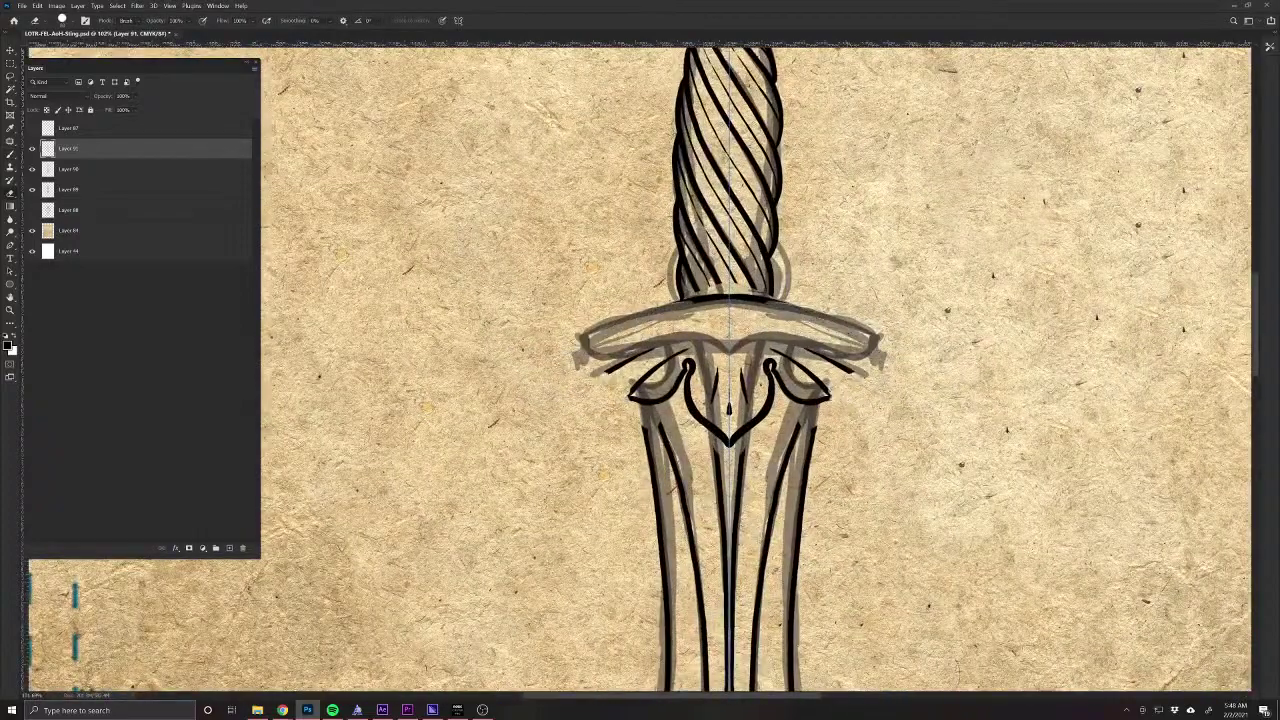
{"action": "key", "text": "ctrl+z"}
{"action": "key", "text": "ctrl+z"}
{"action": "key", "text": "ctrl+z"}
{"action": "key", "text": "ctrl+z"}
{"action": "key", "text": "ctrl+z"}
{"action": "key", "text": "ctrl+z"}
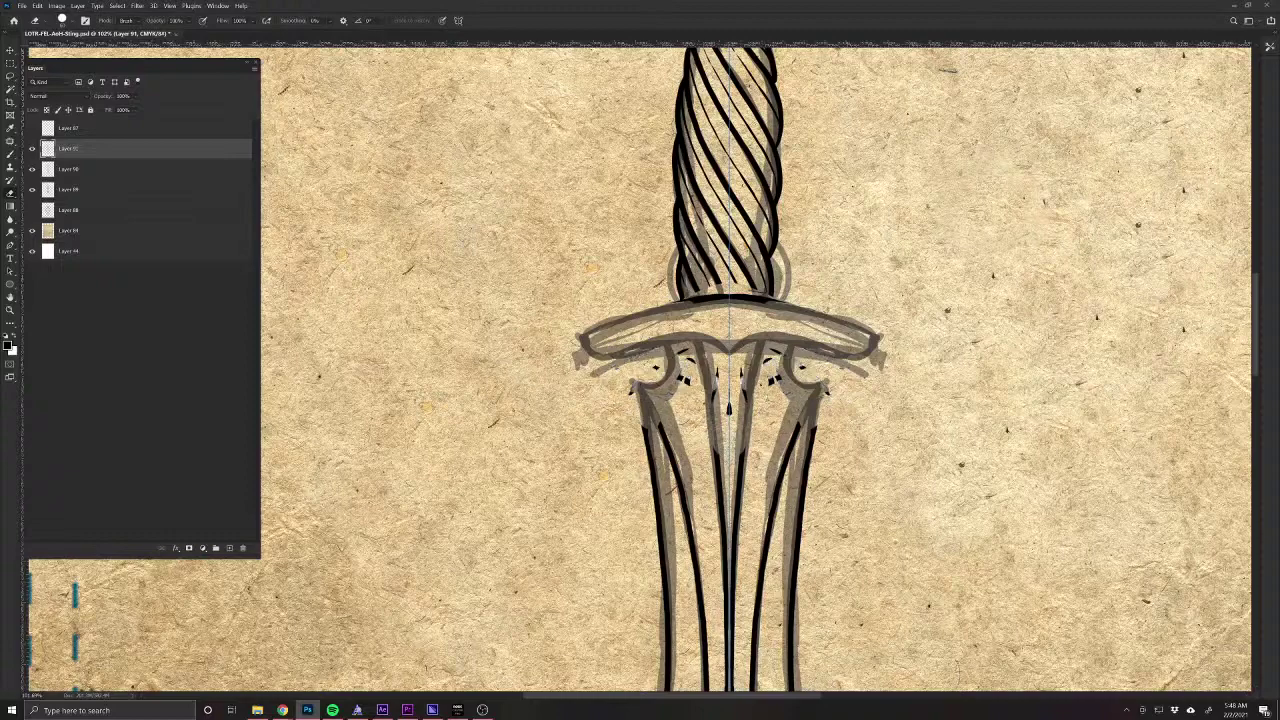
{"action": "key", "text": "ctrl+z"}
{"action": "key", "text": "ctrl+z"}
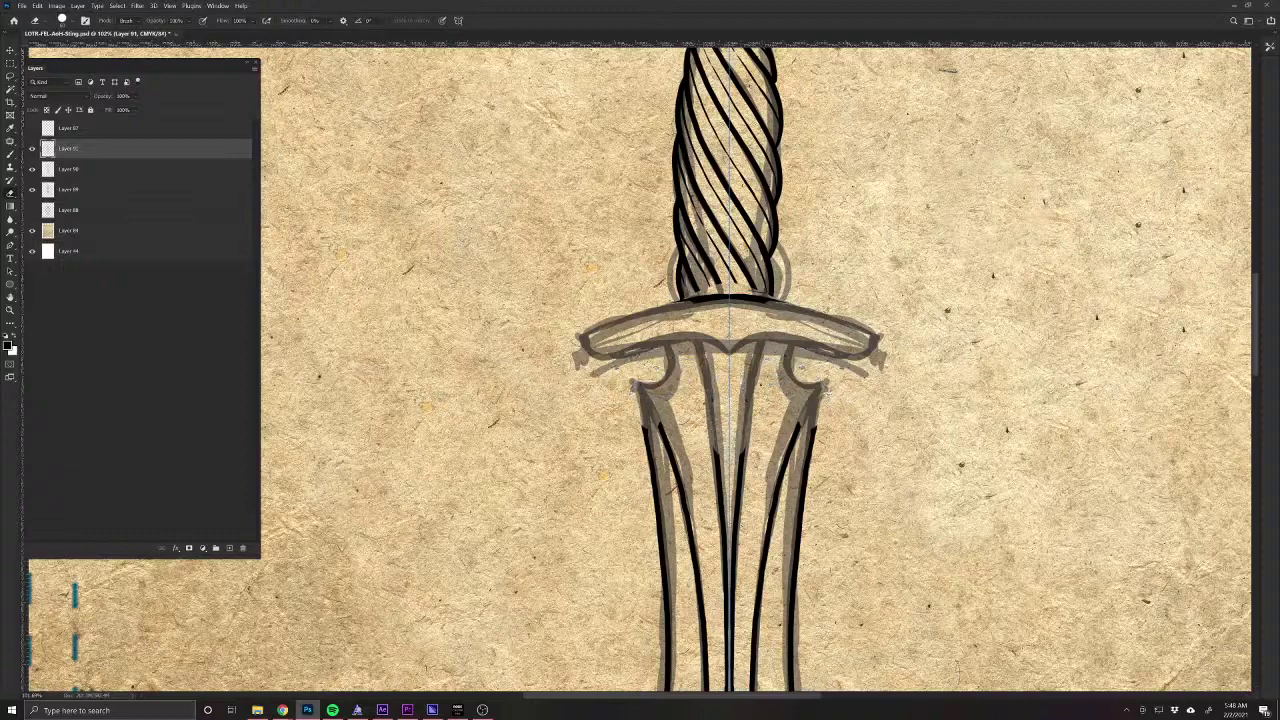
Ink a new mirrored crossguard with a downswept arched top edge, a lower edge pointed at the centreline, and leaf-shaped ends.
{"action": "key", "text": "b"}
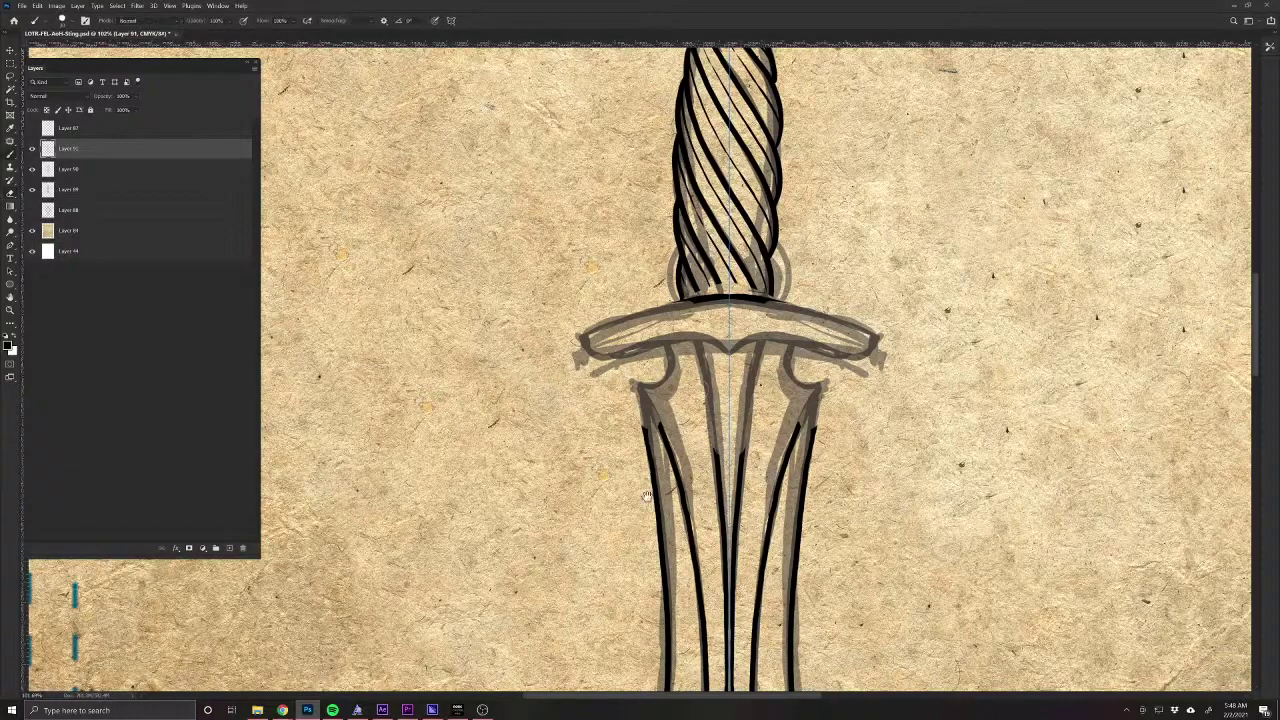
{"action": "left_click_drag", "start_coordinate": [729, 350], "coordinate": [553, 443]}
{"action": "left_click_drag", "start_coordinate": [516, 392], "coordinate": [493, 398]}
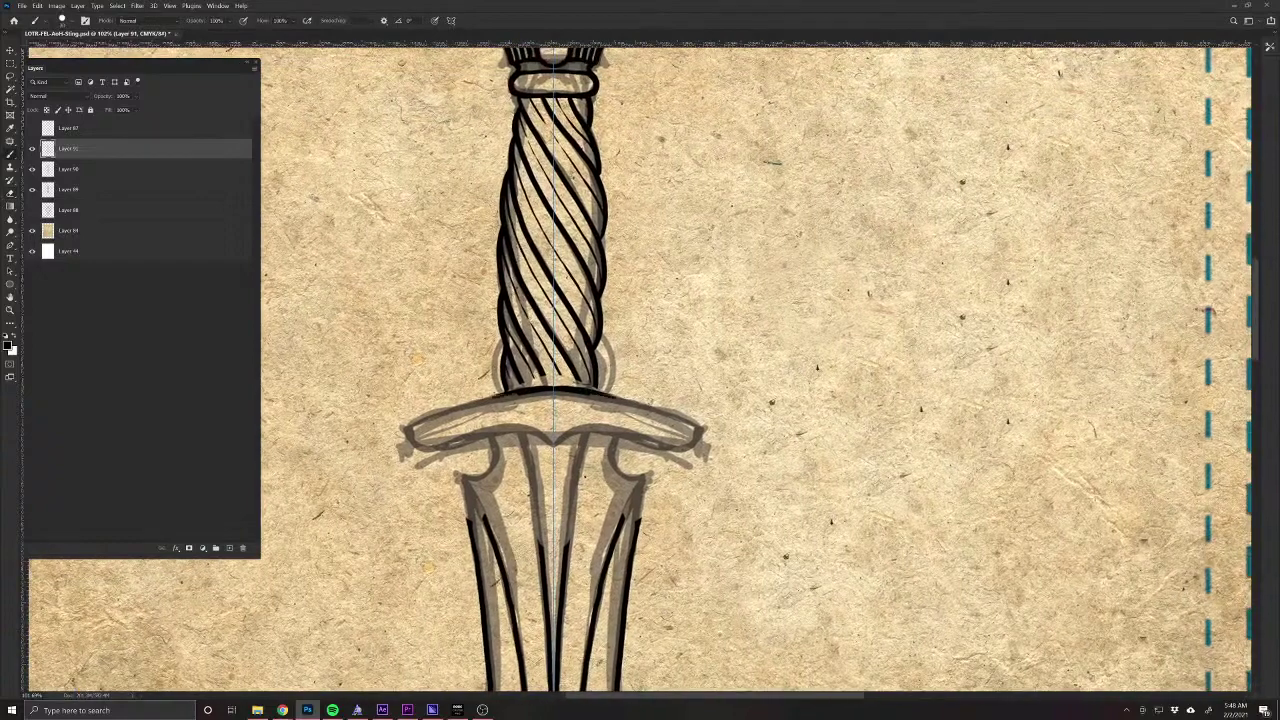
{"action": "mouse_move", "coordinate": [612, 397]}
{"action": "left_mouse_down"}
{"action": "mouse_move", "coordinate": [681, 420]}
{"action": "mouse_move", "coordinate": [764, 478]}
{"action": "mouse_move", "coordinate": [708, 430]}
{"action": "mouse_move", "coordinate": [592, 392]}
{"action": "left_mouse_up"}
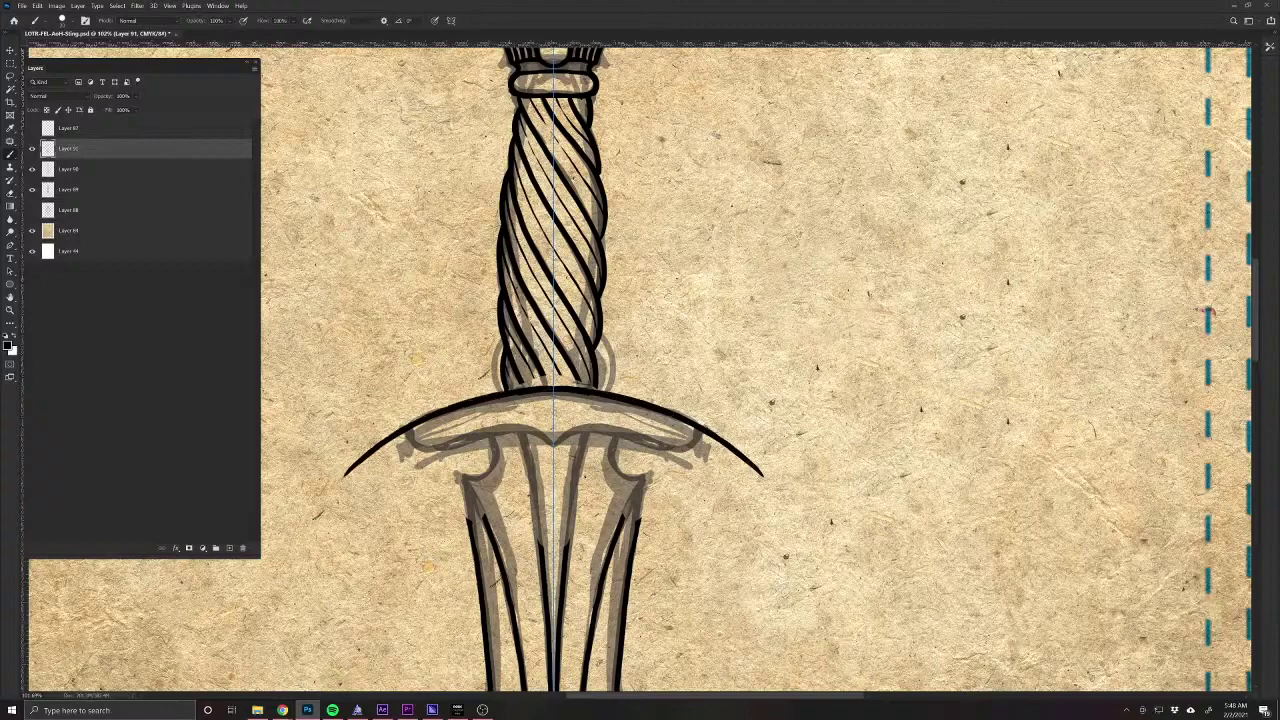
{"action": "mouse_move", "coordinate": [765, 479]}
{"action": "left_mouse_down"}
{"action": "mouse_move", "coordinate": [775, 496]}
{"action": "mouse_move", "coordinate": [638, 431]}
{"action": "mouse_move", "coordinate": [602, 432]}
{"action": "mouse_move", "coordinate": [554, 462]}
{"action": "left_mouse_up"}
{"action": "left_click_drag", "start_coordinate": [503, 583], "coordinate": [523, 428]}
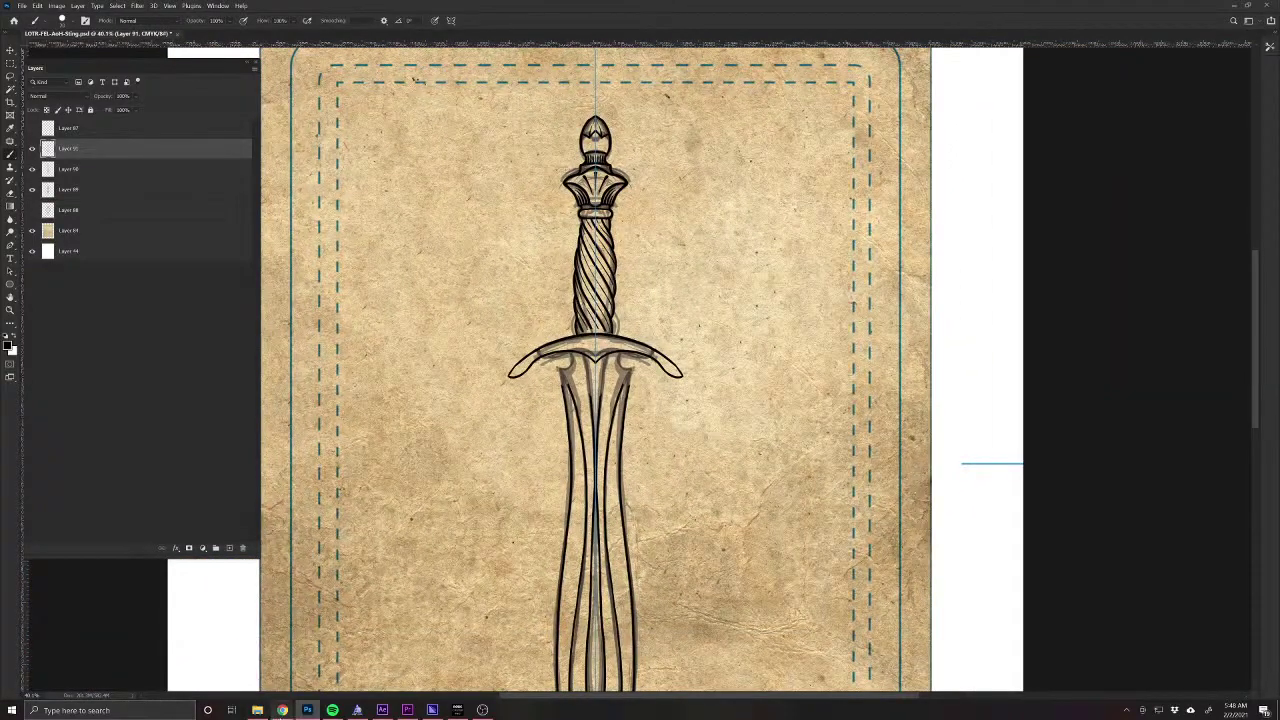
Switch to Chrome and browse the quillon dagger image results for crossguard shapes, including the Quillon Dagger Preview video page, then return to Photoshop.
{"action": "mouse_move", "coordinate": [282, 710]}
{"action": "left_click", "coordinate": [495, 668]}
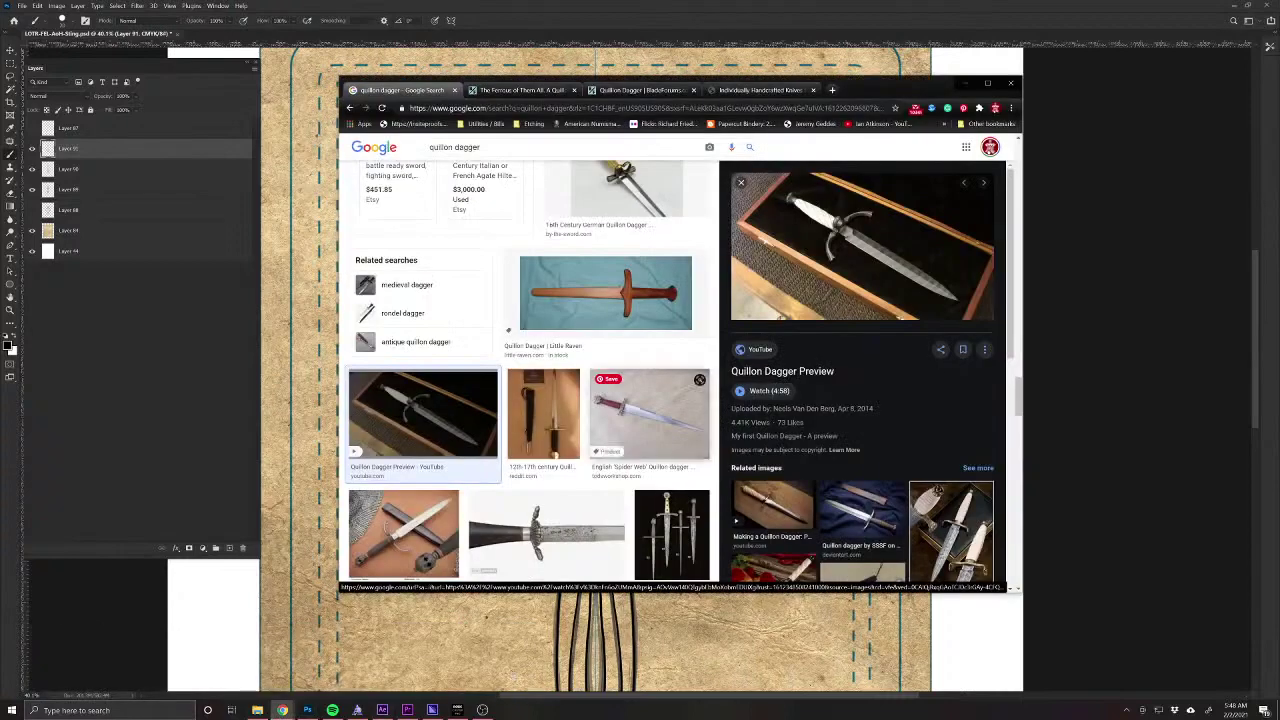
{"action": "left_click", "coordinate": [829, 256]}
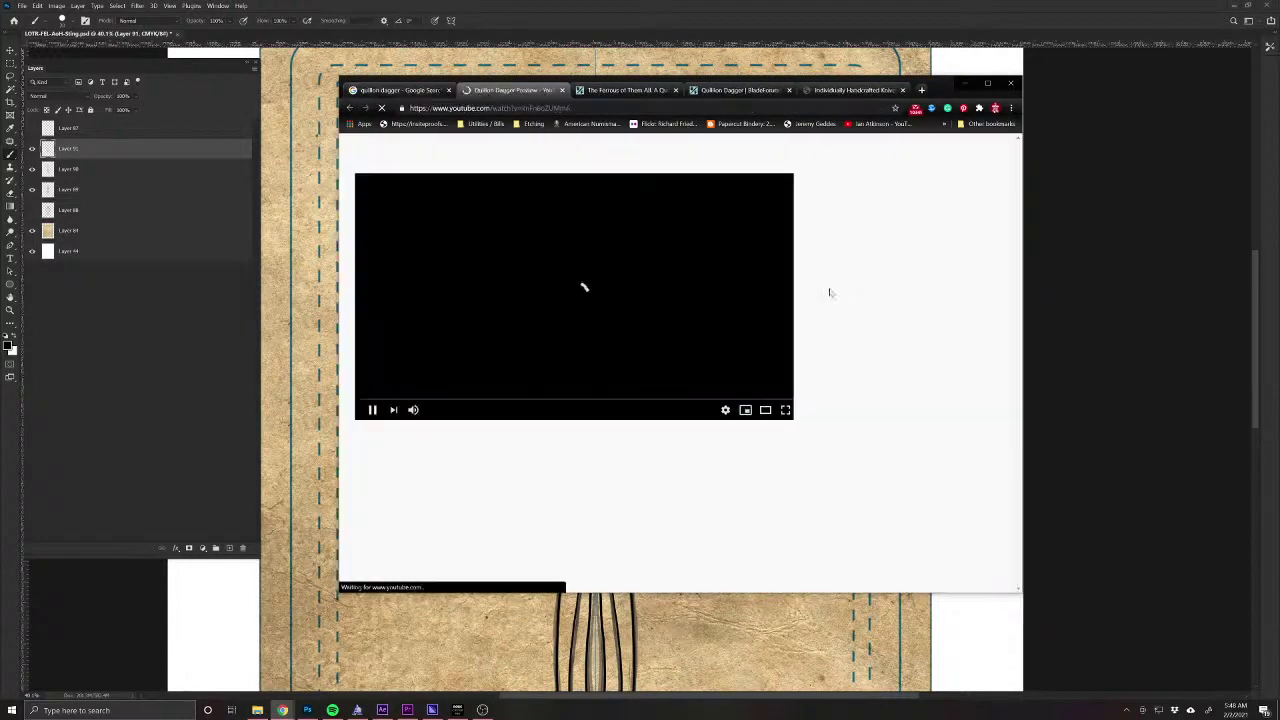
{"action": "left_click", "coordinate": [368, 410]}
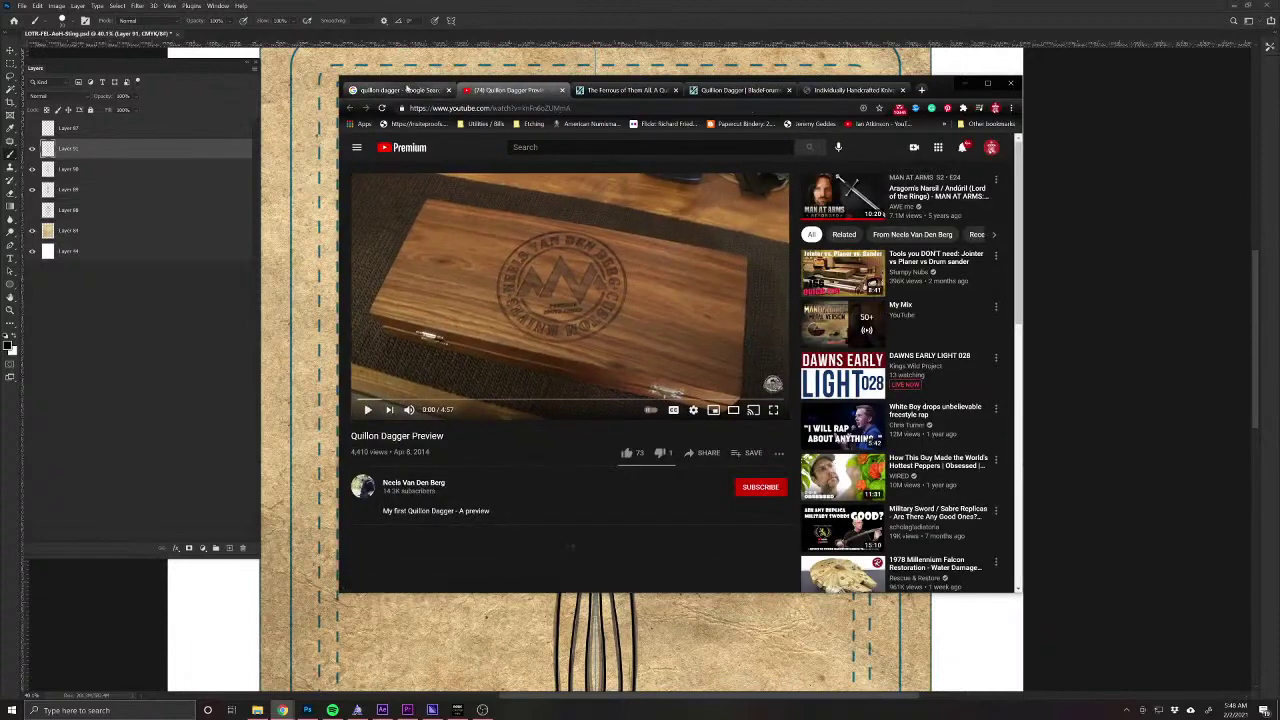
{"action": "left_click", "coordinate": [400, 90]}
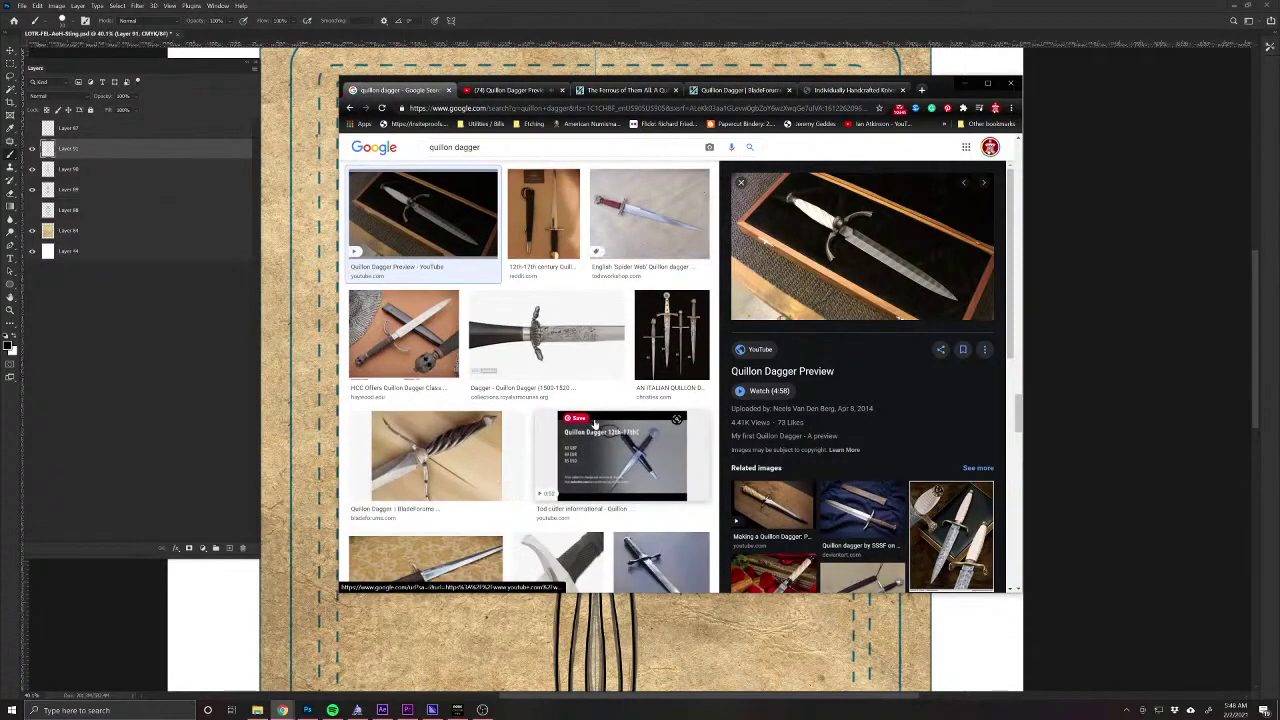
{"action": "scroll", "coordinate": [595, 425], "scroll_direction": "down", "scroll_amount": 2}
{"action": "scroll", "coordinate": [596, 422], "scroll_direction": "down", "scroll_amount": 1}
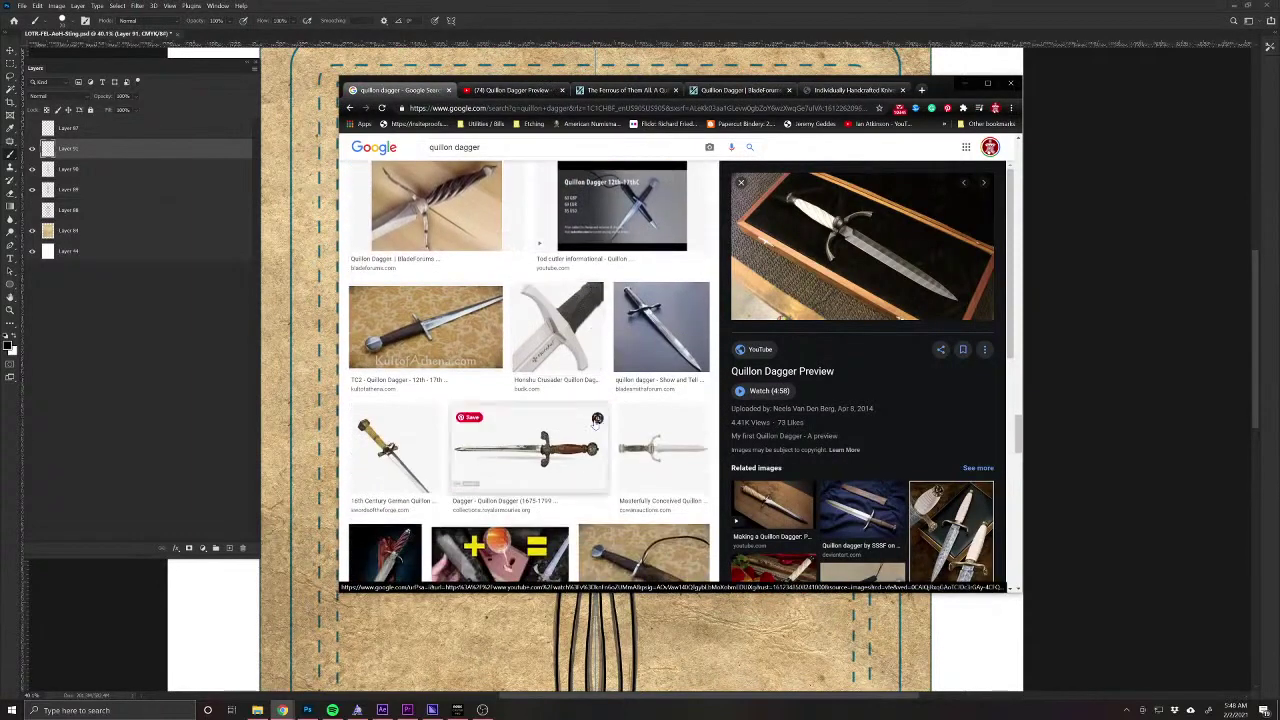
{"action": "scroll", "coordinate": [595, 424], "scroll_direction": "down", "scroll_amount": 1}
{"action": "scroll", "coordinate": [593, 424], "scroll_direction": "down", "scroll_amount": 2}
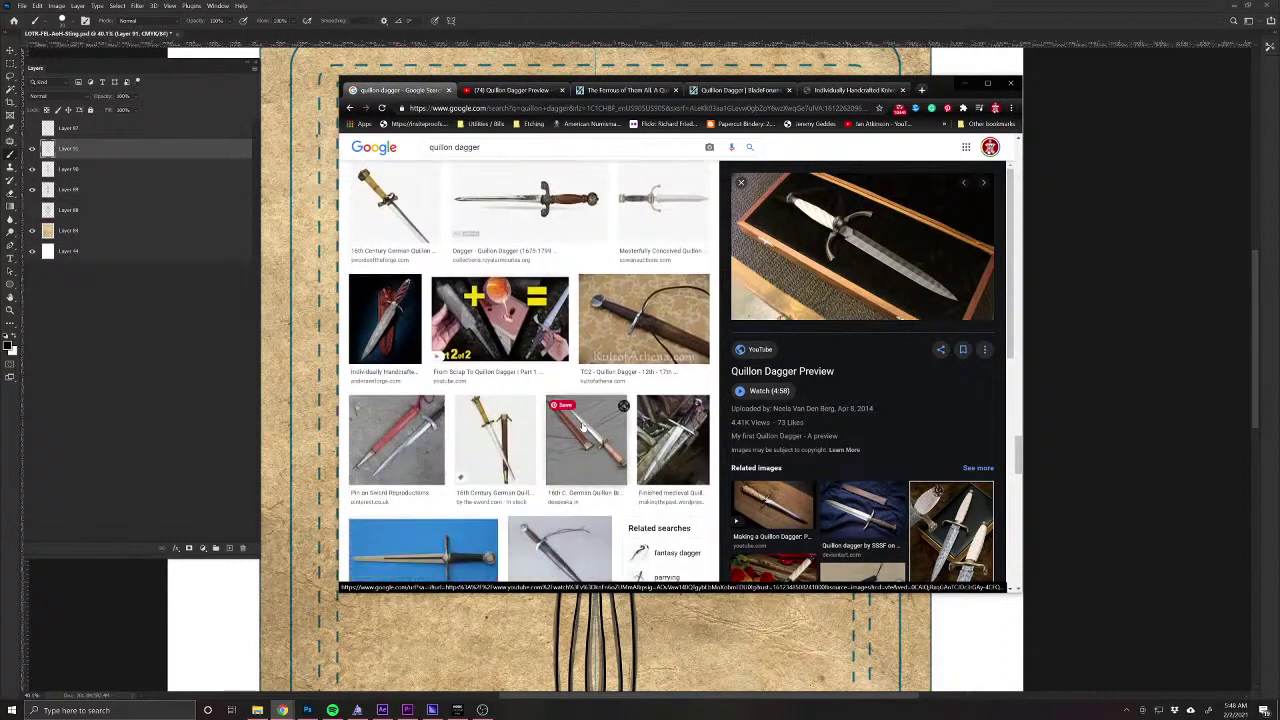
{"action": "key", "text": "alt+Tab"}
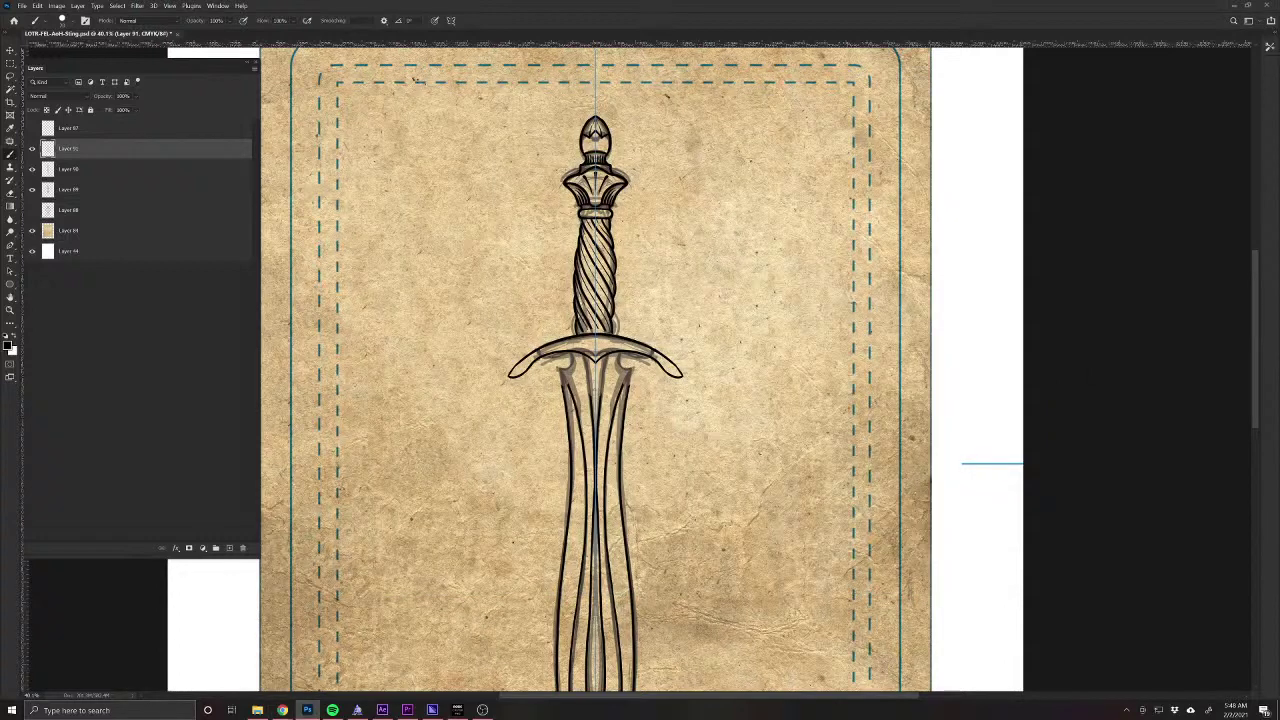
Erase the crossguard's leaf-shaped ends and lower edge, and extend its top arc outward and down to two mirrored points.
{"action": "key", "text": "e"}
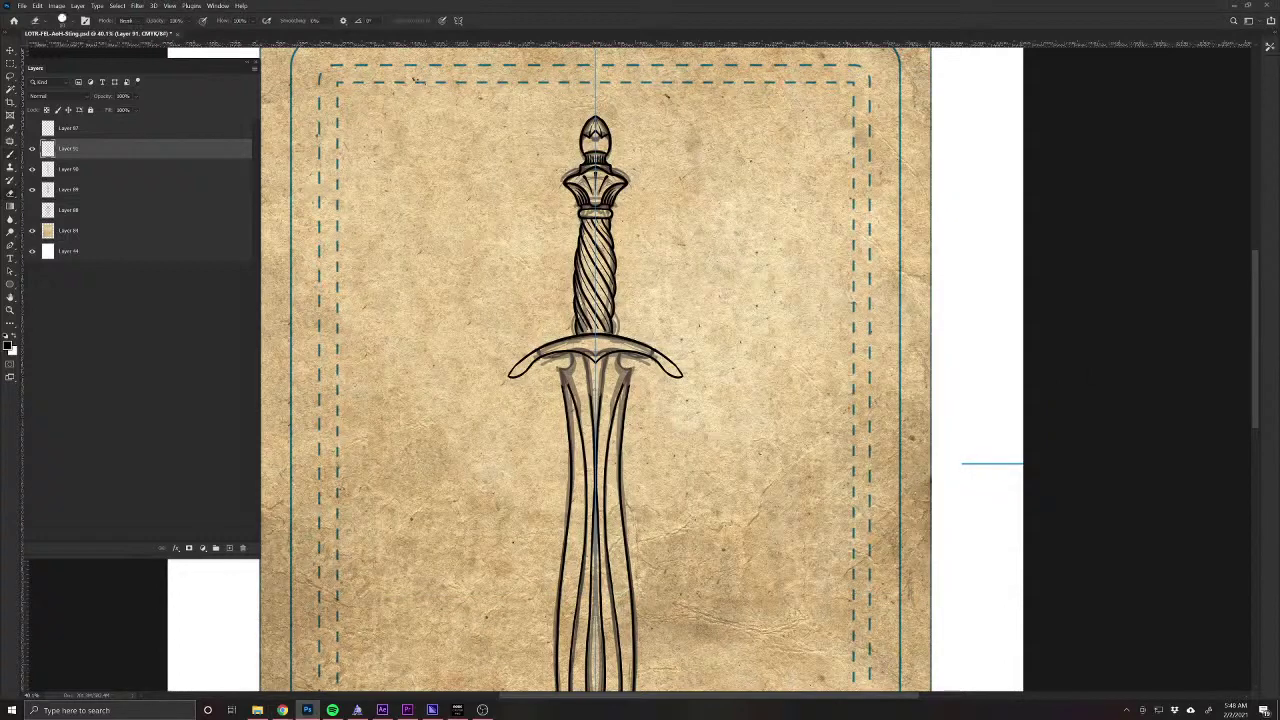
{"action": "mouse_move", "coordinate": [679, 369]}
{"action": "left_mouse_down"}
{"action": "mouse_move", "coordinate": [597, 359]}
{"action": "mouse_move", "coordinate": [657, 408]}
{"action": "mouse_move", "coordinate": [646, 404]}
{"action": "left_mouse_up"}
{"action": "key", "text": "b"}
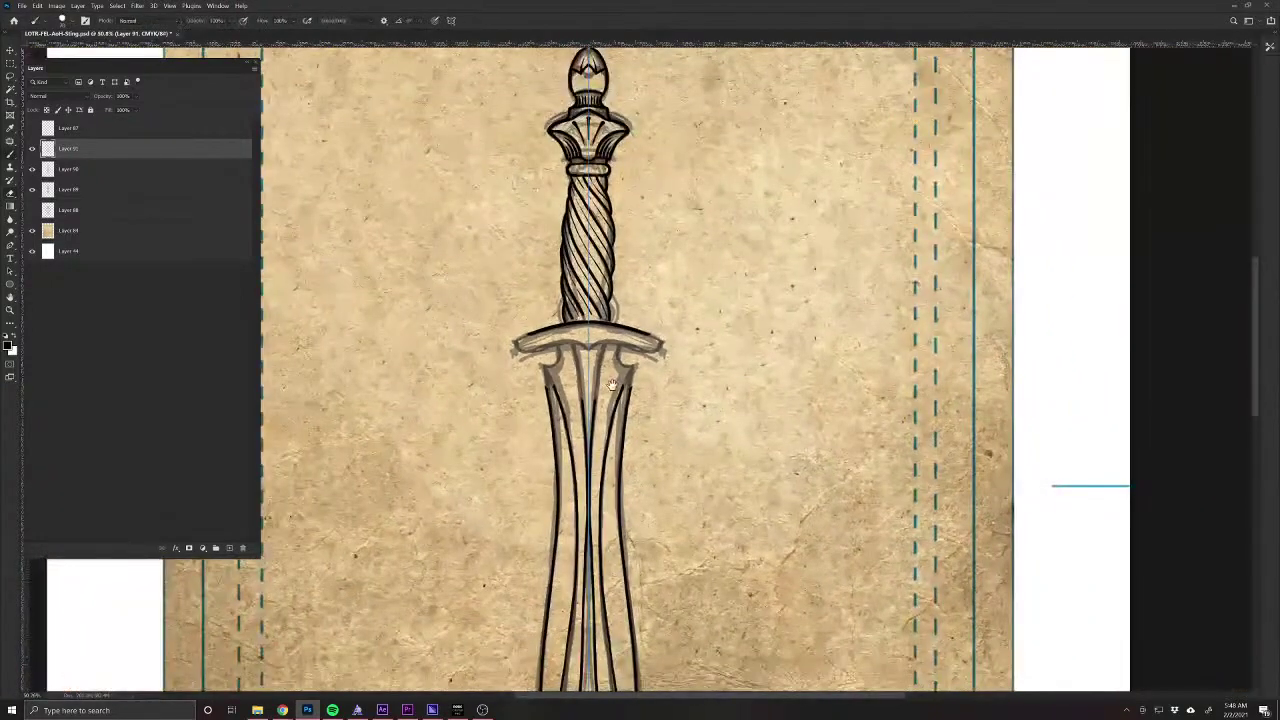
{"action": "scroll", "coordinate": [620, 400], "scroll_direction": "up", "scroll_amount": 3}
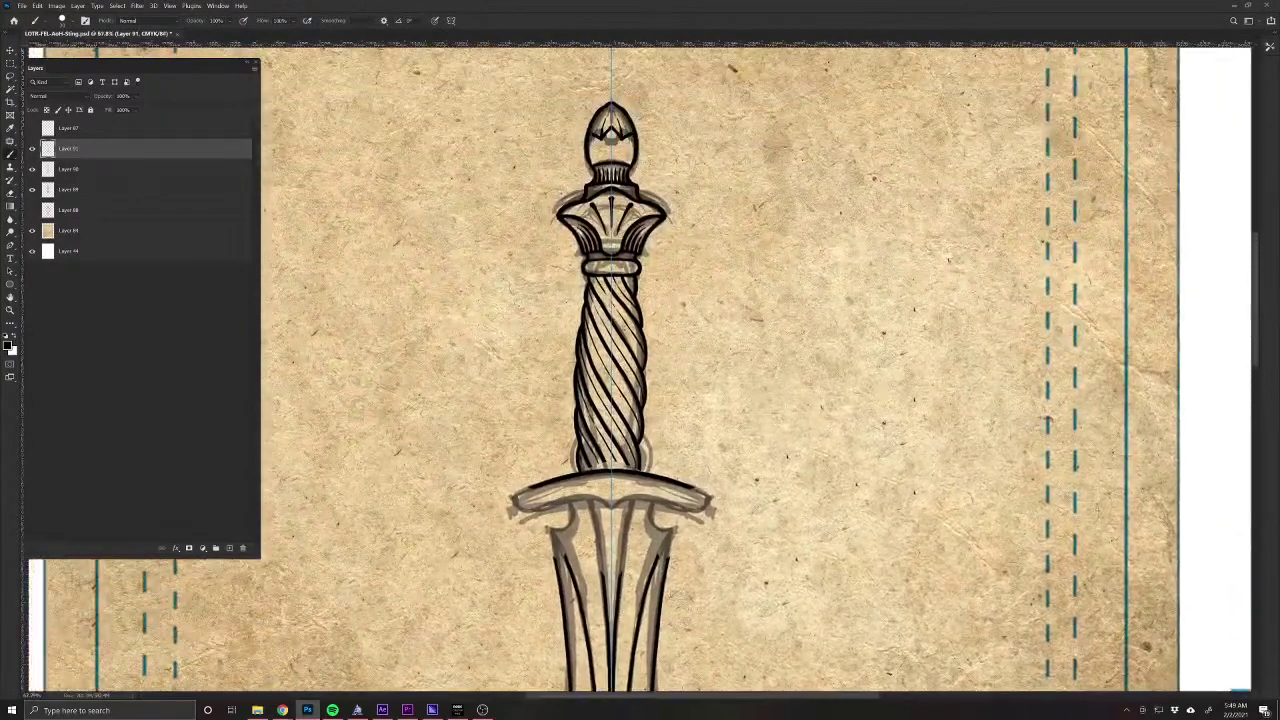
{"action": "left_click_drag", "start_coordinate": [694, 487], "coordinate": [741, 518]}
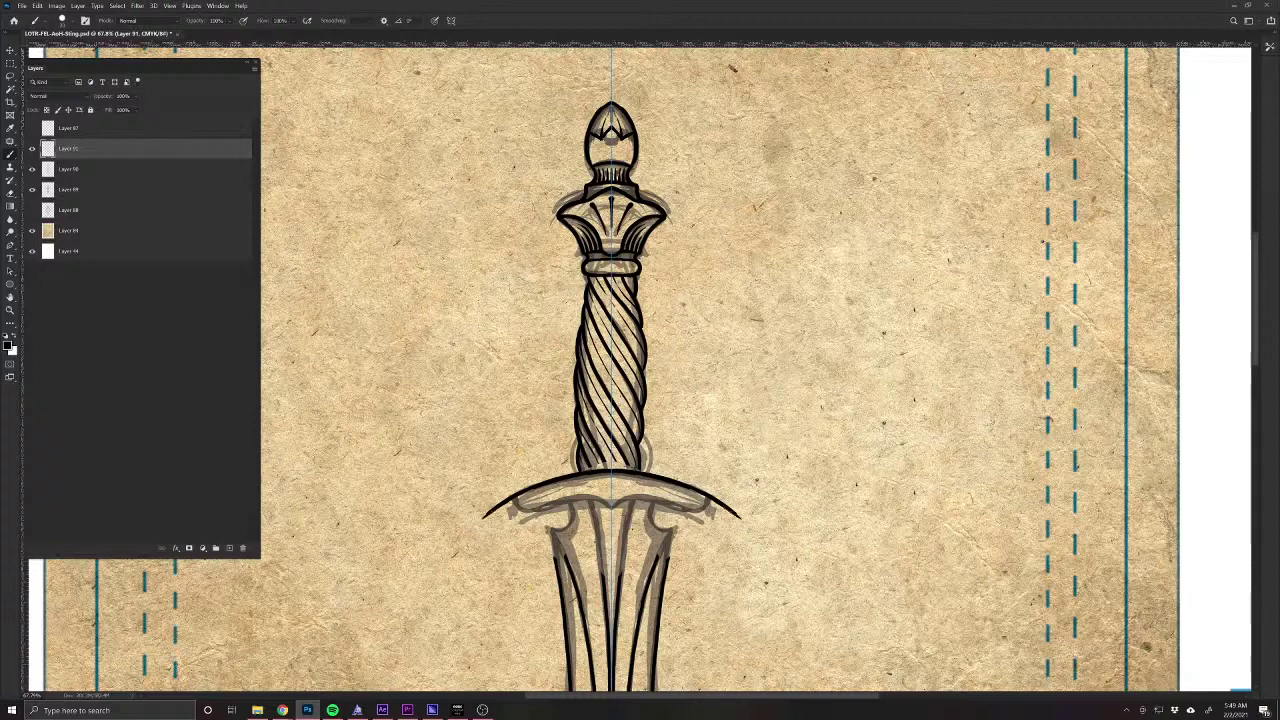
Ink a mirrored scalloped lower edge from the crossguard tips to small inner curls, plus a scalloped pointed shape over the blade's centreline.
{"action": "left_click_drag", "start_coordinate": [738, 521], "coordinate": [687, 532]}
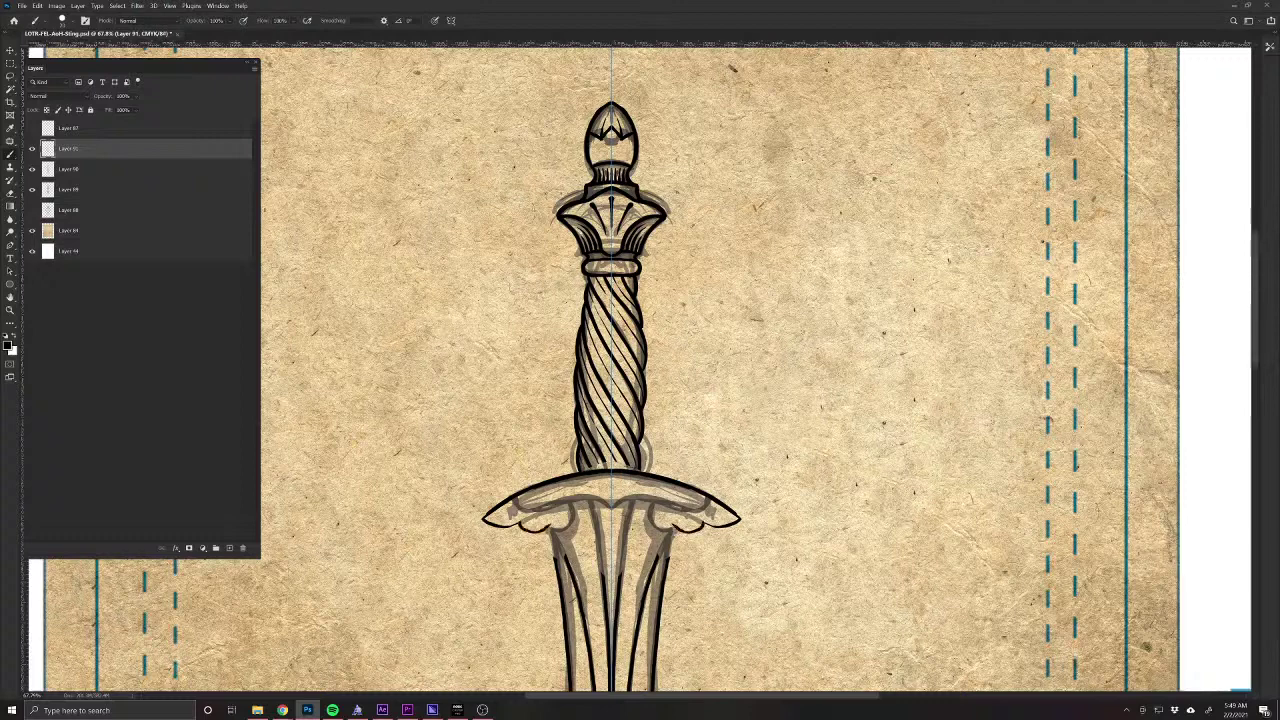
{"action": "left_click_drag", "start_coordinate": [672, 520], "coordinate": [638, 519]}
{"action": "mouse_move", "coordinate": [645, 514]}
{"action": "left_mouse_down"}
{"action": "mouse_move", "coordinate": [646, 542]}
{"action": "mouse_move", "coordinate": [612, 584]}
{"action": "left_mouse_up"}
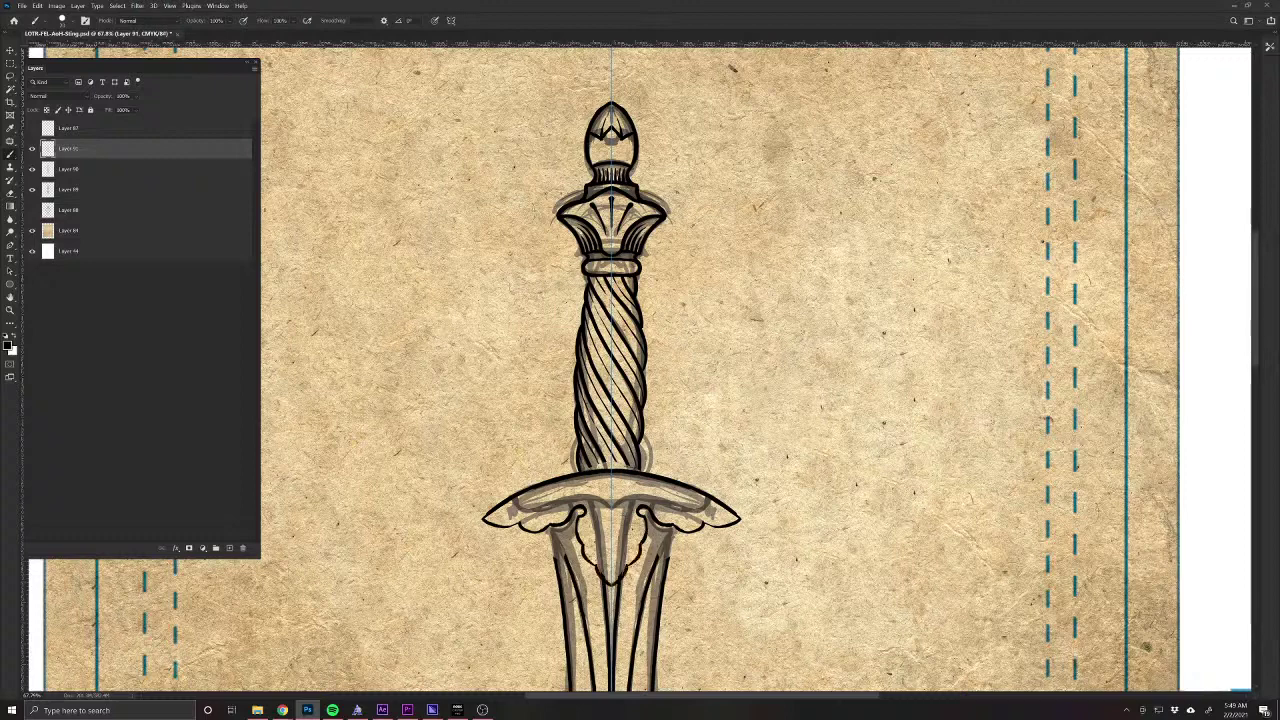
Erase the lower end of the crossguard's central shape and redraw it as a smoother, rounded tip on the centreline.
{"action": "key", "text": "e"}
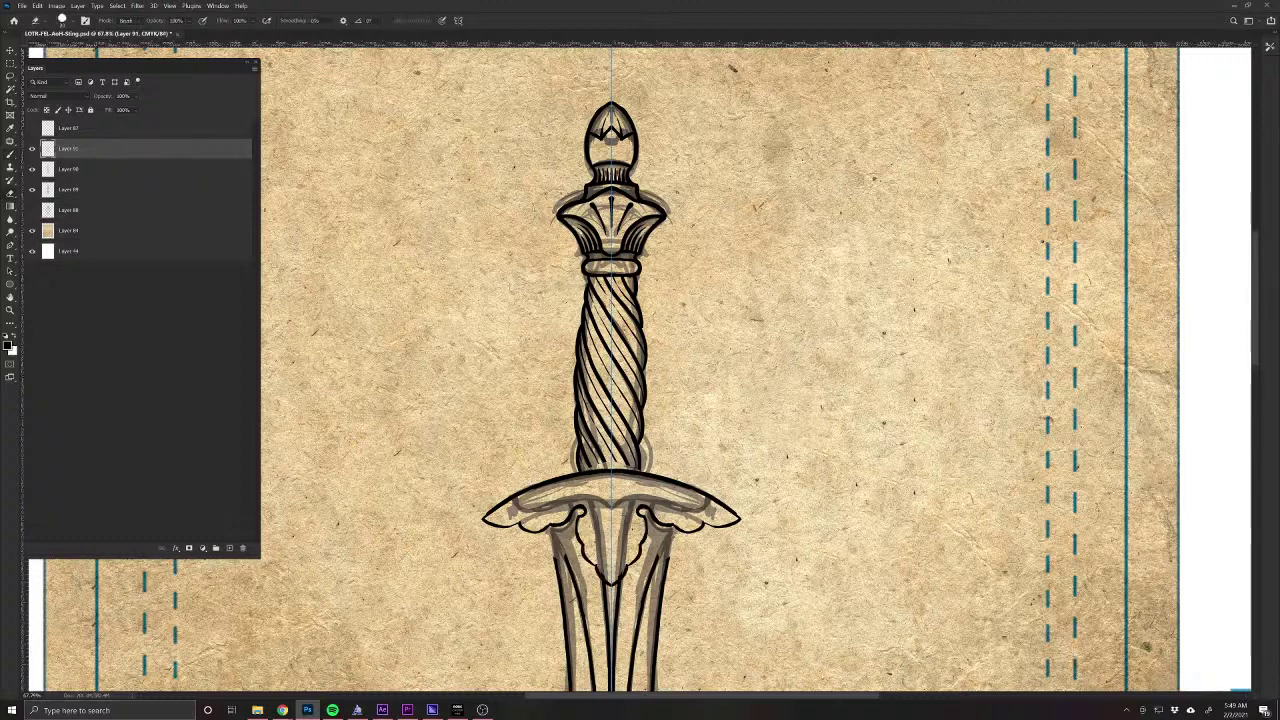
{"action": "scroll", "coordinate": [600, 615], "scroll_direction": "up", "scroll_amount": 1}
{"action": "scroll", "coordinate": [600, 615], "scroll_direction": "up", "scroll_amount": 3}
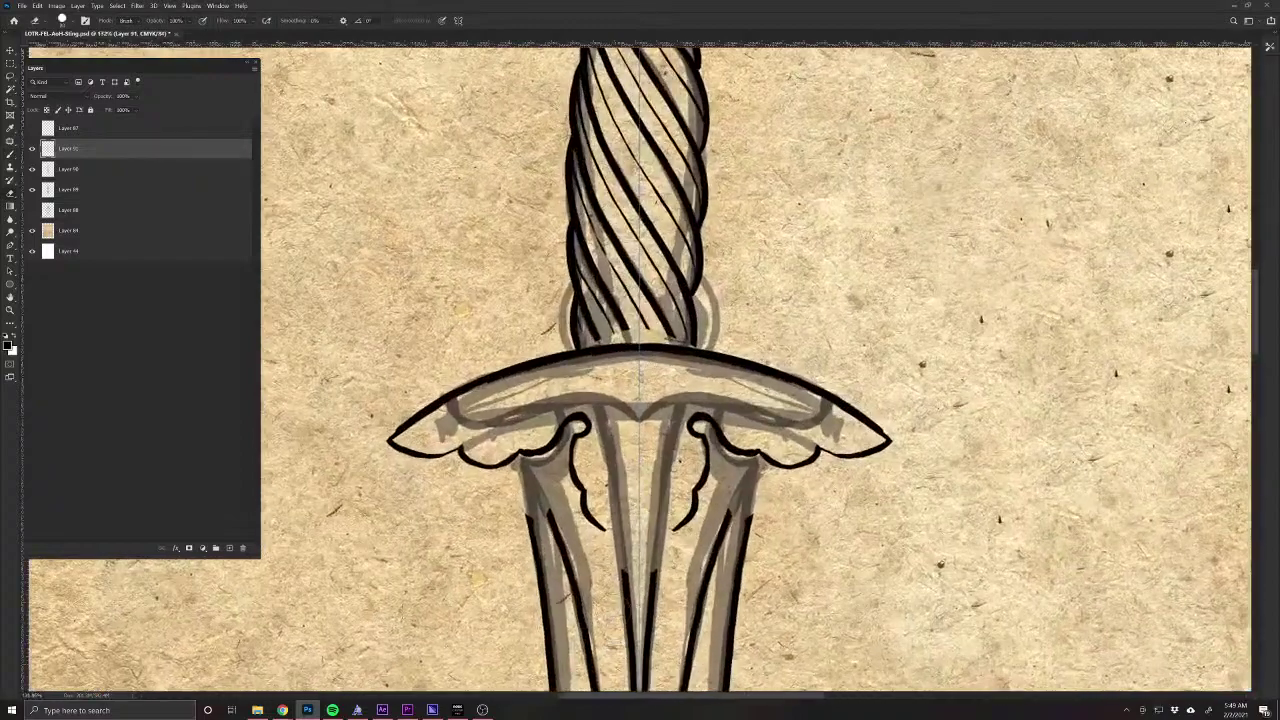
{"action": "key", "text": "b"}
{"action": "mouse_move", "coordinate": [602, 528]}
{"action": "left_mouse_down"}
{"action": "mouse_move", "coordinate": [641, 572]}
{"action": "mouse_move", "coordinate": [648, 555]}
{"action": "mouse_move", "coordinate": [638, 601]}
{"action": "left_mouse_up"}
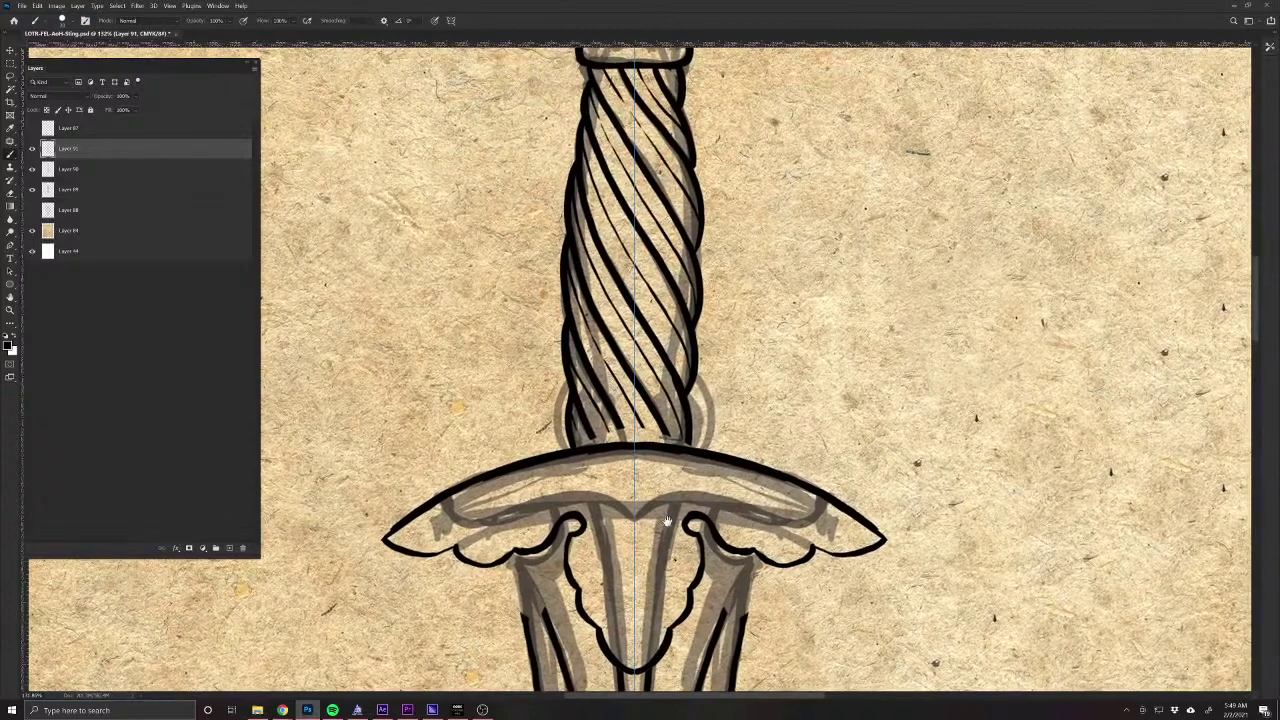
Ink mirrored curved feather lines inside the crossguard's scalloped wings, with small dots trailing above the inner curls.
{"action": "mouse_move", "coordinate": [580, 504]}
{"action": "left_mouse_down"}
{"action": "mouse_move", "coordinate": [590, 507]}
{"action": "mouse_move", "coordinate": [515, 546]}
{"action": "left_mouse_up"}
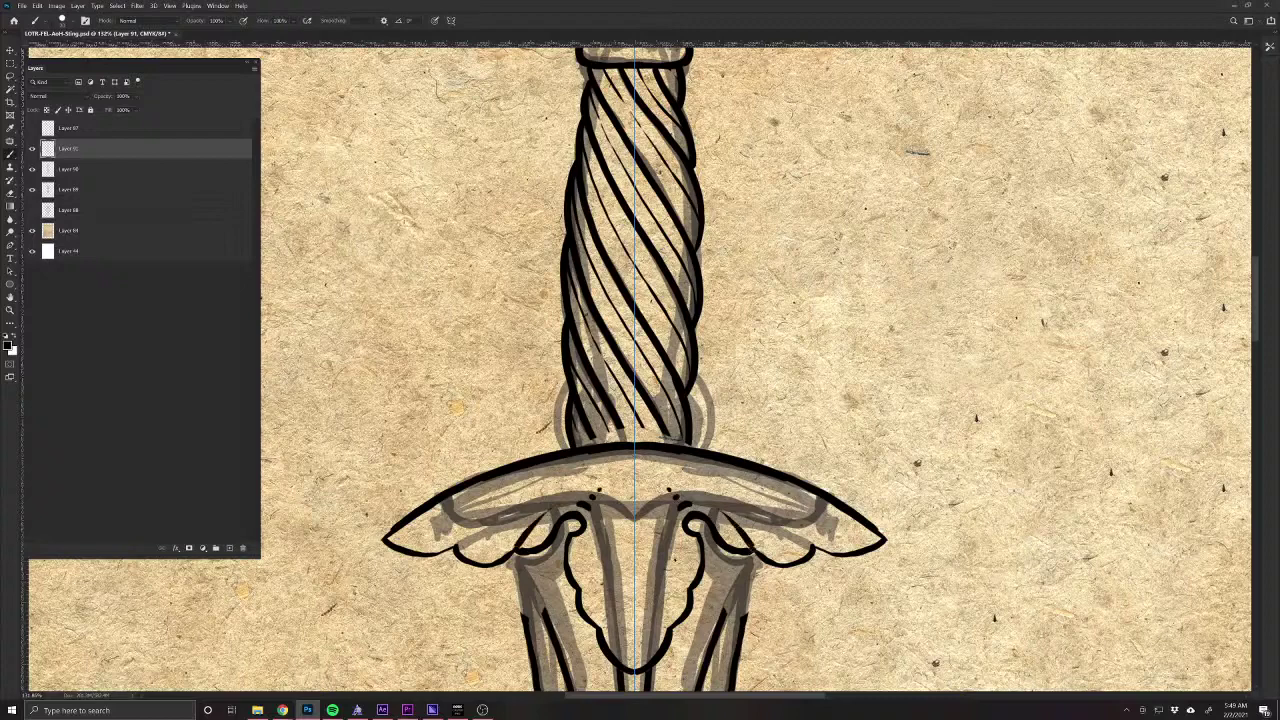
{"action": "mouse_move", "coordinate": [776, 518]}
{"action": "left_mouse_down"}
{"action": "mouse_move", "coordinate": [848, 560]}
{"action": "mouse_move", "coordinate": [784, 555]}
{"action": "left_mouse_up"}
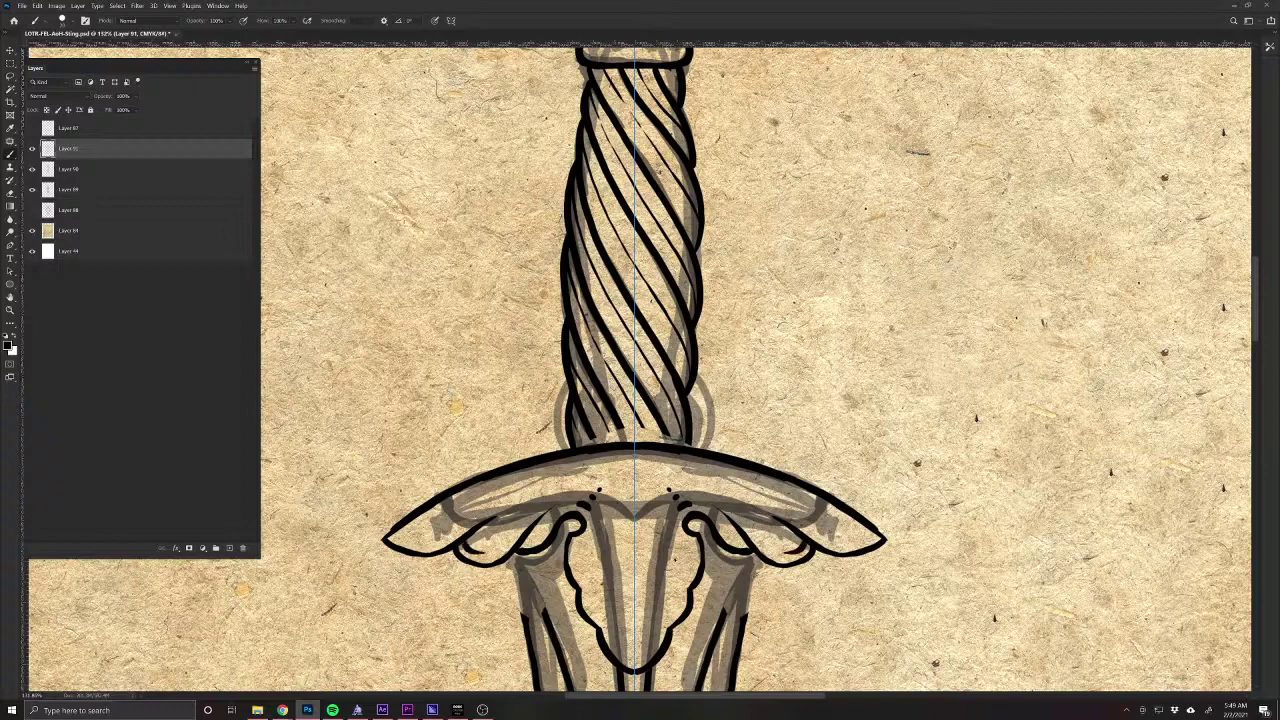
{"action": "mouse_move", "coordinate": [874, 536]}
{"action": "left_mouse_down"}
{"action": "mouse_move", "coordinate": [834, 540]}
{"action": "mouse_move", "coordinate": [768, 500]}
{"action": "left_mouse_up"}
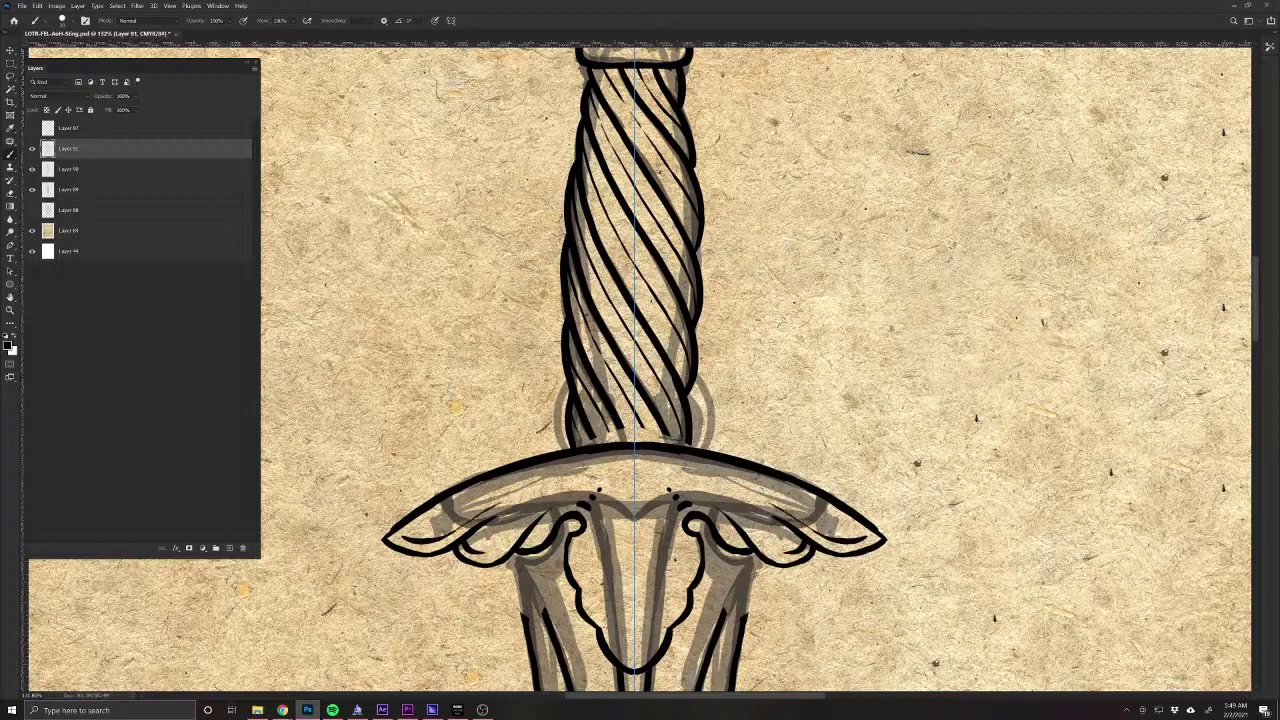
{"action": "mouse_move", "coordinate": [802, 552]}
{"action": "left_mouse_down"}
{"action": "mouse_move", "coordinate": [758, 538]}
{"action": "mouse_move", "coordinate": [720, 498]}
{"action": "left_mouse_up"}
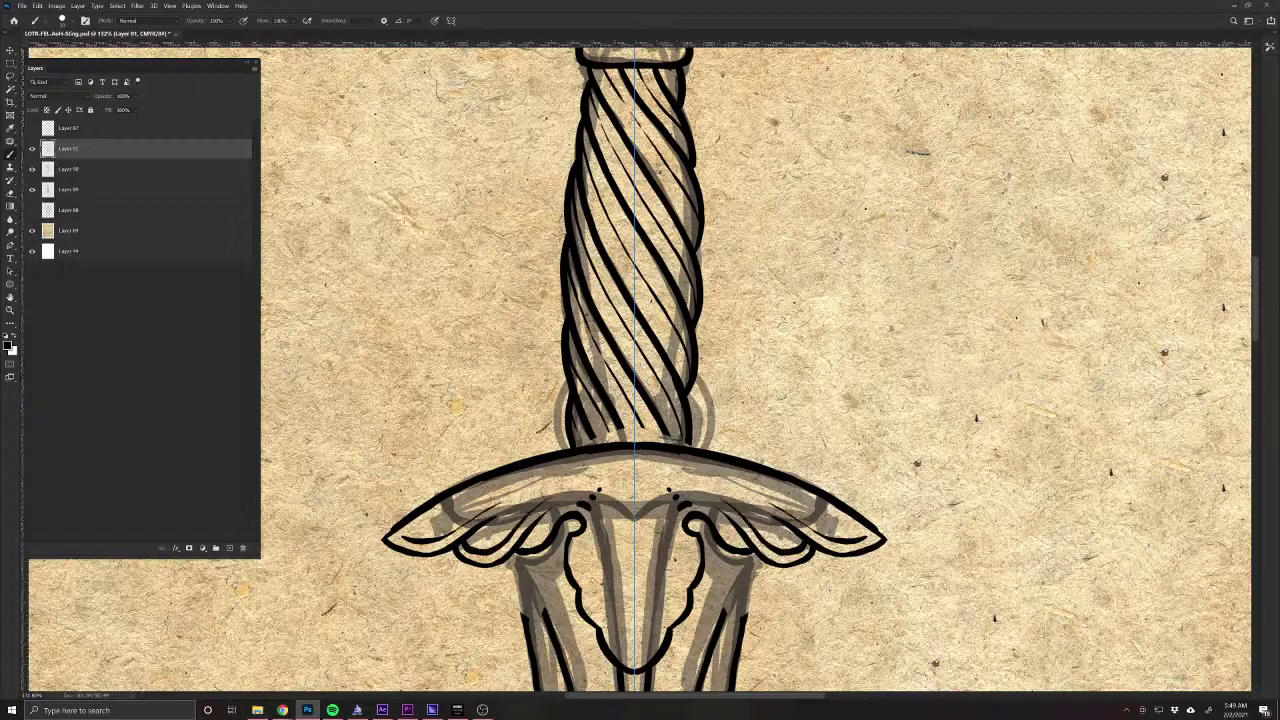
Add mirrored curved accent strokes and a short vertical centre stroke inside the crossguard's central scalloped shape.
{"action": "left_click_drag", "start_coordinate": [676, 583], "coordinate": [651, 520]}
{"action": "left_click_drag", "start_coordinate": [660, 621], "coordinate": [641, 555]}
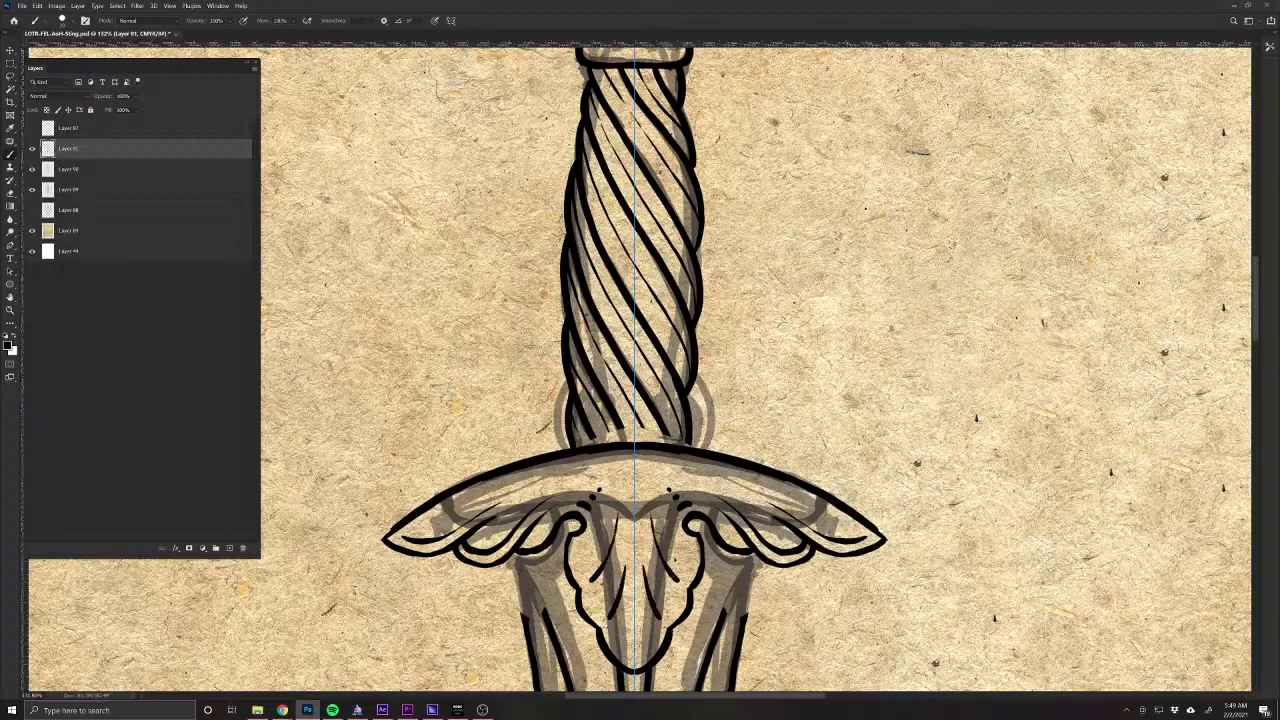
{"action": "left_click_drag", "start_coordinate": [633, 657], "coordinate": [634, 590]}
{"action": "scroll", "coordinate": [471, 648], "scroll_direction": "down", "scroll_amount": 5}
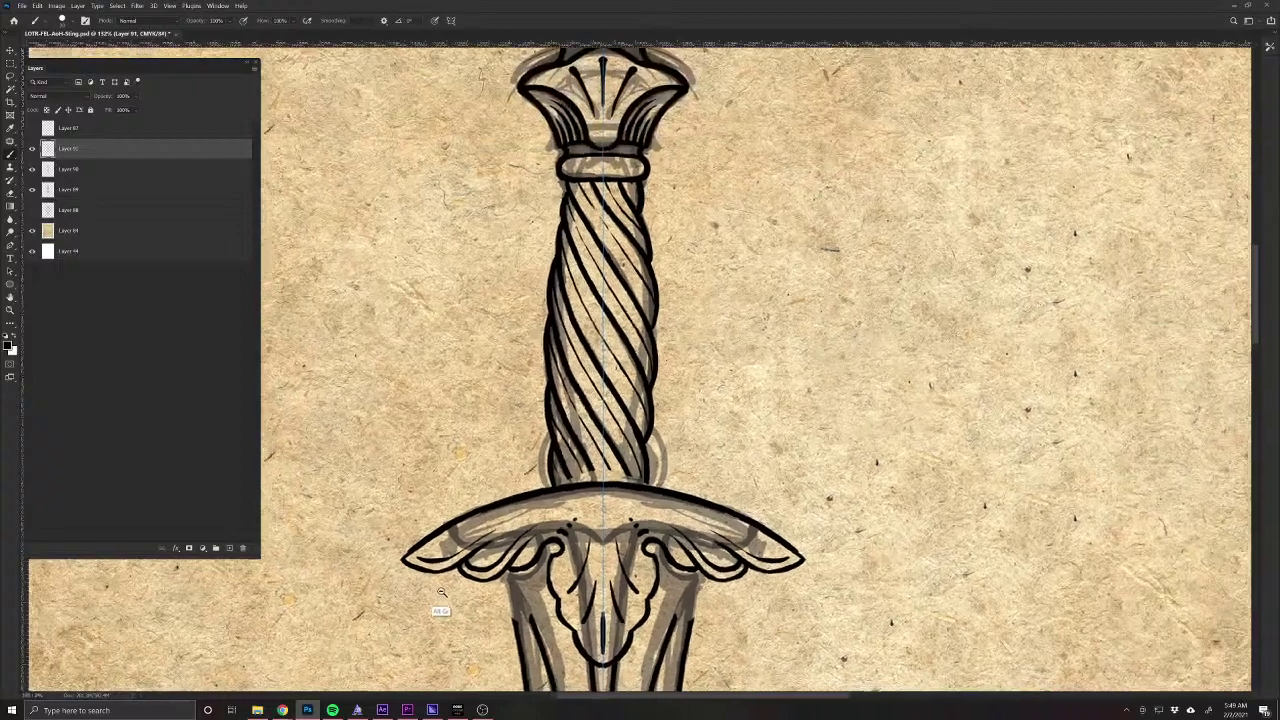
Ink concave blade shoulders beneath the crossguard, and redraw the upper inner blade lines so they run into the shoulder corners.
{"action": "scroll", "coordinate": [521, 573], "scroll_direction": "up", "scroll_amount": 6}
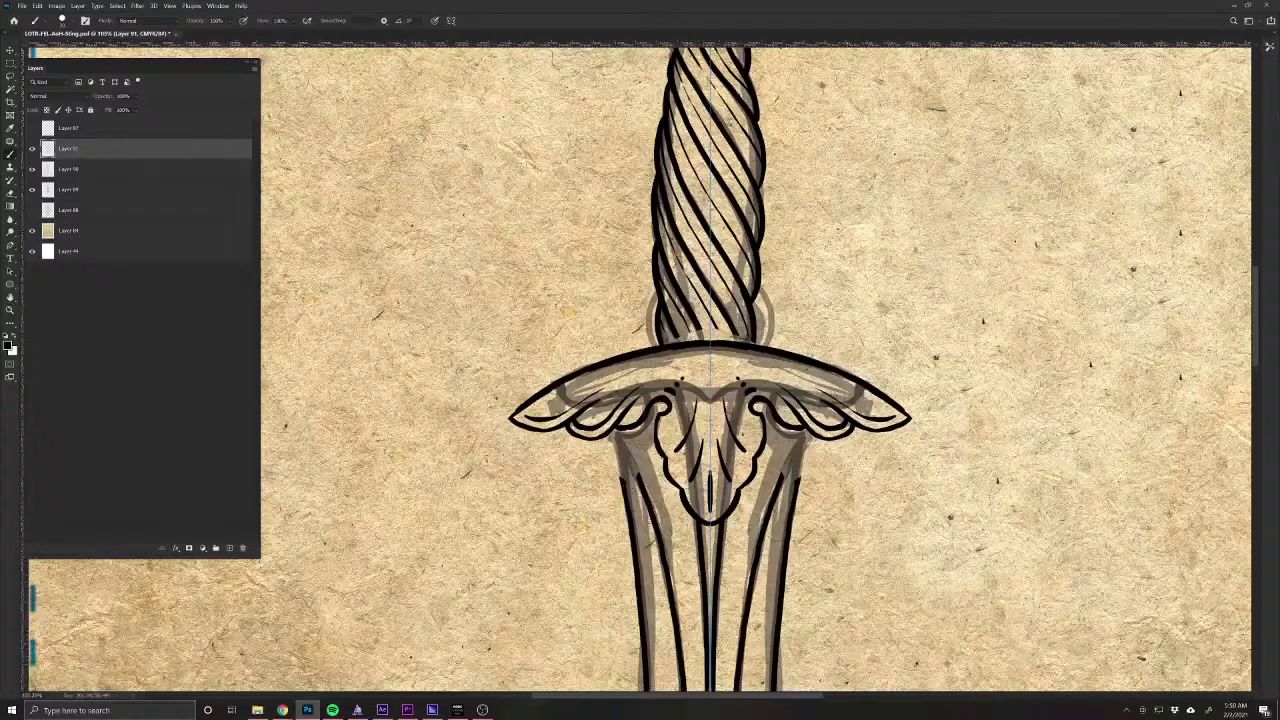
{"action": "mouse_move", "coordinate": [648, 414]}
{"action": "left_mouse_down"}
{"action": "mouse_move", "coordinate": [640, 460]}
{"action": "mouse_move", "coordinate": [621, 471]}
{"action": "left_mouse_up"}
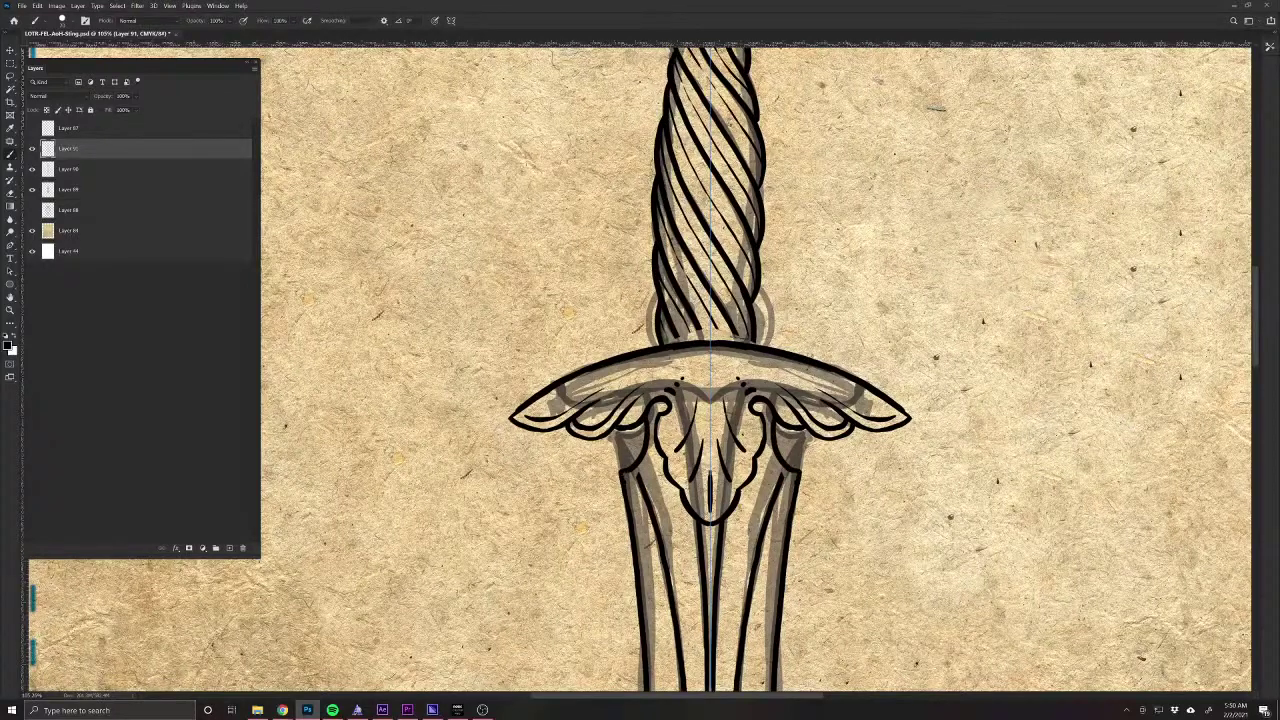
{"action": "key", "text": "e"}
{"action": "left_click_drag", "start_coordinate": [656, 500], "coordinate": [671, 608]}
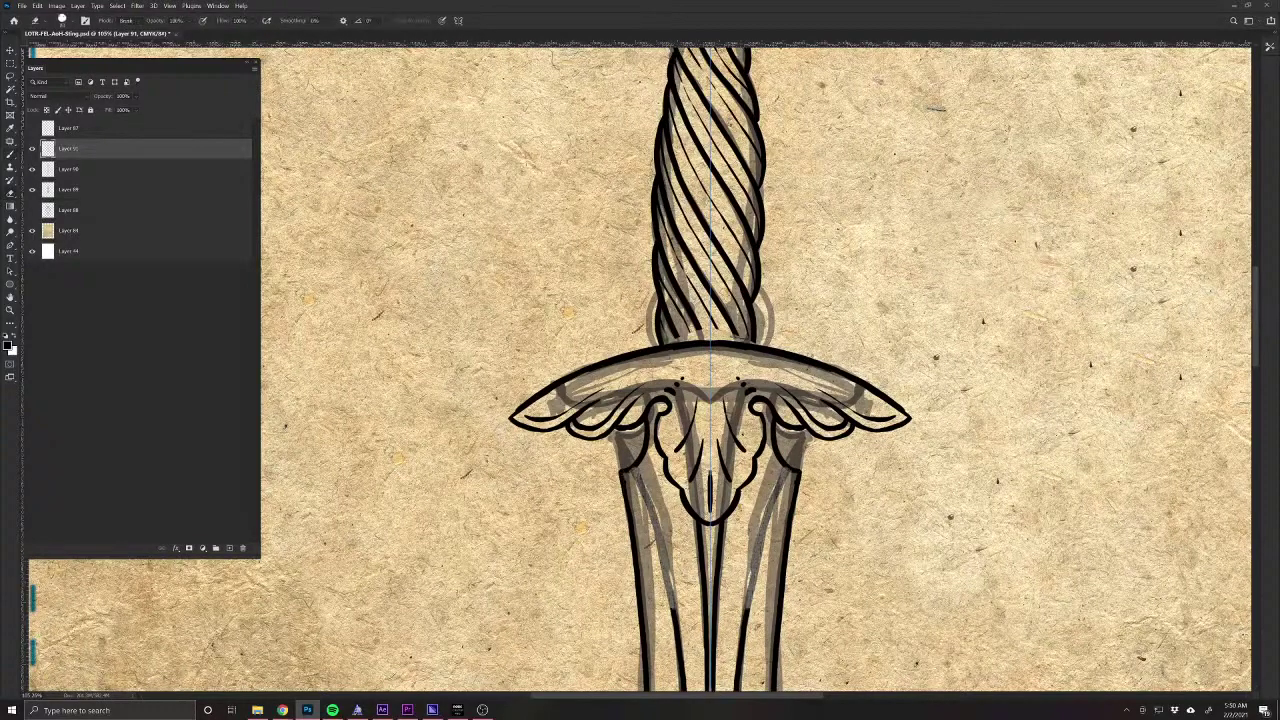
{"action": "key", "text": "b"}
{"action": "left_click_drag", "start_coordinate": [626, 482], "coordinate": [674, 630]}
{"action": "left_click_drag", "start_coordinate": [668, 584], "coordinate": [628, 478]}
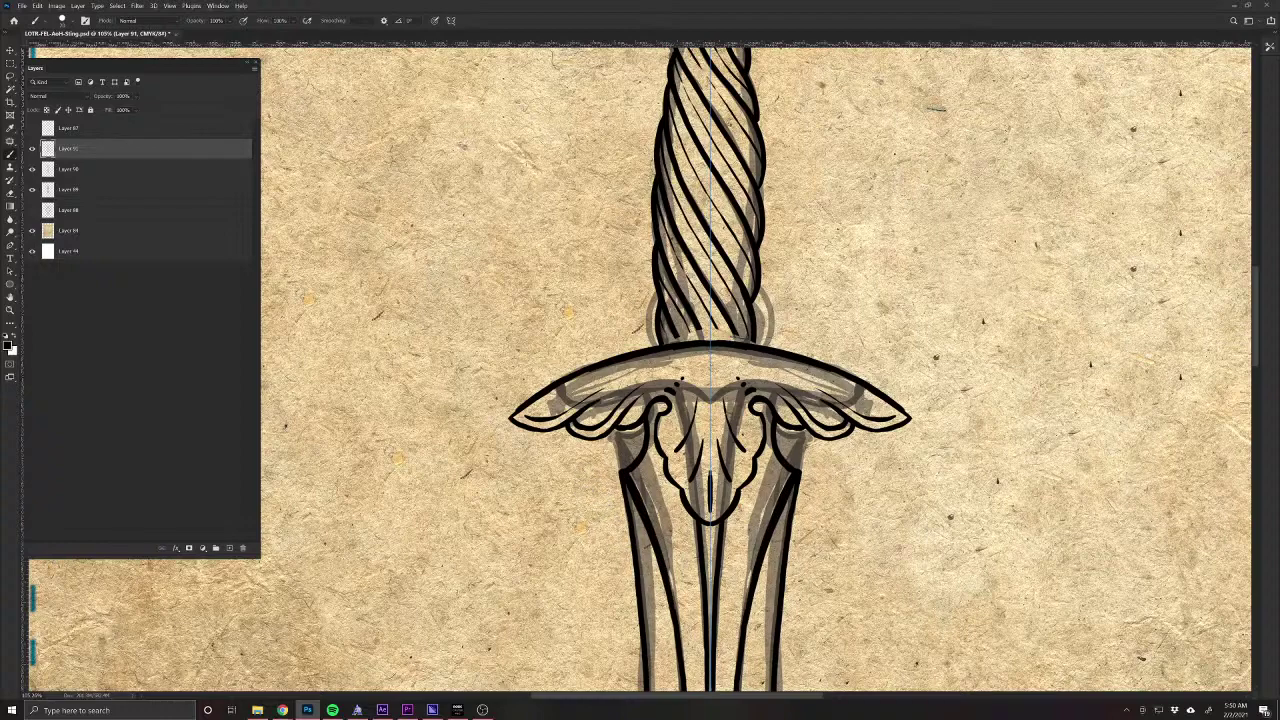
Hide the two rough sketch layers beneath the dagger's ink layer.
{"action": "left_click_drag", "start_coordinate": [620, 586], "coordinate": [585, 565]}
{"action": "left_click_drag", "start_coordinate": [616, 441], "coordinate": [617, 436]}
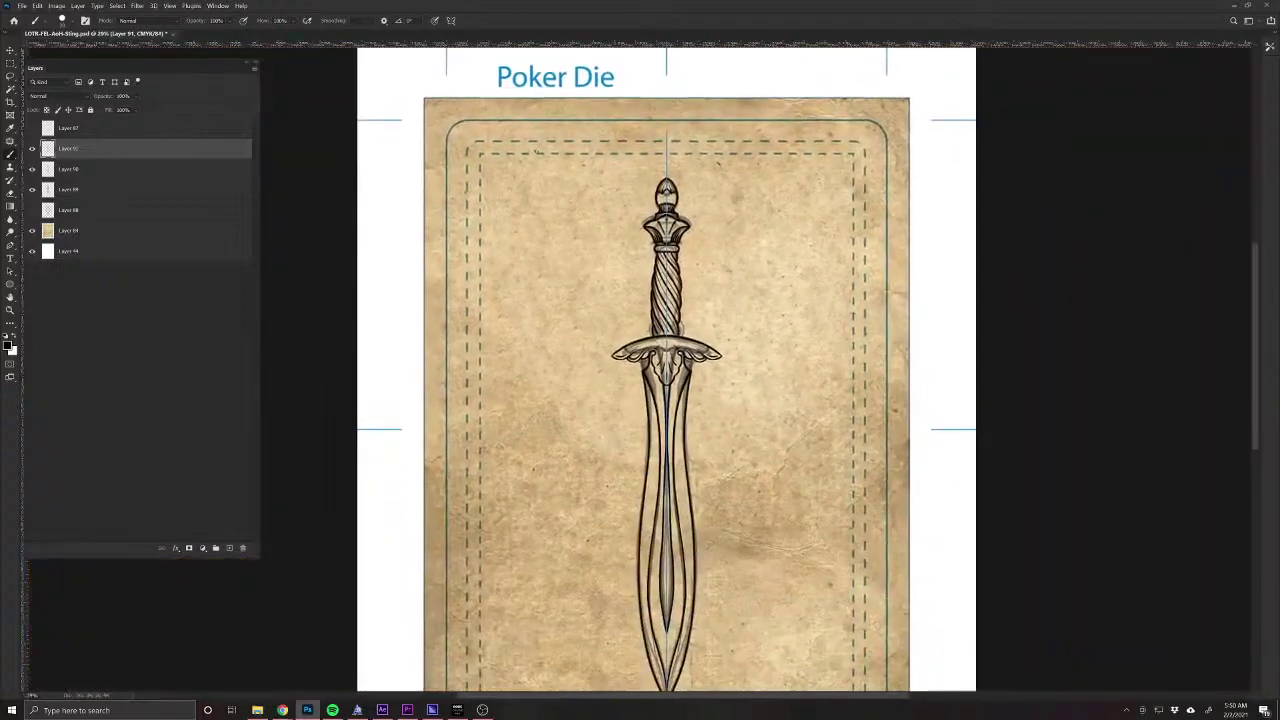
{"action": "left_click", "coordinate": [33, 192]}
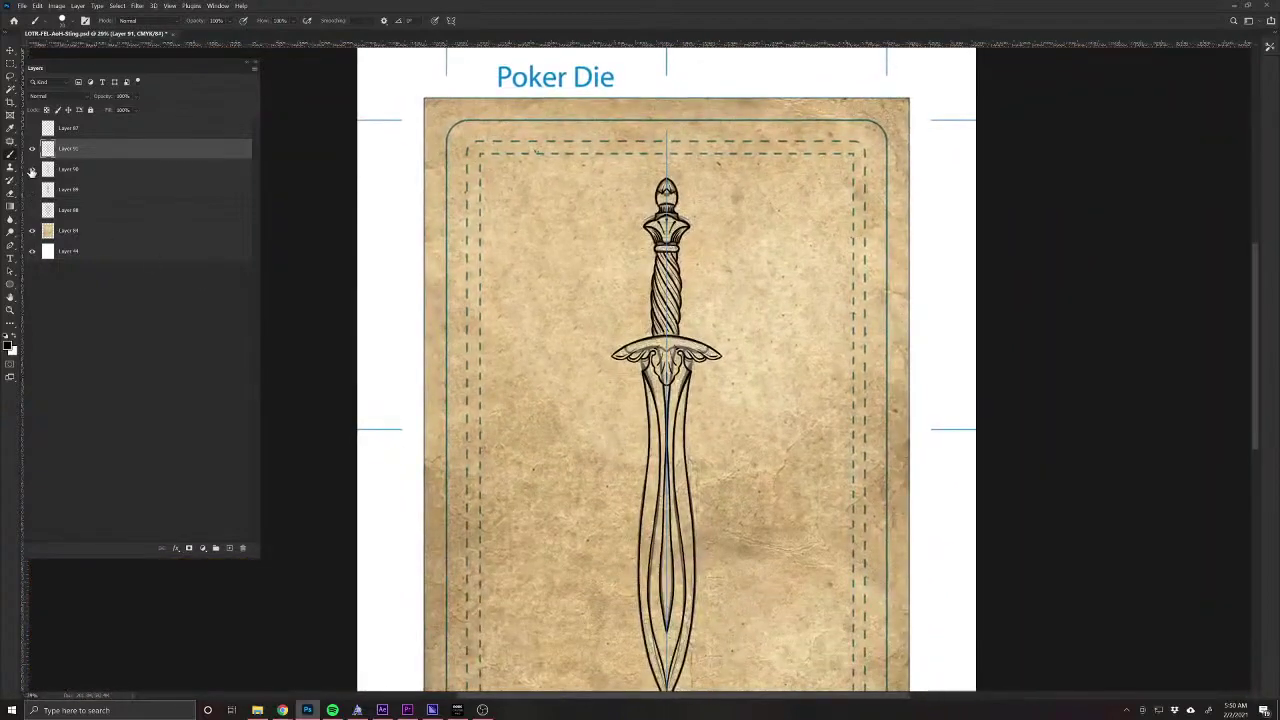
{"action": "left_click", "coordinate": [32, 169]}
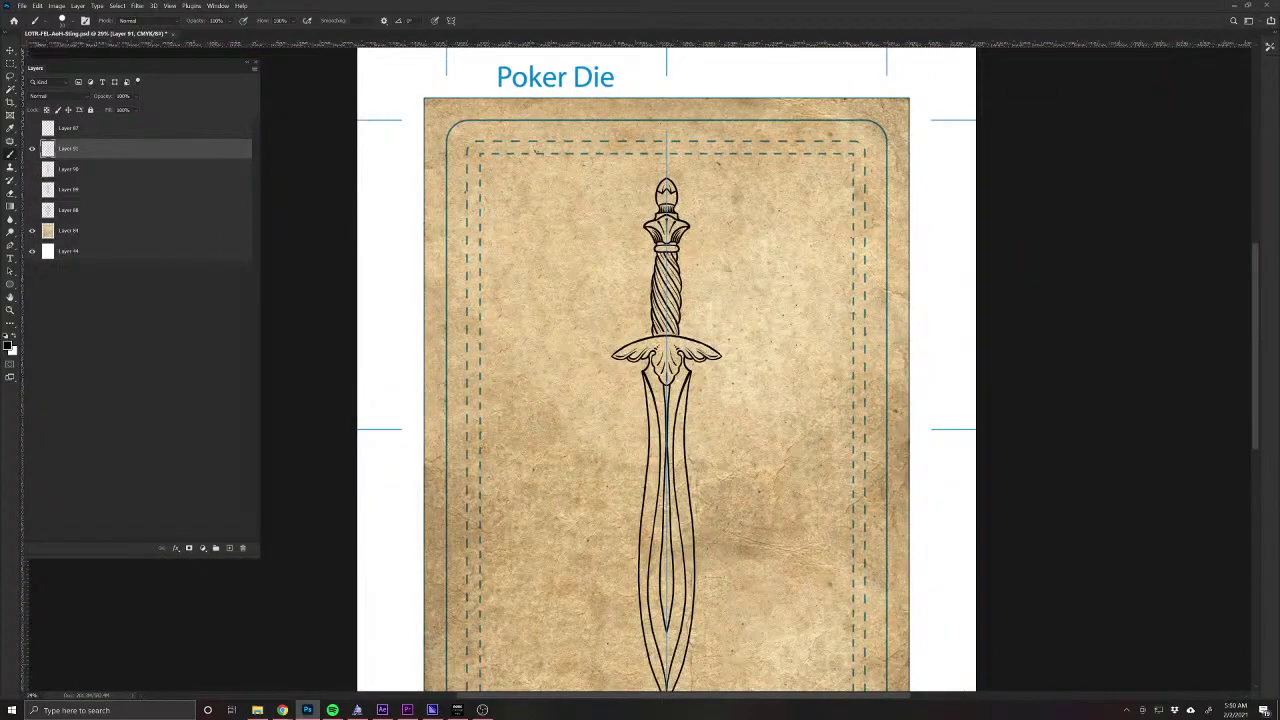
Thicken the outlines of the crossguard's central scalloped shape and of the scallops along the wings' lower edge.
{"action": "left_click_drag", "start_coordinate": [661, 381], "coordinate": [611, 613]}
{"action": "mouse_move", "coordinate": [599, 477]}
{"action": "left_mouse_down"}
{"action": "mouse_move", "coordinate": [600, 544]}
{"action": "mouse_move", "coordinate": [640, 588]}
{"action": "left_mouse_up"}
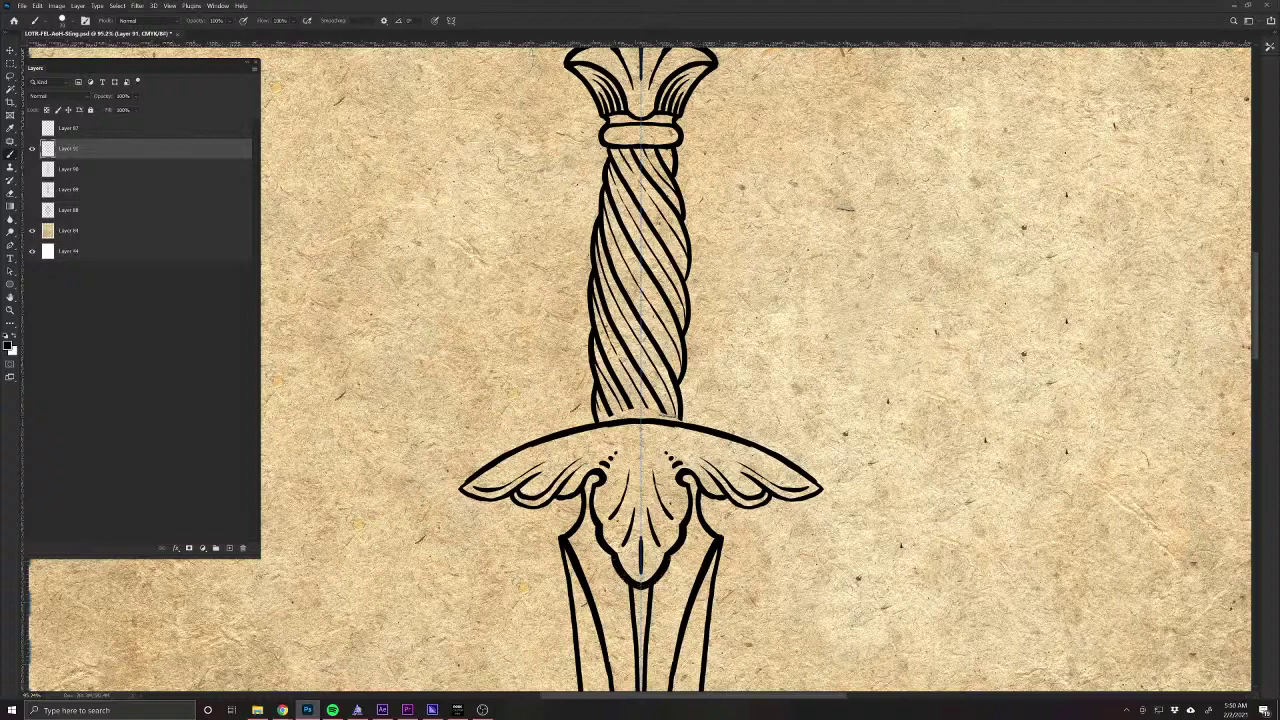
{"action": "mouse_move", "coordinate": [594, 476]}
{"action": "left_mouse_down"}
{"action": "mouse_move", "coordinate": [545, 507]}
{"action": "mouse_move", "coordinate": [510, 503]}
{"action": "left_mouse_up"}
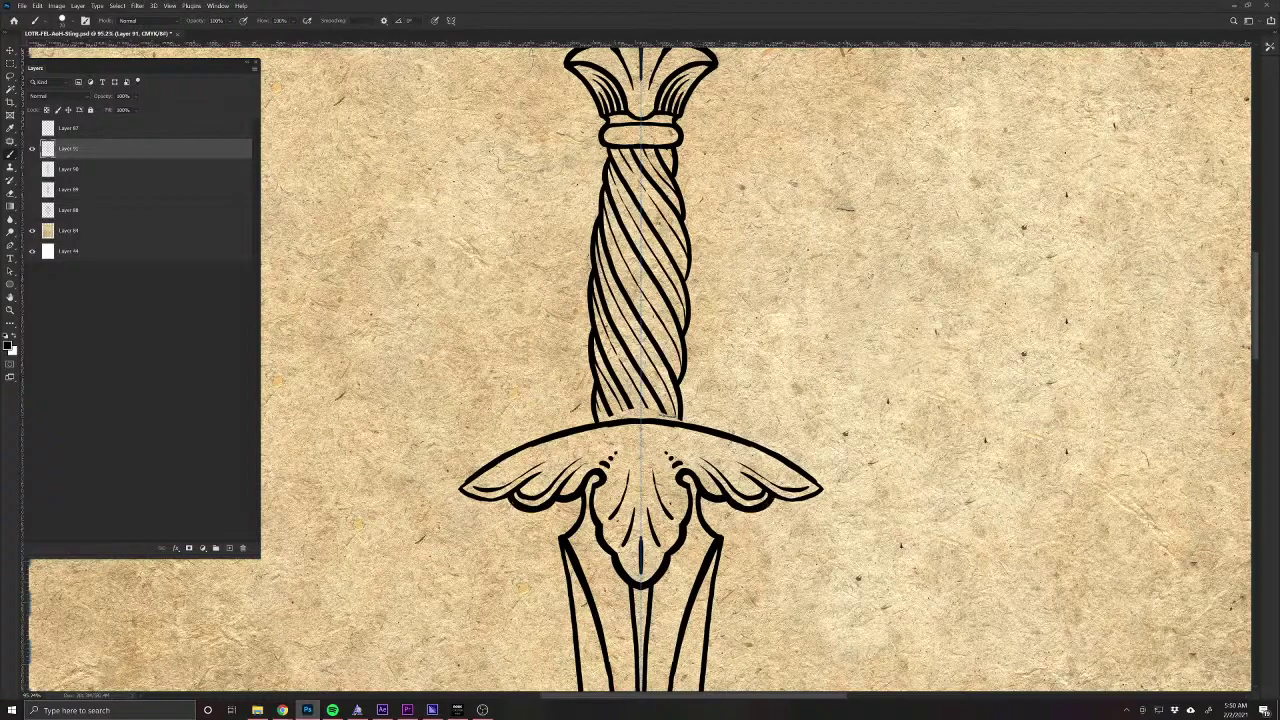
{"action": "left_click_drag", "start_coordinate": [766, 623], "coordinate": [687, 645]}
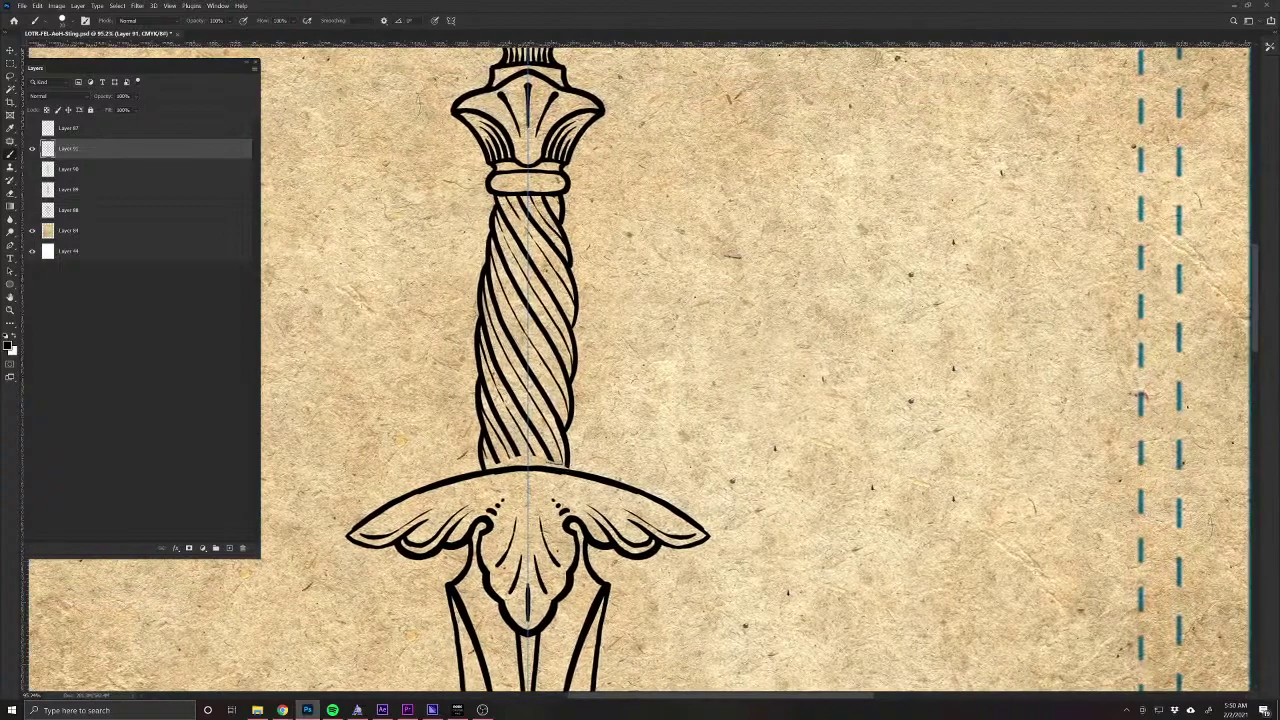
Turn off paint symmetry and extend the grip's lowest twist lines down to the crossguard's top arc.
{"action": "left_click", "coordinate": [454, 21]}
{"action": "left_click", "coordinate": [475, 34]}
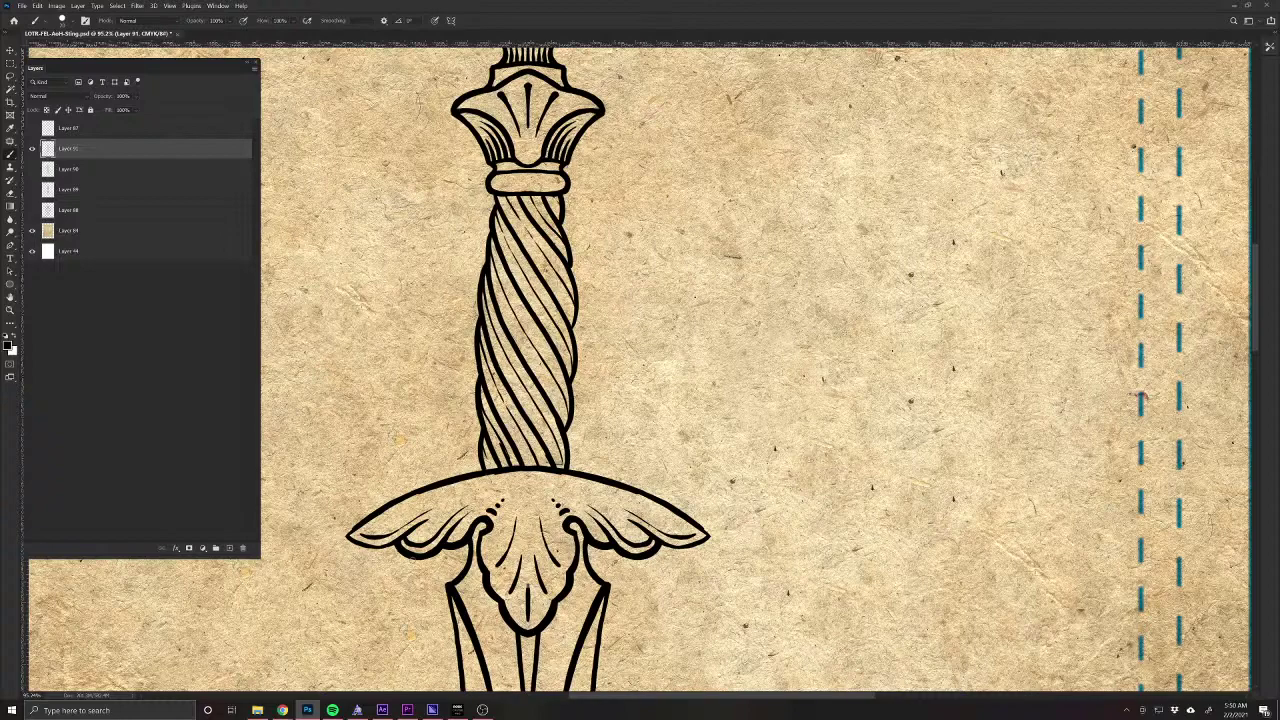
{"action": "left_click_drag", "start_coordinate": [534, 644], "coordinate": [540, 397]}
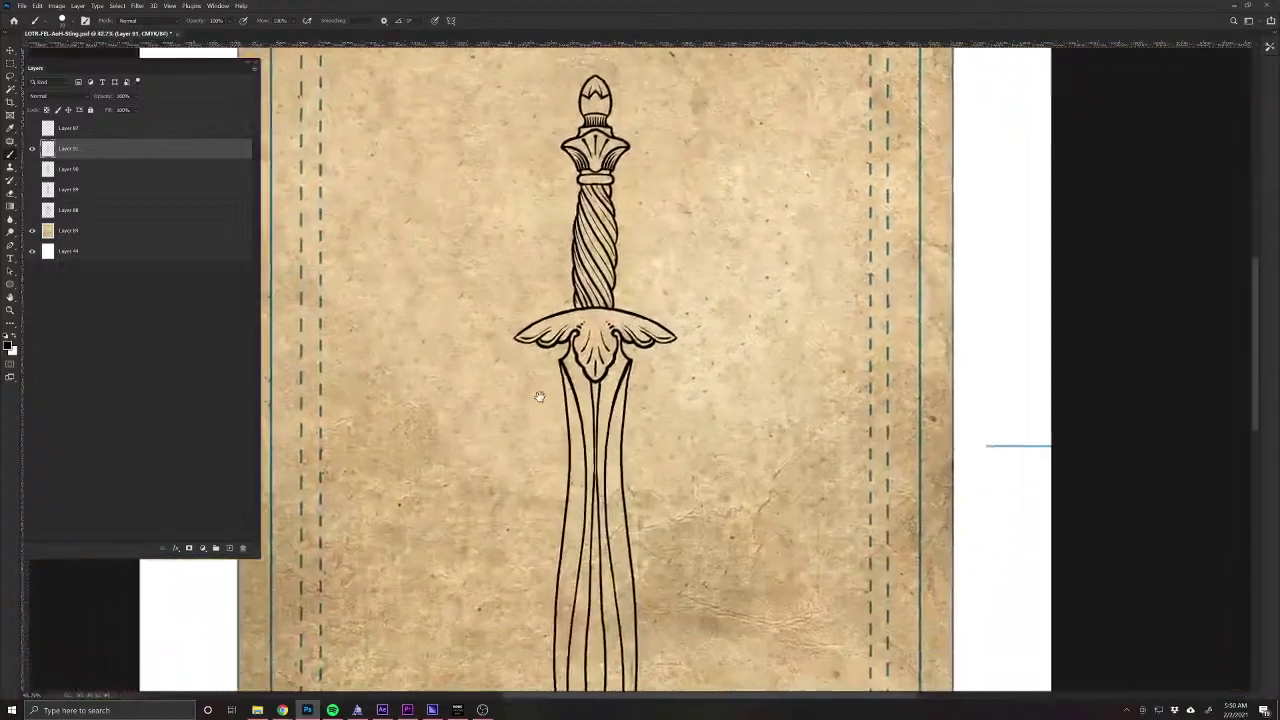
{"action": "scroll", "coordinate": [520, 495], "scroll_direction": "down", "scroll_amount": 3}
{"action": "scroll", "coordinate": [520, 486], "scroll_direction": "up", "scroll_amount": 1}
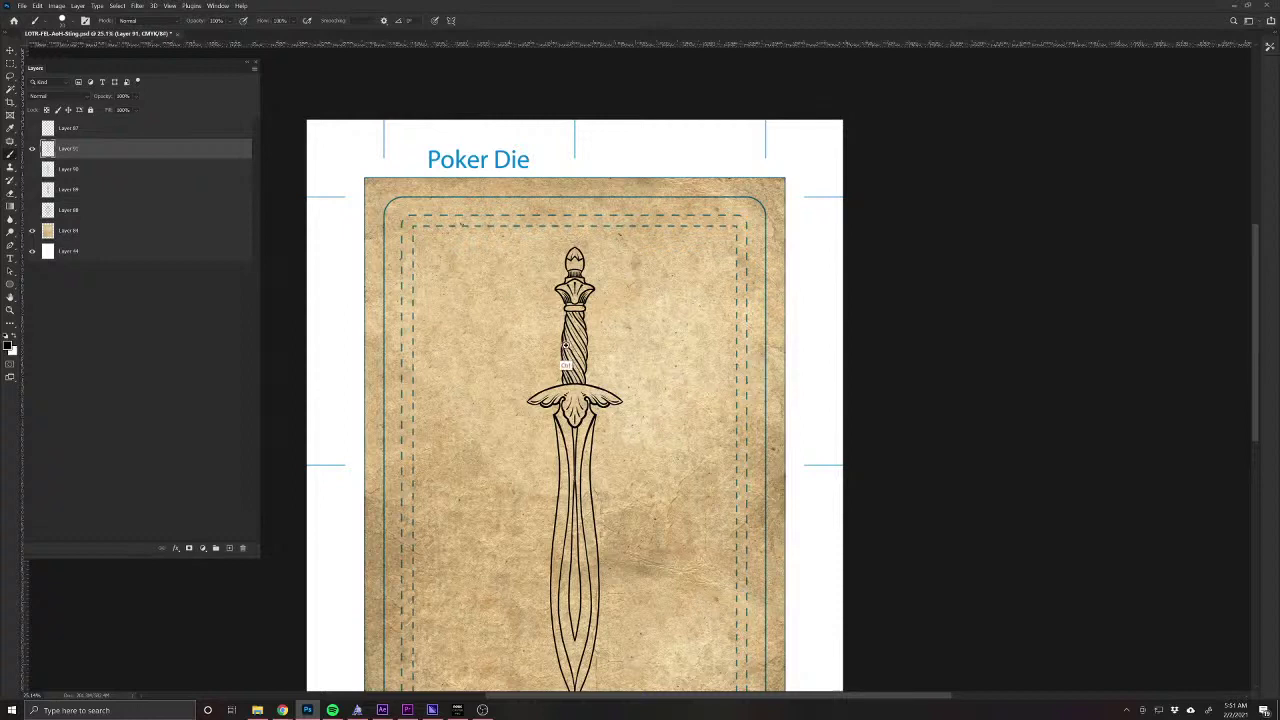
Turn on vertical paint symmetry centred on the dagger's long axis.
{"action": "mouse_move", "coordinate": [567, 347]}
{"action": "left_mouse_down"}
{"action": "mouse_move", "coordinate": [610, 403]}
{"action": "mouse_move", "coordinate": [574, 350]}
{"action": "left_mouse_up"}
{"action": "left_click_drag", "start_coordinate": [522, 566], "coordinate": [557, 439]}
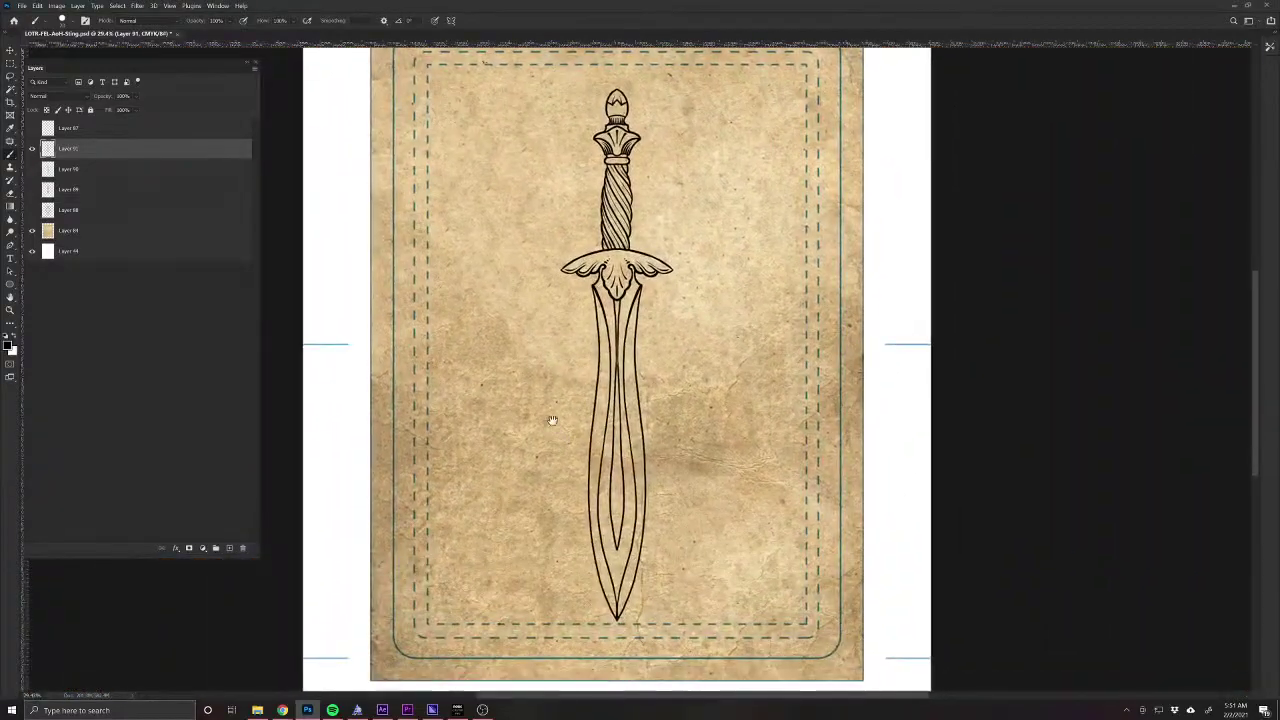
{"action": "left_click_drag", "start_coordinate": [581, 374], "coordinate": [568, 658]}
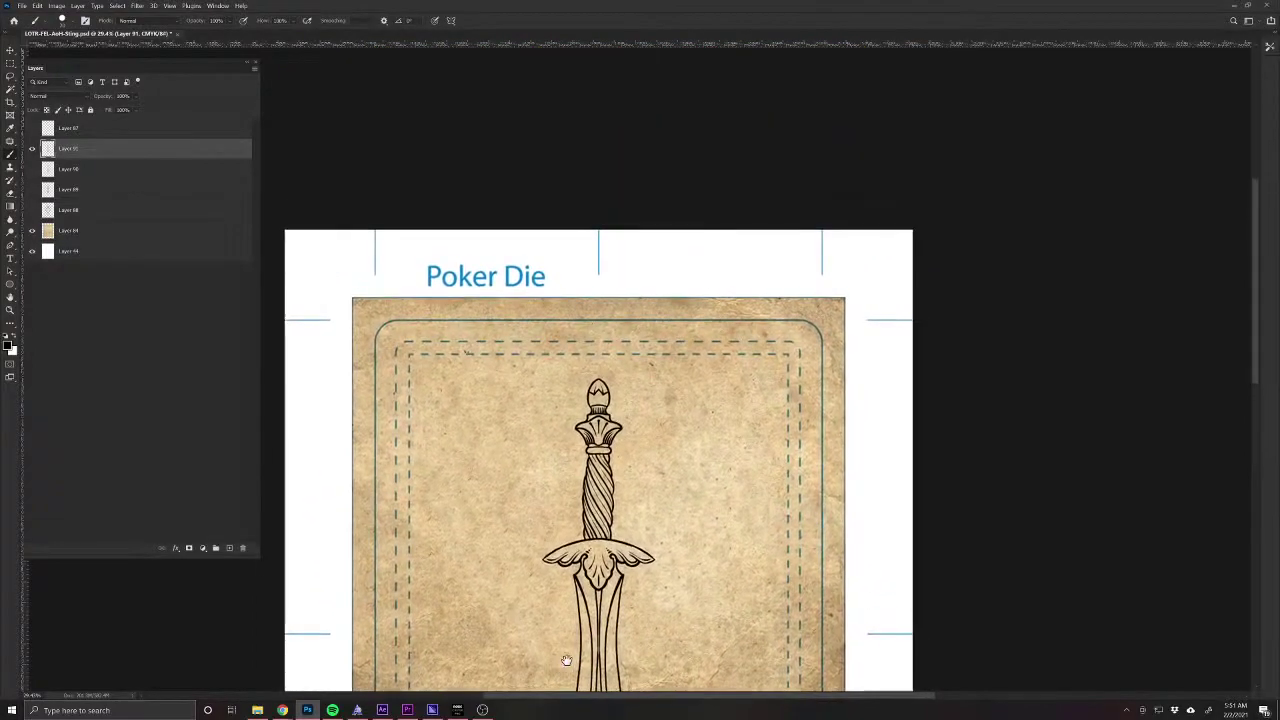
{"action": "scroll", "coordinate": [605, 405], "scroll_direction": "up", "scroll_amount": 5}
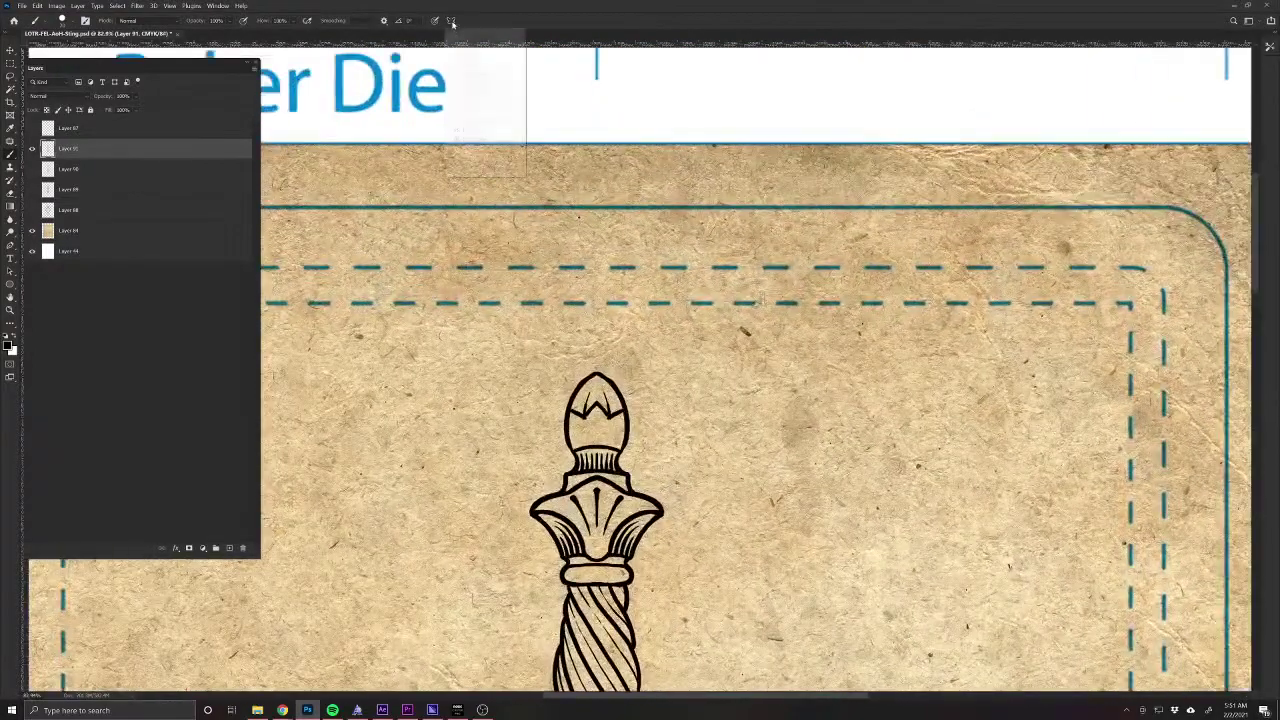
{"action": "left_click", "coordinate": [450, 20]}
{"action": "left_click", "coordinate": [467, 56]}
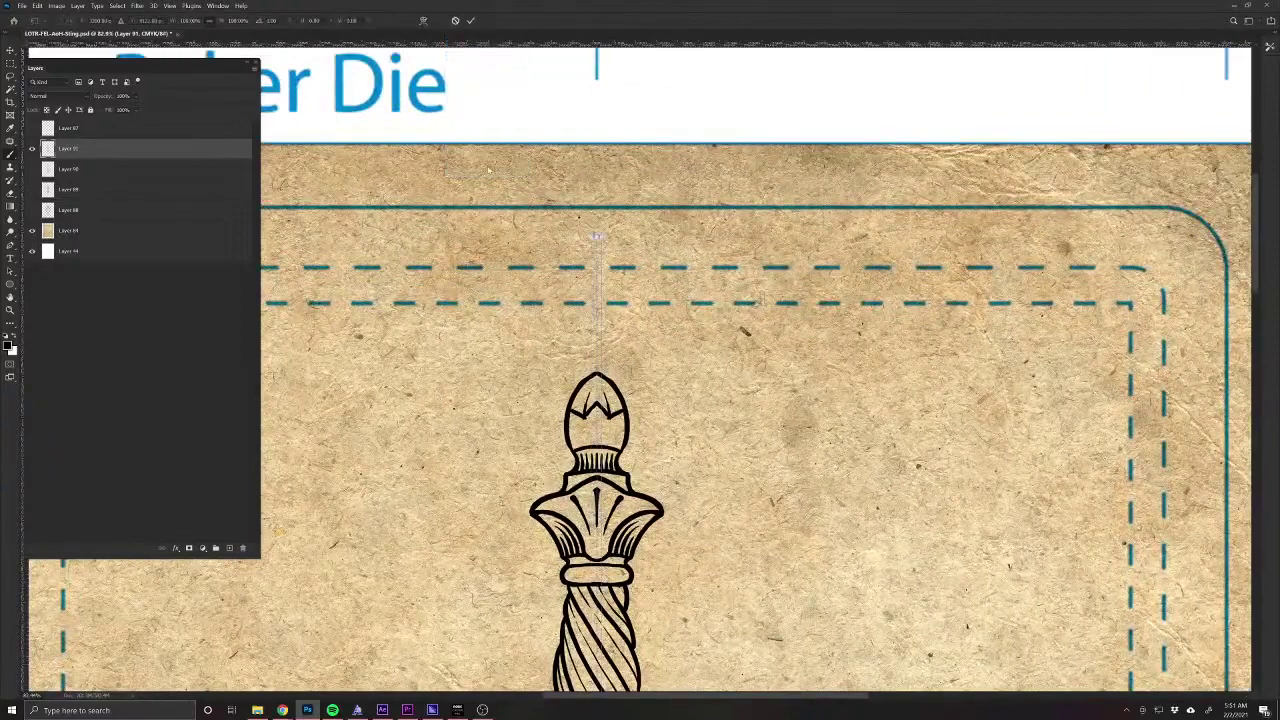
Erase the zigzag band inside the pommel and the ribbed neck with the pommel's lower edge.
{"action": "key", "text": "e"}
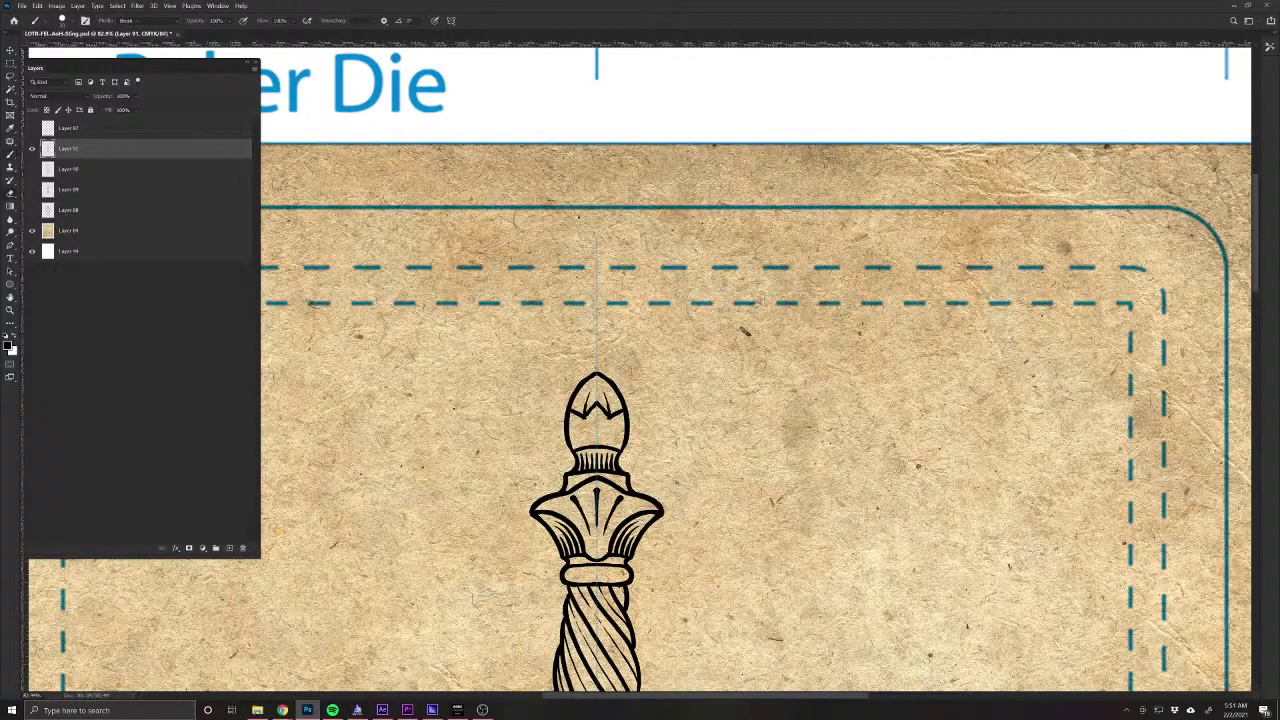
{"action": "left_click_drag", "start_coordinate": [575, 414], "coordinate": [596, 408]}
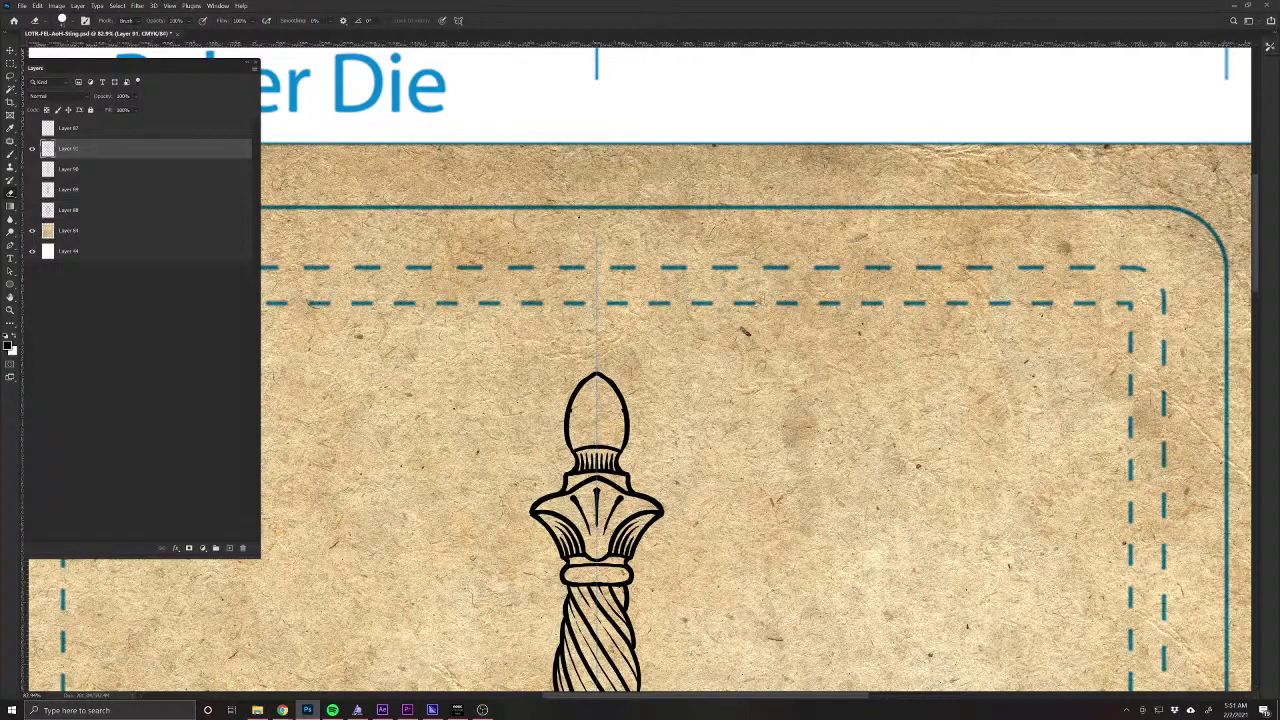
{"action": "mouse_move", "coordinate": [565, 455]}
{"action": "left_mouse_down"}
{"action": "mouse_move", "coordinate": [629, 466]}
{"action": "mouse_move", "coordinate": [583, 464]}
{"action": "mouse_move", "coordinate": [608, 465]}
{"action": "left_mouse_up"}
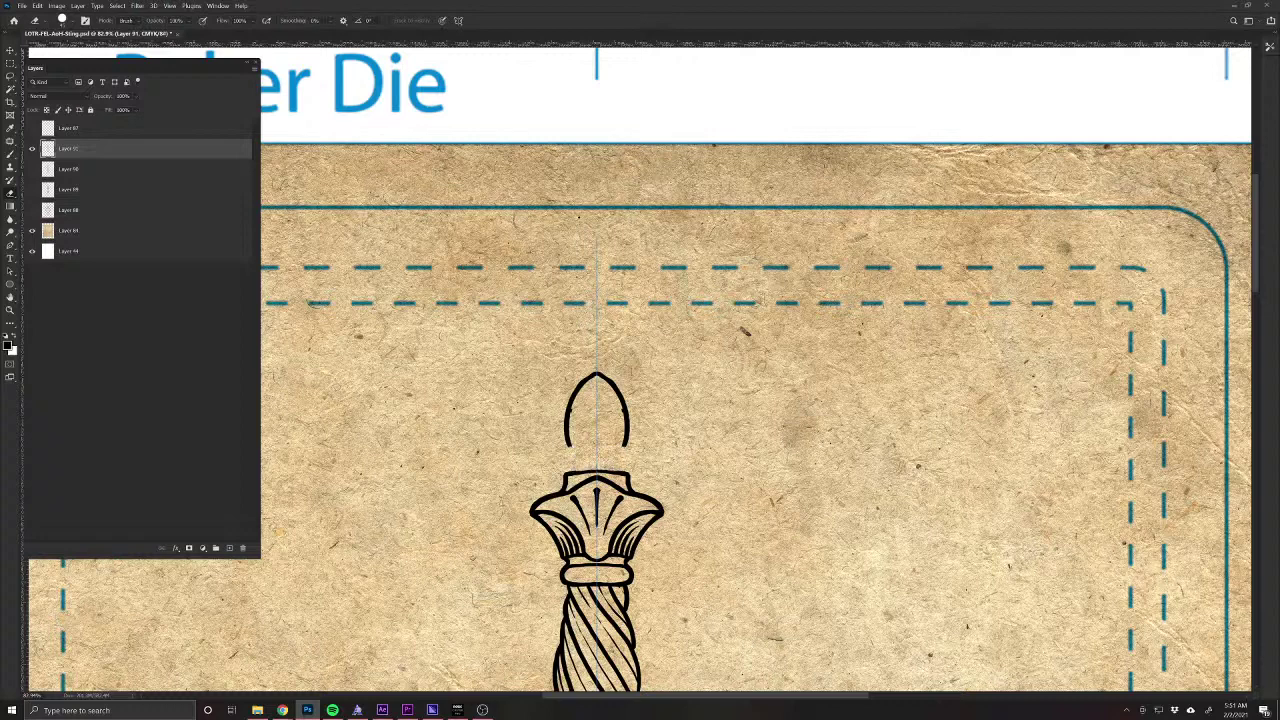
Re-ink the pommel's lower edge, its curved neck with vertical ribs, and a taller pointed zigzag inside the pommel.
{"action": "key", "text": "b"}
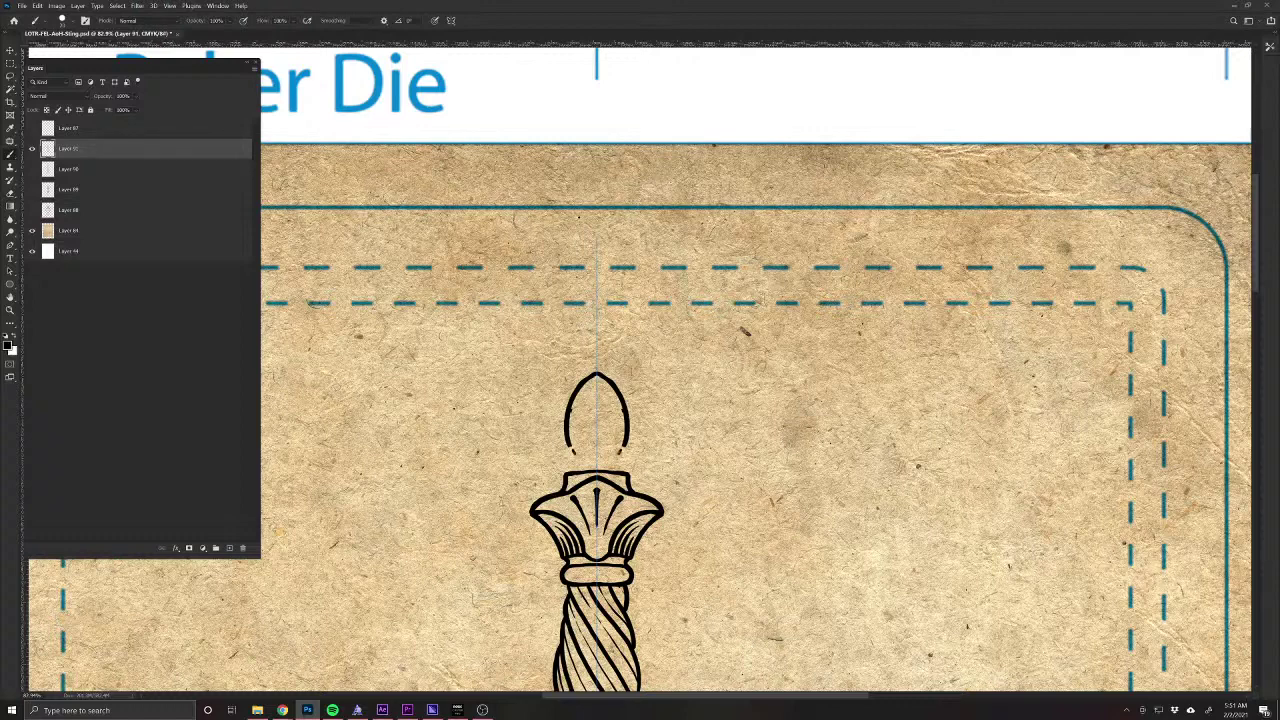
{"action": "mouse_move", "coordinate": [574, 453]}
{"action": "left_mouse_down"}
{"action": "mouse_move", "coordinate": [574, 471]}
{"action": "mouse_move", "coordinate": [569, 446]}
{"action": "mouse_move", "coordinate": [596, 444]}
{"action": "left_mouse_up"}
{"action": "left_click_drag", "start_coordinate": [572, 446], "coordinate": [597, 444]}
{"action": "left_click_drag", "start_coordinate": [597, 392], "coordinate": [582, 419]}
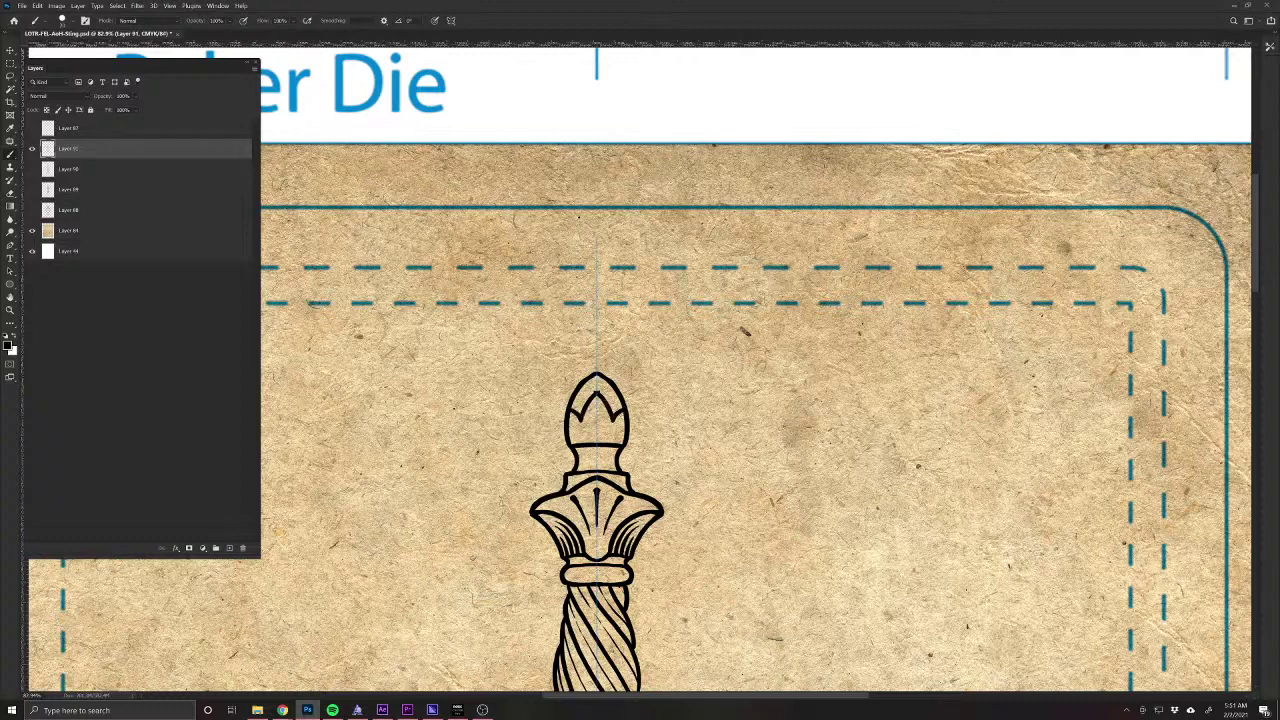
{"action": "mouse_move", "coordinate": [596, 393]}
{"action": "left_mouse_down"}
{"action": "mouse_move", "coordinate": [582, 413]}
{"action": "mouse_move", "coordinate": [612, 397]}
{"action": "mouse_move", "coordinate": [602, 381]}
{"action": "left_mouse_up"}
{"action": "key", "text": "ctrl+z"}
{"action": "key", "text": "ctrl+z"}
{"action": "mouse_move", "coordinate": [614, 448]}
{"action": "left_mouse_down"}
{"action": "mouse_move", "coordinate": [615, 472]}
{"action": "mouse_move", "coordinate": [605, 459]}
{"action": "mouse_move", "coordinate": [603, 470]}
{"action": "left_mouse_up"}
Lower the inked dagger layer's opacity to 12% and add a new layer above it for re-inking.
{"action": "left_click_drag", "start_coordinate": [567, 645], "coordinate": [612, 383]}
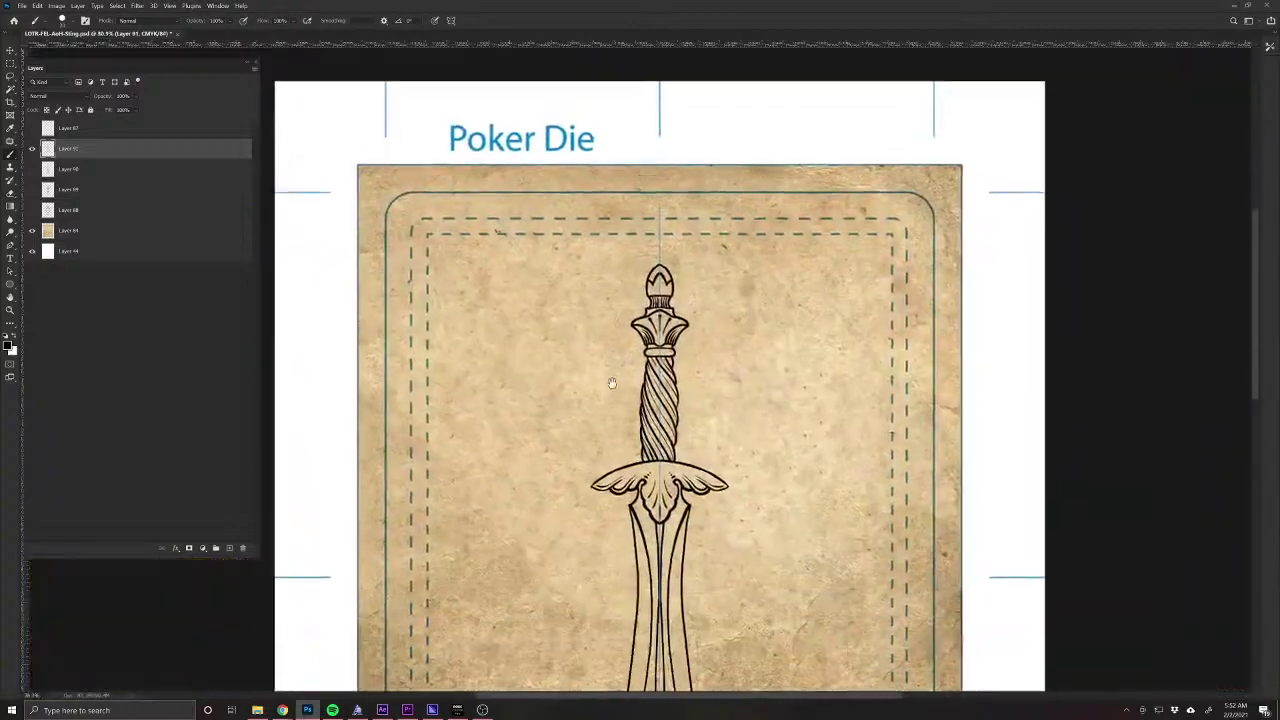
{"action": "left_click_drag", "start_coordinate": [603, 566], "coordinate": [603, 469]}
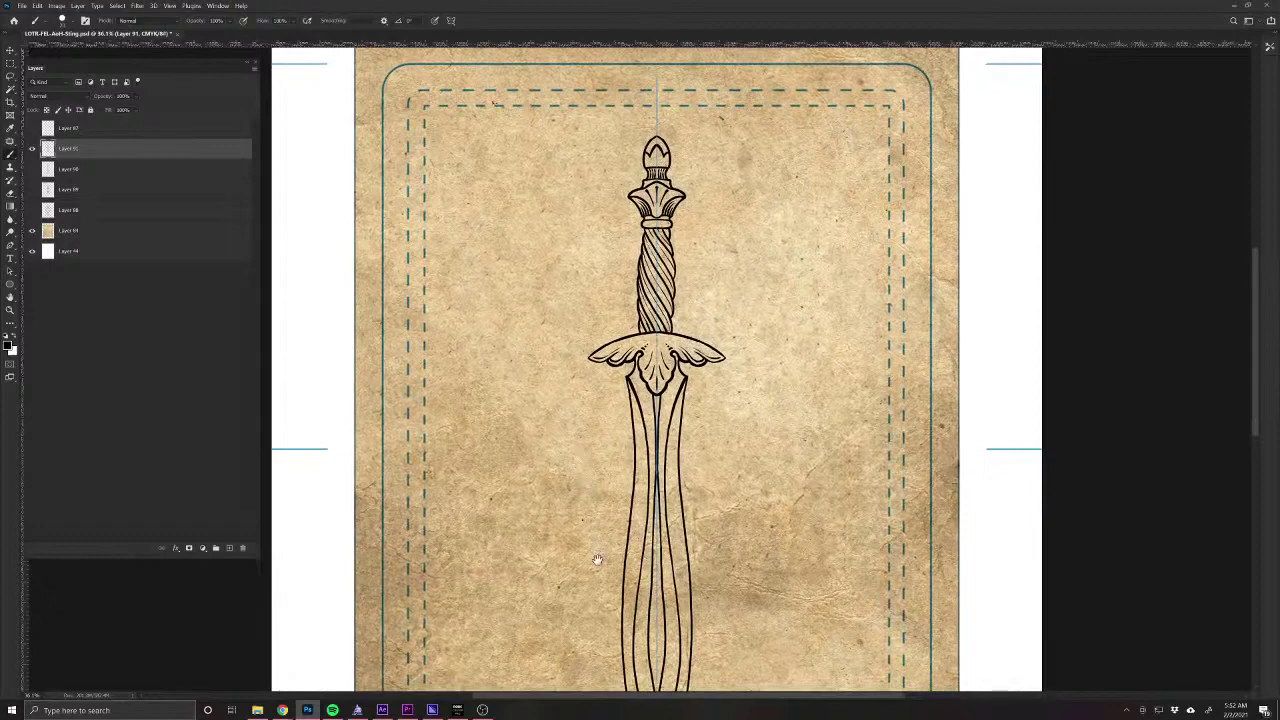
{"action": "left_click_drag", "start_coordinate": [599, 558], "coordinate": [600, 480]}
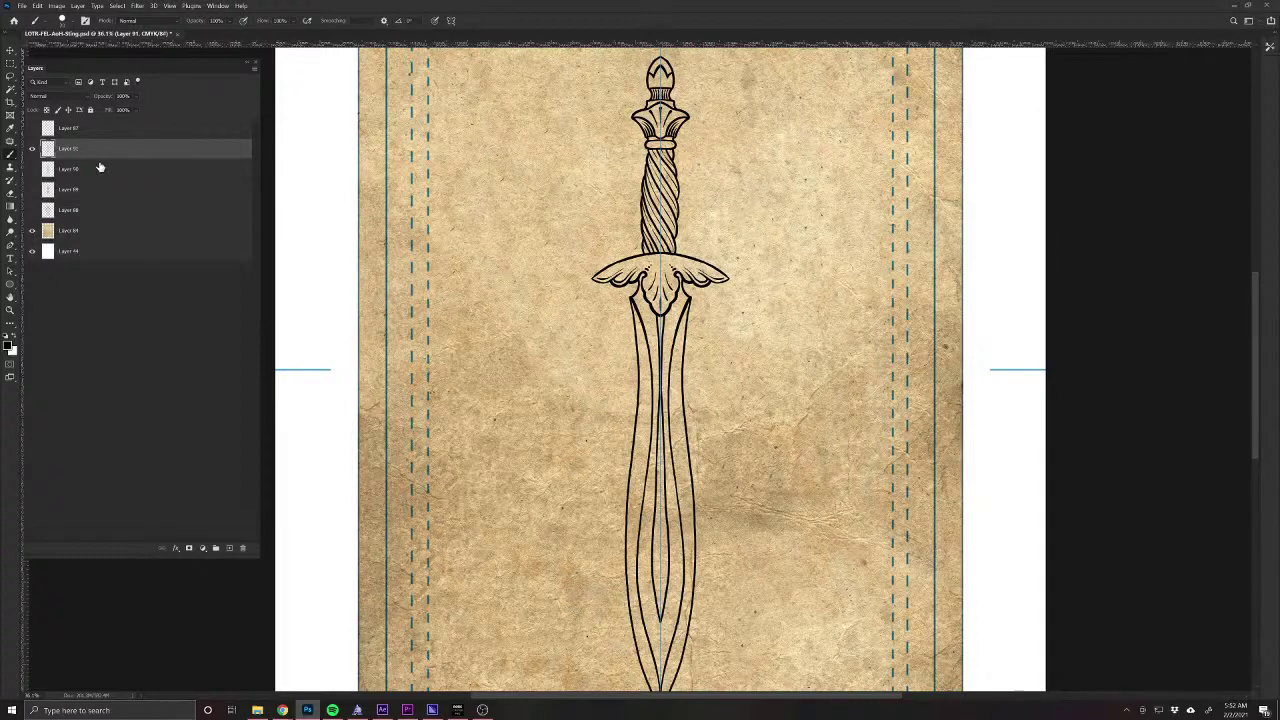
{"action": "left_click_drag", "start_coordinate": [100, 97], "coordinate": [77, 104]}
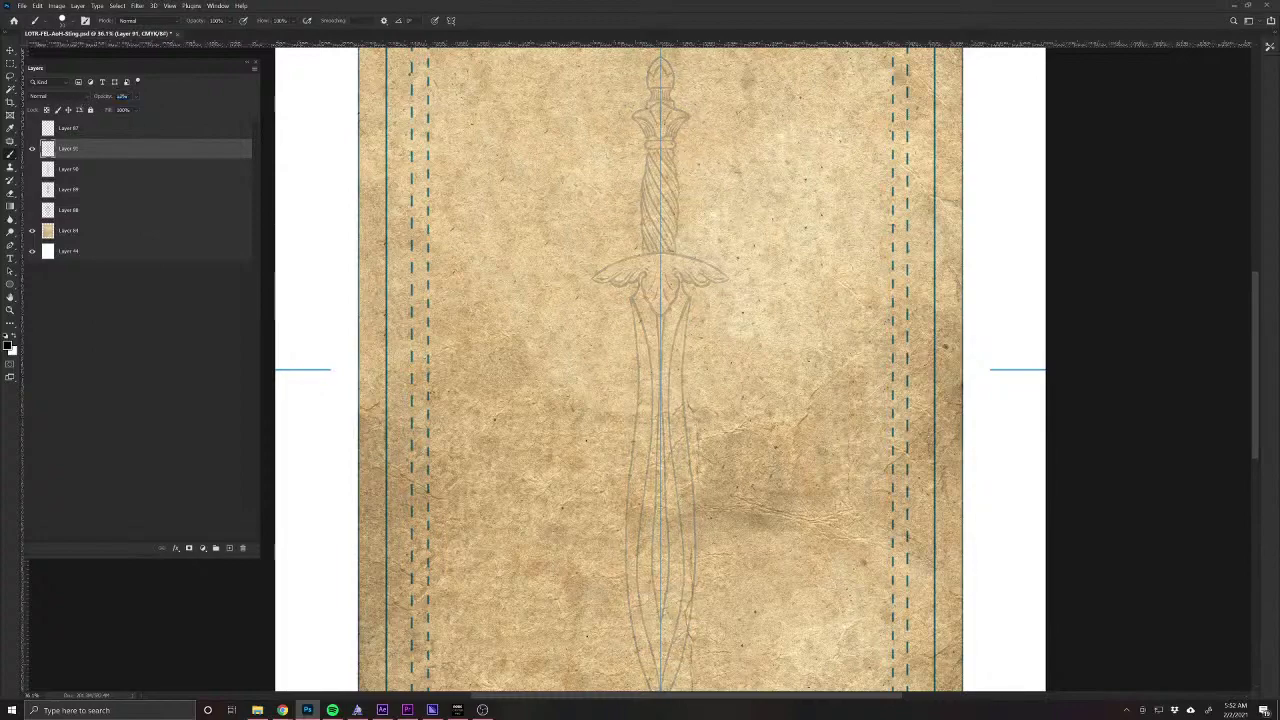
{"action": "left_click_drag", "start_coordinate": [651, 139], "coordinate": [655, 328]}
{"action": "scroll", "coordinate": [655, 328], "scroll_direction": "up", "scroll_amount": 3}
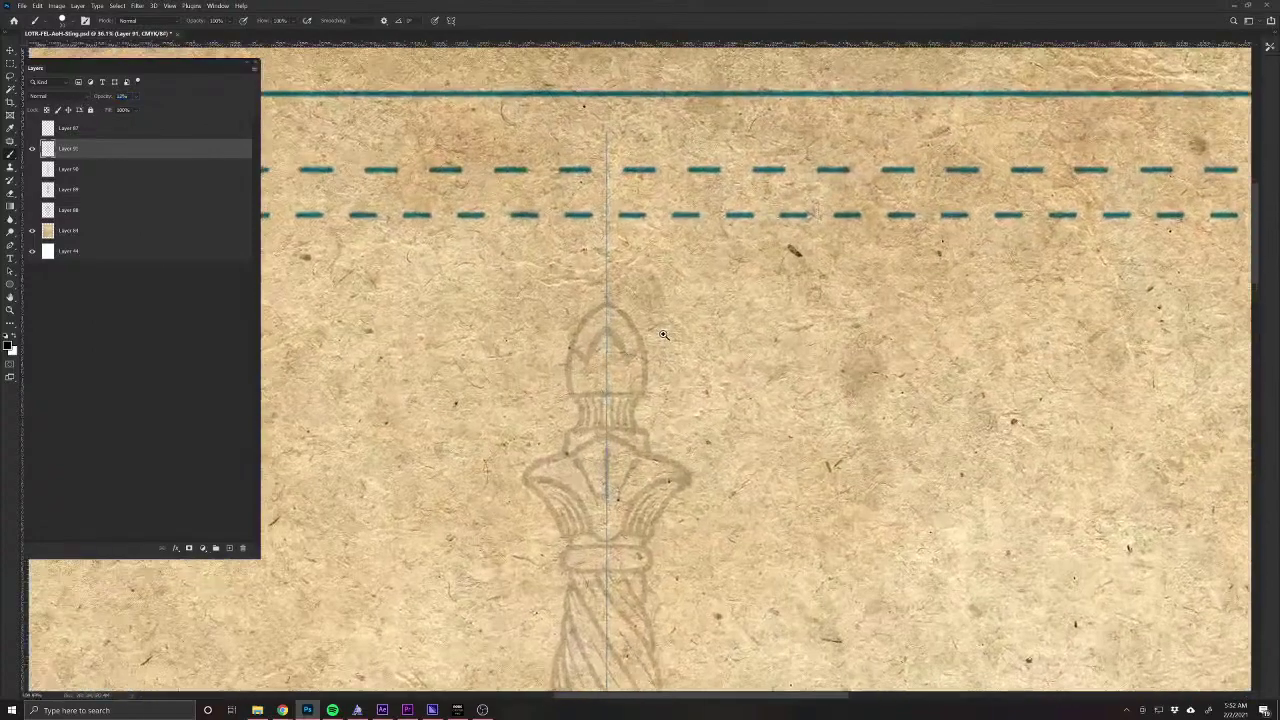
{"action": "scroll", "coordinate": [618, 381], "scroll_direction": "up", "scroll_amount": 3}
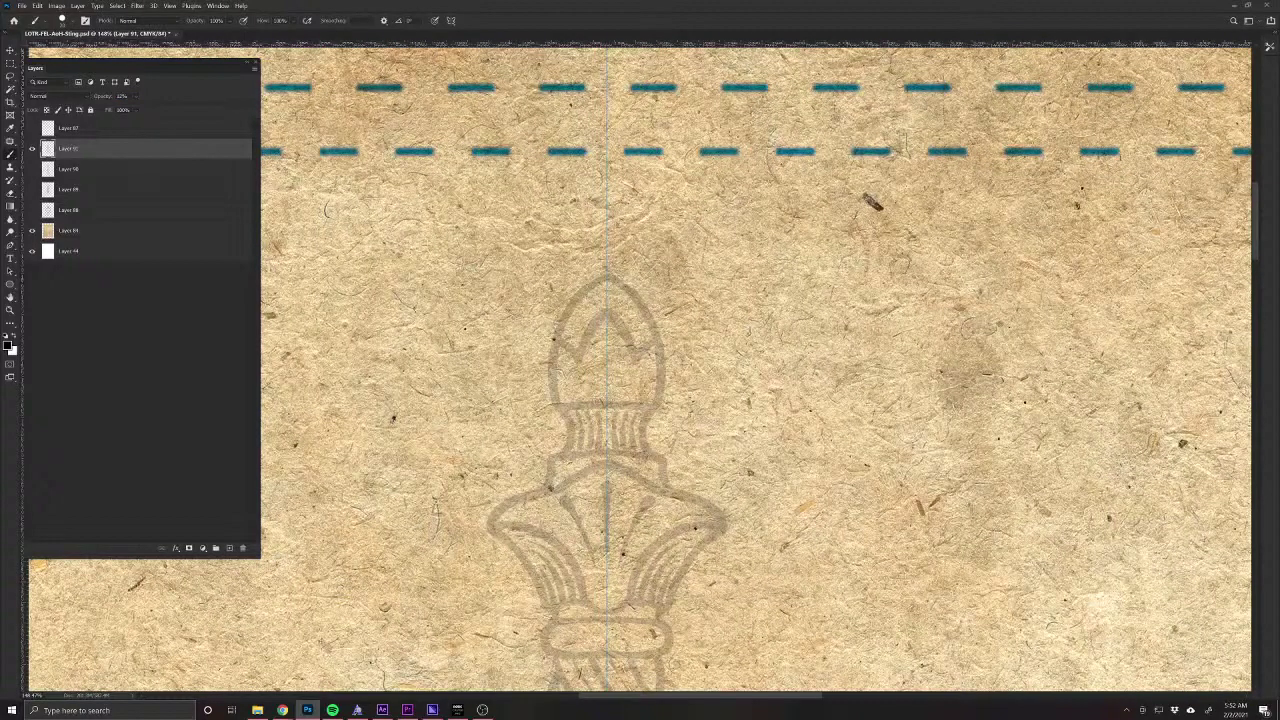
{"action": "left_click", "coordinate": [229, 548]}
Ink the neck sides, the collar and the flared fan shape below it, with its inner curves and rounded central lobe.
{"action": "mouse_move", "coordinate": [563, 408]}
{"action": "left_mouse_down"}
{"action": "mouse_move", "coordinate": [564, 455]}
{"action": "mouse_move", "coordinate": [565, 429]}
{"action": "mouse_move", "coordinate": [574, 462]}
{"action": "mouse_move", "coordinate": [699, 470]}
{"action": "mouse_move", "coordinate": [706, 510]}
{"action": "left_mouse_up"}
{"action": "left_click_drag", "start_coordinate": [626, 470], "coordinate": [780, 560]}
{"action": "left_click_drag", "start_coordinate": [649, 590], "coordinate": [664, 438]}
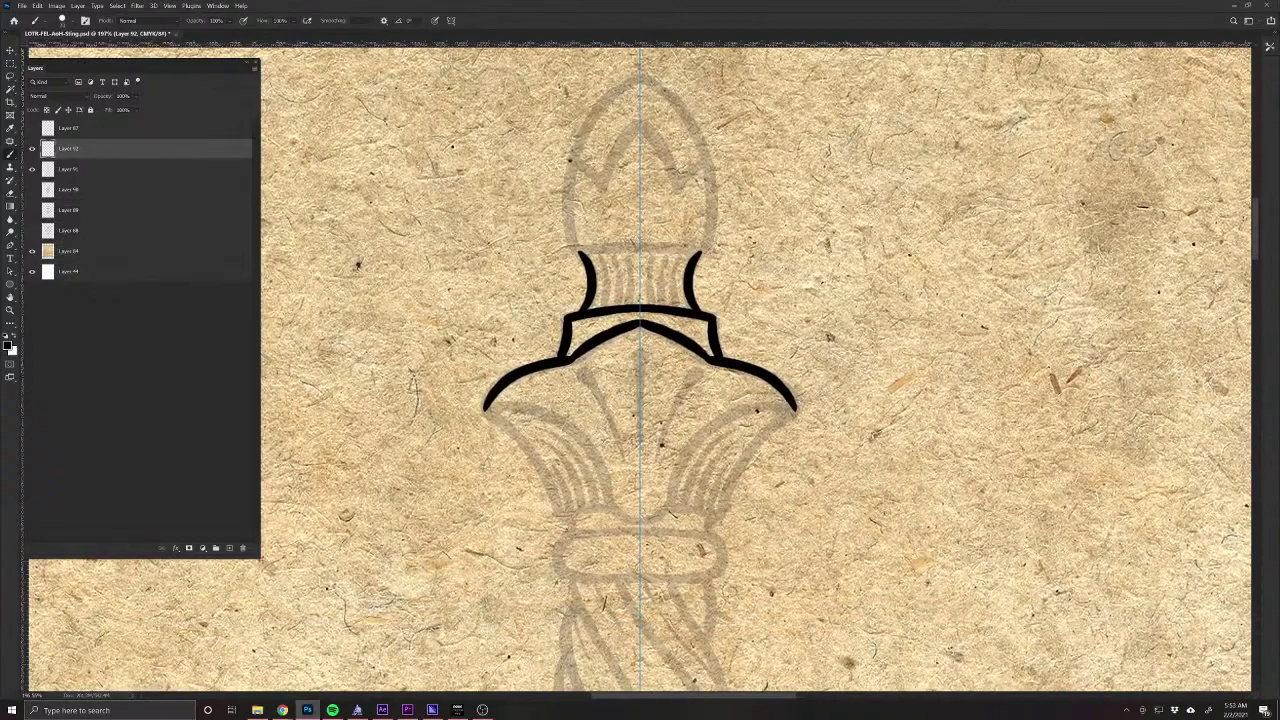
{"action": "mouse_move", "coordinate": [792, 410]}
{"action": "left_mouse_down"}
{"action": "mouse_move", "coordinate": [714, 515]}
{"action": "mouse_move", "coordinate": [740, 445]}
{"action": "mouse_move", "coordinate": [800, 412]}
{"action": "mouse_move", "coordinate": [750, 408]}
{"action": "mouse_move", "coordinate": [690, 446]}
{"action": "mouse_move", "coordinate": [649, 521]}
{"action": "mouse_move", "coordinate": [612, 503]}
{"action": "left_mouse_up"}
{"action": "key", "text": "ctrl+z"}
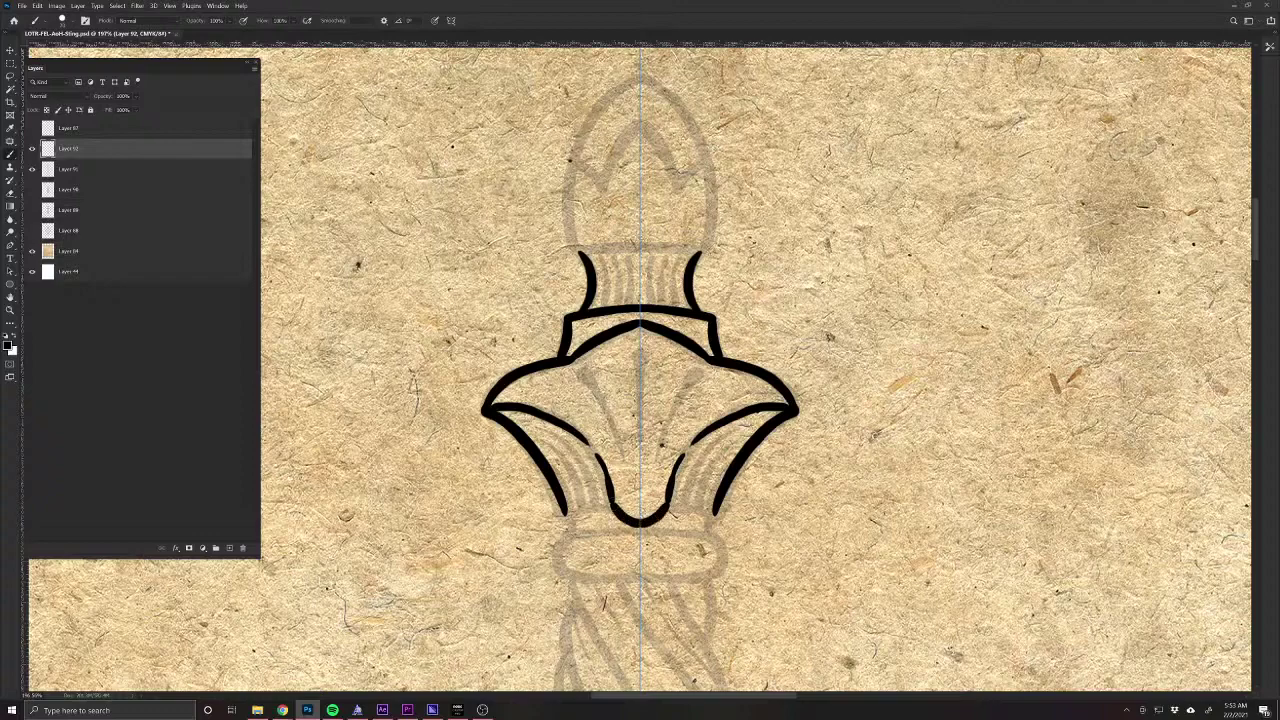
Ink three tapered, round-headed lines inside the fan shape, one along the centre axis and one mirrored on each side.
{"action": "left_click_drag", "start_coordinate": [633, 448], "coordinate": [669, 513]}
{"action": "left_click_drag", "start_coordinate": [748, 481], "coordinate": [702, 574]}
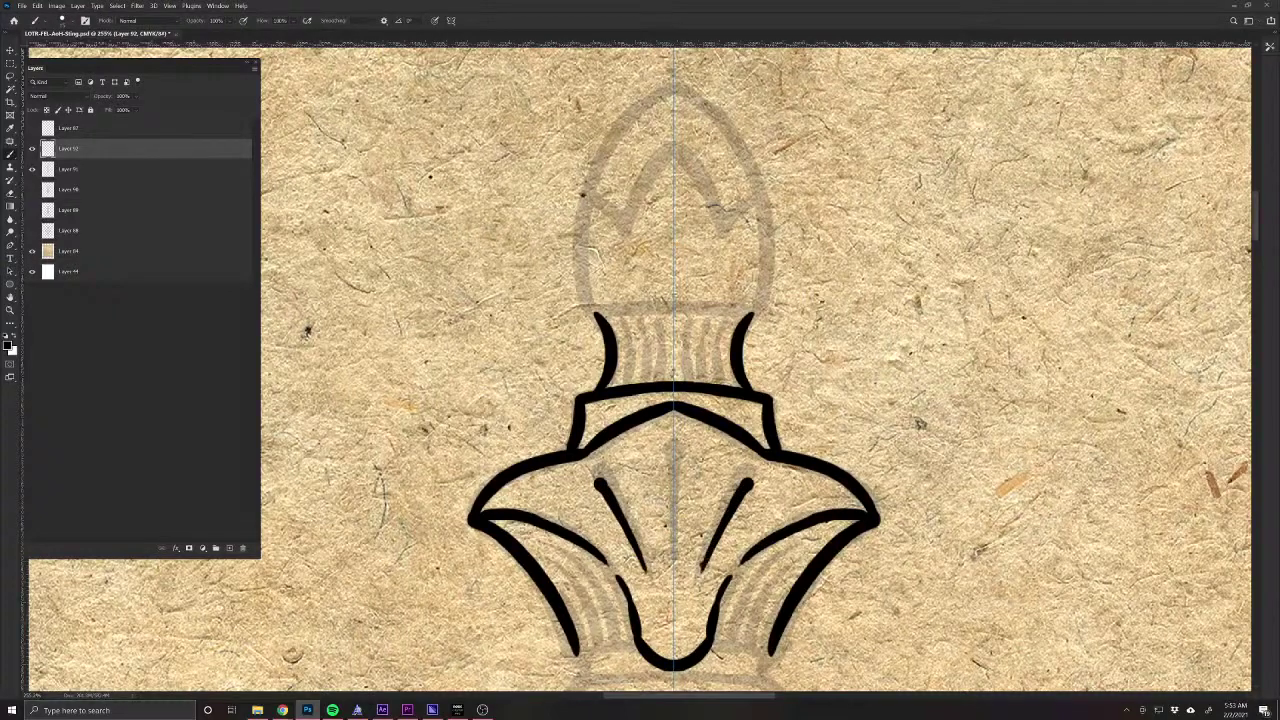
{"action": "left_click_drag", "start_coordinate": [748, 476], "coordinate": [744, 502]}
{"action": "left_click_drag", "start_coordinate": [674, 443], "coordinate": [674, 536]}
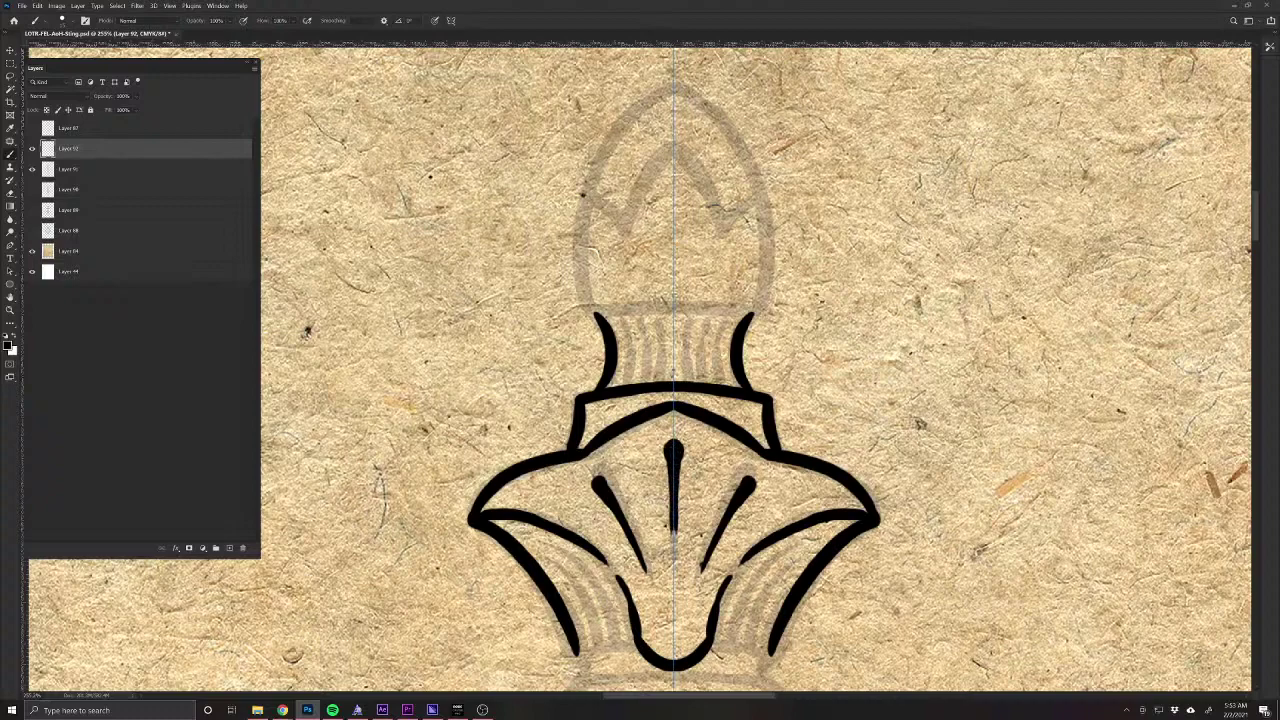
{"action": "left_click_drag", "start_coordinate": [674, 548], "coordinate": [675, 620]}
{"action": "key", "text": "e"}
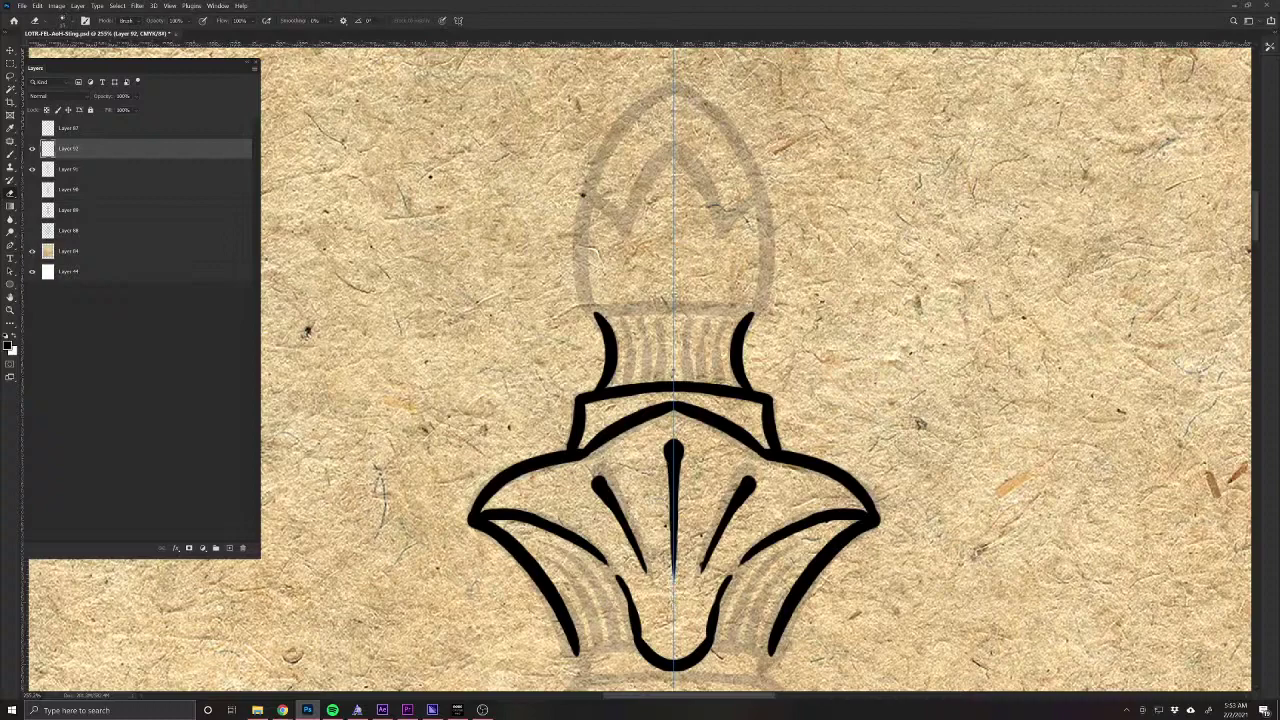
Close the base of the fan shape with a narrow band on both sides of the central lobe.
{"action": "key", "text": "b"}
{"action": "scroll", "coordinate": [558, 592], "scroll_direction": "down", "scroll_amount": 5}
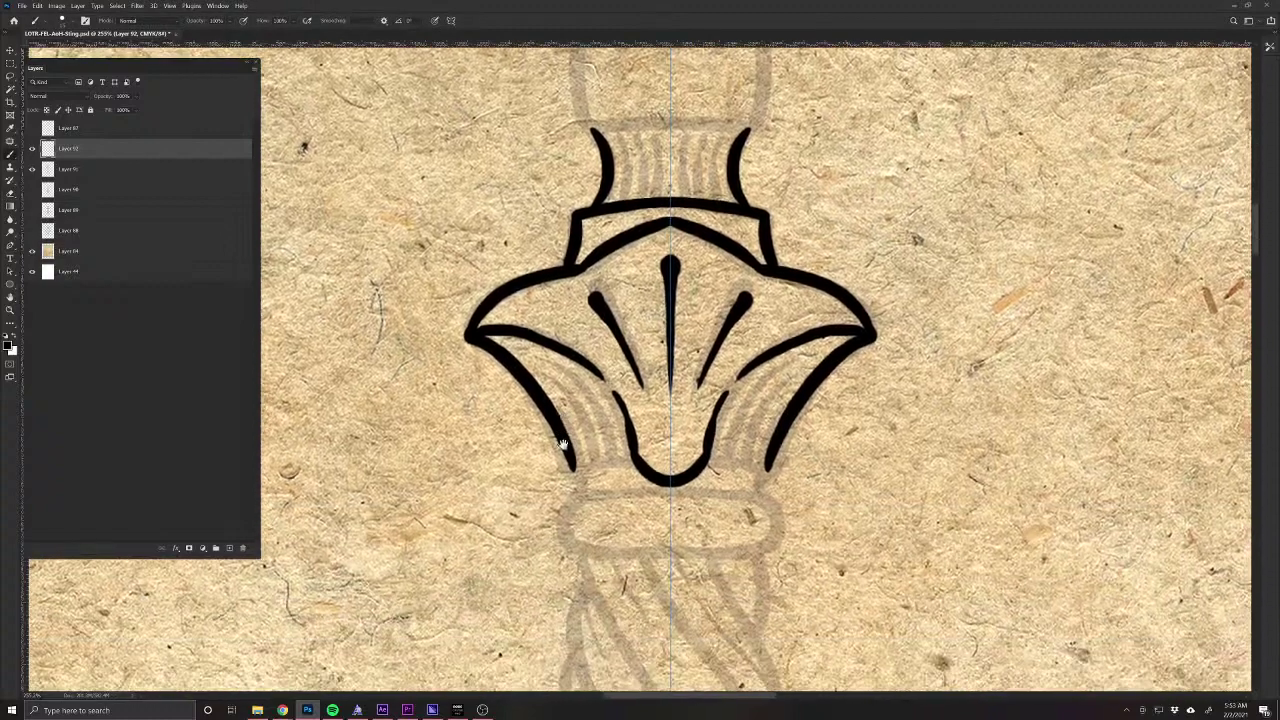
{"action": "mouse_move", "coordinate": [702, 456]}
{"action": "left_mouse_down"}
{"action": "mouse_move", "coordinate": [768, 468]}
{"action": "mouse_move", "coordinate": [705, 467]}
{"action": "mouse_move", "coordinate": [766, 484]}
{"action": "mouse_move", "coordinate": [702, 491]}
{"action": "left_mouse_up"}
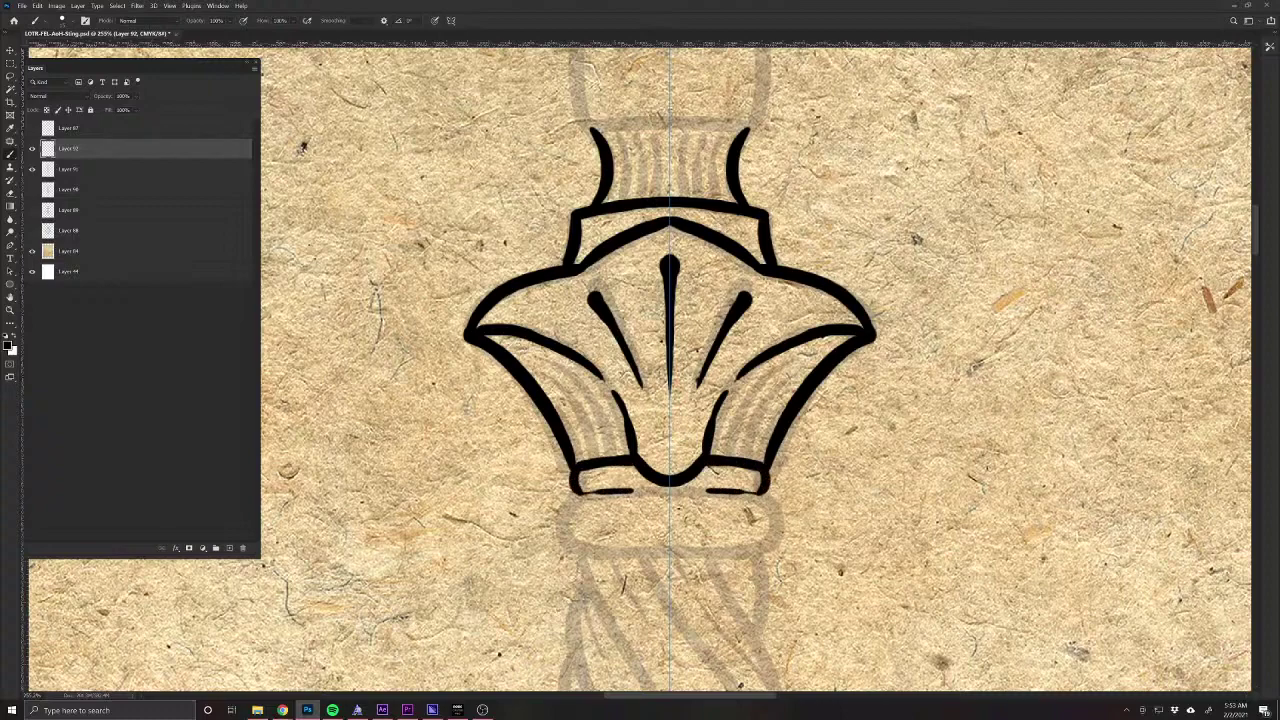
Switch to the browser's quillon dagger image results and examine the BladeForums, BladeGallery and Hessian Quillon Dagger references for hilt details.
{"action": "mouse_move", "coordinate": [281, 706]}
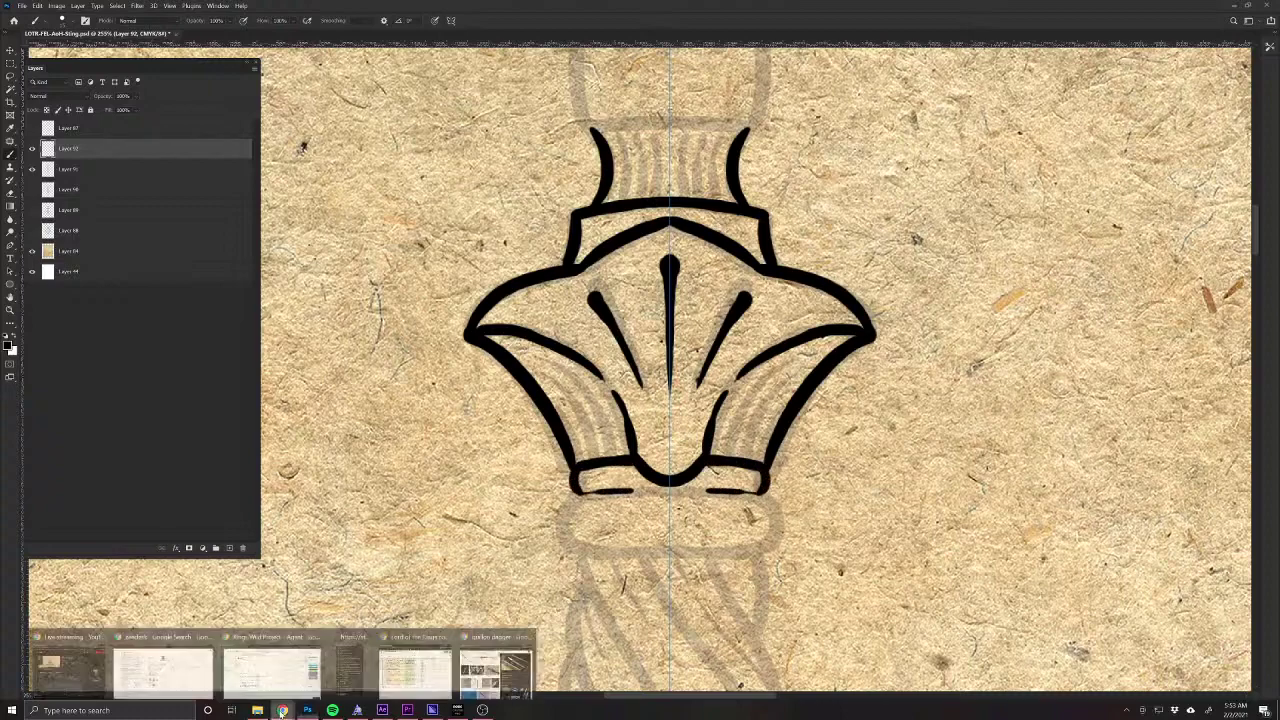
{"action": "left_click", "coordinate": [410, 660]}
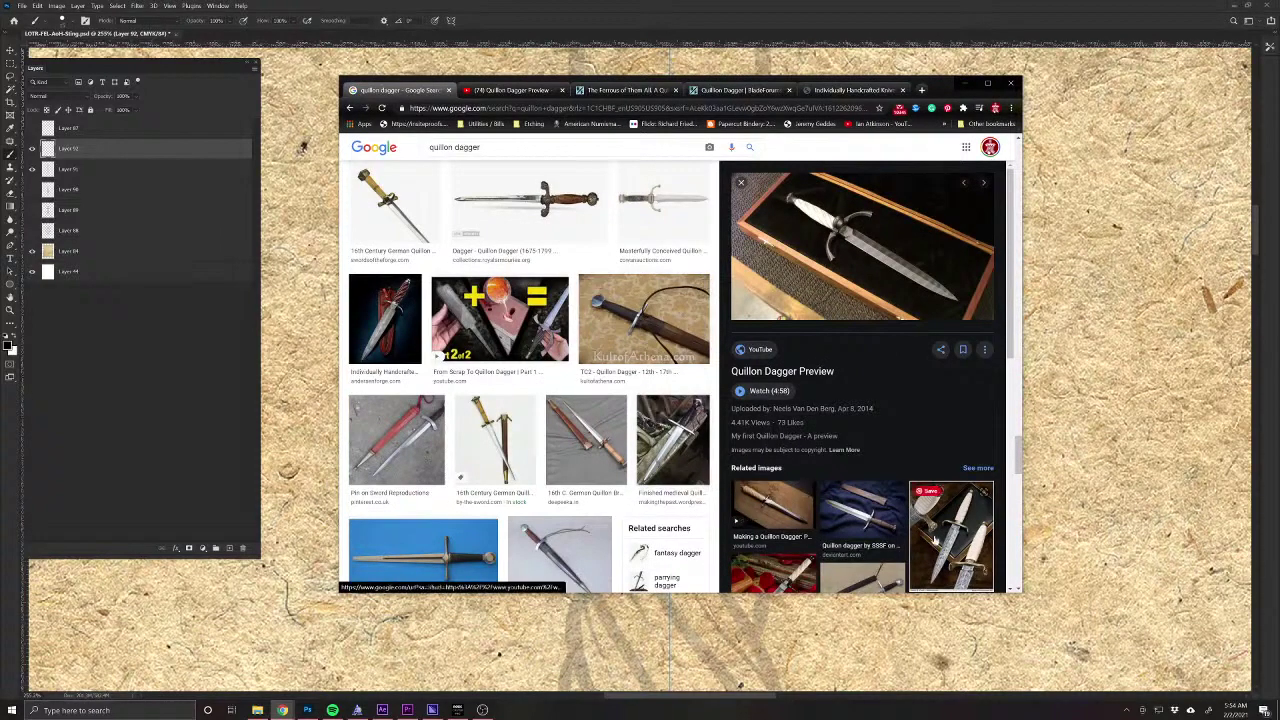
{"action": "left_click", "coordinate": [935, 540]}
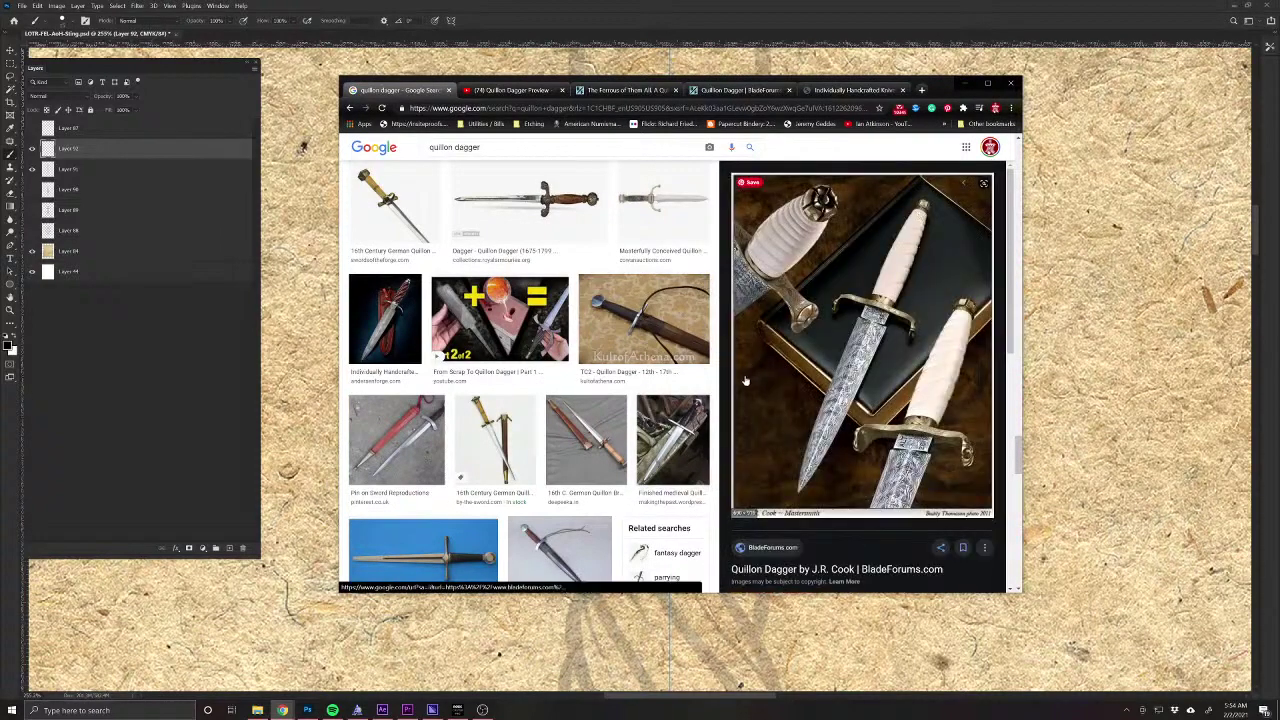
{"action": "scroll", "coordinate": [680, 458], "scroll_direction": "down", "scroll_amount": 3}
{"action": "scroll", "coordinate": [680, 458], "scroll_direction": "down", "scroll_amount": 2}
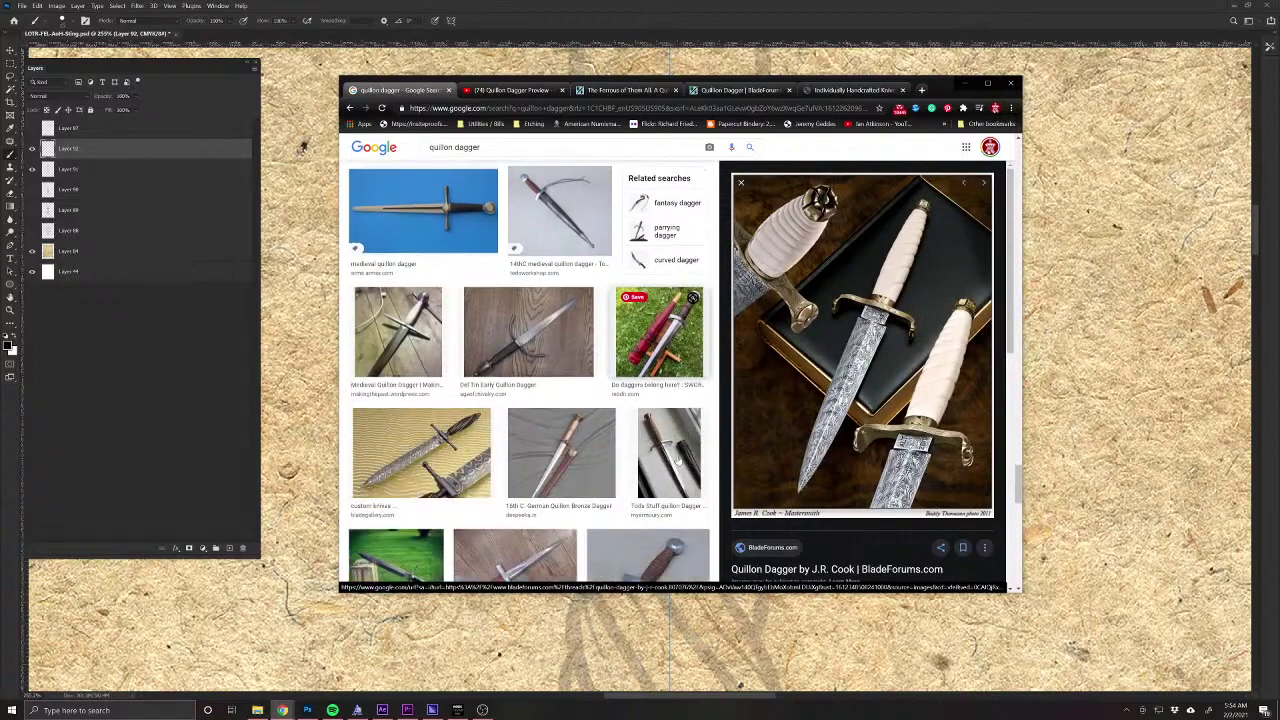
{"action": "left_click", "coordinate": [461, 436]}
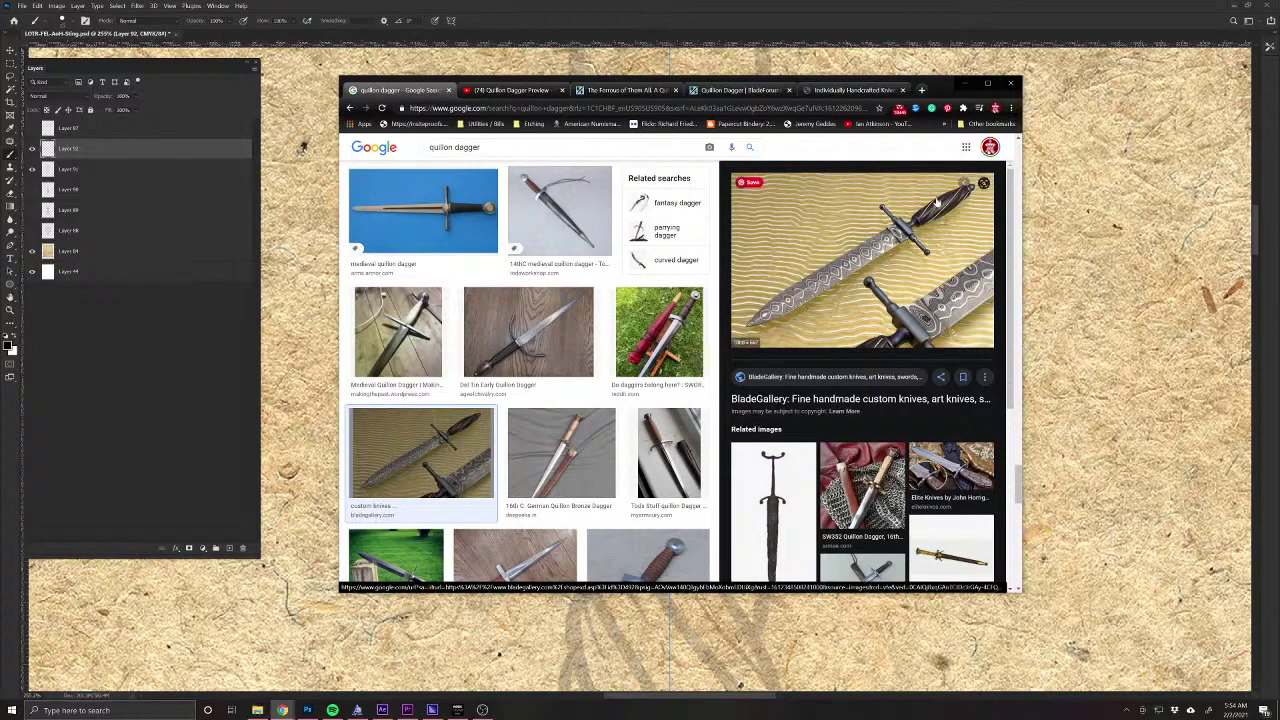
{"action": "scroll", "coordinate": [855, 441], "scroll_direction": "down", "scroll_amount": 2}
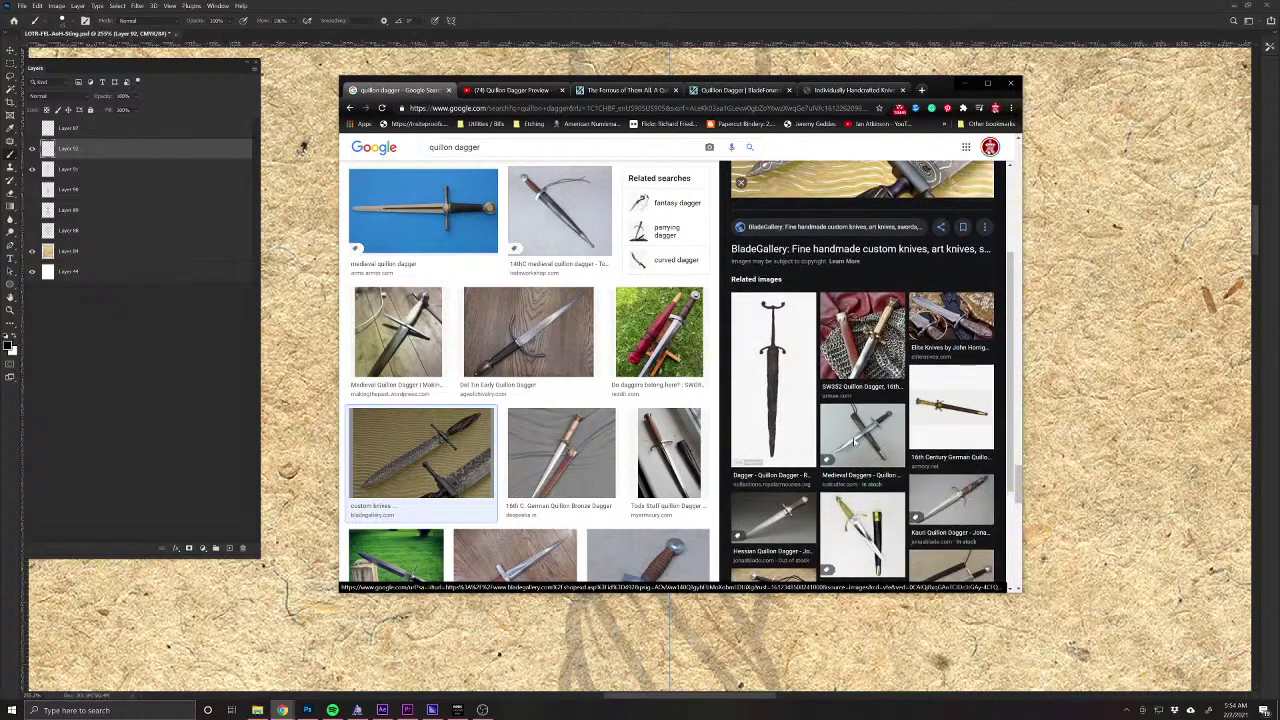
{"action": "left_click", "coordinate": [772, 515]}
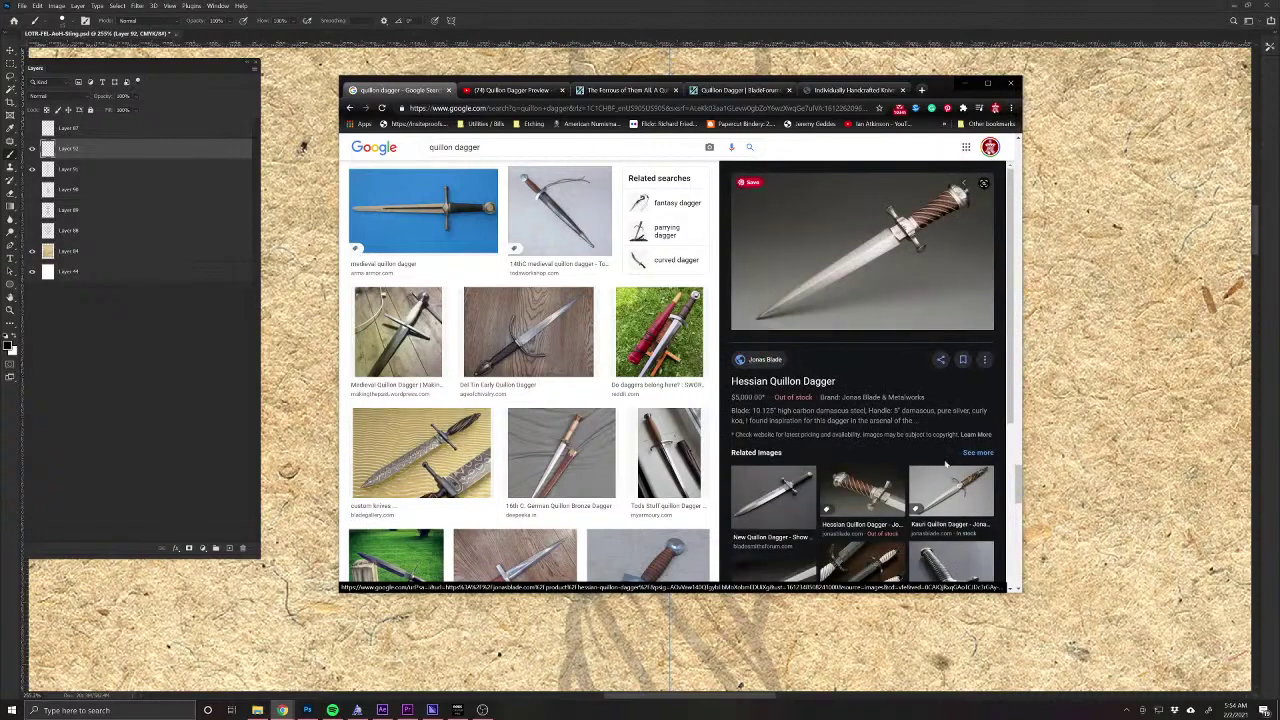
{"action": "left_click", "coordinate": [856, 495]}
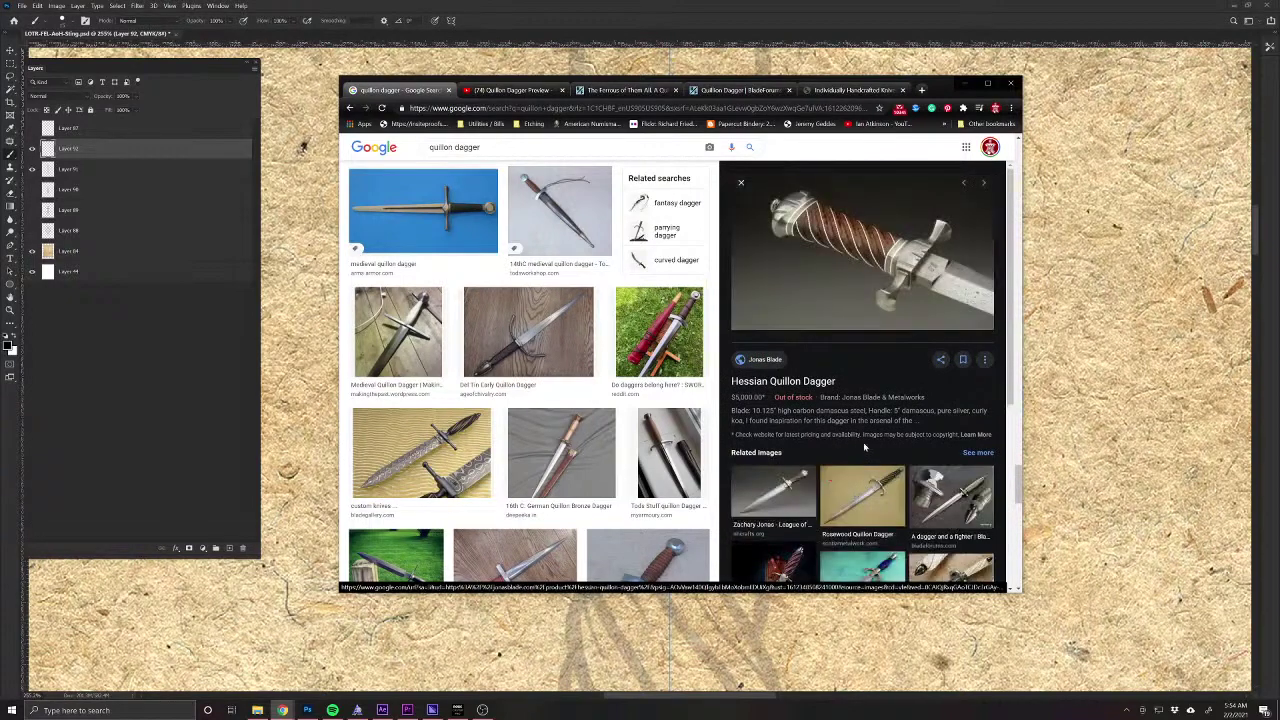
Examine related dagger photos, including the dagger-and-fighter pair, the Knife Treasures dagger and the fluted ebony dagger, for pommel and grip shapes.
{"action": "left_click", "coordinate": [953, 508]}
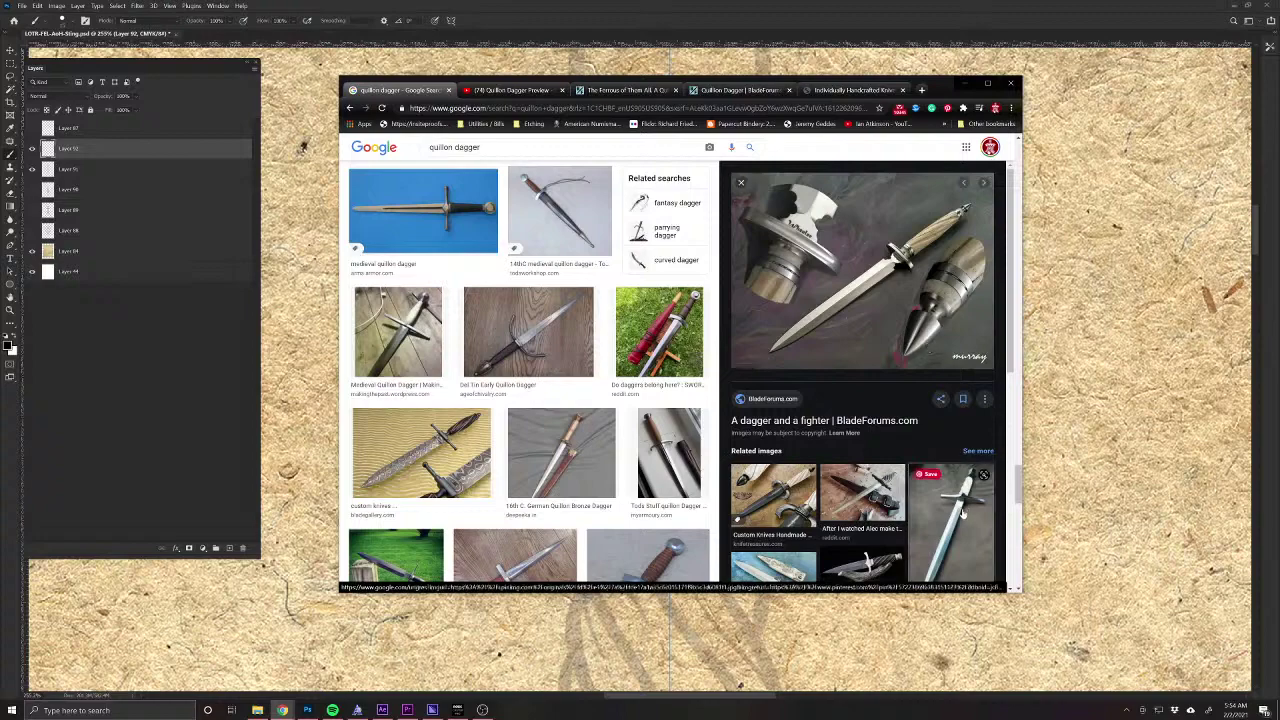
{"action": "left_click", "coordinate": [950, 510]}
{"action": "scroll", "coordinate": [915, 527], "scroll_direction": "down", "scroll_amount": 2}
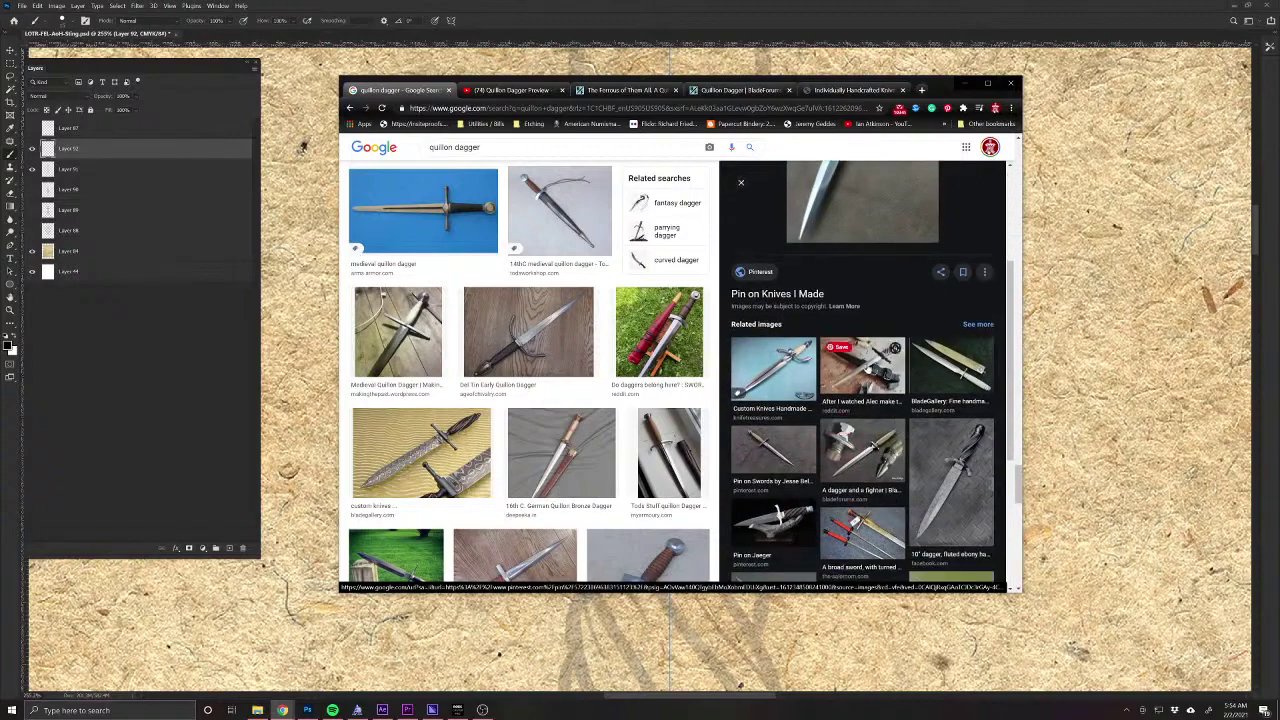
{"action": "left_click", "coordinate": [838, 346]}
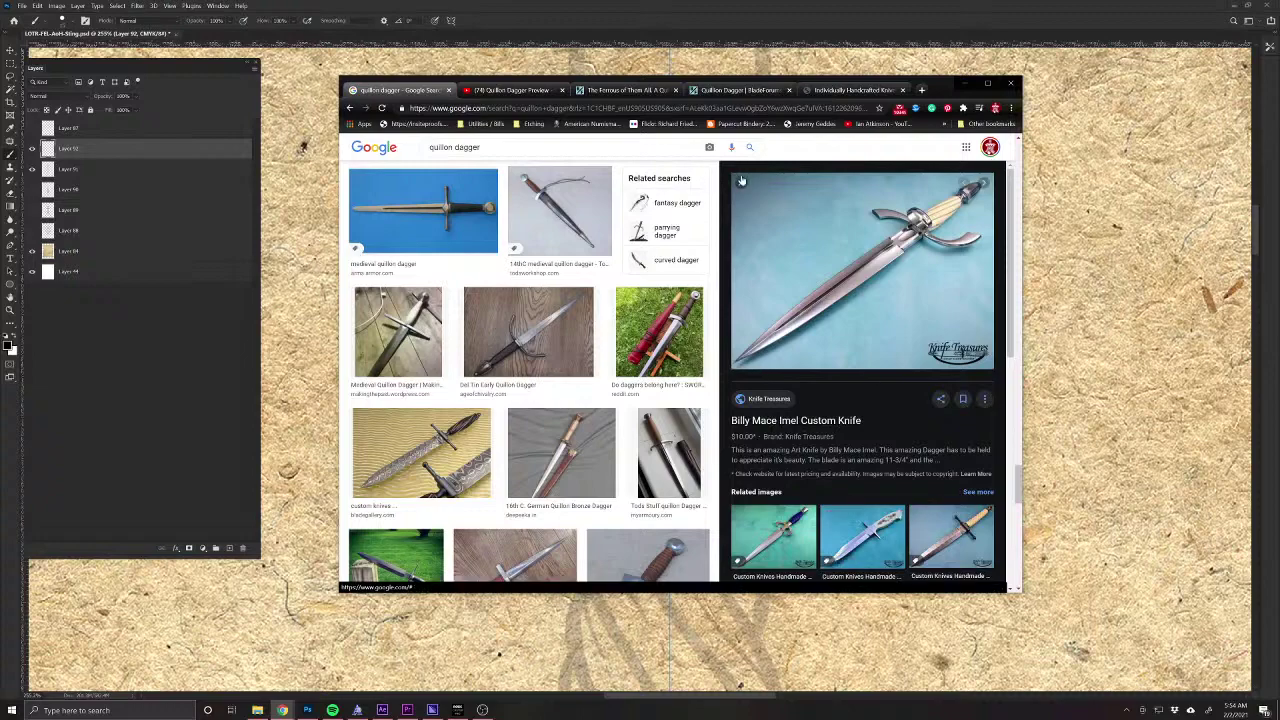
{"action": "left_click", "coordinate": [350, 108]}
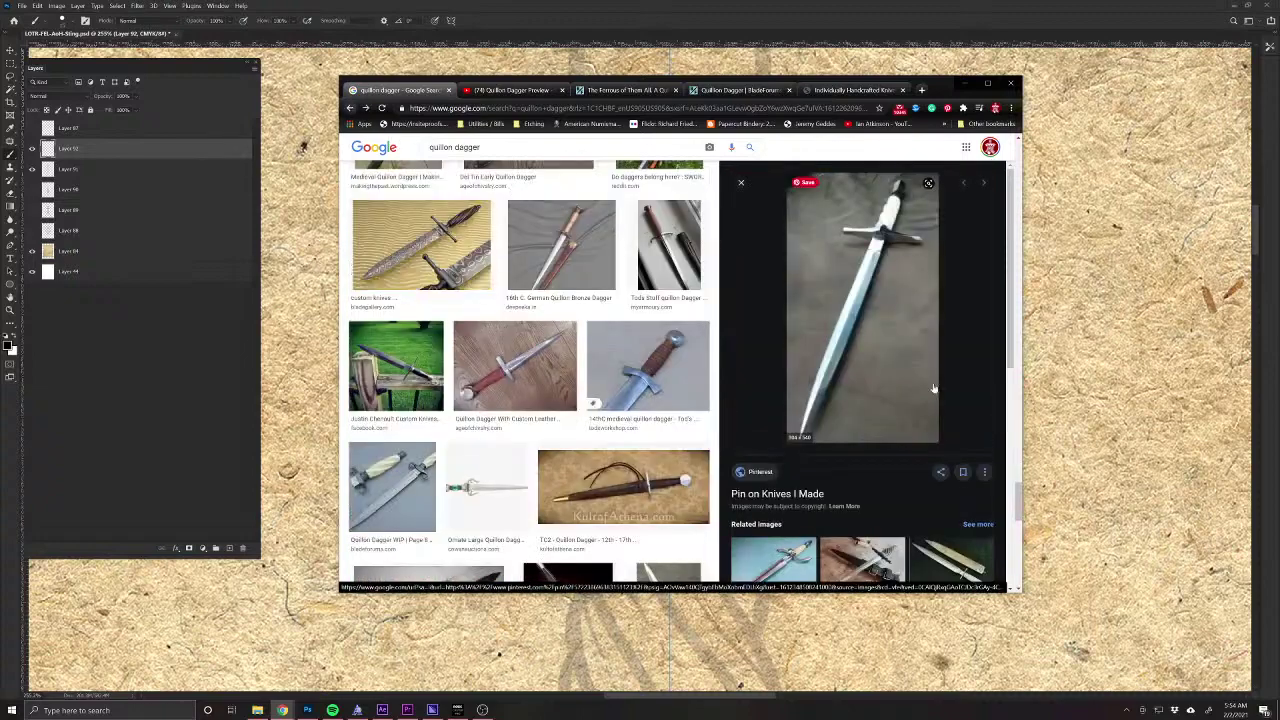
{"action": "scroll", "coordinate": [936, 440], "scroll_direction": "down", "scroll_amount": 3}
{"action": "scroll", "coordinate": [937, 444], "scroll_direction": "down", "scroll_amount": 2}
{"action": "left_click", "coordinate": [955, 397]}
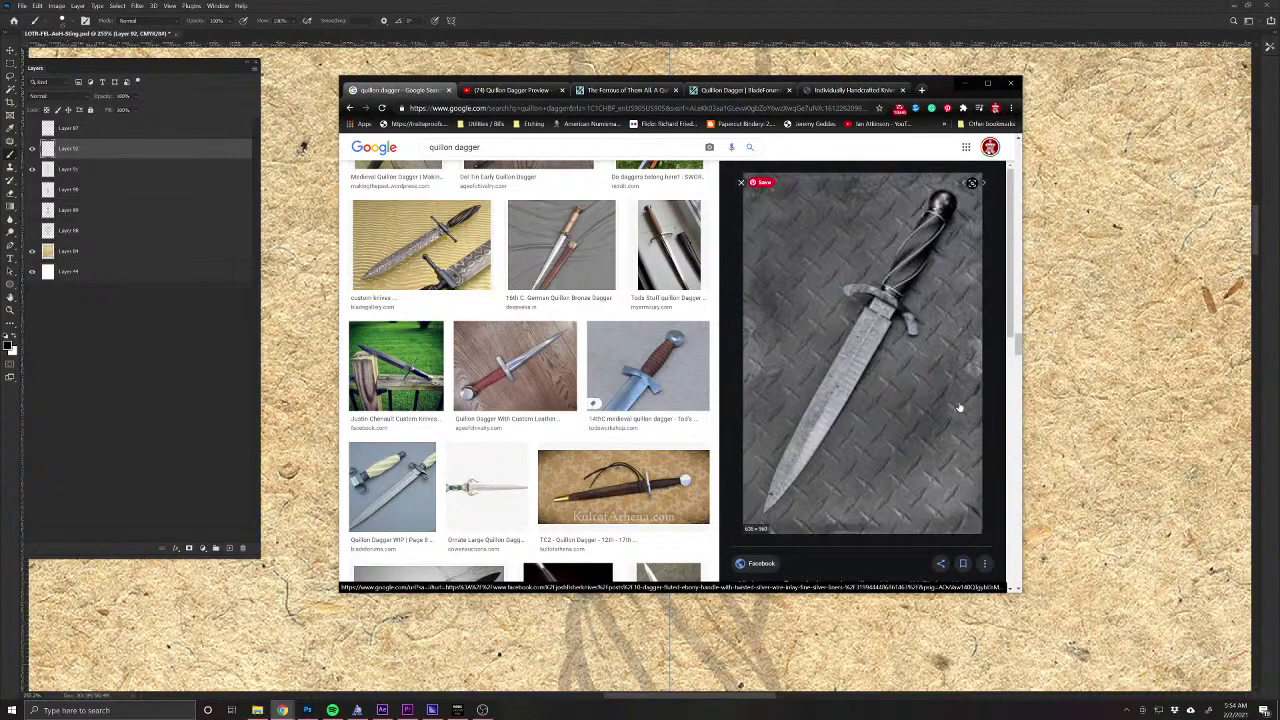
Switch back to Photoshop and ink the pointed outer arch of the pommel's tip above the notched crown shape.
{"action": "left_click", "coordinate": [468, 676]}
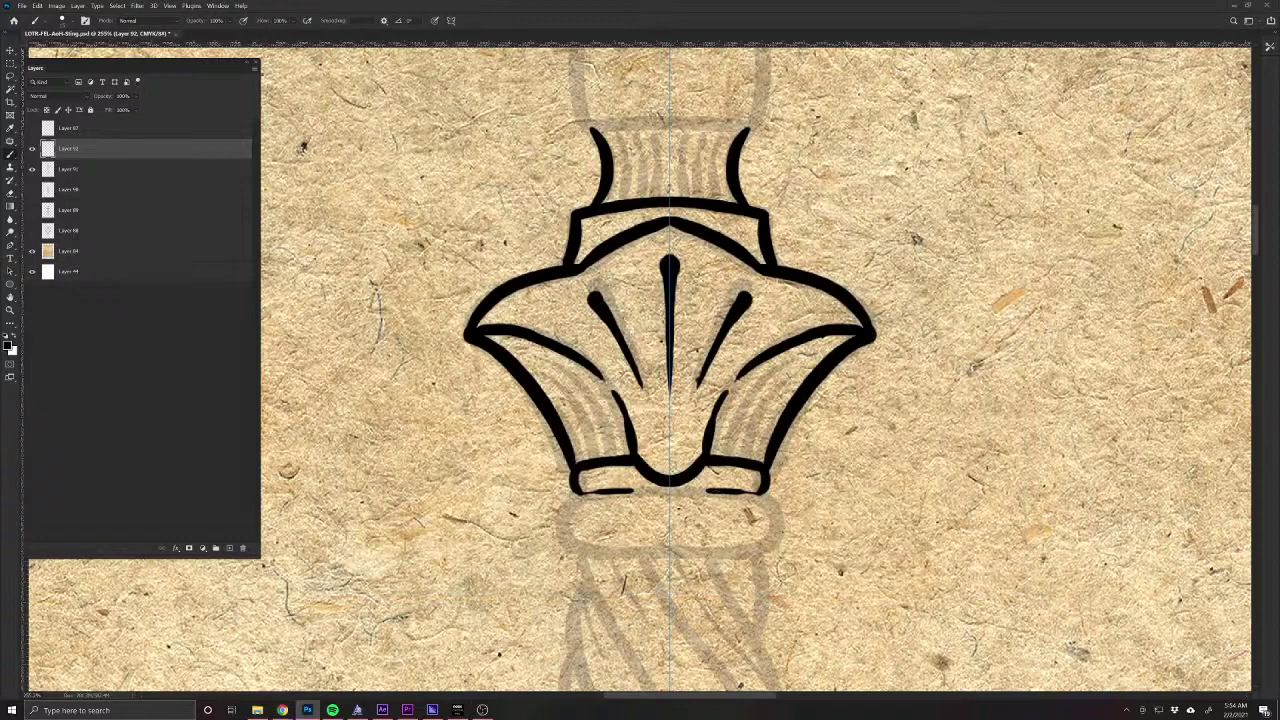
{"action": "left_click_drag", "start_coordinate": [710, 457], "coordinate": [707, 639]}
{"action": "mouse_move", "coordinate": [606, 490]}
{"action": "left_mouse_down"}
{"action": "mouse_move", "coordinate": [645, 587]}
{"action": "mouse_move", "coordinate": [618, 548]}
{"action": "mouse_move", "coordinate": [615, 436]}
{"action": "mouse_move", "coordinate": [652, 460]}
{"action": "mouse_move", "coordinate": [618, 437]}
{"action": "mouse_move", "coordinate": [662, 438]}
{"action": "mouse_move", "coordinate": [703, 388]}
{"action": "mouse_move", "coordinate": [664, 452]}
{"action": "left_mouse_up"}
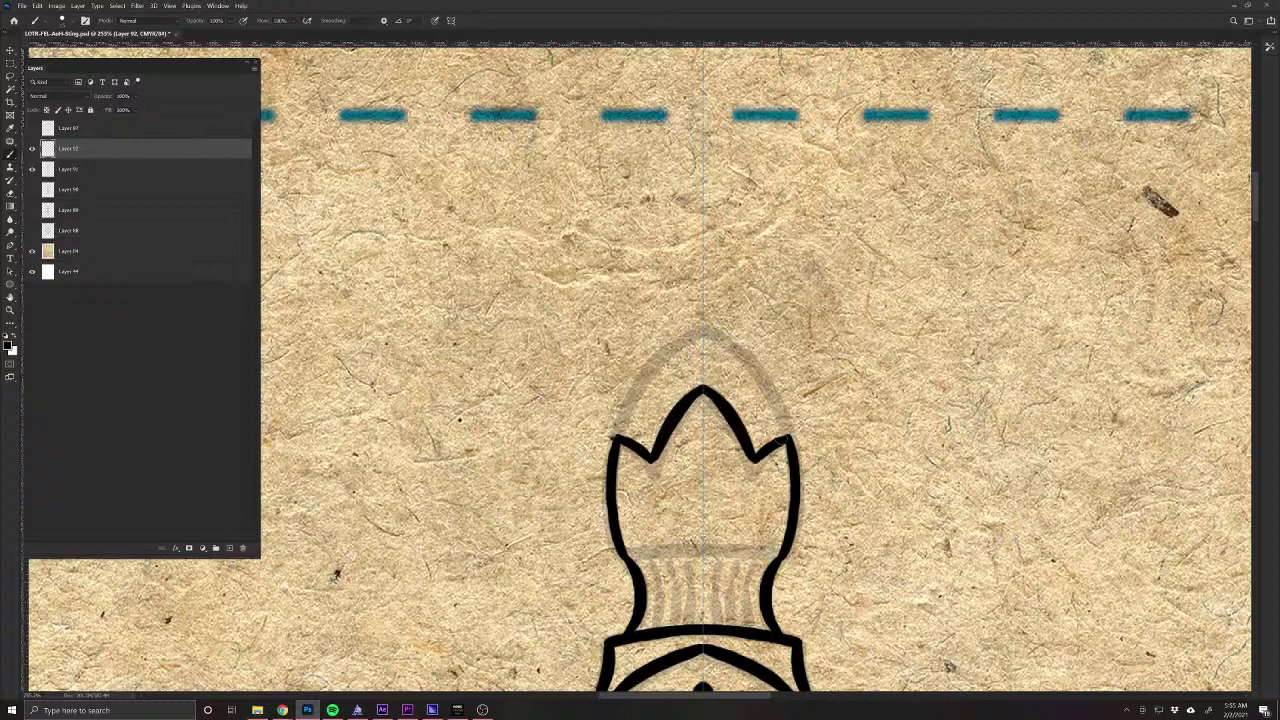
{"action": "mouse_move", "coordinate": [622, 440]}
{"action": "left_mouse_down"}
{"action": "mouse_move", "coordinate": [660, 368]}
{"action": "mouse_move", "coordinate": [703, 333]}
{"action": "left_mouse_up"}
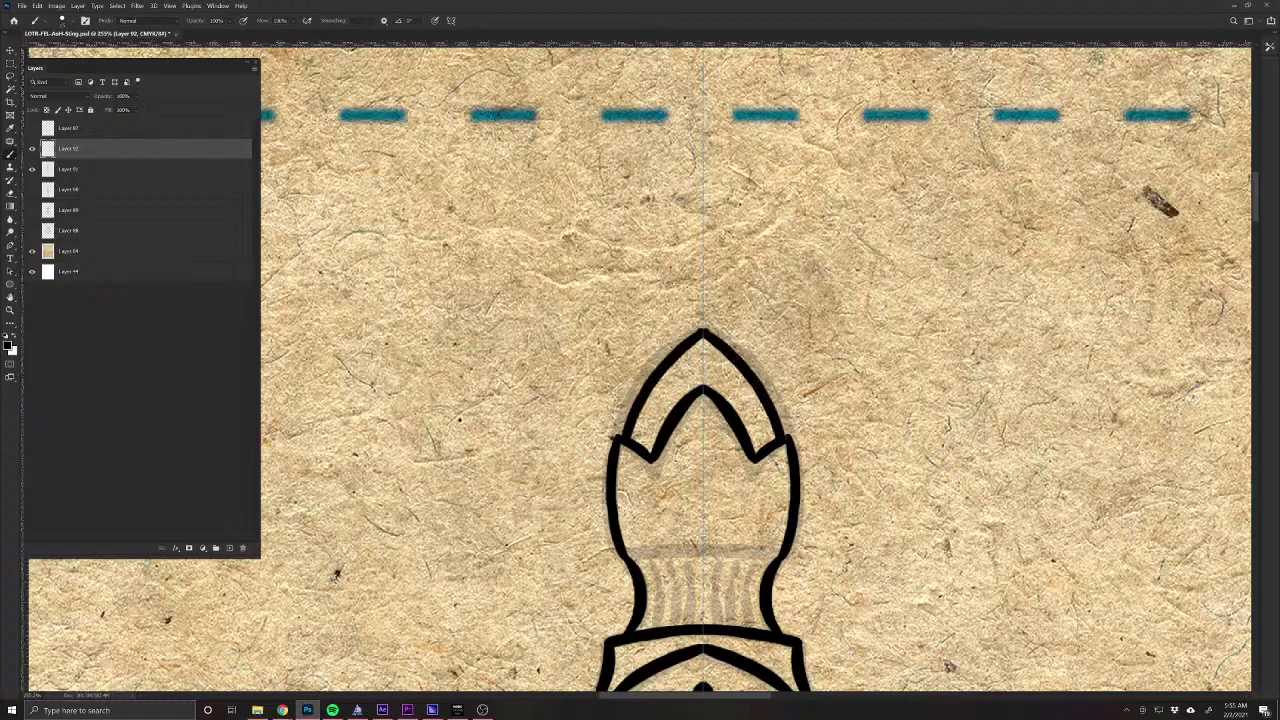
{"action": "left_click_drag", "start_coordinate": [677, 348], "coordinate": [703, 331]}
Ink a slightly curved line across the top of the pommel's neck and a rounded collar beneath the fan shape.
{"action": "left_click_drag", "start_coordinate": [746, 552], "coordinate": [742, 491]}
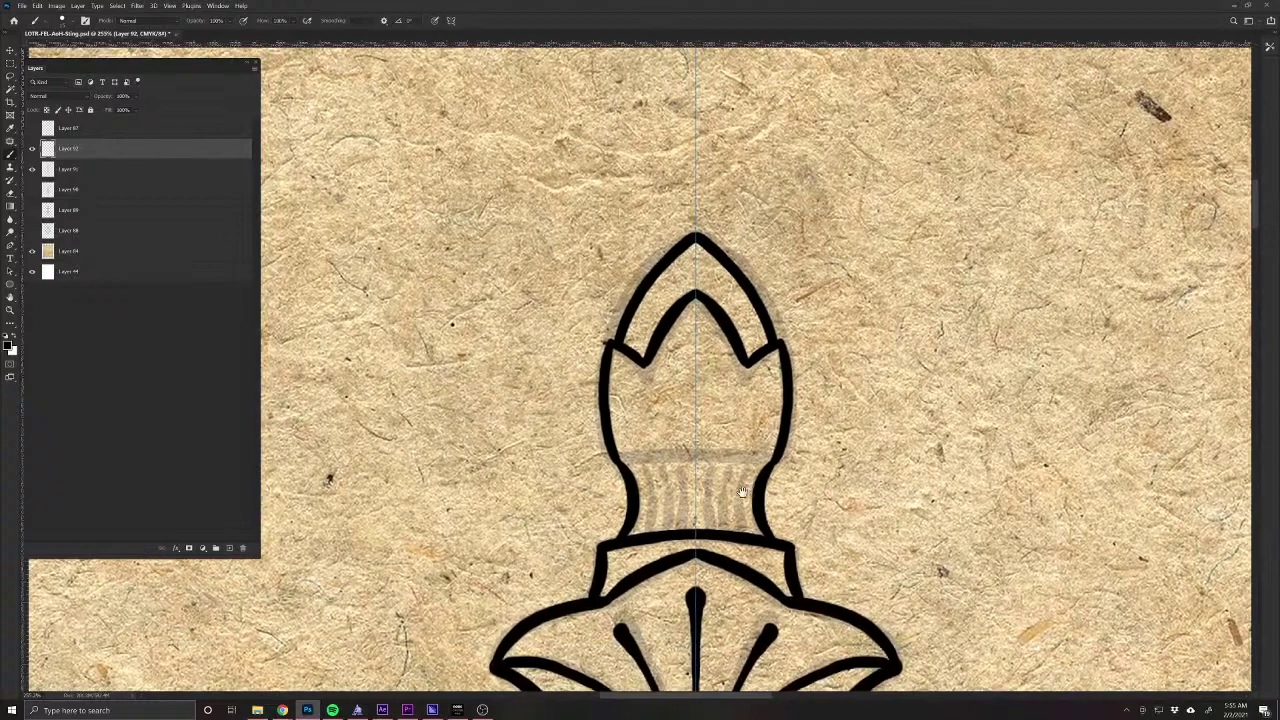
{"action": "mouse_move", "coordinate": [621, 462]}
{"action": "left_mouse_down"}
{"action": "mouse_move", "coordinate": [697, 455]}
{"action": "mouse_move", "coordinate": [624, 465]}
{"action": "left_mouse_up"}
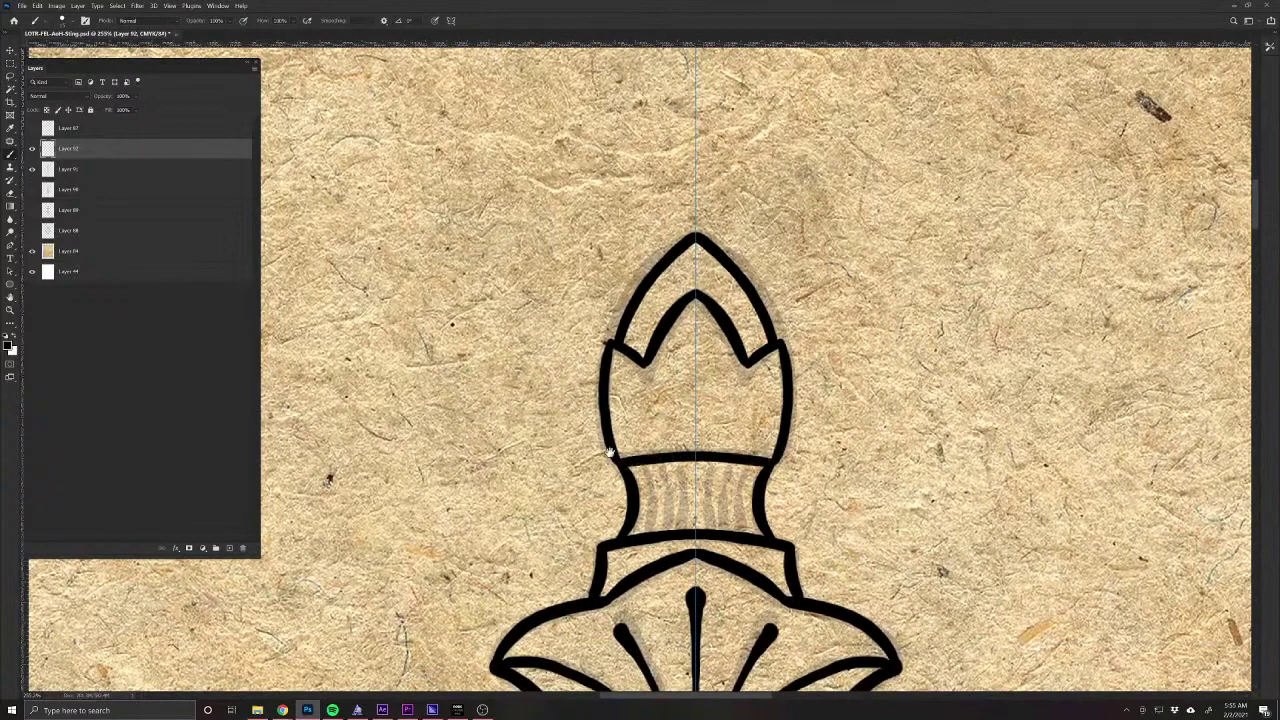
{"action": "left_click_drag", "start_coordinate": [565, 578], "coordinate": [597, 220]}
{"action": "mouse_move", "coordinate": [569, 491]}
{"action": "left_mouse_down"}
{"action": "mouse_move", "coordinate": [583, 325]}
{"action": "mouse_move", "coordinate": [496, 509]}
{"action": "left_mouse_up"}
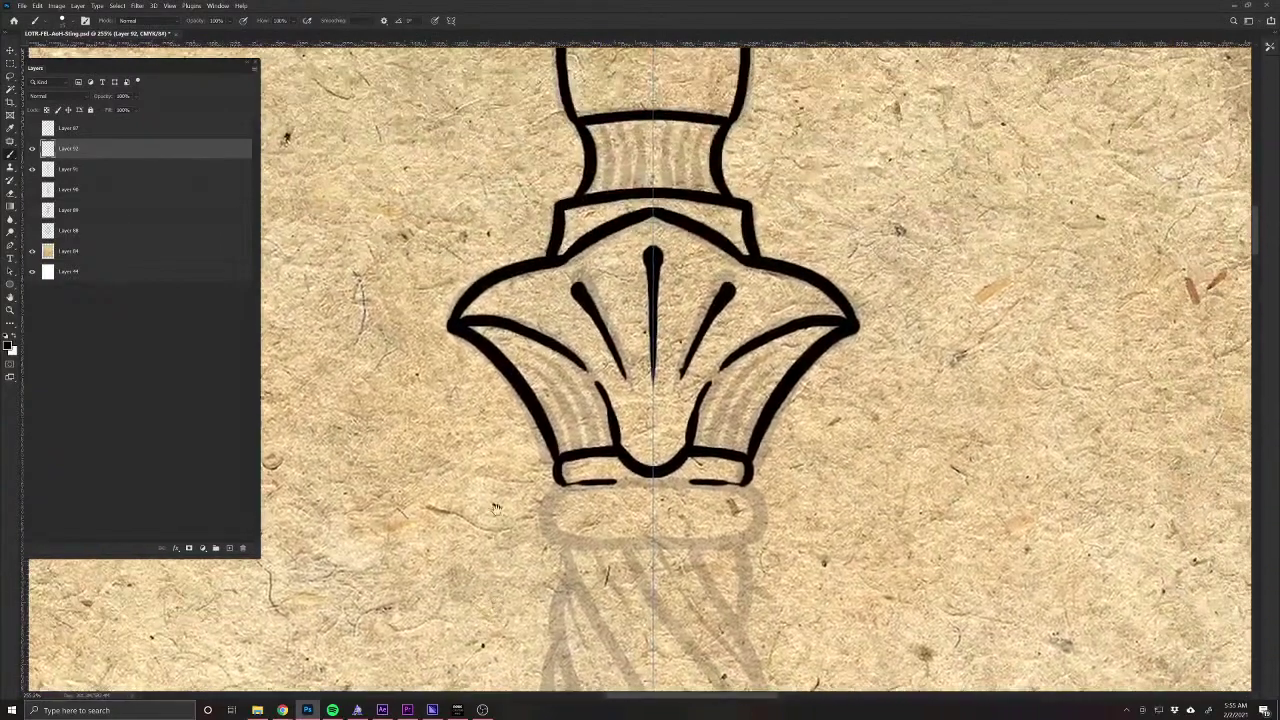
{"action": "mouse_move", "coordinate": [560, 485]}
{"action": "left_mouse_down"}
{"action": "mouse_move", "coordinate": [748, 486]}
{"action": "mouse_move", "coordinate": [766, 514]}
{"action": "mouse_move", "coordinate": [742, 546]}
{"action": "mouse_move", "coordinate": [656, 545]}
{"action": "mouse_move", "coordinate": [734, 538]}
{"action": "mouse_move", "coordinate": [758, 522]}
{"action": "mouse_move", "coordinate": [760, 490]}
{"action": "left_mouse_up"}
Ink the crossguard's long upper arc from the centre axis out to both ends, tracing the faded sketch.
{"action": "scroll", "coordinate": [565, 475], "scroll_direction": "down", "scroll_amount": 5}
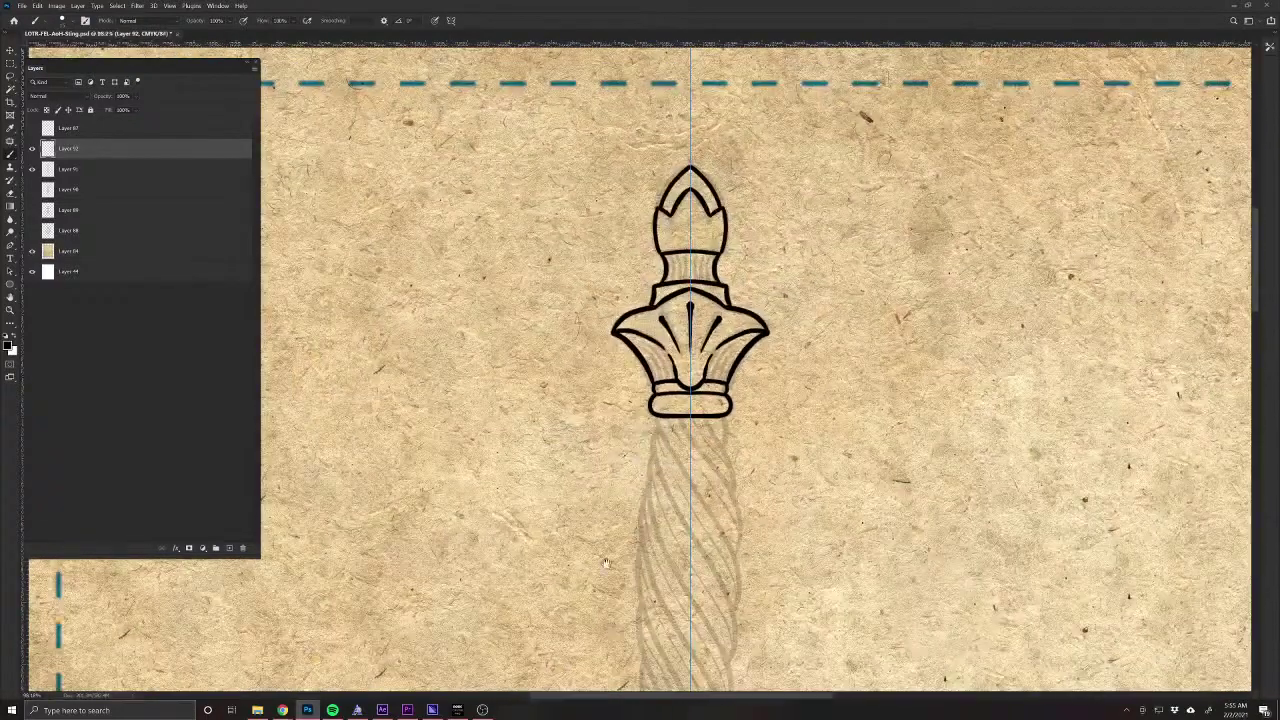
{"action": "left_click_drag", "start_coordinate": [606, 563], "coordinate": [594, 366]}
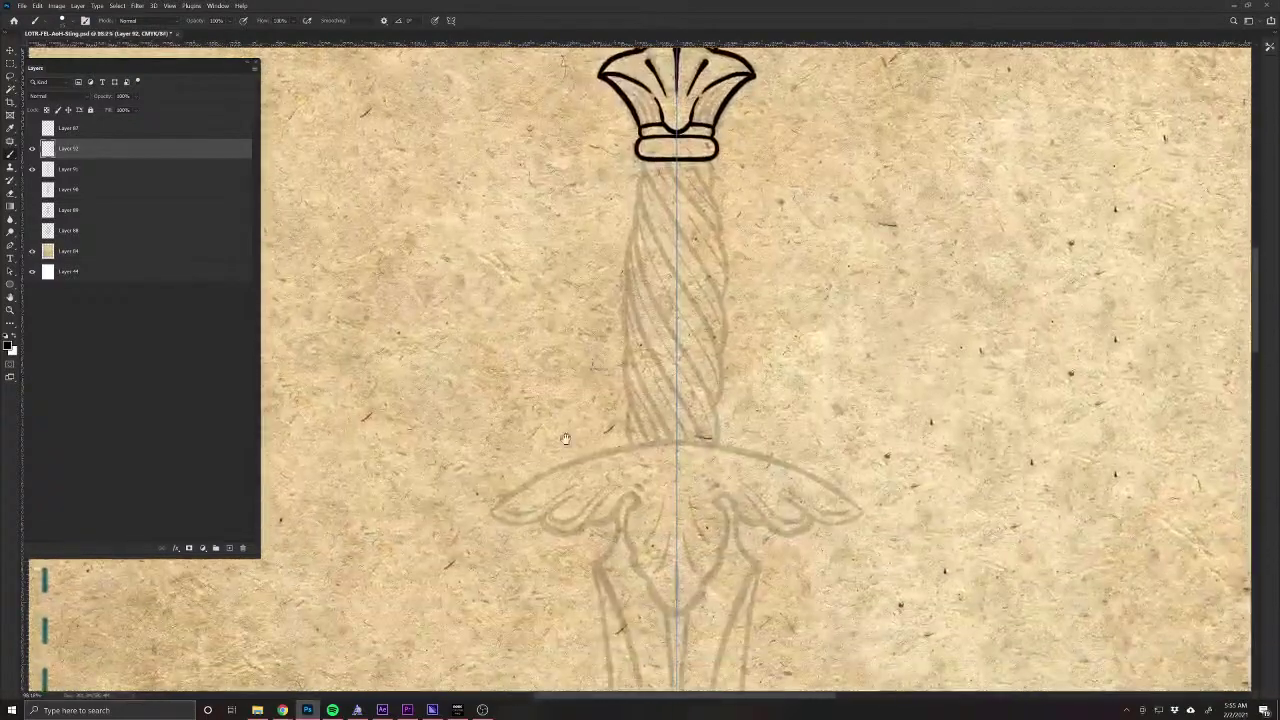
{"action": "scroll", "coordinate": [650, 540], "scroll_direction": "up", "scroll_amount": 4}
{"action": "left_click_drag", "start_coordinate": [650, 535], "coordinate": [541, 500]}
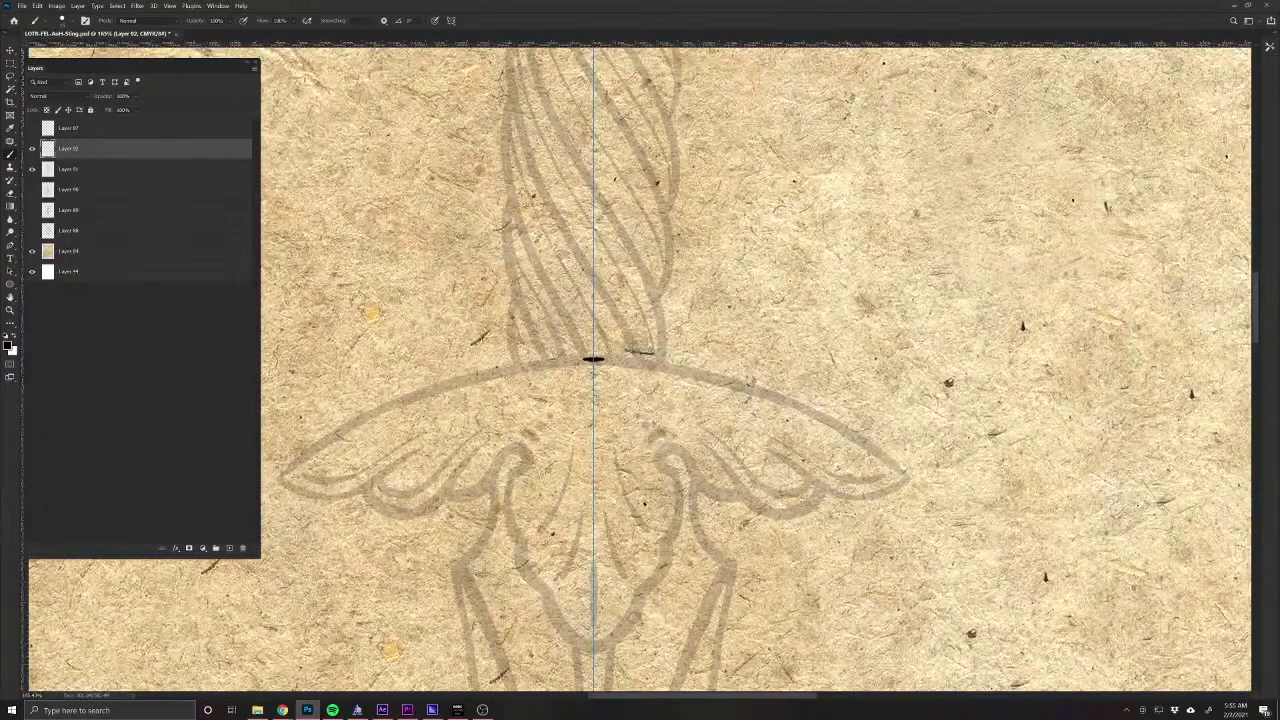
{"action": "mouse_move", "coordinate": [593, 359]}
{"action": "left_mouse_down"}
{"action": "mouse_move", "coordinate": [748, 386]}
{"action": "mouse_move", "coordinate": [884, 458]}
{"action": "left_mouse_up"}
Ink the rounded outer lobe at each end of the crossguard with a tapered inner contour line.
{"action": "scroll", "coordinate": [903, 486], "scroll_direction": "up", "scroll_amount": 2}
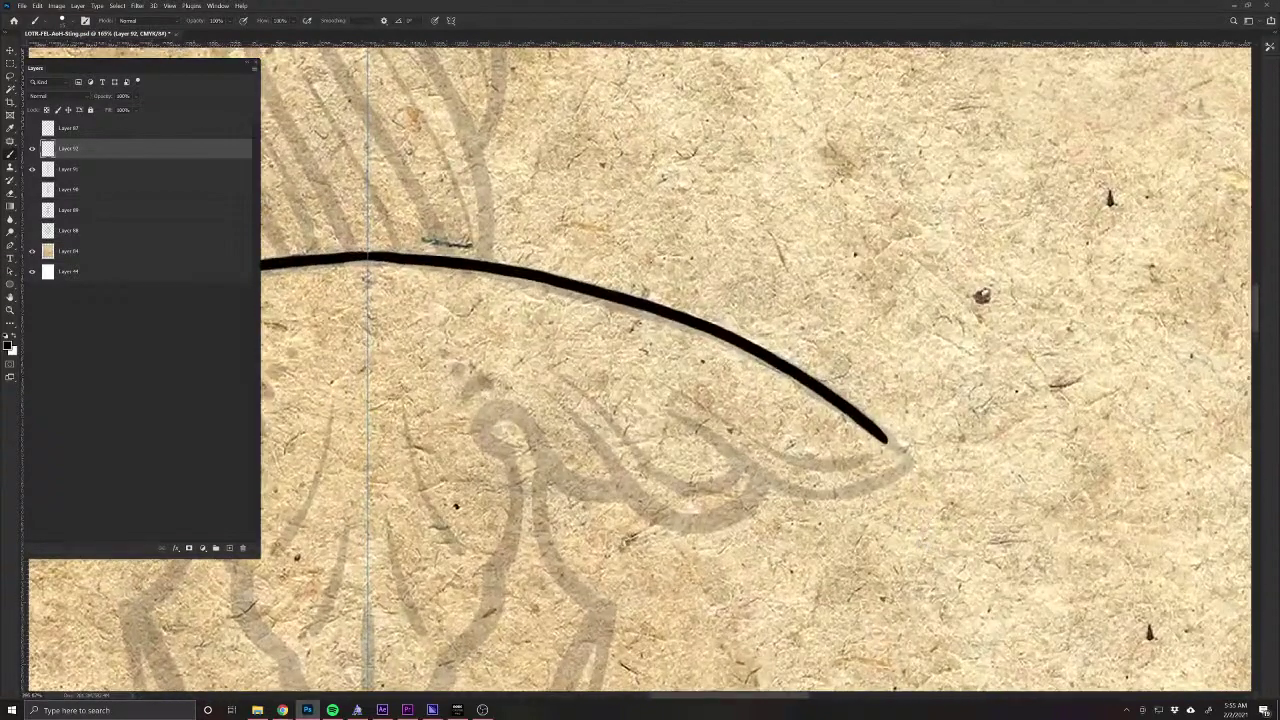
{"action": "mouse_move", "coordinate": [666, 410]}
{"action": "left_mouse_down"}
{"action": "mouse_move", "coordinate": [826, 497]}
{"action": "mouse_move", "coordinate": [889, 489]}
{"action": "mouse_move", "coordinate": [918, 462]}
{"action": "mouse_move", "coordinate": [900, 444]}
{"action": "mouse_move", "coordinate": [846, 466]}
{"action": "mouse_move", "coordinate": [768, 452]}
{"action": "left_mouse_up"}
{"action": "mouse_move", "coordinate": [900, 446]}
{"action": "left_mouse_down"}
{"action": "mouse_move", "coordinate": [876, 440]}
{"action": "mouse_move", "coordinate": [918, 470]}
{"action": "left_mouse_up"}
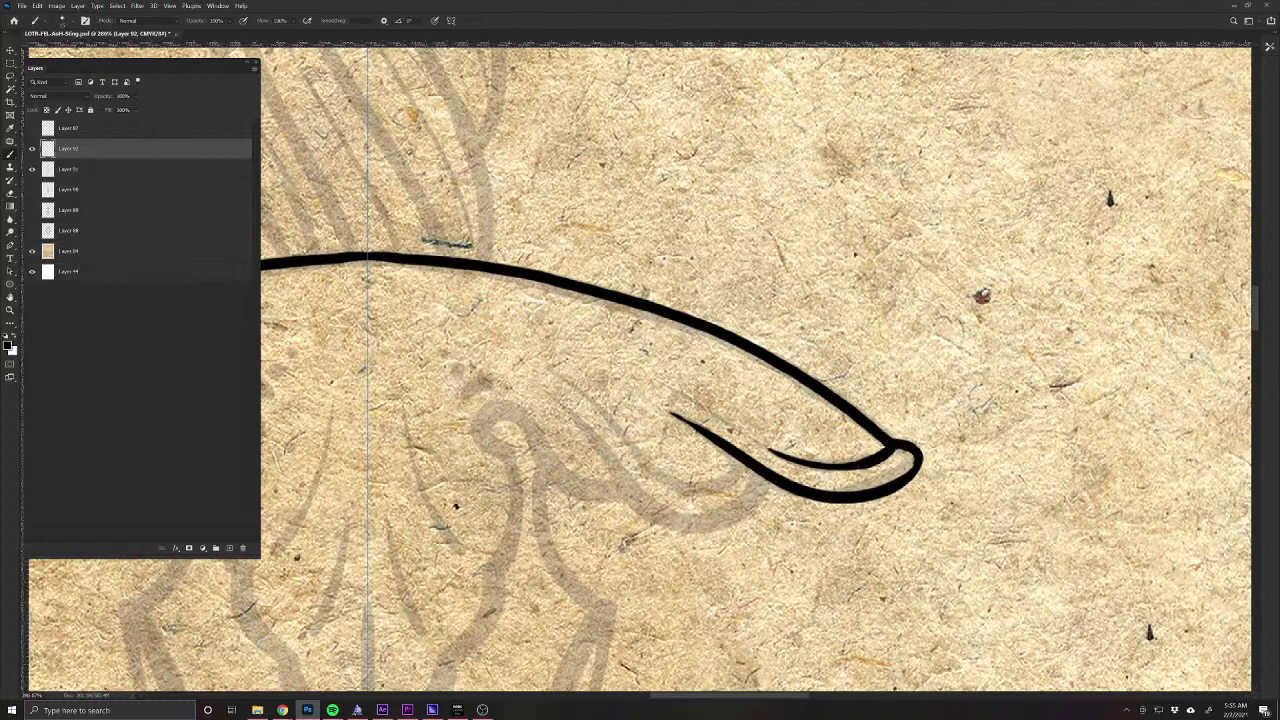
{"action": "mouse_move", "coordinate": [830, 462]}
{"action": "left_mouse_down"}
{"action": "mouse_move", "coordinate": [746, 436]}
{"action": "mouse_move", "coordinate": [704, 406]}
{"action": "left_mouse_up"}
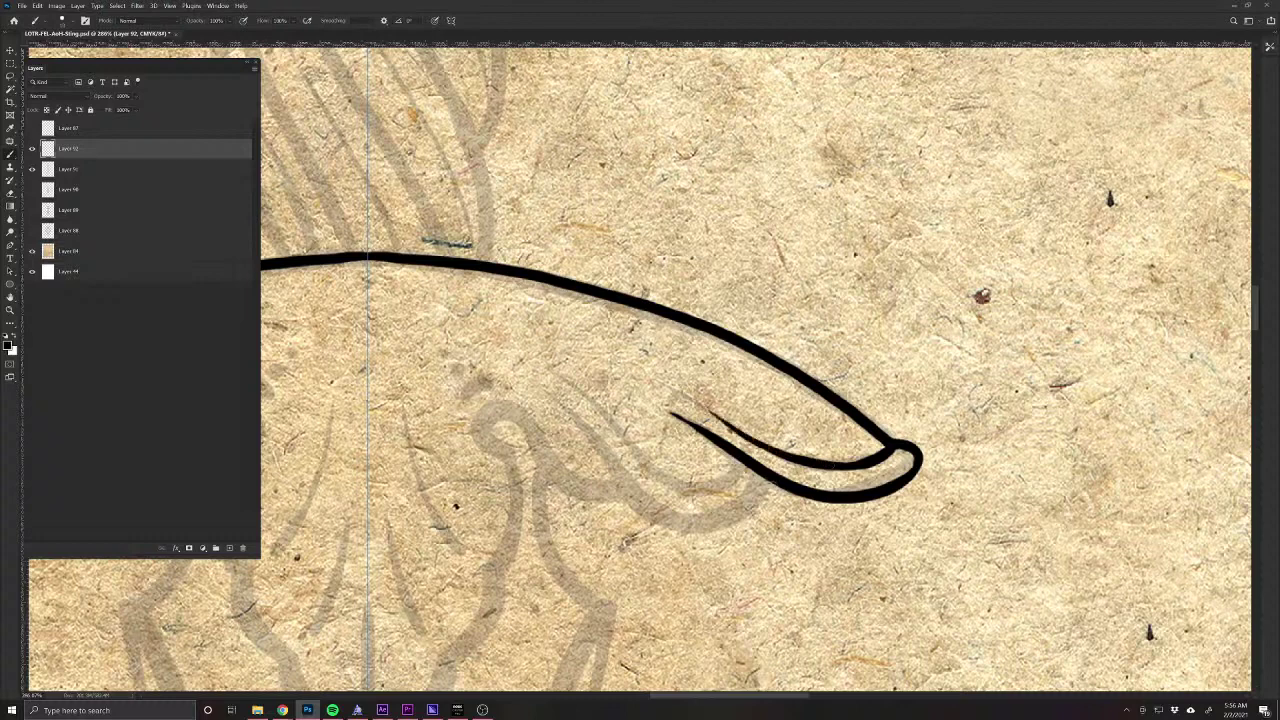
Ink the middle and inner lobes along the crossguard's lower edge, ending in a scroll curl on each side of the centre.
{"action": "mouse_move", "coordinate": [772, 478]}
{"action": "left_mouse_down"}
{"action": "mouse_move", "coordinate": [711, 516]}
{"action": "mouse_move", "coordinate": [659, 510]}
{"action": "mouse_move", "coordinate": [537, 391]}
{"action": "left_mouse_up"}
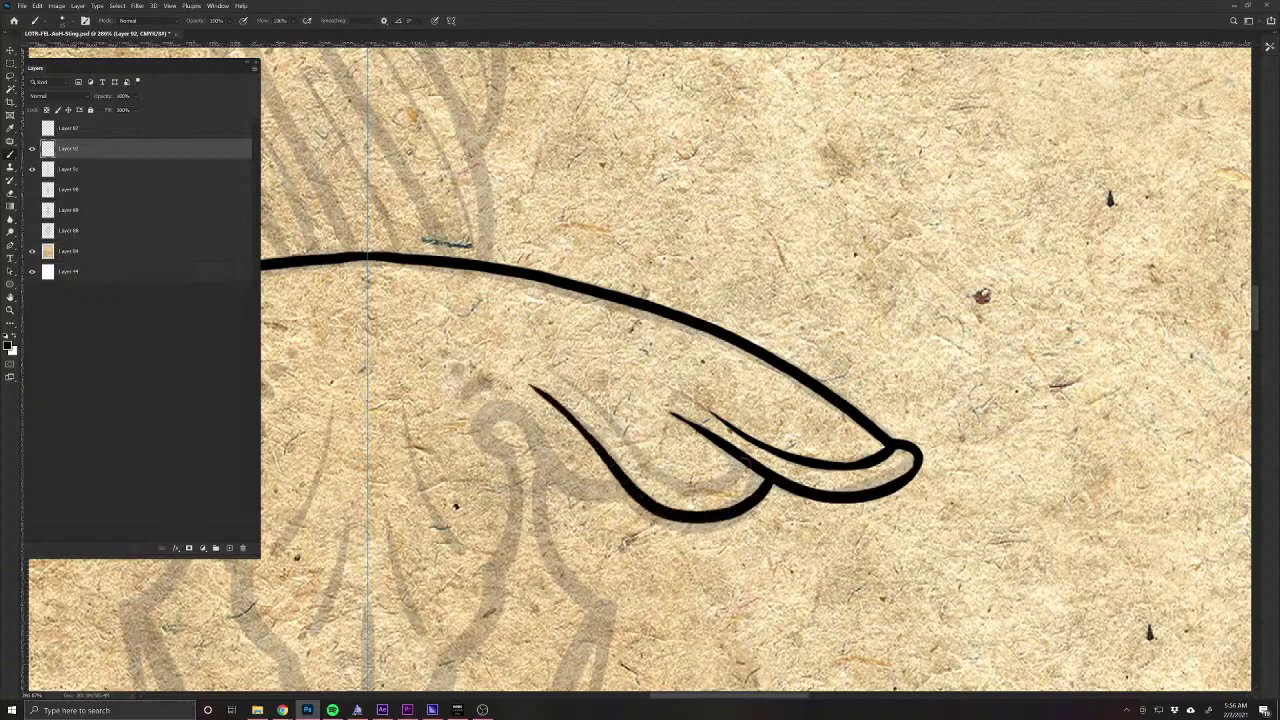
{"action": "mouse_move", "coordinate": [752, 460]}
{"action": "left_mouse_down"}
{"action": "mouse_move", "coordinate": [698, 492]}
{"action": "mouse_move", "coordinate": [660, 482]}
{"action": "mouse_move", "coordinate": [576, 391]}
{"action": "left_mouse_up"}
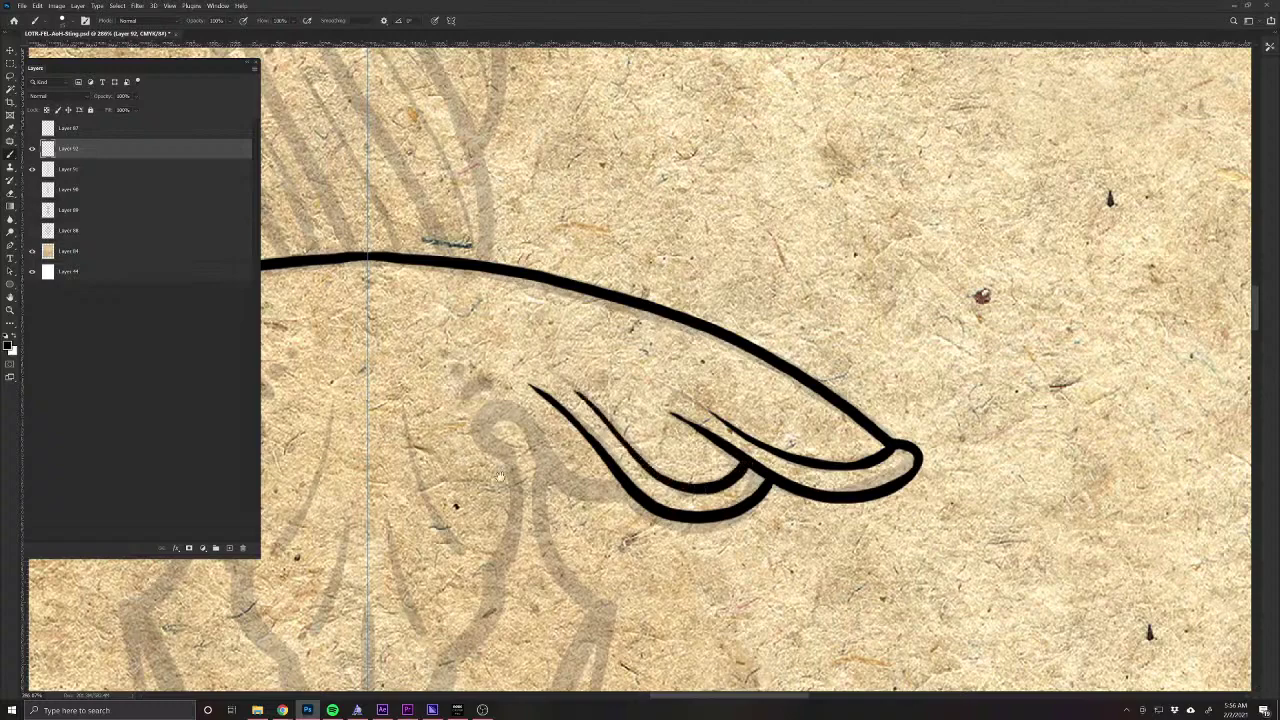
{"action": "left_click_drag", "start_coordinate": [500, 476], "coordinate": [766, 523]}
{"action": "mouse_move", "coordinate": [895, 536]}
{"action": "left_mouse_down"}
{"action": "mouse_move", "coordinate": [845, 542]}
{"action": "mouse_move", "coordinate": [776, 458]}
{"action": "mouse_move", "coordinate": [742, 470]}
{"action": "mouse_move", "coordinate": [745, 500]}
{"action": "mouse_move", "coordinate": [766, 500]}
{"action": "mouse_move", "coordinate": [754, 458]}
{"action": "mouse_move", "coordinate": [836, 540]}
{"action": "mouse_move", "coordinate": [856, 514]}
{"action": "mouse_move", "coordinate": [814, 474]}
{"action": "left_mouse_up"}
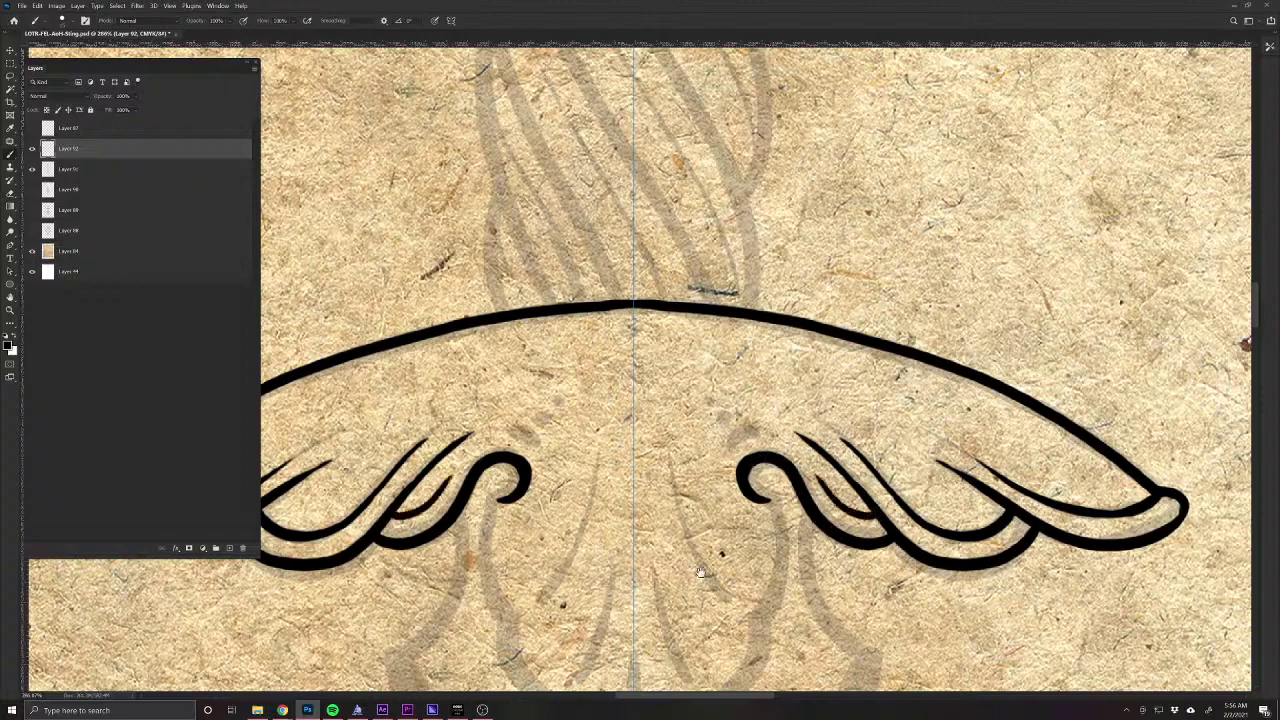
Ink the scalloped central drop of the crossguard down to a point and erase the crossed line ends below it.
{"action": "left_click_drag", "start_coordinate": [701, 572], "coordinate": [671, 361]}
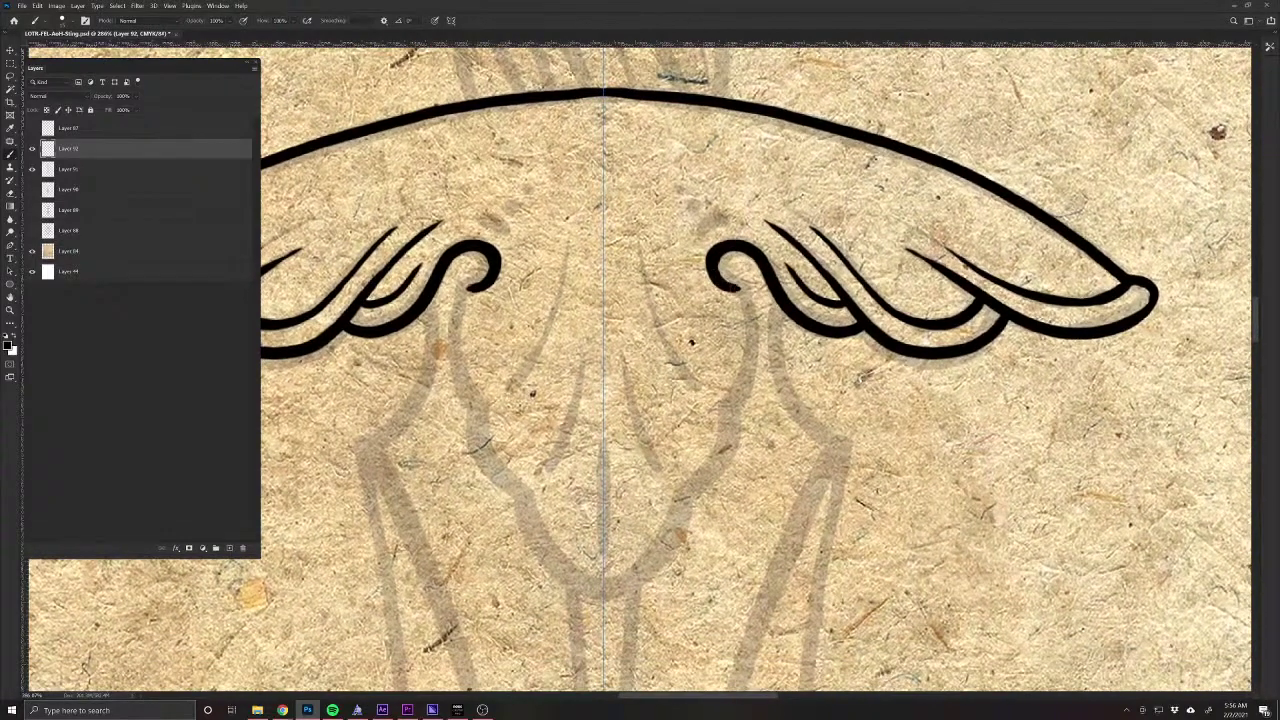
{"action": "mouse_move", "coordinate": [736, 286]}
{"action": "left_mouse_down"}
{"action": "mouse_move", "coordinate": [748, 334]}
{"action": "mouse_move", "coordinate": [728, 432]}
{"action": "mouse_move", "coordinate": [640, 578]}
{"action": "mouse_move", "coordinate": [594, 610]}
{"action": "left_mouse_up"}
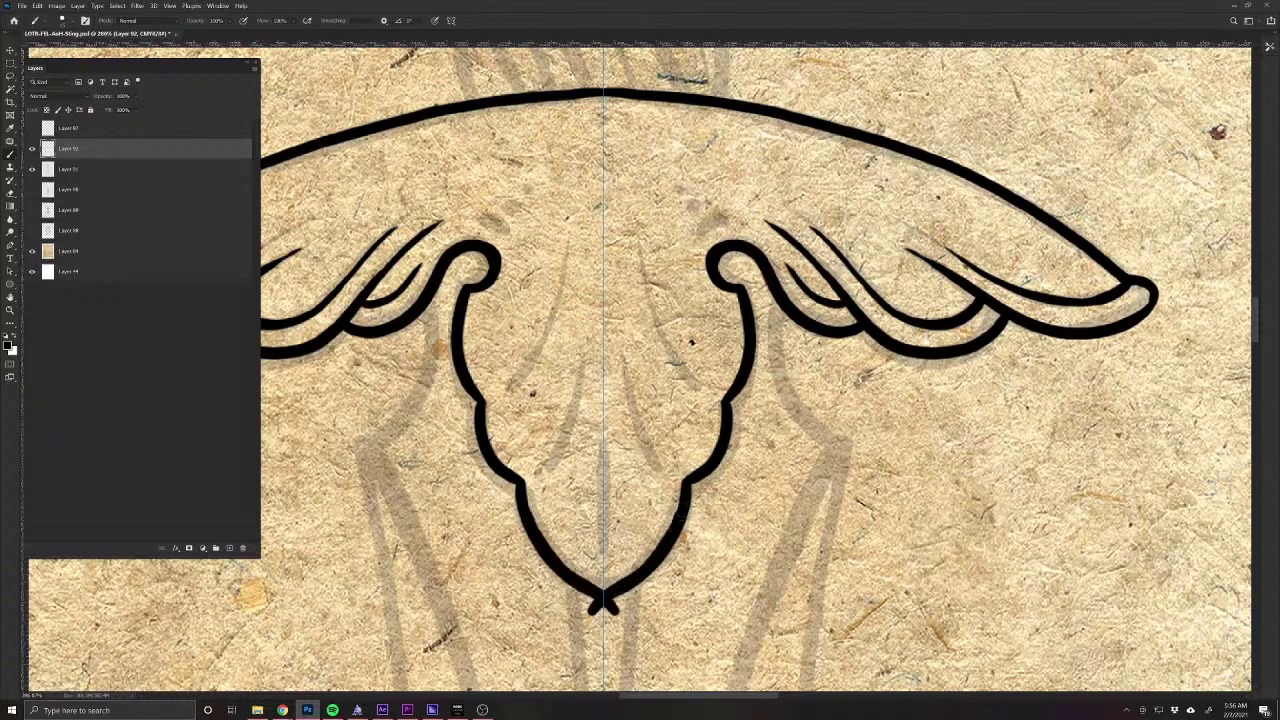
{"action": "key", "text": "e"}
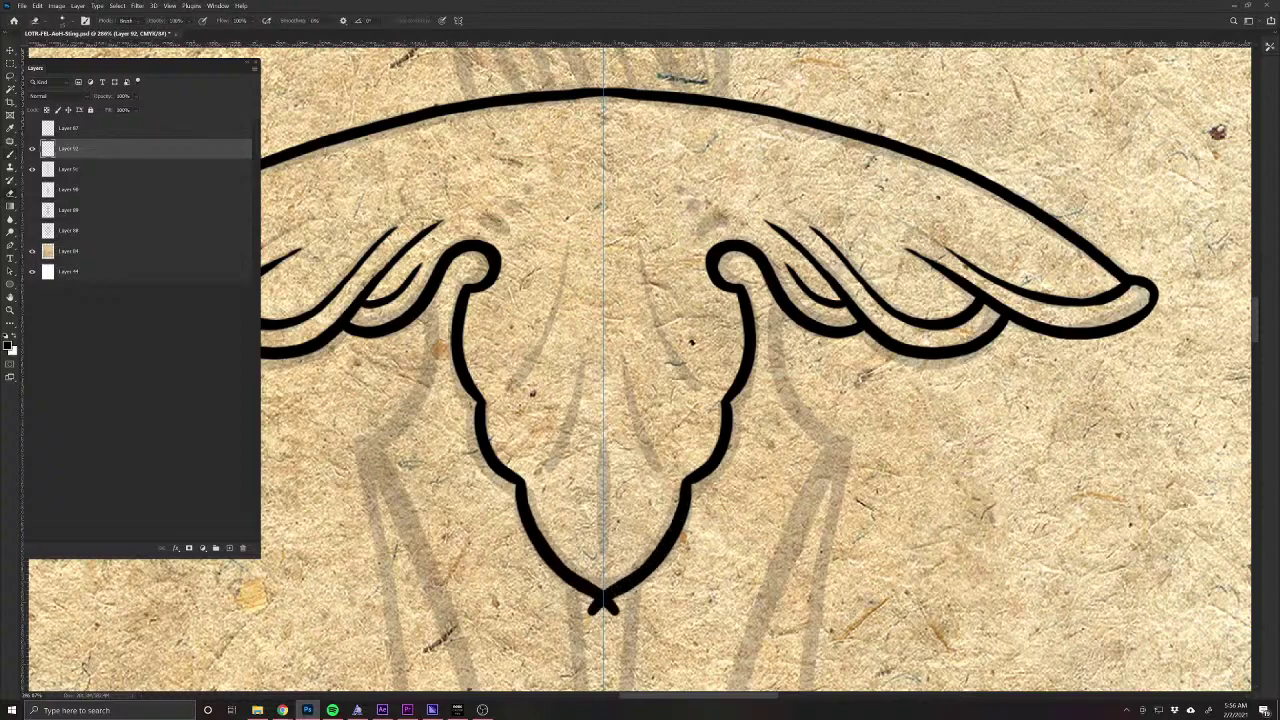
{"action": "left_click_drag", "start_coordinate": [590, 610], "coordinate": [603, 603]}
{"action": "key", "text": "b"}
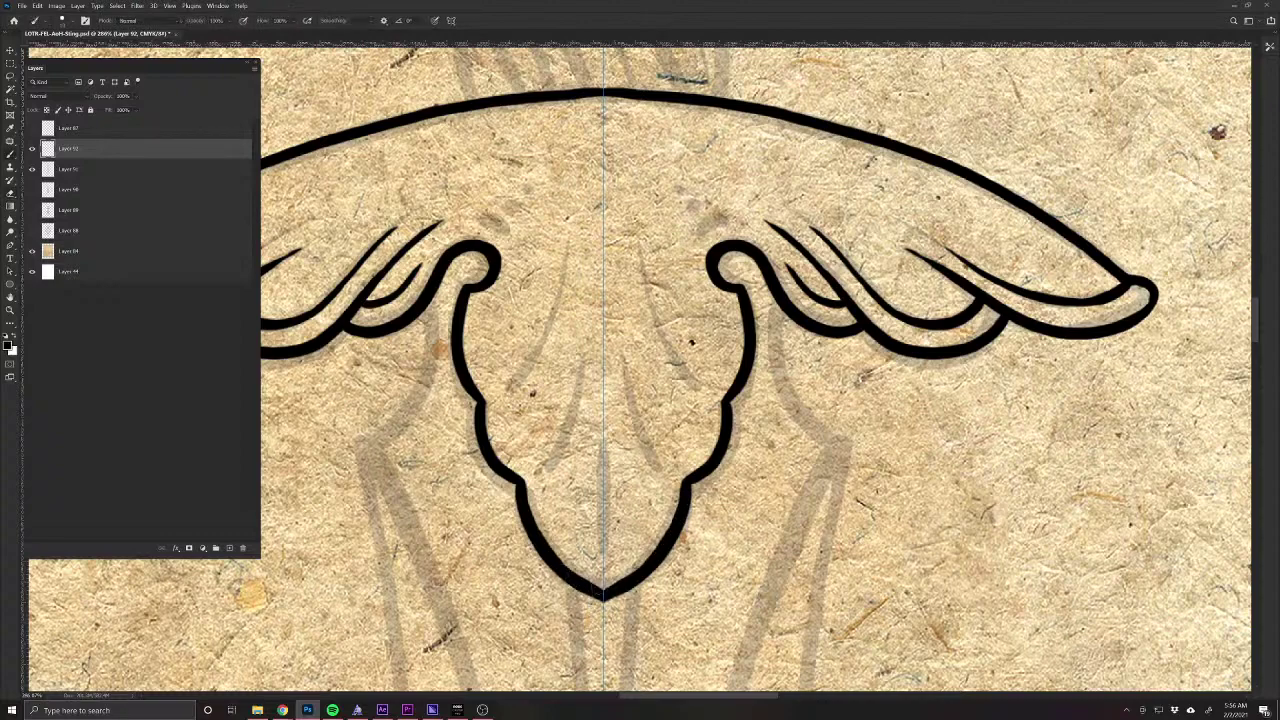
Ink five tapered, round-ended lines inside the scalloped central drop and a small accent arc over each scroll curl.
{"action": "left_click_drag", "start_coordinate": [612, 495], "coordinate": [667, 598]}
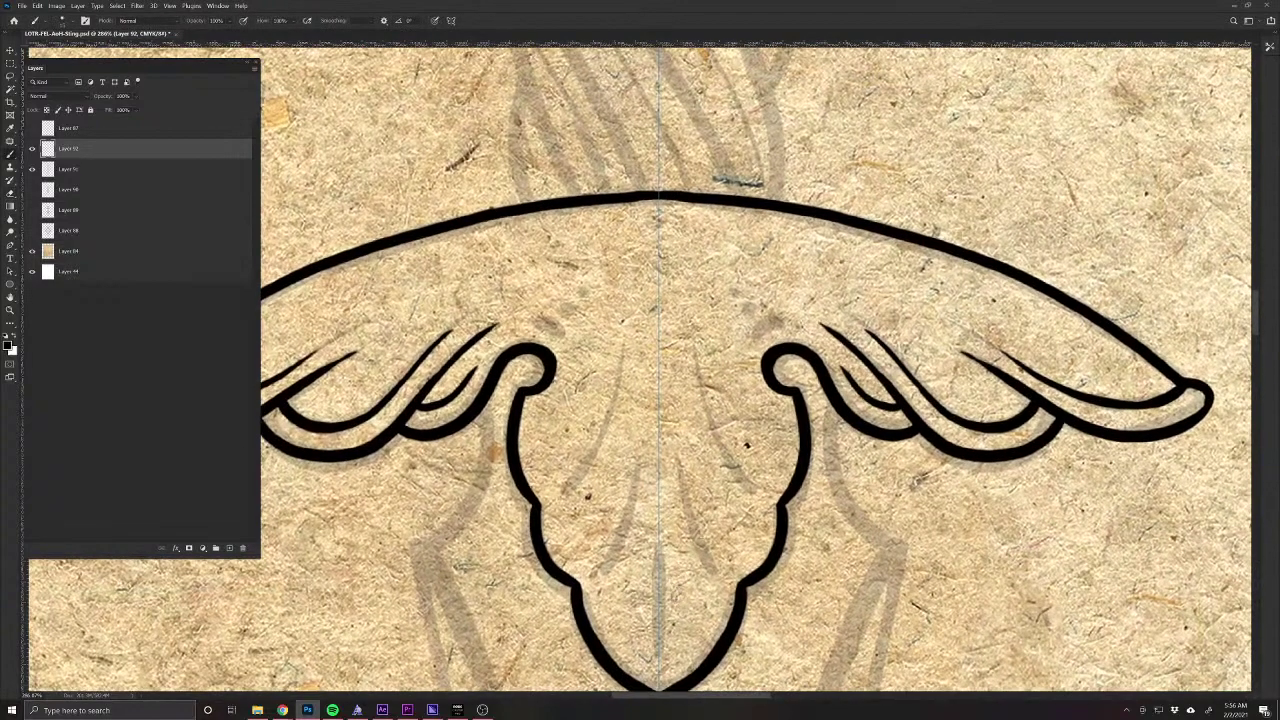
{"action": "left_click_drag", "start_coordinate": [681, 457], "coordinate": [722, 566]}
{"action": "left_click_drag", "start_coordinate": [628, 412], "coordinate": [660, 557]}
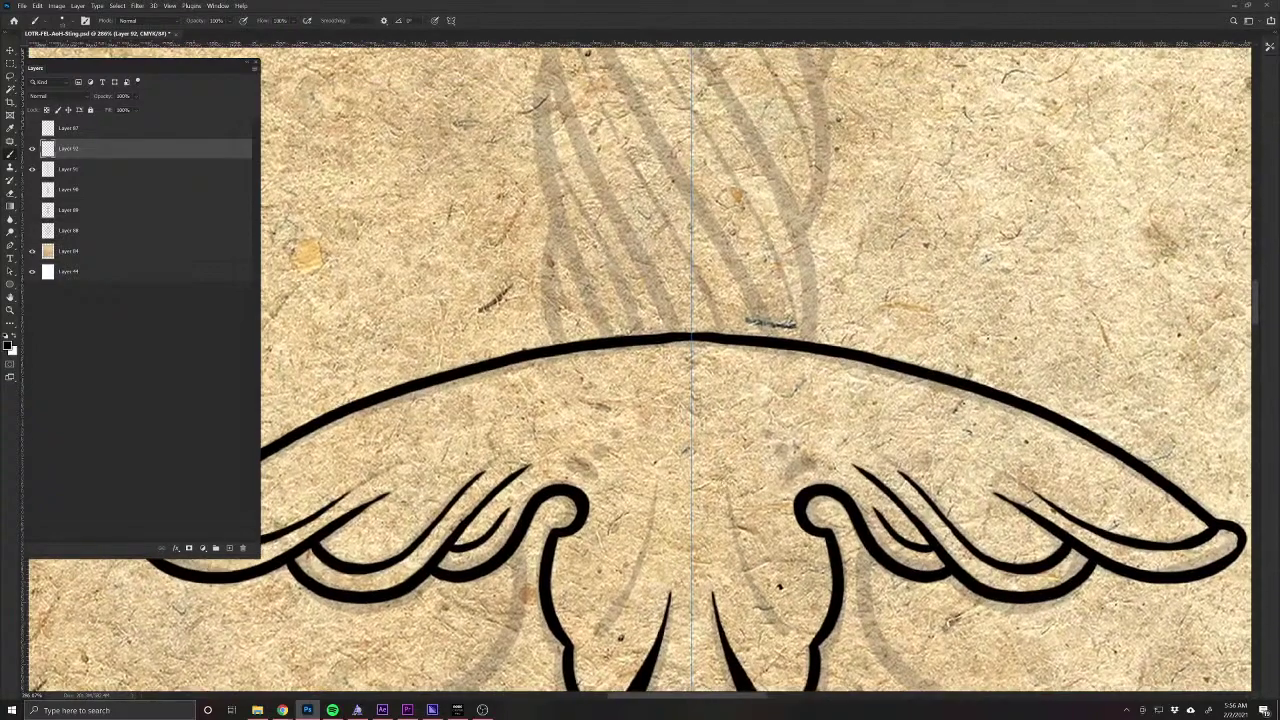
{"action": "mouse_move", "coordinate": [730, 502]}
{"action": "left_mouse_down"}
{"action": "mouse_move", "coordinate": [758, 604]}
{"action": "mouse_move", "coordinate": [788, 640]}
{"action": "mouse_move", "coordinate": [744, 556]}
{"action": "left_mouse_up"}
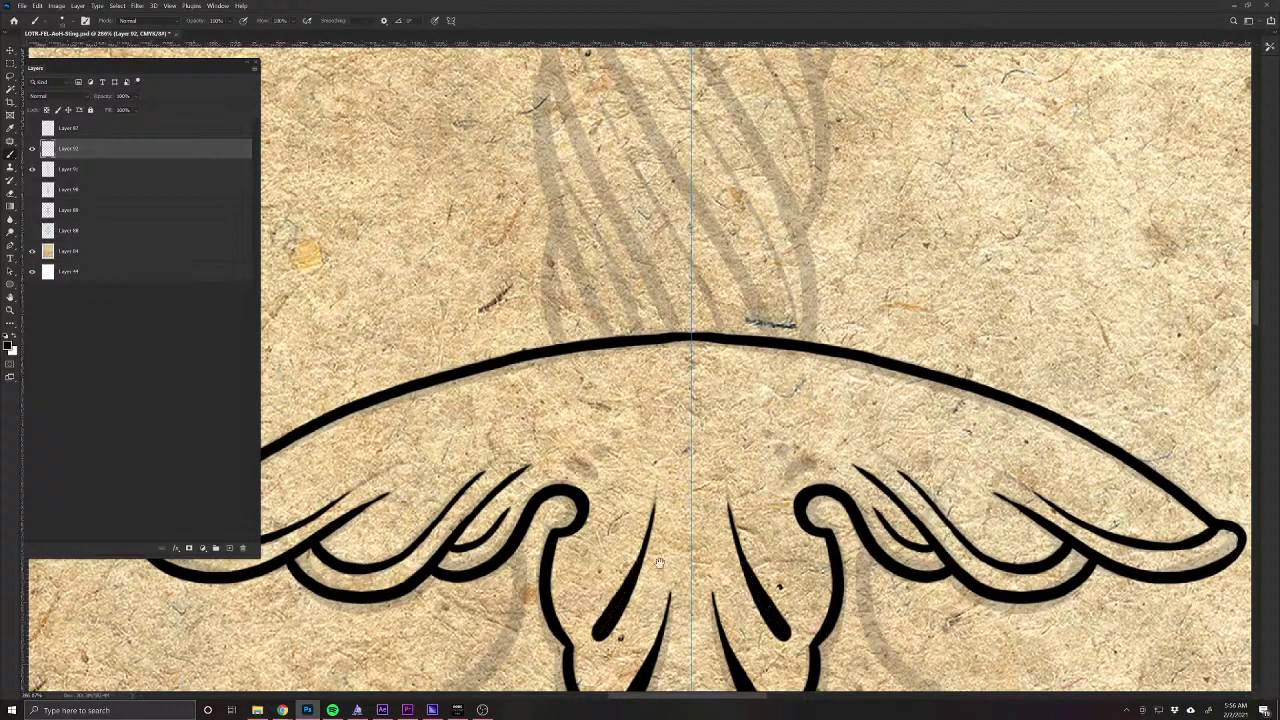
{"action": "left_click_drag", "start_coordinate": [659, 564], "coordinate": [644, 315]}
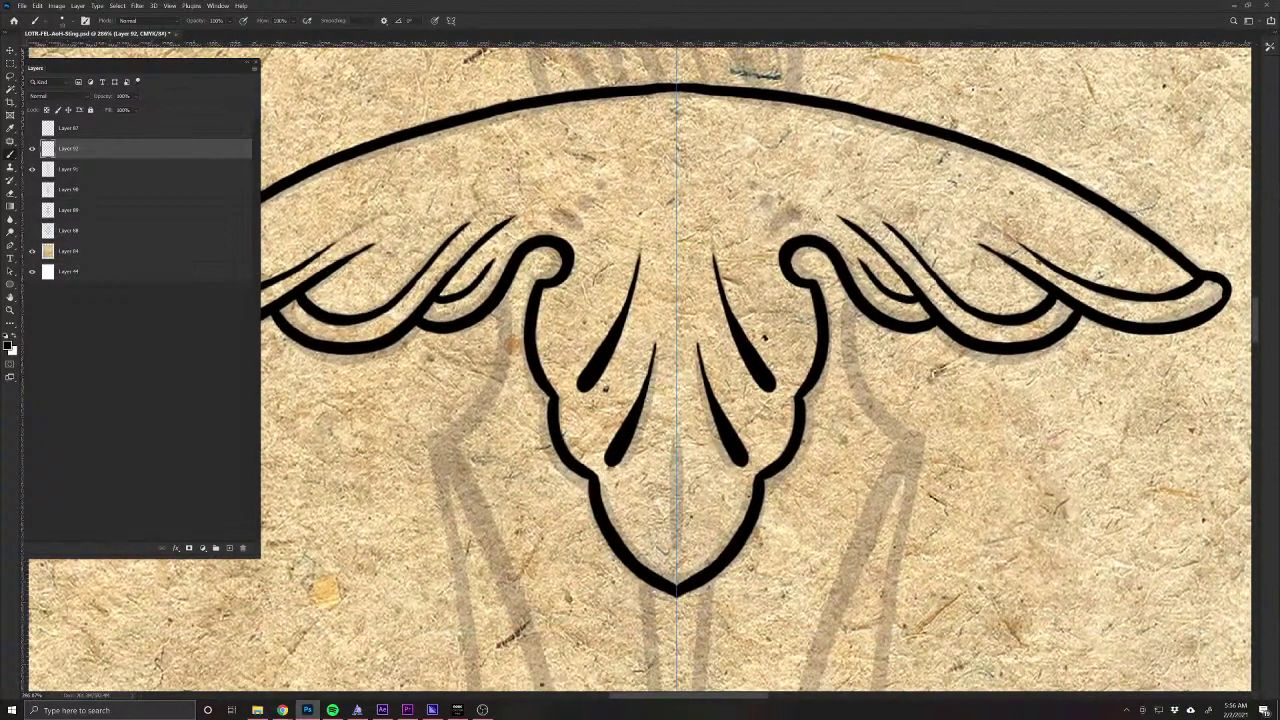
{"action": "mouse_move", "coordinate": [677, 405]}
{"action": "left_mouse_down"}
{"action": "mouse_move", "coordinate": [677, 552]}
{"action": "mouse_move", "coordinate": [676, 434]}
{"action": "left_mouse_up"}
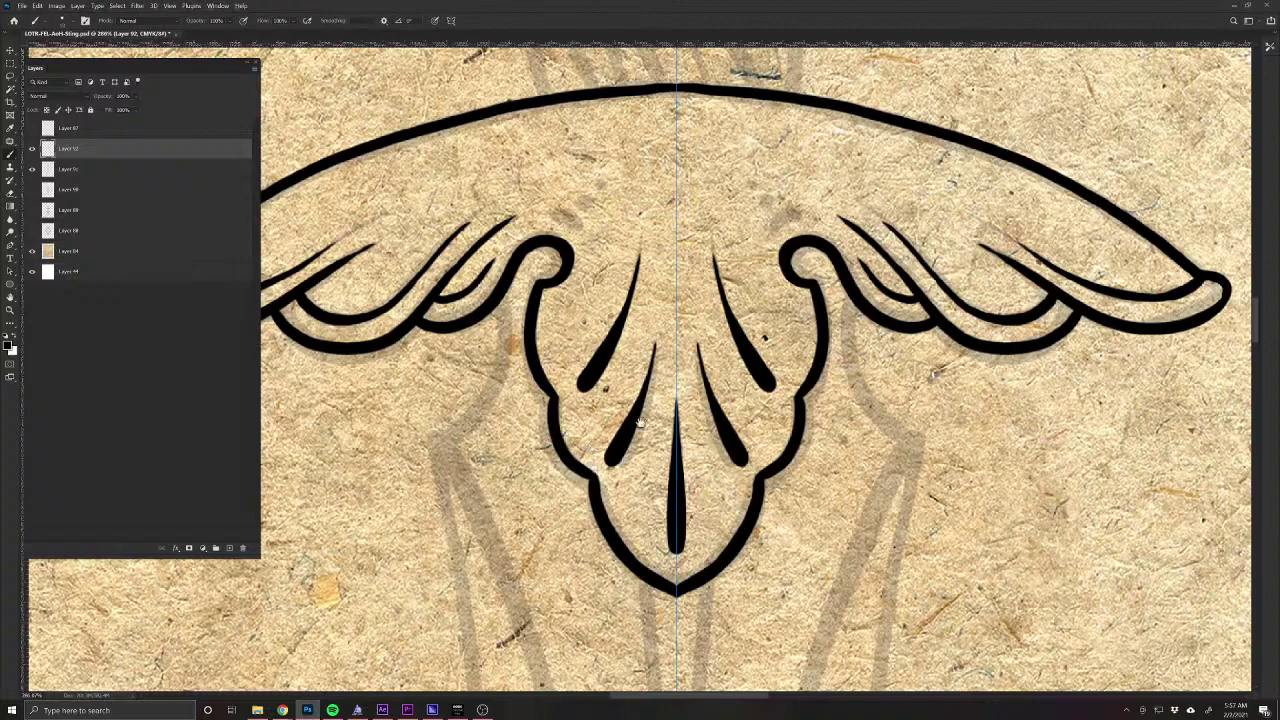
{"action": "scroll", "coordinate": [586, 463], "scroll_direction": "up", "scroll_amount": 5}
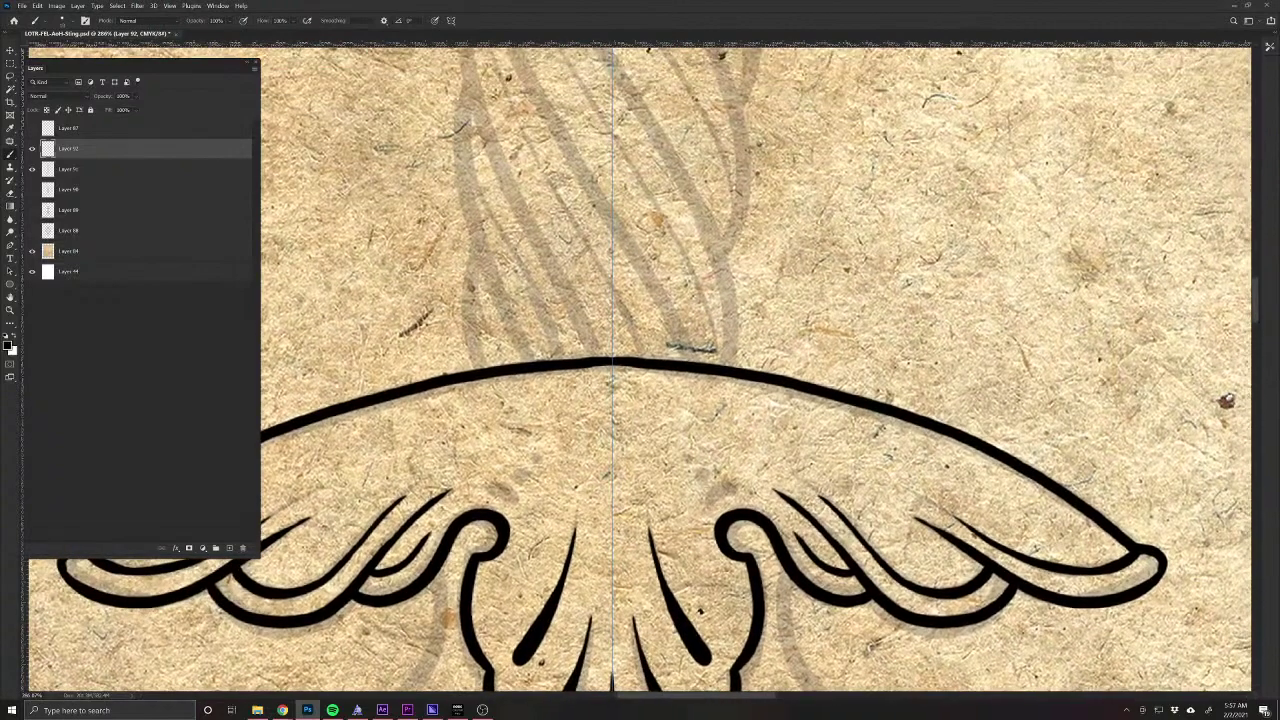
{"action": "mouse_move", "coordinate": [752, 491]}
{"action": "left_mouse_down"}
{"action": "mouse_move", "coordinate": [724, 490]}
{"action": "mouse_move", "coordinate": [706, 510]}
{"action": "mouse_move", "coordinate": [700, 550]}
{"action": "left_mouse_up"}
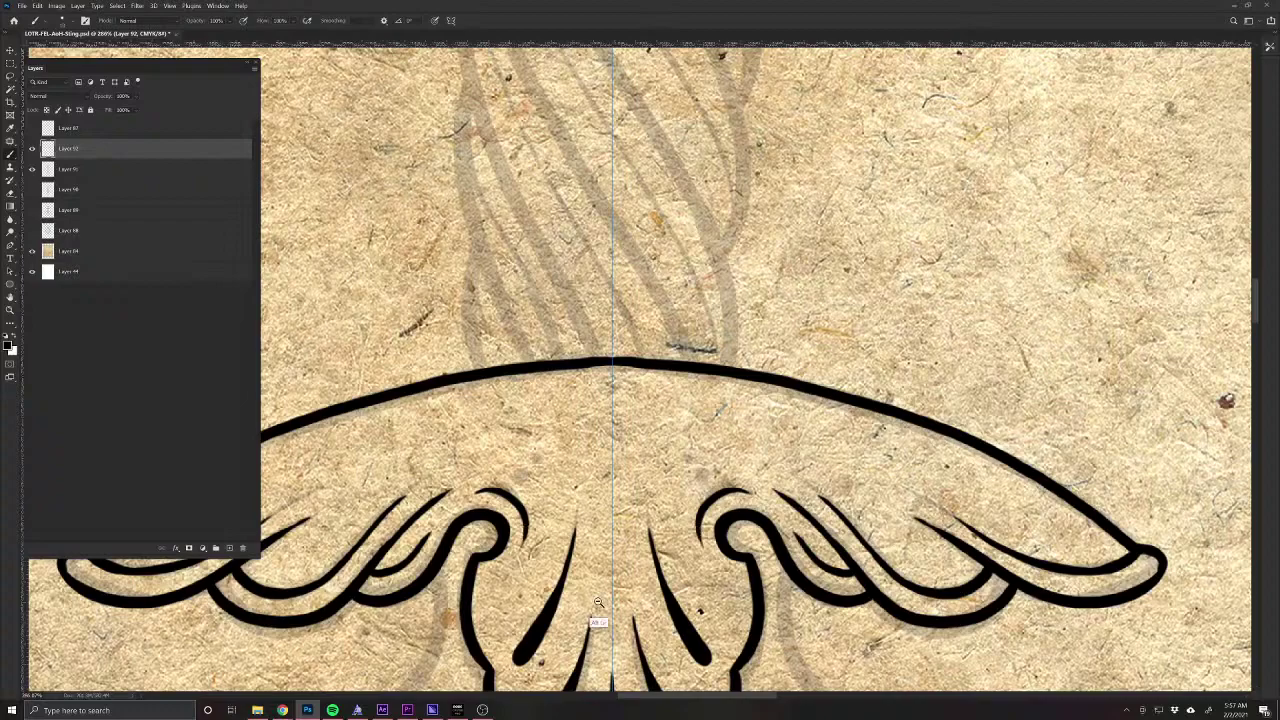
Try to ink a shallow double curve dipping to a central point just under the crossguard's upper arc.
{"action": "scroll", "coordinate": [598, 606], "scroll_direction": "down", "scroll_amount": 2}
{"action": "left_click_drag", "start_coordinate": [597, 565], "coordinate": [667, 443]}
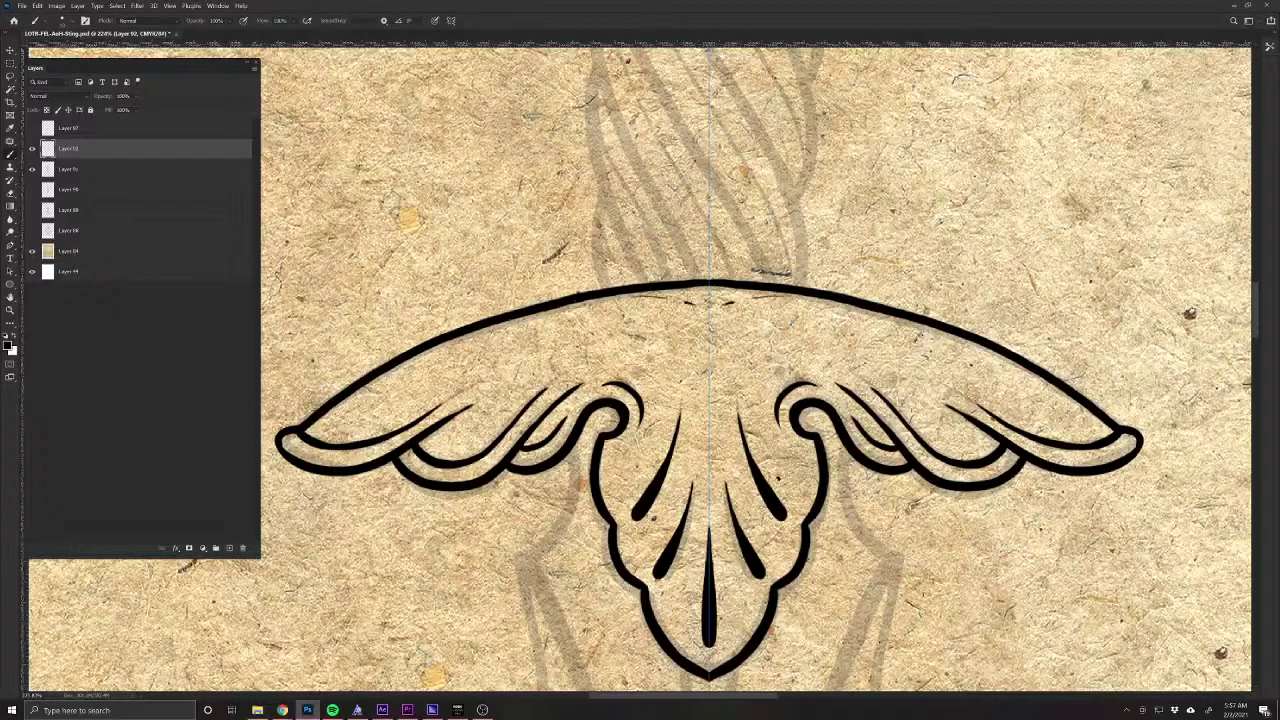
{"action": "left_click_drag", "start_coordinate": [684, 302], "coordinate": [546, 308]}
{"action": "left_click_drag", "start_coordinate": [564, 375], "coordinate": [505, 451]}
{"action": "mouse_move", "coordinate": [412, 407]}
{"action": "left_mouse_down"}
{"action": "mouse_move", "coordinate": [592, 373]}
{"action": "mouse_move", "coordinate": [649, 394]}
{"action": "left_mouse_up"}
{"action": "left_click_drag", "start_coordinate": [571, 375], "coordinate": [618, 380]}
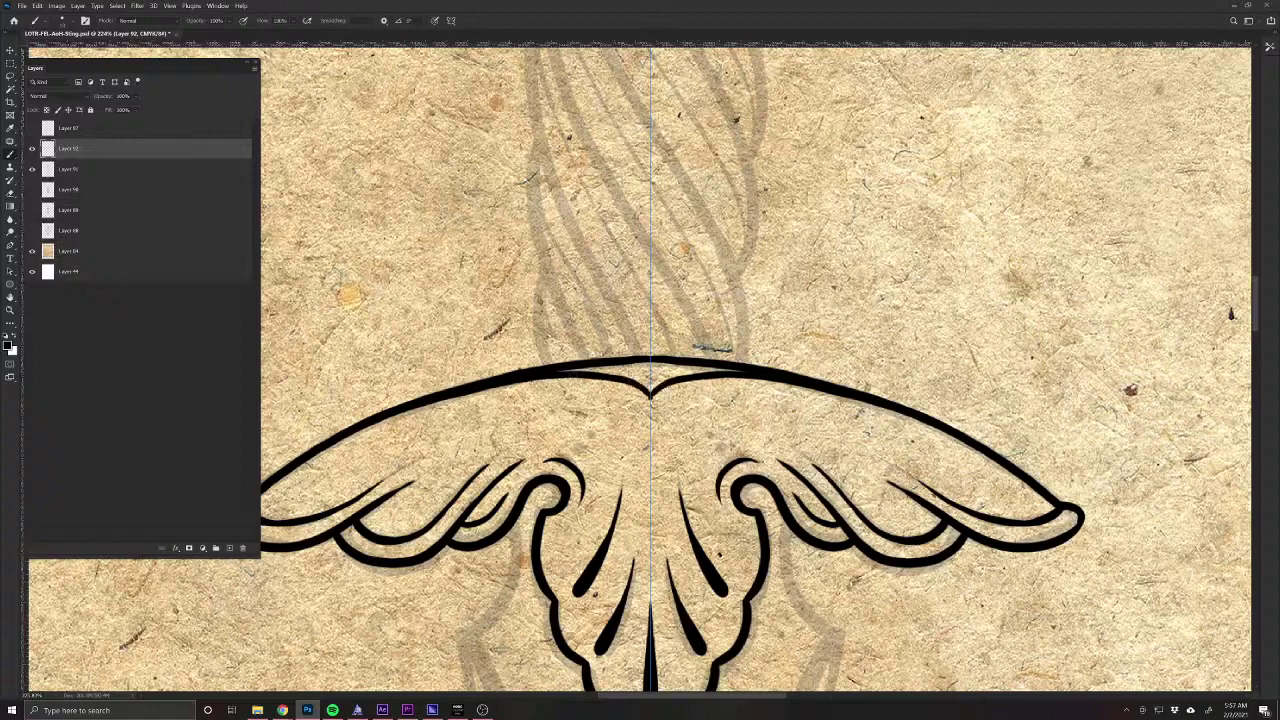
{"action": "left_click_drag", "start_coordinate": [594, 468], "coordinate": [678, 329]}
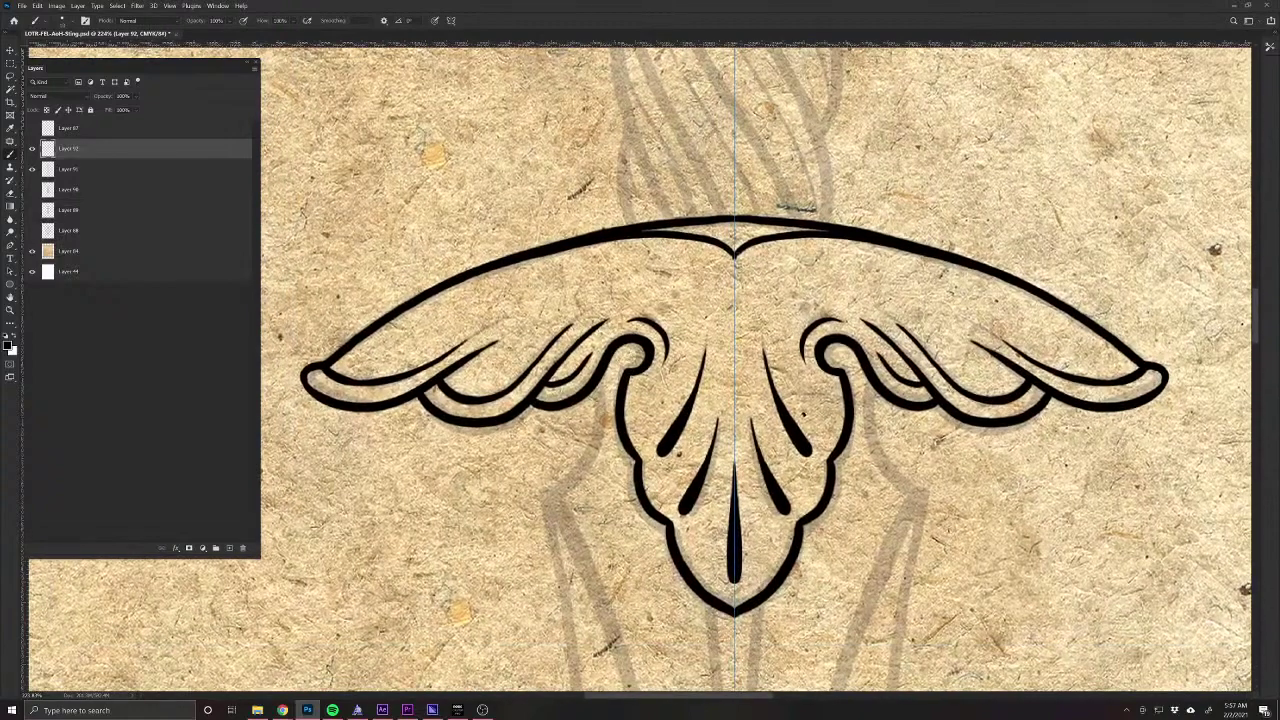
{"action": "left_click_drag", "start_coordinate": [734, 252], "coordinate": [734, 264]}
Undo all the strokes of the double curve under the crossguard's upper arc.
{"action": "key", "text": "ctrl+z"}
{"action": "key", "text": "ctrl+z"}
{"action": "key", "text": "ctrl+z"}
{"action": "key", "text": "ctrl+z"}
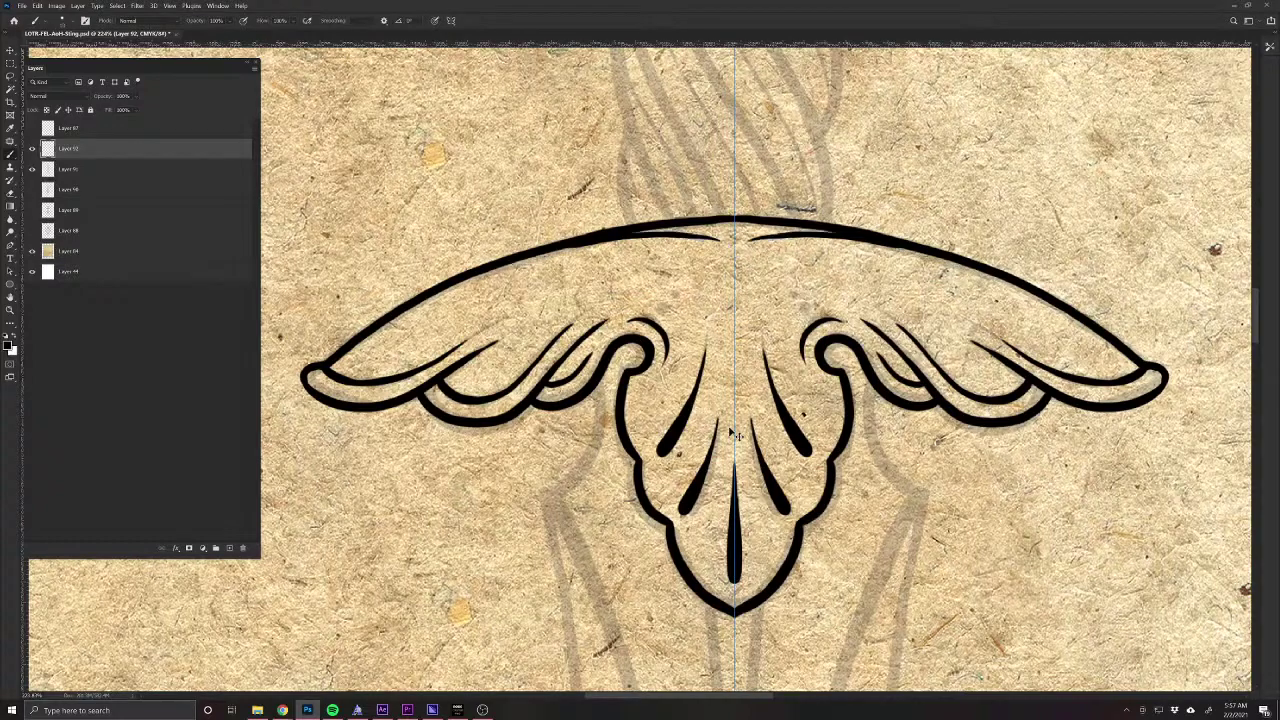
{"action": "key", "text": "ctrl+z"}
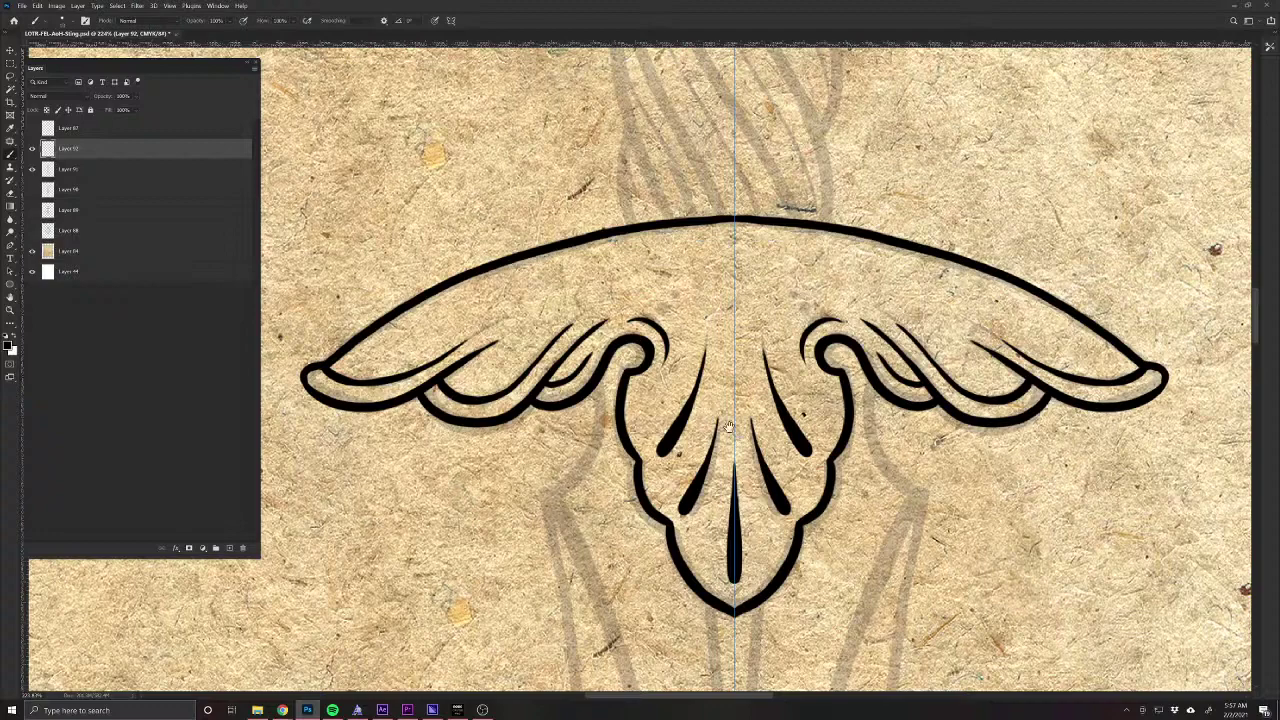
Ink a wider, deeper double curve below the crossguard's upper arc, with both sides meeting in a point on the centre axis.
{"action": "left_click_drag", "start_coordinate": [729, 427], "coordinate": [629, 611]}
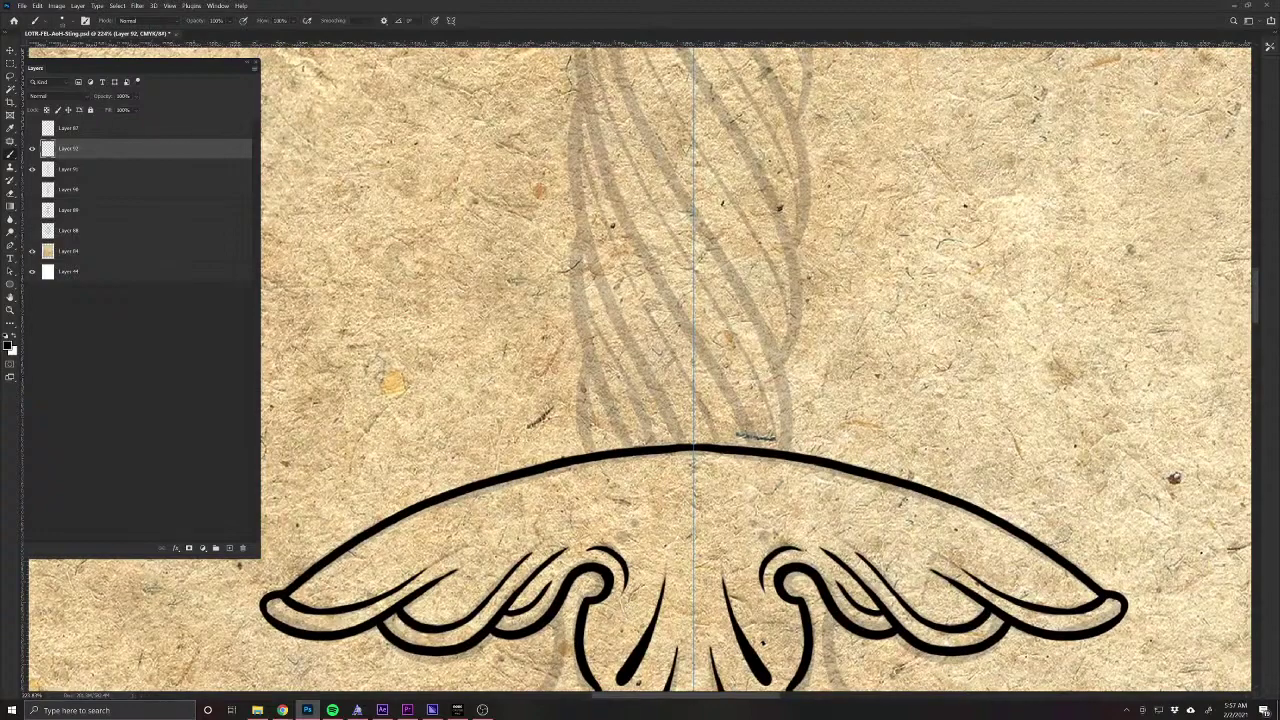
{"action": "mouse_move", "coordinate": [706, 505]}
{"action": "left_mouse_down"}
{"action": "mouse_move", "coordinate": [858, 484]}
{"action": "mouse_move", "coordinate": [974, 514]}
{"action": "mouse_move", "coordinate": [852, 490]}
{"action": "mouse_move", "coordinate": [752, 490]}
{"action": "mouse_move", "coordinate": [698, 508]}
{"action": "left_mouse_up"}
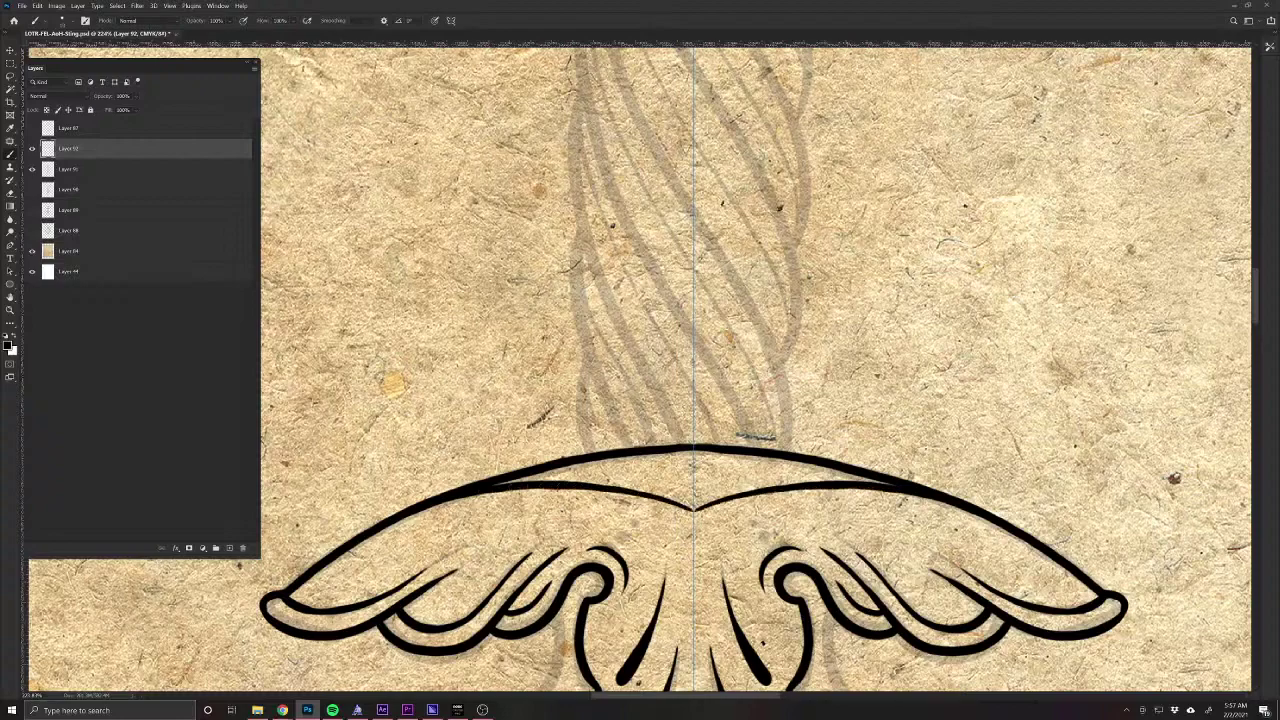
{"action": "scroll", "coordinate": [650, 592], "scroll_direction": "down", "scroll_amount": 6}
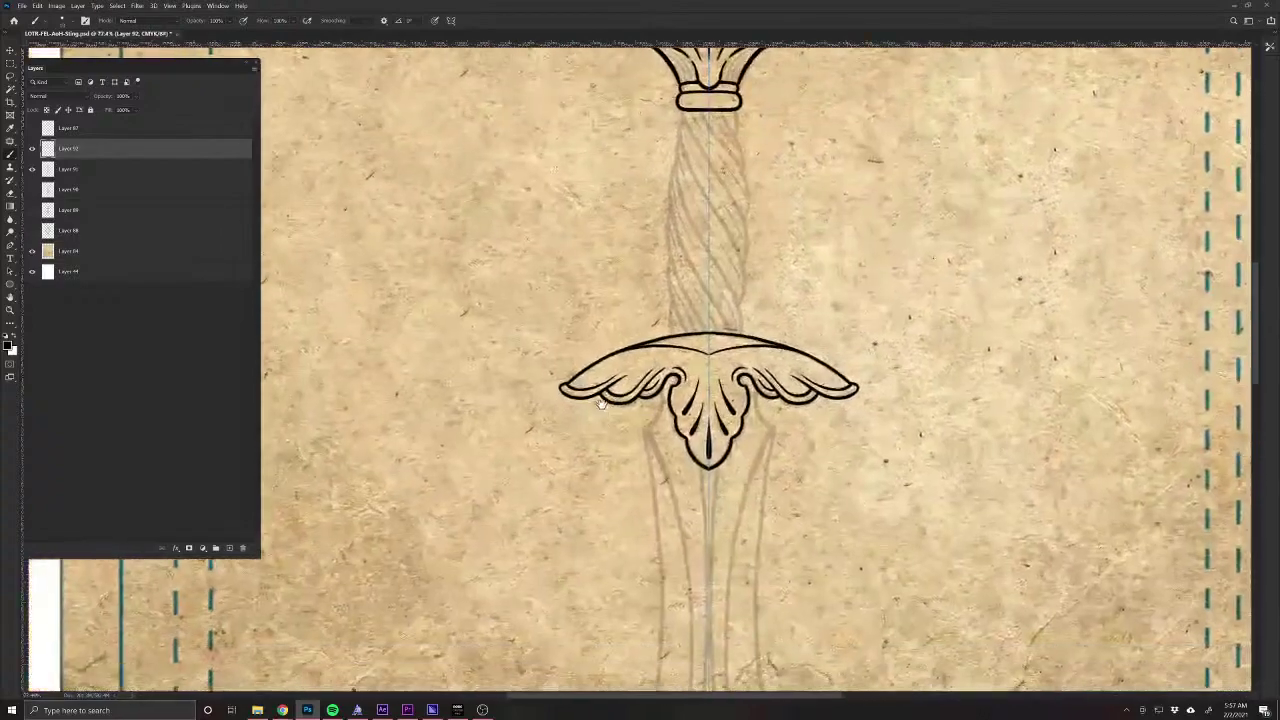
{"action": "scroll", "coordinate": [760, 434], "scroll_direction": "up", "scroll_amount": 2}
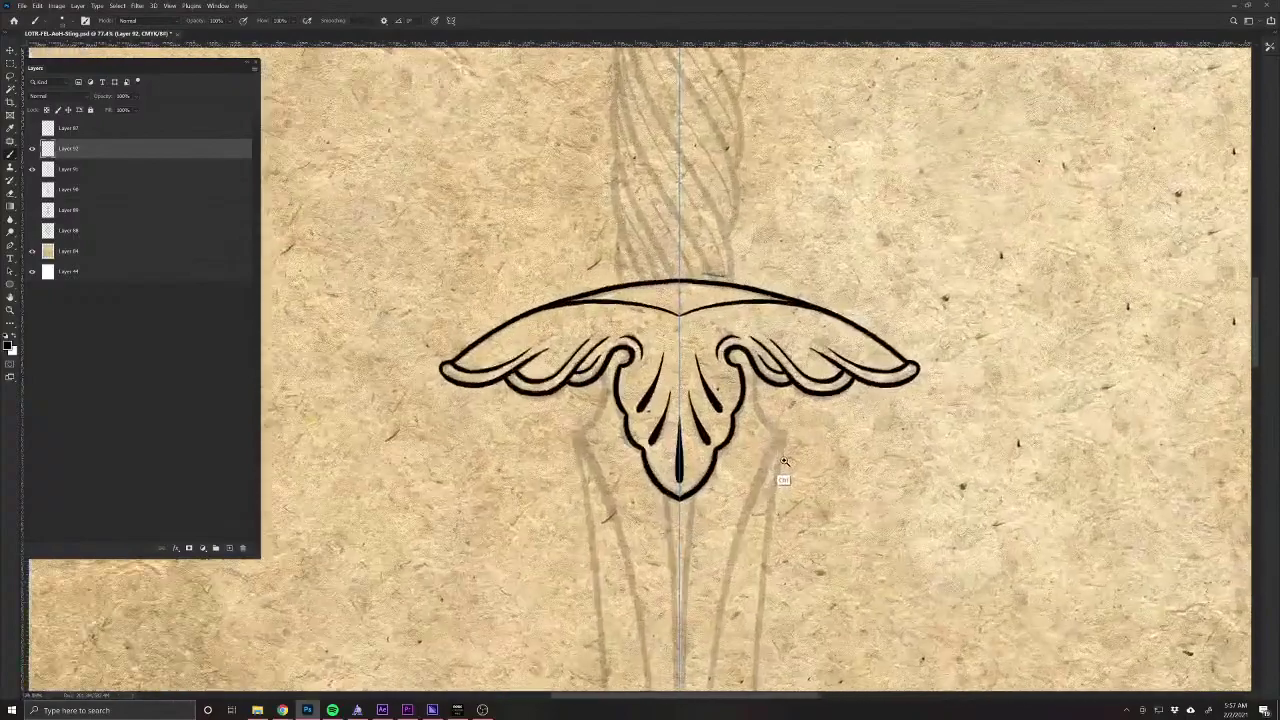
Ink a mirrored concave curve from beneath each scroll curl out to the blade's shoulders and save the document.
{"action": "scroll", "coordinate": [760, 430], "scroll_direction": "up", "scroll_amount": 2}
{"action": "mouse_move", "coordinate": [754, 326]}
{"action": "left_mouse_down"}
{"action": "mouse_move", "coordinate": [750, 396]}
{"action": "mouse_move", "coordinate": [768, 428]}
{"action": "mouse_move", "coordinate": [806, 440]}
{"action": "mouse_move", "coordinate": [764, 410]}
{"action": "mouse_move", "coordinate": [752, 334]}
{"action": "left_mouse_up"}
{"action": "scroll", "coordinate": [571, 609], "scroll_direction": "down", "scroll_amount": 5}
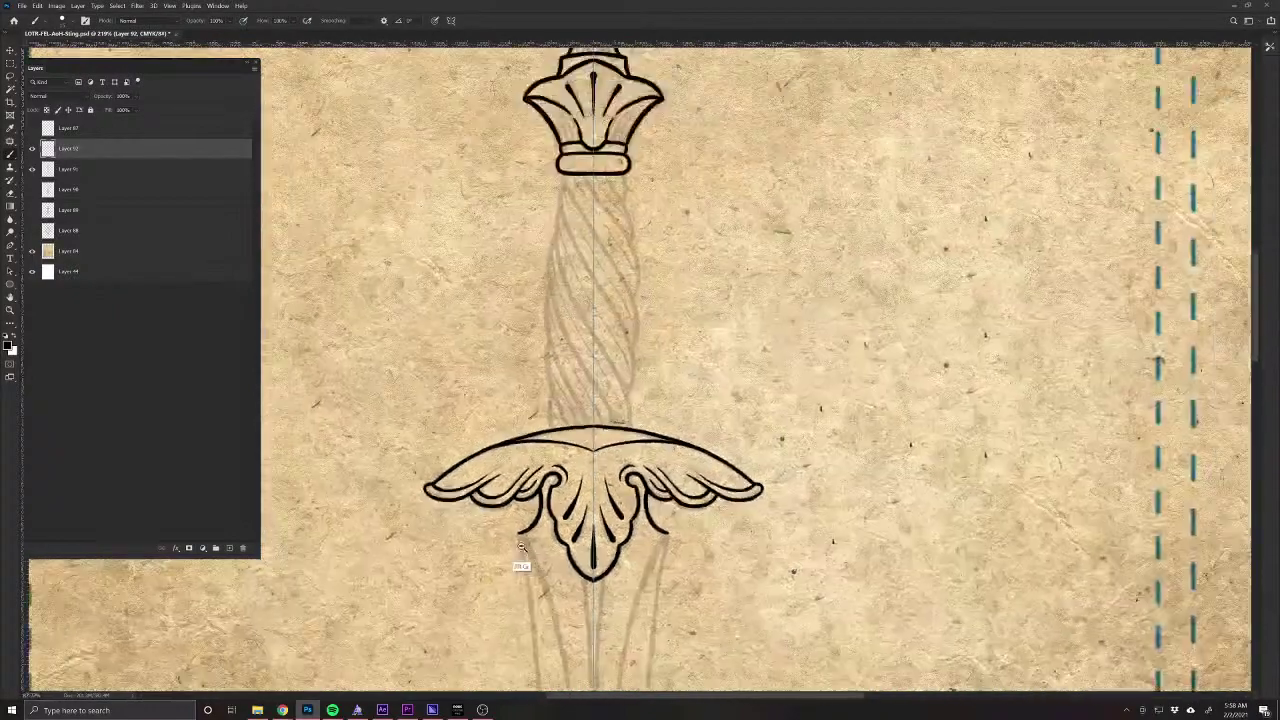
{"action": "left_click_drag", "start_coordinate": [508, 623], "coordinate": [598, 506]}
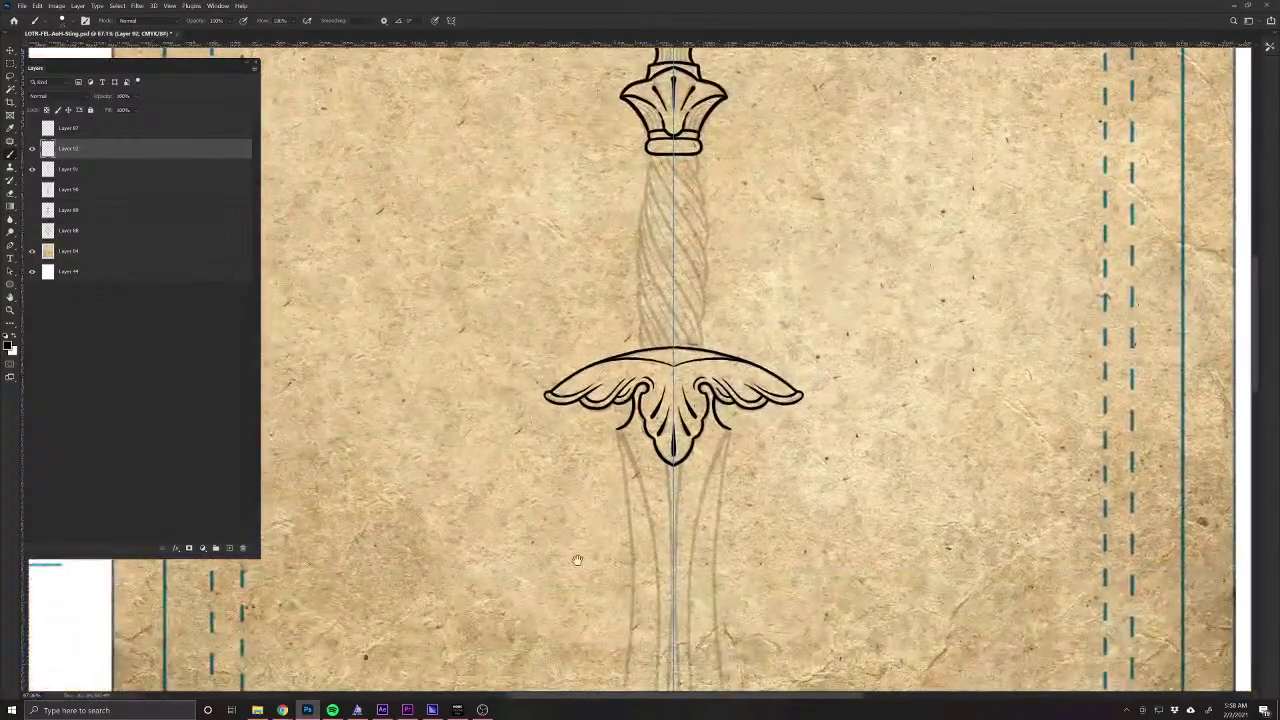
{"action": "left_click_drag", "start_coordinate": [598, 606], "coordinate": [627, 409]}
{"action": "left_click_drag", "start_coordinate": [649, 296], "coordinate": [697, 474]}
{"action": "scroll", "coordinate": [700, 482], "scroll_direction": "up", "scroll_amount": 4}
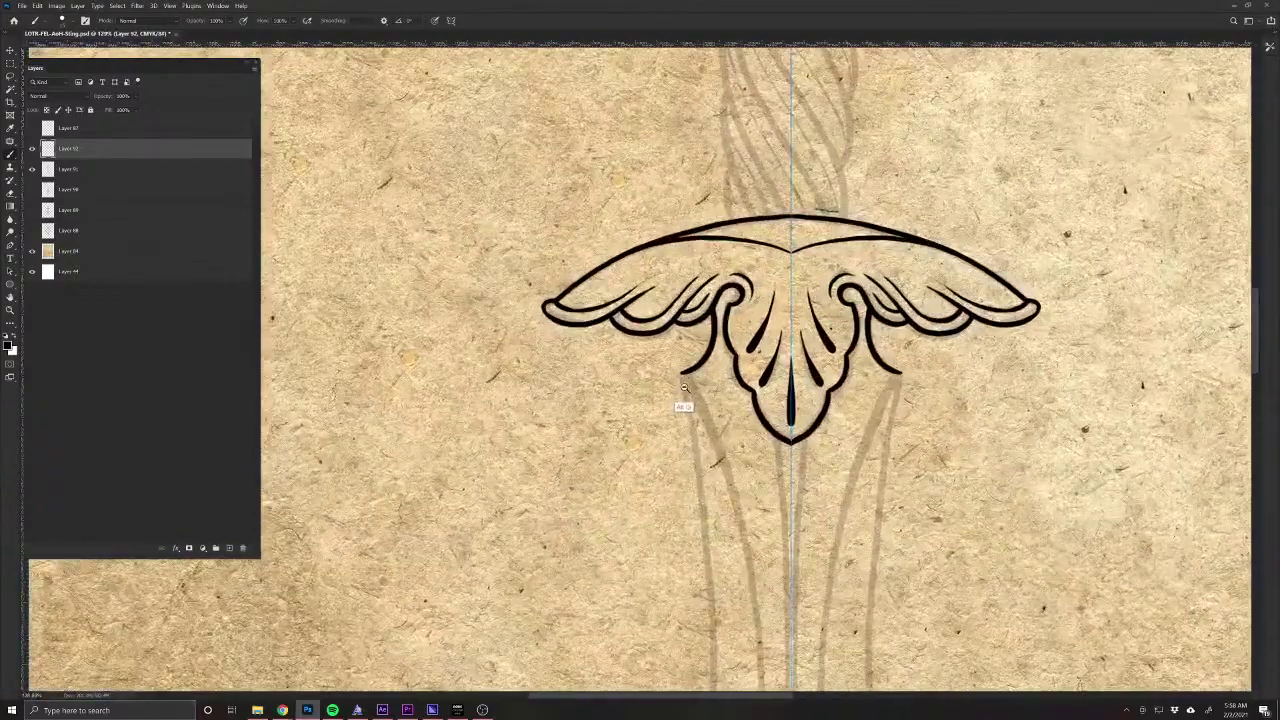
{"action": "scroll", "coordinate": [684, 404], "scroll_direction": "down", "scroll_amount": 4}
{"action": "scroll", "coordinate": [661, 341], "scroll_direction": "down", "scroll_amount": 5}
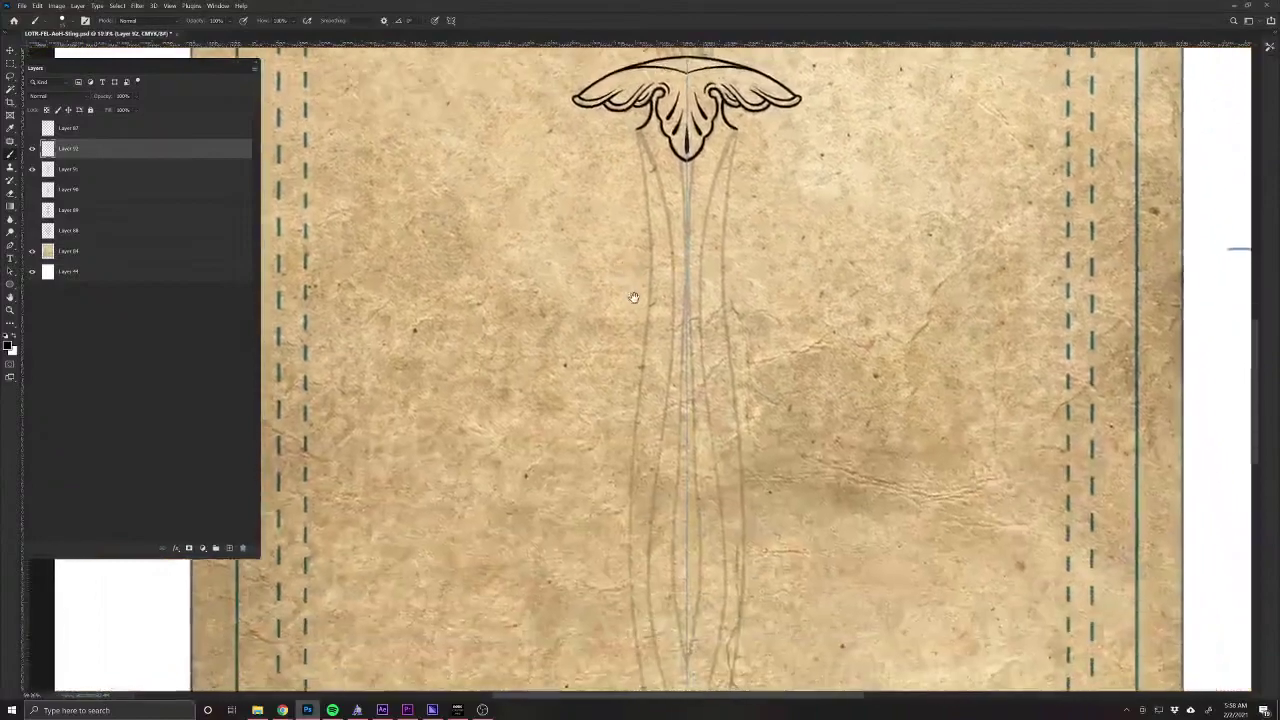
{"action": "scroll", "coordinate": [628, 349], "scroll_direction": "down", "scroll_amount": 3}
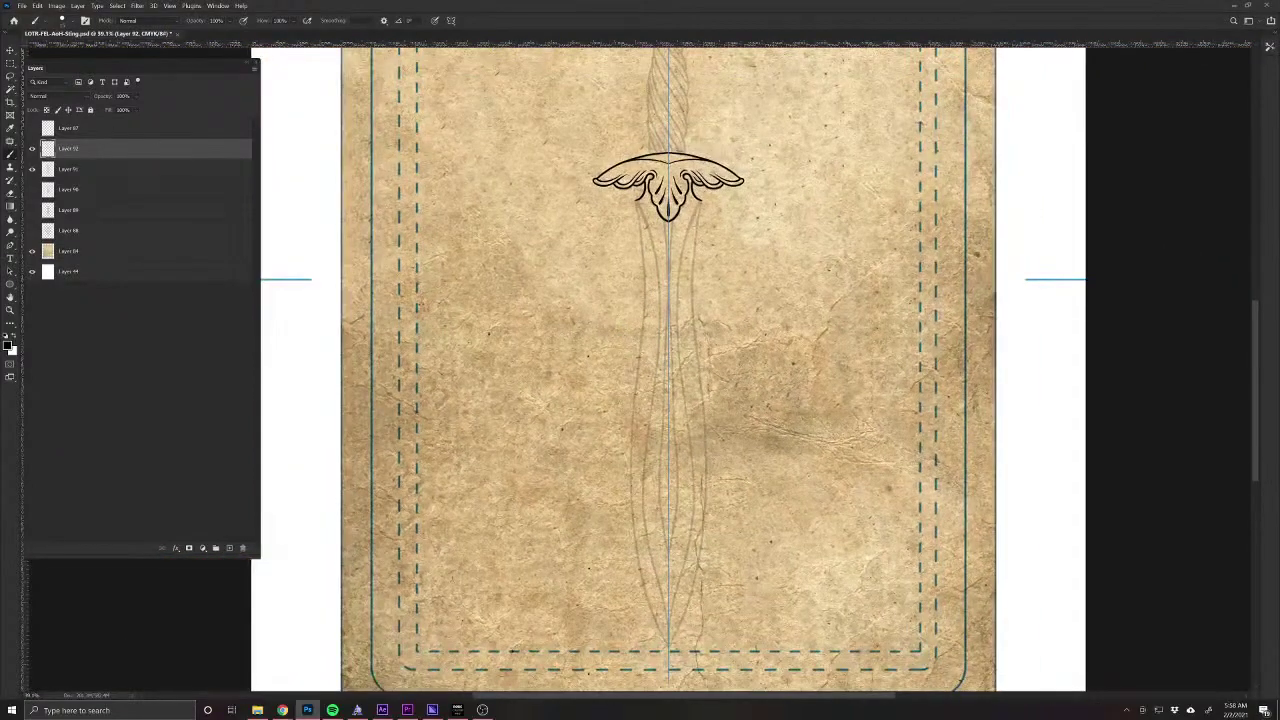
{"action": "key", "text": "ctrl+s"}
Draw a curved pen path along the blade's right edge from shoulder to tip, following the faded sketch, and add a new layer.
{"action": "left_click", "coordinate": [10, 247]}
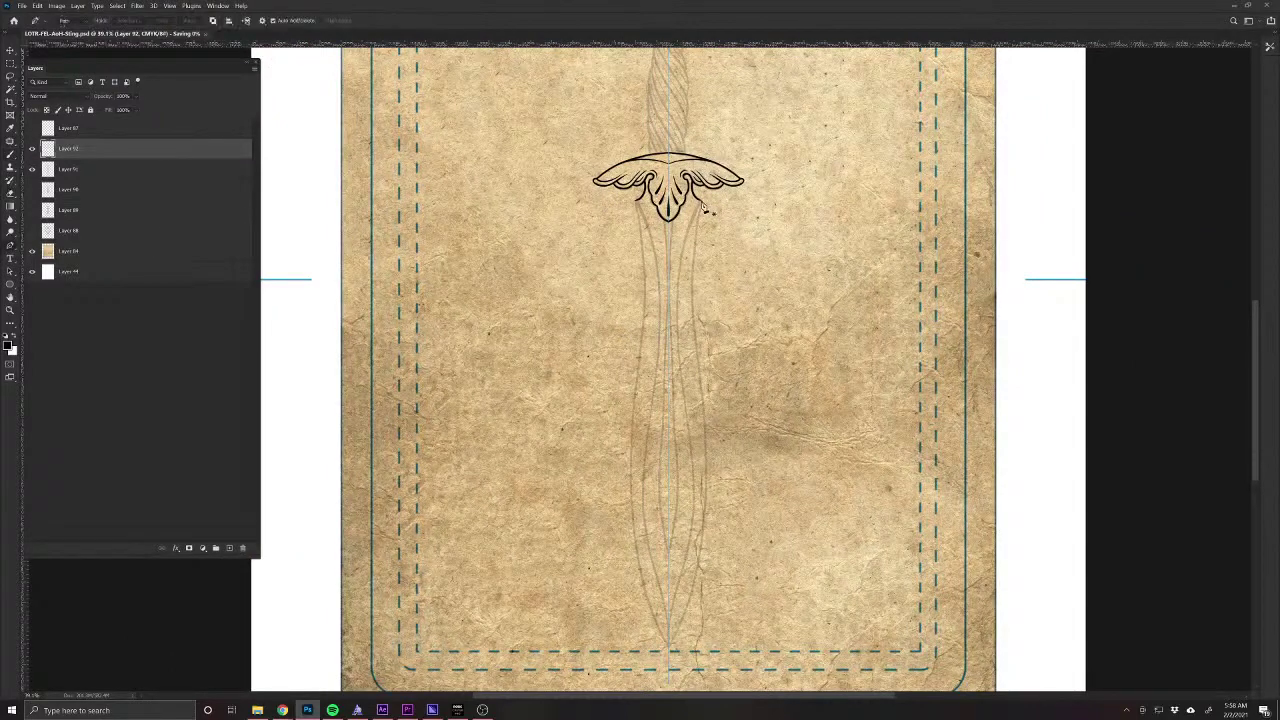
{"action": "left_click", "coordinate": [704, 208]}
{"action": "right_click", "coordinate": [672, 652]}
{"action": "key", "text": "Escape"}
{"action": "left_click", "coordinate": [669, 646]}
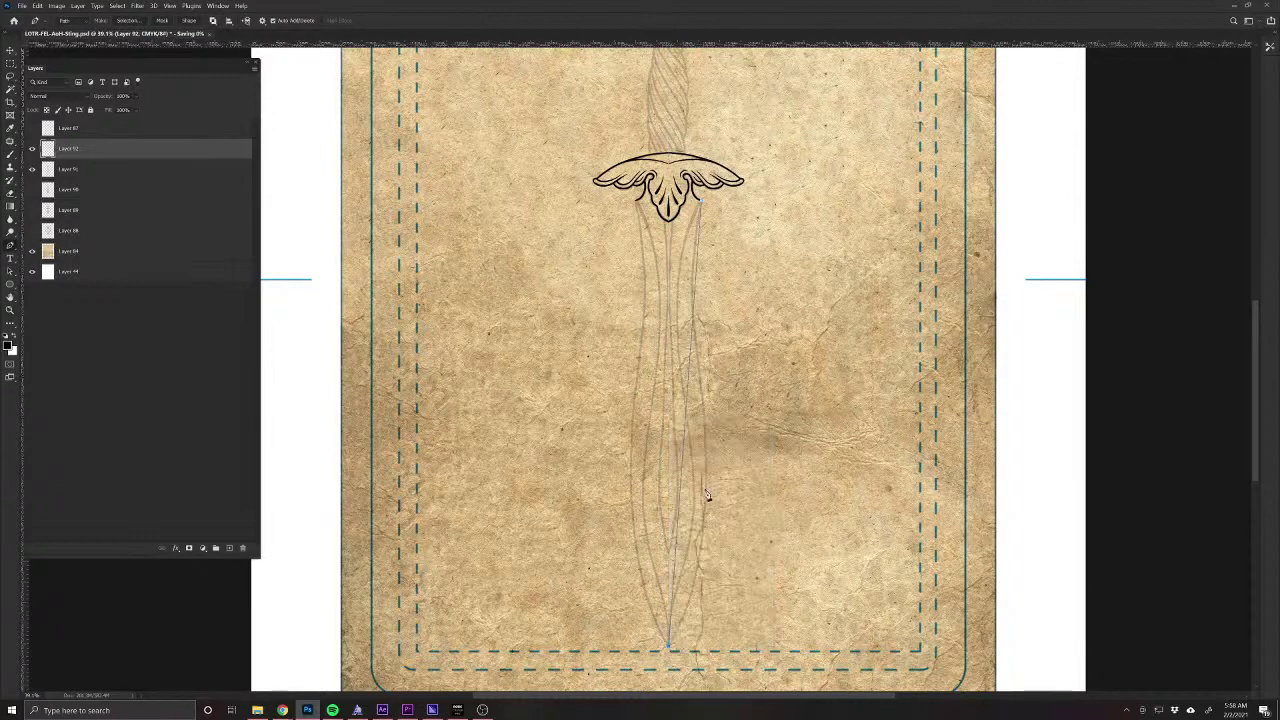
{"action": "left_click_drag", "start_coordinate": [684, 487], "coordinate": [707, 584]}
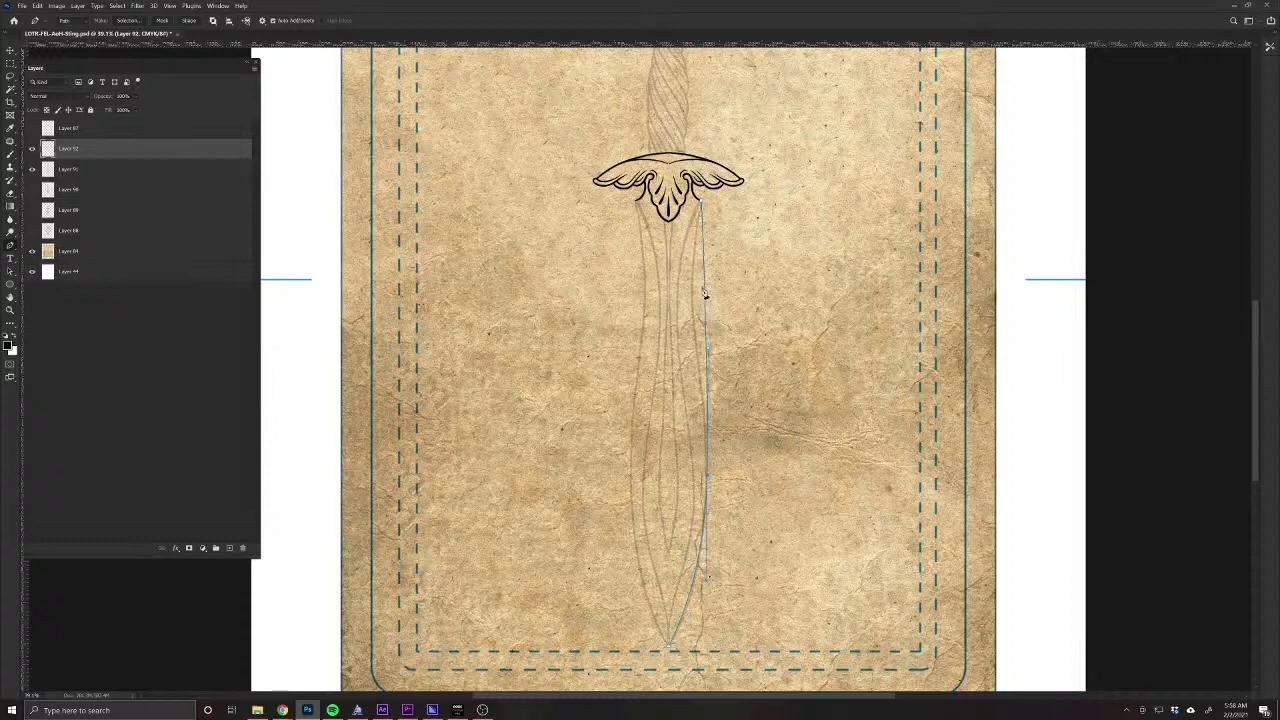
{"action": "left_click_drag", "start_coordinate": [708, 289], "coordinate": [693, 289]}
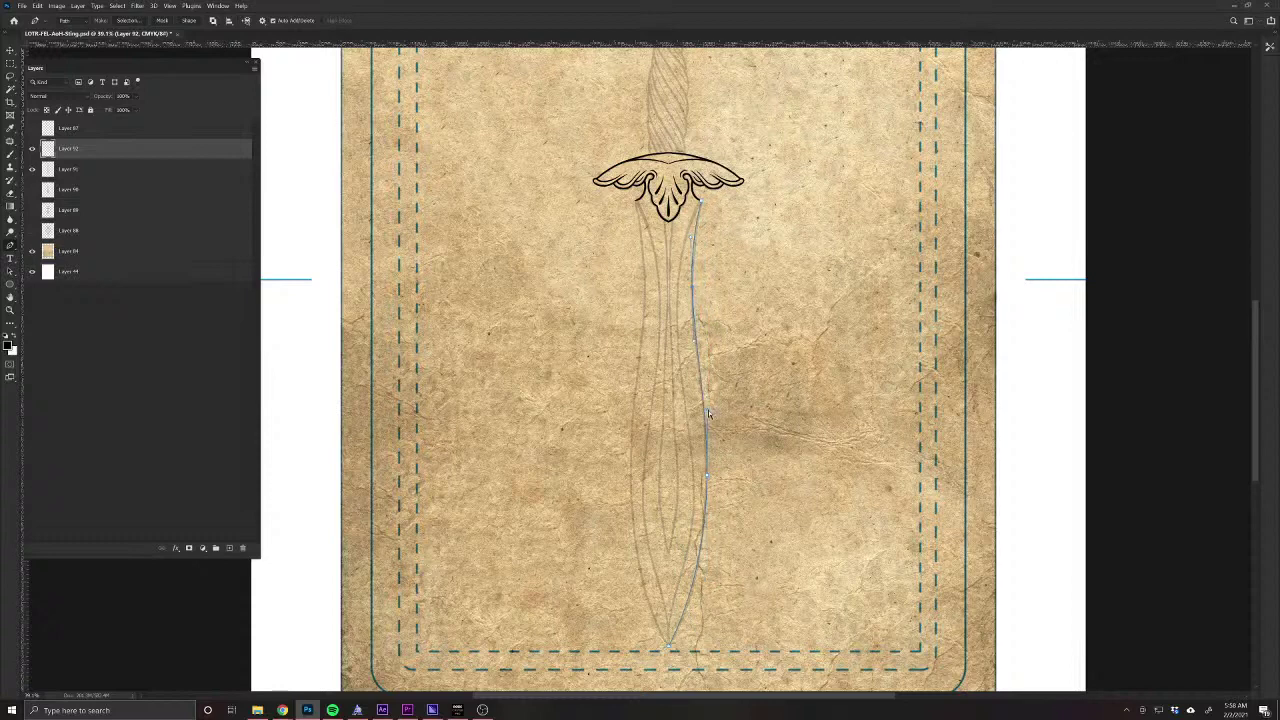
{"action": "left_click_drag", "start_coordinate": [708, 412], "coordinate": [706, 413]}
{"action": "left_click", "coordinate": [229, 548]}
{"action": "left_click", "coordinate": [37, 6]}
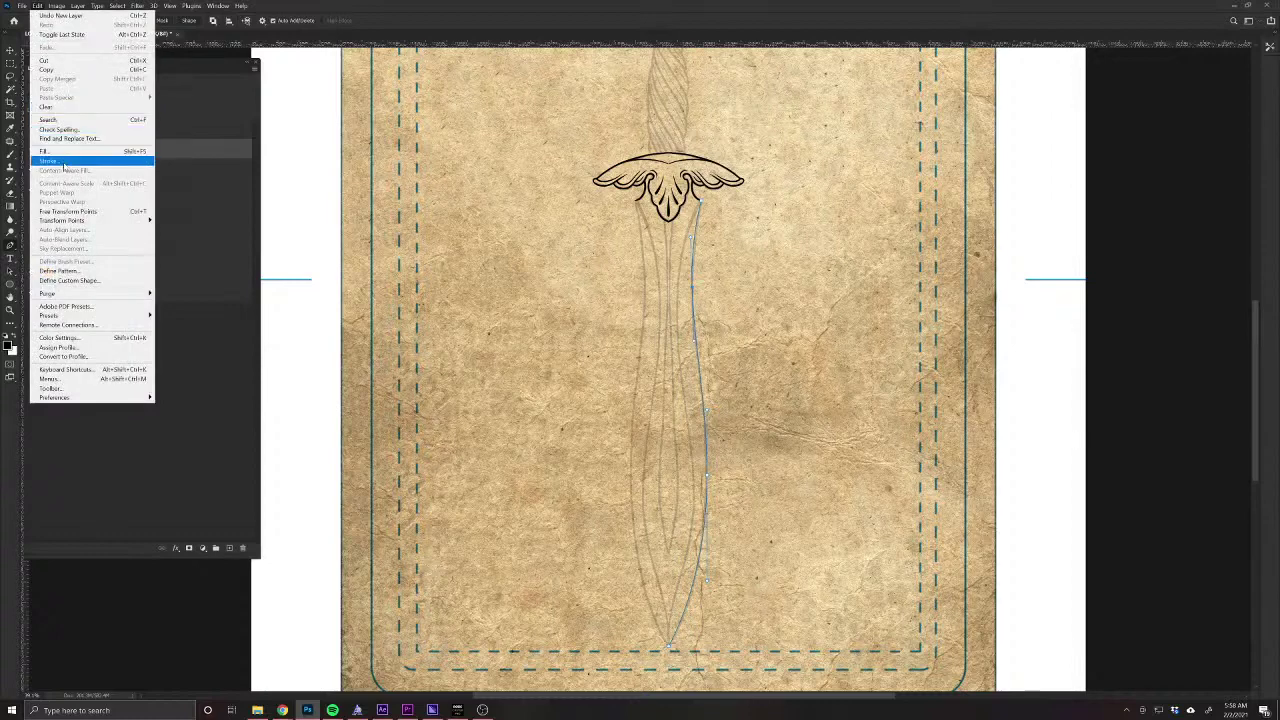
{"action": "left_click", "coordinate": [80, 163]}
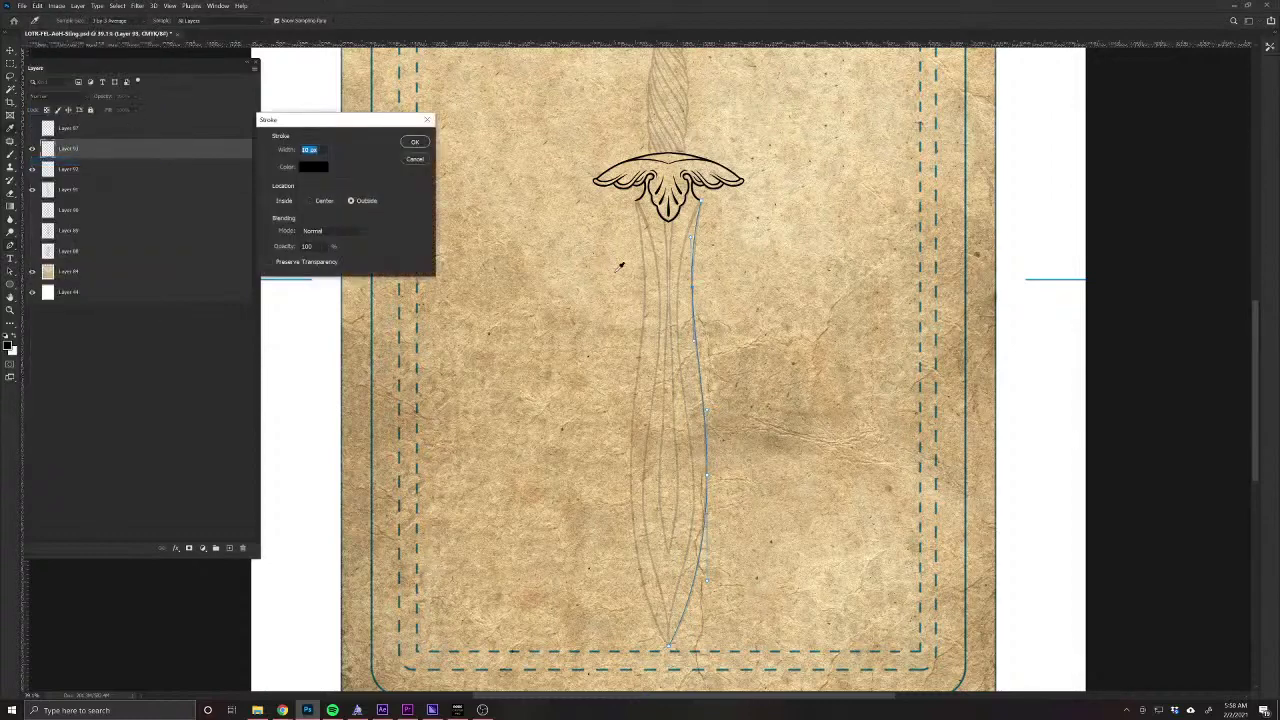
{"action": "left_click", "coordinate": [412, 159]}
Stroke the blade-edge path with the Brush on the new layer and deselect the path.
{"action": "left_click", "coordinate": [217, 6]}
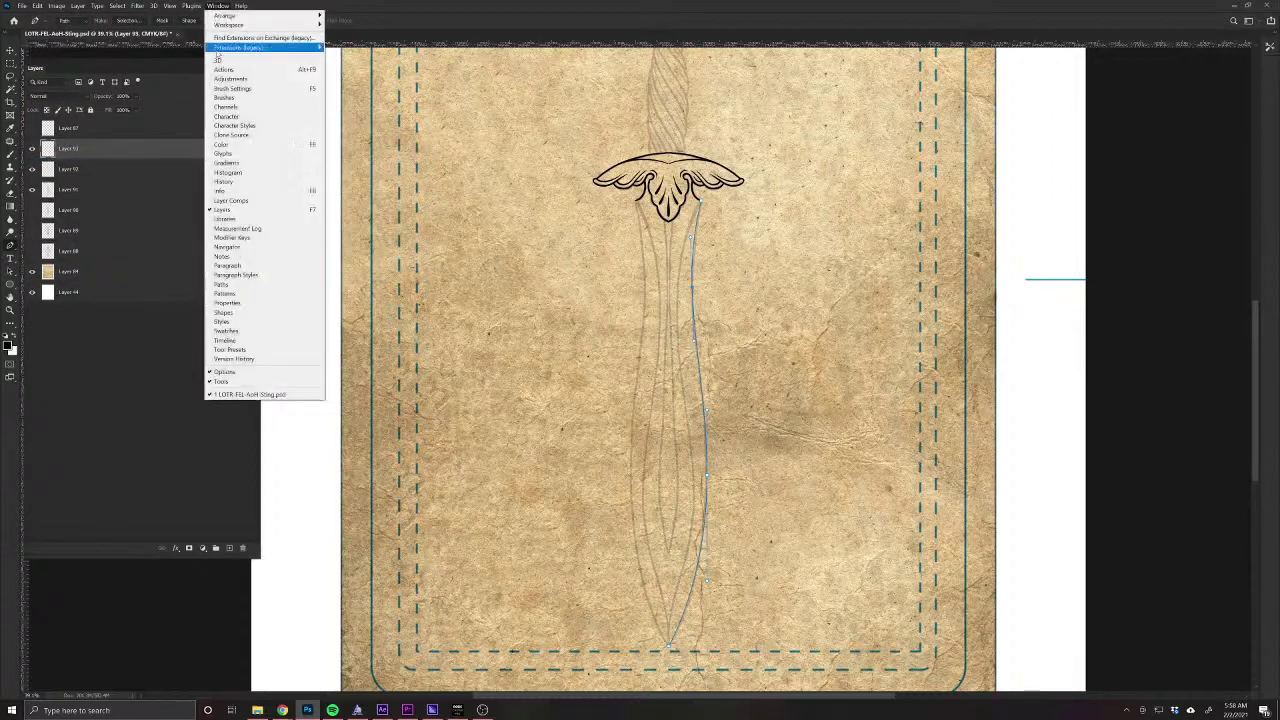
{"action": "left_click", "coordinate": [236, 284]}
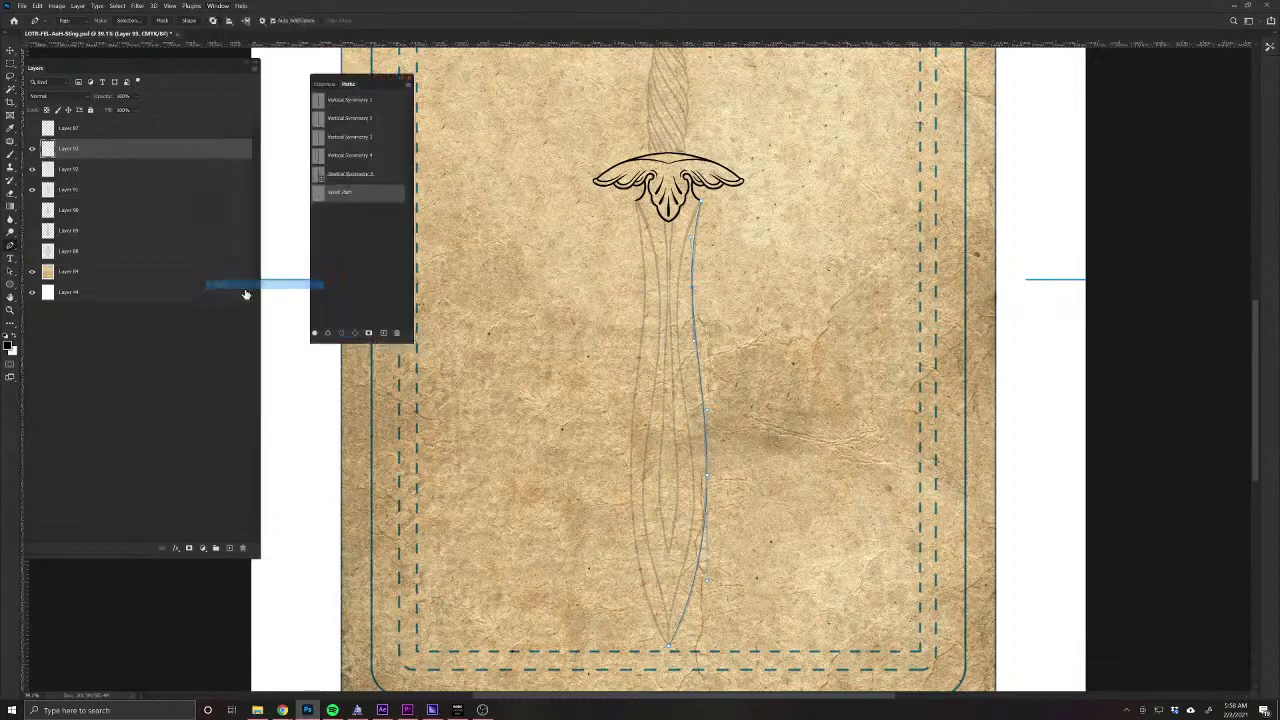
{"action": "left_click", "coordinate": [406, 89]}
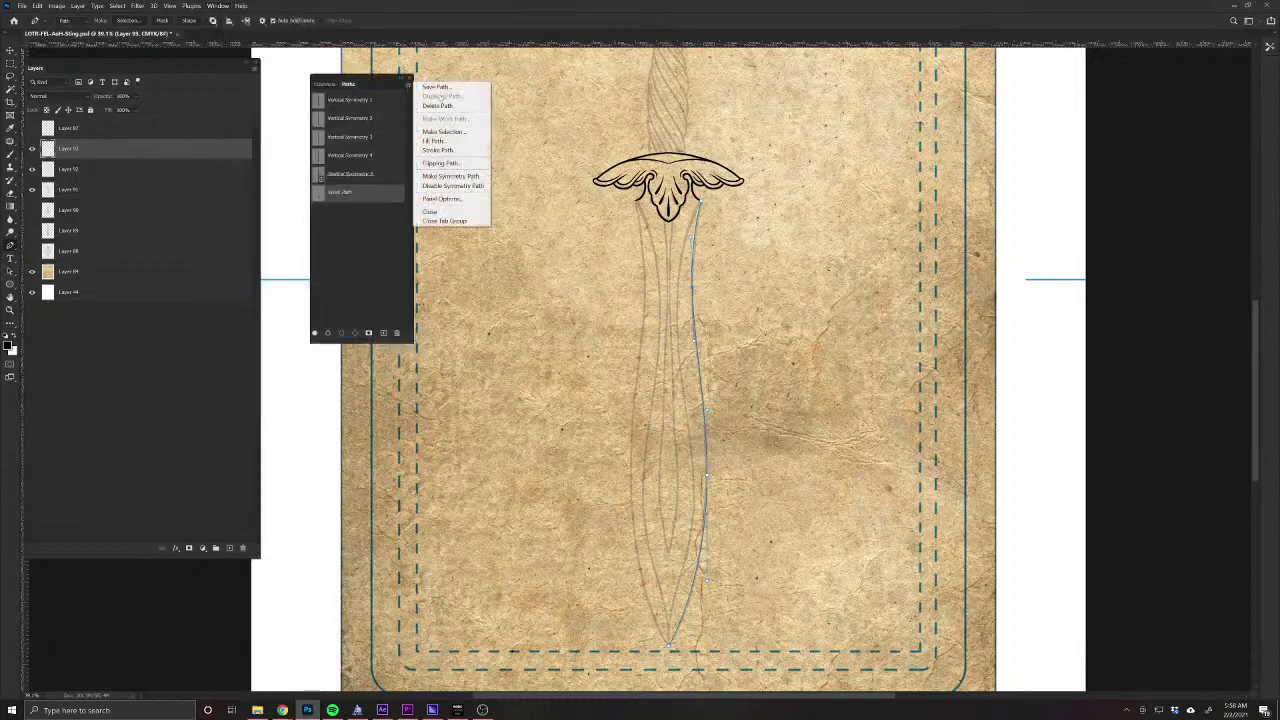
{"action": "left_click", "coordinate": [436, 151]}
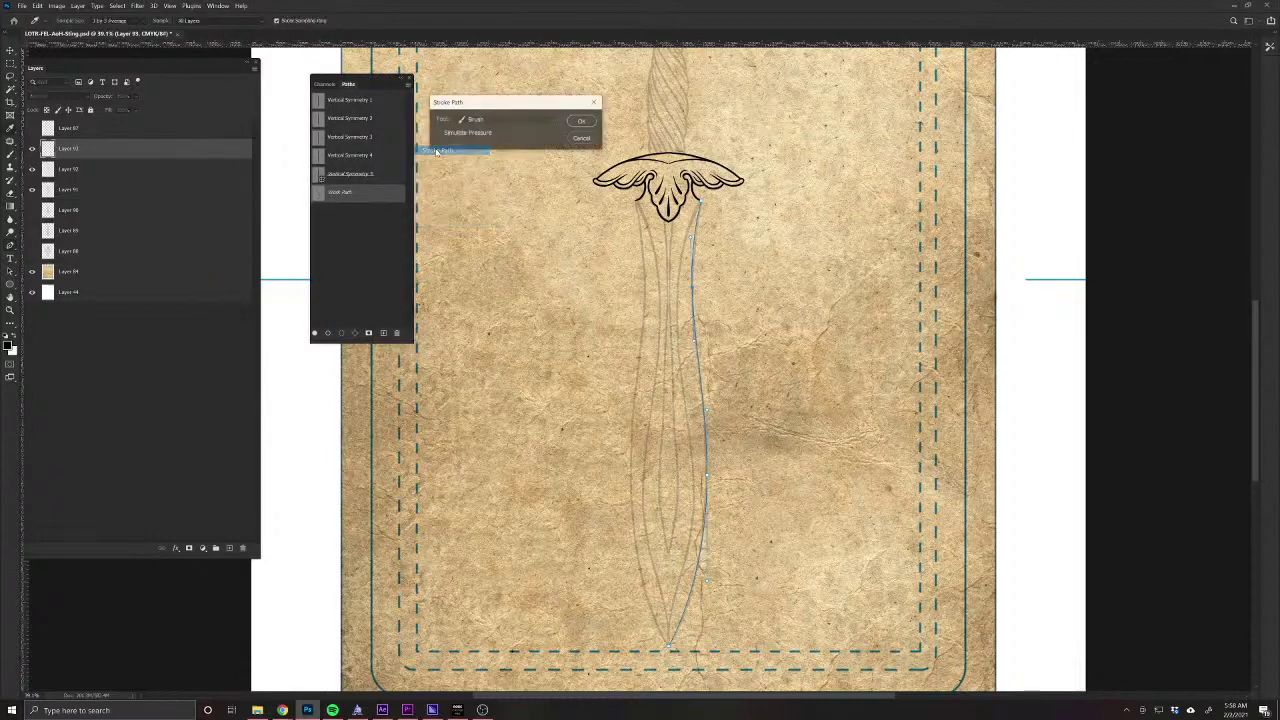
{"action": "left_click", "coordinate": [574, 121]}
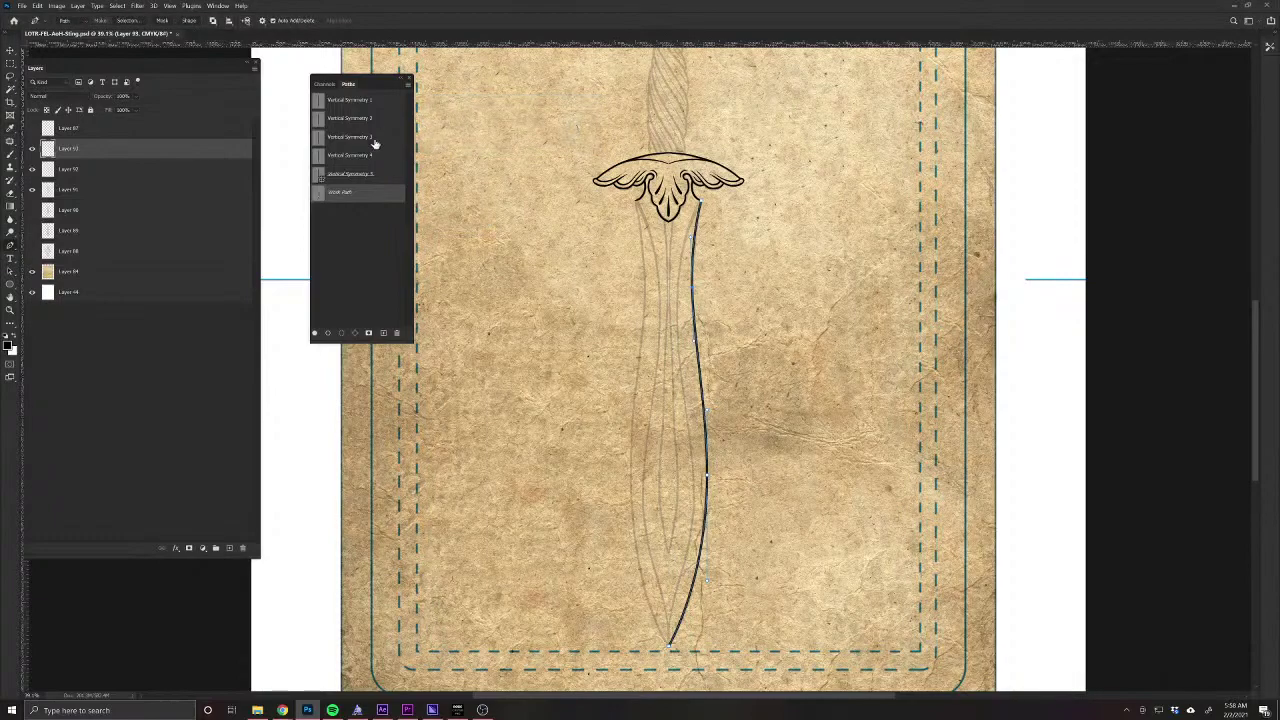
{"action": "left_click", "coordinate": [366, 262]}
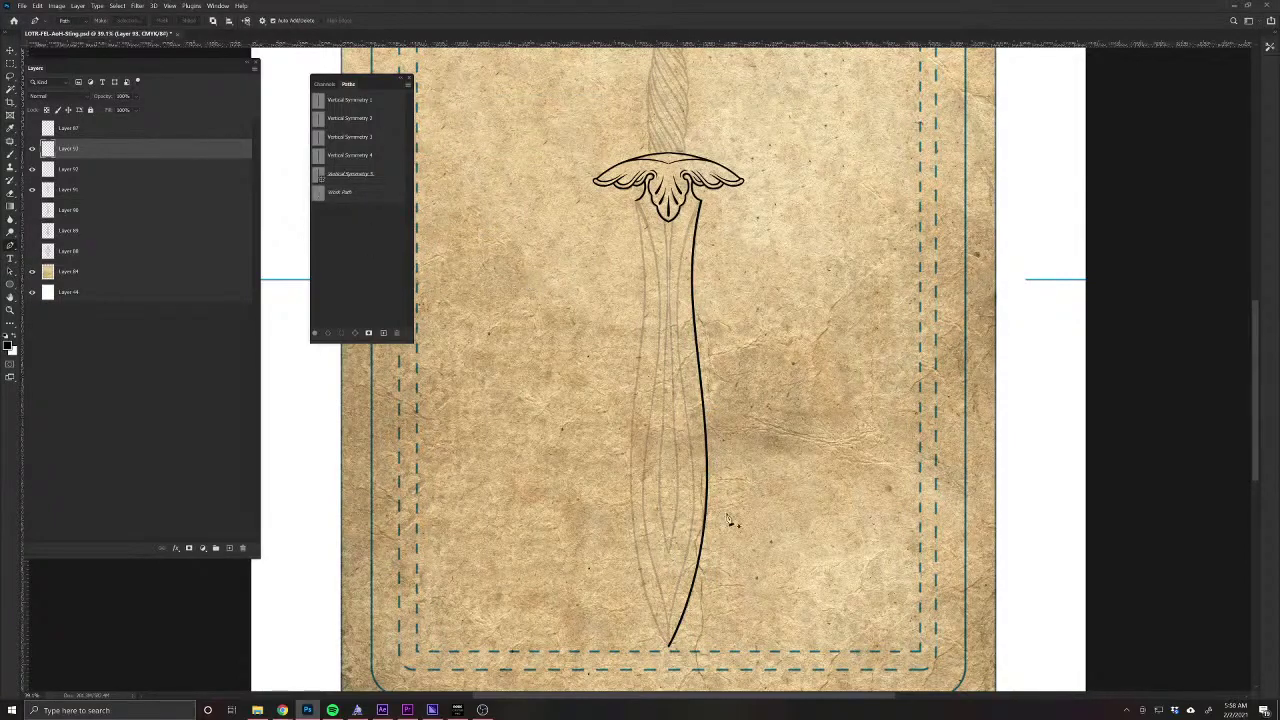
Touch up the start of the shoulder curve under the right wing with a short brush stroke.
{"action": "scroll", "coordinate": [688, 226], "scroll_direction": "up", "scroll_amount": 6}
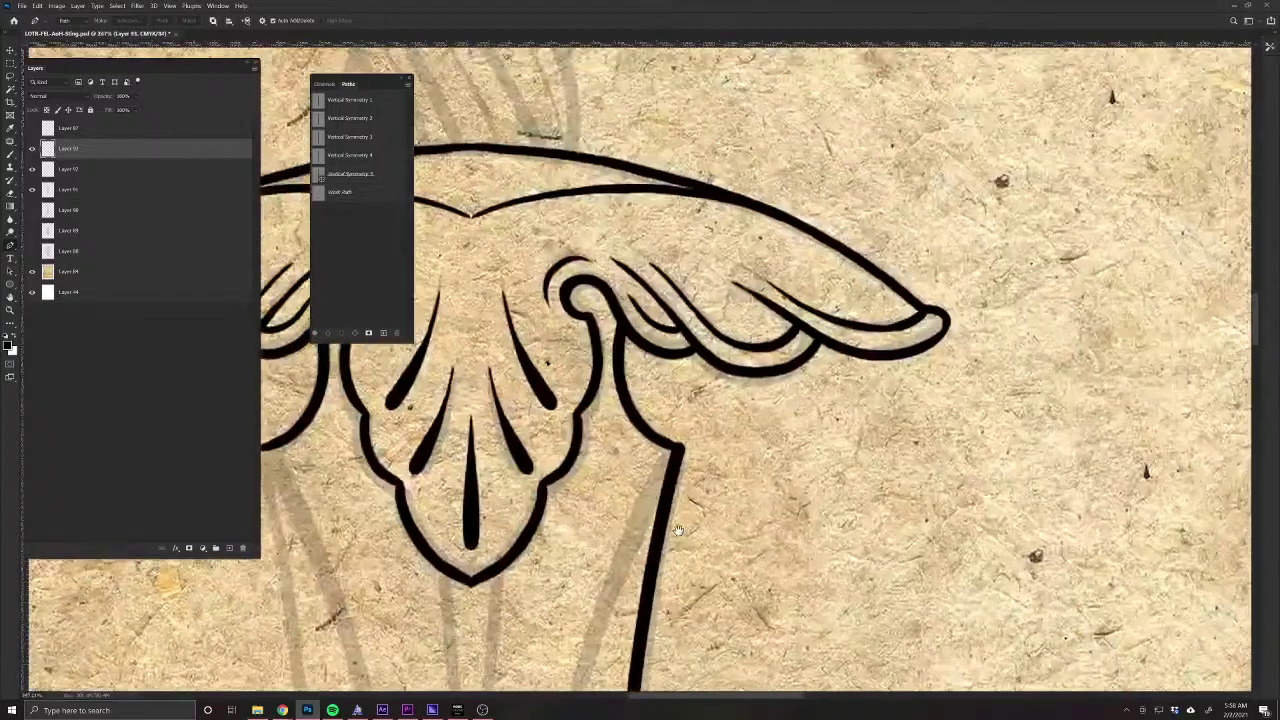
{"action": "key", "text": "b"}
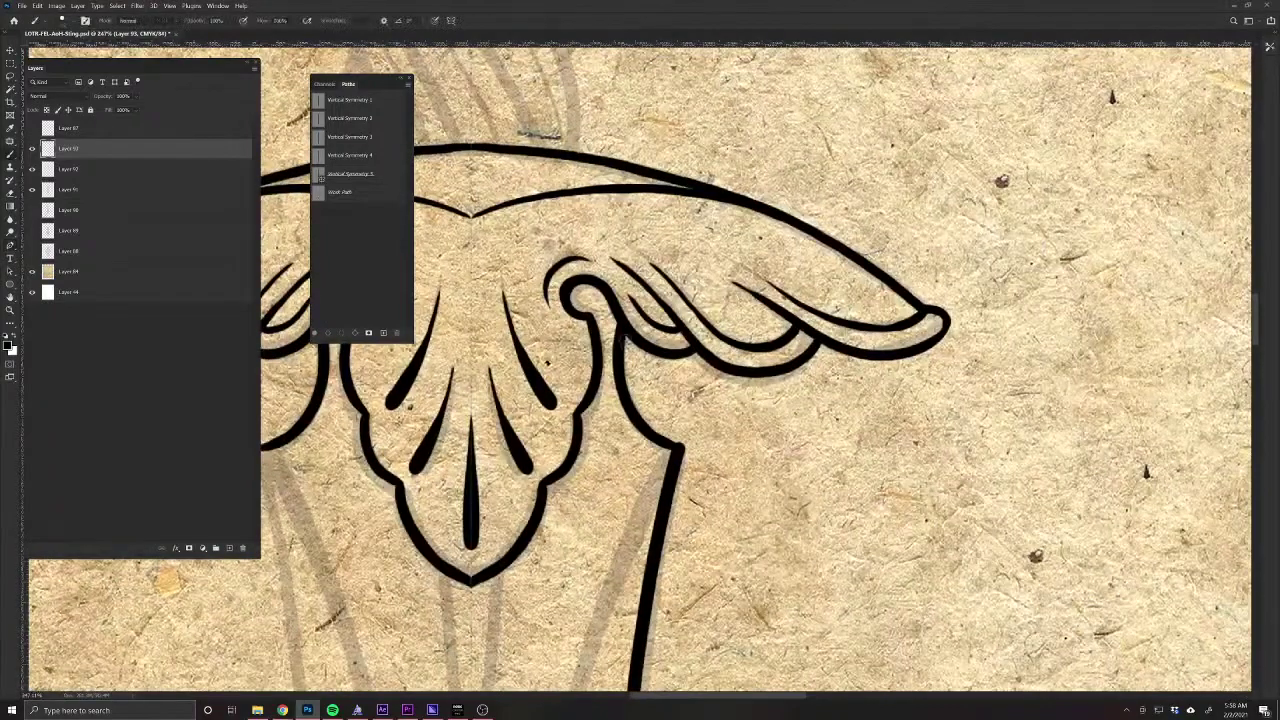
{"action": "left_click_drag", "start_coordinate": [621, 337], "coordinate": [619, 348]}
{"action": "scroll", "coordinate": [743, 443], "scroll_direction": "down", "scroll_amount": 8}
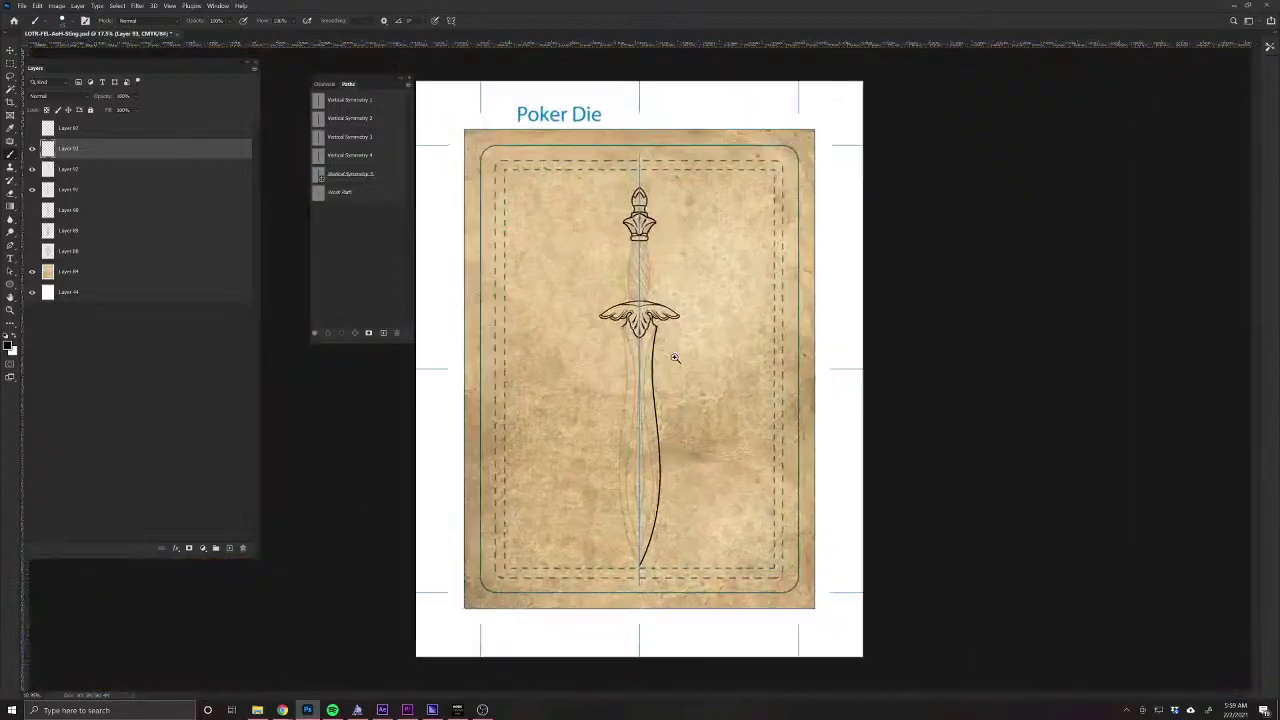
{"action": "scroll", "coordinate": [675, 358], "scroll_direction": "up", "scroll_amount": 1}
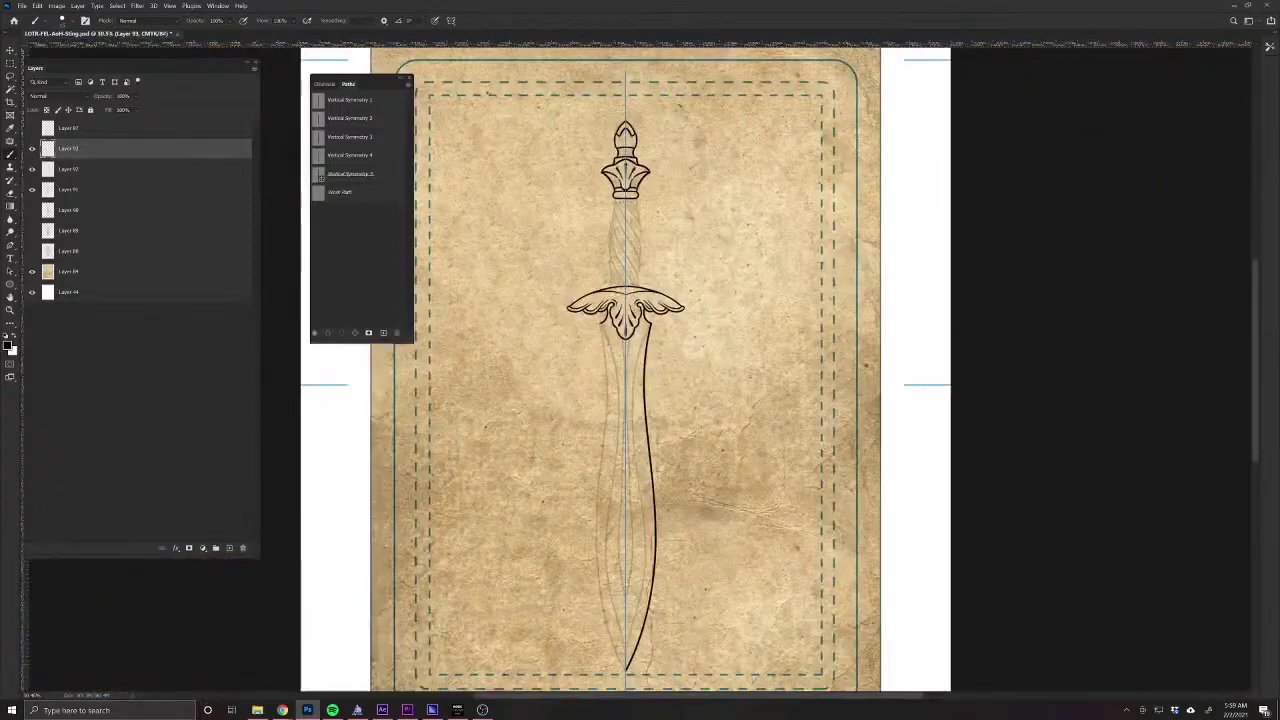
Duplicate the inked blade-edge layer and flip the copy horizontally to form the left edge of the blade.
{"action": "left_click", "coordinate": [31, 149]}
{"action": "left_click", "coordinate": [31, 149]}
{"action": "left_click", "coordinate": [37, 5]}
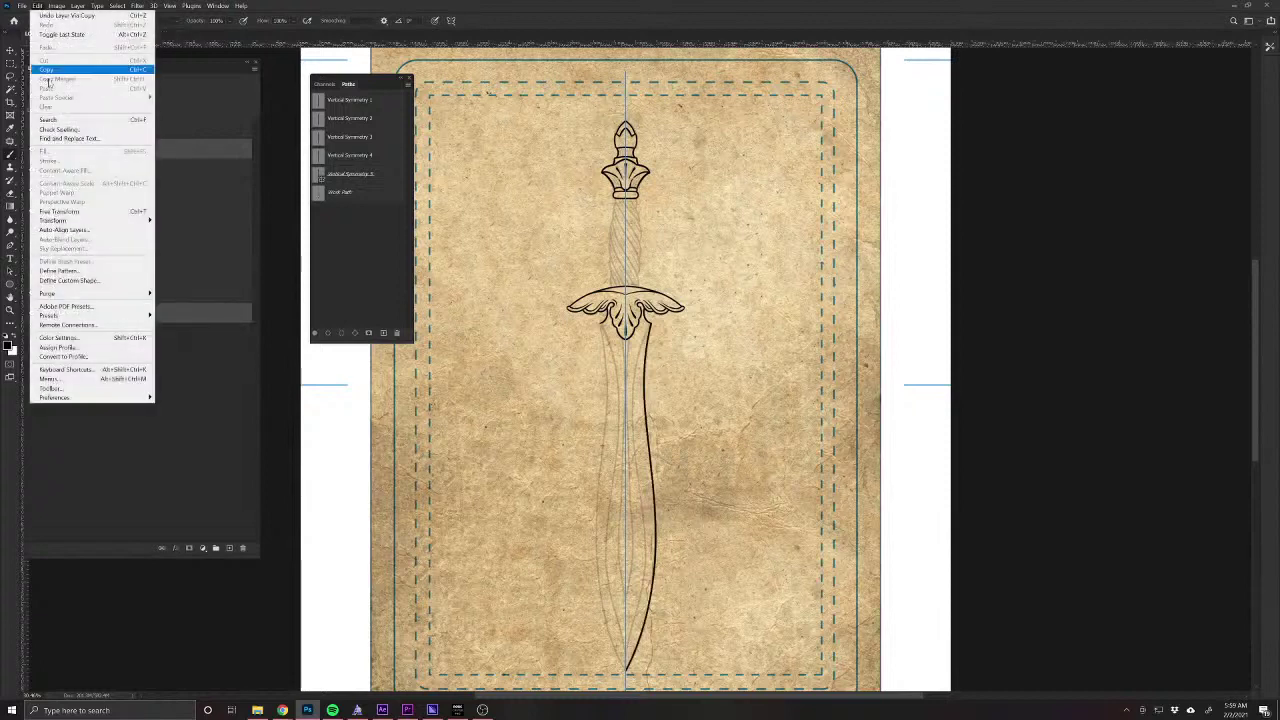
{"action": "mouse_move", "coordinate": [95, 220]}
{"action": "left_click", "coordinate": [218, 369]}
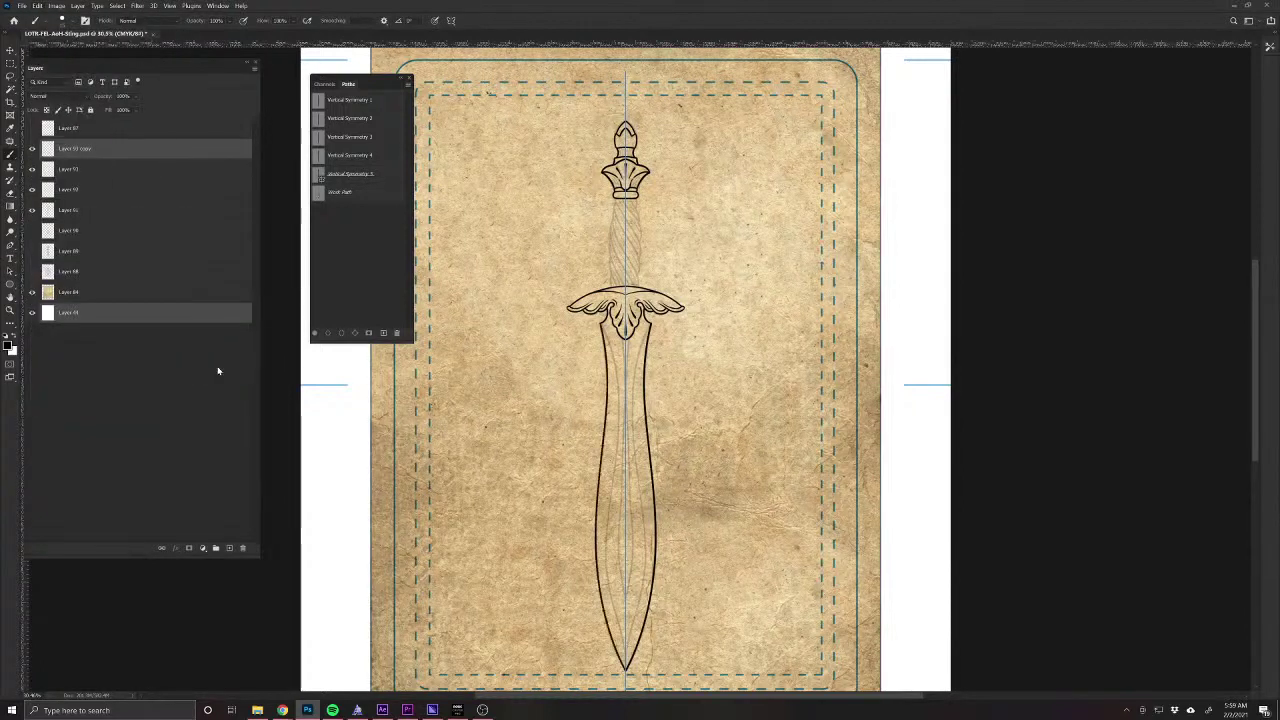
Merge the two blade-edge layers into one and merge the result down into the crossguard ink layer.
{"action": "left_click", "coordinate": [107, 151]}
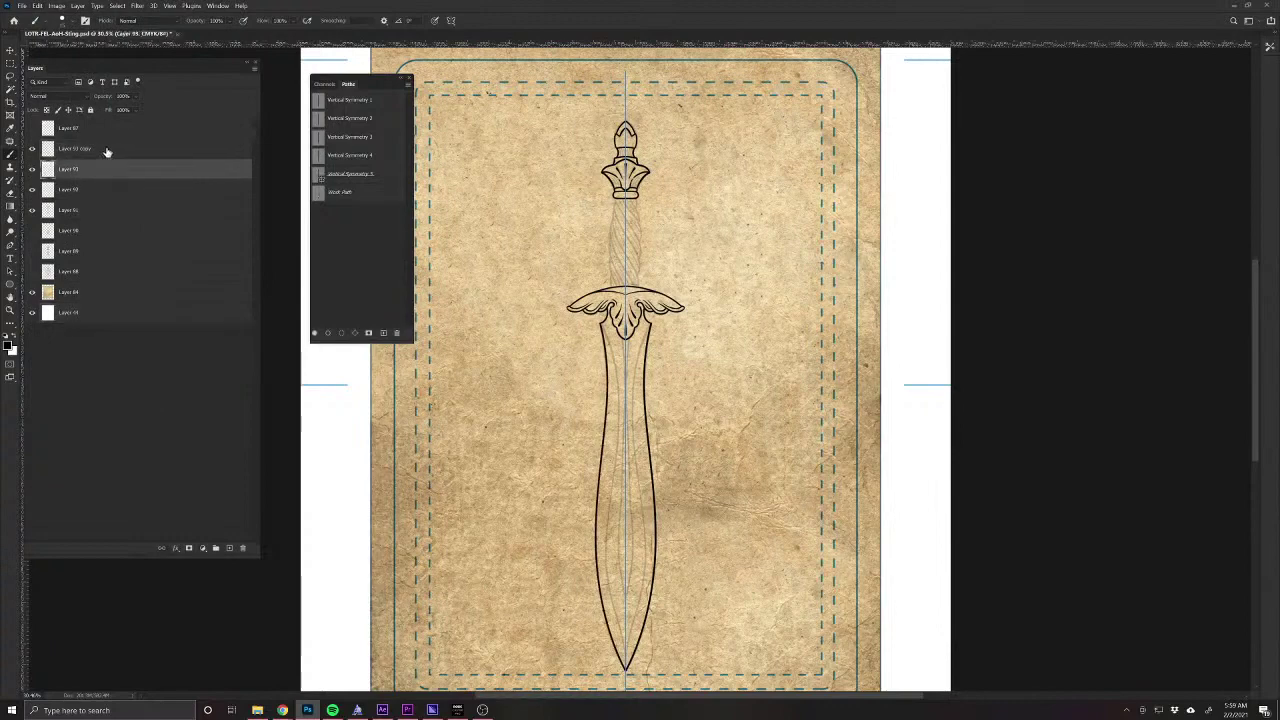
{"action": "key", "text": "Delete"}
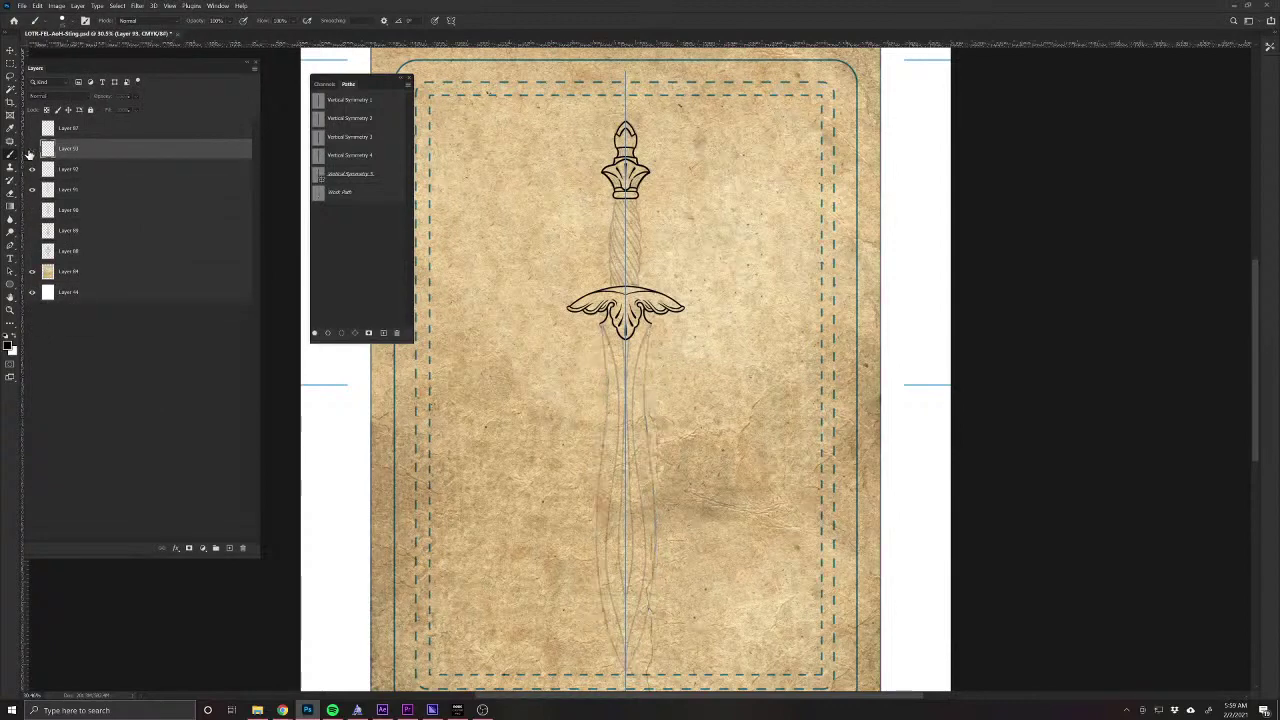
{"action": "left_click", "coordinate": [32, 148]}
{"action": "left_click", "coordinate": [32, 170]}
{"action": "left_click", "coordinate": [32, 170]}
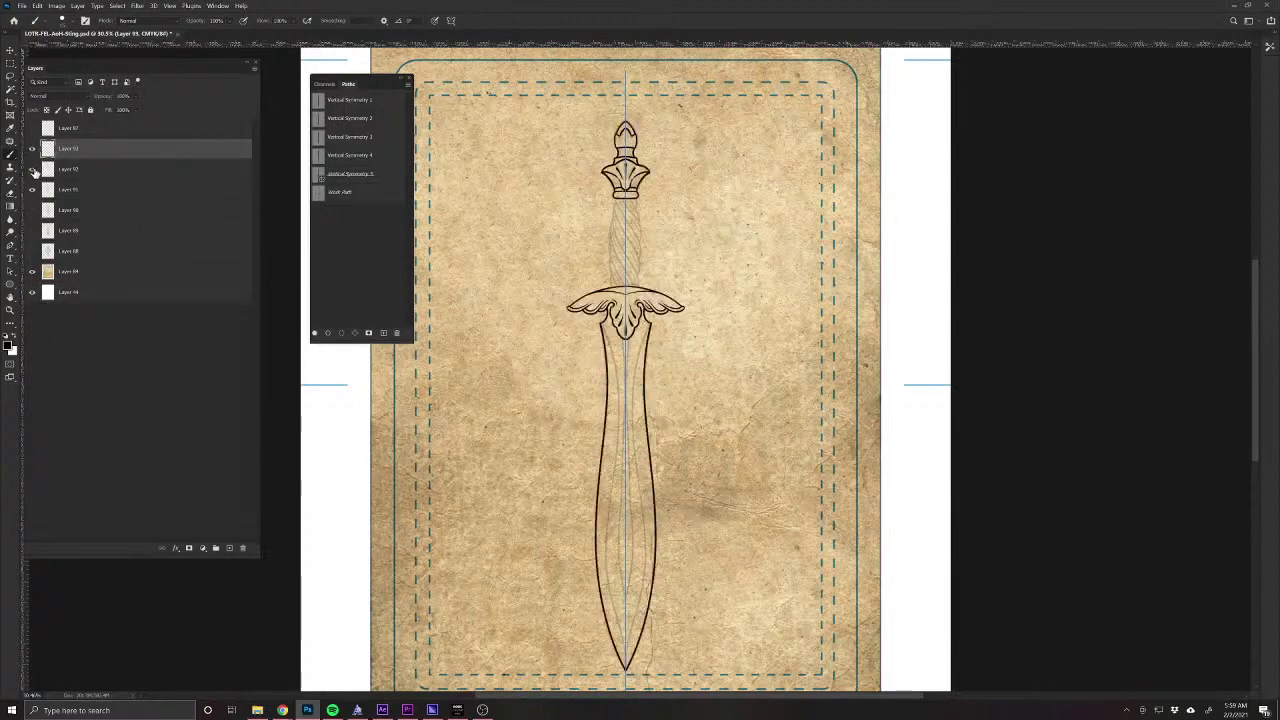
{"action": "key", "text": "ctrl+e"}
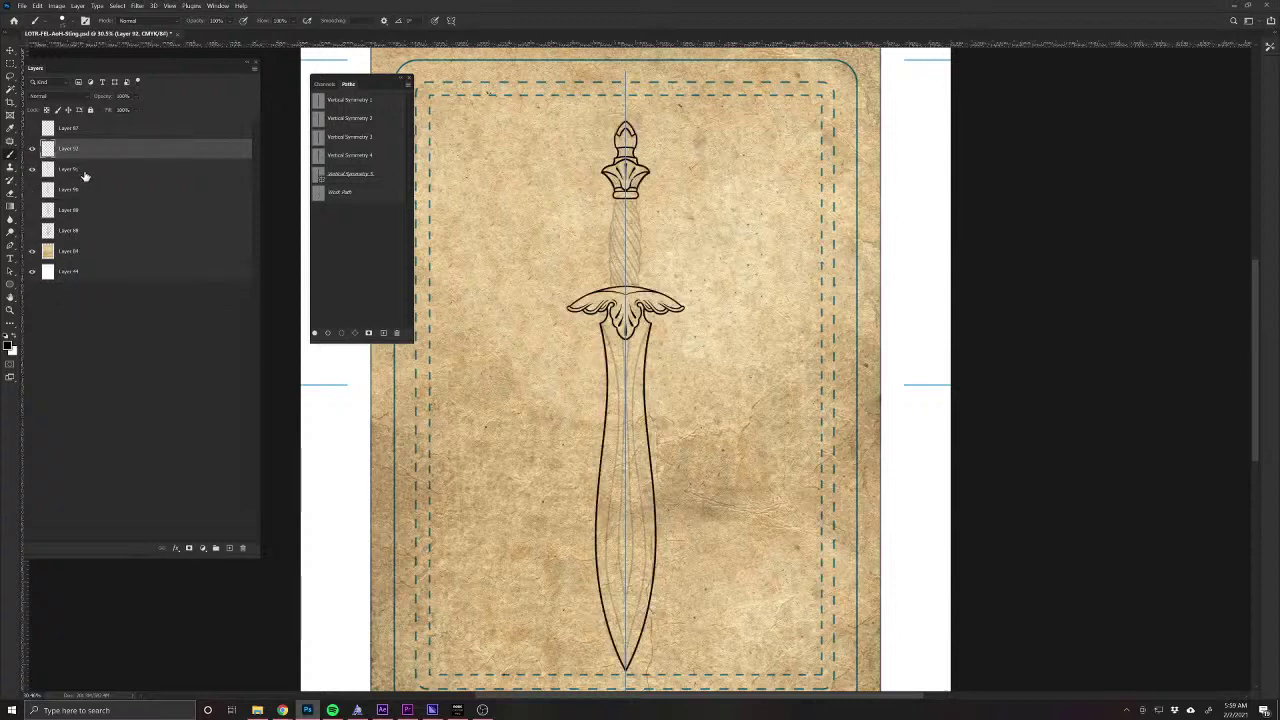
Draw a pen path for the blade's right inner bevel from shoulder to tip, bowing its lower part outward along the sketch.
{"action": "left_click", "coordinate": [10, 245]}
{"action": "scroll", "coordinate": [640, 340], "scroll_direction": "up", "scroll_amount": 5}
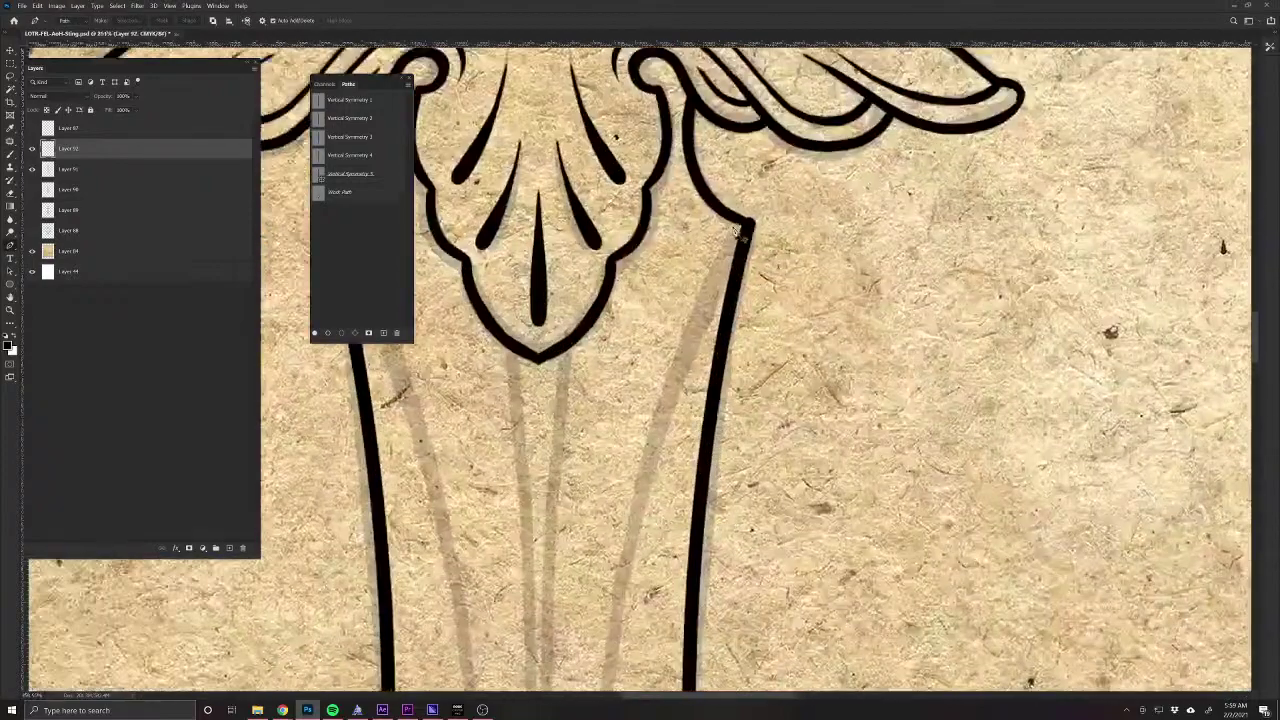
{"action": "scroll", "coordinate": [720, 260], "scroll_direction": "down", "scroll_amount": 5}
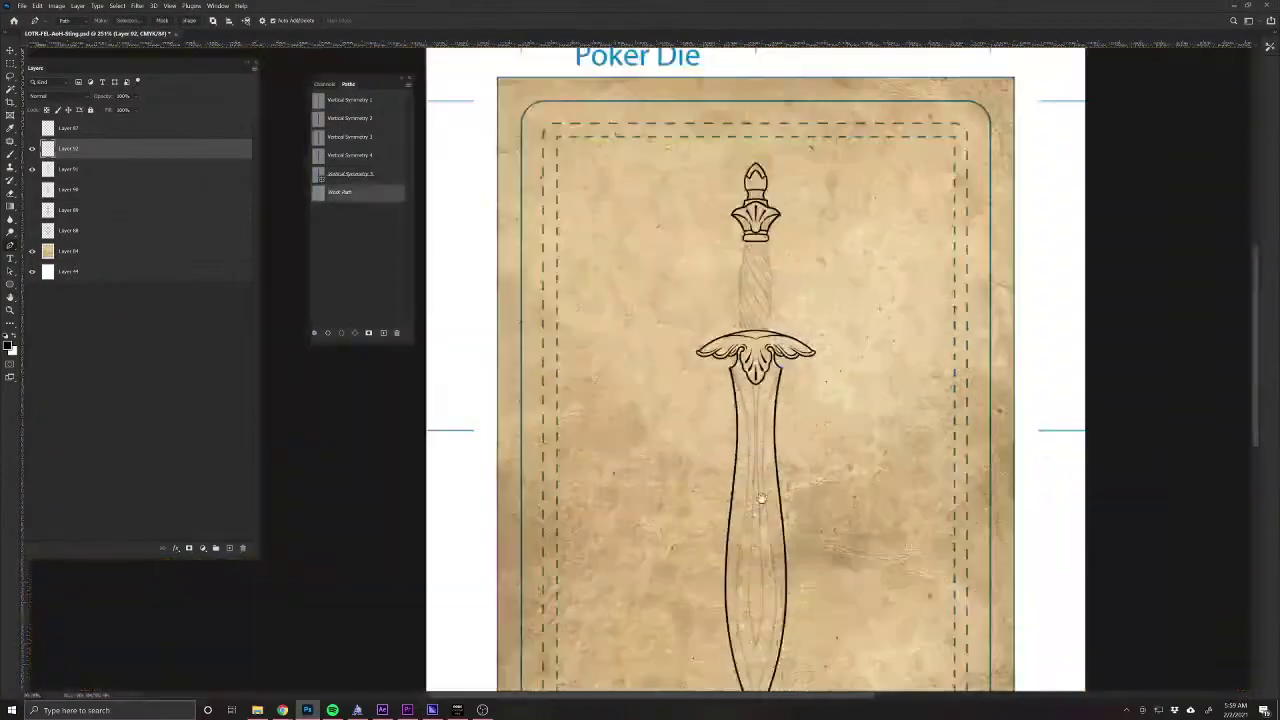
{"action": "scroll", "coordinate": [622, 638], "scroll_direction": "up", "scroll_amount": 3}
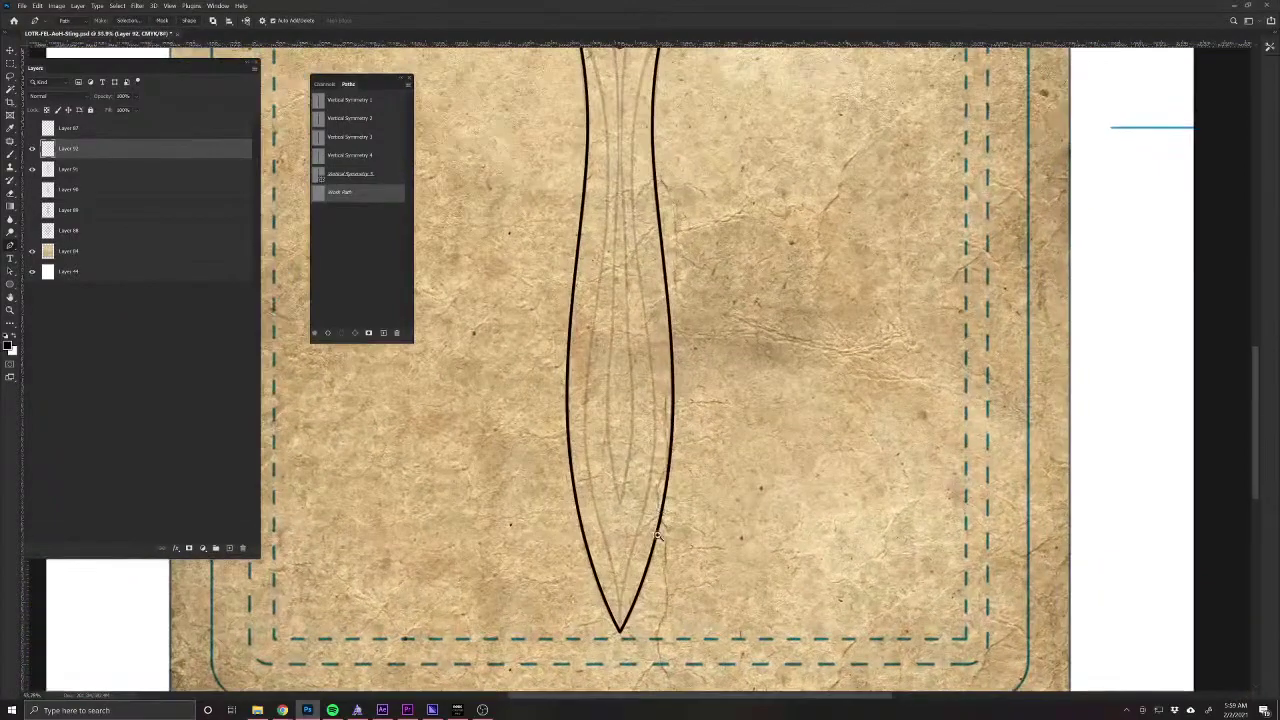
{"action": "left_click", "coordinate": [620, 631]}
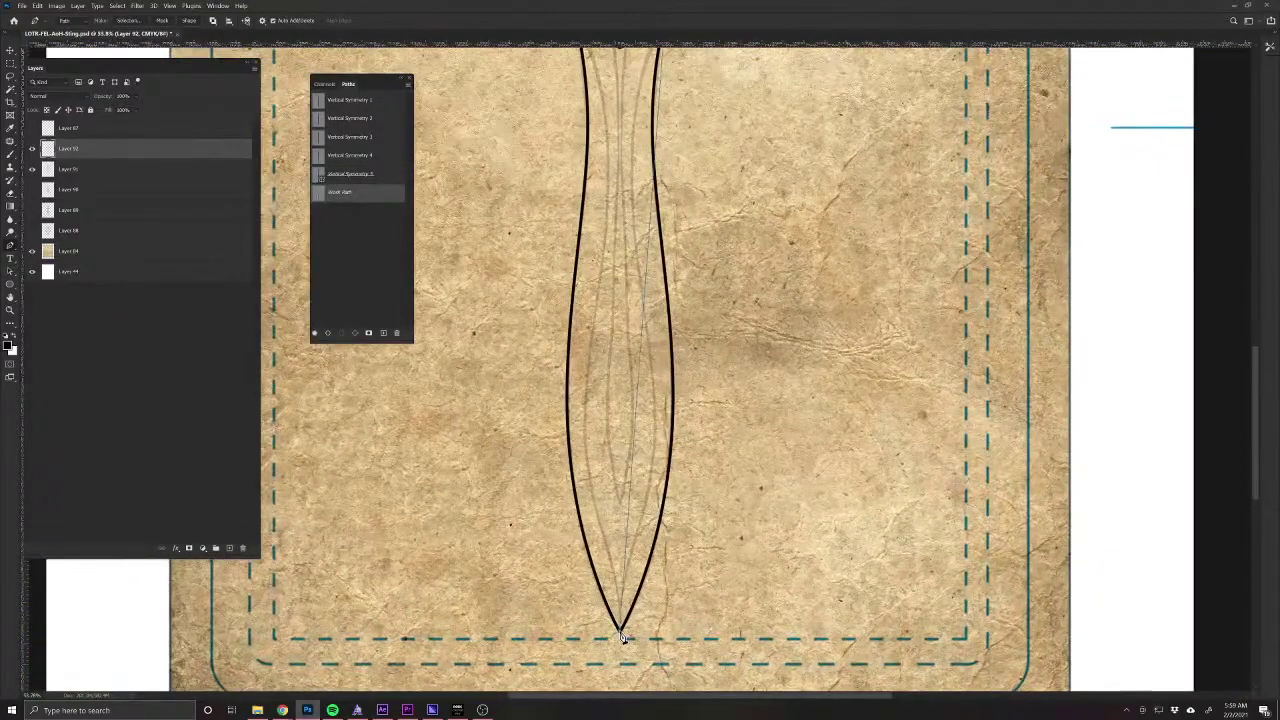
{"action": "left_click", "coordinate": [632, 455]}
{"action": "left_click_drag", "start_coordinate": [634, 459], "coordinate": [655, 461]}
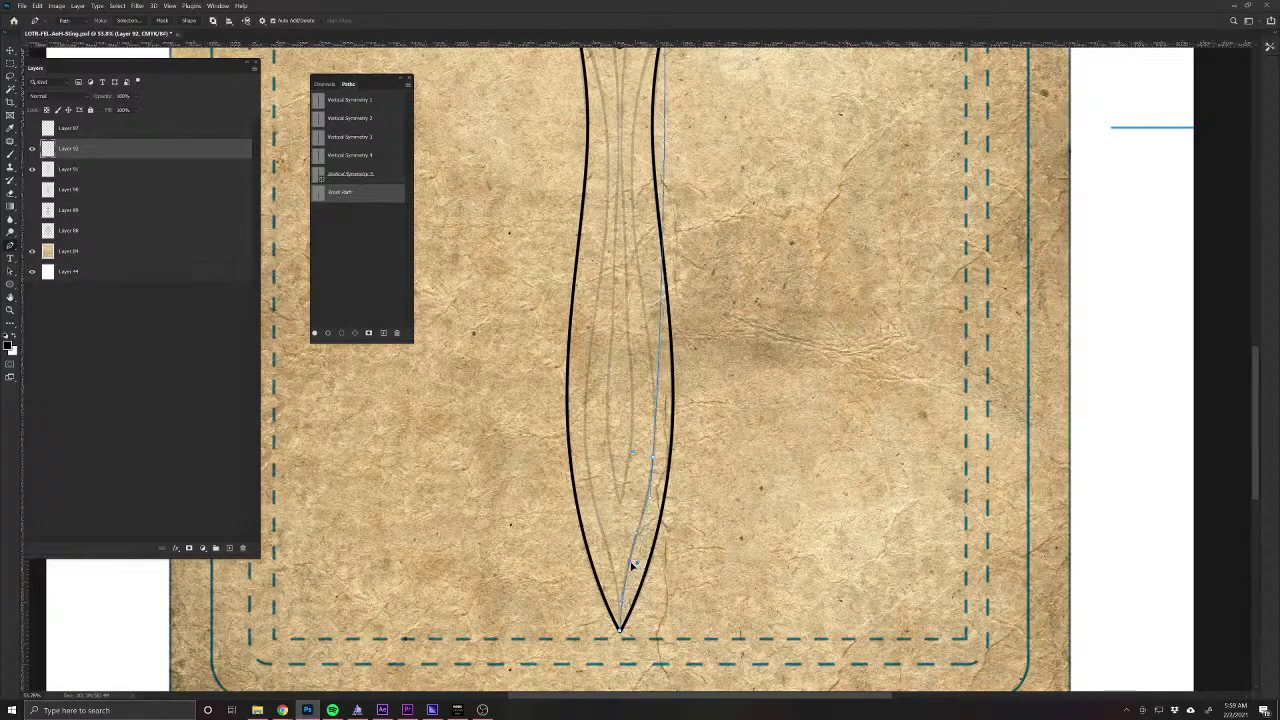
Bend the upper part of the inner bevel path inward toward the blade's centre to follow the sketched line.
{"action": "scroll", "coordinate": [634, 560], "scroll_direction": "up", "scroll_amount": 10}
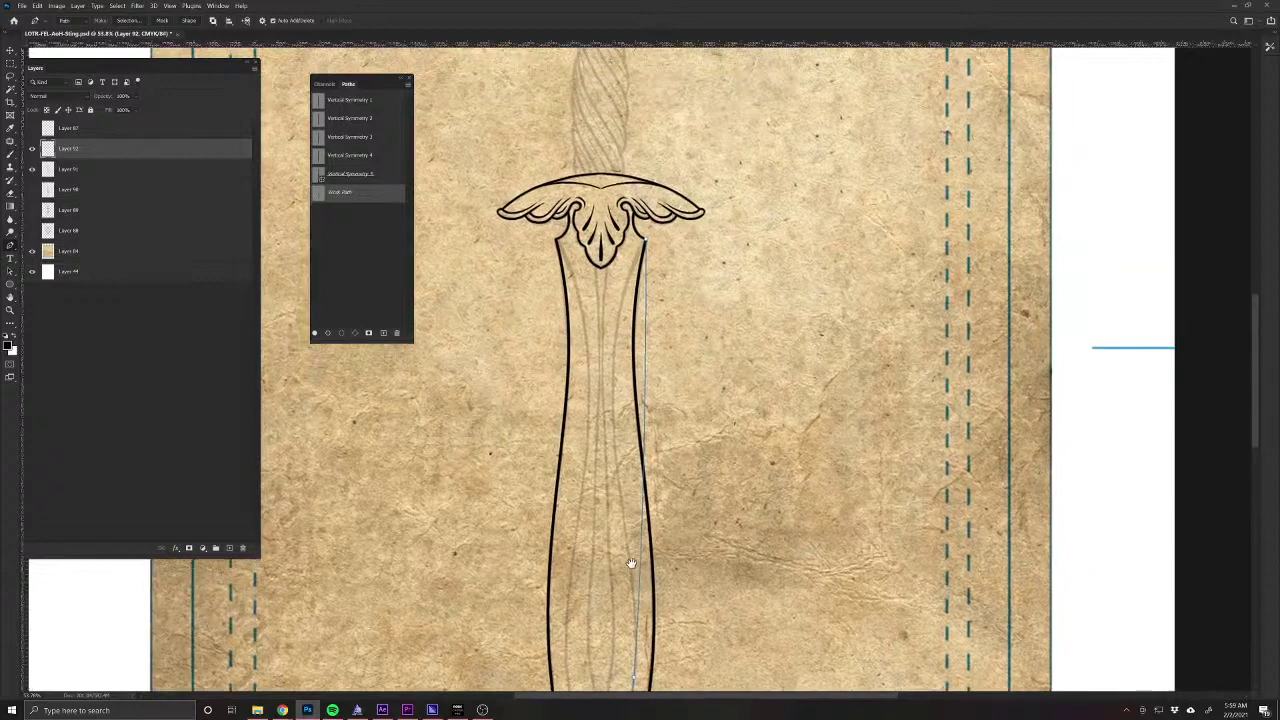
{"action": "left_click_drag", "start_coordinate": [647, 375], "coordinate": [614, 382]}
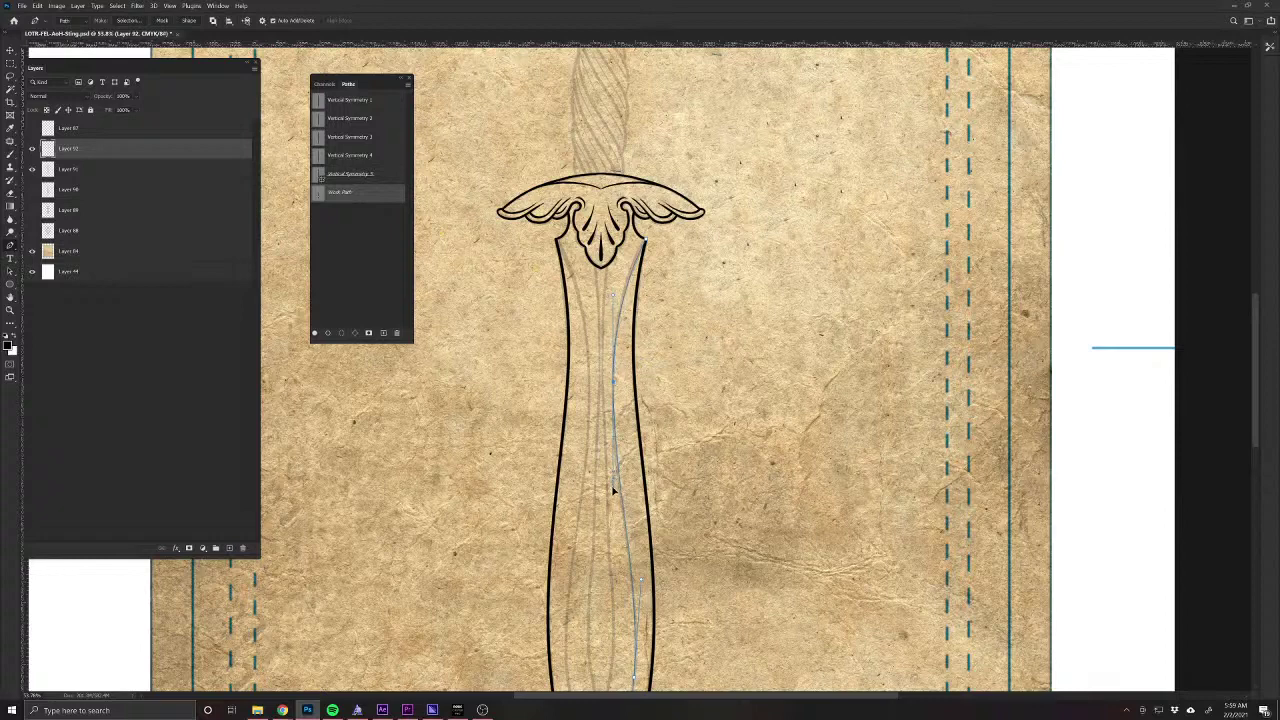
{"action": "left_click_drag", "start_coordinate": [610, 490], "coordinate": [624, 411]}
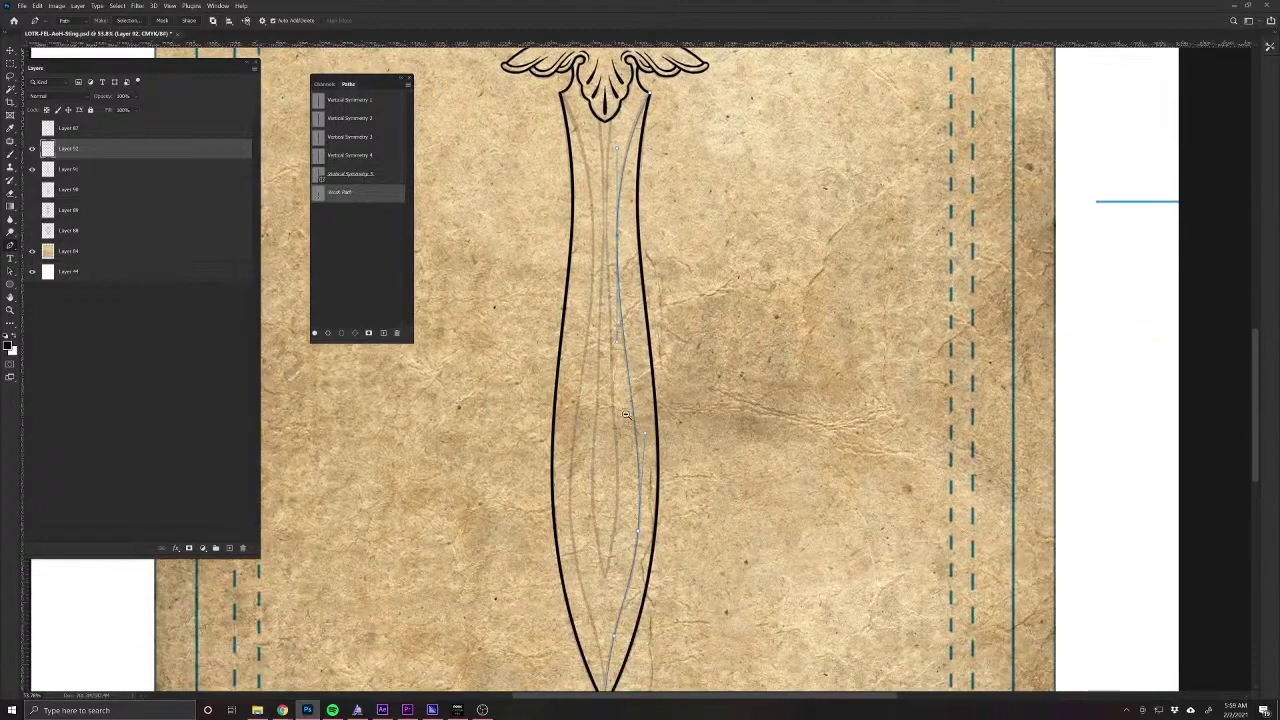
Stroke the right inner bevel path with black ink on a new layer and deselect the path.
{"action": "scroll", "coordinate": [625, 414], "scroll_direction": "down", "scroll_amount": 3}
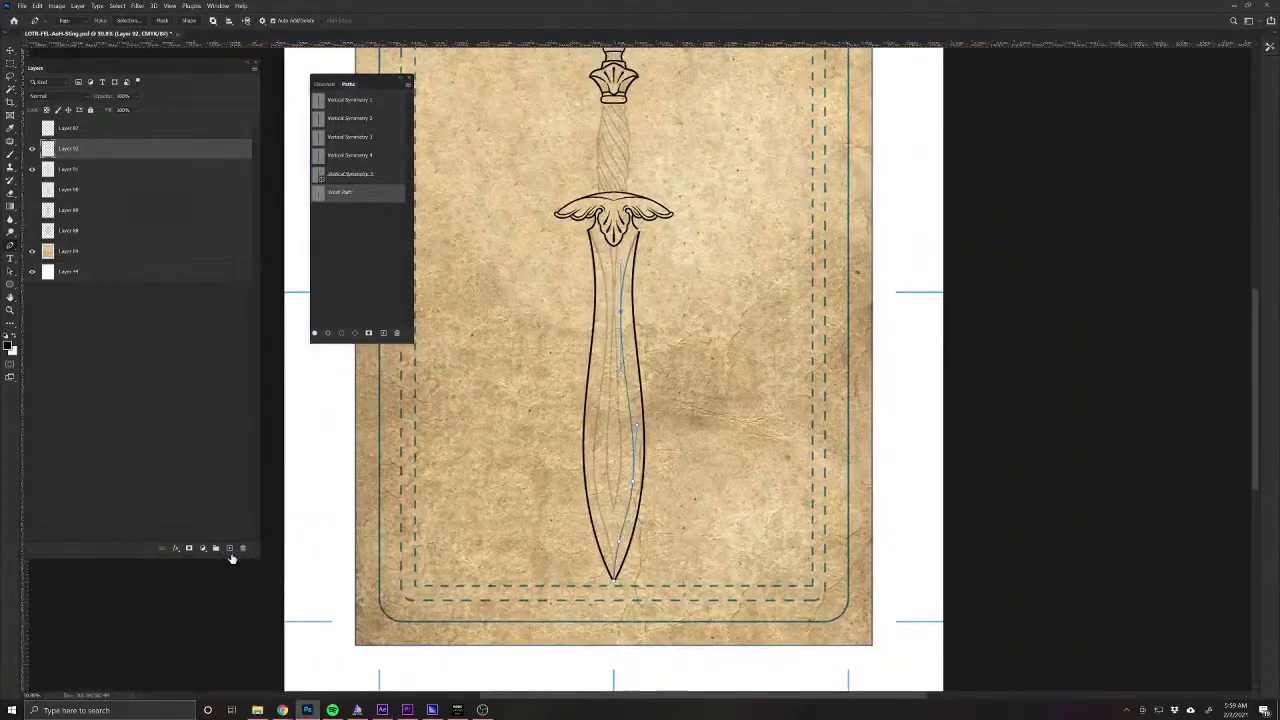
{"action": "left_click", "coordinate": [229, 548]}
{"action": "left_click", "coordinate": [408, 84]}
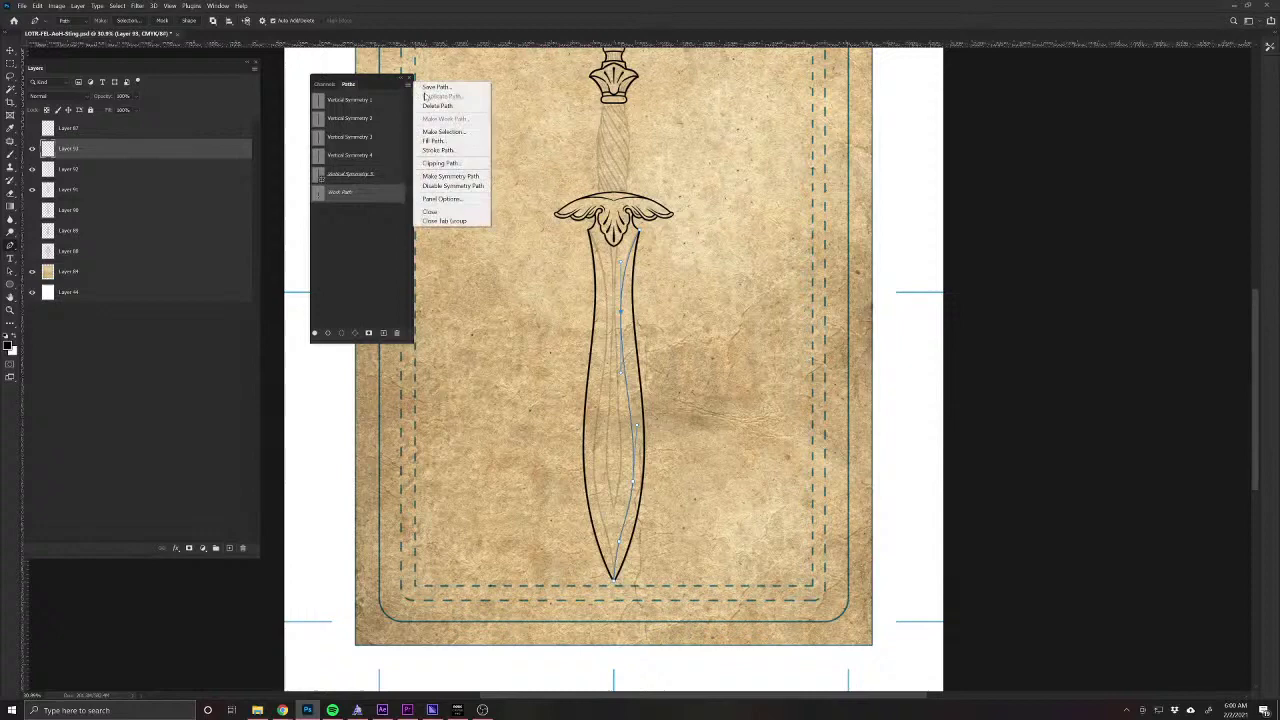
{"action": "left_click", "coordinate": [452, 150]}
{"action": "key", "text": "Return"}
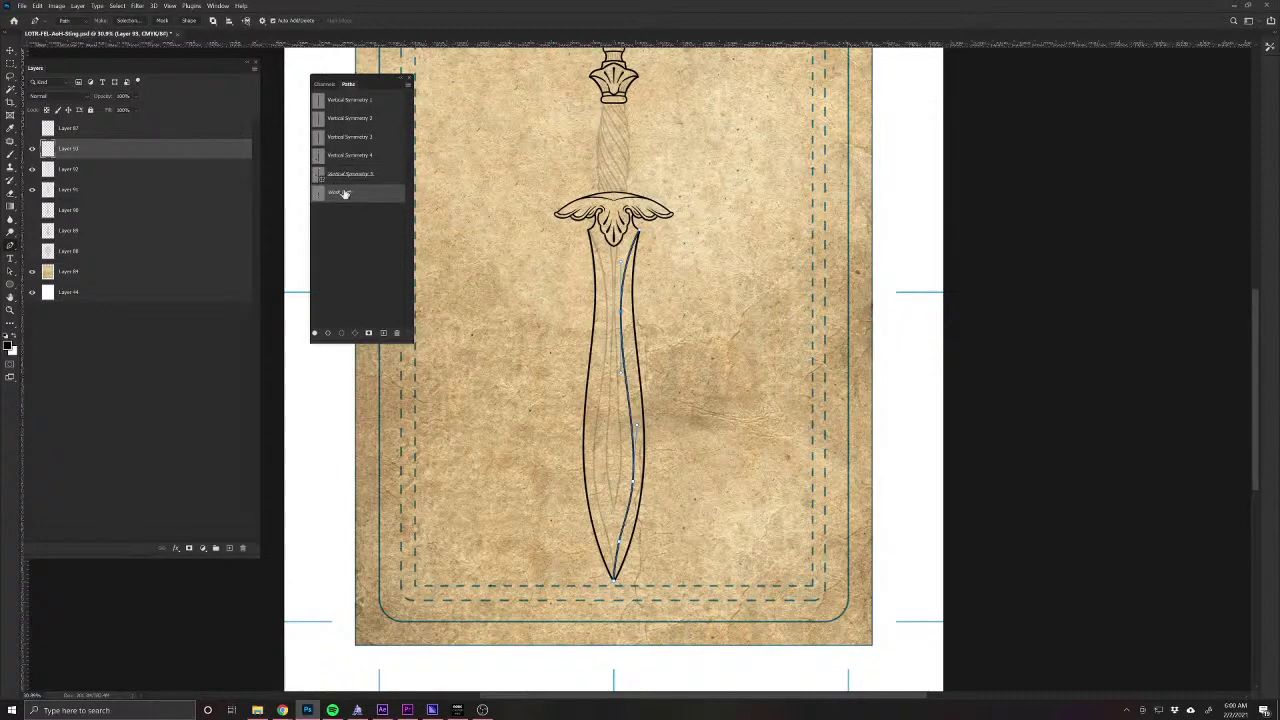
{"action": "left_click", "coordinate": [405, 254]}
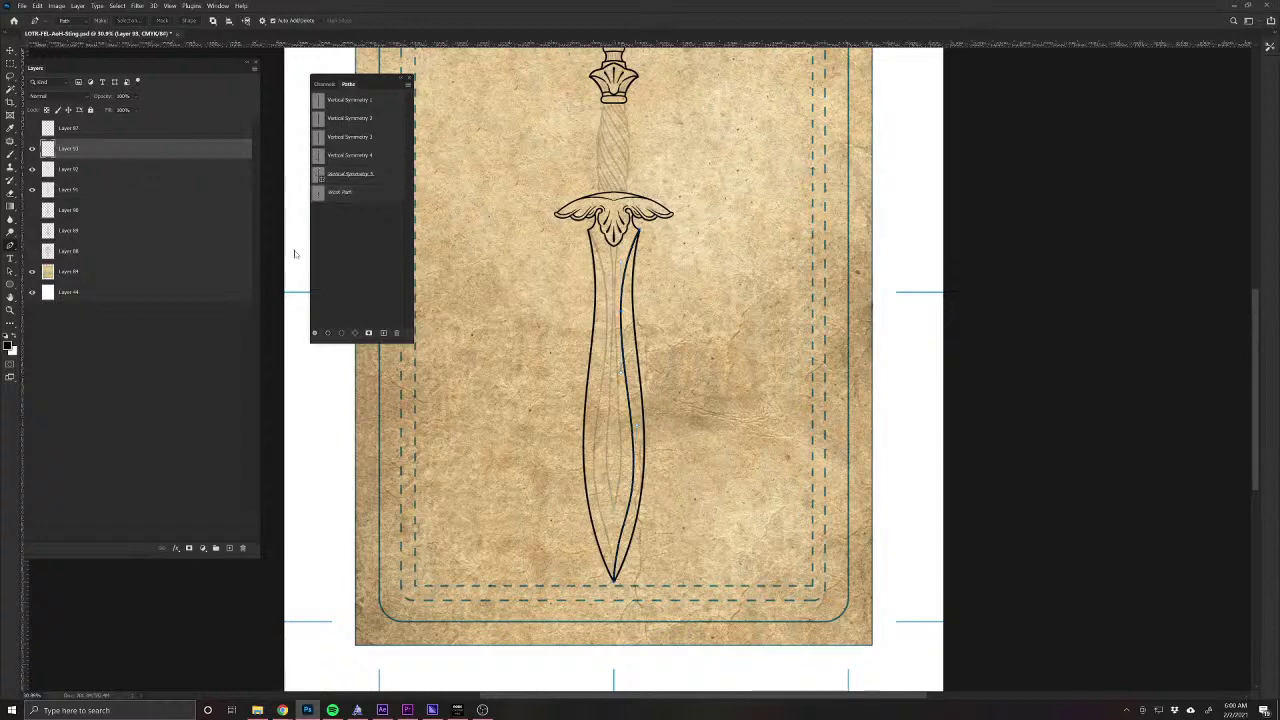
Try lowering the stroked bevel layer's opacity to 27%, and undo back to the unstroked path.
{"action": "left_click", "coordinate": [106, 98]}
{"action": "left_click_drag", "start_coordinate": [86, 99], "coordinate": [75, 100]}
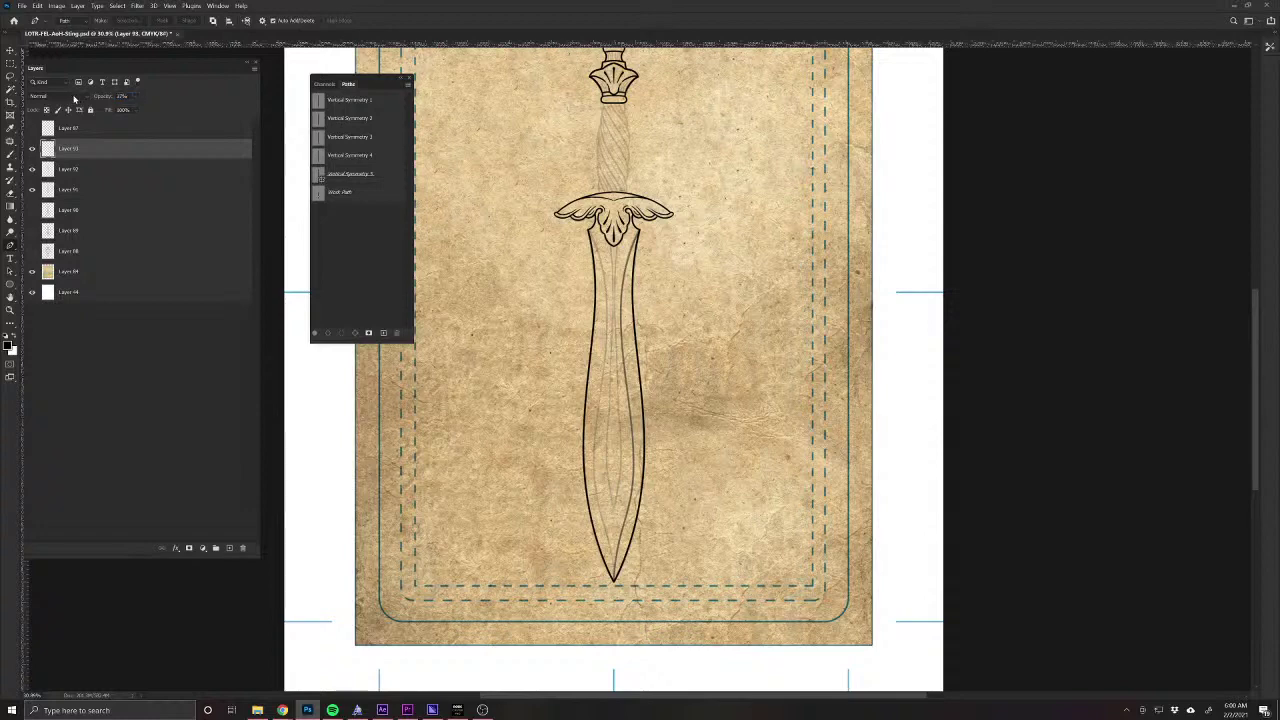
{"action": "key", "text": "ctrl+z"}
{"action": "key", "text": "ctrl+z"}
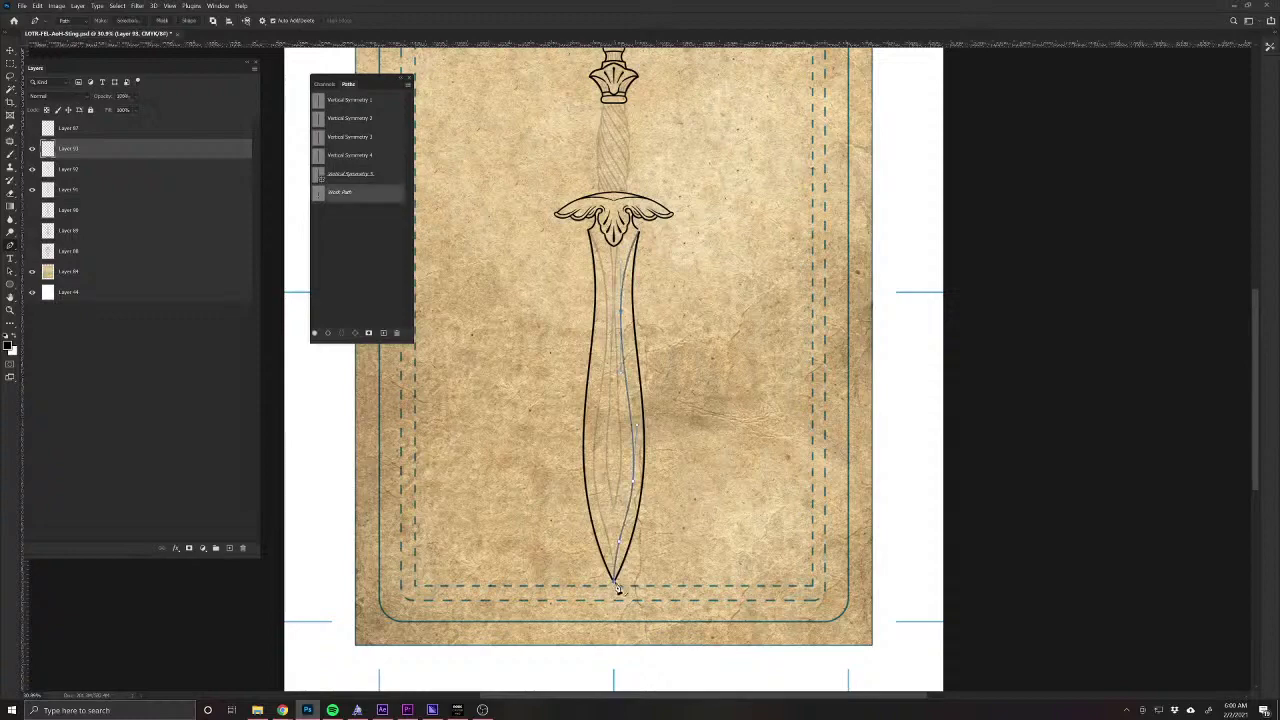
Reposition the lower end of the bevel path so it crosses the blade's centre line just above the tip.
{"action": "left_click_drag", "start_coordinate": [613, 568], "coordinate": [604, 582]}
{"action": "scroll", "coordinate": [625, 578], "scroll_direction": "up", "scroll_amount": 2}
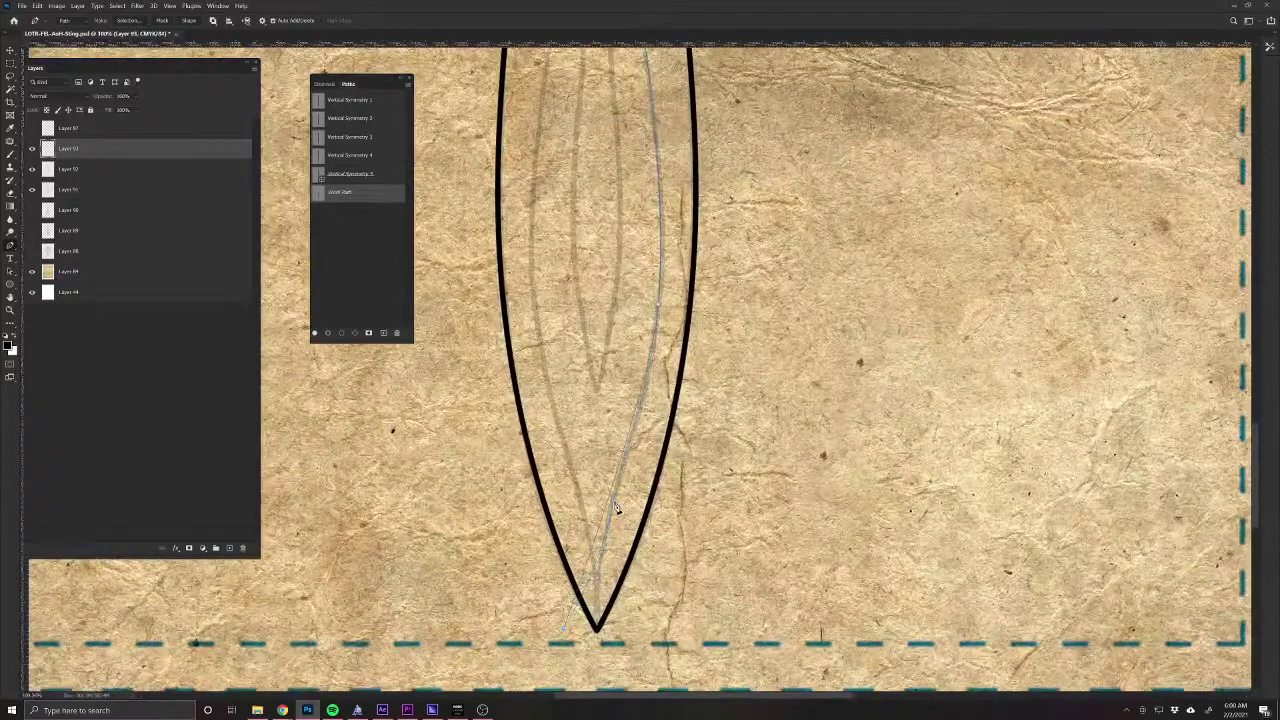
{"action": "left_click_drag", "start_coordinate": [565, 632], "coordinate": [557, 612]}
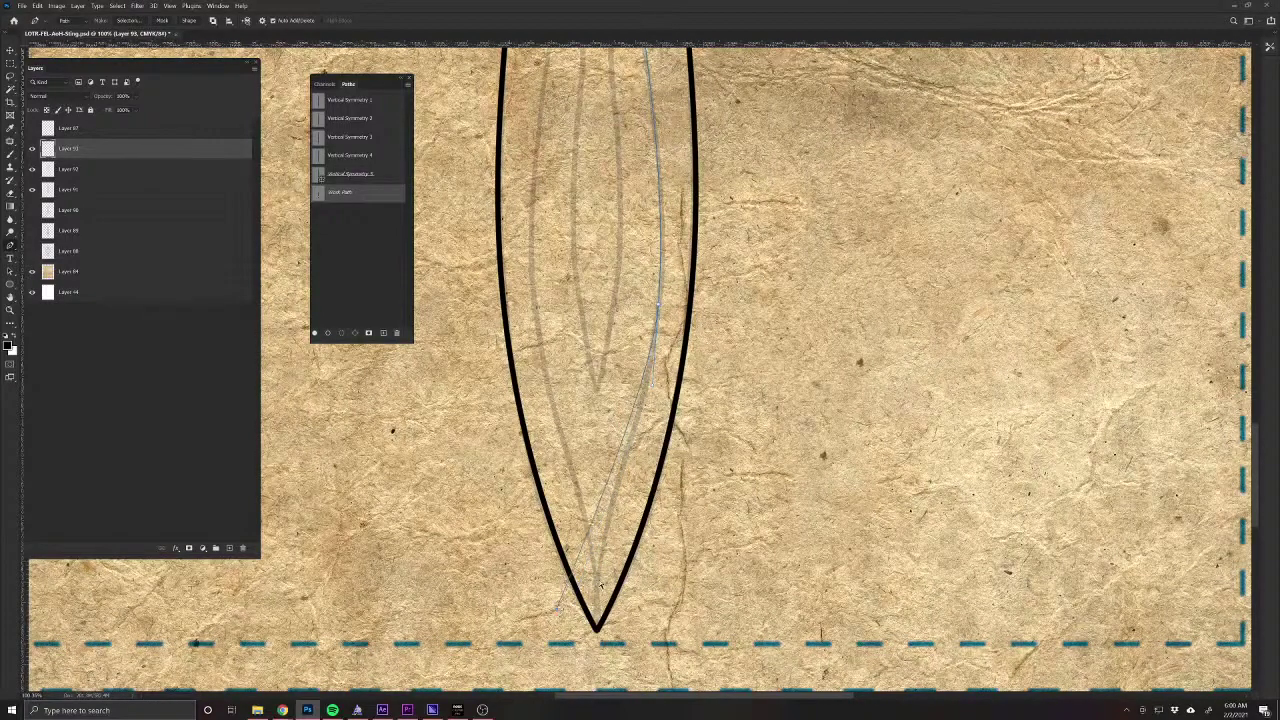
Stroke the adjusted bevel path on a new layer and deselect the path.
{"action": "scroll", "coordinate": [600, 584], "scroll_direction": "down", "scroll_amount": 5}
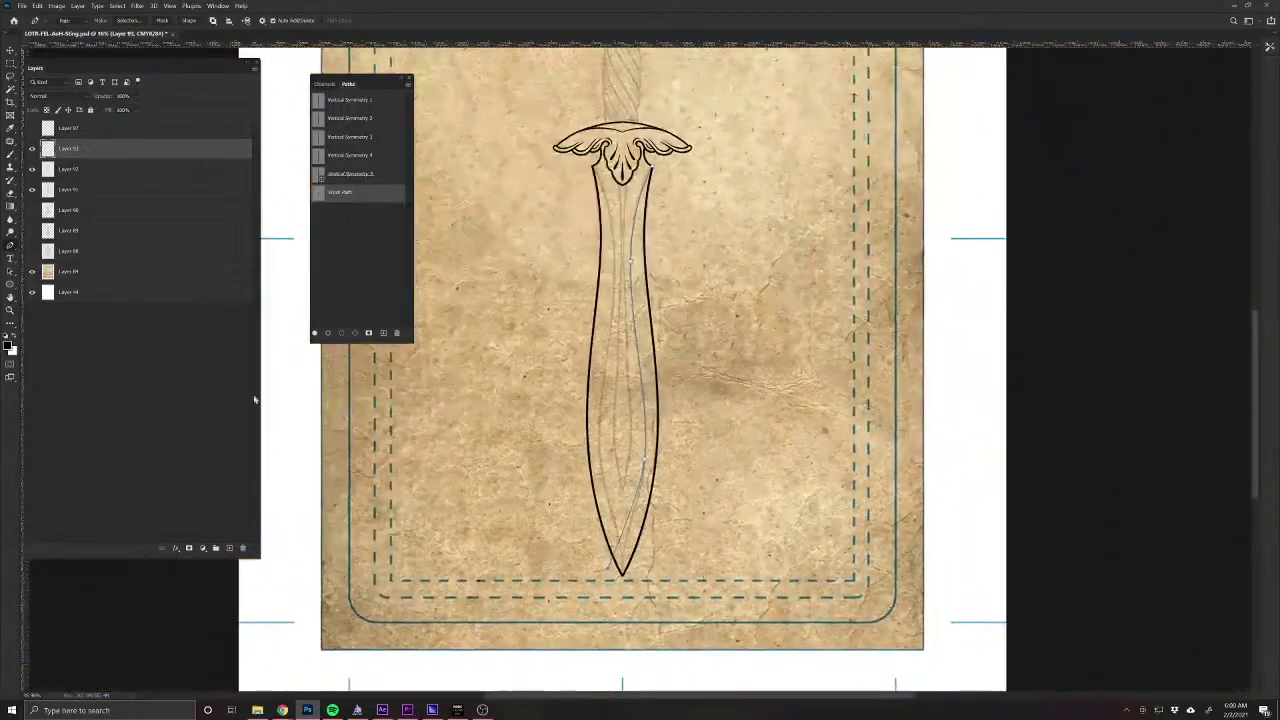
{"action": "left_click", "coordinate": [230, 548]}
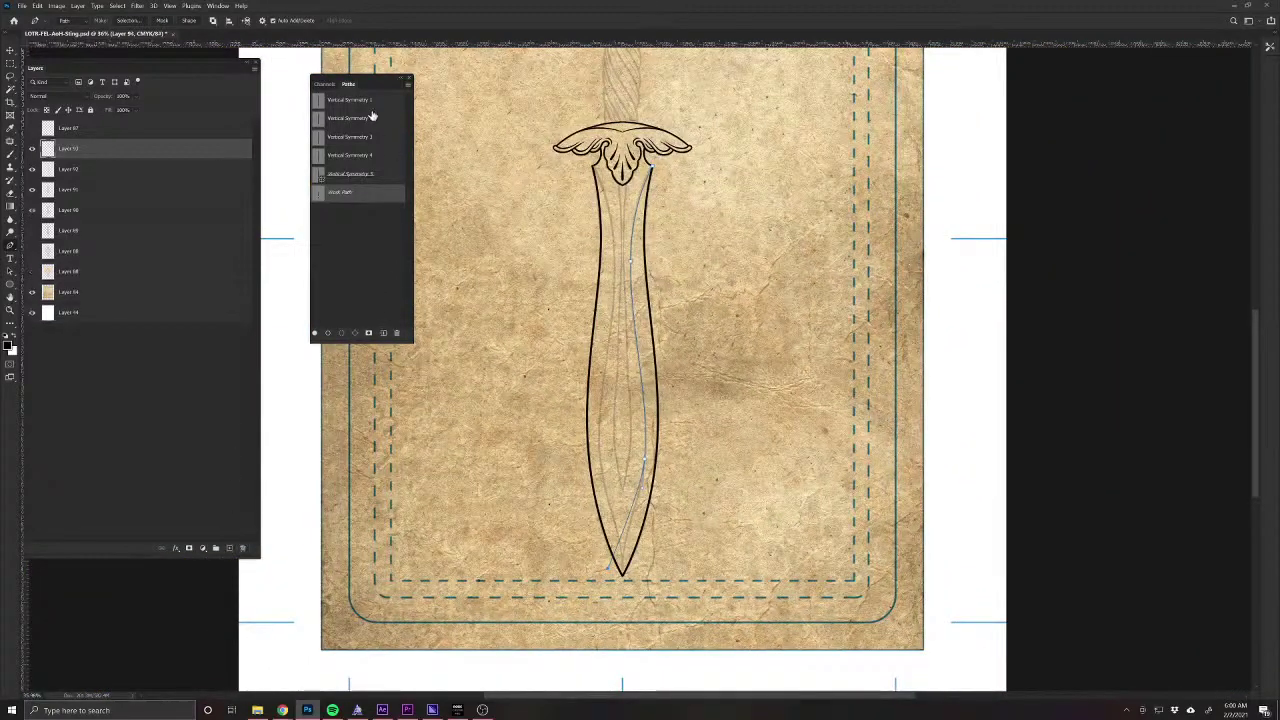
{"action": "left_click", "coordinate": [405, 88]}
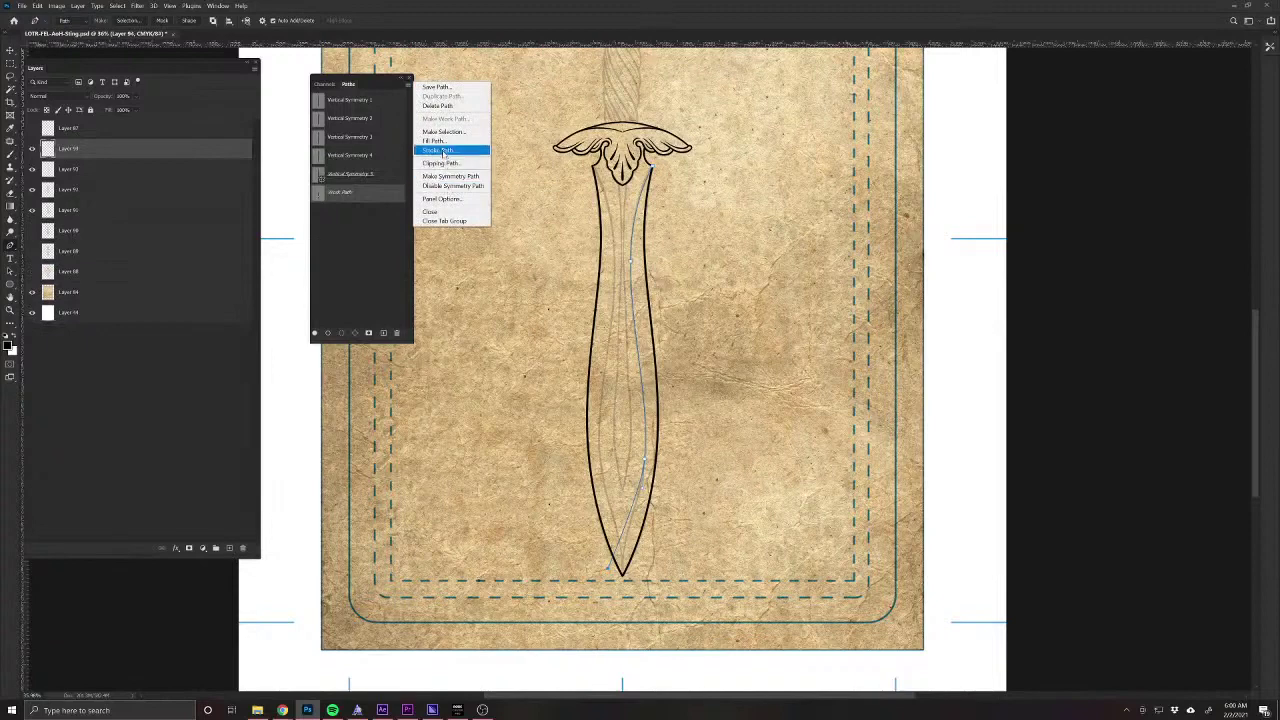
{"action": "left_click", "coordinate": [443, 150]}
{"action": "left_click", "coordinate": [582, 121]}
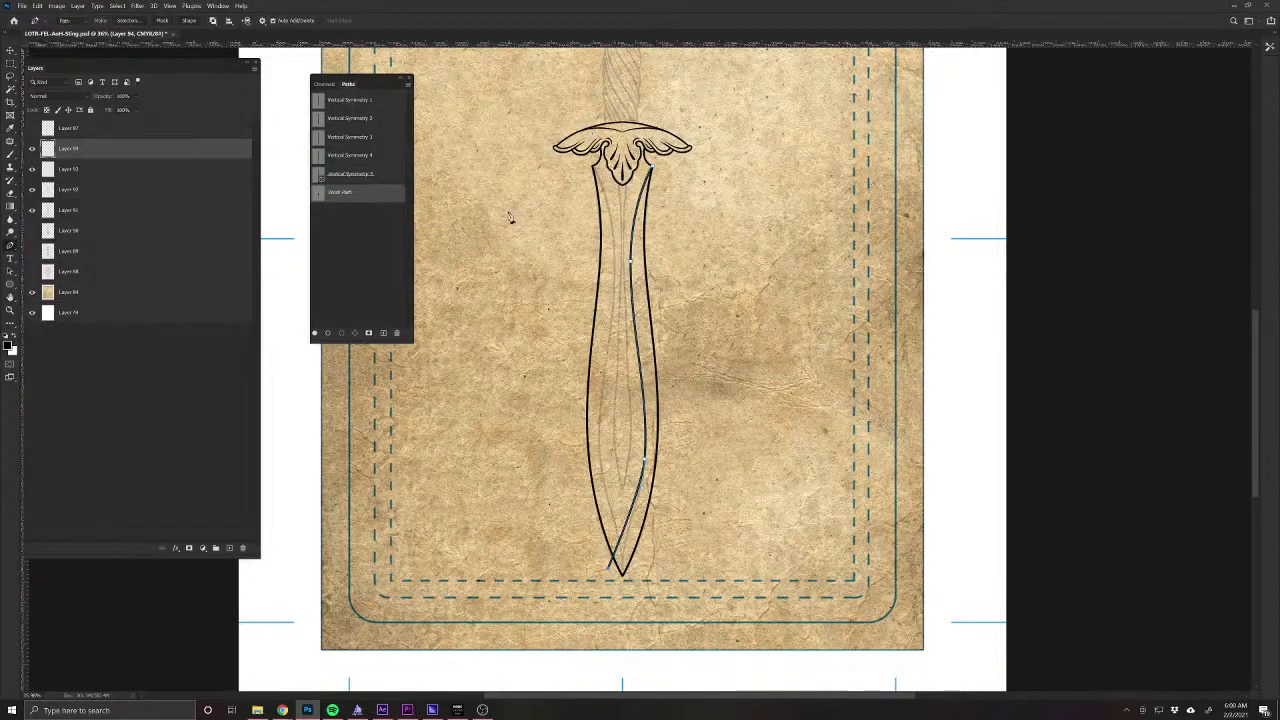
{"action": "left_click", "coordinate": [369, 270]}
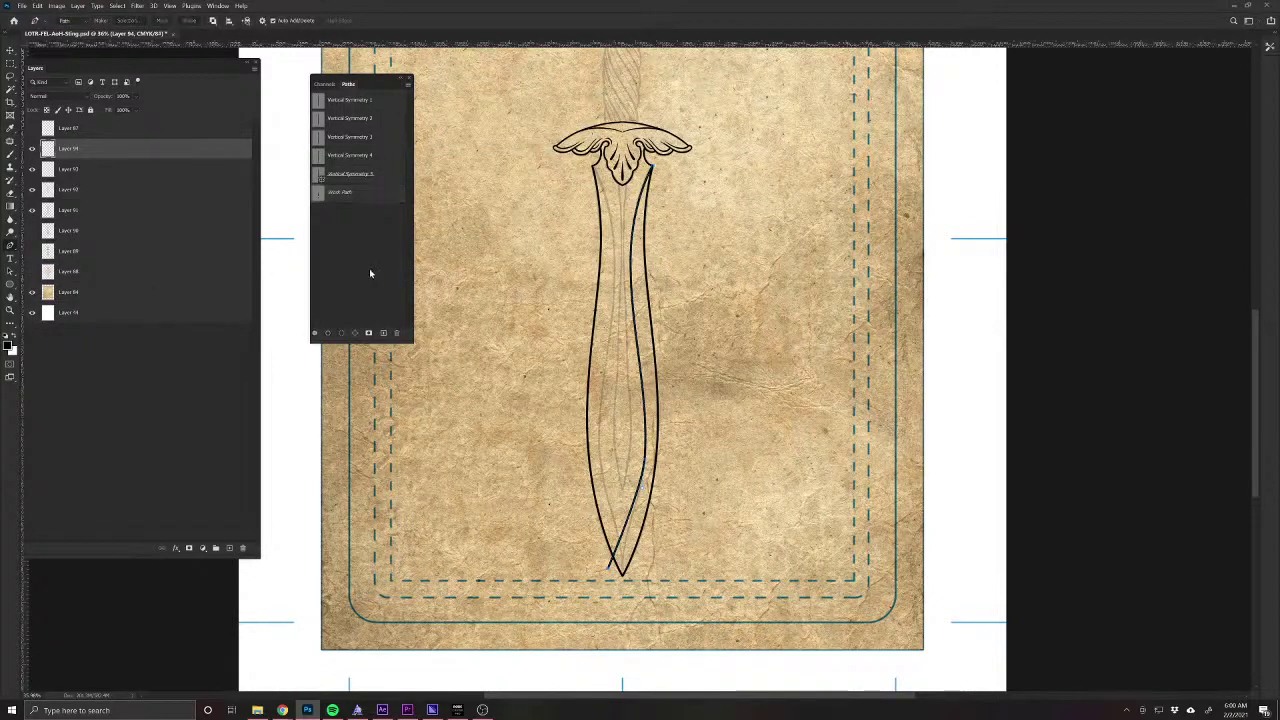
Duplicate the stroked bevel layer and flip the copy horizontally to preview both inner bevels.
{"action": "key", "text": "ctrl+j"}
{"action": "left_click", "coordinate": [162, 336], "text": "ctrl"}
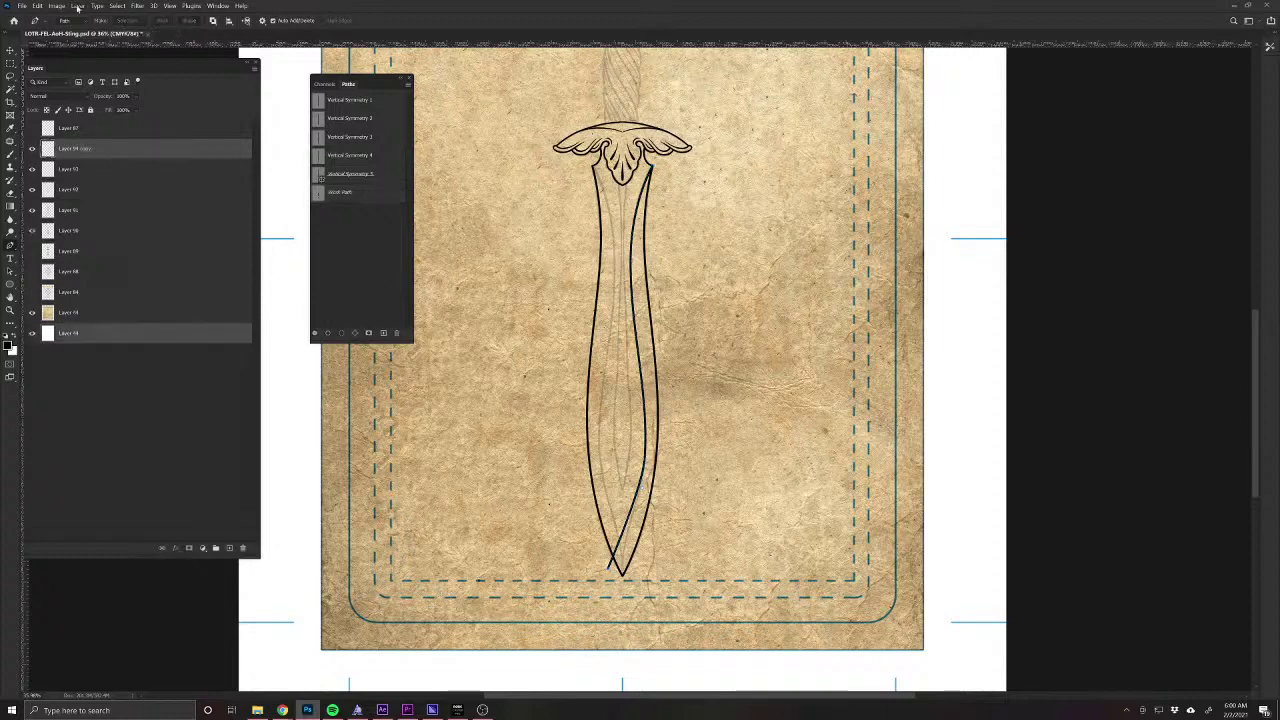
{"action": "left_click", "coordinate": [37, 6]}
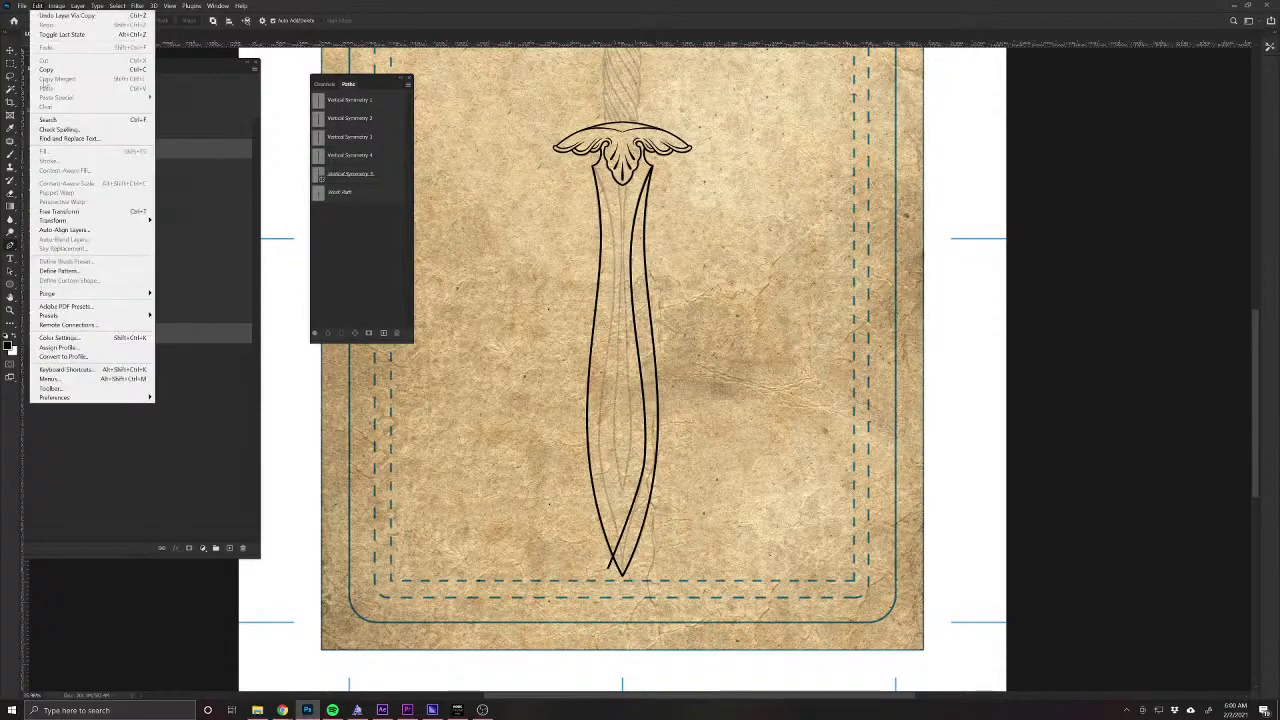
{"action": "mouse_move", "coordinate": [82, 221]}
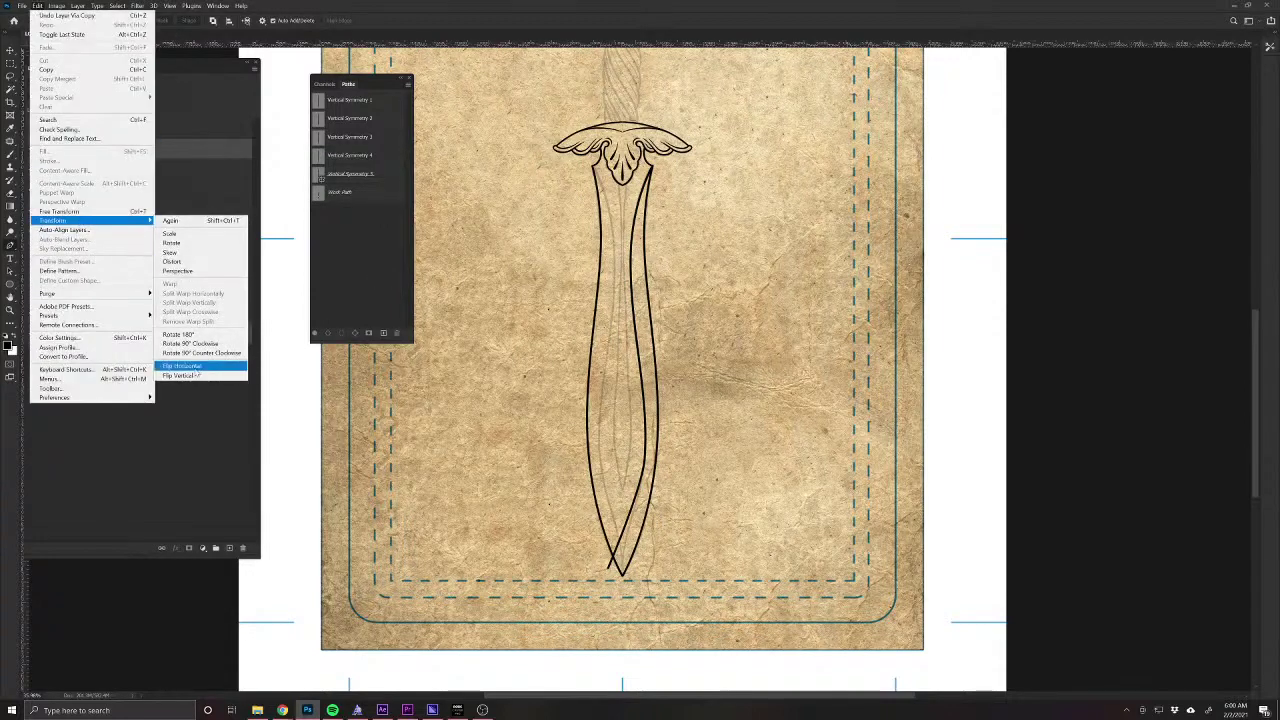
{"action": "left_click", "coordinate": [195, 366]}
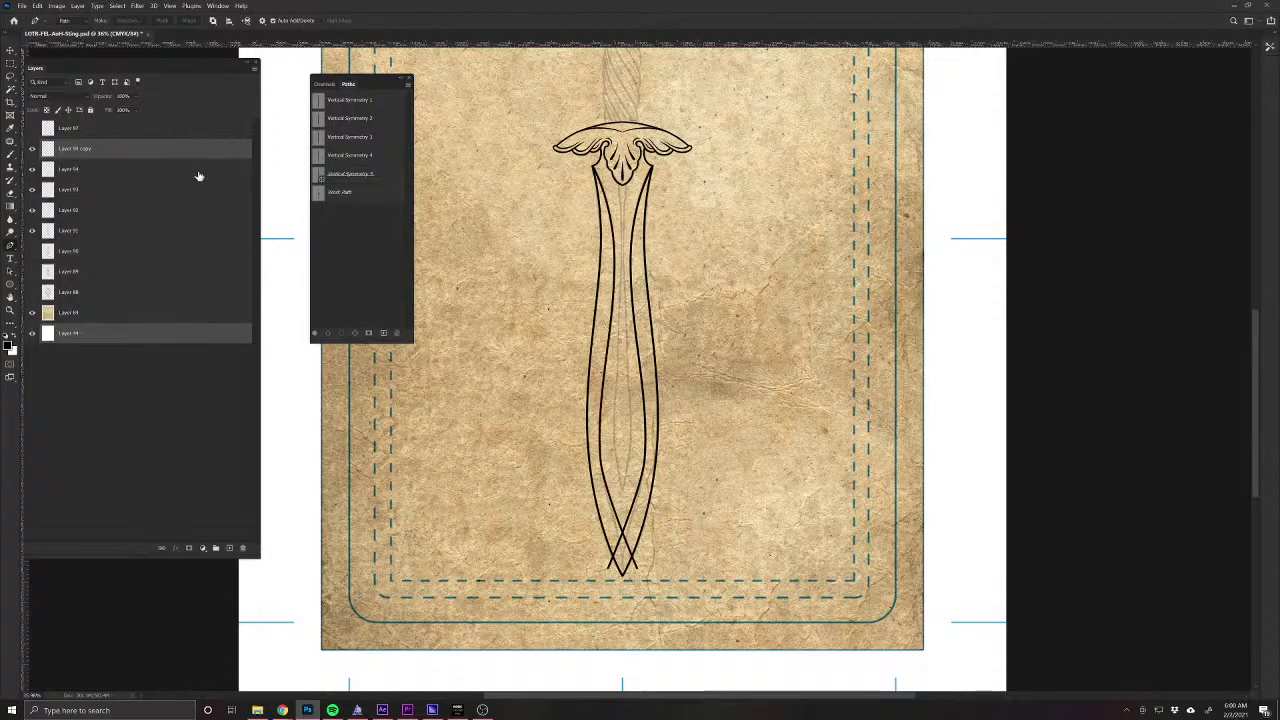
Delete the bevel copy and the stroked bevel layer, and reselect the bevel's work path.
{"action": "left_click", "coordinate": [94, 148]}
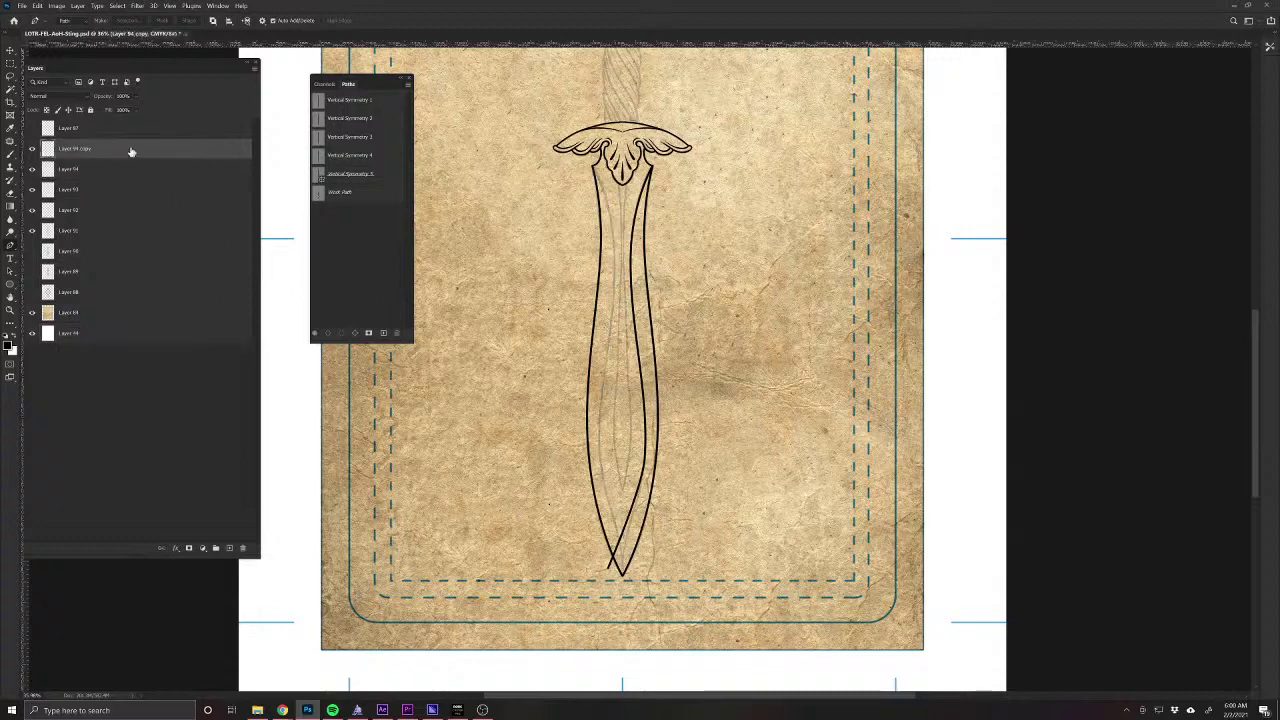
{"action": "left_click_drag", "start_coordinate": [131, 149], "coordinate": [244, 551]}
{"action": "left_click", "coordinate": [343, 192]}
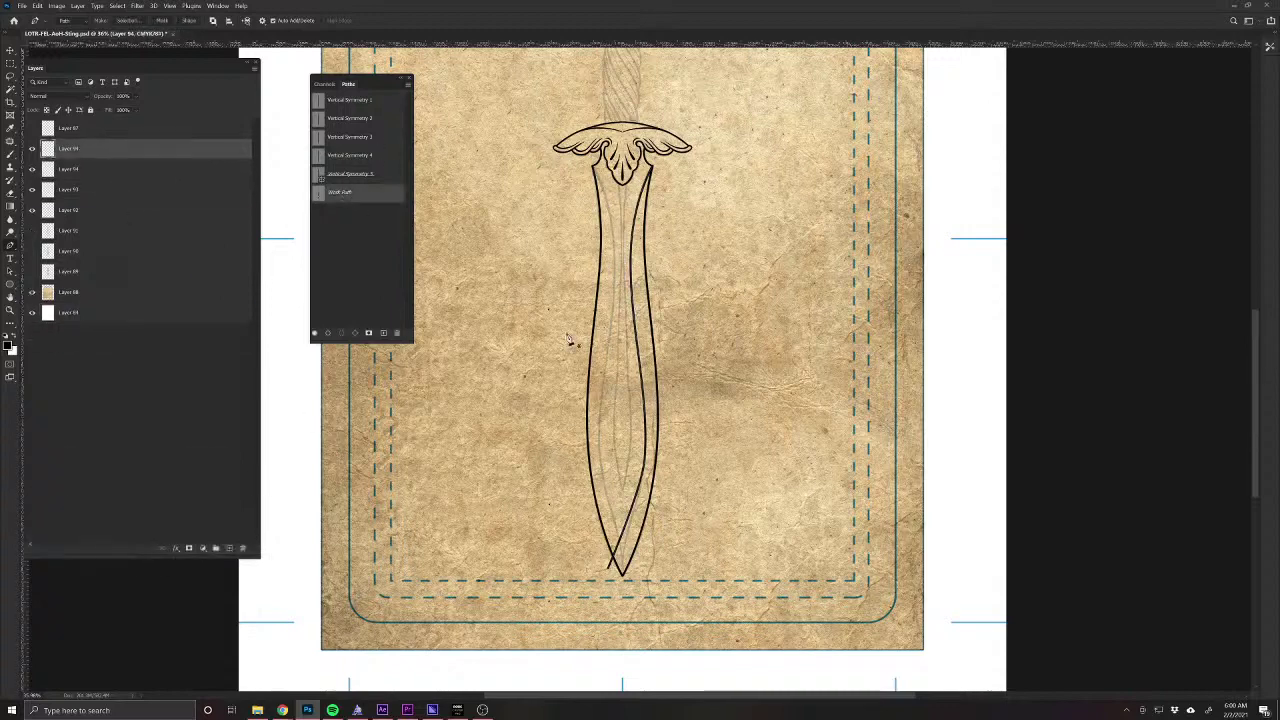
{"action": "mouse_move", "coordinate": [160, 160]}
{"action": "left_mouse_down"}
{"action": "mouse_move", "coordinate": [274, 590]}
{"action": "mouse_move", "coordinate": [242, 548]}
{"action": "left_mouse_up"}
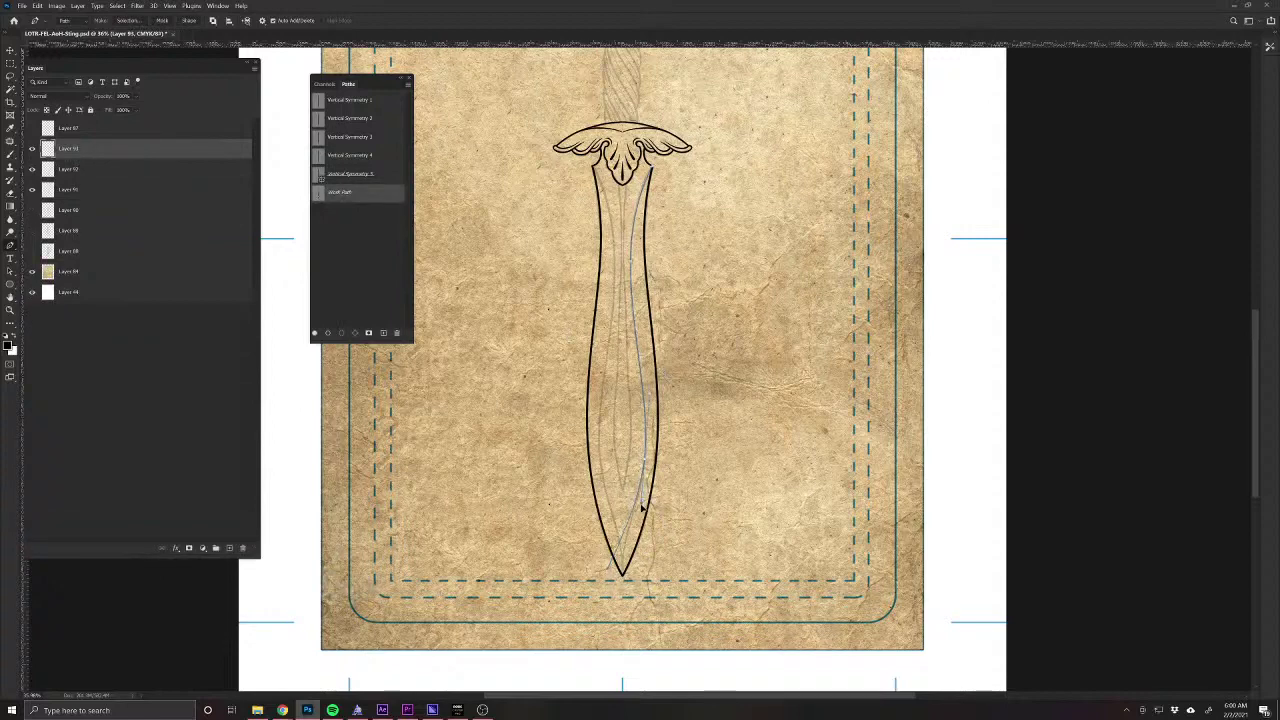
Smooth the lower curve of the bevel path by adjusting its anchor and handle, and stroke it on a new layer.
{"action": "left_click_drag", "start_coordinate": [641, 508], "coordinate": [644, 508]}
{"action": "left_click_drag", "start_coordinate": [645, 460], "coordinate": [645, 452]}
{"action": "left_click", "coordinate": [229, 549]}
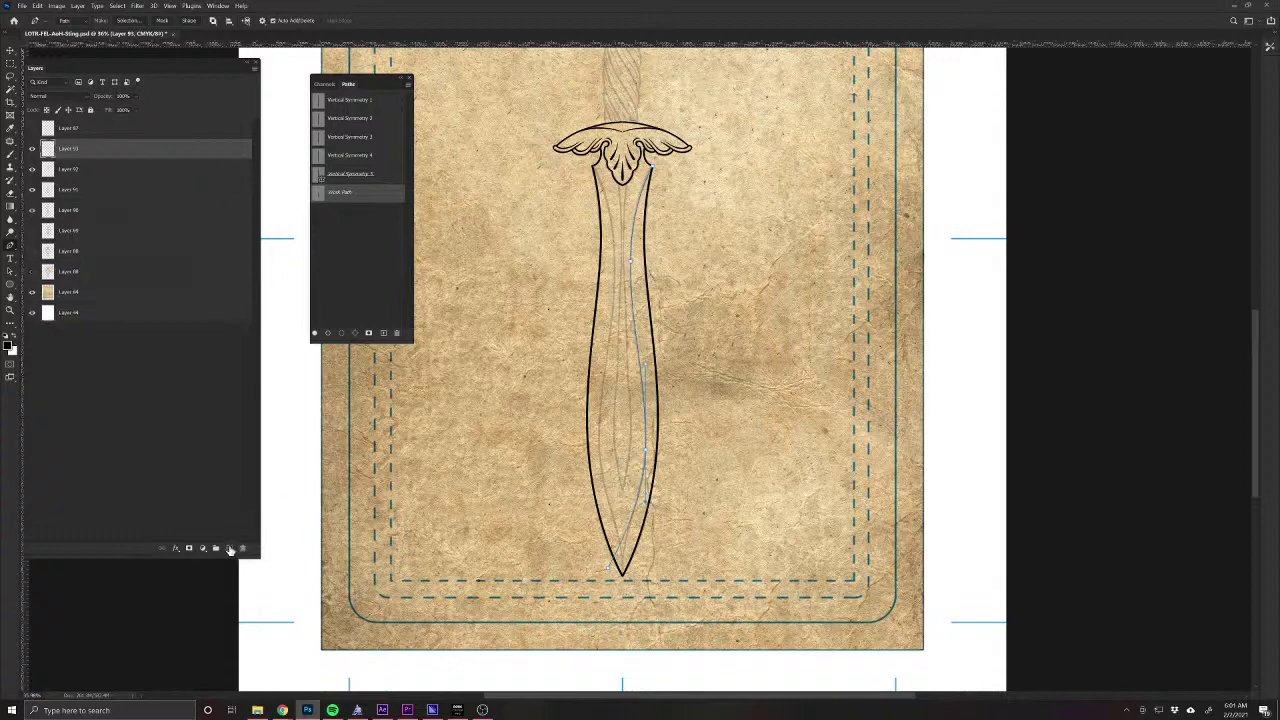
{"action": "left_click", "coordinate": [407, 90]}
{"action": "left_click", "coordinate": [450, 149]}
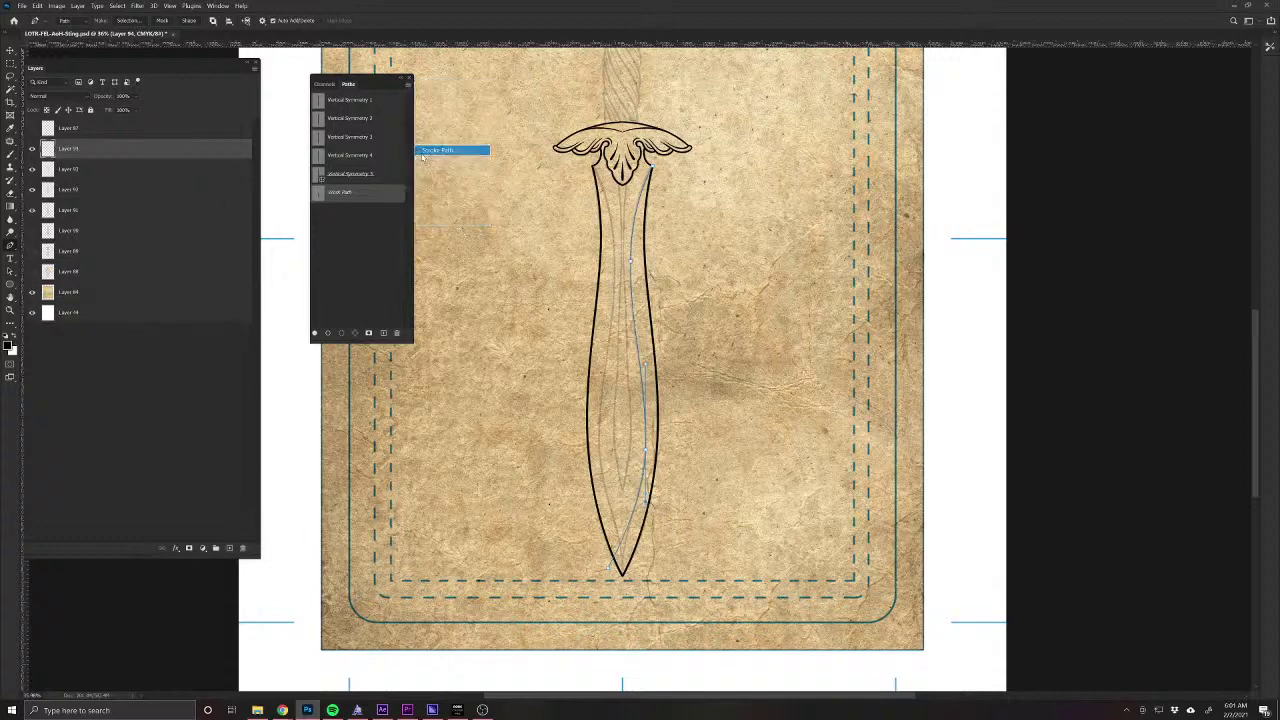
{"action": "left_click", "coordinate": [581, 122]}
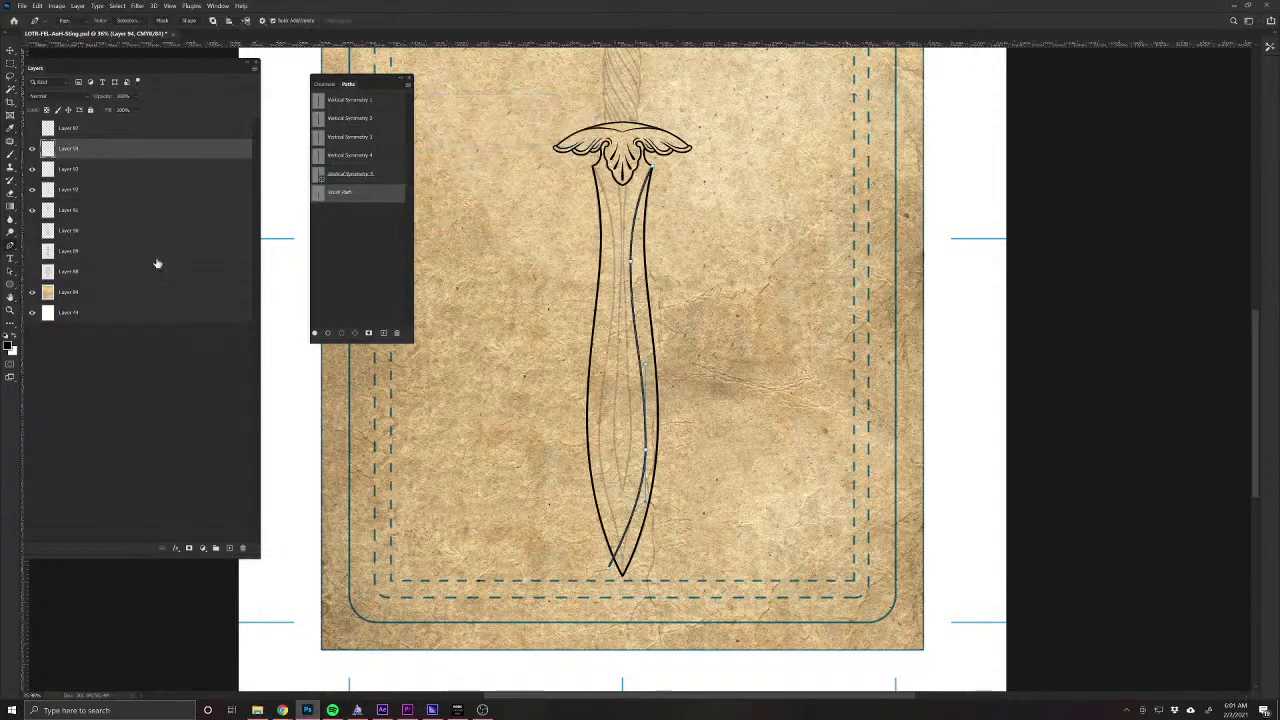
{"action": "left_click", "coordinate": [166, 386]}
{"action": "left_click", "coordinate": [370, 292]}
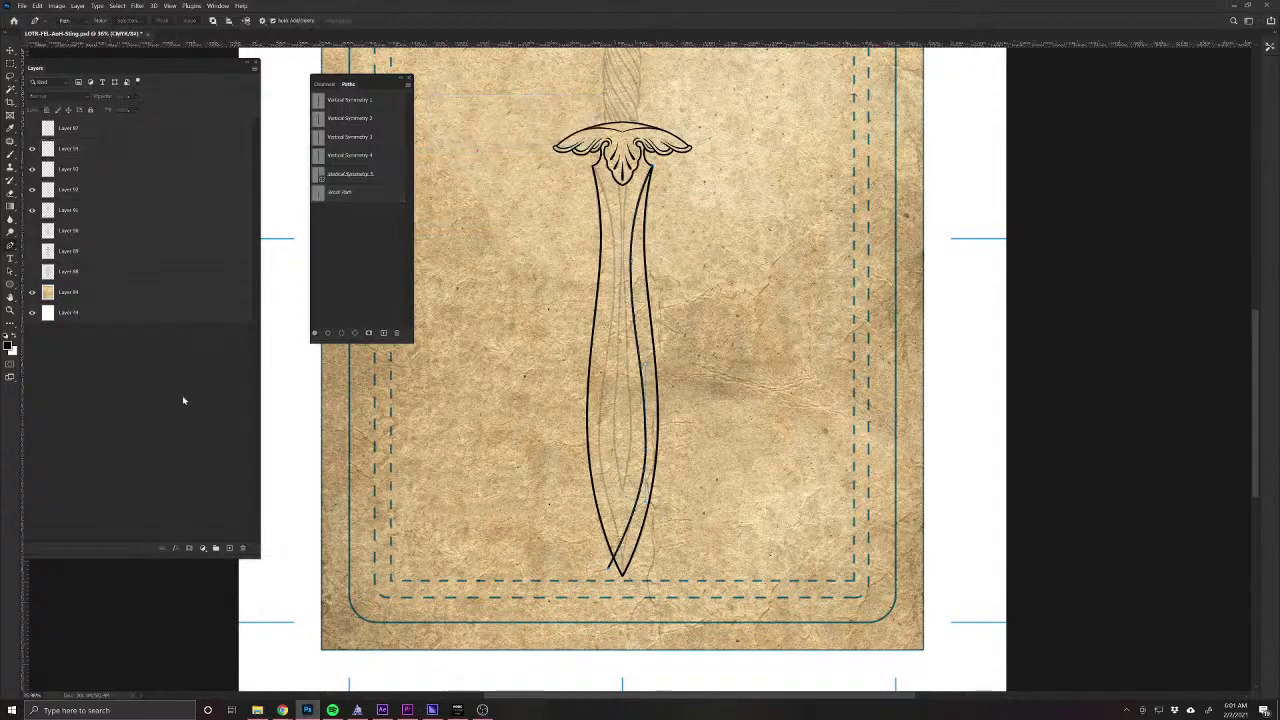
Duplicate the new bevel stroke layer and flip the copy horizontally to form the left inner bevel.
{"action": "left_click", "coordinate": [31, 149]}
{"action": "left_click", "coordinate": [63, 149]}
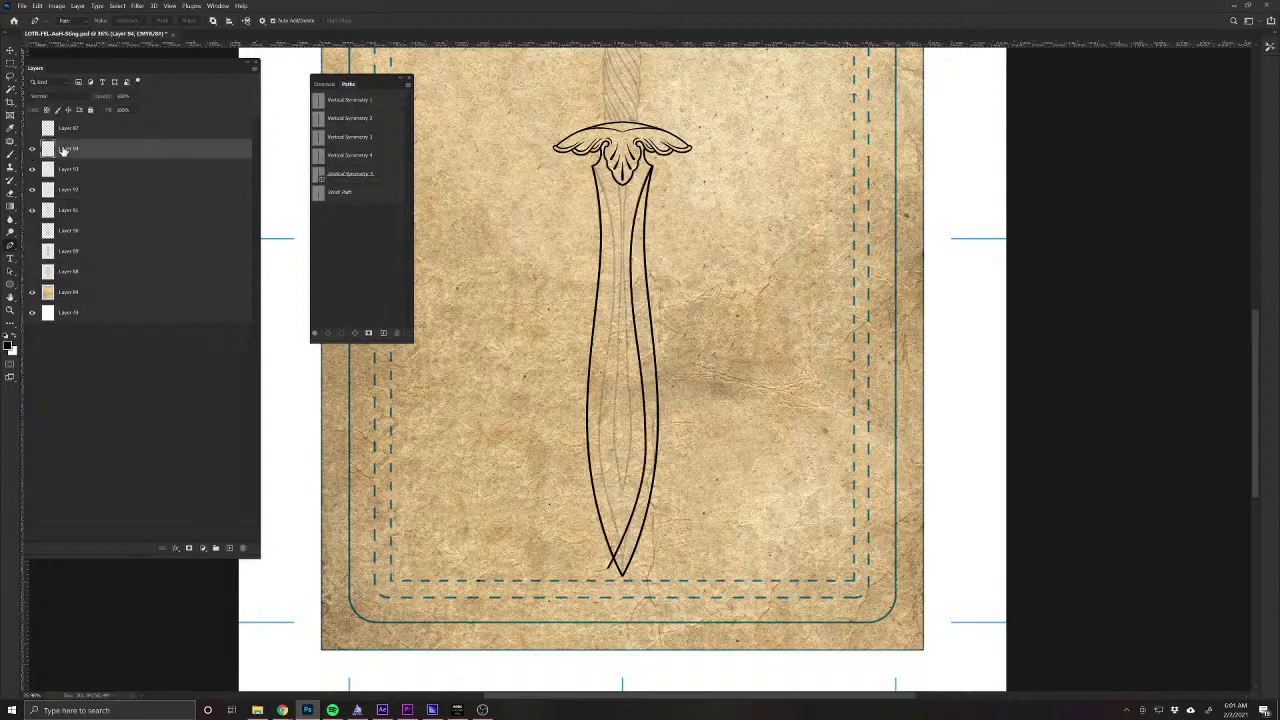
{"action": "key", "text": "ctrl+j"}
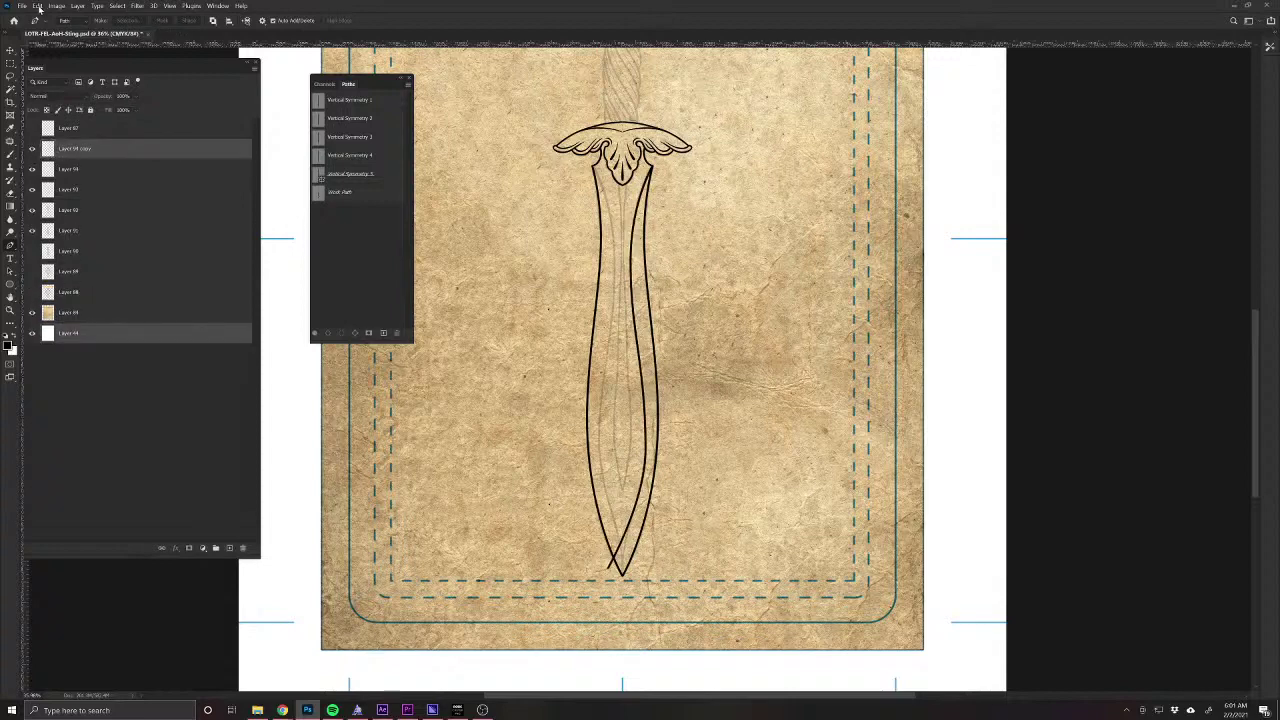
{"action": "left_click", "coordinate": [38, 6]}
{"action": "mouse_move", "coordinate": [100, 223]}
{"action": "left_click", "coordinate": [229, 368]}
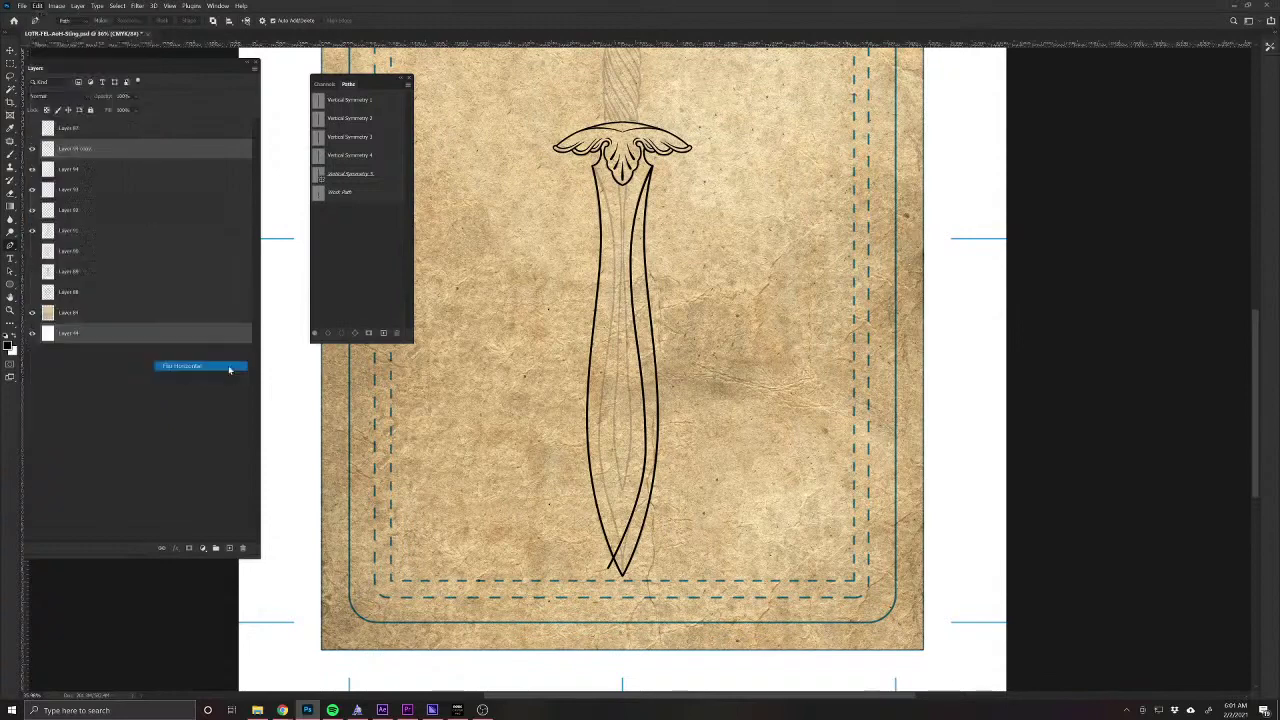
Merge the two bevel layers and lower the merged layer's opacity to 25% as a tracing guide.
{"action": "key", "text": "ctrl+e"}
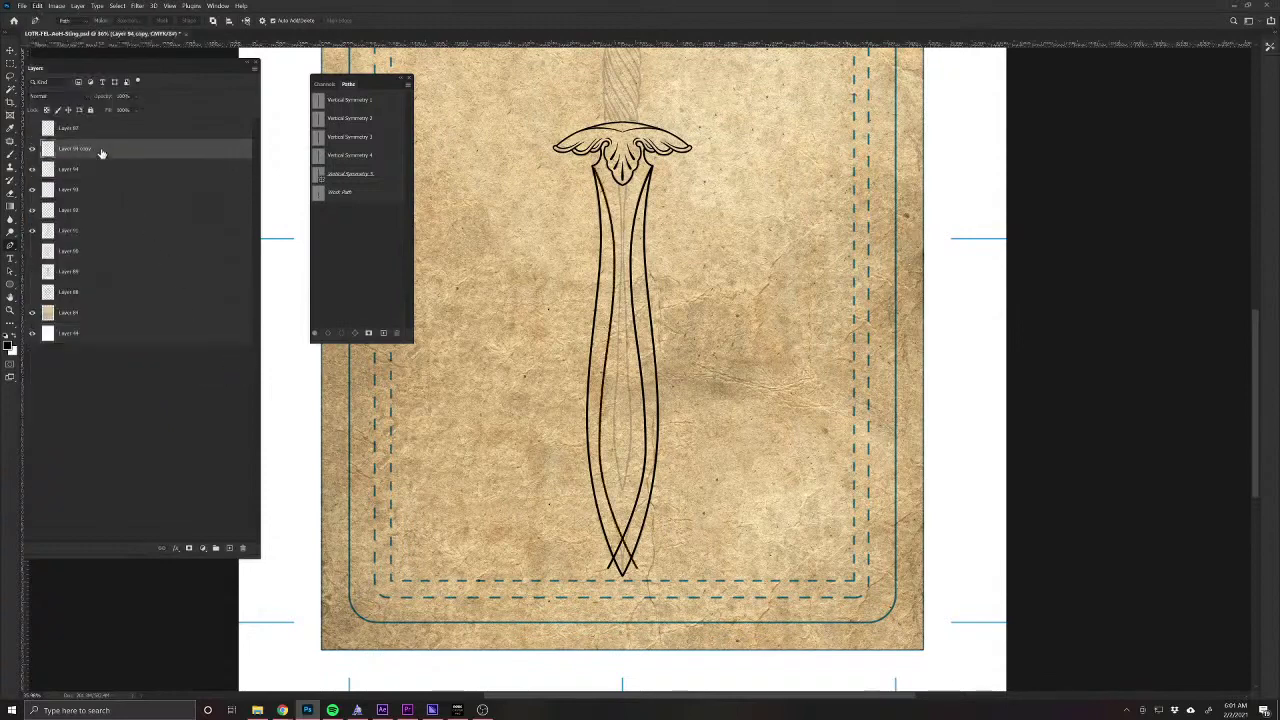
{"action": "left_click_drag", "start_coordinate": [106, 95], "coordinate": [66, 99]}
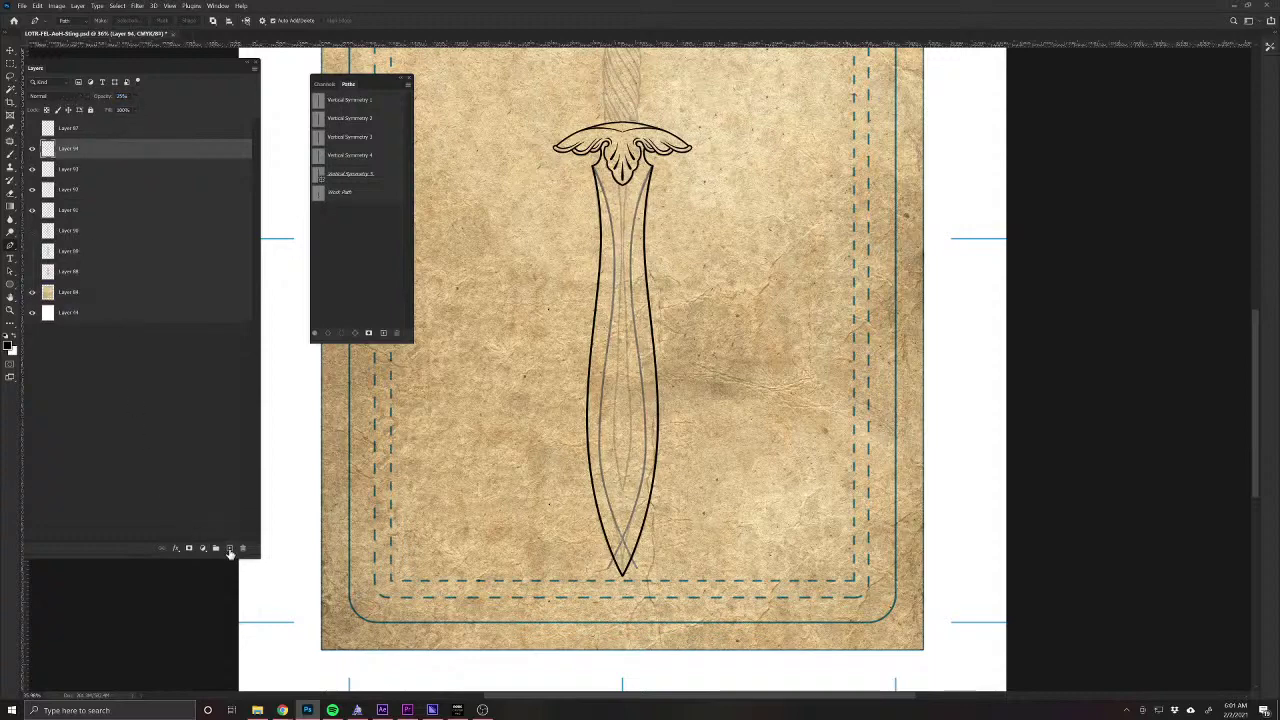
Add a new layer and brush the upper part of the inner bevel lines with vertical symmetry, tracing the faded guide.
{"action": "left_click", "coordinate": [230, 549]}
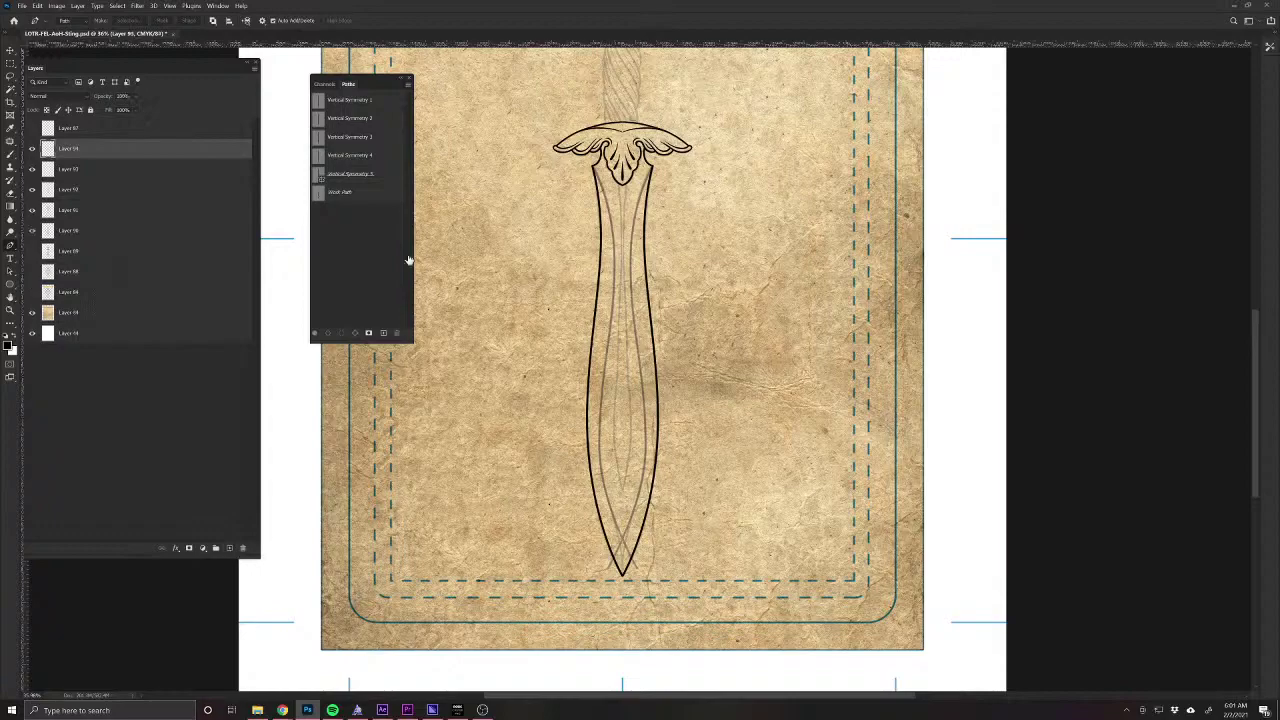
{"action": "left_click", "coordinate": [10, 157]}
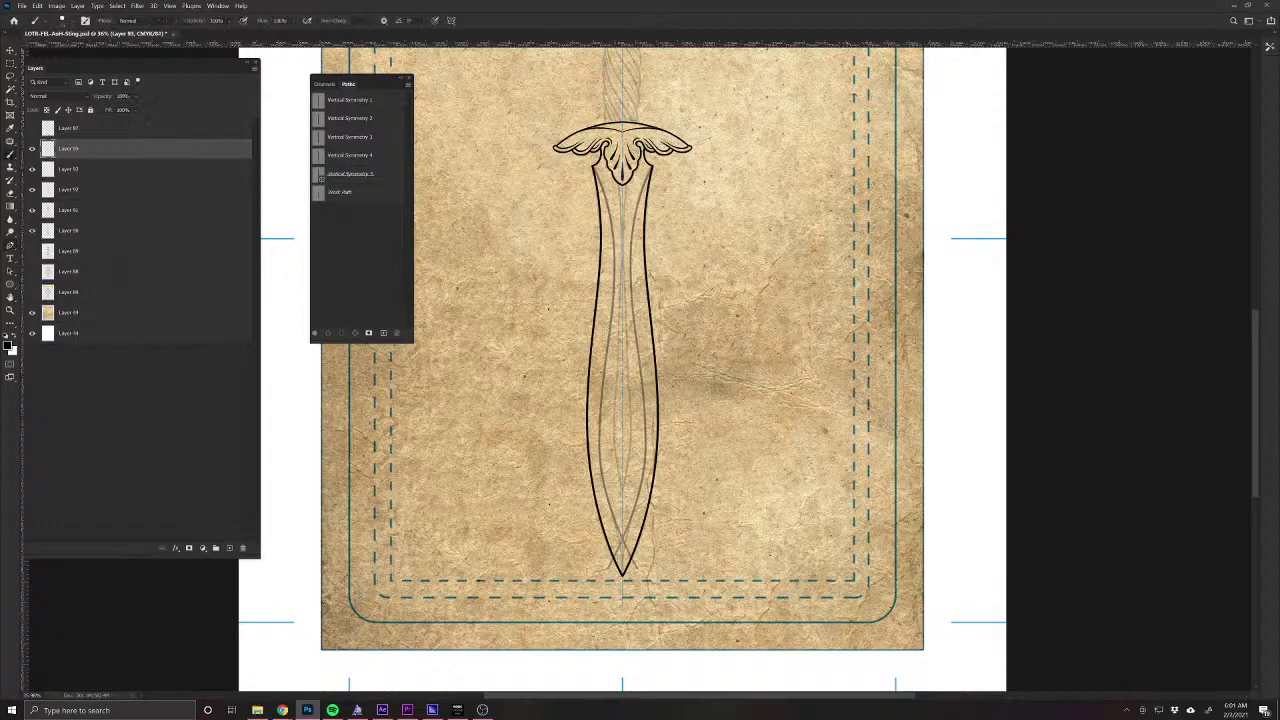
{"action": "mouse_move", "coordinate": [632, 162]}
{"action": "left_mouse_down"}
{"action": "mouse_move", "coordinate": [678, 222]}
{"action": "mouse_move", "coordinate": [514, 243]}
{"action": "mouse_move", "coordinate": [547, 352]}
{"action": "mouse_move", "coordinate": [566, 510]}
{"action": "mouse_move", "coordinate": [628, 510]}
{"action": "mouse_move", "coordinate": [628, 570]}
{"action": "left_mouse_up"}
{"action": "left_click_drag", "start_coordinate": [630, 657], "coordinate": [621, 215]}
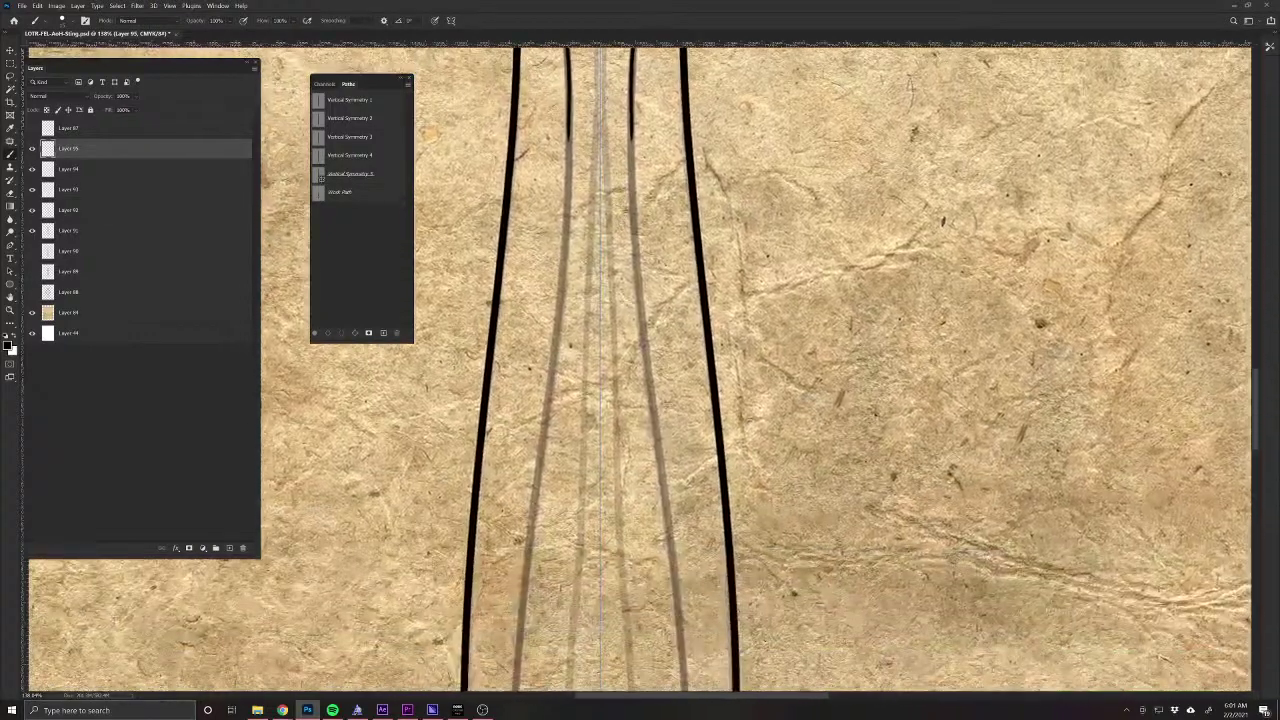
Ink the middle and lower parts of the mirrored bevel lines along the guide until they nearly meet above the tip.
{"action": "left_click_drag", "start_coordinate": [633, 139], "coordinate": [670, 512]}
{"action": "left_click_drag", "start_coordinate": [662, 630], "coordinate": [684, 227]}
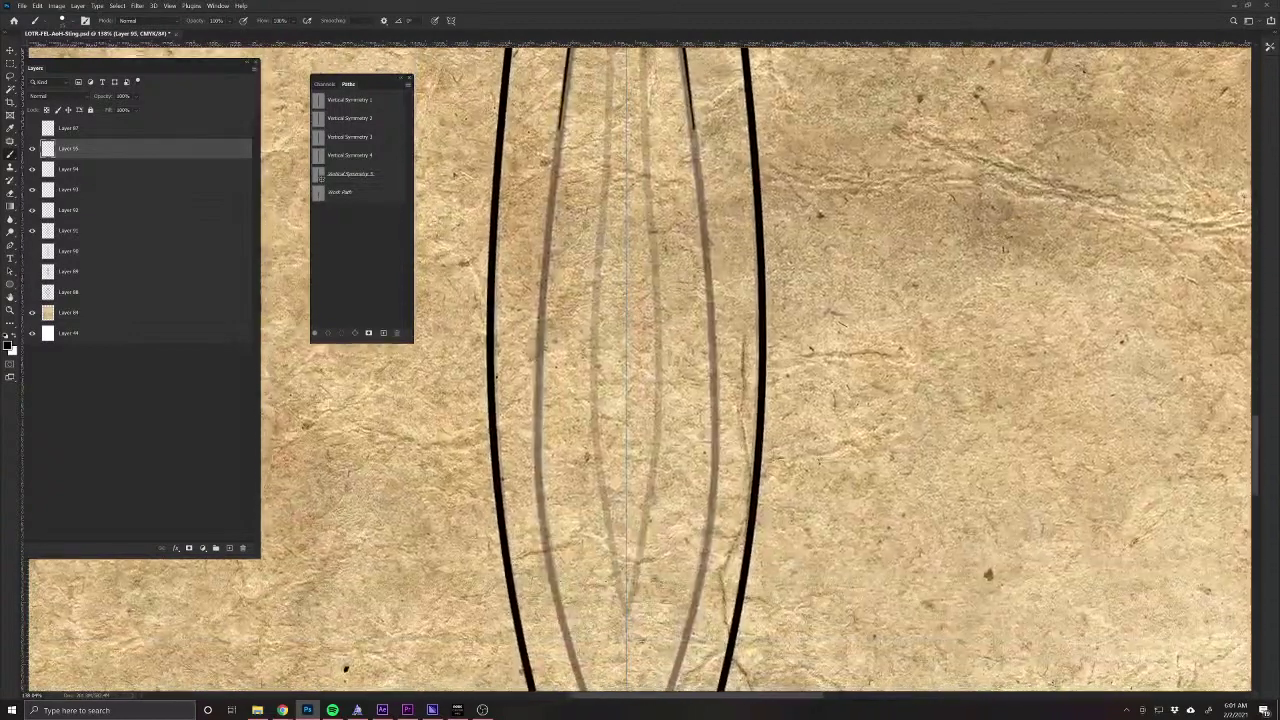
{"action": "mouse_move", "coordinate": [692, 128]}
{"action": "left_mouse_down"}
{"action": "mouse_move", "coordinate": [714, 314]}
{"action": "mouse_move", "coordinate": [708, 490]}
{"action": "left_mouse_up"}
{"action": "left_click_drag", "start_coordinate": [699, 540], "coordinate": [705, 303]}
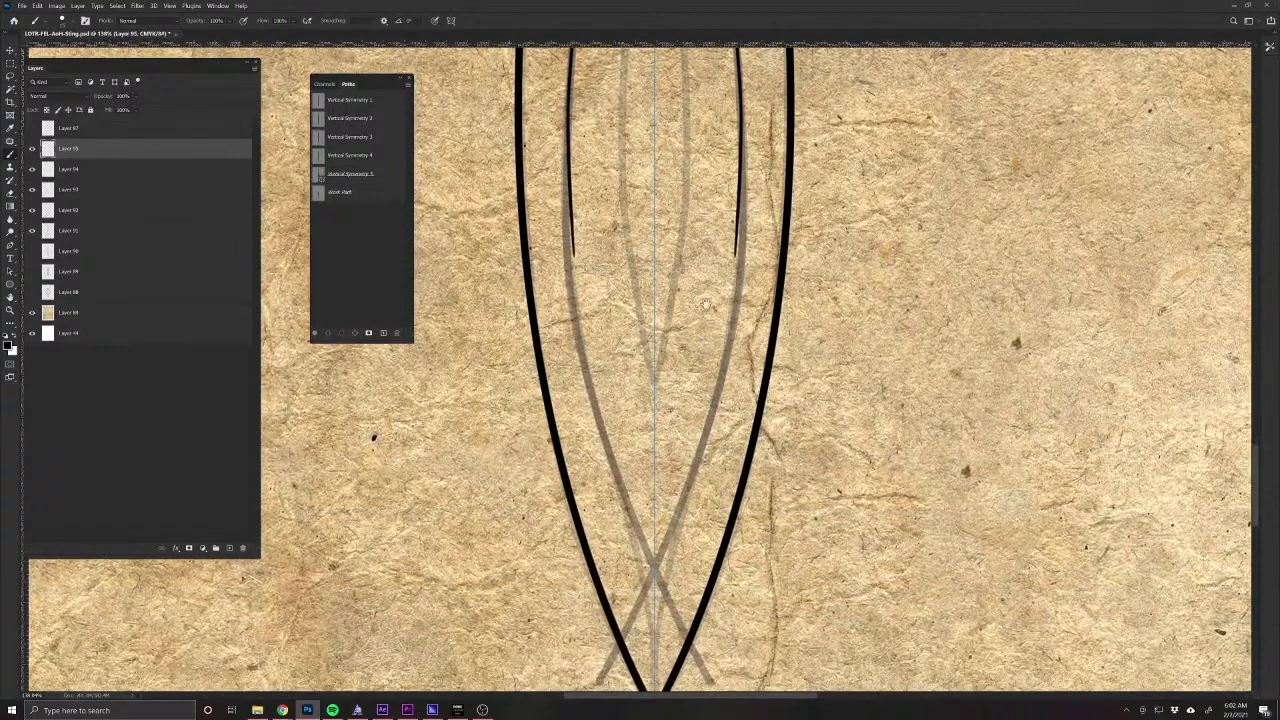
{"action": "left_click_drag", "start_coordinate": [738, 250], "coordinate": [666, 554]}
{"action": "left_click_drag", "start_coordinate": [579, 415], "coordinate": [548, 680]}
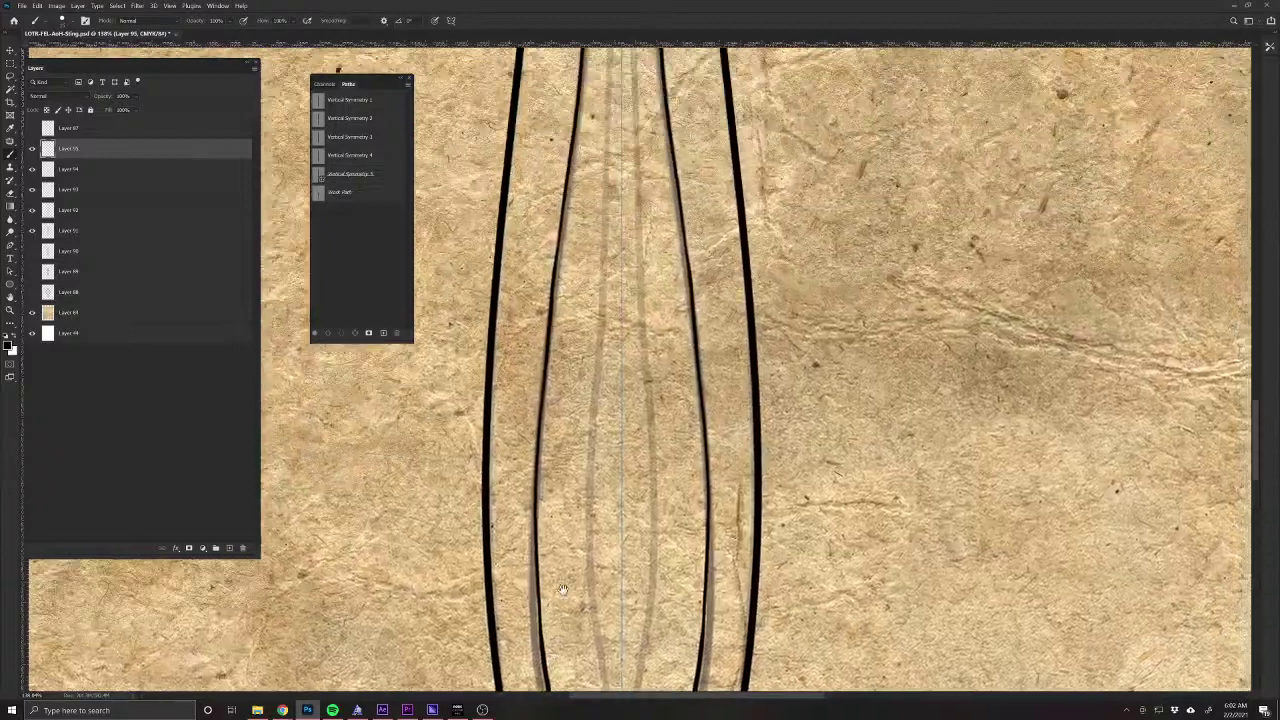
{"action": "left_click_drag", "start_coordinate": [590, 295], "coordinate": [605, 578]}
{"action": "scroll", "coordinate": [604, 578], "scroll_direction": "down", "scroll_amount": 5}
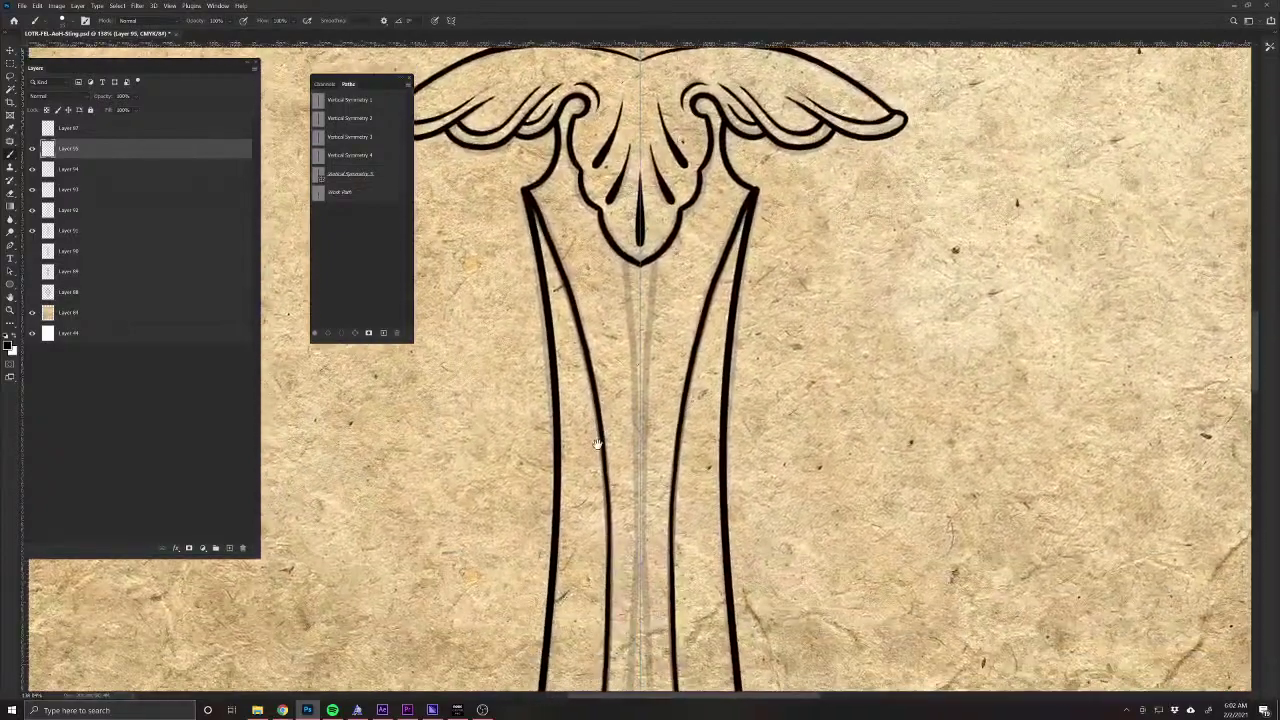
{"action": "key", "text": "ctrl+z"}
{"action": "left_click_drag", "start_coordinate": [620, 256], "coordinate": [650, 350]}
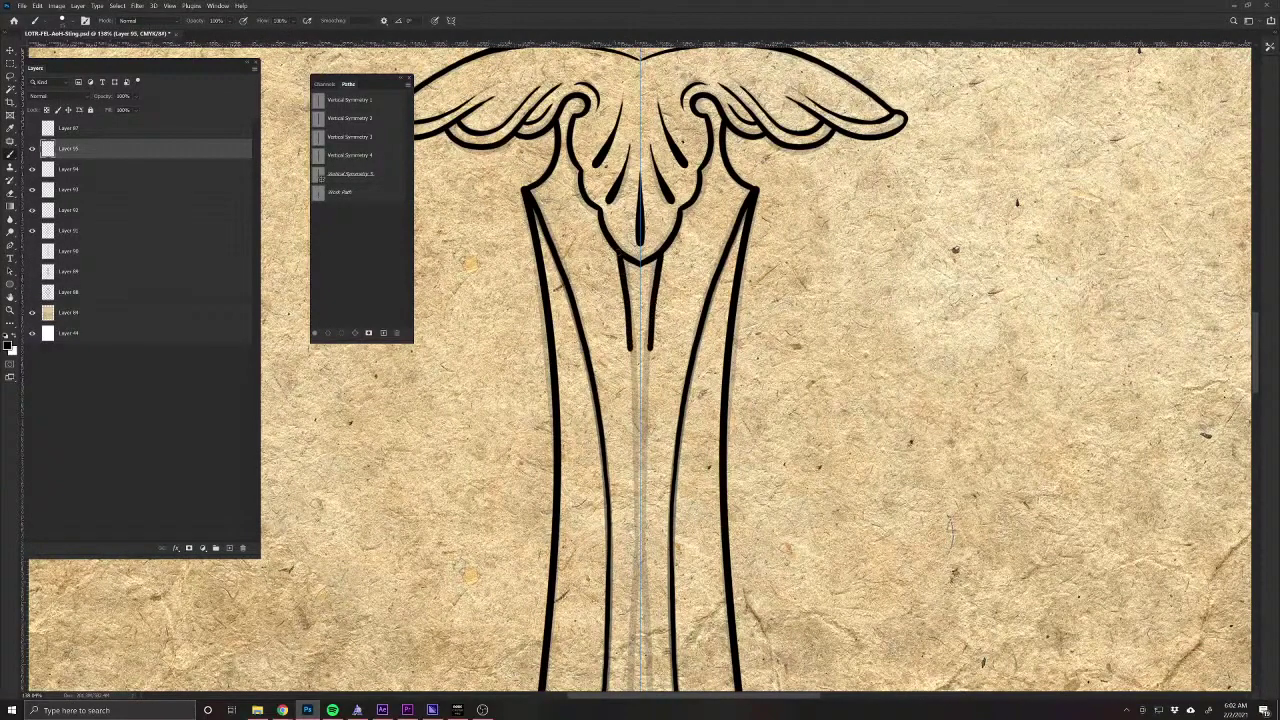
{"action": "left_click_drag", "start_coordinate": [660, 256], "coordinate": [641, 548]}
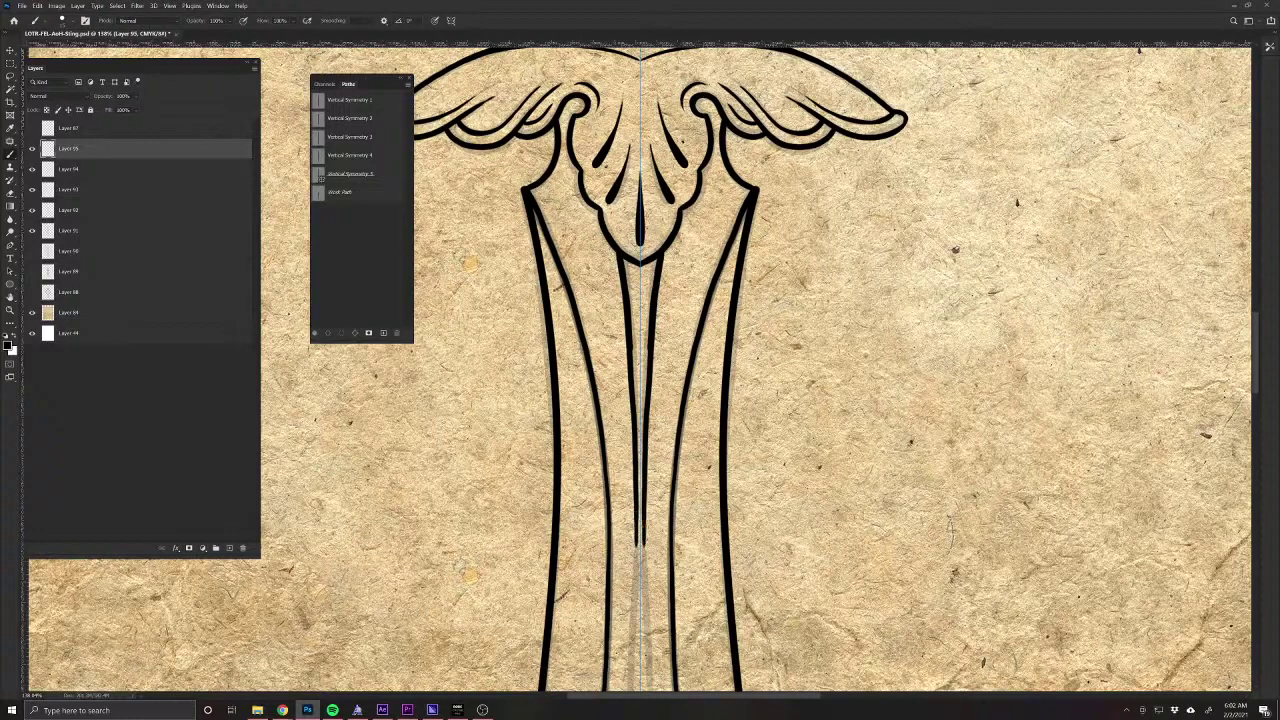
{"action": "left_click_drag", "start_coordinate": [652, 376], "coordinate": [643, 552]}
{"action": "left_click_drag", "start_coordinate": [636, 597], "coordinate": [678, 289]}
{"action": "left_click_drag", "start_coordinate": [679, 240], "coordinate": [669, 464]}
{"action": "key", "text": "ctrl+z"}
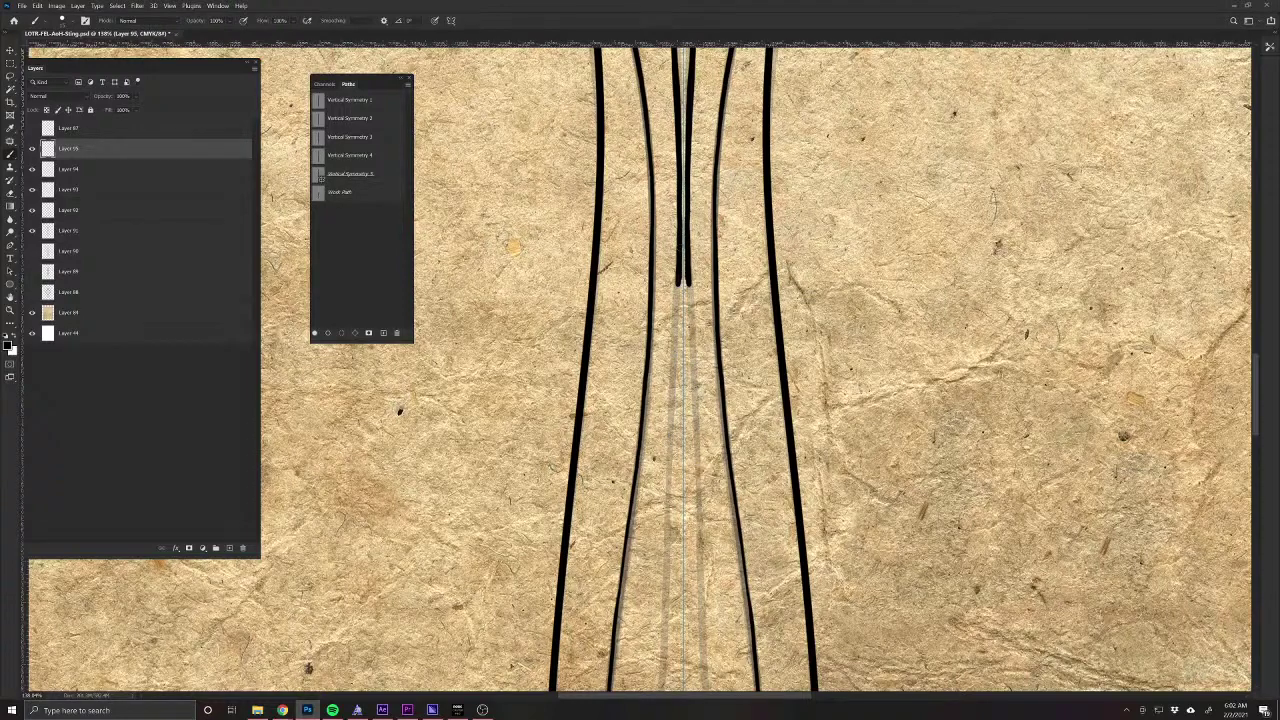
{"action": "left_click_drag", "start_coordinate": [677, 287], "coordinate": [668, 522]}
{"action": "scroll", "coordinate": [668, 400], "scroll_direction": "down", "scroll_amount": 5}
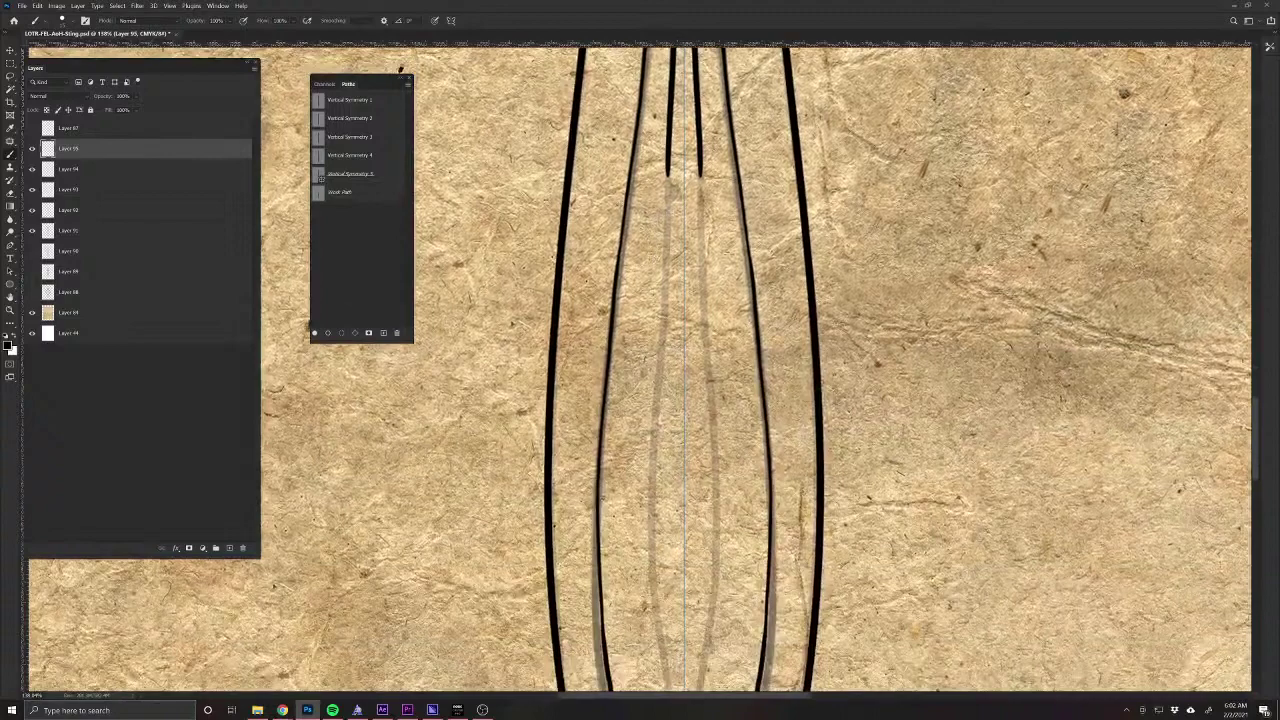
{"action": "left_click_drag", "start_coordinate": [668, 175], "coordinate": [654, 452]}
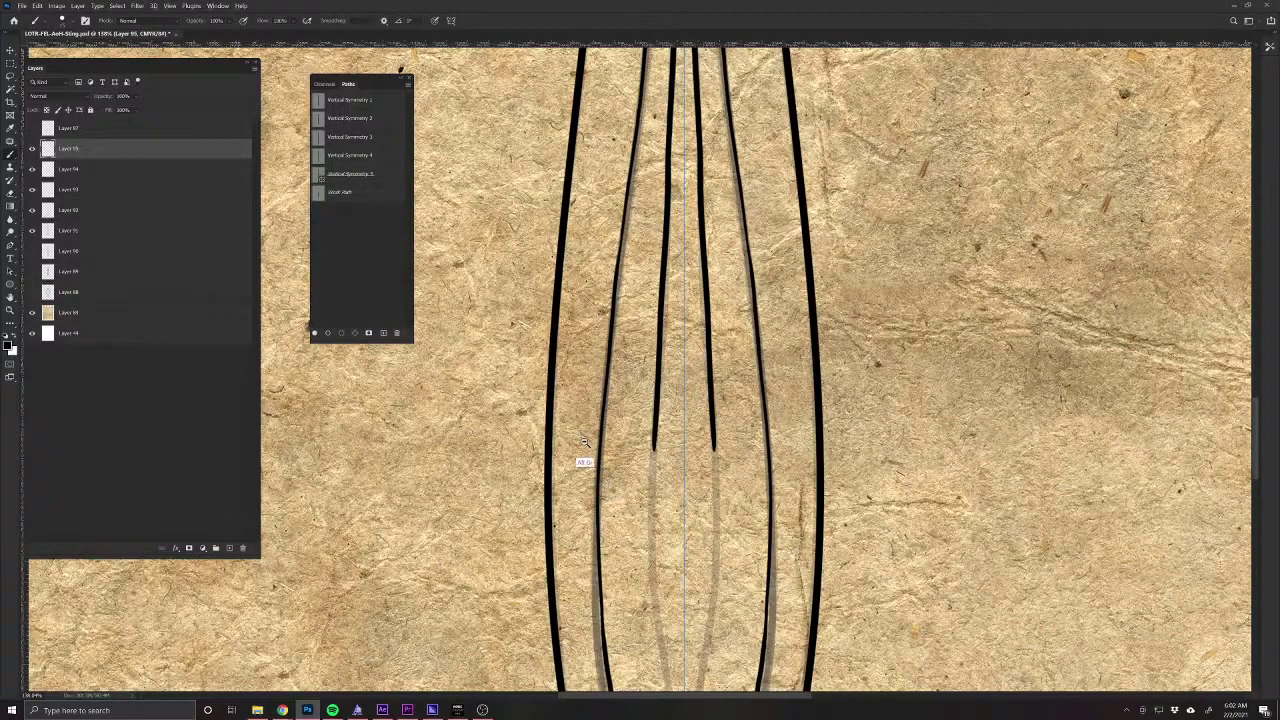
{"action": "scroll", "coordinate": [632, 500], "scroll_direction": "down", "scroll_amount": 6}
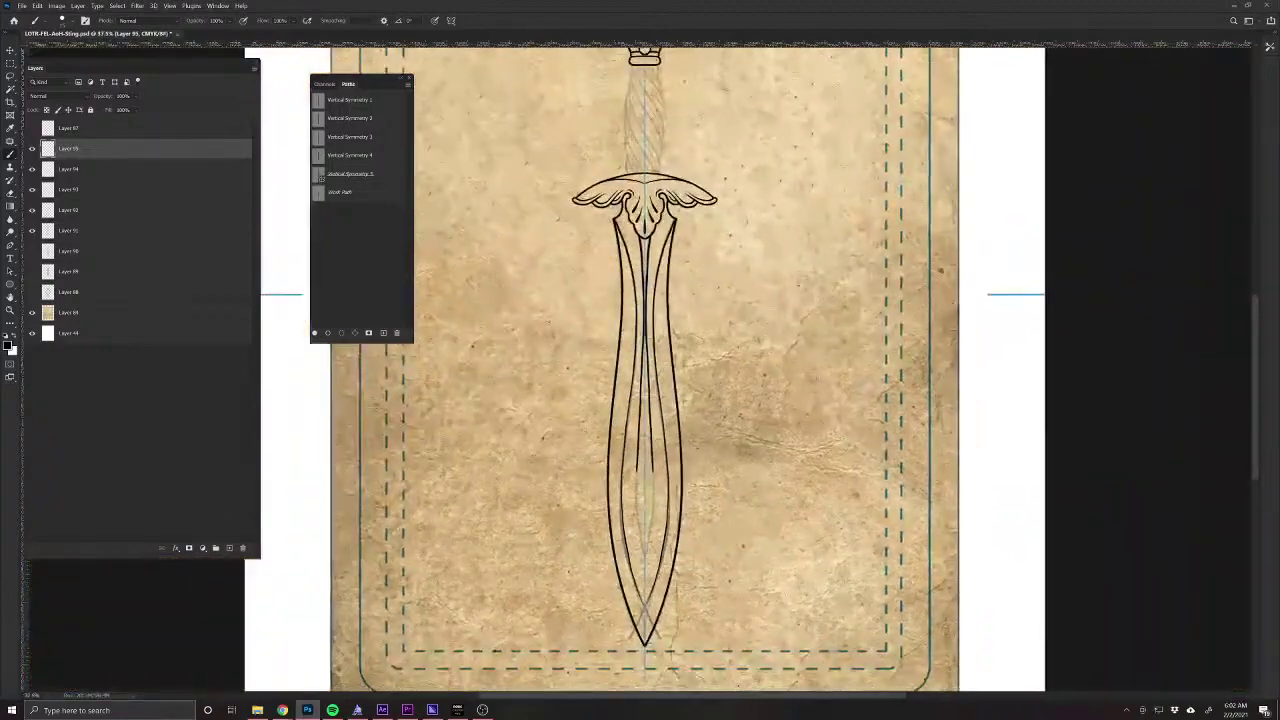
{"action": "key", "text": "ctrl+z"}
{"action": "key", "text": "ctrl+z"}
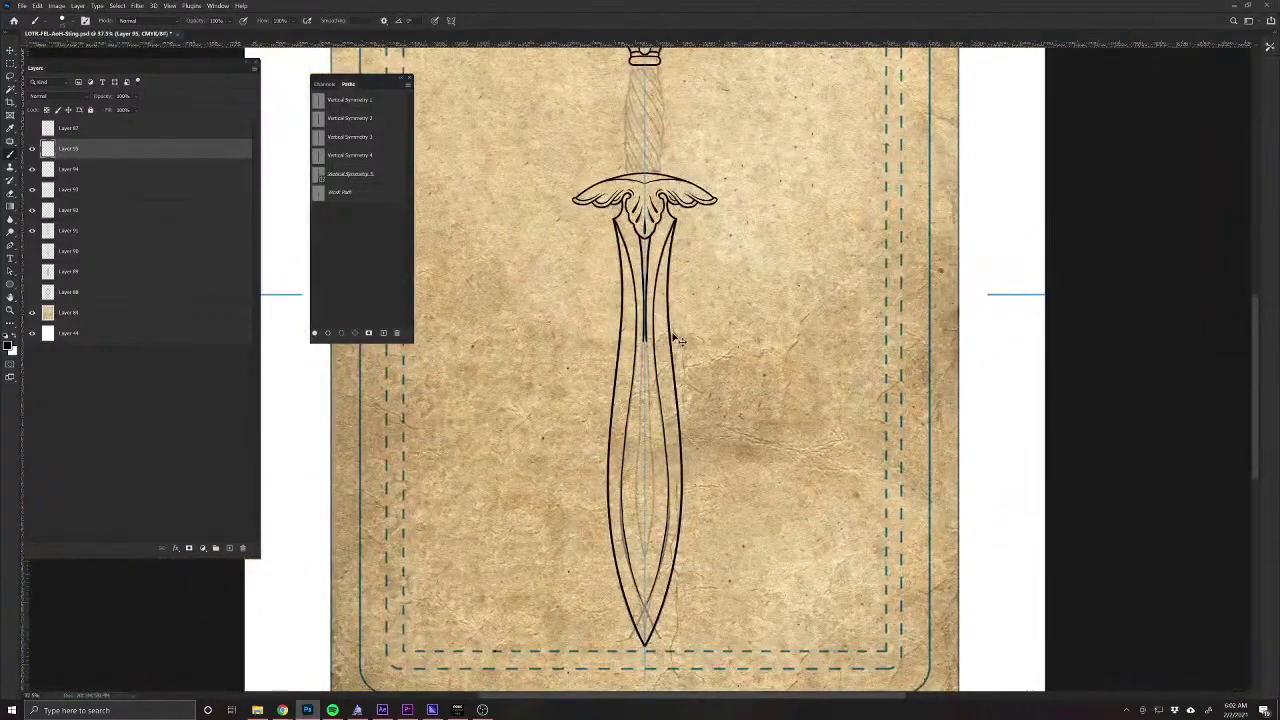
{"action": "key", "text": "ctrl+z"}
{"action": "key", "text": "ctrl+z"}
{"action": "key", "text": "ctrl+z"}
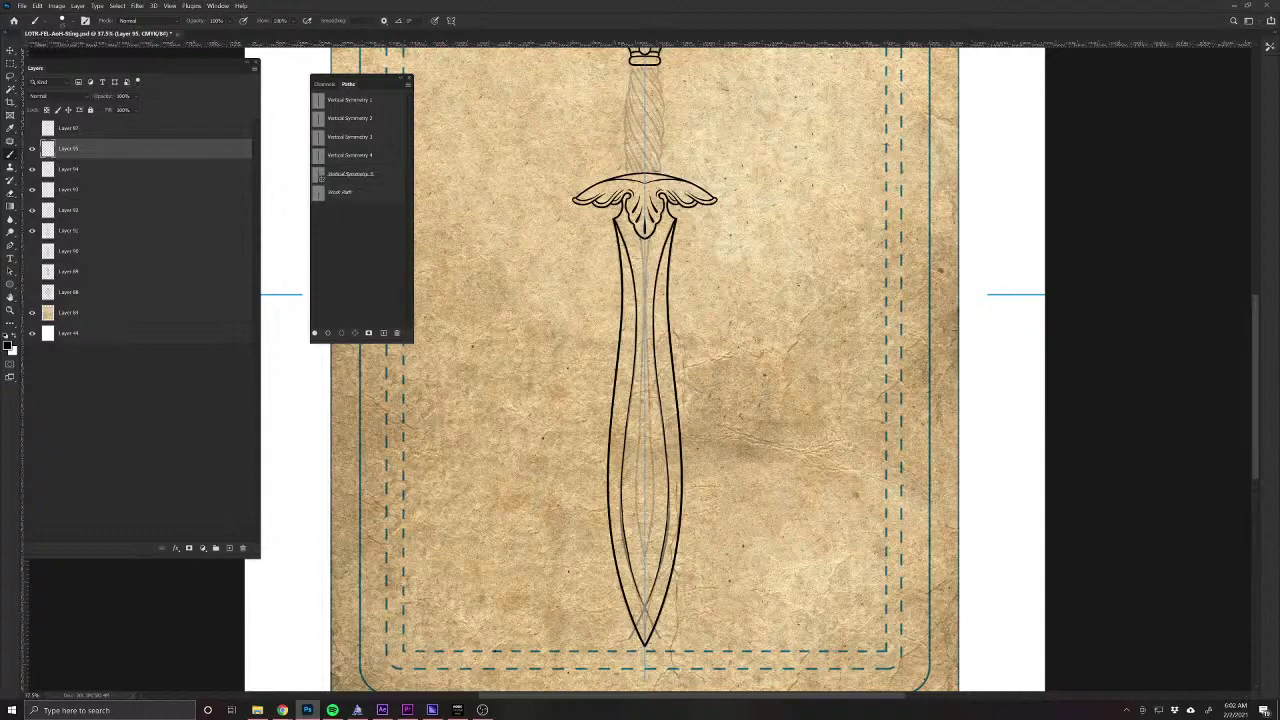
Draw a Pen path along the left central fuller guide, from below the guard's leaf to the fuller's lower point, curving it to fit.
{"action": "left_click", "coordinate": [10, 246]}
{"action": "left_click_drag", "start_coordinate": [644, 246], "coordinate": [678, 290]}
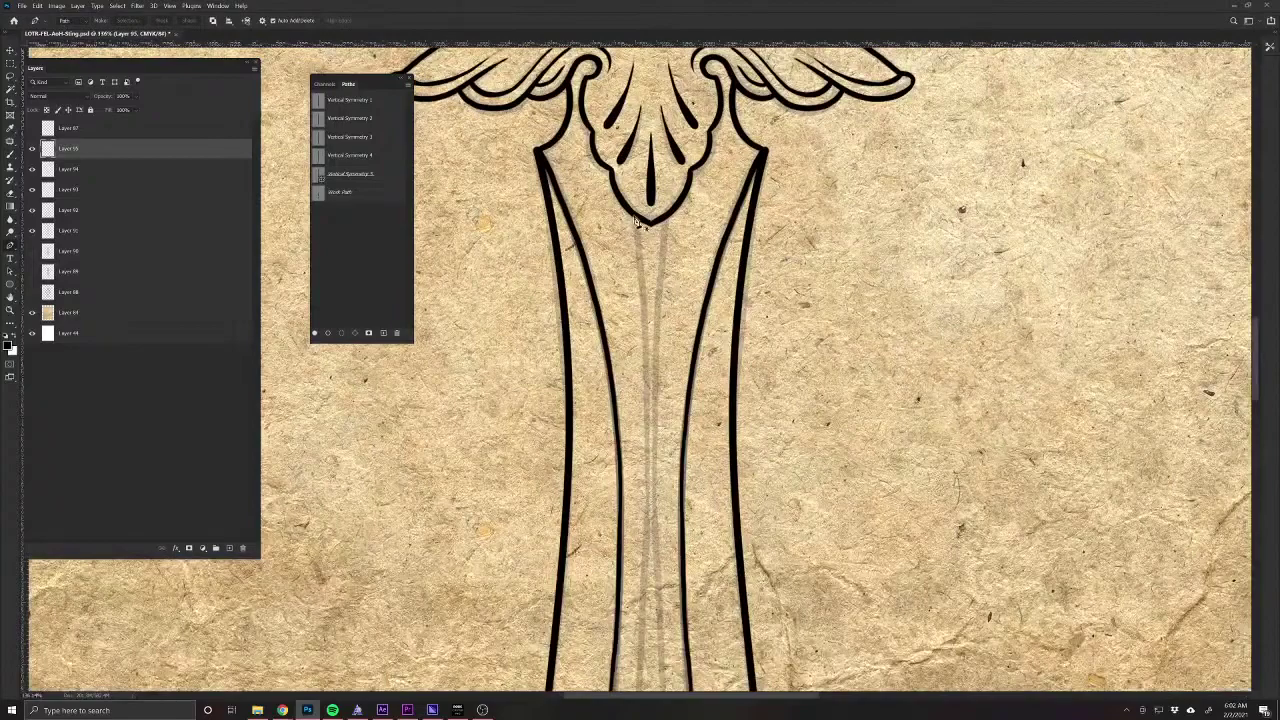
{"action": "scroll", "coordinate": [681, 465], "scroll_direction": "down", "scroll_amount": 10}
{"action": "left_click", "coordinate": [657, 320]}
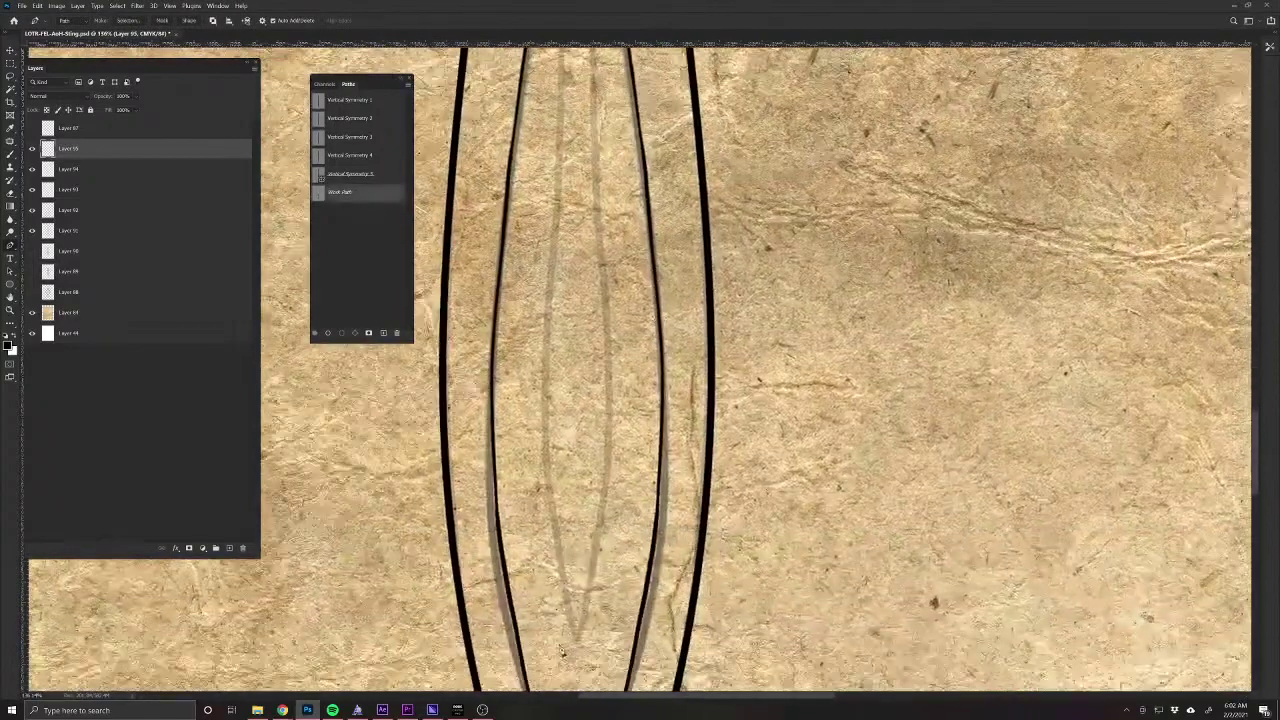
{"action": "left_click", "coordinate": [577, 641]}
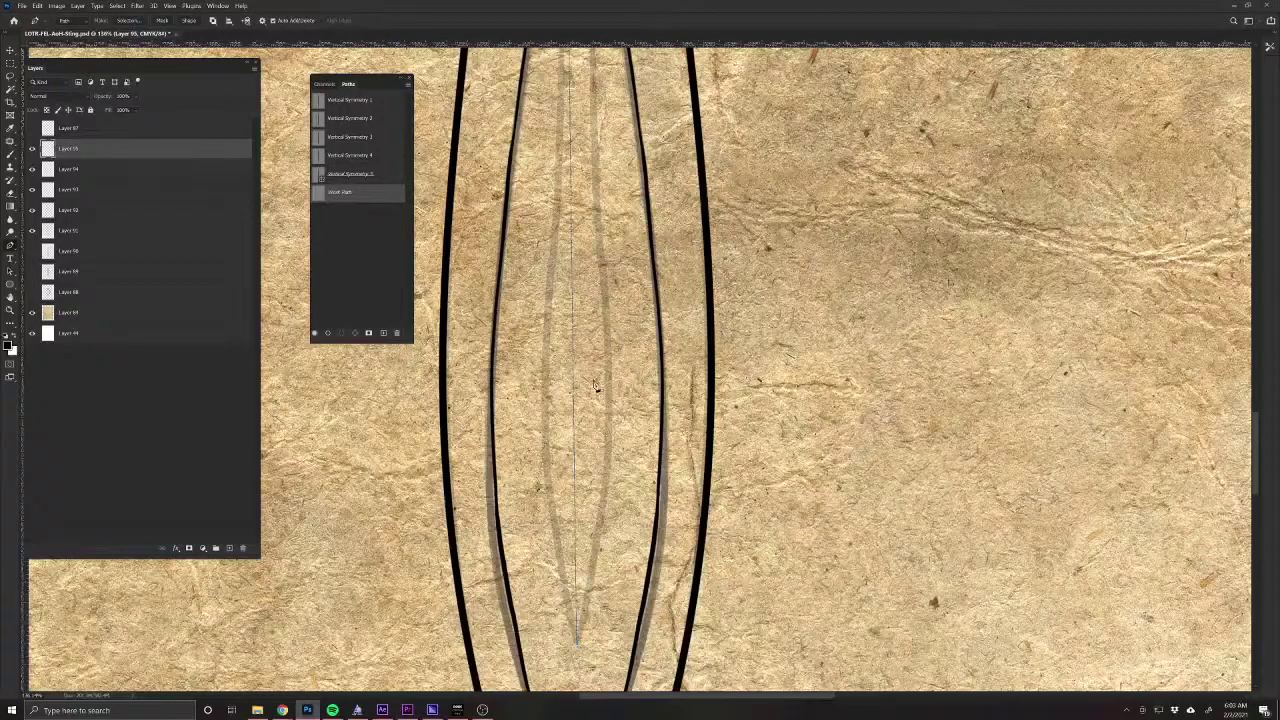
{"action": "left_click_drag", "start_coordinate": [581, 386], "coordinate": [607, 492]}
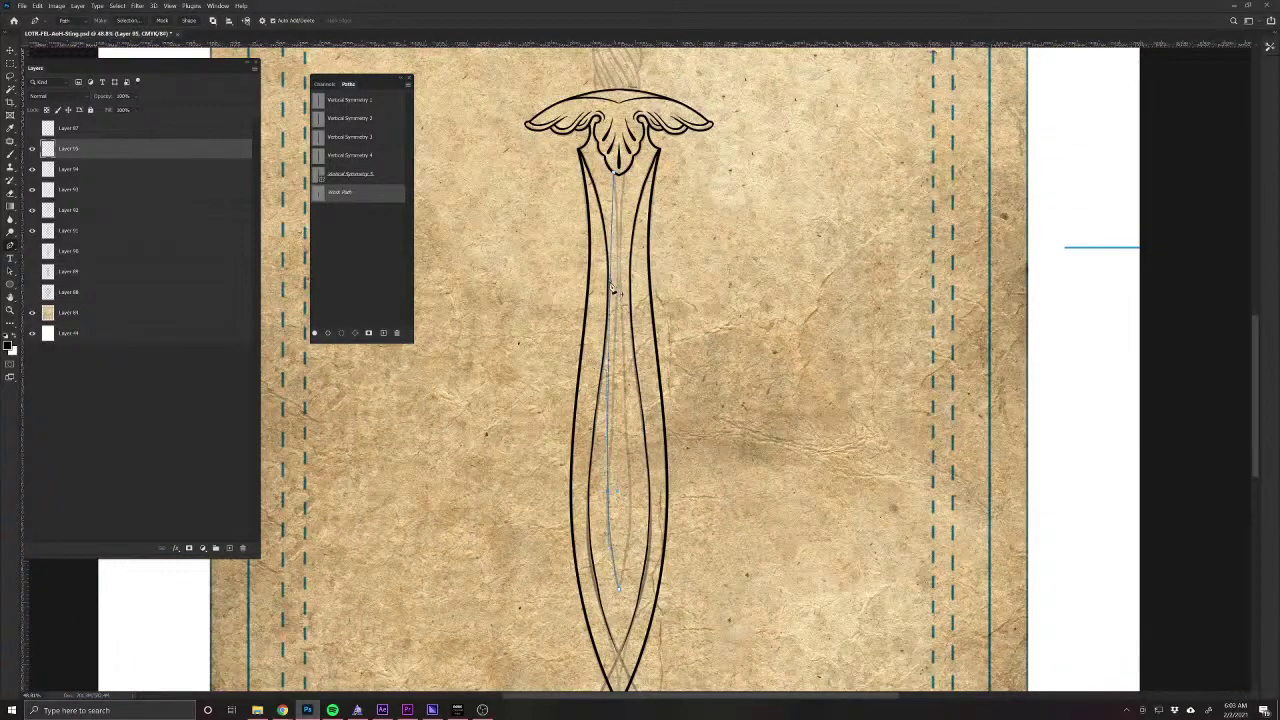
{"action": "left_click_drag", "start_coordinate": [609, 280], "coordinate": [617, 261]}
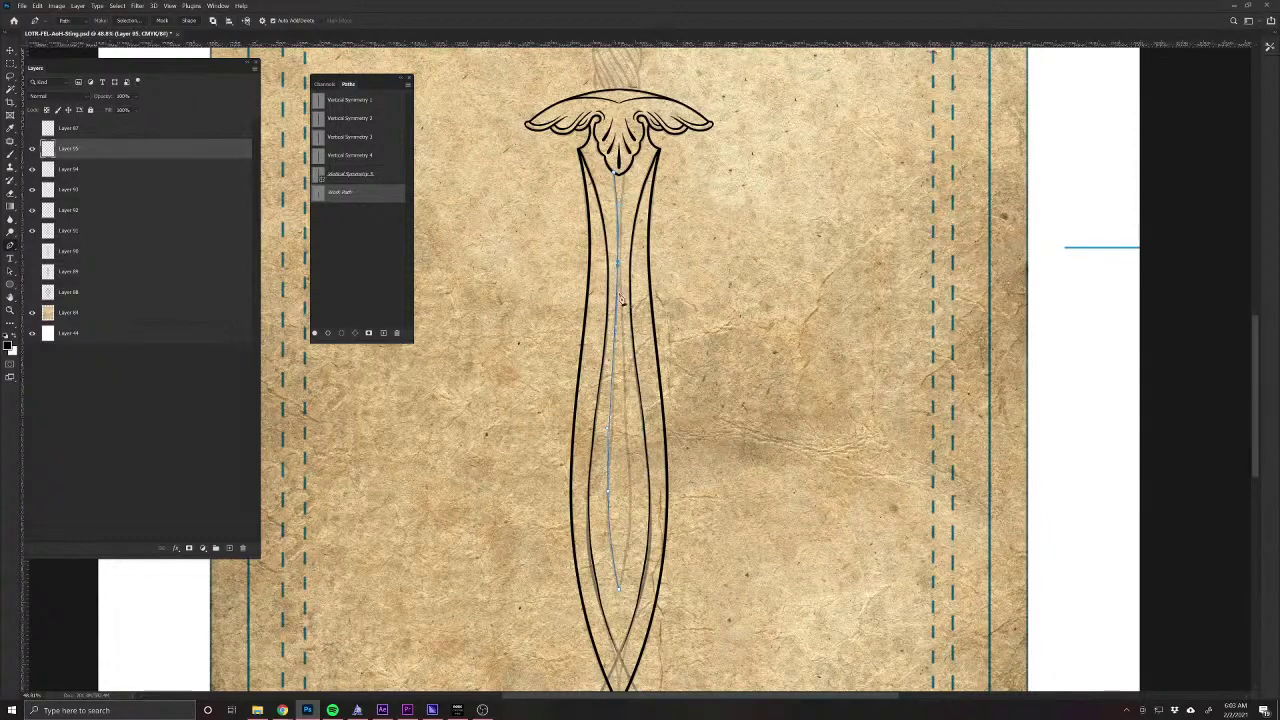
{"action": "left_click_drag", "start_coordinate": [616, 328], "coordinate": [617, 346]}
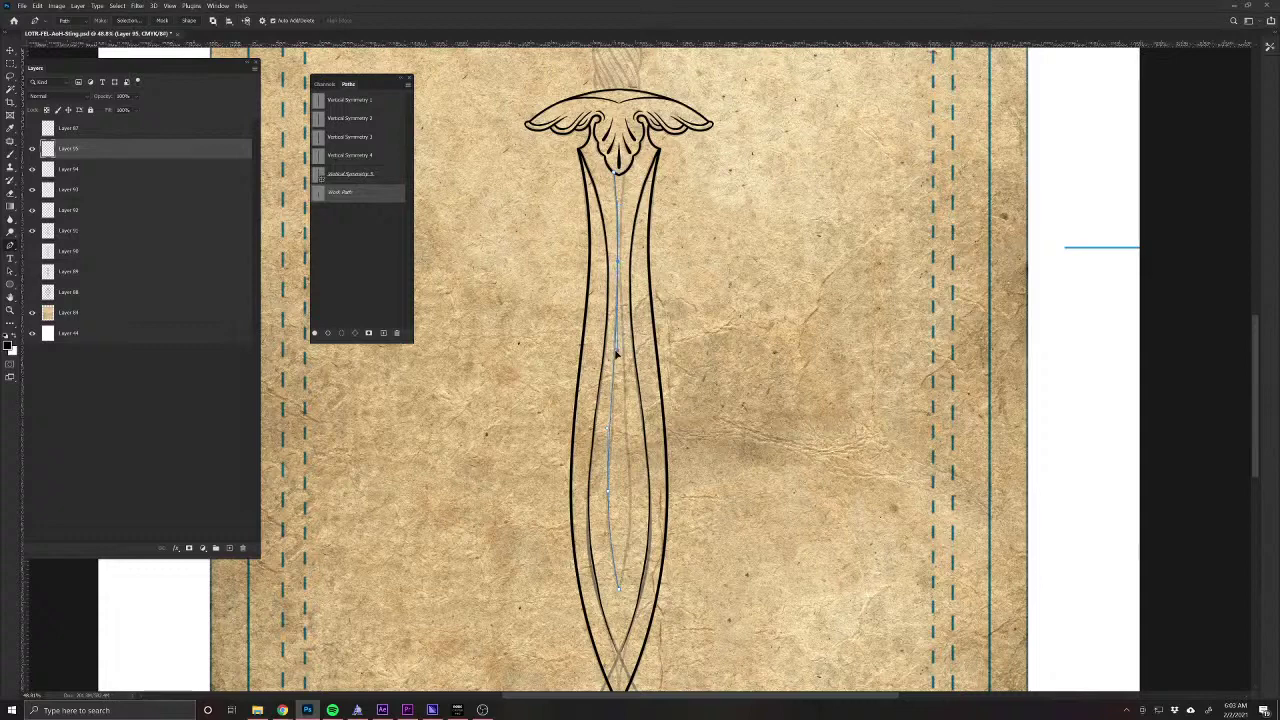
Add a new layer and stroke the left fuller path on it.
{"action": "left_click", "coordinate": [230, 549]}
{"action": "left_click", "coordinate": [408, 84]}
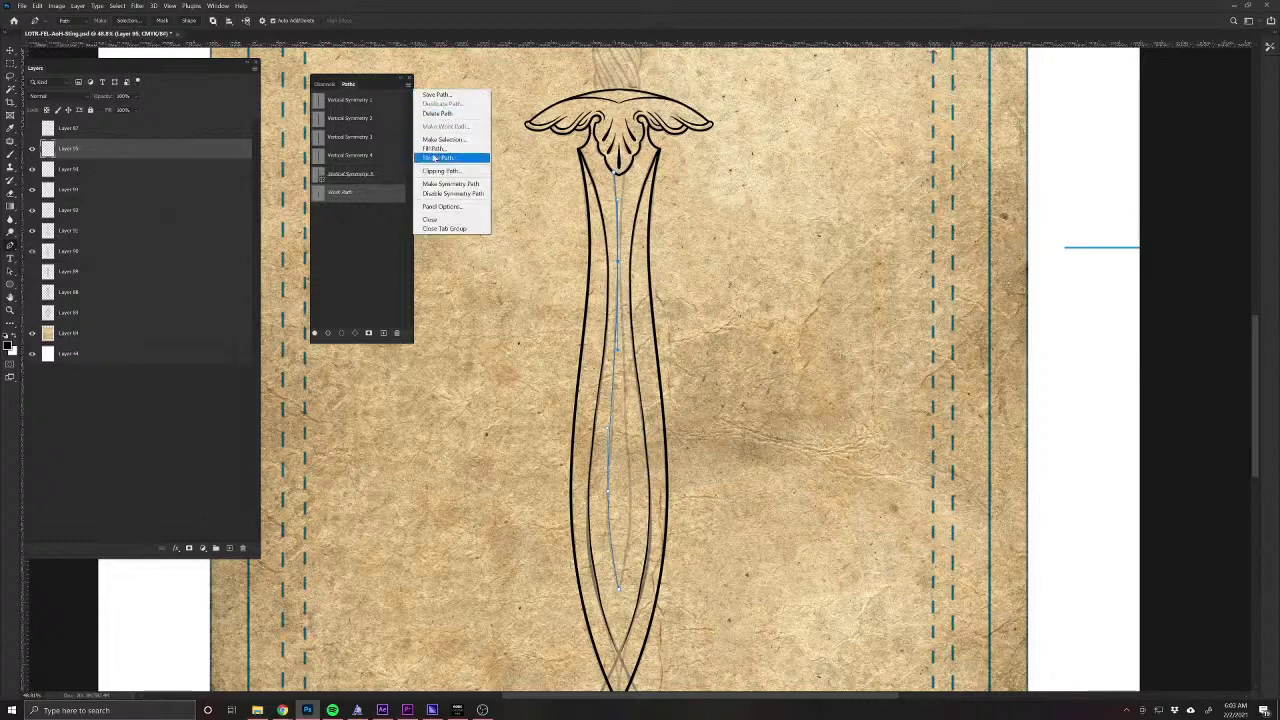
{"action": "left_click", "coordinate": [437, 157]}
{"action": "key", "text": "Return"}
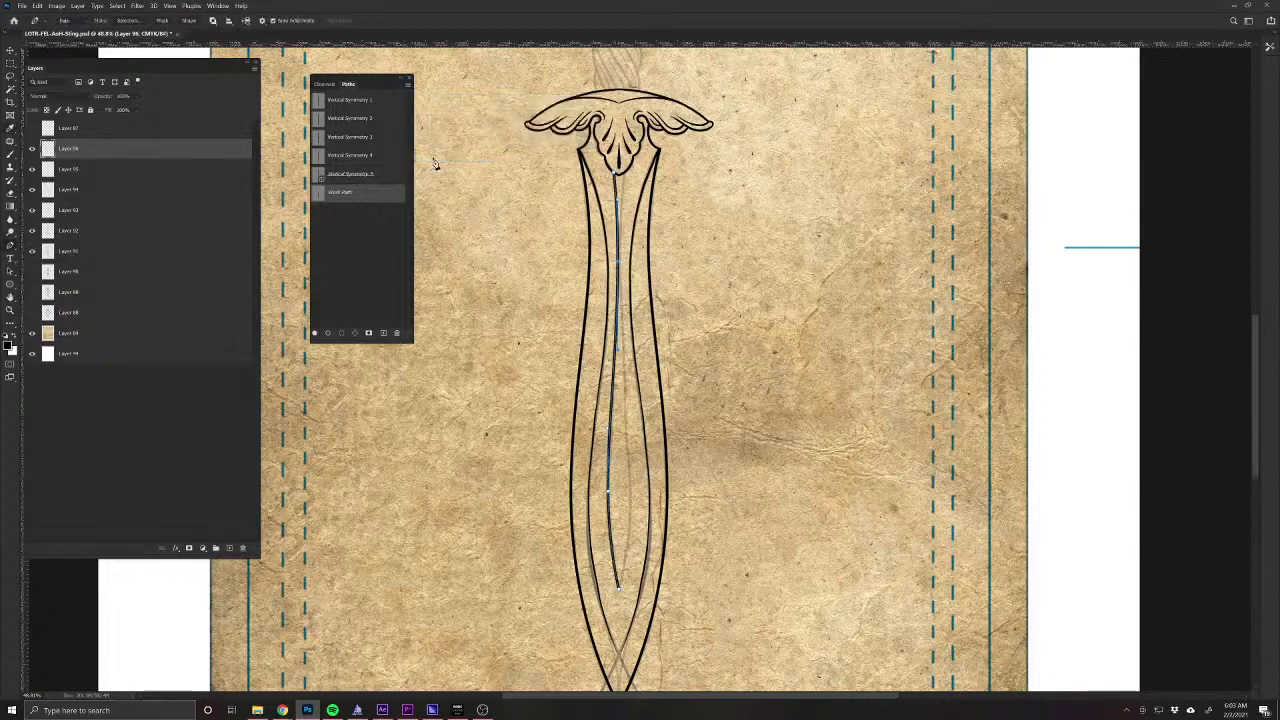
Replace the fuller path's stroke with one from a thinner brush, and deselect the path.
{"action": "left_click", "coordinate": [11, 155]}
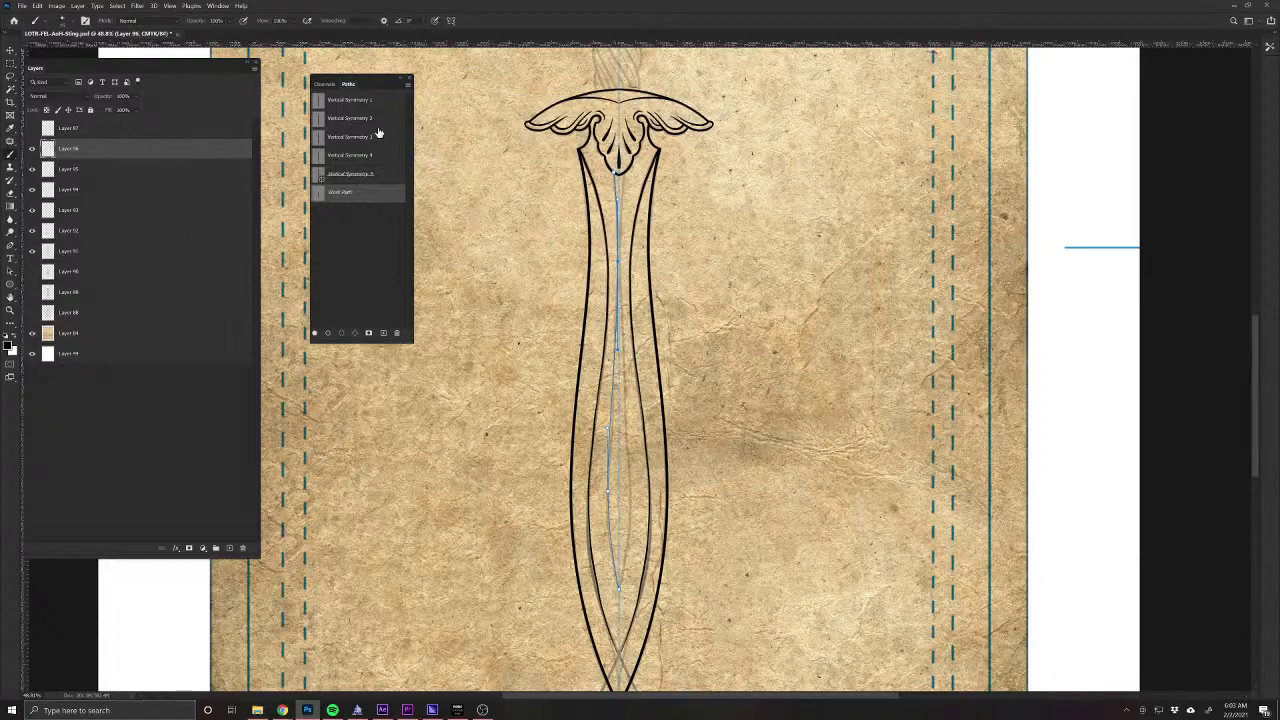
{"action": "left_click", "coordinate": [408, 84]}
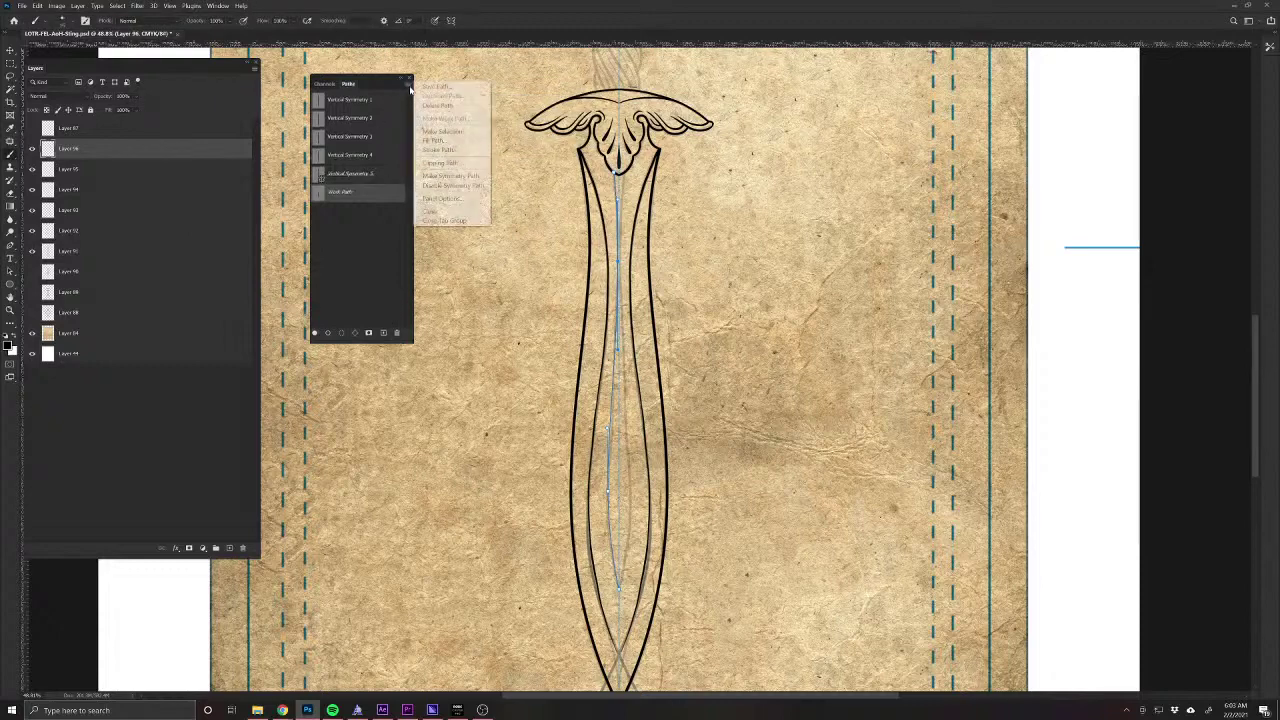
{"action": "left_click", "coordinate": [437, 150]}
{"action": "key", "text": "Return"}
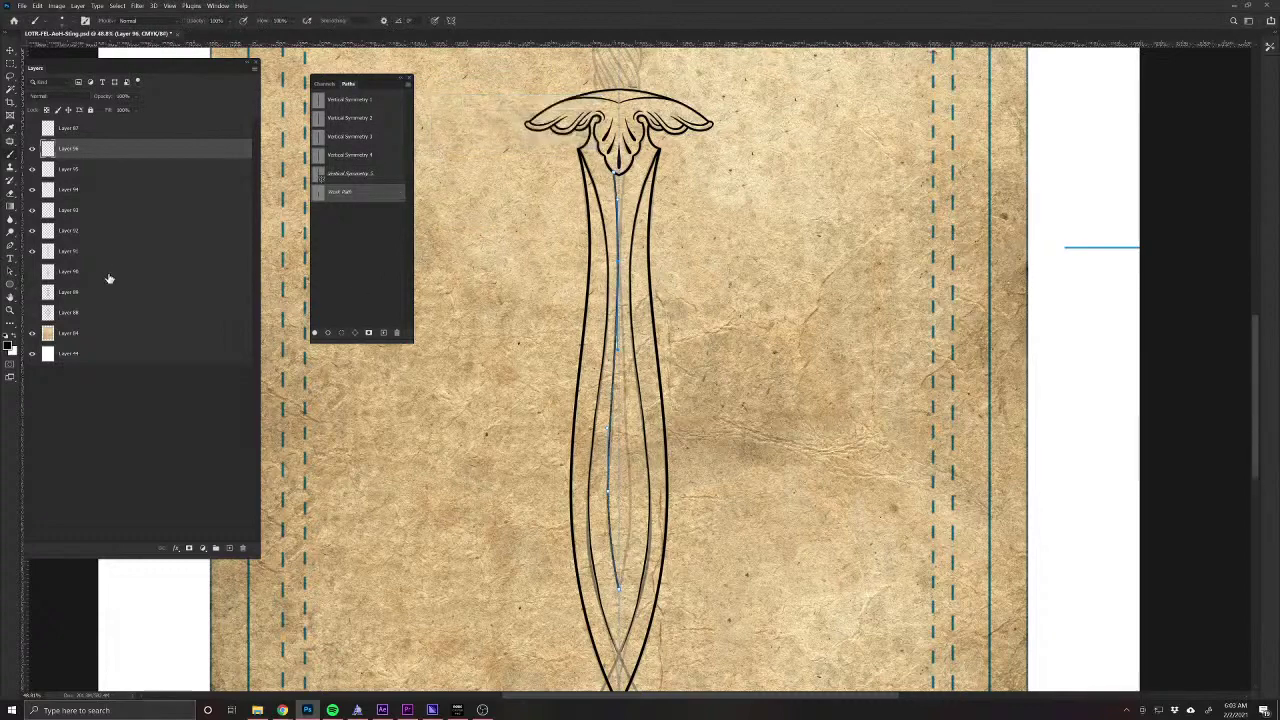
{"action": "left_click", "coordinate": [379, 244]}
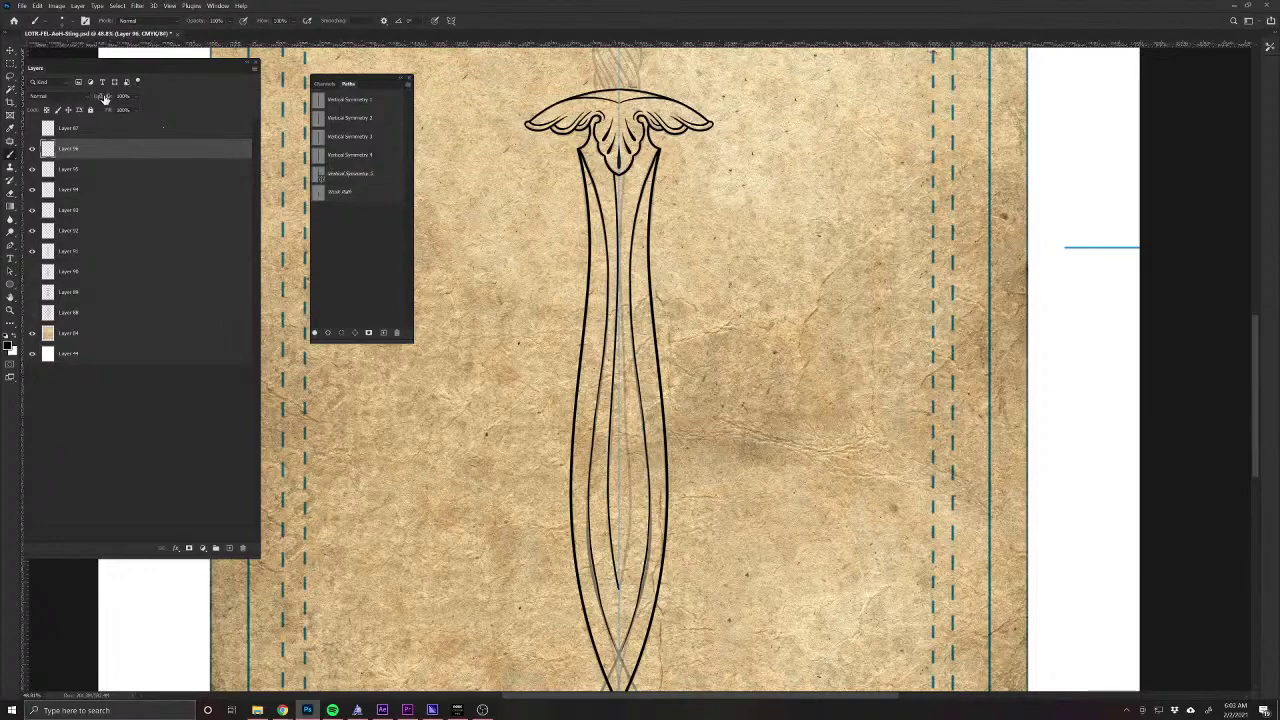
{"action": "left_click_drag", "start_coordinate": [105, 98], "coordinate": [90, 100]}
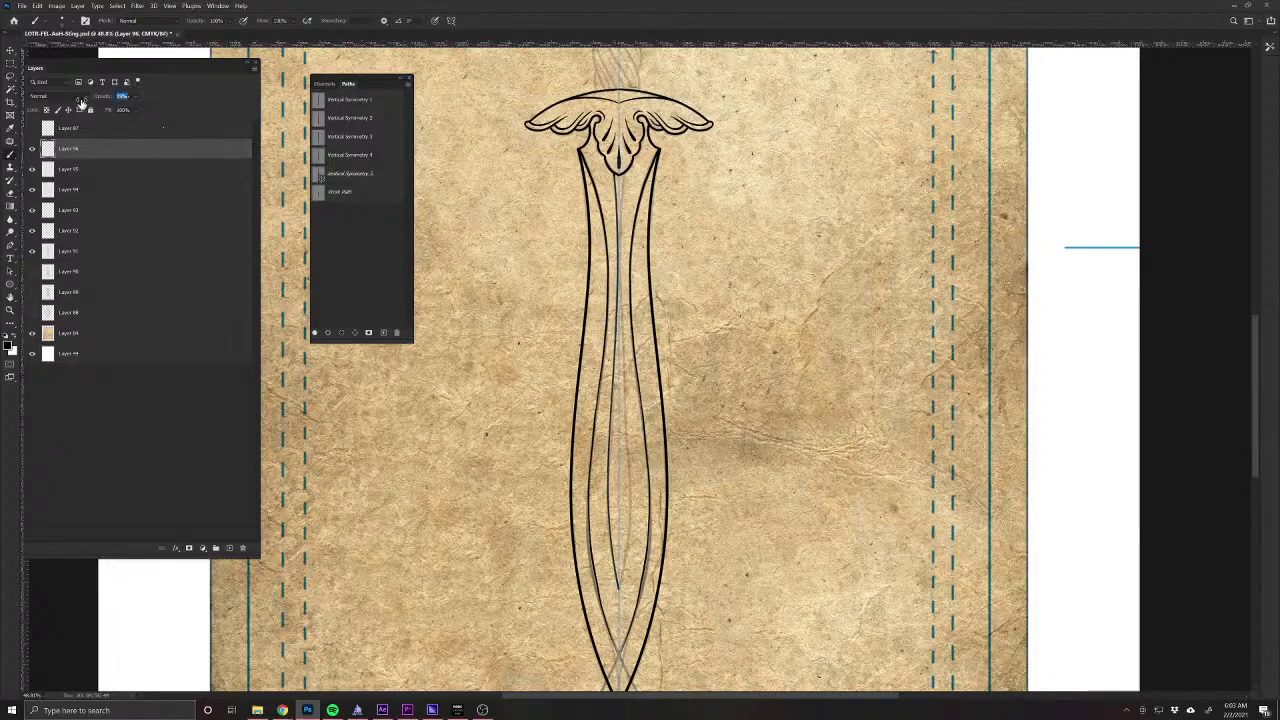
{"action": "scroll", "coordinate": [643, 205], "scroll_direction": "up", "scroll_amount": 2}
{"action": "mouse_move", "coordinate": [643, 205]}
{"action": "left_mouse_down"}
{"action": "mouse_move", "coordinate": [680, 215]}
{"action": "mouse_move", "coordinate": [653, 222]}
{"action": "left_mouse_up"}
{"action": "scroll", "coordinate": [653, 222], "scroll_direction": "down", "scroll_amount": 3}
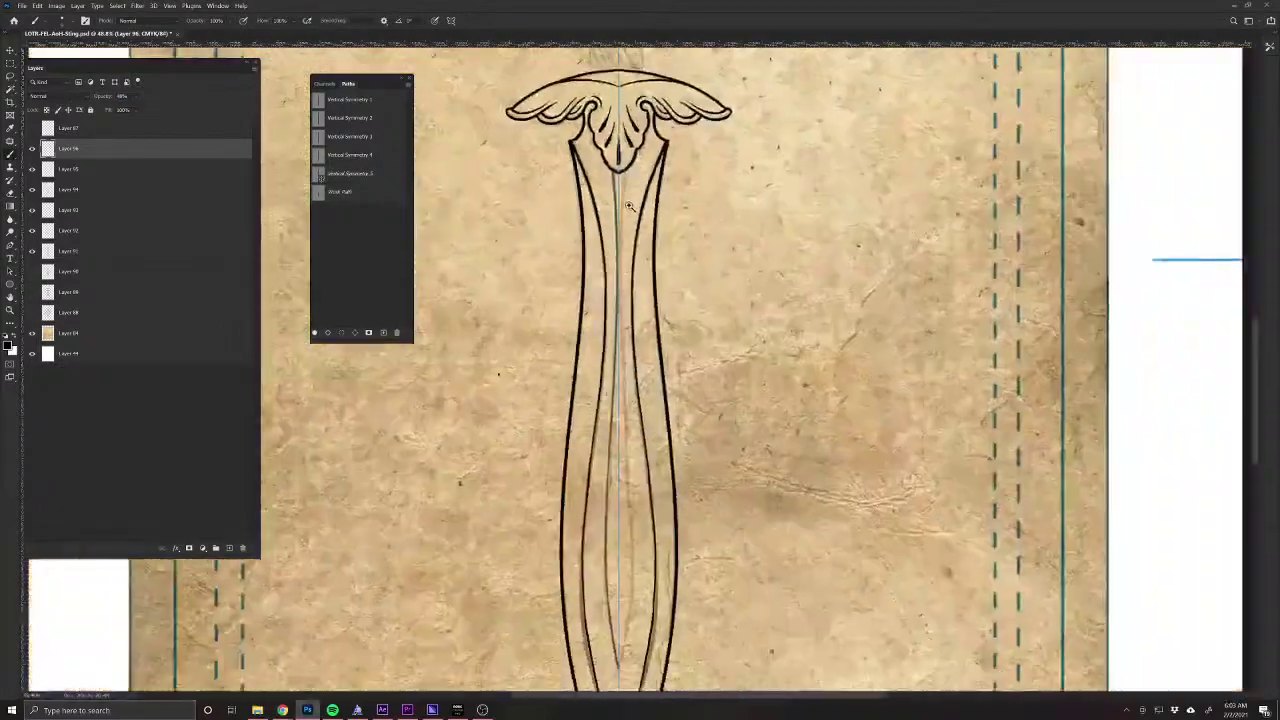
{"action": "scroll", "coordinate": [626, 205], "scroll_direction": "down", "scroll_amount": 1}
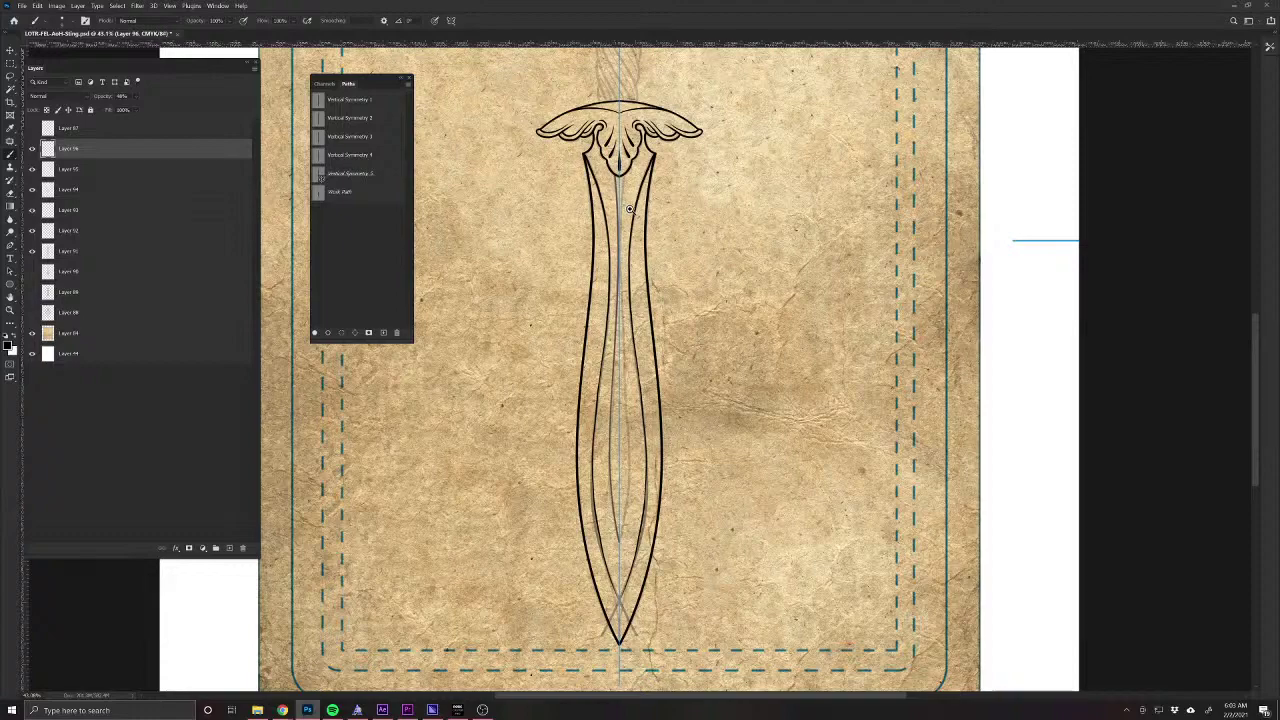
{"action": "scroll", "coordinate": [592, 215], "scroll_direction": "up", "scroll_amount": 5}
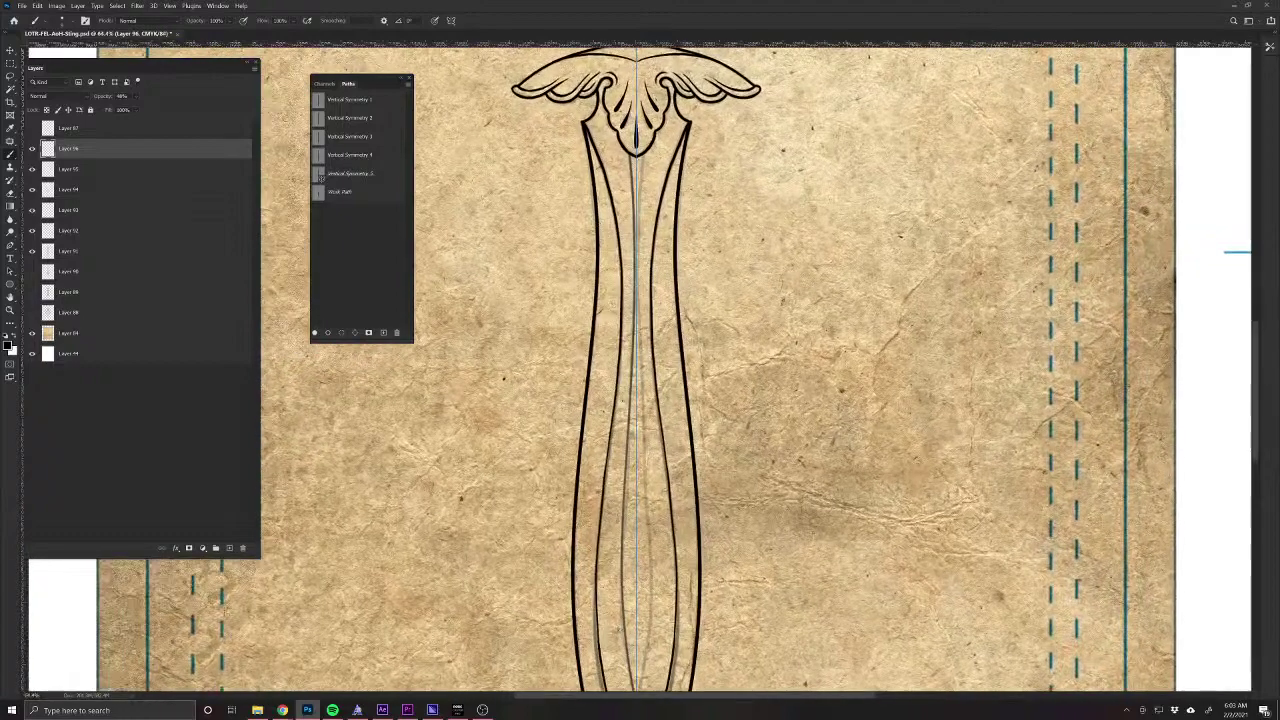
{"action": "left_click_drag", "start_coordinate": [107, 103], "coordinate": [214, 100]}
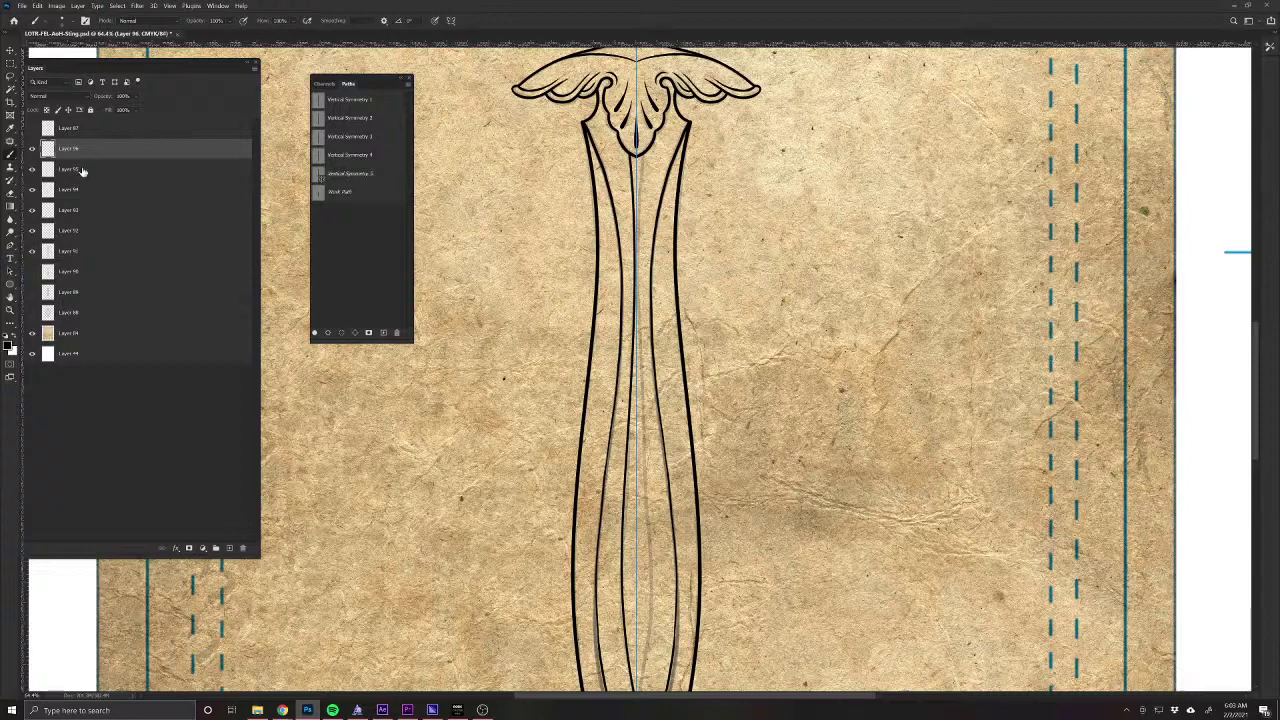
Duplicate the fuller stroke layer and flip the copy horizontally together with the white bottom layer to form the right fuller line.
{"action": "key", "text": "ctrl+j"}
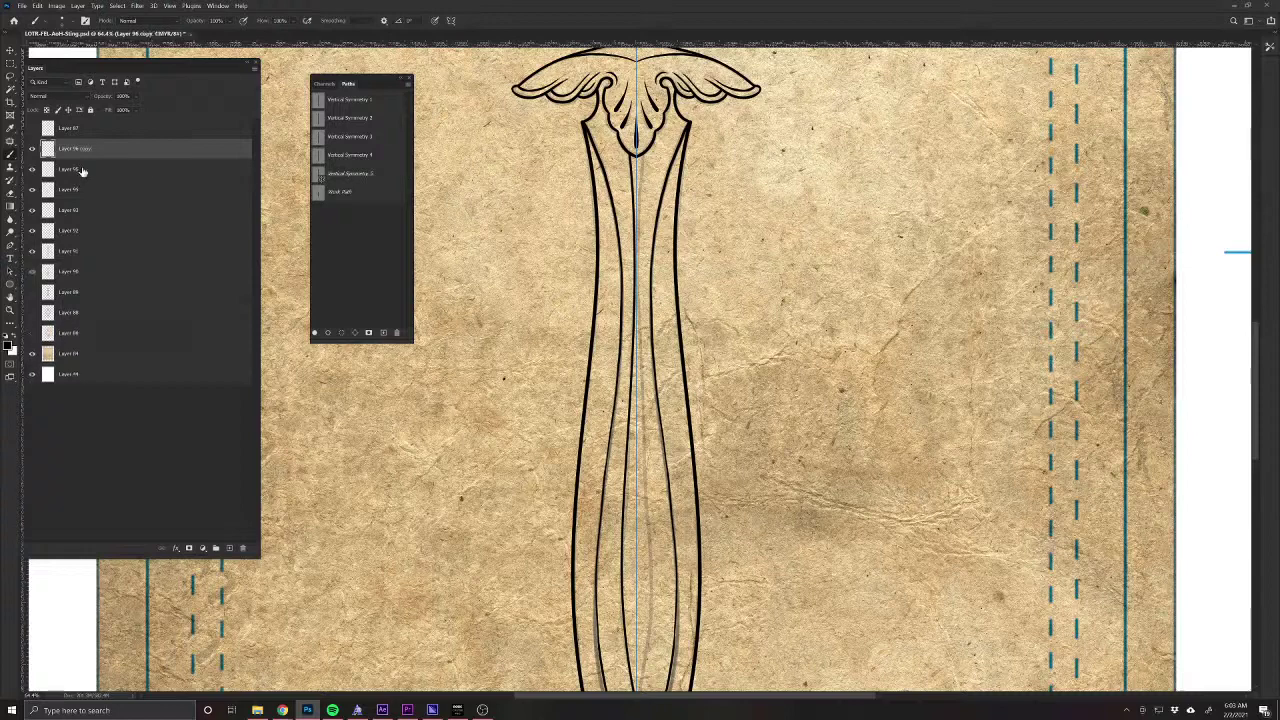
{"action": "left_click", "coordinate": [116, 377], "text": "ctrl"}
{"action": "left_click", "coordinate": [37, 6]}
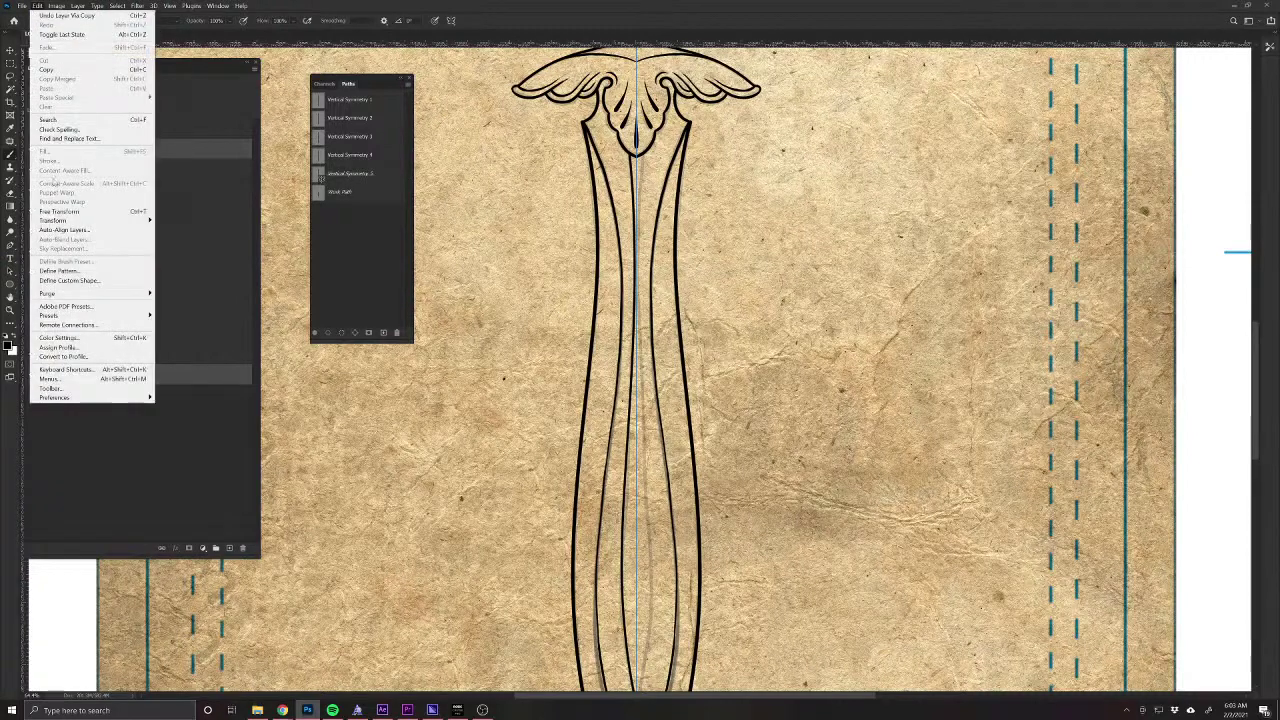
{"action": "mouse_move", "coordinate": [64, 220]}
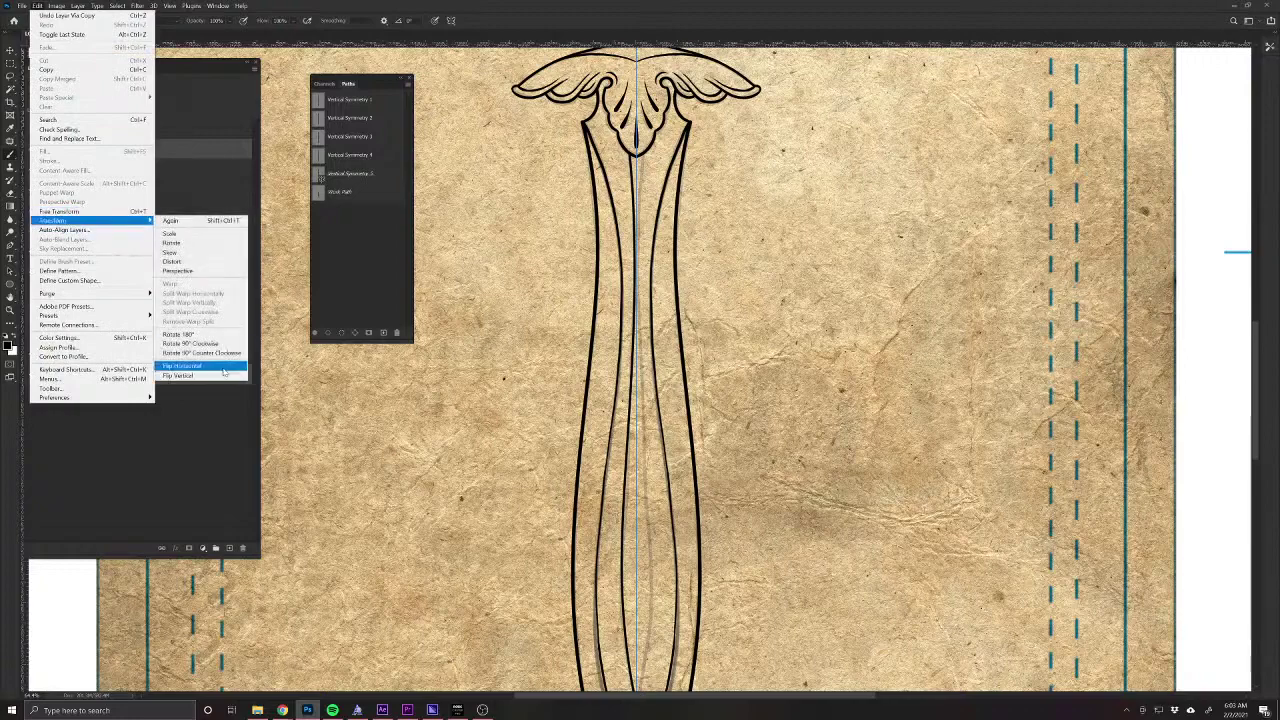
{"action": "left_click", "coordinate": [218, 368]}
{"action": "left_click_drag", "start_coordinate": [639, 433], "coordinate": [622, 420]}
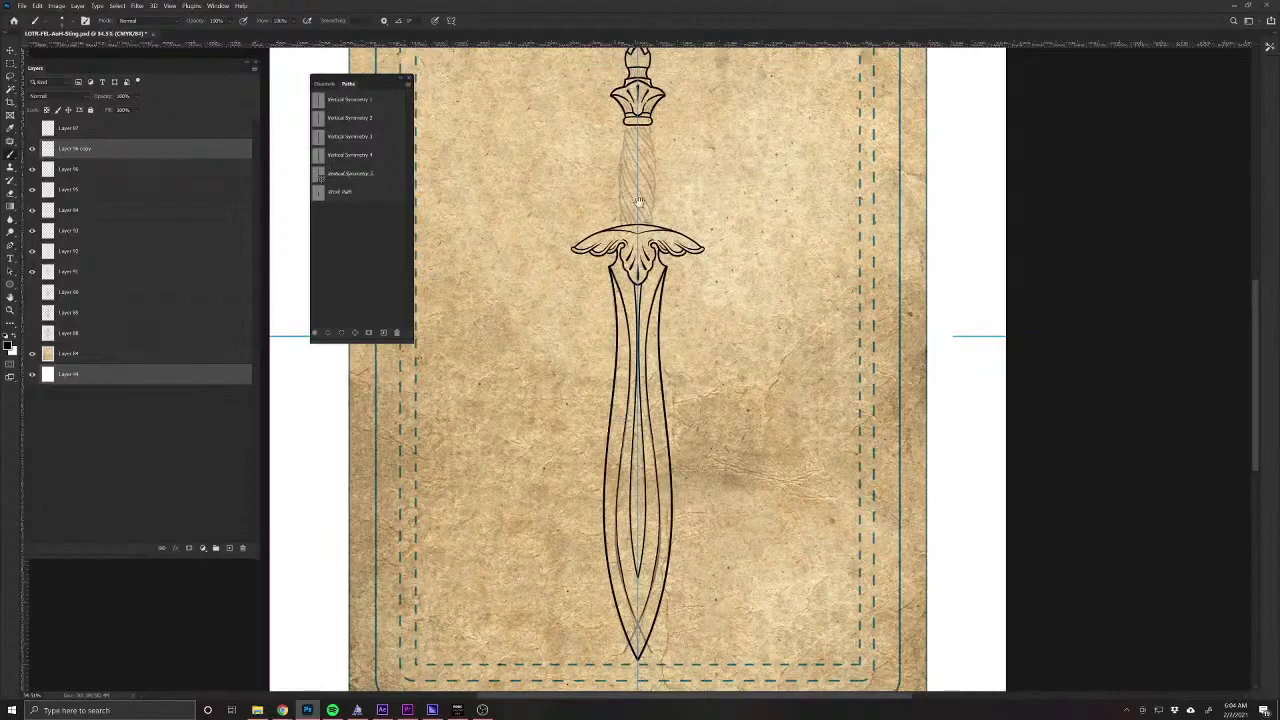
Add a new layer for the twisted grip and turn off the brush's symmetry.
{"action": "scroll", "coordinate": [645, 165], "scroll_direction": "up", "scroll_amount": 2}
{"action": "scroll", "coordinate": [643, 268], "scroll_direction": "up", "scroll_amount": 2}
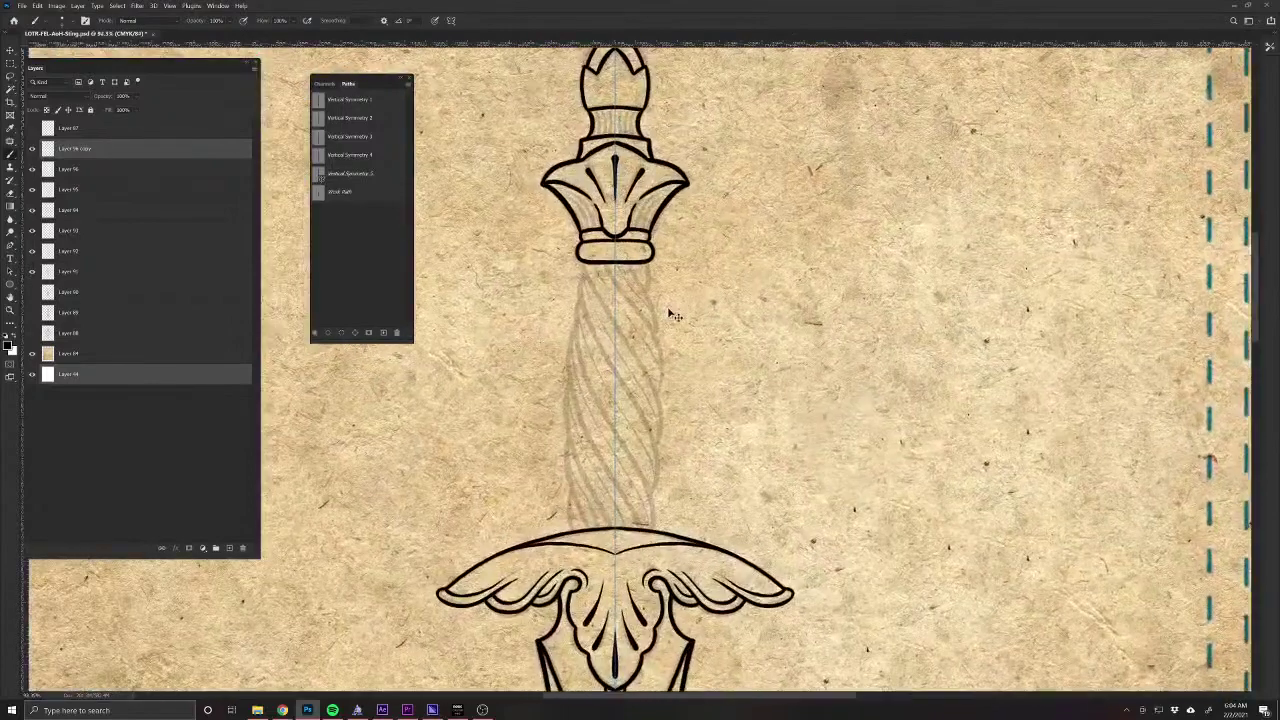
{"action": "left_click", "coordinate": [230, 548]}
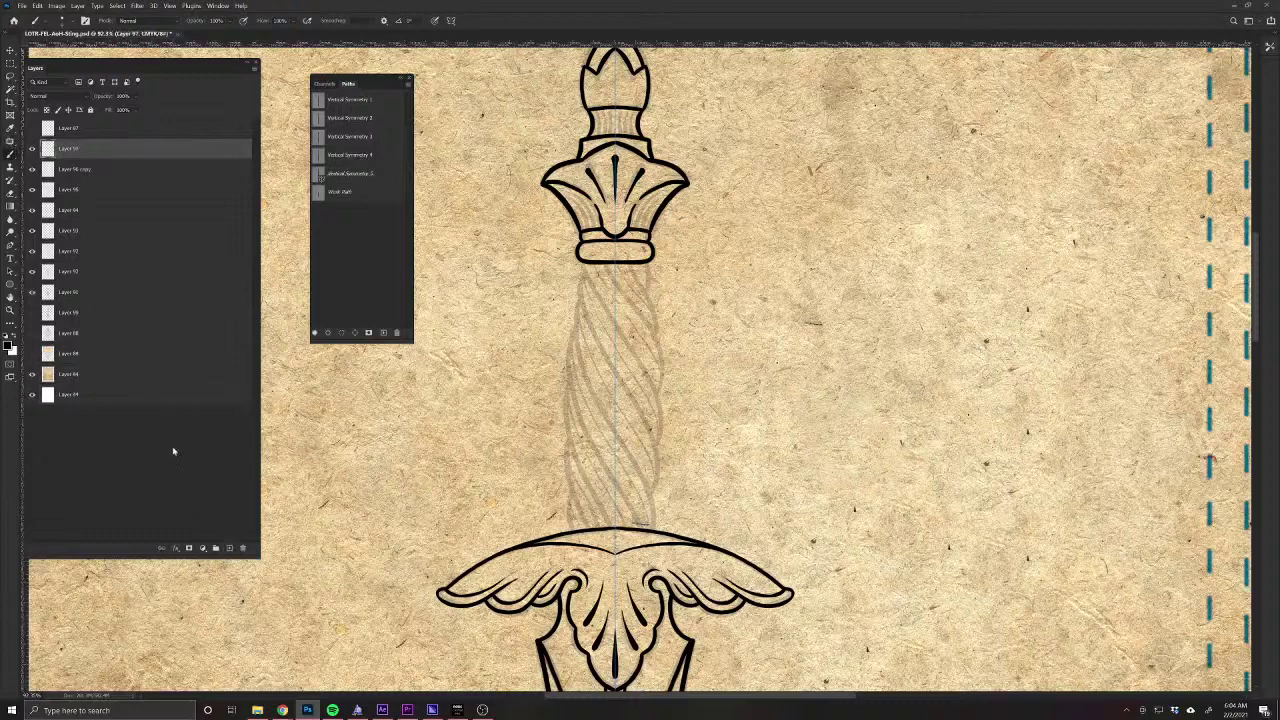
{"action": "left_click", "coordinate": [452, 22]}
{"action": "left_click", "coordinate": [463, 32]}
{"action": "left_click_drag", "start_coordinate": [581, 290], "coordinate": [598, 302]}
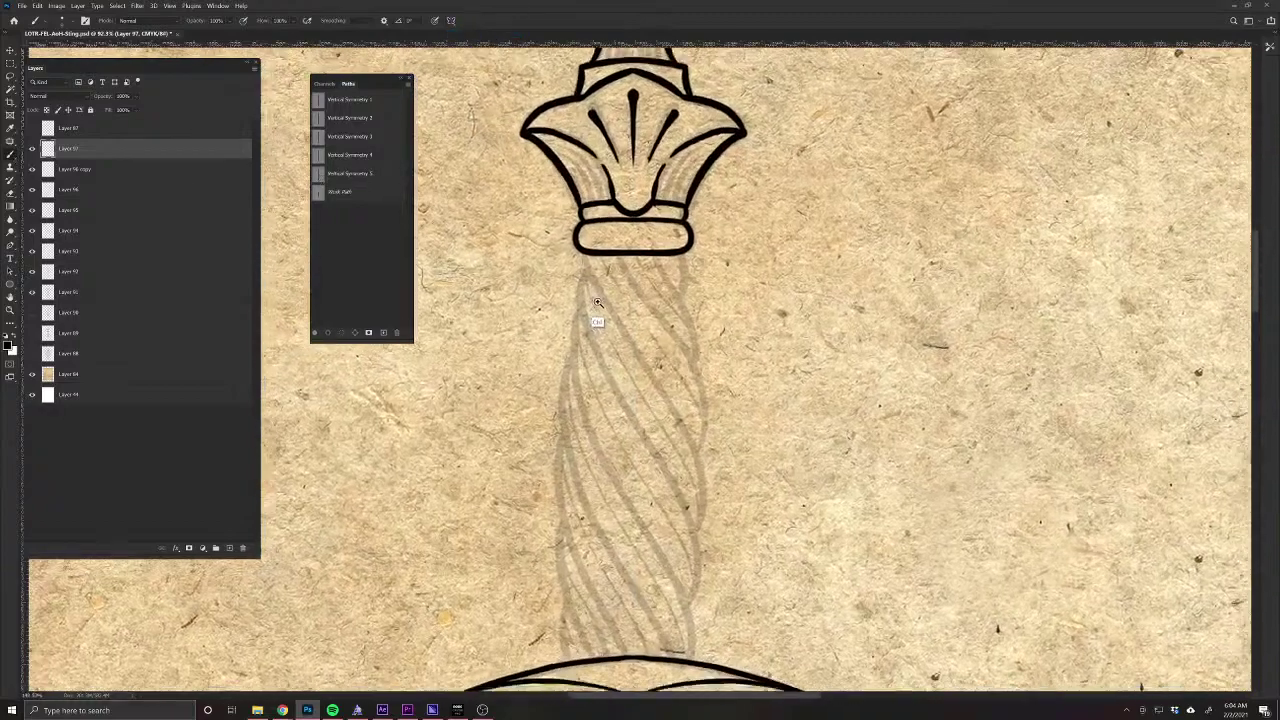
{"action": "scroll", "coordinate": [597, 302], "scroll_direction": "down", "scroll_amount": 1}
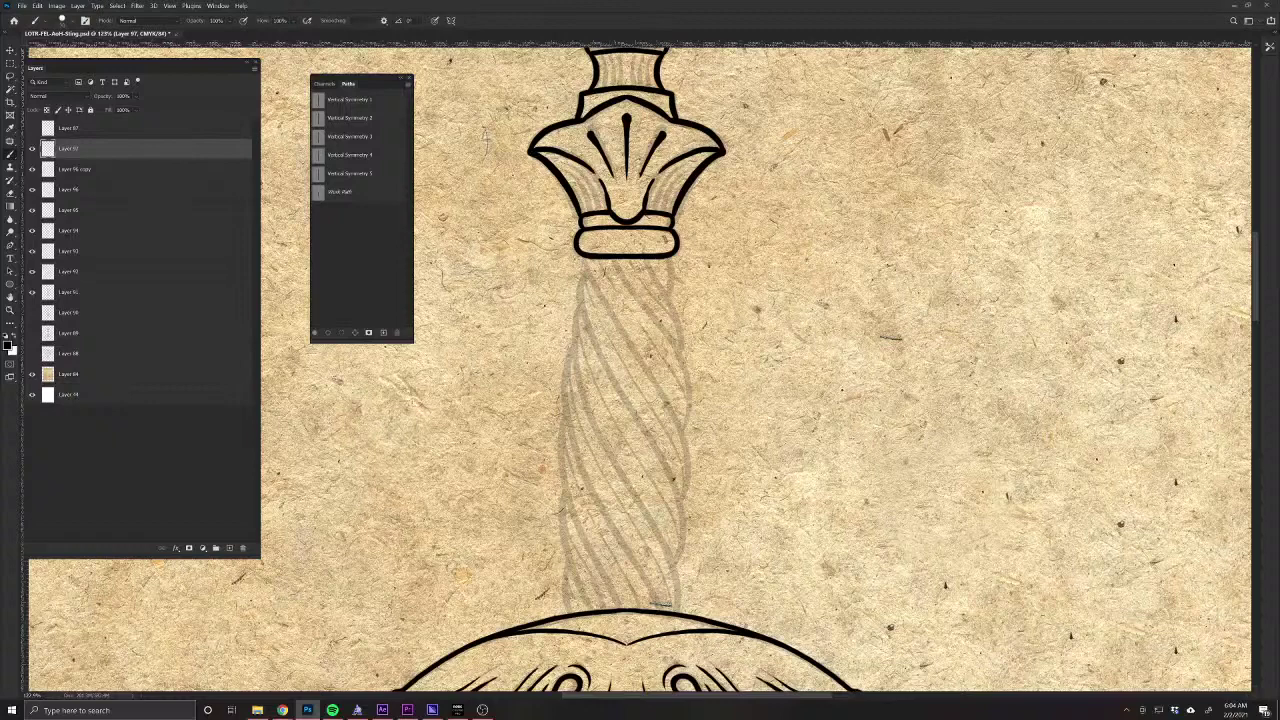
{"action": "left_click_drag", "start_coordinate": [666, 259], "coordinate": [666, 312]}
{"action": "key", "text": "ctrl+z"}
{"action": "key", "text": "ctrl+z"}
Set up a vertical symmetry axis through the dagger and draw mirrored guide contours for both sides of the grip.
{"action": "left_click", "coordinate": [450, 21]}
{"action": "left_click", "coordinate": [472, 55]}
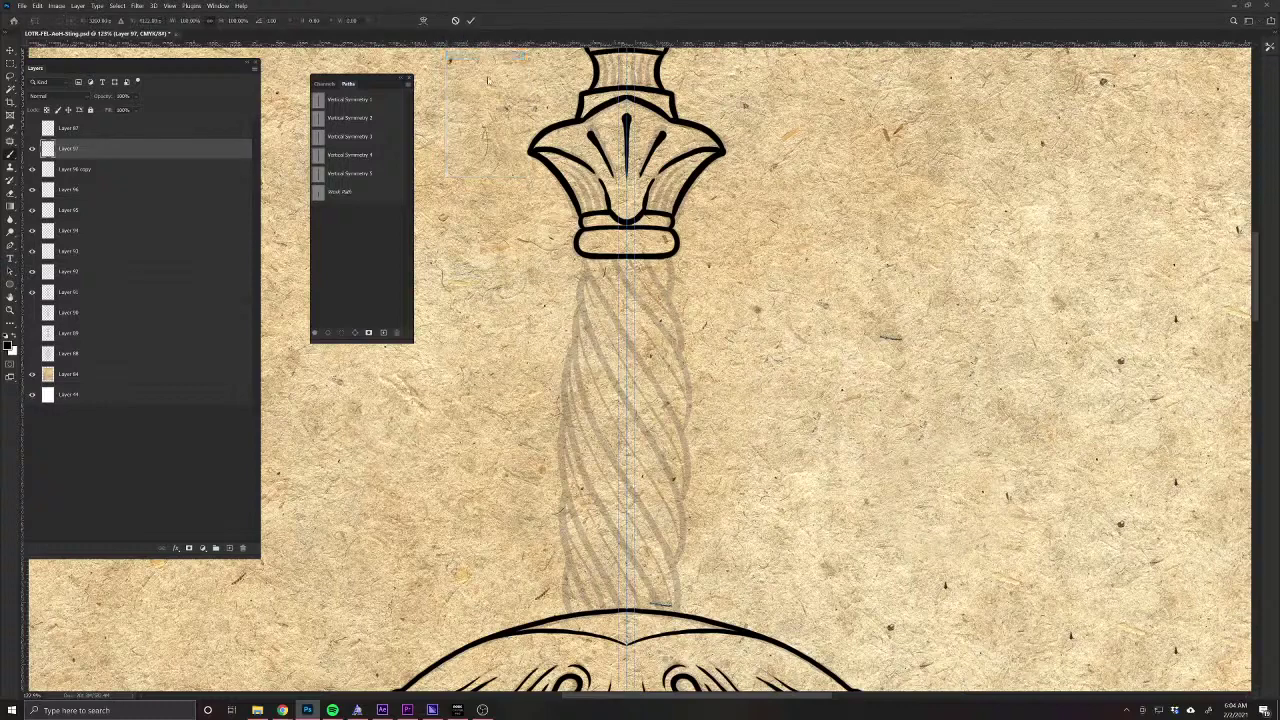
{"action": "left_click_drag", "start_coordinate": [665, 262], "coordinate": [679, 611]}
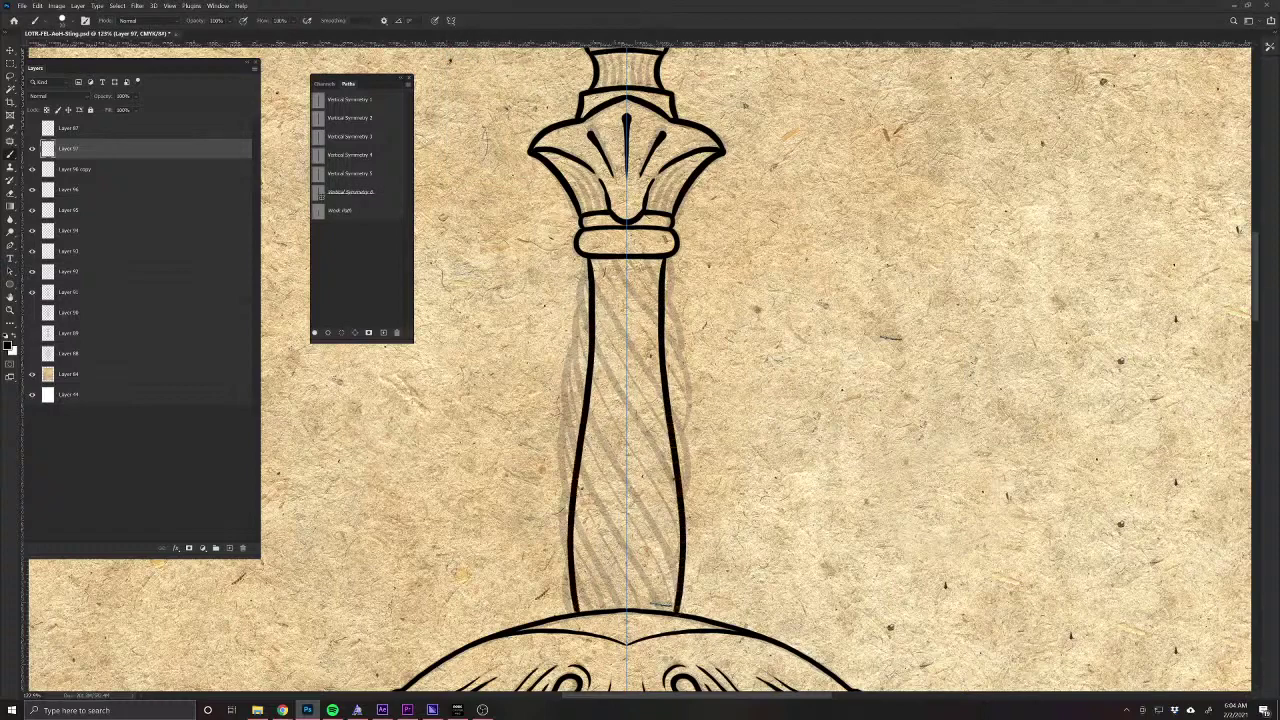
Lower the grip contour layer's opacity to 37% as a guide and turn off the brush's symmetry.
{"action": "left_click", "coordinate": [32, 149]}
{"action": "left_click", "coordinate": [32, 149]}
{"action": "left_click_drag", "start_coordinate": [107, 98], "coordinate": [78, 97]}
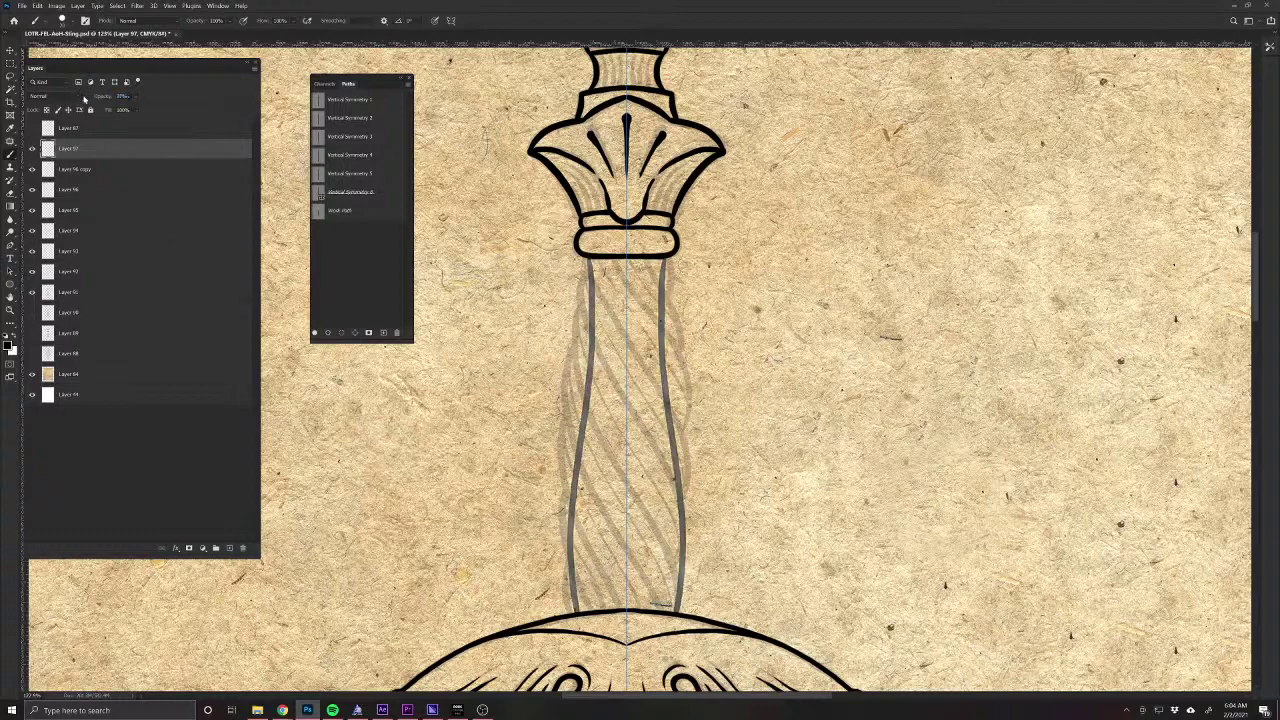
{"action": "left_click", "coordinate": [450, 20]}
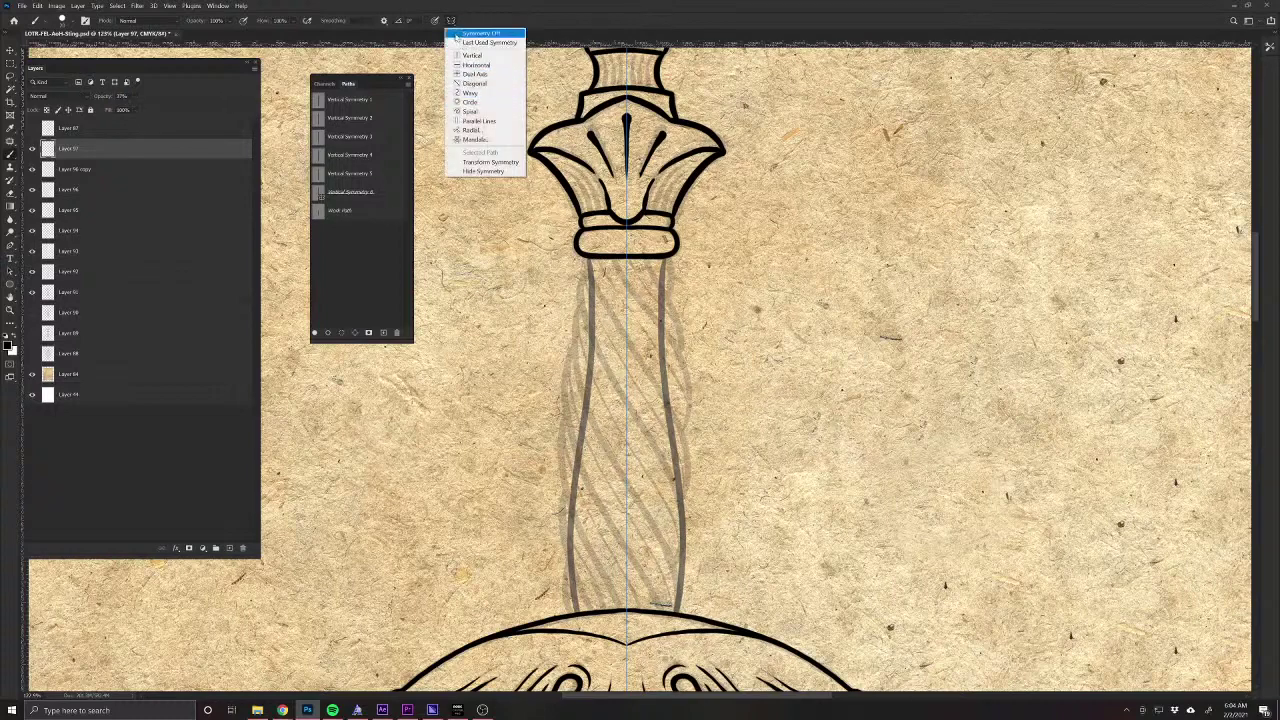
{"action": "left_click", "coordinate": [478, 33]}
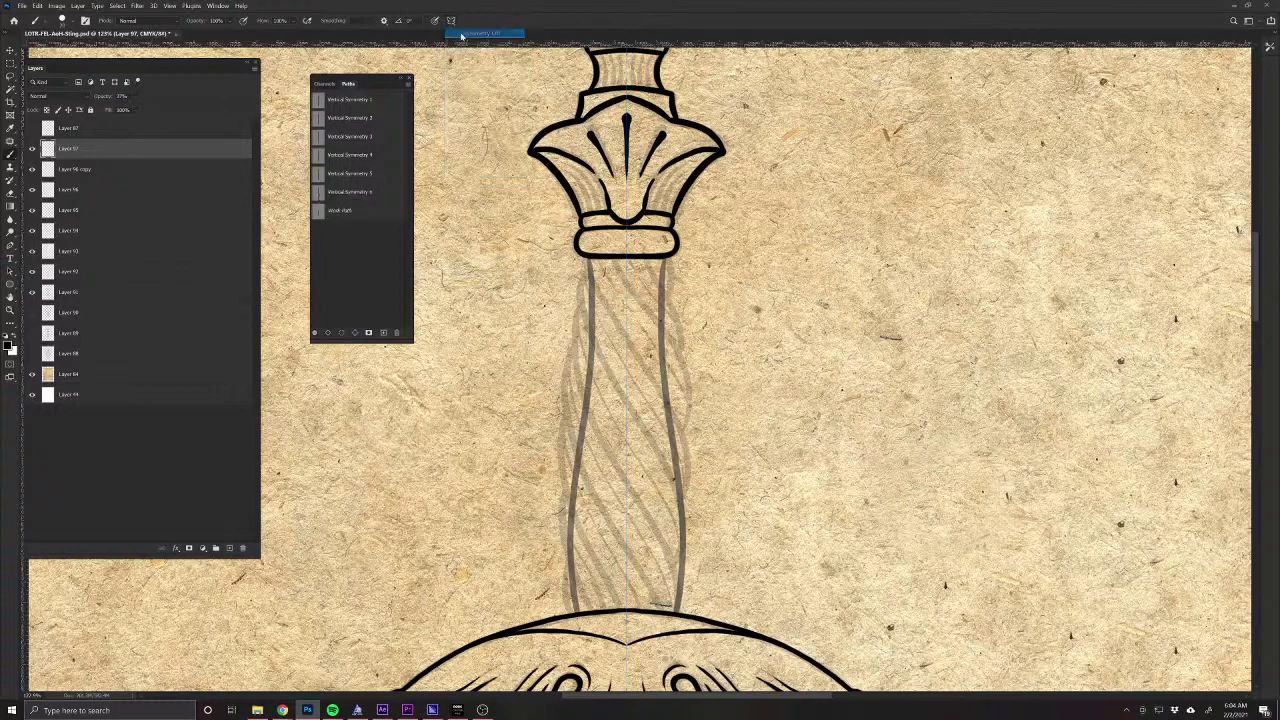
Add a new layer and draw the grip's uppermost diagonal twist lines below the collar, bulging past the right contour.
{"action": "scroll", "coordinate": [585, 300], "scroll_direction": "up", "scroll_amount": 3}
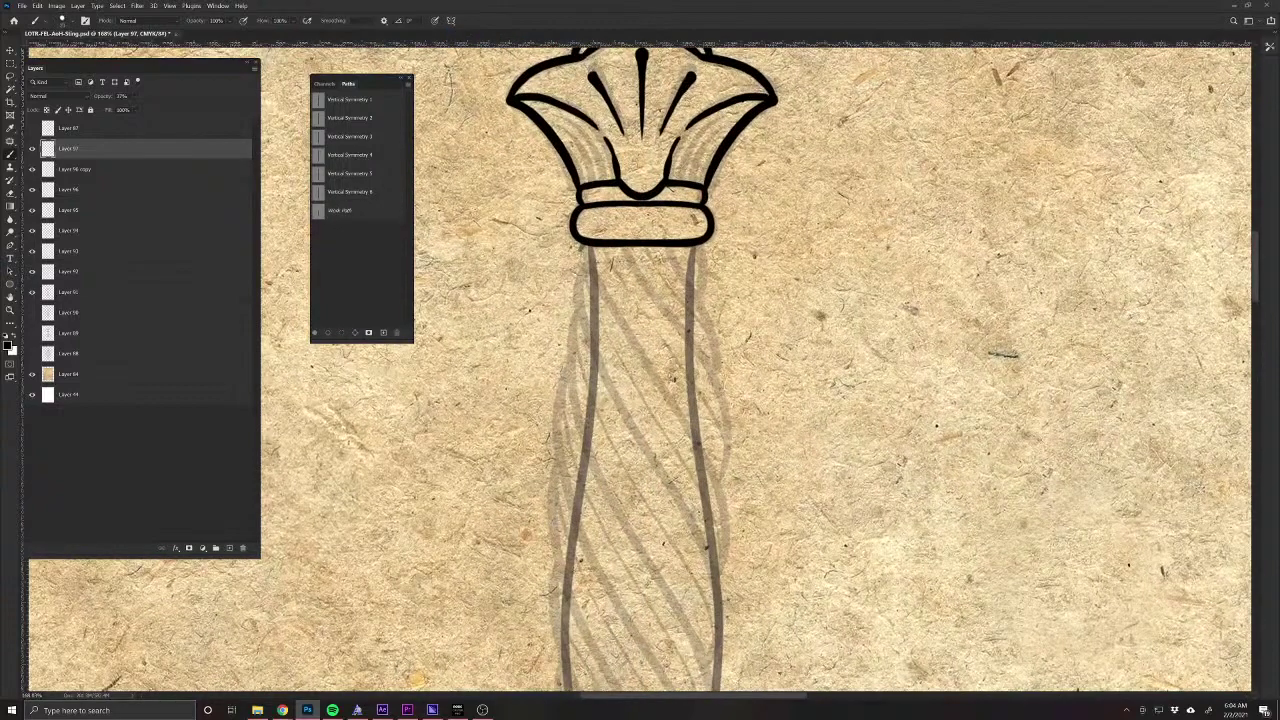
{"action": "left_click", "coordinate": [229, 548]}
{"action": "mouse_move", "coordinate": [577, 240]}
{"action": "left_mouse_down"}
{"action": "mouse_move", "coordinate": [573, 277]}
{"action": "mouse_move", "coordinate": [597, 323]}
{"action": "mouse_move", "coordinate": [726, 490]}
{"action": "mouse_move", "coordinate": [735, 532]}
{"action": "mouse_move", "coordinate": [716, 577]}
{"action": "left_mouse_up"}
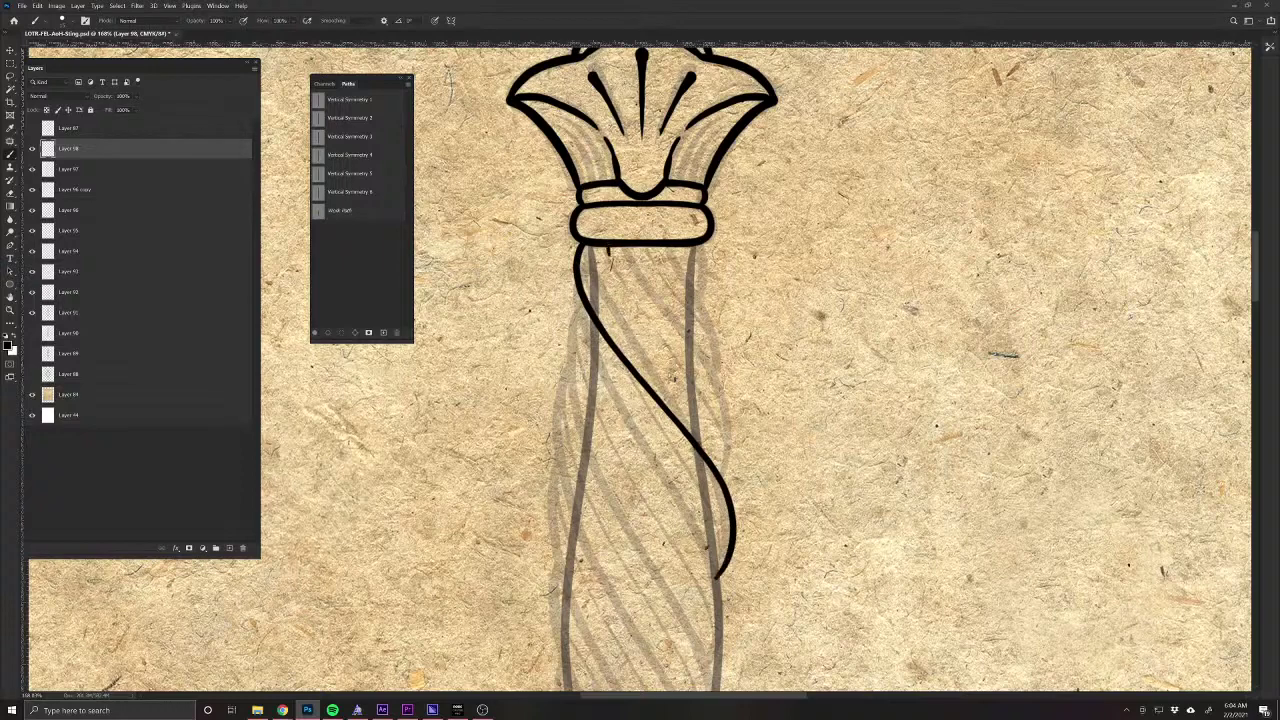
{"action": "mouse_move", "coordinate": [605, 247]}
{"action": "left_mouse_down"}
{"action": "mouse_move", "coordinate": [718, 402]}
{"action": "mouse_move", "coordinate": [716, 468]}
{"action": "left_mouse_up"}
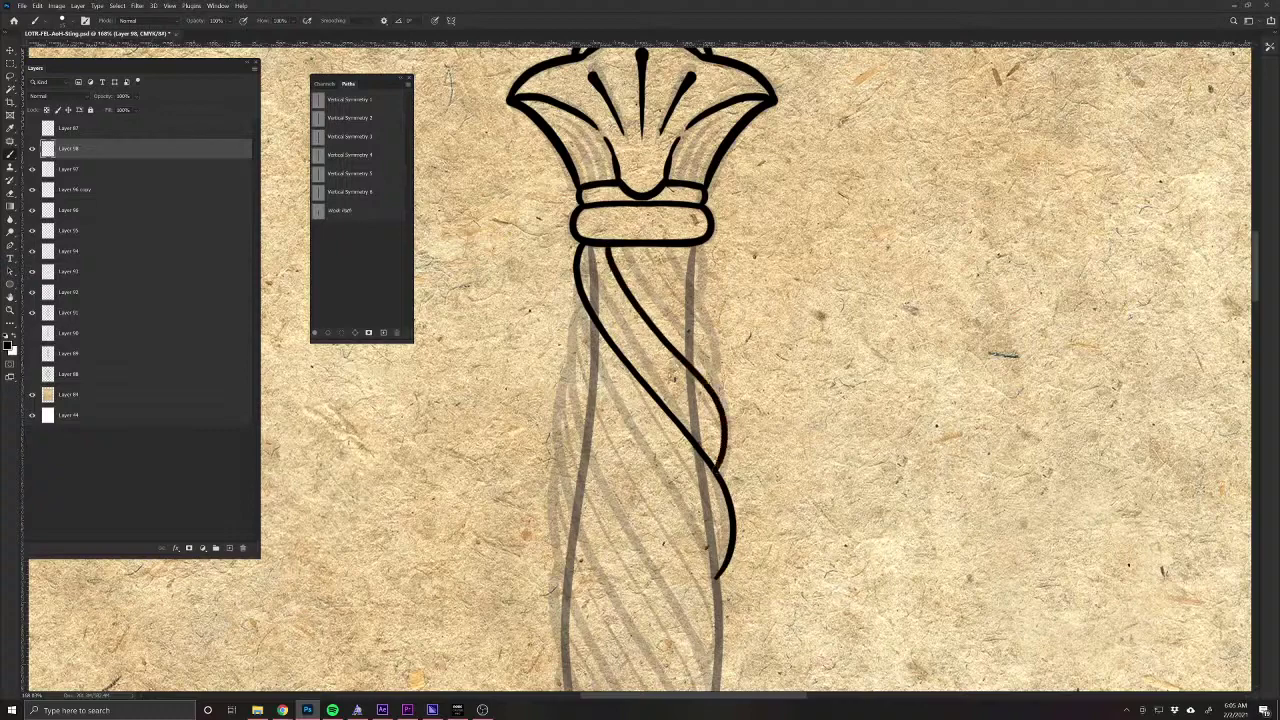
{"action": "scroll", "coordinate": [640, 400], "scroll_direction": "up", "scroll_amount": 3}
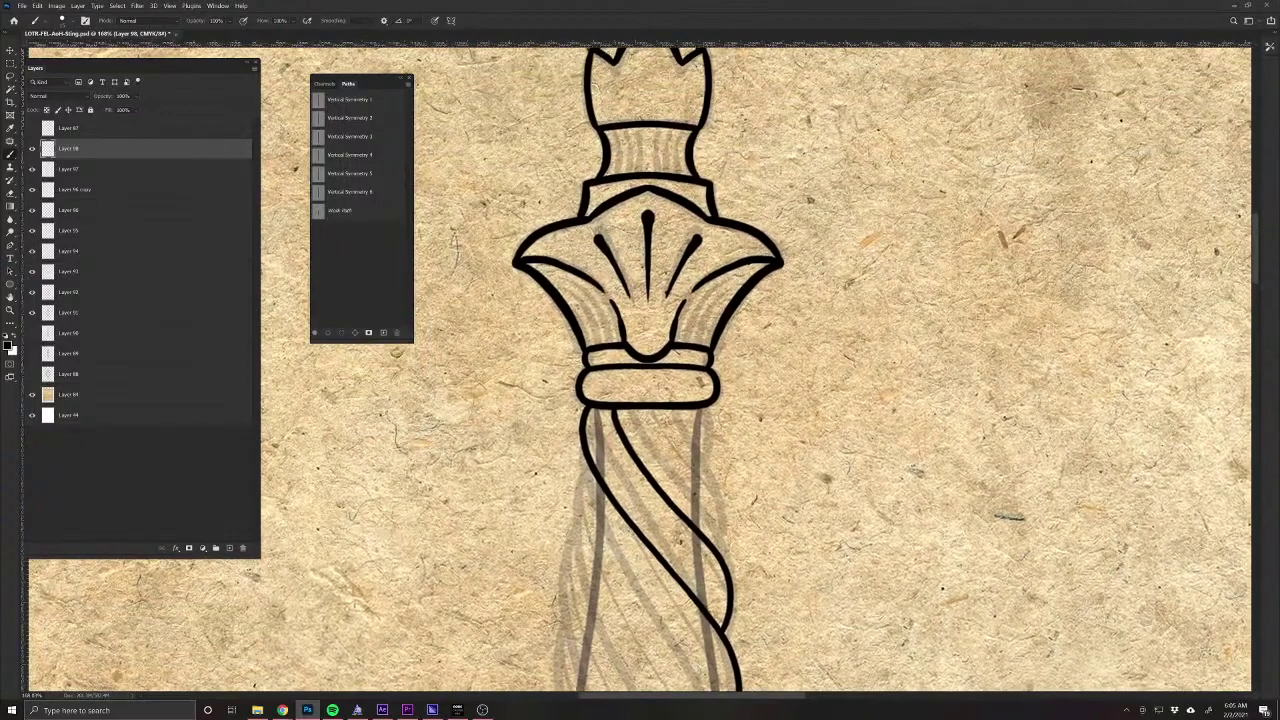
{"action": "mouse_move", "coordinate": [651, 409]}
{"action": "left_mouse_down"}
{"action": "mouse_move", "coordinate": [714, 510]}
{"action": "mouse_move", "coordinate": [715, 549]}
{"action": "mouse_move", "coordinate": [716, 499]}
{"action": "mouse_move", "coordinate": [651, 406]}
{"action": "mouse_move", "coordinate": [712, 446]}
{"action": "mouse_move", "coordinate": [708, 487]}
{"action": "mouse_move", "coordinate": [690, 410]}
{"action": "mouse_move", "coordinate": [710, 436]}
{"action": "left_mouse_up"}
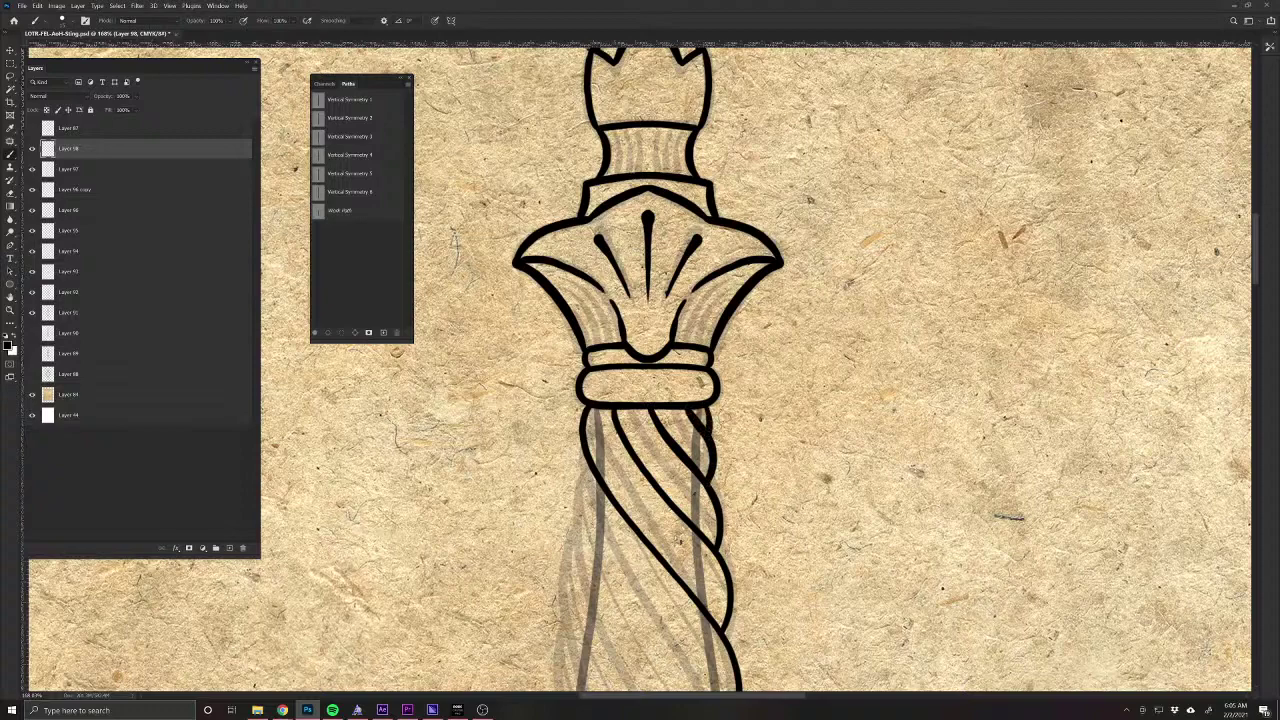
Draw the next twist line down the grip and erase the tail of the line above where they overlap.
{"action": "left_click_drag", "start_coordinate": [567, 570], "coordinate": [604, 367]}
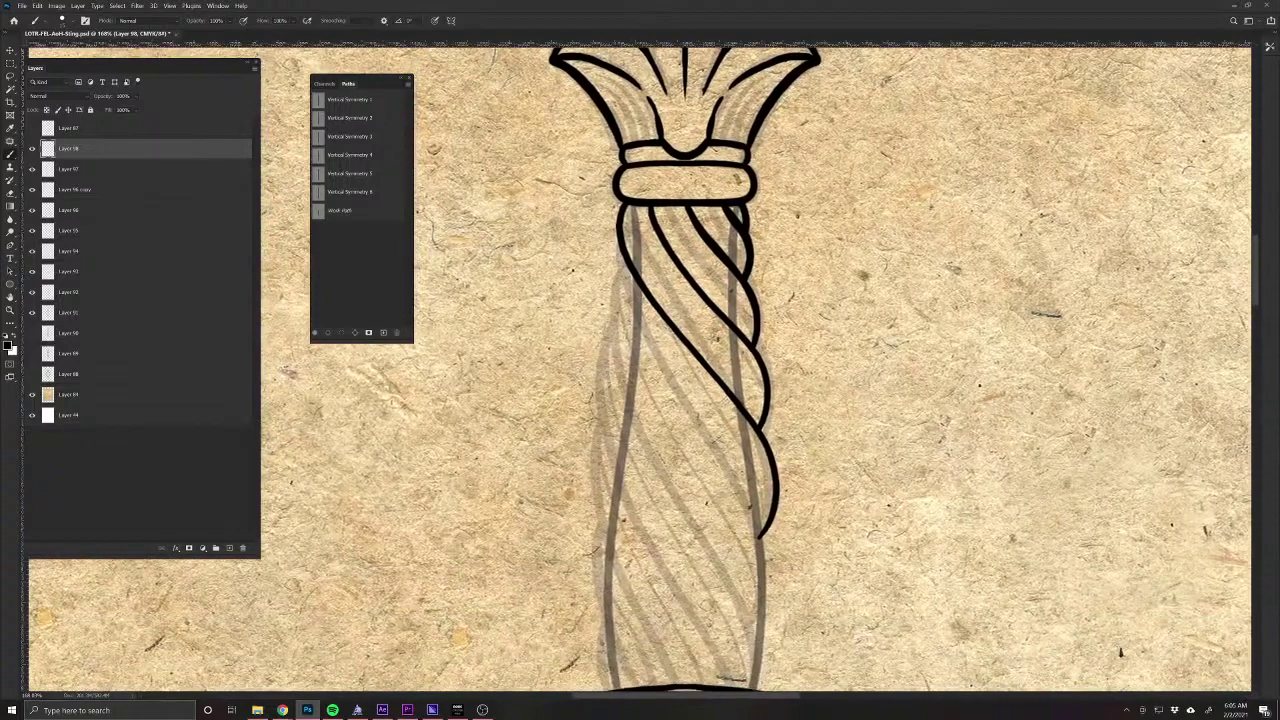
{"action": "mouse_move", "coordinate": [626, 252]}
{"action": "left_mouse_down"}
{"action": "mouse_move", "coordinate": [618, 317]}
{"action": "mouse_move", "coordinate": [653, 388]}
{"action": "mouse_move", "coordinate": [766, 513]}
{"action": "mouse_move", "coordinate": [780, 555]}
{"action": "mouse_move", "coordinate": [762, 606]}
{"action": "left_mouse_up"}
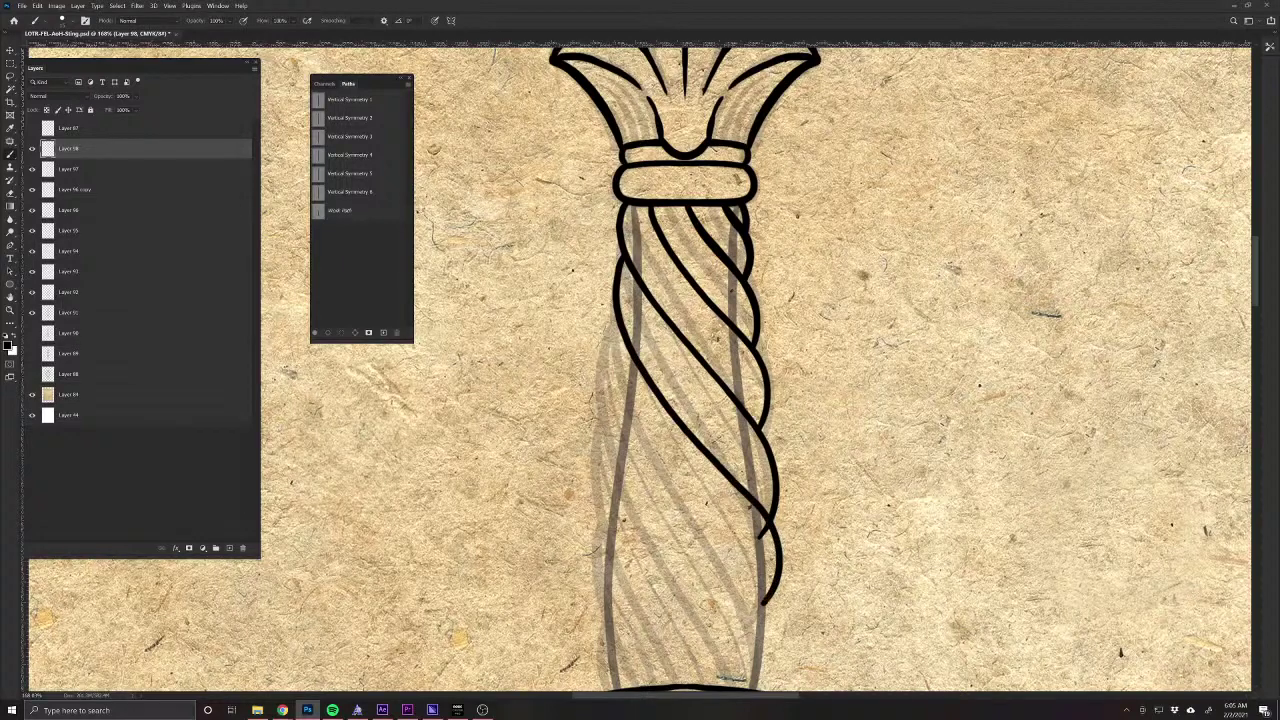
{"action": "key", "text": "e"}
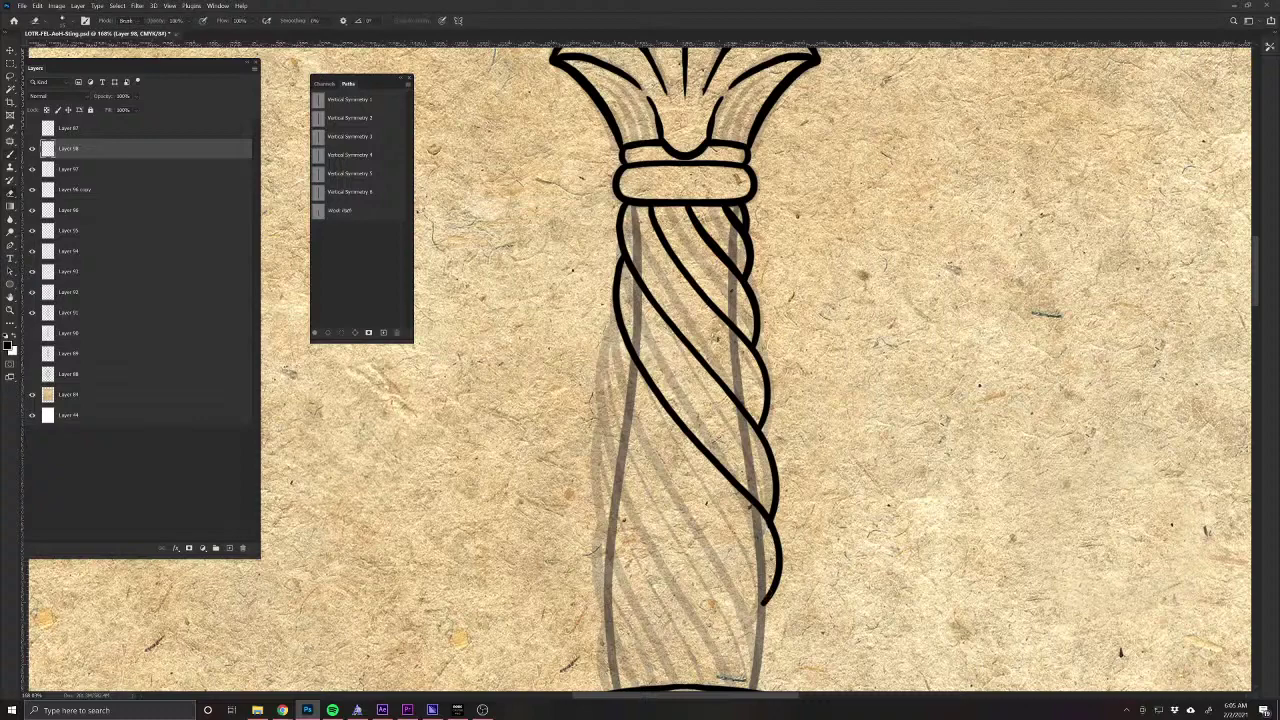
{"action": "key", "text": "b"}
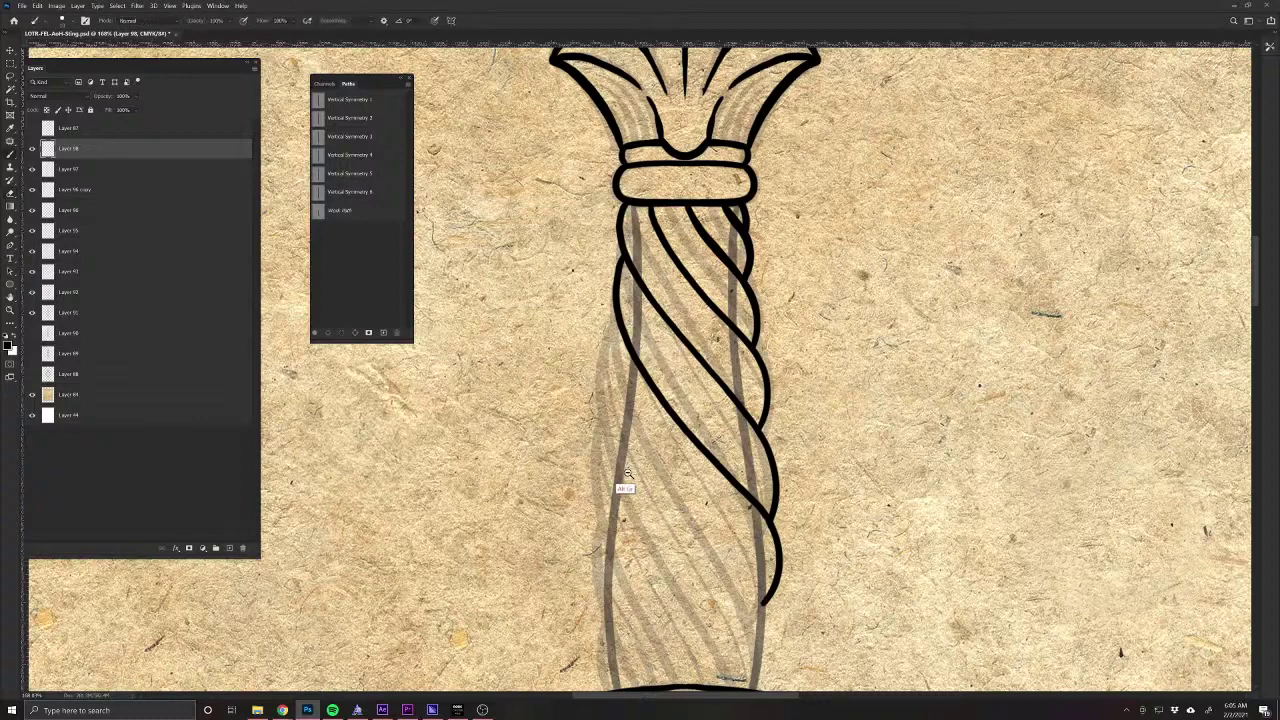
Draw the remaining diagonal twist lines on the lower grip, ending them at the crossguard.
{"action": "left_click_drag", "start_coordinate": [626, 485], "coordinate": [586, 421]}
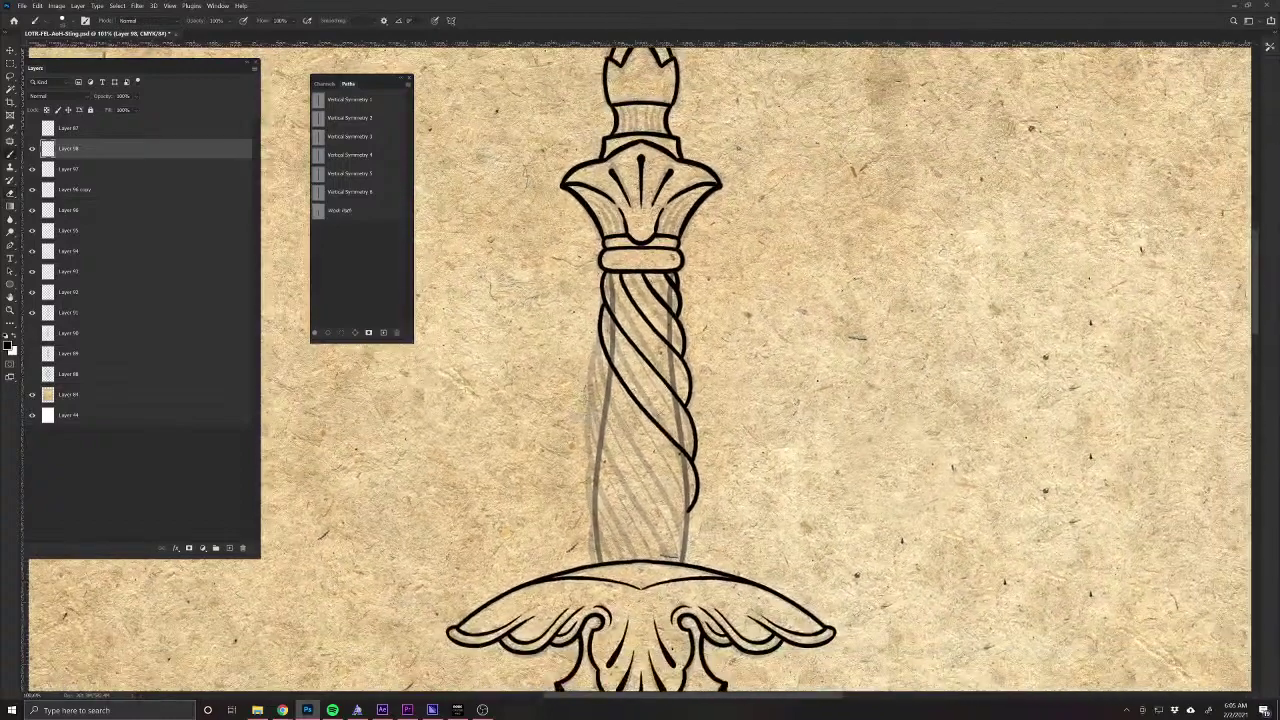
{"action": "mouse_move", "coordinate": [600, 340]}
{"action": "left_mouse_down"}
{"action": "mouse_move", "coordinate": [594, 390]}
{"action": "mouse_move", "coordinate": [693, 538]}
{"action": "left_mouse_up"}
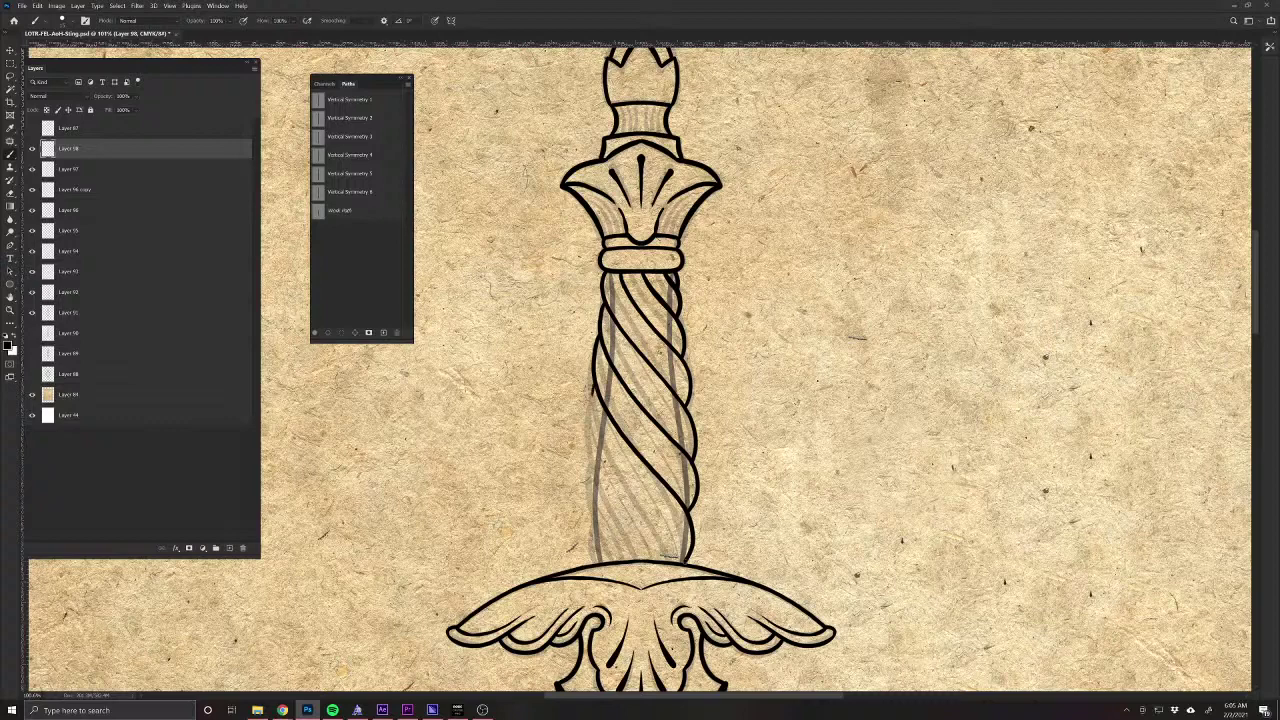
{"action": "mouse_move", "coordinate": [590, 403]}
{"action": "left_mouse_down"}
{"action": "mouse_move", "coordinate": [611, 475]}
{"action": "mouse_move", "coordinate": [672, 548]}
{"action": "left_mouse_up"}
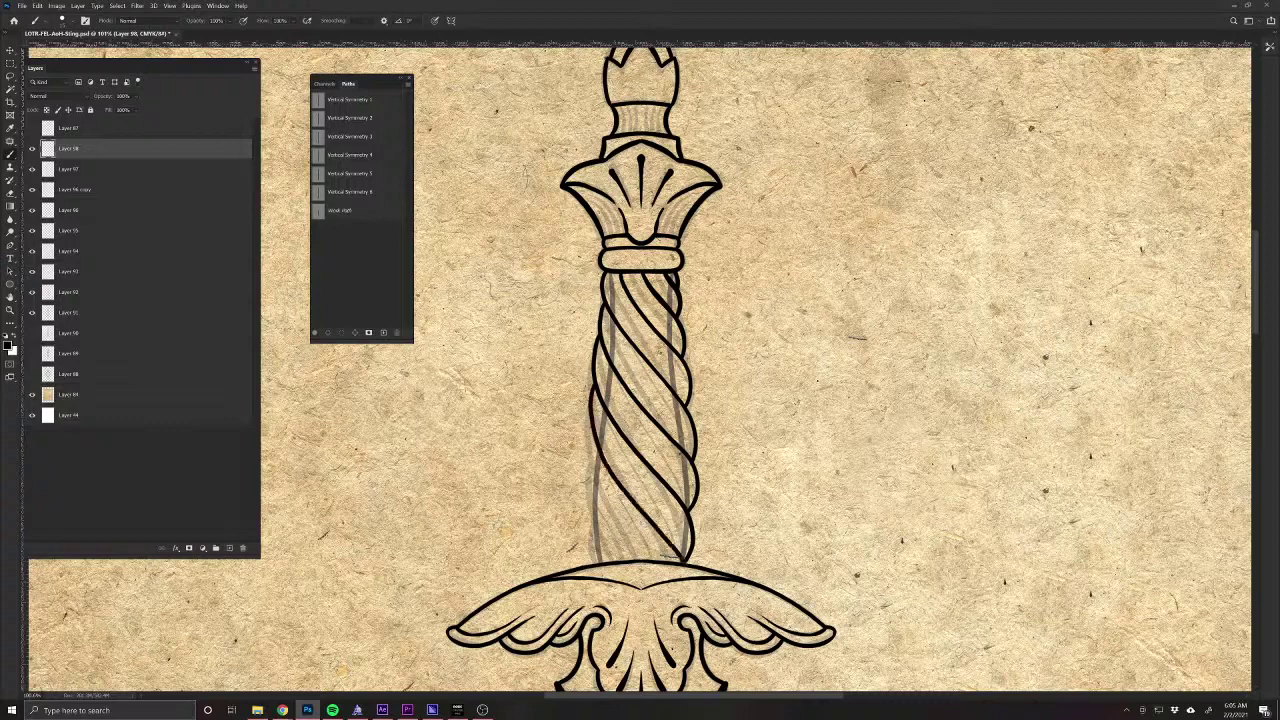
{"action": "mouse_move", "coordinate": [592, 432]}
{"action": "left_mouse_down"}
{"action": "mouse_move", "coordinate": [606, 506]}
{"action": "mouse_move", "coordinate": [646, 558]}
{"action": "left_mouse_up"}
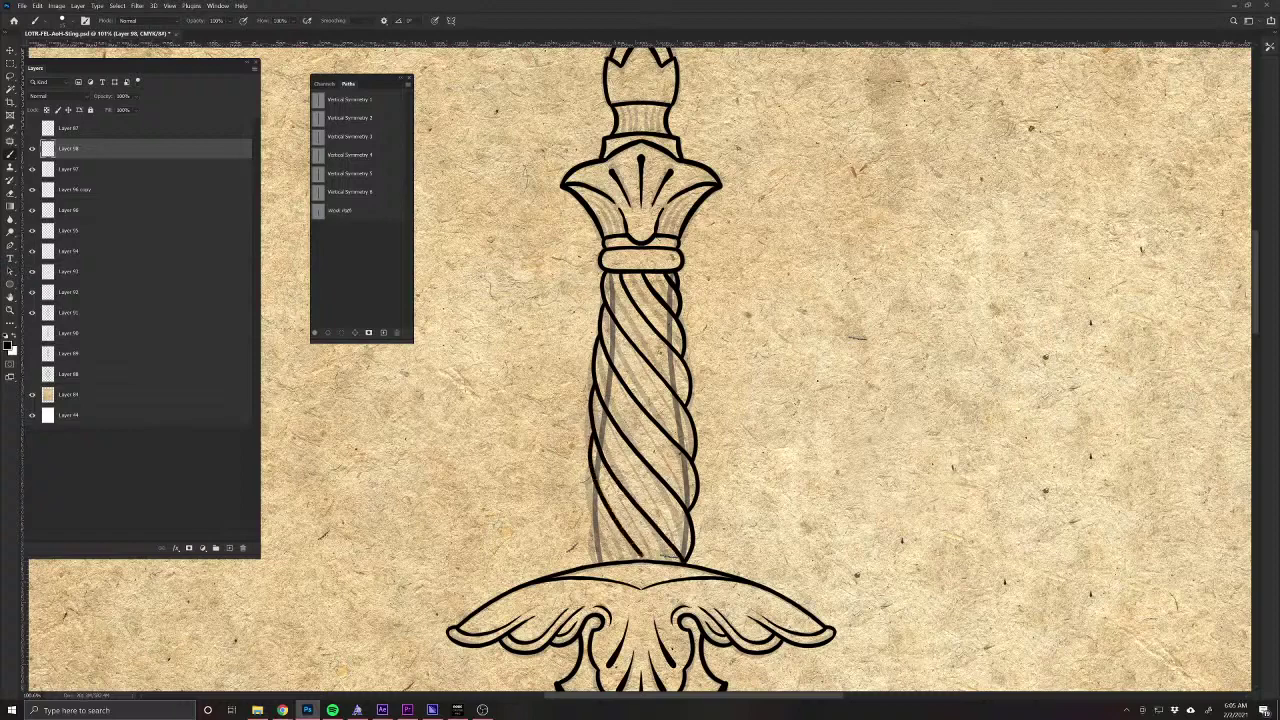
{"action": "mouse_move", "coordinate": [589, 482]}
{"action": "left_mouse_down"}
{"action": "mouse_move", "coordinate": [604, 554]}
{"action": "mouse_move", "coordinate": [586, 543]}
{"action": "left_mouse_up"}
Add a new layer and draw thinner lines along the middle of the grip's upper twist strands.
{"action": "scroll", "coordinate": [598, 300], "scroll_direction": "up", "scroll_amount": 3}
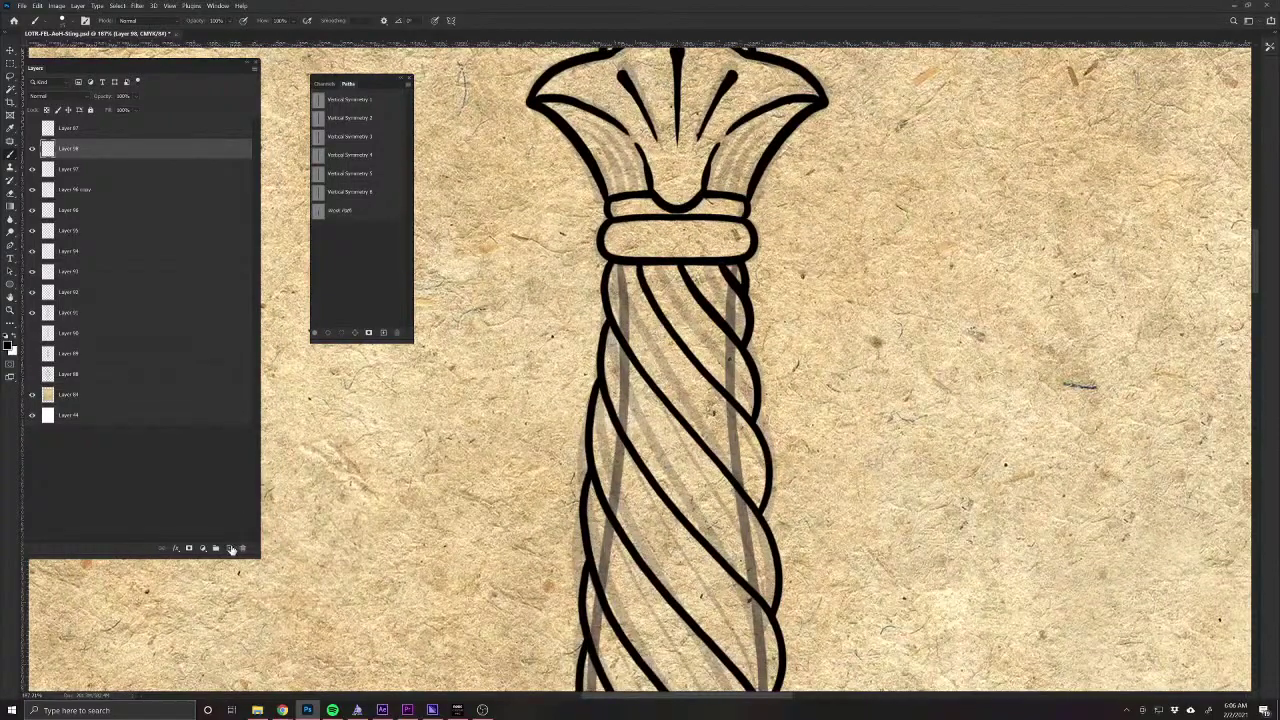
{"action": "left_click", "coordinate": [230, 548]}
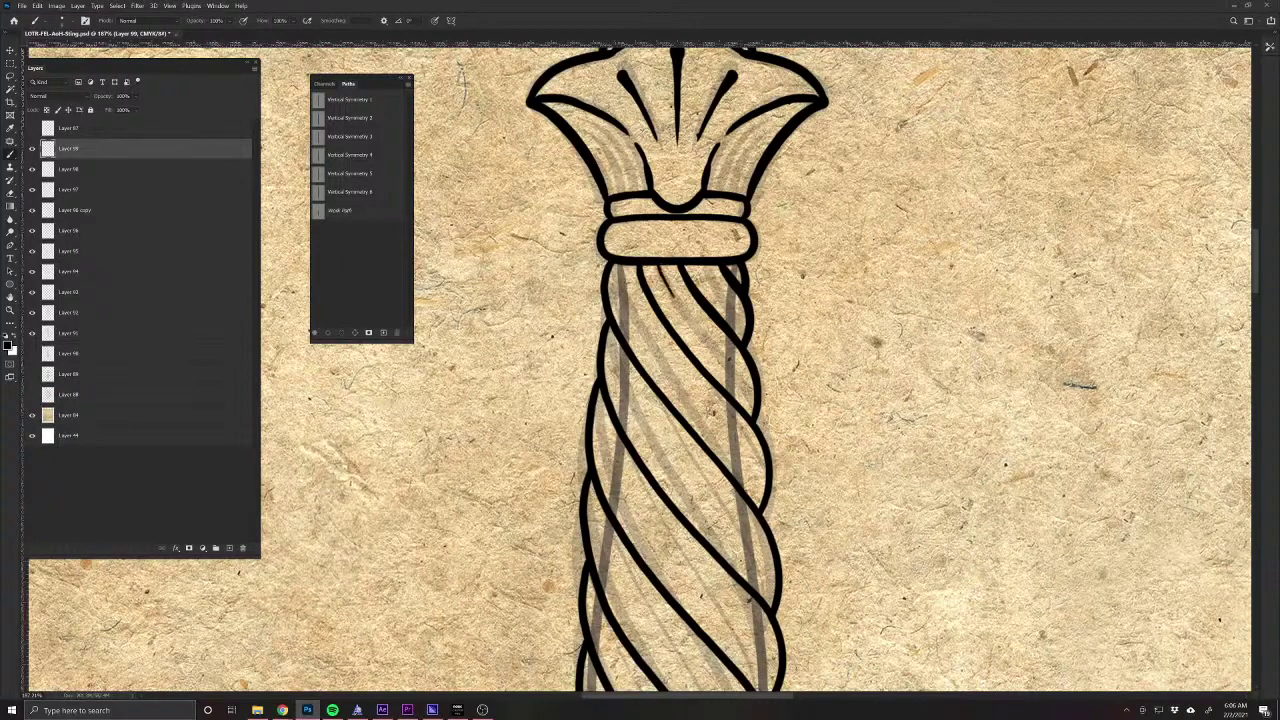
{"action": "left_click_drag", "start_coordinate": [705, 340], "coordinate": [750, 380]}
{"action": "left_click_drag", "start_coordinate": [630, 312], "coordinate": [766, 476]}
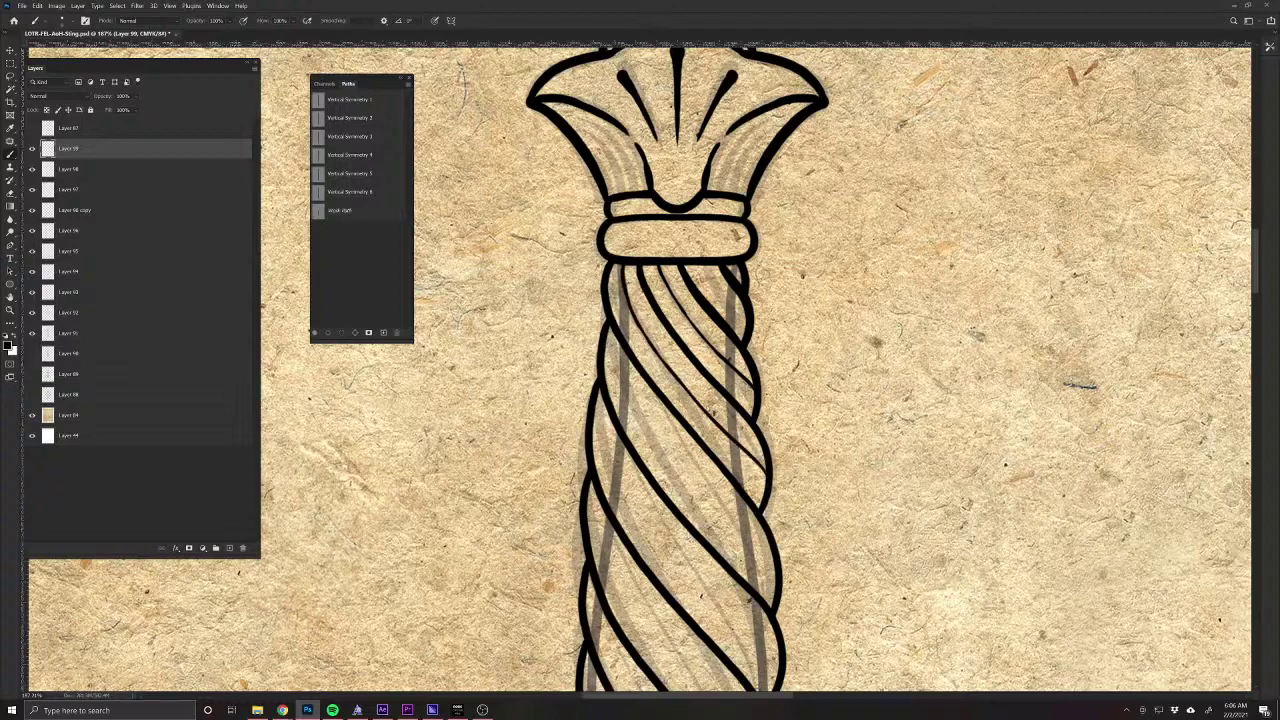
{"action": "left_click_drag", "start_coordinate": [605, 342], "coordinate": [622, 398]}
{"action": "mouse_move", "coordinate": [608, 348]}
{"action": "left_mouse_down"}
{"action": "mouse_move", "coordinate": [674, 456]}
{"action": "mouse_move", "coordinate": [776, 568]}
{"action": "left_mouse_up"}
Draw thin middle lines through the lower twist strands down to the crossguard.
{"action": "left_click_drag", "start_coordinate": [601, 461], "coordinate": [588, 311]}
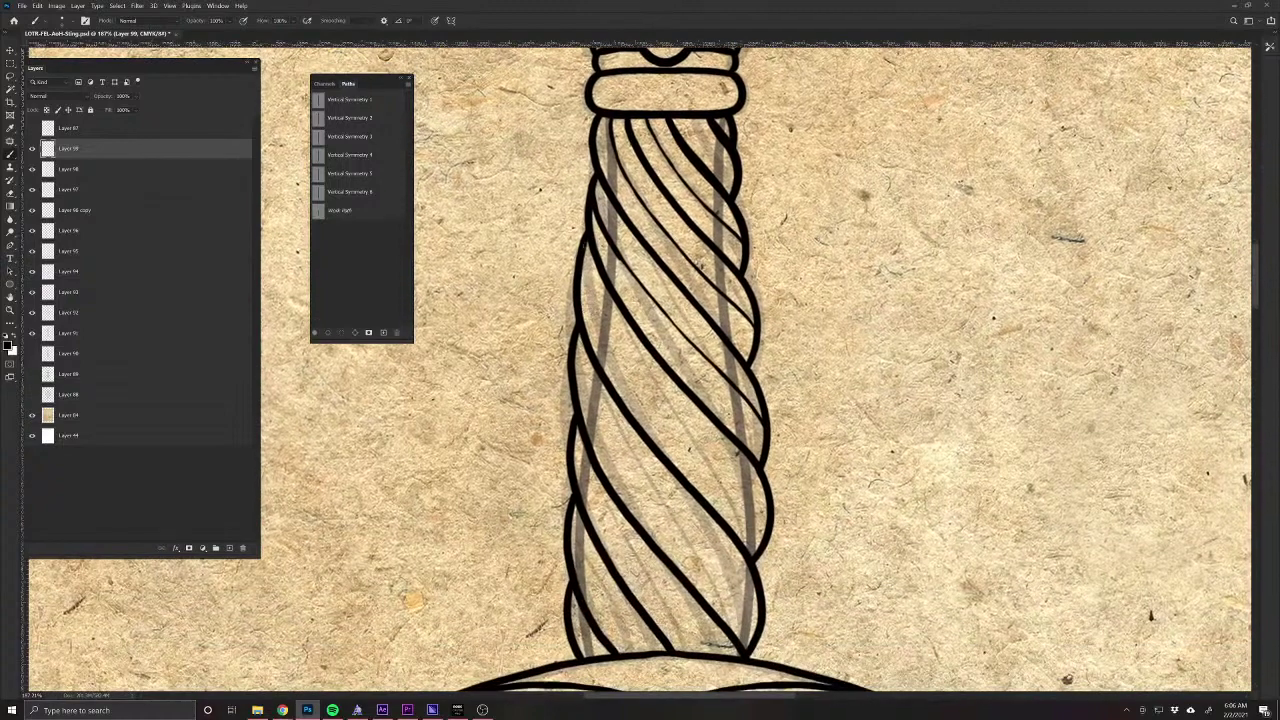
{"action": "mouse_move", "coordinate": [582, 264]}
{"action": "left_mouse_down"}
{"action": "mouse_move", "coordinate": [606, 338]}
{"action": "mouse_move", "coordinate": [768, 522]}
{"action": "mouse_move", "coordinate": [739, 484]}
{"action": "left_mouse_up"}
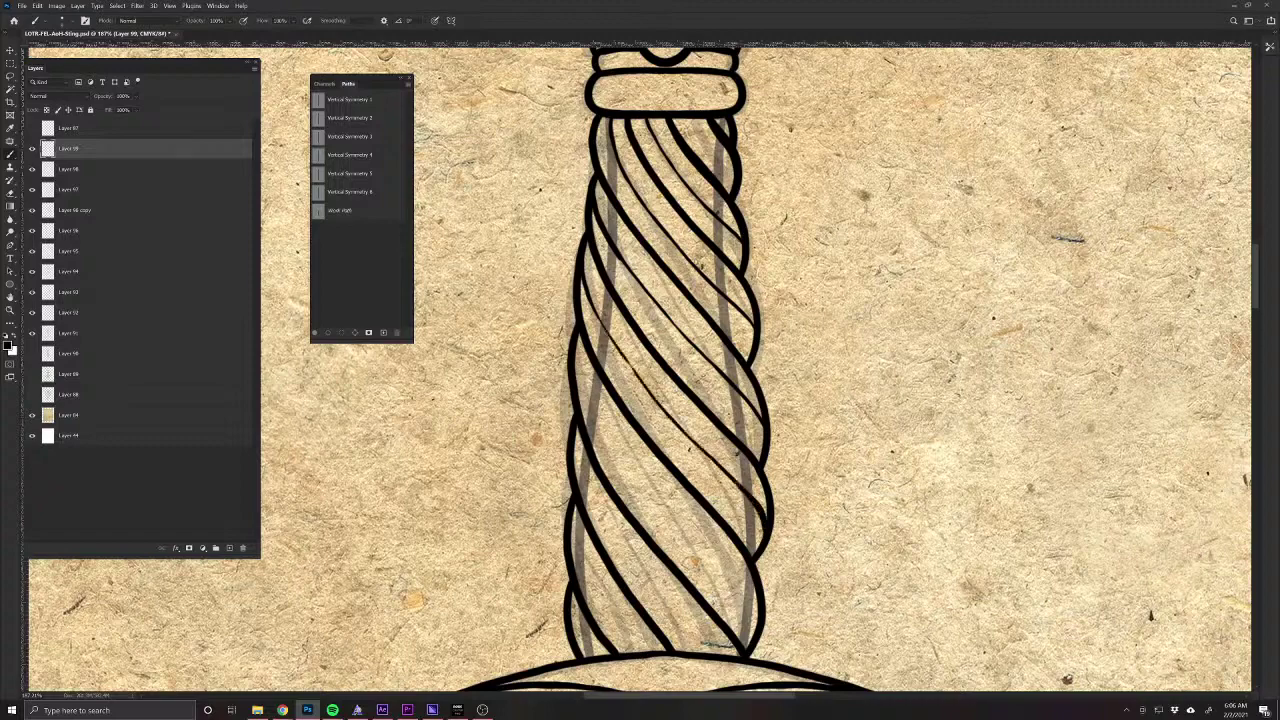
{"action": "mouse_move", "coordinate": [572, 362]}
{"action": "left_mouse_down"}
{"action": "mouse_move", "coordinate": [634, 466]}
{"action": "mouse_move", "coordinate": [740, 588]}
{"action": "mouse_move", "coordinate": [756, 630]}
{"action": "left_mouse_up"}
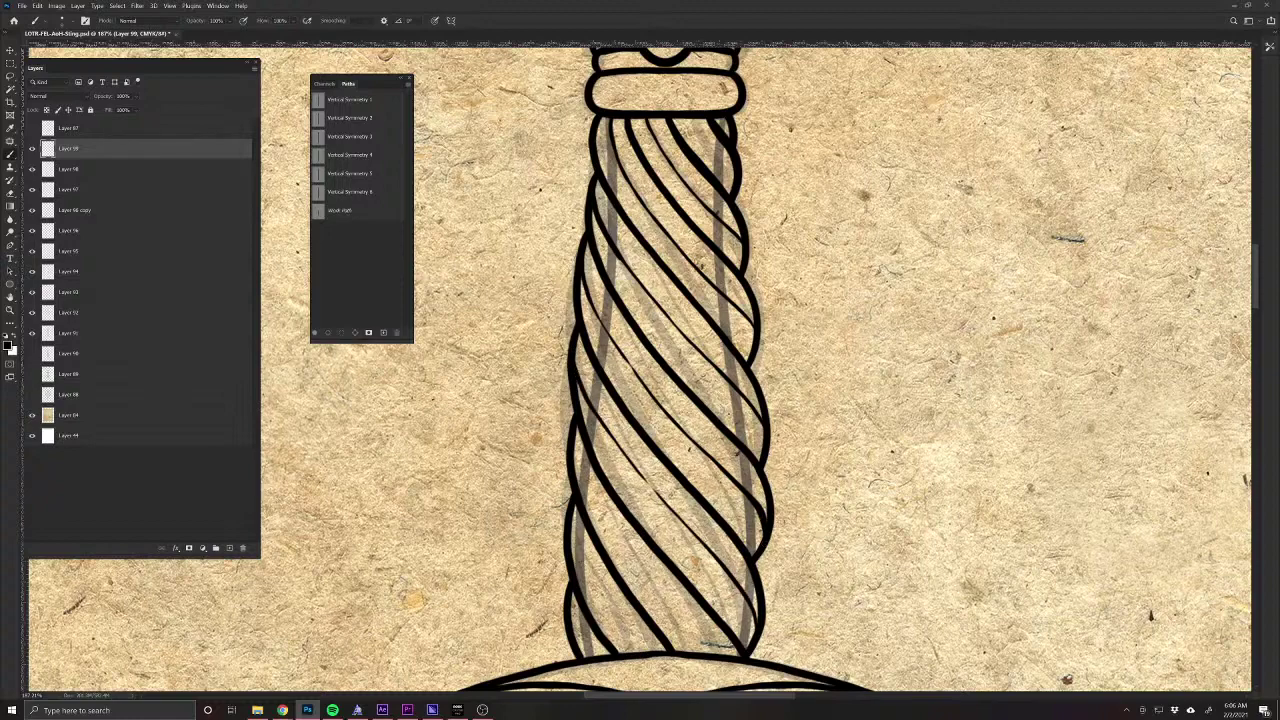
{"action": "left_click_drag", "start_coordinate": [574, 455], "coordinate": [602, 511]}
{"action": "left_click_drag", "start_coordinate": [602, 511], "coordinate": [573, 430]}
{"action": "left_click_drag", "start_coordinate": [594, 498], "coordinate": [712, 656]}
{"action": "left_click_drag", "start_coordinate": [568, 516], "coordinate": [646, 654]}
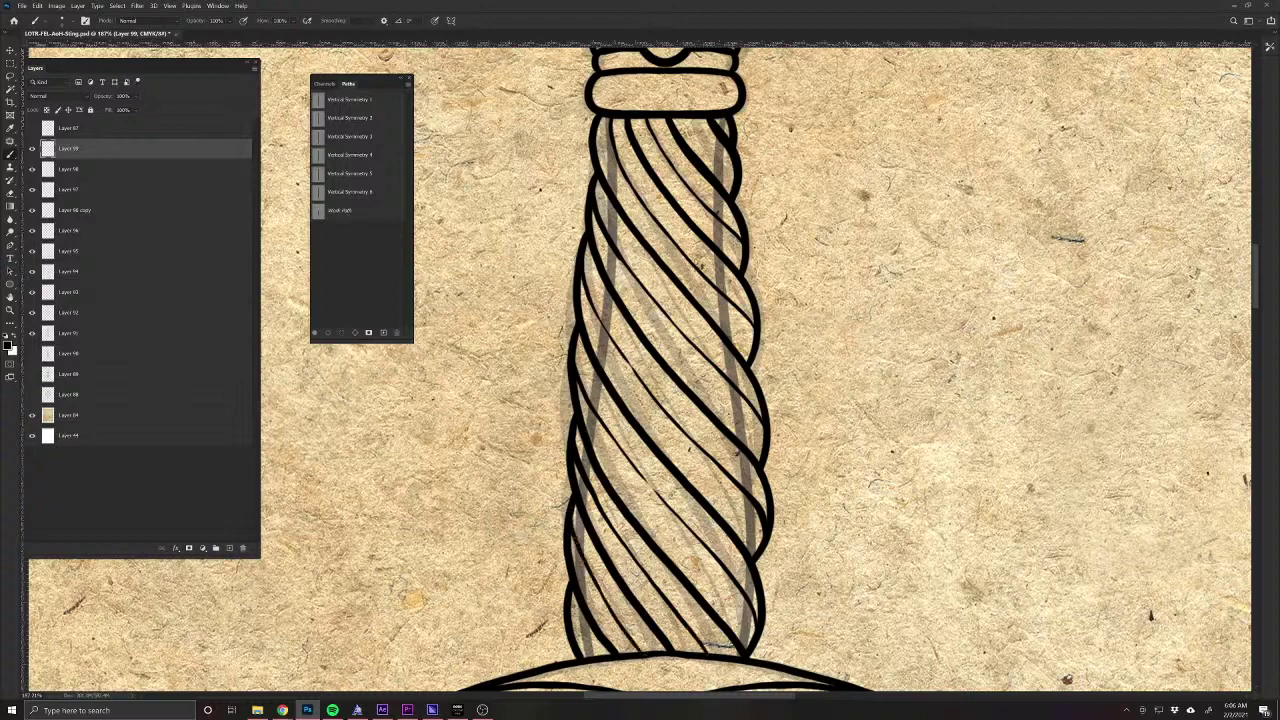
{"action": "left_click_drag", "start_coordinate": [570, 626], "coordinate": [594, 660]}
Fade both twist sketch layers, hide the grip contour layer and add a new layer for the final grip inking.
{"action": "left_click_drag", "start_coordinate": [106, 97], "coordinate": [75, 95]}
{"action": "left_click", "coordinate": [66, 174], "text": "shift"}
{"action": "left_click", "coordinate": [30, 190]}
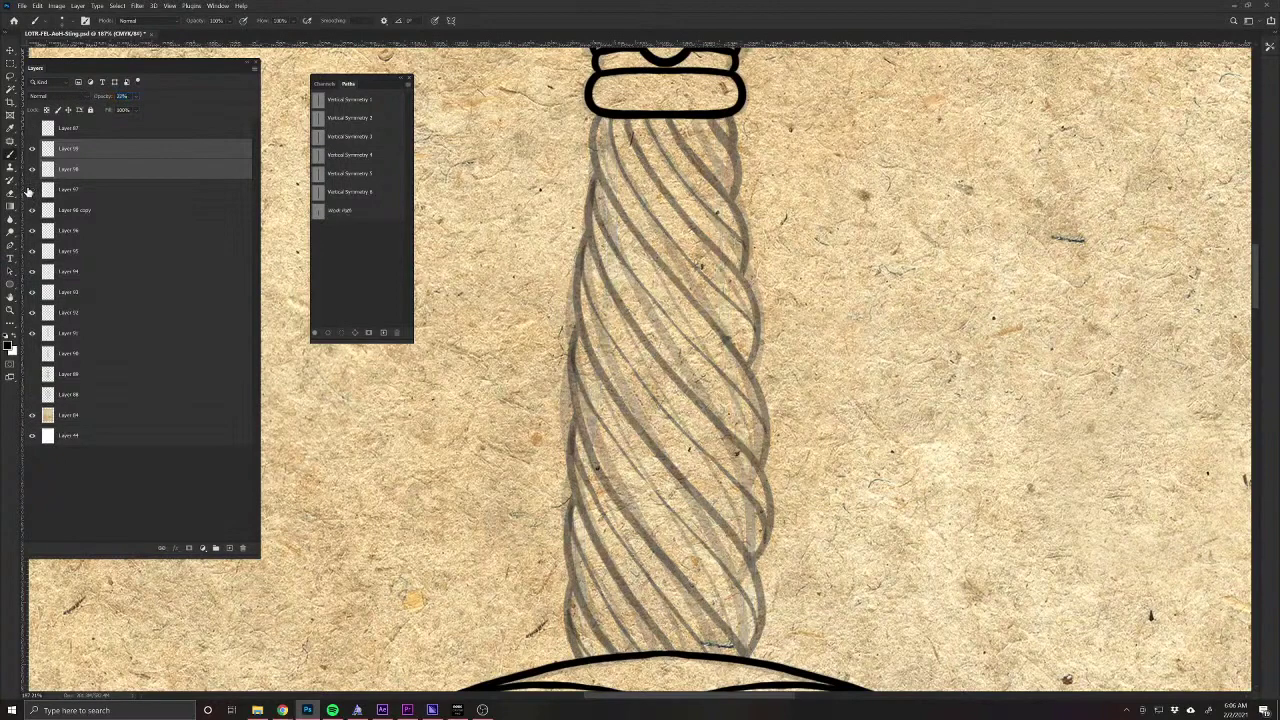
{"action": "left_click", "coordinate": [229, 548]}
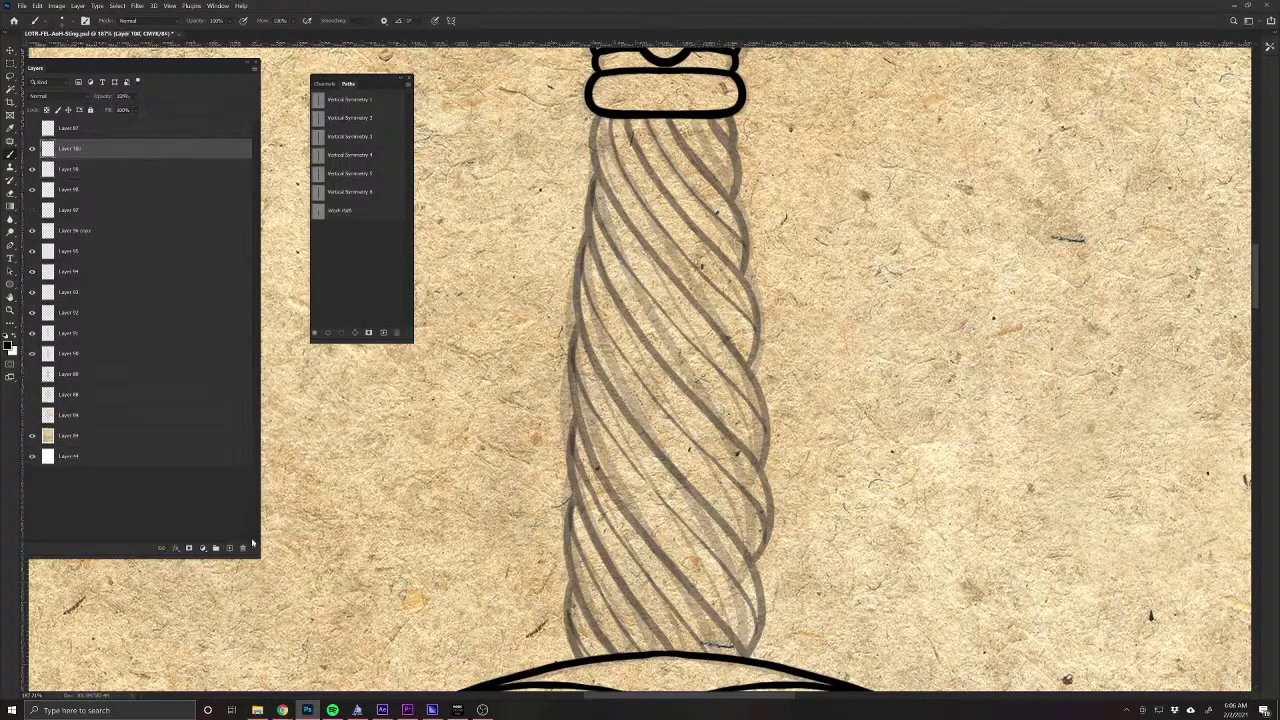
Ink the topmost strand's edge below the collar and small curved notches along the grip's right side where the middle lines end.
{"action": "left_click_drag", "start_coordinate": [539, 439], "coordinate": [733, 316]}
{"action": "left_click_drag", "start_coordinate": [740, 326], "coordinate": [681, 680]}
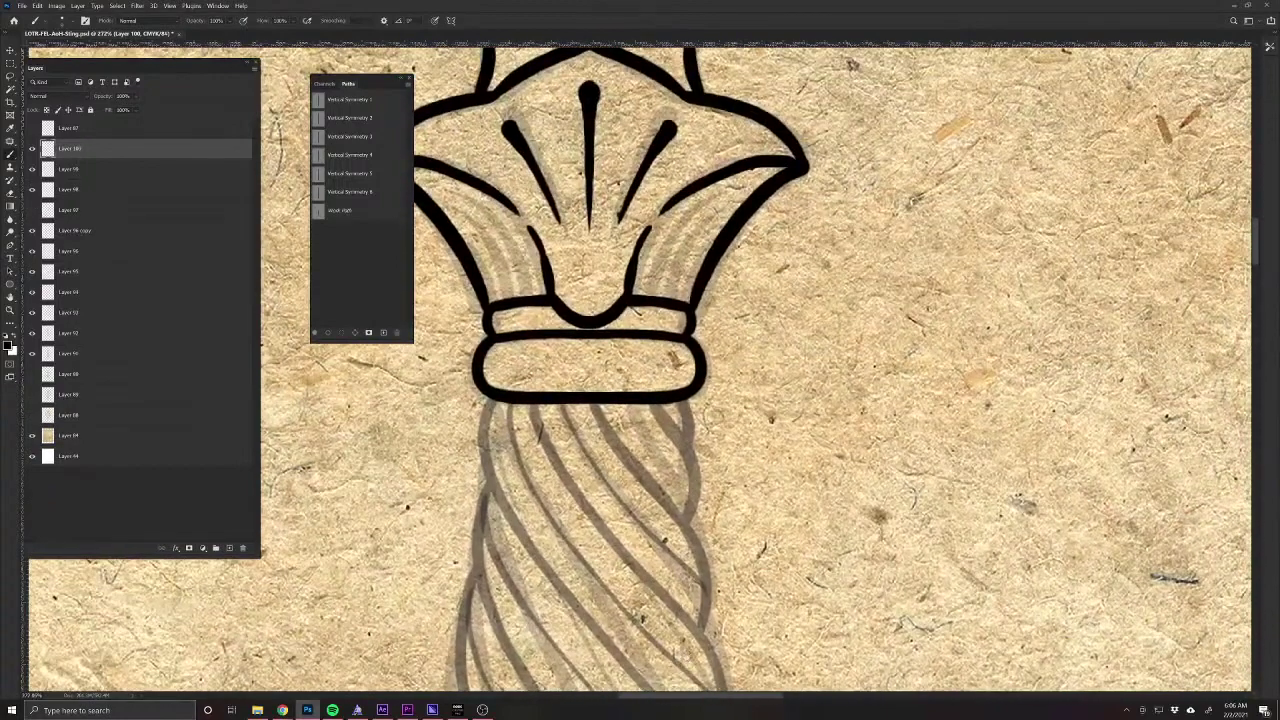
{"action": "left_click_drag", "start_coordinate": [652, 401], "coordinate": [697, 468]}
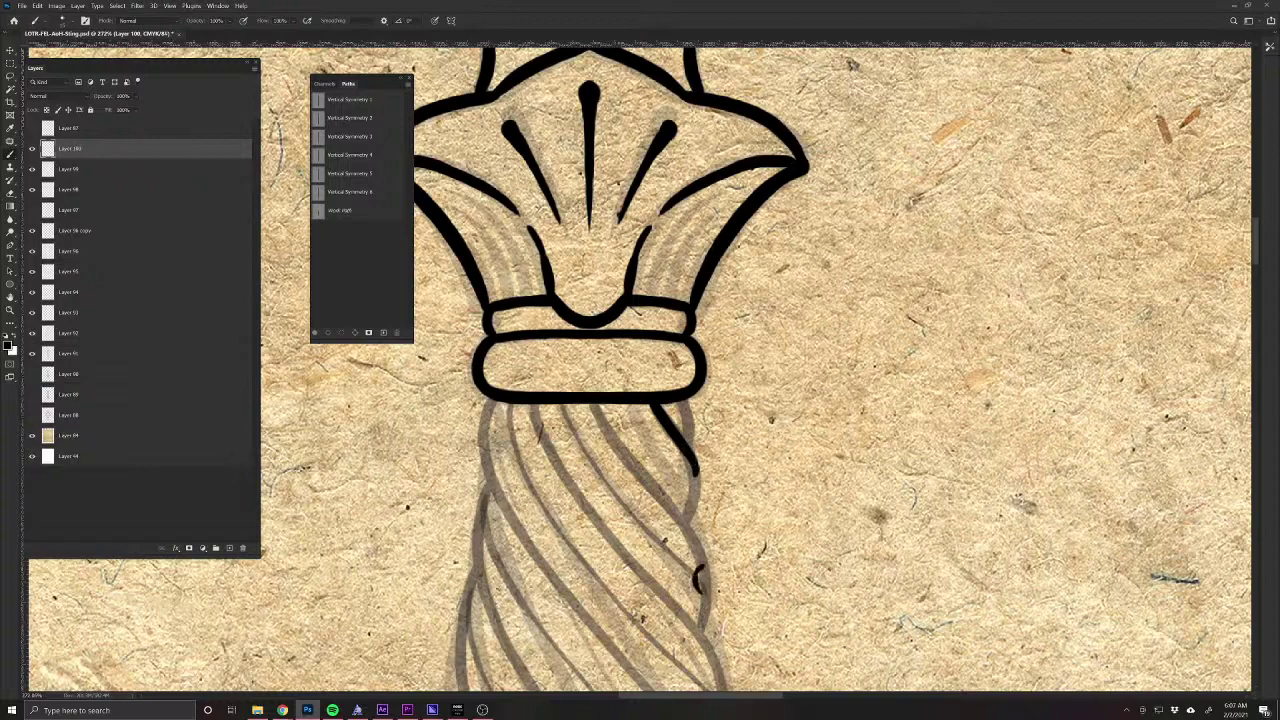
{"action": "left_click_drag", "start_coordinate": [701, 596], "coordinate": [693, 572]}
{"action": "left_click_drag", "start_coordinate": [685, 640], "coordinate": [668, 480]}
{"action": "left_click_drag", "start_coordinate": [705, 535], "coordinate": [702, 565]}
{"action": "left_click_drag", "start_coordinate": [702, 565], "coordinate": [703, 536]}
{"action": "left_click_drag", "start_coordinate": [666, 618], "coordinate": [679, 383]}
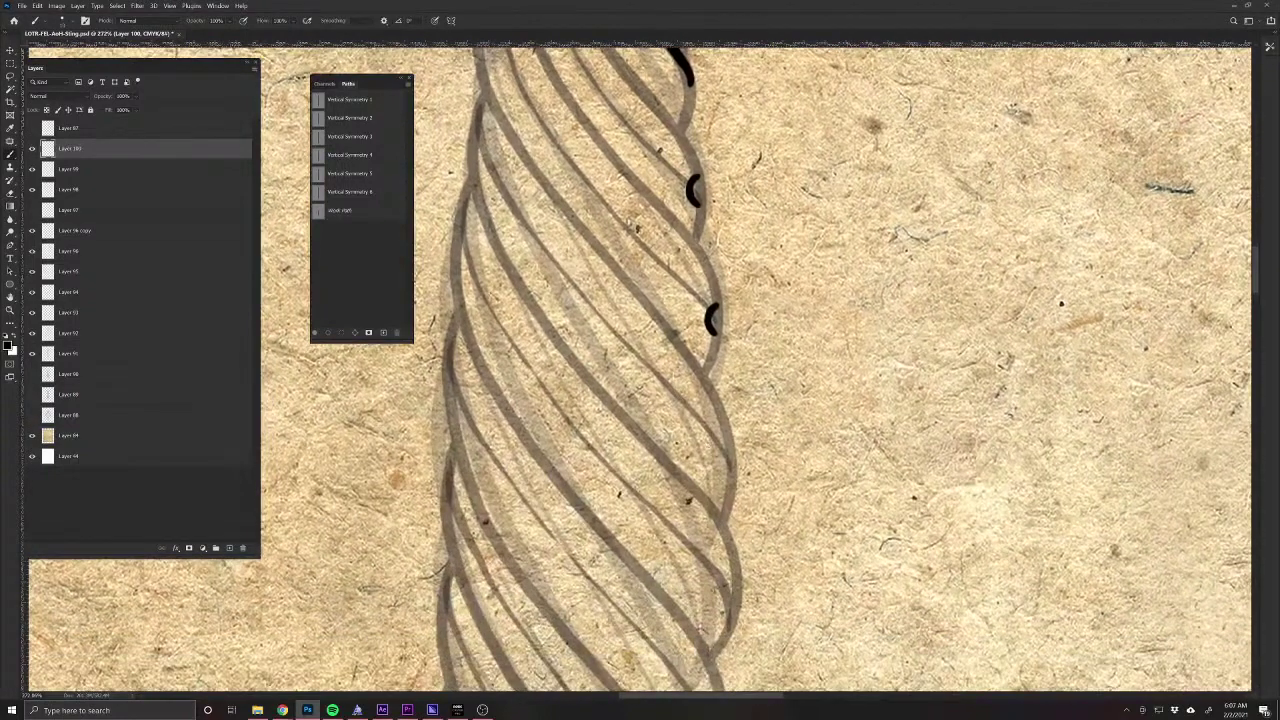
{"action": "left_click_drag", "start_coordinate": [727, 448], "coordinate": [725, 472]}
{"action": "left_click_drag", "start_coordinate": [731, 606], "coordinate": [730, 626]}
{"action": "left_click_drag", "start_coordinate": [624, 648], "coordinate": [578, 465]}
{"action": "left_click_drag", "start_coordinate": [666, 555], "coordinate": [659, 582]}
Ink the upper right twist strands, joining their edges to the notches and adding tapered, broken lines on both sides of the second groove.
{"action": "left_click_drag", "start_coordinate": [602, 430], "coordinate": [514, 563]}
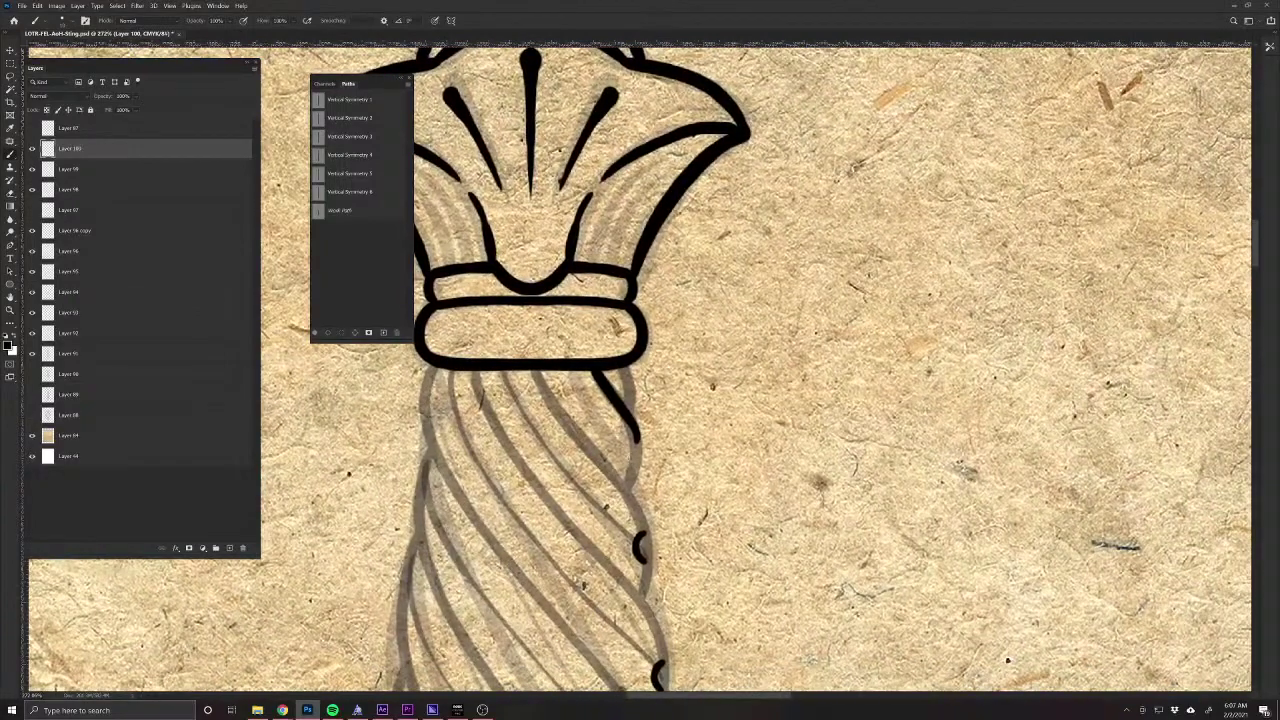
{"action": "left_click_drag", "start_coordinate": [636, 455], "coordinate": [628, 474]}
{"action": "mouse_move", "coordinate": [512, 370]}
{"action": "left_mouse_down"}
{"action": "mouse_move", "coordinate": [578, 474]}
{"action": "mouse_move", "coordinate": [645, 533]}
{"action": "left_mouse_up"}
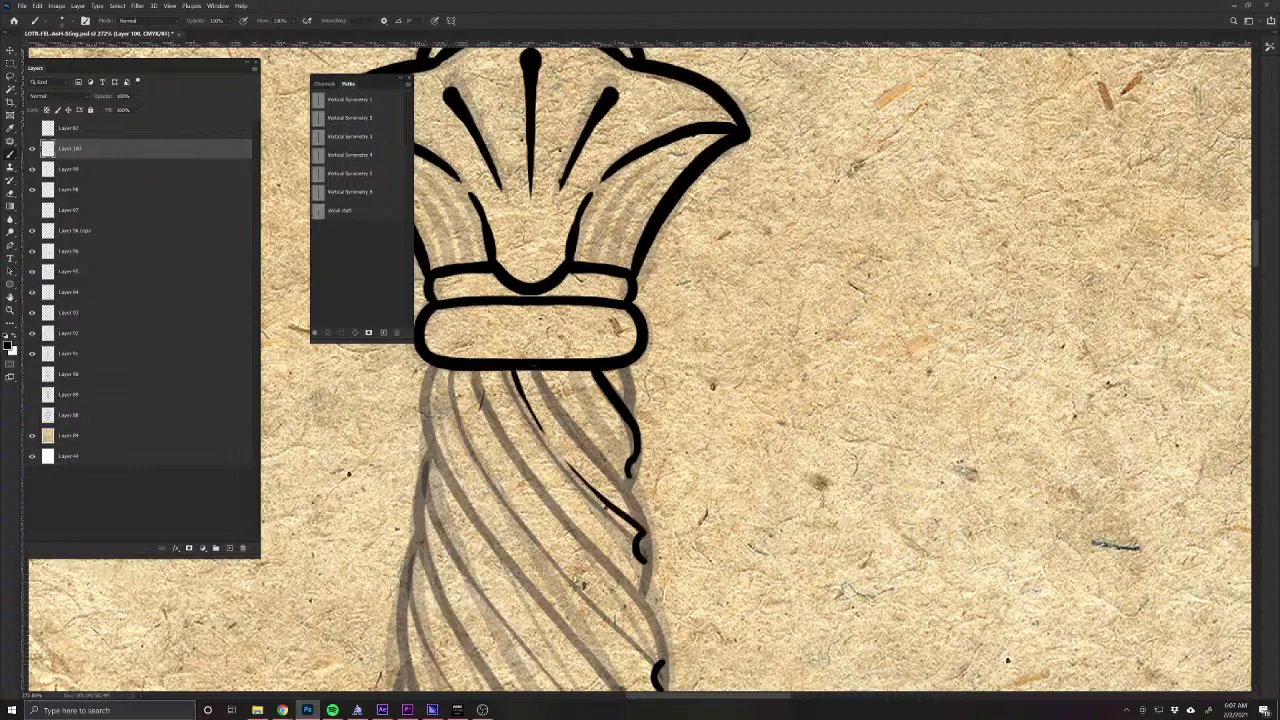
{"action": "mouse_move", "coordinate": [534, 366]}
{"action": "left_mouse_down"}
{"action": "mouse_move", "coordinate": [607, 466]}
{"action": "mouse_move", "coordinate": [621, 461]}
{"action": "mouse_move", "coordinate": [644, 514]}
{"action": "mouse_move", "coordinate": [644, 598]}
{"action": "left_mouse_up"}
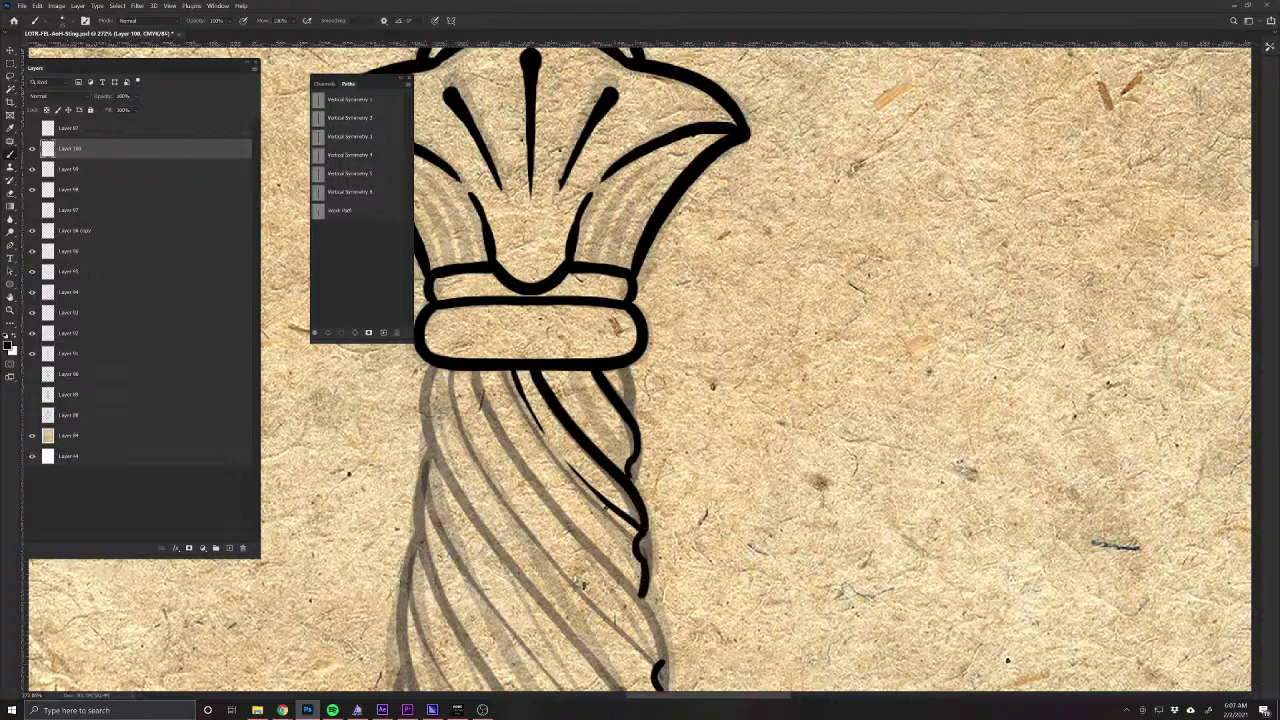
{"action": "mouse_move", "coordinate": [493, 371]}
{"action": "left_mouse_down"}
{"action": "mouse_move", "coordinate": [589, 514]}
{"action": "mouse_move", "coordinate": [636, 556]}
{"action": "left_mouse_up"}
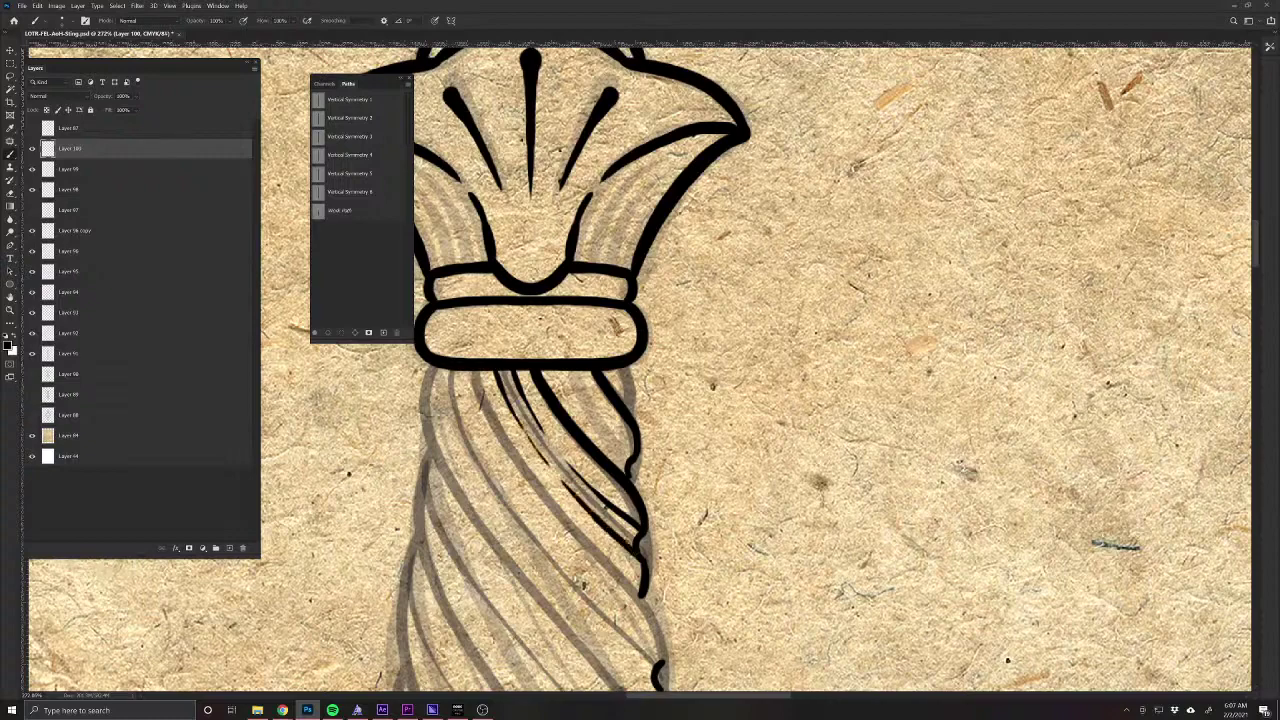
{"action": "mouse_move", "coordinate": [578, 632]}
{"action": "left_mouse_down"}
{"action": "mouse_move", "coordinate": [617, 529]}
{"action": "mouse_move", "coordinate": [613, 502]}
{"action": "left_mouse_up"}
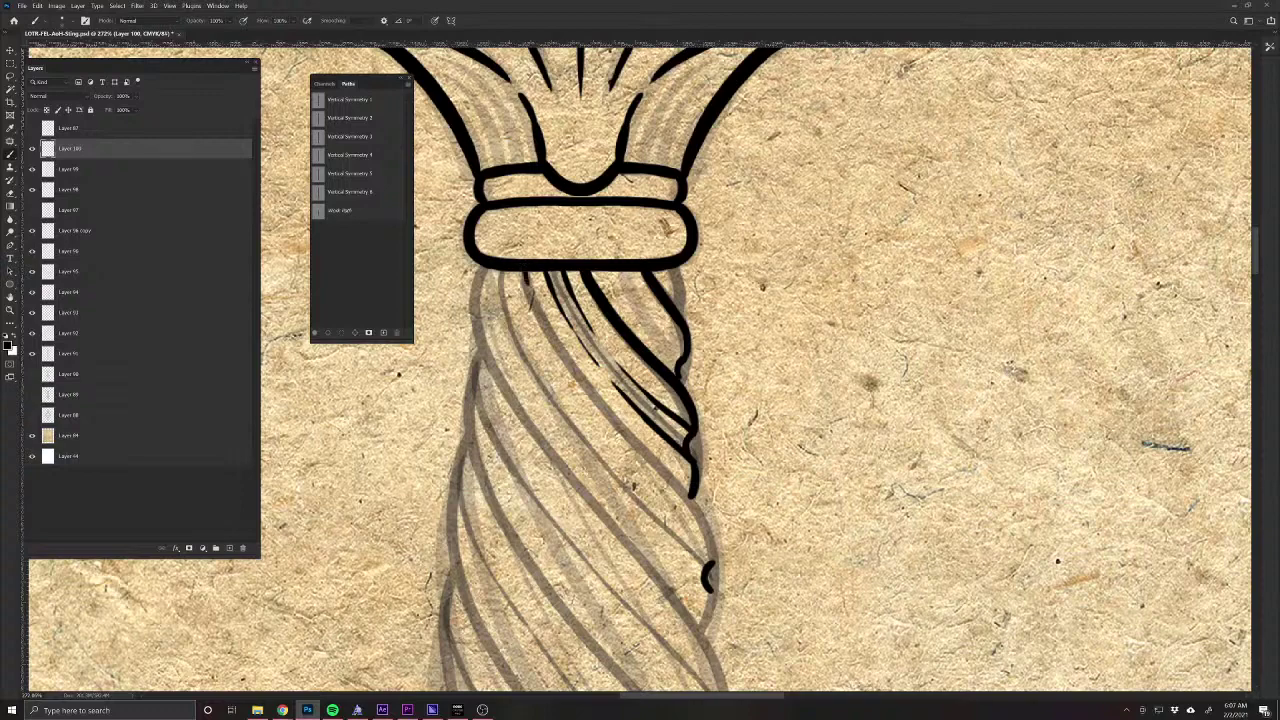
Ink the third heavy twist edge from the collar around to its right notch, with thin broken groove lines below it.
{"action": "mouse_move", "coordinate": [521, 274]}
{"action": "left_mouse_down"}
{"action": "mouse_move", "coordinate": [580, 382]}
{"action": "mouse_move", "coordinate": [700, 510]}
{"action": "mouse_move", "coordinate": [712, 546]}
{"action": "mouse_move", "coordinate": [701, 628]}
{"action": "left_mouse_up"}
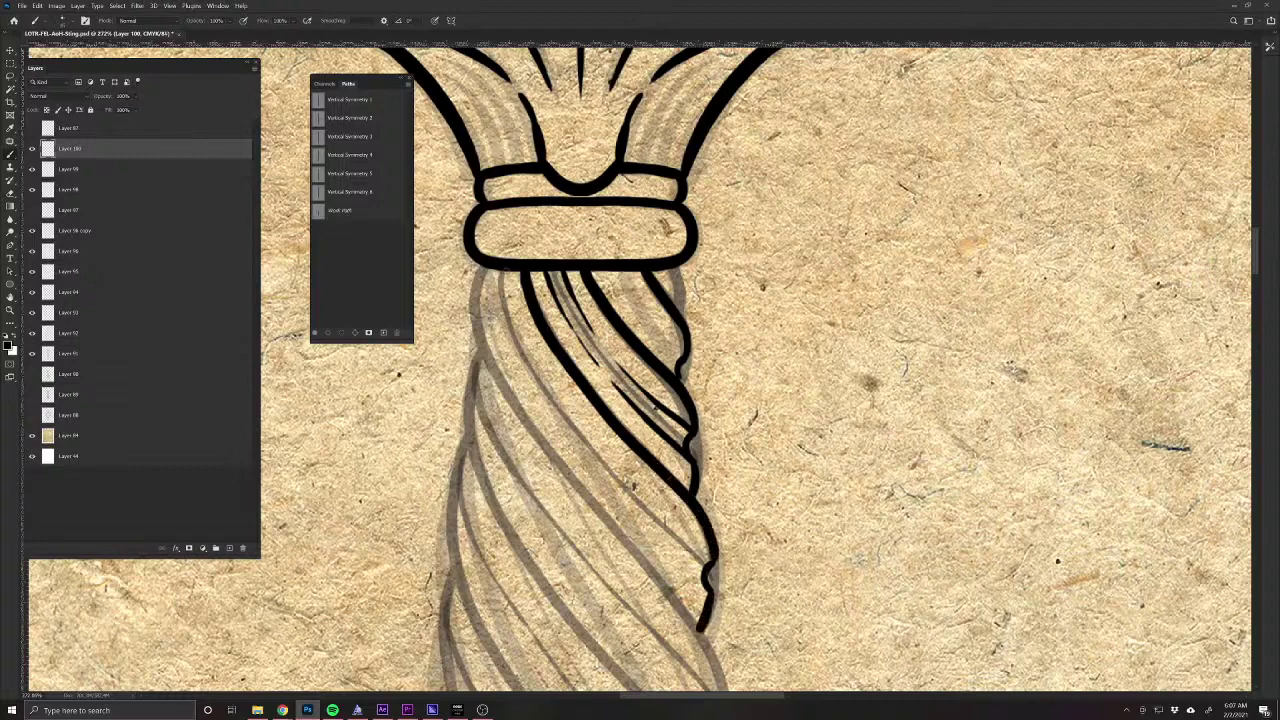
{"action": "left_click_drag", "start_coordinate": [506, 266], "coordinate": [533, 361]}
{"action": "left_click_drag", "start_coordinate": [568, 414], "coordinate": [712, 562]}
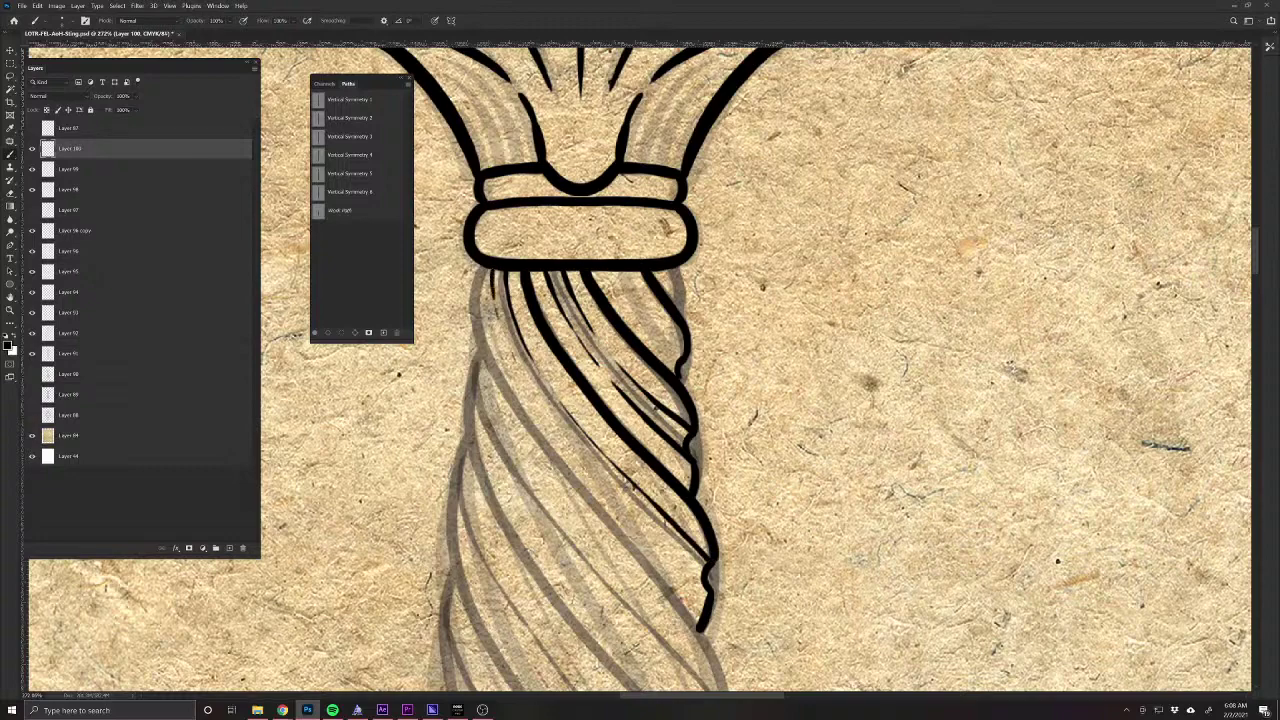
{"action": "left_click_drag", "start_coordinate": [597, 469], "coordinate": [706, 584]}
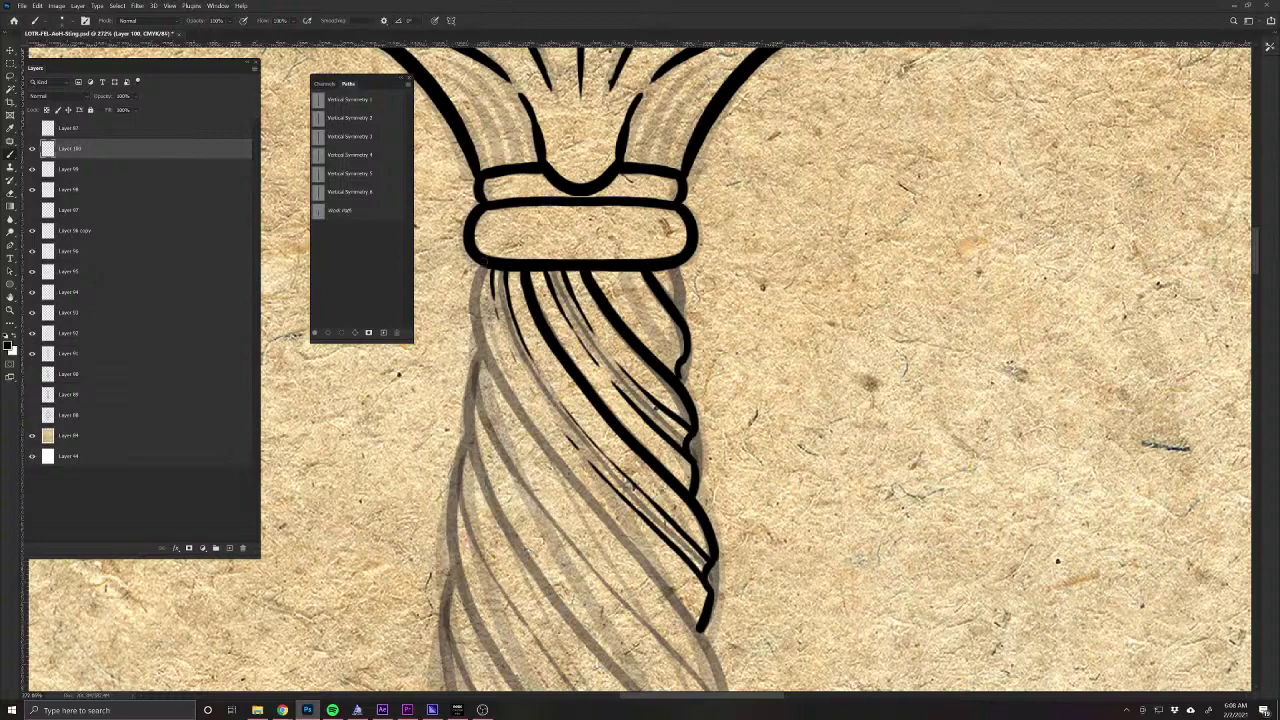
Ink the heavy twist edge running from the collar's left corner diagonally down to the next notch on the grip's right side.
{"action": "mouse_move", "coordinate": [481, 262]}
{"action": "left_mouse_down"}
{"action": "mouse_move", "coordinate": [478, 318]}
{"action": "mouse_move", "coordinate": [512, 400]}
{"action": "mouse_move", "coordinate": [613, 524]}
{"action": "left_mouse_up"}
{"action": "left_click_drag", "start_coordinate": [650, 582], "coordinate": [669, 446]}
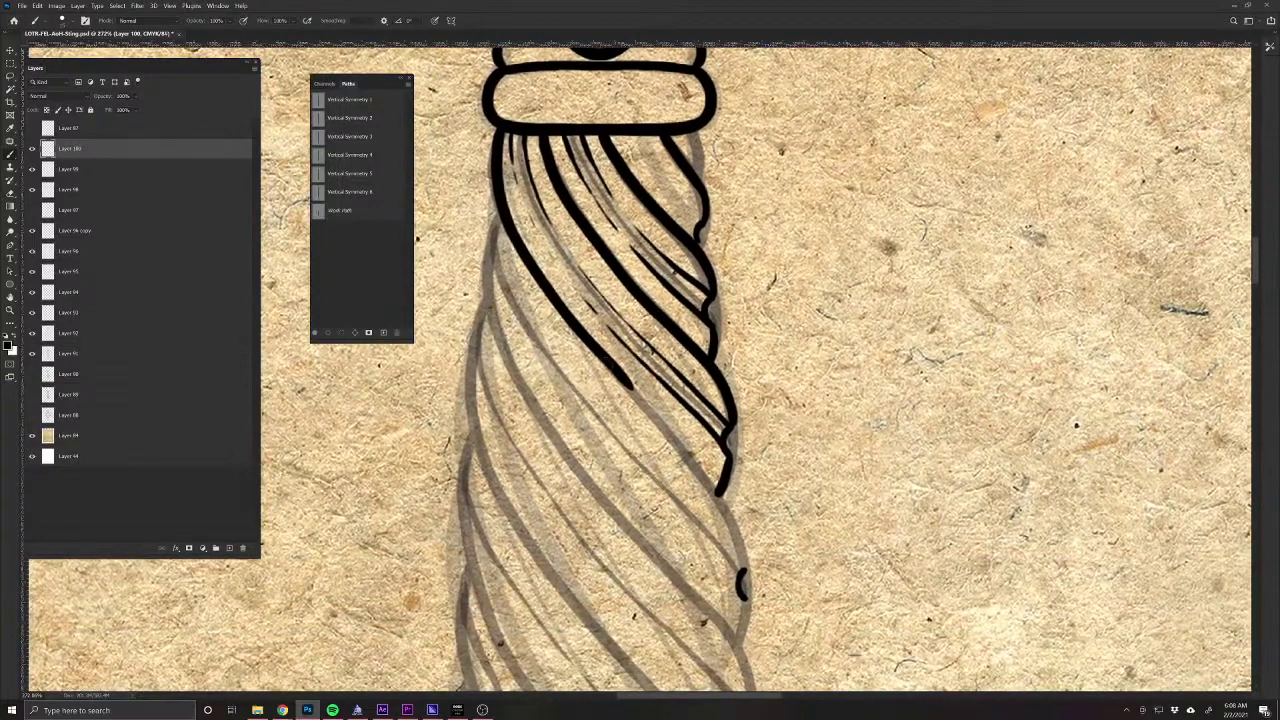
{"action": "left_click_drag", "start_coordinate": [630, 385], "coordinate": [660, 428]}
{"action": "key", "text": "ctrl+z"}
{"action": "mouse_move", "coordinate": [600, 362]}
{"action": "left_mouse_down"}
{"action": "mouse_move", "coordinate": [728, 508]}
{"action": "mouse_move", "coordinate": [748, 572]}
{"action": "mouse_move", "coordinate": [662, 418]}
{"action": "mouse_move", "coordinate": [594, 354]}
{"action": "left_mouse_up"}
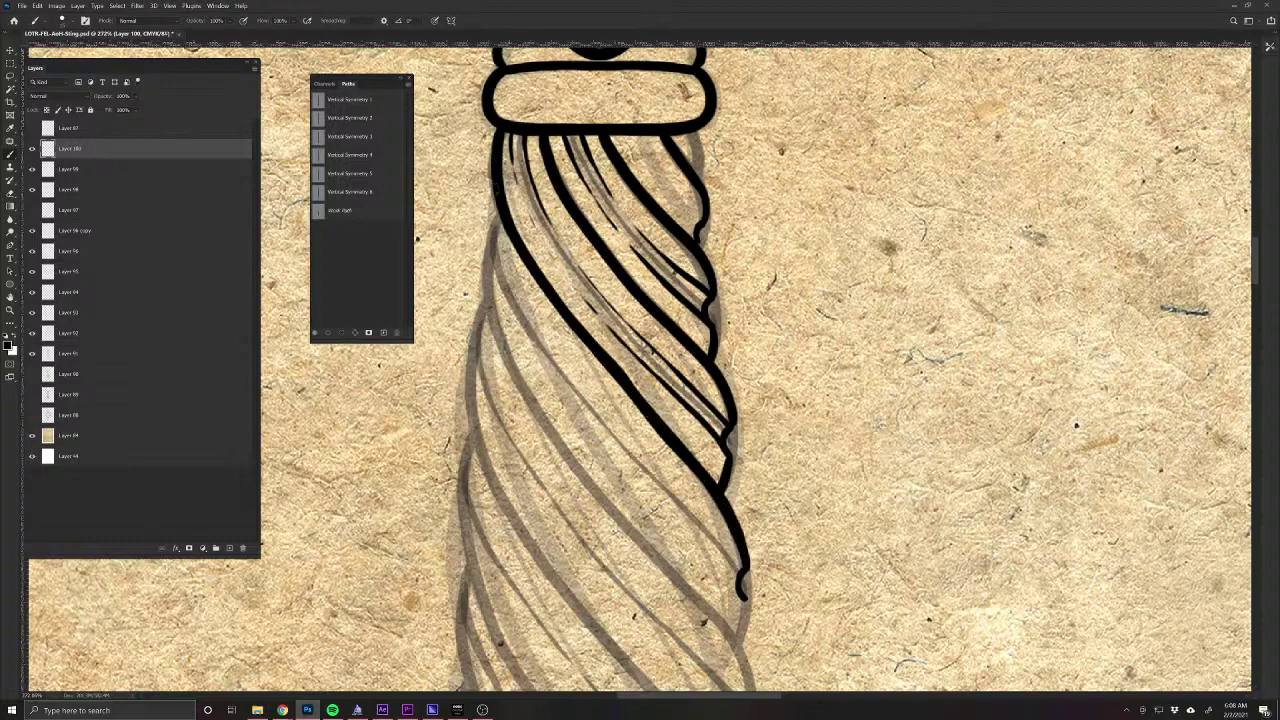
Ink the short left contour below that edge and fill the strand's groove with thin, tapered, broken lines ending at the right notch.
{"action": "mouse_move", "coordinate": [745, 568]}
{"action": "left_mouse_down"}
{"action": "mouse_move", "coordinate": [631, 441]}
{"action": "mouse_move", "coordinate": [567, 331]}
{"action": "mouse_move", "coordinate": [551, 343]}
{"action": "mouse_move", "coordinate": [525, 305]}
{"action": "mouse_move", "coordinate": [497, 245]}
{"action": "mouse_move", "coordinate": [495, 200]}
{"action": "mouse_move", "coordinate": [490, 284]}
{"action": "mouse_move", "coordinate": [508, 314]}
{"action": "left_mouse_up"}
{"action": "left_click_drag", "start_coordinate": [550, 374], "coordinate": [740, 590]}
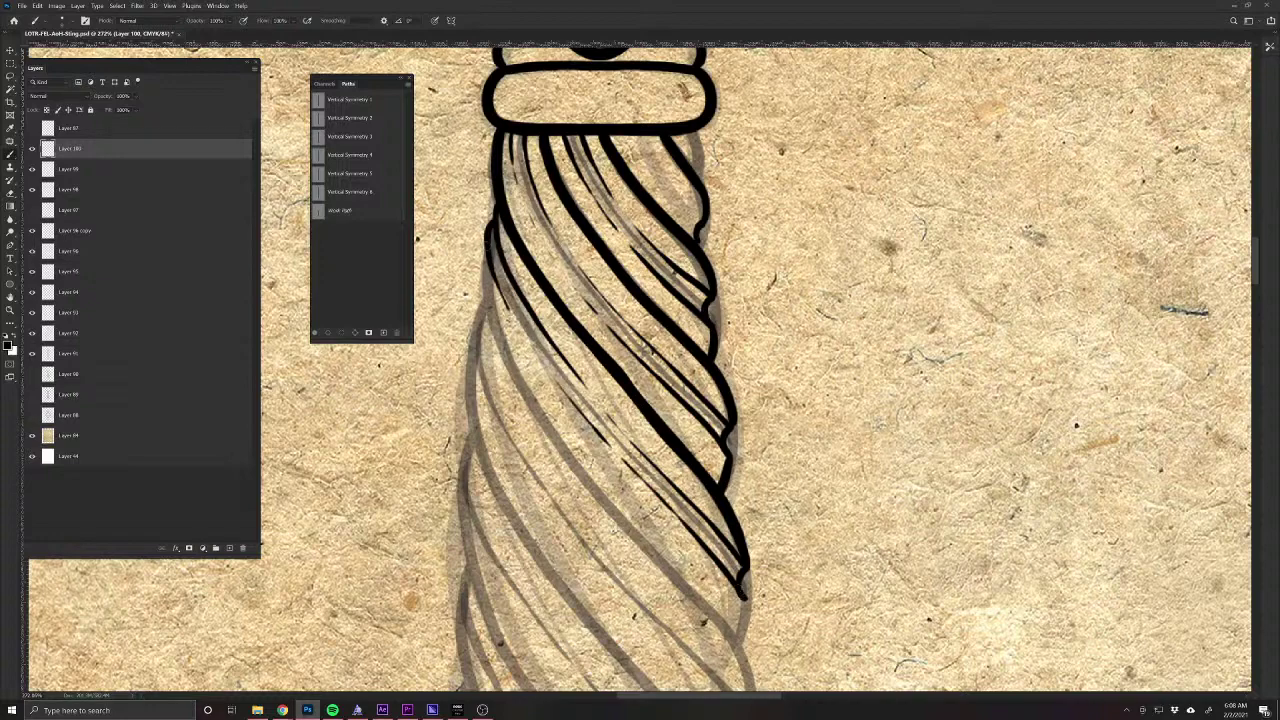
{"action": "mouse_move", "coordinate": [488, 240]}
{"action": "left_mouse_down"}
{"action": "mouse_move", "coordinate": [494, 332]}
{"action": "mouse_move", "coordinate": [562, 444]}
{"action": "left_mouse_up"}
Ink the heavy edge of the next strand across the middle of the grip and join it to the following right notch.
{"action": "mouse_move", "coordinate": [478, 250]}
{"action": "left_mouse_down"}
{"action": "mouse_move", "coordinate": [488, 310]}
{"action": "mouse_move", "coordinate": [544, 430]}
{"action": "mouse_move", "coordinate": [676, 576]}
{"action": "mouse_move", "coordinate": [606, 586]}
{"action": "mouse_move", "coordinate": [598, 407]}
{"action": "left_mouse_up"}
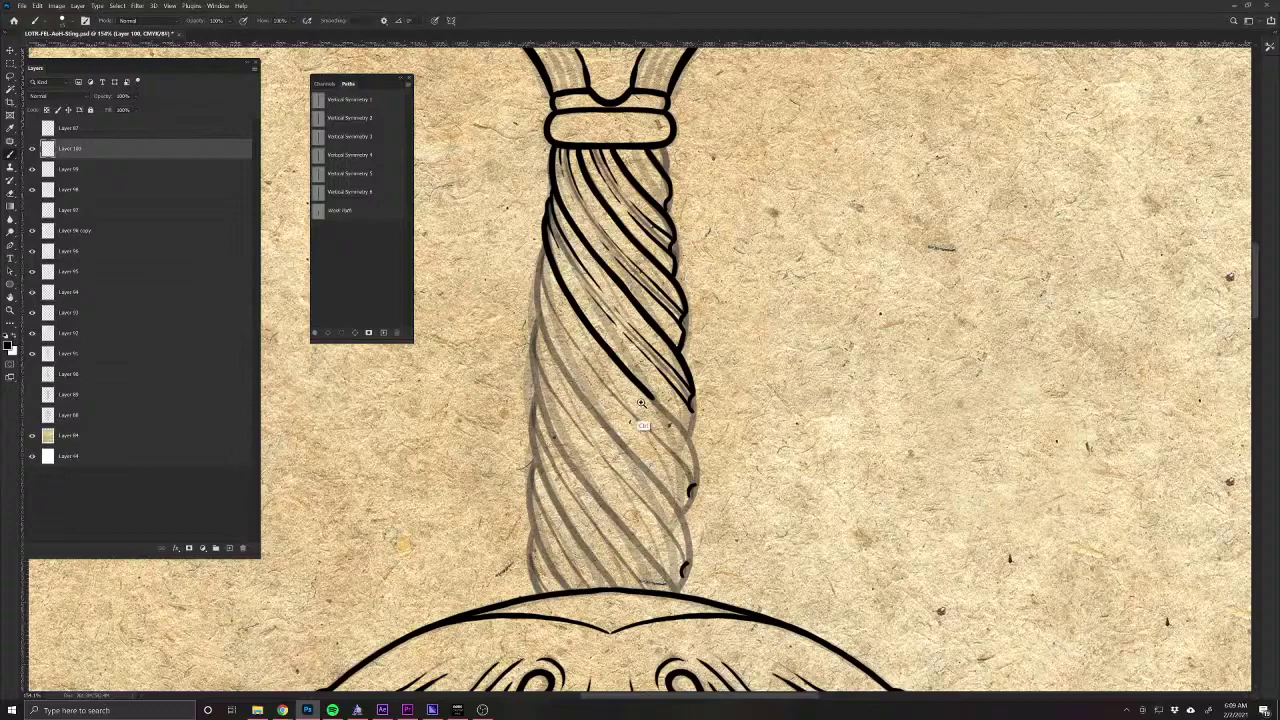
{"action": "scroll", "coordinate": [644, 405], "scroll_direction": "up", "scroll_amount": 2}
{"action": "mouse_move", "coordinate": [662, 398]}
{"action": "left_mouse_down"}
{"action": "mouse_move", "coordinate": [740, 482]}
{"action": "mouse_move", "coordinate": [754, 556]}
{"action": "mouse_move", "coordinate": [742, 572]}
{"action": "left_mouse_up"}
{"action": "mouse_move", "coordinate": [742, 420]}
{"action": "left_mouse_down"}
{"action": "mouse_move", "coordinate": [735, 469]}
{"action": "mouse_move", "coordinate": [744, 446]}
{"action": "left_mouse_up"}
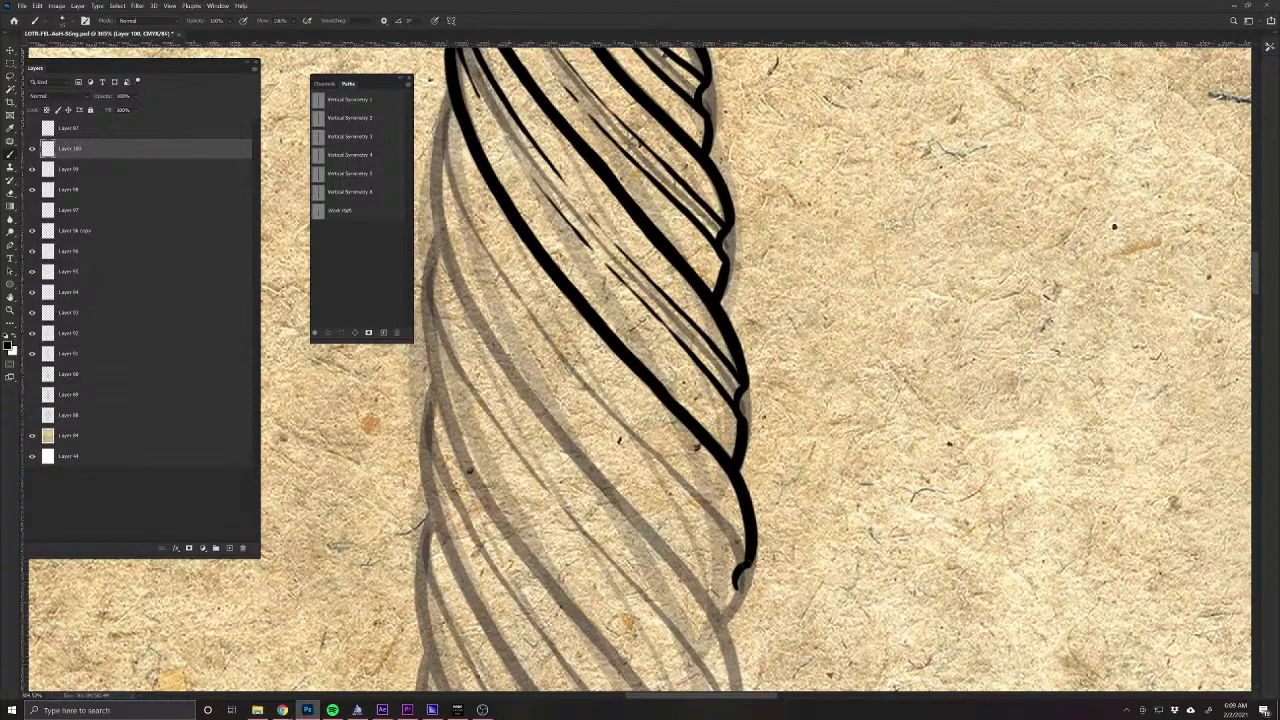
Add paired thin, broken lines along the mid-grip strand's groove, from the left contour to the right notch.
{"action": "left_click_drag", "start_coordinate": [744, 558], "coordinate": [666, 454]}
{"action": "left_click_drag", "start_coordinate": [585, 377], "coordinate": [657, 487]}
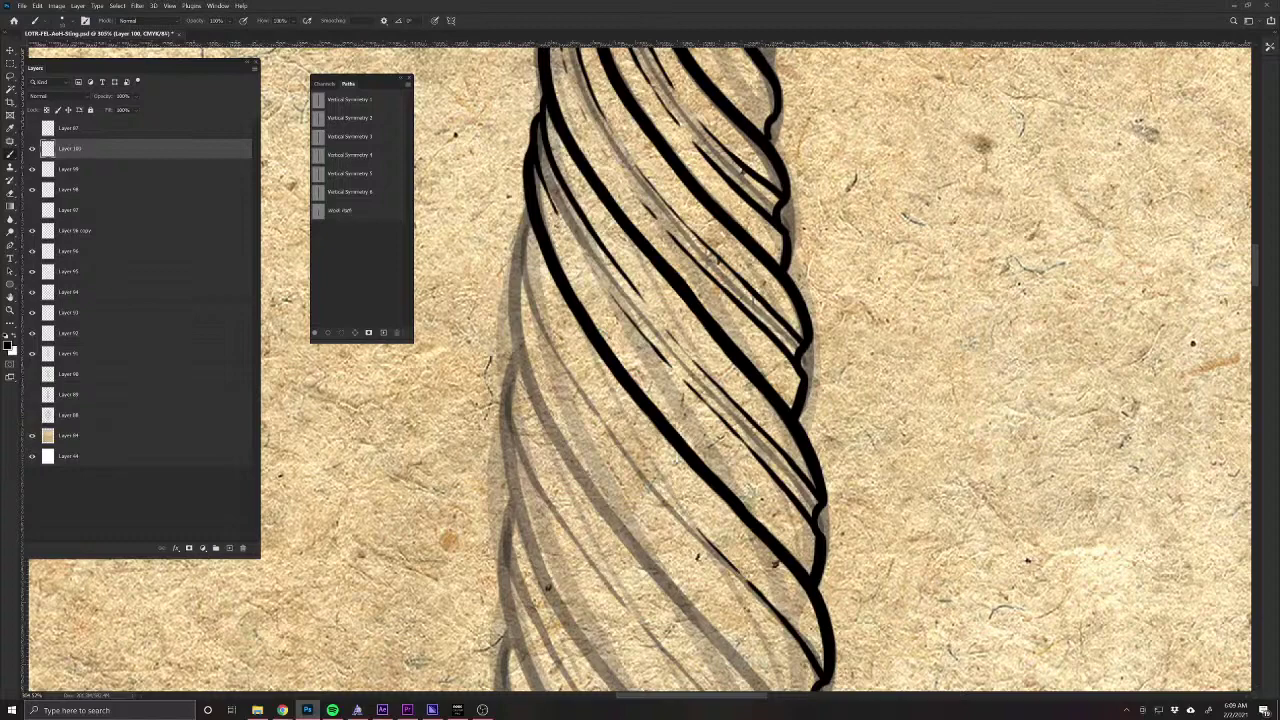
{"action": "mouse_move", "coordinate": [527, 196]}
{"action": "left_mouse_down"}
{"action": "mouse_move", "coordinate": [511, 254]}
{"action": "mouse_move", "coordinate": [561, 355]}
{"action": "mouse_move", "coordinate": [694, 522]}
{"action": "left_mouse_up"}
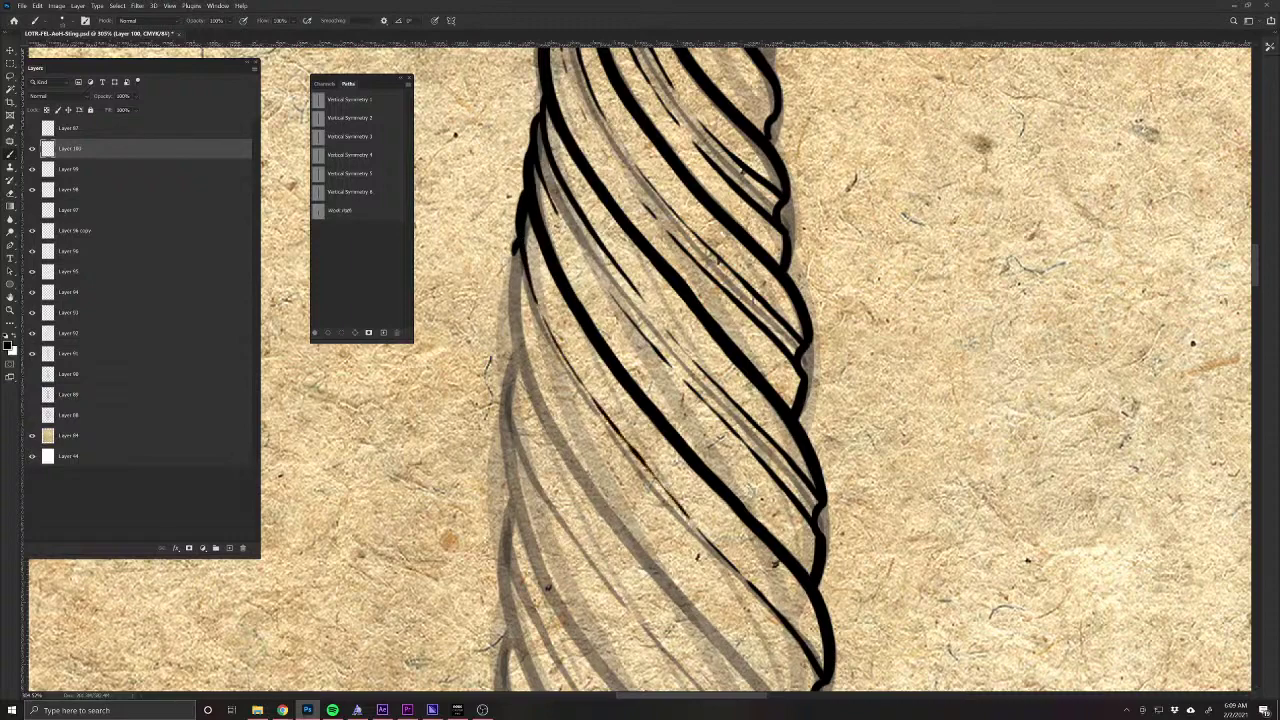
{"action": "mouse_move", "coordinate": [519, 242]}
{"action": "left_mouse_down"}
{"action": "mouse_move", "coordinate": [511, 267]}
{"action": "mouse_move", "coordinate": [526, 312]}
{"action": "mouse_move", "coordinate": [616, 458]}
{"action": "left_mouse_up"}
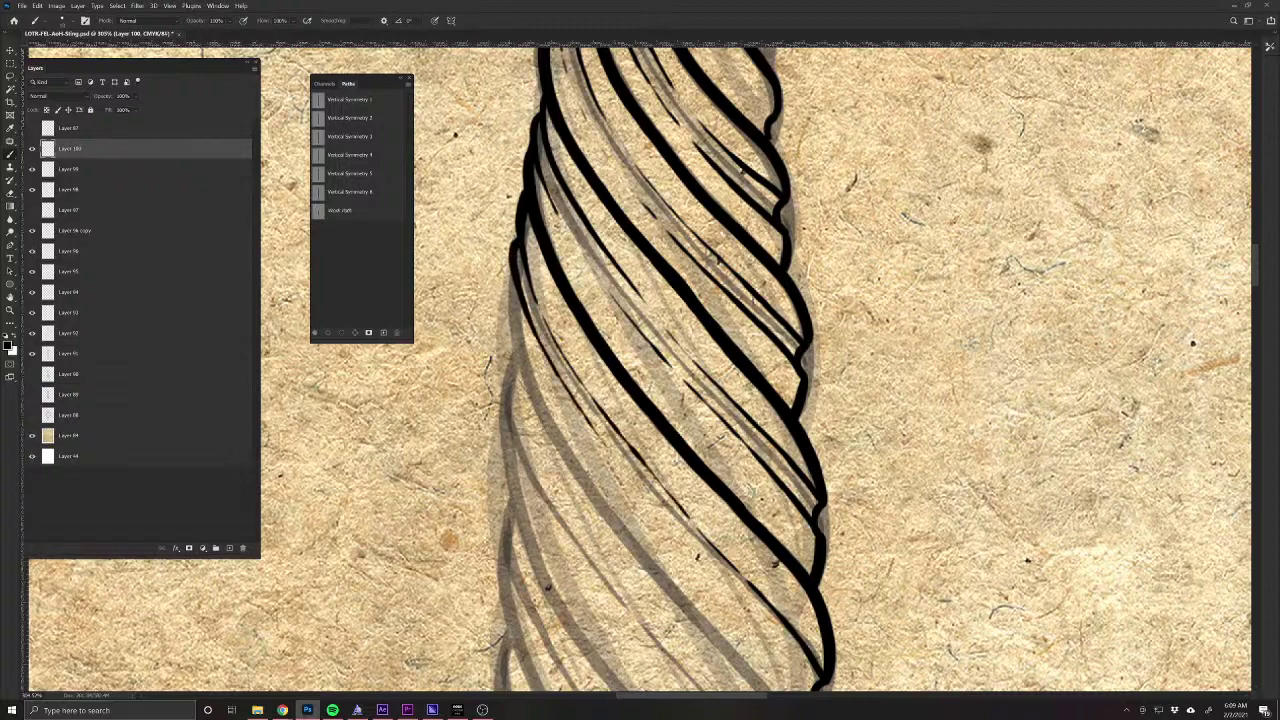
{"action": "left_click_drag", "start_coordinate": [657, 500], "coordinate": [696, 545]}
{"action": "left_click_drag", "start_coordinate": [729, 629], "coordinate": [667, 522]}
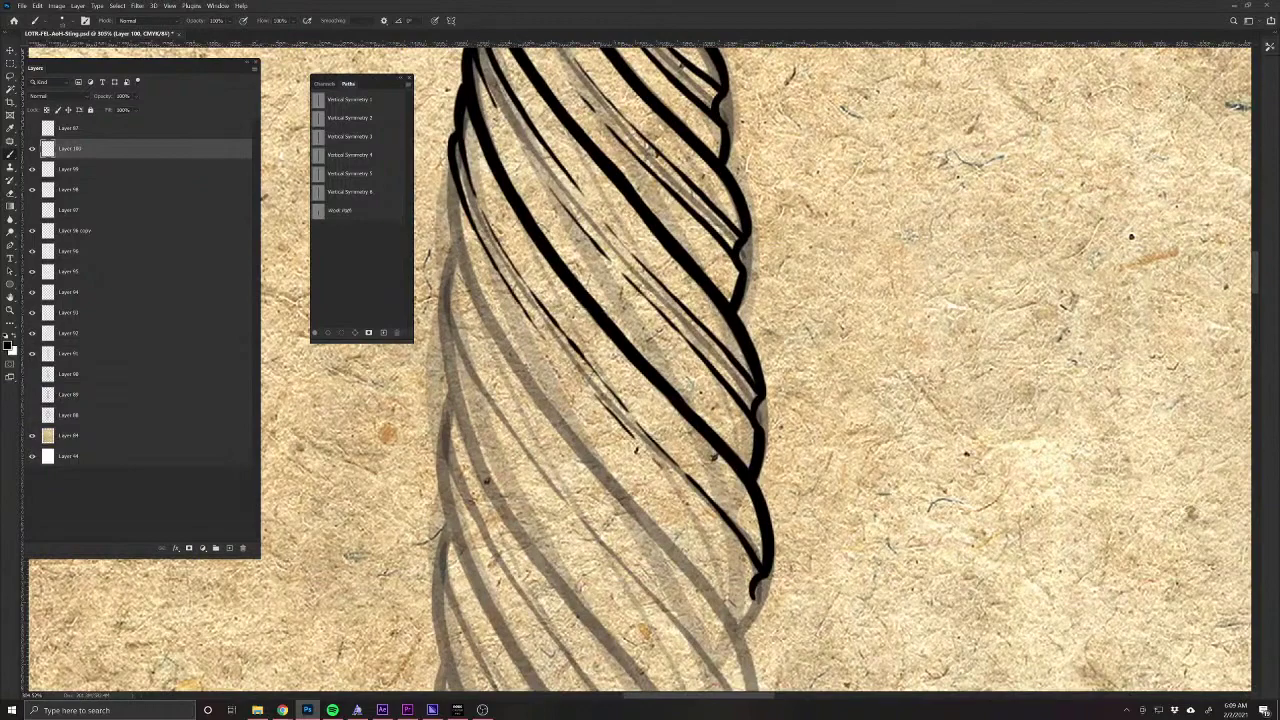
{"action": "mouse_move", "coordinate": [660, 466]}
{"action": "left_mouse_down"}
{"action": "mouse_move", "coordinate": [756, 598]}
{"action": "mouse_move", "coordinate": [740, 630]}
{"action": "mouse_move", "coordinate": [748, 606]}
{"action": "left_mouse_up"}
Ink the next heavy strand edge to the lowest right notch and draw tapered, broken groove lines beneath it.
{"action": "mouse_move", "coordinate": [451, 165]}
{"action": "left_mouse_down"}
{"action": "mouse_move", "coordinate": [460, 245]}
{"action": "mouse_move", "coordinate": [510, 348]}
{"action": "mouse_move", "coordinate": [740, 640]}
{"action": "mouse_move", "coordinate": [656, 478]}
{"action": "mouse_move", "coordinate": [632, 375]}
{"action": "mouse_move", "coordinate": [697, 393]}
{"action": "mouse_move", "coordinate": [702, 470]}
{"action": "left_mouse_up"}
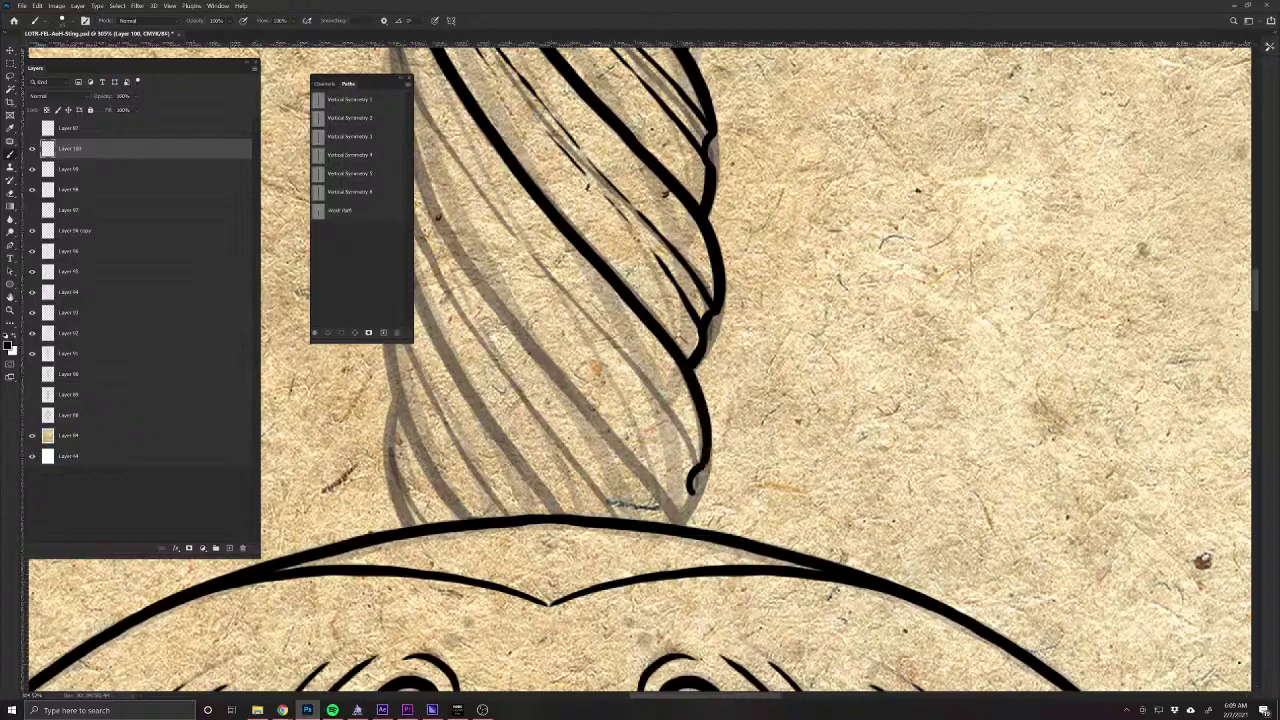
{"action": "left_click_drag", "start_coordinate": [510, 387], "coordinate": [672, 558]}
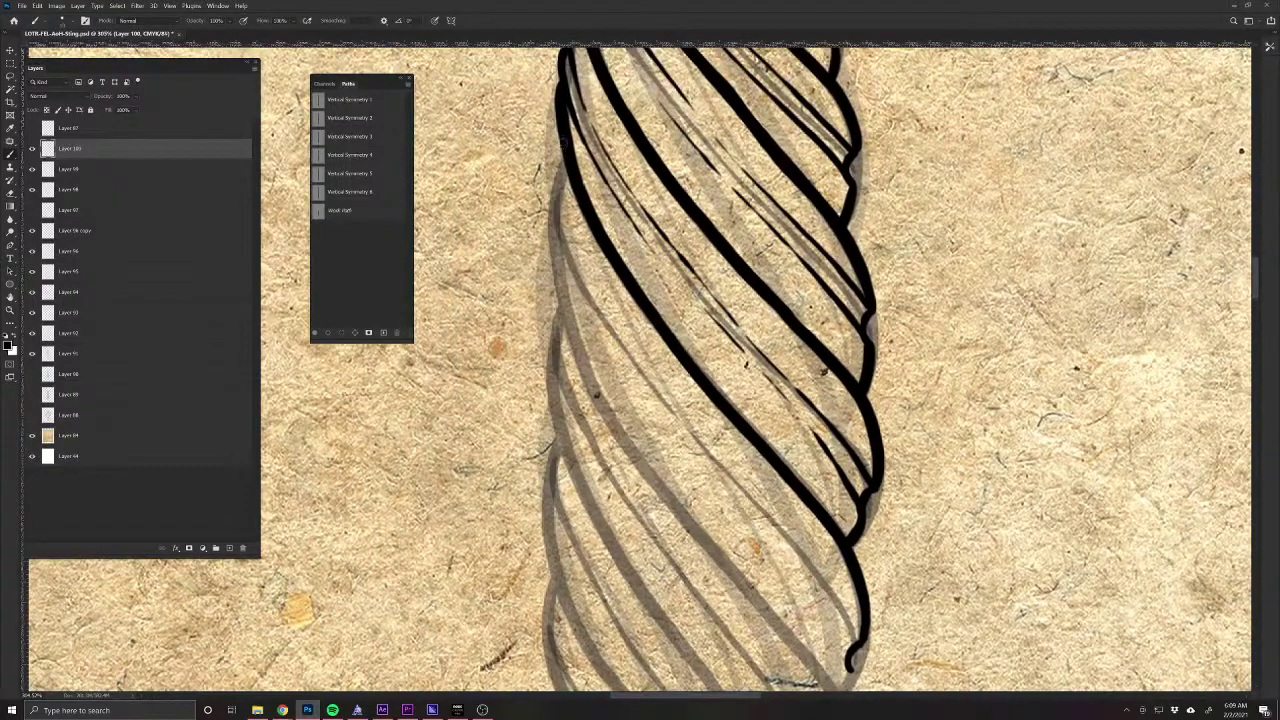
{"action": "mouse_move", "coordinate": [564, 138]}
{"action": "left_mouse_down"}
{"action": "mouse_move", "coordinate": [549, 238]}
{"action": "mouse_move", "coordinate": [558, 222]}
{"action": "mouse_move", "coordinate": [600, 314]}
{"action": "left_mouse_up"}
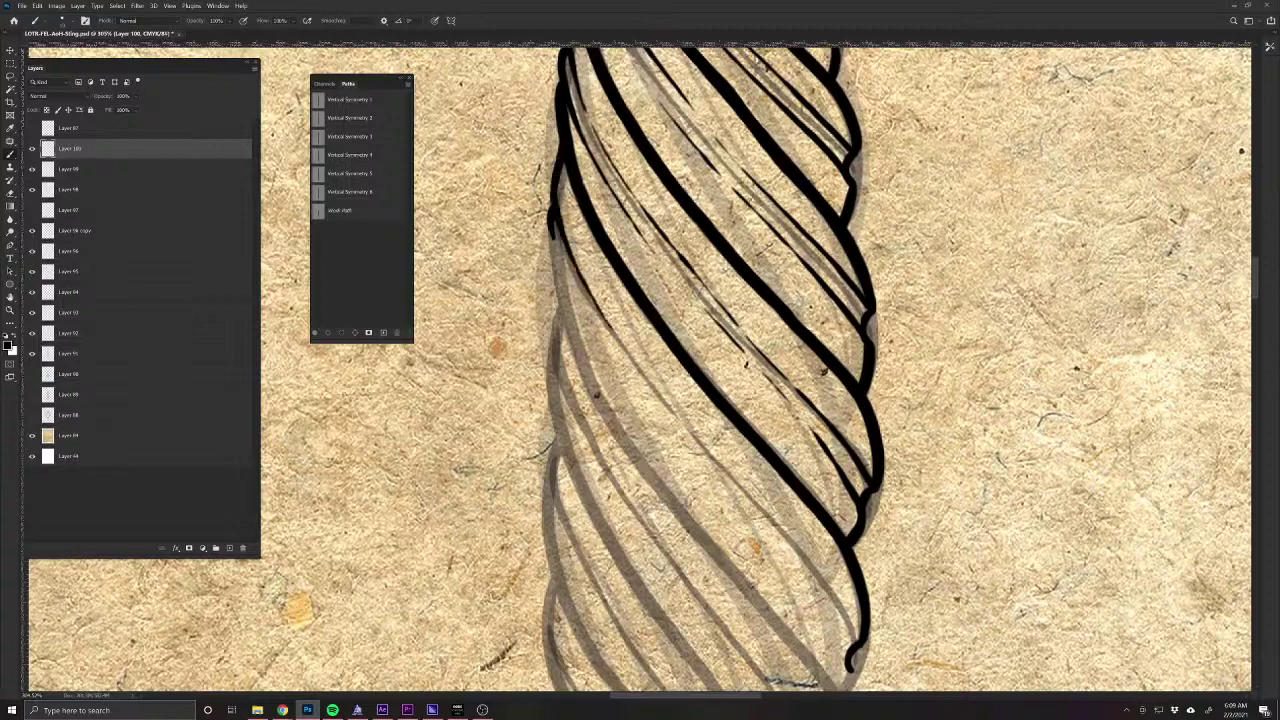
{"action": "mouse_move", "coordinate": [700, 438]}
{"action": "left_mouse_down"}
{"action": "mouse_move", "coordinate": [812, 556]}
{"action": "mouse_move", "coordinate": [858, 638]}
{"action": "left_mouse_up"}
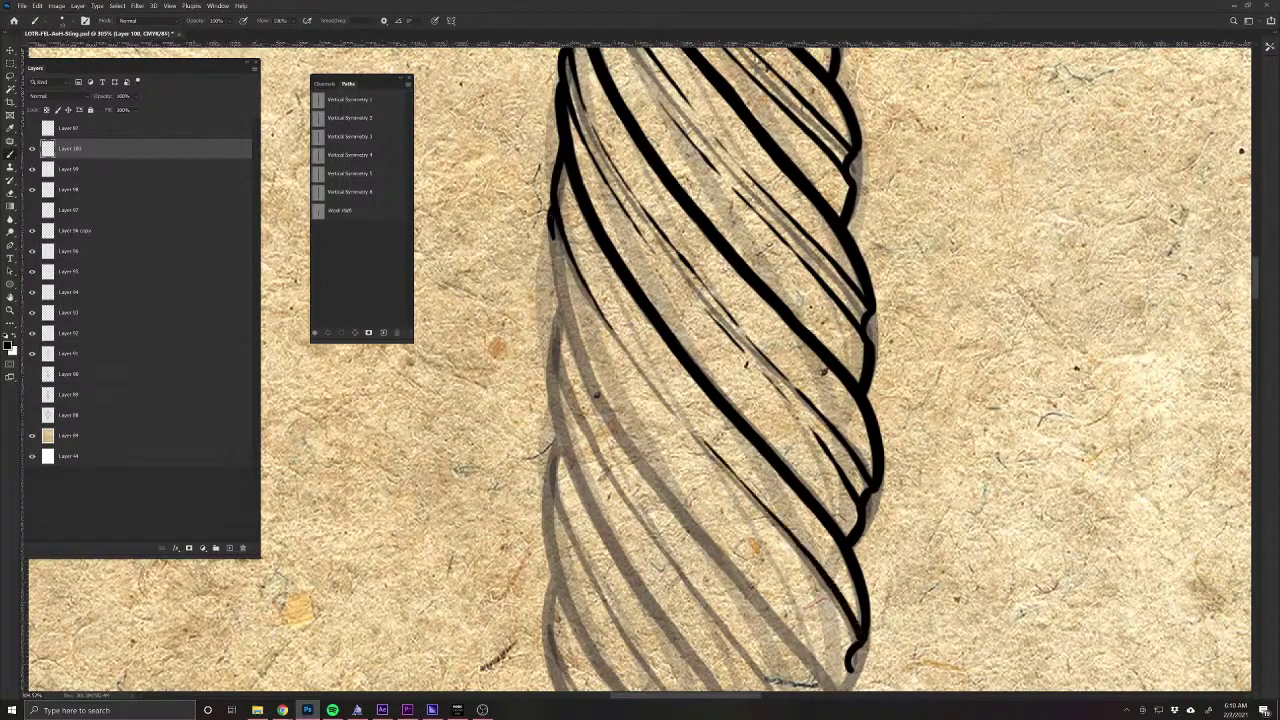
{"action": "left_click_drag", "start_coordinate": [548, 230], "coordinate": [624, 372]}
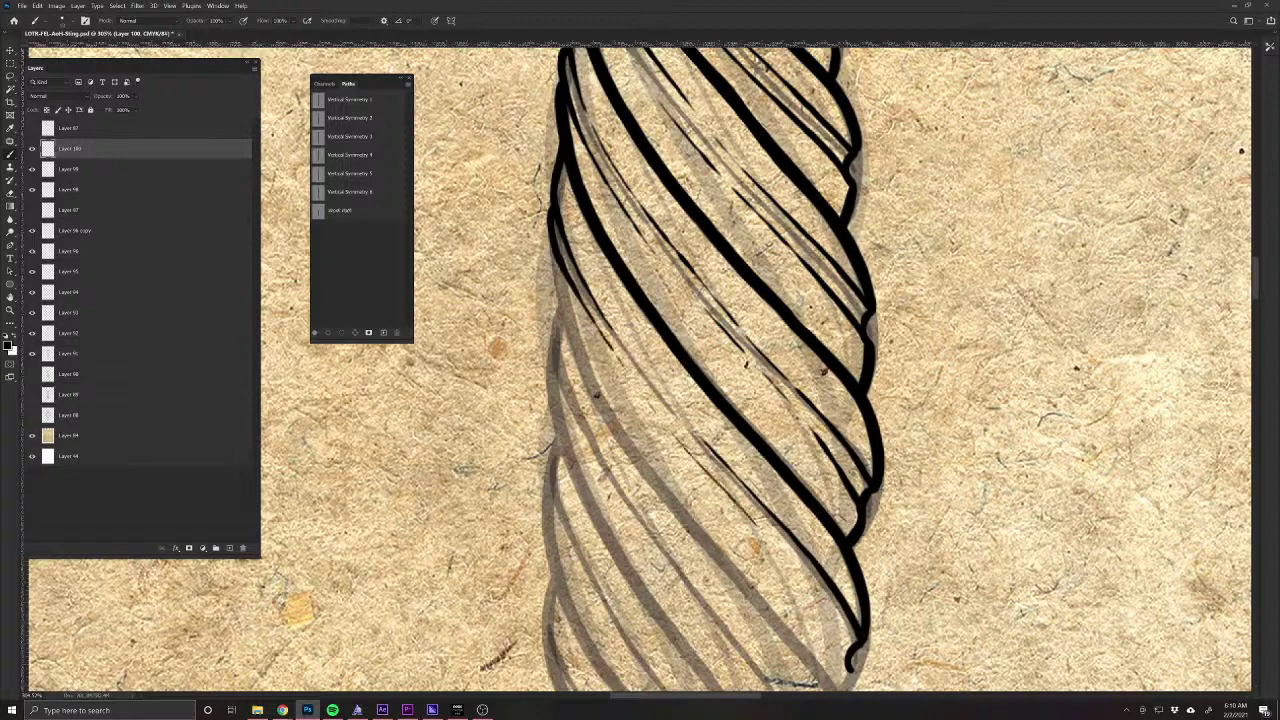
{"action": "left_click_drag", "start_coordinate": [778, 550], "coordinate": [855, 666]}
Close the grip's right contour down to the crossguard and ink the heavy strand edge that meets it at the lower right corner.
{"action": "left_click_drag", "start_coordinate": [753, 634], "coordinate": [611, 443]}
{"action": "left_click_drag", "start_coordinate": [706, 481], "coordinate": [699, 515]}
{"action": "left_click_drag", "start_coordinate": [707, 481], "coordinate": [699, 515]}
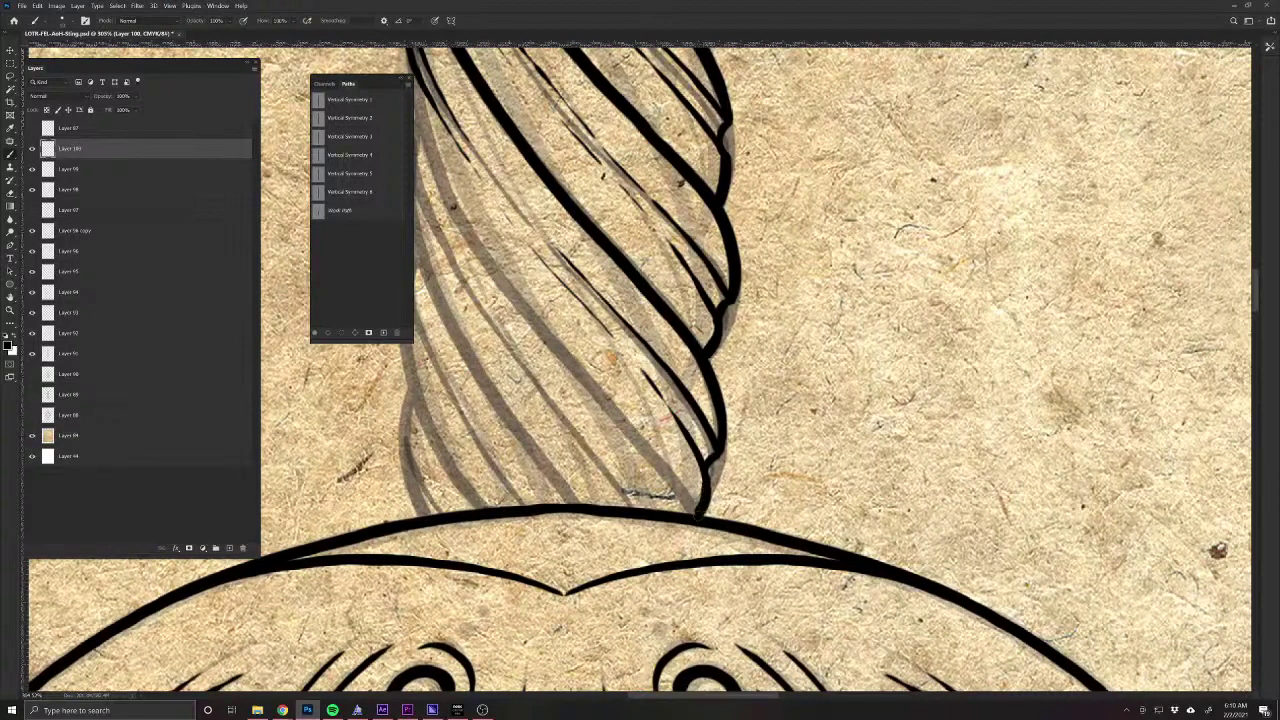
{"action": "left_click_drag", "start_coordinate": [565, 355], "coordinate": [688, 503]}
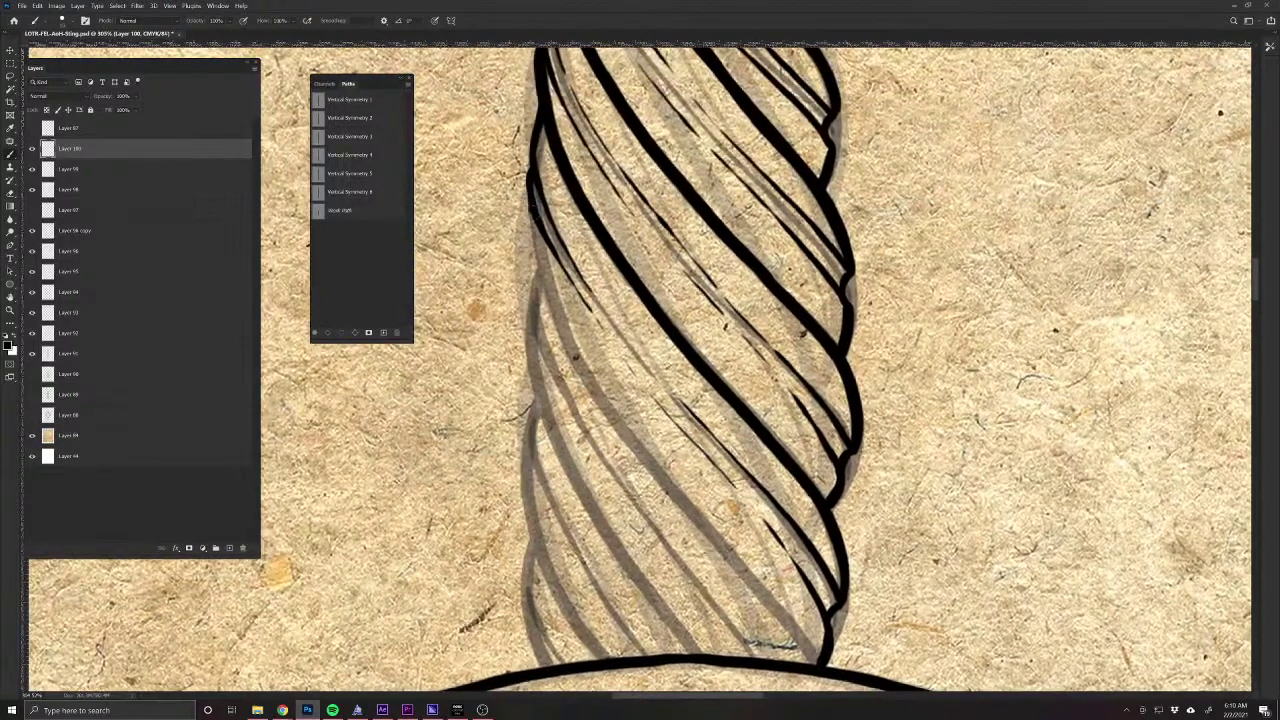
{"action": "mouse_move", "coordinate": [528, 210]}
{"action": "left_mouse_down"}
{"action": "mouse_move", "coordinate": [586, 374]}
{"action": "mouse_move", "coordinate": [708, 532]}
{"action": "left_mouse_up"}
{"action": "left_click_drag", "start_coordinate": [757, 584], "coordinate": [820, 662]}
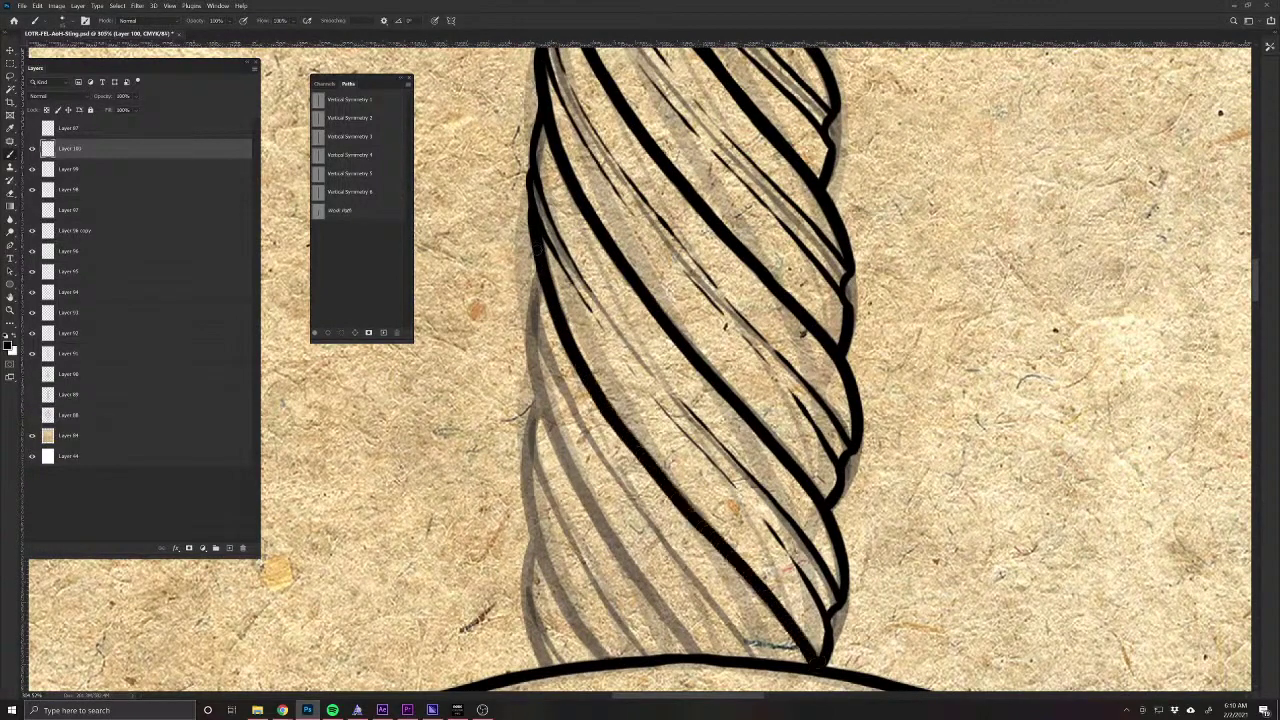
Ink two thin, broken groove lines through the lower strand, from its left contour down to the crossguard.
{"action": "mouse_move", "coordinate": [538, 250]}
{"action": "left_mouse_down"}
{"action": "mouse_move", "coordinate": [531, 306]}
{"action": "mouse_move", "coordinate": [588, 428]}
{"action": "left_mouse_up"}
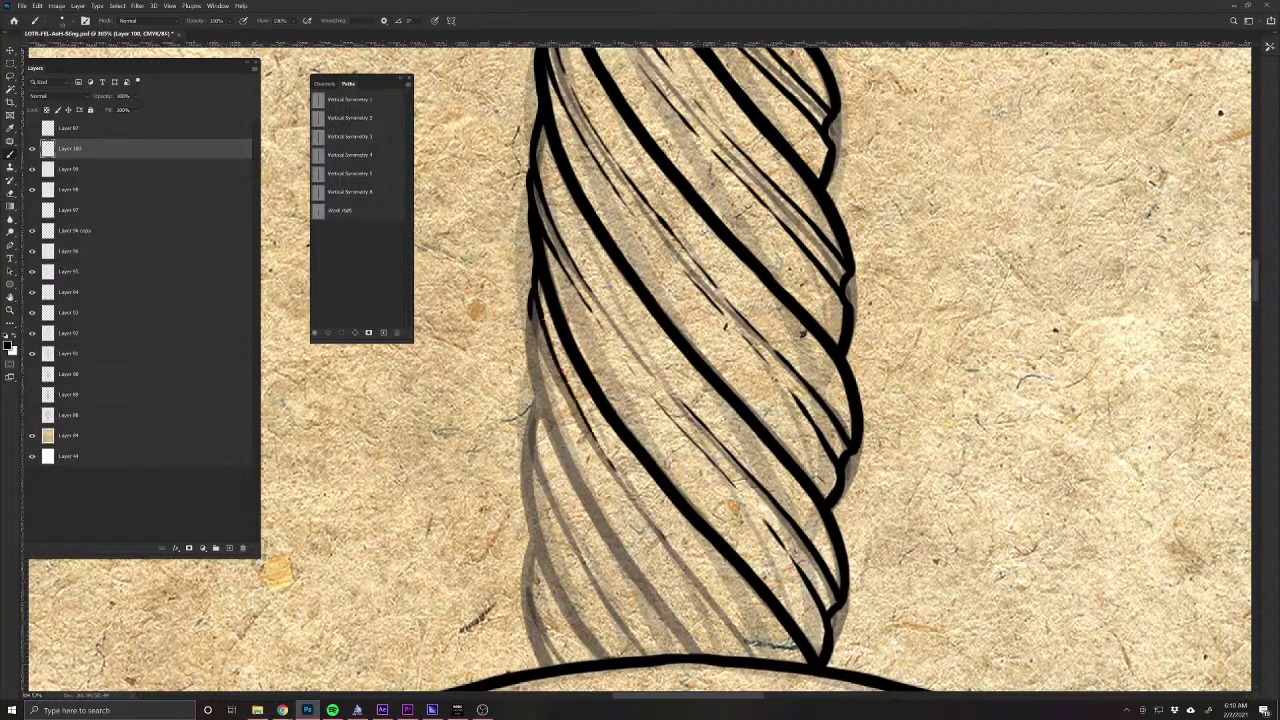
{"action": "left_click_drag", "start_coordinate": [706, 590], "coordinate": [754, 652]}
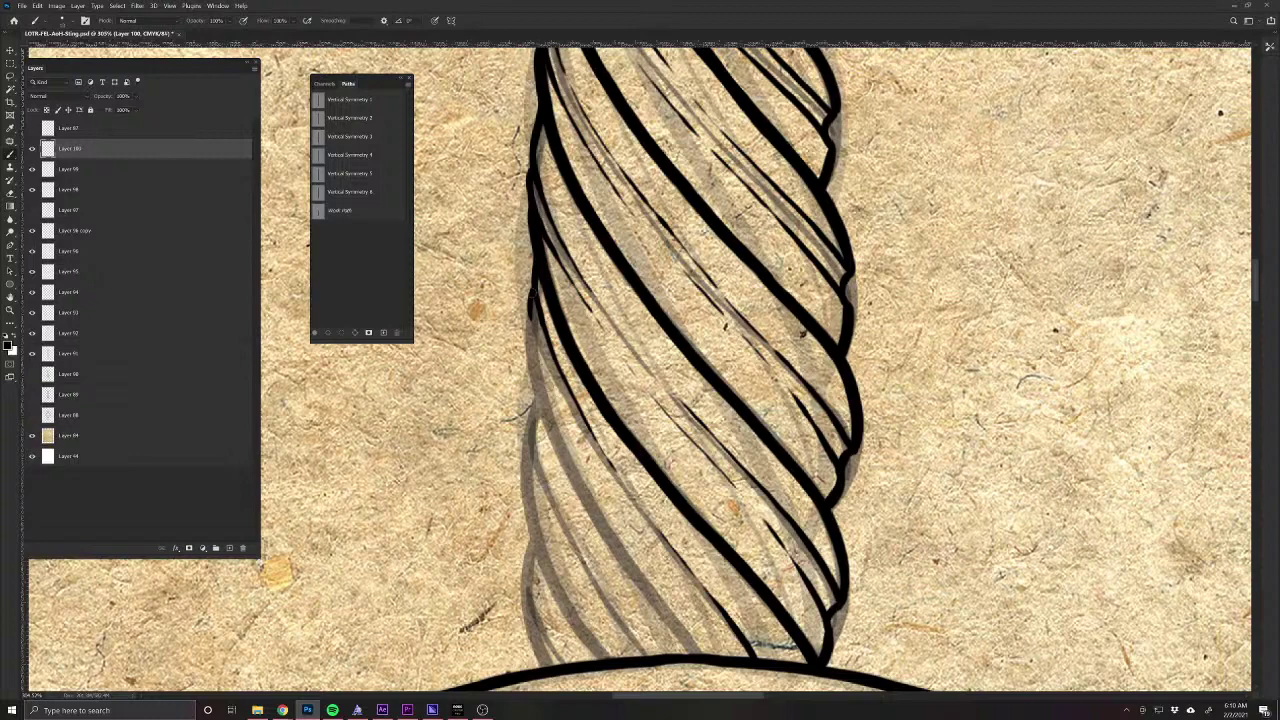
{"action": "left_click_drag", "start_coordinate": [531, 316], "coordinate": [541, 356]}
{"action": "left_click_drag", "start_coordinate": [660, 558], "coordinate": [738, 660]}
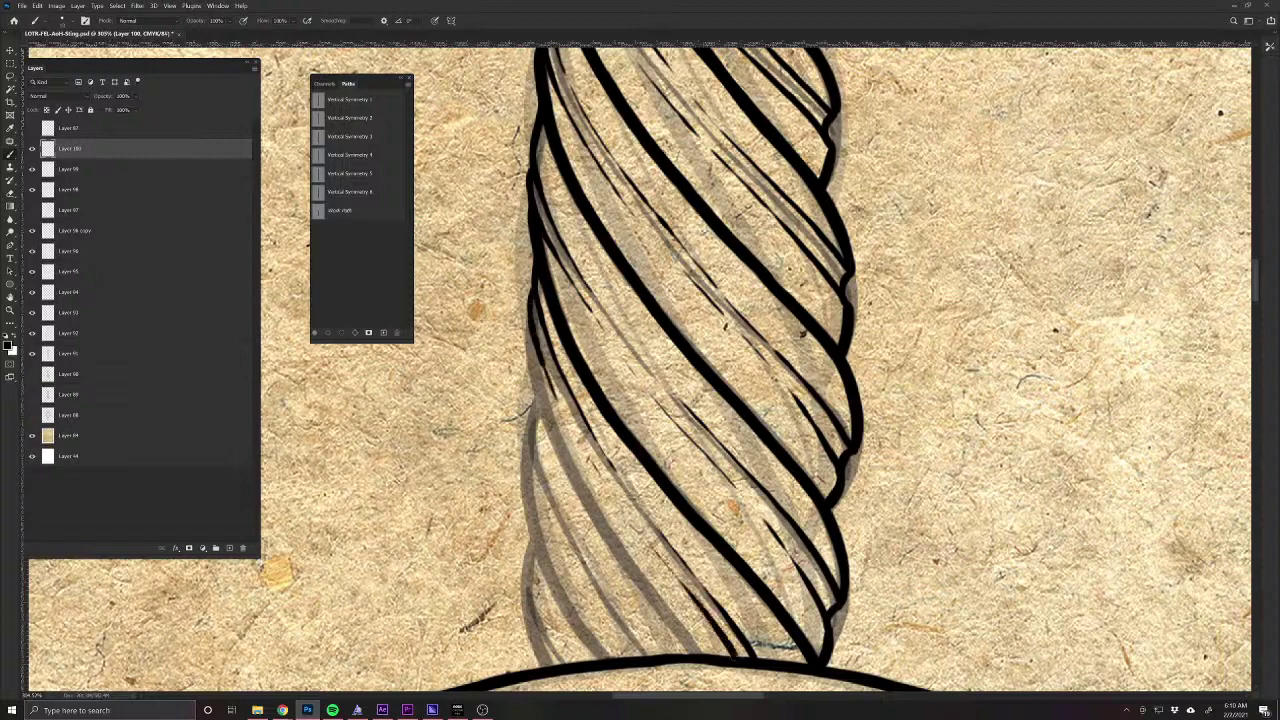
Ink the next heavy strand edge on the lower left down to the crossguard, with two thin groove lines beneath it.
{"action": "mouse_move", "coordinate": [526, 335]}
{"action": "left_mouse_down"}
{"action": "mouse_move", "coordinate": [528, 386]}
{"action": "mouse_move", "coordinate": [576, 479]}
{"action": "left_mouse_up"}
{"action": "mouse_move", "coordinate": [524, 322]}
{"action": "left_mouse_down"}
{"action": "mouse_move", "coordinate": [546, 427]}
{"action": "mouse_move", "coordinate": [692, 656]}
{"action": "left_mouse_up"}
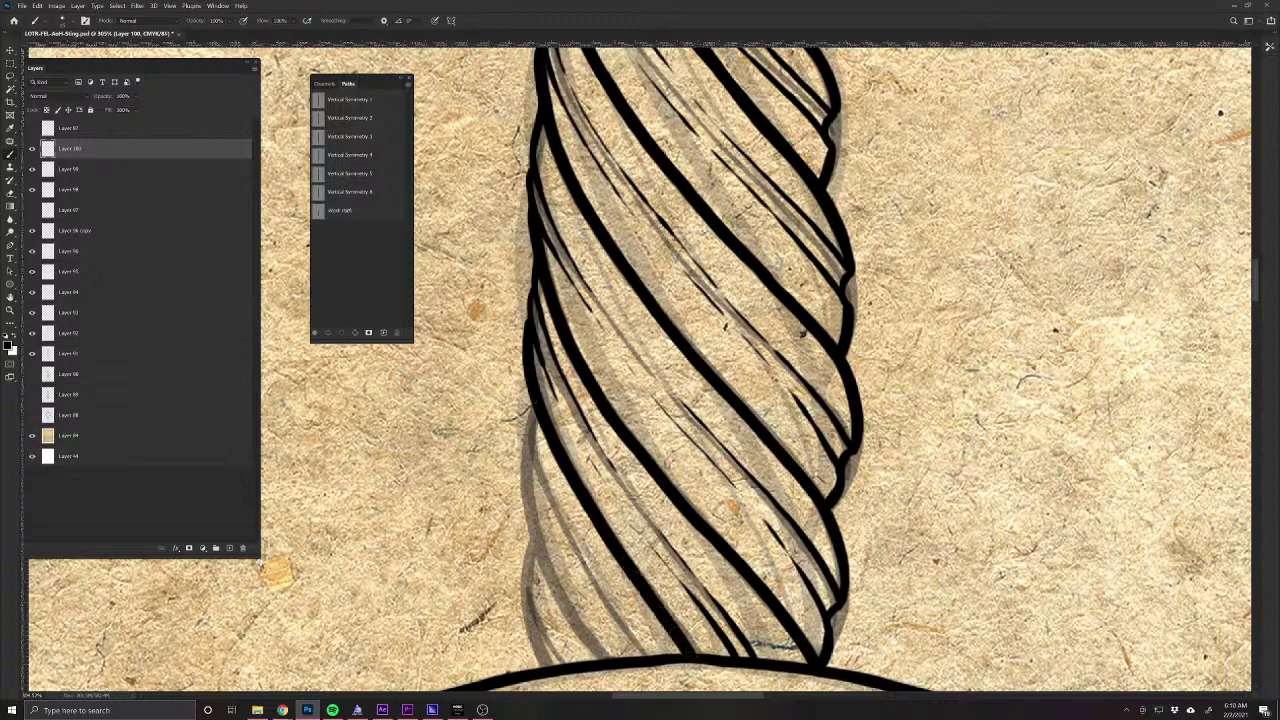
{"action": "left_click_drag", "start_coordinate": [532, 390], "coordinate": [542, 470]}
{"action": "left_click_drag", "start_coordinate": [572, 536], "coordinate": [656, 656]}
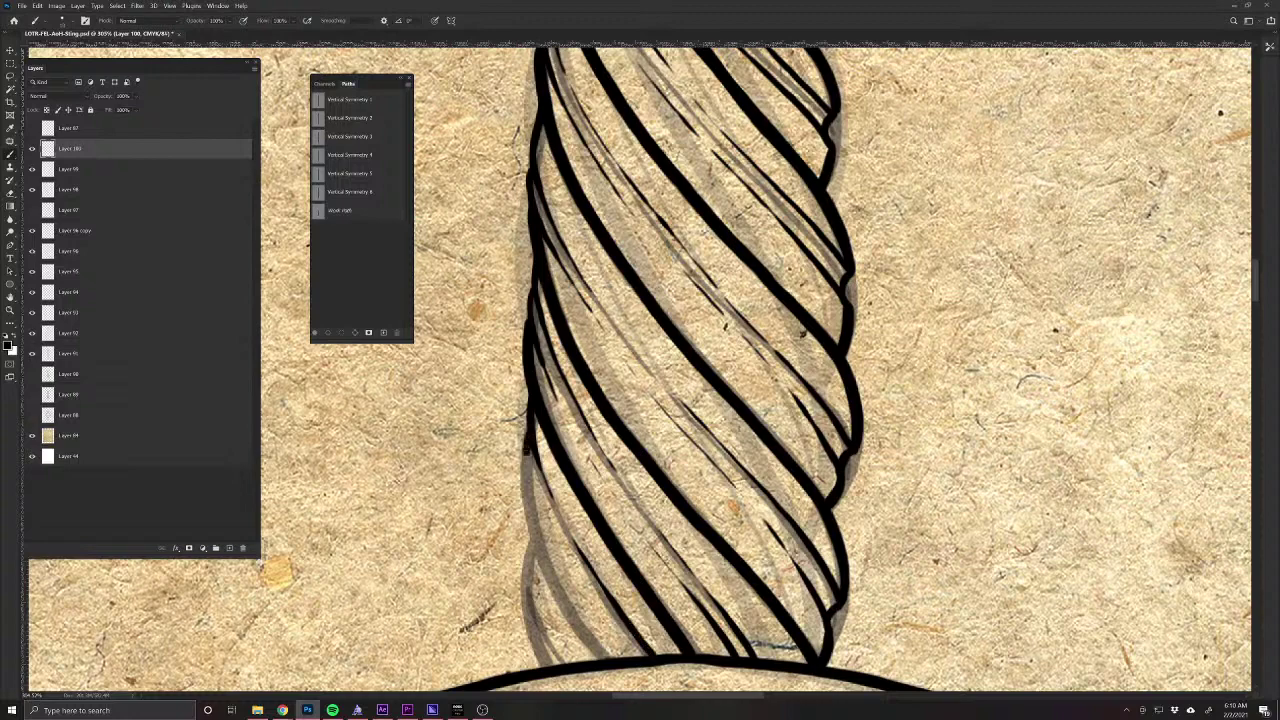
{"action": "left_click_drag", "start_coordinate": [540, 500], "coordinate": [636, 656]}
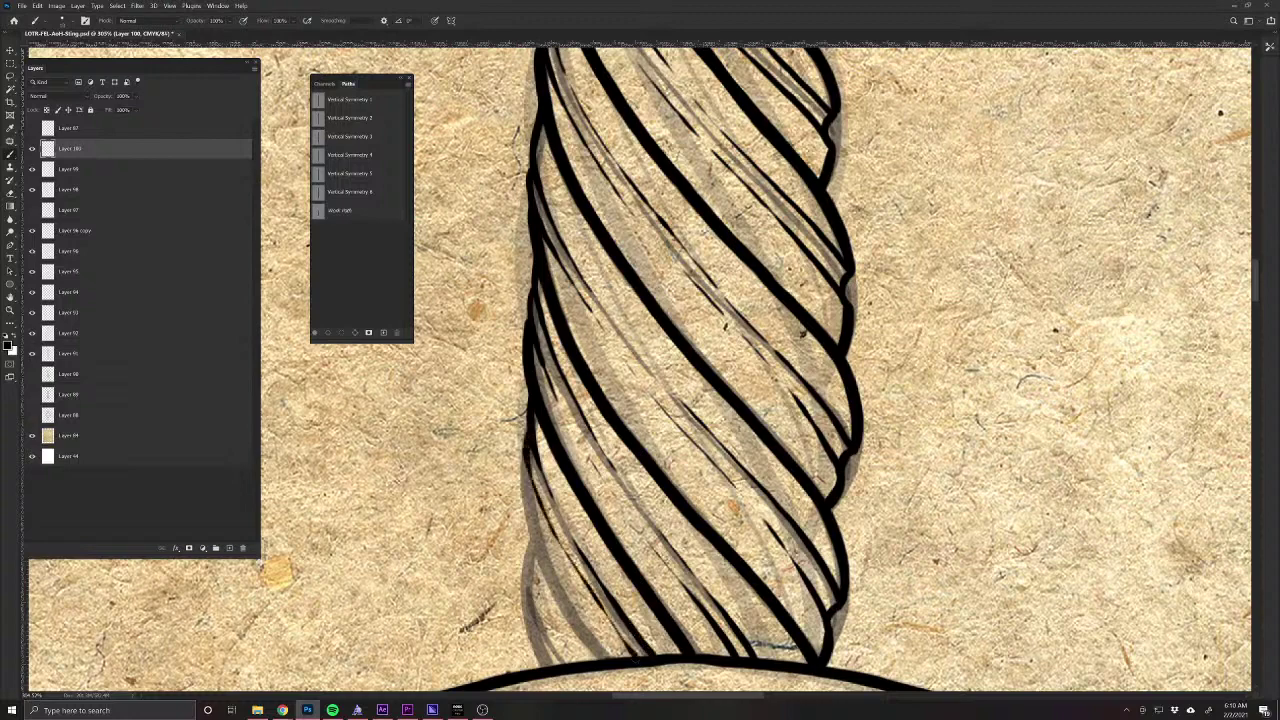
Ink the last heavy strand edge at the grip's lower left and close the left contour down to the crossguard.
{"action": "mouse_move", "coordinate": [518, 466]}
{"action": "left_mouse_down"}
{"action": "mouse_move", "coordinate": [562, 596]}
{"action": "mouse_move", "coordinate": [600, 658]}
{"action": "left_mouse_up"}
{"action": "left_click_drag", "start_coordinate": [525, 591], "coordinate": [556, 445]}
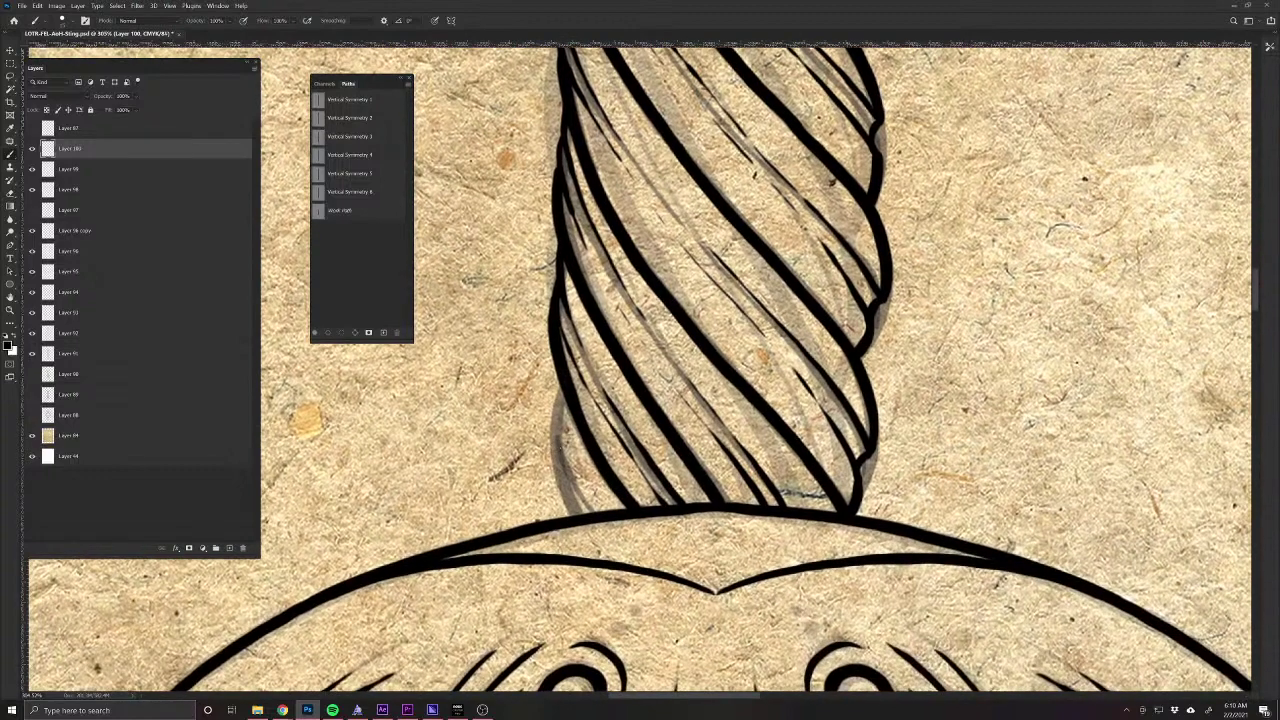
{"action": "left_click_drag", "start_coordinate": [556, 375], "coordinate": [592, 513]}
{"action": "mouse_move", "coordinate": [557, 420]}
{"action": "left_mouse_down"}
{"action": "mouse_move", "coordinate": [574, 514]}
{"action": "mouse_move", "coordinate": [554, 455]}
{"action": "mouse_move", "coordinate": [556, 357]}
{"action": "mouse_move", "coordinate": [644, 622]}
{"action": "mouse_move", "coordinate": [628, 502]}
{"action": "mouse_move", "coordinate": [642, 325]}
{"action": "mouse_move", "coordinate": [600, 530]}
{"action": "left_mouse_up"}
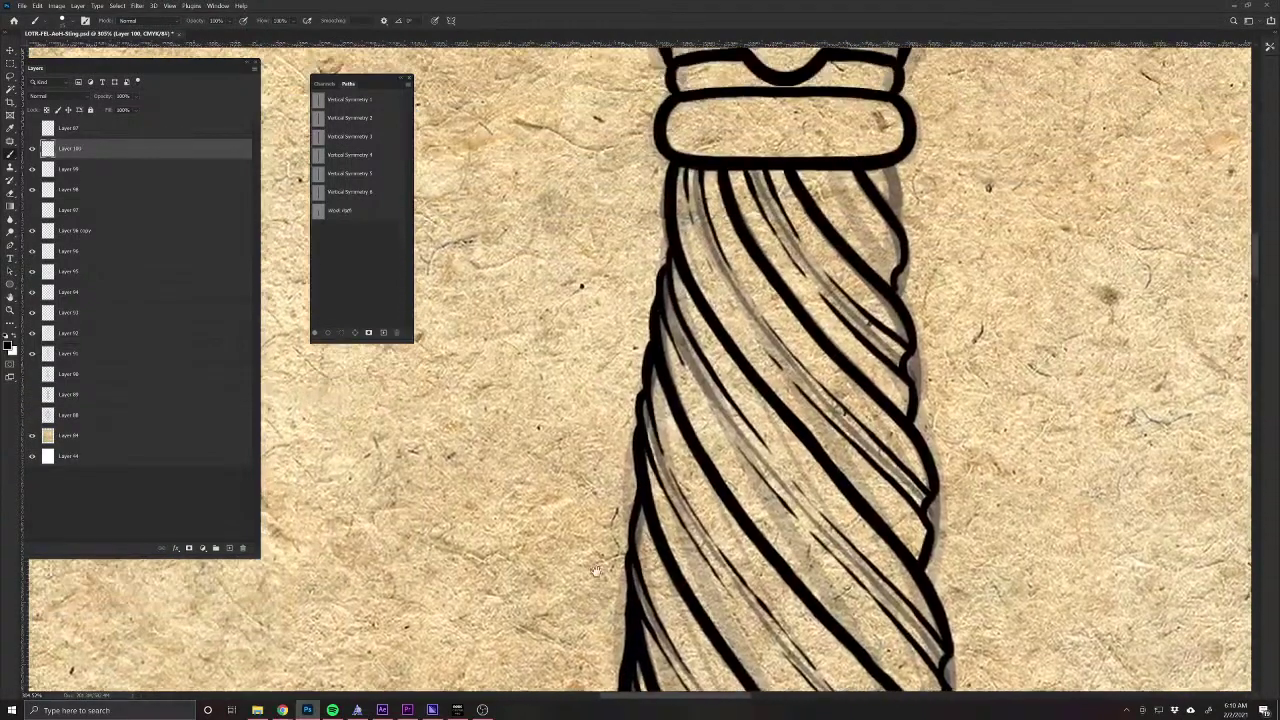
Thicken the outer contour along the left side of the grip, collar and flared leaf section, up to the pointed arch.
{"action": "mouse_move", "coordinate": [630, 640]}
{"action": "left_mouse_down"}
{"action": "mouse_move", "coordinate": [625, 550]}
{"action": "mouse_move", "coordinate": [665, 158]}
{"action": "left_mouse_up"}
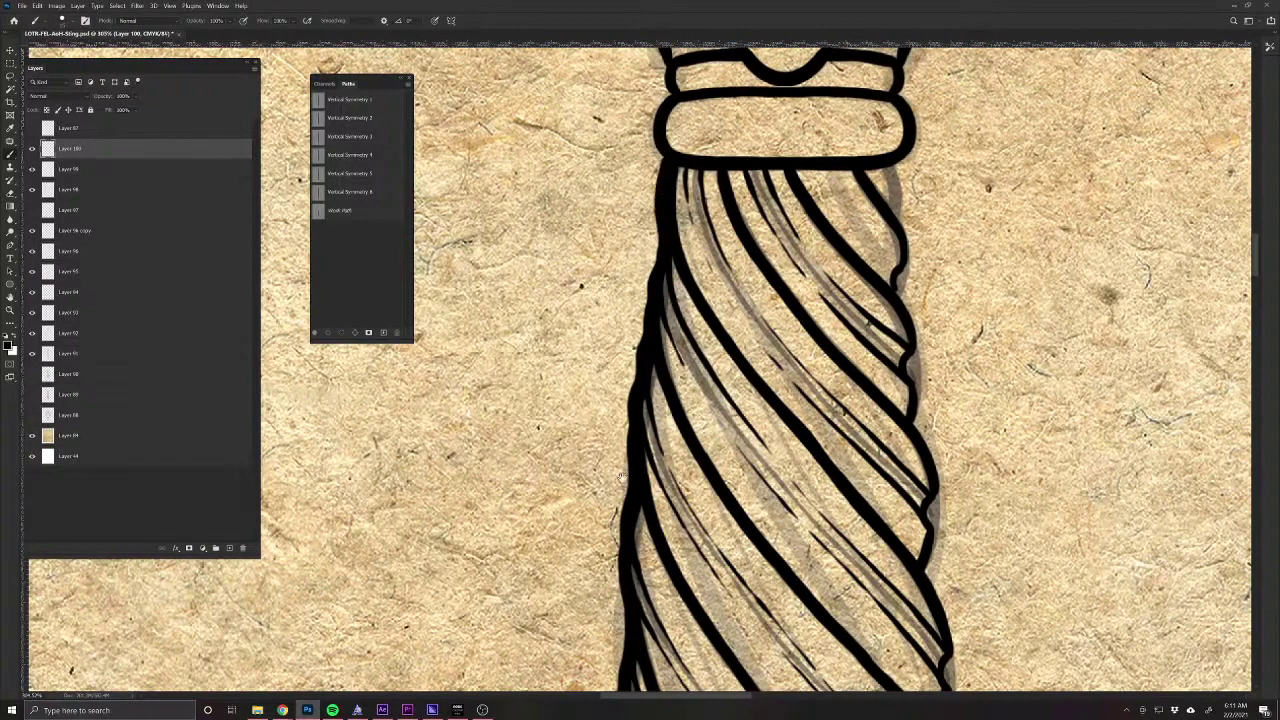
{"action": "left_click_drag", "start_coordinate": [654, 410], "coordinate": [514, 709]}
{"action": "mouse_move", "coordinate": [527, 461]}
{"action": "left_mouse_down"}
{"action": "mouse_move", "coordinate": [526, 352]}
{"action": "mouse_move", "coordinate": [596, 478]}
{"action": "mouse_move", "coordinate": [676, 552]}
{"action": "mouse_move", "coordinate": [684, 506]}
{"action": "mouse_move", "coordinate": [640, 452]}
{"action": "mouse_move", "coordinate": [588, 424]}
{"action": "mouse_move", "coordinate": [618, 366]}
{"action": "mouse_move", "coordinate": [668, 332]}
{"action": "mouse_move", "coordinate": [708, 326]}
{"action": "left_mouse_up"}
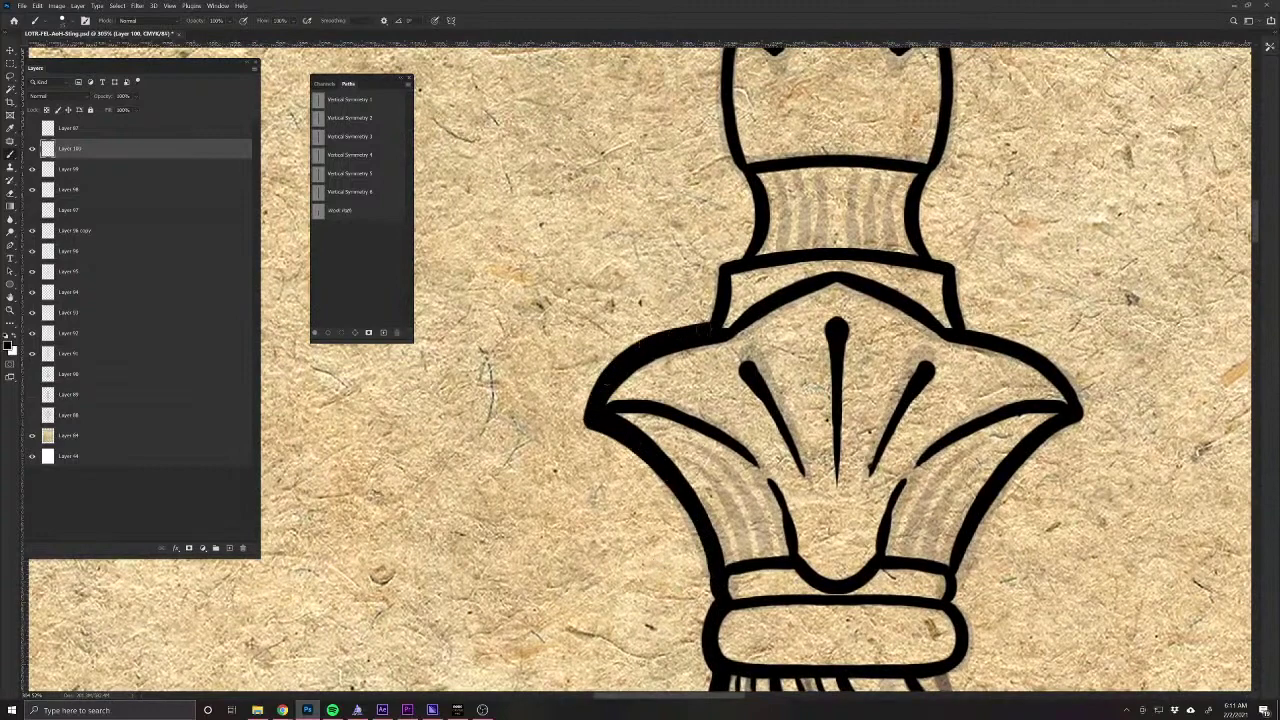
{"action": "mouse_move", "coordinate": [682, 422]}
{"action": "left_mouse_down"}
{"action": "mouse_move", "coordinate": [543, 583]}
{"action": "mouse_move", "coordinate": [478, 618]}
{"action": "left_mouse_up"}
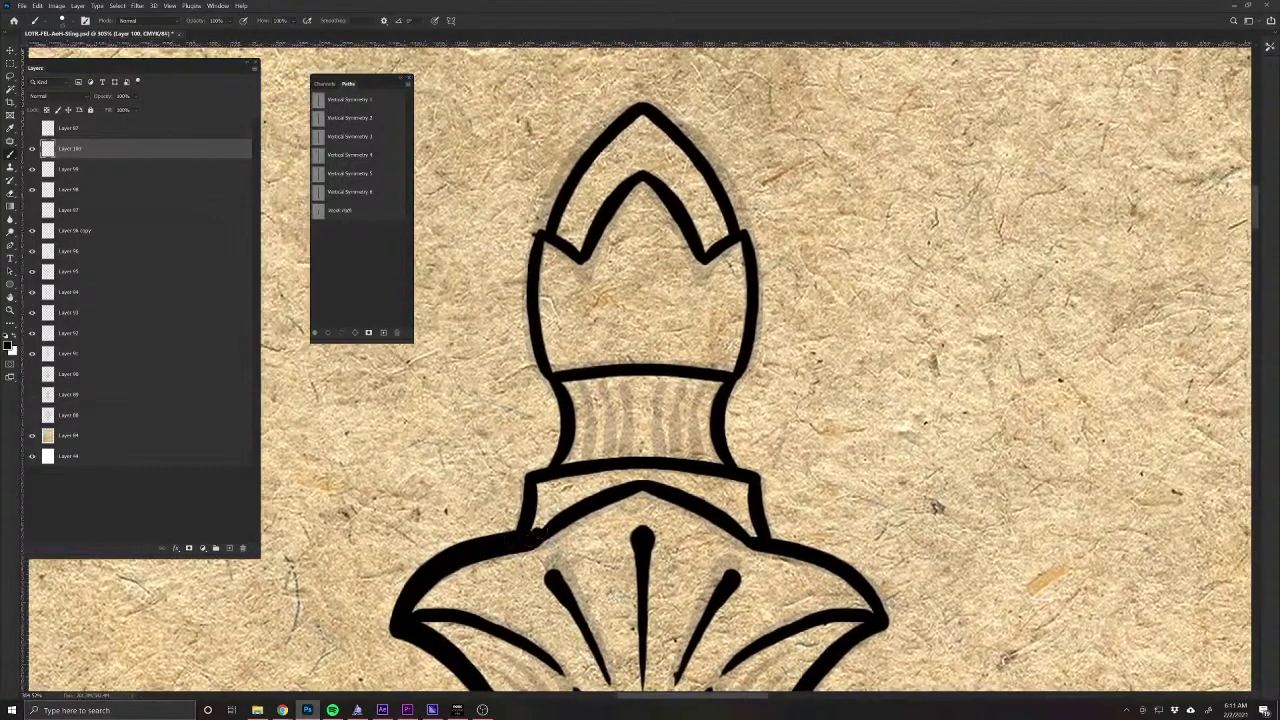
{"action": "mouse_move", "coordinate": [534, 532]}
{"action": "left_mouse_down"}
{"action": "mouse_move", "coordinate": [590, 494]}
{"action": "mouse_move", "coordinate": [648, 480]}
{"action": "left_mouse_up"}
Turn on vertical symmetry along the dagger's centre and thicken the outer contour from the pommel tip down through the flared section.
{"action": "left_click", "coordinate": [451, 21]}
{"action": "left_click", "coordinate": [476, 60]}
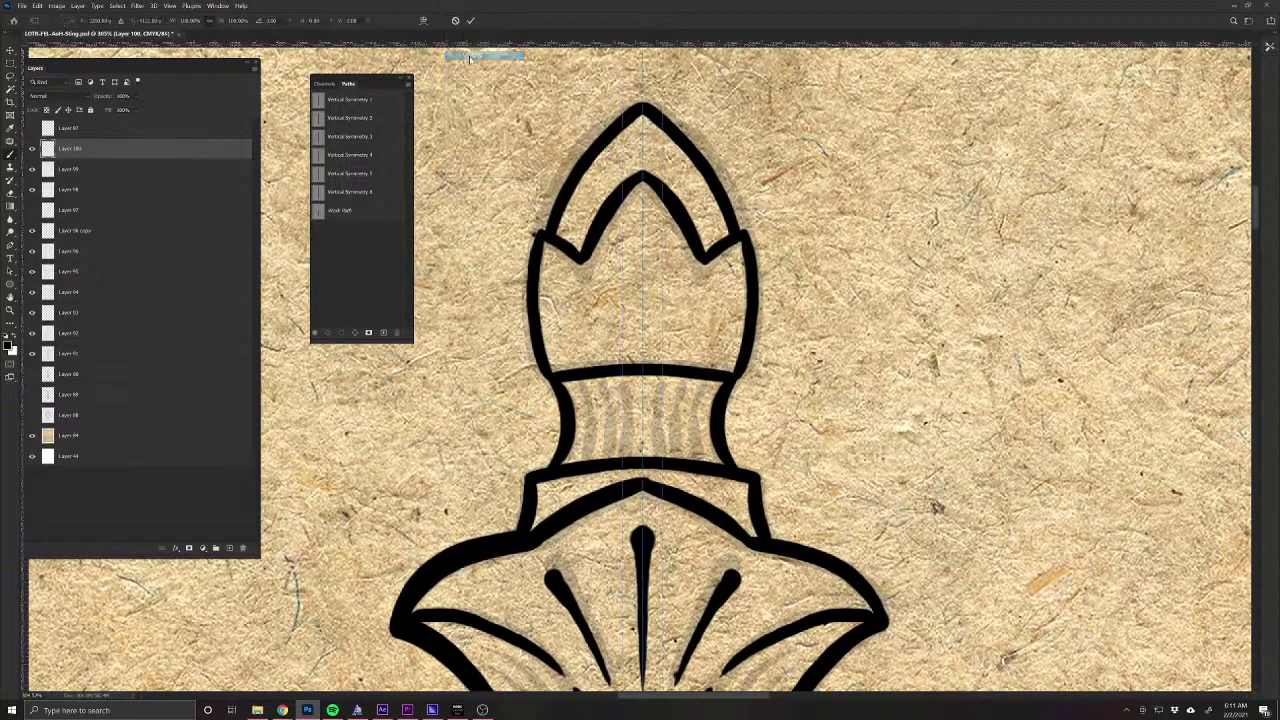
{"action": "key", "text": "Return"}
{"action": "mouse_move", "coordinate": [515, 545]}
{"action": "left_mouse_down"}
{"action": "mouse_move", "coordinate": [522, 466]}
{"action": "mouse_move", "coordinate": [546, 470]}
{"action": "mouse_move", "coordinate": [556, 416]}
{"action": "mouse_move", "coordinate": [527, 252]}
{"action": "mouse_move", "coordinate": [536, 224]}
{"action": "mouse_move", "coordinate": [572, 250]}
{"action": "mouse_move", "coordinate": [557, 190]}
{"action": "mouse_move", "coordinate": [612, 110]}
{"action": "mouse_move", "coordinate": [642, 96]}
{"action": "left_mouse_up"}
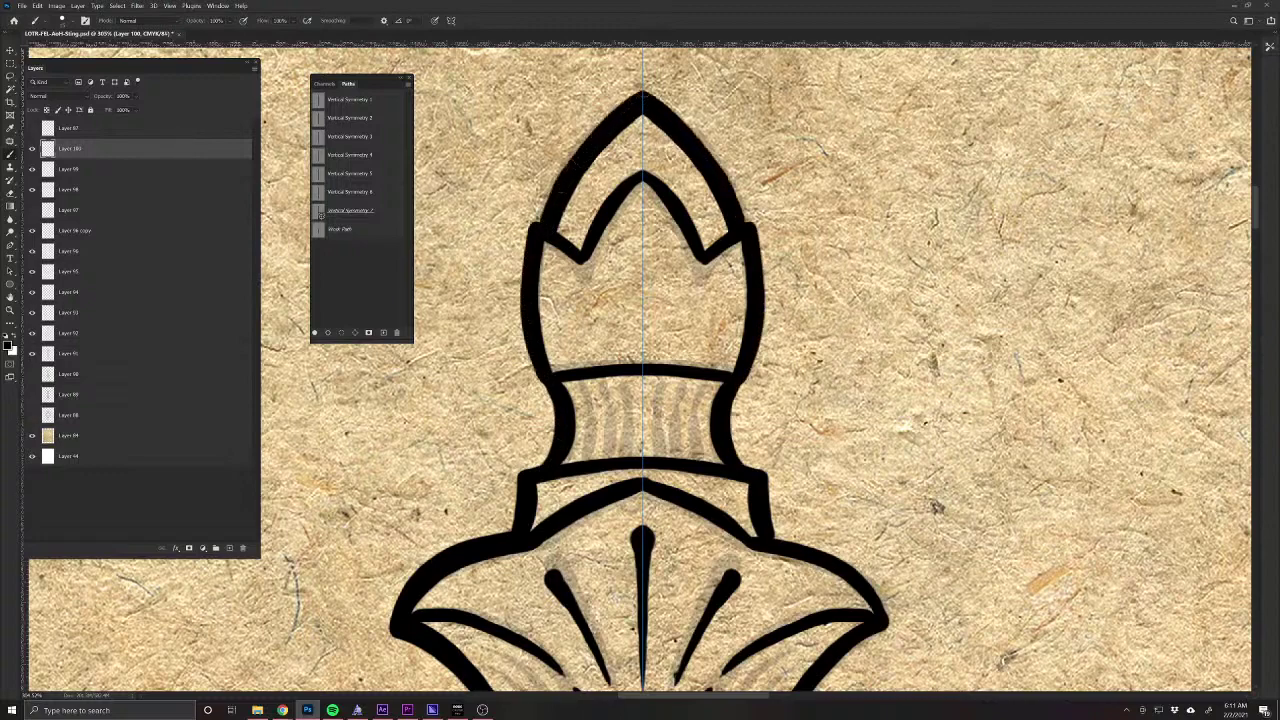
{"action": "mouse_move", "coordinate": [722, 652]}
{"action": "left_mouse_down"}
{"action": "mouse_move", "coordinate": [634, 450]}
{"action": "mouse_move", "coordinate": [633, 472]}
{"action": "left_mouse_up"}
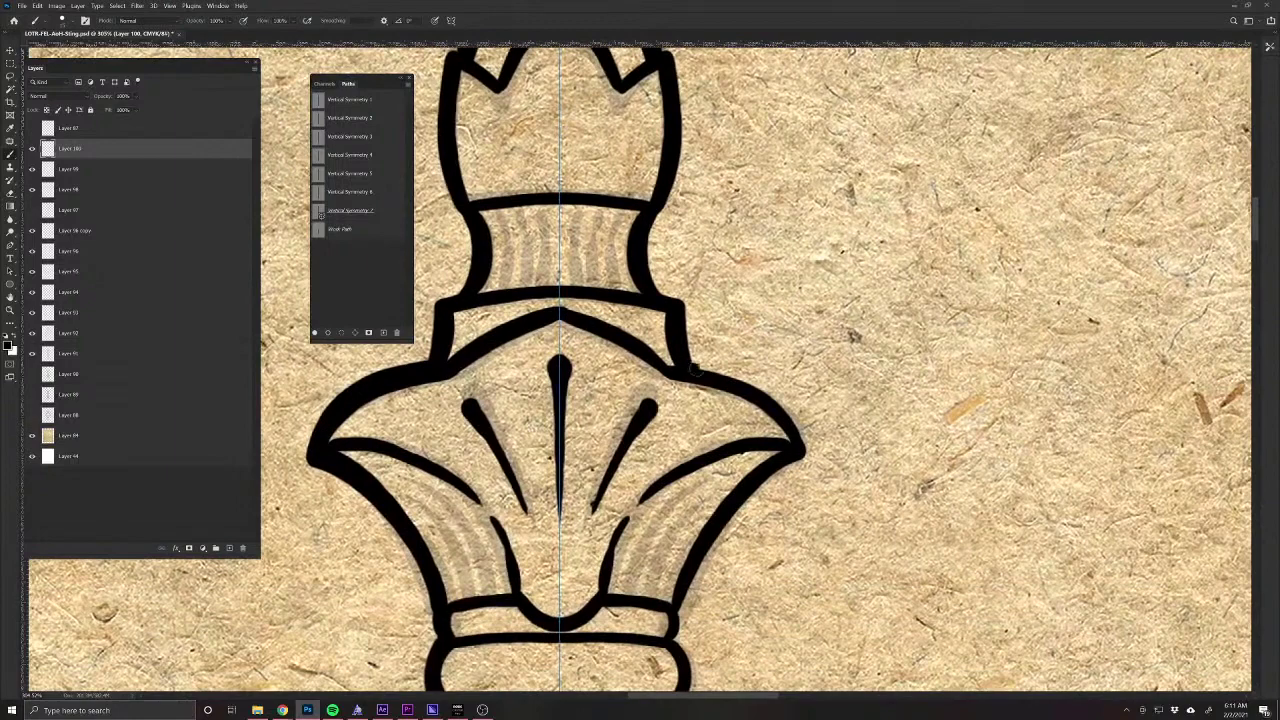
{"action": "mouse_move", "coordinate": [695, 371]}
{"action": "left_mouse_down"}
{"action": "mouse_move", "coordinate": [757, 391]}
{"action": "mouse_move", "coordinate": [802, 453]}
{"action": "mouse_move", "coordinate": [768, 397]}
{"action": "mouse_move", "coordinate": [695, 372]}
{"action": "mouse_move", "coordinate": [778, 370]}
{"action": "mouse_move", "coordinate": [789, 305]}
{"action": "left_mouse_up"}
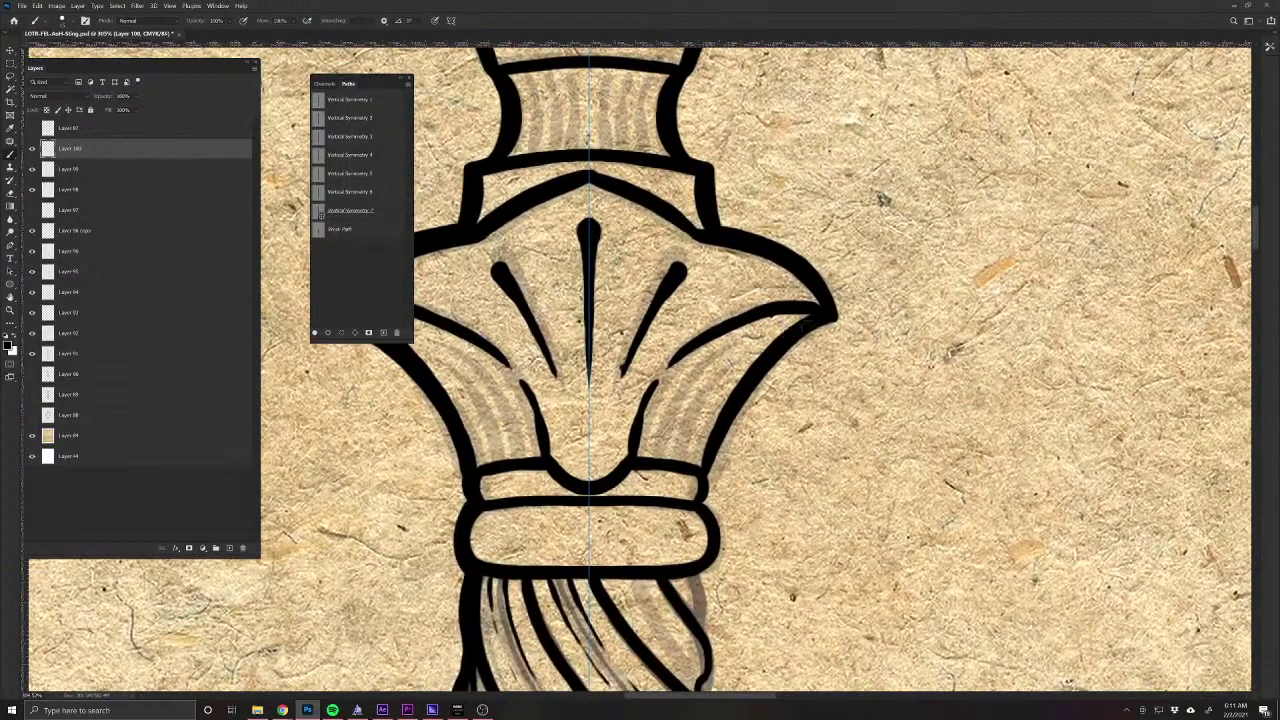
Thicken the outer contour from the lower flared section around the ends of the collar ring, and turn off the vertical symmetry.
{"action": "left_click_drag", "start_coordinate": [752, 382], "coordinate": [706, 502]}
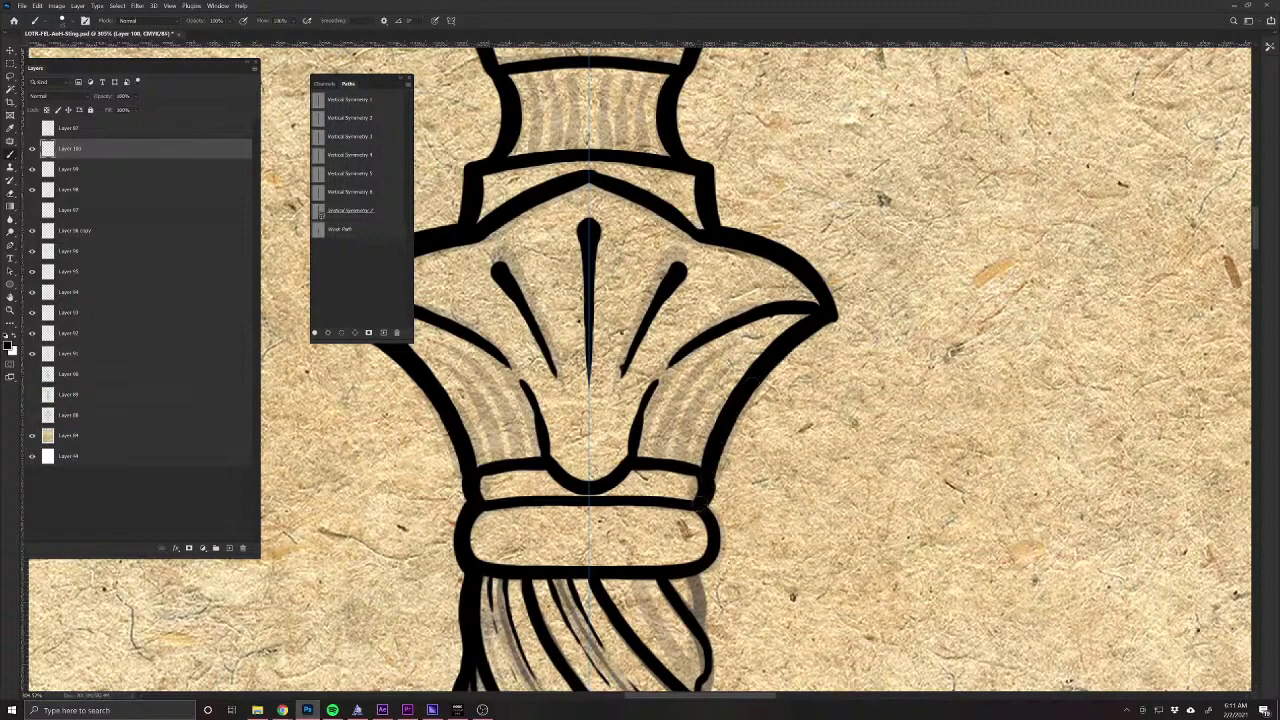
{"action": "left_click_drag", "start_coordinate": [716, 549], "coordinate": [701, 573]}
{"action": "left_click", "coordinate": [450, 20]}
{"action": "left_click", "coordinate": [470, 38]}
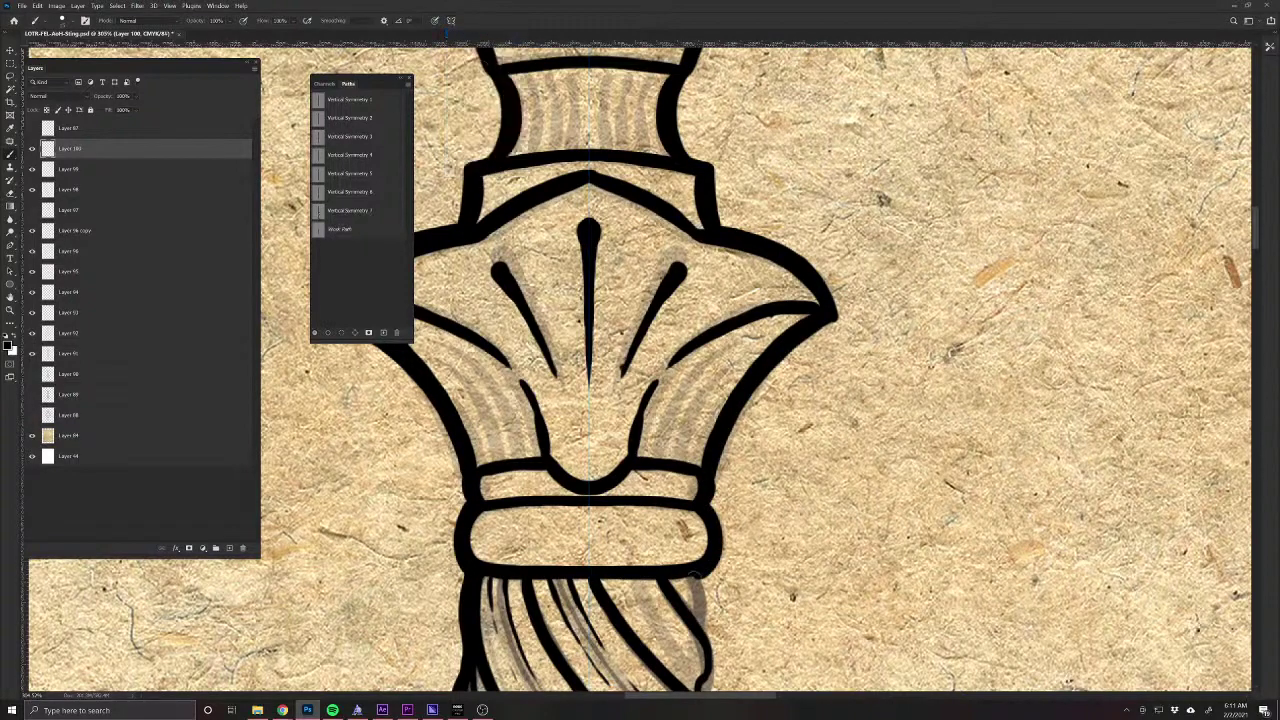
Thicken the grip's right contour just below the collar ring and ink thin groove lines in the uppermost right strand.
{"action": "left_click_drag", "start_coordinate": [697, 574], "coordinate": [704, 633]}
{"action": "mouse_move", "coordinate": [701, 626]}
{"action": "left_mouse_down"}
{"action": "mouse_move", "coordinate": [640, 338]}
{"action": "mouse_move", "coordinate": [647, 362]}
{"action": "left_mouse_up"}
{"action": "key", "text": "space"}
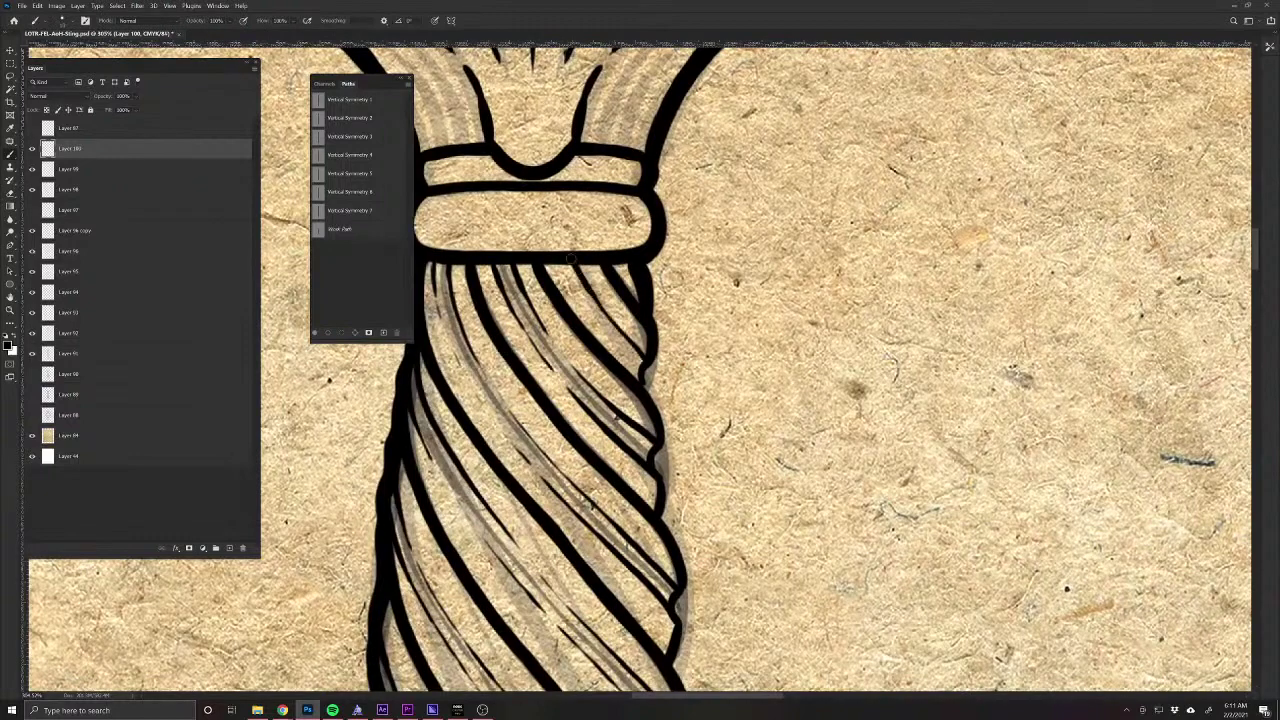
{"action": "left_click_drag", "start_coordinate": [612, 342], "coordinate": [560, 256]}
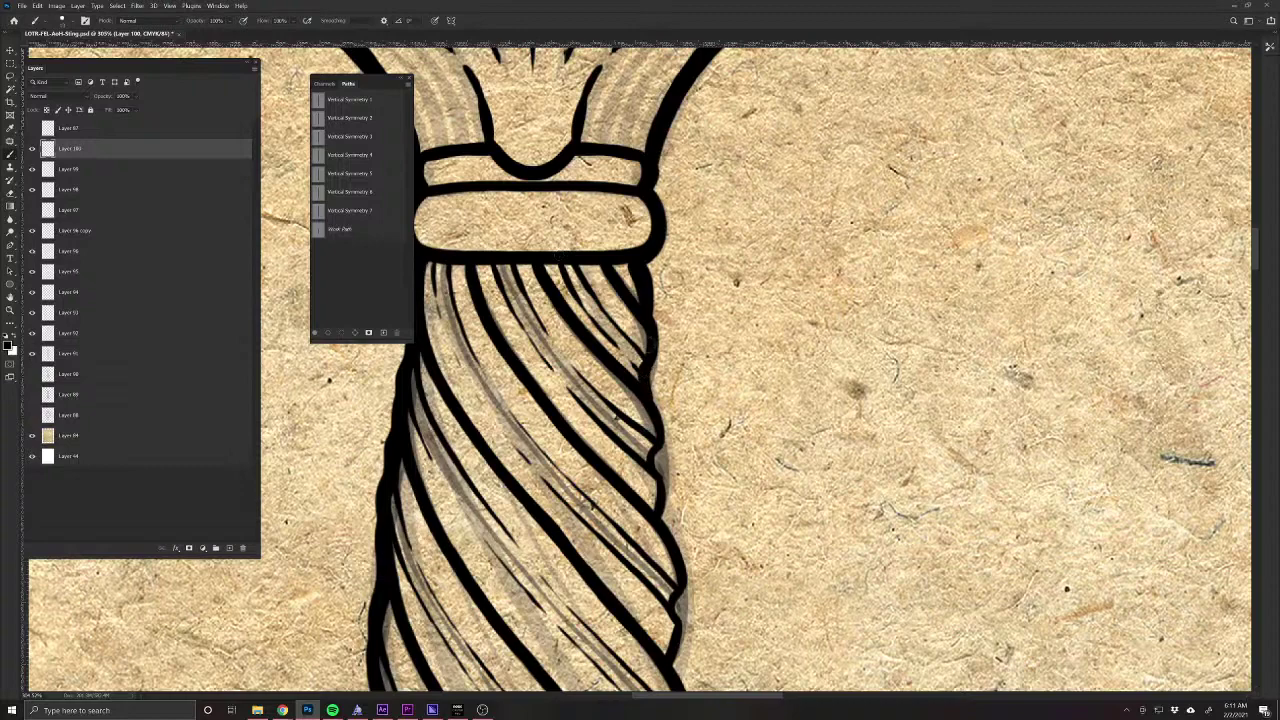
Thicken the scalloped outer contour along the right side of the twisted grip down to the crossguard.
{"action": "left_click_drag", "start_coordinate": [650, 398], "coordinate": [662, 520]}
{"action": "left_click_drag", "start_coordinate": [657, 582], "coordinate": [661, 424]}
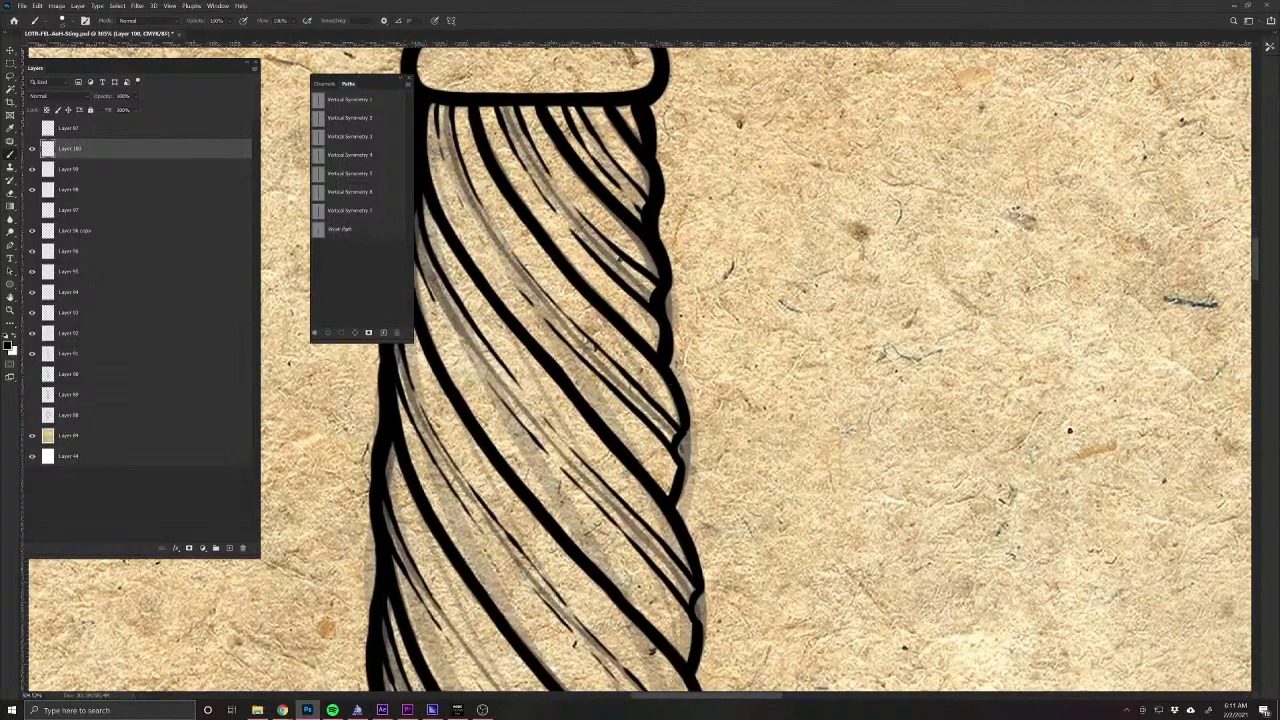
{"action": "mouse_move", "coordinate": [664, 361]}
{"action": "left_mouse_down"}
{"action": "mouse_move", "coordinate": [688, 440]}
{"action": "mouse_move", "coordinate": [680, 515]}
{"action": "mouse_move", "coordinate": [704, 598]}
{"action": "mouse_move", "coordinate": [698, 640]}
{"action": "left_mouse_up"}
{"action": "scroll", "coordinate": [676, 654], "scroll_direction": "down", "scroll_amount": 5}
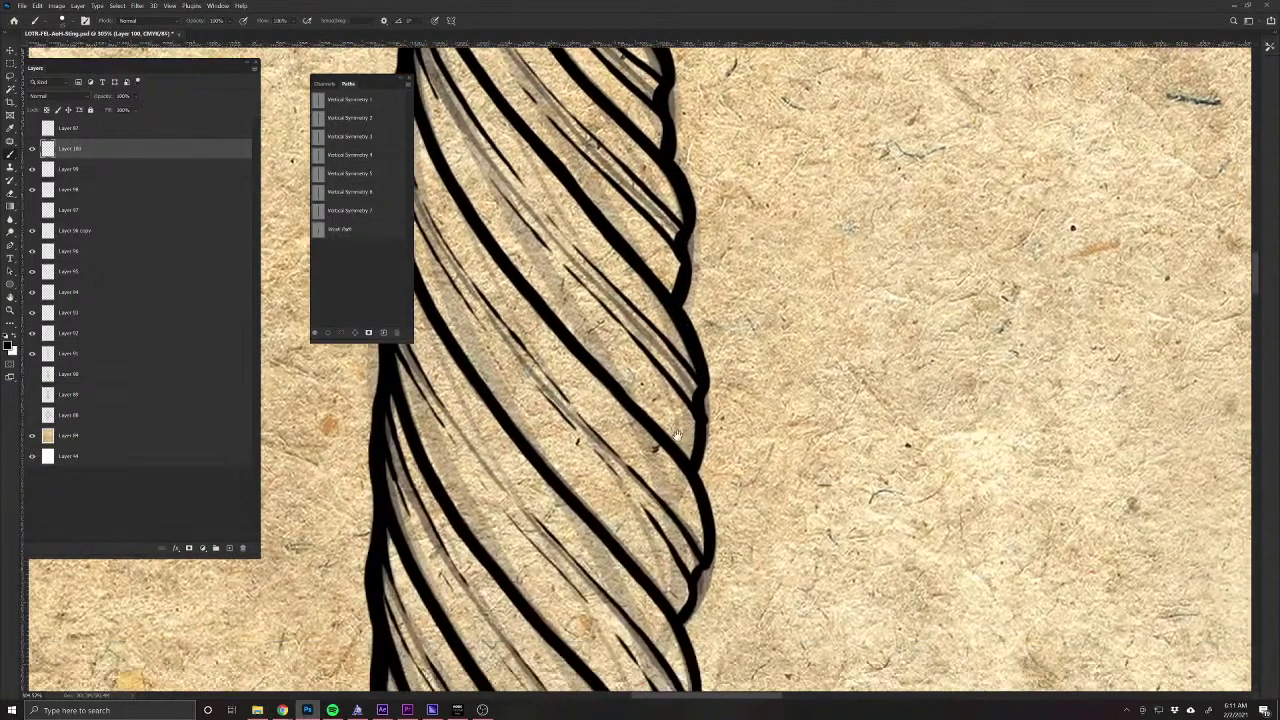
{"action": "mouse_move", "coordinate": [699, 393]}
{"action": "left_mouse_down"}
{"action": "mouse_move", "coordinate": [707, 538]}
{"action": "mouse_move", "coordinate": [667, 638]}
{"action": "left_mouse_up"}
{"action": "scroll", "coordinate": [652, 402], "scroll_direction": "down", "scroll_amount": 5}
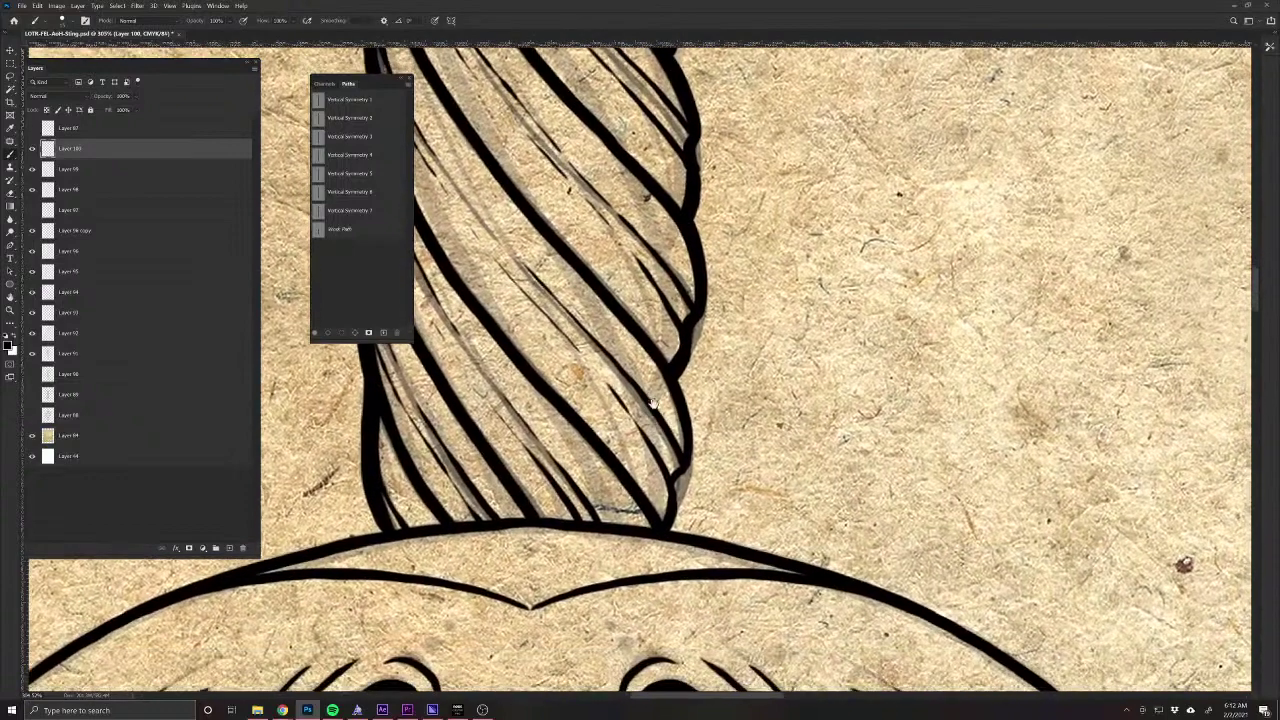
{"action": "mouse_move", "coordinate": [690, 380]}
{"action": "left_mouse_down"}
{"action": "mouse_move", "coordinate": [692, 470]}
{"action": "mouse_move", "coordinate": [674, 526]}
{"action": "left_mouse_up"}
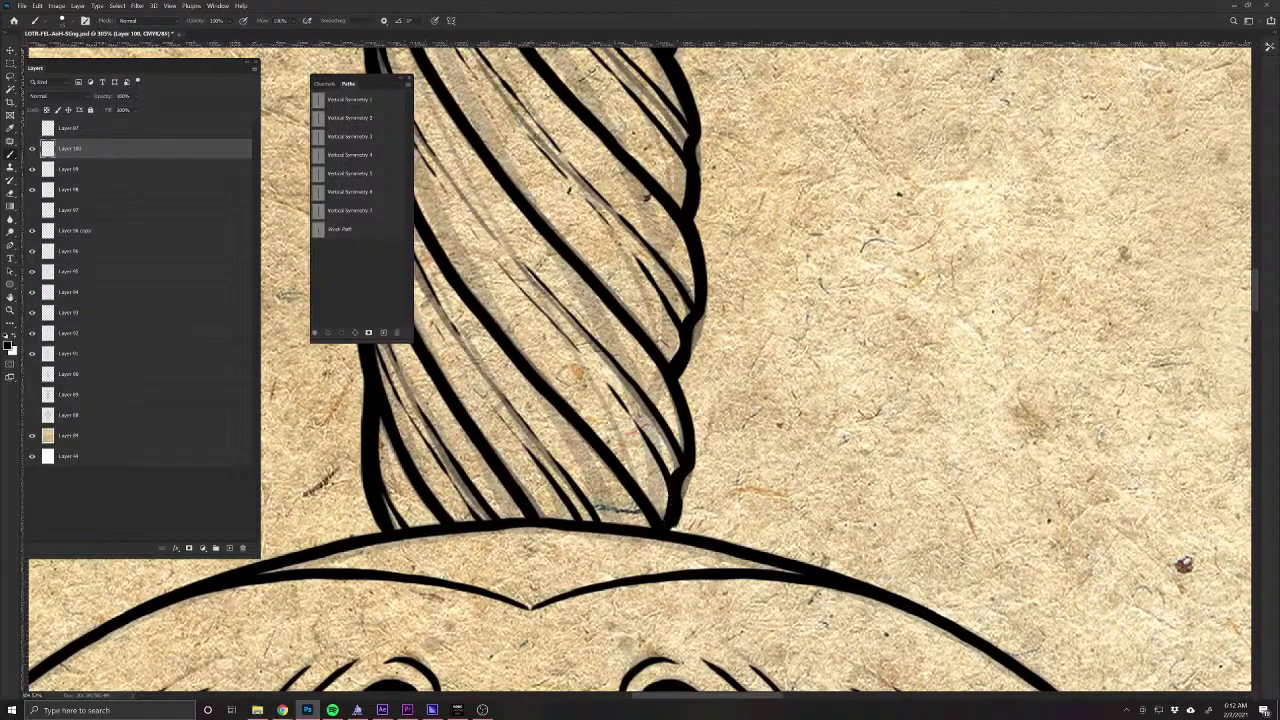
Turn on vertical symmetry along the dagger's centre and thicken the crossguard's upper edge from the grip out to the rounded wing tips.
{"action": "scroll", "coordinate": [630, 568], "scroll_direction": "down", "scroll_amount": 5}
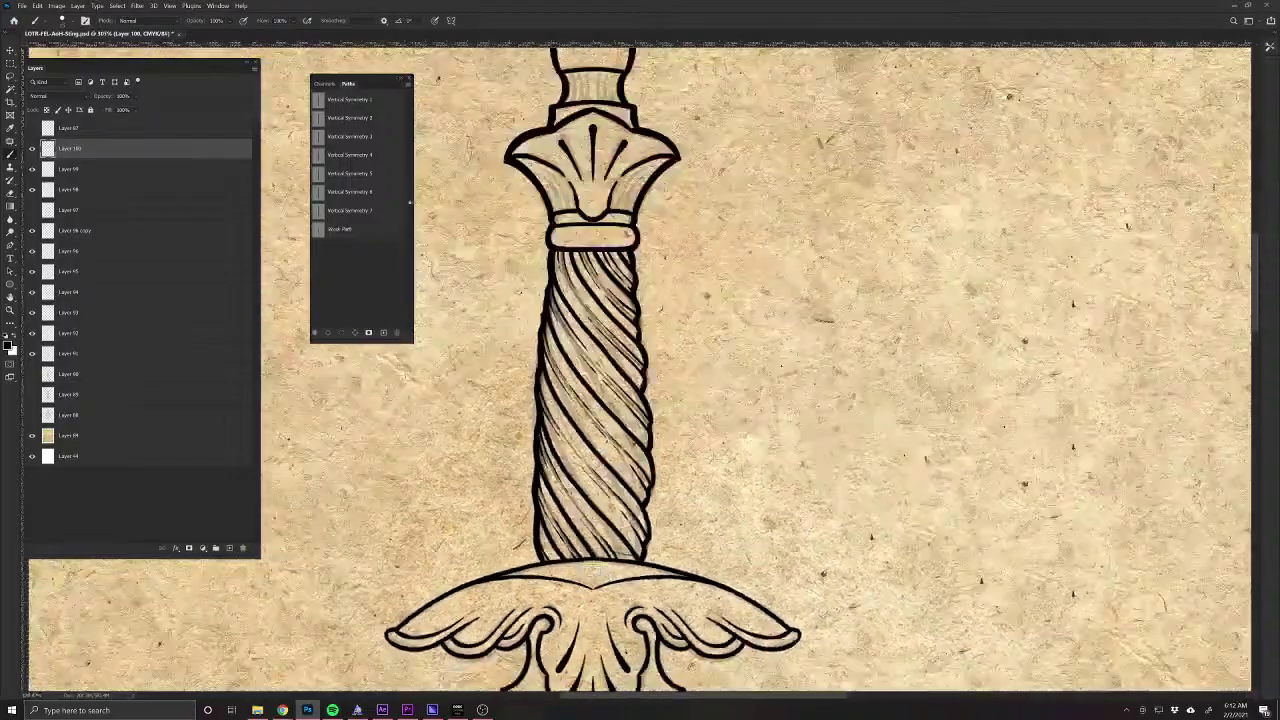
{"action": "left_click", "coordinate": [448, 22]}
{"action": "left_click", "coordinate": [470, 49]}
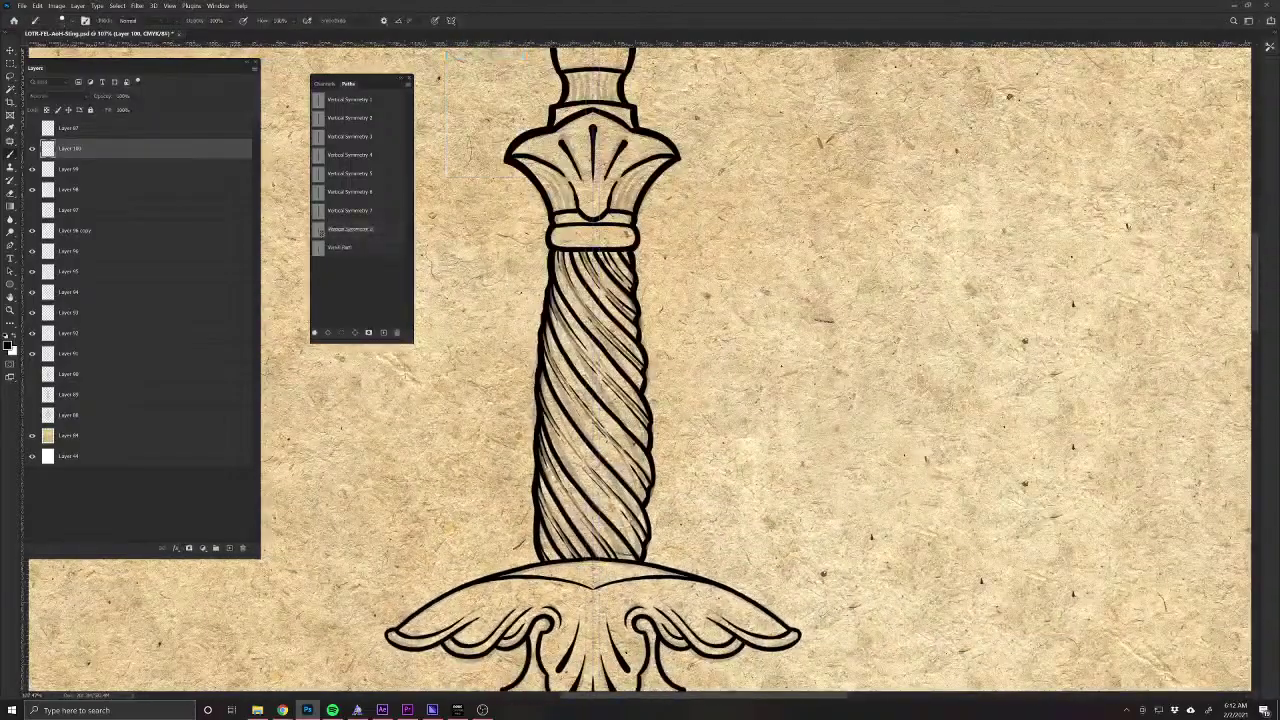
{"action": "scroll", "coordinate": [606, 575], "scroll_direction": "up", "scroll_amount": 4}
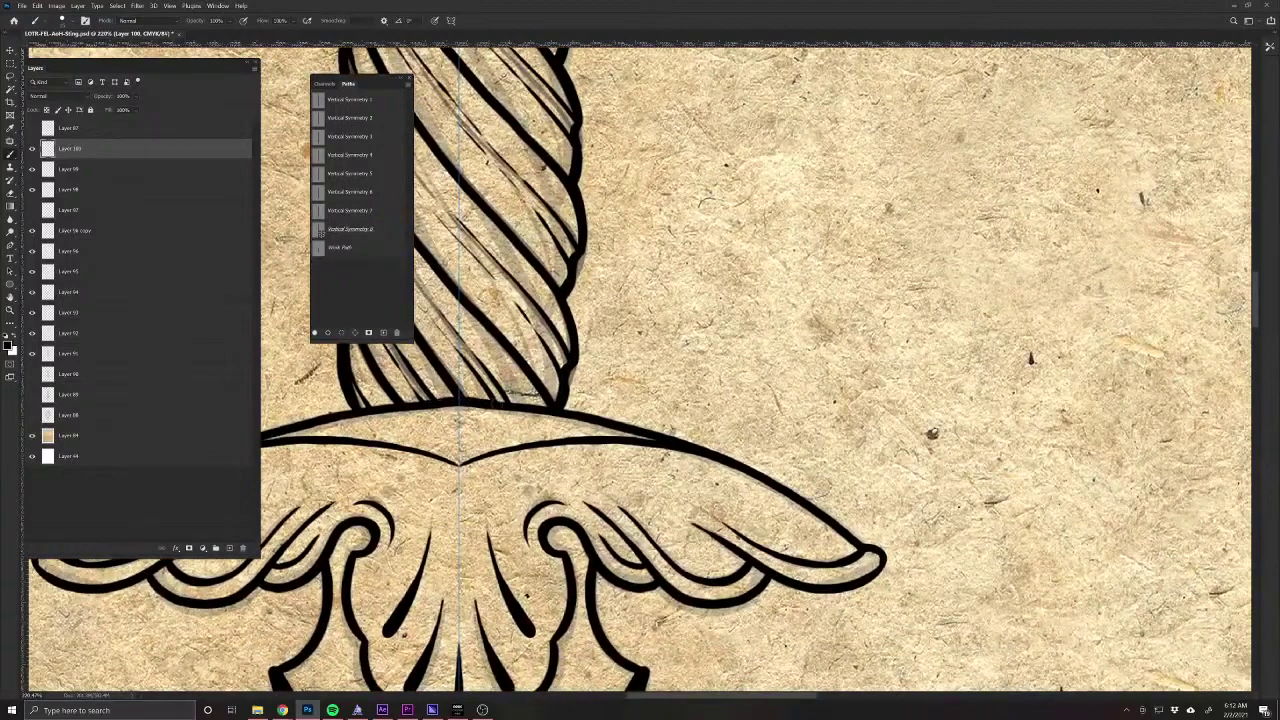
{"action": "left_click_drag", "start_coordinate": [490, 404], "coordinate": [660, 435]}
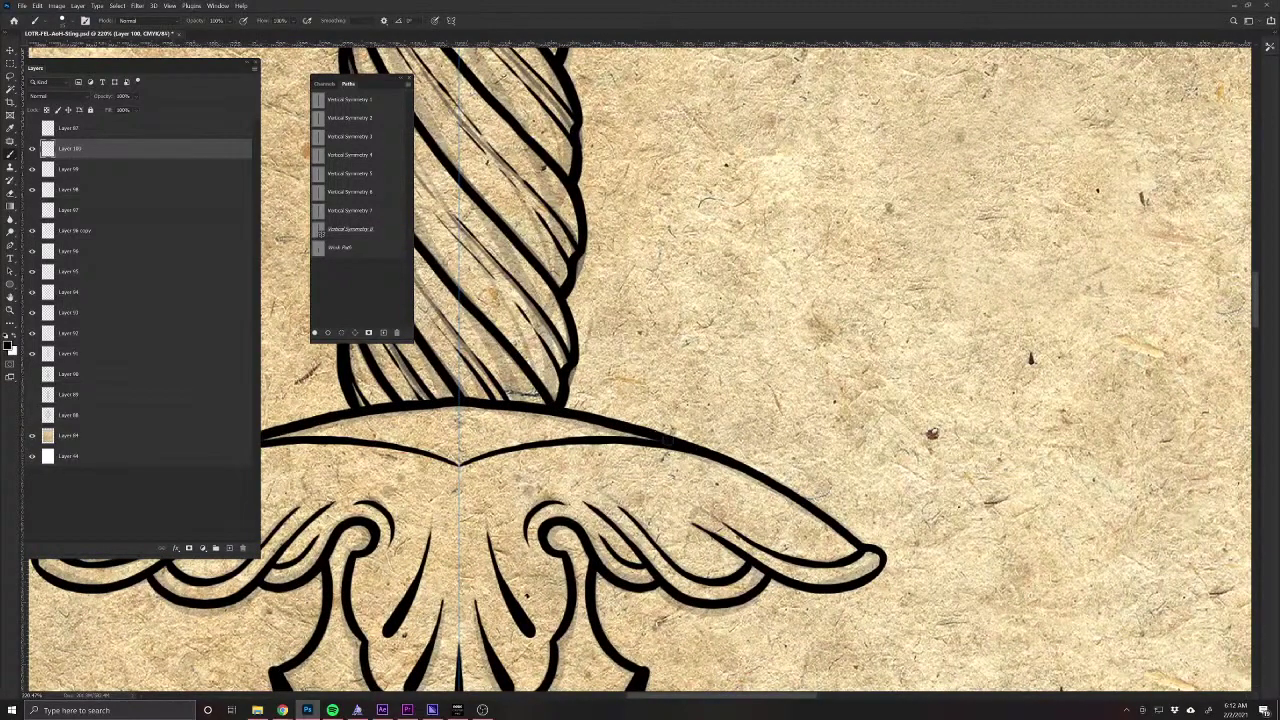
{"action": "left_click_drag", "start_coordinate": [540, 407], "coordinate": [406, 401]}
{"action": "mouse_move", "coordinate": [768, 479]}
{"action": "left_mouse_down"}
{"action": "mouse_move", "coordinate": [827, 517]}
{"action": "mouse_move", "coordinate": [871, 574]}
{"action": "left_mouse_up"}
Thicken the scalloped underside of the crossguard wings and strengthen the feather line running in from the outer scallop.
{"action": "left_click_drag", "start_coordinate": [733, 588], "coordinate": [713, 498]}
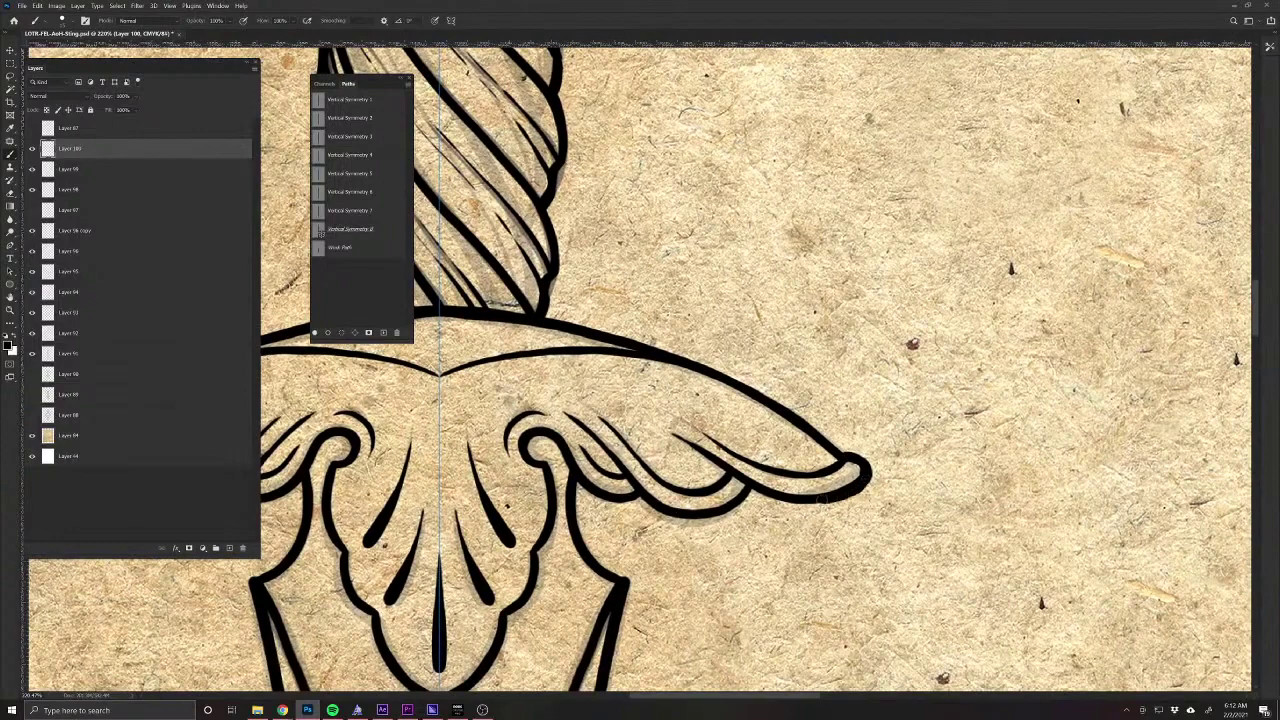
{"action": "left_click_drag", "start_coordinate": [749, 487], "coordinate": [717, 464]}
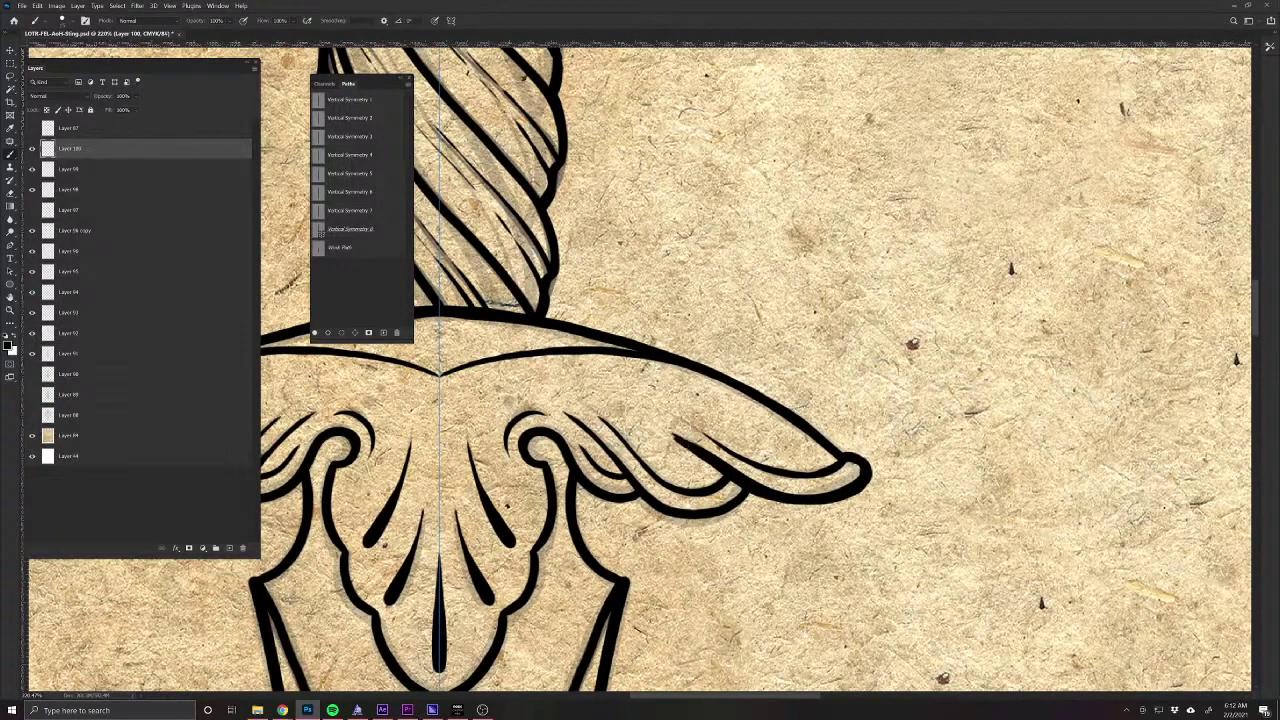
{"action": "mouse_move", "coordinate": [722, 514]}
{"action": "left_mouse_down"}
{"action": "mouse_move", "coordinate": [606, 504]}
{"action": "mouse_move", "coordinate": [556, 444]}
{"action": "left_mouse_up"}
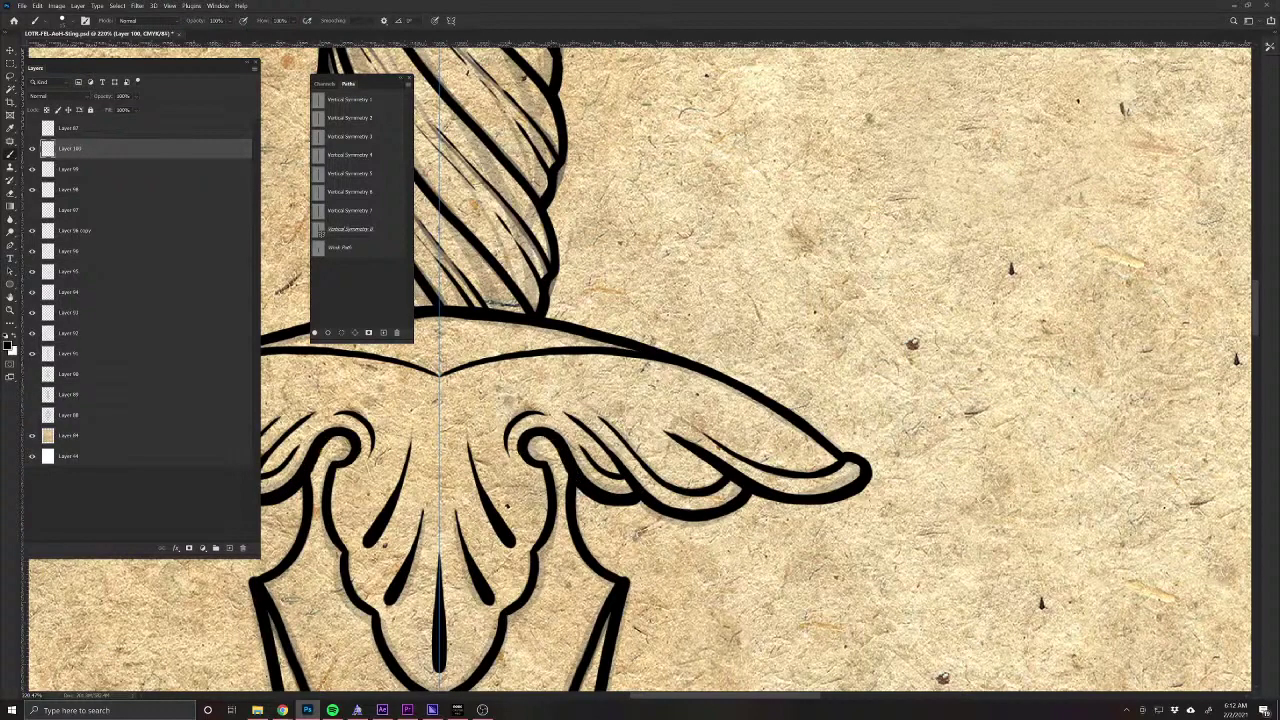
Thicken the scalloped edge of the crossguard's central leaf and the curved edge running down to the blade's shoulder.
{"action": "left_click_drag", "start_coordinate": [550, 570], "coordinate": [744, 493]}
{"action": "mouse_move", "coordinate": [742, 386]}
{"action": "left_mouse_down"}
{"action": "mouse_move", "coordinate": [744, 470]}
{"action": "mouse_move", "coordinate": [728, 522]}
{"action": "mouse_move", "coordinate": [652, 614]}
{"action": "left_mouse_up"}
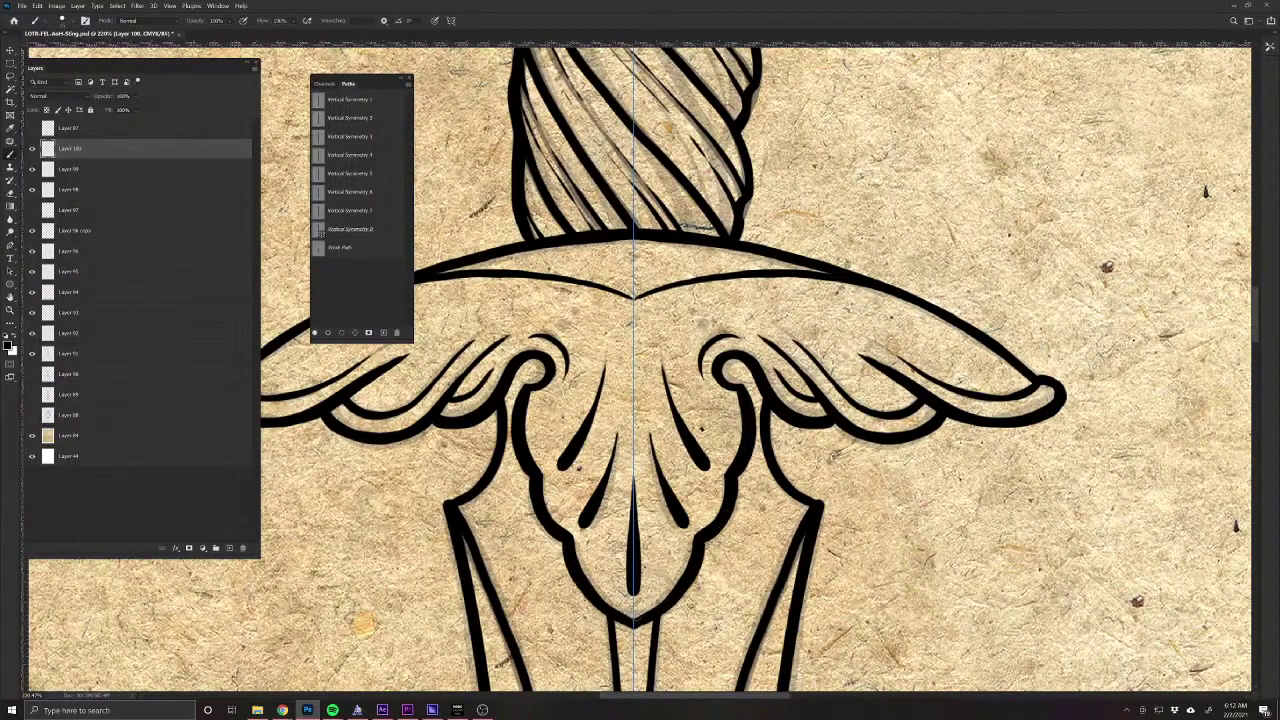
{"action": "mouse_move", "coordinate": [767, 406]}
{"action": "left_mouse_down"}
{"action": "mouse_move", "coordinate": [792, 488]}
{"action": "mouse_move", "coordinate": [822, 500]}
{"action": "left_mouse_up"}
Thicken the blade's outer edge below the shoulder and erase the stroke overshoot at the shoulder corner.
{"action": "left_click_drag", "start_coordinate": [788, 568], "coordinate": [697, 421]}
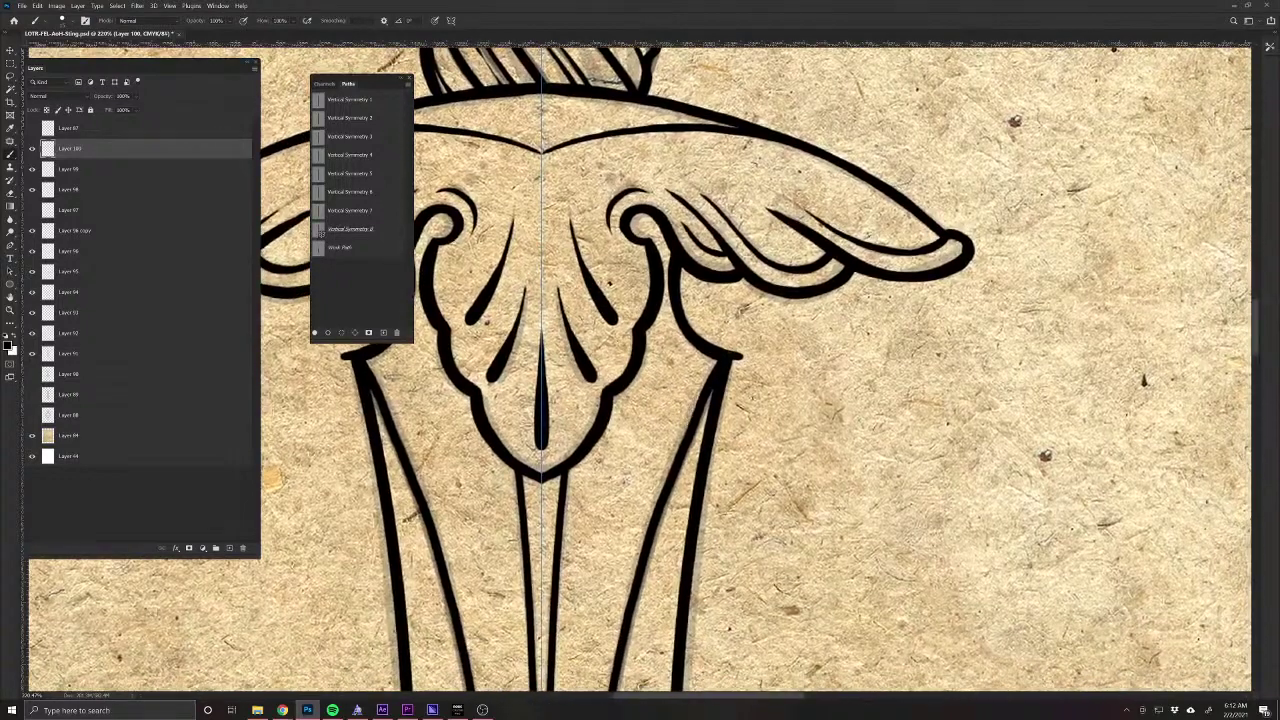
{"action": "left_click_drag", "start_coordinate": [731, 342], "coordinate": [692, 538]}
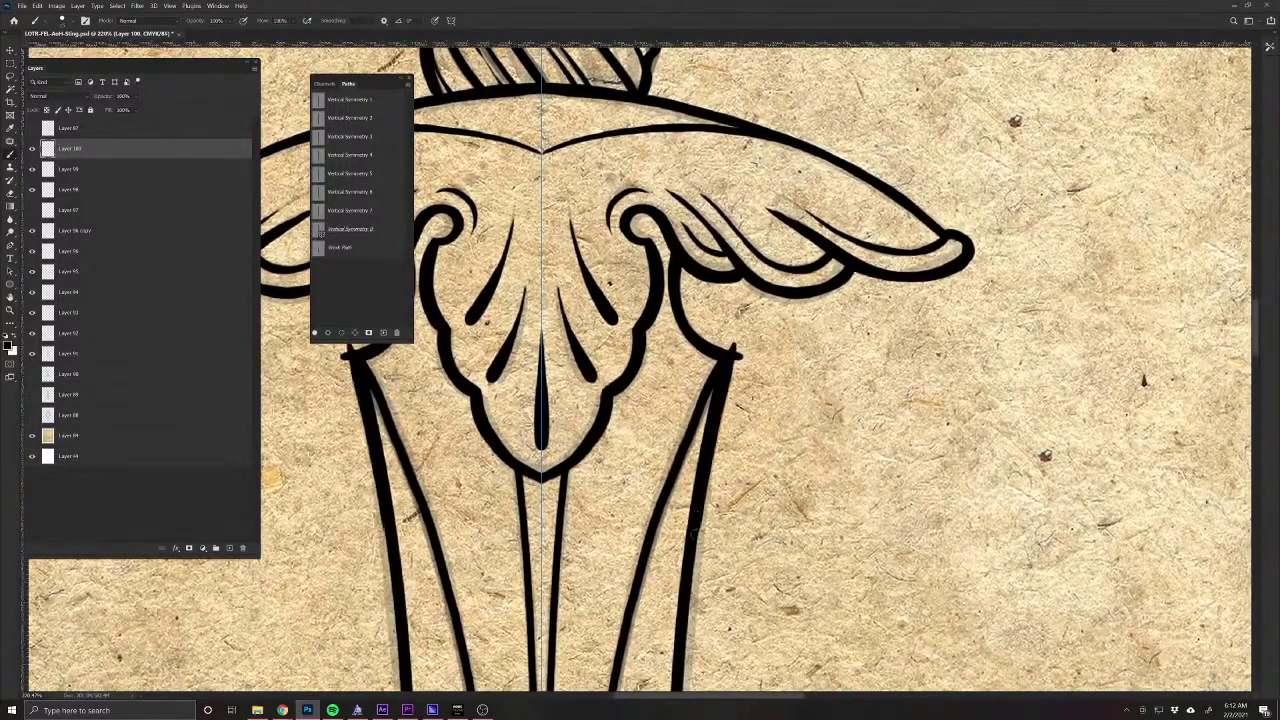
{"action": "key", "text": "alt+e"}
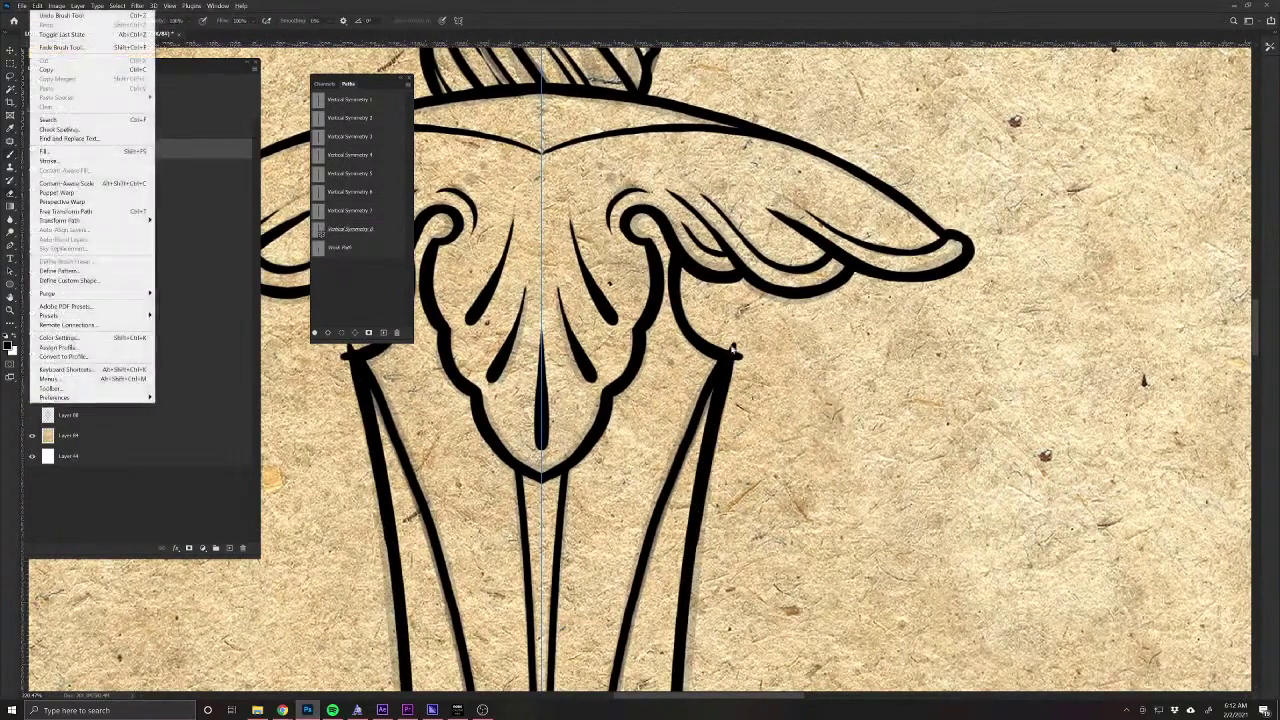
{"action": "left_click", "coordinate": [732, 345]}
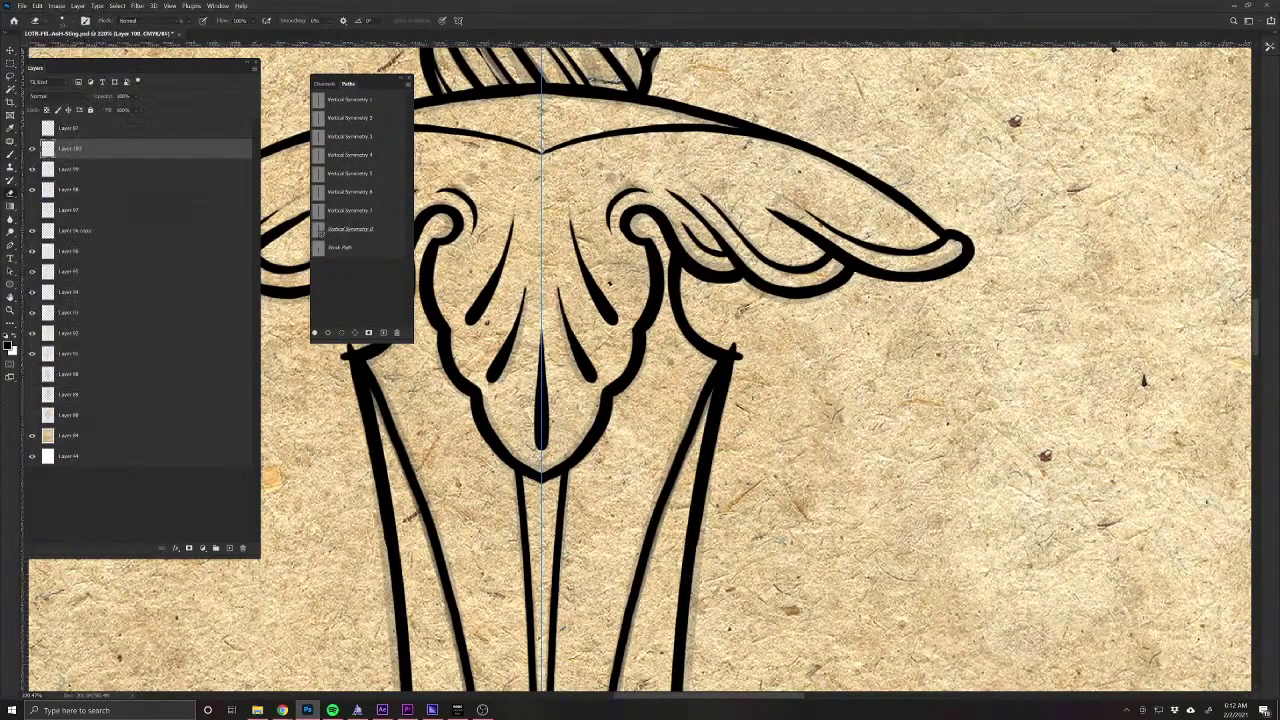
{"action": "key", "text": "b"}
{"action": "left_click_drag", "start_coordinate": [723, 338], "coordinate": [741, 343]}
{"action": "key", "text": "e"}
{"action": "key", "text": "b"}
Continue thickening the blade's mirrored outer edges down toward its narrow waist, redoing the stroke that goes wrong.
{"action": "mouse_move", "coordinate": [725, 371]}
{"action": "left_mouse_down"}
{"action": "mouse_move", "coordinate": [685, 624]}
{"action": "mouse_move", "coordinate": [706, 160]}
{"action": "mouse_move", "coordinate": [718, 190]}
{"action": "left_mouse_up"}
{"action": "key", "text": "ctrl+z"}
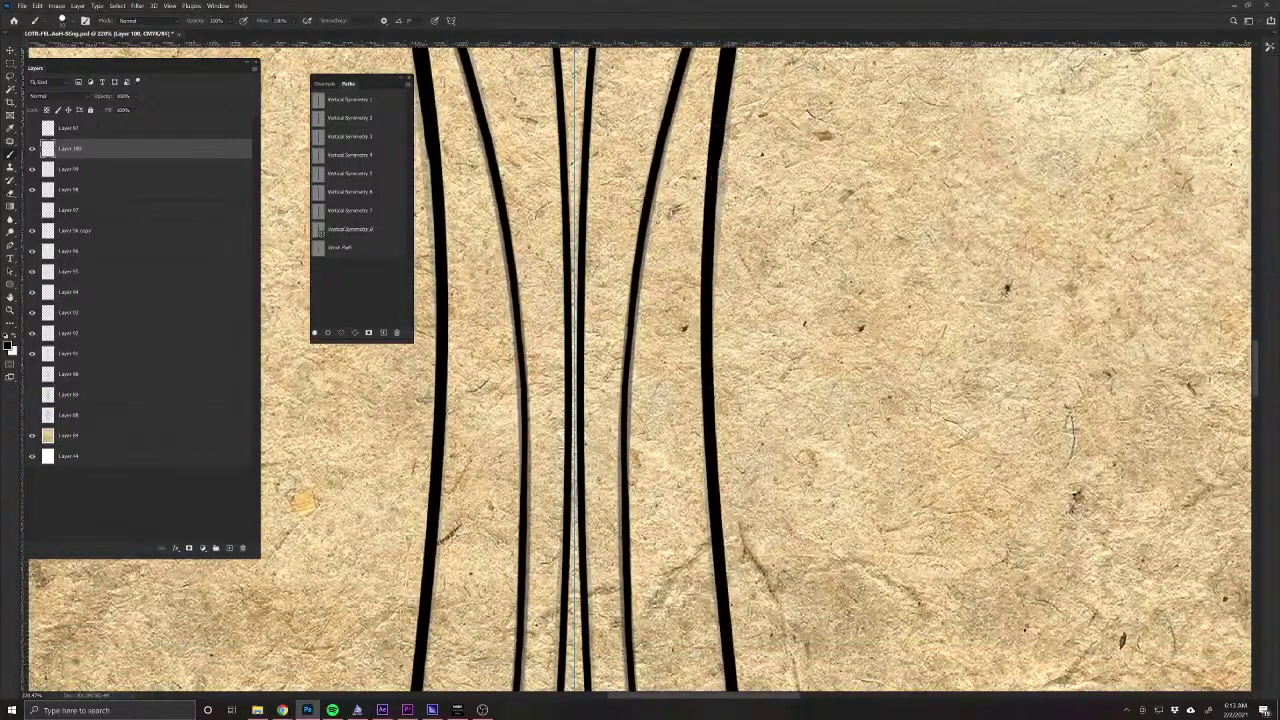
{"action": "mouse_move", "coordinate": [721, 124]}
{"action": "left_mouse_down"}
{"action": "mouse_move", "coordinate": [715, 188]}
{"action": "mouse_move", "coordinate": [724, 110]}
{"action": "left_mouse_up"}
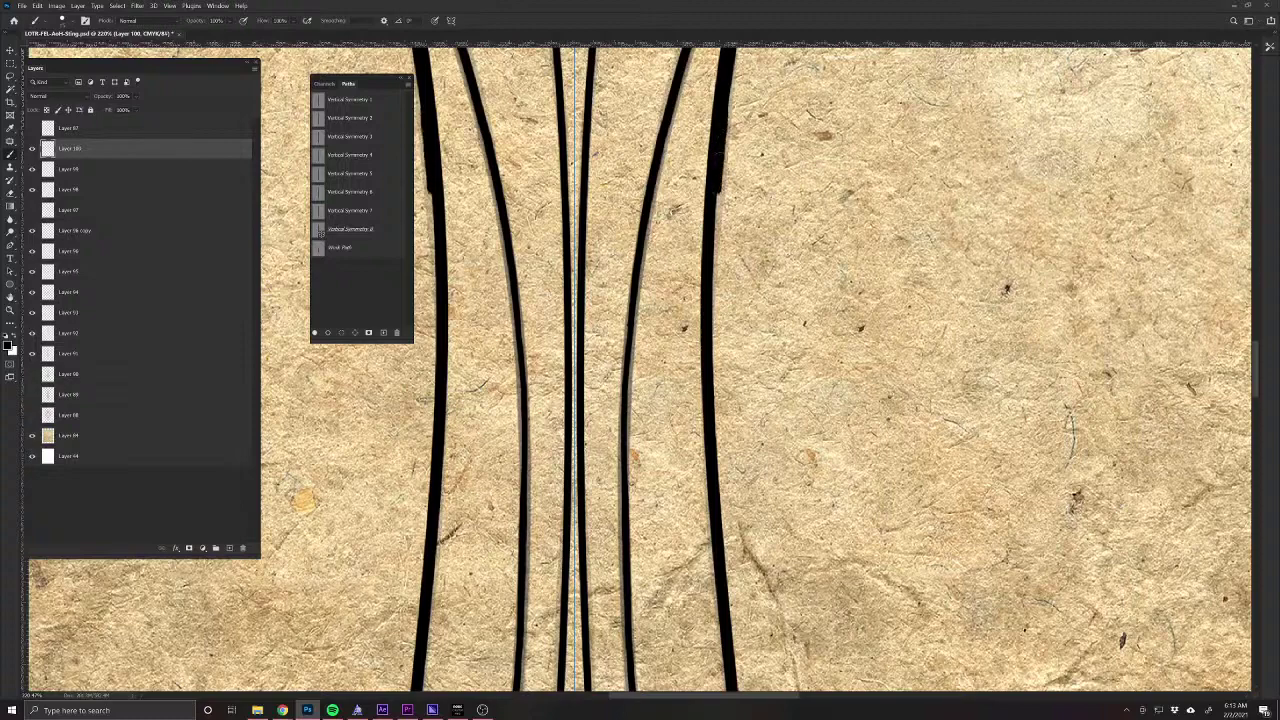
Thicken the blade's outer outline down to the point with symmetrical brush strokes and erase the overshooting ends at the tip.
{"action": "mouse_move", "coordinate": [717, 194]}
{"action": "left_mouse_down"}
{"action": "mouse_move", "coordinate": [728, 628]}
{"action": "mouse_move", "coordinate": [664, 187]}
{"action": "mouse_move", "coordinate": [691, 200]}
{"action": "mouse_move", "coordinate": [731, 640]}
{"action": "mouse_move", "coordinate": [676, 169]}
{"action": "mouse_move", "coordinate": [705, 238]}
{"action": "mouse_move", "coordinate": [716, 624]}
{"action": "mouse_move", "coordinate": [778, 197]}
{"action": "mouse_move", "coordinate": [774, 374]}
{"action": "mouse_move", "coordinate": [744, 560]}
{"action": "mouse_move", "coordinate": [720, 608]}
{"action": "mouse_move", "coordinate": [780, 300]}
{"action": "left_mouse_up"}
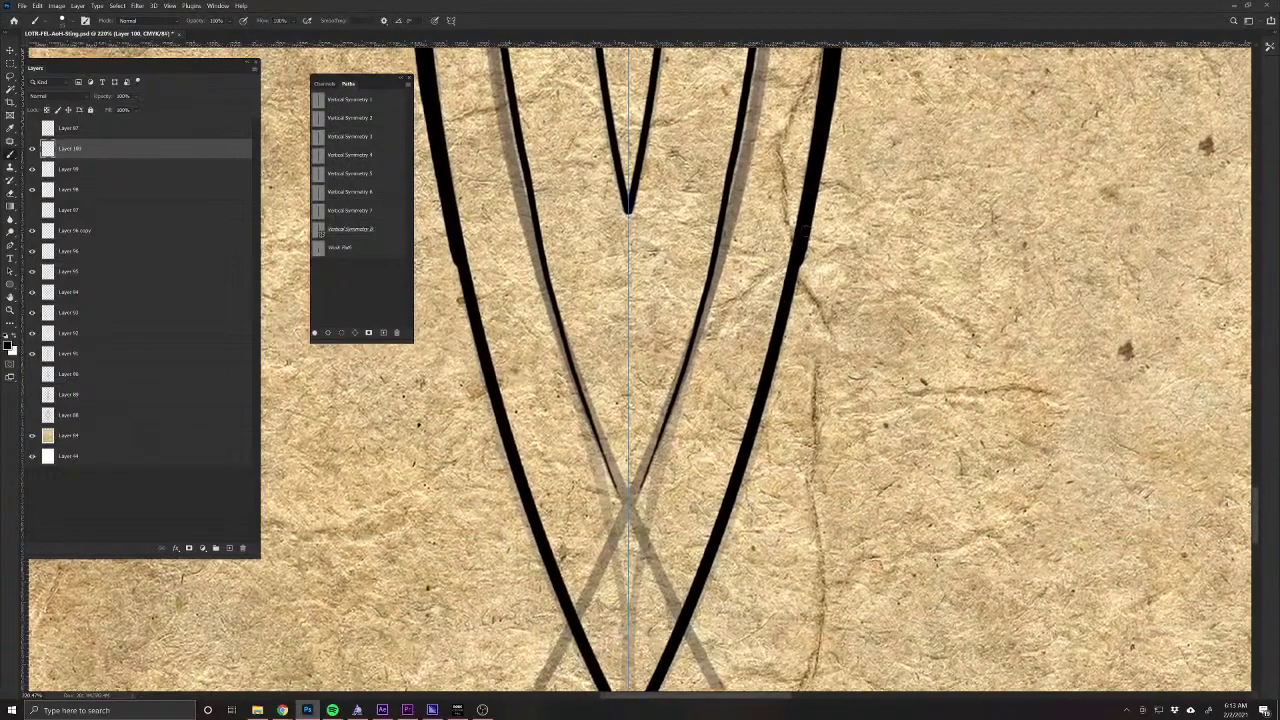
{"action": "mouse_move", "coordinate": [805, 252]}
{"action": "left_mouse_down"}
{"action": "mouse_move", "coordinate": [760, 434]}
{"action": "mouse_move", "coordinate": [690, 625]}
{"action": "mouse_move", "coordinate": [723, 491]}
{"action": "mouse_move", "coordinate": [763, 411]}
{"action": "mouse_move", "coordinate": [694, 545]}
{"action": "left_mouse_up"}
{"action": "key", "text": "e"}
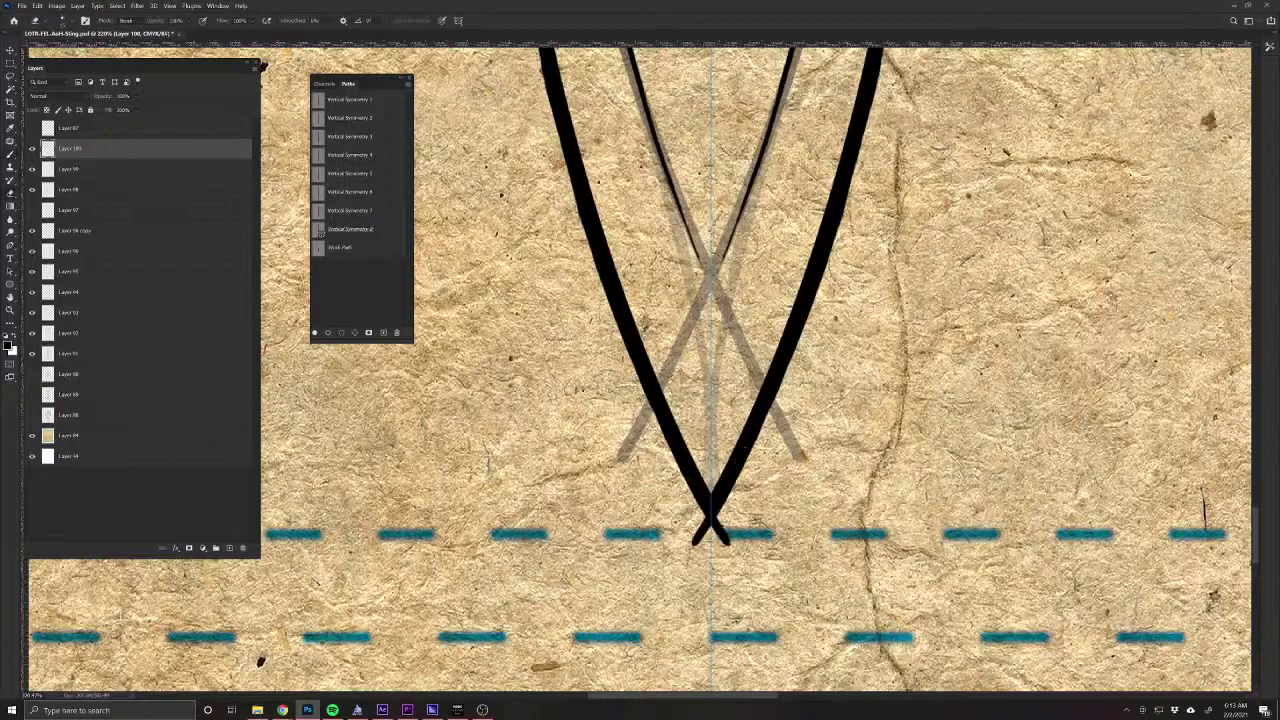
{"action": "left_click_drag", "start_coordinate": [691, 546], "coordinate": [705, 529]}
{"action": "left_click_drag", "start_coordinate": [629, 445], "coordinate": [572, 525]}
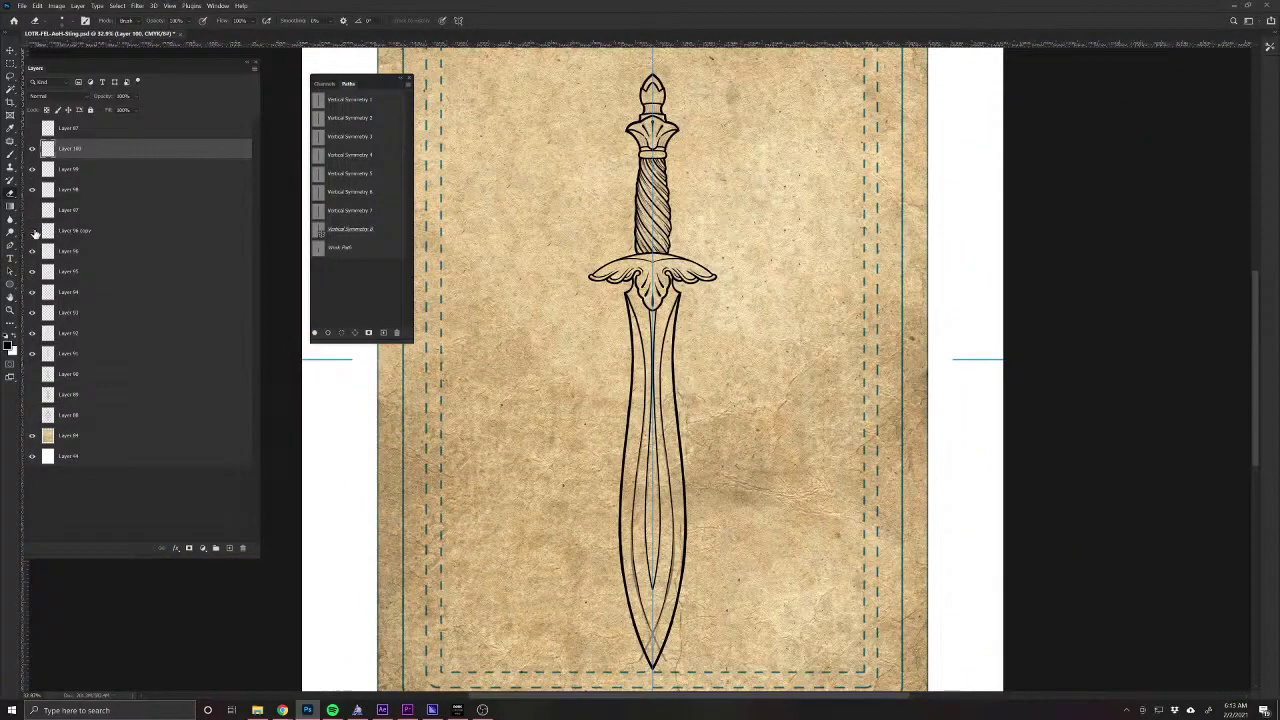
Check what Layer 96 copy and Layer 96 contain, and merge both down into Layer 95.
{"action": "left_click", "coordinate": [33, 231]}
{"action": "left_click", "coordinate": [33, 231]}
{"action": "left_click", "coordinate": [68, 236]}
{"action": "key", "text": "ctrl+e"}
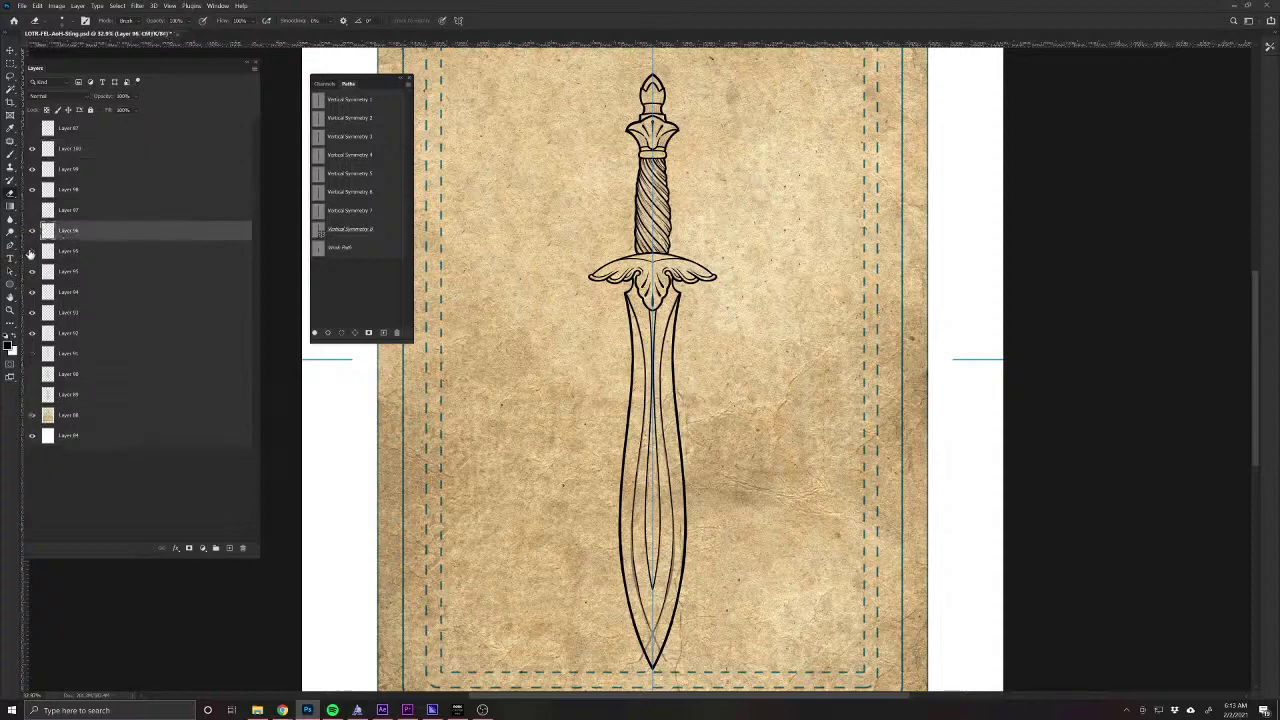
{"action": "left_click", "coordinate": [31, 253]}
{"action": "left_click", "coordinate": [31, 253]}
{"action": "key", "text": "ctrl+e"}
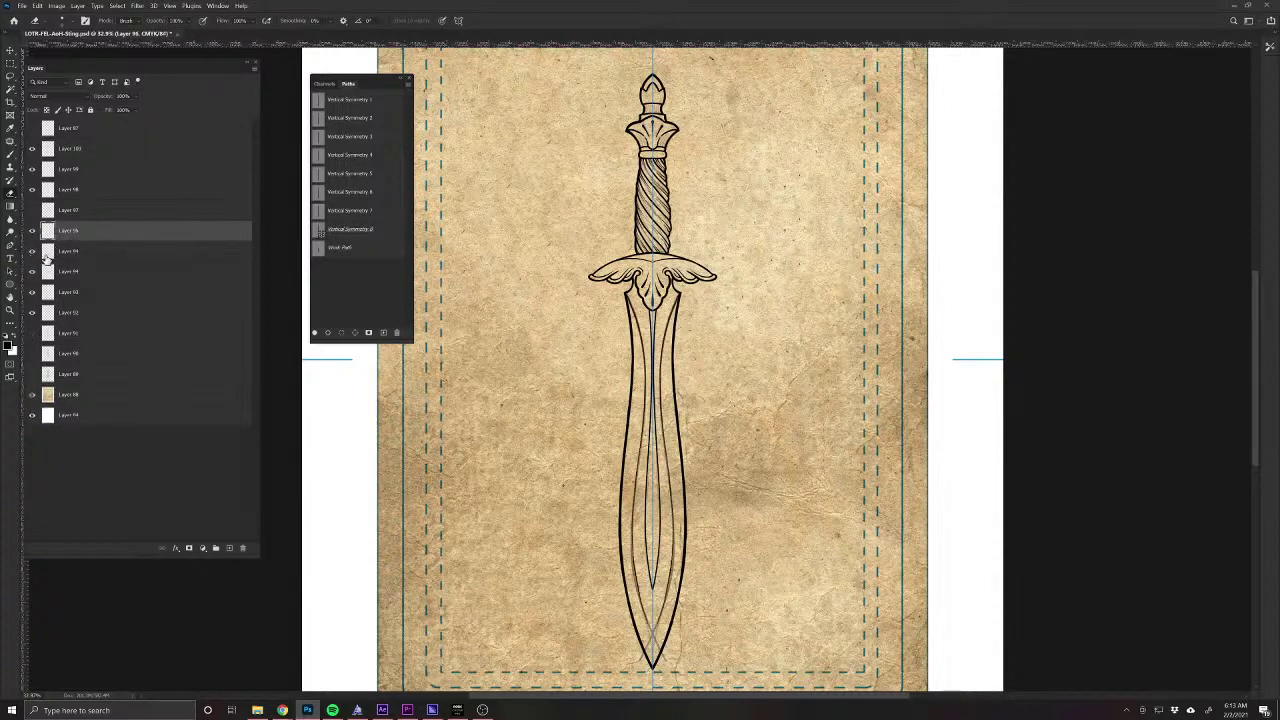
Compare the lower sword layers by toggling their visibility and hide Layers 94, 93 and 91, keeping Layer 92 shown.
{"action": "left_click", "coordinate": [32, 252]}
{"action": "left_click", "coordinate": [32, 252]}
{"action": "left_click", "coordinate": [33, 252]}
{"action": "left_click", "coordinate": [31, 273]}
{"action": "left_click", "coordinate": [33, 295]}
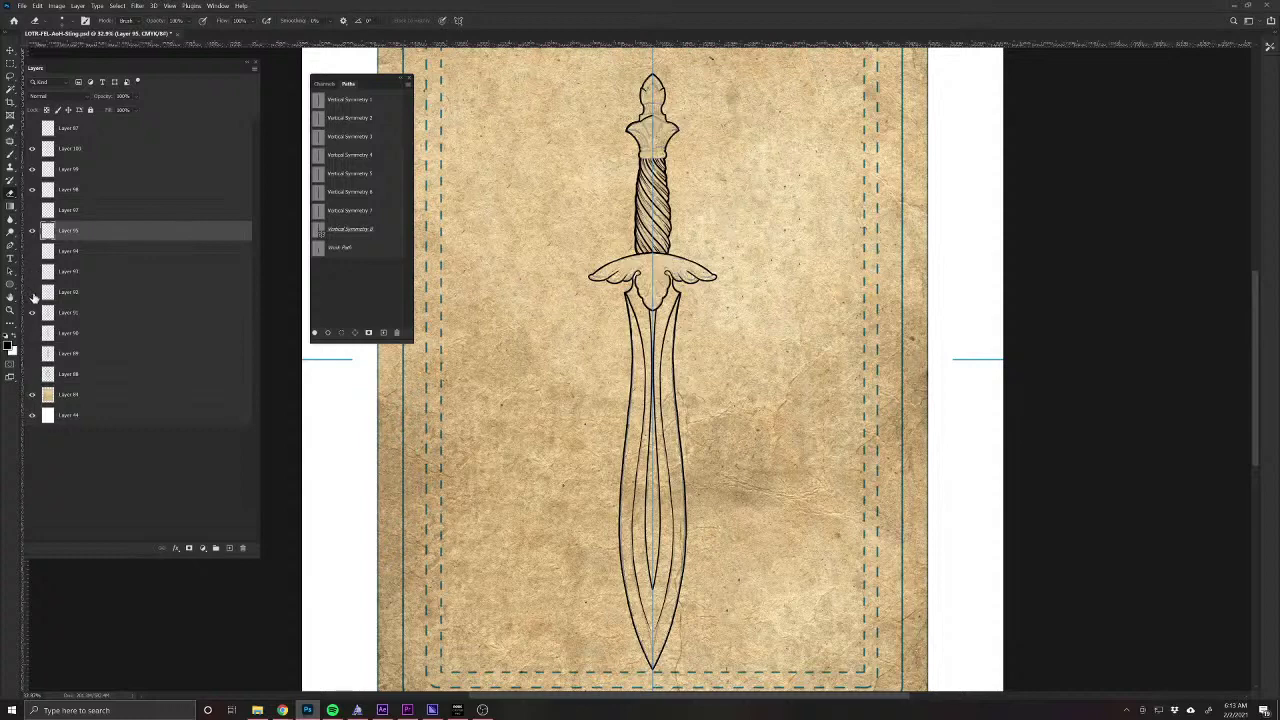
{"action": "left_click", "coordinate": [33, 295]}
{"action": "left_click", "coordinate": [31, 313]}
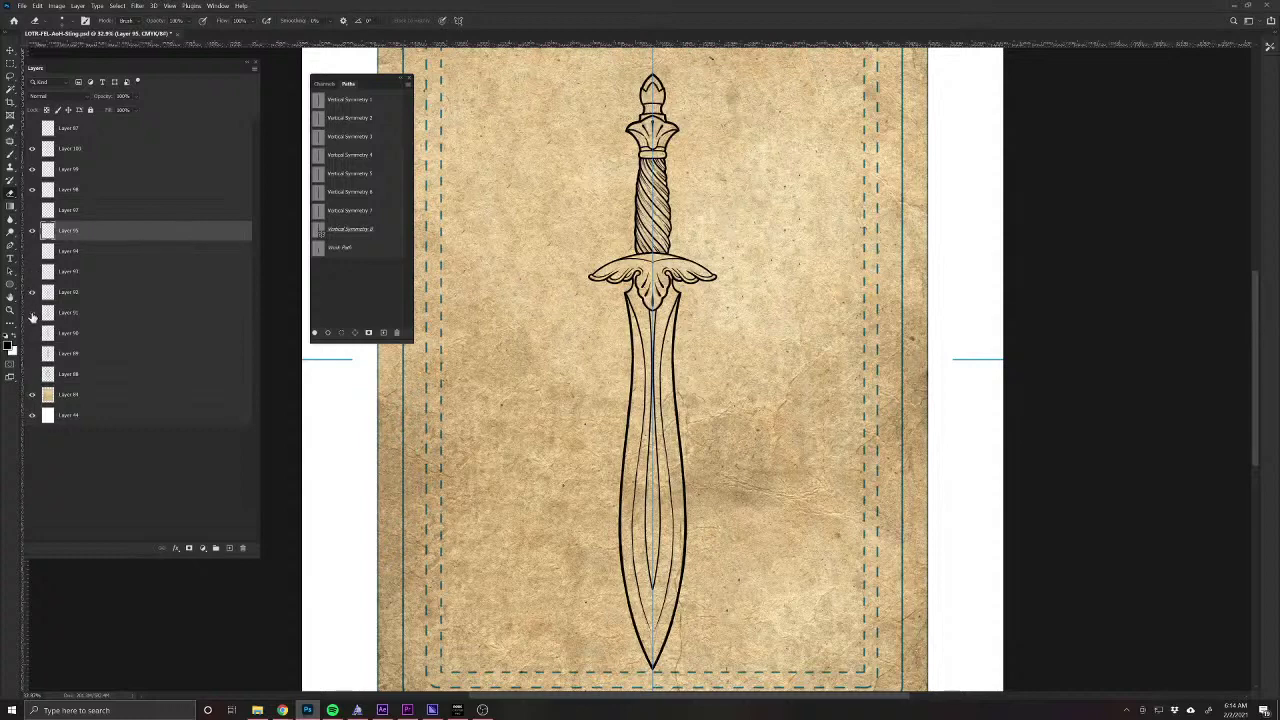
Merge the five visible sword layers, Layers 100, 99, 98, 95 and 92, into one layer.
{"action": "left_click", "coordinate": [106, 292]}
{"action": "left_click", "coordinate": [106, 231], "text": "ctrl"}
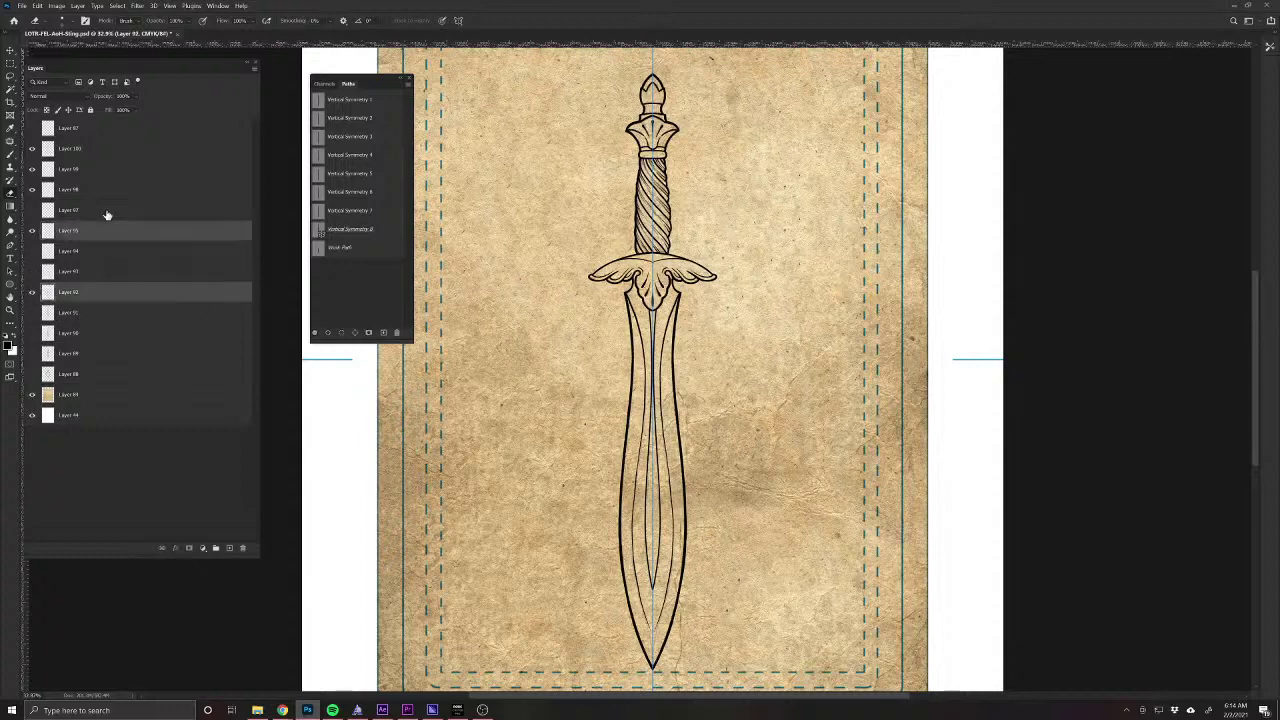
{"action": "left_click", "coordinate": [95, 190], "text": "ctrl"}
{"action": "left_click", "coordinate": [92, 170], "text": "ctrl"}
{"action": "left_click", "coordinate": [89, 153], "text": "ctrl"}
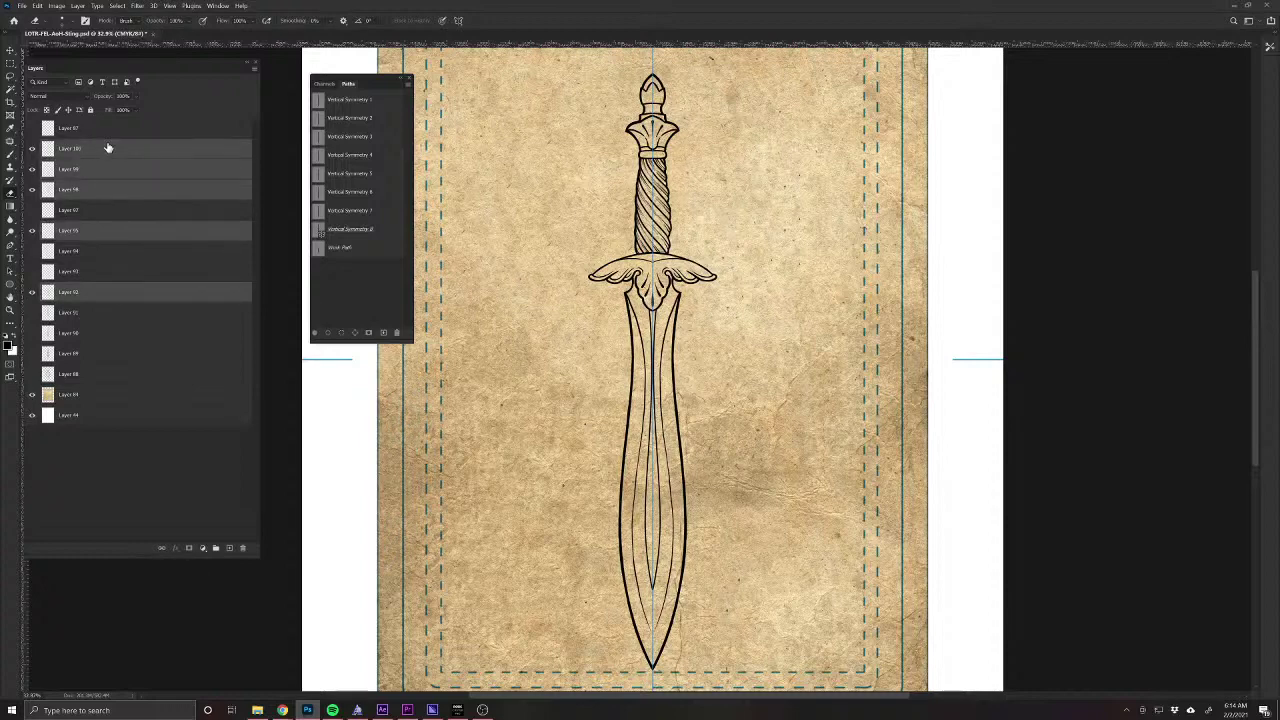
{"action": "key", "text": "ctrl+e"}
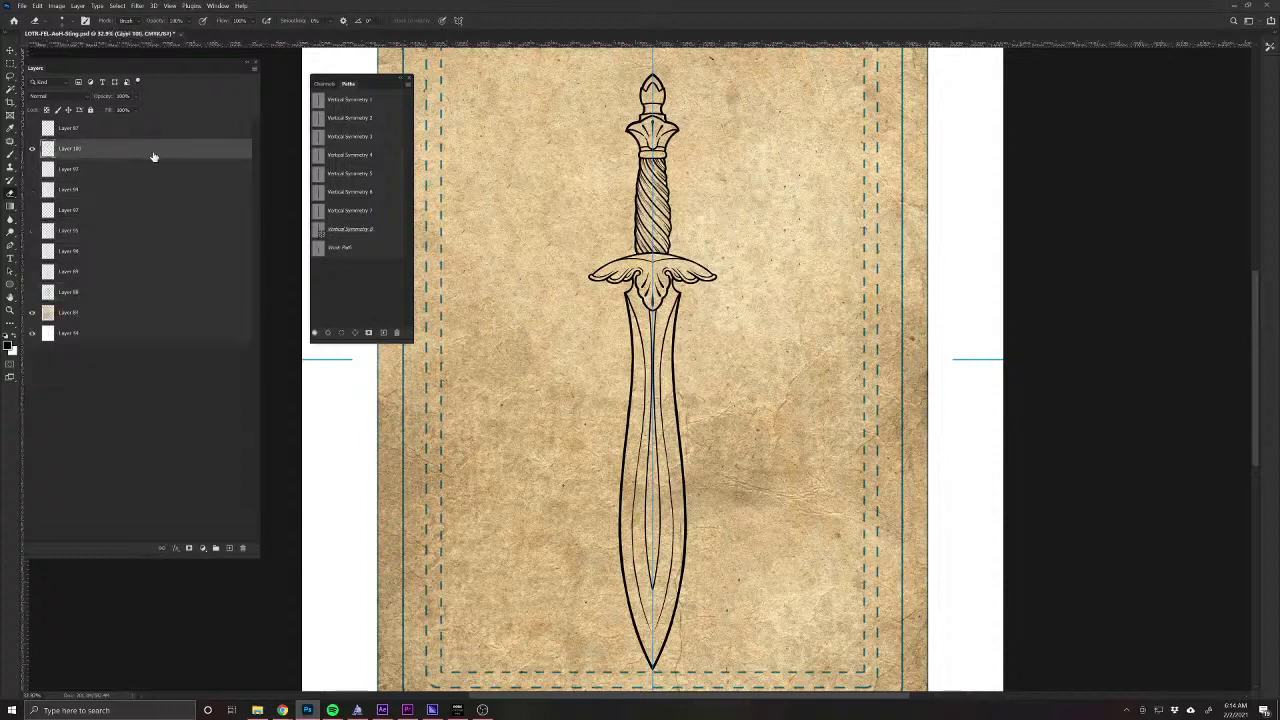
Nudge the merged sword artwork straight up within the card frame.
{"action": "left_click_drag", "start_coordinate": [672, 300], "coordinate": [642, 300]}
{"action": "key", "text": "v"}
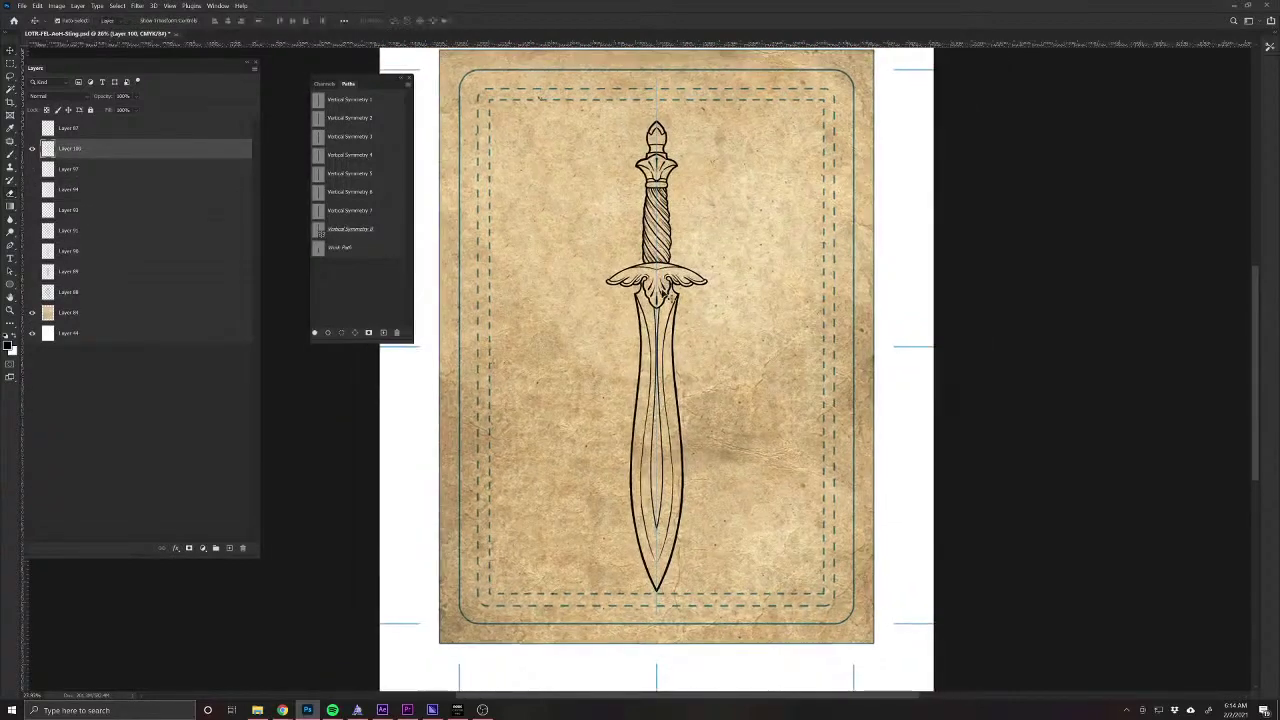
{"action": "key", "text": "Up"}
{"action": "key", "text": "Up"}
{"action": "key", "text": "Up"}
{"action": "key", "text": "Up"}
{"action": "key", "text": "Up"}
{"action": "key", "text": "shift+Up"}
{"action": "key", "text": "shift+Up"}
{"action": "key", "text": "shift+Up"}
{"action": "key", "text": "shift+Up"}
{"action": "key", "text": "shift+Up"}
{"action": "key", "text": "shift+Up"}
{"action": "key", "text": "shift+Up"}
{"action": "key", "text": "shift+Up"}
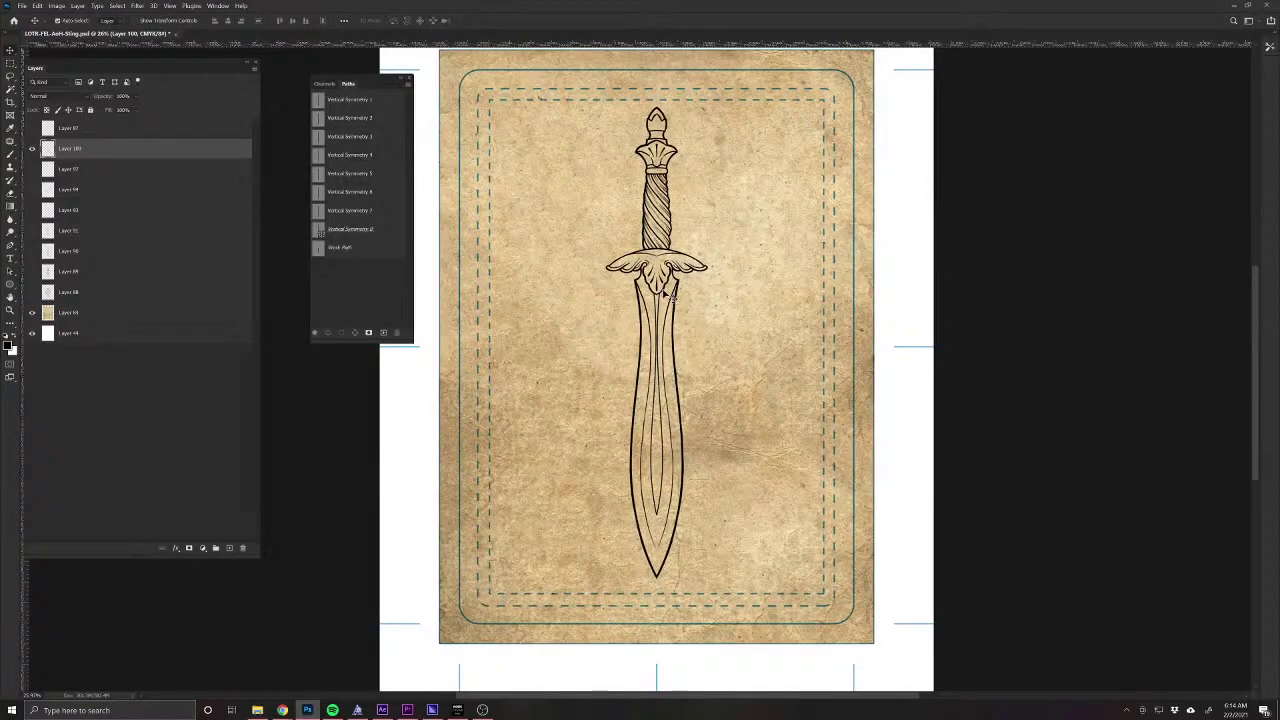
Inspect the grip up close, and undo the upward nudges and the merge of the sword layers.
{"action": "scroll", "coordinate": [676, 238], "scroll_direction": "up", "scroll_amount": 4}
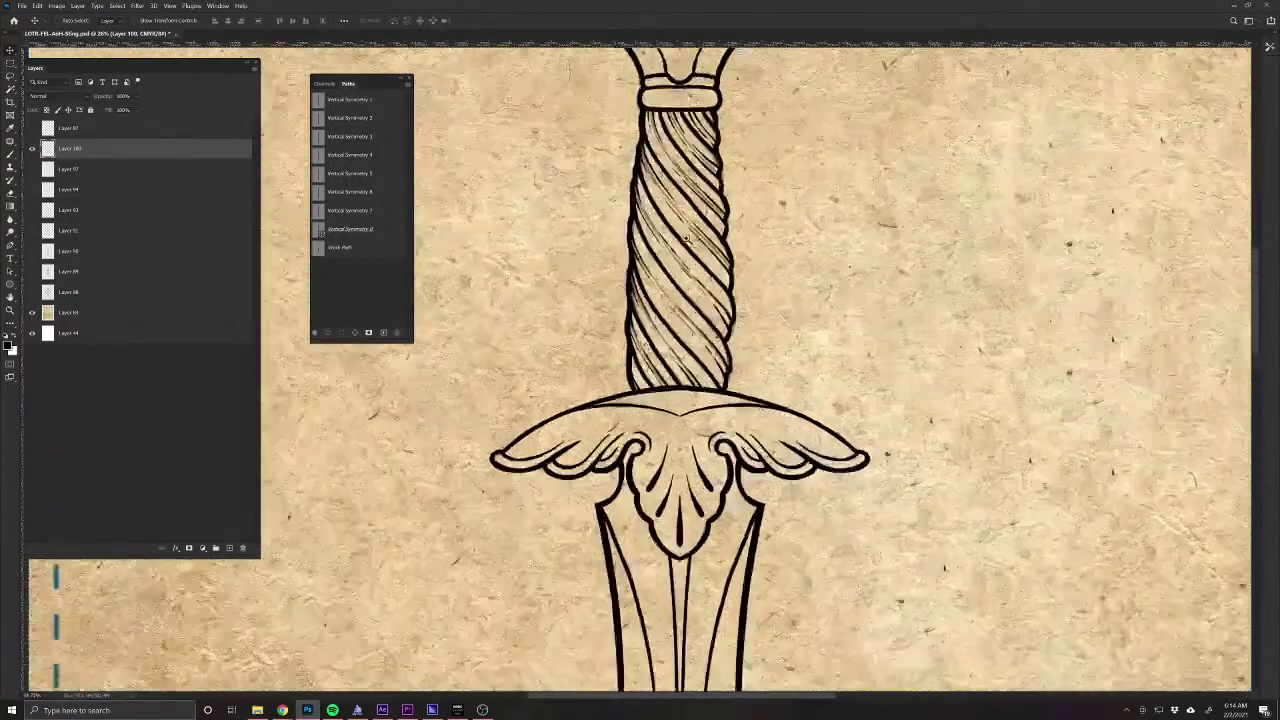
{"action": "scroll", "coordinate": [686, 238], "scroll_direction": "up", "scroll_amount": 3}
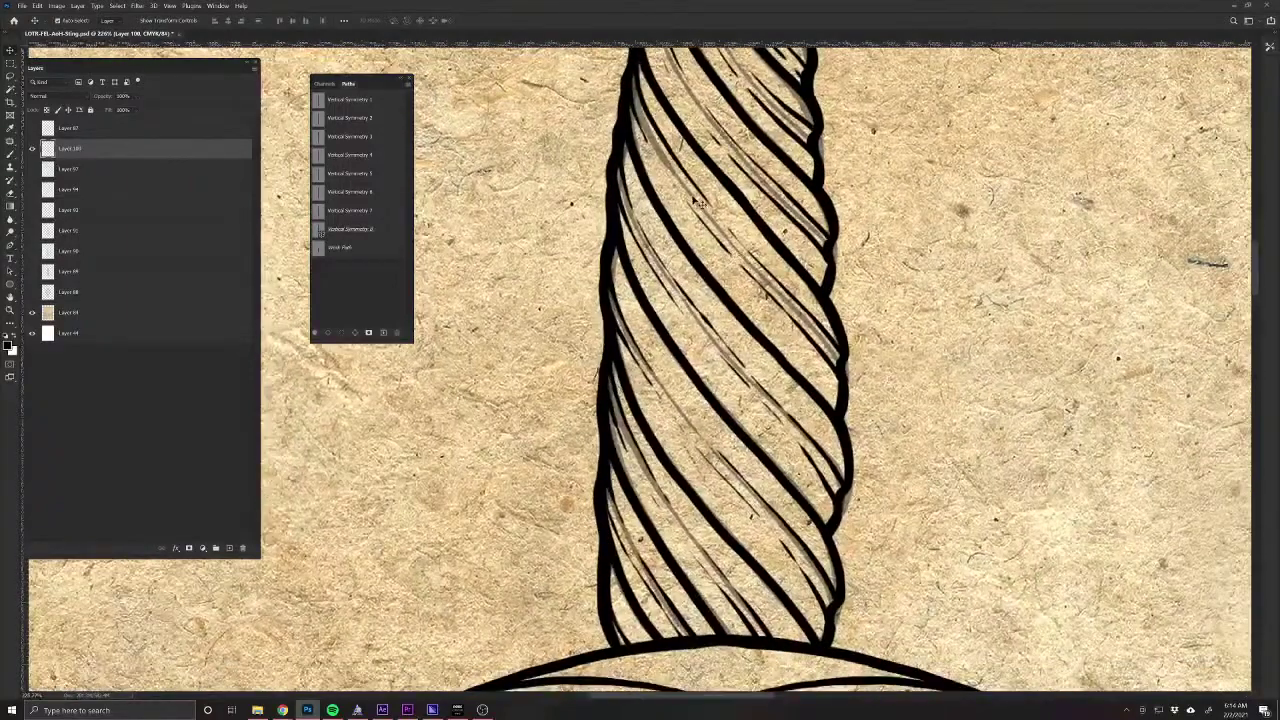
{"action": "key", "text": "ctrl+z"}
{"action": "key", "text": "ctrl+z"}
{"action": "key", "text": "ctrl+z"}
{"action": "key", "text": "ctrl+z"}
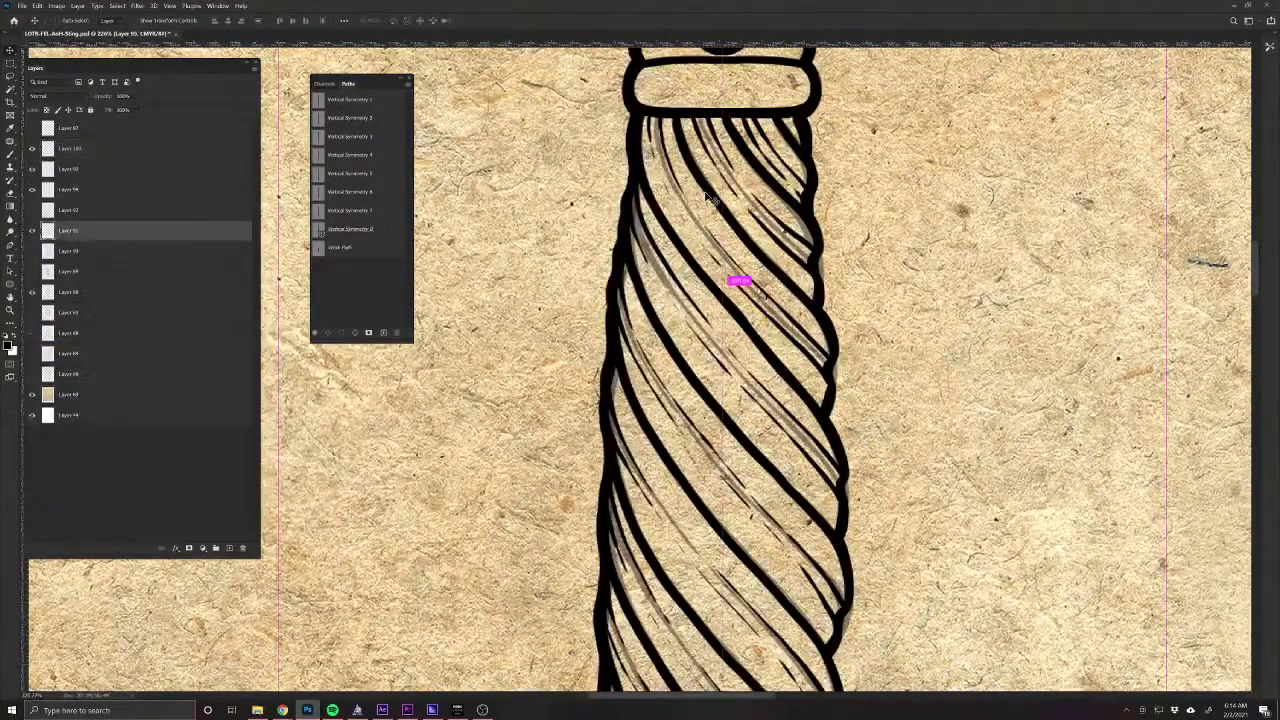
Identify the two faint sketch layers behind the grip, Layers 99 and 98, and delete them.
{"action": "left_click", "coordinate": [706, 206], "text": "ctrl"}
{"action": "left_click", "coordinate": [810, 345], "text": "ctrl"}
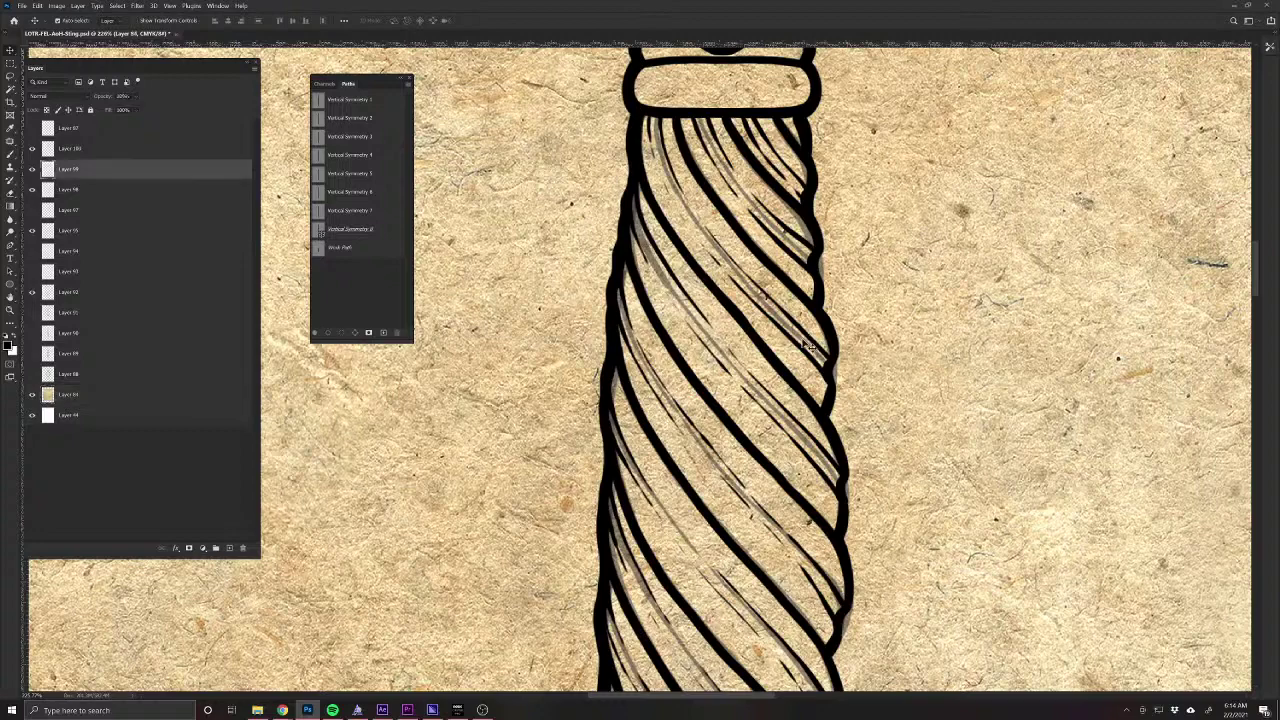
{"action": "left_click_drag", "start_coordinate": [810, 345], "coordinate": [950, 285]}
{"action": "key", "text": "Delete"}
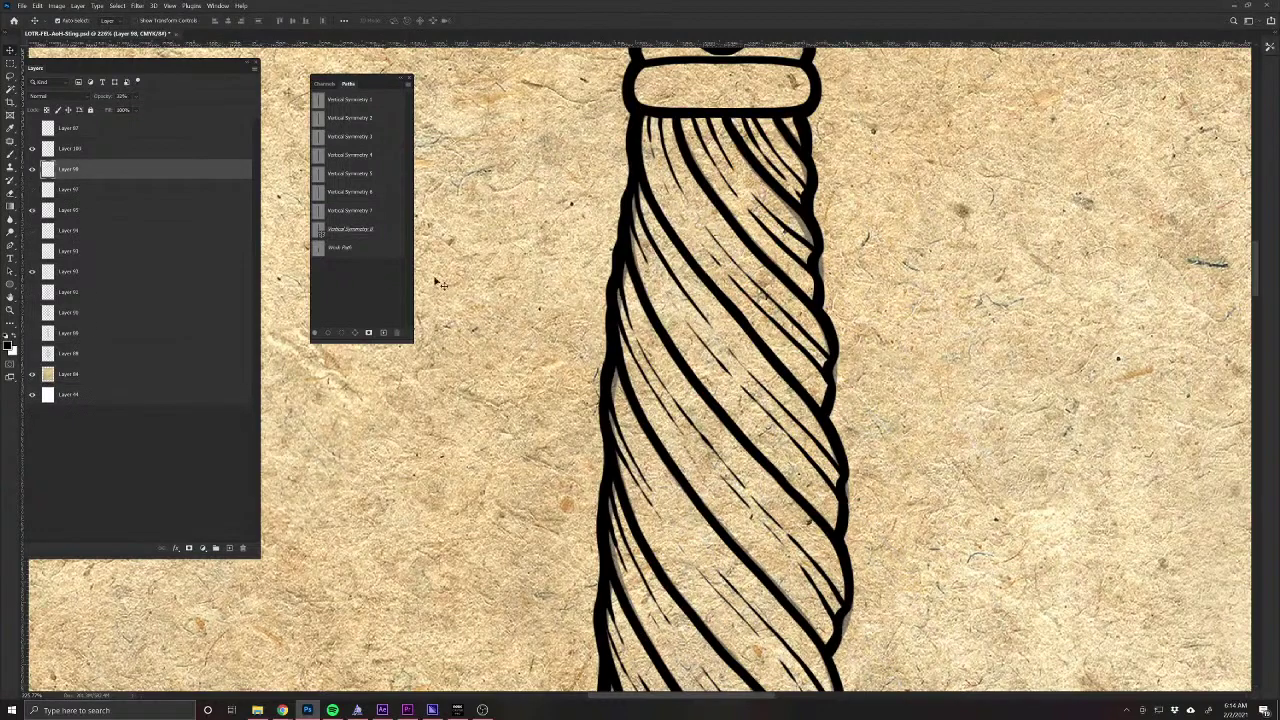
{"action": "left_click_drag", "start_coordinate": [811, 240], "coordinate": [928, 237]}
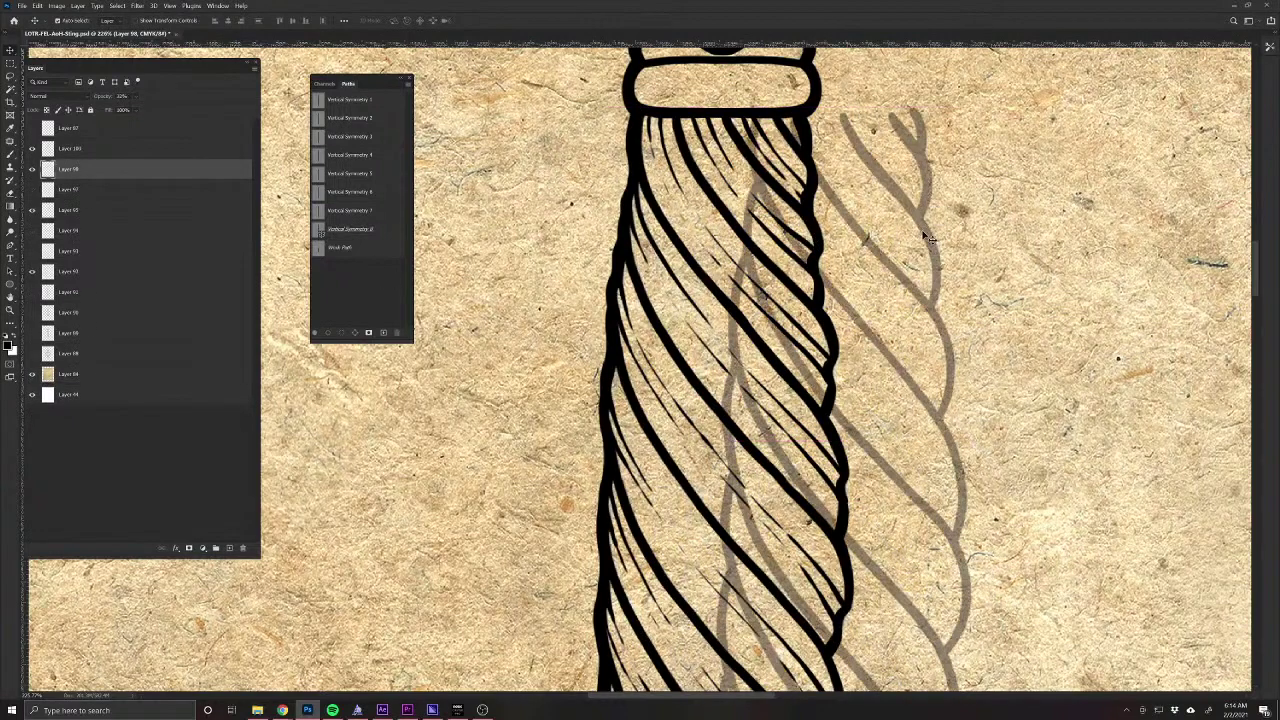
{"action": "key", "text": "Delete"}
Merge the visible linework Layers 100, 95 and 92 into one layer and move the sword slightly up on the card.
{"action": "left_click", "coordinate": [91, 152]}
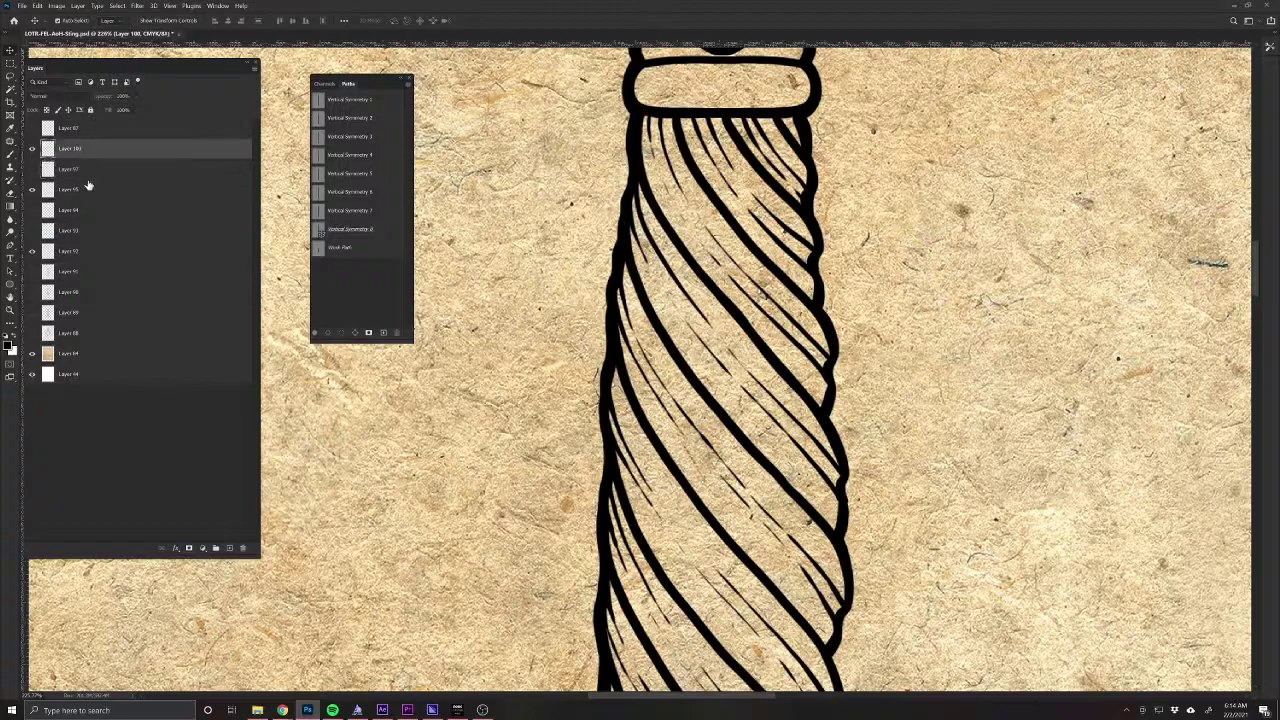
{"action": "left_click", "coordinate": [86, 188], "text": "ctrl"}
{"action": "left_click", "coordinate": [77, 251], "text": "ctrl"}
{"action": "key", "text": "ctrl+0"}
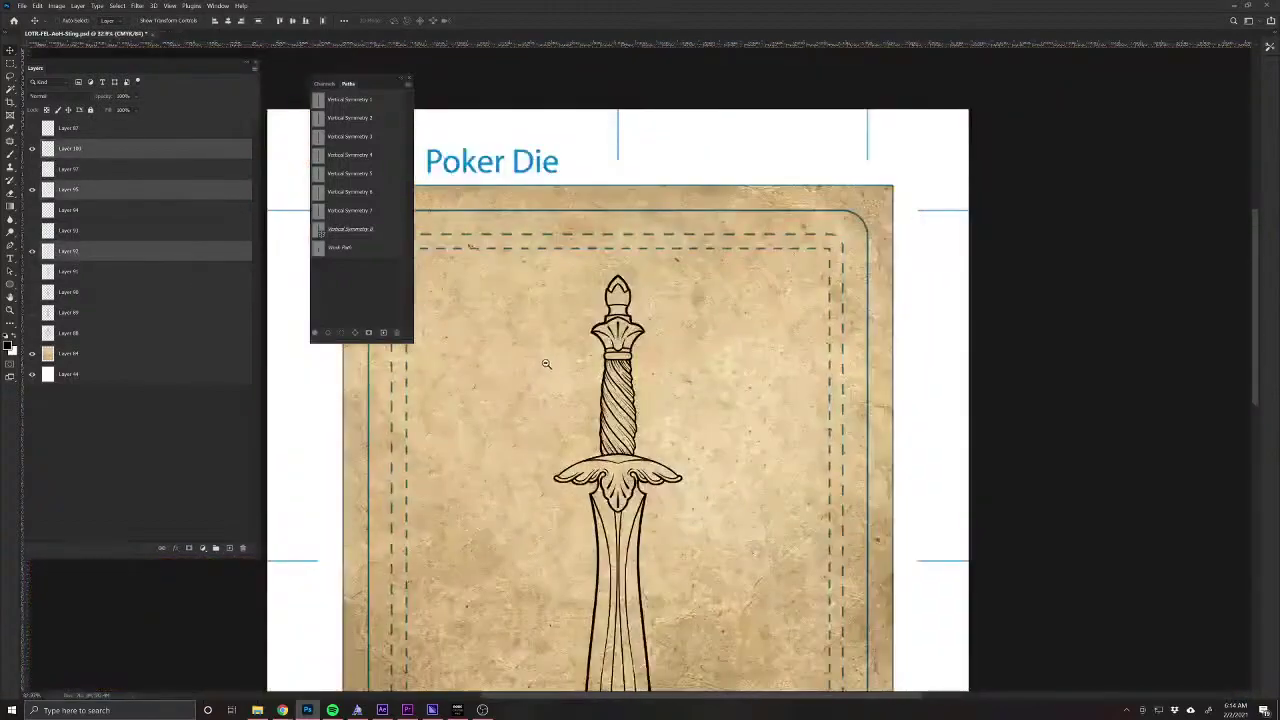
{"action": "key", "text": "ctrl+e"}
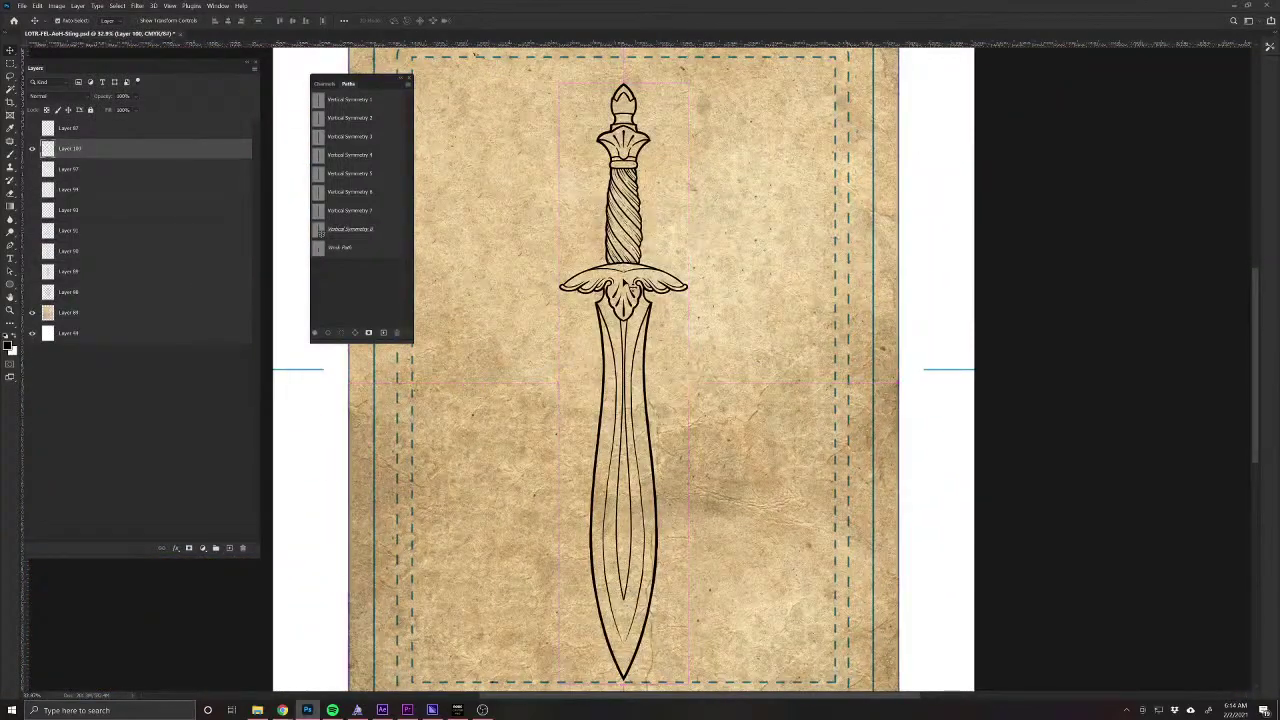
{"action": "left_click_drag", "start_coordinate": [628, 292], "coordinate": [631, 285]}
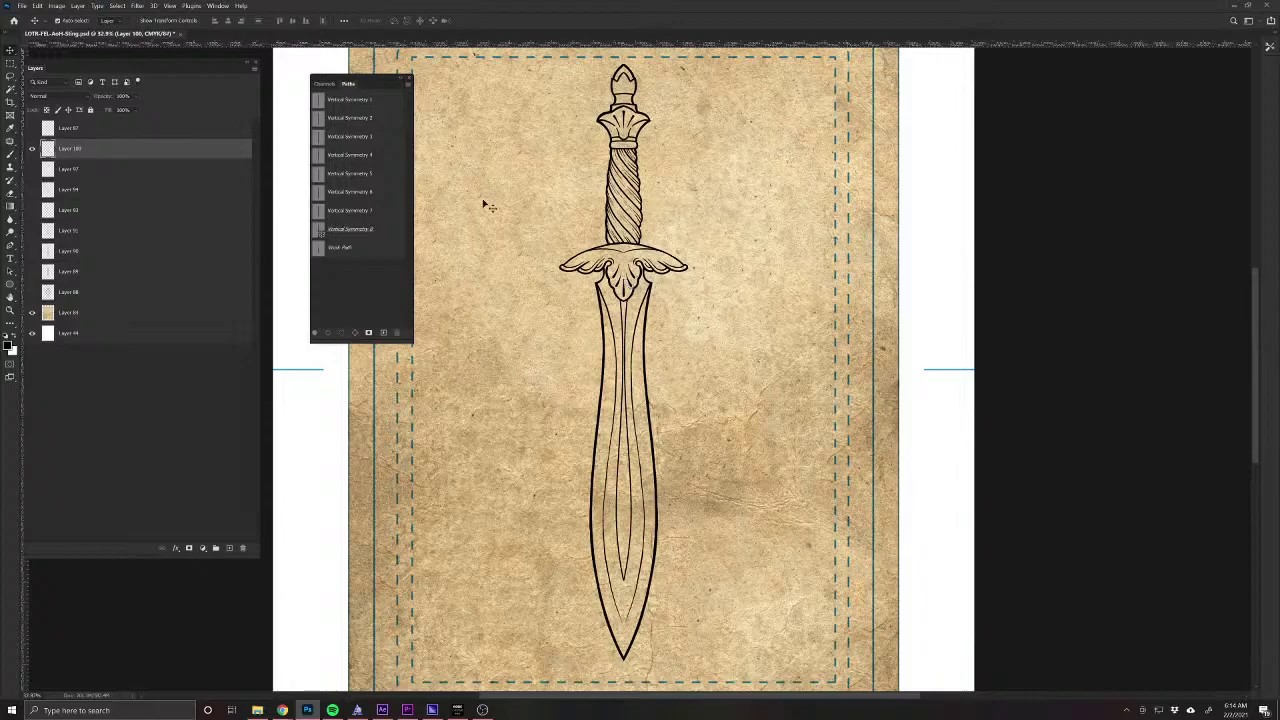
{"action": "scroll", "coordinate": [628, 162], "scroll_direction": "up", "scroll_amount": 4}
{"action": "scroll", "coordinate": [651, 183], "scroll_direction": "up", "scroll_amount": 5}
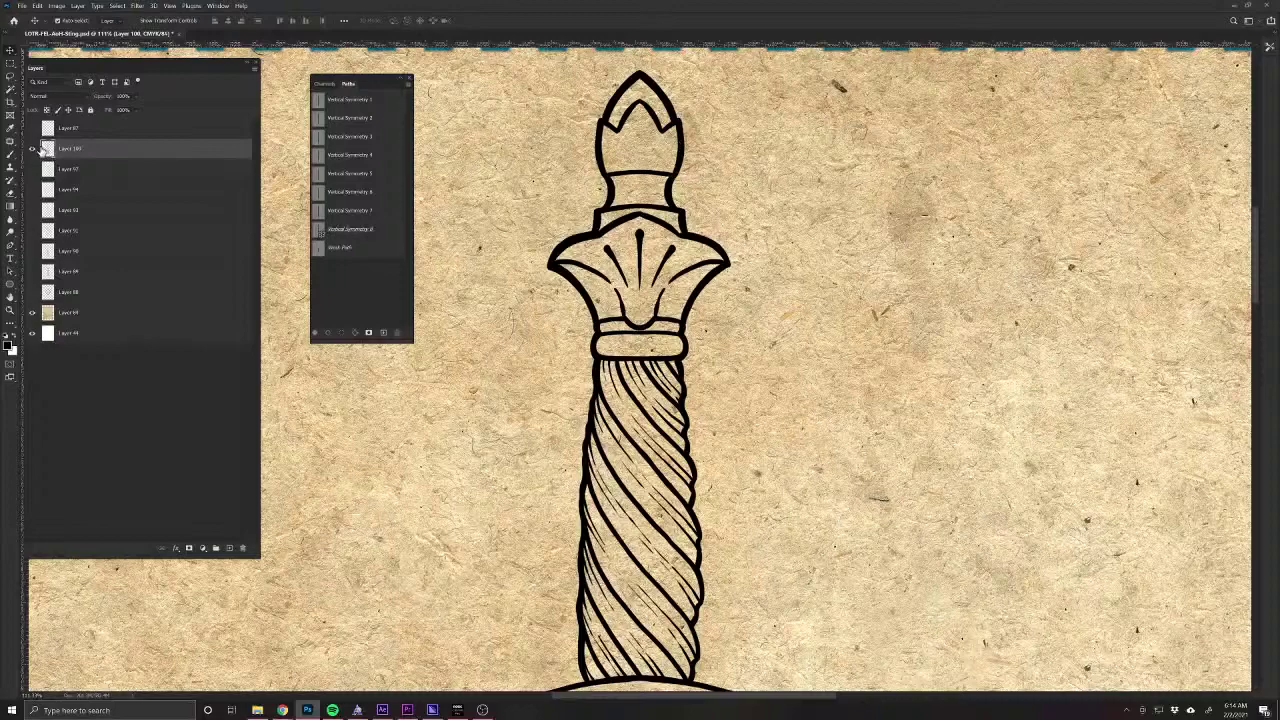
{"action": "left_click", "coordinate": [47, 150], "text": "ctrl"}
{"action": "left_click", "coordinate": [32, 149]}
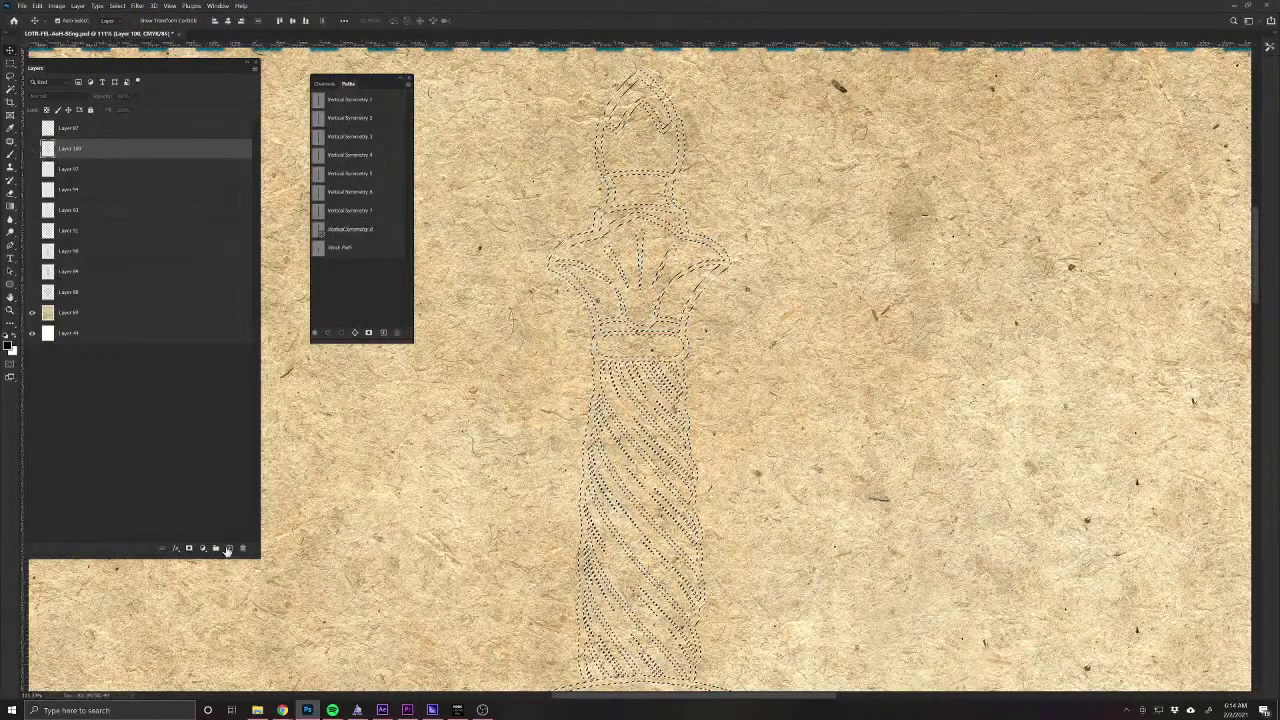
{"action": "left_click", "coordinate": [32, 148]}
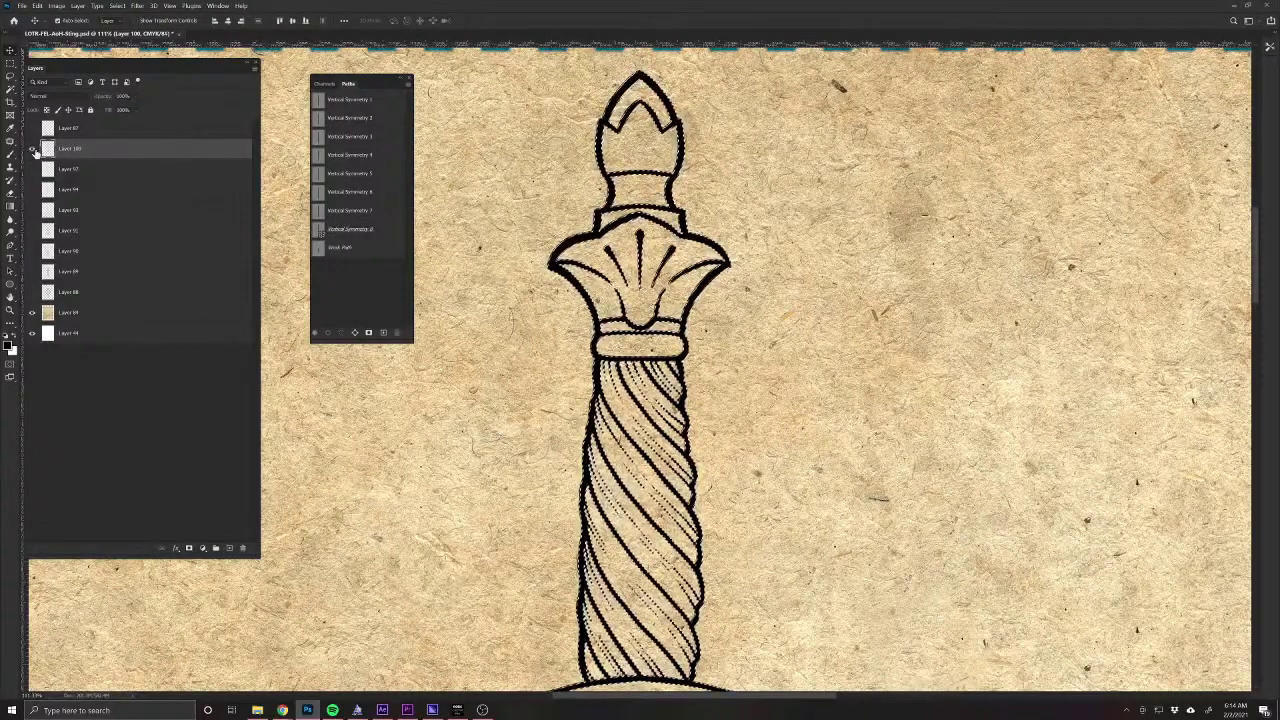
{"action": "key", "text": "ctrl+d"}
Run the Distress Press action on the merged sword linework in Layer 100 and let it finish.
{"action": "left_click", "coordinate": [216, 5]}
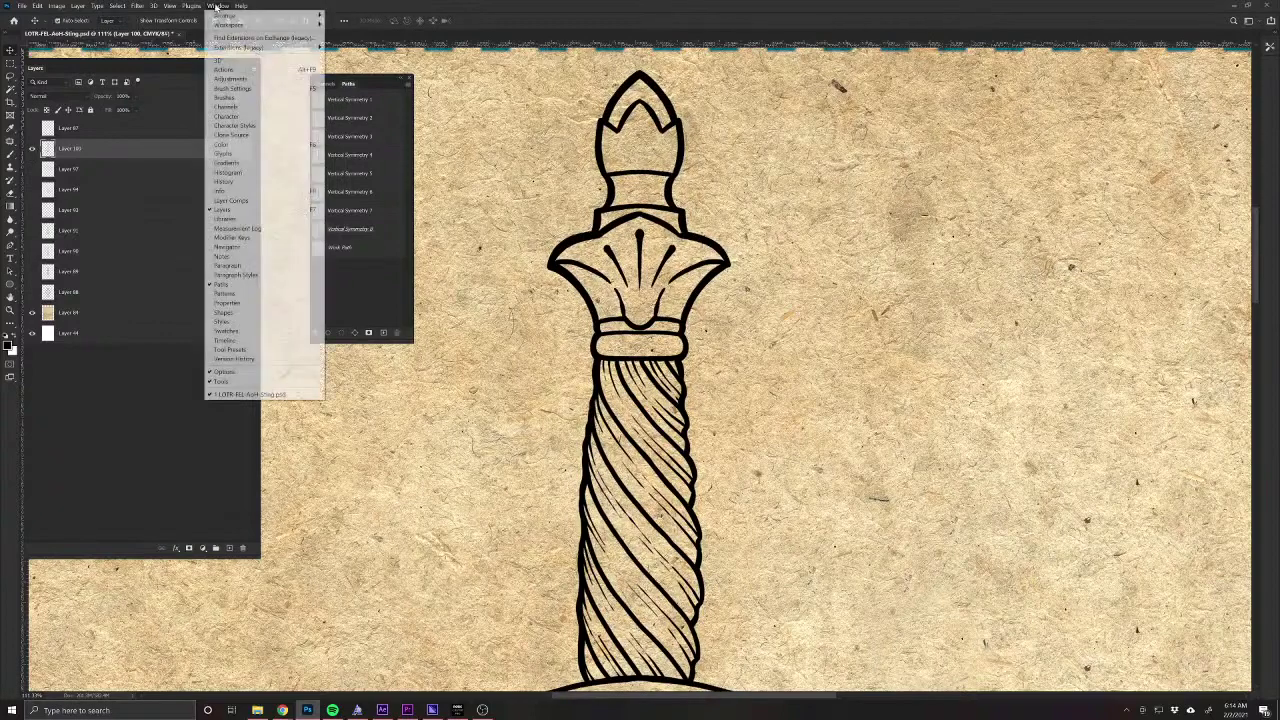
{"action": "left_click", "coordinate": [236, 74]}
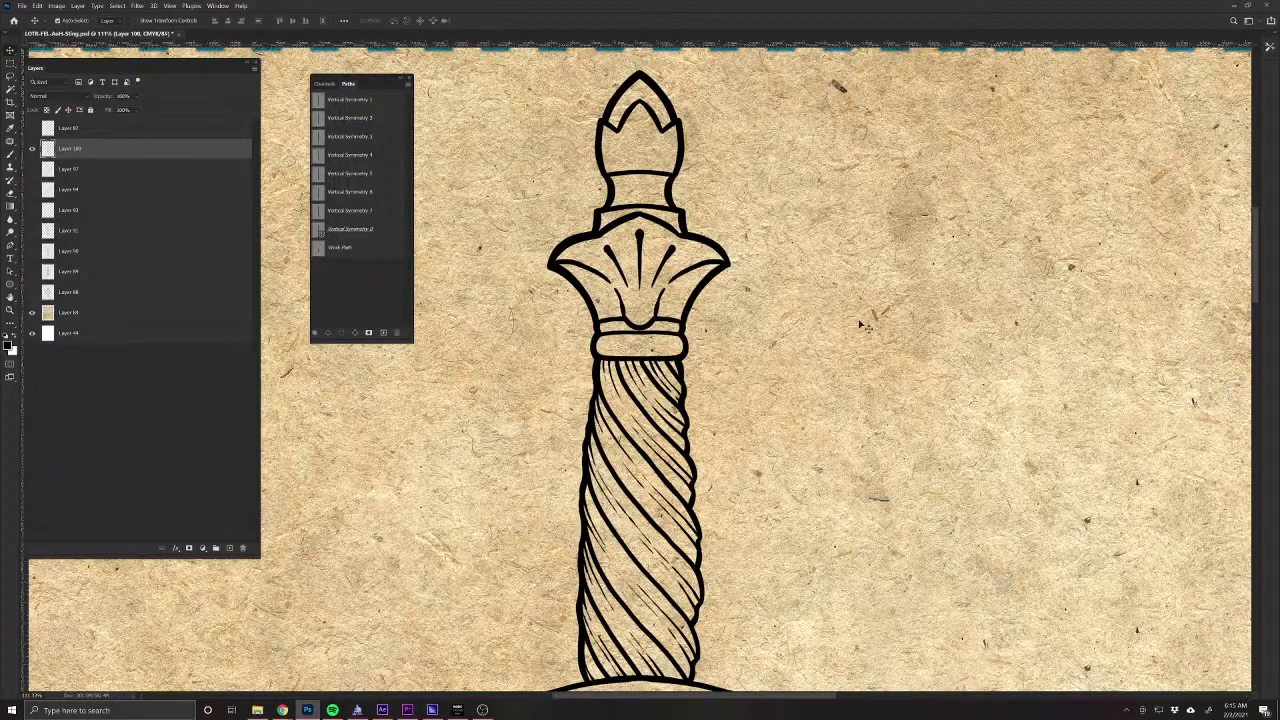
{"action": "left_click", "coordinate": [848, 325]}
{"action": "scroll", "coordinate": [657, 232], "scroll_direction": "up", "scroll_amount": 3}
{"action": "scroll", "coordinate": [660, 240], "scroll_direction": "down", "scroll_amount": 4}
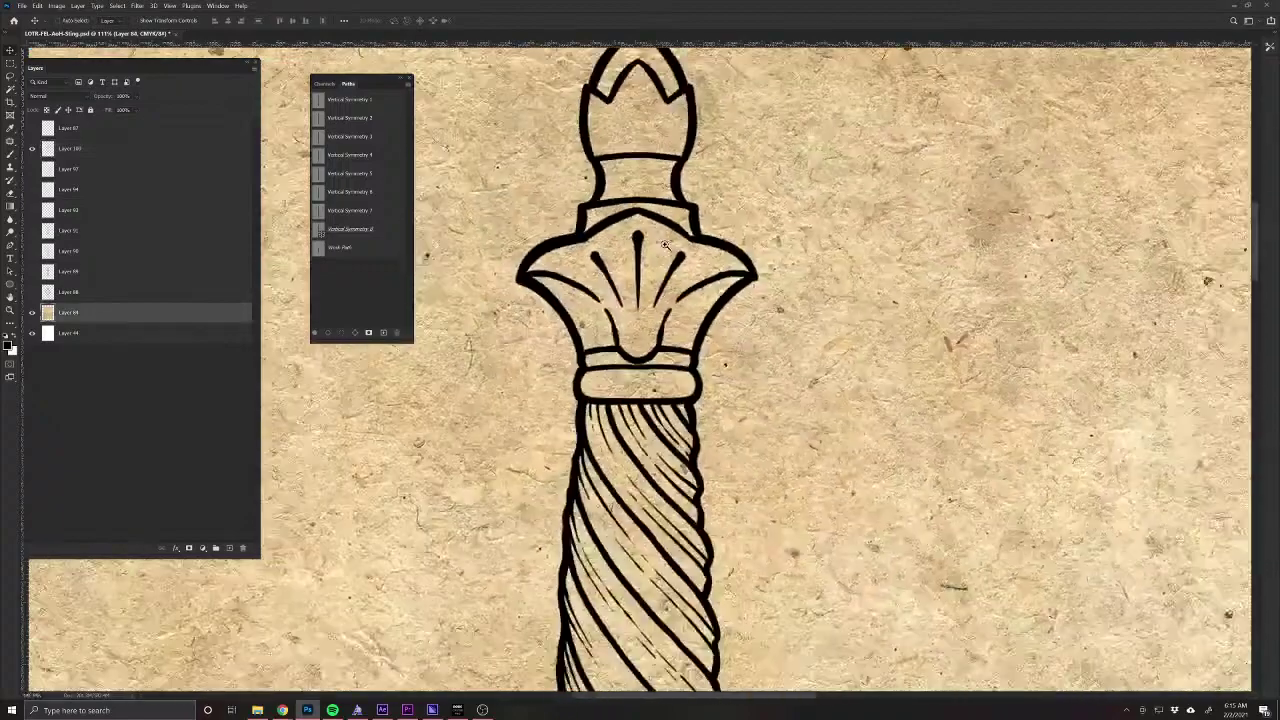
{"action": "scroll", "coordinate": [671, 260], "scroll_direction": "up", "scroll_amount": 1}
{"action": "scroll", "coordinate": [671, 260], "scroll_direction": "up", "scroll_amount": 1}
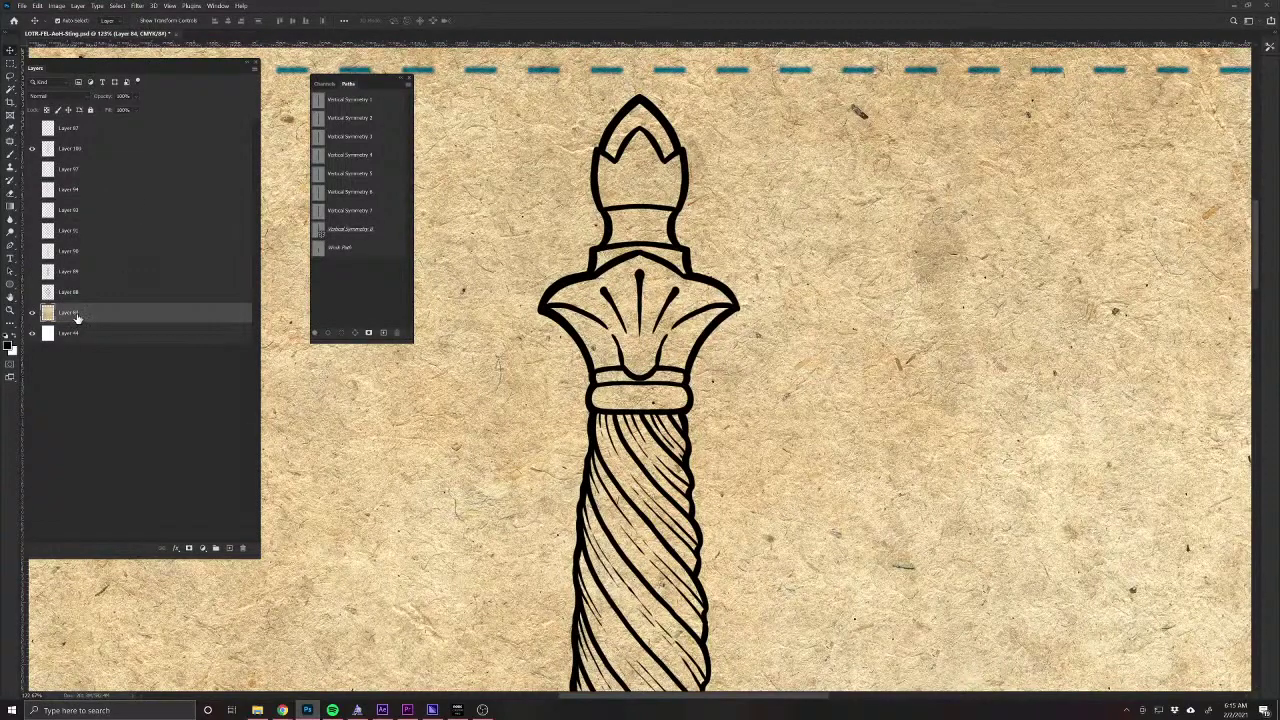
{"action": "left_click", "coordinate": [100, 155]}
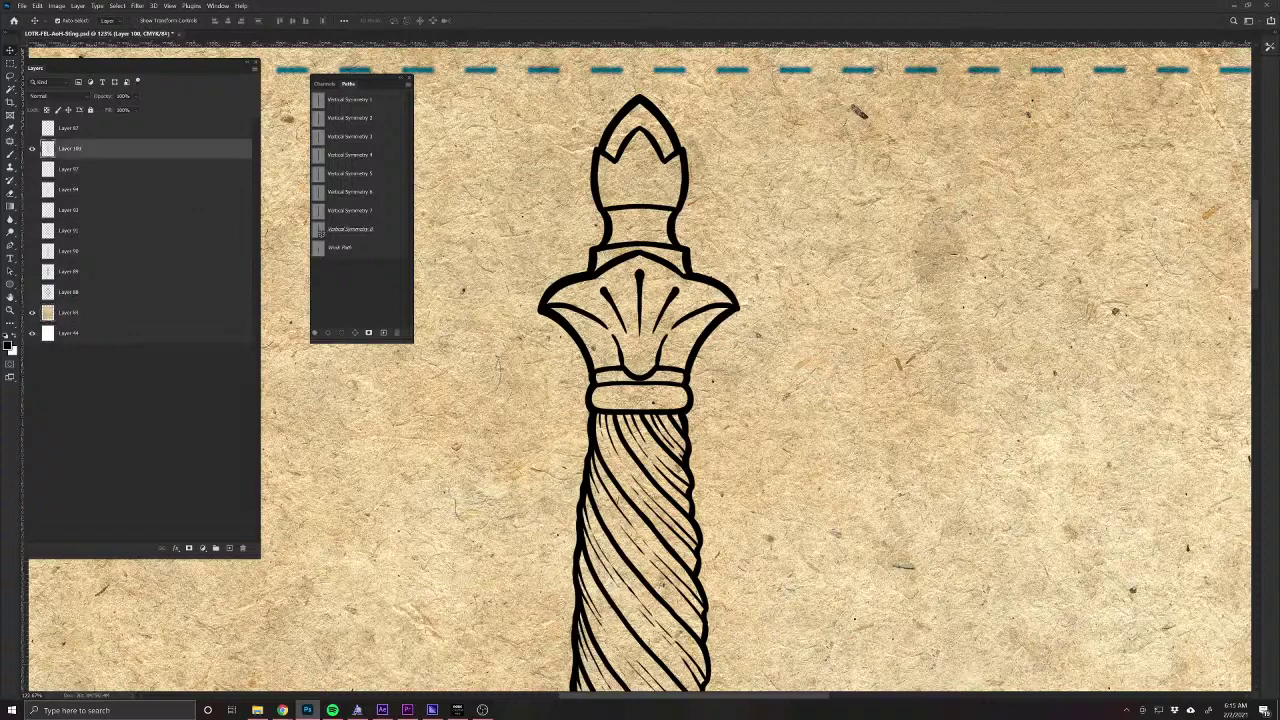
{"action": "key", "text": "F2"}
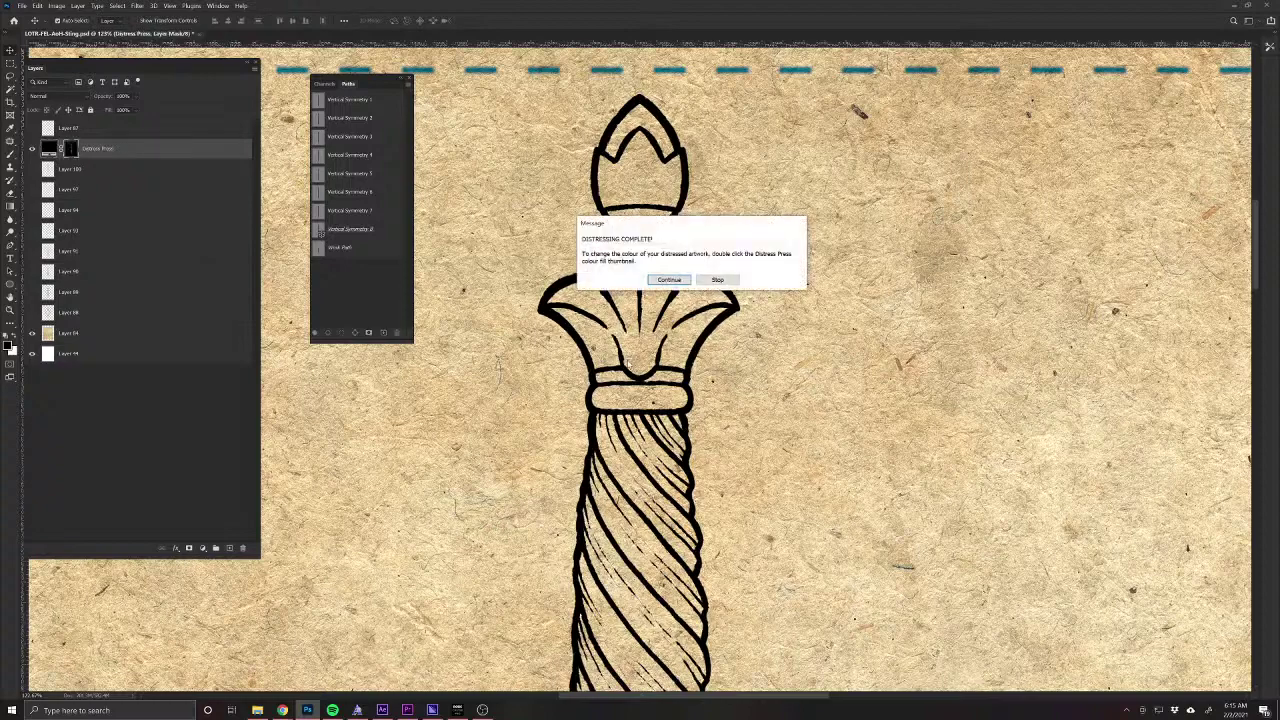
{"action": "left_click", "coordinate": [657, 277]}
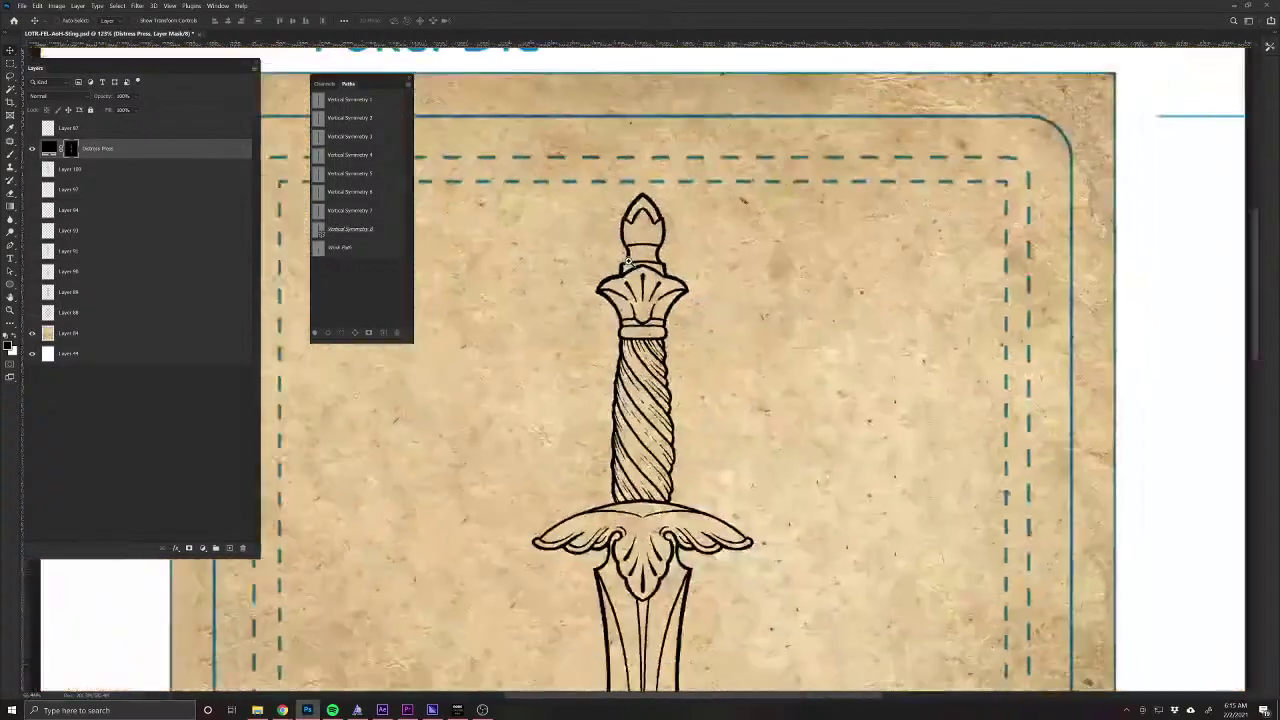
Put the Distress Press artwork into a hidden group and add a new layer above it with the artwork's outline loaded as a selection.
{"action": "left_click_drag", "start_coordinate": [644, 484], "coordinate": [600, 214]}
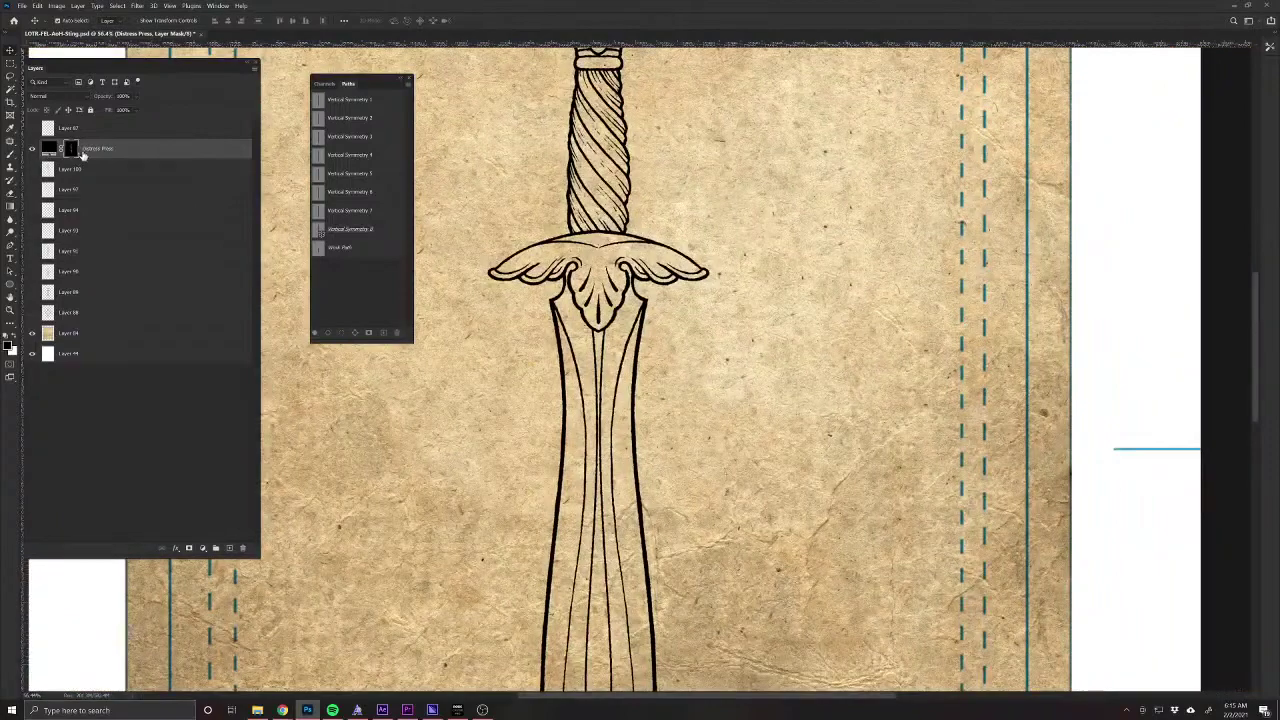
{"action": "key", "text": "ctrl+g"}
{"action": "left_click", "coordinate": [48, 149], "text": "ctrl"}
{"action": "left_click", "coordinate": [33, 149]}
{"action": "left_click", "coordinate": [229, 548]}
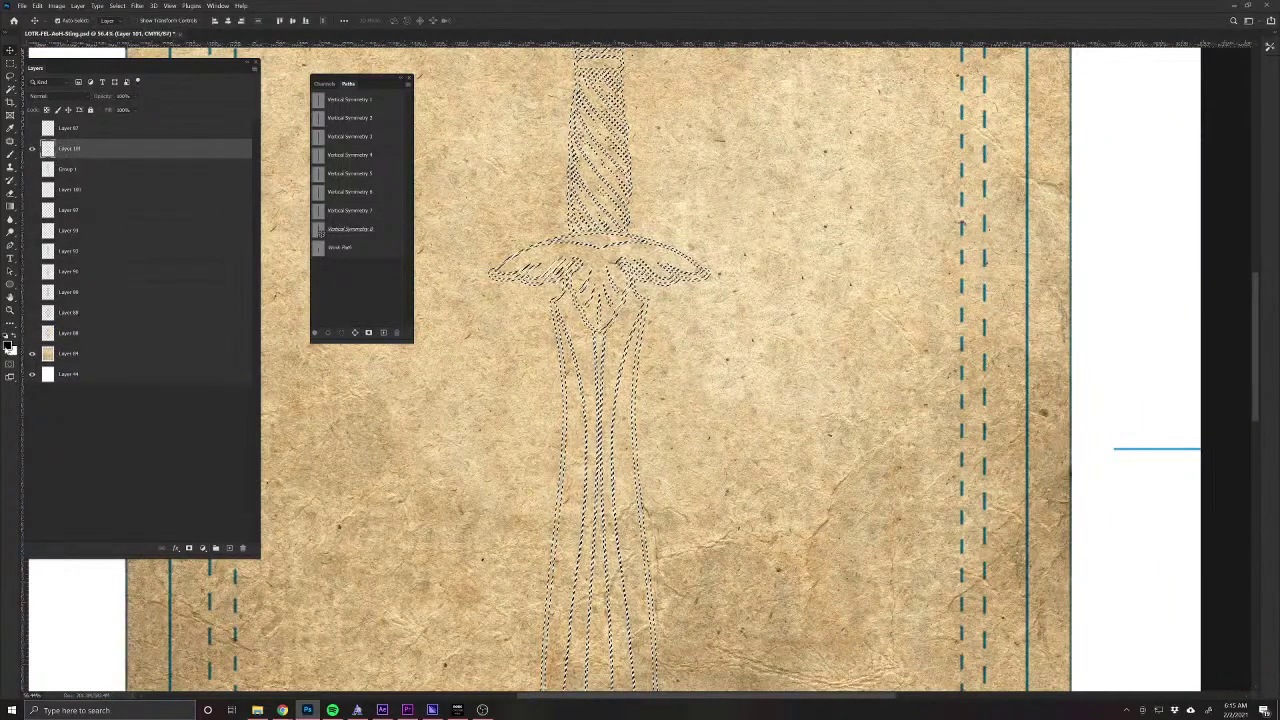
Fill the sword linework selection on Layer 101 with a very dark brown and deselect it.
{"action": "left_click", "coordinate": [8, 345]}
{"action": "mouse_move", "coordinate": [697, 204]}
{"action": "left_mouse_down"}
{"action": "mouse_move", "coordinate": [697, 225]}
{"action": "mouse_move", "coordinate": [672, 221]}
{"action": "left_mouse_up"}
{"action": "left_click", "coordinate": [681, 208]}
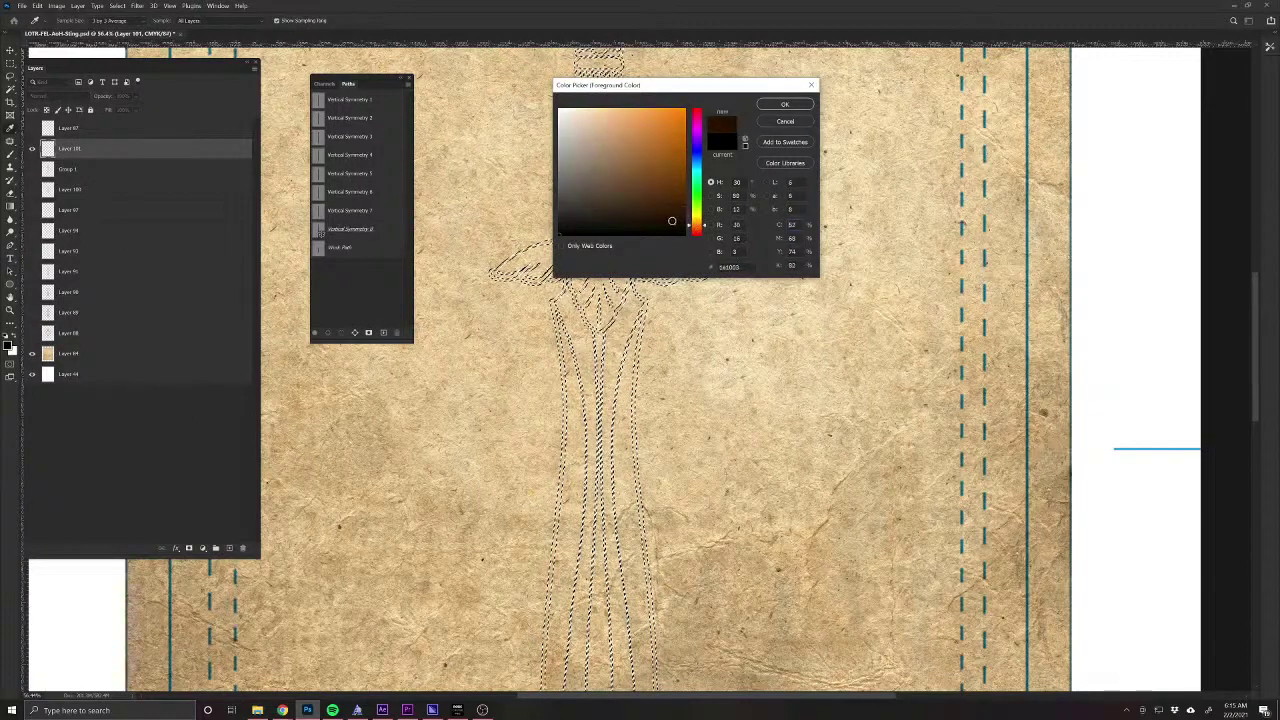
{"action": "left_click", "coordinate": [784, 104]}
{"action": "key", "text": "alt+BackSpace"}
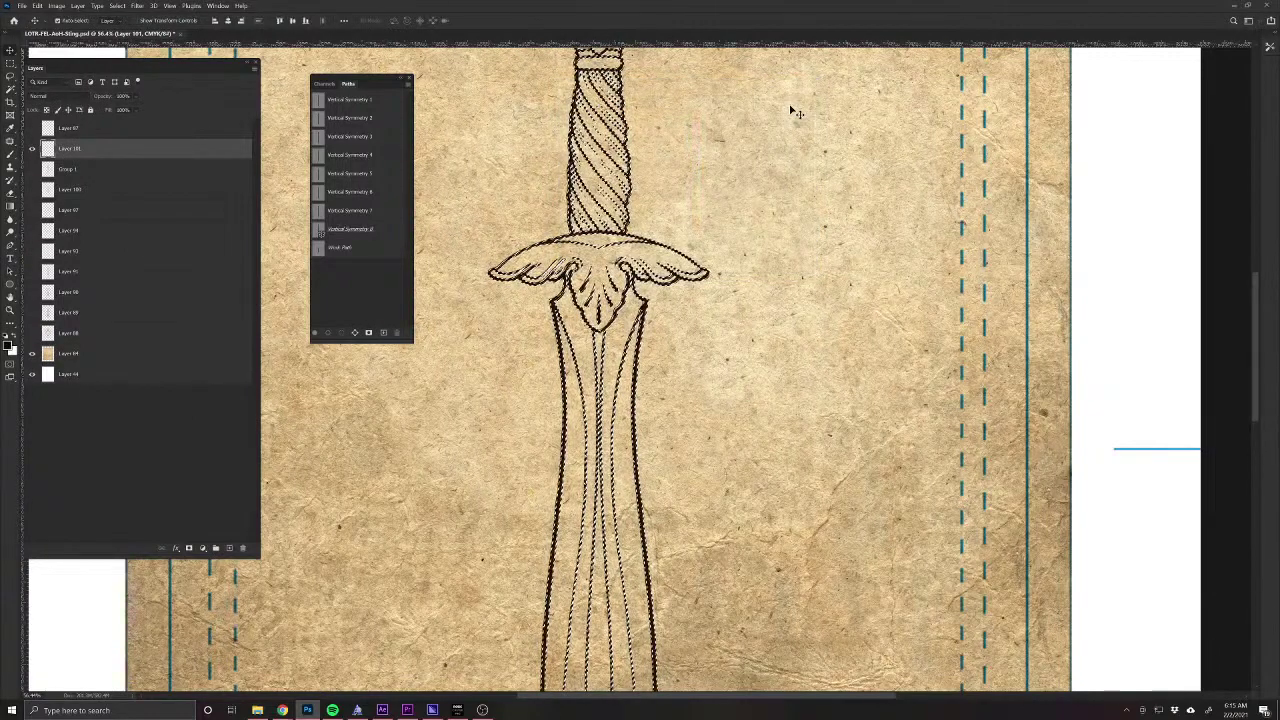
{"action": "key", "text": "ctrl+d"}
{"action": "left_click_drag", "start_coordinate": [613, 234], "coordinate": [648, 263]}
{"action": "scroll", "coordinate": [640, 258], "scroll_direction": "down", "scroll_amount": 5}
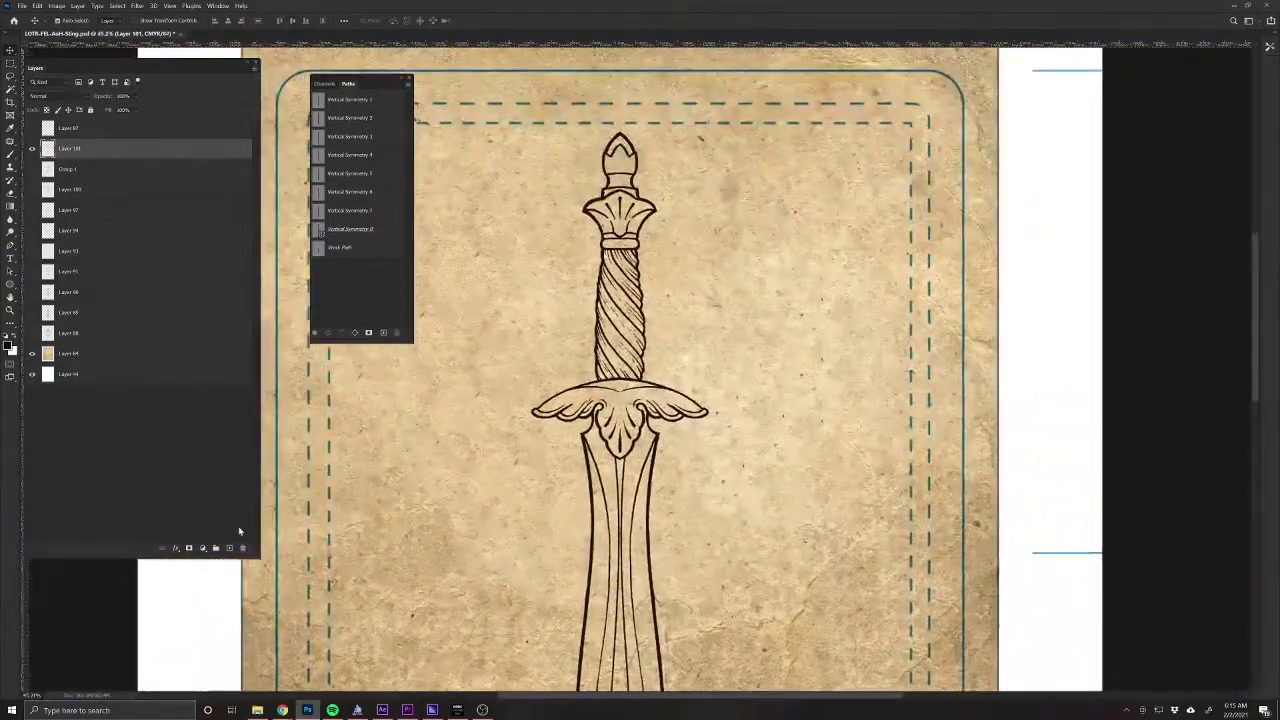
Add a new layer beneath the recolored linework and choose a light blue-gray color for the brush.
{"action": "left_click", "coordinate": [229, 548]}
{"action": "left_click_drag", "start_coordinate": [100, 152], "coordinate": [105, 196]}
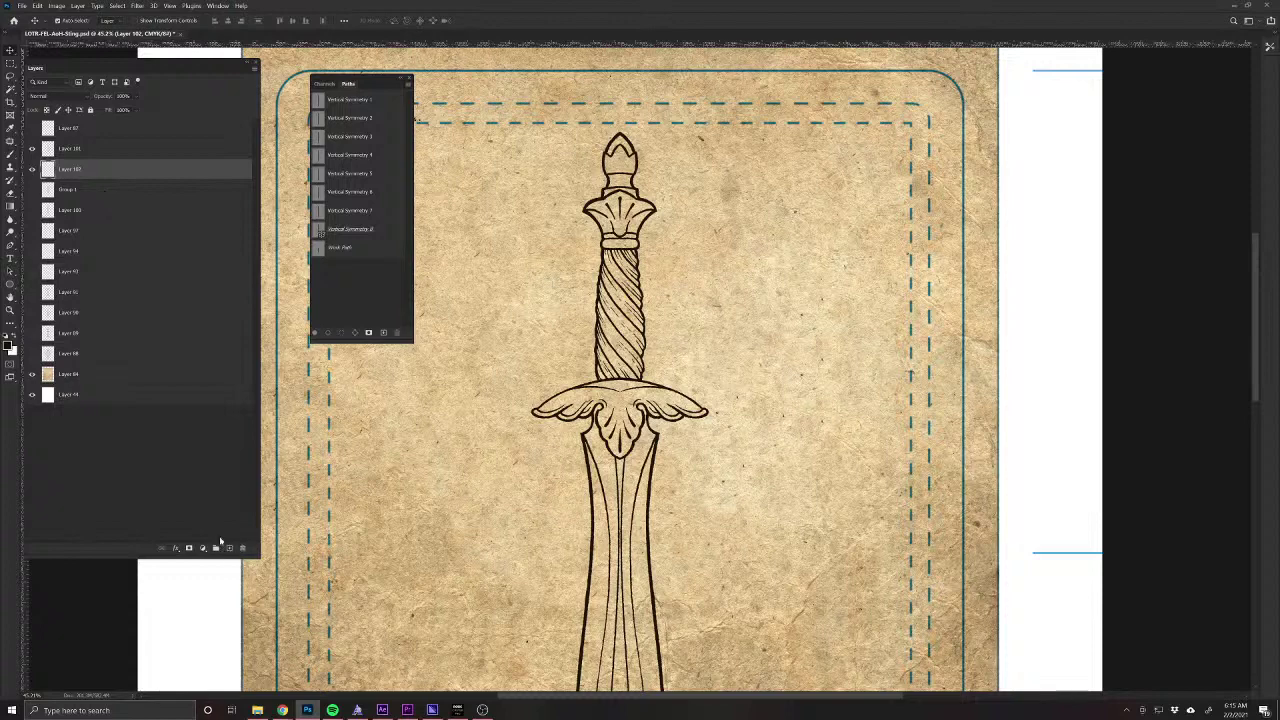
{"action": "left_click", "coordinate": [11, 152]}
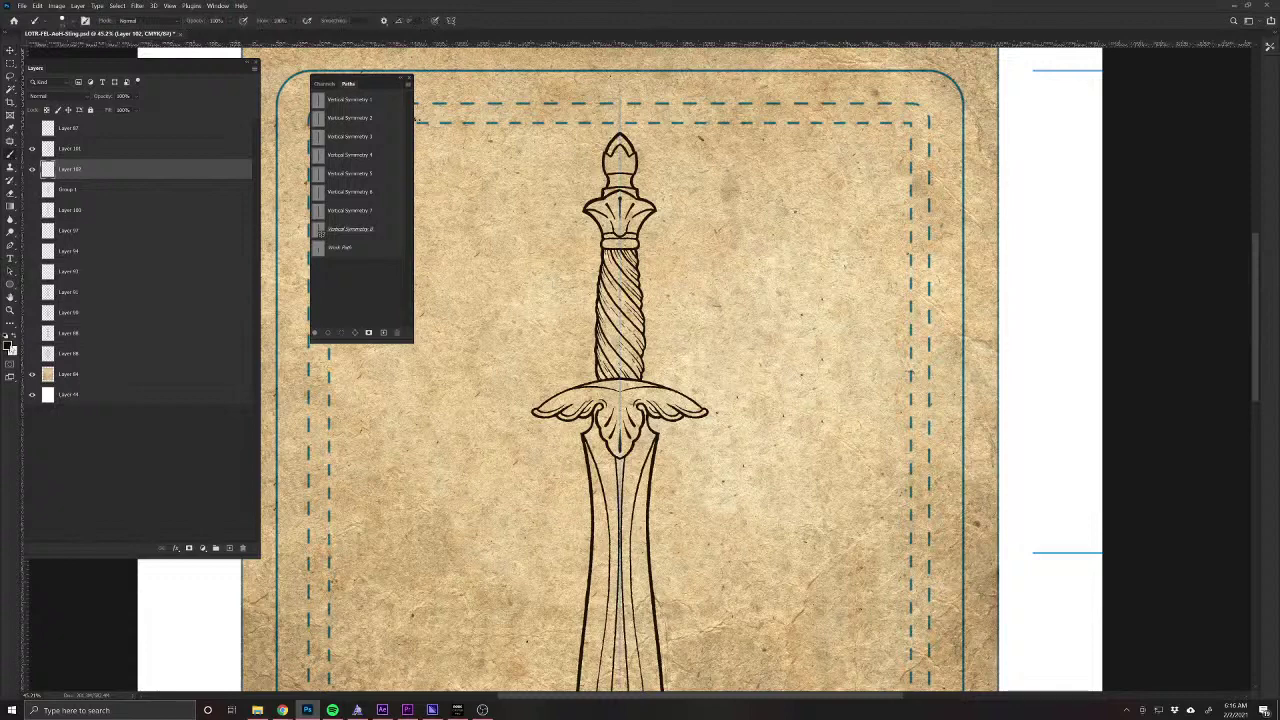
{"action": "left_click", "coordinate": [10, 345]}
{"action": "left_click_drag", "start_coordinate": [697, 197], "coordinate": [697, 172]}
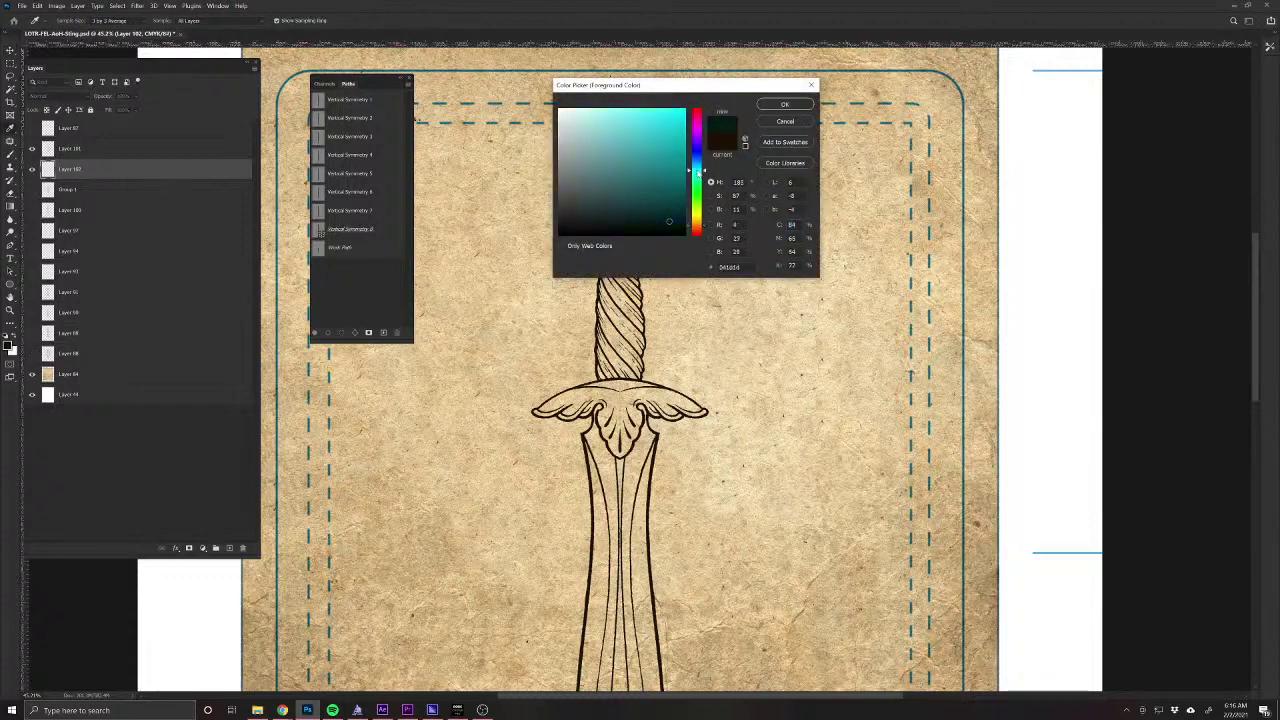
{"action": "left_click", "coordinate": [626, 157]}
{"action": "left_click_drag", "start_coordinate": [583, 150], "coordinate": [577, 139]}
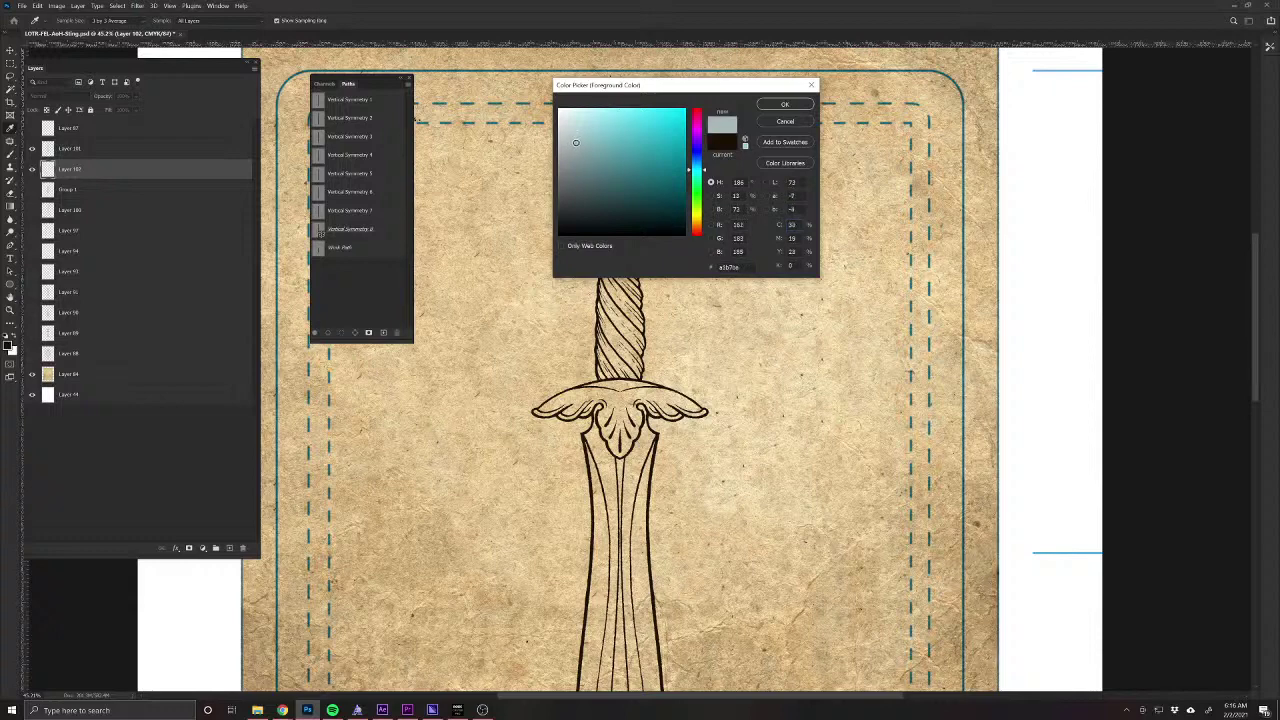
{"action": "left_click_drag", "start_coordinate": [577, 150], "coordinate": [570, 148]}
{"action": "left_click", "coordinate": [784, 105]}
{"action": "key", "text": "b"}
Paint the whole crossguard, including its central leaf ornament, flat blue-gray with mirrored brush strokes.
{"action": "scroll", "coordinate": [634, 410], "scroll_direction": "up", "scroll_amount": 5}
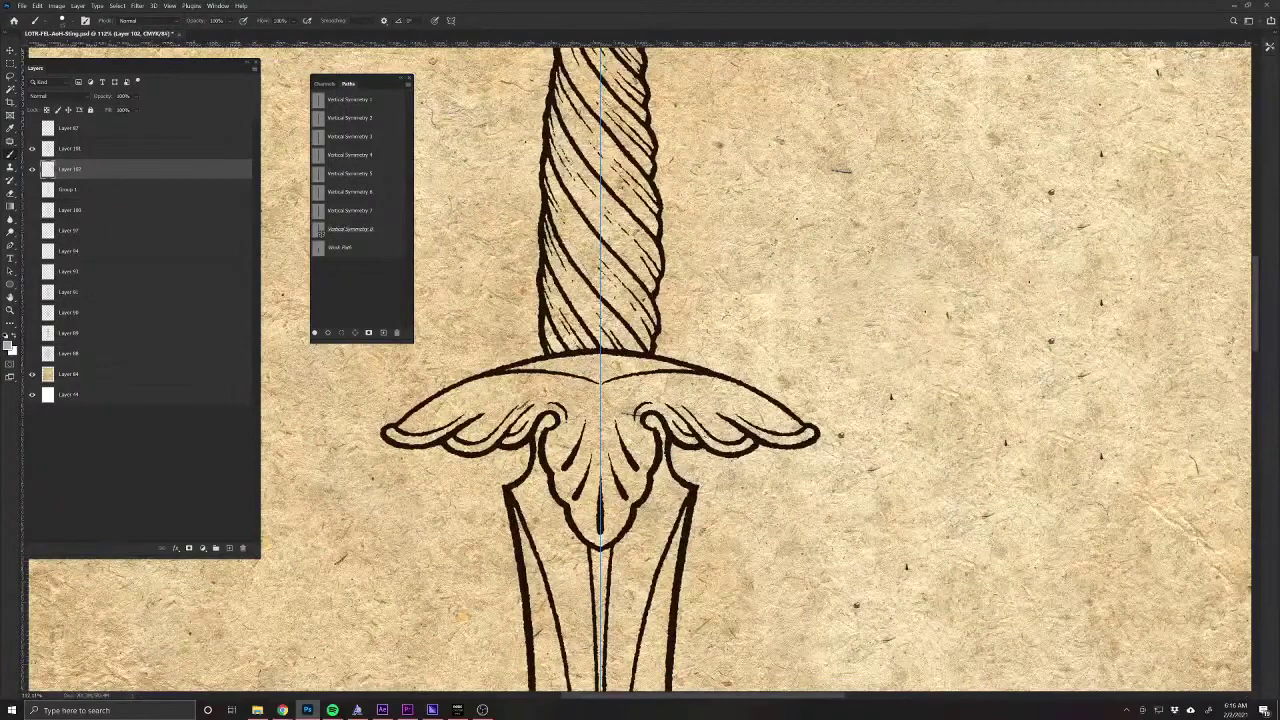
{"action": "mouse_move", "coordinate": [624, 420]}
{"action": "left_mouse_down"}
{"action": "mouse_move", "coordinate": [614, 474]}
{"action": "mouse_move", "coordinate": [645, 438]}
{"action": "mouse_move", "coordinate": [642, 474]}
{"action": "mouse_move", "coordinate": [604, 540]}
{"action": "mouse_move", "coordinate": [636, 405]}
{"action": "mouse_move", "coordinate": [655, 405]}
{"action": "mouse_move", "coordinate": [685, 440]}
{"action": "mouse_move", "coordinate": [660, 398]}
{"action": "mouse_move", "coordinate": [700, 400]}
{"action": "mouse_move", "coordinate": [690, 368]}
{"action": "mouse_move", "coordinate": [810, 435]}
{"action": "mouse_move", "coordinate": [790, 440]}
{"action": "mouse_move", "coordinate": [720, 400]}
{"action": "mouse_move", "coordinate": [745, 446]}
{"action": "mouse_move", "coordinate": [704, 440]}
{"action": "mouse_move", "coordinate": [720, 425]}
{"action": "left_mouse_up"}
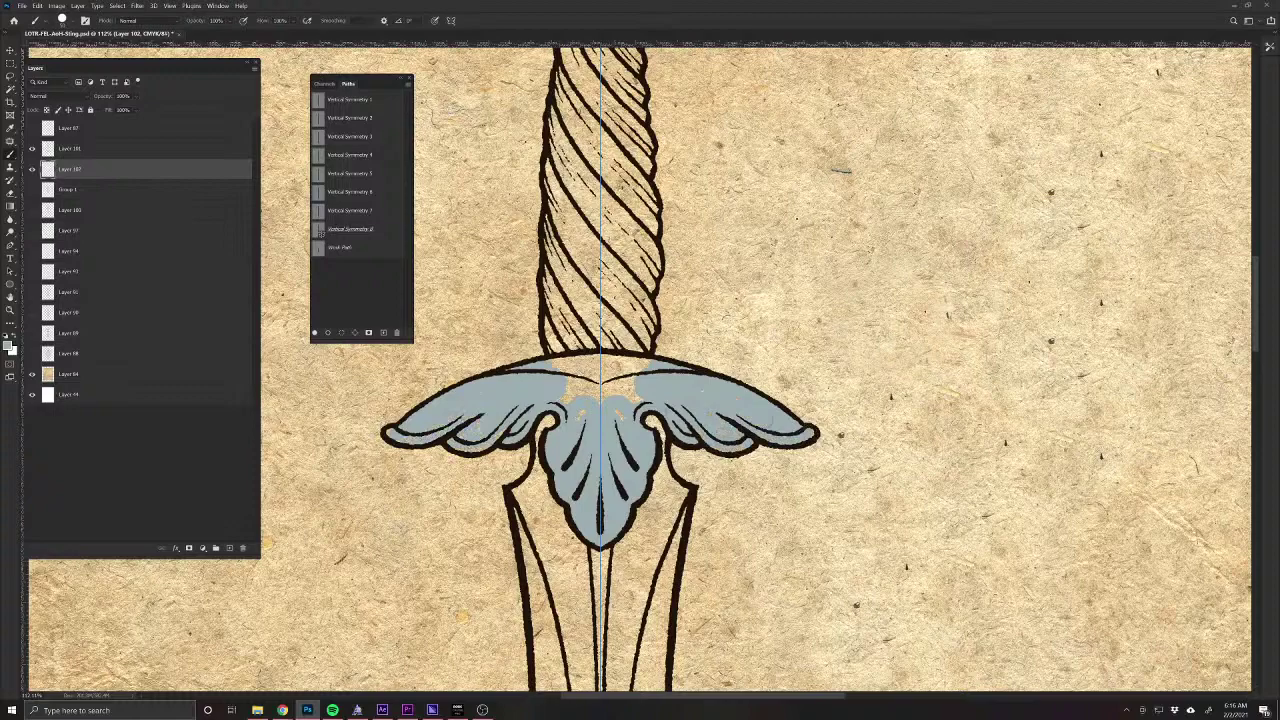
{"action": "mouse_move", "coordinate": [626, 385]}
{"action": "left_mouse_down"}
{"action": "mouse_move", "coordinate": [602, 356]}
{"action": "mouse_move", "coordinate": [584, 391]}
{"action": "mouse_move", "coordinate": [624, 403]}
{"action": "left_mouse_up"}
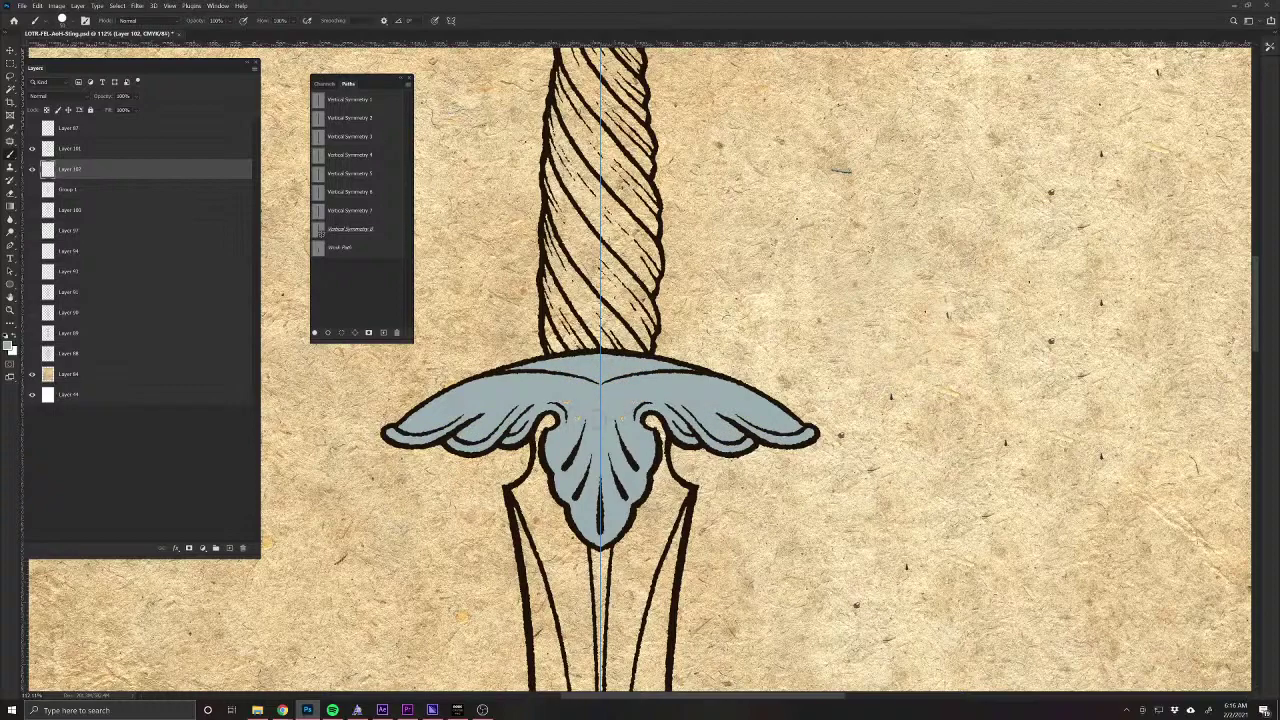
Paint the pommel, its flared collar and the band above the grip in the same flat blue-gray.
{"action": "scroll", "coordinate": [529, 571], "scroll_direction": "down", "scroll_amount": 4}
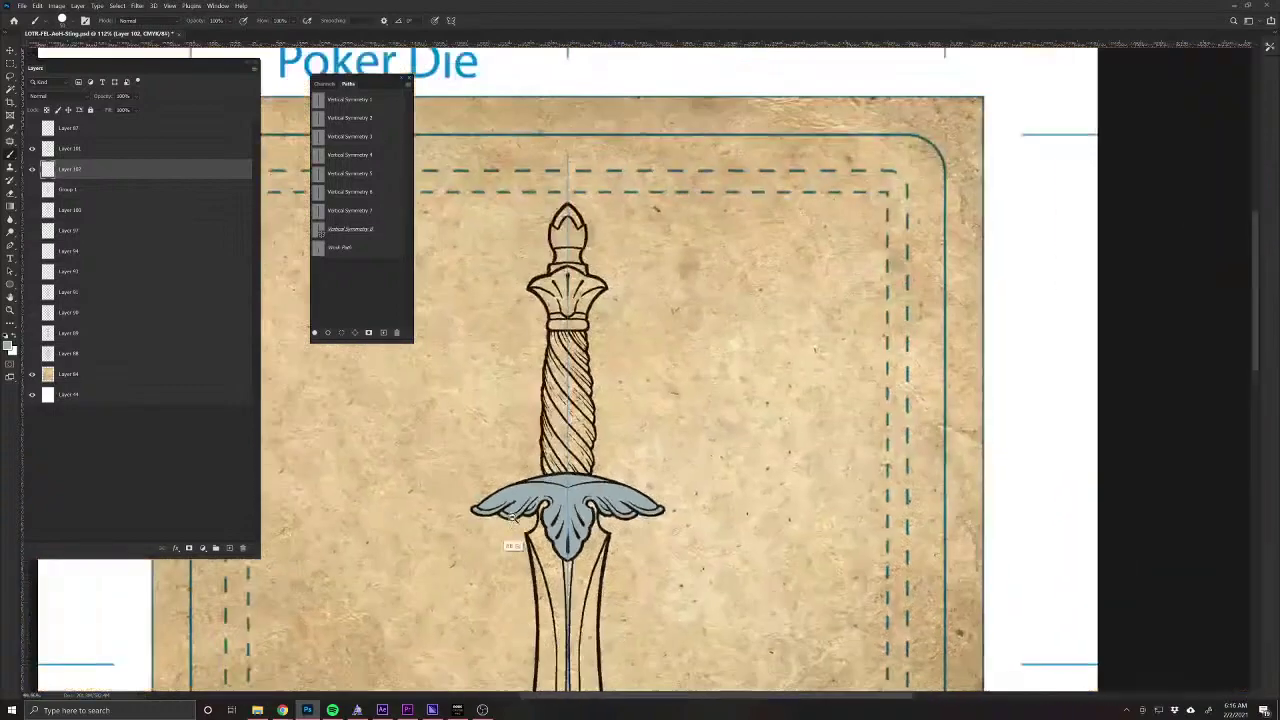
{"action": "scroll", "coordinate": [514, 543], "scroll_direction": "up", "scroll_amount": 2}
{"action": "scroll", "coordinate": [539, 333], "scroll_direction": "down", "scroll_amount": 3}
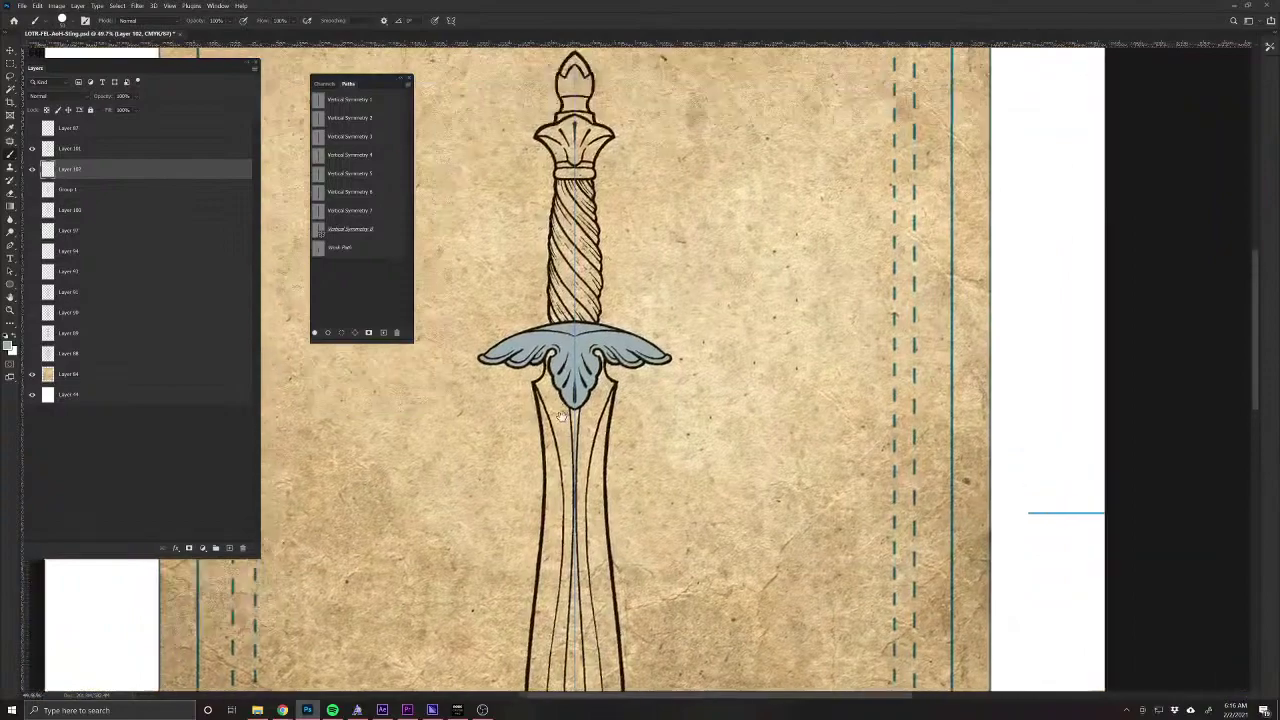
{"action": "scroll", "coordinate": [580, 450], "scroll_direction": "up", "scroll_amount": 4}
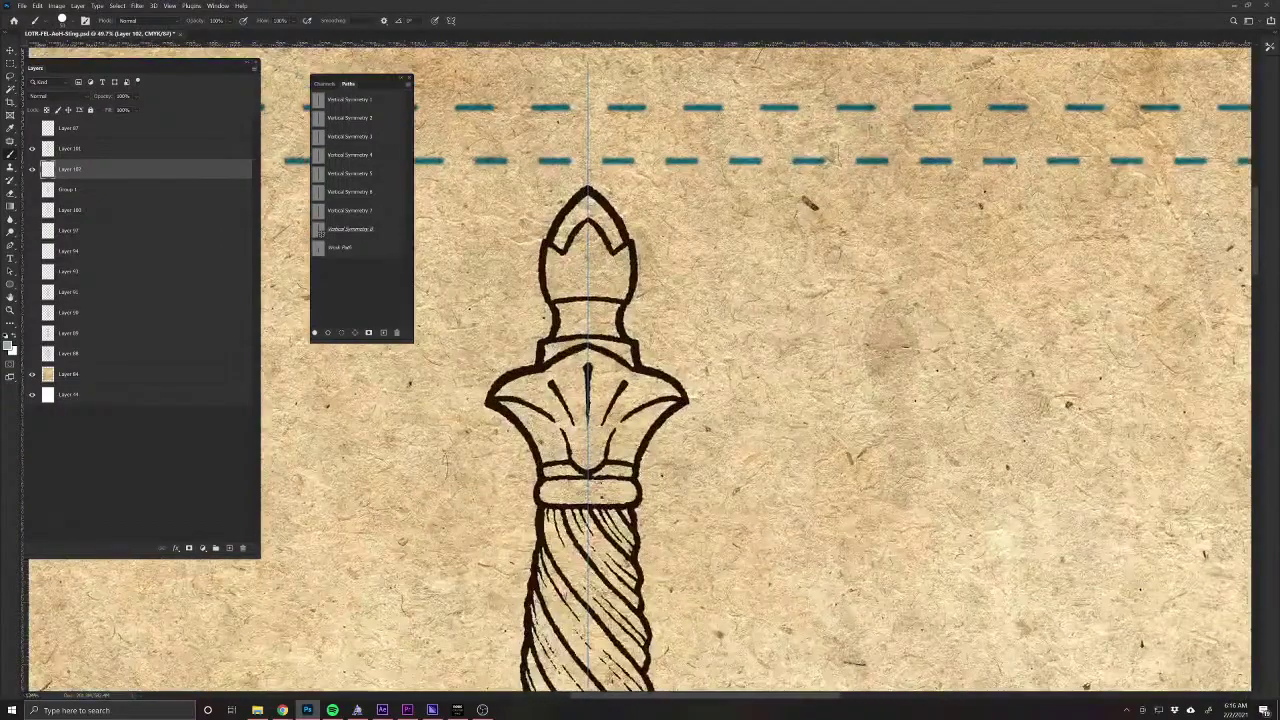
{"action": "mouse_move", "coordinate": [544, 421]}
{"action": "left_mouse_down"}
{"action": "mouse_move", "coordinate": [556, 446]}
{"action": "mouse_move", "coordinate": [544, 460]}
{"action": "mouse_move", "coordinate": [524, 420]}
{"action": "left_mouse_up"}
{"action": "mouse_move", "coordinate": [663, 410]}
{"action": "left_mouse_down"}
{"action": "mouse_move", "coordinate": [672, 391]}
{"action": "mouse_move", "coordinate": [600, 360]}
{"action": "mouse_move", "coordinate": [600, 380]}
{"action": "mouse_move", "coordinate": [630, 398]}
{"action": "mouse_move", "coordinate": [615, 410]}
{"action": "mouse_move", "coordinate": [620, 468]}
{"action": "mouse_move", "coordinate": [600, 470]}
{"action": "mouse_move", "coordinate": [570, 440]}
{"action": "mouse_move", "coordinate": [588, 420]}
{"action": "left_mouse_up"}
{"action": "left_click_drag", "start_coordinate": [545, 490], "coordinate": [590, 488]}
{"action": "mouse_move", "coordinate": [548, 345]}
{"action": "left_mouse_down"}
{"action": "mouse_move", "coordinate": [555, 470]}
{"action": "mouse_move", "coordinate": [566, 492]}
{"action": "mouse_move", "coordinate": [585, 490]}
{"action": "mouse_move", "coordinate": [575, 462]}
{"action": "mouse_move", "coordinate": [594, 438]}
{"action": "mouse_move", "coordinate": [565, 428]}
{"action": "mouse_move", "coordinate": [560, 405]}
{"action": "left_mouse_up"}
{"action": "mouse_move", "coordinate": [574, 361]}
{"action": "left_mouse_down"}
{"action": "mouse_move", "coordinate": [596, 354]}
{"action": "mouse_move", "coordinate": [595, 422]}
{"action": "left_mouse_up"}
{"action": "left_click_drag", "start_coordinate": [511, 618], "coordinate": [538, 275]}
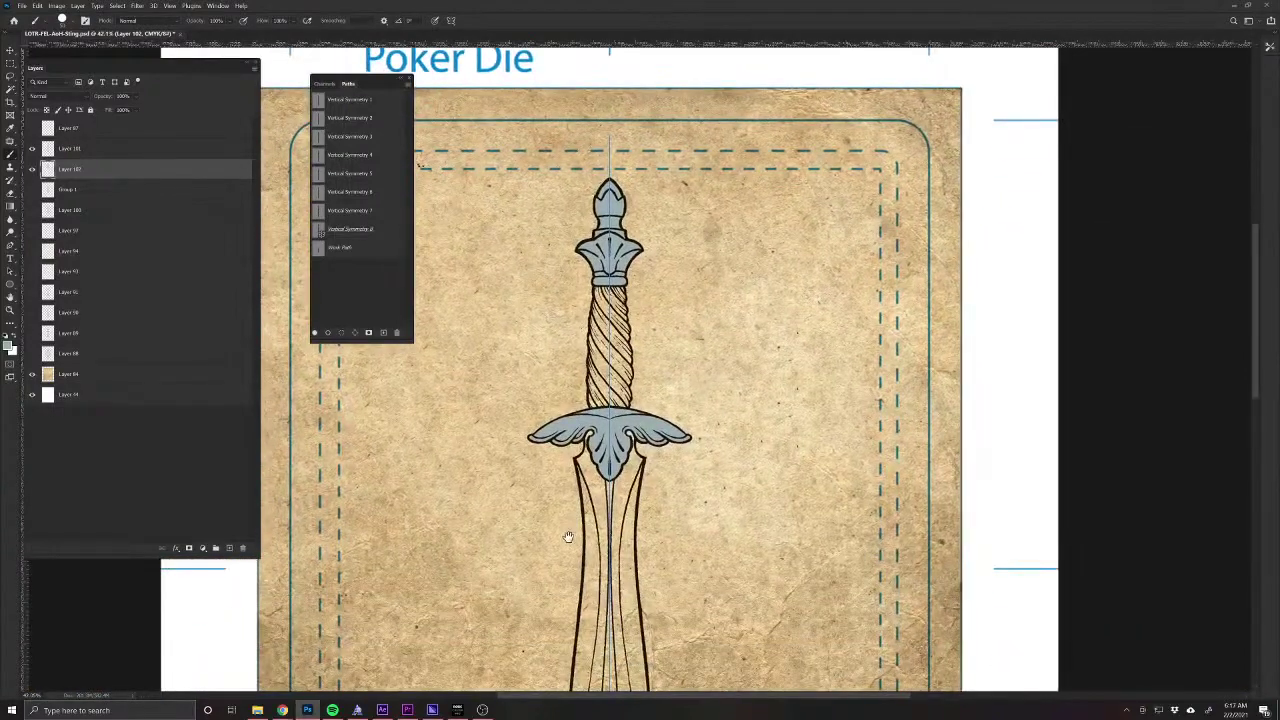
Check the brush color for the blade, and compare several dagger photos in Chrome's quillon dagger image results.
{"action": "left_click", "coordinate": [11, 347]}
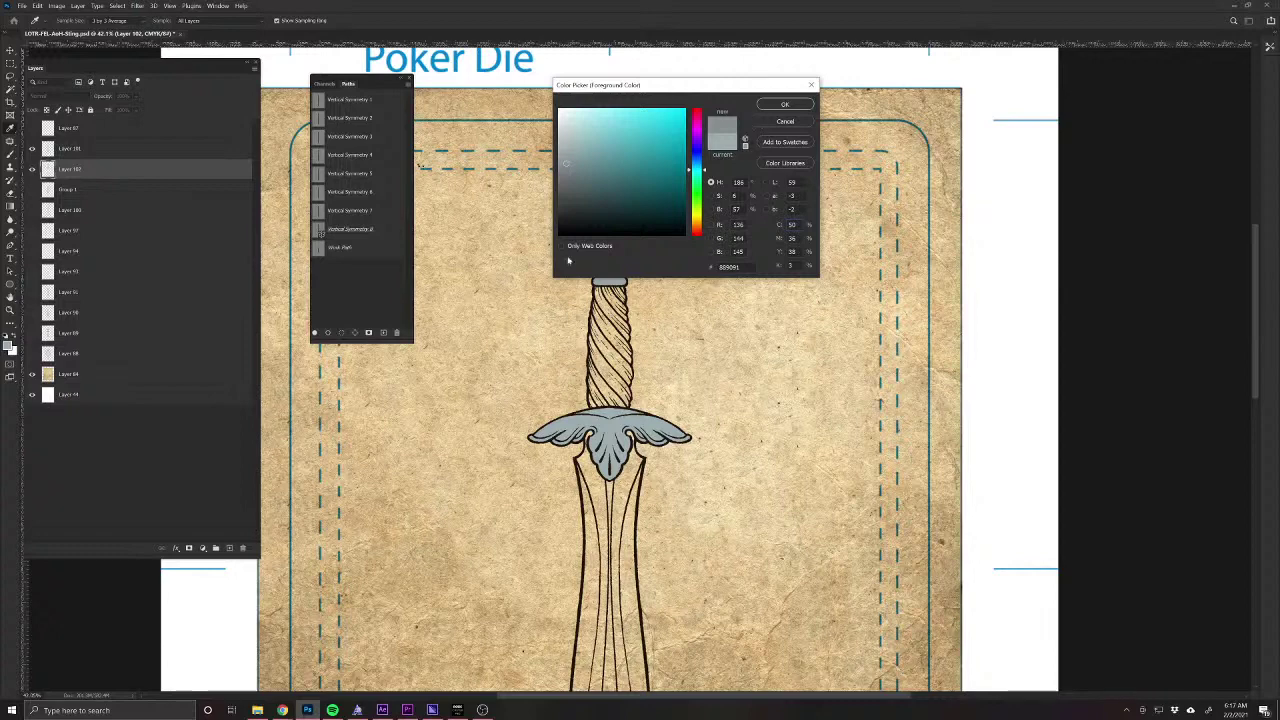
{"action": "left_click", "coordinate": [785, 104]}
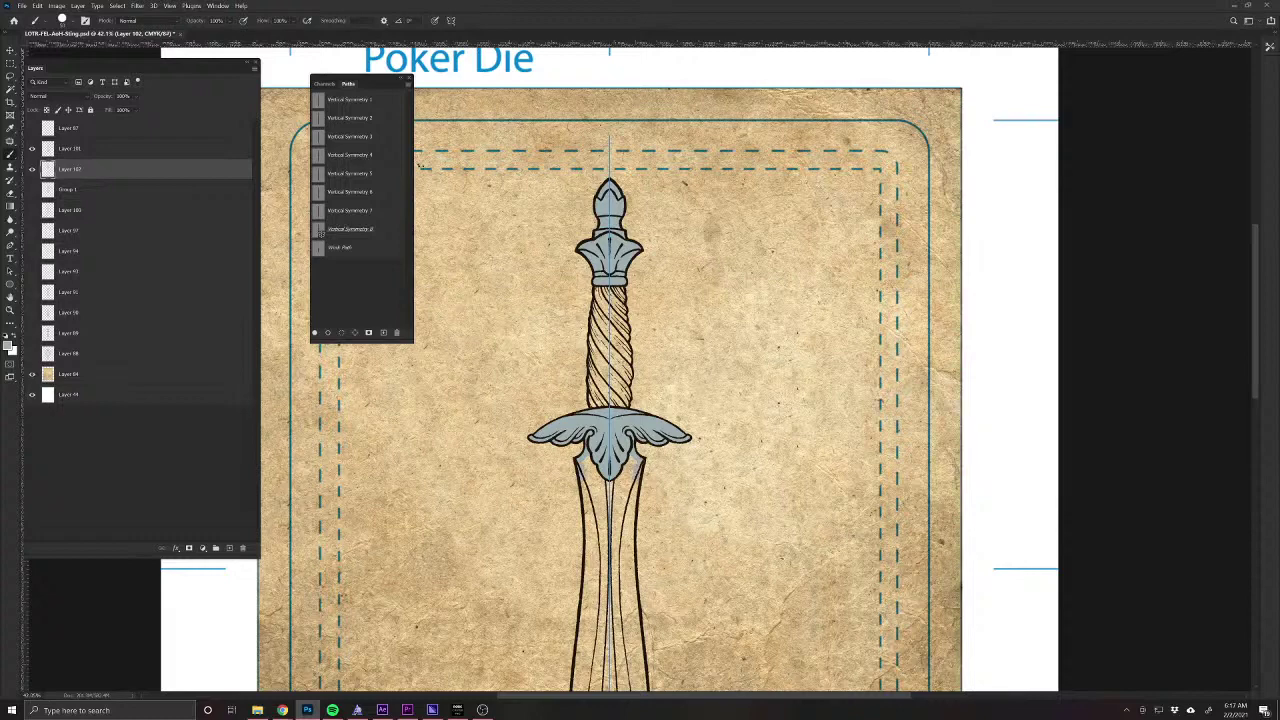
{"action": "mouse_move", "coordinate": [283, 710]}
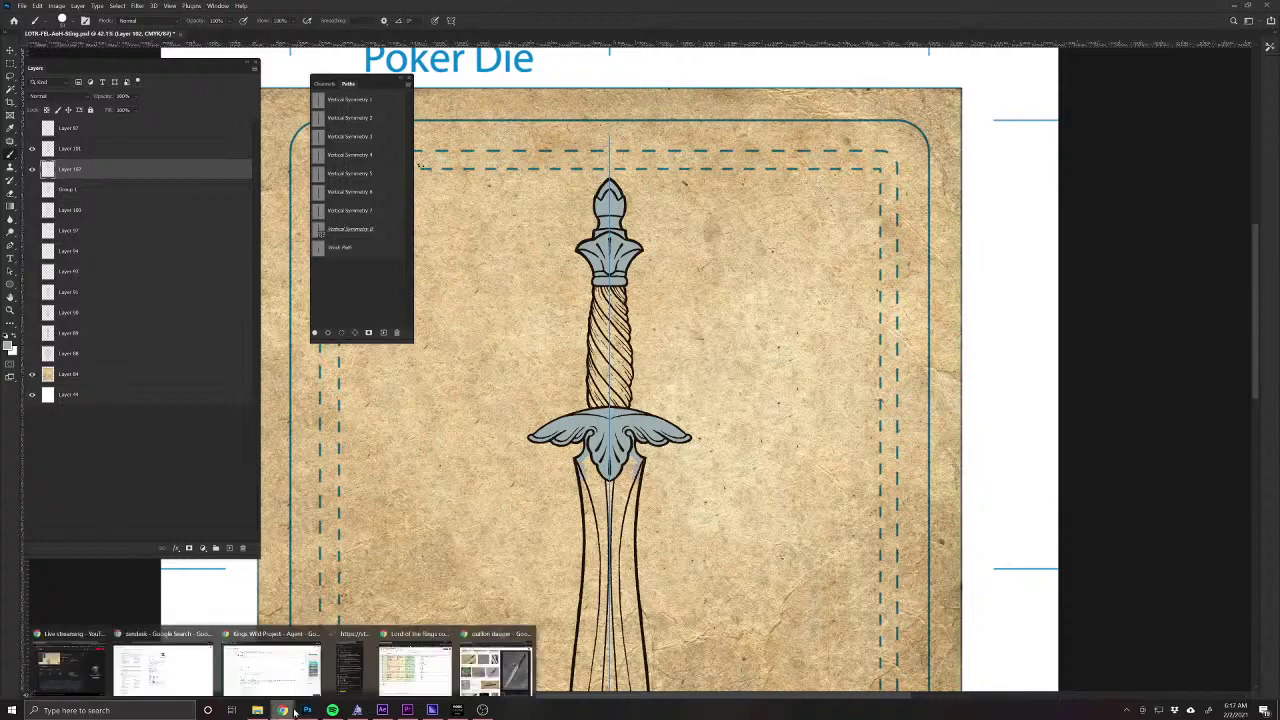
{"action": "left_click", "coordinate": [495, 665]}
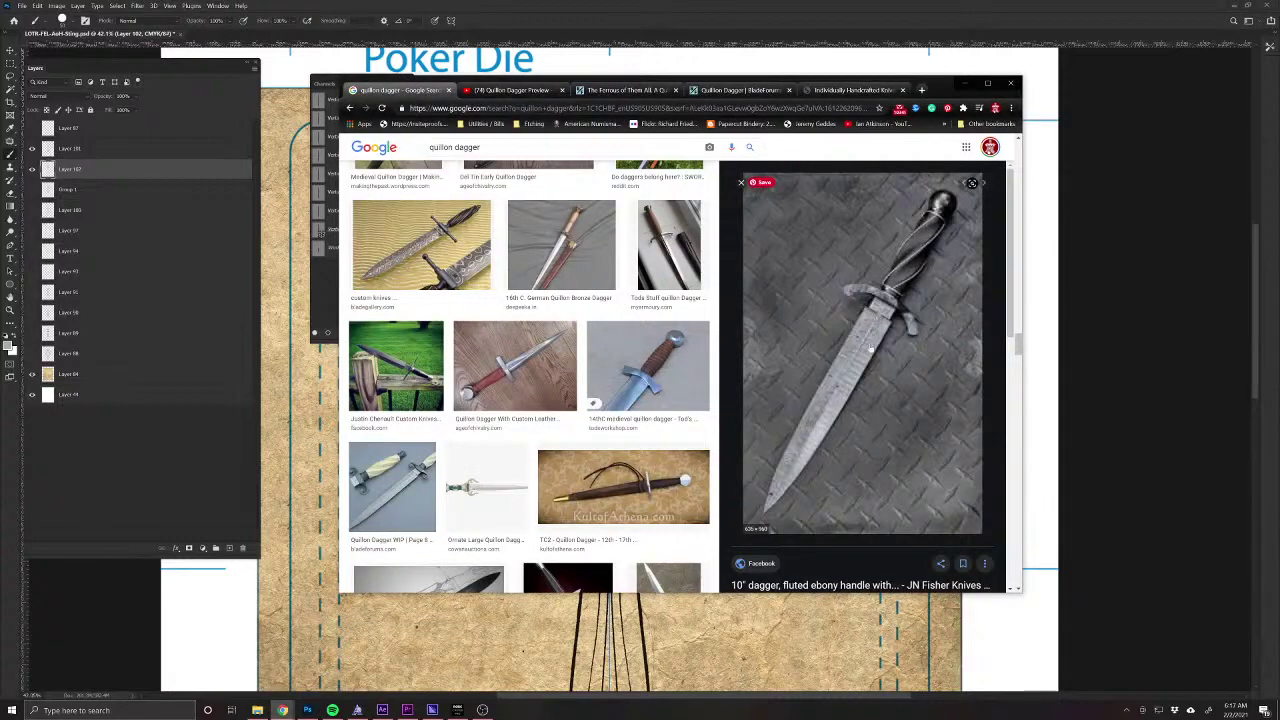
{"action": "left_click", "coordinate": [479, 250]}
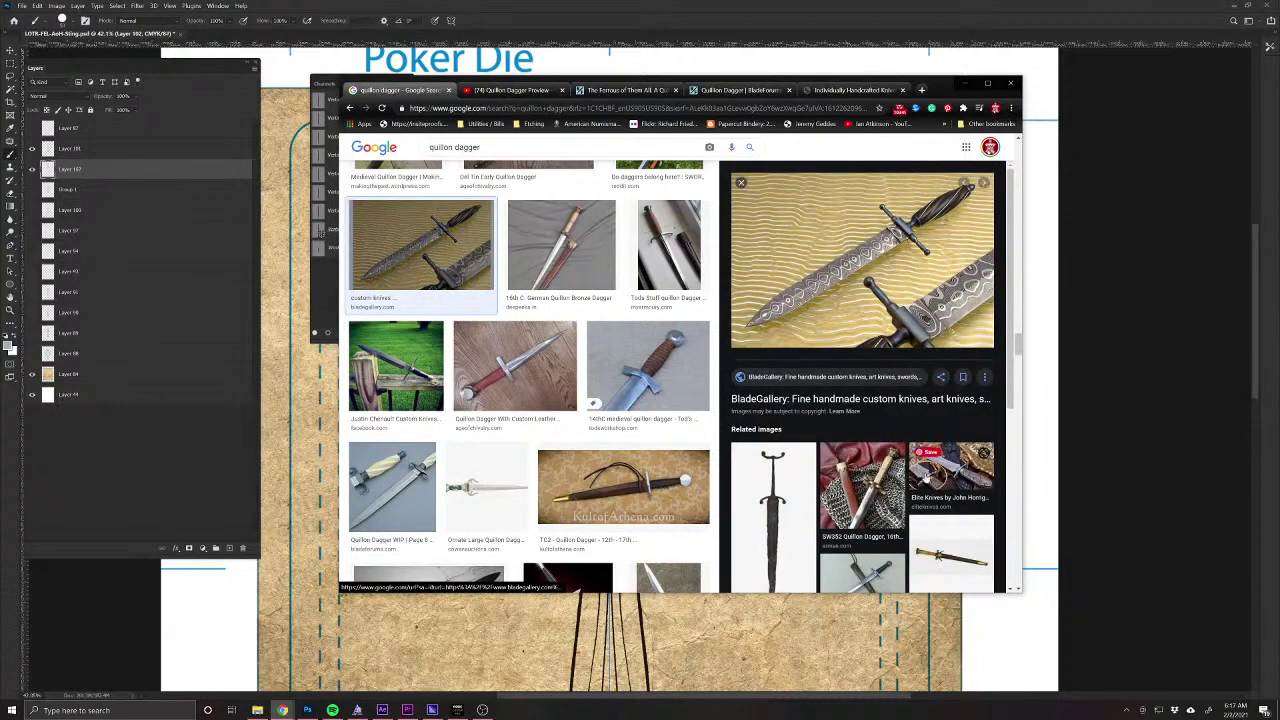
{"action": "left_click", "coordinate": [951, 470]}
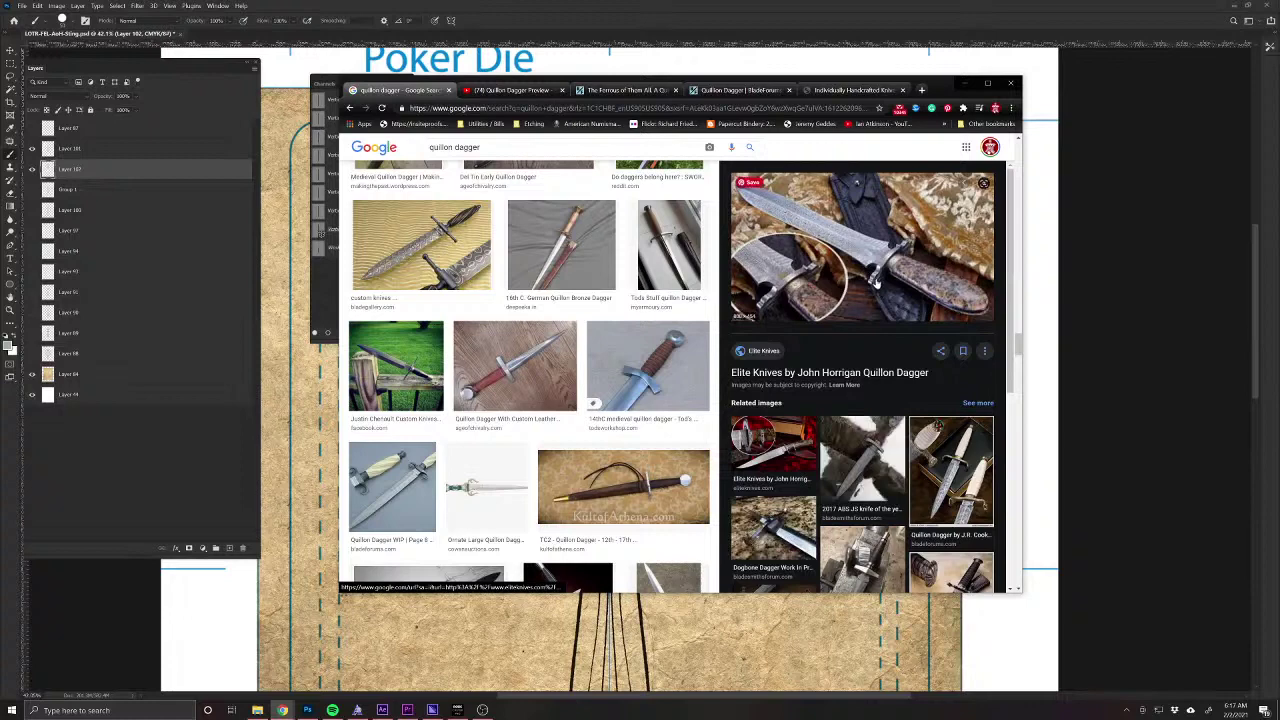
{"action": "left_click", "coordinate": [862, 460]}
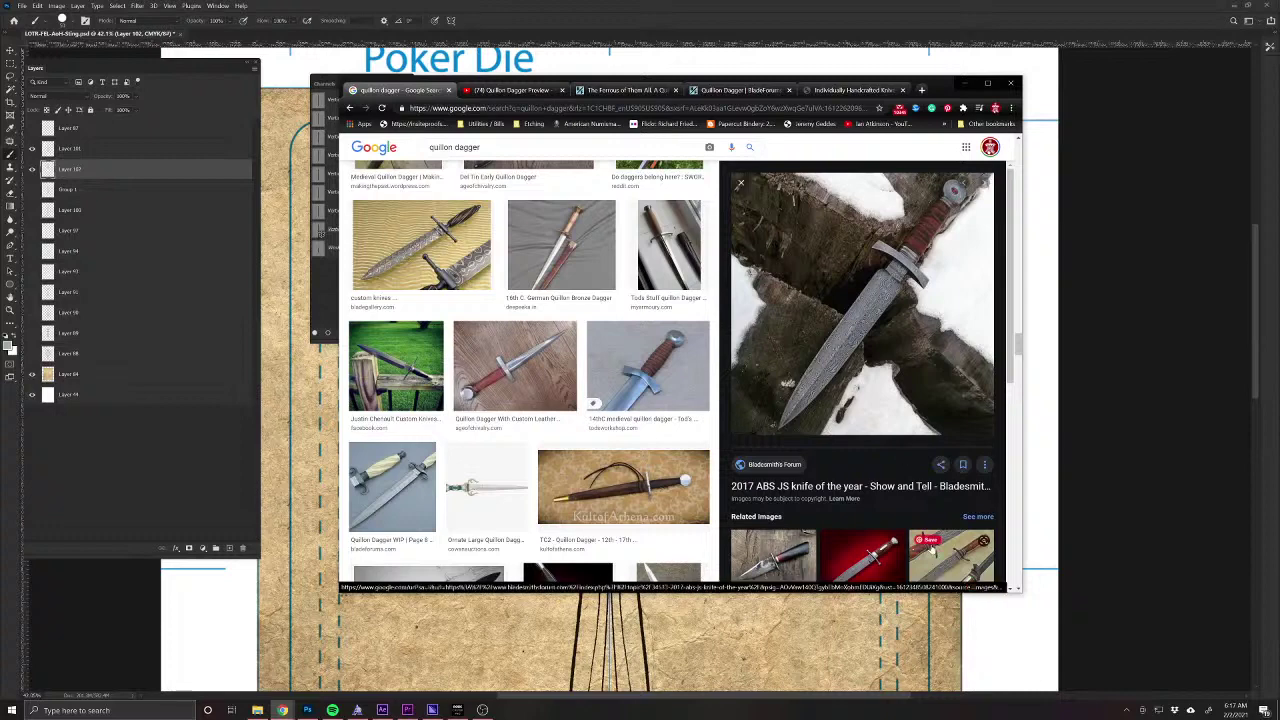
{"action": "left_click", "coordinate": [942, 568]}
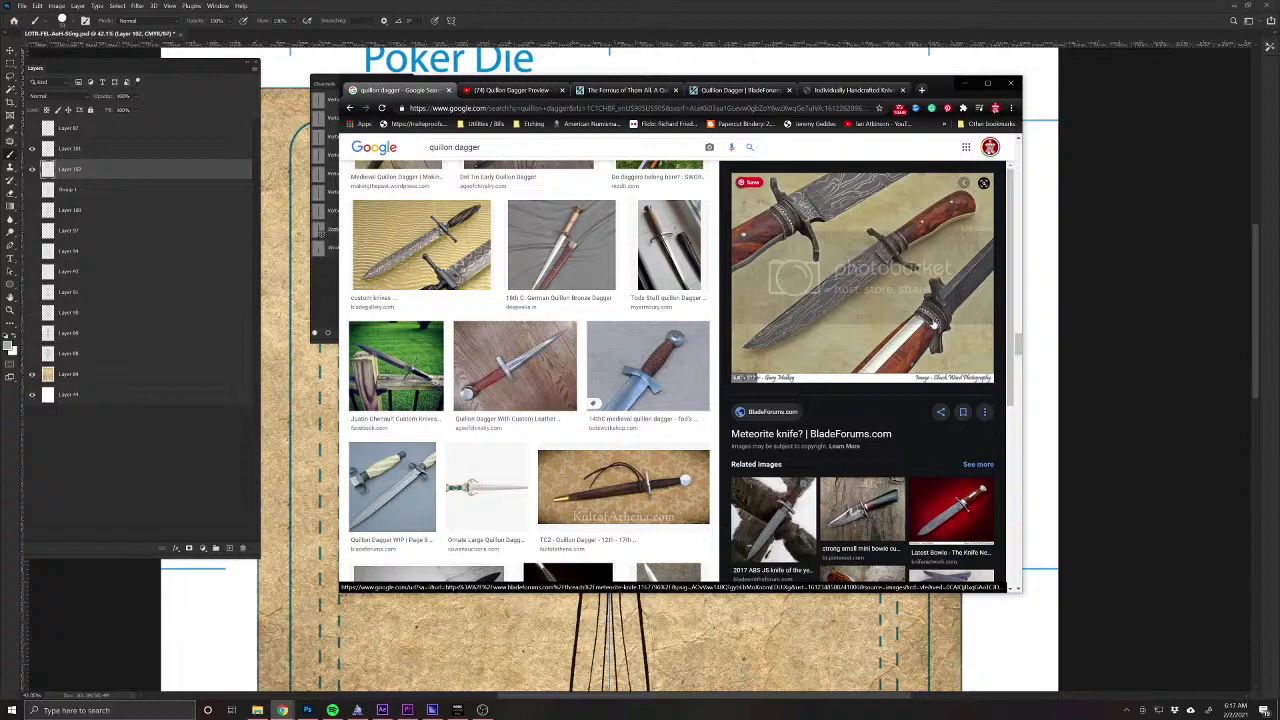
{"action": "left_click", "coordinate": [957, 510]}
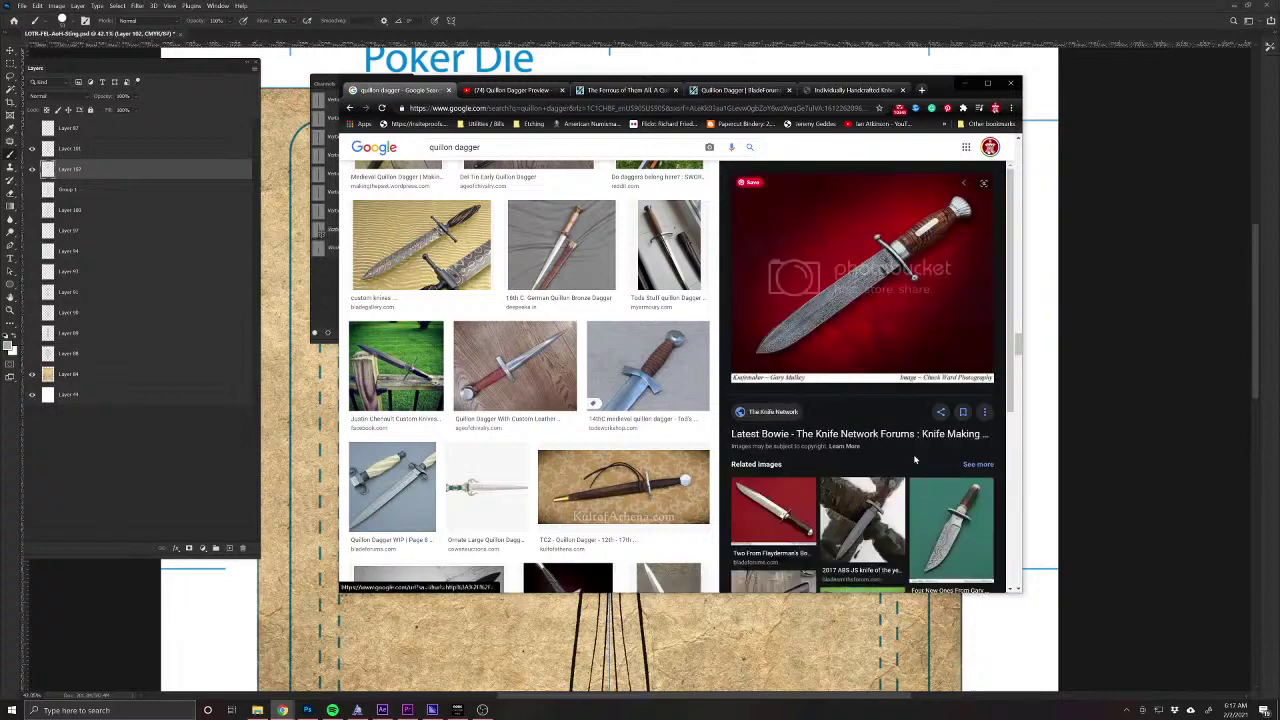
{"action": "scroll", "coordinate": [915, 460], "scroll_direction": "down", "scroll_amount": 2}
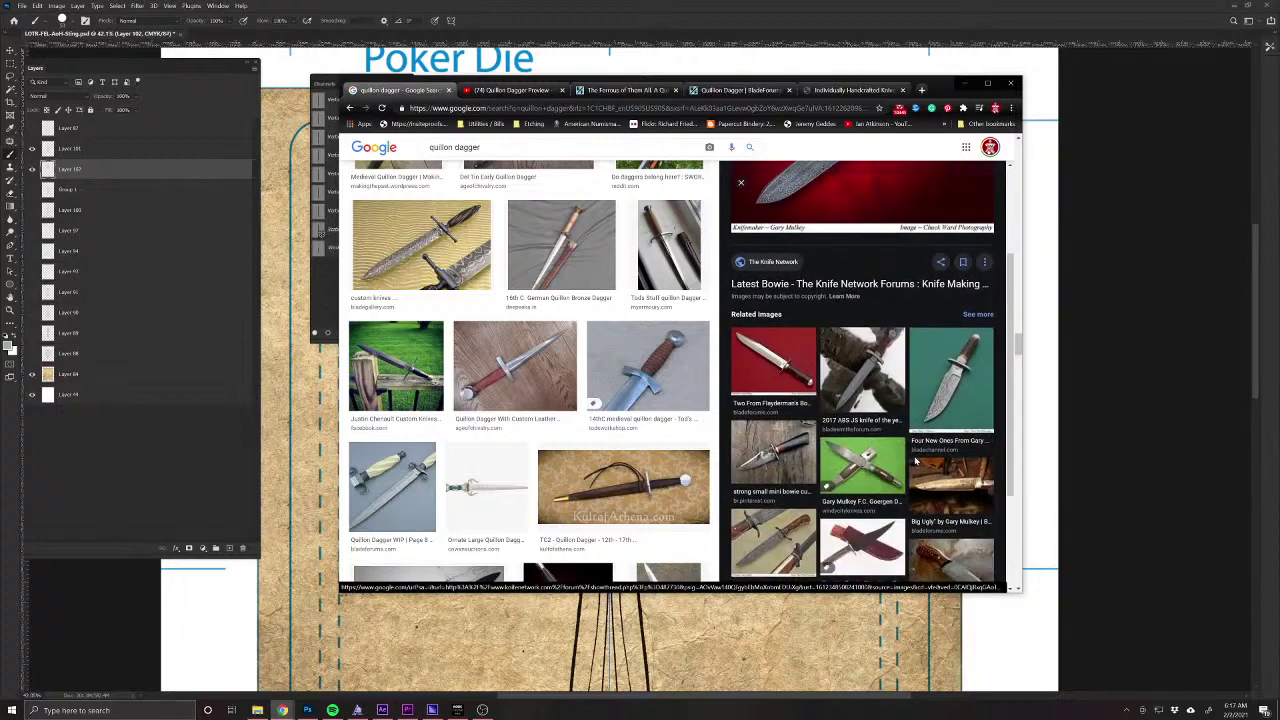
{"action": "left_click", "coordinate": [801, 640]}
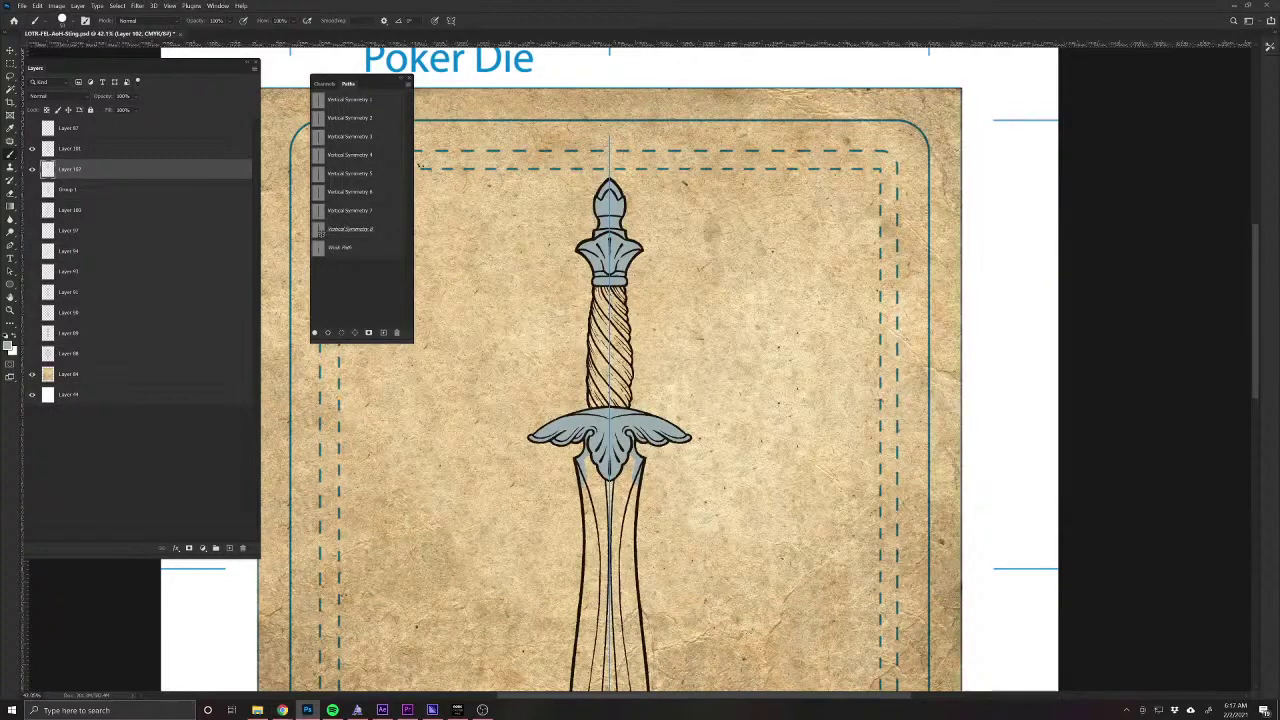
Paint the entire blade flat blue-gray, from the crossguard down to the tip, with mirrored brush strokes.
{"action": "mouse_move", "coordinate": [590, 459]}
{"action": "left_mouse_down"}
{"action": "mouse_move", "coordinate": [587, 483]}
{"action": "mouse_move", "coordinate": [606, 500]}
{"action": "mouse_move", "coordinate": [588, 526]}
{"action": "mouse_move", "coordinate": [601, 554]}
{"action": "mouse_move", "coordinate": [613, 318]}
{"action": "left_mouse_up"}
{"action": "mouse_move", "coordinate": [629, 268]}
{"action": "left_mouse_down"}
{"action": "mouse_move", "coordinate": [634, 297]}
{"action": "mouse_move", "coordinate": [666, 300]}
{"action": "mouse_move", "coordinate": [684, 406]}
{"action": "left_mouse_up"}
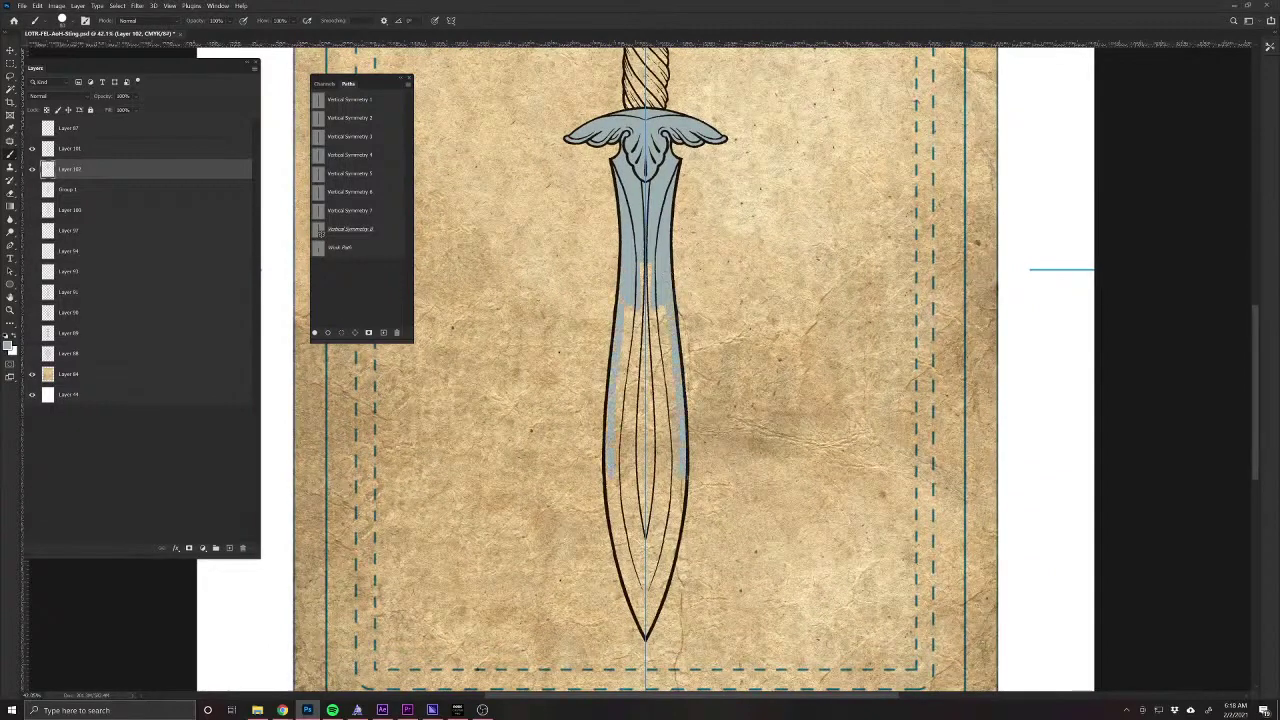
{"action": "mouse_move", "coordinate": [682, 472]}
{"action": "left_mouse_down"}
{"action": "mouse_move", "coordinate": [647, 633]}
{"action": "mouse_move", "coordinate": [666, 460]}
{"action": "mouse_move", "coordinate": [652, 488]}
{"action": "left_mouse_up"}
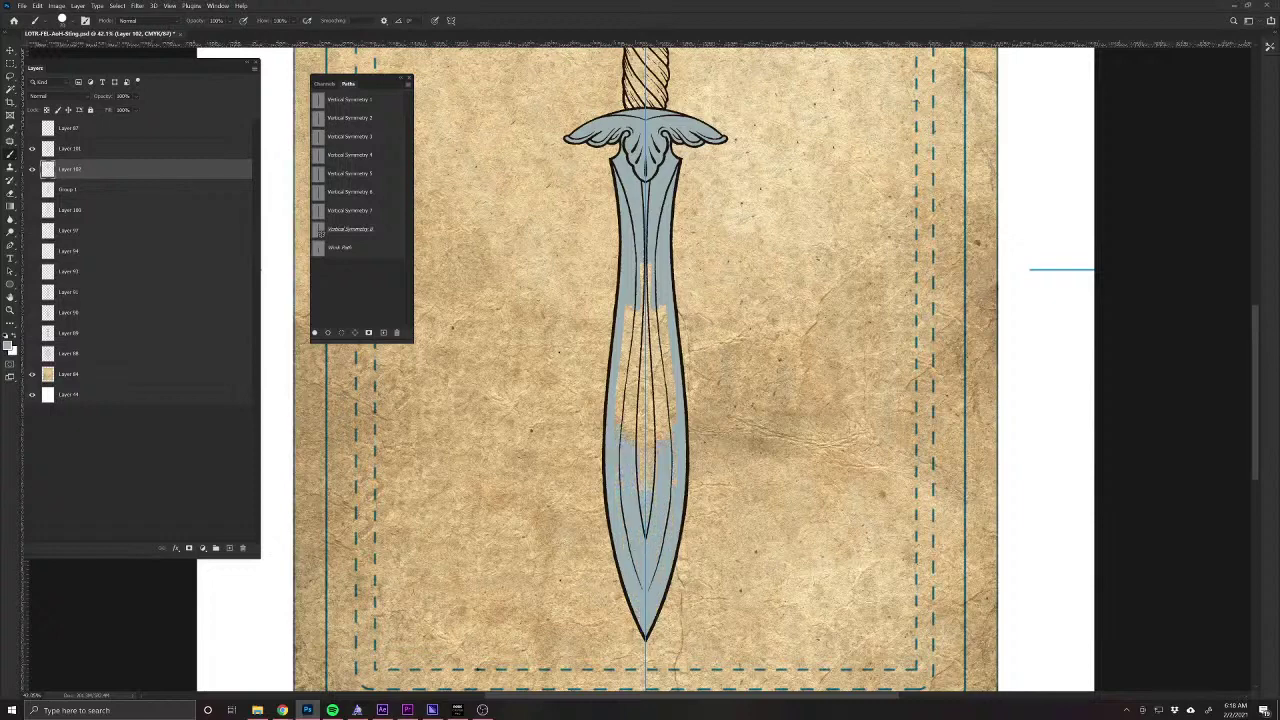
{"action": "mouse_move", "coordinate": [662, 438]}
{"action": "left_mouse_down"}
{"action": "mouse_move", "coordinate": [670, 374]}
{"action": "mouse_move", "coordinate": [657, 424]}
{"action": "mouse_move", "coordinate": [649, 378]}
{"action": "mouse_move", "coordinate": [664, 328]}
{"action": "mouse_move", "coordinate": [652, 330]}
{"action": "mouse_move", "coordinate": [646, 266]}
{"action": "left_mouse_up"}
{"action": "left_click_drag", "start_coordinate": [625, 220], "coordinate": [594, 556]}
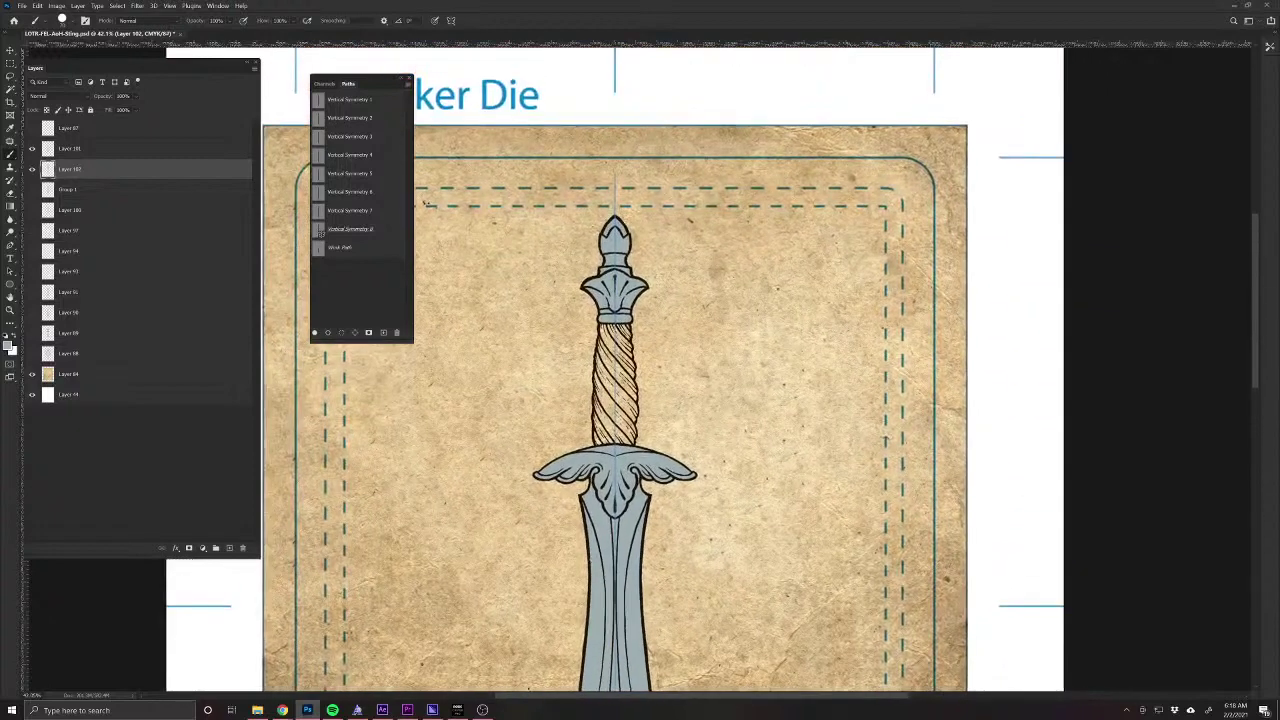
Change the brush color from blue-gray to a dark brown for the sword's grip.
{"action": "left_click", "coordinate": [8, 346]}
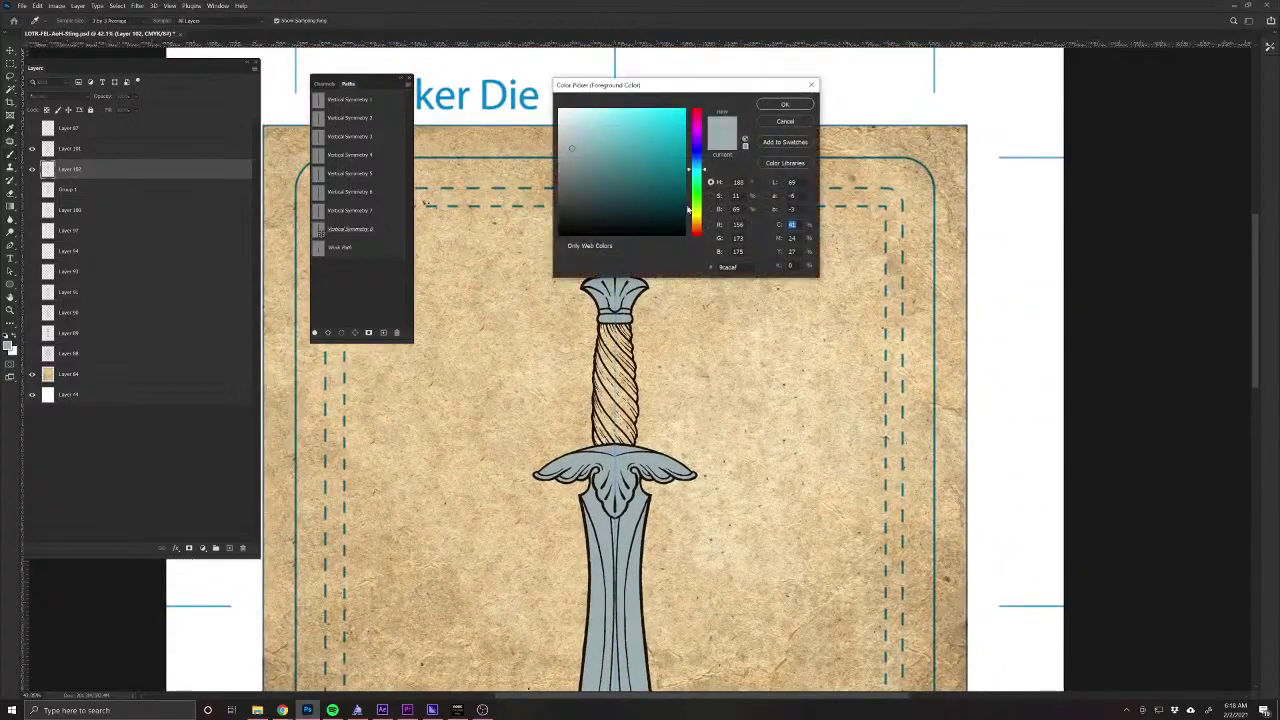
{"action": "left_click_drag", "start_coordinate": [697, 204], "coordinate": [697, 231]}
{"action": "left_click", "coordinate": [648, 163]}
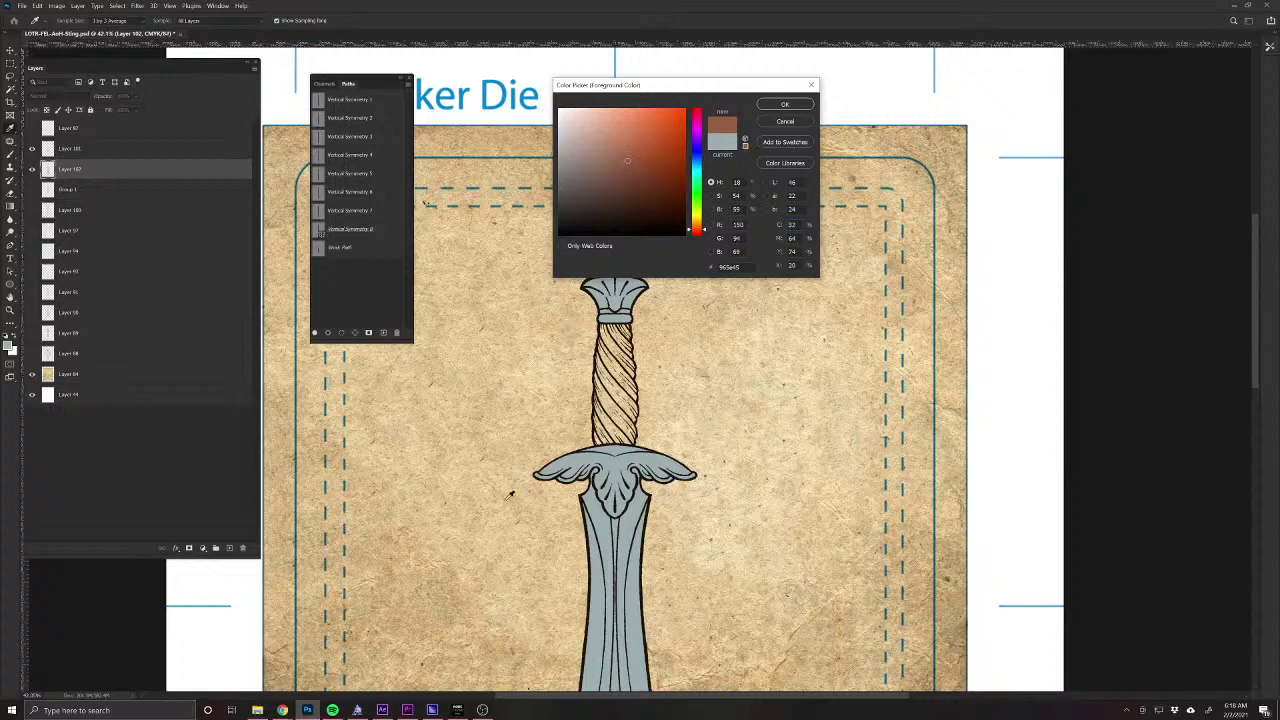
{"action": "left_click", "coordinate": [591, 137]}
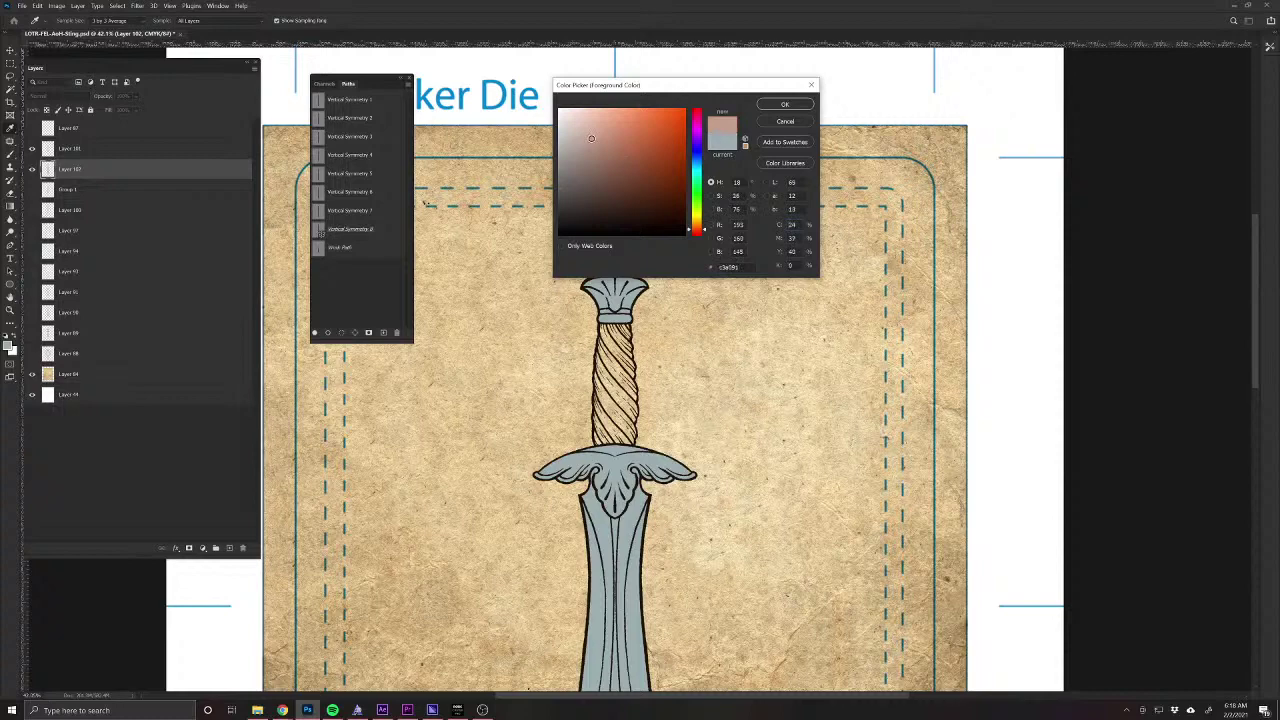
{"action": "left_click", "coordinate": [698, 232]}
{"action": "left_click_drag", "start_coordinate": [645, 176], "coordinate": [639, 192]}
{"action": "left_click_drag", "start_coordinate": [698, 231], "coordinate": [699, 225]}
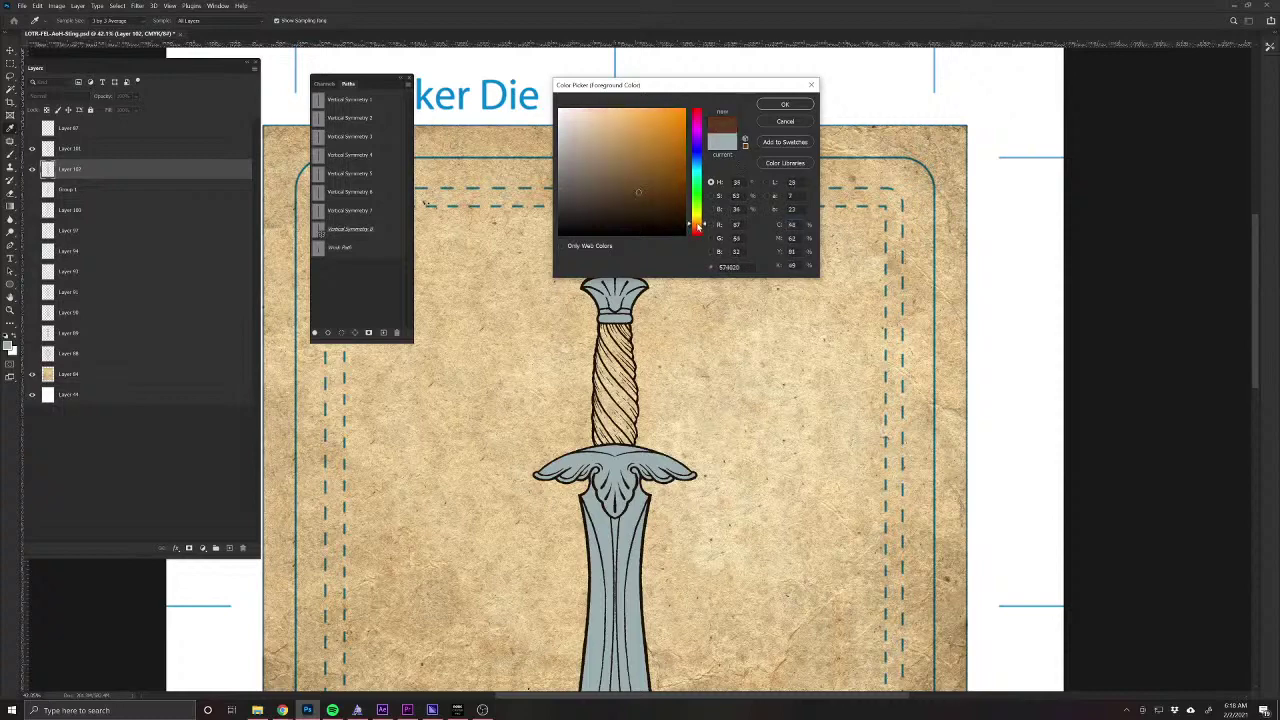
{"action": "mouse_move", "coordinate": [633, 162]}
{"action": "left_mouse_down"}
{"action": "mouse_move", "coordinate": [603, 187]}
{"action": "mouse_move", "coordinate": [656, 200]}
{"action": "left_mouse_up"}
{"action": "left_click", "coordinate": [775, 106]}
Turn off brush symmetry and paint the entire twisted grip flat dark brown.
{"action": "left_click_drag", "start_coordinate": [622, 380], "coordinate": [634, 390]}
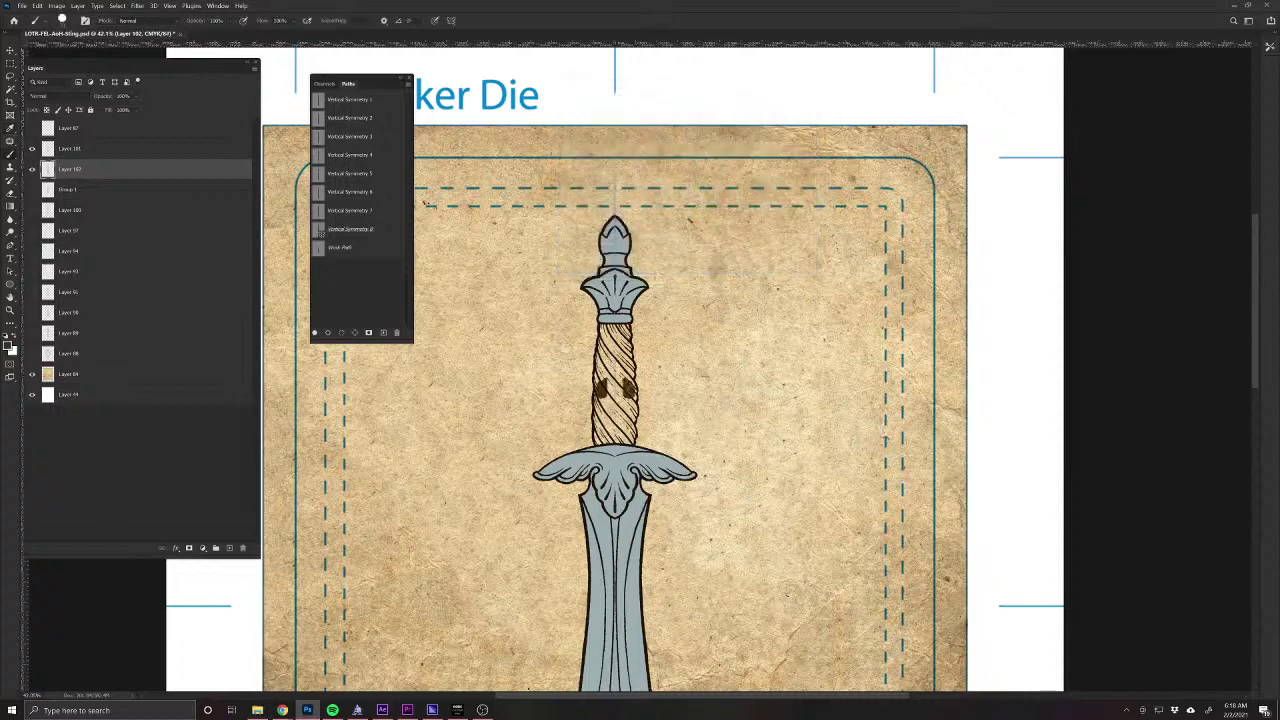
{"action": "left_click", "coordinate": [451, 21]}
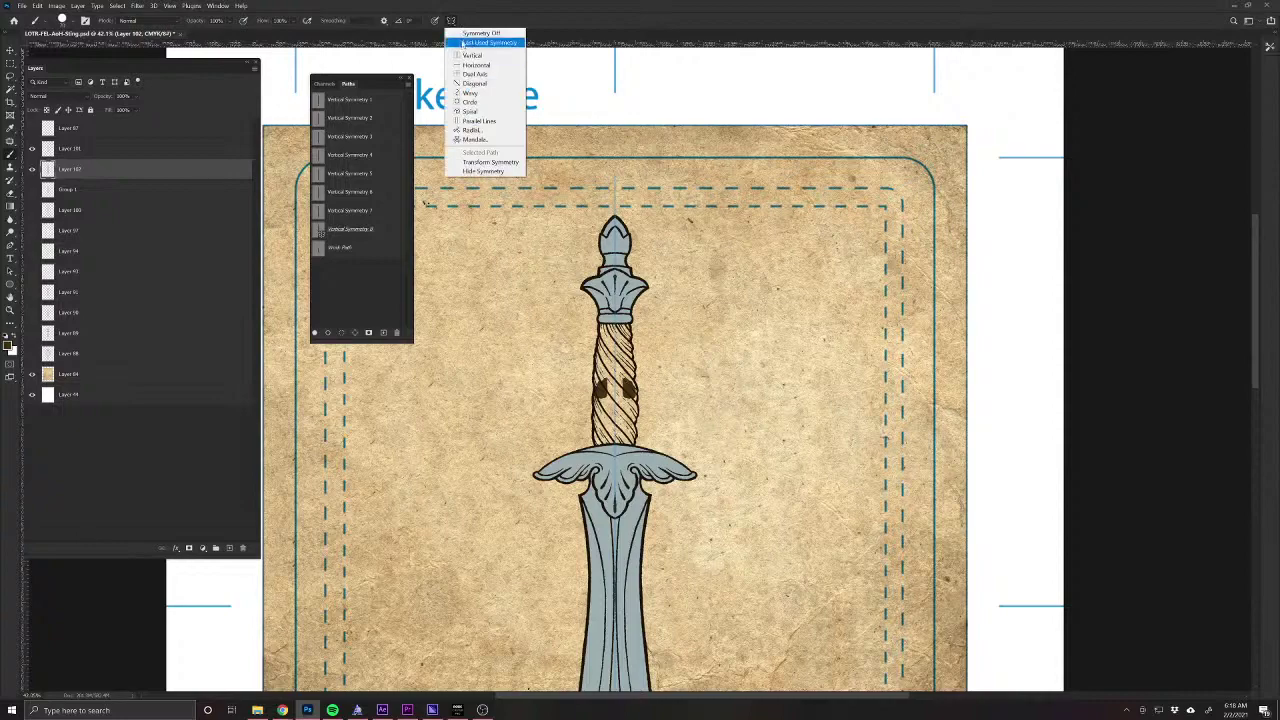
{"action": "left_click", "coordinate": [466, 34]}
{"action": "mouse_move", "coordinate": [621, 370]}
{"action": "left_mouse_down"}
{"action": "mouse_move", "coordinate": [619, 399]}
{"action": "mouse_move", "coordinate": [608, 372]}
{"action": "mouse_move", "coordinate": [604, 389]}
{"action": "mouse_move", "coordinate": [650, 404]}
{"action": "mouse_move", "coordinate": [652, 470]}
{"action": "mouse_move", "coordinate": [646, 436]}
{"action": "mouse_move", "coordinate": [628, 470]}
{"action": "mouse_move", "coordinate": [606, 440]}
{"action": "mouse_move", "coordinate": [588, 470]}
{"action": "mouse_move", "coordinate": [592, 500]}
{"action": "mouse_move", "coordinate": [646, 490]}
{"action": "mouse_move", "coordinate": [660, 506]}
{"action": "mouse_move", "coordinate": [588, 506]}
{"action": "left_mouse_up"}
{"action": "scroll", "coordinate": [606, 353], "scroll_direction": "up", "scroll_amount": 3}
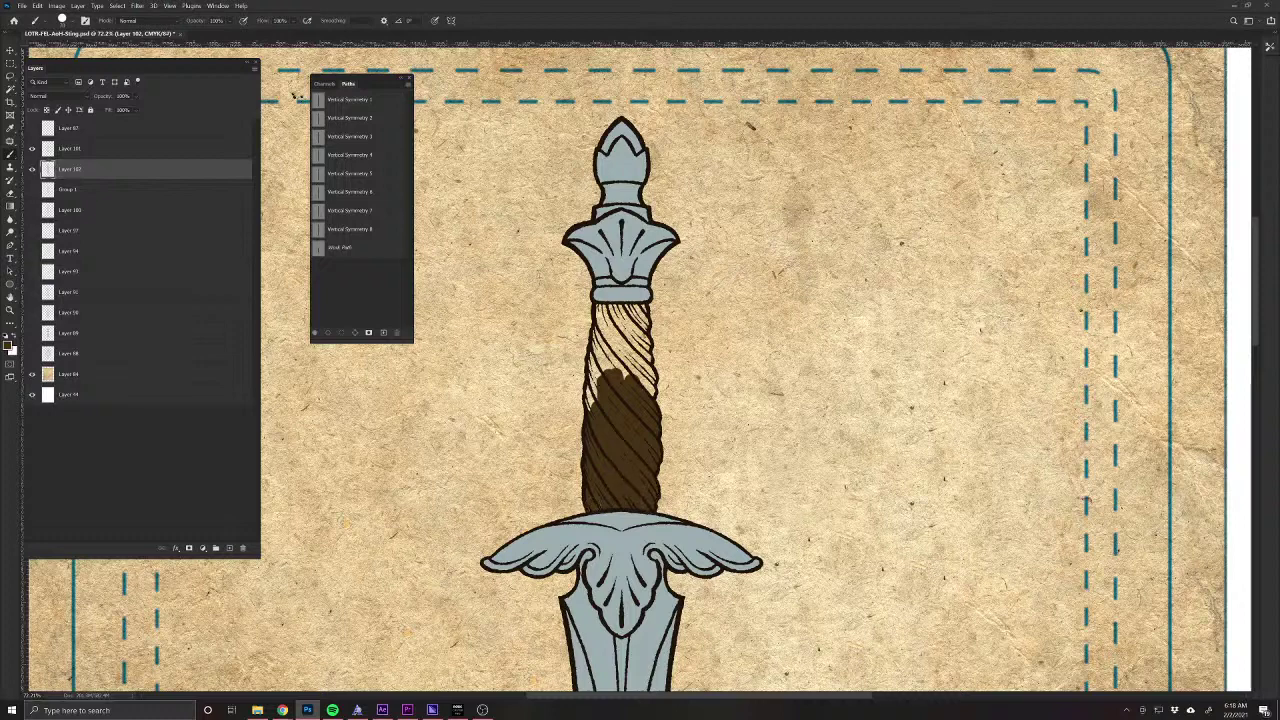
{"action": "mouse_move", "coordinate": [628, 372]}
{"action": "left_mouse_down"}
{"action": "mouse_move", "coordinate": [652, 378]}
{"action": "mouse_move", "coordinate": [642, 316]}
{"action": "mouse_move", "coordinate": [606, 310]}
{"action": "mouse_move", "coordinate": [598, 326]}
{"action": "mouse_move", "coordinate": [626, 362]}
{"action": "mouse_move", "coordinate": [603, 376]}
{"action": "left_mouse_up"}
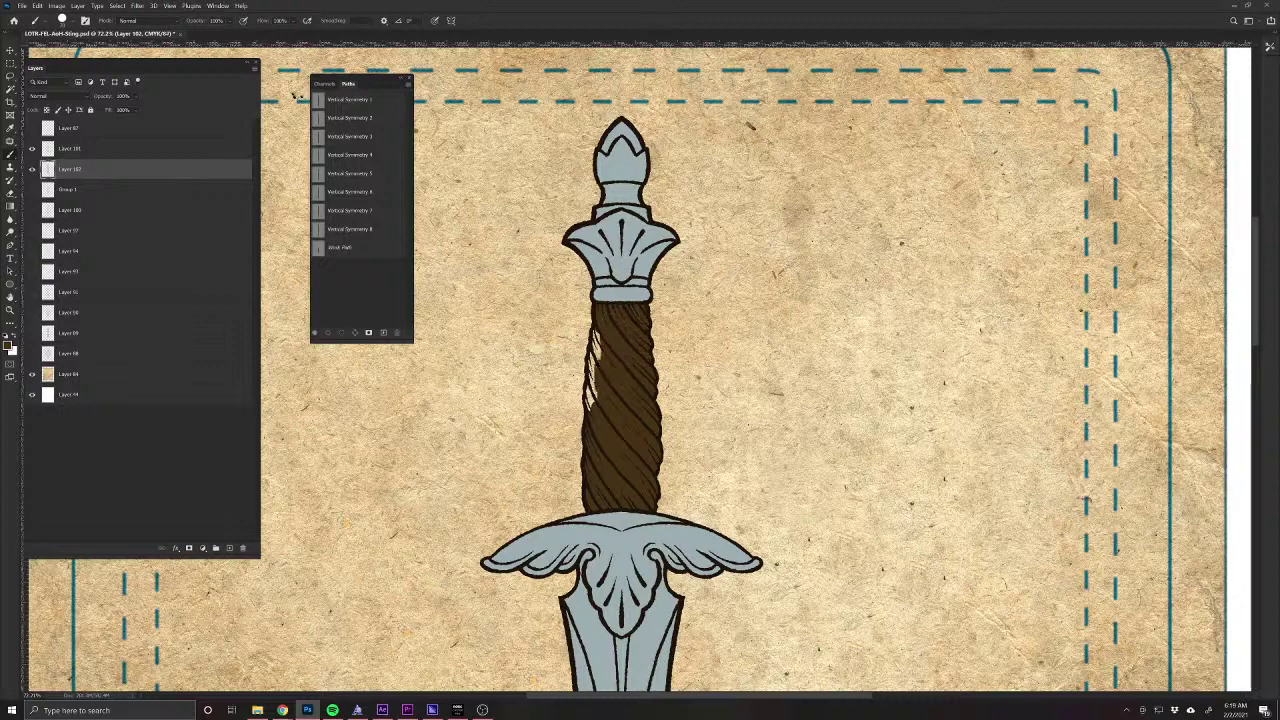
{"action": "mouse_move", "coordinate": [598, 332]}
{"action": "left_mouse_down"}
{"action": "mouse_move", "coordinate": [590, 412]}
{"action": "mouse_move", "coordinate": [588, 384]}
{"action": "left_mouse_up"}
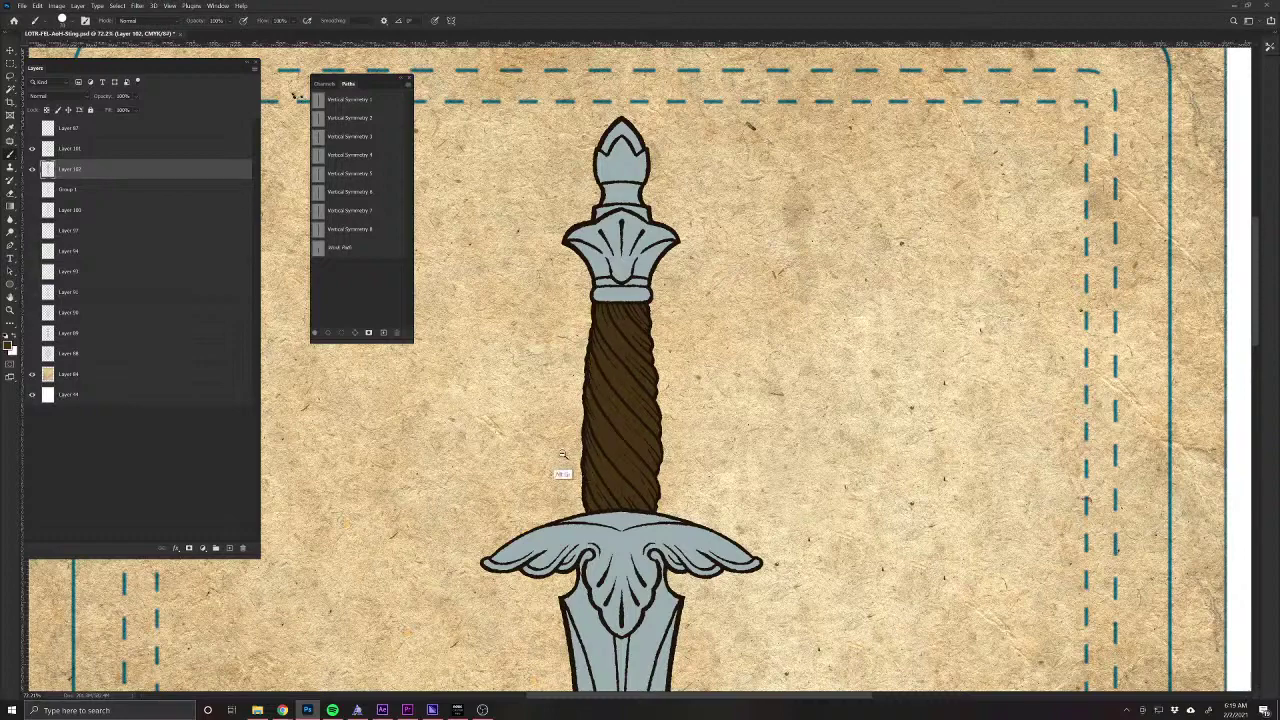
Sample the sword's blue-gray, lighten it, and paint the pommel tip, the band above the flared collar and the bands below it.
{"action": "left_click_drag", "start_coordinate": [579, 606], "coordinate": [365, 563]}
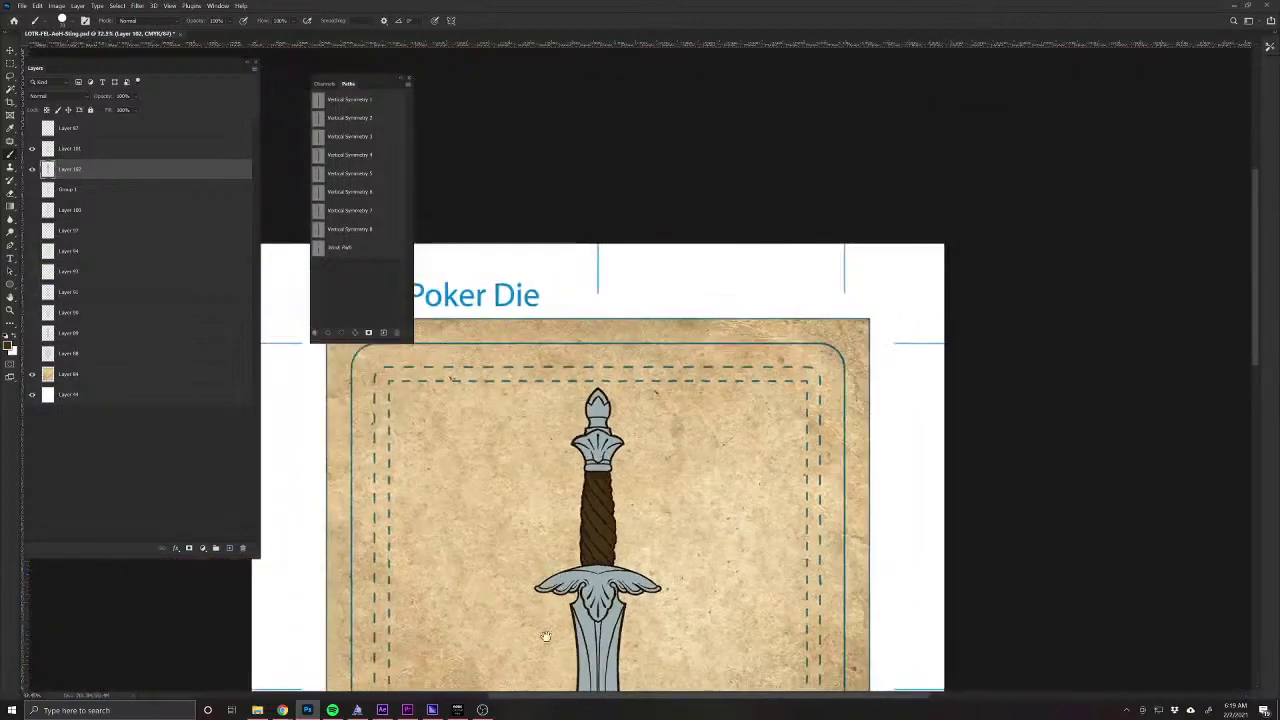
{"action": "left_click_drag", "start_coordinate": [546, 634], "coordinate": [580, 357]}
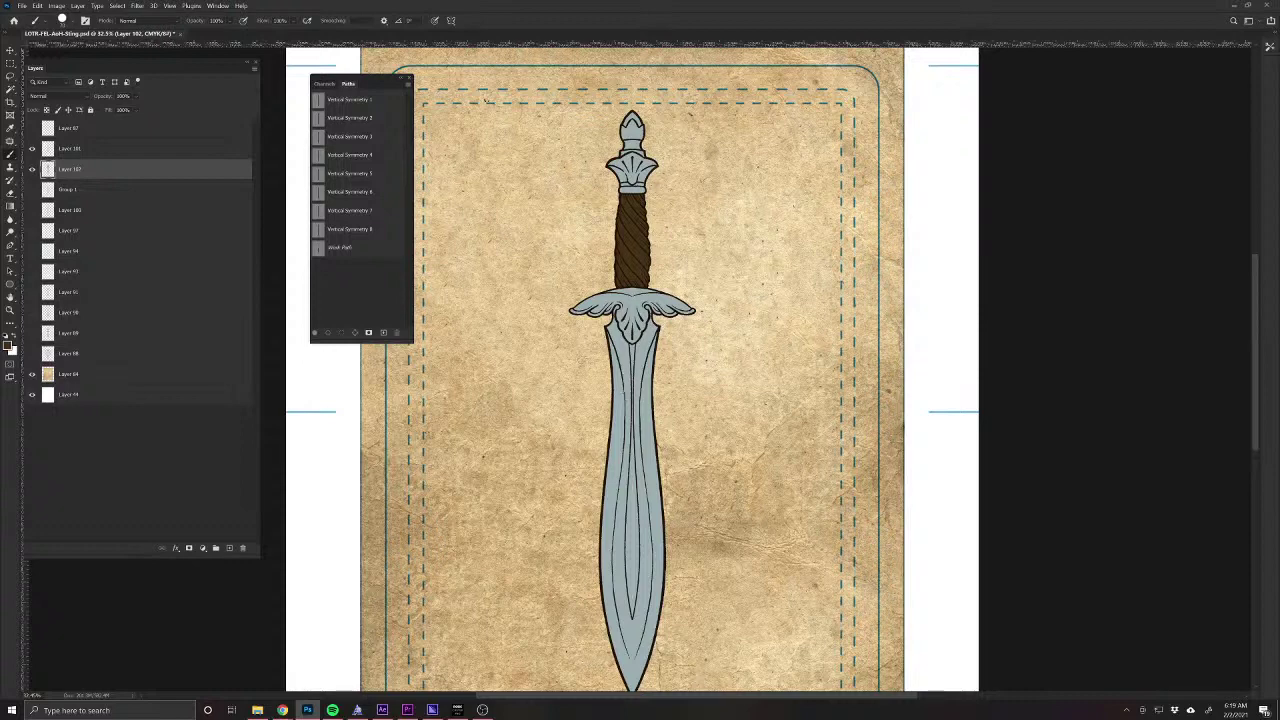
{"action": "left_click", "coordinate": [624, 513], "text": "alt"}
{"action": "left_click_drag", "start_coordinate": [622, 309], "coordinate": [606, 641]}
{"action": "left_click_drag", "start_coordinate": [608, 493], "coordinate": [654, 536]}
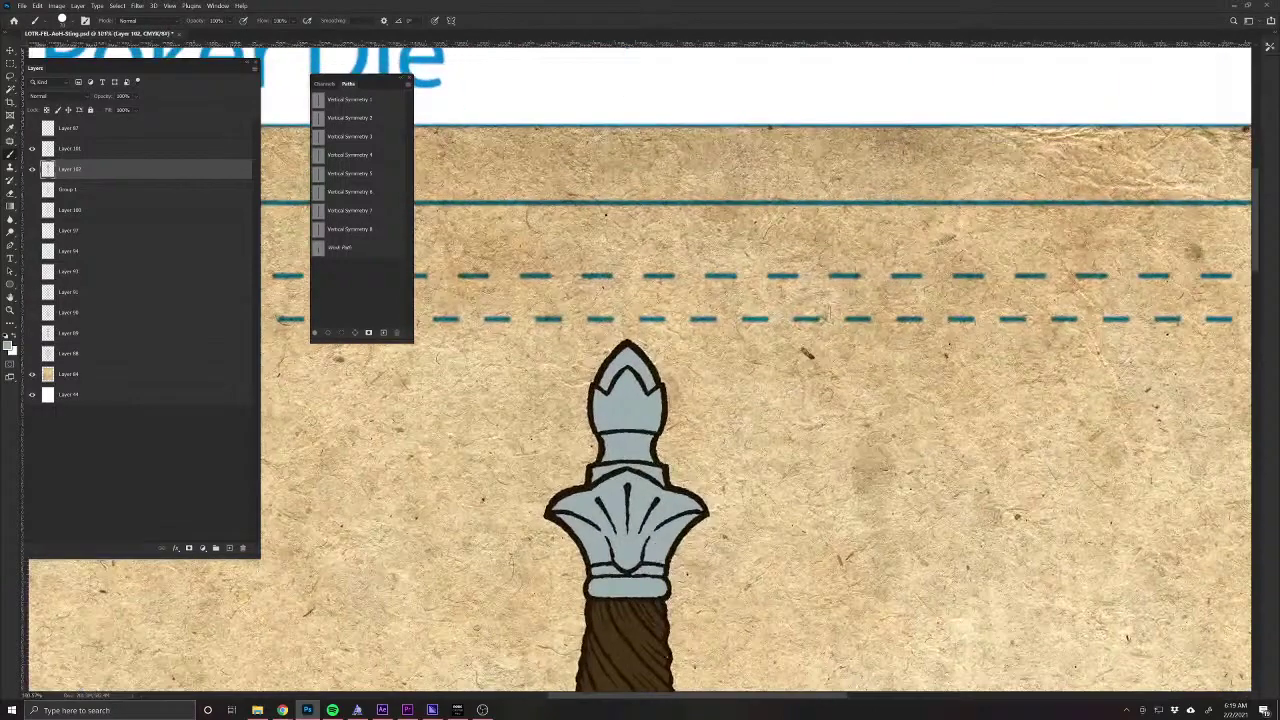
{"action": "left_click", "coordinate": [8, 343]}
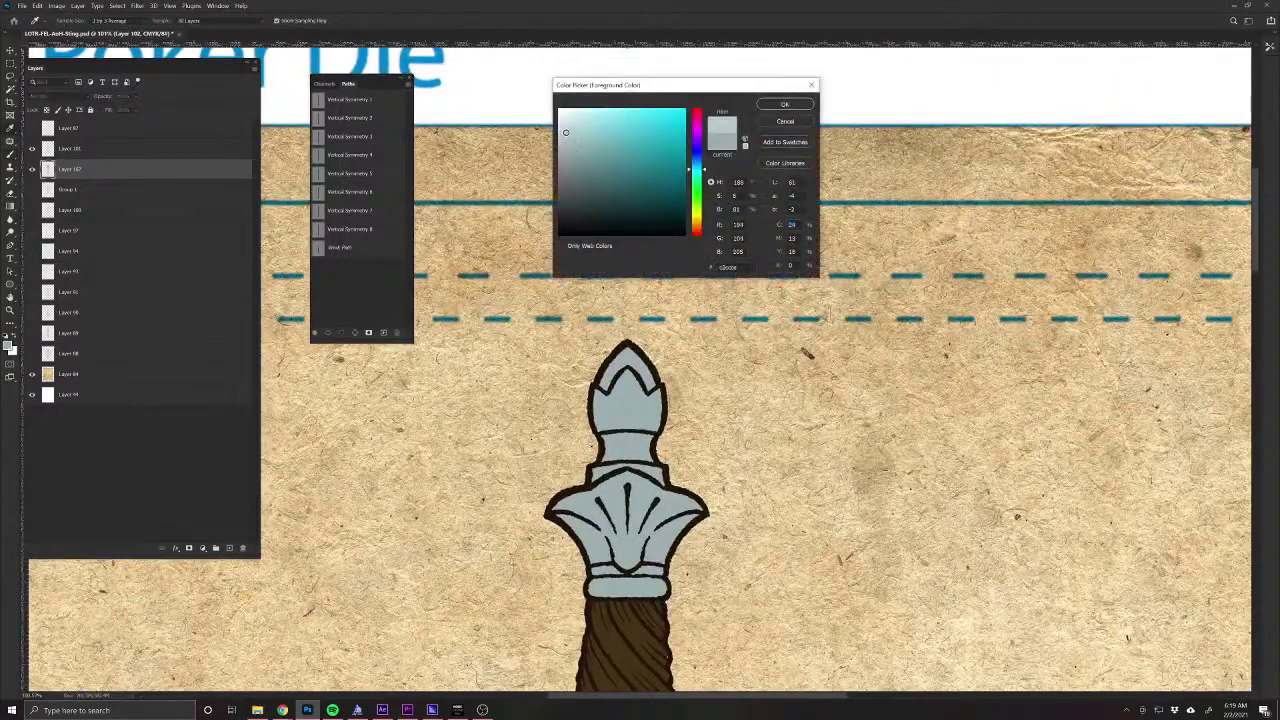
{"action": "left_click", "coordinate": [781, 104]}
{"action": "mouse_move", "coordinate": [654, 386]}
{"action": "left_mouse_down"}
{"action": "mouse_move", "coordinate": [628, 356]}
{"action": "mouse_move", "coordinate": [606, 390]}
{"action": "left_mouse_up"}
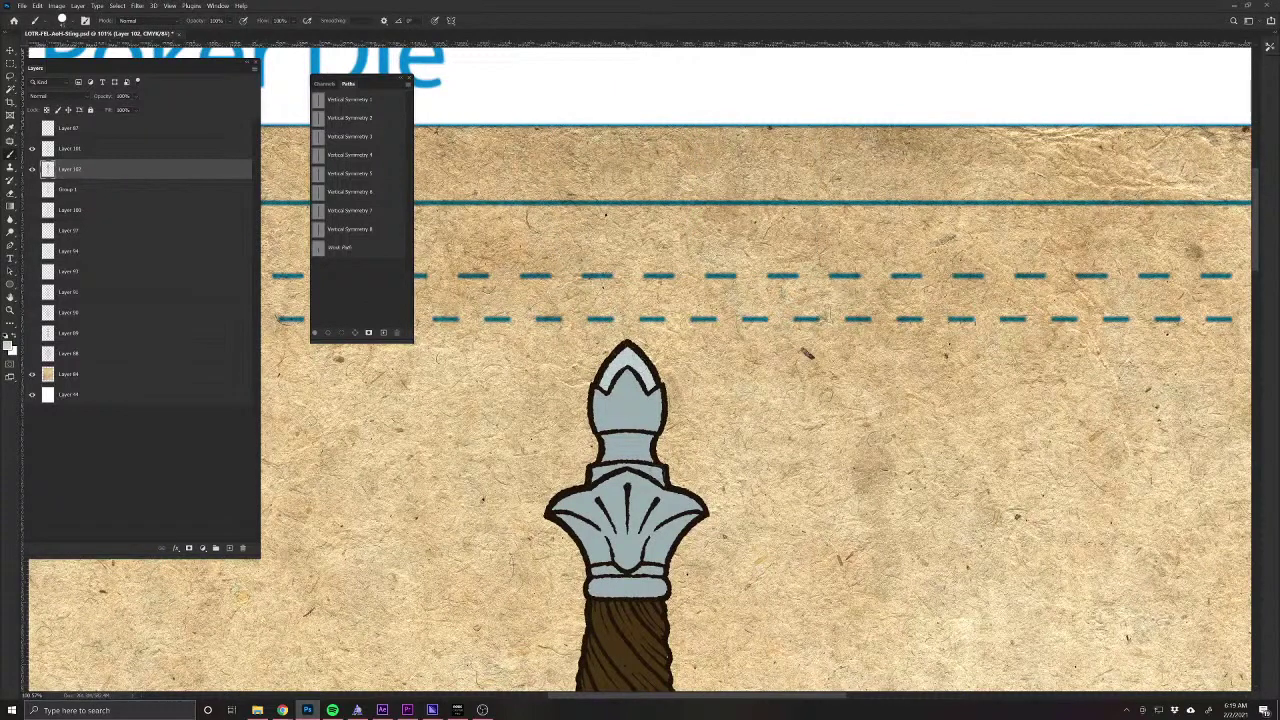
{"action": "left_click_drag", "start_coordinate": [660, 476], "coordinate": [592, 485]}
{"action": "mouse_move", "coordinate": [660, 572]}
{"action": "left_mouse_down"}
{"action": "mouse_move", "coordinate": [594, 572]}
{"action": "mouse_move", "coordinate": [593, 592]}
{"action": "mouse_move", "coordinate": [642, 581]}
{"action": "mouse_move", "coordinate": [656, 592]}
{"action": "mouse_move", "coordinate": [608, 589]}
{"action": "mouse_move", "coordinate": [654, 596]}
{"action": "left_mouse_up"}
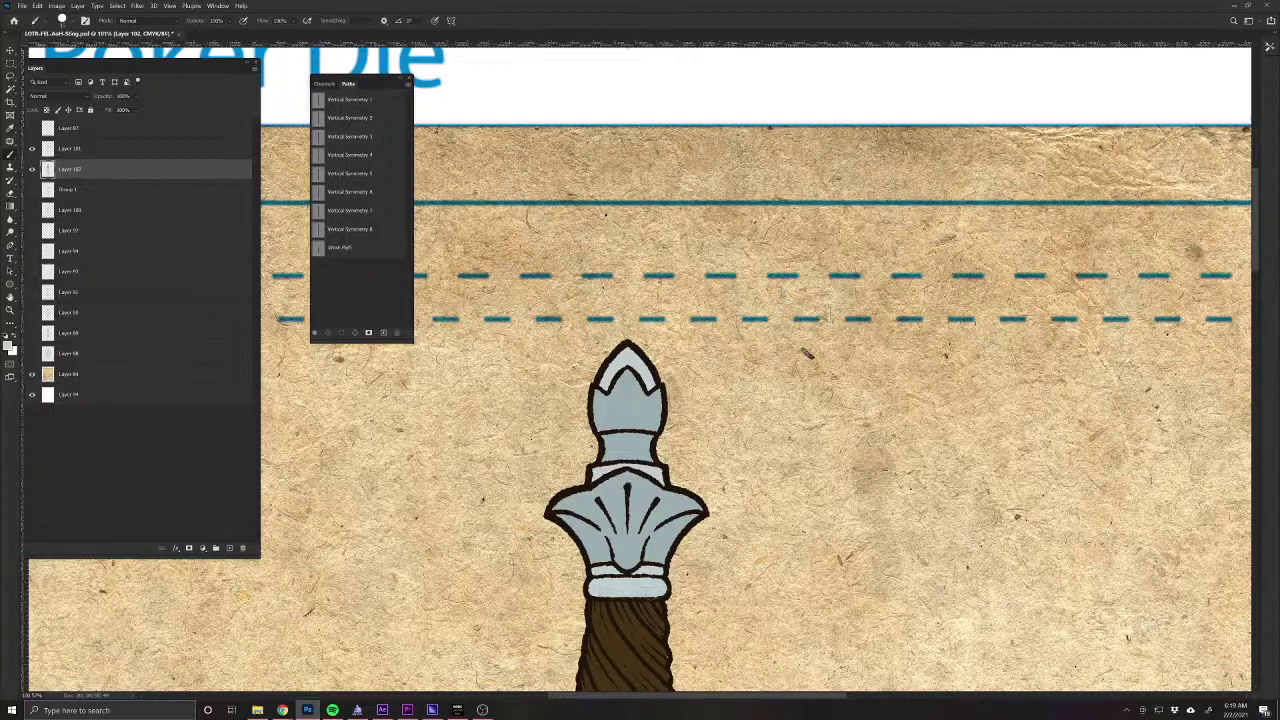
Paint the crossguard's upper strip, just below the grip, in the lighter blue-gray.
{"action": "left_click_drag", "start_coordinate": [535, 661], "coordinate": [571, 96]}
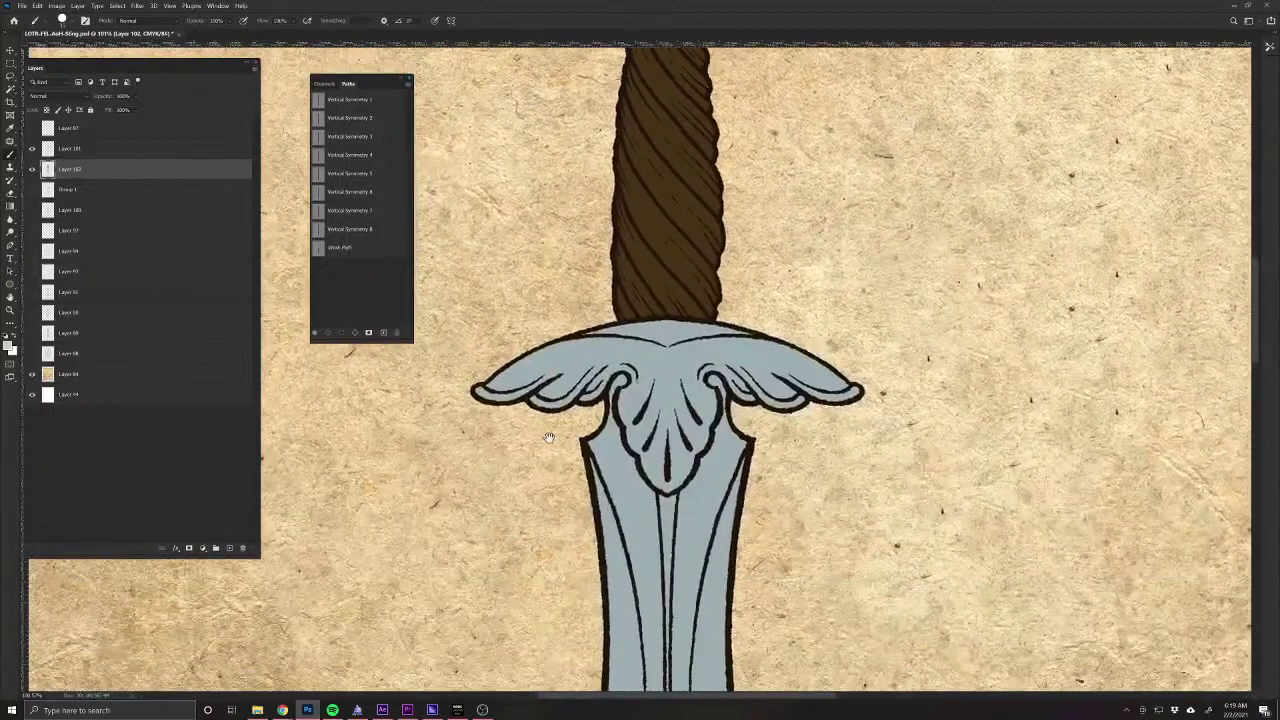
{"action": "left_click_drag", "start_coordinate": [560, 443], "coordinate": [510, 587]}
{"action": "left_click_drag", "start_coordinate": [532, 487], "coordinate": [685, 485]}
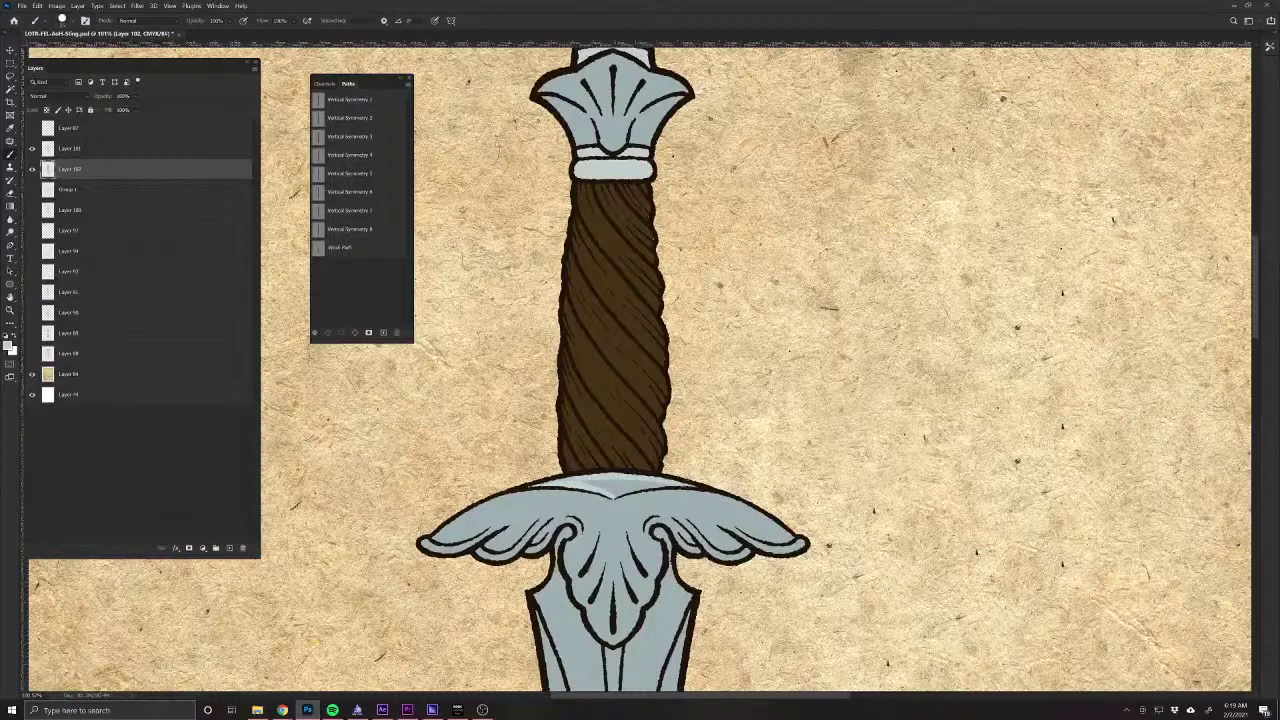
{"action": "left_click_drag", "start_coordinate": [580, 488], "coordinate": [636, 483]}
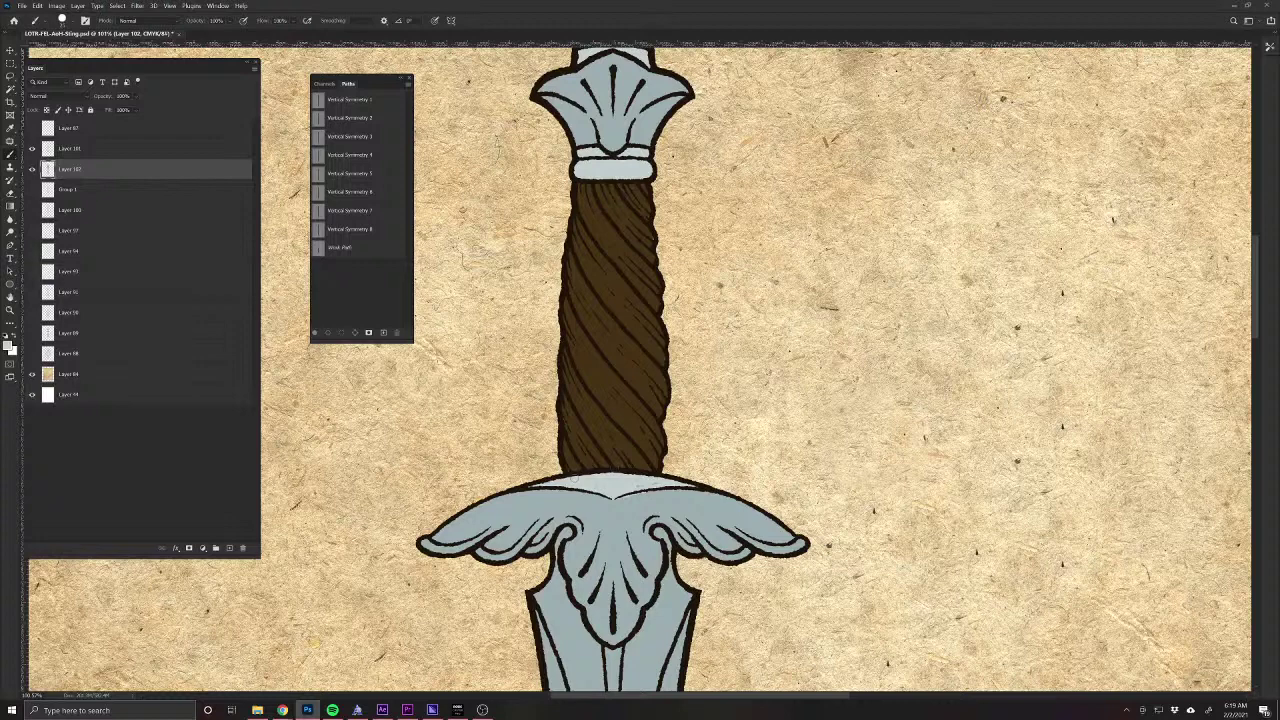
Try to erase stray paint around the crossguard's center notch.
{"action": "key", "text": "e"}
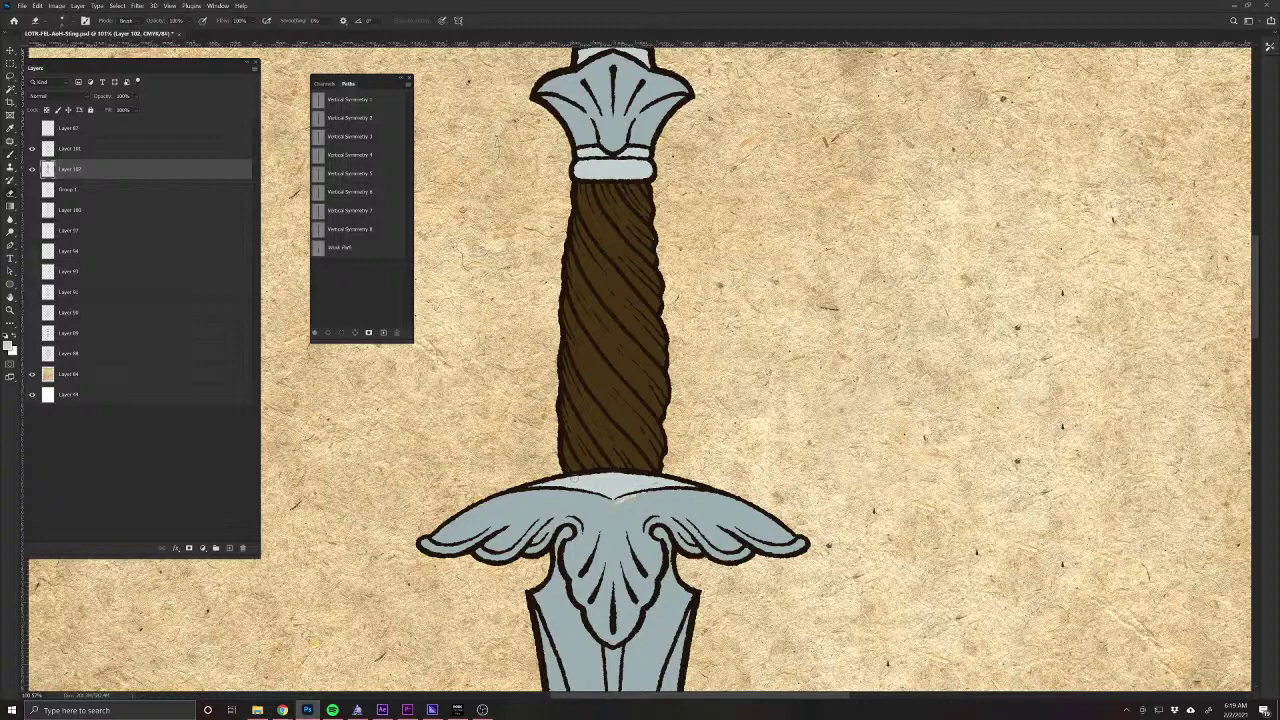
{"action": "left_click", "coordinate": [594, 537]}
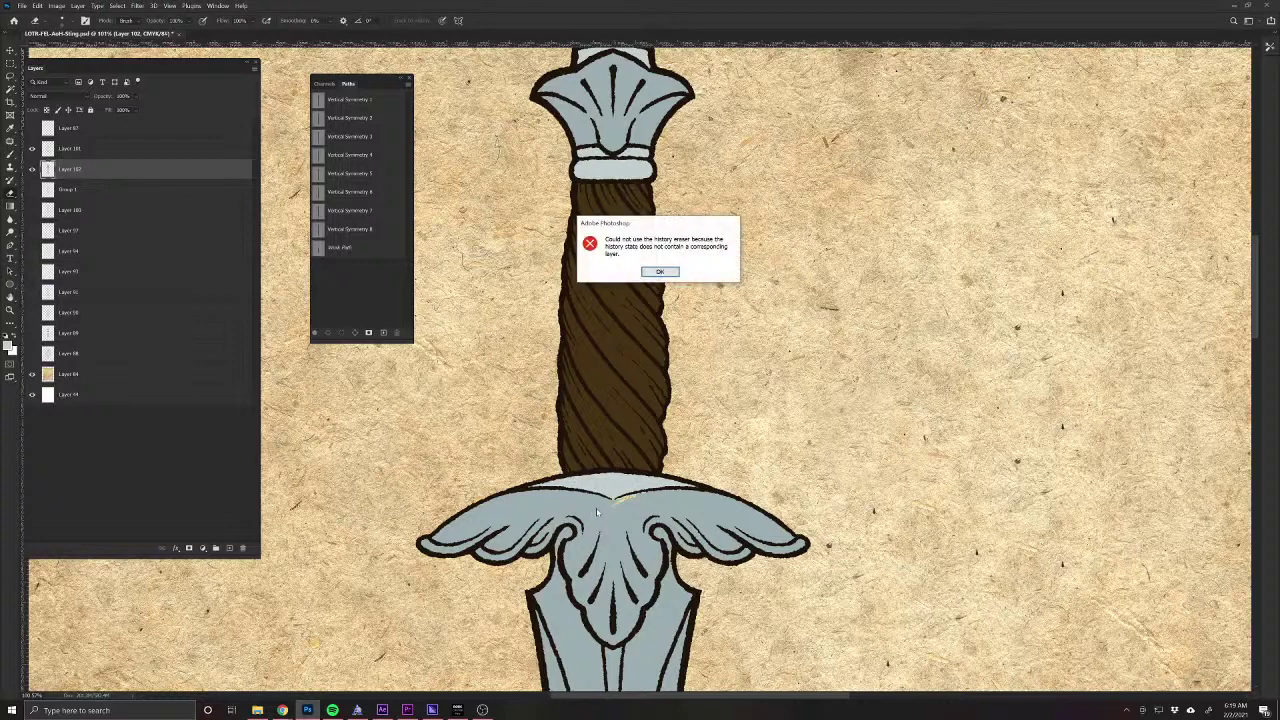
{"action": "key", "text": "Return"}
{"action": "key", "text": "b"}
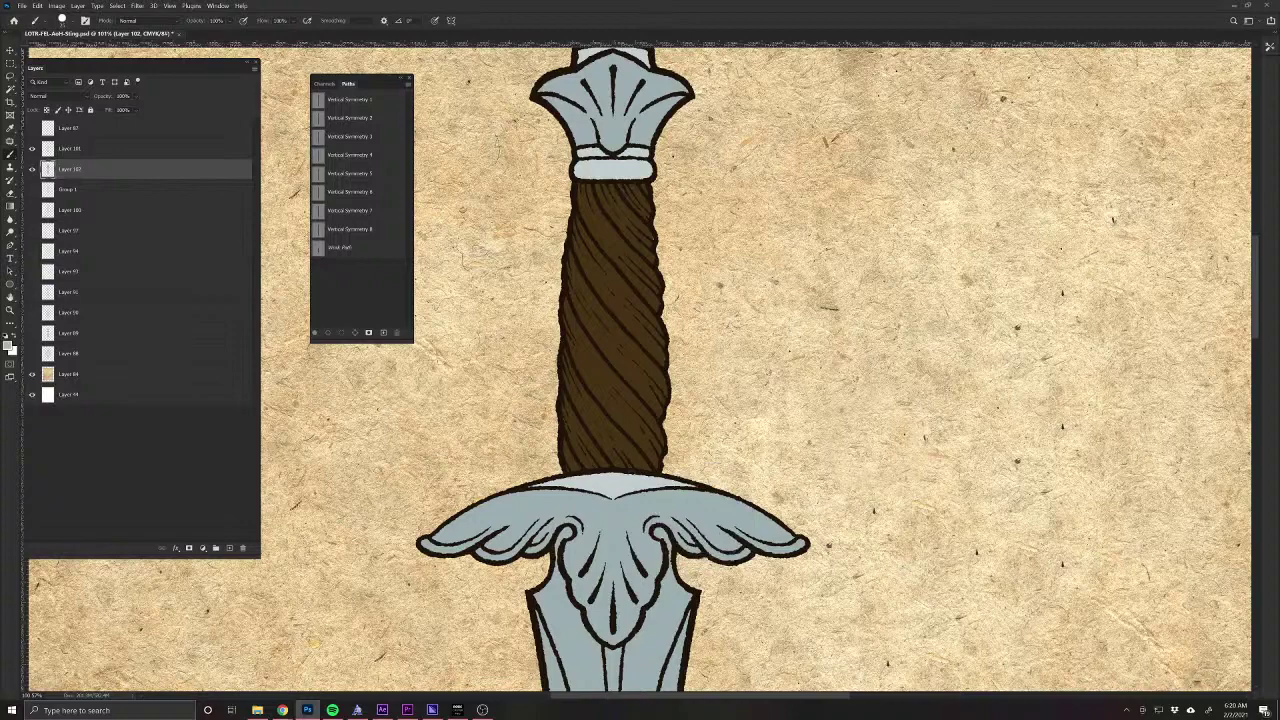
Add a vertical symmetry axis along the sword's centerline.
{"action": "left_click", "coordinate": [451, 21]}
{"action": "left_click", "coordinate": [468, 38]}
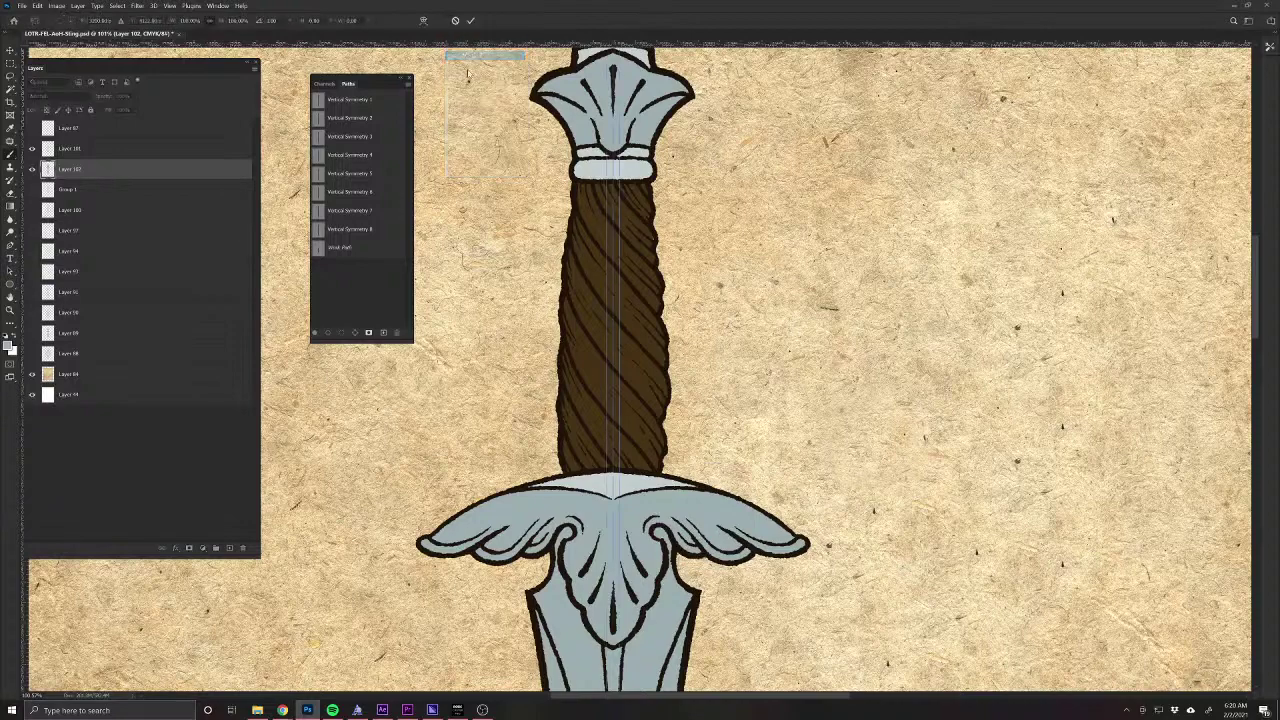
{"action": "left_click_drag", "start_coordinate": [613, 676], "coordinate": [576, 629]}
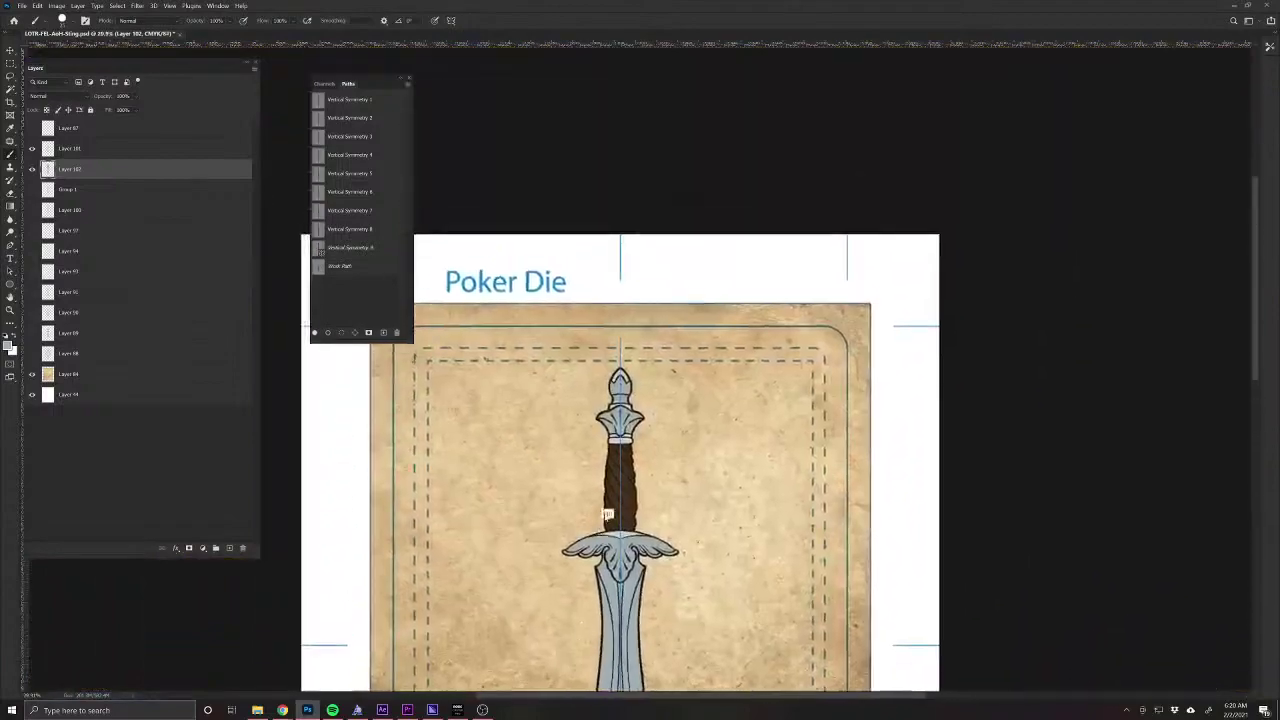
{"action": "left_click_drag", "start_coordinate": [616, 462], "coordinate": [648, 486]}
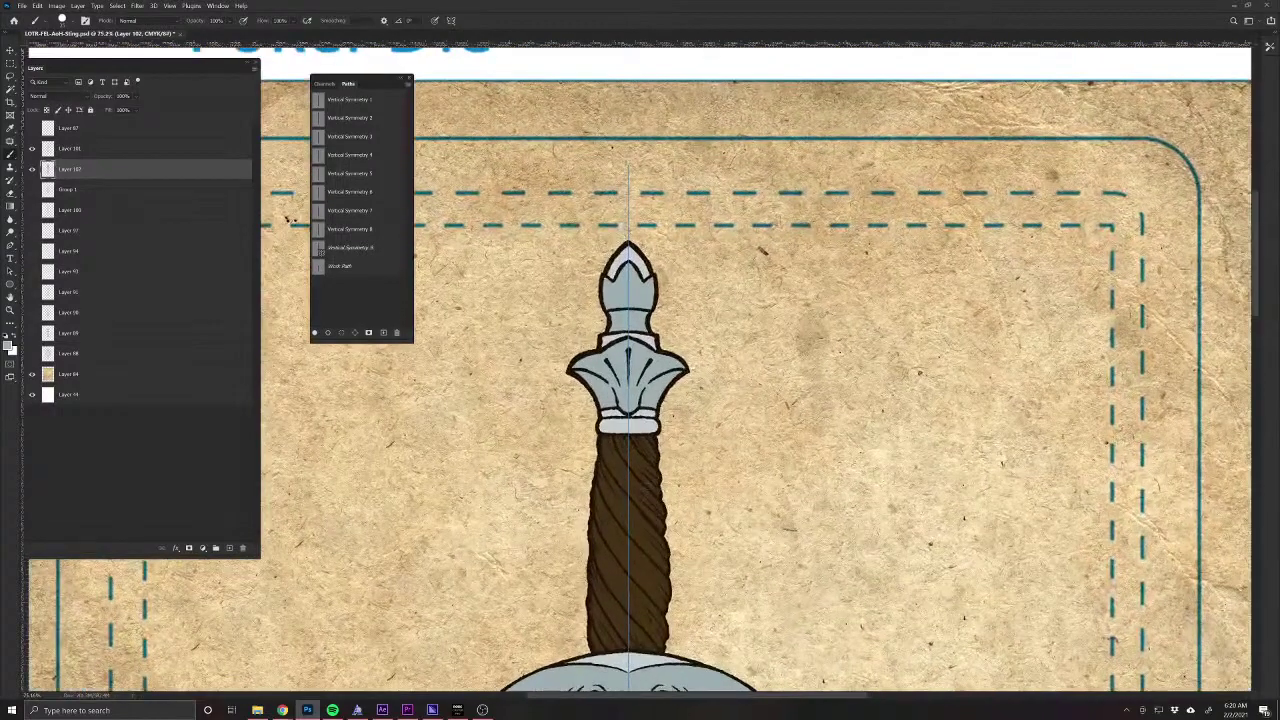
Turn off symmetry, sample the light blue-gray and paint thin diagonal strands between the twists of the upper grip.
{"action": "left_click", "coordinate": [612, 426], "text": "alt"}
{"action": "left_click", "coordinate": [451, 21]}
{"action": "left_click", "coordinate": [468, 33]}
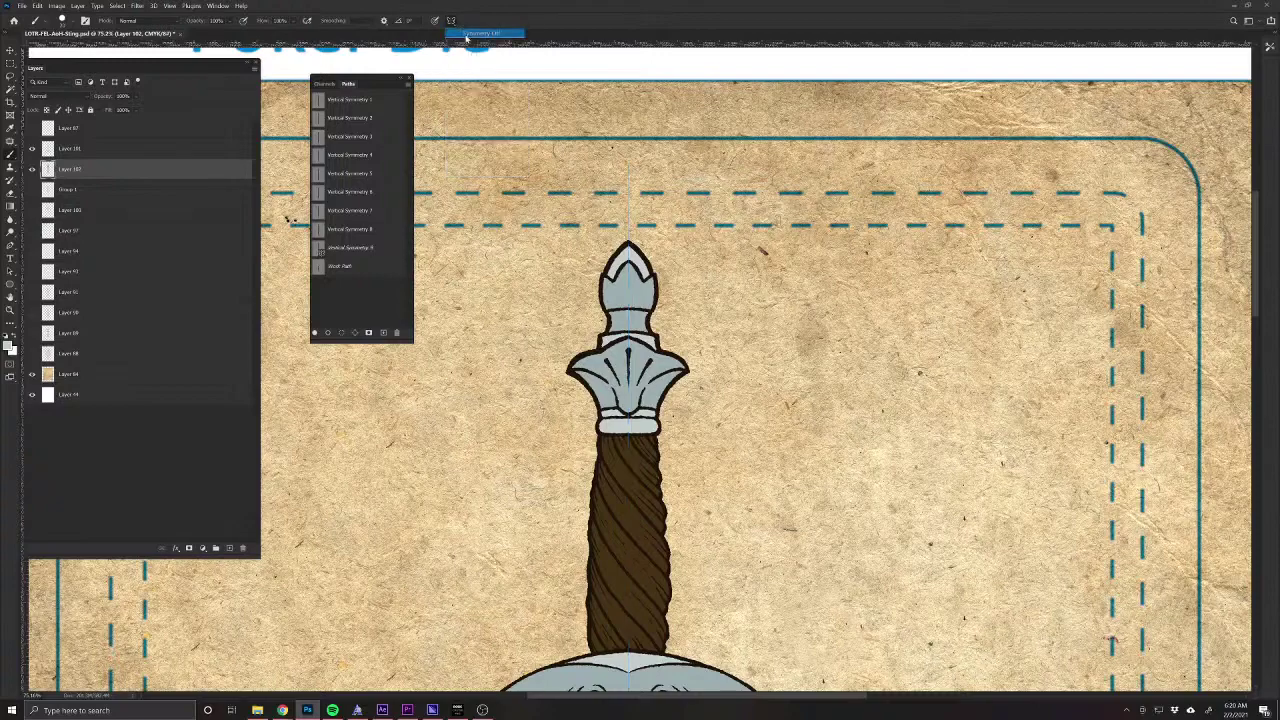
{"action": "left_click_drag", "start_coordinate": [627, 480], "coordinate": [658, 515]}
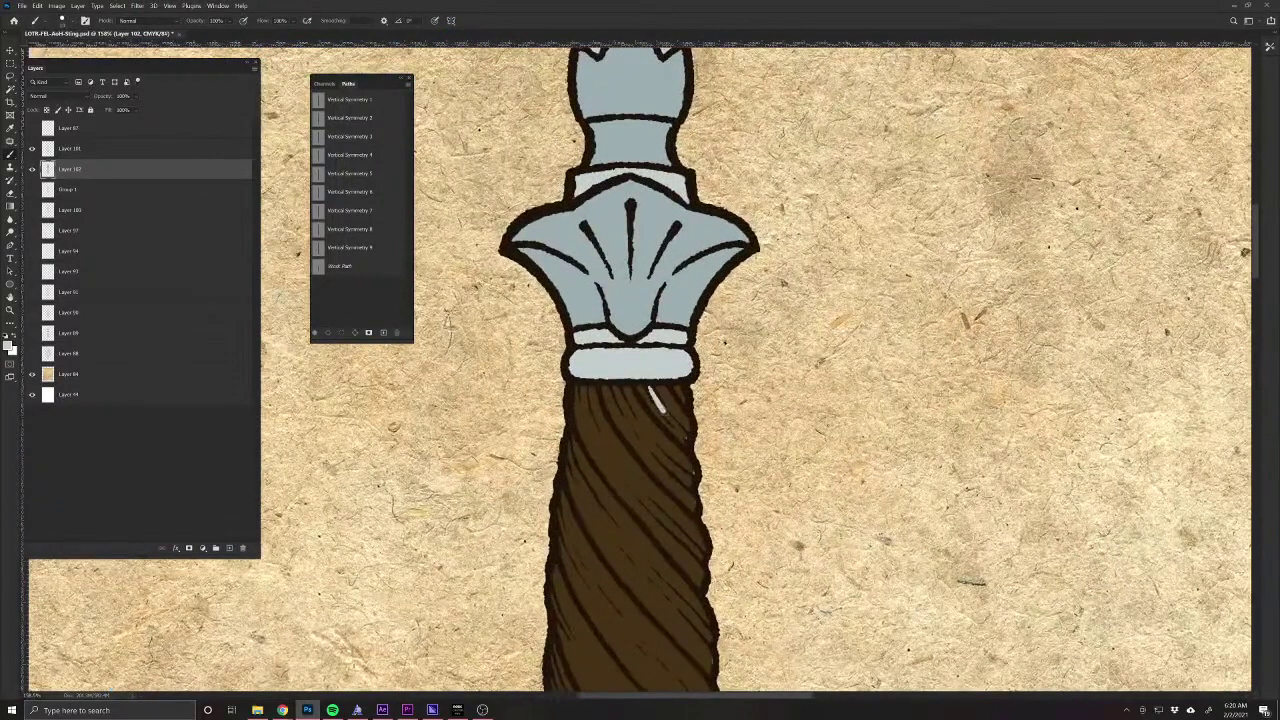
{"action": "left_click_drag", "start_coordinate": [662, 411], "coordinate": [679, 431]}
{"action": "left_click_drag", "start_coordinate": [616, 388], "coordinate": [690, 486]}
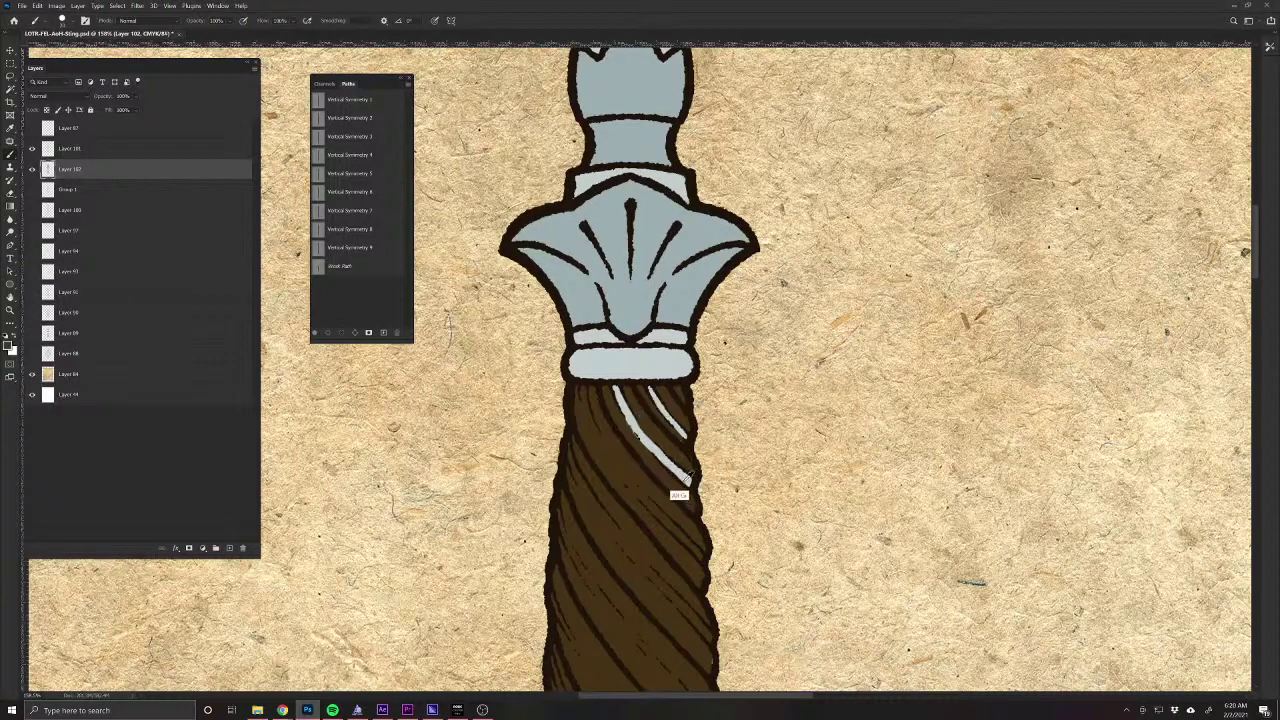
{"action": "left_click", "coordinate": [670, 462], "text": "alt"}
{"action": "mouse_move", "coordinate": [583, 385]}
{"action": "left_mouse_down"}
{"action": "mouse_move", "coordinate": [607, 455]}
{"action": "mouse_move", "coordinate": [702, 558]}
{"action": "left_mouse_up"}
Continue the light blue-gray diagonal strands along the twists of the middle of the grip.
{"action": "left_click_drag", "start_coordinate": [598, 583], "coordinate": [594, 470]}
{"action": "mouse_move", "coordinate": [567, 340]}
{"action": "left_mouse_down"}
{"action": "mouse_move", "coordinate": [610, 414]}
{"action": "mouse_move", "coordinate": [710, 528]}
{"action": "mouse_move", "coordinate": [684, 494]}
{"action": "left_mouse_up"}
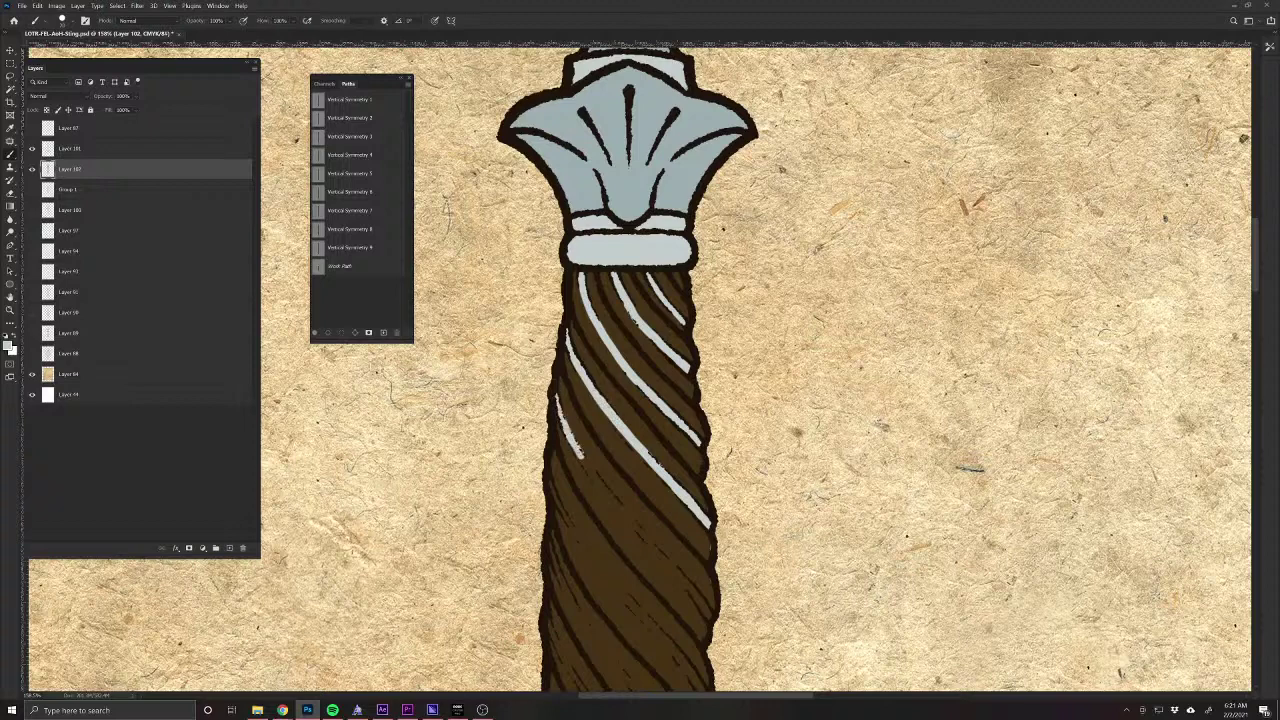
{"action": "left_click_drag", "start_coordinate": [580, 454], "coordinate": [712, 618]}
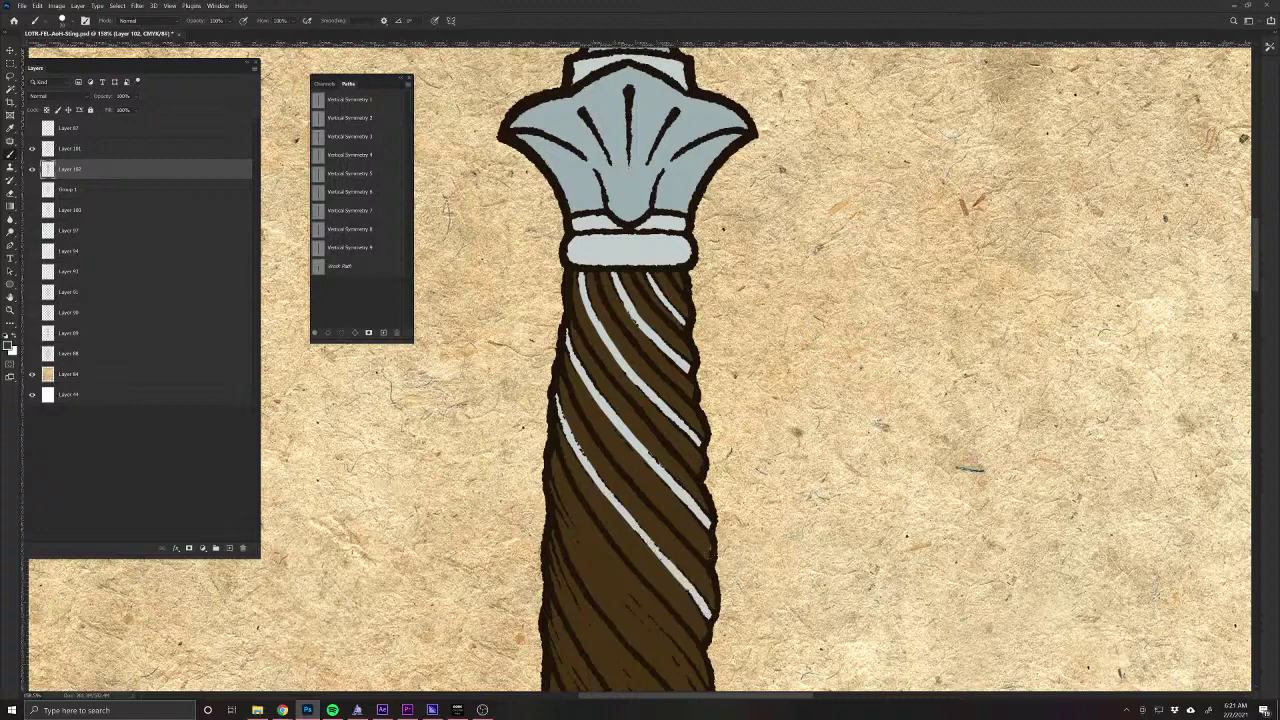
Paint the remaining light blue-gray strands along the lower grip's twists, down to the crossguard.
{"action": "left_click_drag", "start_coordinate": [606, 606], "coordinate": [649, 450]}
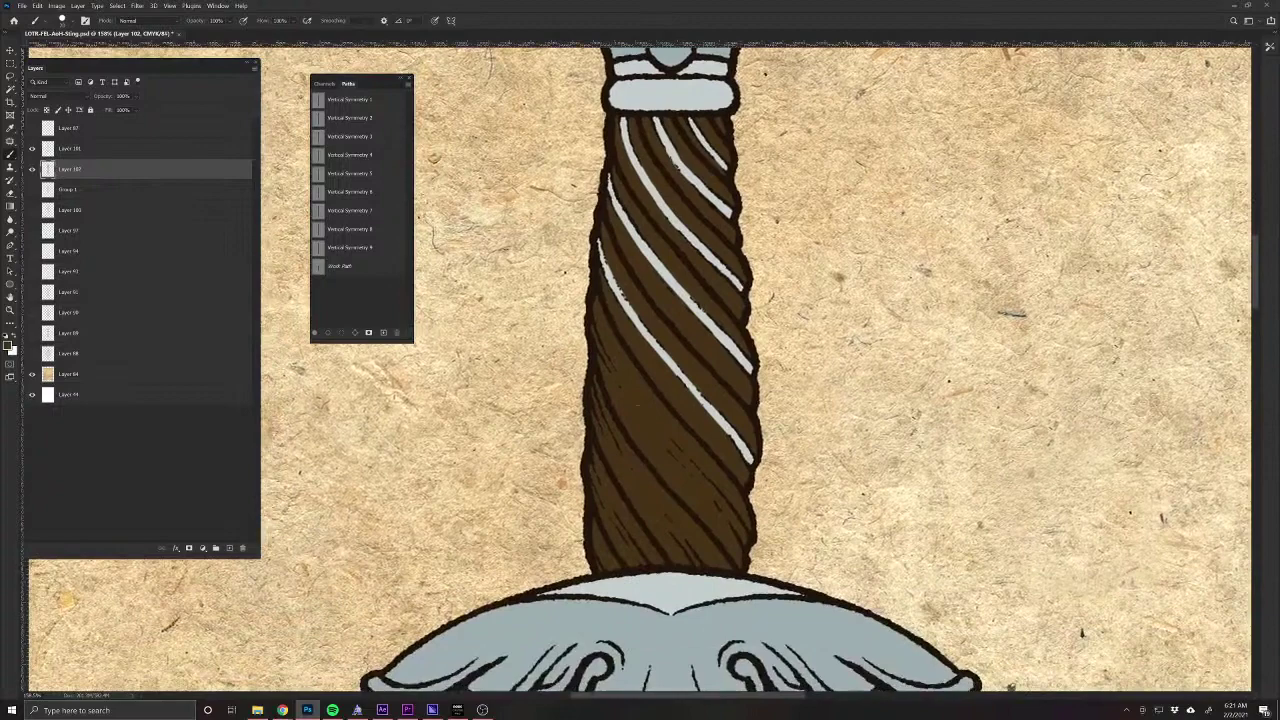
{"action": "left_click", "coordinate": [630, 315], "text": "alt"}
{"action": "left_click_drag", "start_coordinate": [594, 338], "coordinate": [748, 545]}
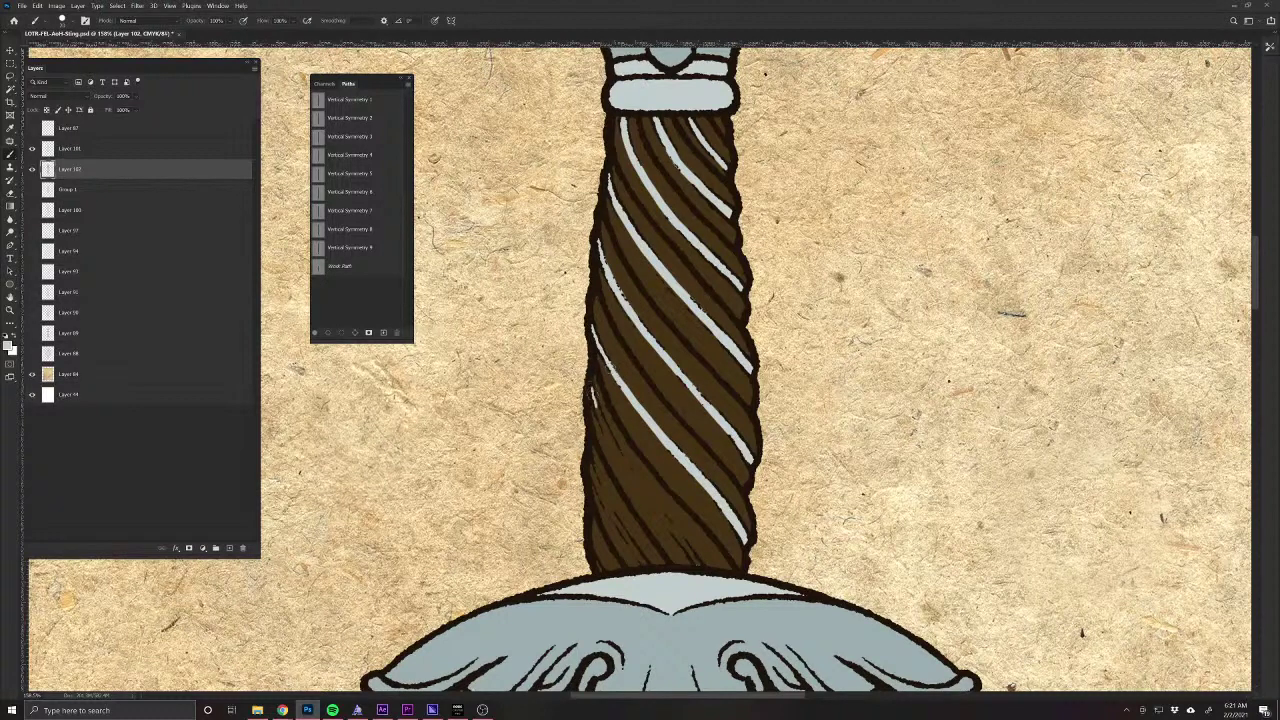
{"action": "mouse_move", "coordinate": [592, 392]}
{"action": "left_mouse_down"}
{"action": "mouse_move", "coordinate": [616, 454]}
{"action": "mouse_move", "coordinate": [692, 560]}
{"action": "left_mouse_up"}
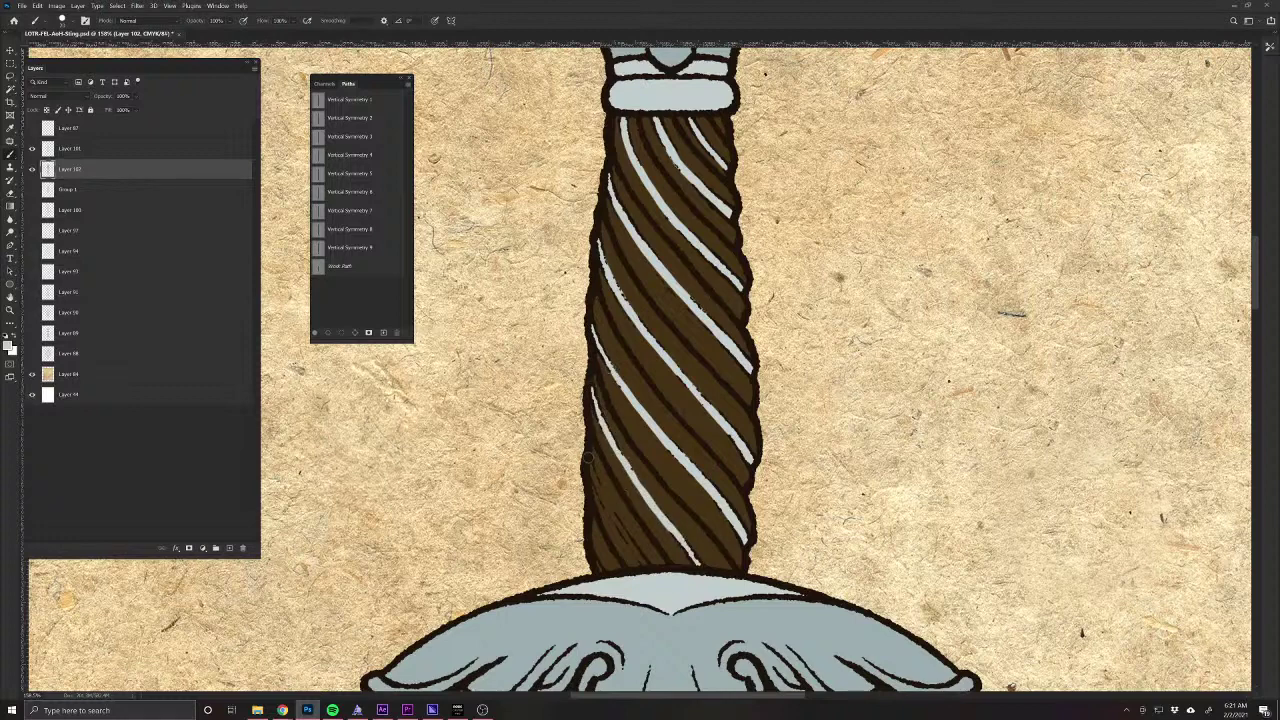
{"action": "left_click_drag", "start_coordinate": [588, 456], "coordinate": [648, 566]}
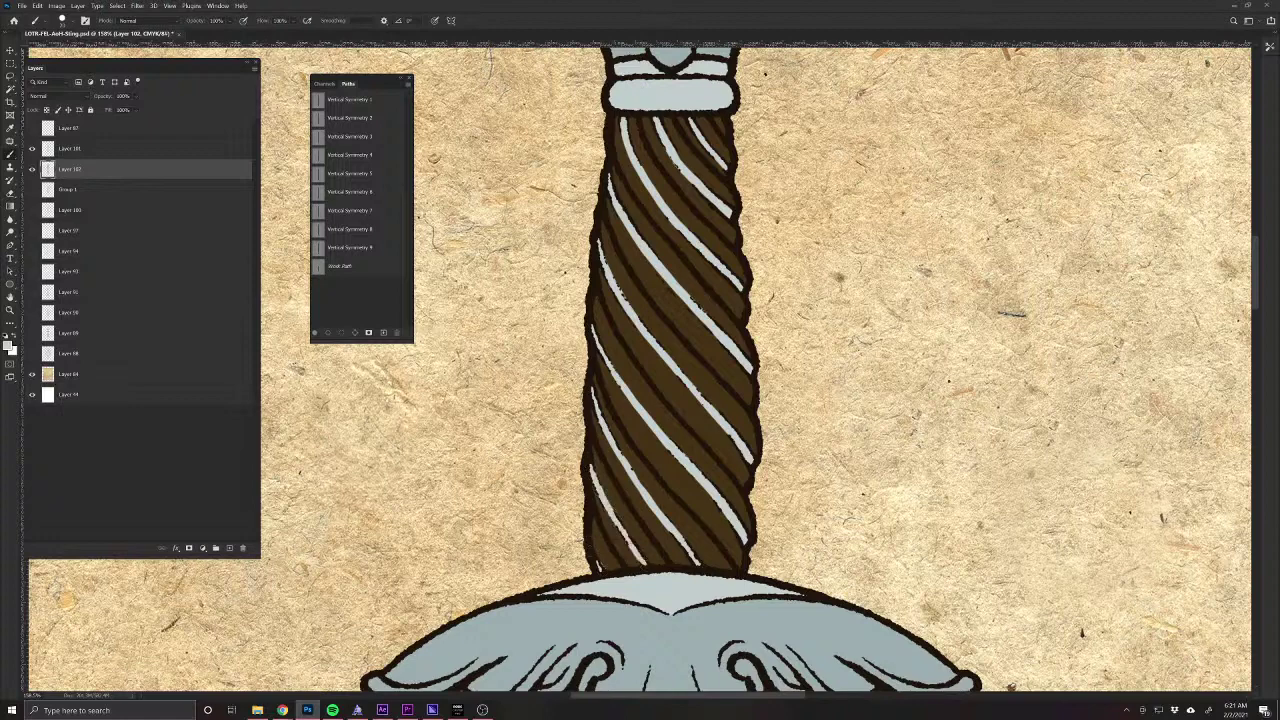
Try to erase stray paint at the grip's lower end, just above the crossguard.
{"action": "key", "text": "e"}
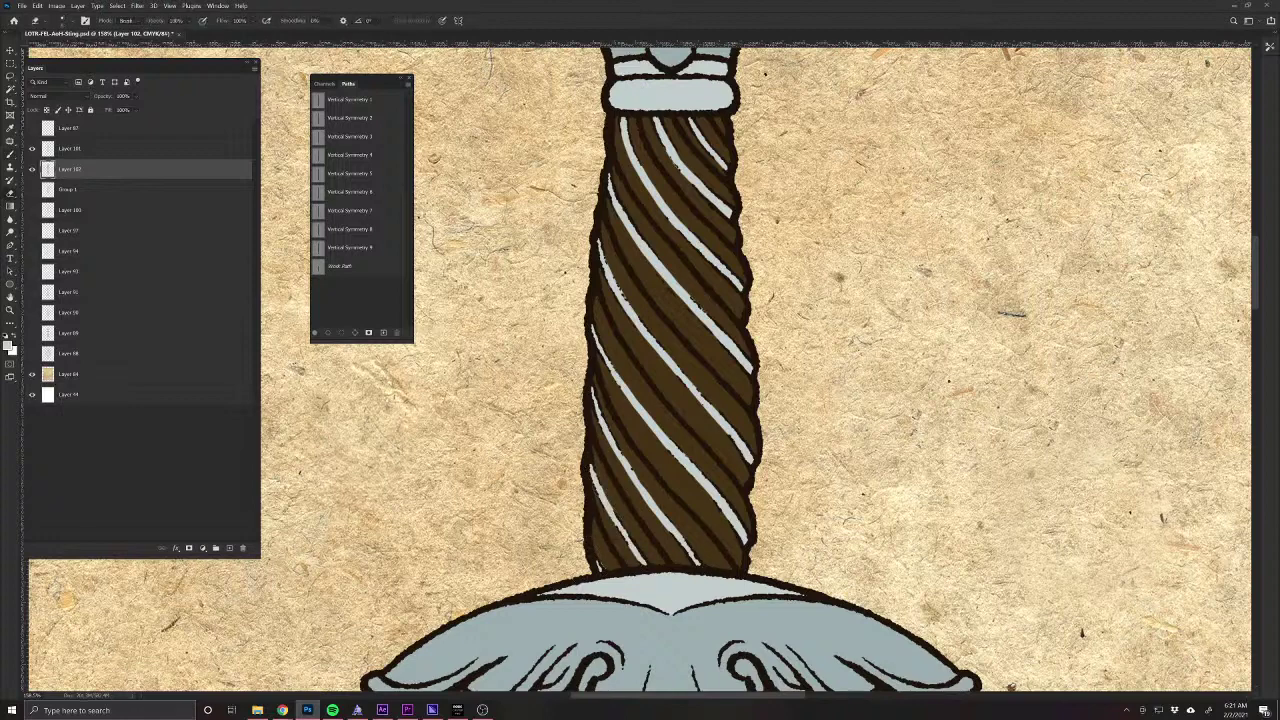
{"action": "left_click", "coordinate": [600, 545]}
{"action": "key", "text": "Return"}
{"action": "key", "text": "b"}
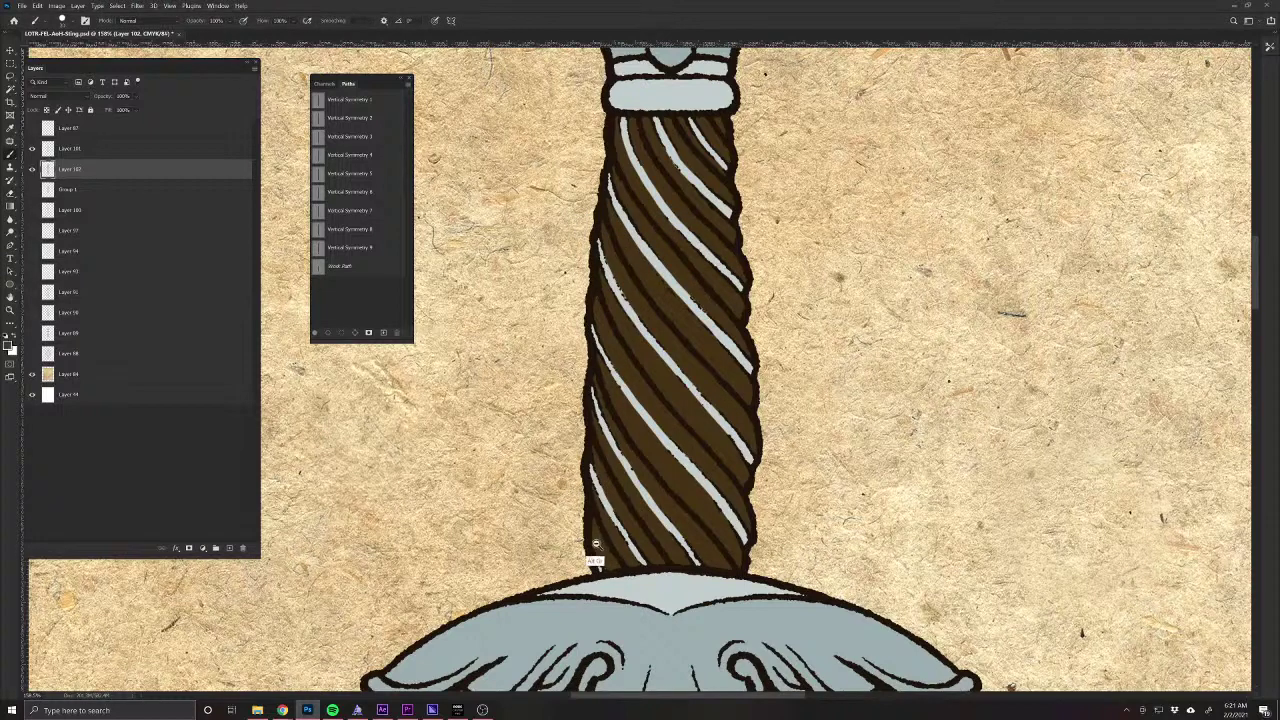
Review the whole colored sword on the card and save the document.
{"action": "left_click_drag", "start_coordinate": [595, 548], "coordinate": [546, 515]}
{"action": "left_click_drag", "start_coordinate": [552, 610], "coordinate": [584, 370]}
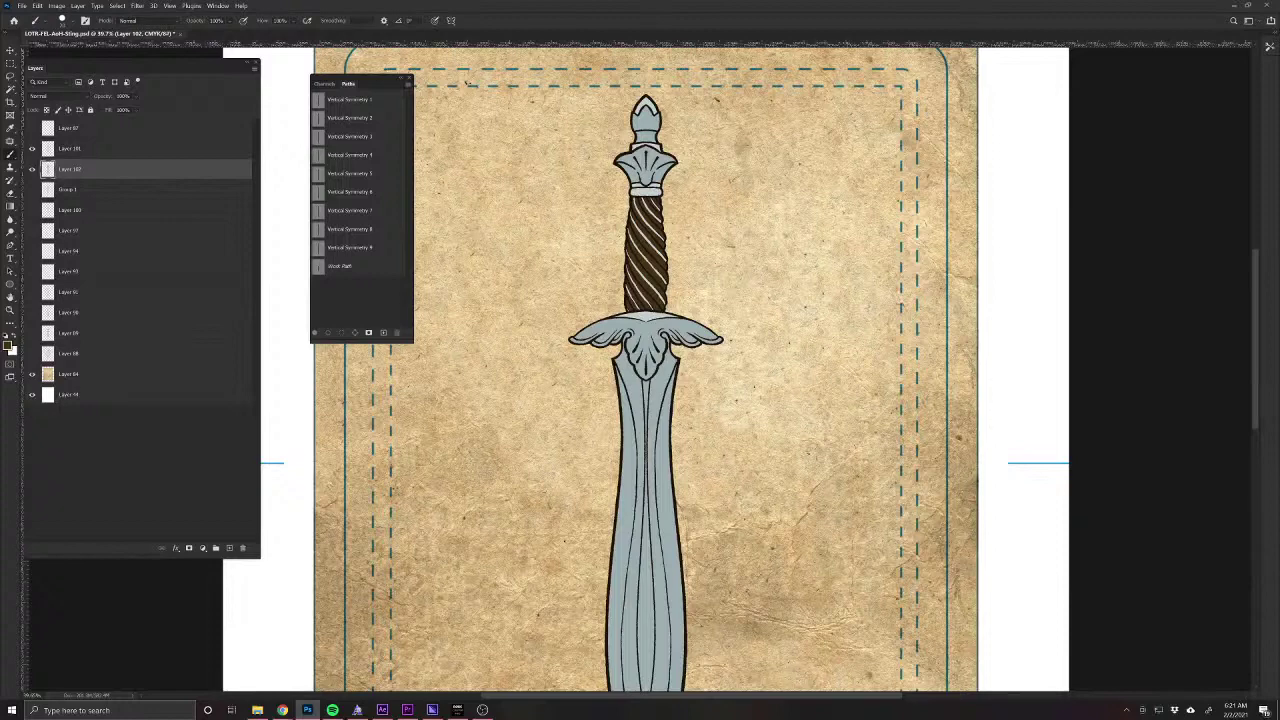
{"action": "scroll", "coordinate": [583, 591], "scroll_direction": "down", "scroll_amount": 2}
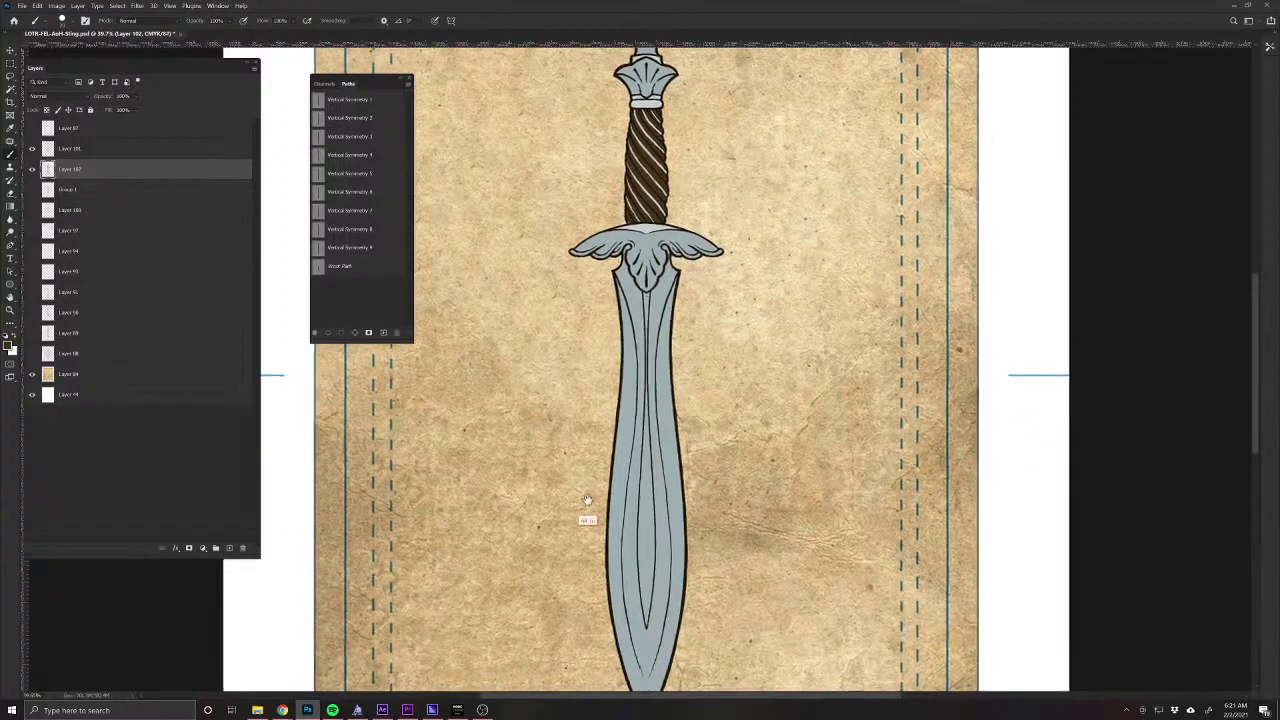
{"action": "scroll", "coordinate": [583, 591], "scroll_direction": "down", "scroll_amount": 1}
{"action": "scroll", "coordinate": [566, 514], "scroll_direction": "down", "scroll_amount": 2}
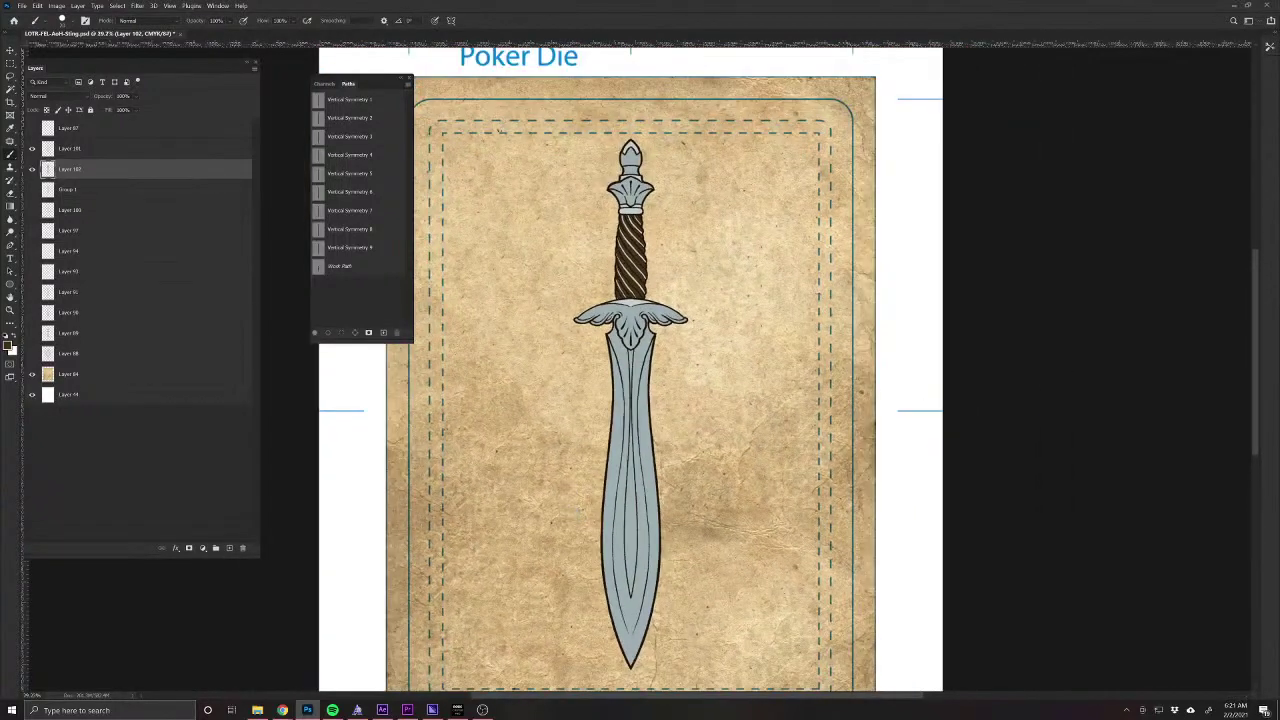
{"action": "key", "text": "ctrl+s"}
Sample the blade's blue-gray, lighten the paint color to 82% brightness, and enable vertical paint symmetry along the sword's center line.
{"action": "left_click", "coordinate": [630, 538], "text": "alt"}
{"action": "left_click", "coordinate": [10, 347]}
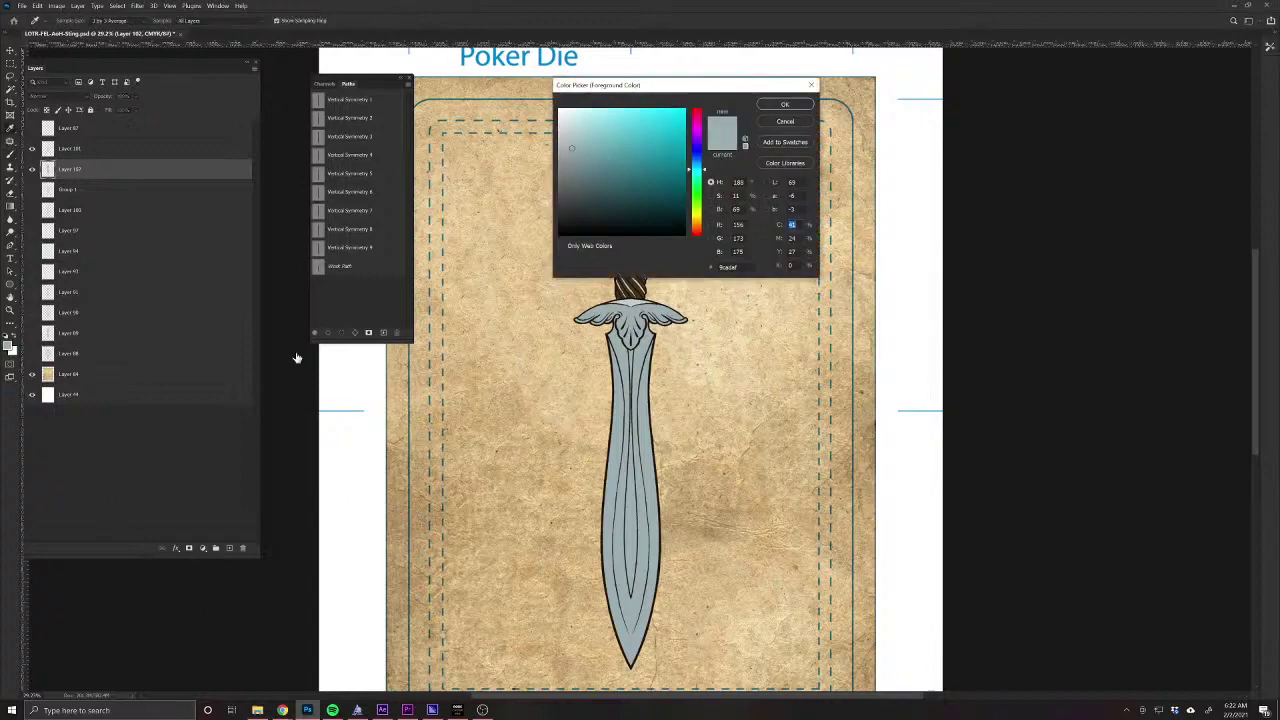
{"action": "left_click", "coordinate": [565, 129]}
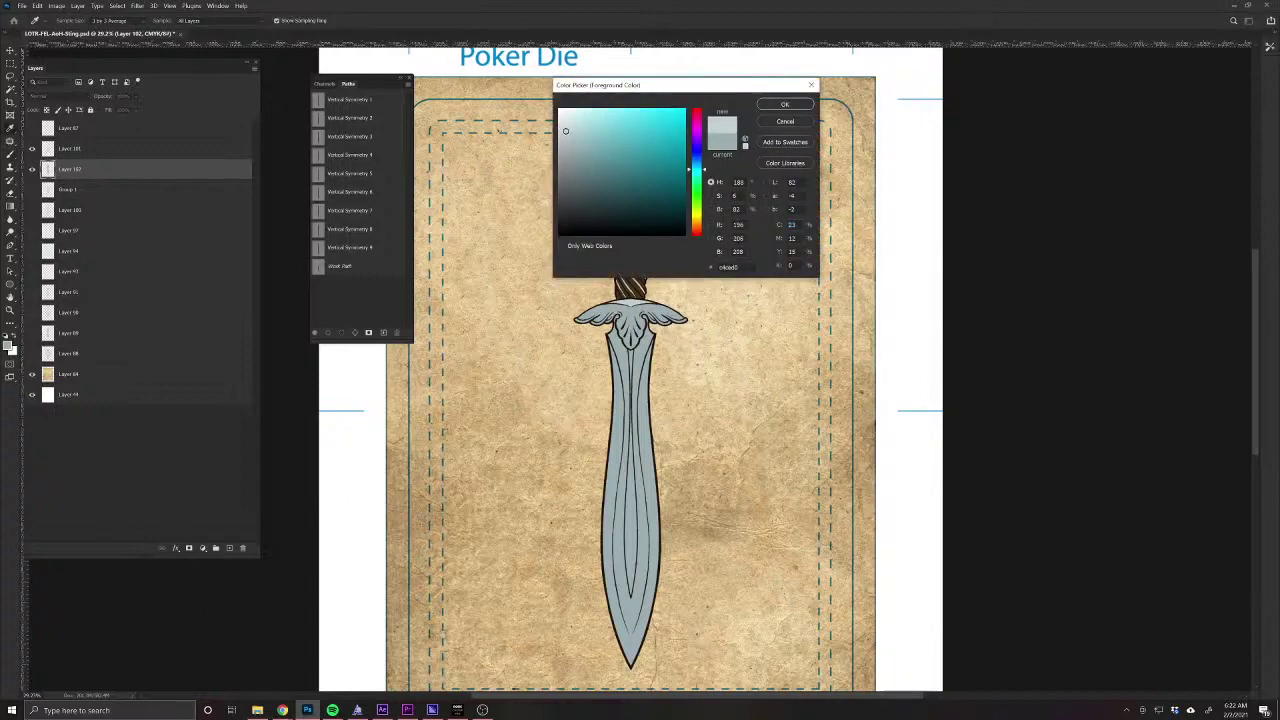
{"action": "left_click", "coordinate": [784, 105]}
{"action": "scroll", "coordinate": [612, 380], "scroll_direction": "up", "scroll_amount": 3}
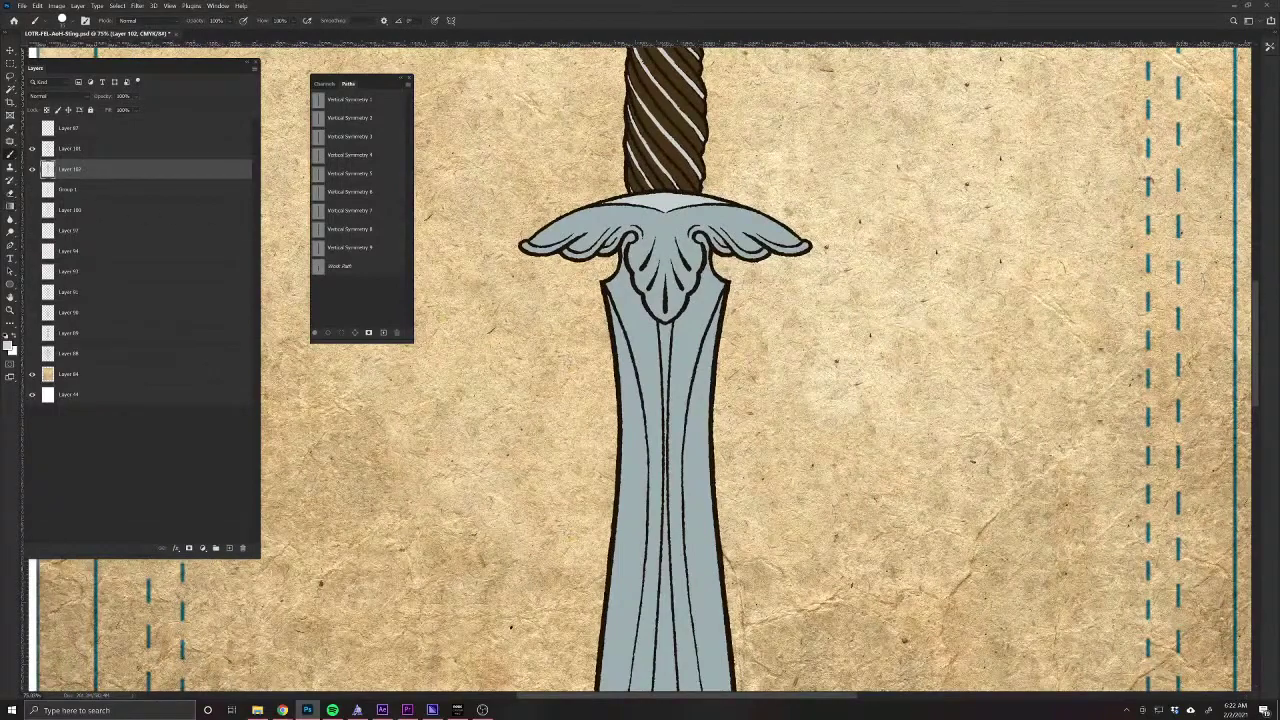
{"action": "left_click", "coordinate": [453, 21]}
{"action": "left_click", "coordinate": [470, 51]}
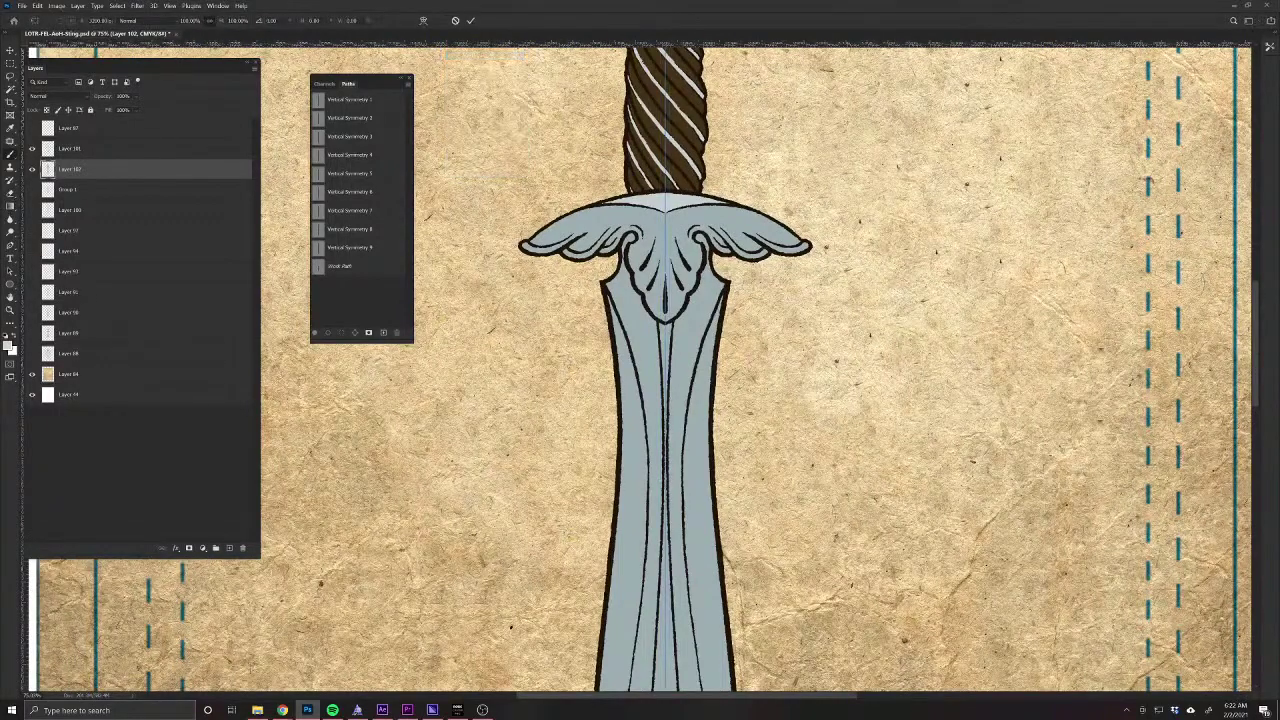
{"action": "key", "text": "Return"}
Paint mirrored light blue-gray bands along both outer edges of the blade, from its shoulders down toward the widest part.
{"action": "mouse_move", "coordinate": [617, 326]}
{"action": "left_mouse_down"}
{"action": "mouse_move", "coordinate": [645, 454]}
{"action": "mouse_move", "coordinate": [636, 464]}
{"action": "mouse_move", "coordinate": [626, 410]}
{"action": "mouse_move", "coordinate": [624, 484]}
{"action": "left_mouse_up"}
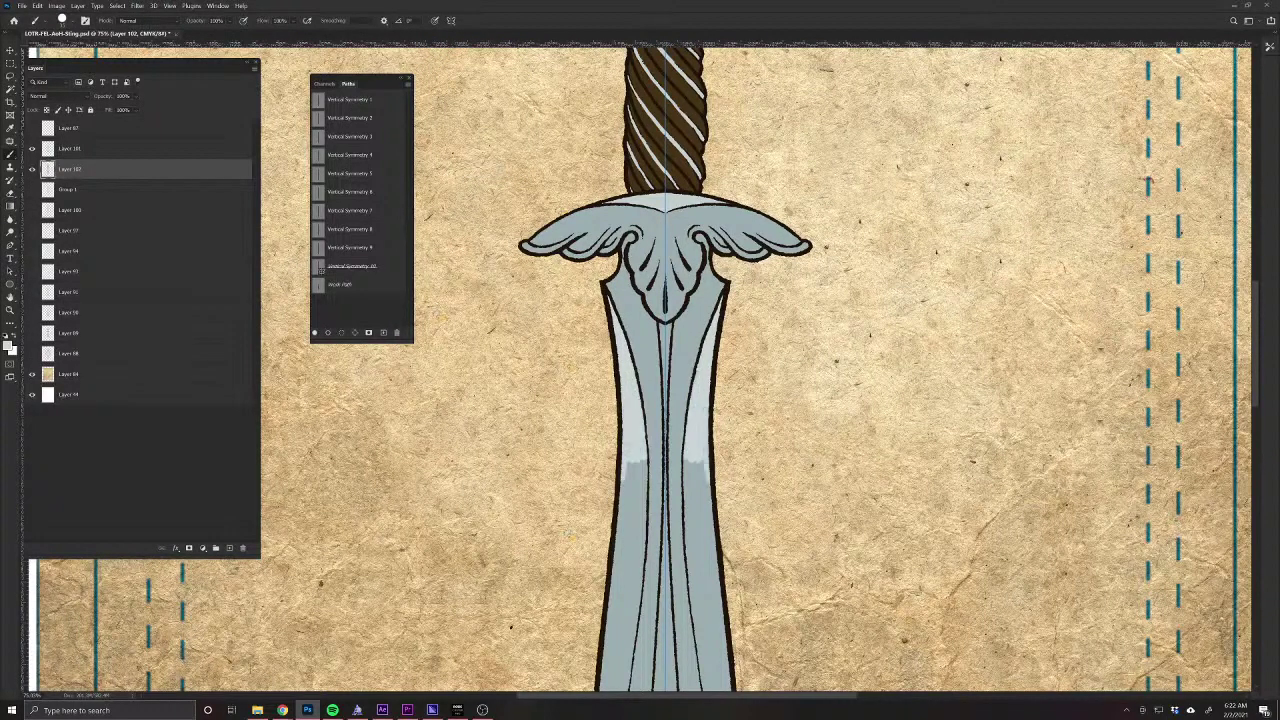
{"action": "left_click", "coordinate": [657, 391], "text": "alt"}
{"action": "left_click", "coordinate": [633, 436], "text": "alt"}
{"action": "mouse_move", "coordinate": [641, 456]}
{"action": "left_mouse_down"}
{"action": "mouse_move", "coordinate": [620, 527]}
{"action": "mouse_move", "coordinate": [627, 545]}
{"action": "mouse_move", "coordinate": [638, 512]}
{"action": "mouse_move", "coordinate": [636, 604]}
{"action": "mouse_move", "coordinate": [627, 552]}
{"action": "mouse_move", "coordinate": [613, 598]}
{"action": "mouse_move", "coordinate": [614, 457]}
{"action": "mouse_move", "coordinate": [626, 341]}
{"action": "mouse_move", "coordinate": [672, 352]}
{"action": "mouse_move", "coordinate": [666, 414]}
{"action": "mouse_move", "coordinate": [664, 336]}
{"action": "mouse_move", "coordinate": [646, 414]}
{"action": "mouse_move", "coordinate": [650, 340]}
{"action": "left_mouse_up"}
{"action": "mouse_move", "coordinate": [644, 402]}
{"action": "left_mouse_down"}
{"action": "mouse_move", "coordinate": [643, 454]}
{"action": "mouse_move", "coordinate": [662, 430]}
{"action": "mouse_move", "coordinate": [652, 514]}
{"action": "mouse_move", "coordinate": [645, 462]}
{"action": "mouse_move", "coordinate": [636, 504]}
{"action": "mouse_move", "coordinate": [651, 560]}
{"action": "mouse_move", "coordinate": [637, 512]}
{"action": "mouse_move", "coordinate": [631, 560]}
{"action": "left_mouse_up"}
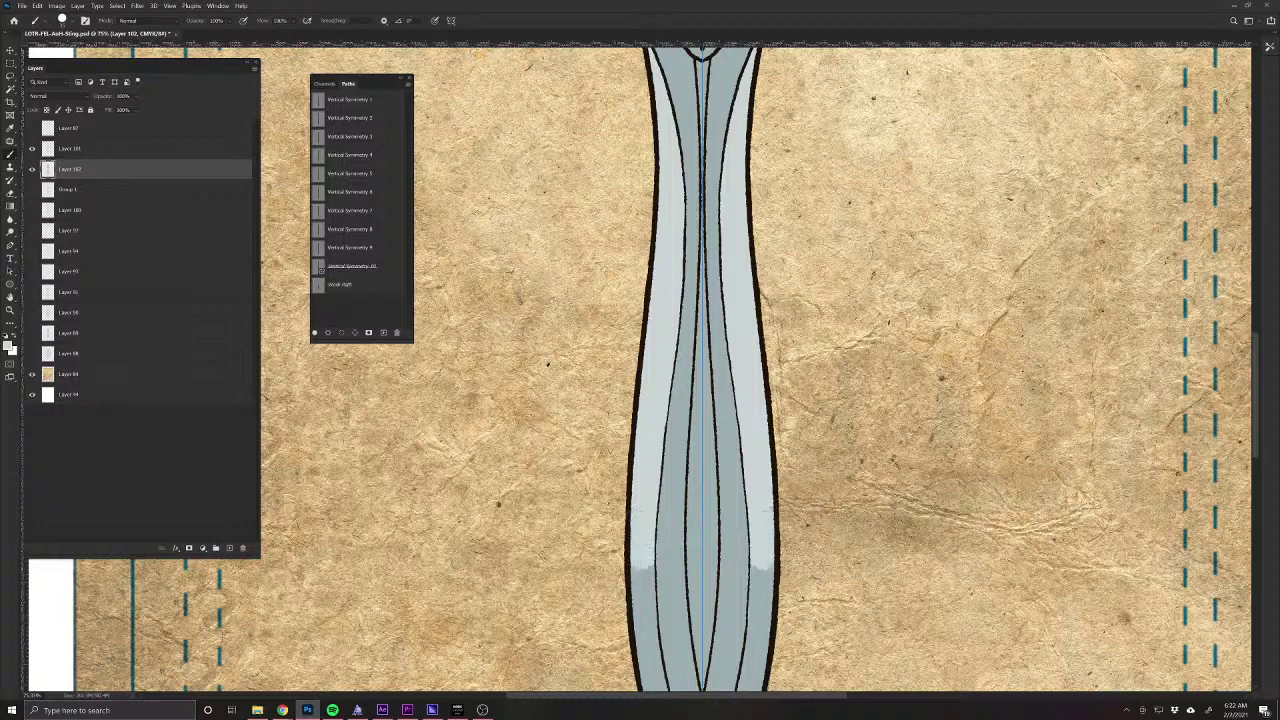
Extend the light outer bands down the lower blade to its tip, keeping the color layer's blend mode at Normal.
{"action": "left_click", "coordinate": [48, 96]}
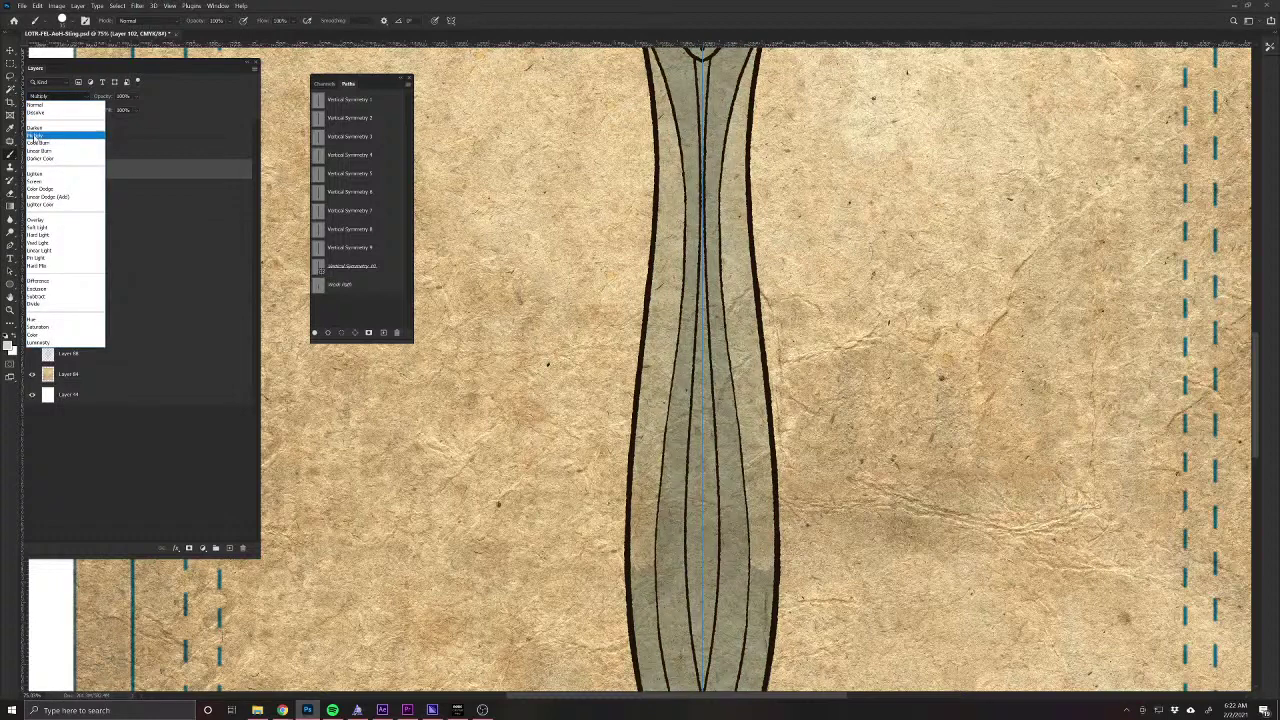
{"action": "left_click", "coordinate": [40, 104]}
{"action": "mouse_move", "coordinate": [640, 566]}
{"action": "left_mouse_down"}
{"action": "mouse_move", "coordinate": [635, 608]}
{"action": "mouse_move", "coordinate": [650, 582]}
{"action": "mouse_move", "coordinate": [655, 642]}
{"action": "mouse_move", "coordinate": [649, 576]}
{"action": "mouse_move", "coordinate": [636, 651]}
{"action": "mouse_move", "coordinate": [601, 404]}
{"action": "mouse_move", "coordinate": [634, 438]}
{"action": "mouse_move", "coordinate": [616, 394]}
{"action": "mouse_move", "coordinate": [630, 490]}
{"action": "left_mouse_up"}
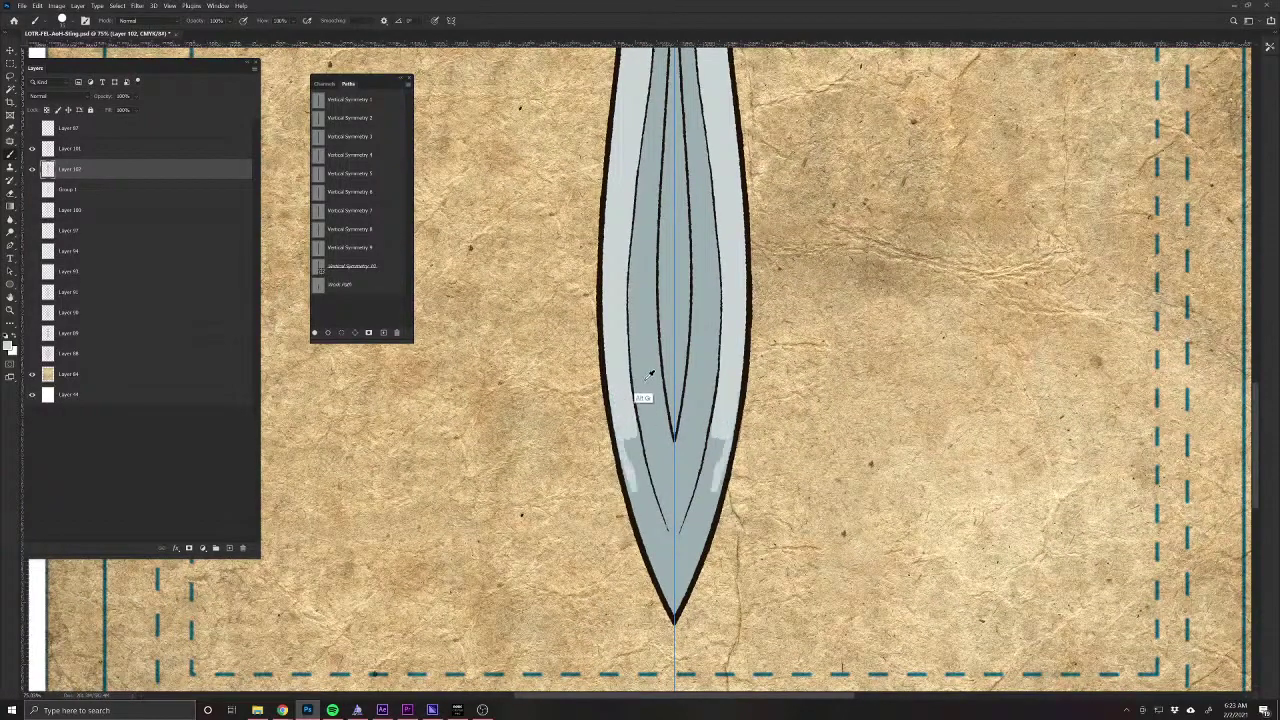
{"action": "left_click", "coordinate": [618, 416], "text": "alt"}
{"action": "left_click_drag", "start_coordinate": [634, 437], "coordinate": [683, 570]}
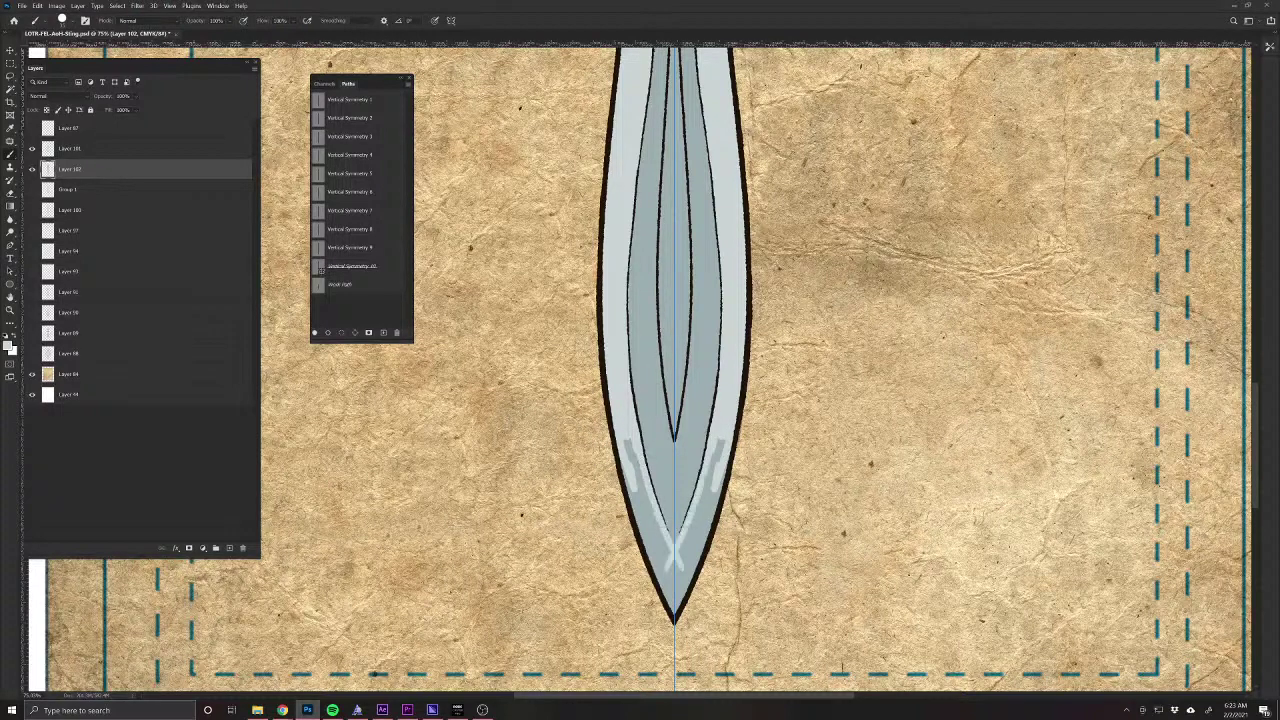
{"action": "mouse_move", "coordinate": [633, 488]}
{"action": "left_mouse_down"}
{"action": "mouse_move", "coordinate": [629, 446]}
{"action": "mouse_move", "coordinate": [631, 496]}
{"action": "mouse_move", "coordinate": [671, 566]}
{"action": "mouse_move", "coordinate": [656, 574]}
{"action": "mouse_move", "coordinate": [673, 598]}
{"action": "left_mouse_up"}
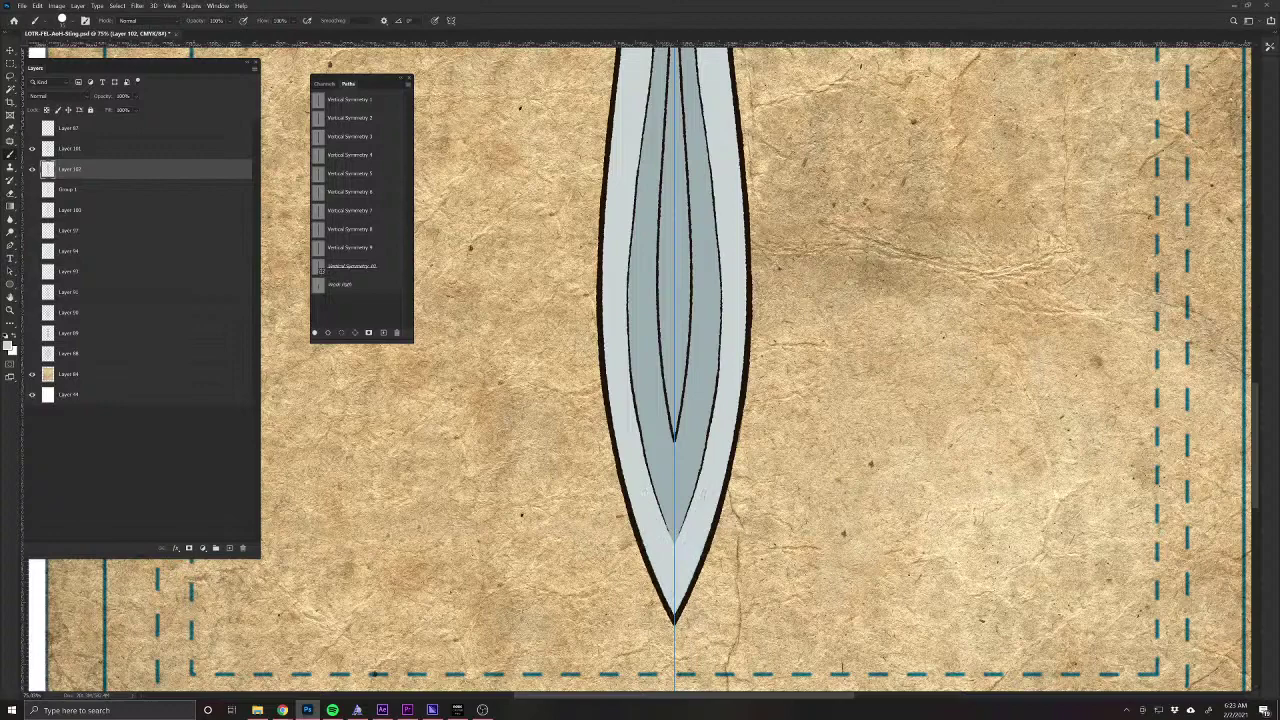
Choose a darker blue-gray and paint the blade's narrow central groove from the crossguard down to the middle of the blade.
{"action": "scroll", "coordinate": [549, 494], "scroll_direction": "down", "scroll_amount": 5}
{"action": "left_click_drag", "start_coordinate": [541, 475], "coordinate": [570, 562]}
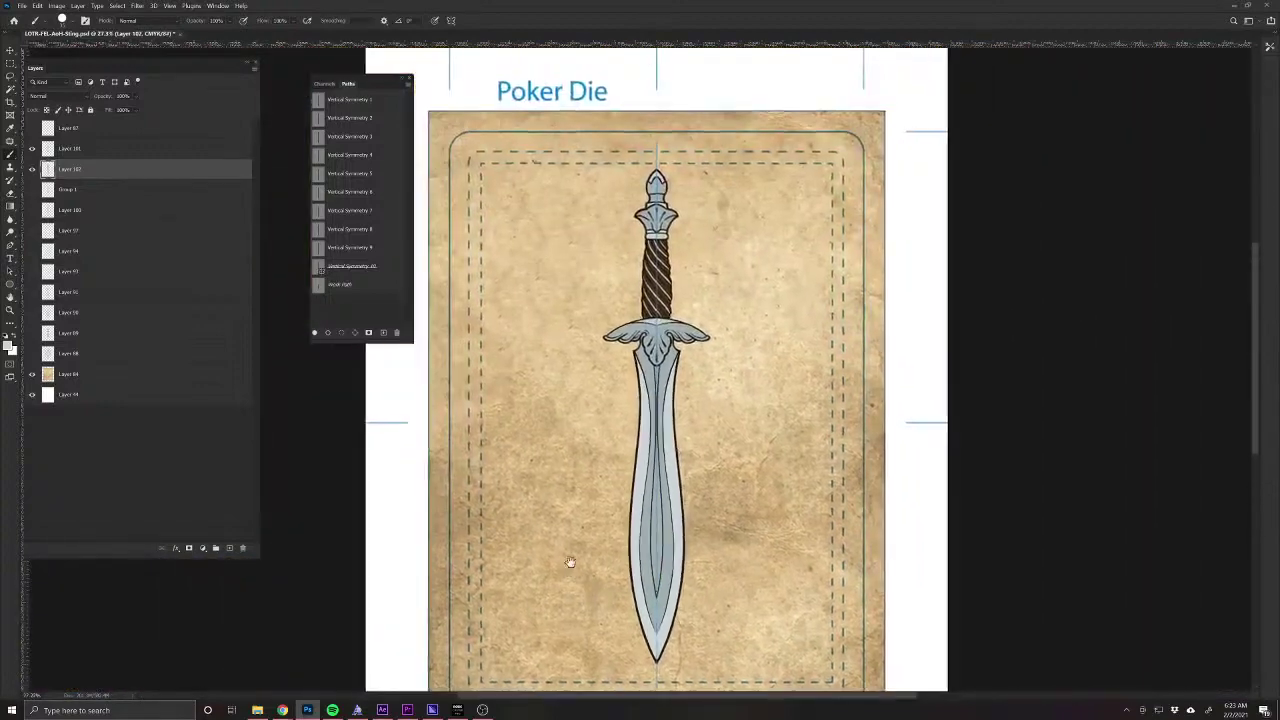
{"action": "scroll", "coordinate": [632, 496], "scroll_direction": "up", "scroll_amount": 5}
{"action": "left_click", "coordinate": [9, 347]}
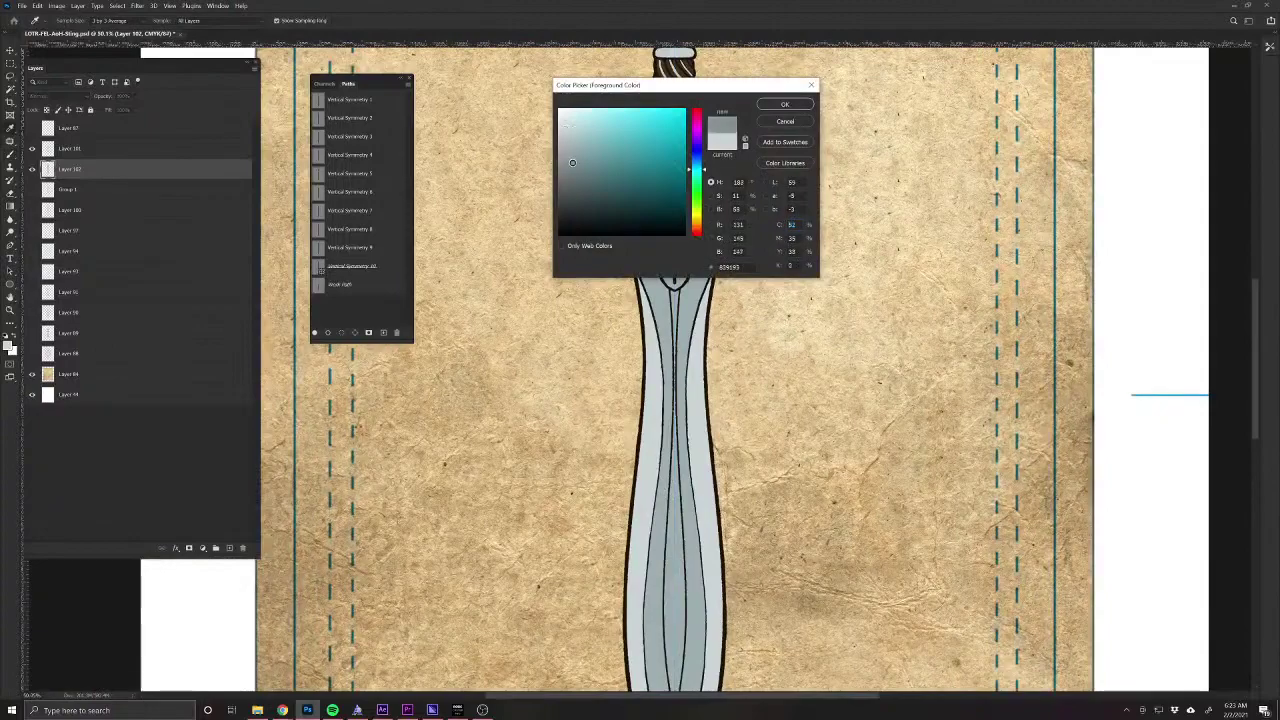
{"action": "left_click", "coordinate": [785, 105]}
{"action": "scroll", "coordinate": [694, 371], "scroll_direction": "up", "scroll_amount": 4}
{"action": "key", "text": "b"}
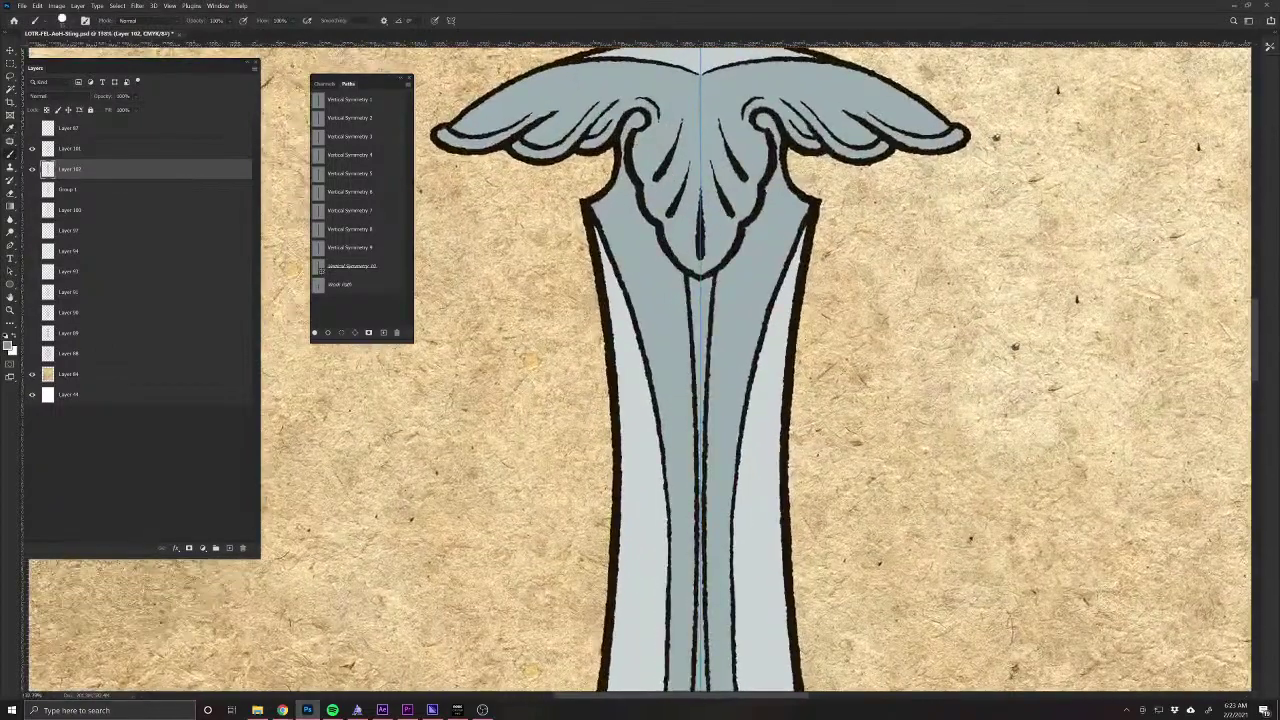
{"action": "left_click_drag", "start_coordinate": [700, 300], "coordinate": [701, 480]}
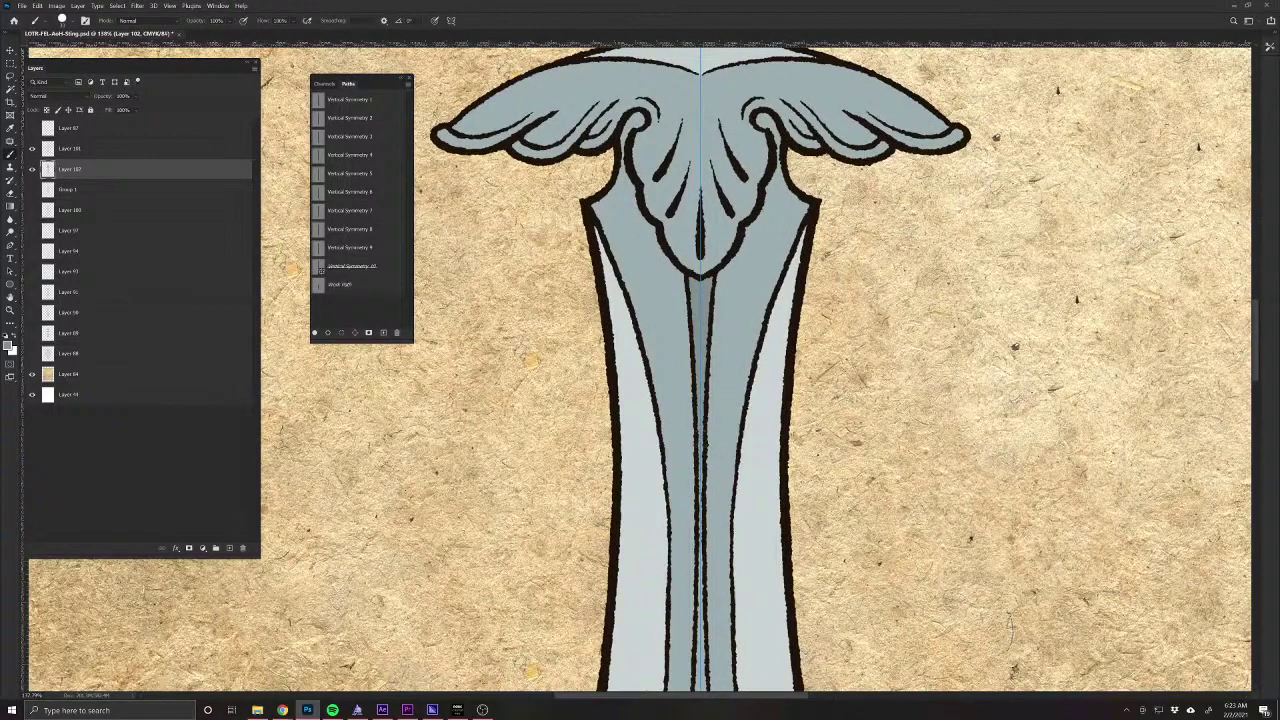
{"action": "mouse_move", "coordinate": [699, 578]}
{"action": "left_mouse_down"}
{"action": "mouse_move", "coordinate": [697, 288]}
{"action": "mouse_move", "coordinate": [690, 548]}
{"action": "mouse_move", "coordinate": [657, 294]}
{"action": "mouse_move", "coordinate": [670, 298]}
{"action": "mouse_move", "coordinate": [657, 400]}
{"action": "mouse_move", "coordinate": [673, 533]}
{"action": "left_mouse_up"}
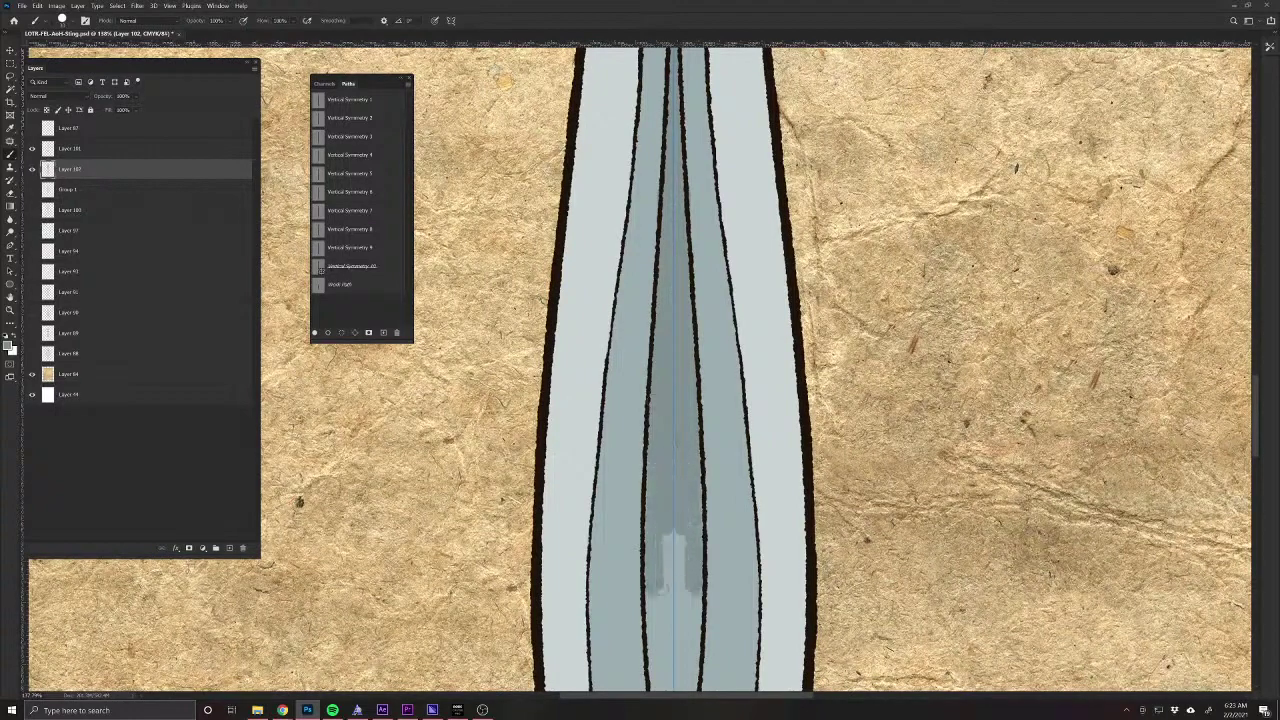
Continue the darker blue-gray through the wider lower part of the central groove, down to its pointed end.
{"action": "left_click_drag", "start_coordinate": [629, 614], "coordinate": [603, 373]}
{"action": "mouse_move", "coordinate": [647, 362]}
{"action": "left_mouse_down"}
{"action": "mouse_move", "coordinate": [647, 416]}
{"action": "mouse_move", "coordinate": [629, 417]}
{"action": "mouse_move", "coordinate": [632, 476]}
{"action": "left_mouse_up"}
{"action": "left_click_drag", "start_coordinate": [648, 430], "coordinate": [648, 602]}
{"action": "left_click_drag", "start_coordinate": [618, 502], "coordinate": [588, 433]}
{"action": "scroll", "coordinate": [587, 432], "scroll_direction": "down", "scroll_amount": 3}
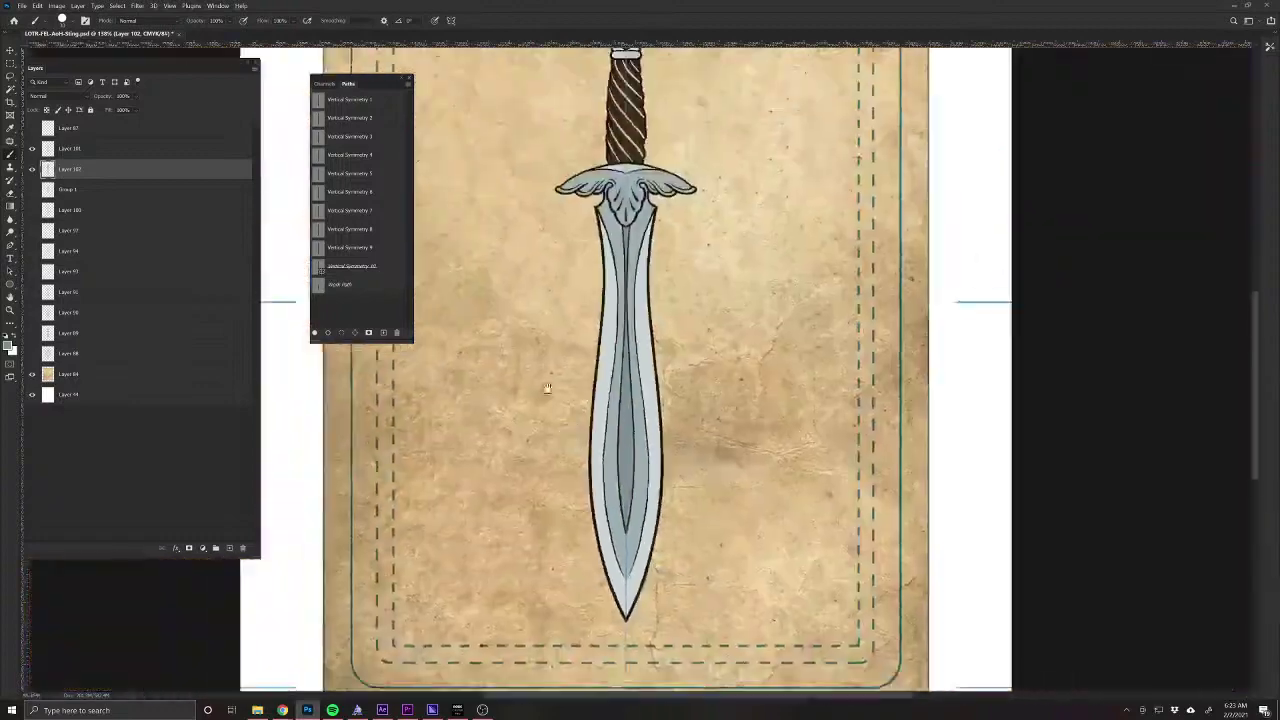
Add a new layer with the Multiply blend mode and paint mirrored shadows on the blade directly beneath the crossguard.
{"action": "scroll", "coordinate": [580, 575], "scroll_direction": "up", "scroll_amount": 3}
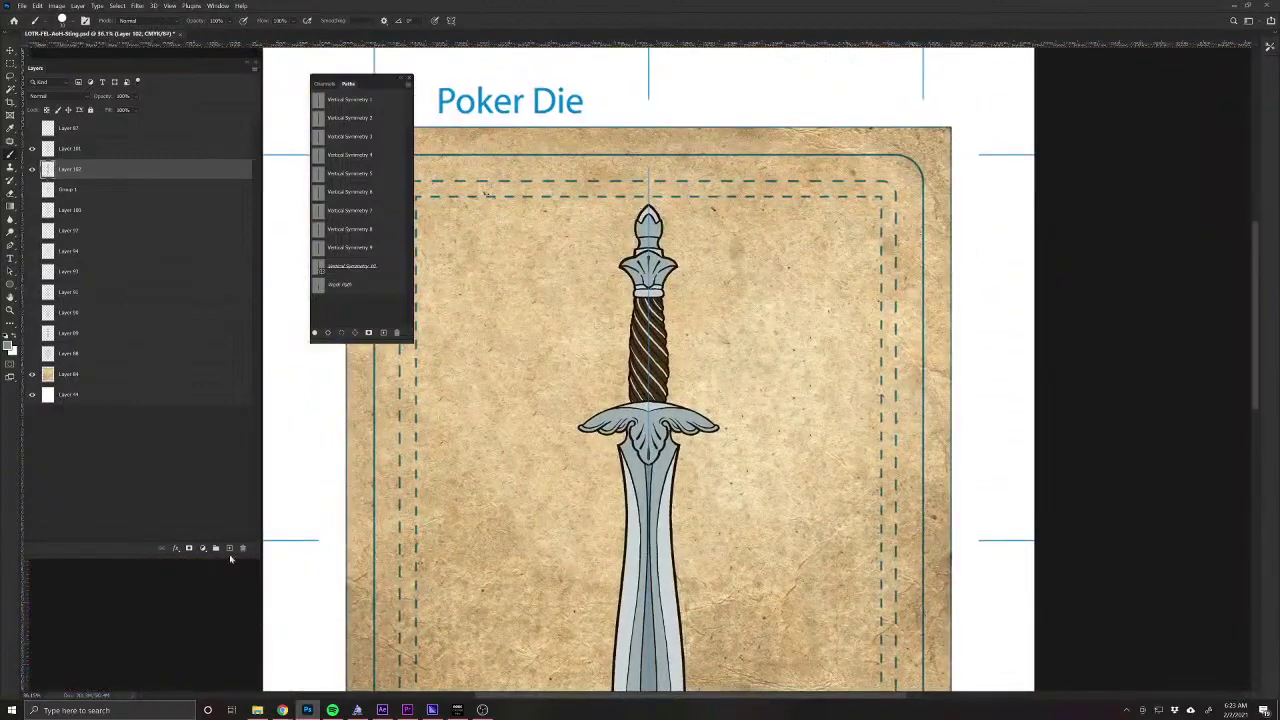
{"action": "left_click", "coordinate": [229, 549]}
{"action": "scroll", "coordinate": [630, 450], "scroll_direction": "up", "scroll_amount": 5}
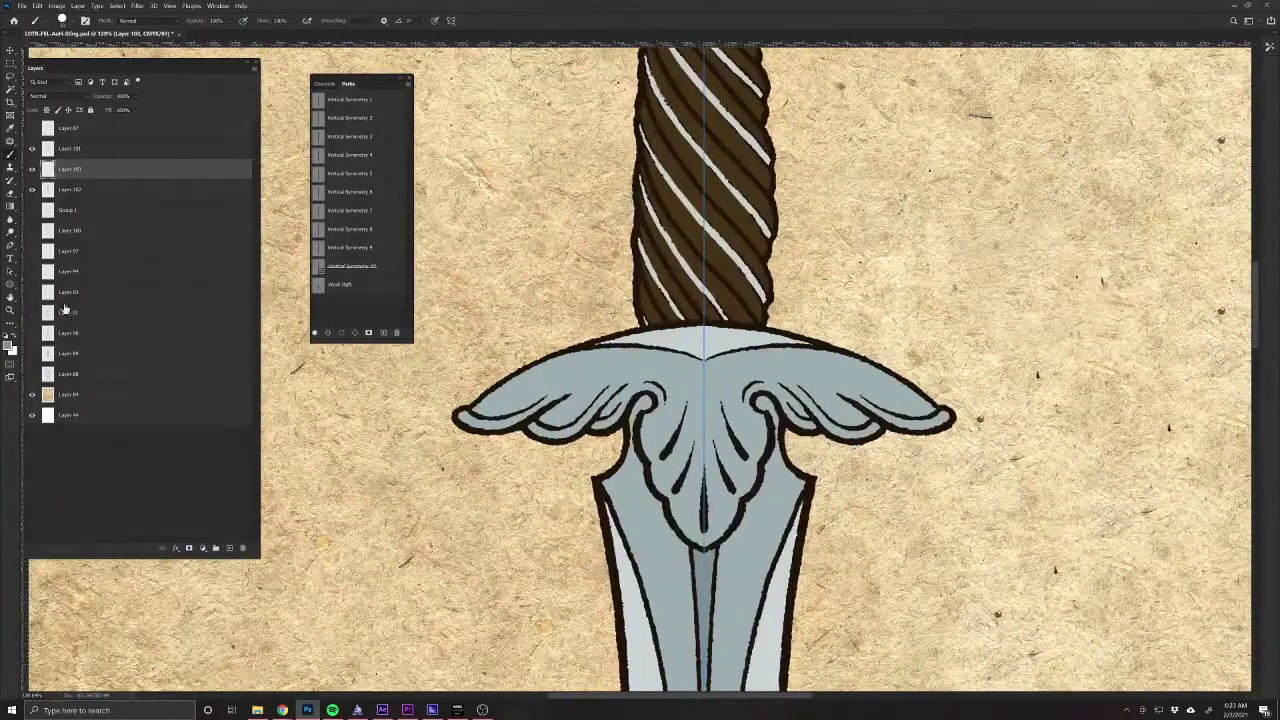
{"action": "left_click", "coordinate": [42, 97]}
{"action": "left_click", "coordinate": [38, 140]}
{"action": "mouse_move", "coordinate": [644, 402]}
{"action": "left_mouse_down"}
{"action": "mouse_move", "coordinate": [636, 470]}
{"action": "mouse_move", "coordinate": [680, 538]}
{"action": "mouse_move", "coordinate": [618, 472]}
{"action": "mouse_move", "coordinate": [630, 450]}
{"action": "mouse_move", "coordinate": [652, 512]}
{"action": "mouse_move", "coordinate": [704, 558]}
{"action": "left_mouse_up"}
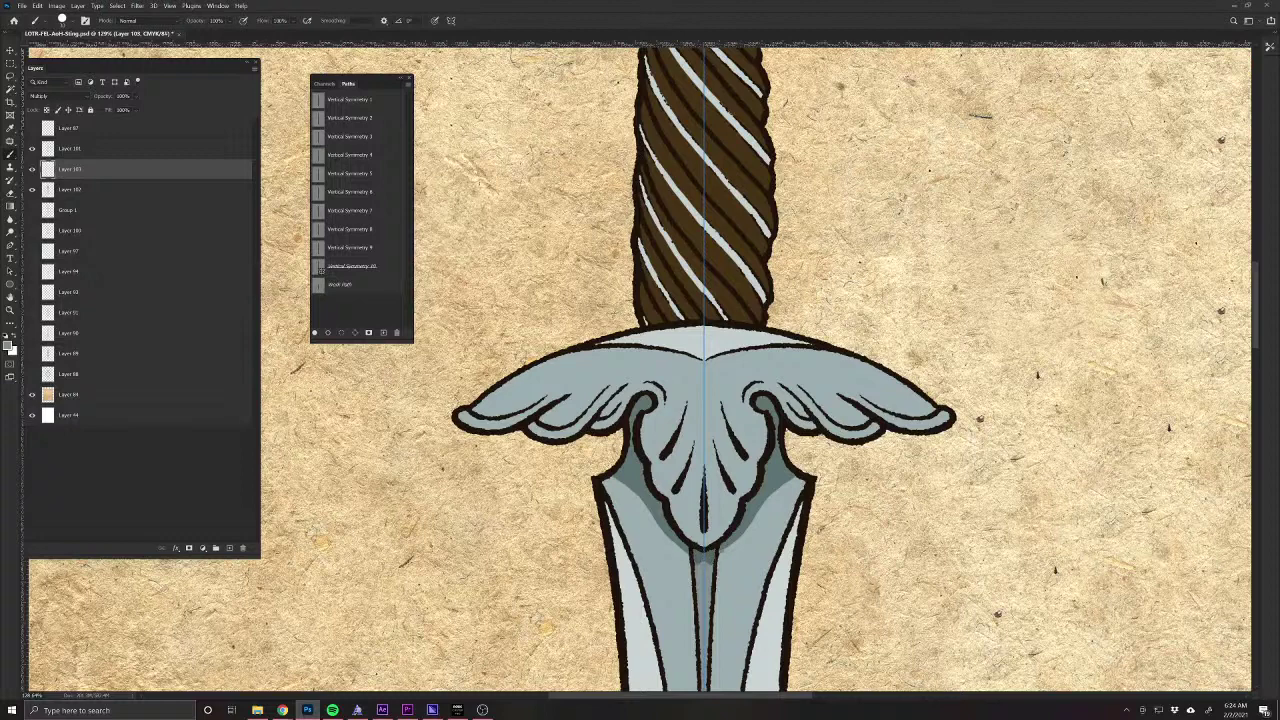
{"action": "left_click_drag", "start_coordinate": [646, 508], "coordinate": [627, 491]}
Choose a blending brush for the Smudge tool and soften the edges of the blade shadows beneath the crossguard.
{"action": "left_click", "coordinate": [10, 223]}
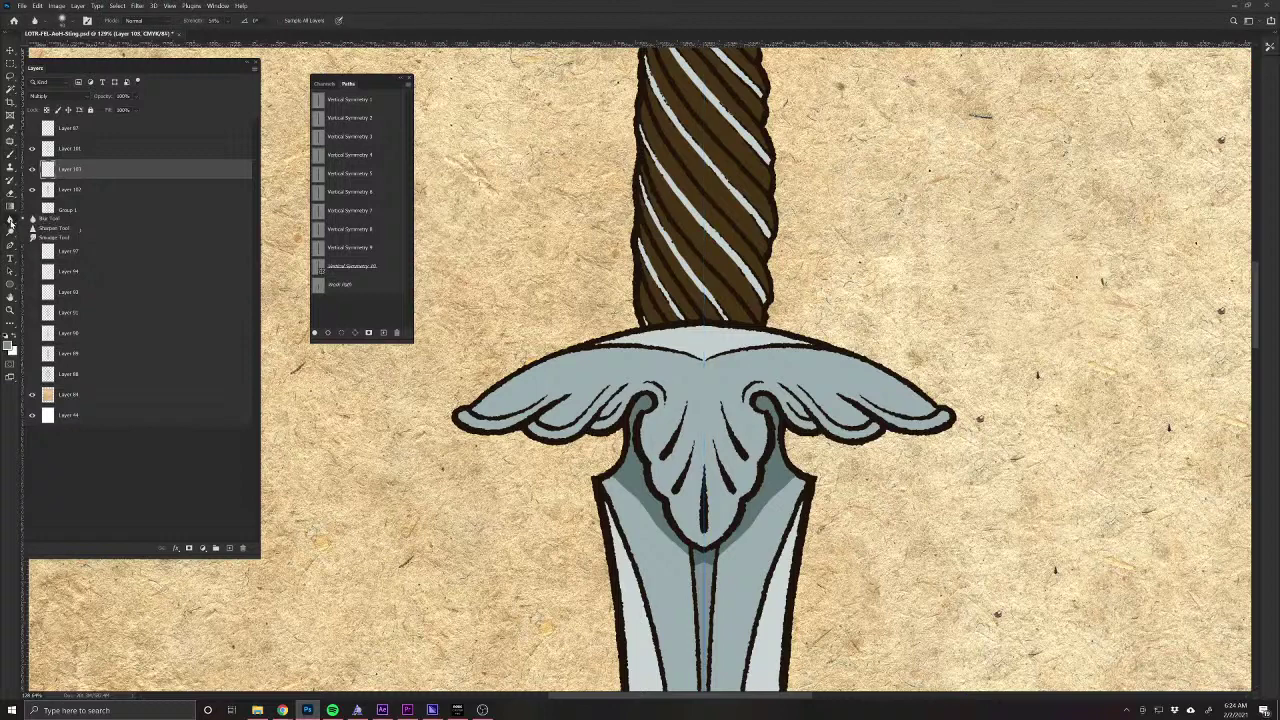
{"action": "left_click", "coordinate": [50, 237]}
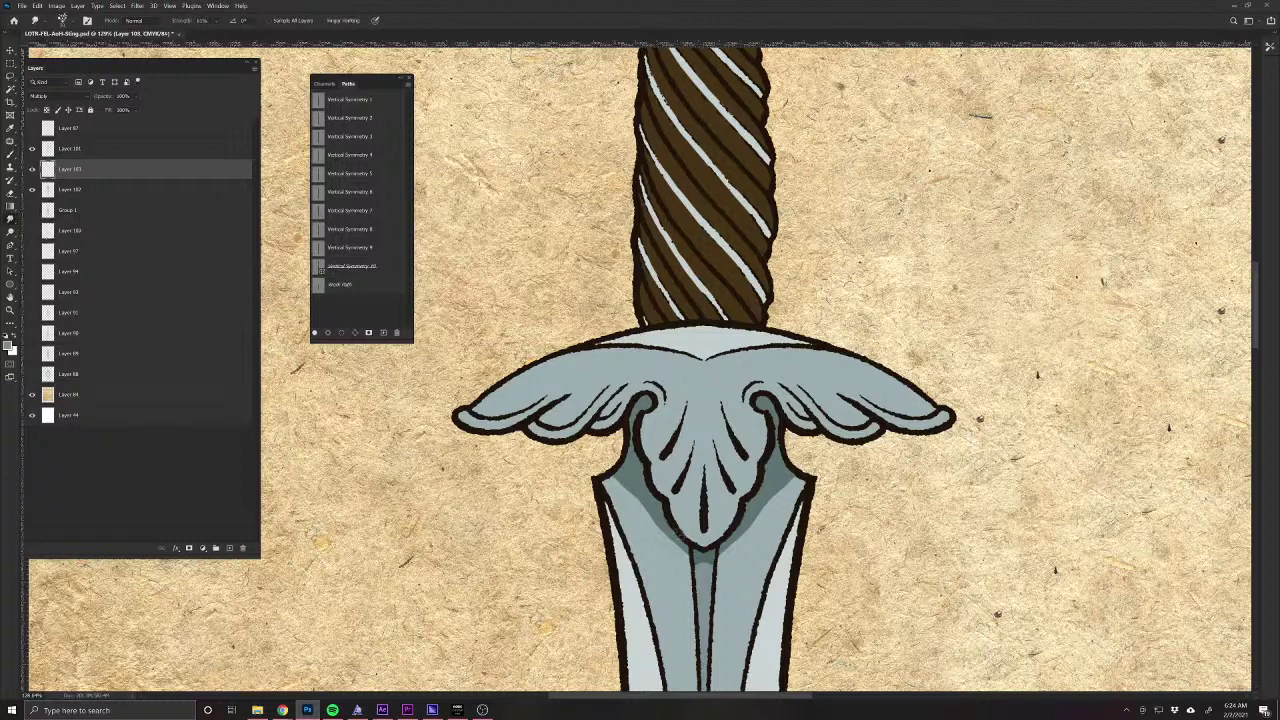
{"action": "left_click", "coordinate": [673, 546]}
{"action": "left_click", "coordinate": [685, 280]}
{"action": "mouse_move", "coordinate": [675, 555]}
{"action": "left_mouse_down"}
{"action": "mouse_move", "coordinate": [662, 560]}
{"action": "mouse_move", "coordinate": [650, 520]}
{"action": "mouse_move", "coordinate": [614, 490]}
{"action": "mouse_move", "coordinate": [681, 576]}
{"action": "mouse_move", "coordinate": [665, 552]}
{"action": "mouse_move", "coordinate": [681, 559]}
{"action": "mouse_move", "coordinate": [680, 579]}
{"action": "mouse_move", "coordinate": [611, 486]}
{"action": "left_mouse_up"}
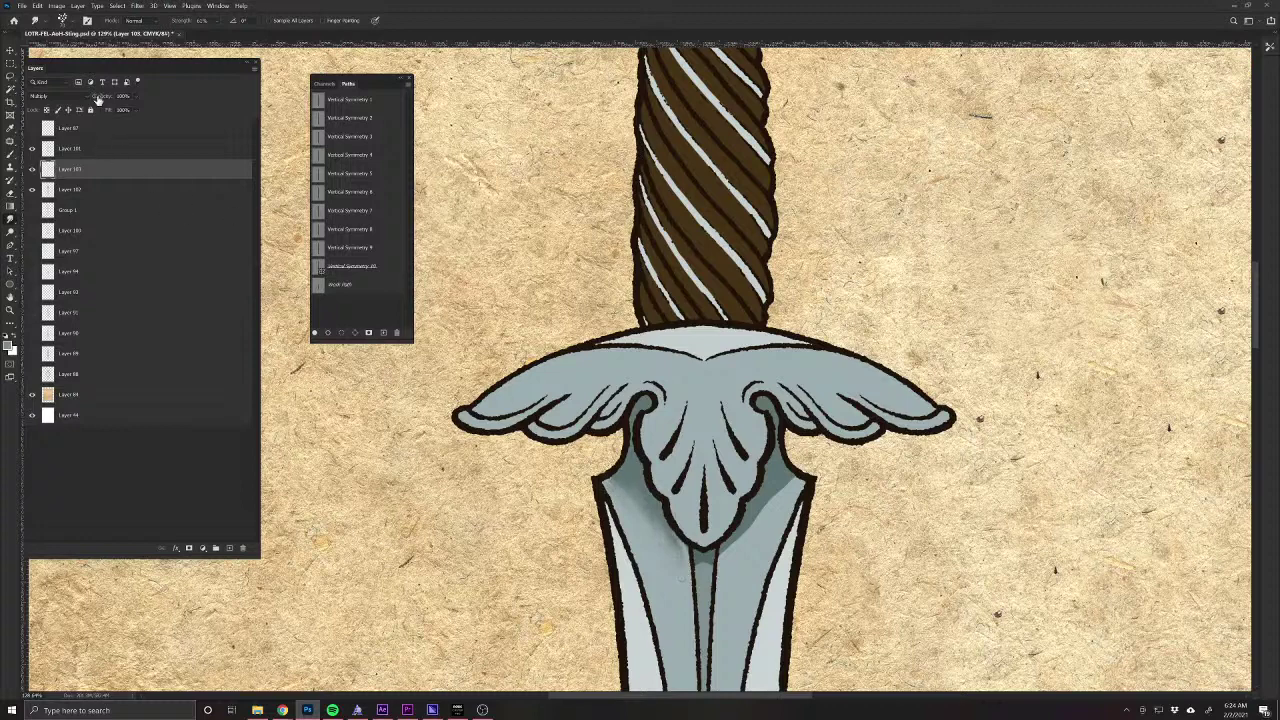
Lower the opacity of the Multiply shadow layer and check the shading against the whole sword.
{"action": "left_click_drag", "start_coordinate": [100, 96], "coordinate": [86, 96]}
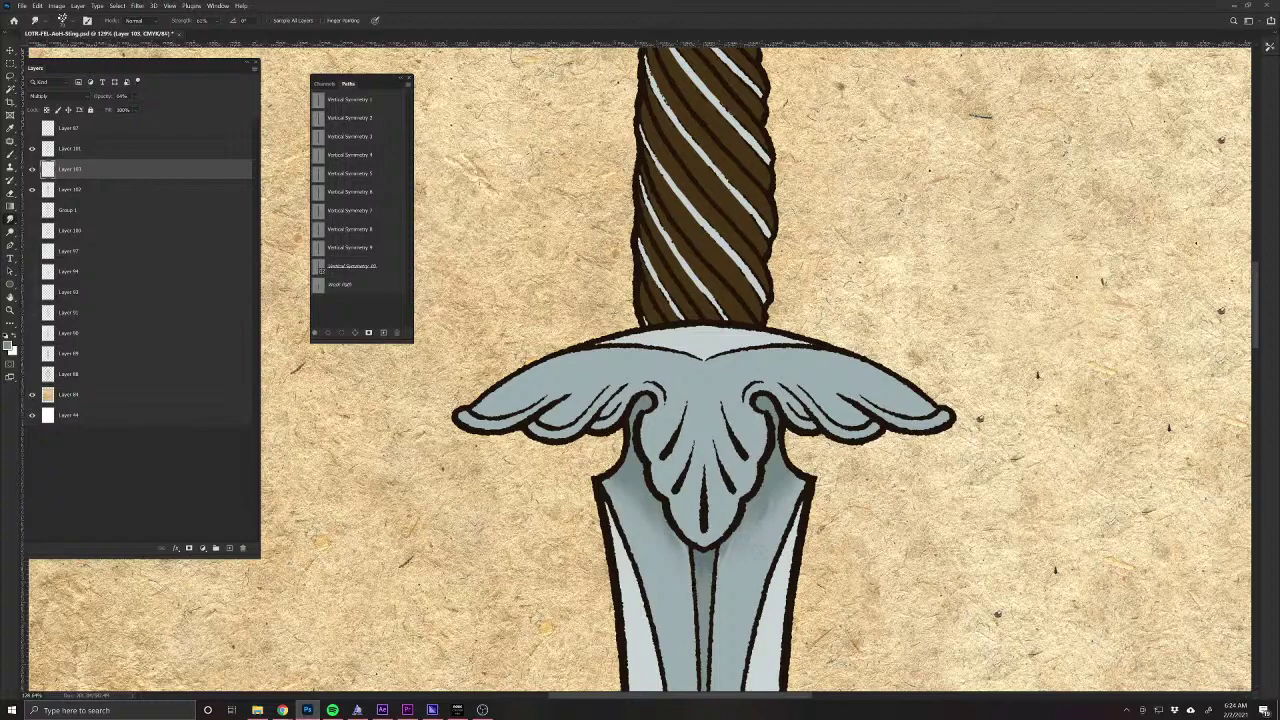
{"action": "left_click_drag", "start_coordinate": [663, 601], "coordinate": [611, 540]}
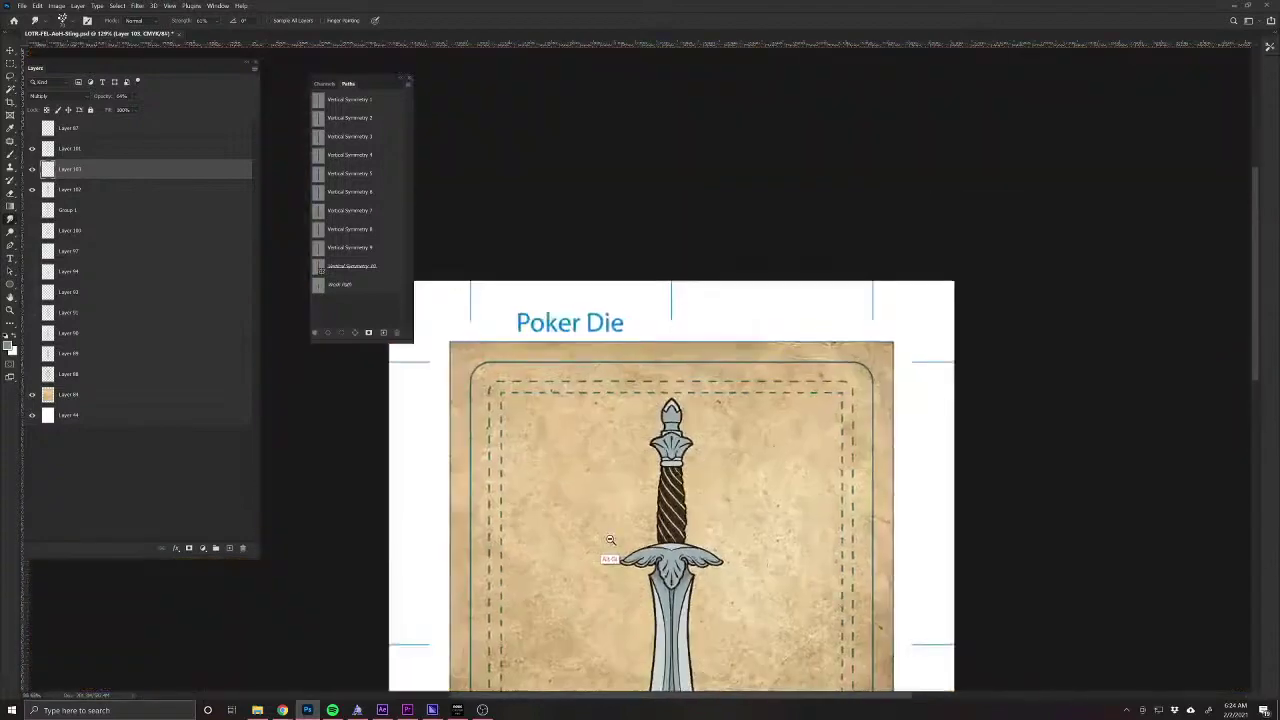
{"action": "scroll", "coordinate": [612, 545], "scroll_direction": "down", "scroll_amount": 5}
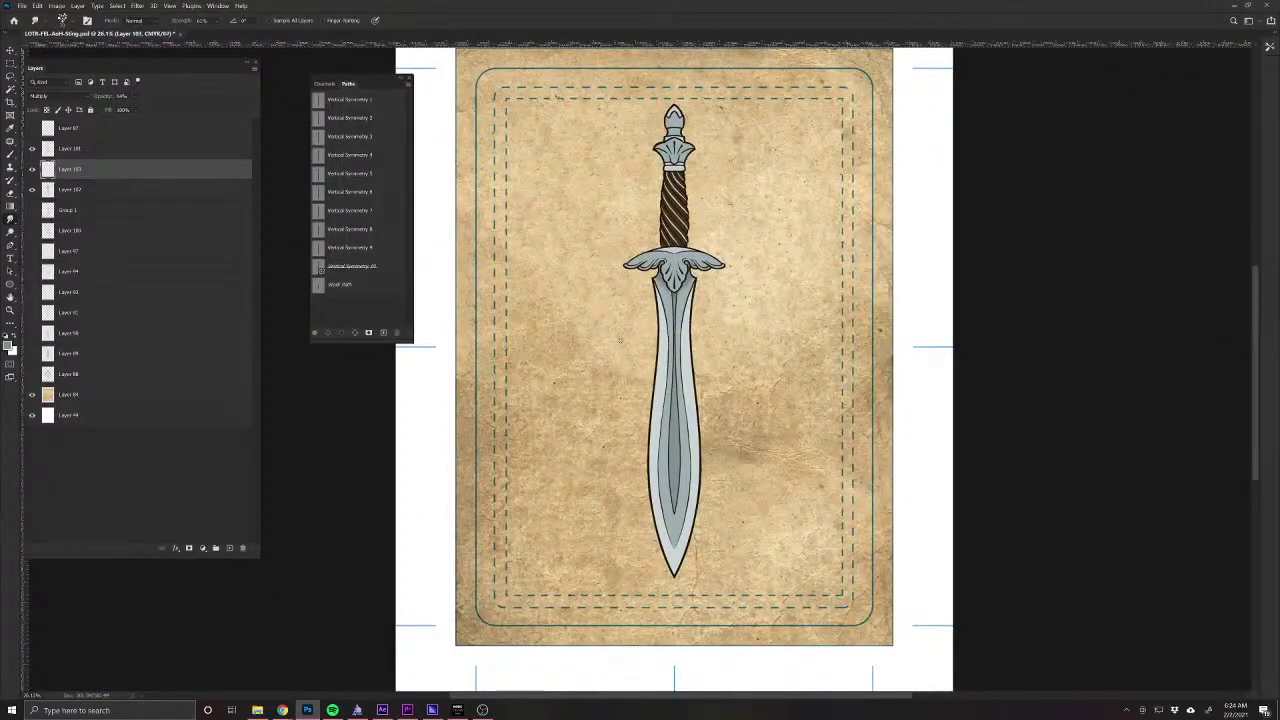
{"action": "scroll", "coordinate": [620, 340], "scroll_direction": "up", "scroll_amount": 3}
{"action": "scroll", "coordinate": [653, 550], "scroll_direction": "up", "scroll_amount": 5}
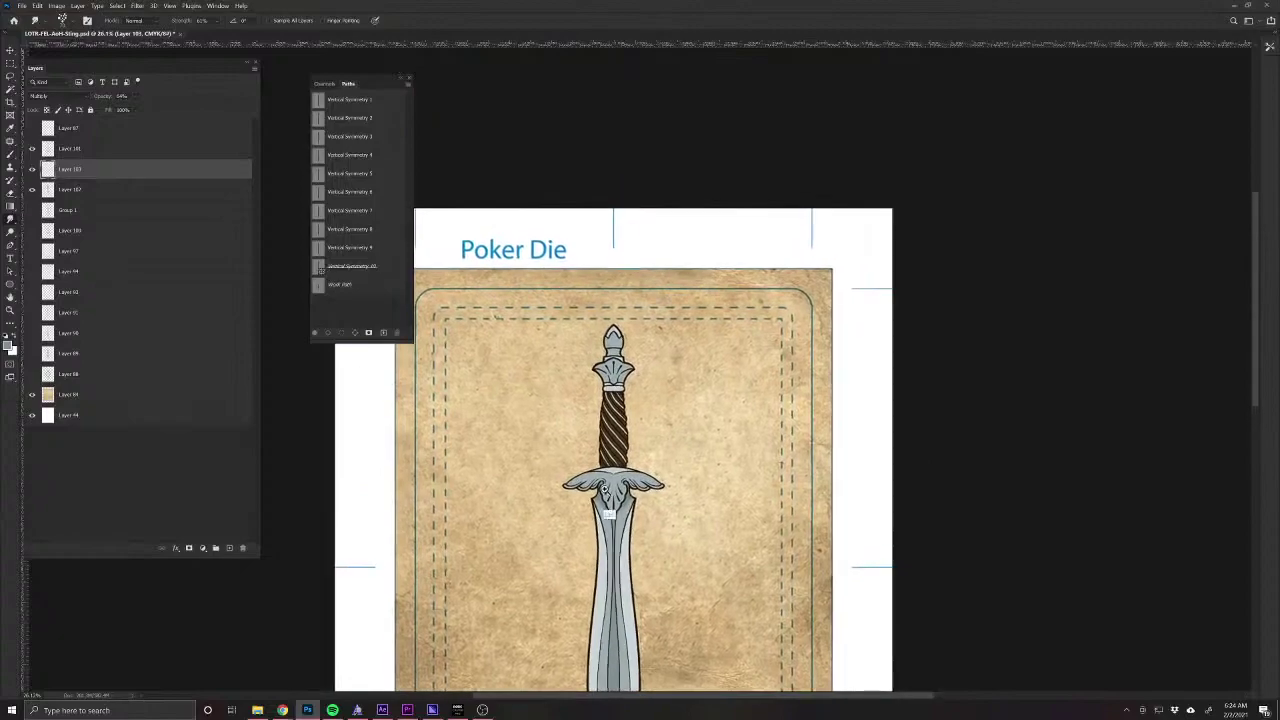
{"action": "scroll", "coordinate": [653, 550], "scroll_direction": "up", "scroll_amount": 2}
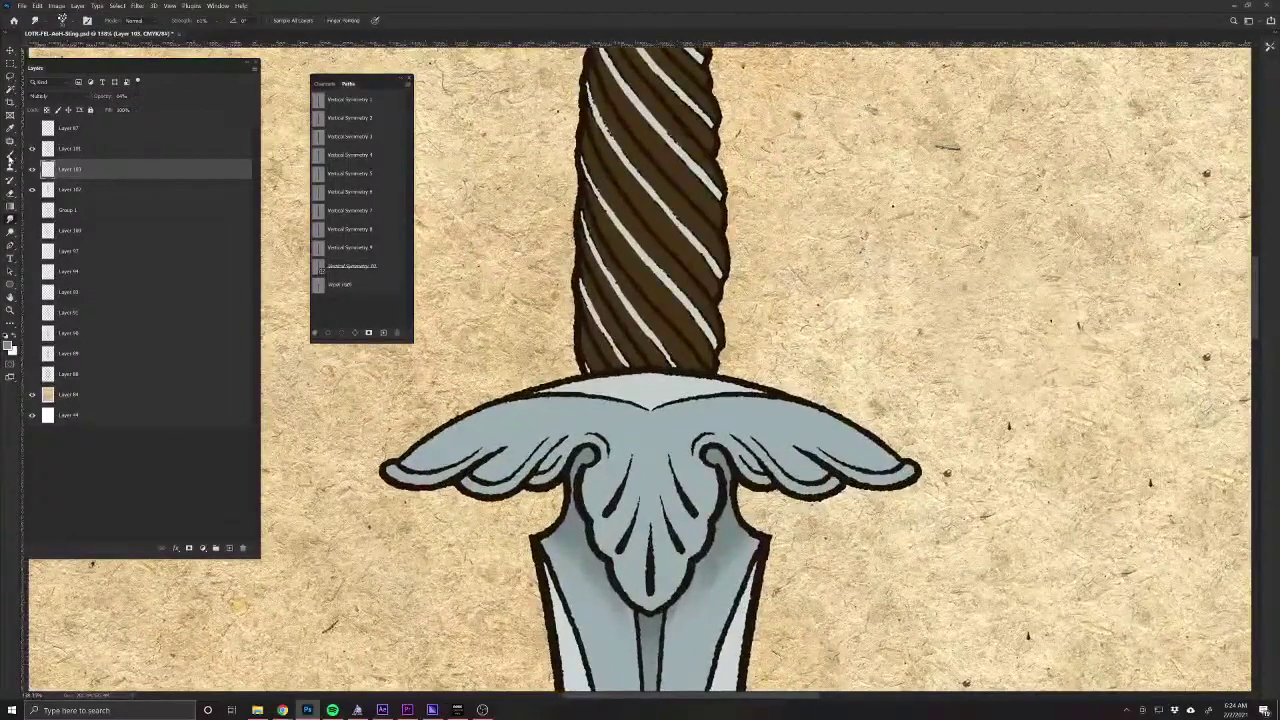
Paint mirrored Multiply shadows along the crossguard's wing folds, around its scrolls, and beside the grooves of the central ornament.
{"action": "left_click", "coordinate": [10, 155]}
{"action": "mouse_move", "coordinate": [402, 462]}
{"action": "left_mouse_down"}
{"action": "mouse_move", "coordinate": [455, 462]}
{"action": "mouse_move", "coordinate": [496, 440]}
{"action": "mouse_move", "coordinate": [498, 474]}
{"action": "mouse_move", "coordinate": [546, 436]}
{"action": "mouse_move", "coordinate": [562, 455]}
{"action": "mouse_move", "coordinate": [612, 440]}
{"action": "mouse_move", "coordinate": [613, 451]}
{"action": "left_mouse_up"}
{"action": "mouse_move", "coordinate": [604, 430]}
{"action": "left_mouse_down"}
{"action": "mouse_move", "coordinate": [614, 448]}
{"action": "mouse_move", "coordinate": [614, 436]}
{"action": "left_mouse_up"}
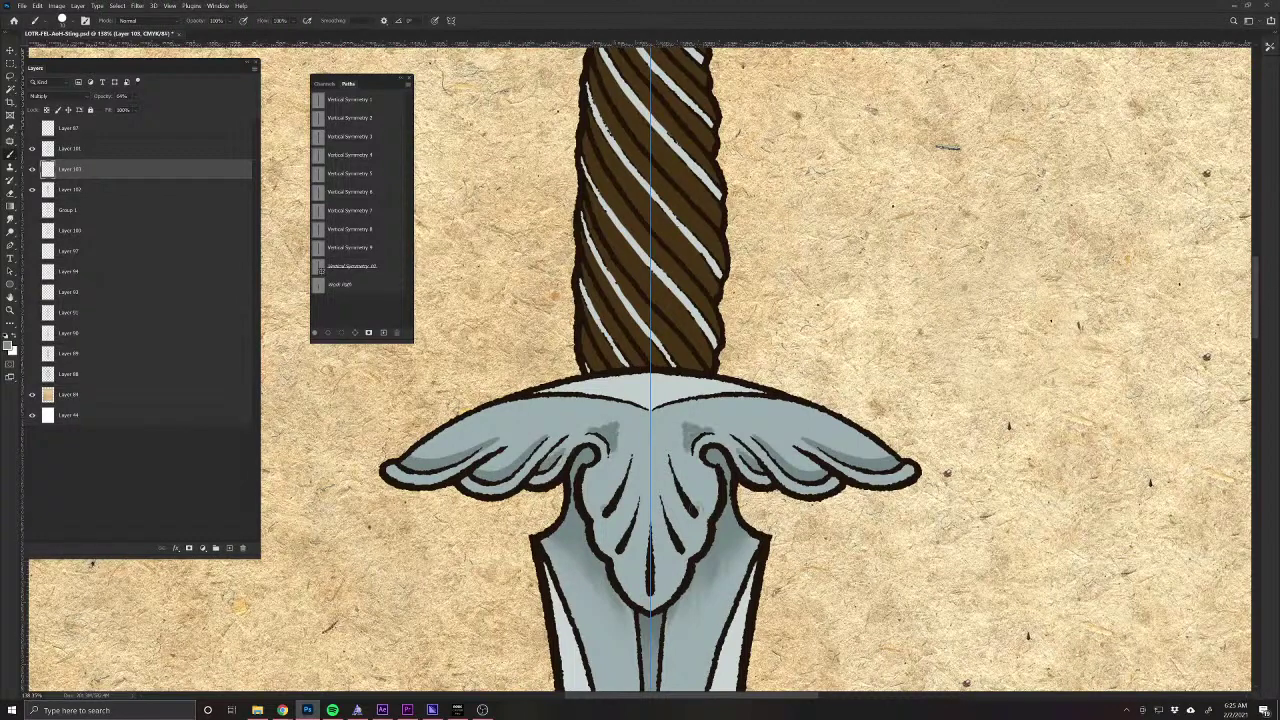
{"action": "left_click_drag", "start_coordinate": [604, 506], "coordinate": [624, 460]}
{"action": "left_click_drag", "start_coordinate": [616, 548], "coordinate": [632, 498]}
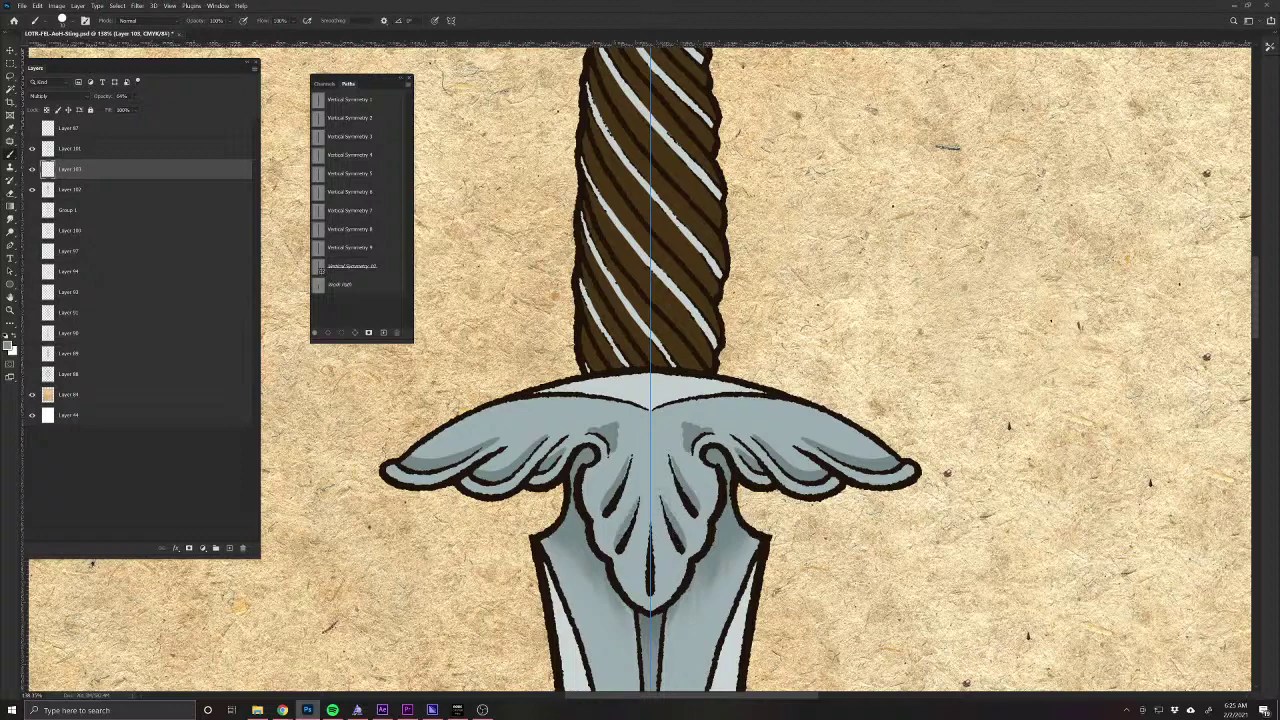
{"action": "left_click_drag", "start_coordinate": [644, 596], "coordinate": [645, 548]}
Pick a Smudge brush and soften the shadows above the two scrolls at the center of the crossguard.
{"action": "left_click", "coordinate": [12, 218]}
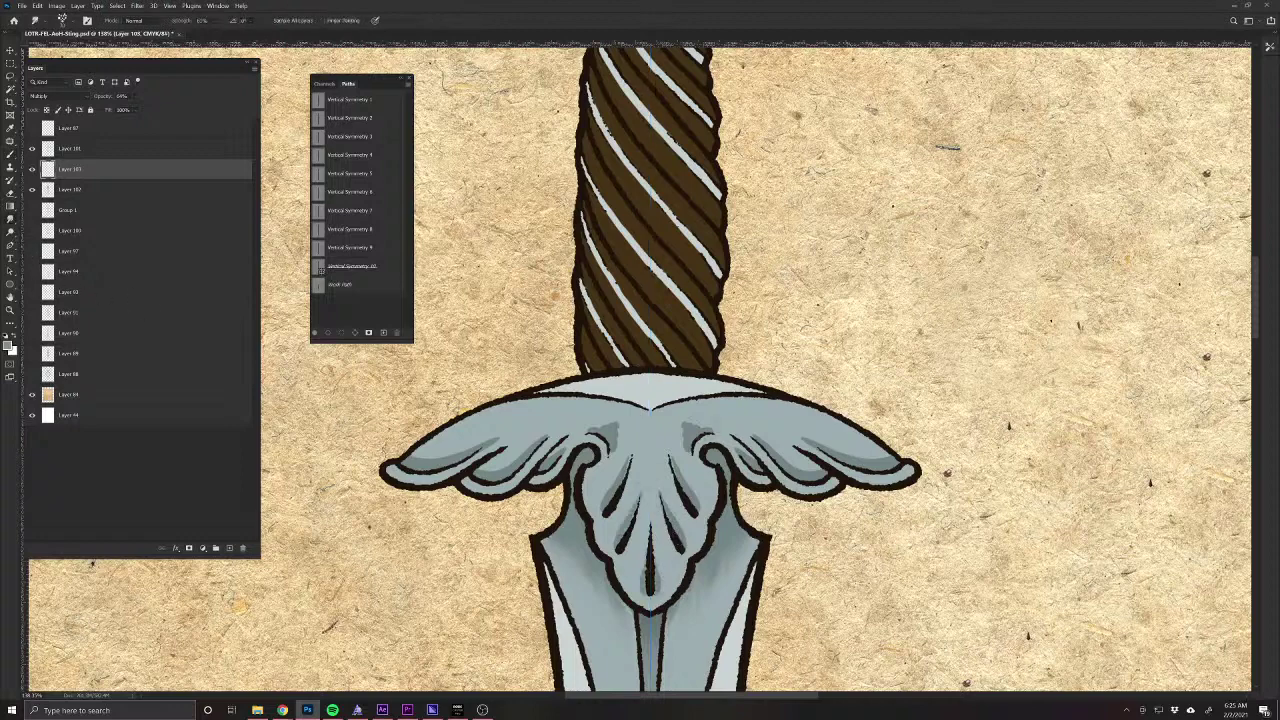
{"action": "left_click", "coordinate": [694, 430]}
{"action": "left_click", "coordinate": [686, 280]}
{"action": "mouse_move", "coordinate": [703, 424]}
{"action": "left_mouse_down"}
{"action": "mouse_move", "coordinate": [680, 420]}
{"action": "mouse_move", "coordinate": [683, 447]}
{"action": "mouse_move", "coordinate": [698, 441]}
{"action": "mouse_move", "coordinate": [678, 442]}
{"action": "mouse_move", "coordinate": [675, 418]}
{"action": "mouse_move", "coordinate": [695, 463]}
{"action": "left_mouse_up"}
{"action": "mouse_move", "coordinate": [697, 419]}
{"action": "left_mouse_down"}
{"action": "mouse_move", "coordinate": [679, 441]}
{"action": "mouse_move", "coordinate": [686, 409]}
{"action": "left_mouse_up"}
{"action": "left_click_drag", "start_coordinate": [601, 429], "coordinate": [616, 445]}
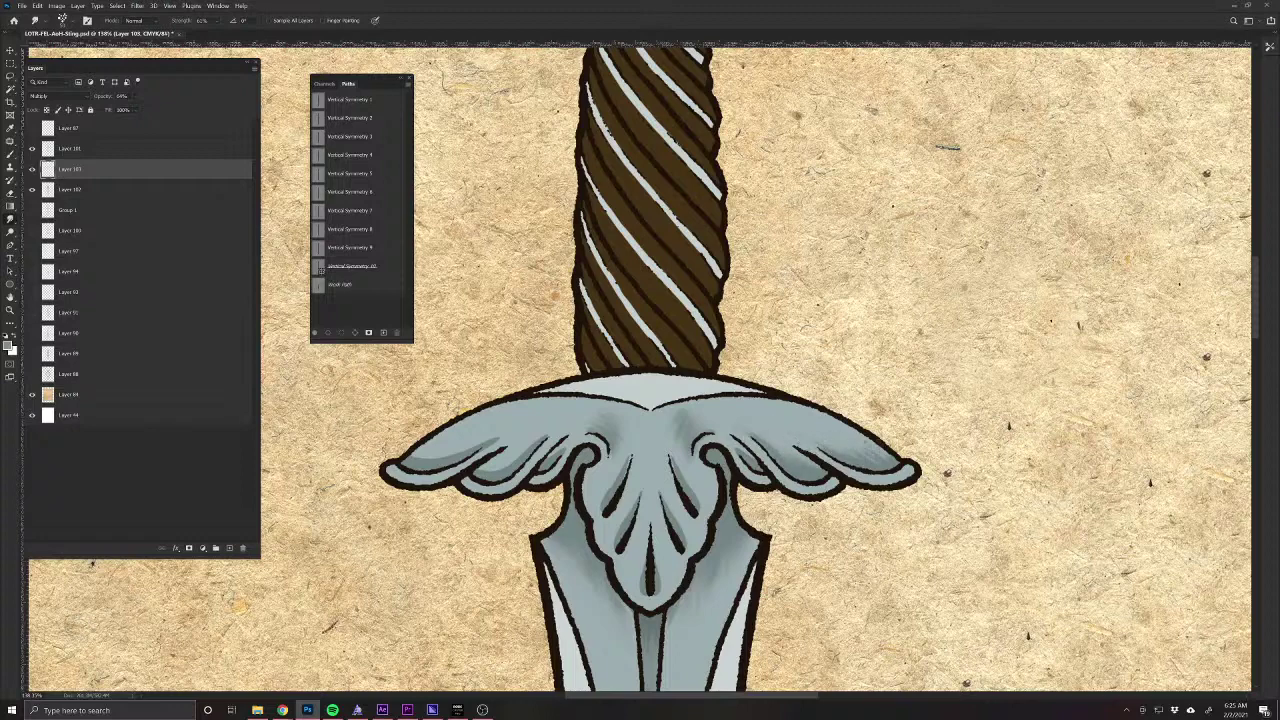
Smudge the remaining shadows on the crossguard's wings and central ornament into soft gradients, and review the sword on the card.
{"action": "left_click_drag", "start_coordinate": [869, 448], "coordinate": [884, 451]}
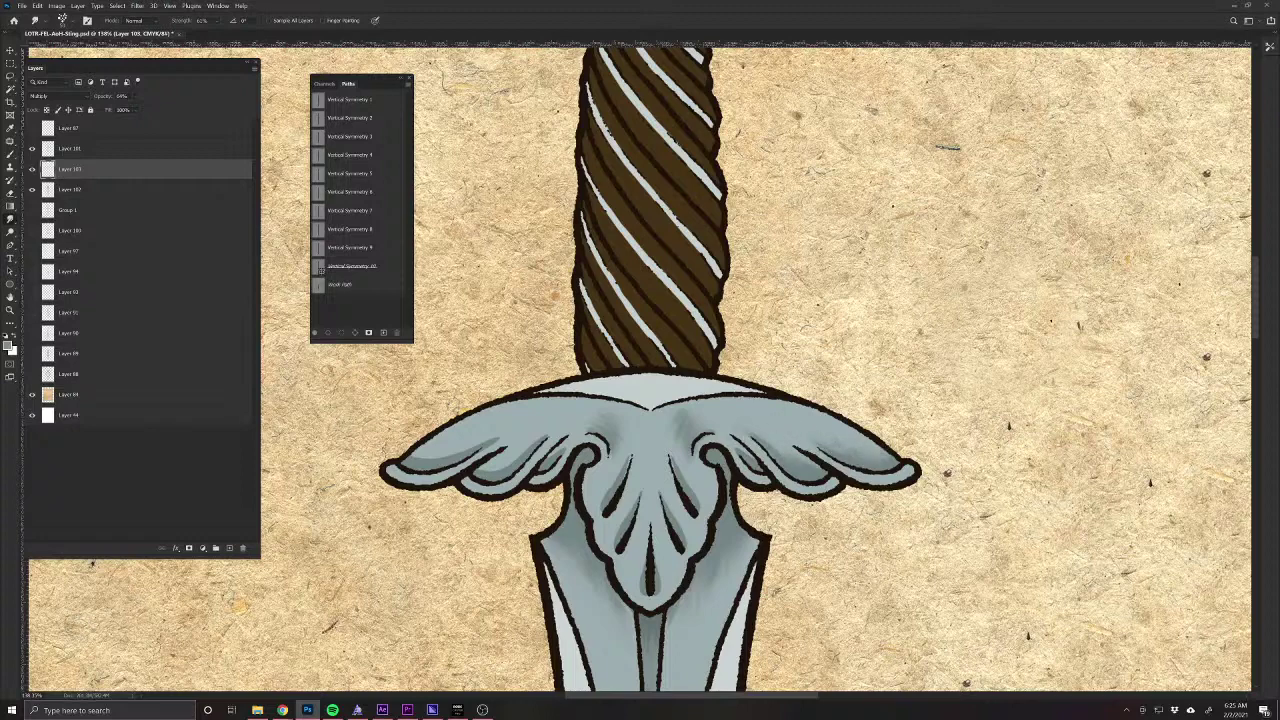
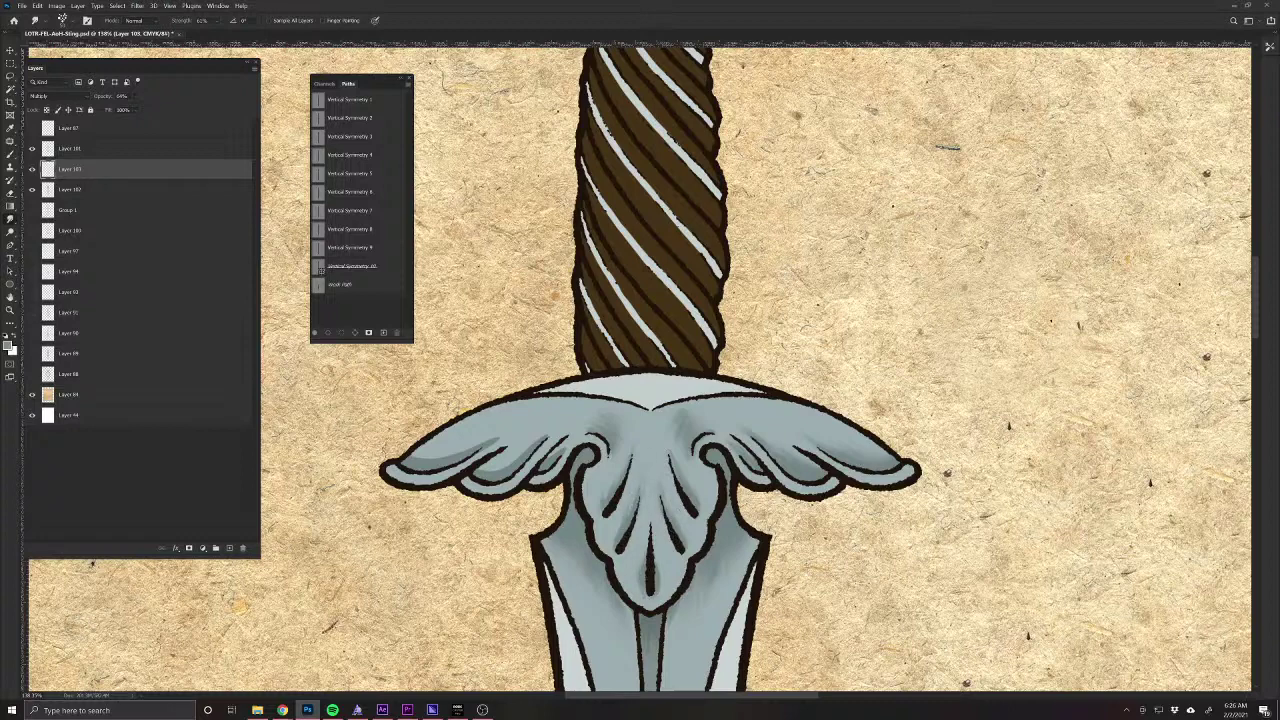
{"action": "left_click_drag", "start_coordinate": [464, 502], "coordinate": [624, 568]}
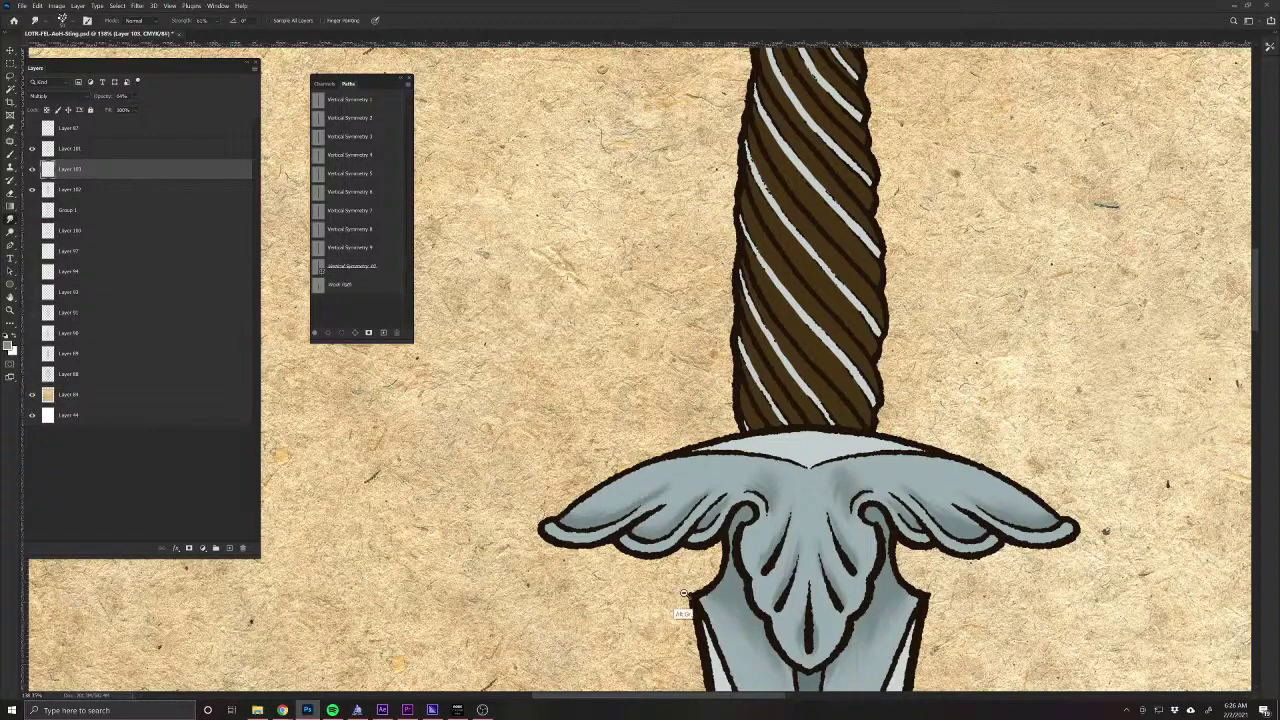
{"action": "left_click_drag", "start_coordinate": [684, 612], "coordinate": [571, 414]}
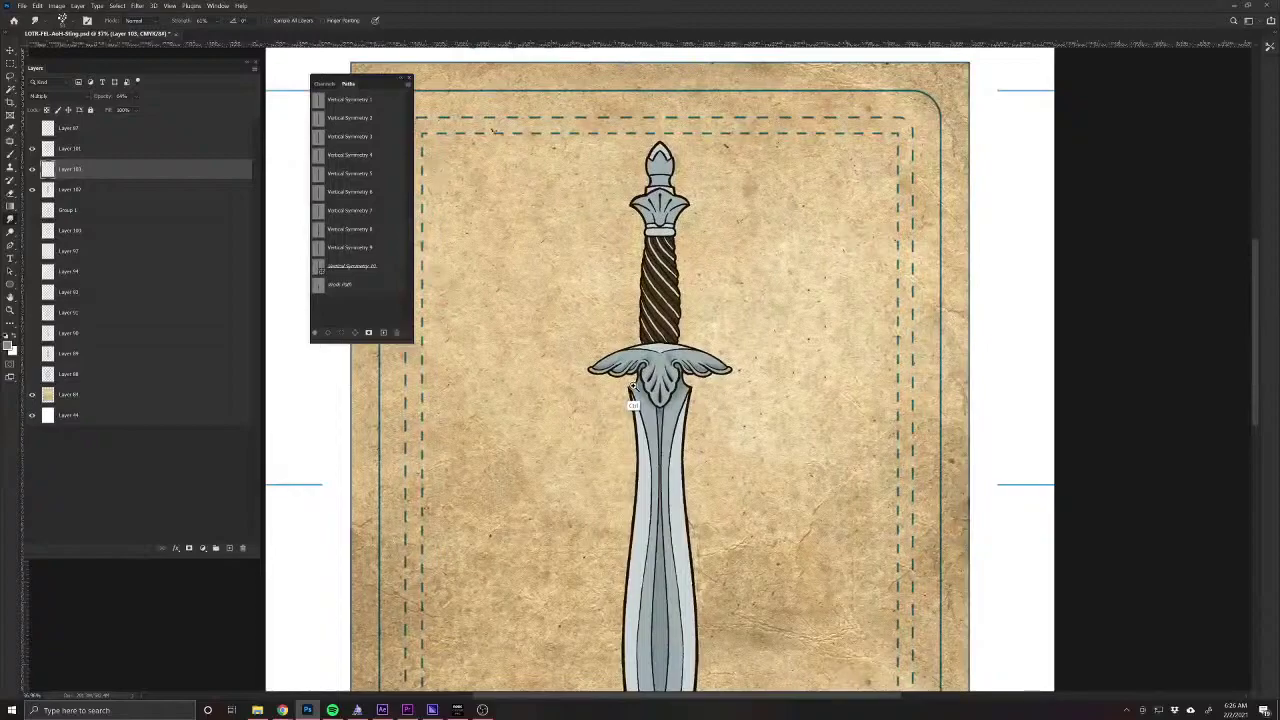
Paint mirrored white highlights on a new layer along the wing edges, scrolls, central ornament and blade shoulders, and lower the layer's opacity.
{"action": "scroll", "coordinate": [634, 400], "scroll_direction": "up", "scroll_amount": 5}
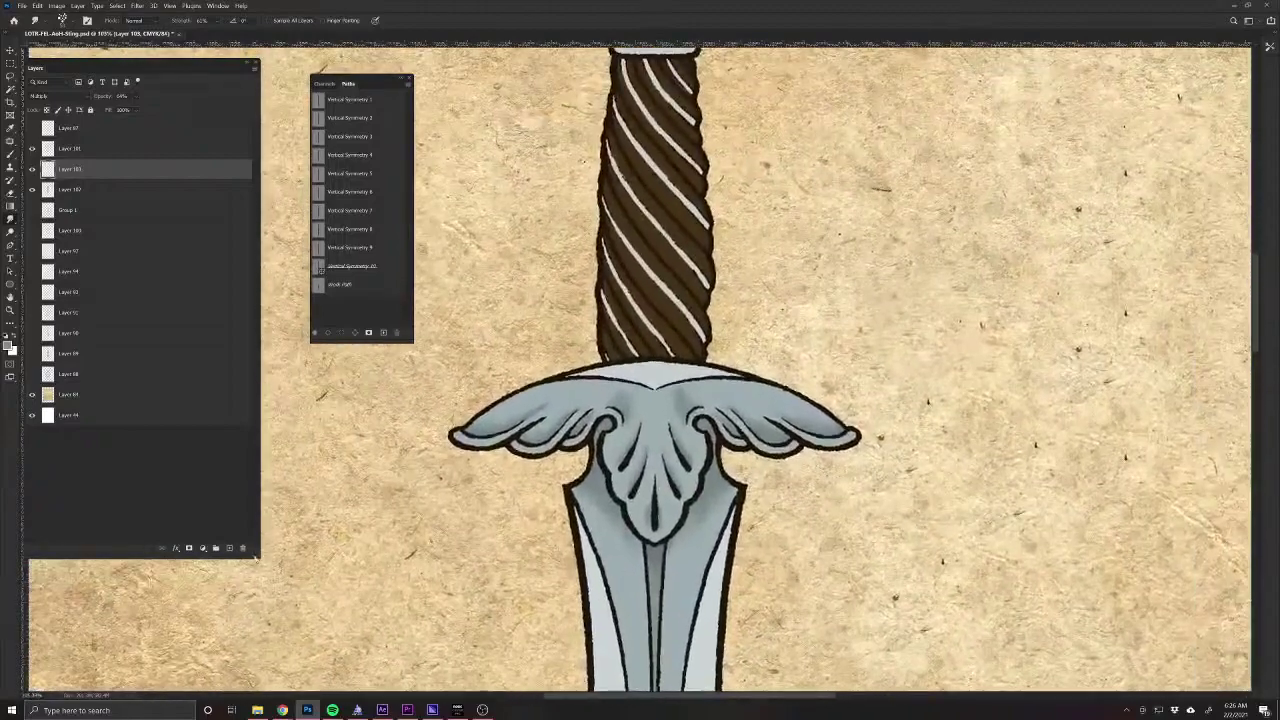
{"action": "left_click", "coordinate": [229, 548]}
{"action": "key", "text": "x"}
{"action": "key", "text": "b"}
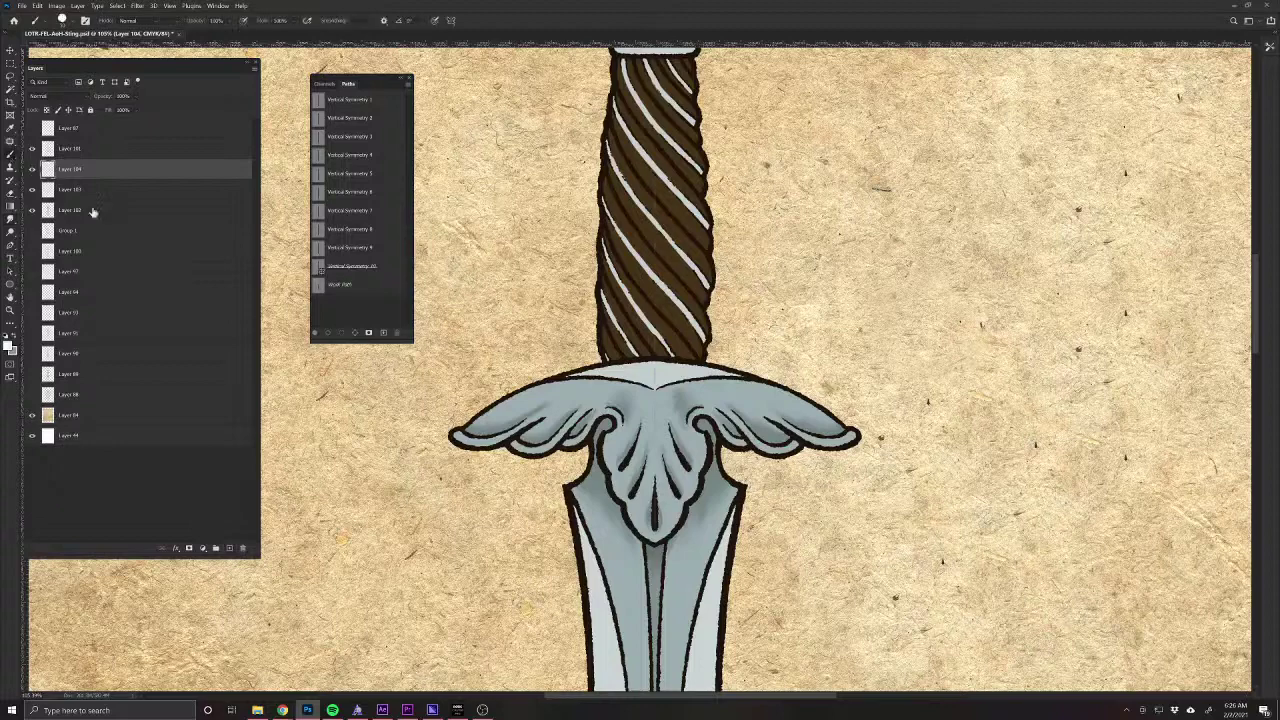
{"action": "mouse_move", "coordinate": [457, 434]}
{"action": "left_mouse_down"}
{"action": "mouse_move", "coordinate": [501, 439]}
{"action": "mouse_move", "coordinate": [562, 402]}
{"action": "left_mouse_up"}
{"action": "mouse_move", "coordinate": [510, 451]}
{"action": "left_mouse_down"}
{"action": "mouse_move", "coordinate": [566, 437]}
{"action": "mouse_move", "coordinate": [600, 401]}
{"action": "left_mouse_up"}
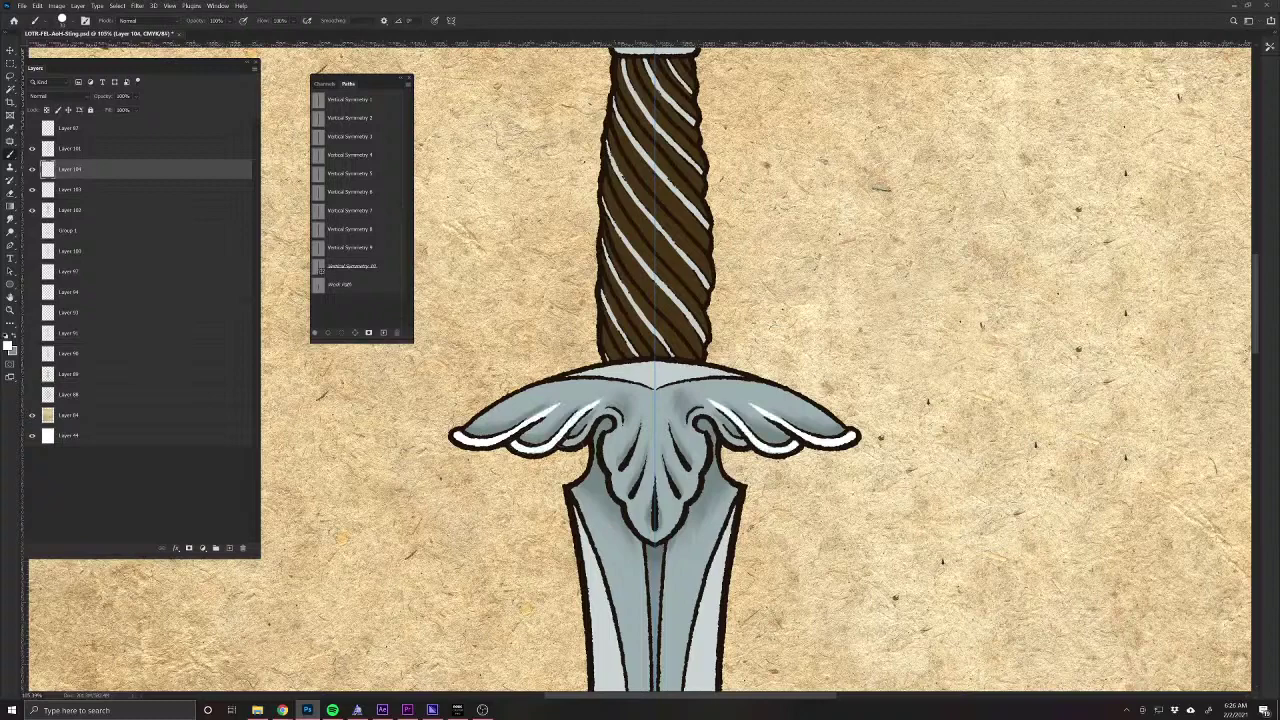
{"action": "mouse_move", "coordinate": [558, 444]}
{"action": "left_mouse_down"}
{"action": "mouse_move", "coordinate": [612, 408]}
{"action": "mouse_move", "coordinate": [606, 468]}
{"action": "mouse_move", "coordinate": [630, 524]}
{"action": "mouse_move", "coordinate": [656, 541]}
{"action": "left_mouse_up"}
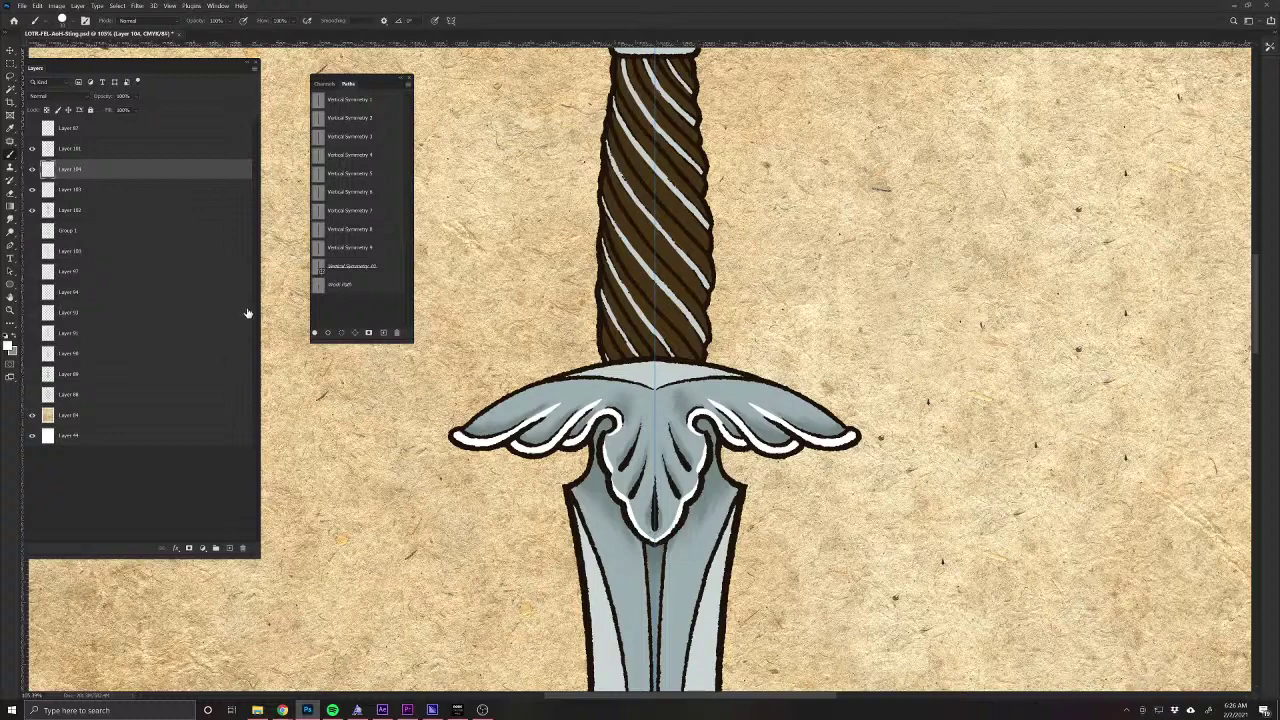
{"action": "mouse_move", "coordinate": [722, 474]}
{"action": "left_mouse_down"}
{"action": "mouse_move", "coordinate": [739, 489]}
{"action": "mouse_move", "coordinate": [715, 451]}
{"action": "left_mouse_up"}
{"action": "left_click_drag", "start_coordinate": [102, 97], "coordinate": [95, 97]}
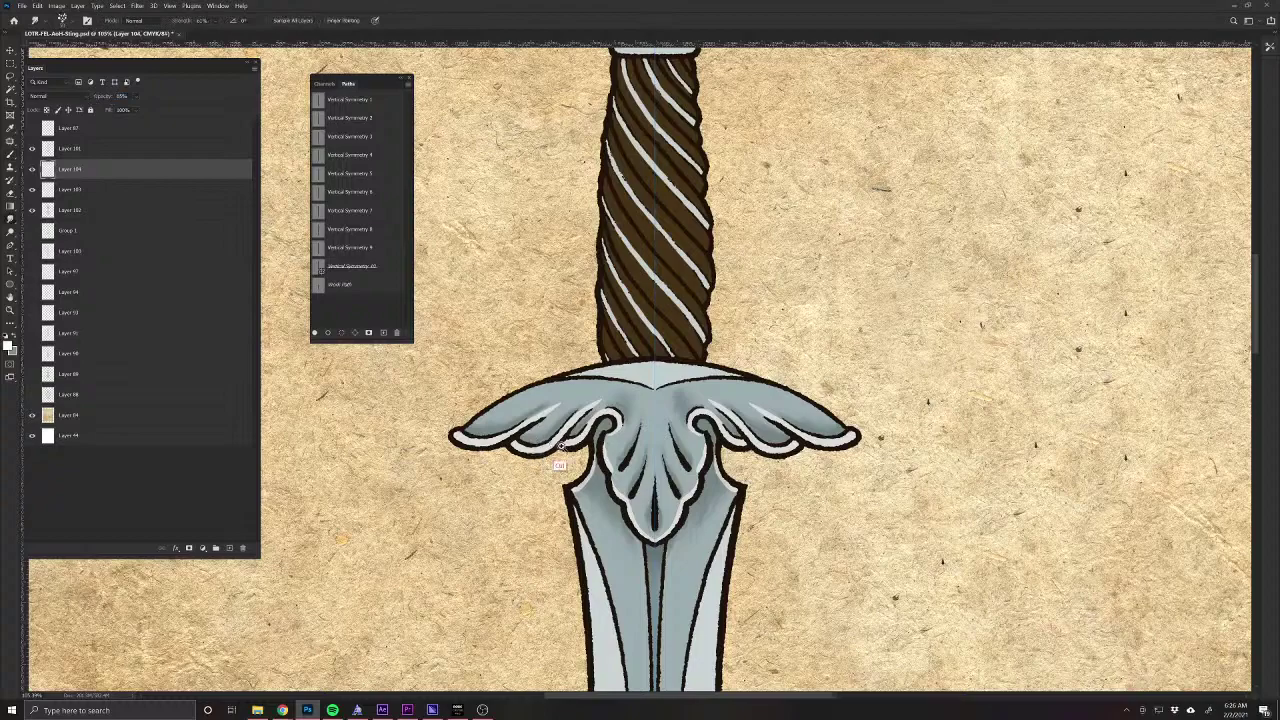
Smudge the crossguard's white highlights so their ends taper softly, and save the document.
{"action": "left_click_drag", "start_coordinate": [534, 438], "coordinate": [568, 460]}
{"action": "left_click", "coordinate": [784, 362]}
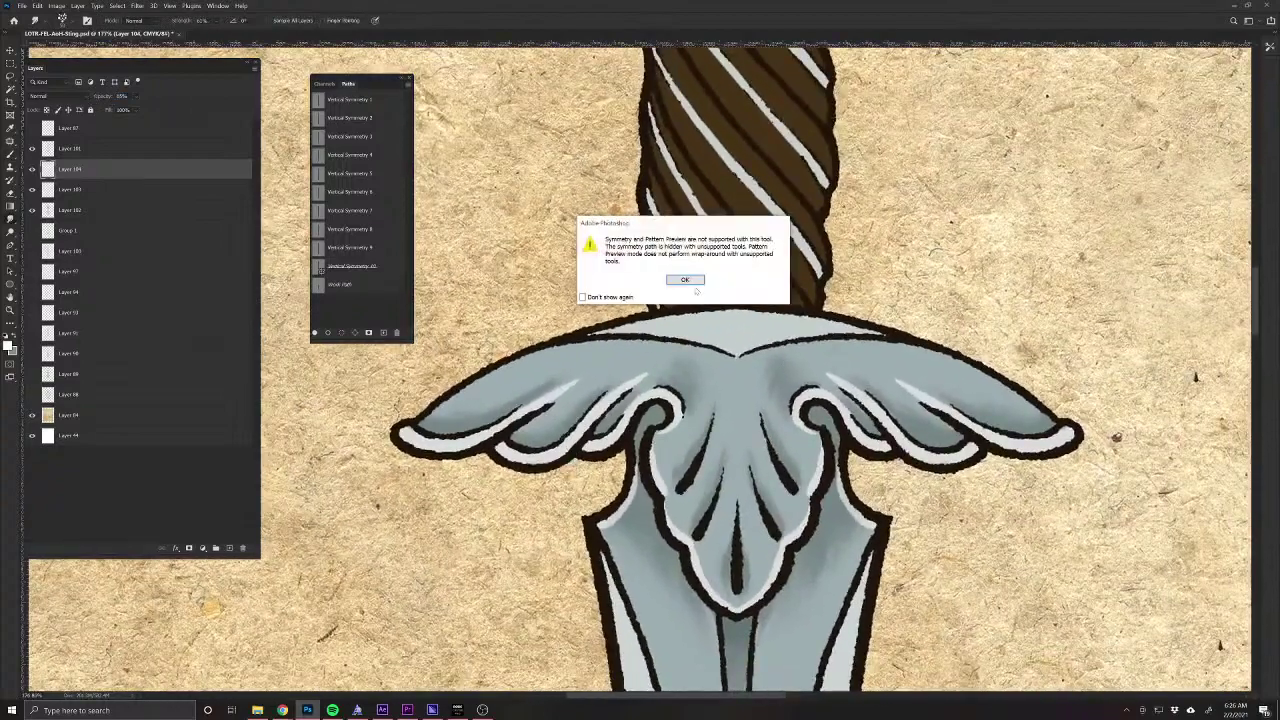
{"action": "key", "text": "Return"}
{"action": "left_click_drag", "start_coordinate": [826, 374], "coordinate": [868, 403]}
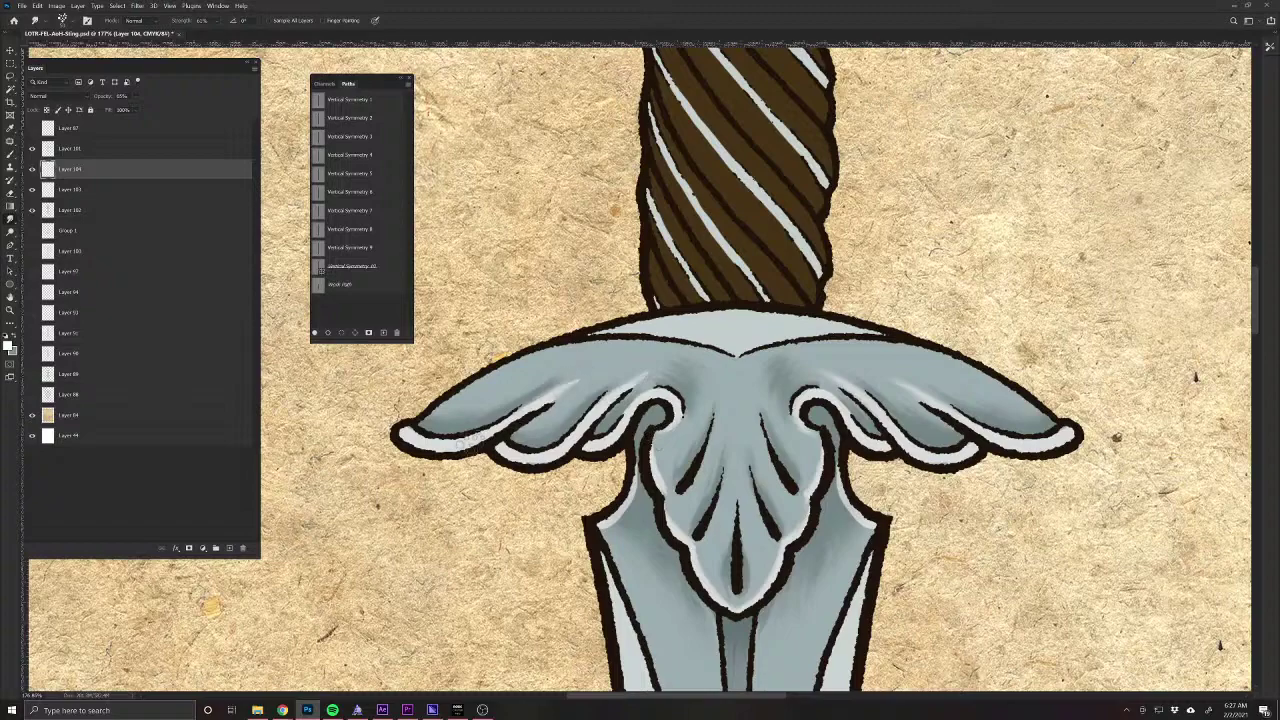
{"action": "scroll", "coordinate": [565, 608], "scroll_direction": "down", "scroll_amount": 6}
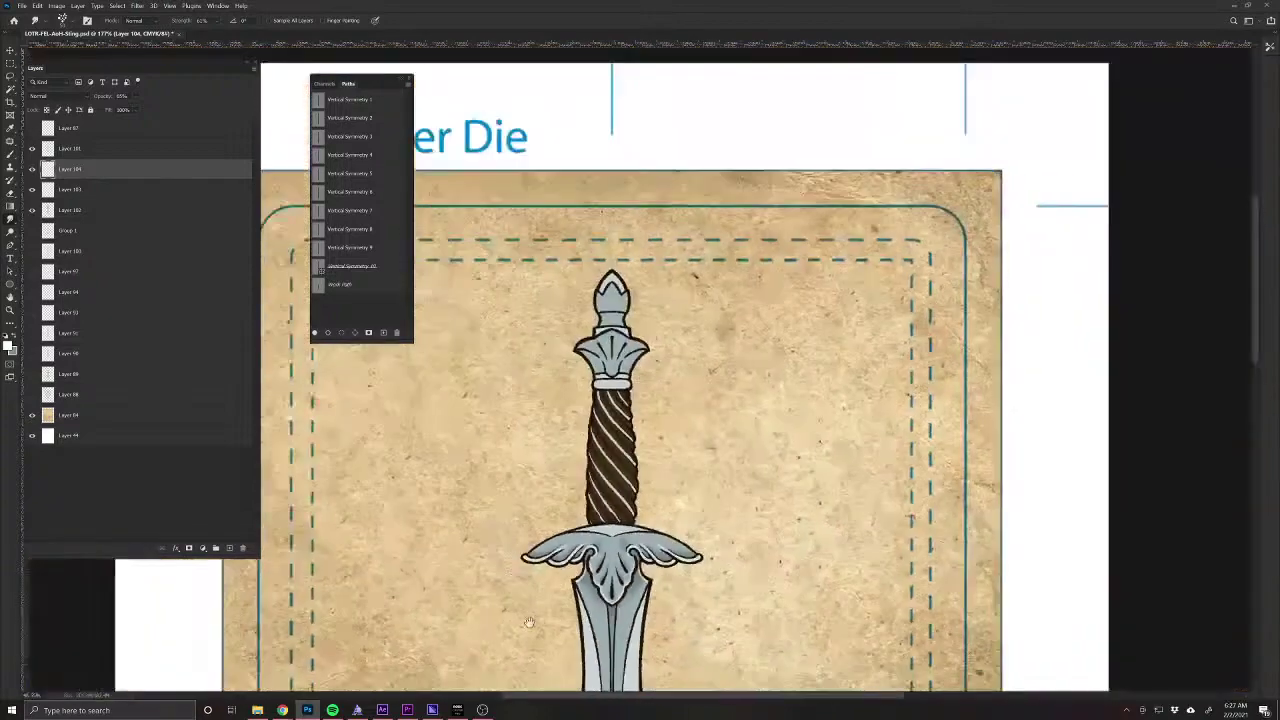
{"action": "key", "text": "ctrl+s"}
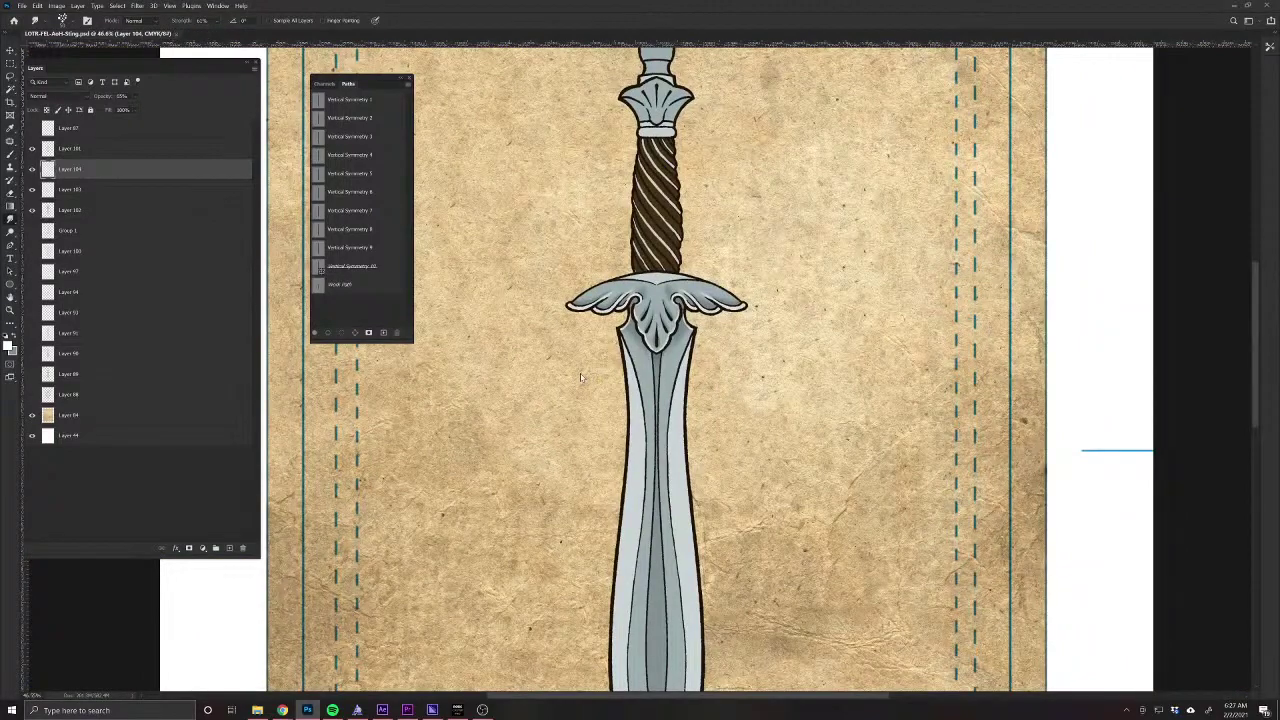
{"action": "scroll", "coordinate": [646, 315], "scroll_direction": "up", "scroll_amount": 3}
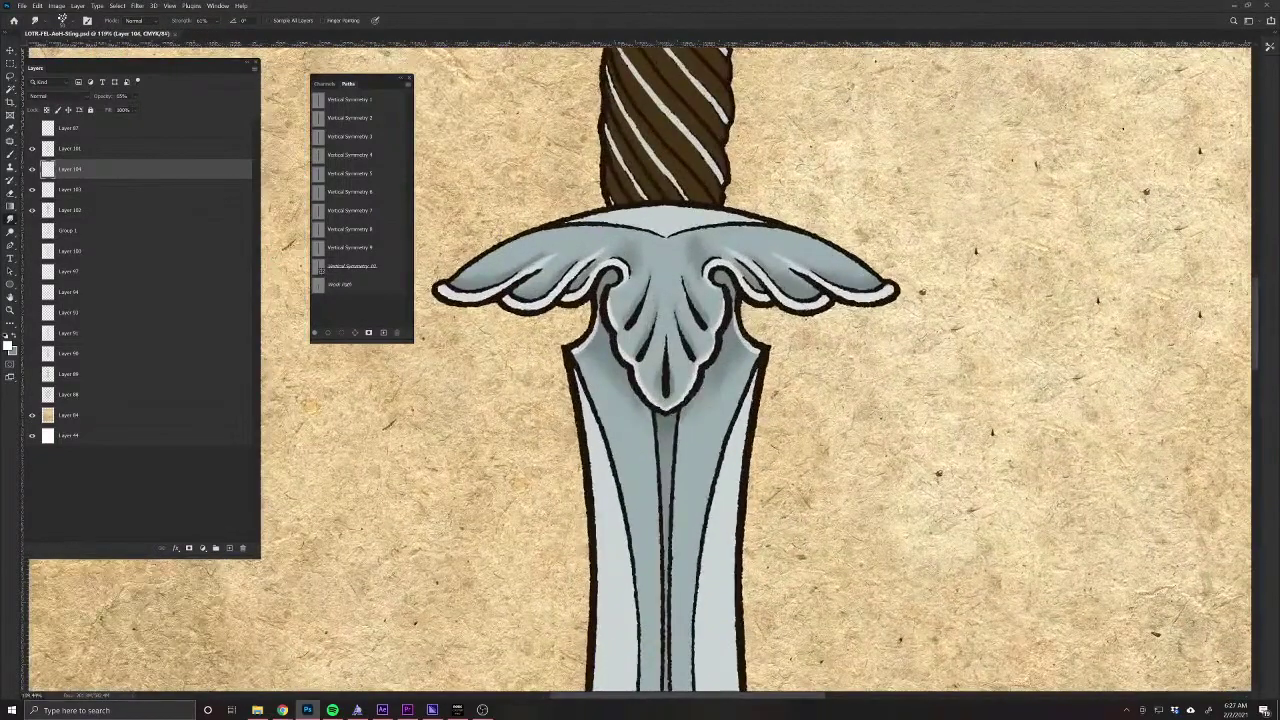
{"action": "left_click_drag", "start_coordinate": [738, 309], "coordinate": [729, 316]}
{"action": "key", "text": "b"}
{"action": "left_click_drag", "start_coordinate": [651, 409], "coordinate": [651, 440]}
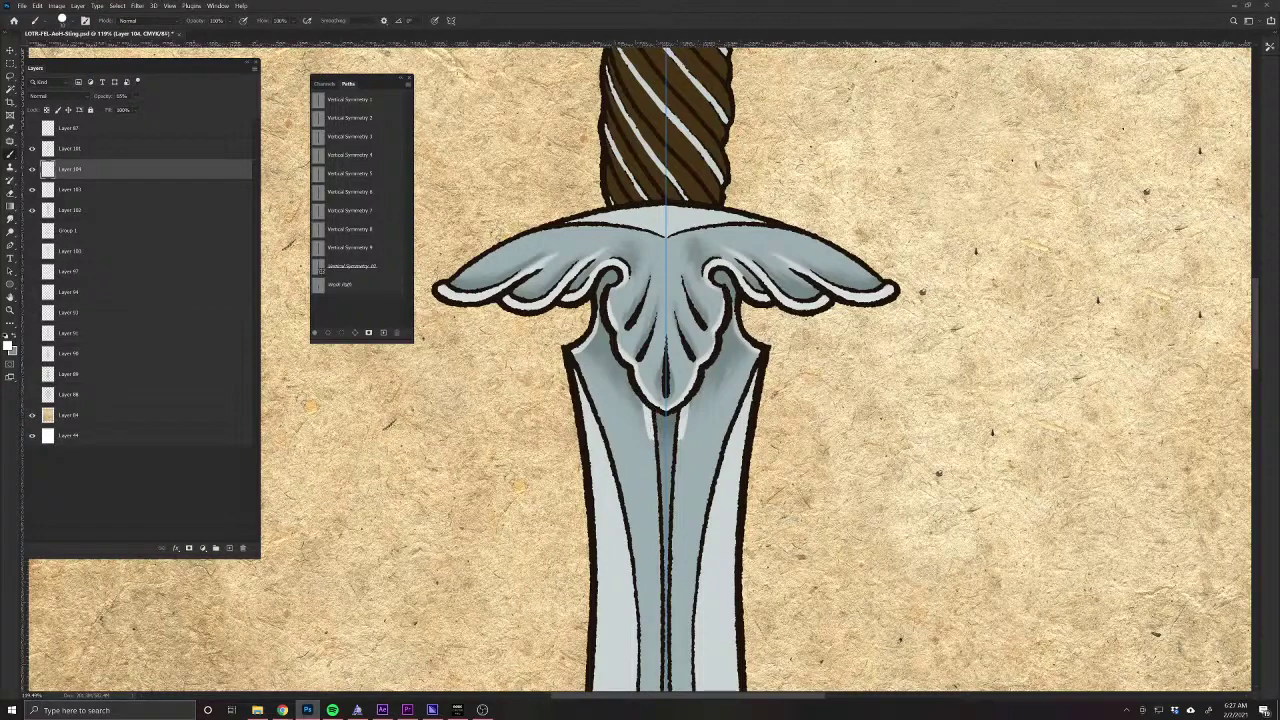
{"action": "key", "text": "ctrl+z"}
{"action": "key", "text": "ctrl+z"}
{"action": "key", "text": "z"}
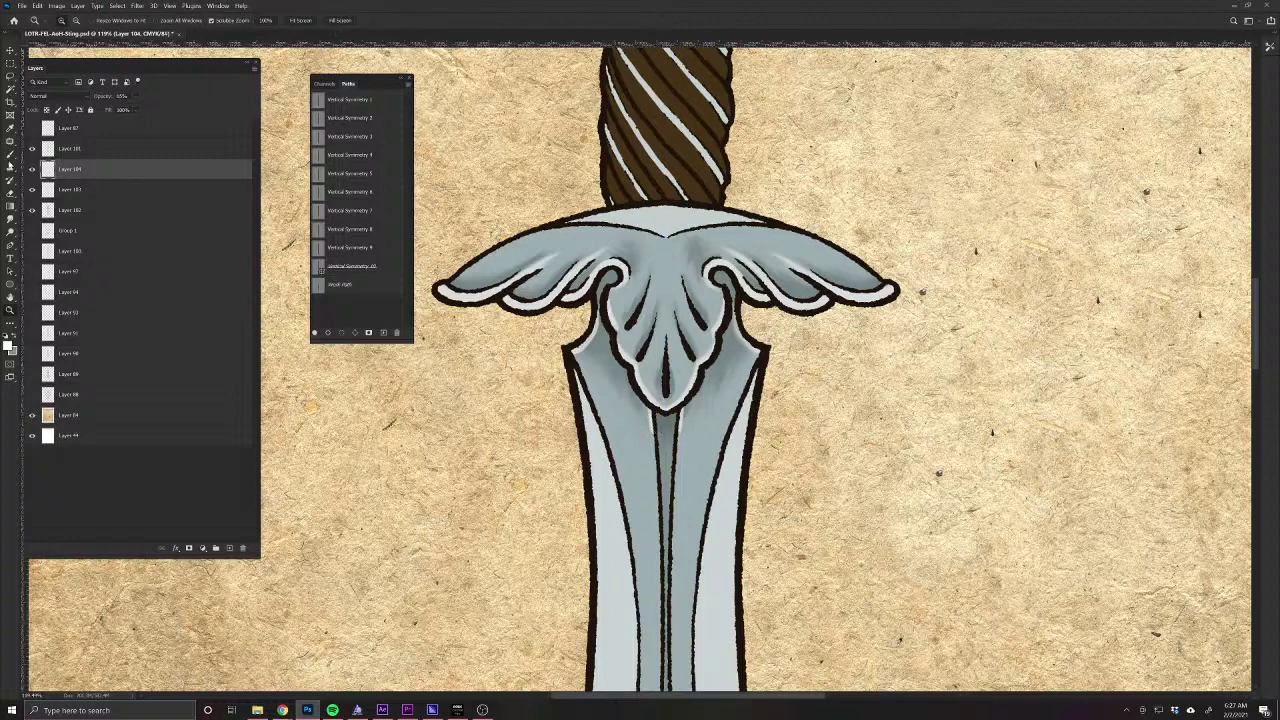
Paint mirrored white highlights along the outside of the blade's central groove, from below the crossguard ornament to the groove's lower point.
{"action": "left_click", "coordinate": [10, 156]}
{"action": "left_click_drag", "start_coordinate": [651, 404], "coordinate": [658, 538]}
{"action": "left_click_drag", "start_coordinate": [654, 592], "coordinate": [639, 316]}
{"action": "left_click_drag", "start_coordinate": [645, 262], "coordinate": [641, 544]}
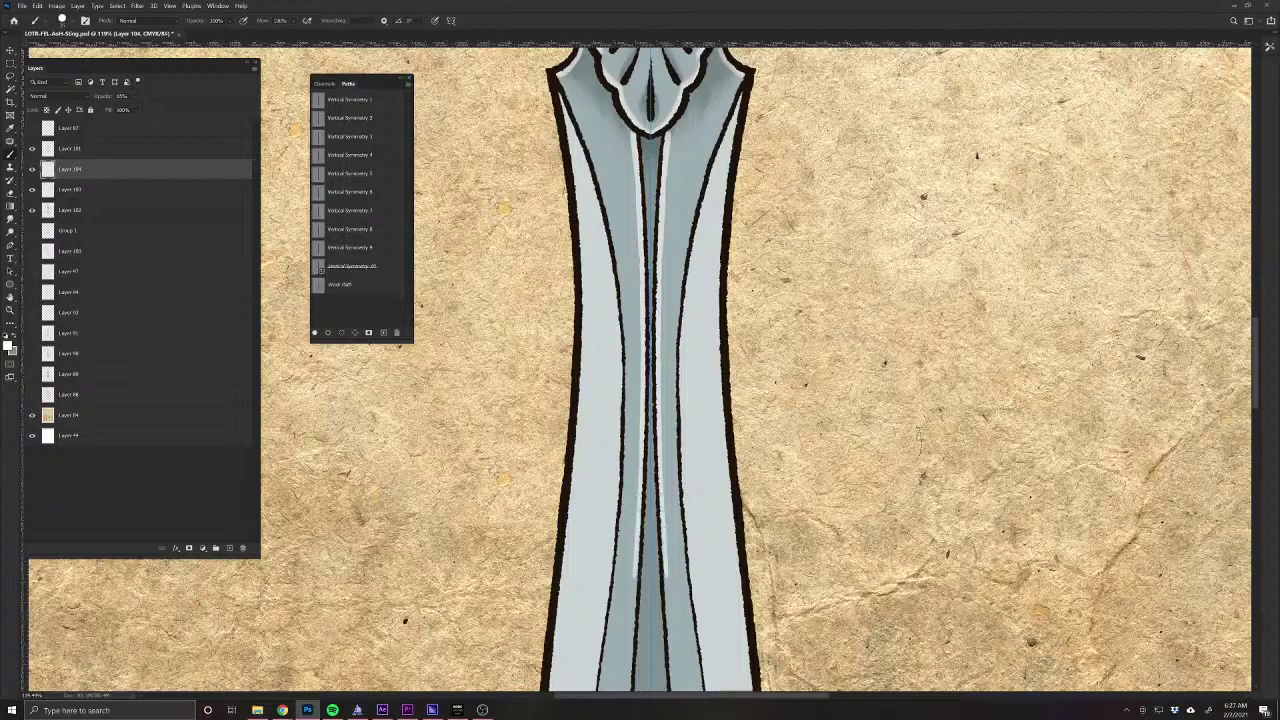
{"action": "mouse_move", "coordinate": [629, 633]}
{"action": "left_mouse_down"}
{"action": "mouse_move", "coordinate": [675, 247]}
{"action": "mouse_move", "coordinate": [670, 585]}
{"action": "mouse_move", "coordinate": [627, 394]}
{"action": "left_mouse_up"}
{"action": "left_click_drag", "start_coordinate": [688, 332], "coordinate": [666, 502]}
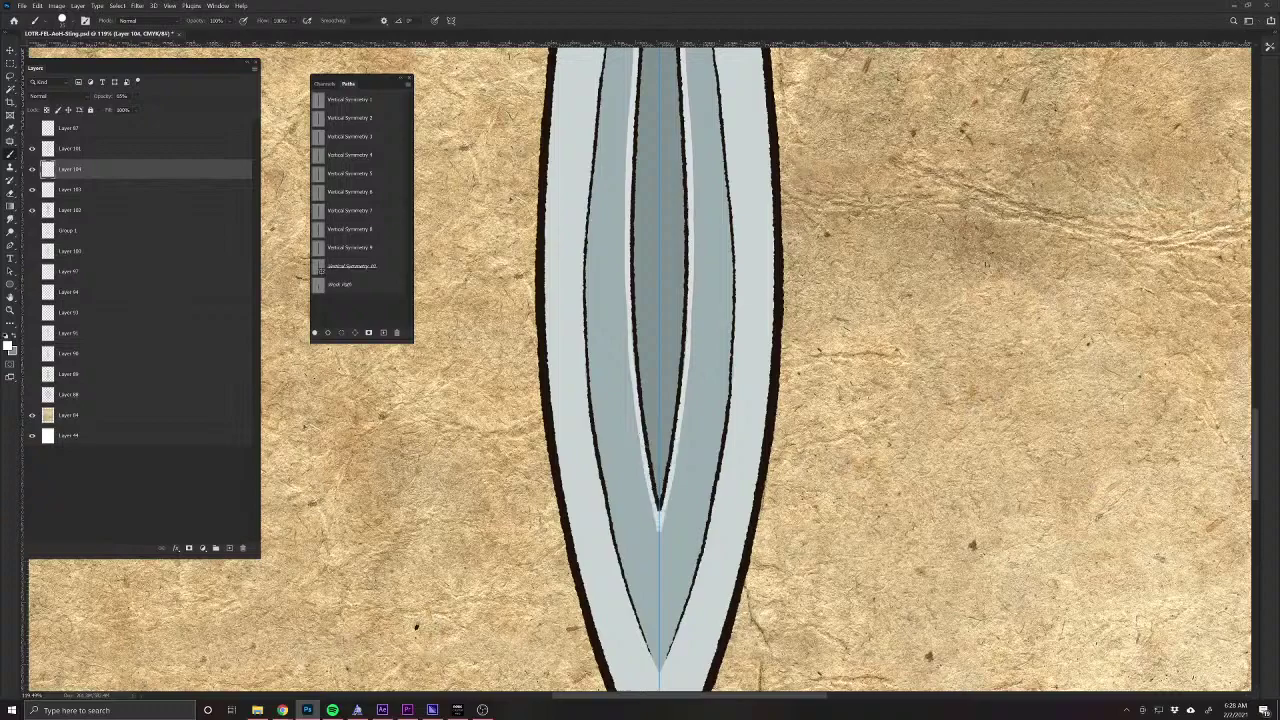
Paint mirrored white highlights along the blade's inner bevel lines, from the shoulders down toward the tip.
{"action": "left_click_drag", "start_coordinate": [607, 364], "coordinate": [631, 686]}
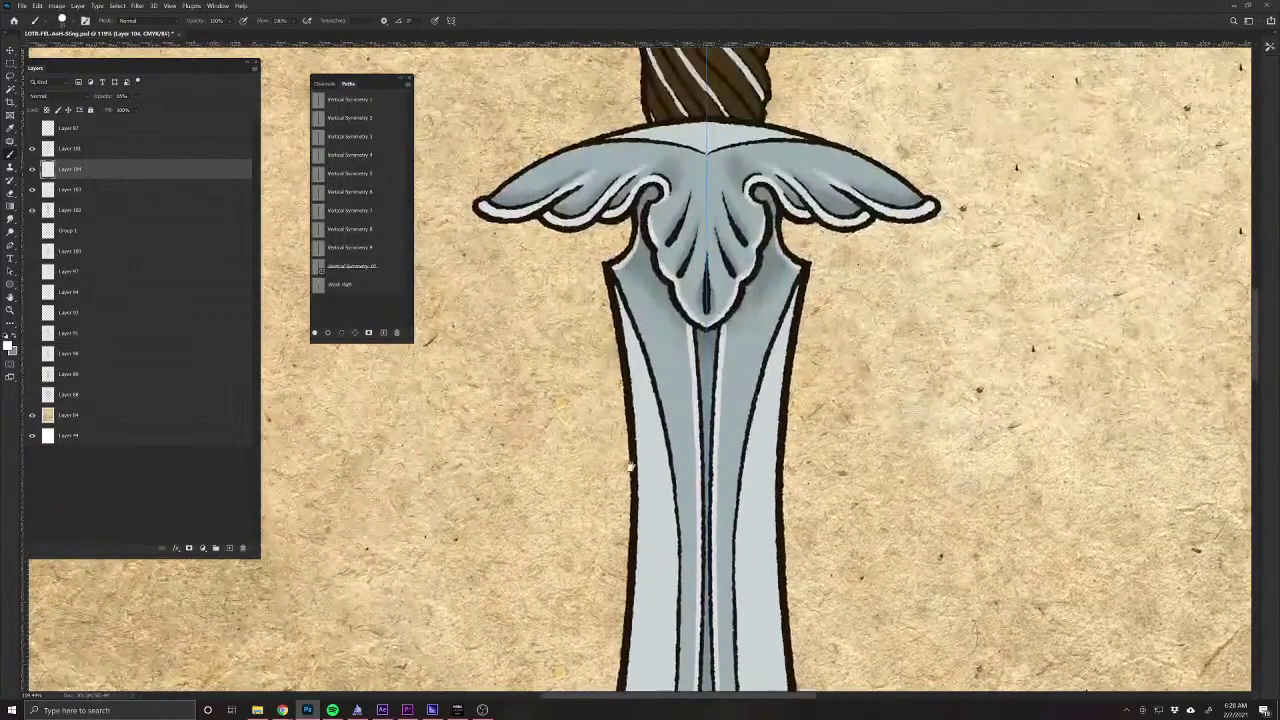
{"action": "left_click_drag", "start_coordinate": [612, 268], "coordinate": [667, 446]}
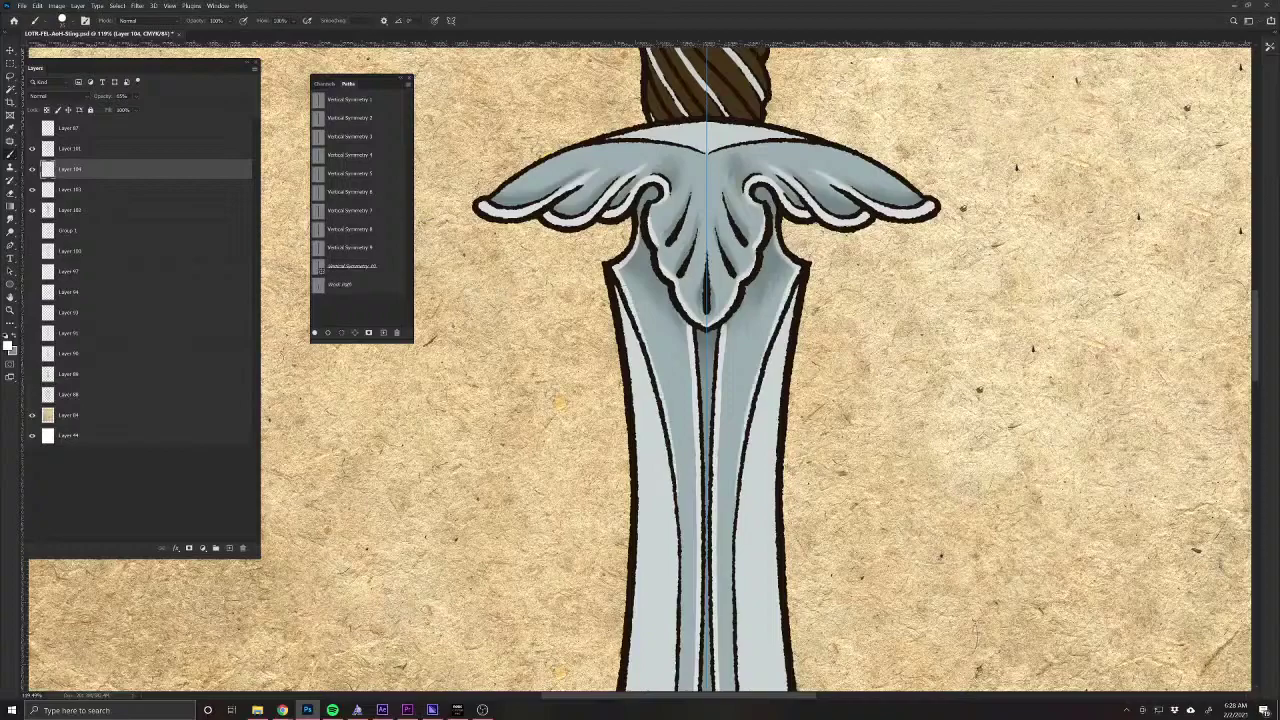
{"action": "left_click_drag", "start_coordinate": [677, 608], "coordinate": [696, 386]}
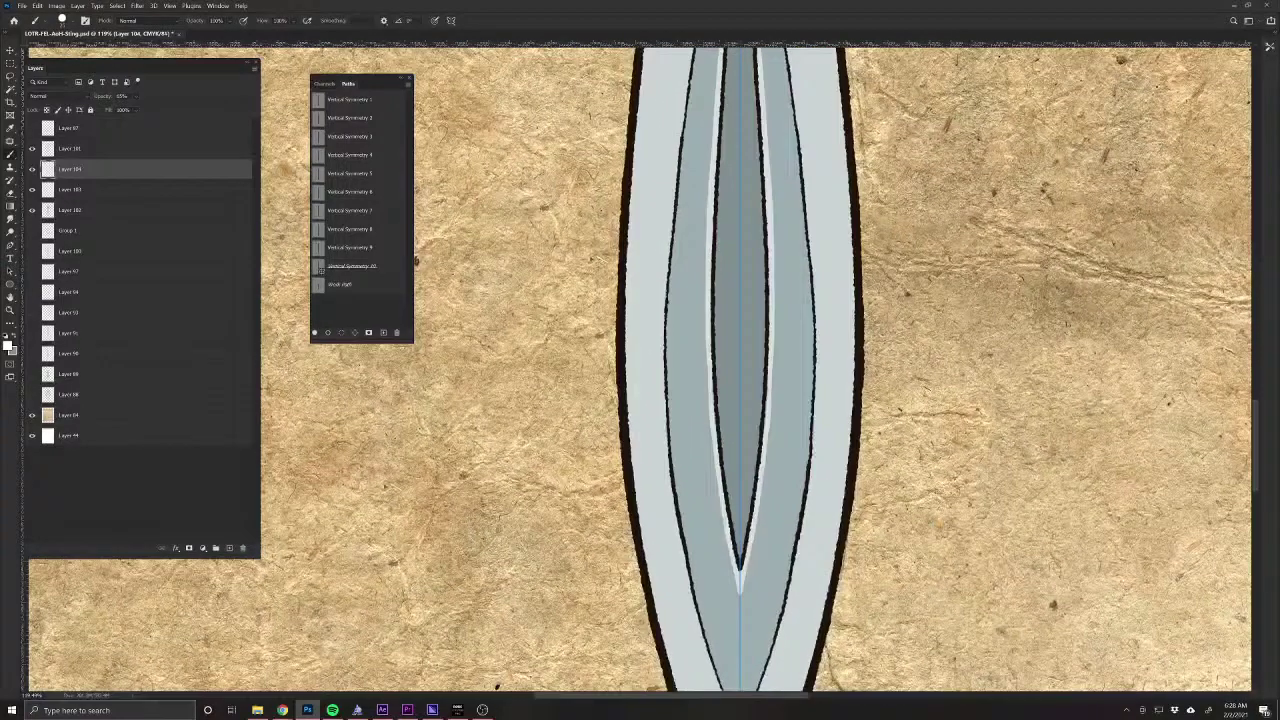
{"action": "mouse_move", "coordinate": [672, 200]}
{"action": "left_mouse_down"}
{"action": "mouse_move", "coordinate": [659, 382]}
{"action": "mouse_move", "coordinate": [690, 612]}
{"action": "left_mouse_up"}
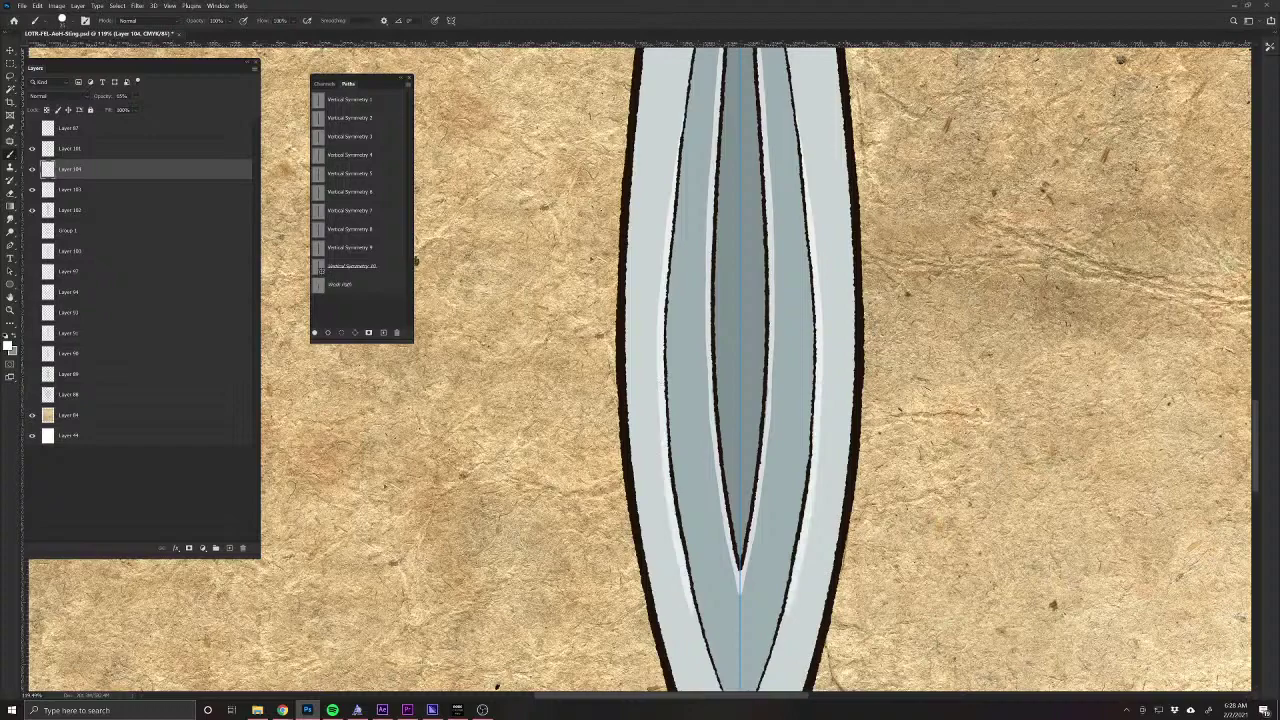
{"action": "mouse_move", "coordinate": [681, 659]}
{"action": "left_mouse_down"}
{"action": "mouse_move", "coordinate": [645, 448]}
{"action": "mouse_move", "coordinate": [672, 456]}
{"action": "mouse_move", "coordinate": [688, 502]}
{"action": "left_mouse_up"}
{"action": "left_click_drag", "start_coordinate": [650, 356], "coordinate": [716, 655]}
Erase the excess highlight at the top of the central groove and smudge the highlights on the upper blade.
{"action": "left_click_drag", "start_coordinate": [734, 150], "coordinate": [599, 474]}
{"action": "left_click", "coordinate": [9, 203]}
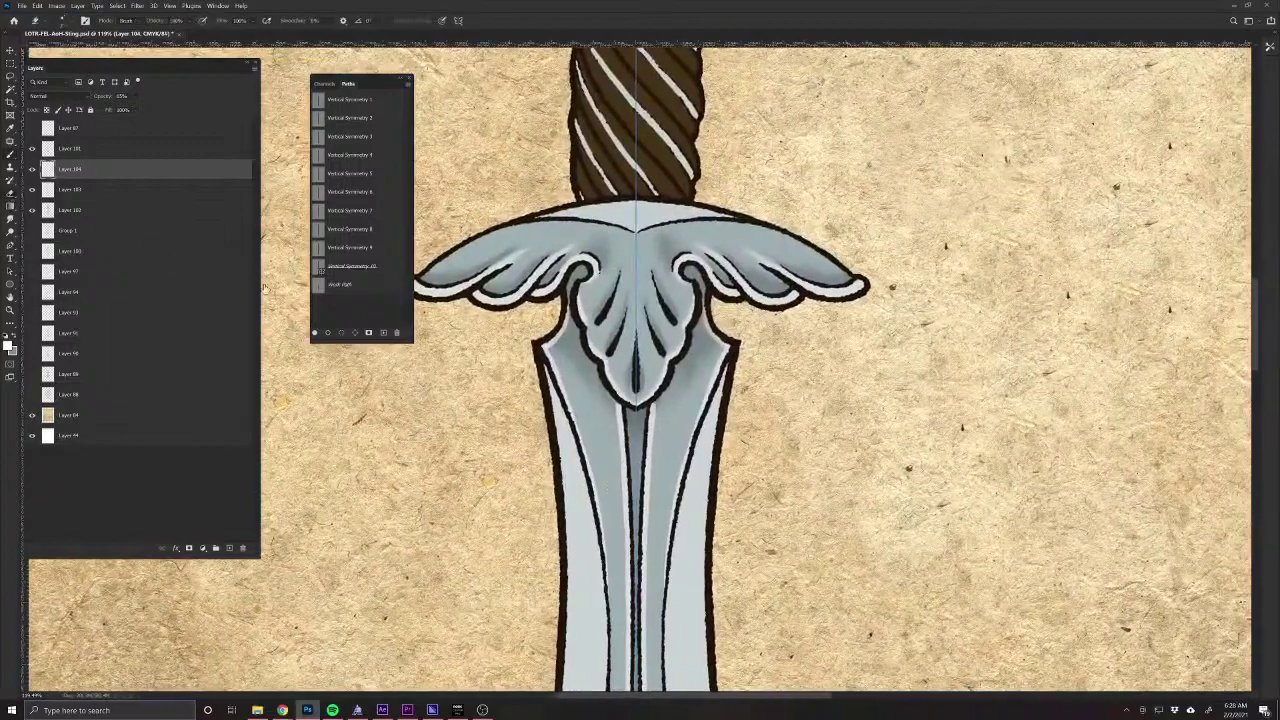
{"action": "left_click_drag", "start_coordinate": [621, 404], "coordinate": [623, 411]}
{"action": "left_click", "coordinate": [9, 232]}
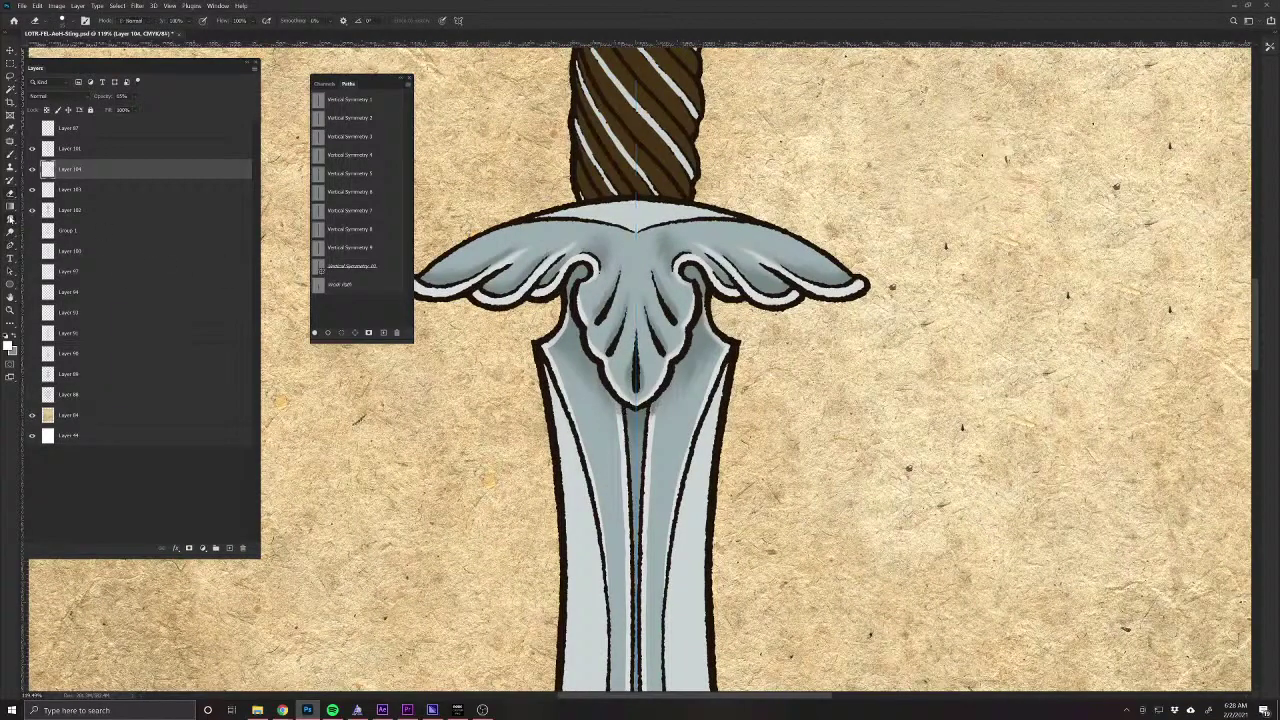
{"action": "left_click", "coordinate": [461, 174]}
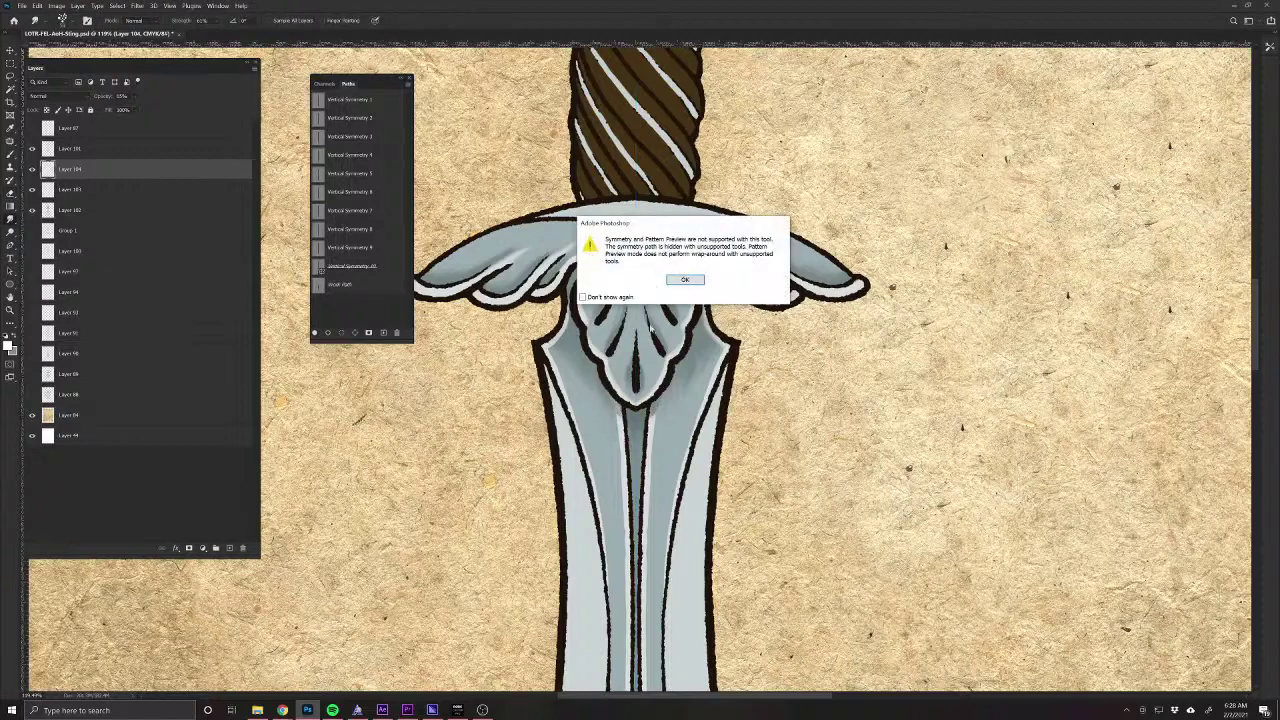
{"action": "left_click", "coordinate": [685, 282]}
{"action": "left_click_drag", "start_coordinate": [624, 436], "coordinate": [624, 450]}
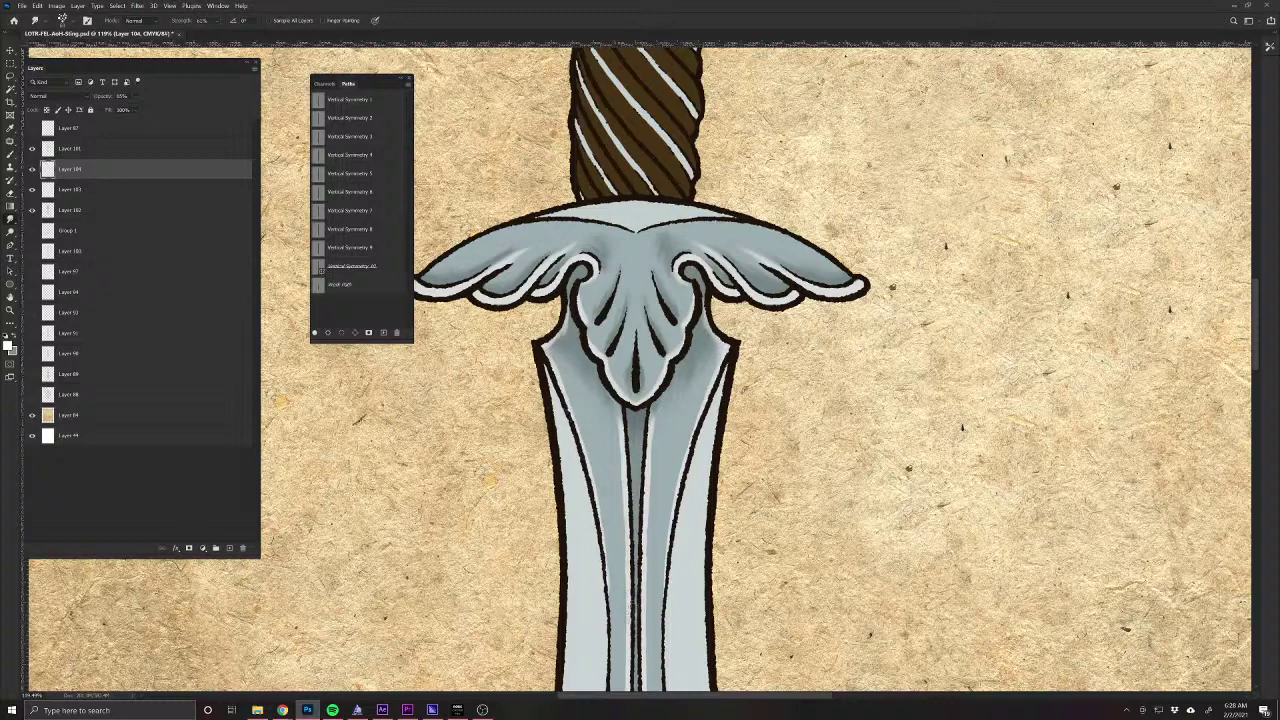
Smudge the white highlights on both sides of the central groove along the length of the blade.
{"action": "left_click_drag", "start_coordinate": [606, 608], "coordinate": [635, 328]}
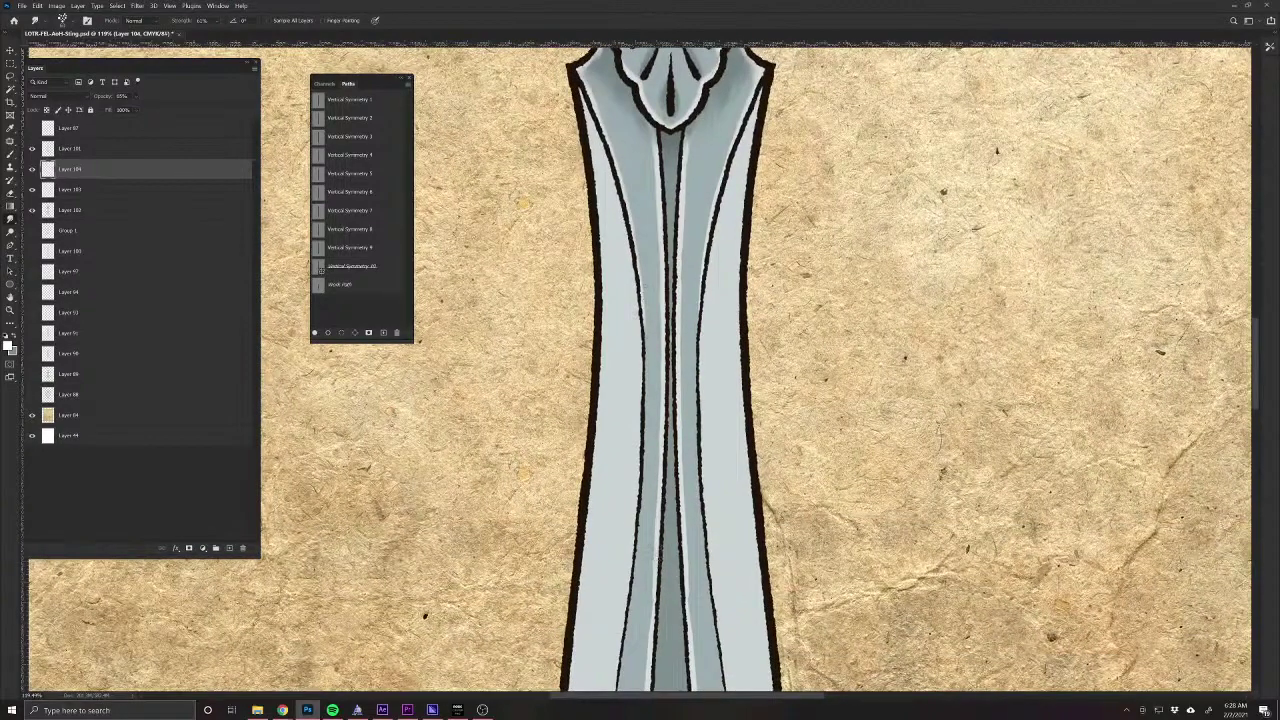
{"action": "left_click_drag", "start_coordinate": [634, 634], "coordinate": [687, 318]}
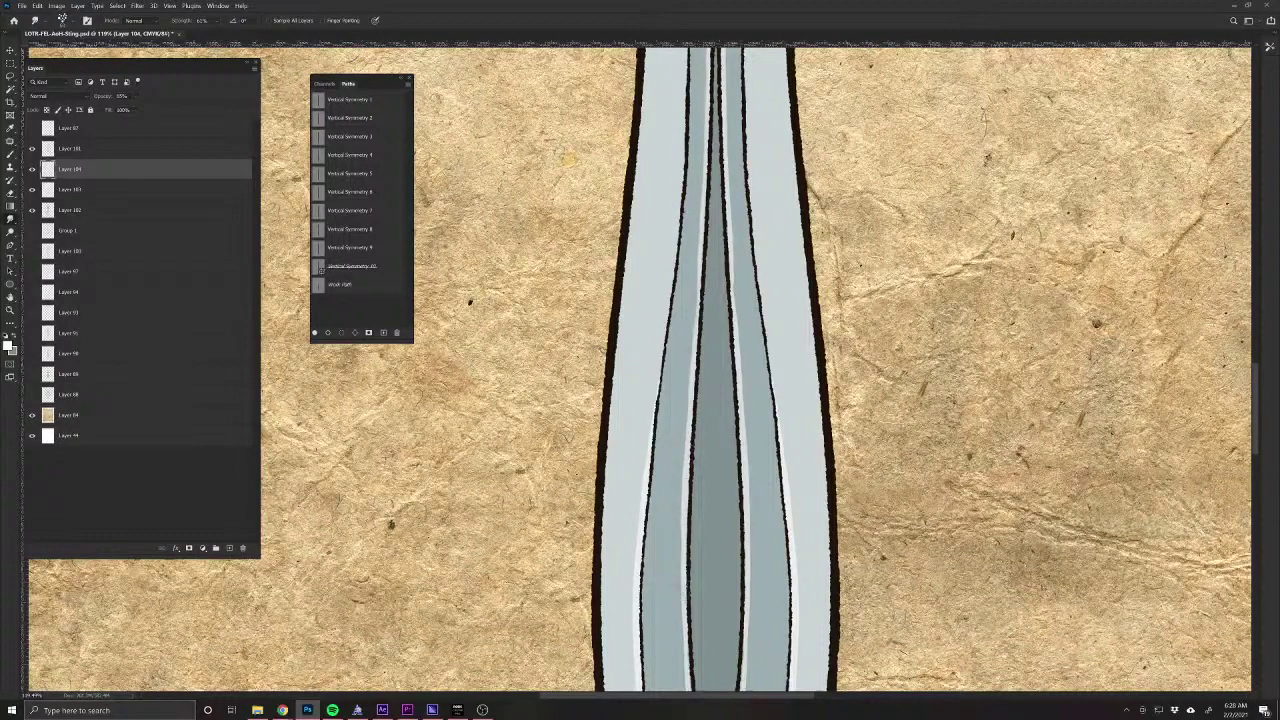
{"action": "left_click_drag", "start_coordinate": [685, 632], "coordinate": [647, 405]}
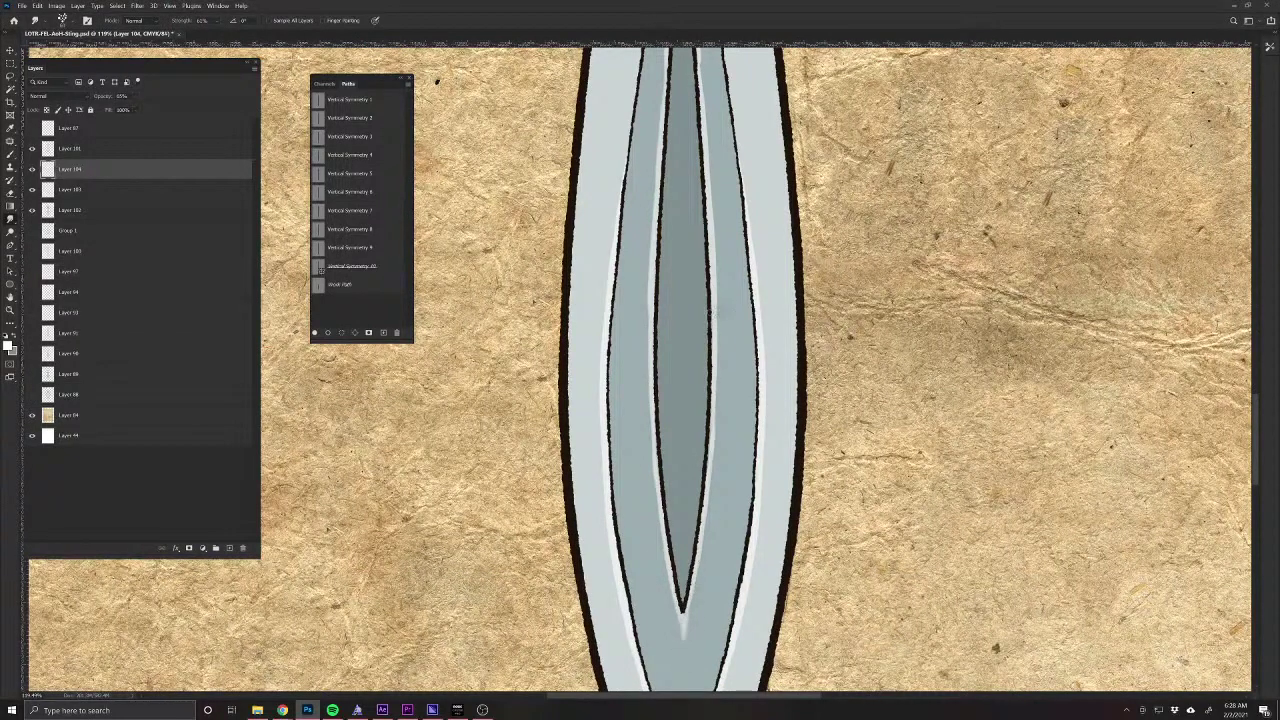
{"action": "left_click_drag", "start_coordinate": [707, 263], "coordinate": [743, 520]}
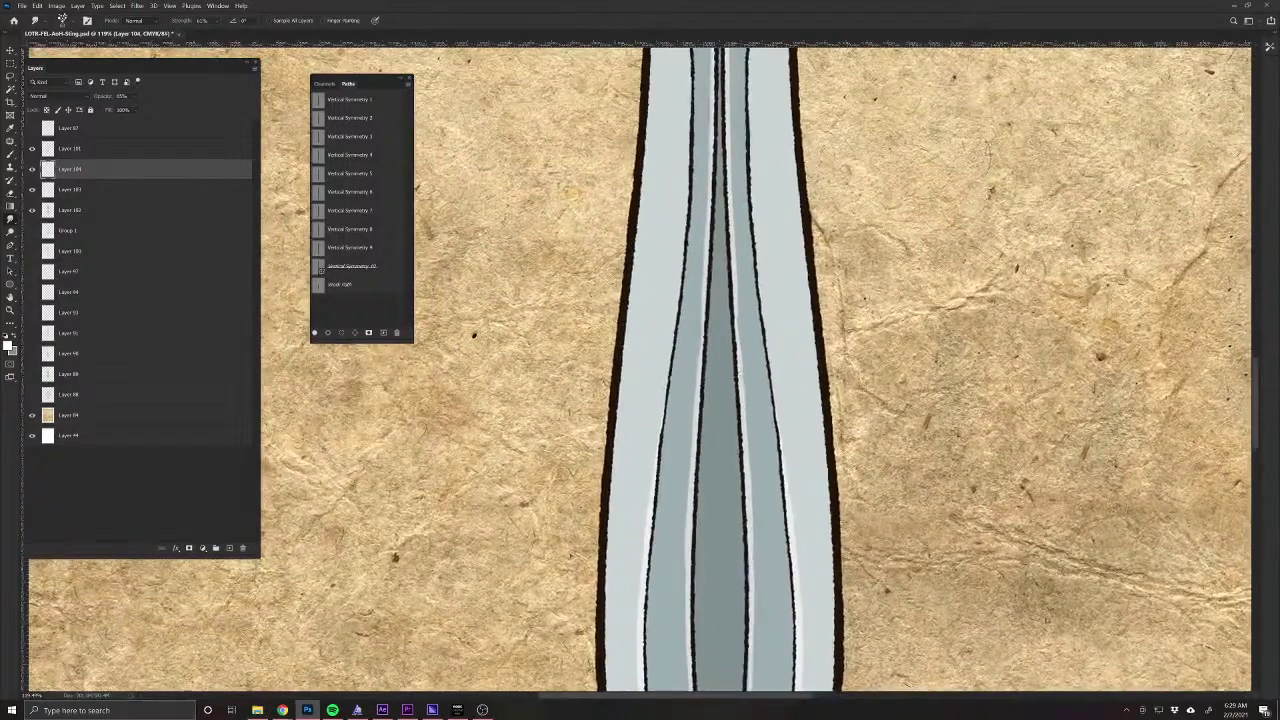
{"action": "left_click_drag", "start_coordinate": [723, 177], "coordinate": [720, 510]}
{"action": "left_click_drag", "start_coordinate": [717, 165], "coordinate": [720, 430]}
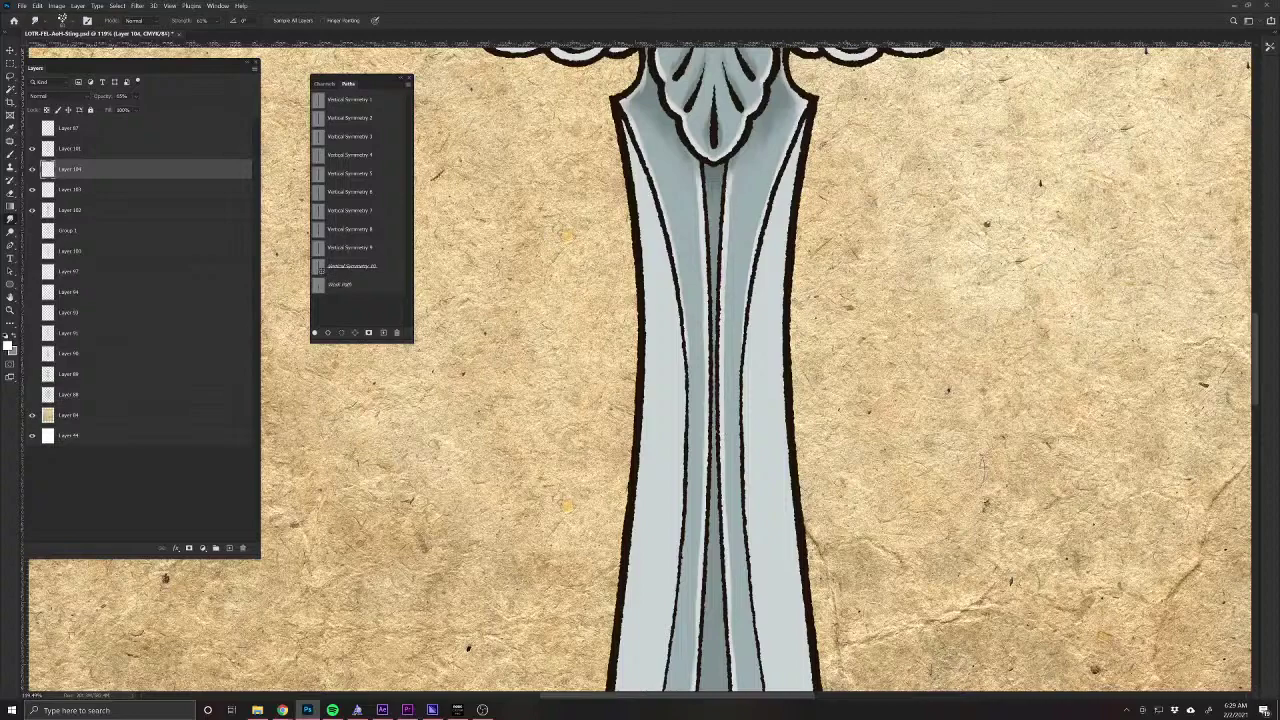
Smudge the highlights along the bevel lines of the lower blade, and save the document with the whole sword in view.
{"action": "scroll", "coordinate": [635, 591], "scroll_direction": "down", "scroll_amount": 10}
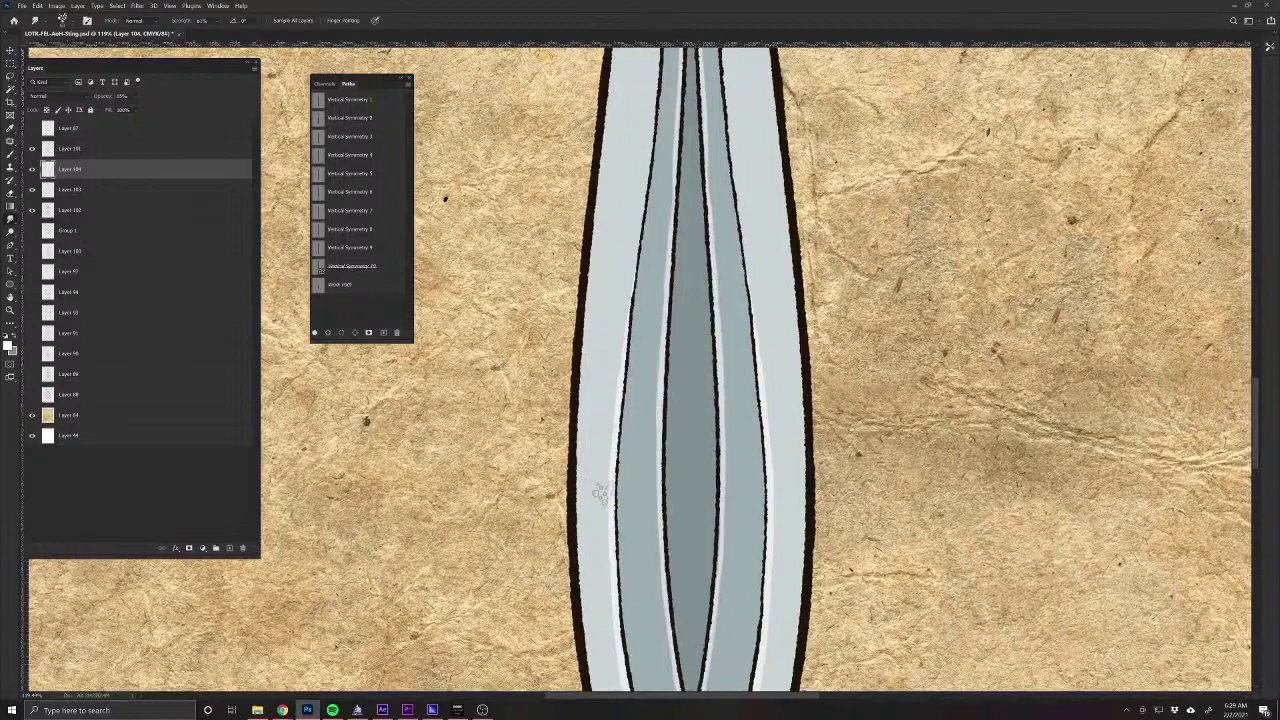
{"action": "left_click_drag", "start_coordinate": [620, 668], "coordinate": [580, 410]}
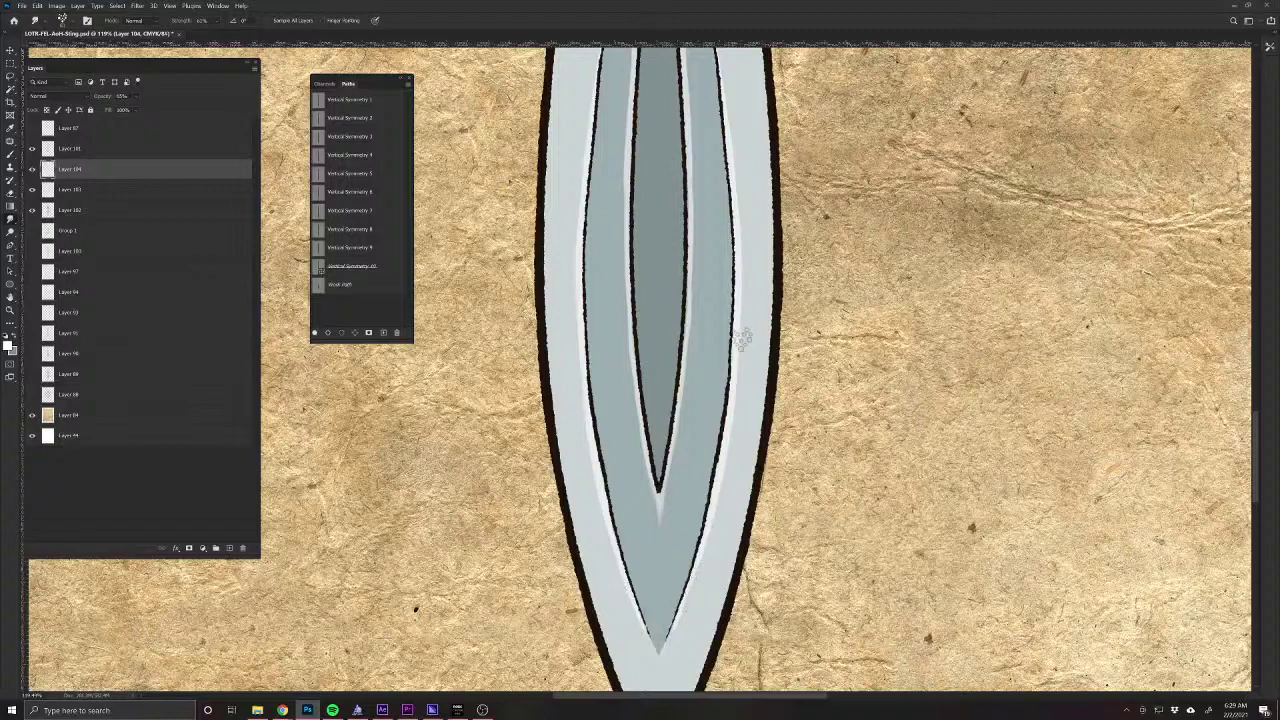
{"action": "scroll", "coordinate": [737, 251], "scroll_direction": "up", "scroll_amount": 5}
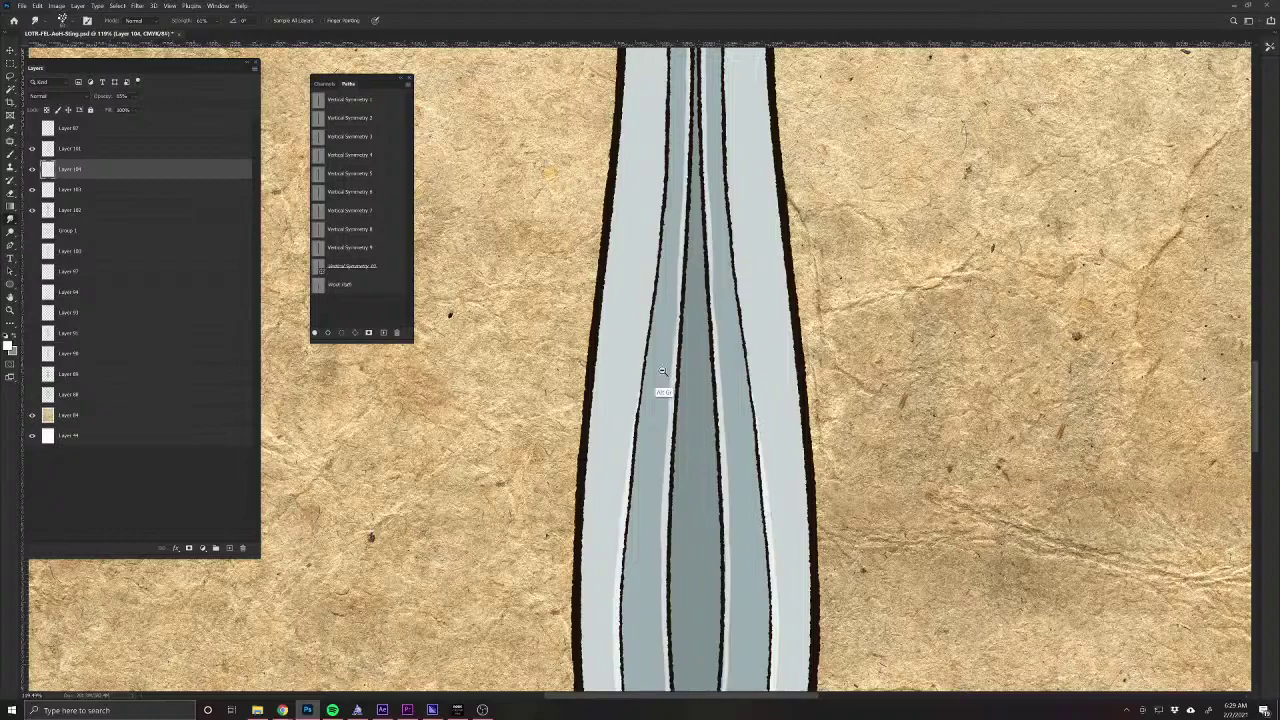
{"action": "left_click_drag", "start_coordinate": [689, 451], "coordinate": [650, 393]}
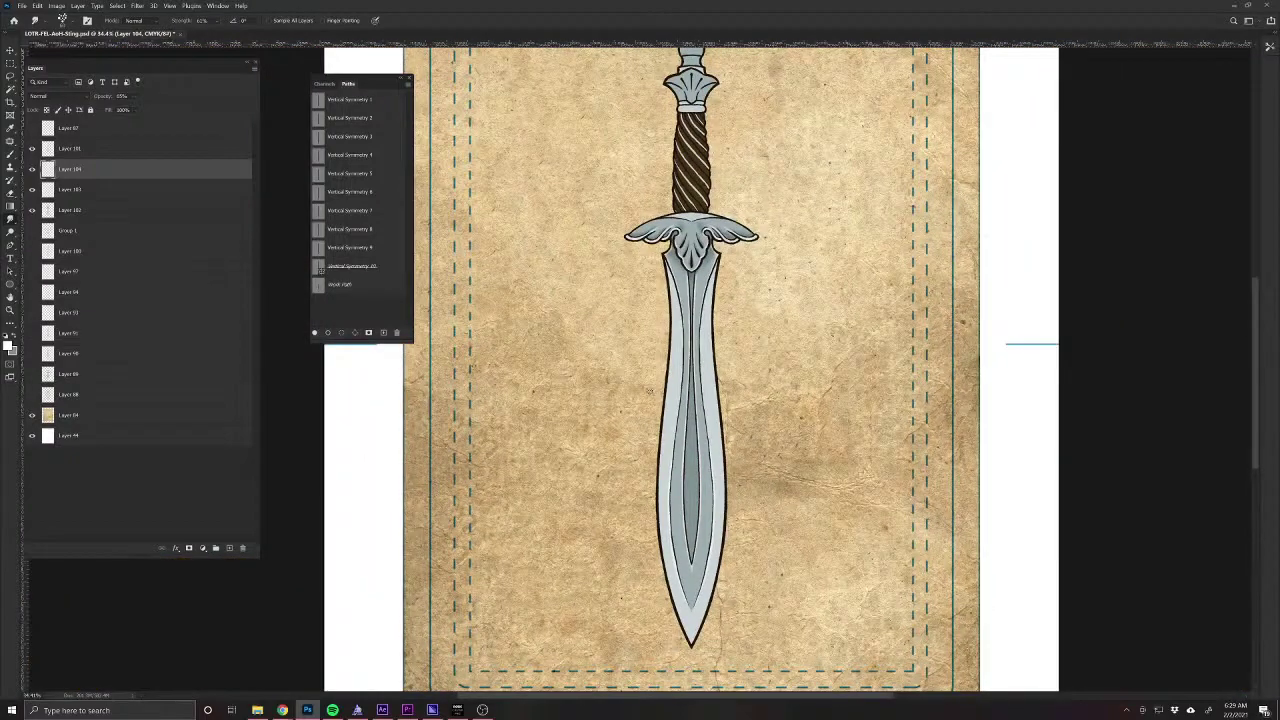
{"action": "key", "text": "ctrl+s"}
{"action": "left_click_drag", "start_coordinate": [650, 346], "coordinate": [621, 360]}
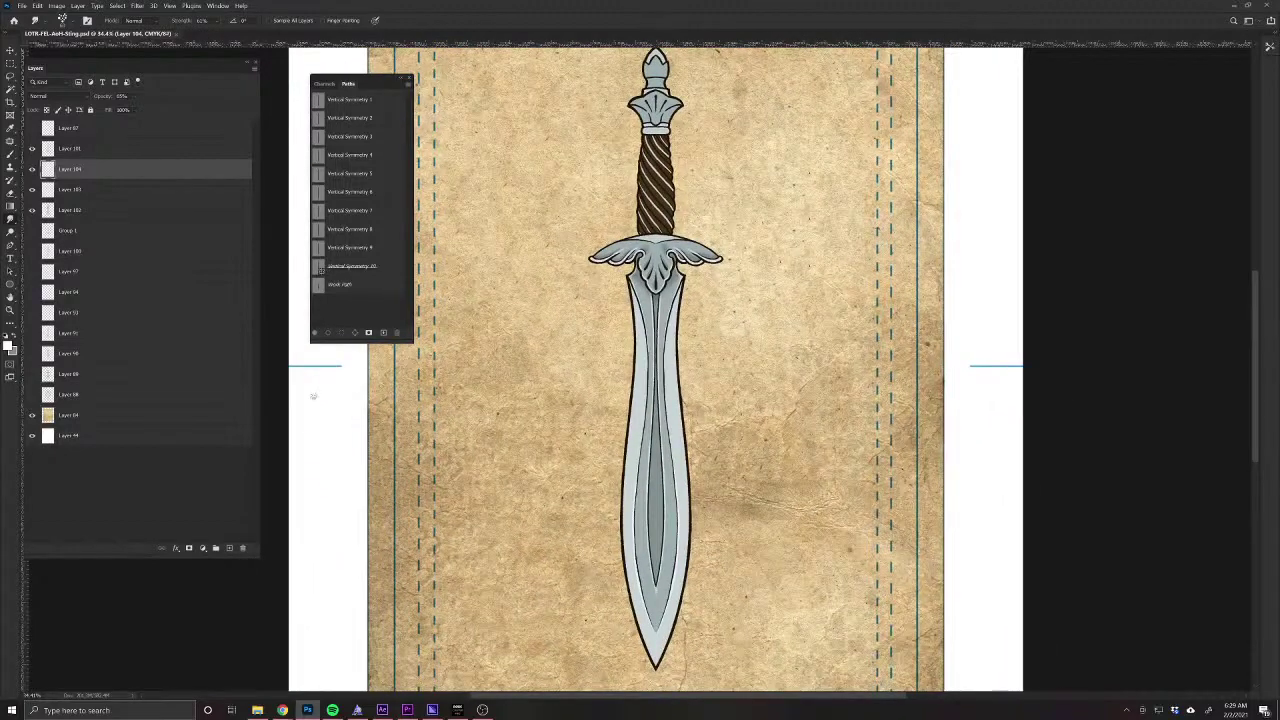
Switch to the Chrome window with the quillon dagger image search and load istock.com in that tab.
{"action": "mouse_move", "coordinate": [282, 710]}
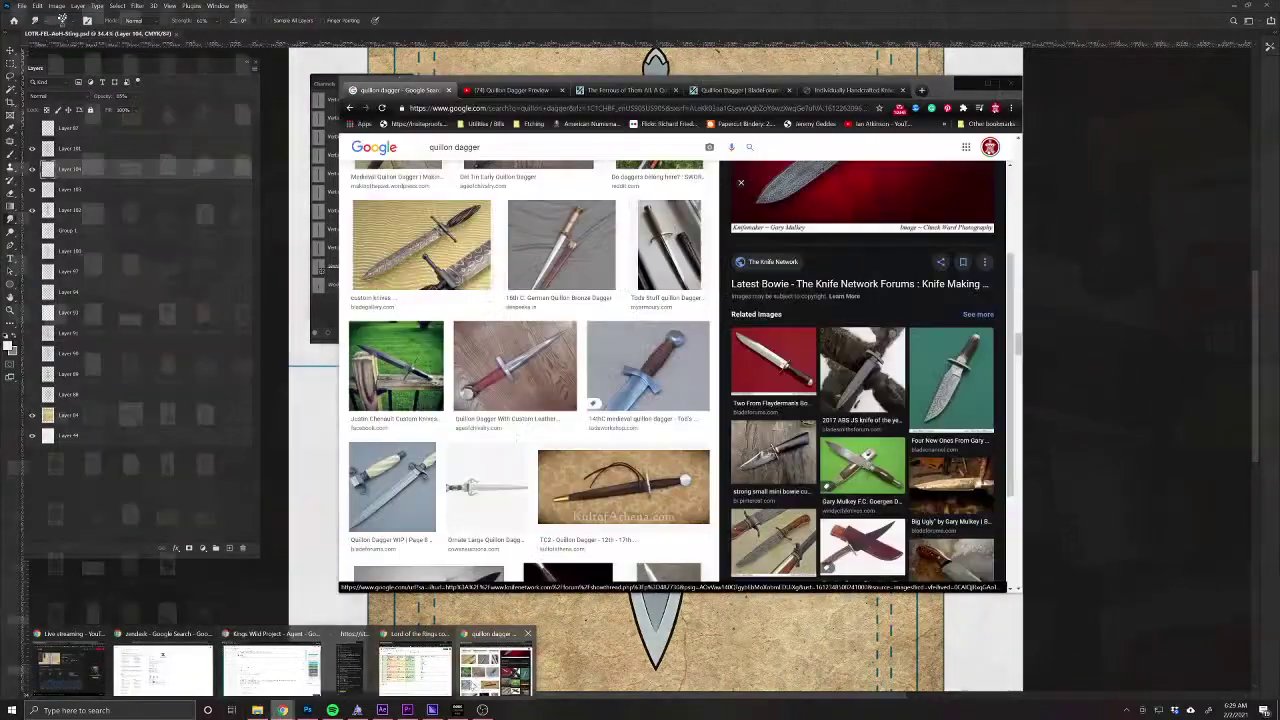
{"action": "left_click", "coordinate": [495, 665]}
{"action": "left_click", "coordinate": [534, 108]}
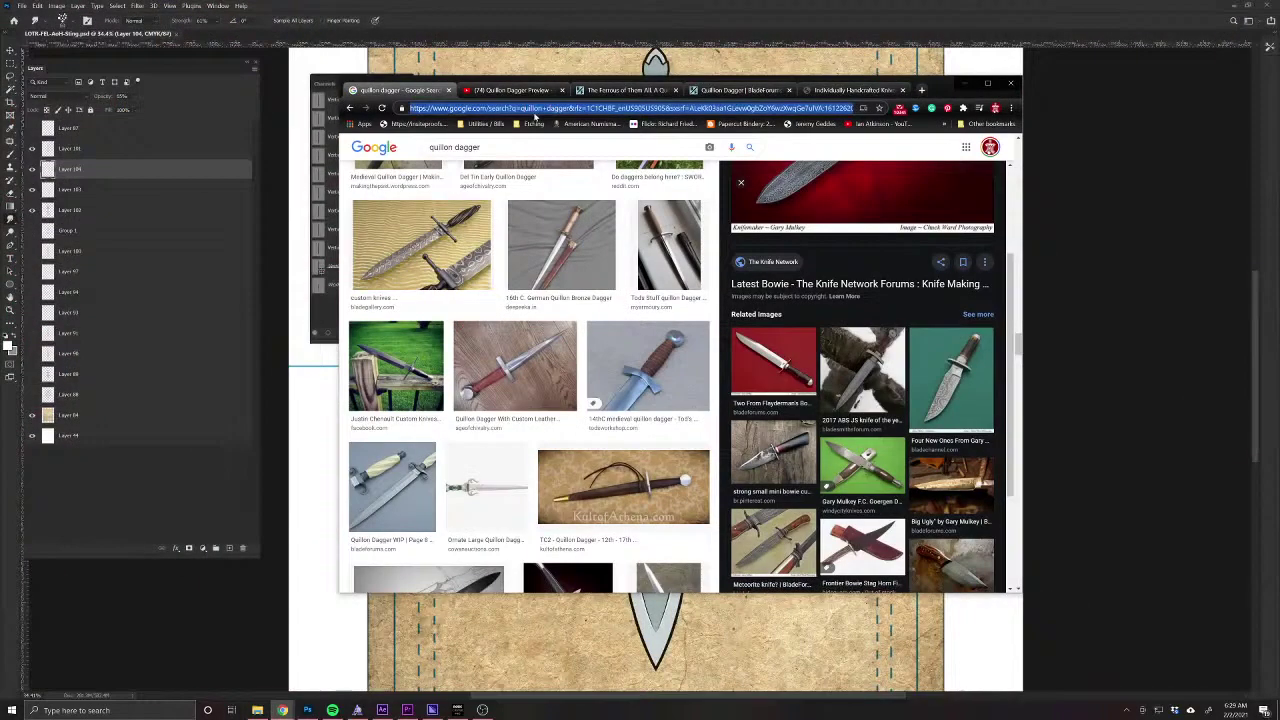
{"action": "type", "text": "istock.com"}
{"action": "key", "text": "Return"}
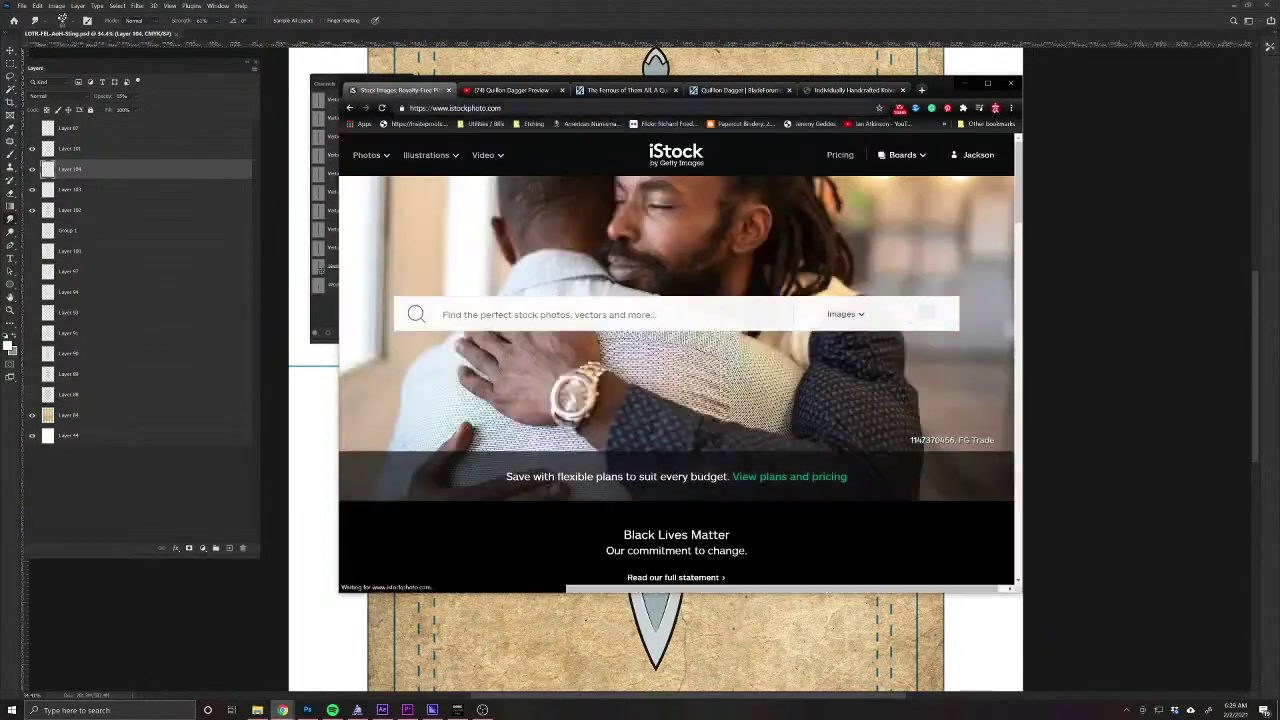
Maximize the browser window and search iStock images for "damascas steel pattern".
{"action": "left_click", "coordinate": [989, 84]}
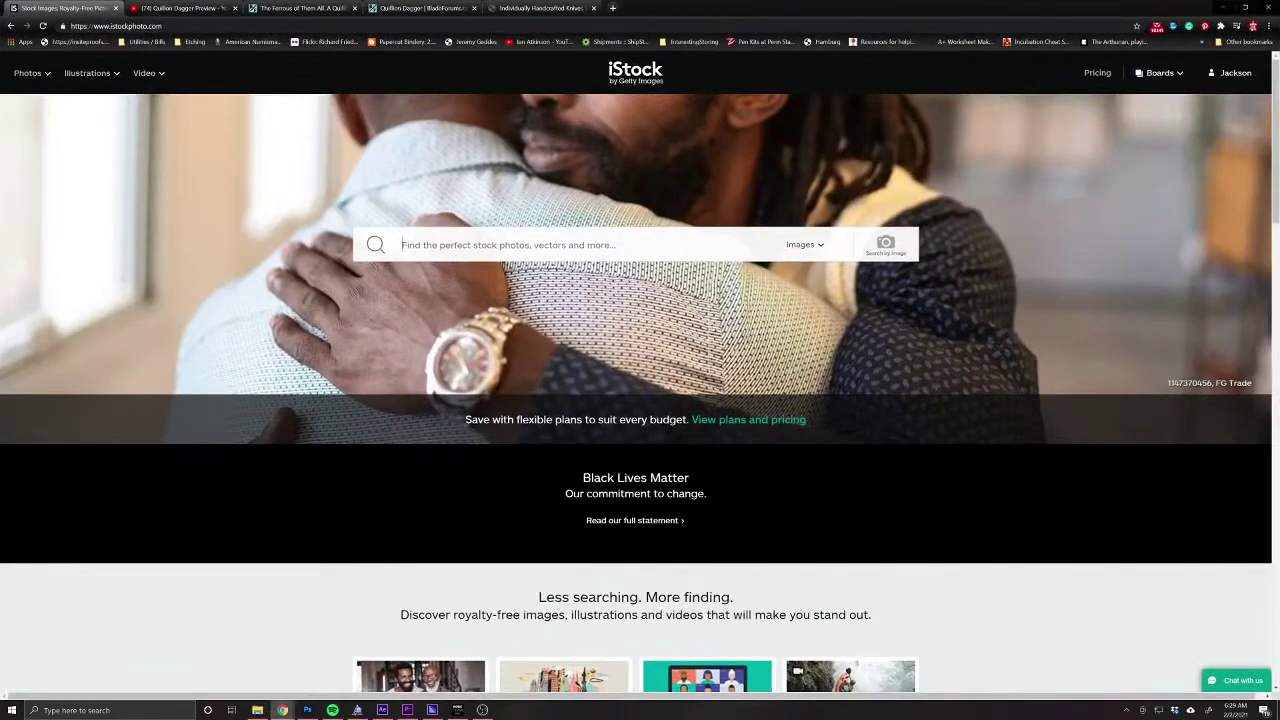
{"action": "type", "text": "damascas"}
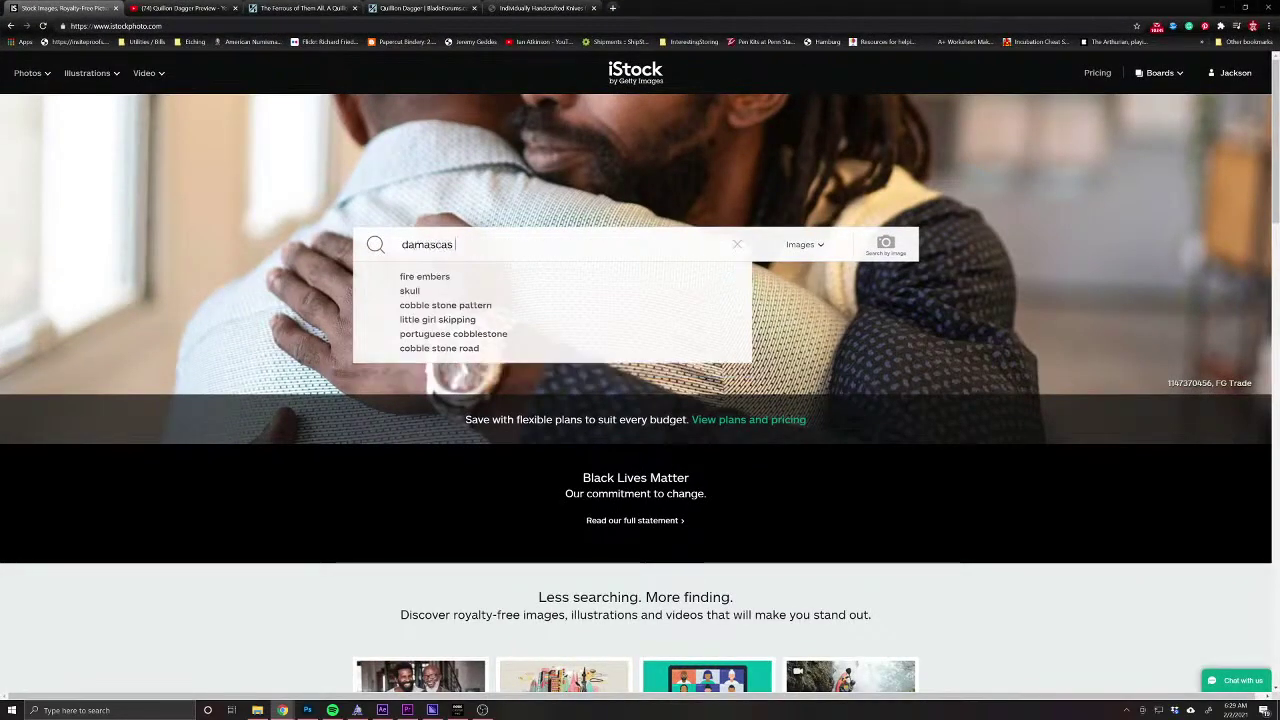
{"action": "type", "text": " steel pattern"}
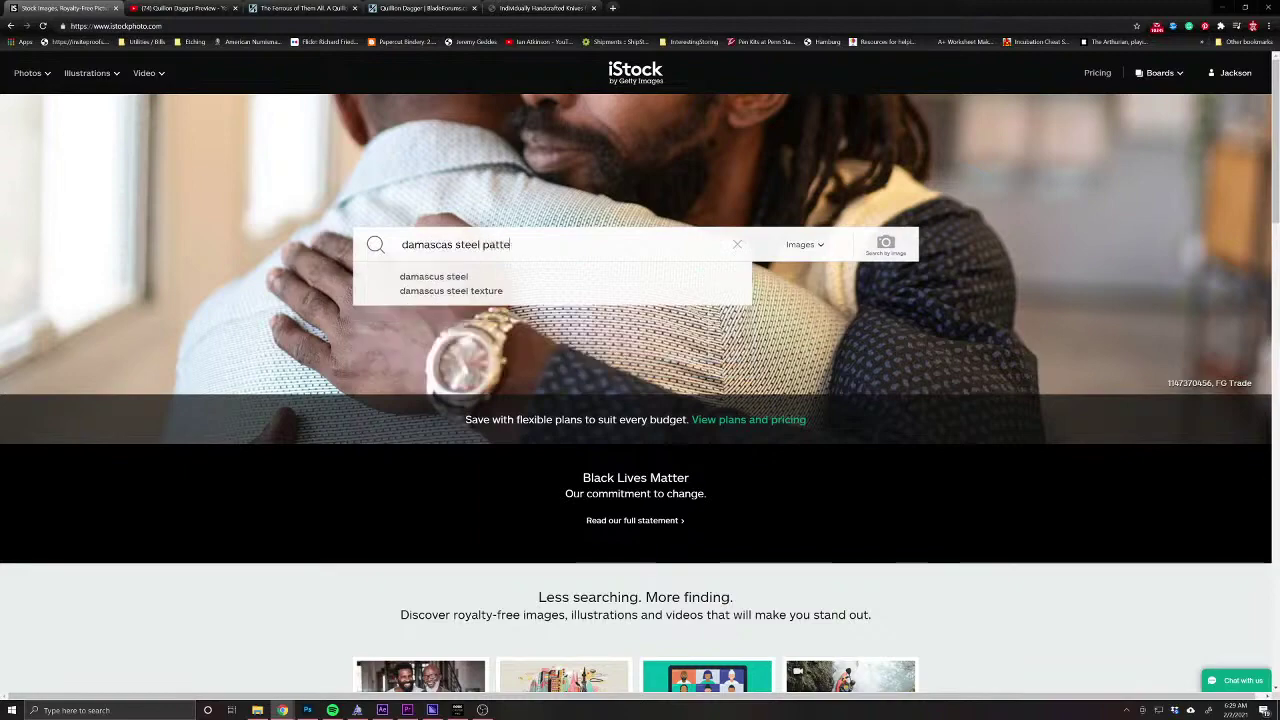
{"action": "key", "text": "Return"}
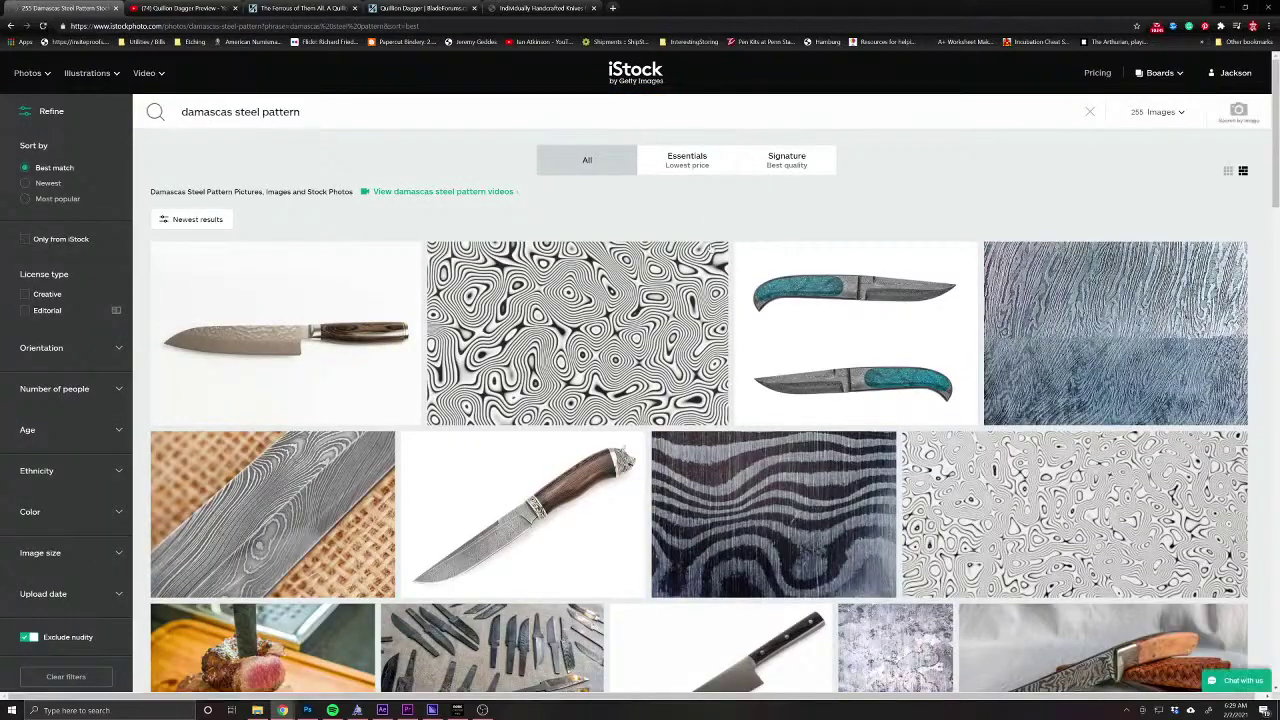
Browse the first page of iStock results and open the Damascus mosaic hunting knife photo with the mammoth tusk and leather sheath.
{"action": "scroll", "coordinate": [701, 511], "scroll_direction": "down", "scroll_amount": 3}
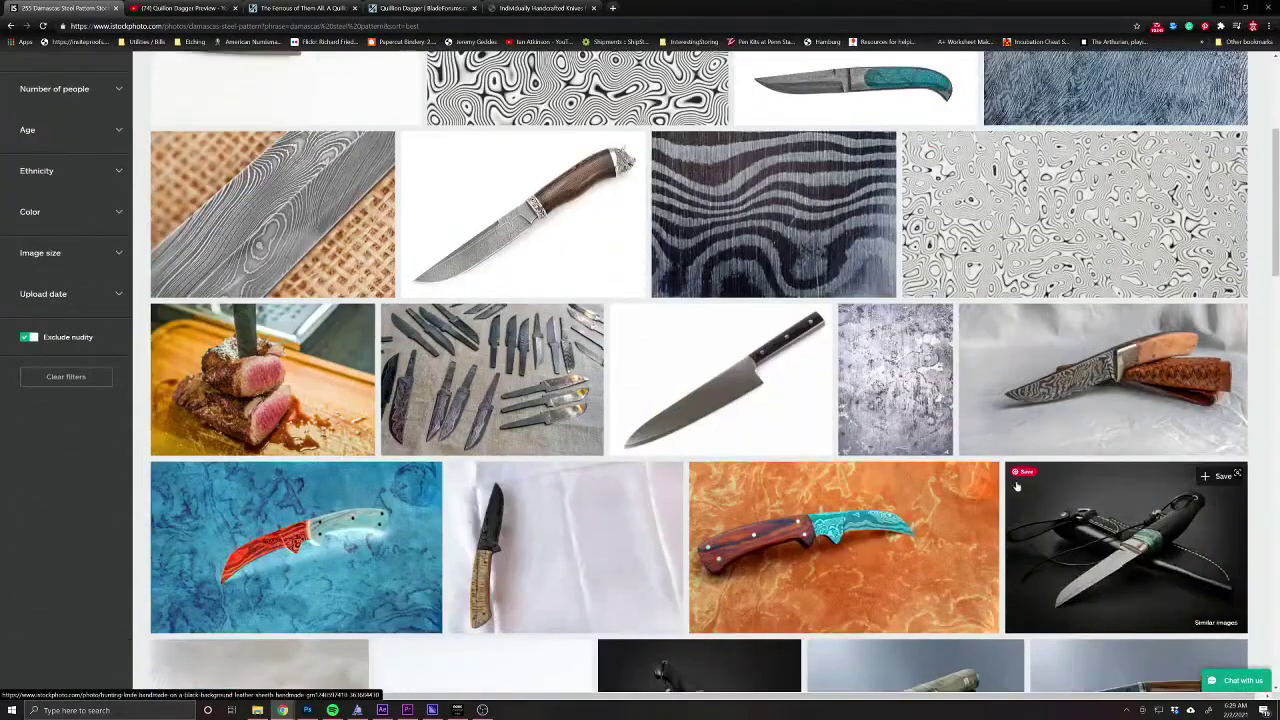
{"action": "scroll", "coordinate": [701, 505], "scroll_direction": "down", "scroll_amount": 9}
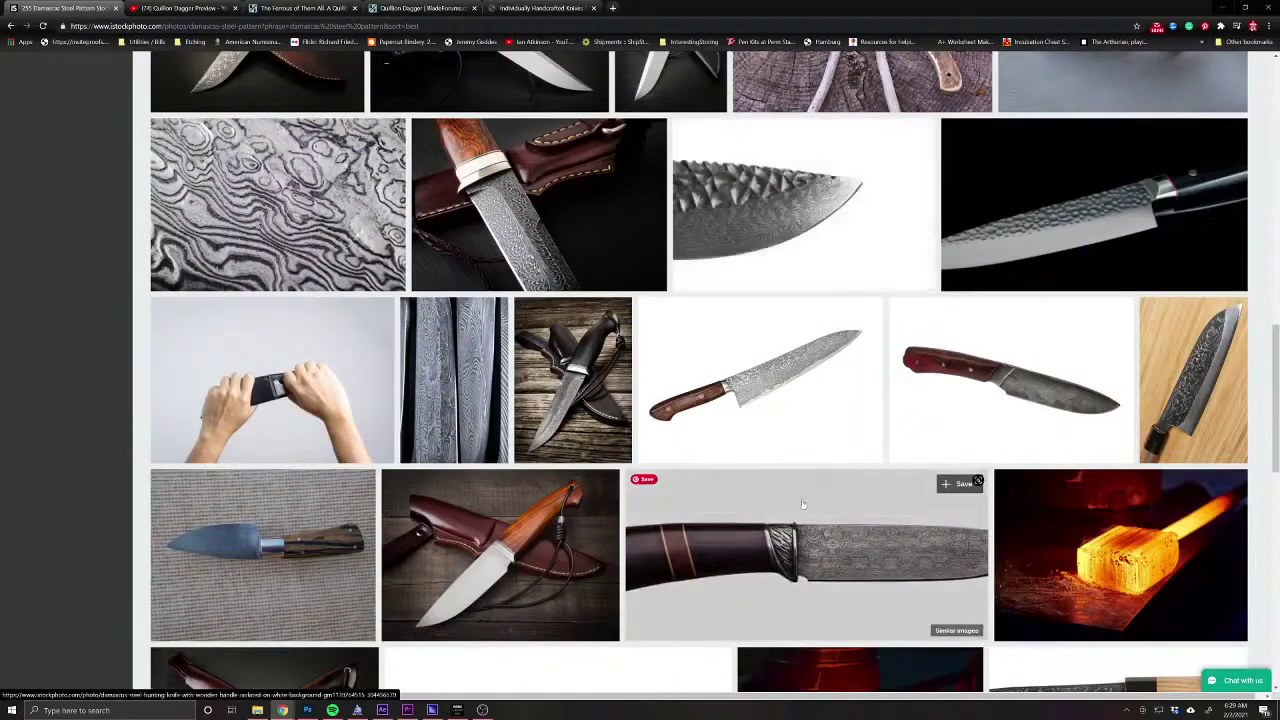
{"action": "scroll", "coordinate": [802, 504], "scroll_direction": "down", "scroll_amount": 6}
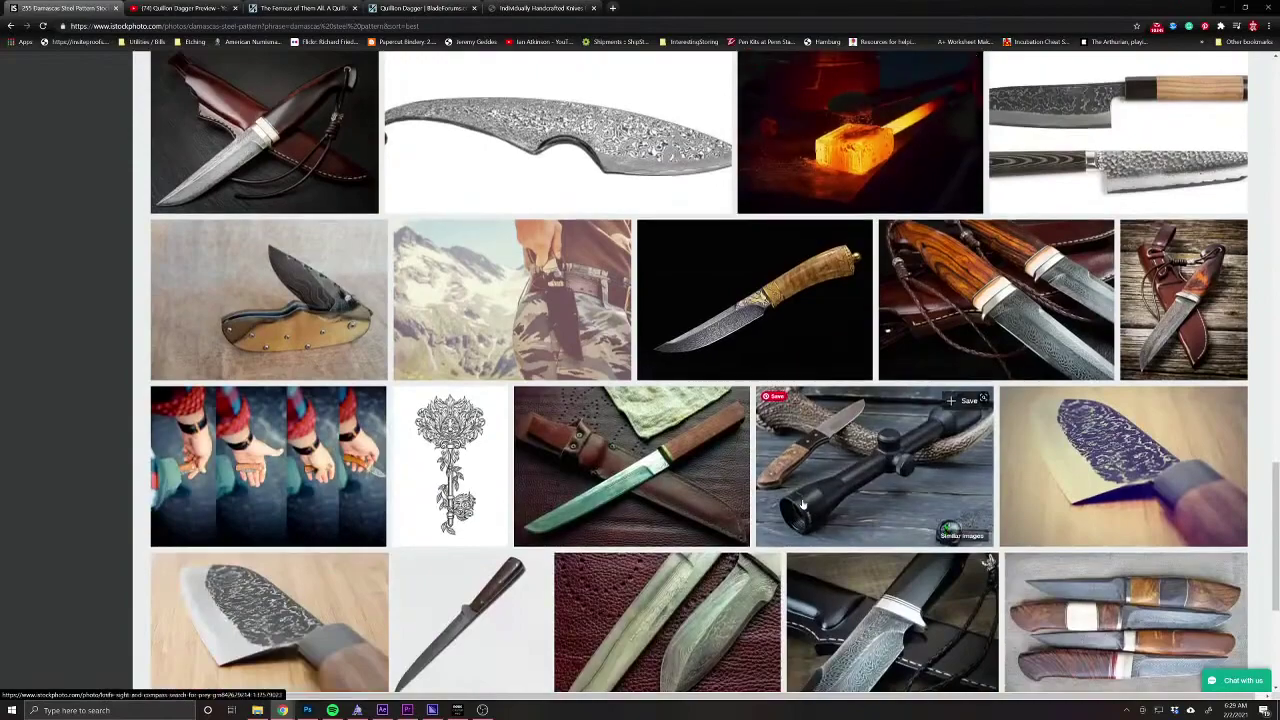
{"action": "scroll", "coordinate": [802, 504], "scroll_direction": "down", "scroll_amount": 3}
{"action": "scroll", "coordinate": [802, 504], "scroll_direction": "up", "scroll_amount": 4}
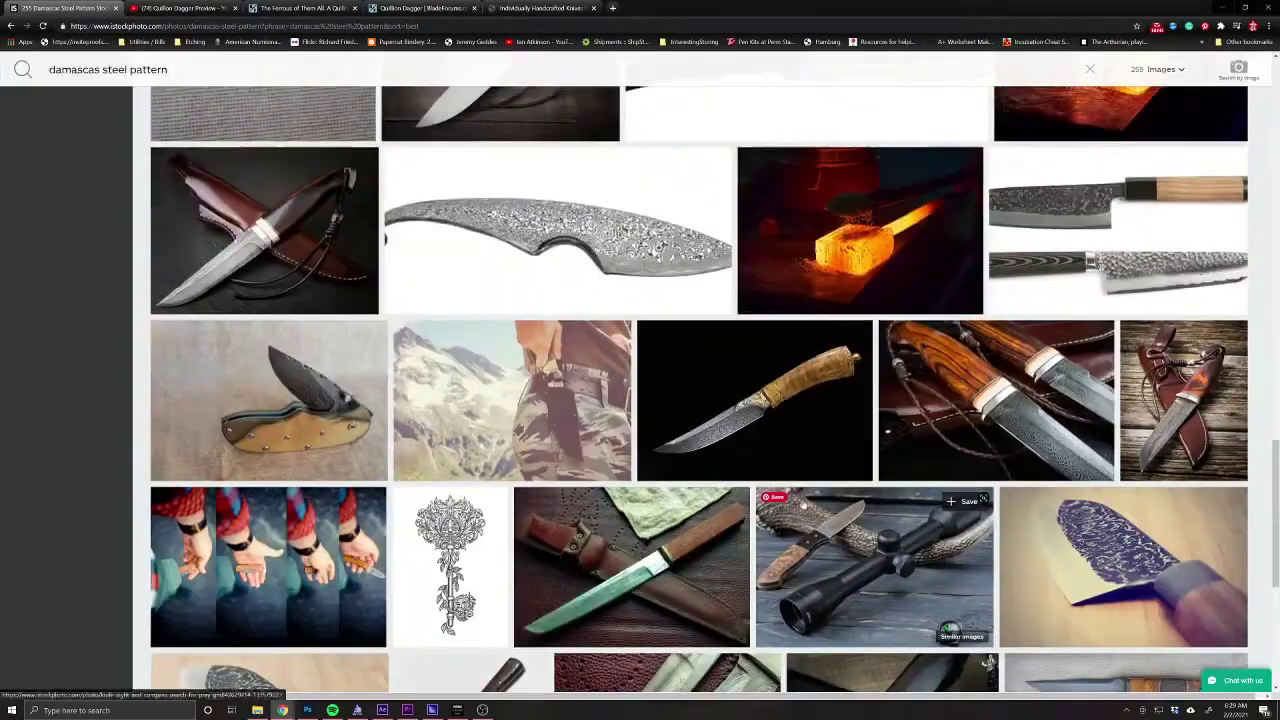
{"action": "scroll", "coordinate": [802, 504], "scroll_direction": "down", "scroll_amount": 3}
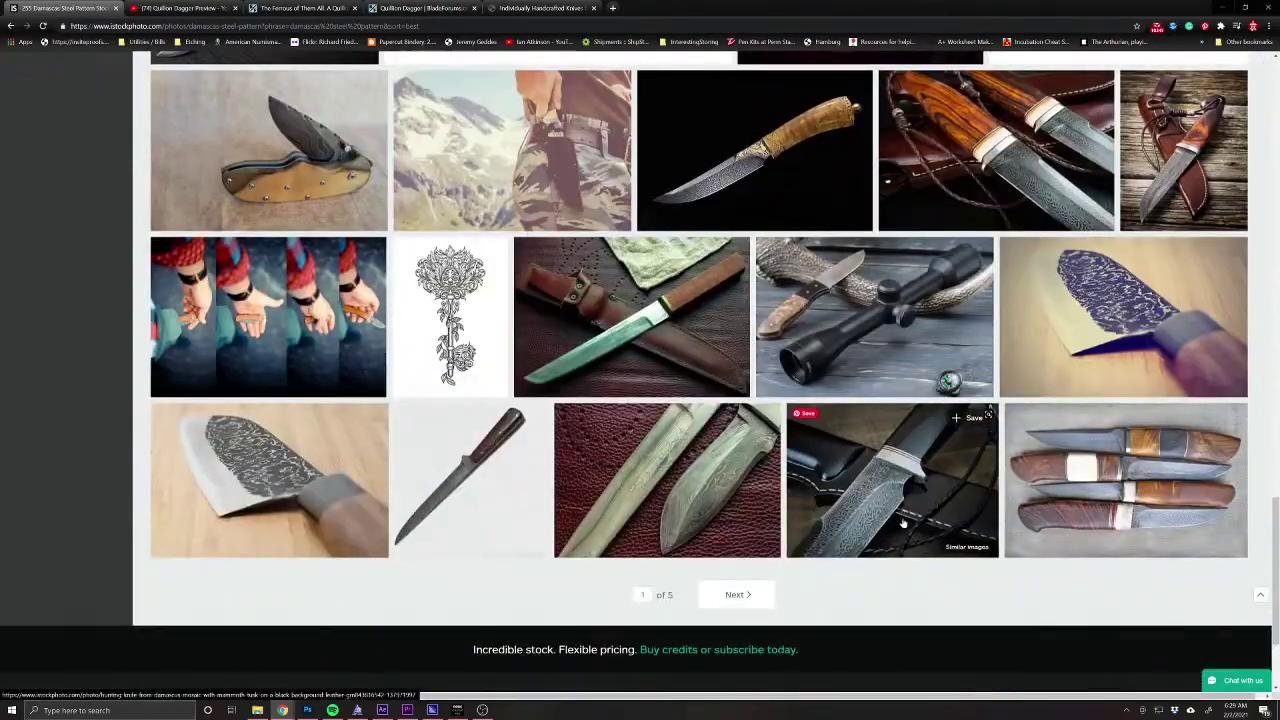
{"action": "scroll", "coordinate": [510, 298], "scroll_direction": "up", "scroll_amount": 3}
{"action": "scroll", "coordinate": [510, 298], "scroll_direction": "down", "scroll_amount": 3}
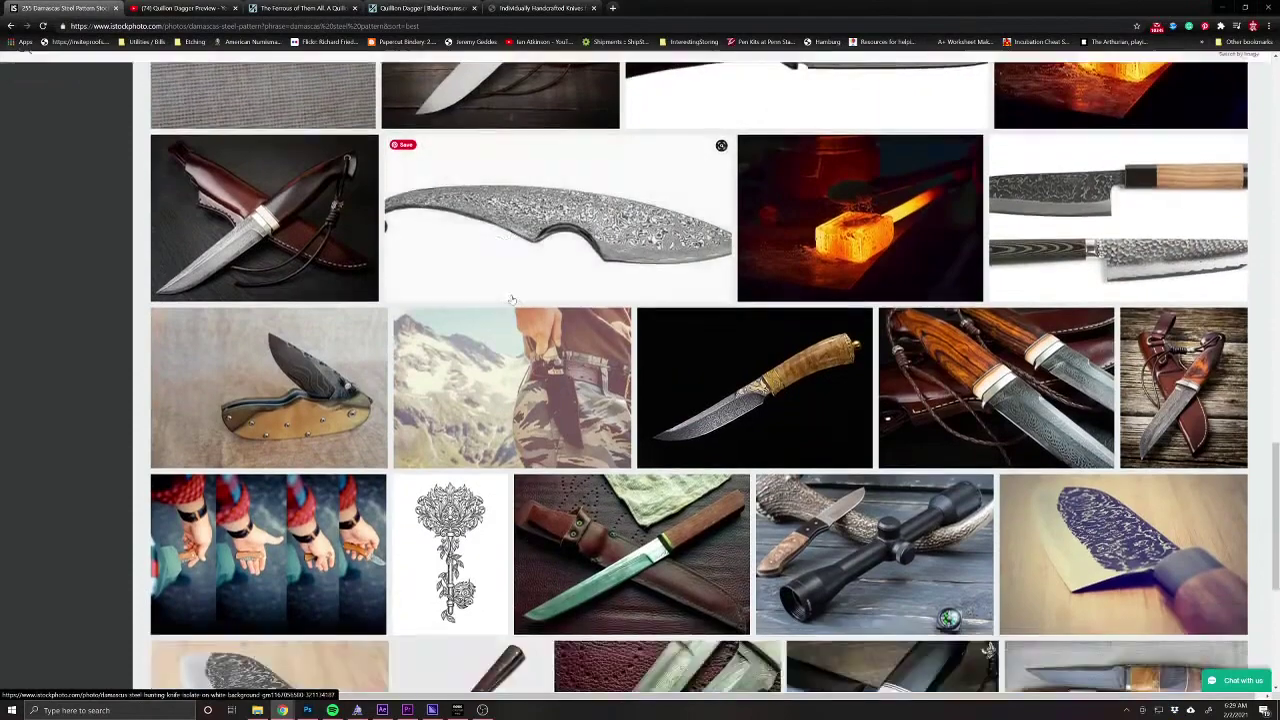
{"action": "left_click", "coordinate": [868, 504]}
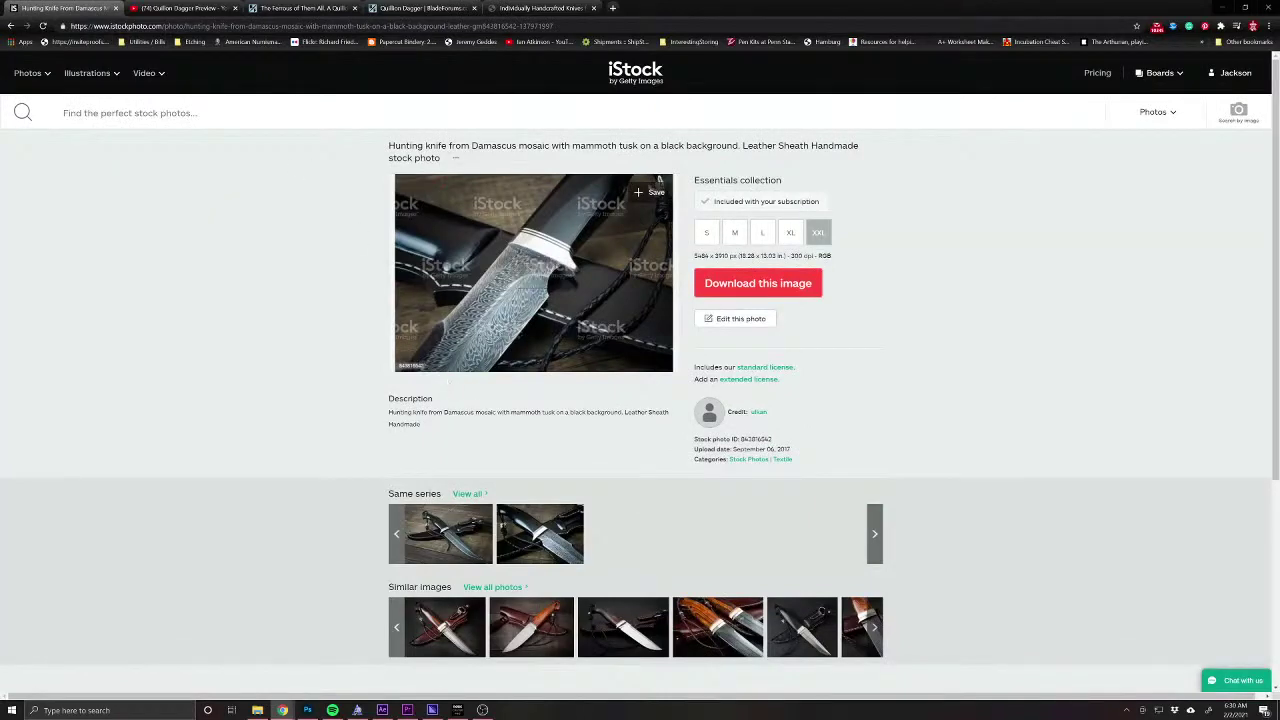
Search Google in a new tab for "feather patterned damascus steel", switch to the suggested spelling "feather pattern damascus steel" and show image results.
{"action": "left_click", "coordinate": [612, 8]}
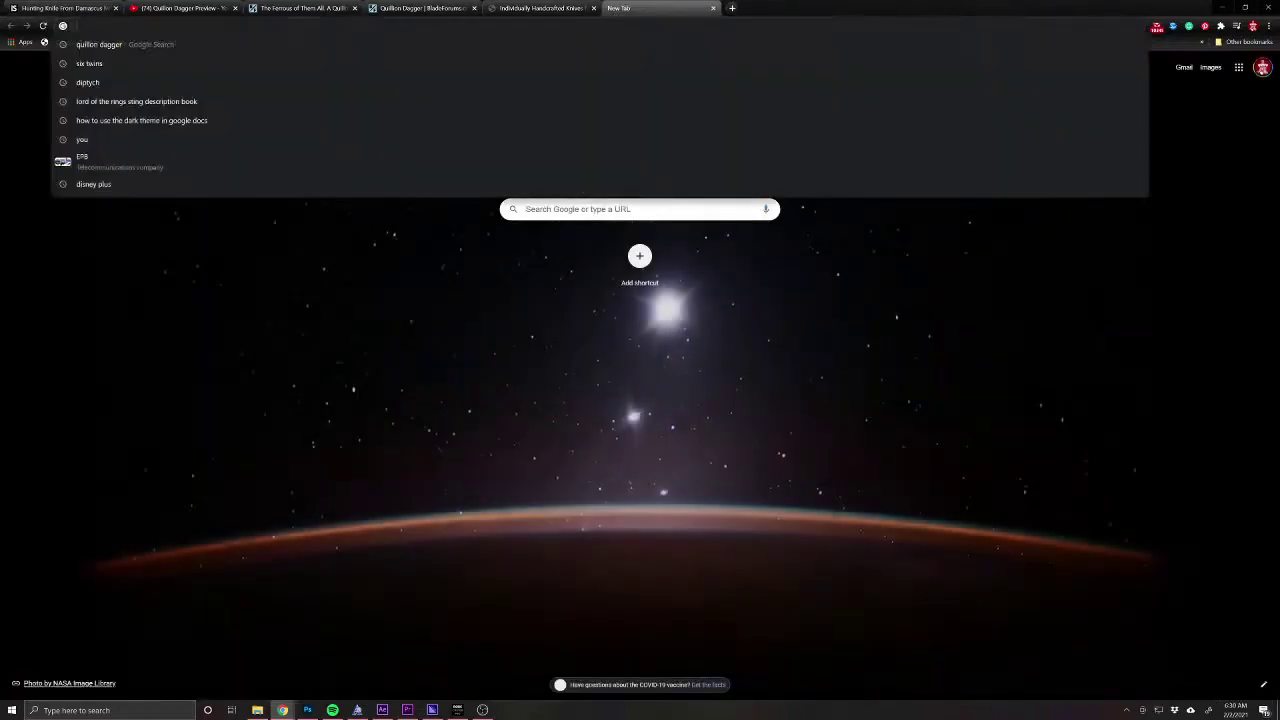
{"action": "type", "text": "fea"}
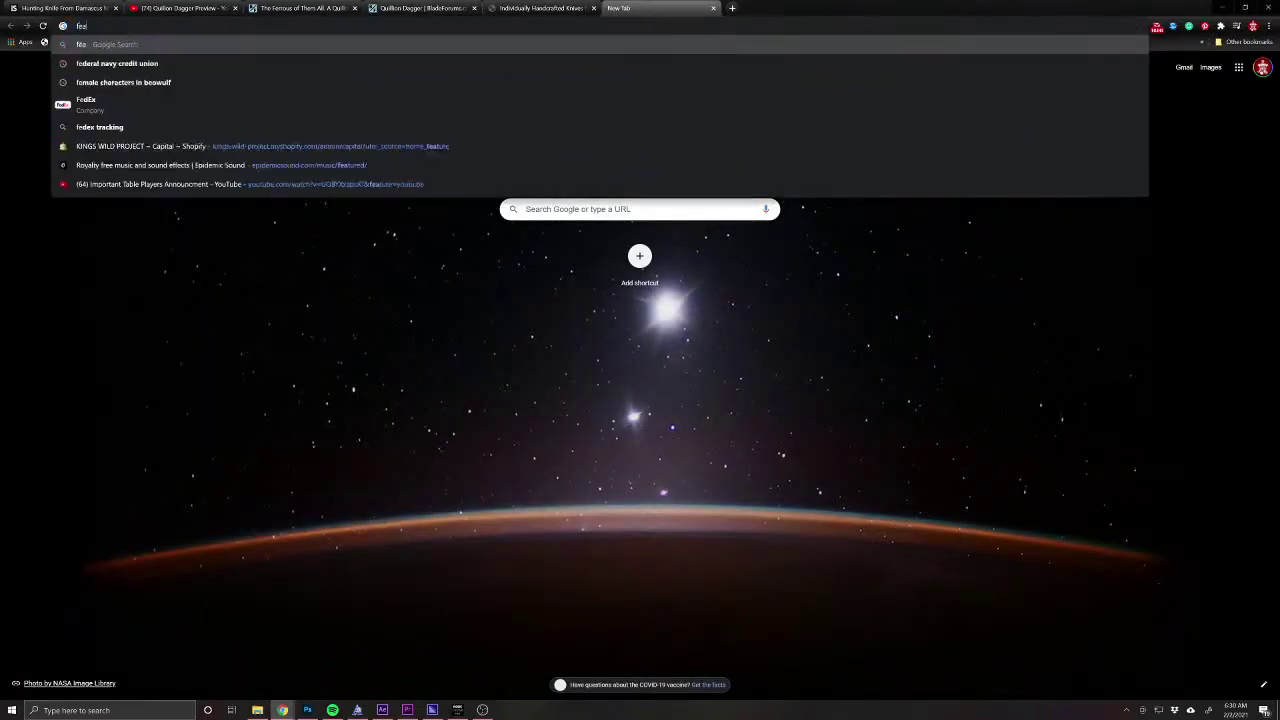
{"action": "type", "text": "ther patterned damascus"}
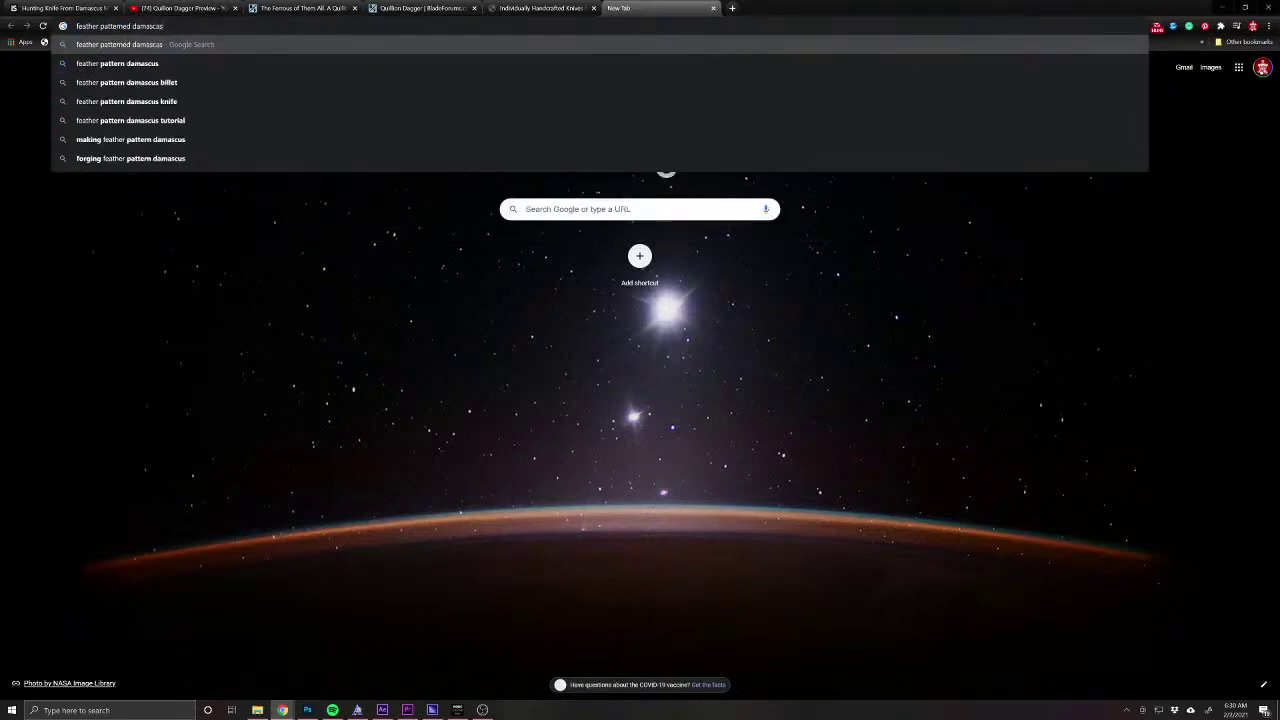
{"action": "type", "text": "a"}
{"action": "type", "text": "s steel"}
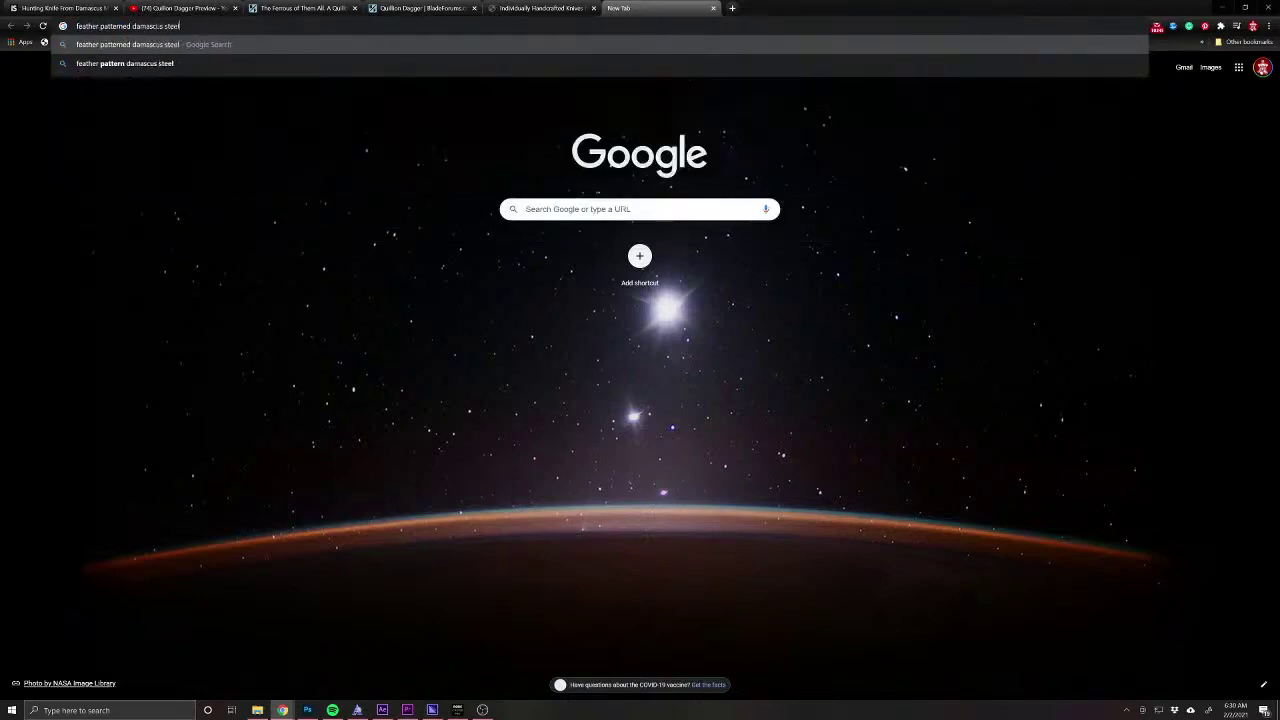
{"action": "key", "text": "Return"}
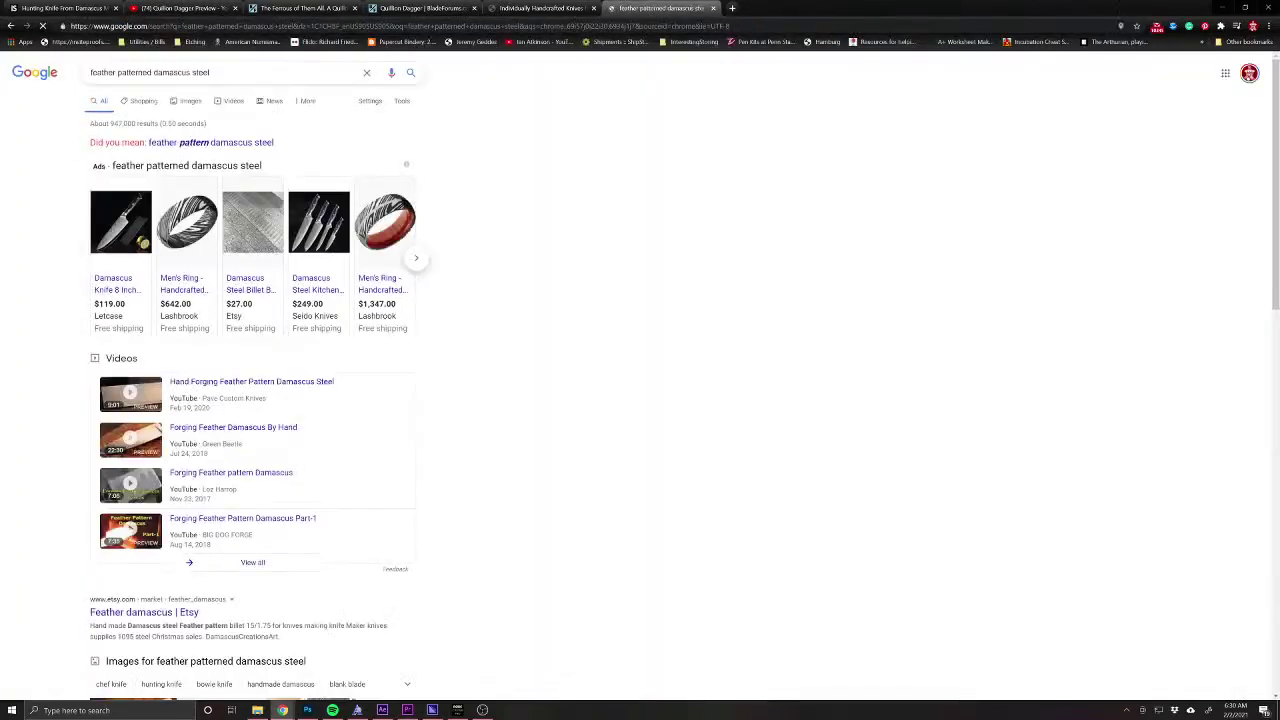
{"action": "left_click", "coordinate": [205, 143]}
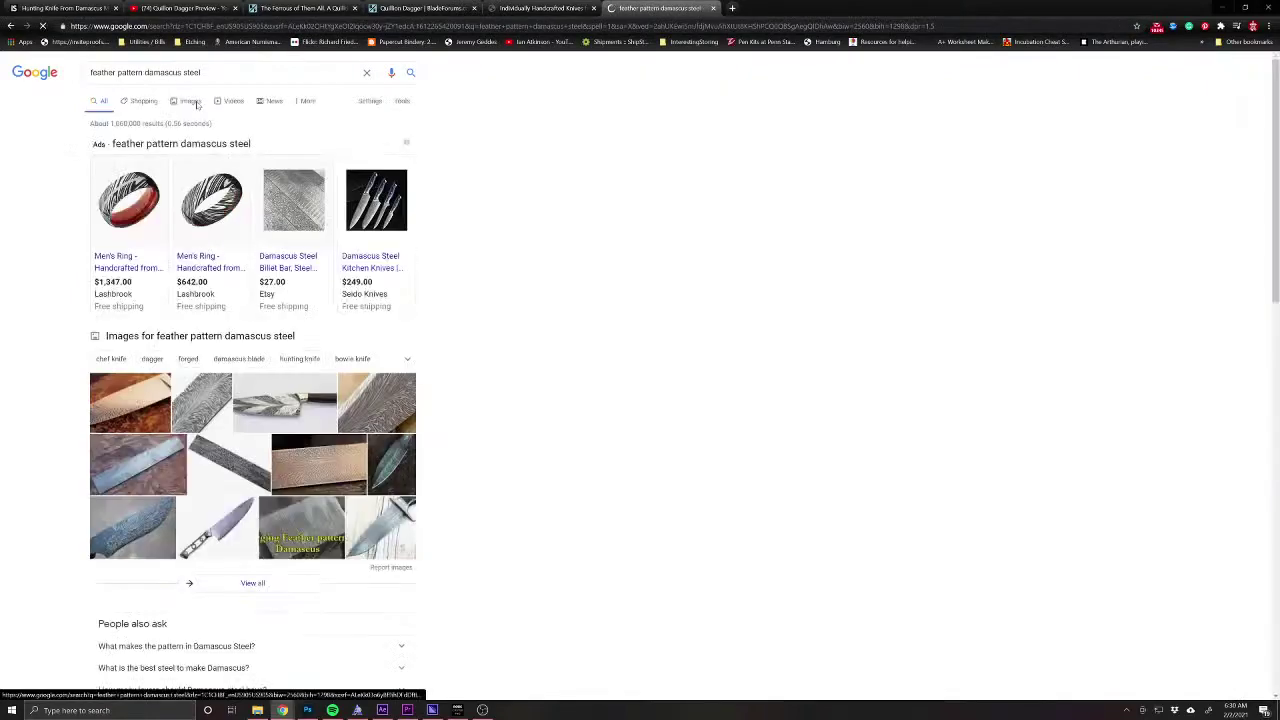
{"action": "left_click", "coordinate": [187, 100]}
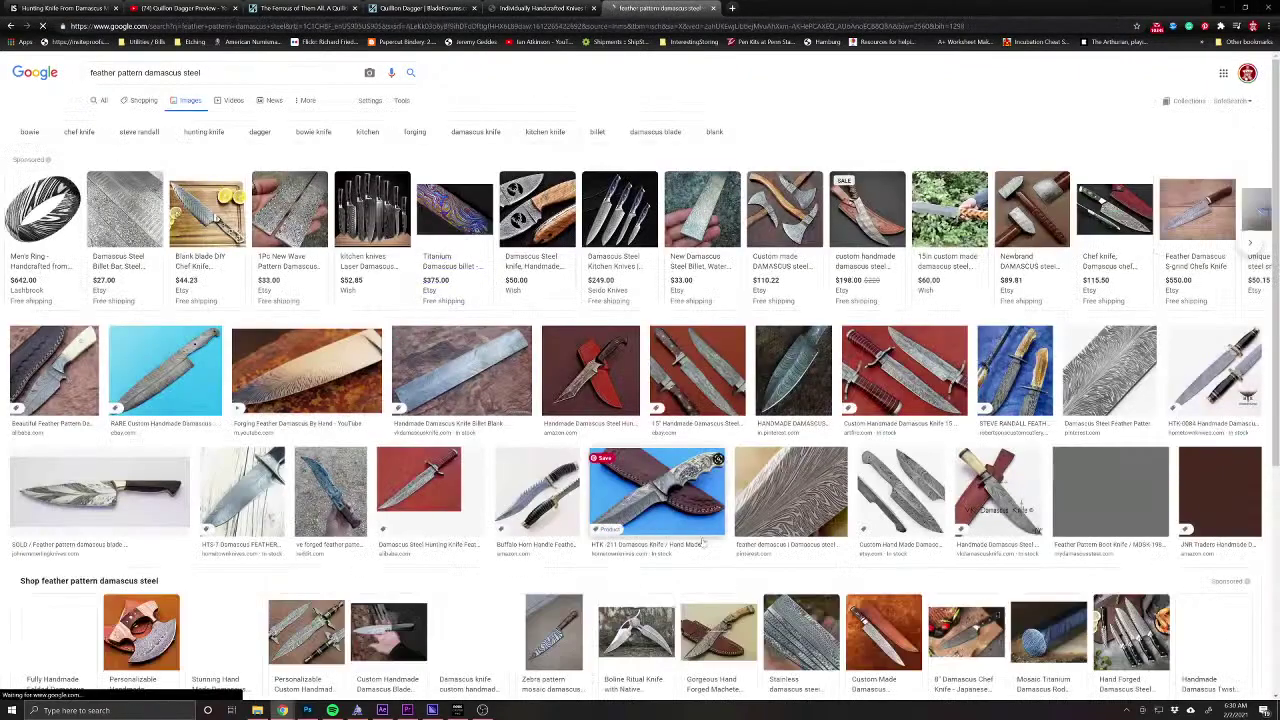
Open the feather damascus image's Pinterest page, examine the related Damasteel patterns chart and its similar pins, and close Pinterest.
{"action": "left_click", "coordinate": [788, 490]}
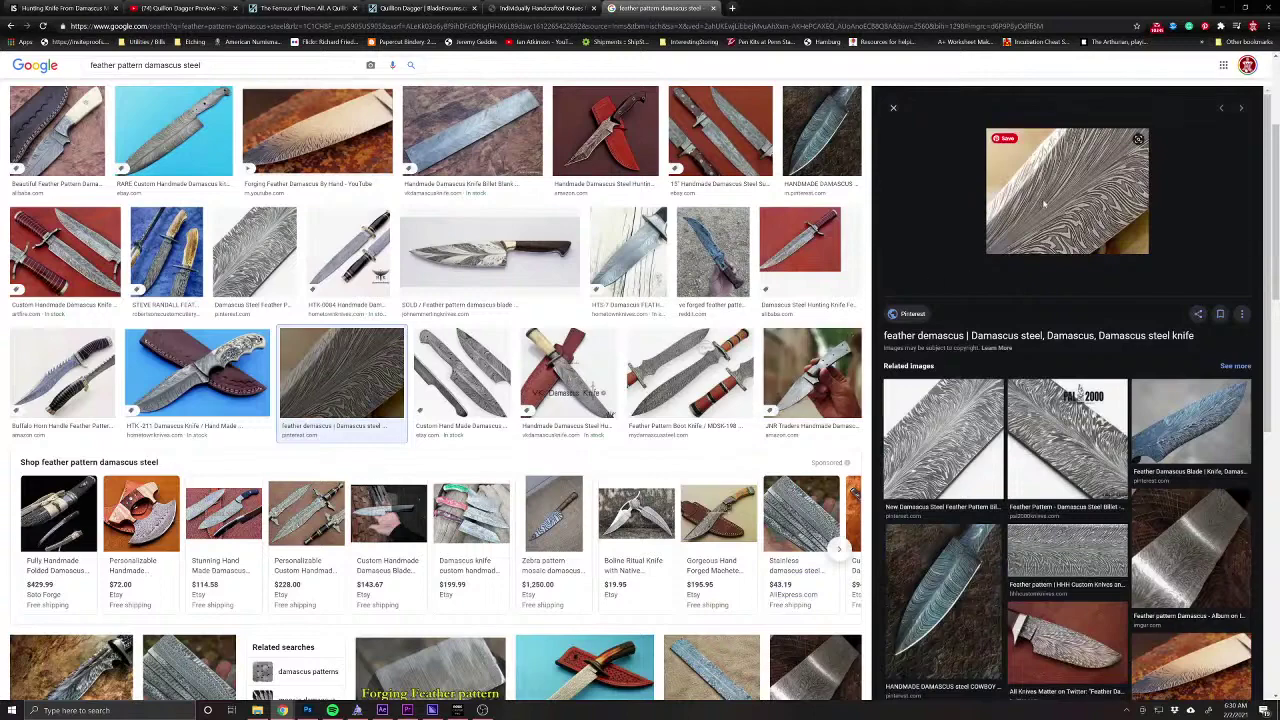
{"action": "left_click", "coordinate": [1067, 190]}
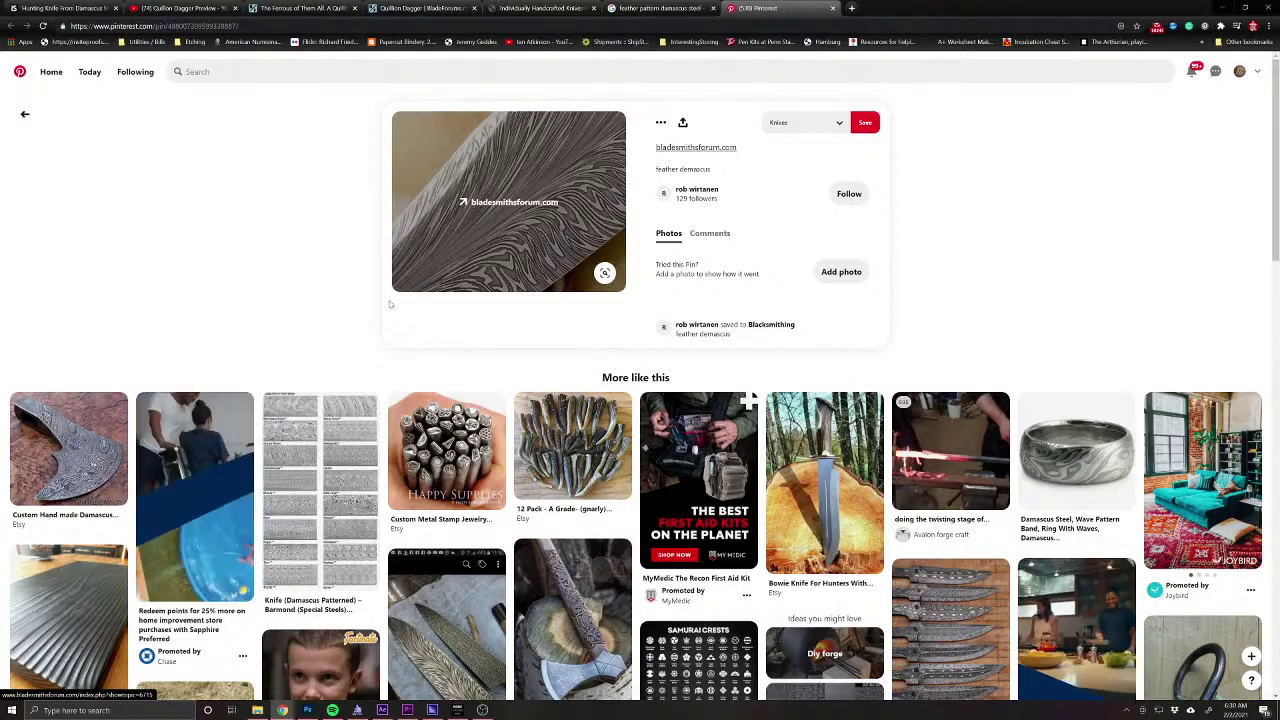
{"action": "left_click", "coordinate": [320, 480]}
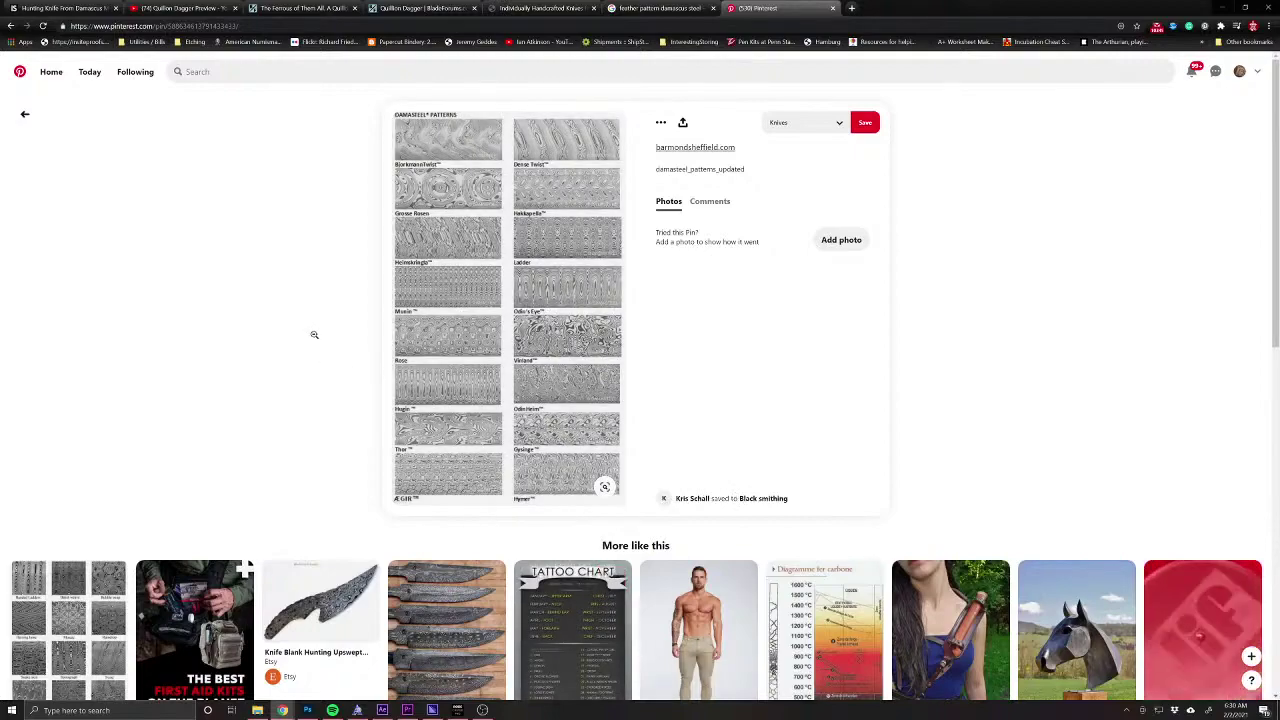
{"action": "scroll", "coordinate": [323, 363], "scroll_direction": "down", "scroll_amount": 2}
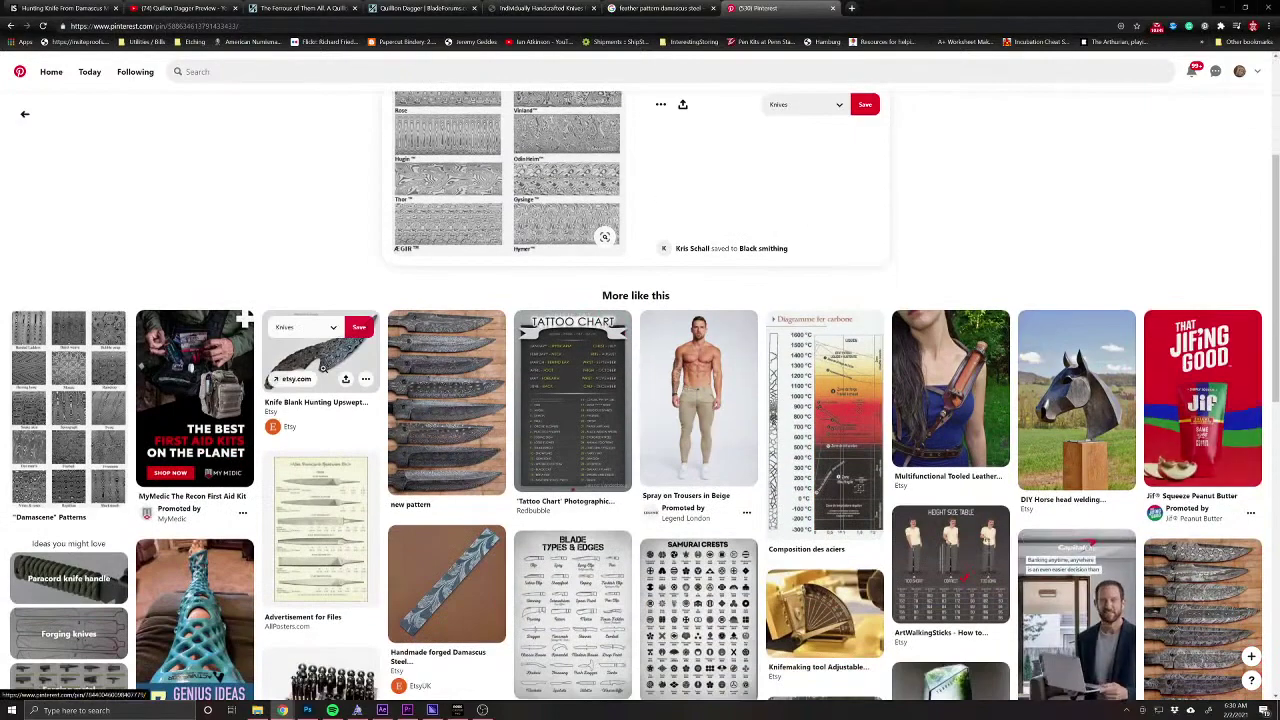
{"action": "scroll", "coordinate": [323, 367], "scroll_direction": "down", "scroll_amount": 2}
{"action": "scroll", "coordinate": [323, 367], "scroll_direction": "up", "scroll_amount": 2}
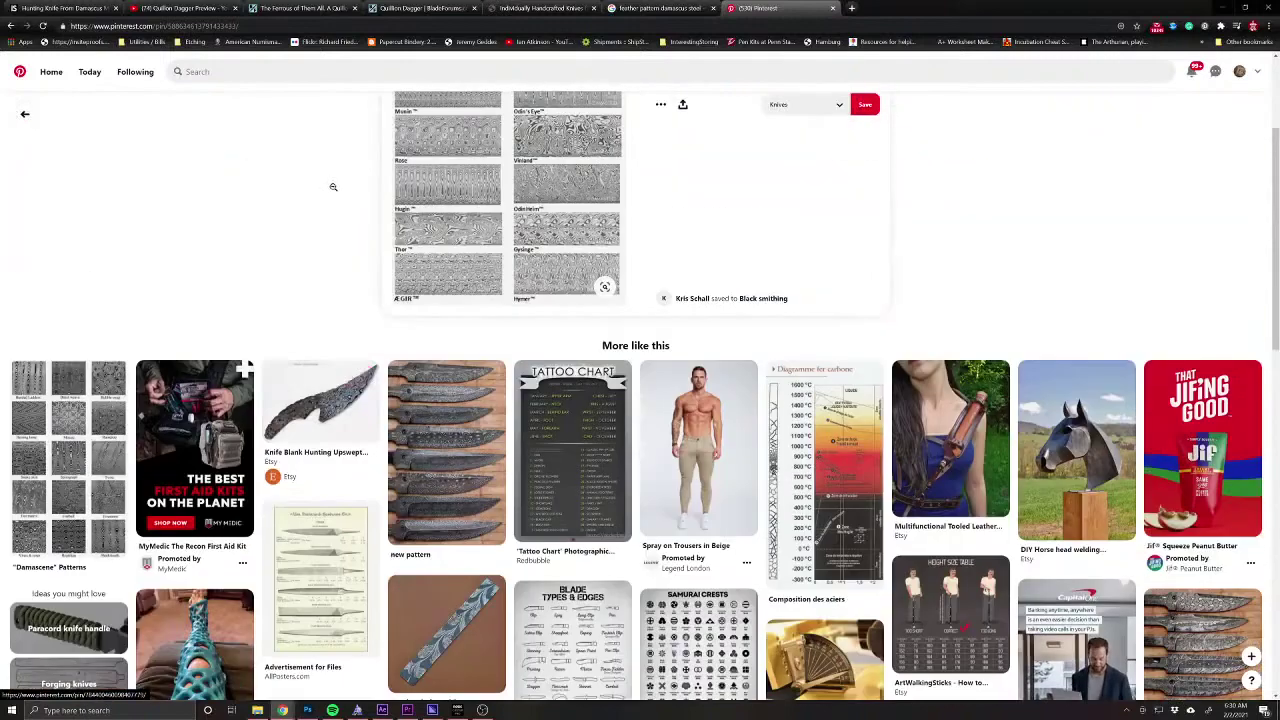
{"action": "left_click", "coordinate": [25, 115]}
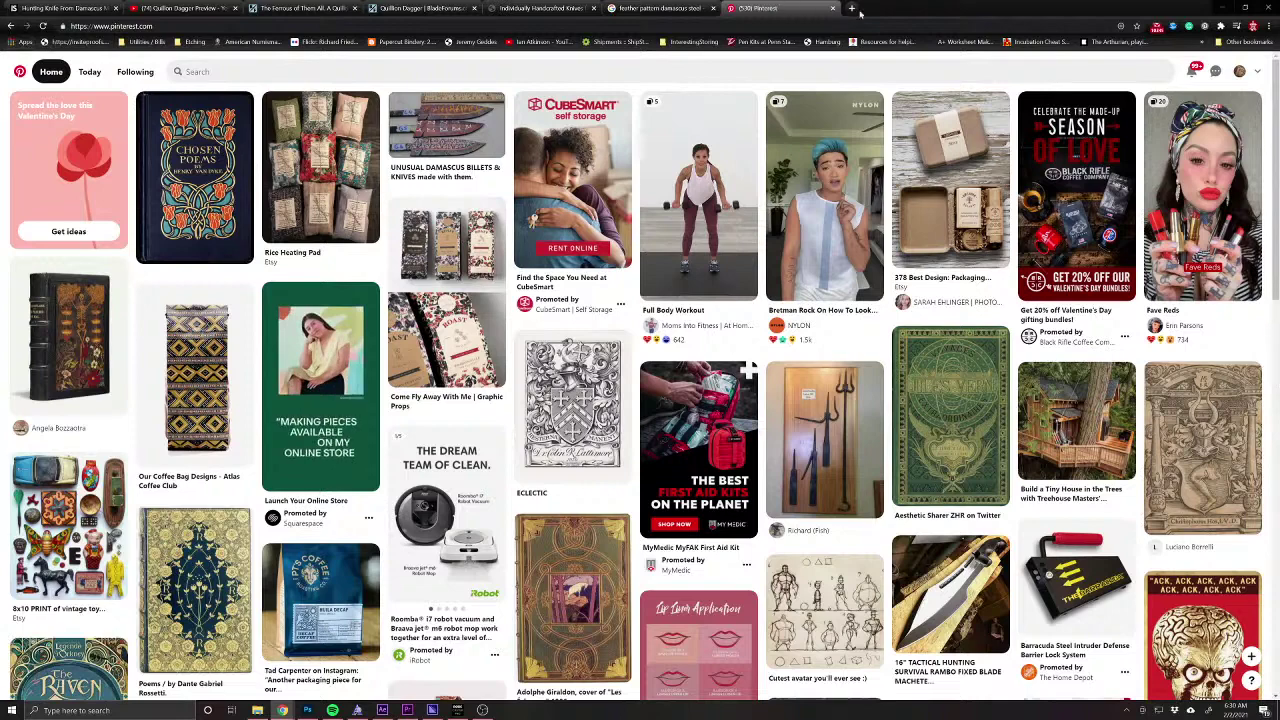
{"action": "left_click", "coordinate": [832, 8]}
Preview the HTS-7 Damascus feather bowie and open the ArtFire listing of the related 15" Damascus steel hunting bowie knife.
{"action": "left_click", "coordinate": [643, 253]}
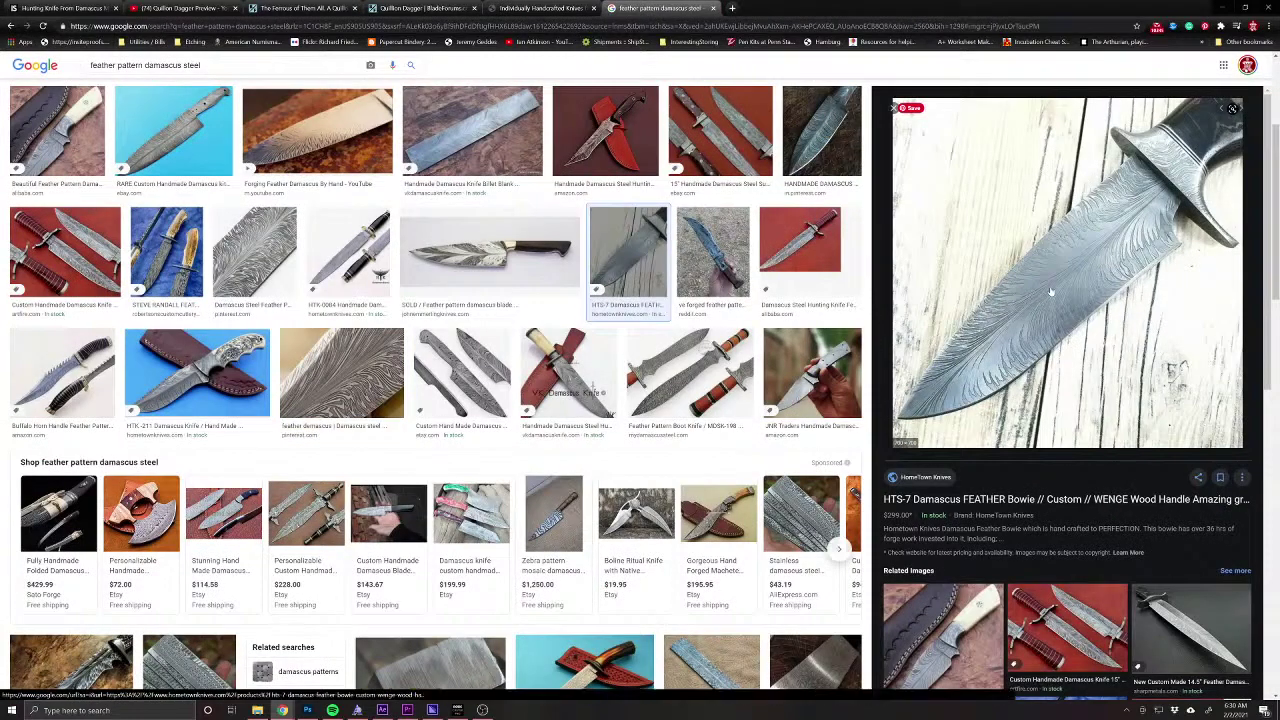
{"action": "left_click", "coordinate": [1026, 642]}
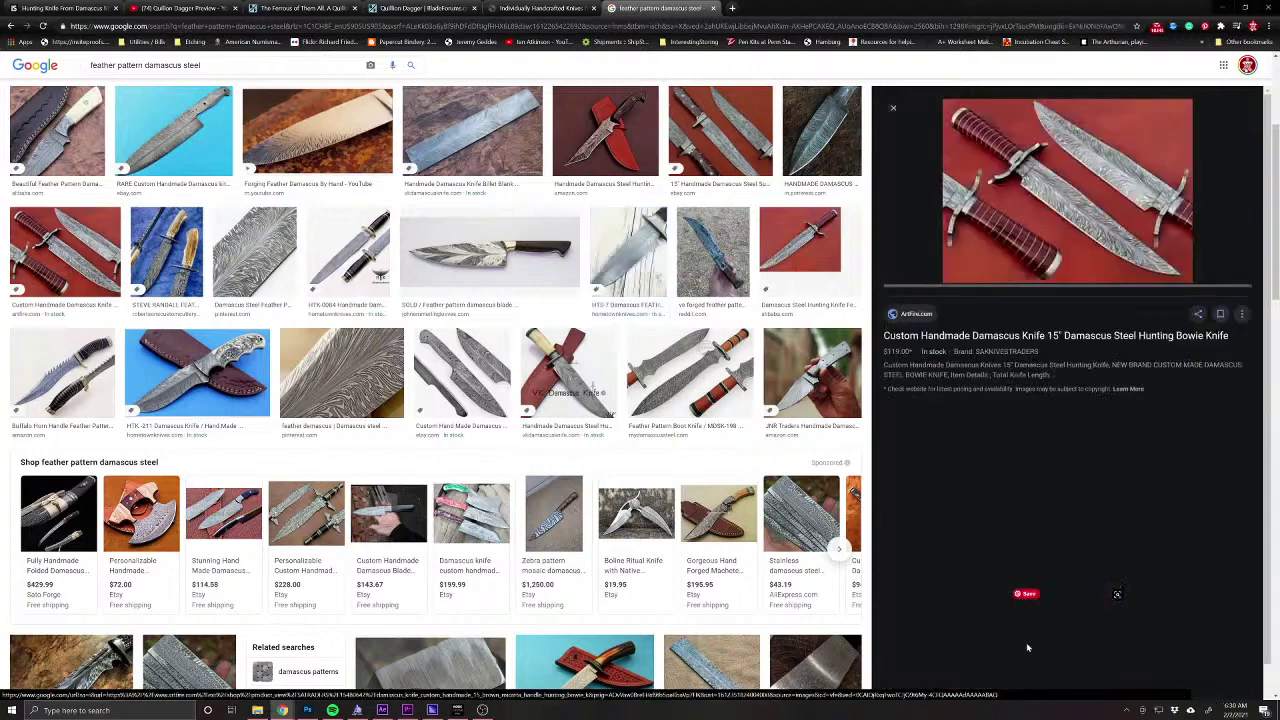
{"action": "left_click", "coordinate": [1012, 224]}
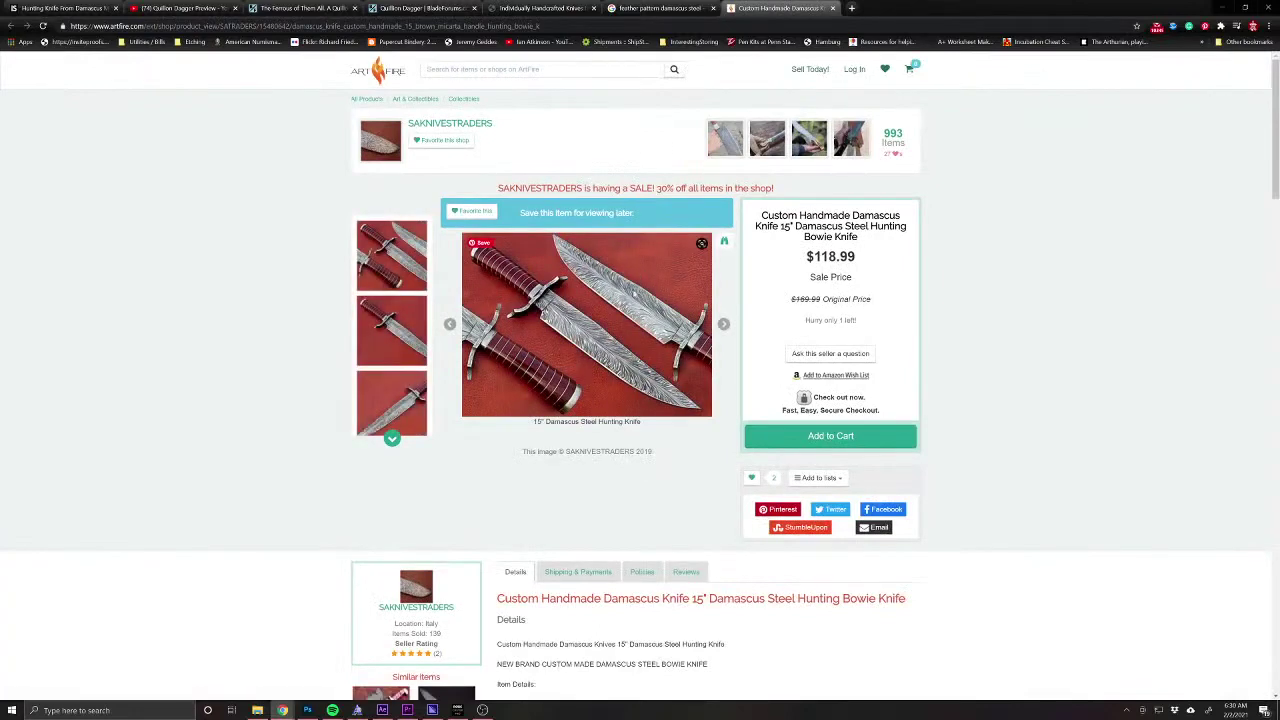
View the ArtFire listing's main knife photo on its own in a new tab, and close that tab.
{"action": "right_click", "coordinate": [626, 301]}
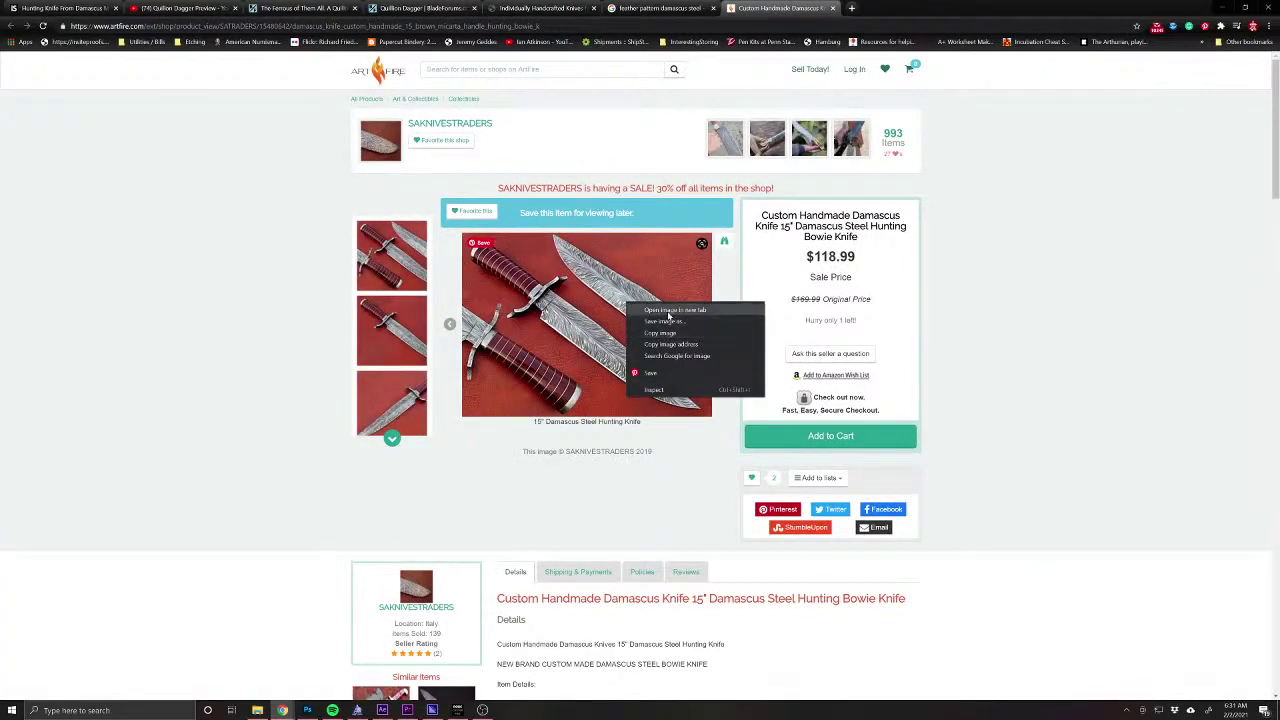
{"action": "left_click", "coordinate": [669, 311]}
{"action": "key", "text": "ctrl+Tab"}
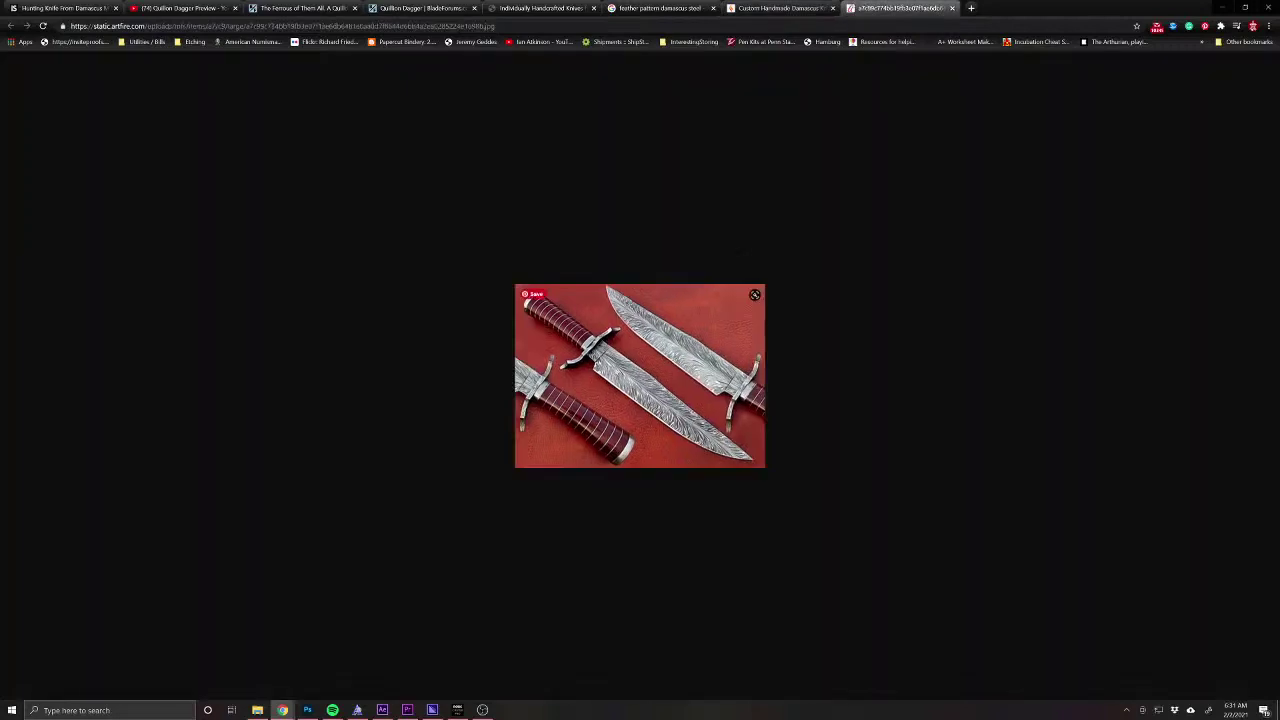
{"action": "left_click", "coordinate": [952, 8]}
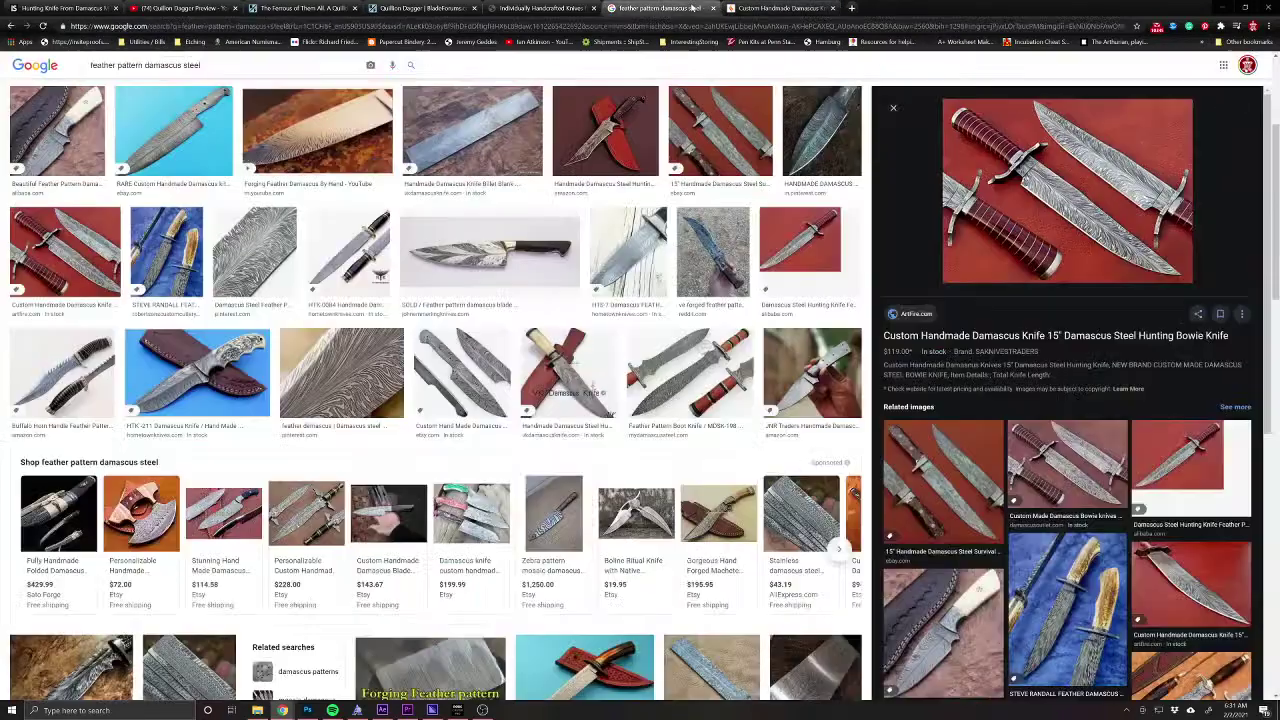
Return to the Google image results, open the sponsored Damascus steel billet bar listing, and check and close the blank blade chef knife listing.
{"action": "left_click", "coordinate": [660, 8]}
{"action": "scroll", "coordinate": [548, 411], "scroll_direction": "up", "scroll_amount": 2}
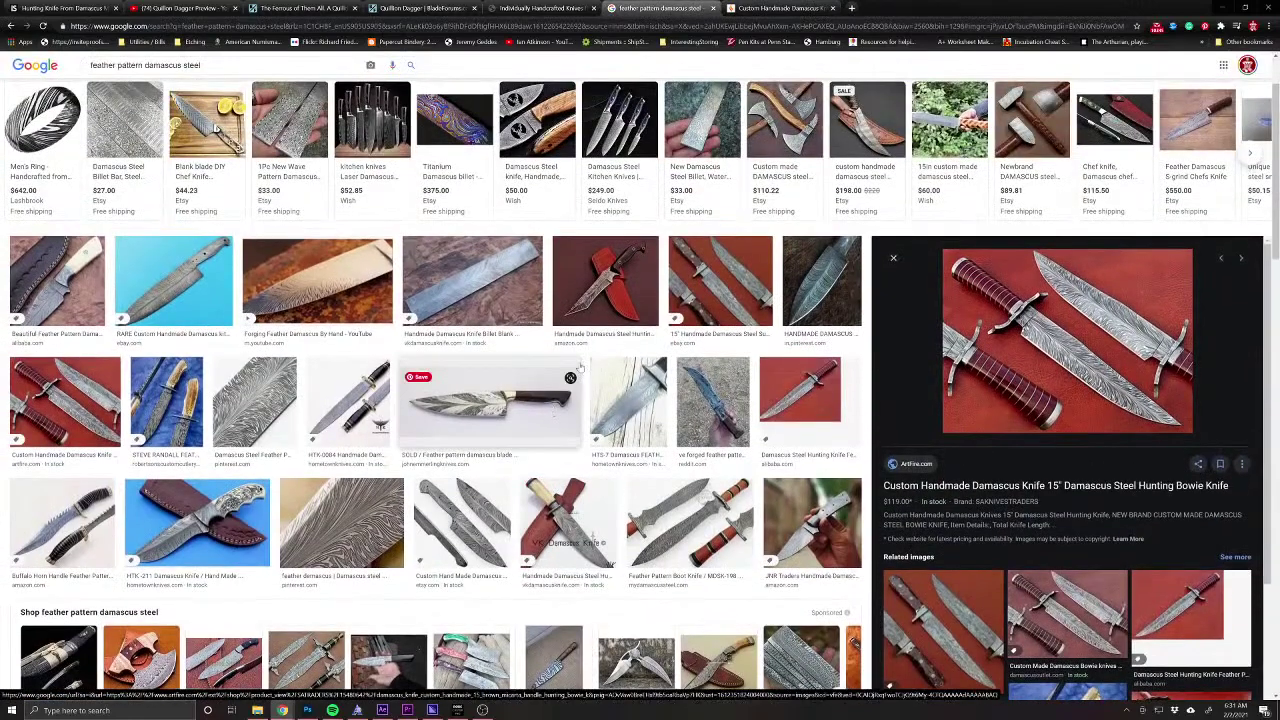
{"action": "scroll", "coordinate": [700, 370], "scroll_direction": "up", "scroll_amount": 1}
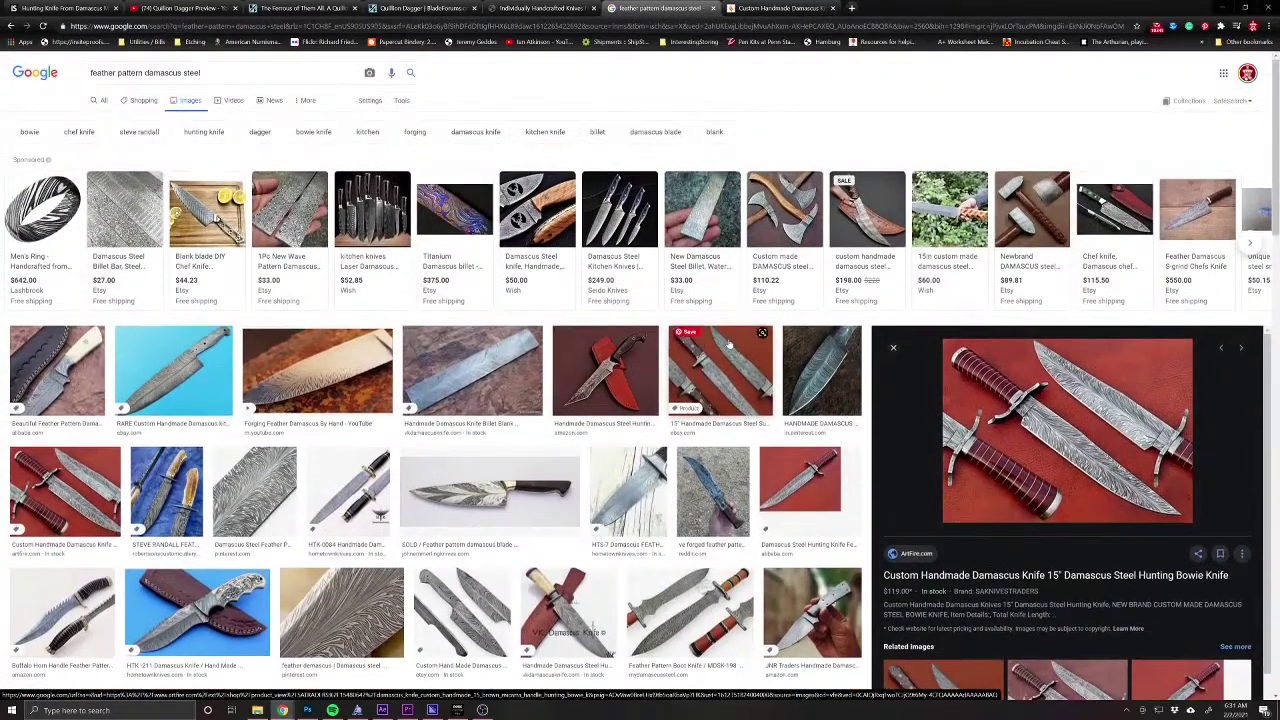
{"action": "left_click", "coordinate": [154, 194]}
{"action": "left_click", "coordinate": [660, 8]}
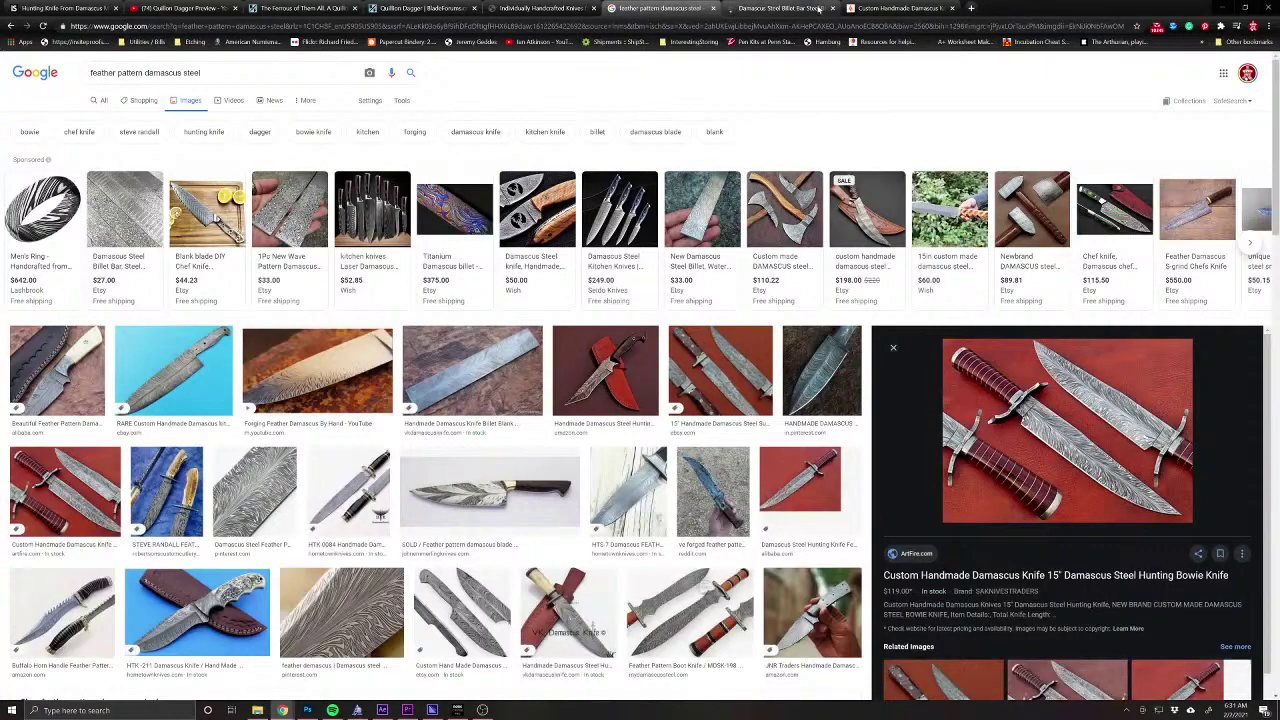
{"action": "left_click", "coordinate": [191, 208]}
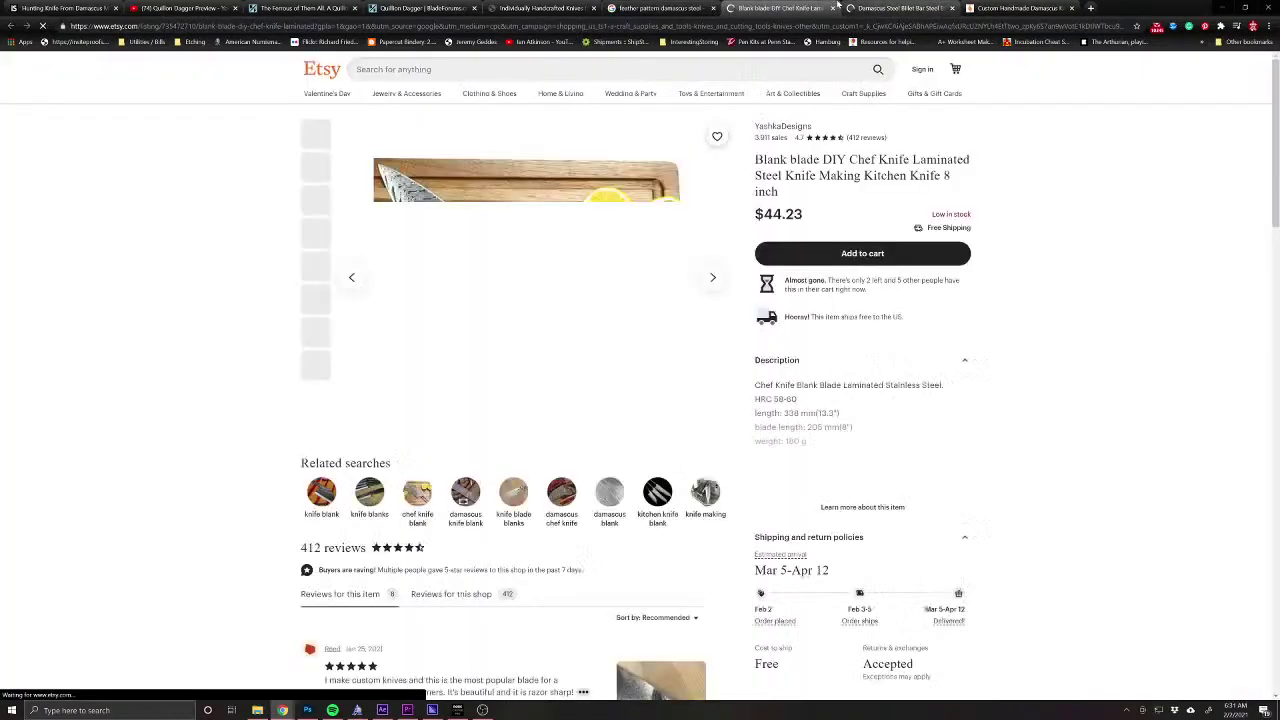
{"action": "left_click", "coordinate": [833, 8]}
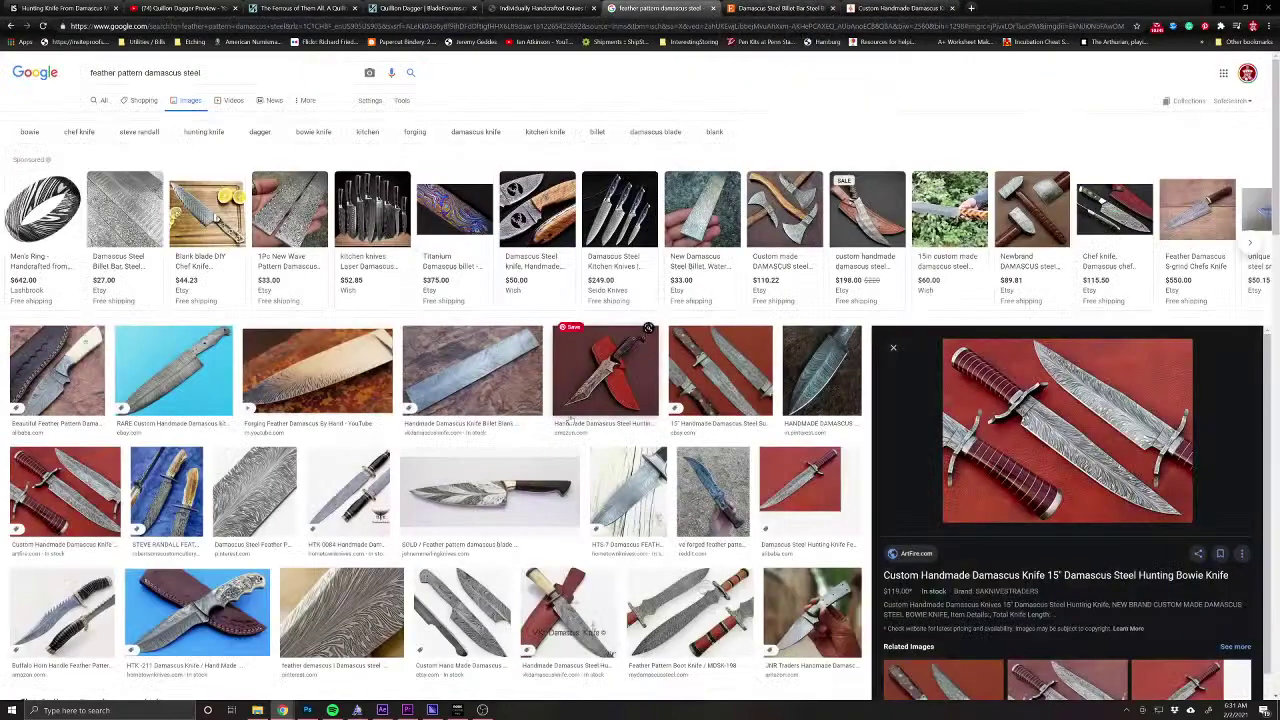
Preview the John Emmerling feather-pattern knife, the Pinterest Feather Damascus Blade and the Pal 2000 Knives billet, and browse further image results for feather patterns.
{"action": "left_click", "coordinate": [489, 490]}
{"action": "scroll", "coordinate": [455, 403], "scroll_direction": "down", "scroll_amount": 3}
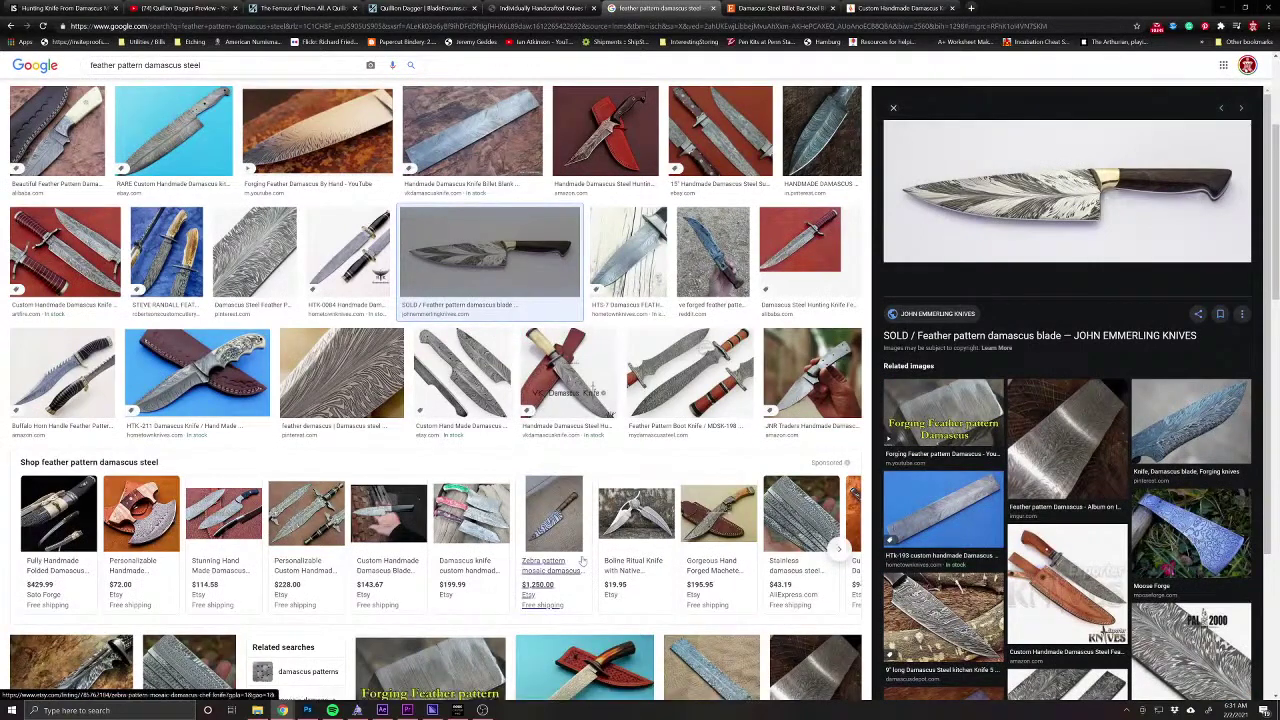
{"action": "scroll", "coordinate": [578, 560], "scroll_direction": "down", "scroll_amount": 2}
{"action": "scroll", "coordinate": [583, 562], "scroll_direction": "down", "scroll_amount": 2}
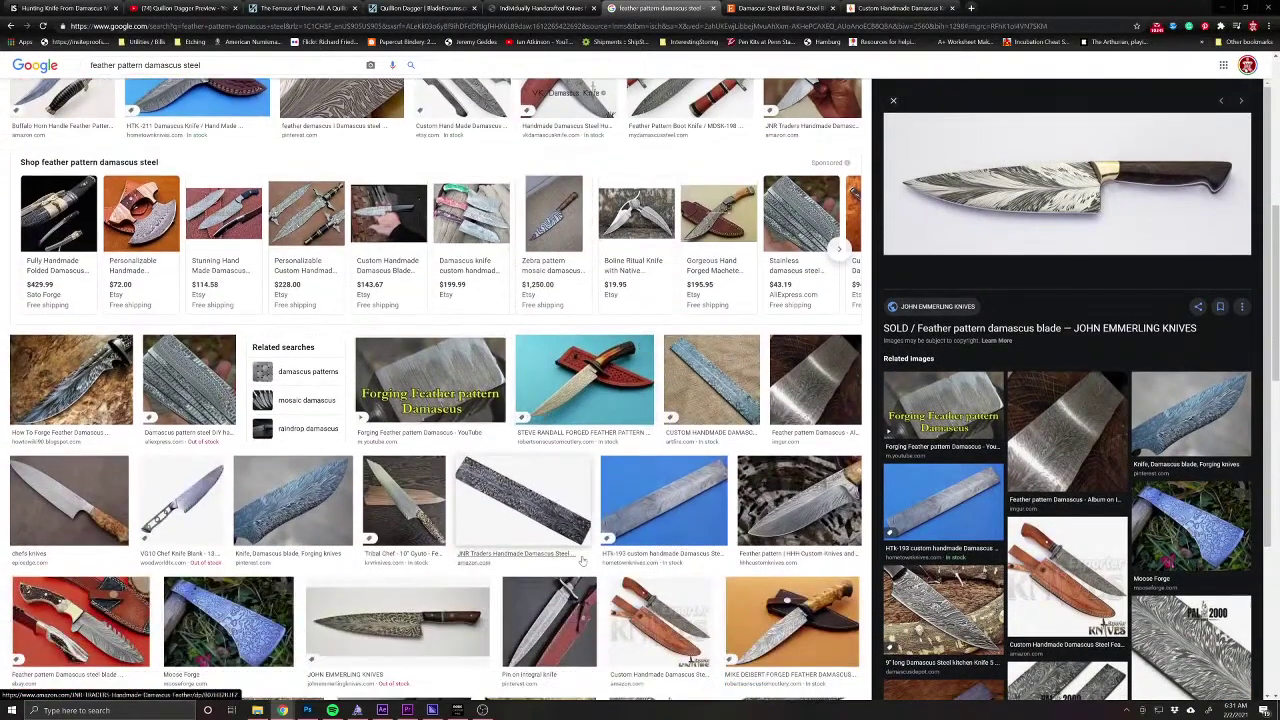
{"action": "left_click", "coordinate": [295, 500]}
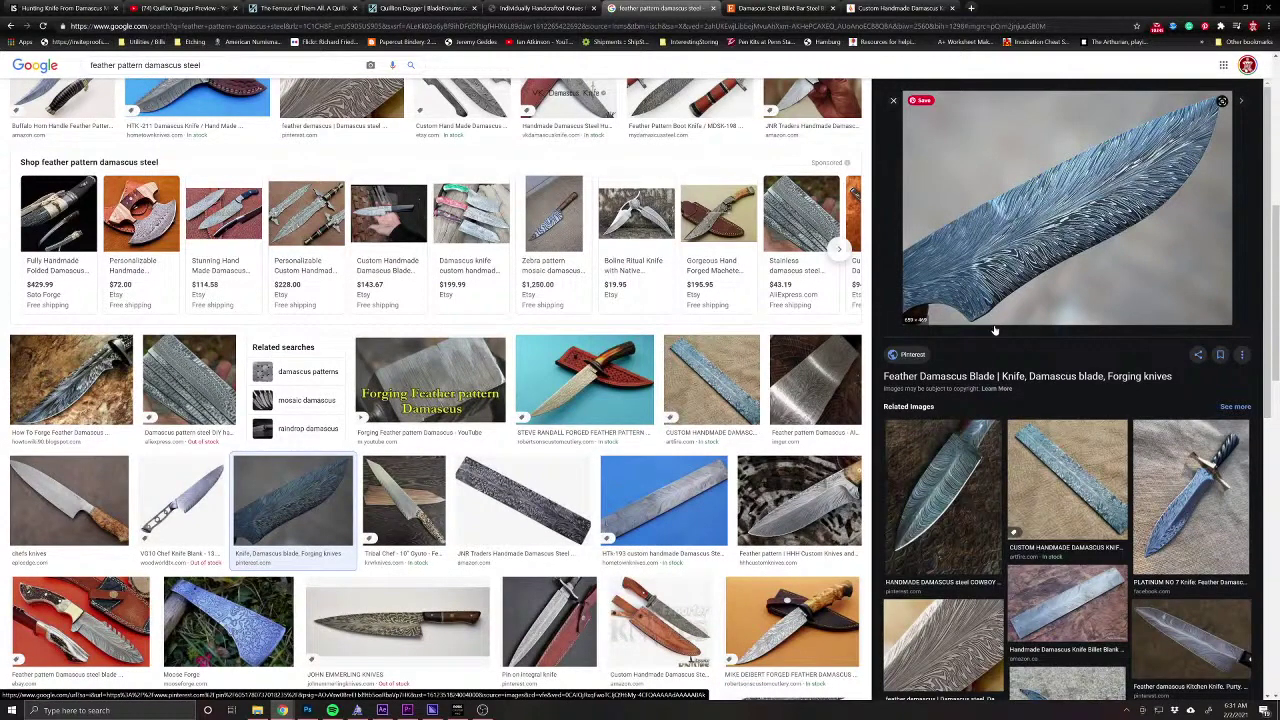
{"action": "scroll", "coordinate": [385, 538], "scroll_direction": "down", "scroll_amount": 3}
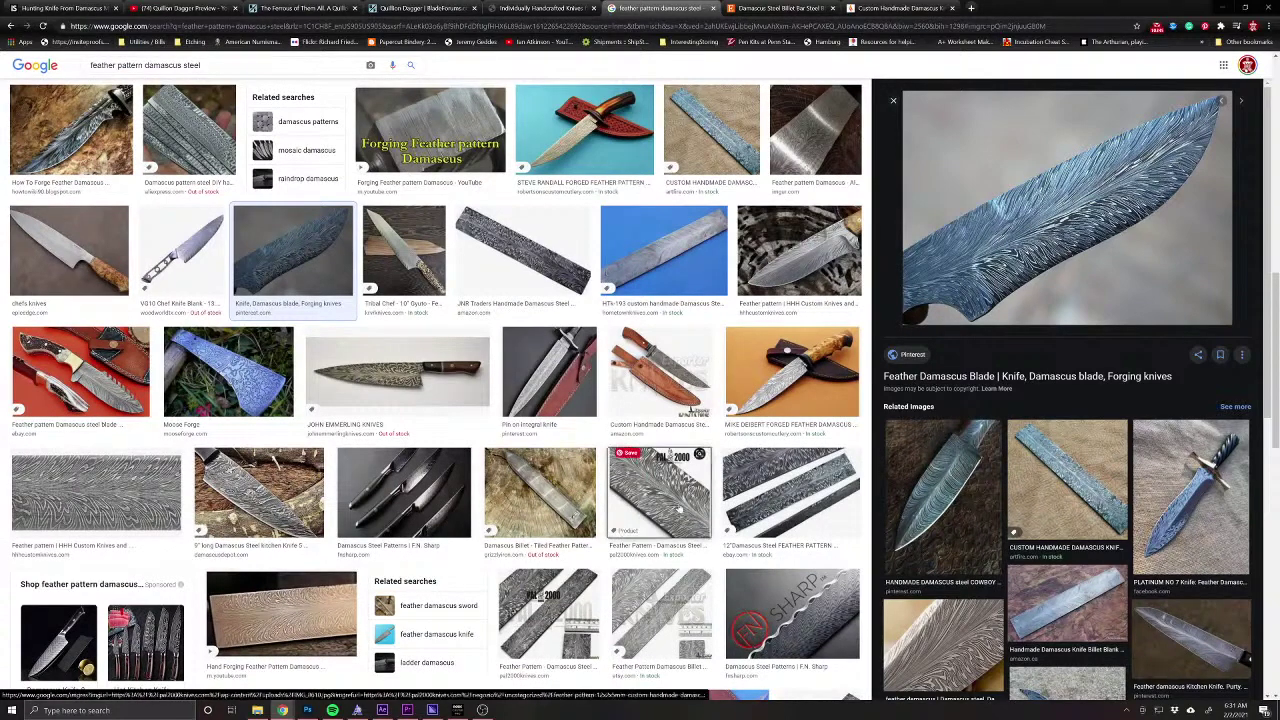
{"action": "left_click", "coordinate": [660, 495]}
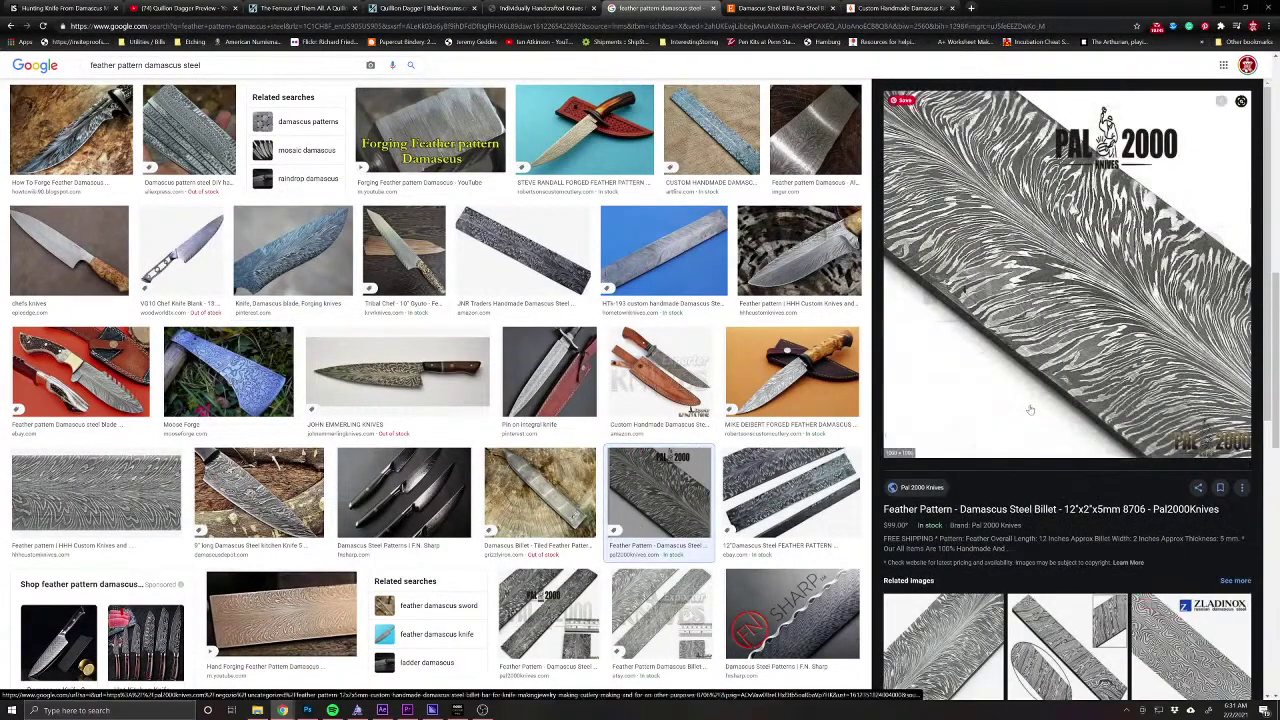
{"action": "scroll", "coordinate": [530, 410], "scroll_direction": "down", "scroll_amount": 3}
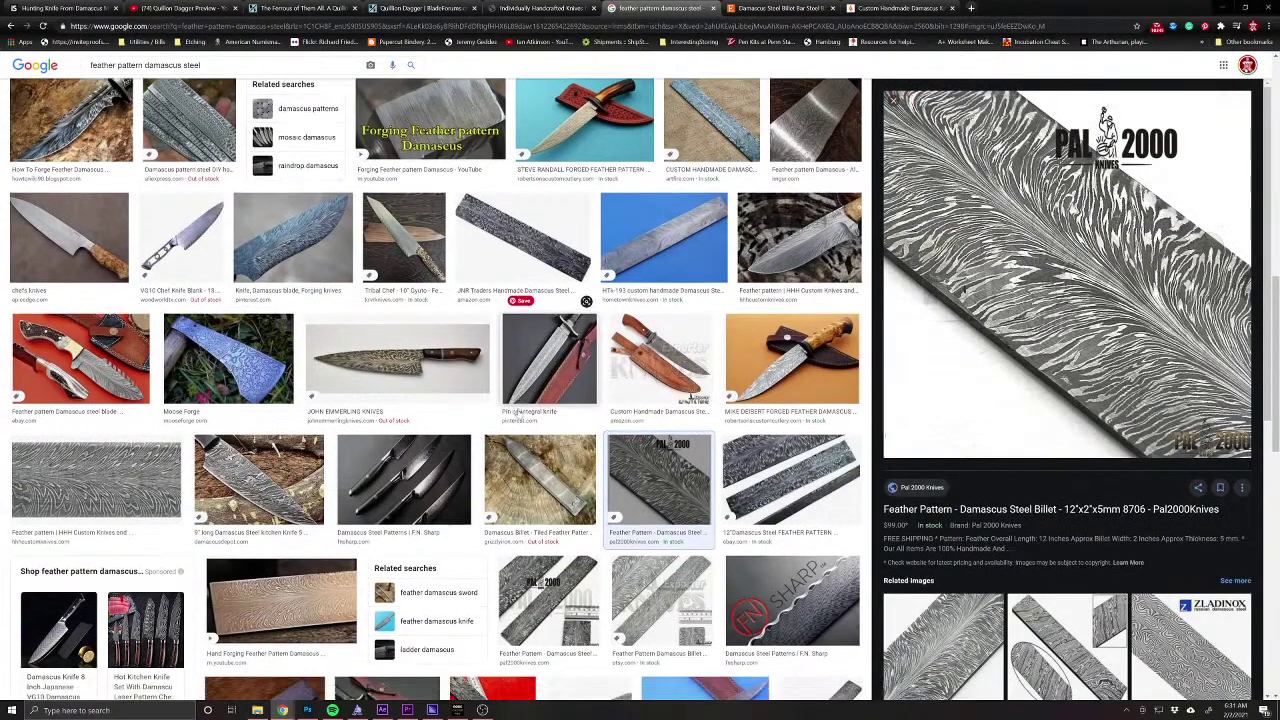
{"action": "scroll", "coordinate": [520, 412], "scroll_direction": "down", "scroll_amount": 1}
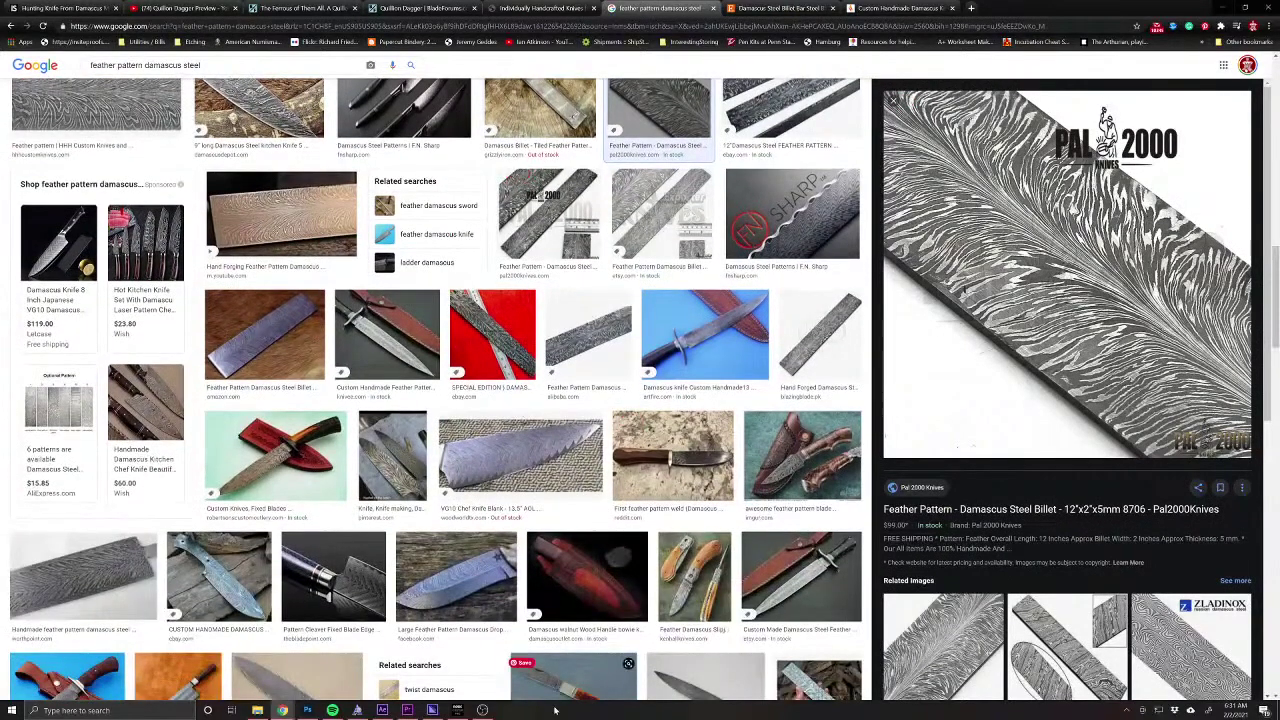
Switch to Photoshop and add a new Overlay layer for brush highlights on the sword grip, with paint symmetry turned off.
{"action": "left_click", "coordinate": [307, 710]}
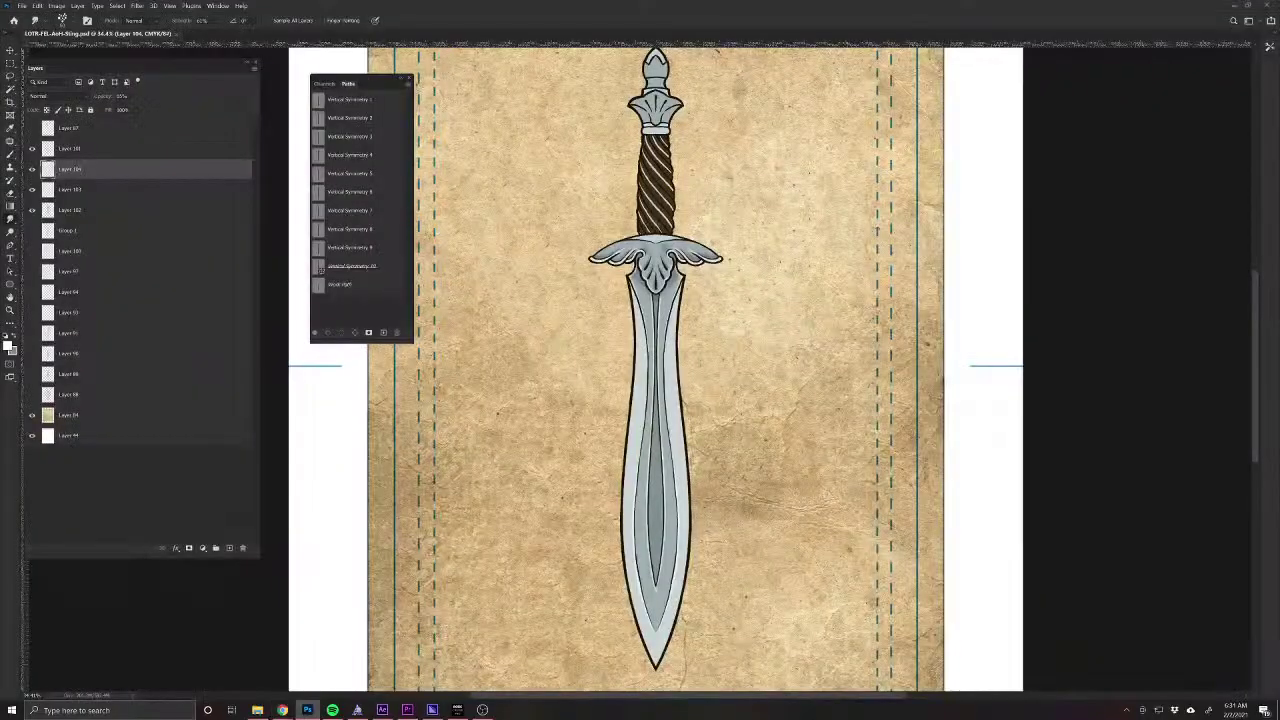
{"action": "scroll", "coordinate": [678, 166], "scroll_direction": "up", "scroll_amount": 8}
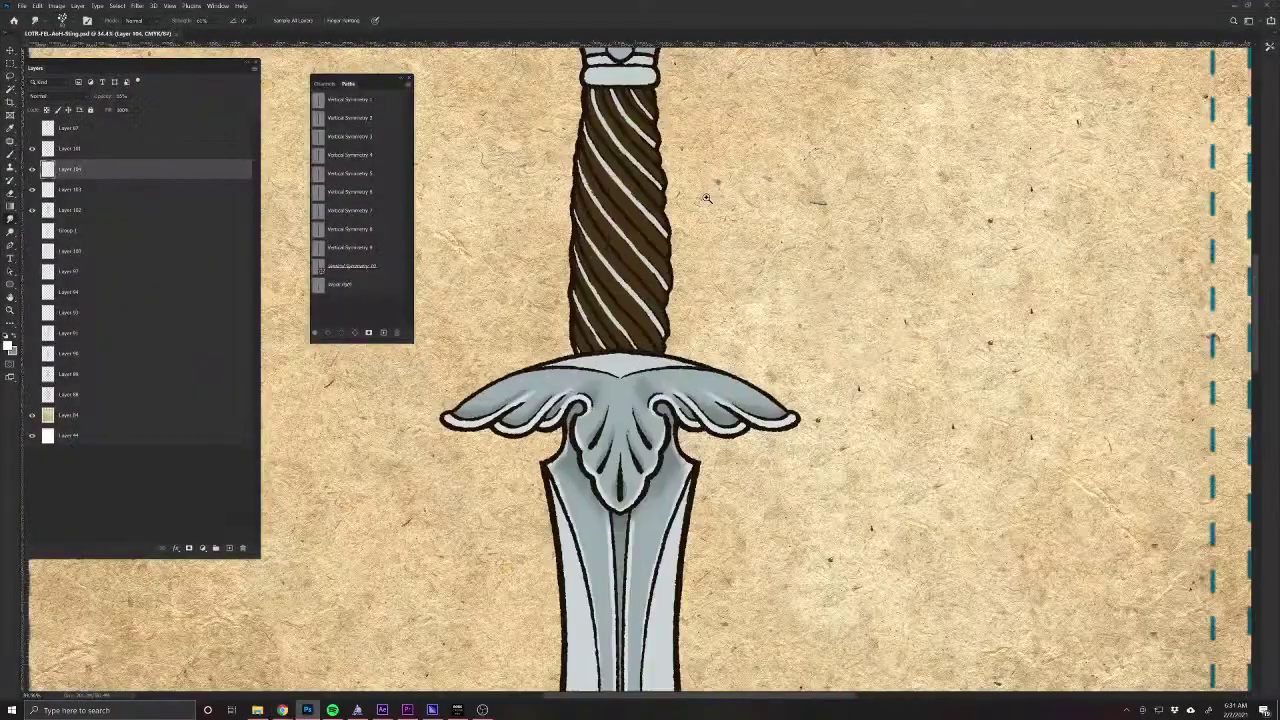
{"action": "left_click_drag", "start_coordinate": [633, 199], "coordinate": [640, 327]}
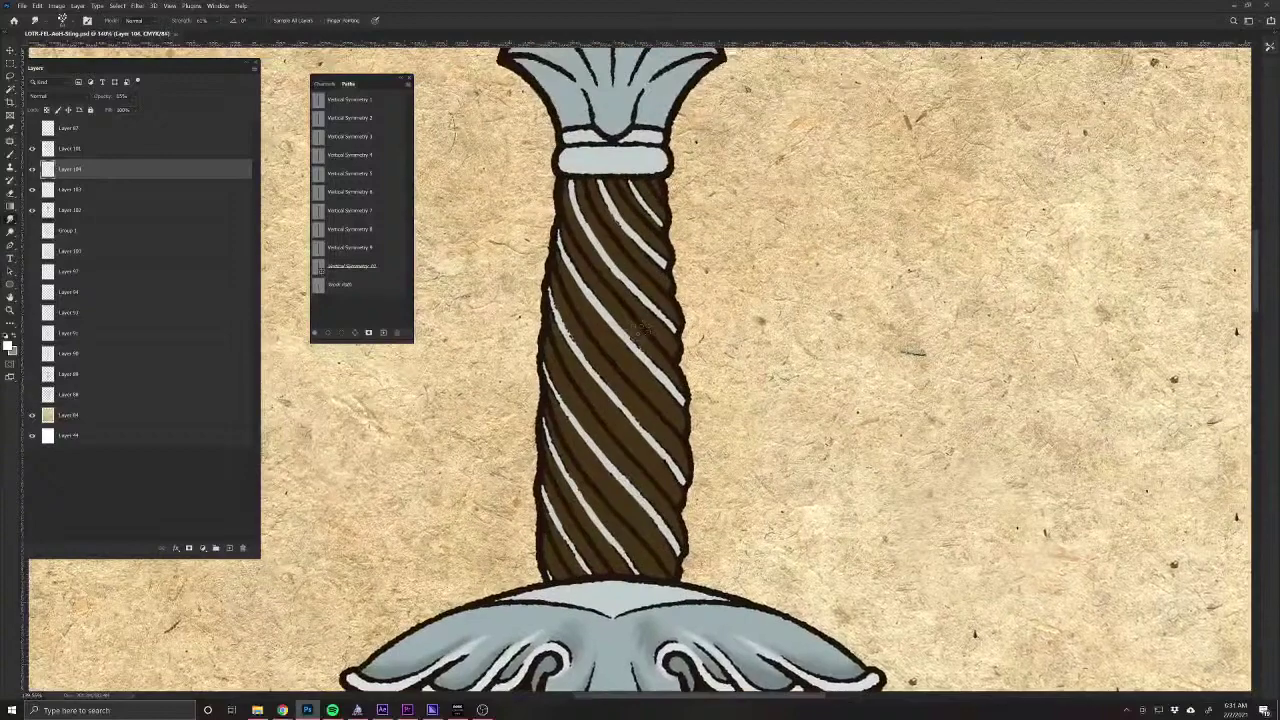
{"action": "left_click", "coordinate": [11, 155]}
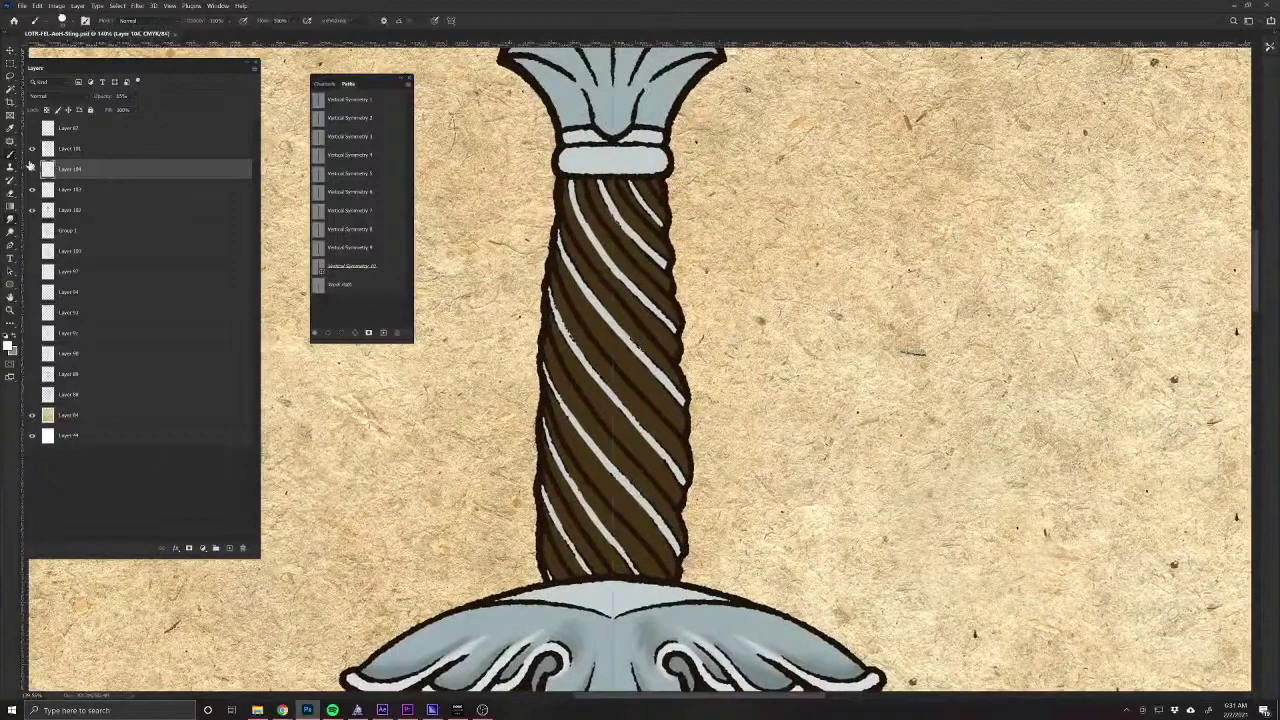
{"action": "left_click", "coordinate": [229, 548]}
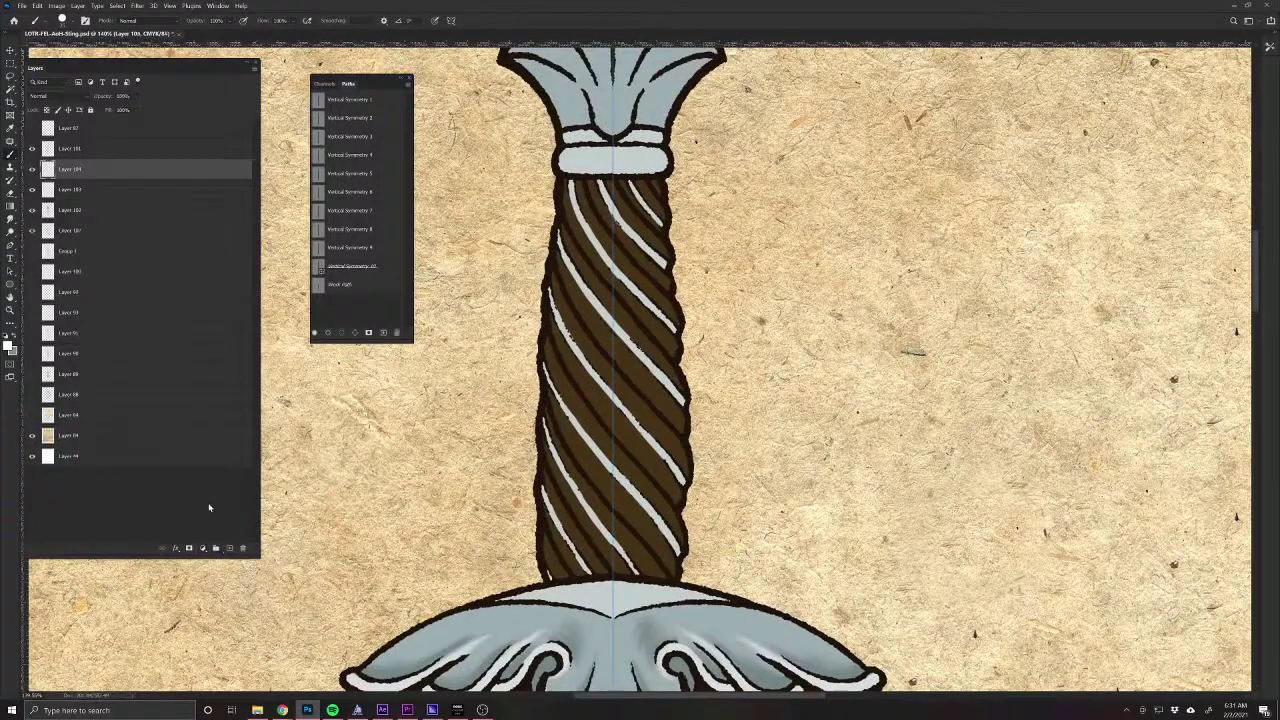
{"action": "left_click", "coordinate": [37, 97]}
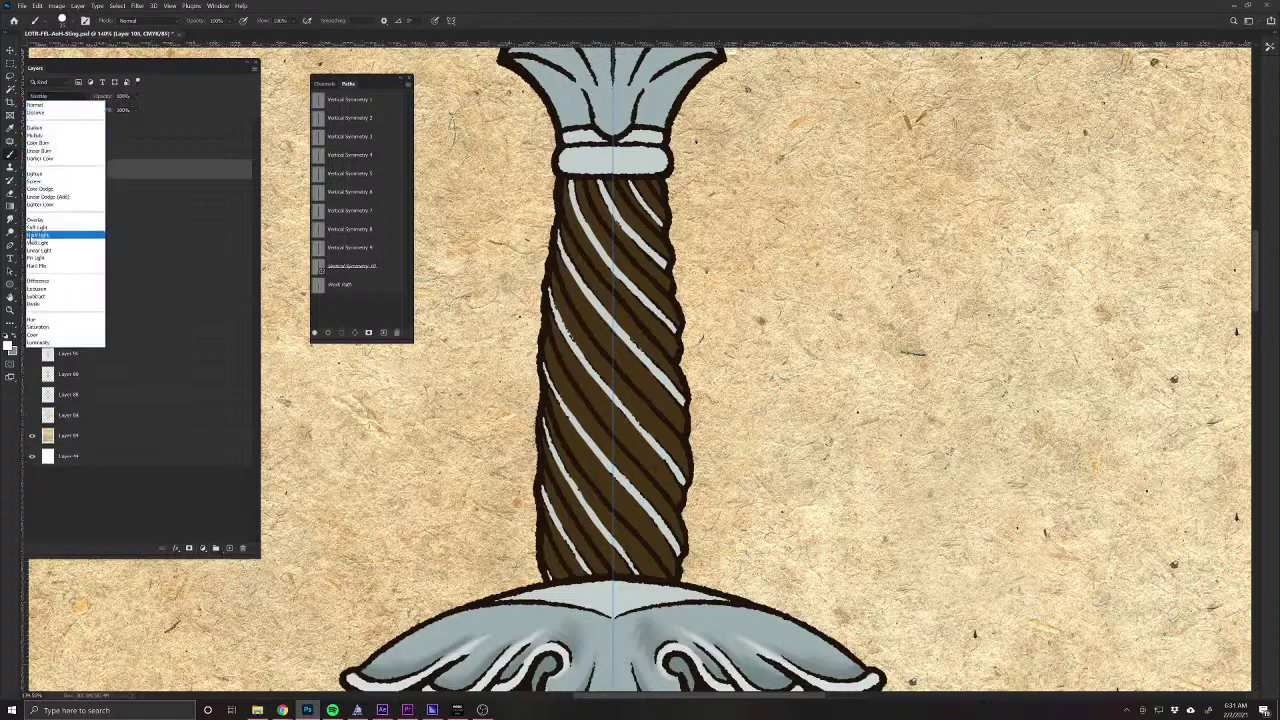
{"action": "left_click", "coordinate": [23, 228]}
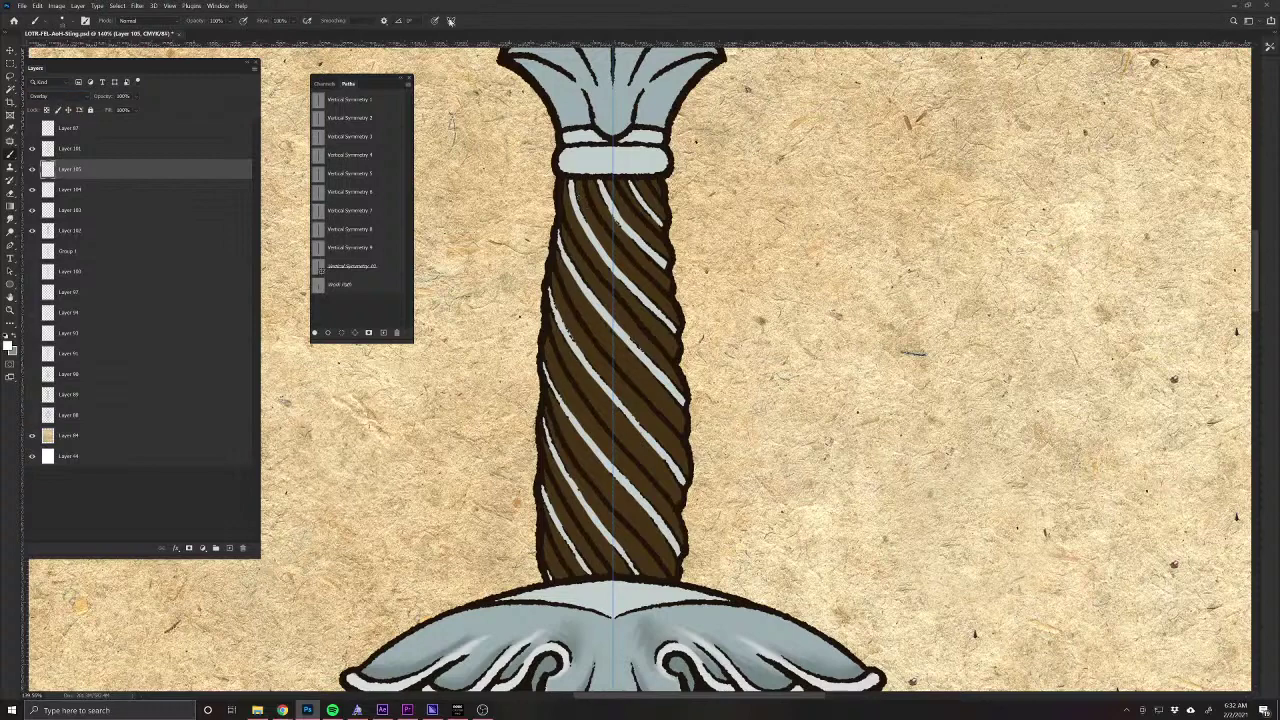
{"action": "left_click", "coordinate": [451, 21]}
{"action": "left_click", "coordinate": [470, 34]}
Try painting white highlights in short crosswise bands along the first long wire strand below the grip's collar.
{"action": "left_click_drag", "start_coordinate": [570, 183], "coordinate": [587, 211]}
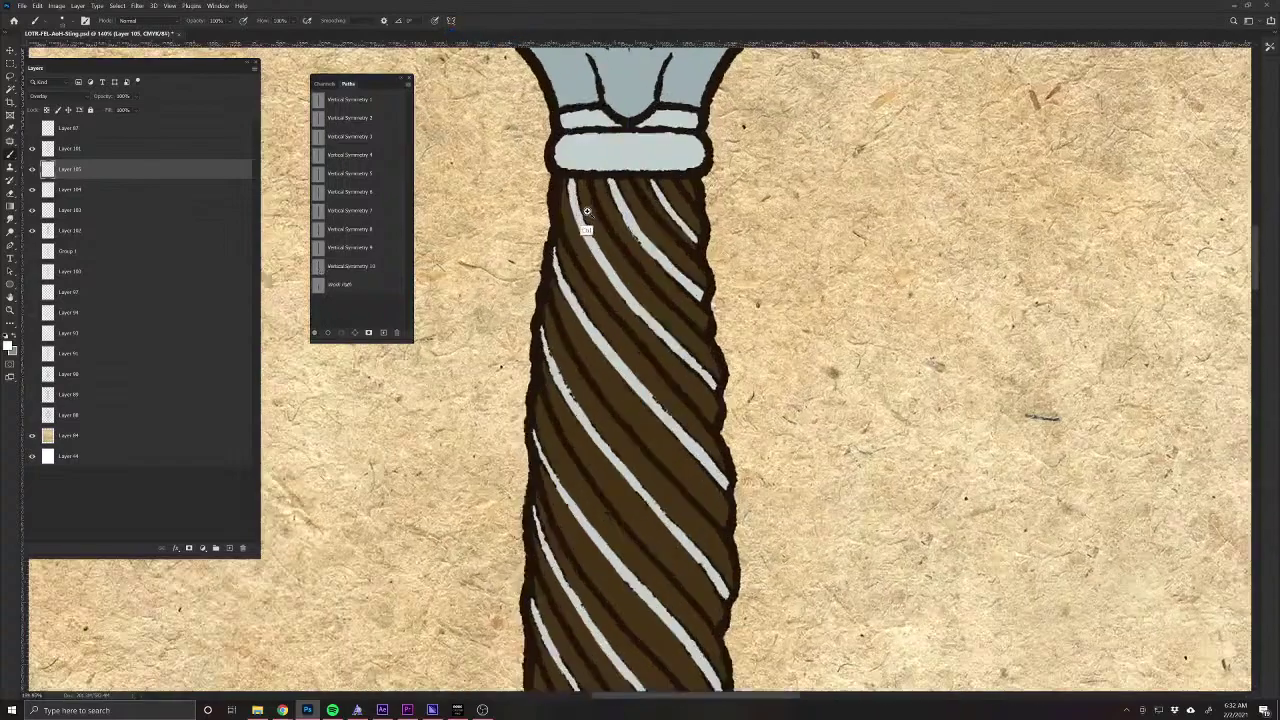
{"action": "scroll", "coordinate": [587, 212], "scroll_direction": "up", "scroll_amount": 1}
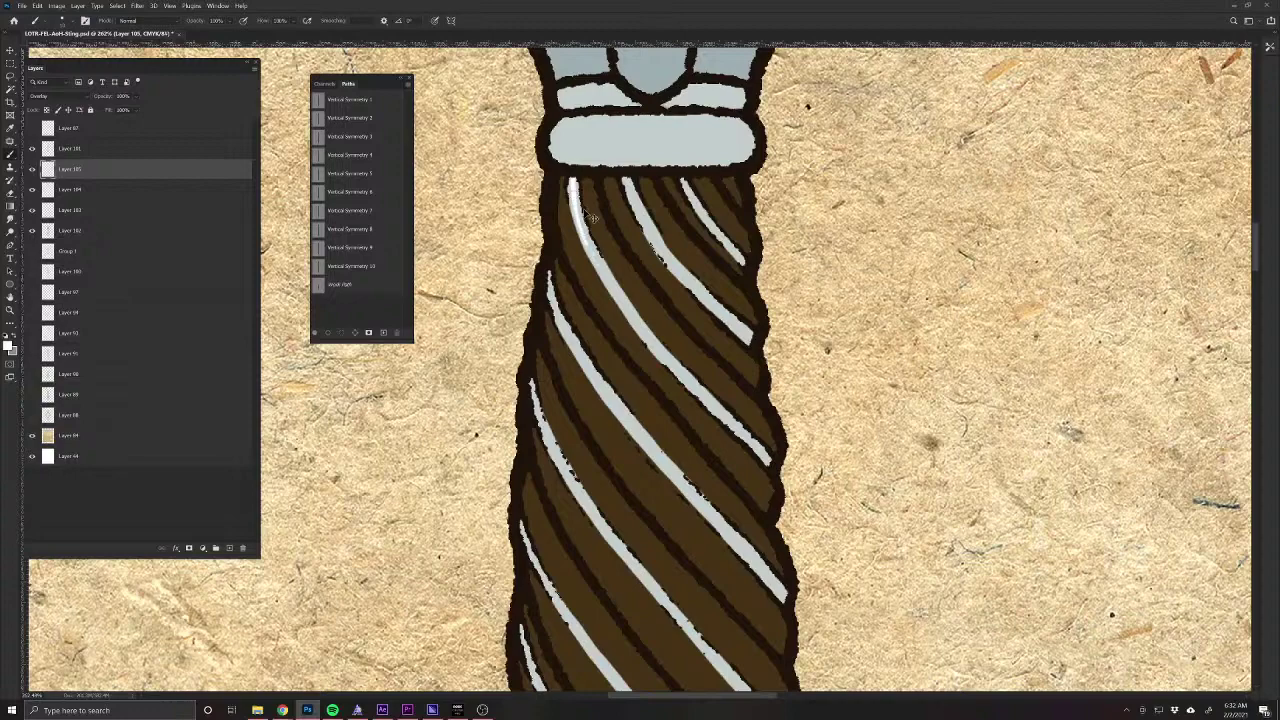
{"action": "key", "text": "ctrl+z"}
{"action": "left_click_drag", "start_coordinate": [638, 388], "coordinate": [559, 545]}
{"action": "scroll", "coordinate": [557, 551], "scroll_direction": "down", "scroll_amount": 2}
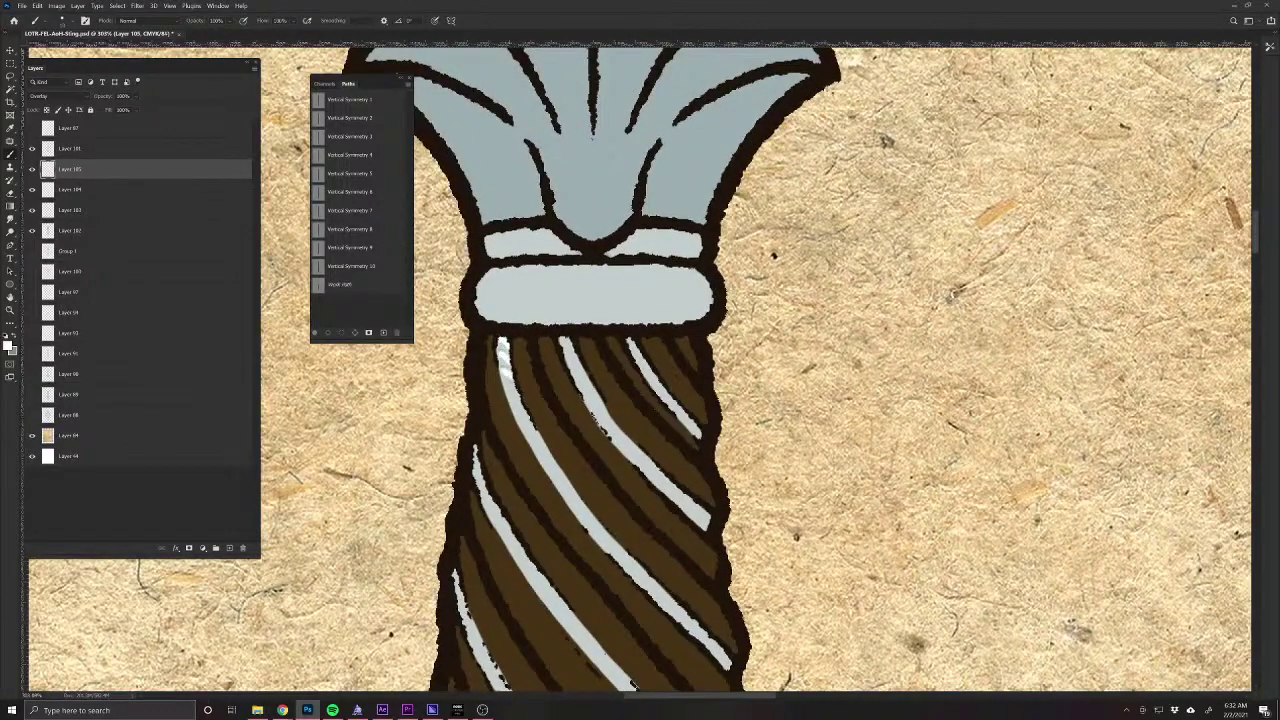
{"action": "mouse_move", "coordinate": [522, 432]}
{"action": "left_mouse_down"}
{"action": "mouse_move", "coordinate": [574, 510]}
{"action": "mouse_move", "coordinate": [722, 657]}
{"action": "mouse_move", "coordinate": [605, 574]}
{"action": "left_mouse_up"}
{"action": "scroll", "coordinate": [605, 574], "scroll_direction": "up", "scroll_amount": 3}
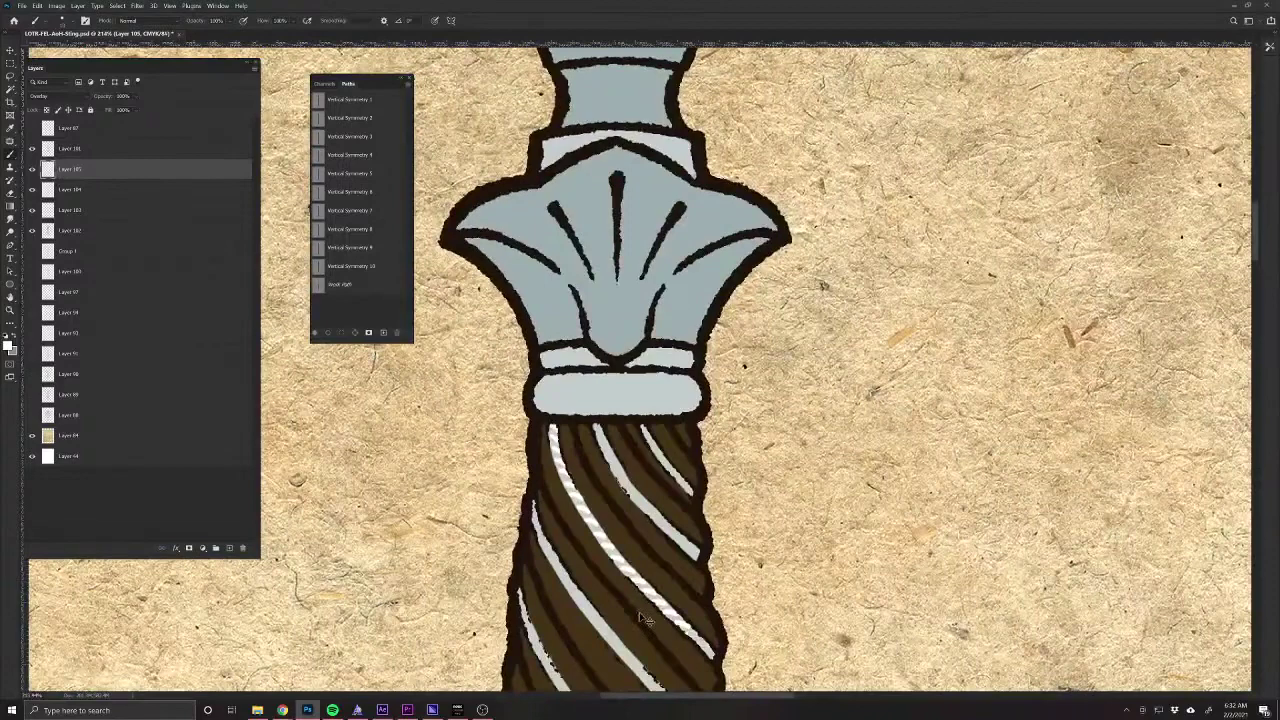
Undo the banded highlight strokes on the grip's wire strand.
{"action": "key", "text": "ctrl+z"}
{"action": "key", "text": "ctrl+z"}
{"action": "key", "text": "ctrl+z"}
{"action": "key", "text": "ctrl+z"}
{"action": "key", "text": "ctrl+z"}
{"action": "key", "text": "ctrl+z"}
{"action": "key", "text": "ctrl+z"}
{"action": "key", "text": "ctrl+z"}
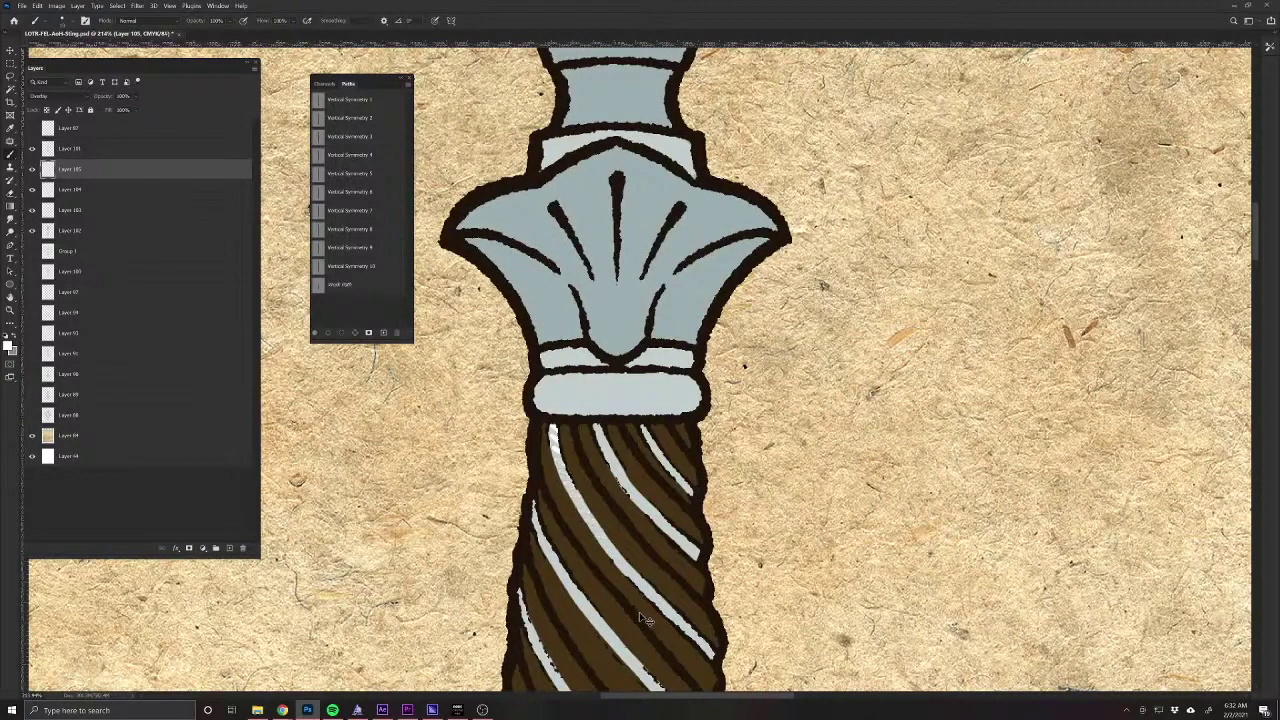
{"action": "key", "text": "ctrl+z"}
Paint continuous white highlights lengthwise along the wire strands on the upper half of the grip.
{"action": "left_click_drag", "start_coordinate": [593, 525], "coordinate": [613, 551]}
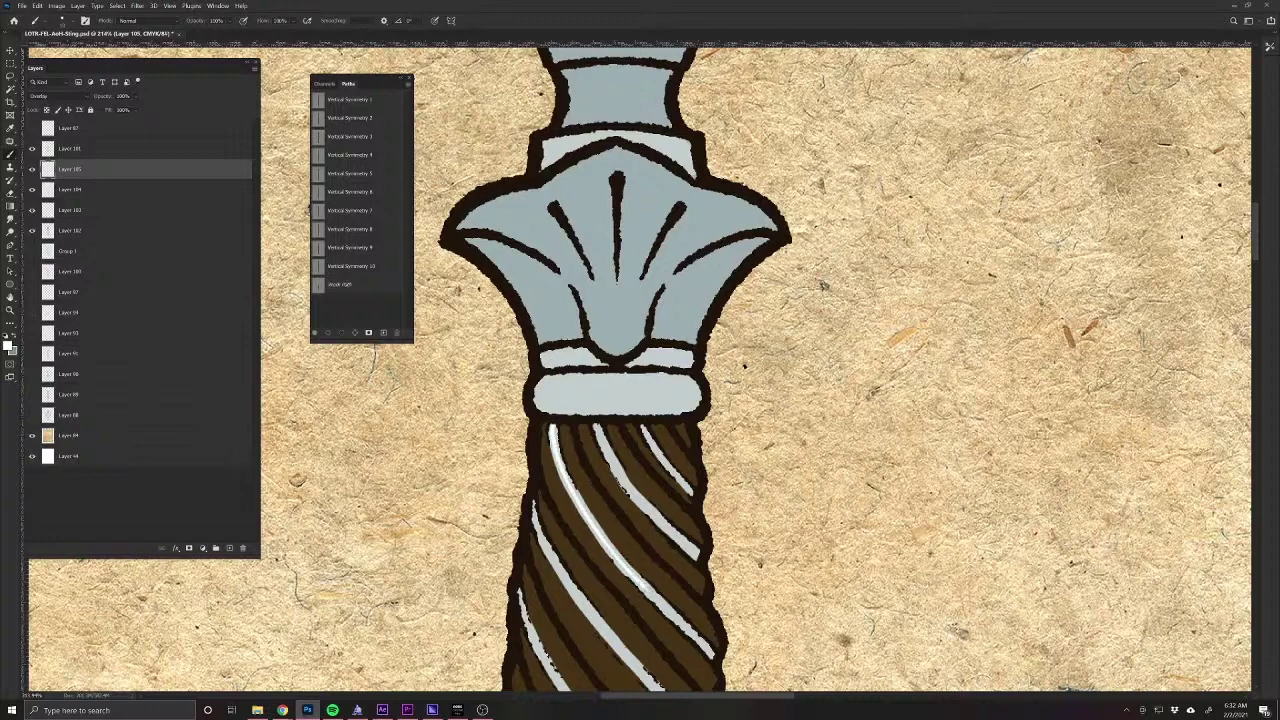
{"action": "key", "text": "ctrl+shift+z"}
{"action": "key", "text": "ctrl+shift+z"}
{"action": "key", "text": "ctrl+shift+z"}
{"action": "key", "text": "ctrl+shift+z"}
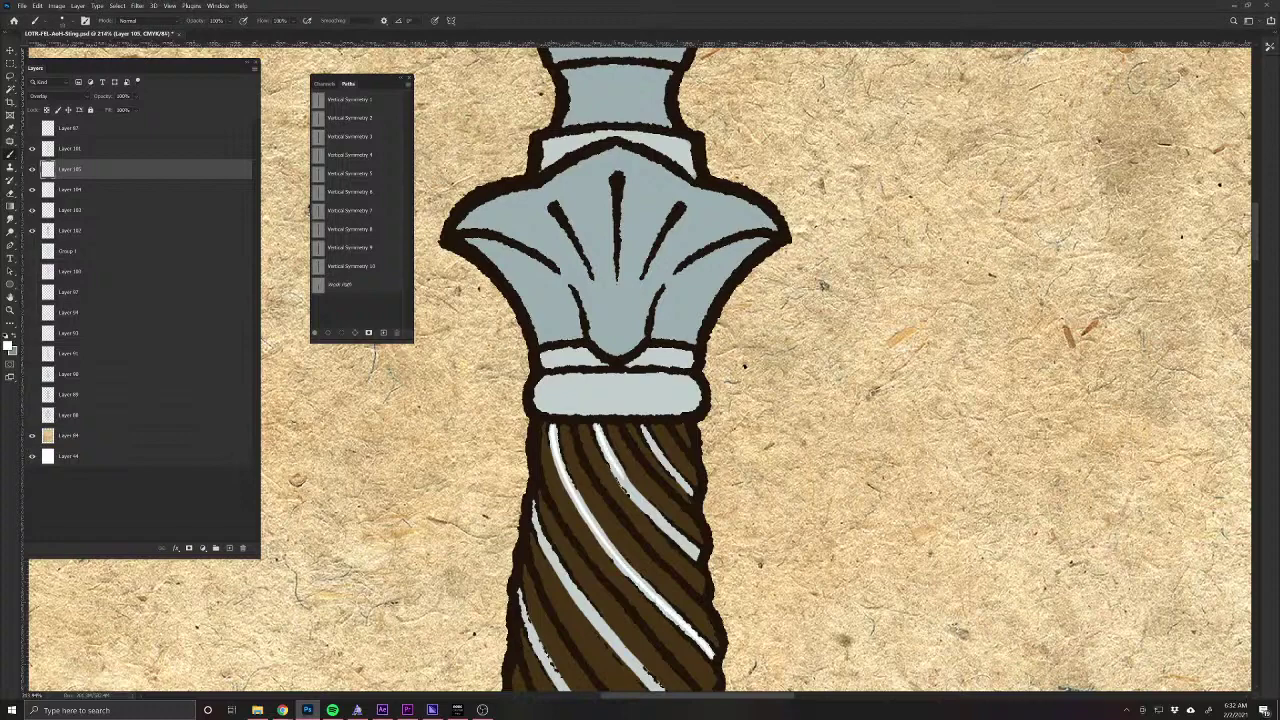
{"action": "left_click_drag", "start_coordinate": [657, 518], "coordinate": [696, 552]}
{"action": "left_click_drag", "start_coordinate": [650, 679], "coordinate": [745, 538]}
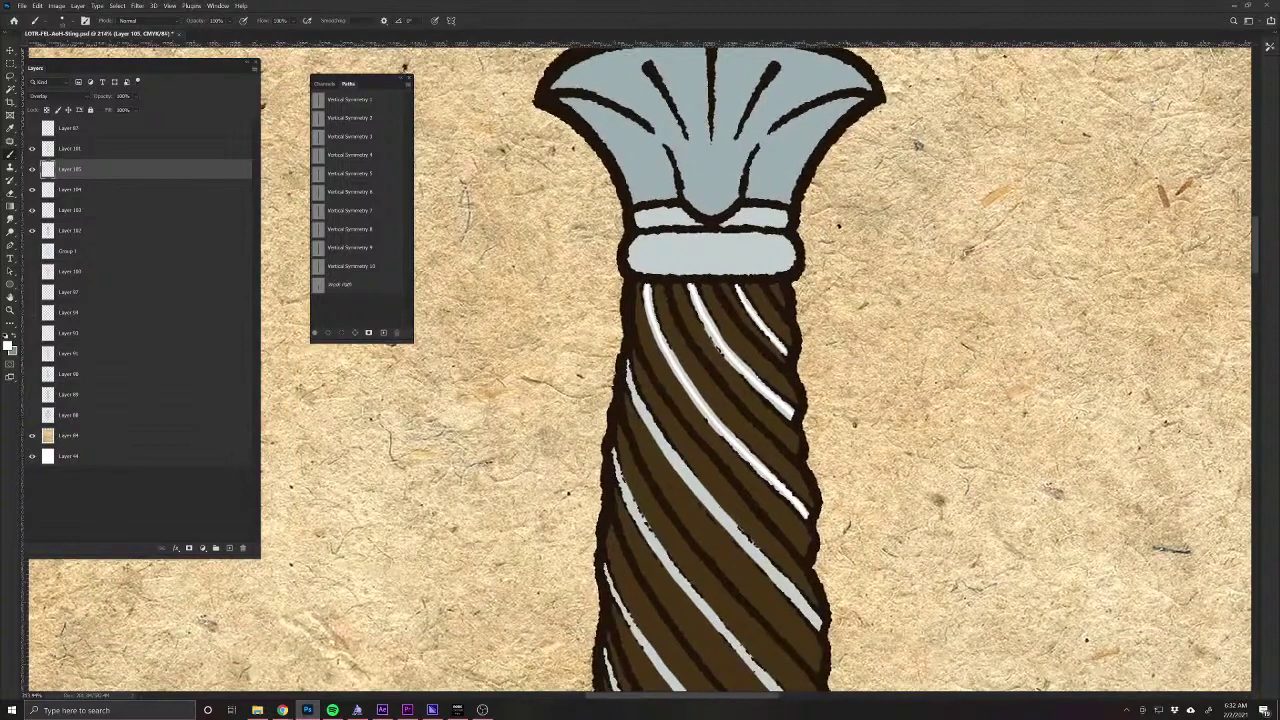
{"action": "left_click_drag", "start_coordinate": [643, 408], "coordinate": [794, 600]}
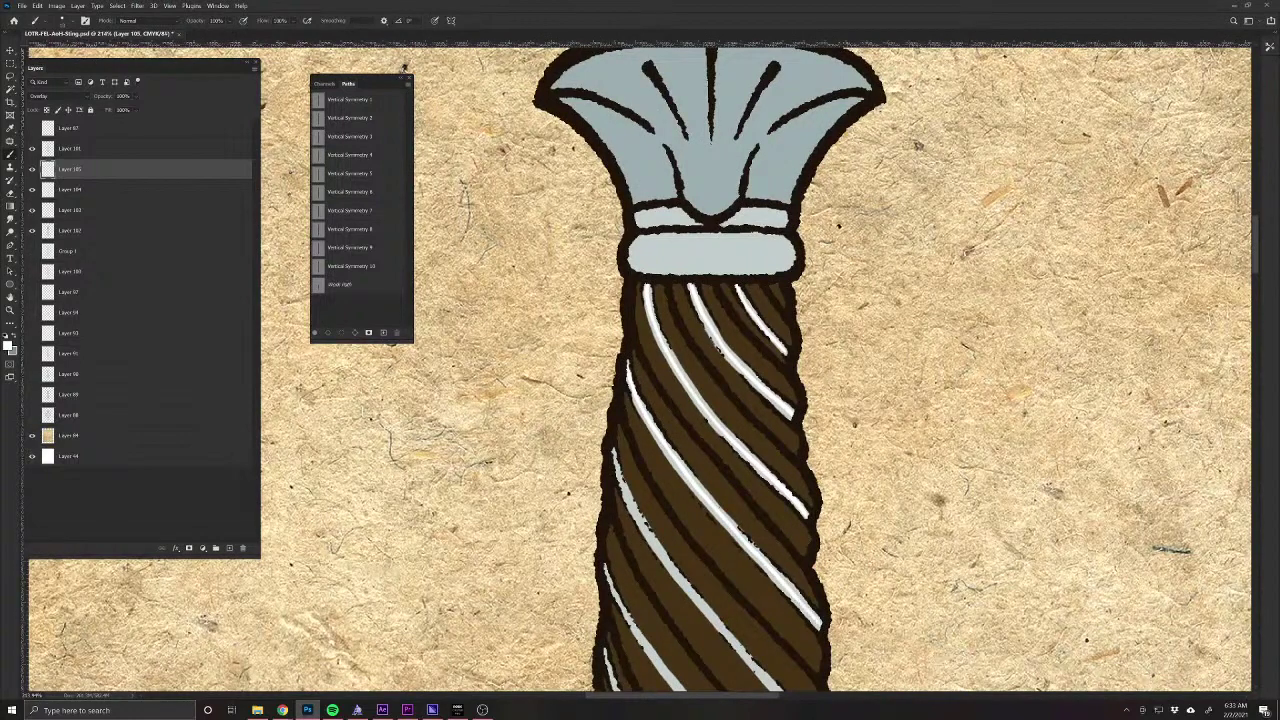
Continue the white highlights along the remaining wire strands down to the crossguard.
{"action": "left_click_drag", "start_coordinate": [622, 488], "coordinate": [636, 516]}
{"action": "left_click_drag", "start_coordinate": [664, 561], "coordinate": [695, 599]}
{"action": "mouse_move", "coordinate": [712, 629]}
{"action": "left_mouse_down"}
{"action": "mouse_move", "coordinate": [677, 493]}
{"action": "mouse_move", "coordinate": [780, 604]}
{"action": "left_mouse_up"}
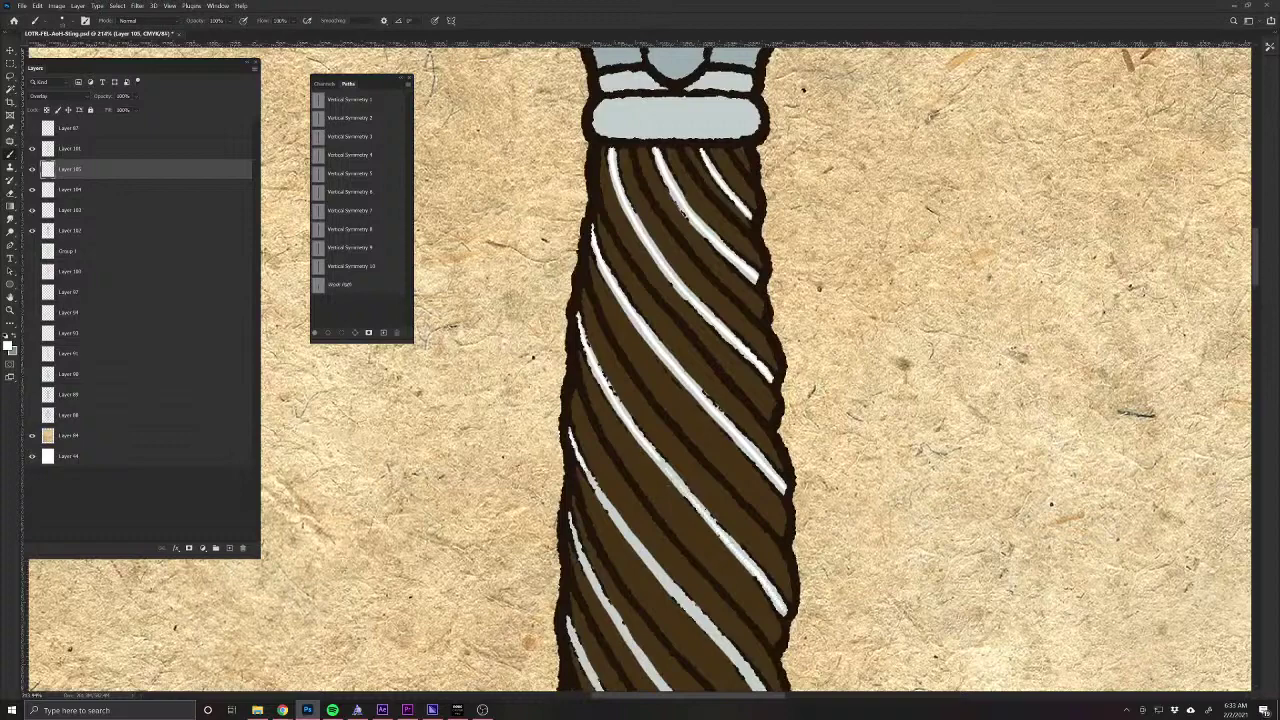
{"action": "left_click_drag", "start_coordinate": [587, 471], "coordinate": [712, 646]}
{"action": "left_click_drag", "start_coordinate": [708, 613], "coordinate": [695, 449]}
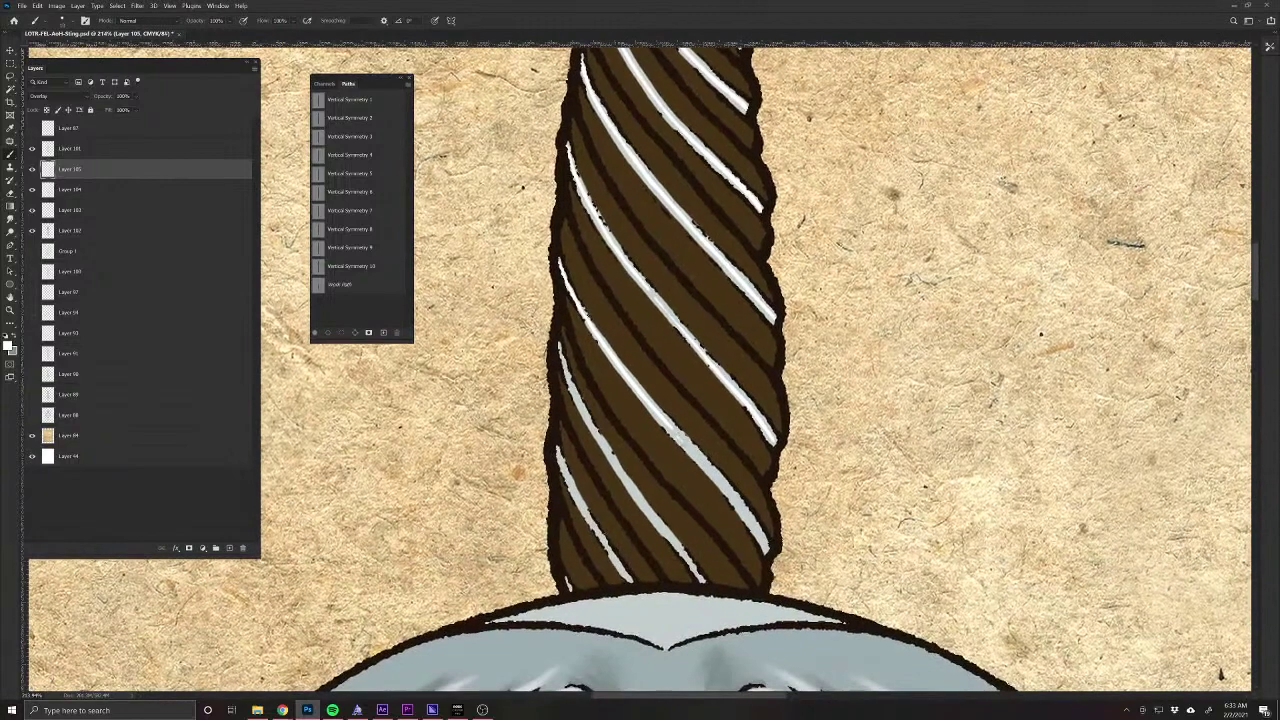
{"action": "left_click_drag", "start_coordinate": [730, 496], "coordinate": [768, 555]}
{"action": "left_click_drag", "start_coordinate": [570, 378], "coordinate": [583, 410]}
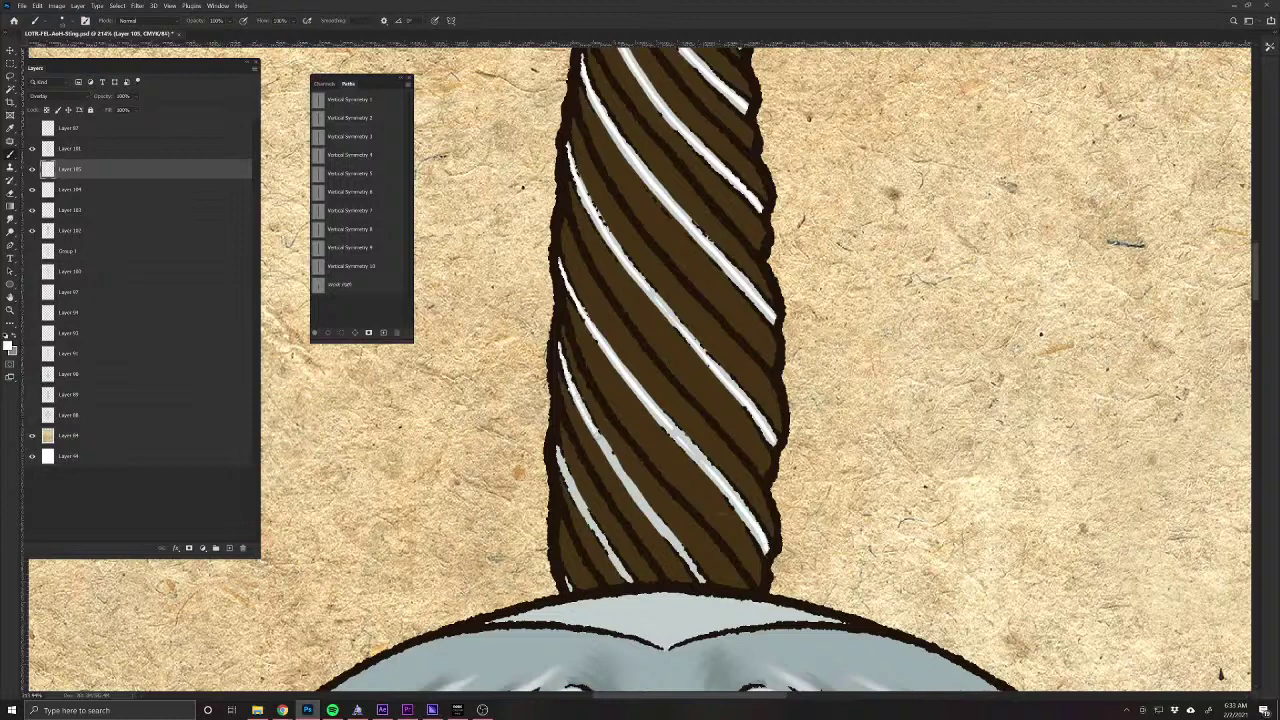
{"action": "left_click_drag", "start_coordinate": [634, 492], "coordinate": [702, 580]}
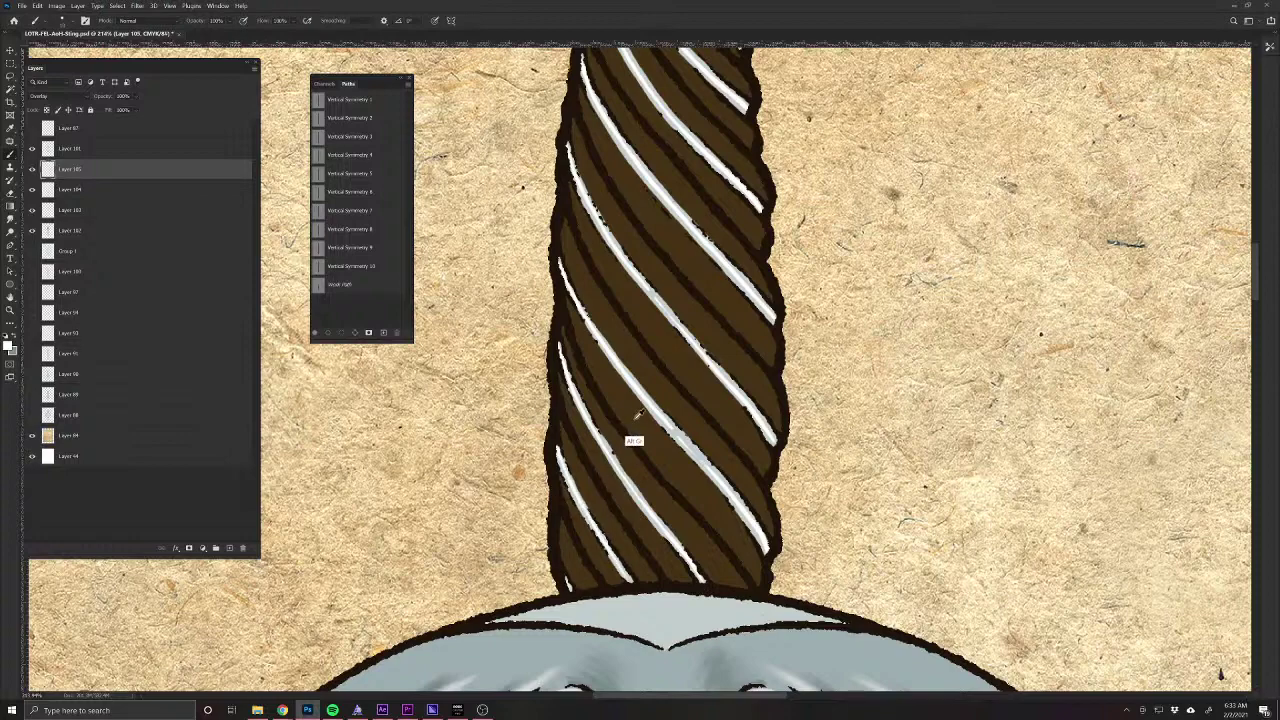
Add a new Multiply layer and paint dark brown shading along the wrap between the grip's two uppermost long wire strands.
{"action": "left_click", "coordinate": [230, 549]}
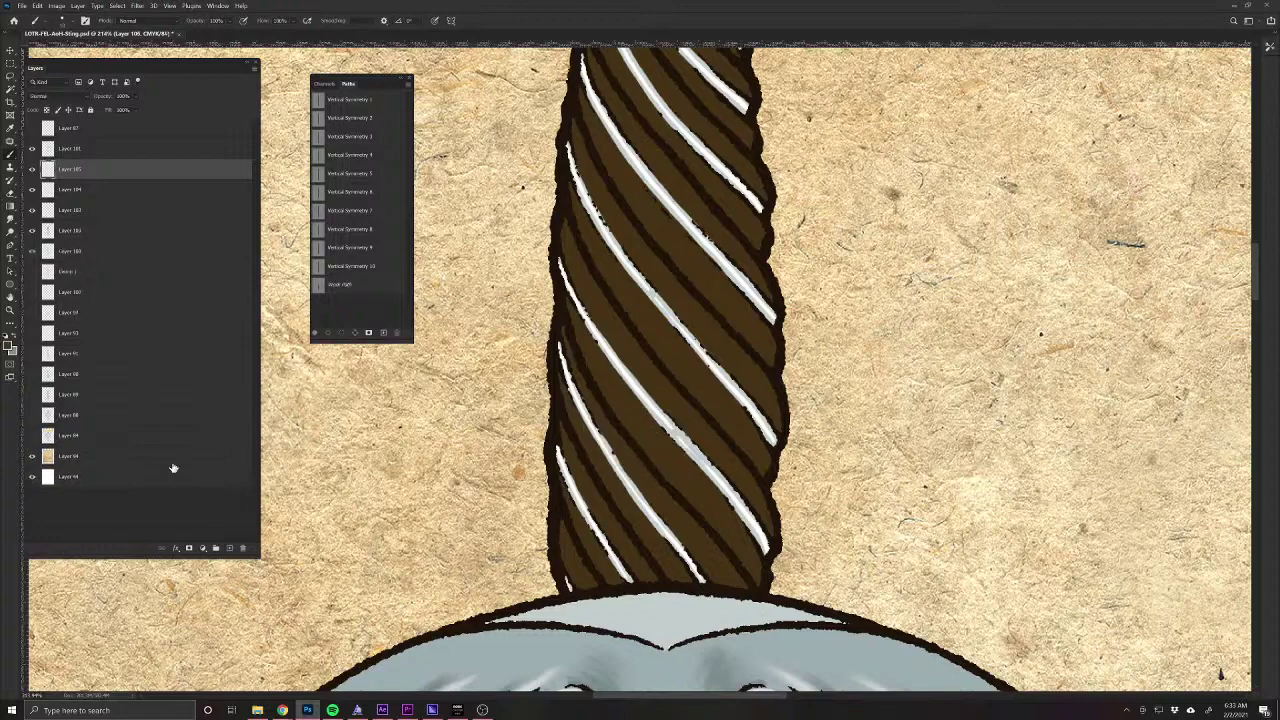
{"action": "left_click", "coordinate": [55, 95]}
{"action": "left_click", "coordinate": [50, 128]}
{"action": "scroll", "coordinate": [590, 335], "scroll_direction": "up", "scroll_amount": 5}
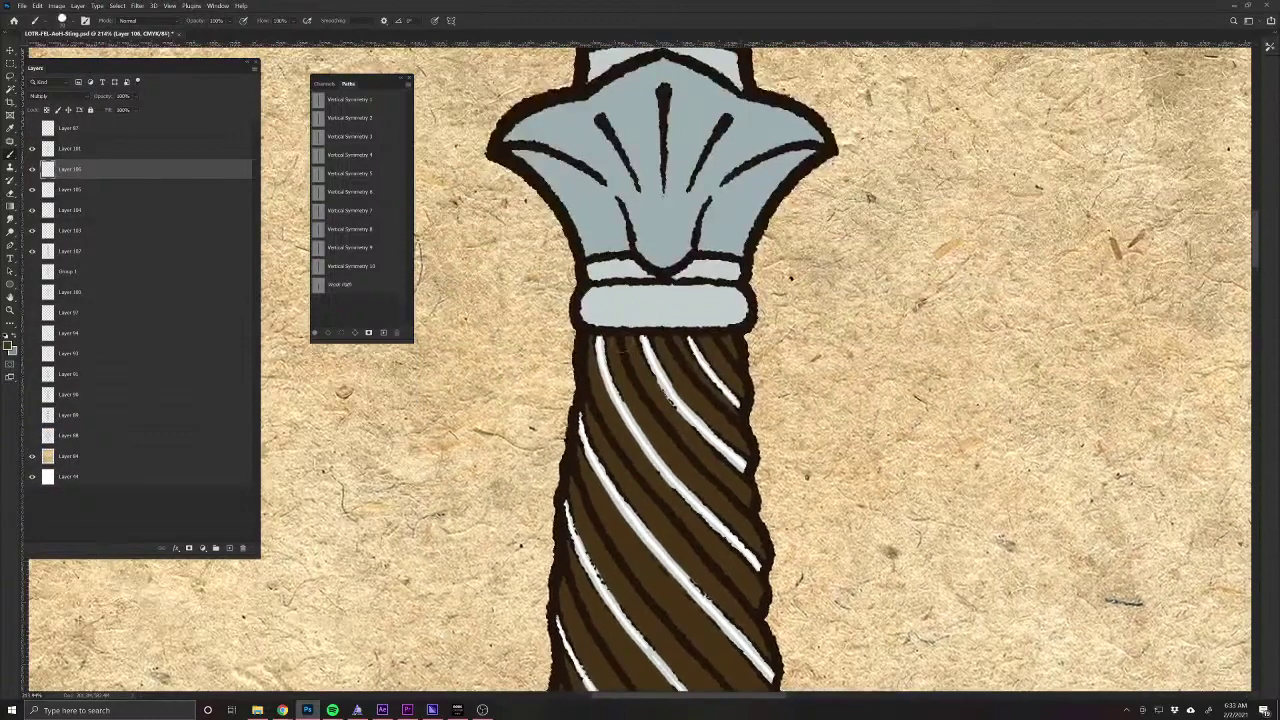
{"action": "mouse_move", "coordinate": [622, 347]}
{"action": "left_mouse_down"}
{"action": "mouse_move", "coordinate": [678, 446]}
{"action": "mouse_move", "coordinate": [750, 512]}
{"action": "left_mouse_up"}
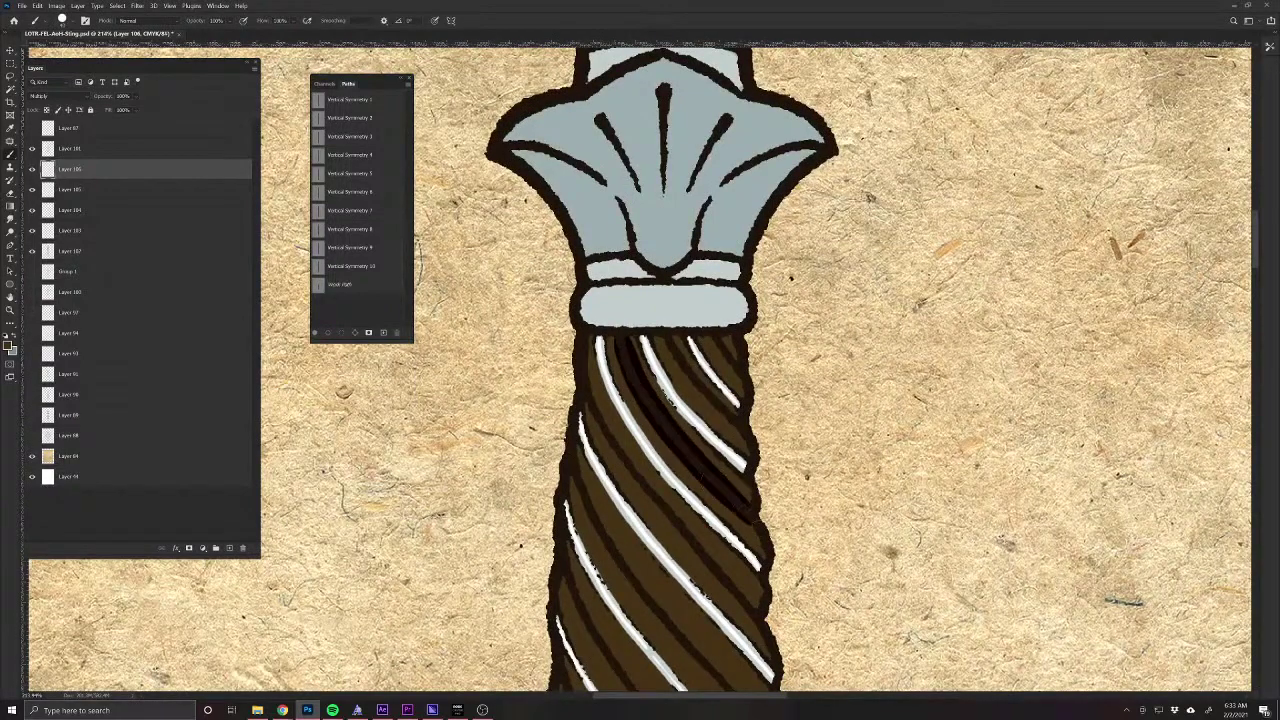
Lower the shading layer's opacity and shade the short brown wraps at the grip's upper right, just beneath the collar.
{"action": "key", "text": "Down"}
{"action": "key", "text": "Down"}
{"action": "key", "text": "Down"}
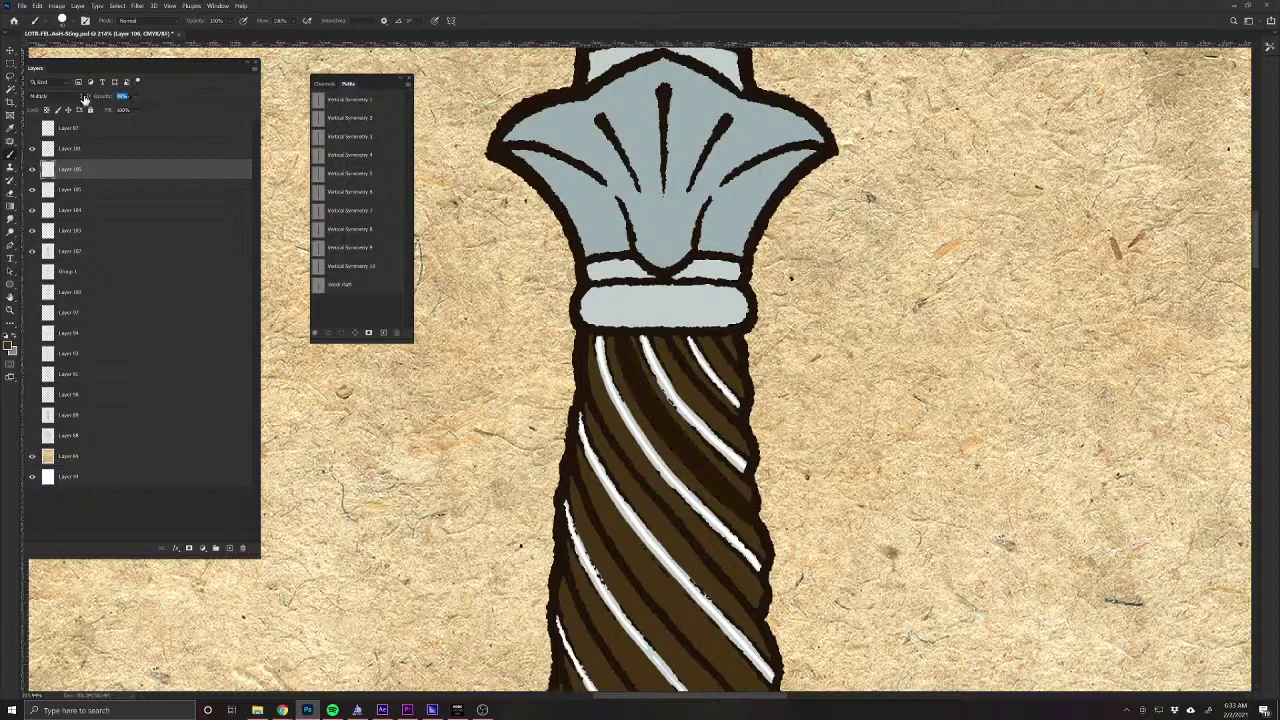
{"action": "left_click_drag", "start_coordinate": [671, 345], "coordinate": [739, 431]}
{"action": "left_click_drag", "start_coordinate": [714, 340], "coordinate": [728, 362]}
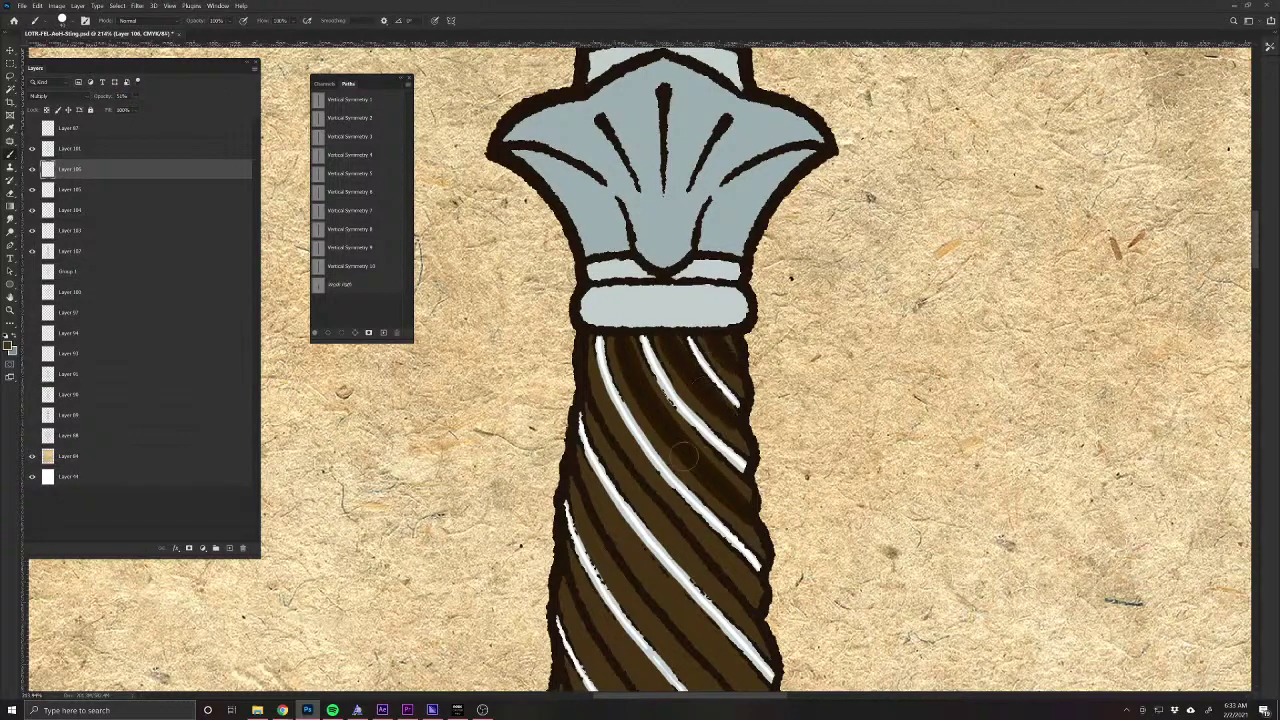
Paint dark brown shading along the next long brown wraps on the upper half of the grip, redoing one stray stroke.
{"action": "mouse_move", "coordinate": [583, 367]}
{"action": "left_mouse_down"}
{"action": "mouse_move", "coordinate": [631, 469]}
{"action": "mouse_move", "coordinate": [755, 618]}
{"action": "left_mouse_up"}
{"action": "left_click_drag", "start_coordinate": [663, 598], "coordinate": [664, 449]}
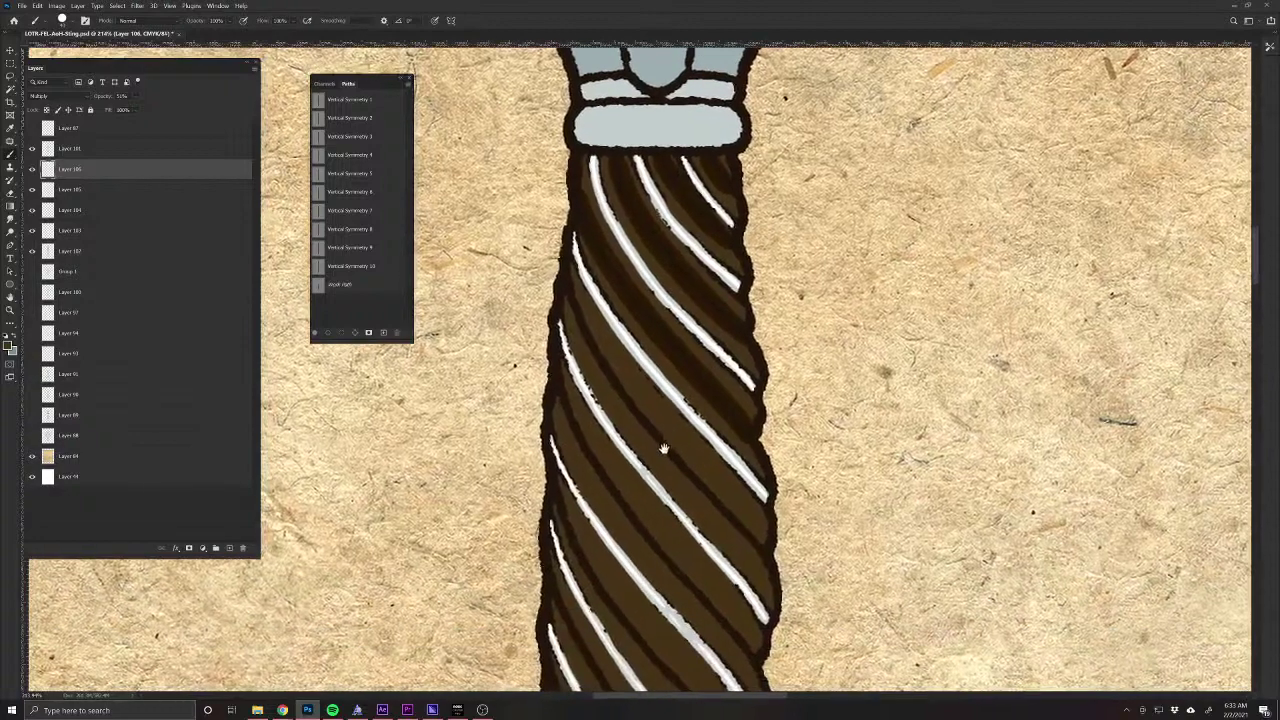
{"action": "left_click_drag", "start_coordinate": [574, 298], "coordinate": [596, 346]}
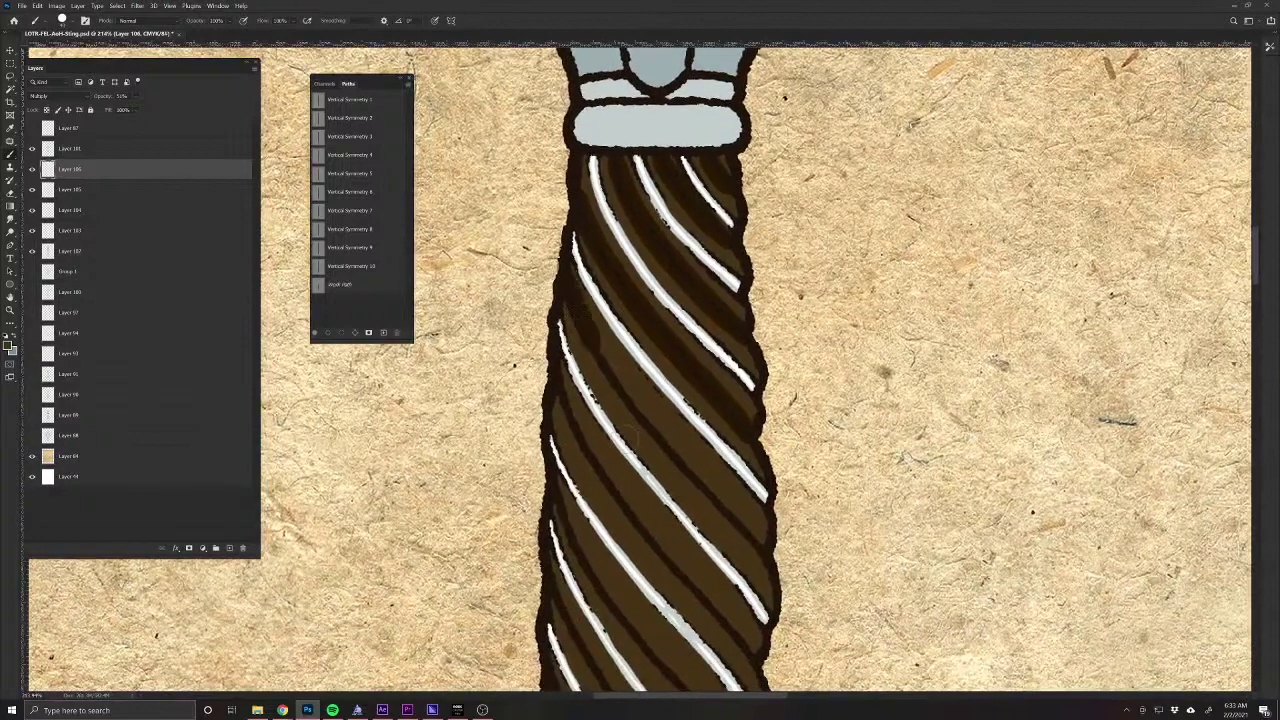
{"action": "key", "text": "ctrl+z"}
{"action": "mouse_move", "coordinate": [574, 296]}
{"action": "left_mouse_down"}
{"action": "mouse_move", "coordinate": [630, 405]}
{"action": "mouse_move", "coordinate": [759, 553]}
{"action": "left_mouse_up"}
Set Layer 101, directly above the shading layer, to Multiply and toggle the shading layer's visibility to compare the grip.
{"action": "left_click", "coordinate": [47, 147]}
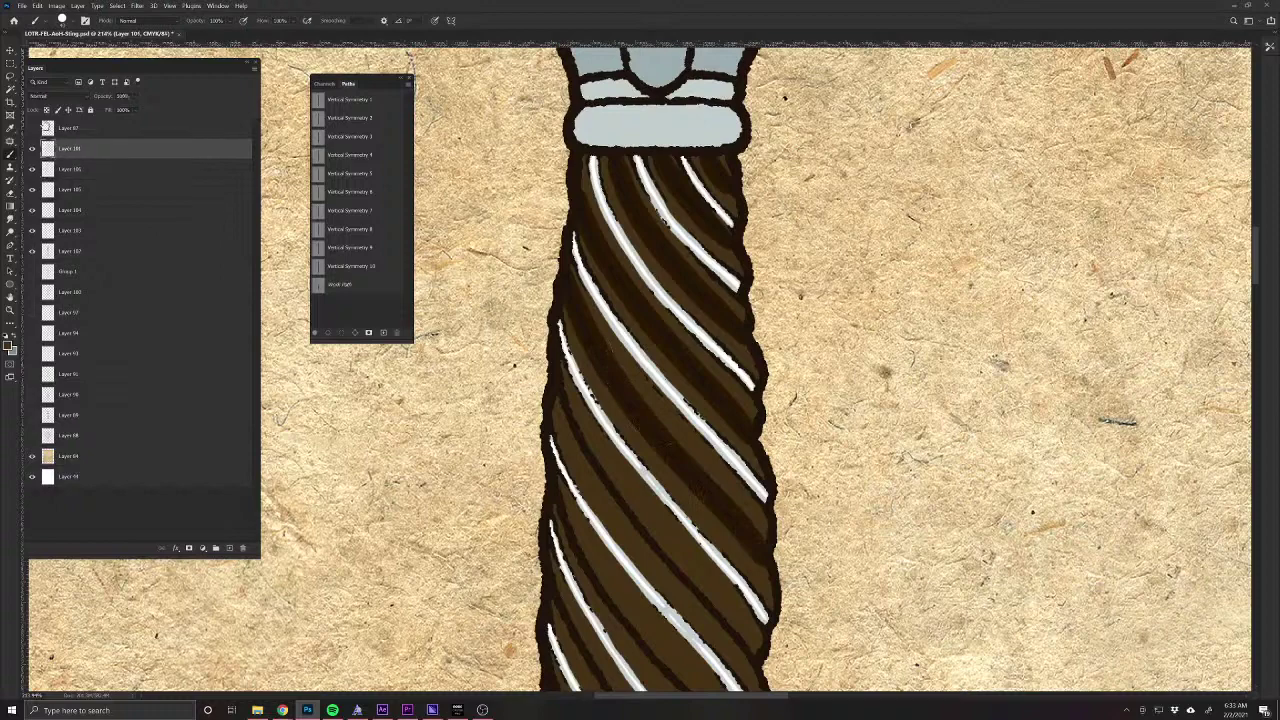
{"action": "left_click", "coordinate": [44, 95]}
{"action": "left_click", "coordinate": [38, 138]}
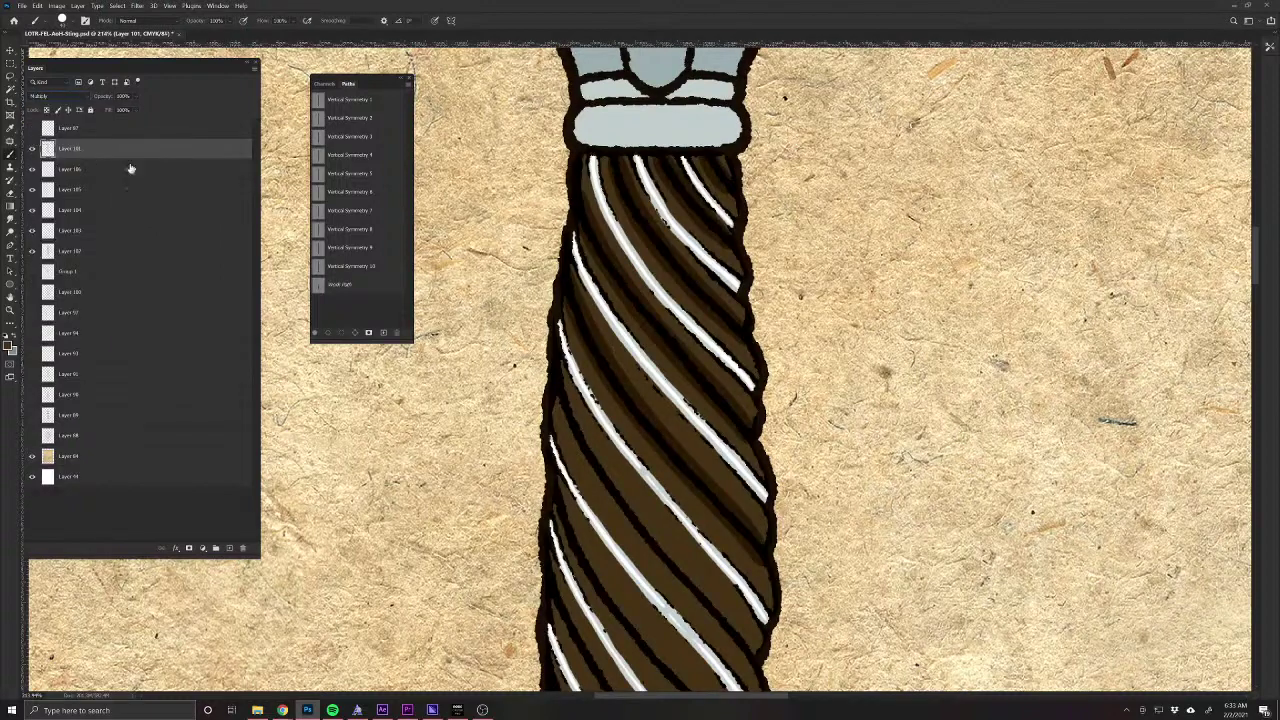
{"action": "left_click", "coordinate": [34, 170]}
{"action": "left_click", "coordinate": [32, 170]}
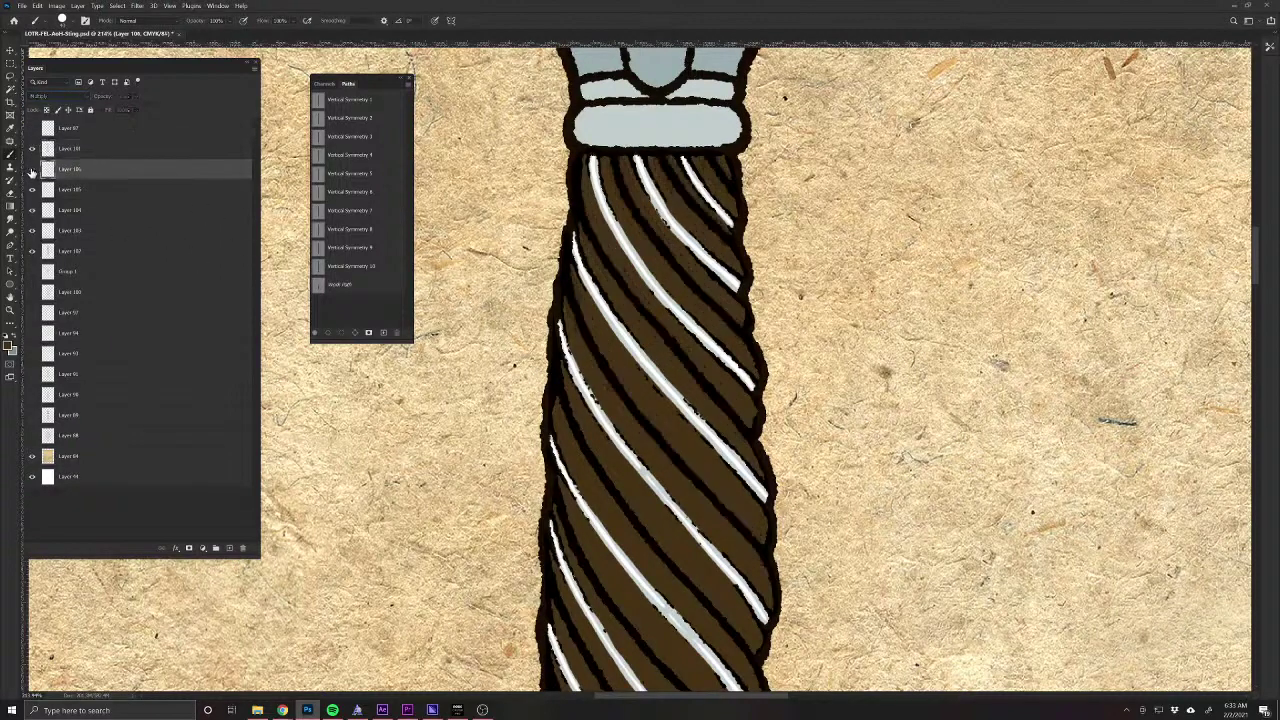
{"action": "left_click", "coordinate": [32, 170]}
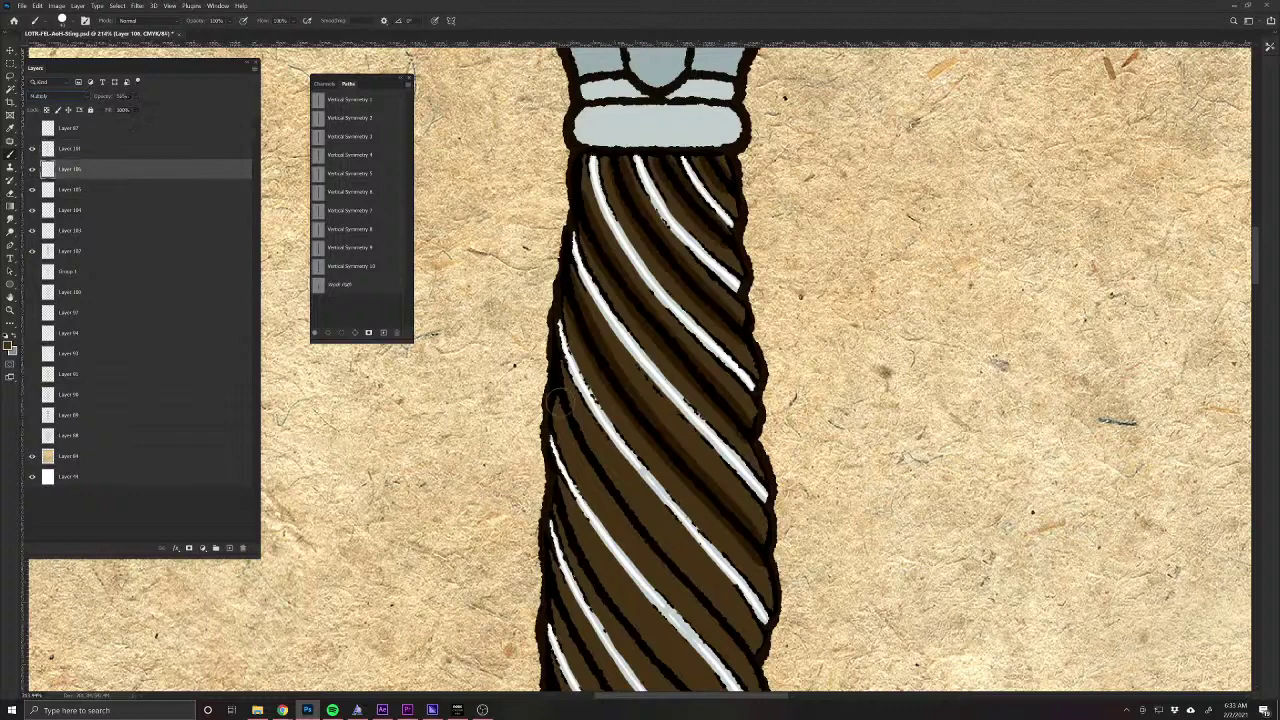
Continue the dark brown shading along the remaining wraps on the lower half of the grip down to the crossguard.
{"action": "mouse_move", "coordinate": [560, 398]}
{"action": "left_mouse_down"}
{"action": "mouse_move", "coordinate": [706, 615]}
{"action": "mouse_move", "coordinate": [669, 492]}
{"action": "left_mouse_up"}
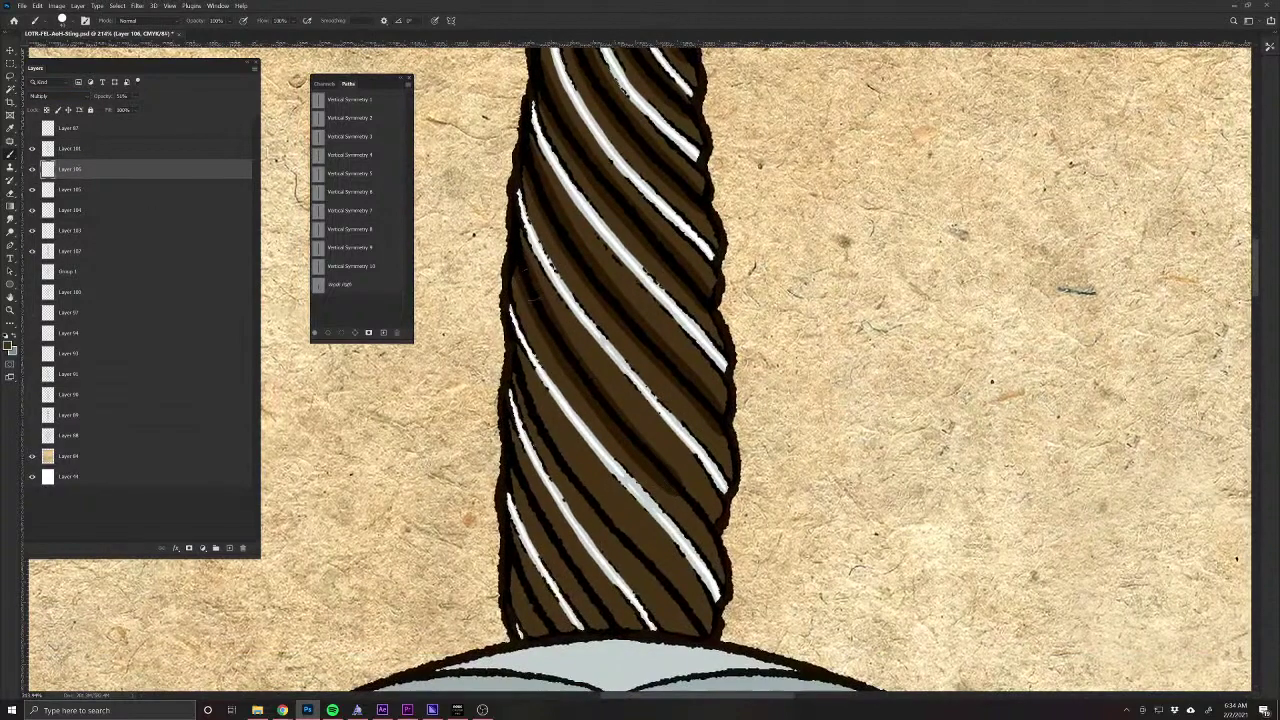
{"action": "left_click_drag", "start_coordinate": [581, 368], "coordinate": [720, 540]}
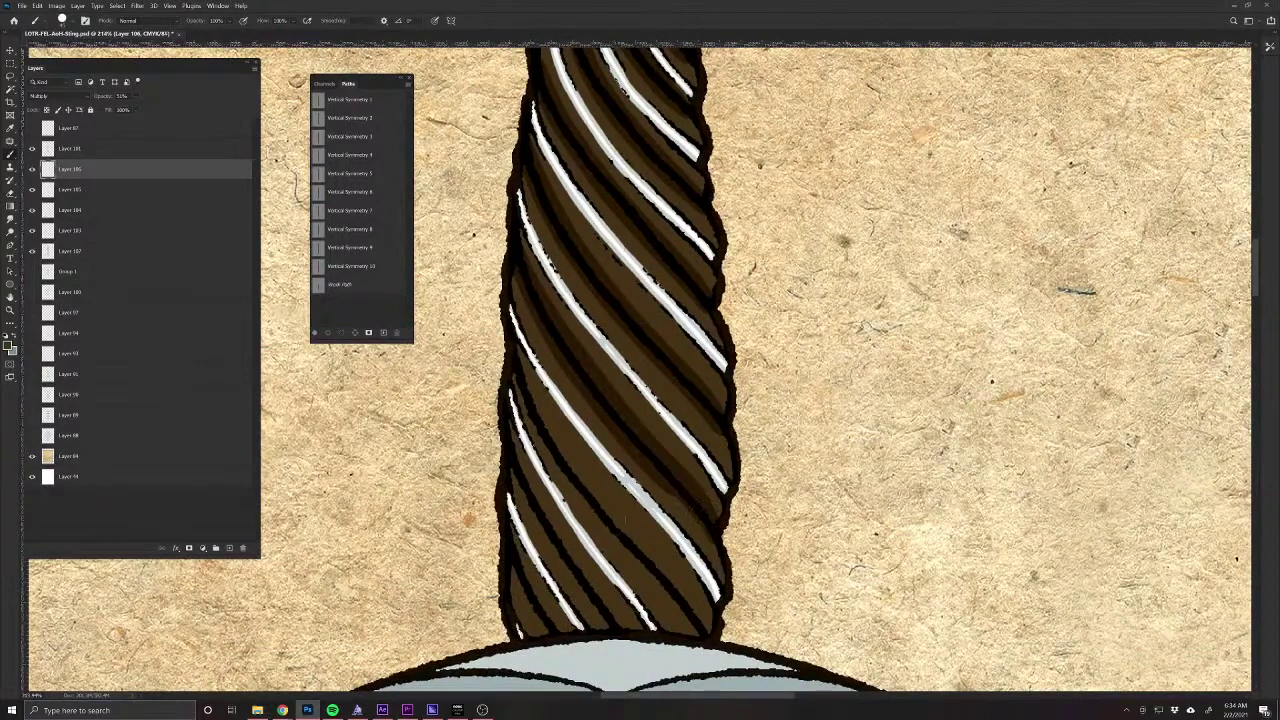
{"action": "left_click_drag", "start_coordinate": [662, 478], "coordinate": [722, 555]}
{"action": "mouse_move", "coordinate": [520, 375]}
{"action": "left_mouse_down"}
{"action": "mouse_move", "coordinate": [552, 440]}
{"action": "mouse_move", "coordinate": [688, 600]}
{"action": "mouse_move", "coordinate": [662, 636]}
{"action": "left_mouse_up"}
{"action": "left_click_drag", "start_coordinate": [606, 518], "coordinate": [691, 633]}
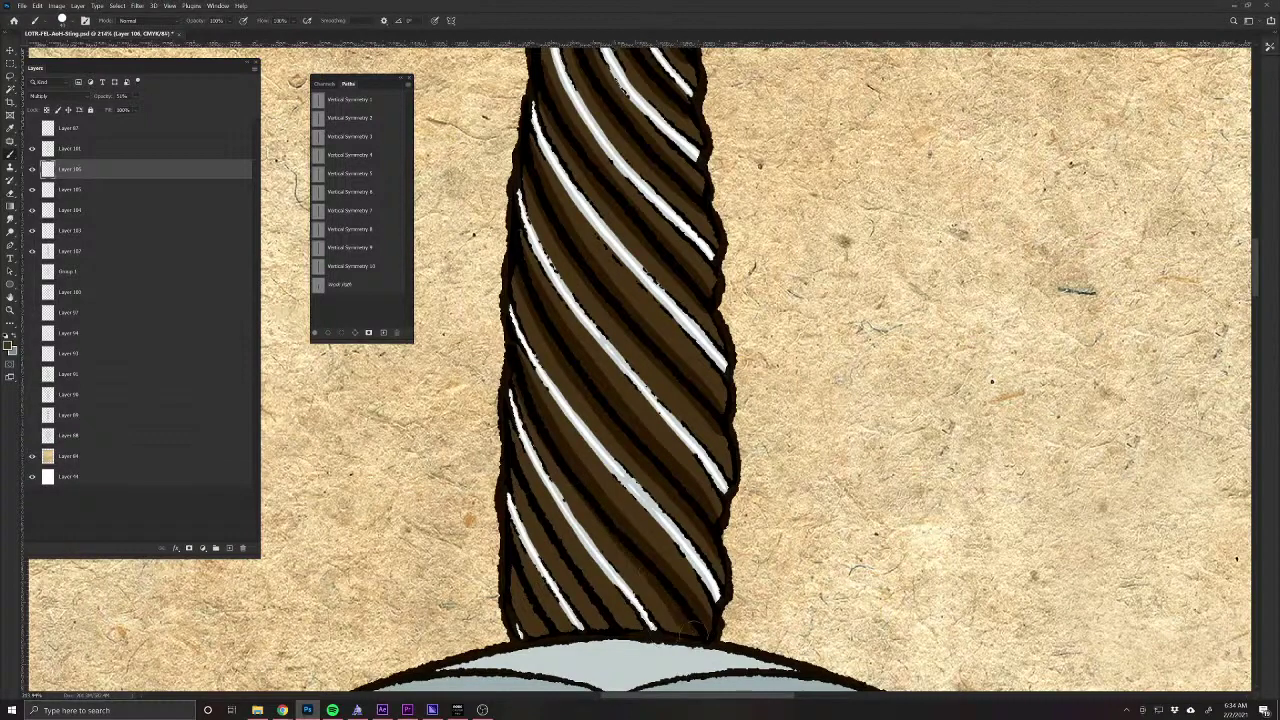
{"action": "left_click_drag", "start_coordinate": [520, 455], "coordinate": [600, 608]}
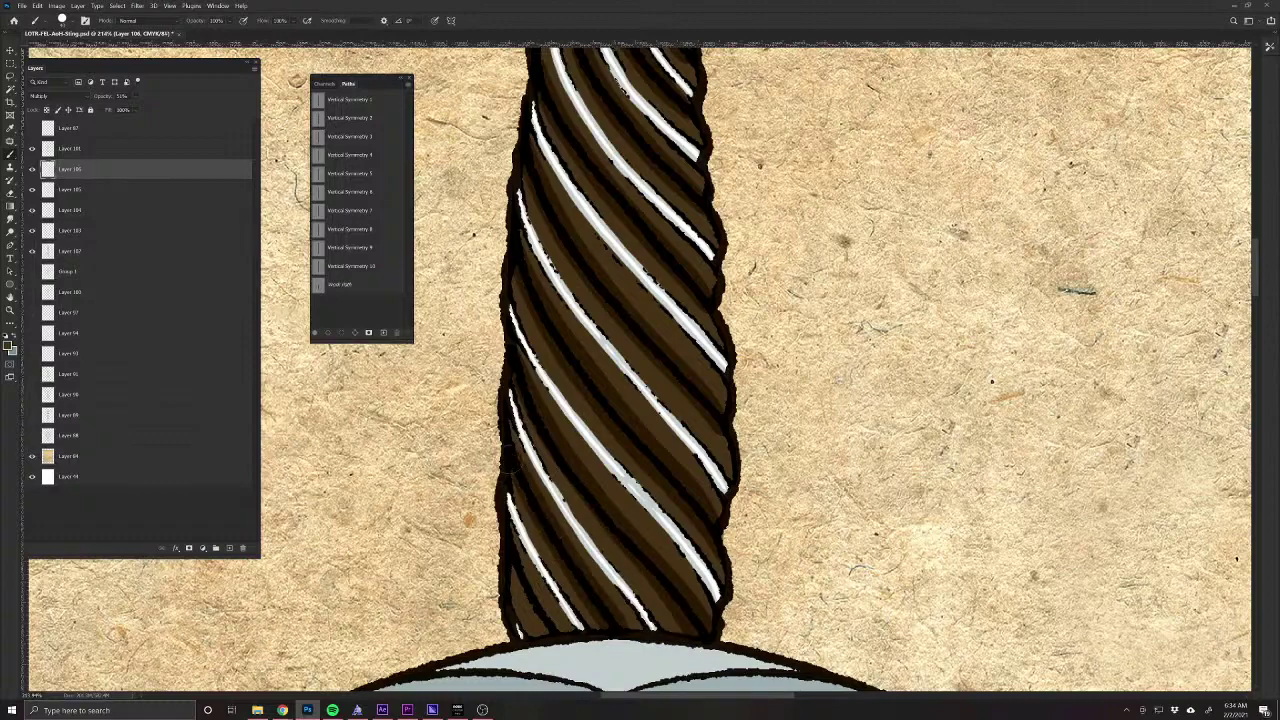
{"action": "mouse_move", "coordinate": [508, 458]}
{"action": "left_mouse_down"}
{"action": "mouse_move", "coordinate": [602, 646]}
{"action": "mouse_move", "coordinate": [520, 574]}
{"action": "mouse_move", "coordinate": [555, 632]}
{"action": "left_mouse_up"}
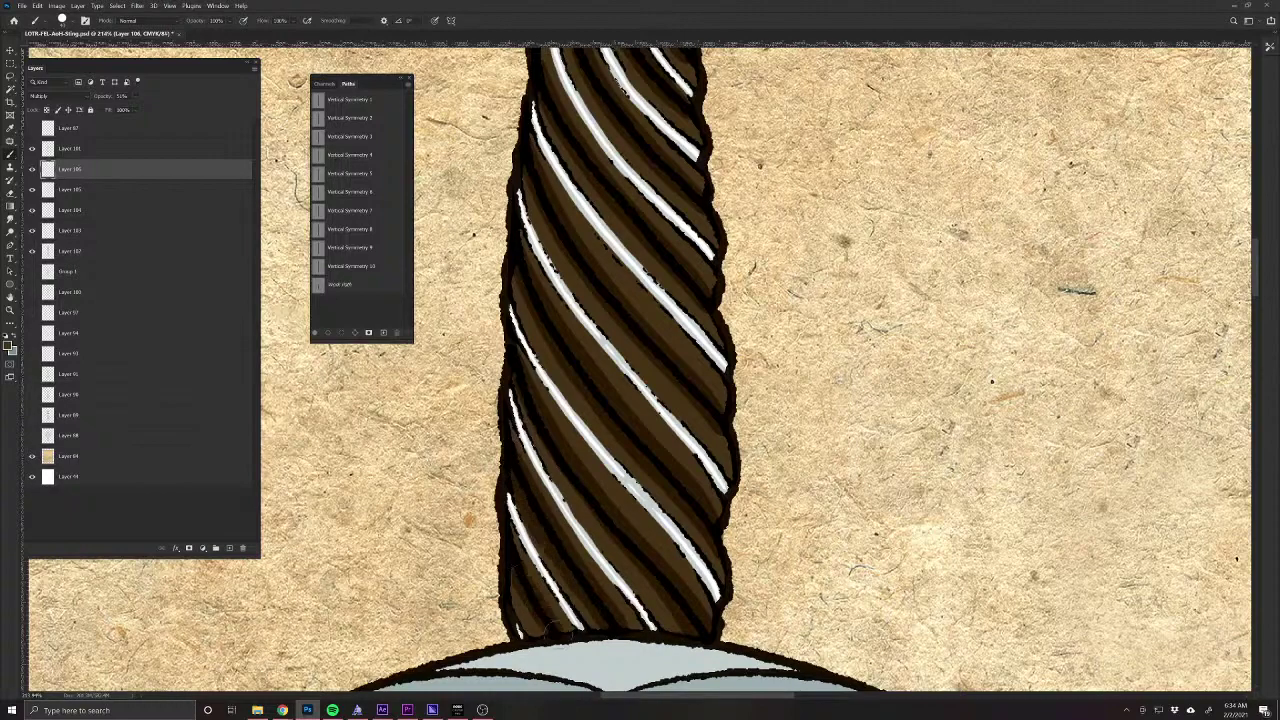
Soften the dark shading along the grip's brown wraps with the Smudge tool, from the collar down to the crossguard.
{"action": "left_click_drag", "start_coordinate": [581, 385], "coordinate": [592, 555]}
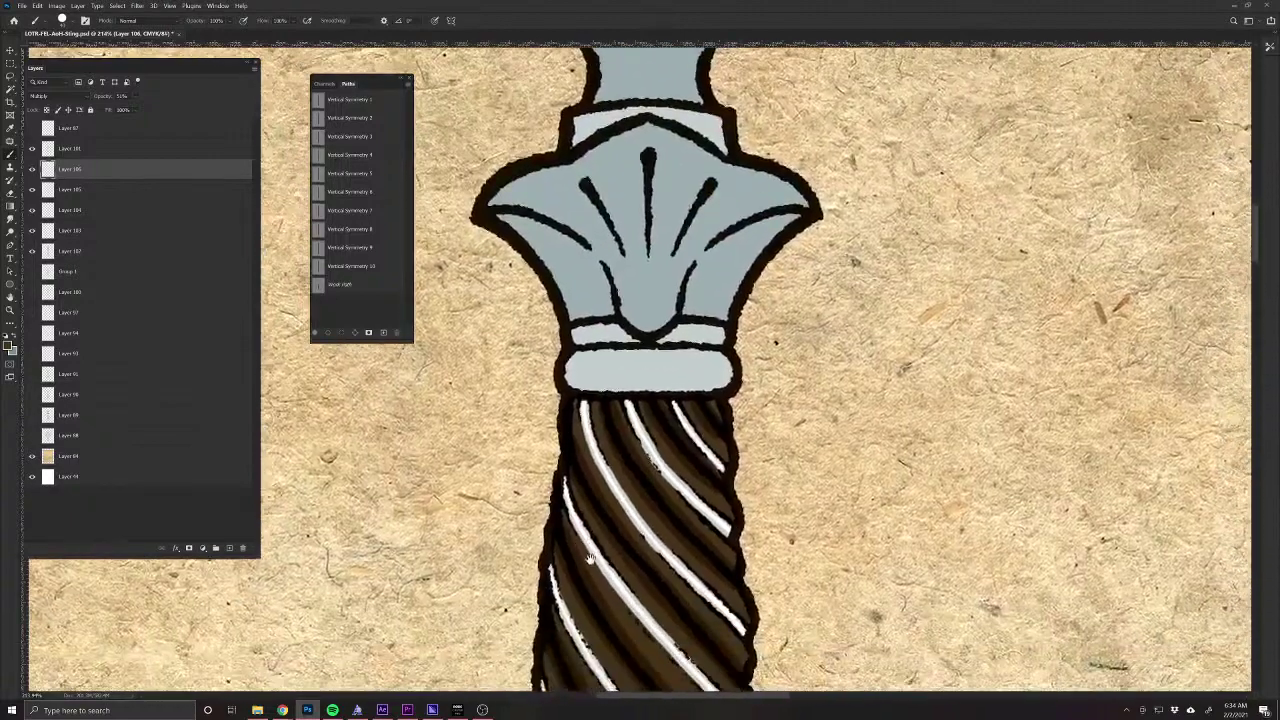
{"action": "left_click", "coordinate": [12, 219]}
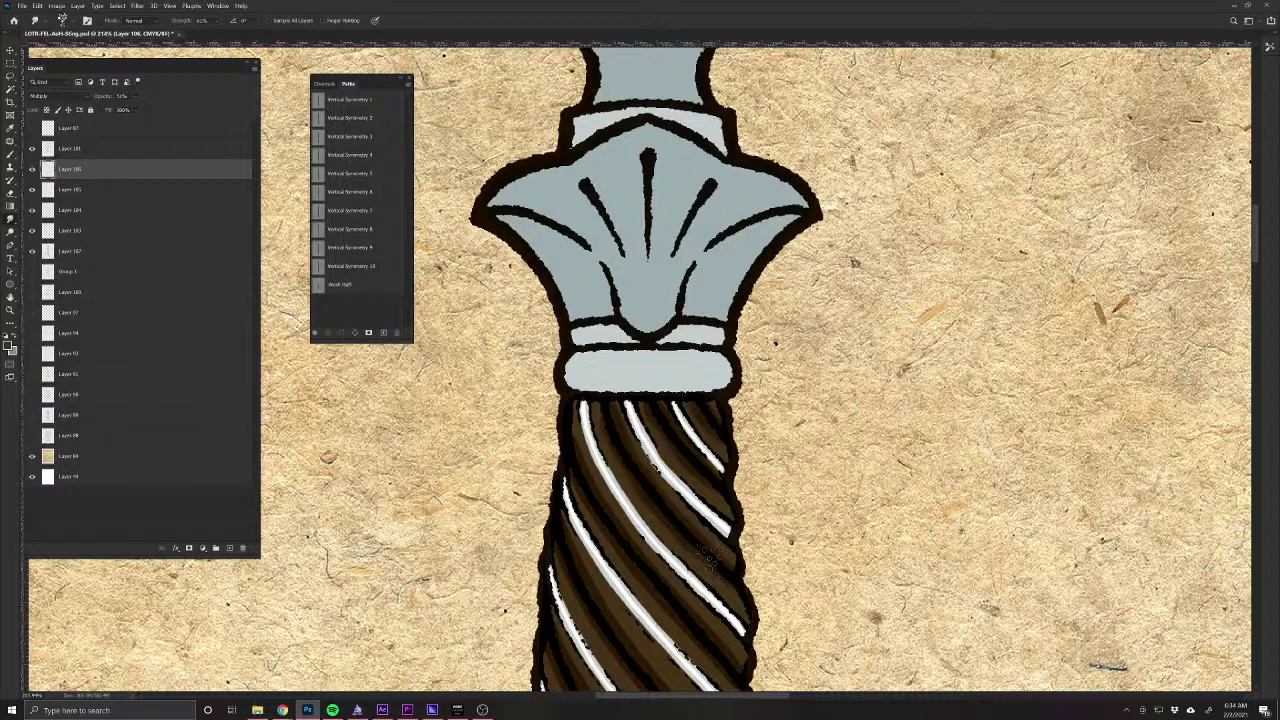
{"action": "scroll", "coordinate": [618, 427], "scroll_direction": "down", "scroll_amount": 3}
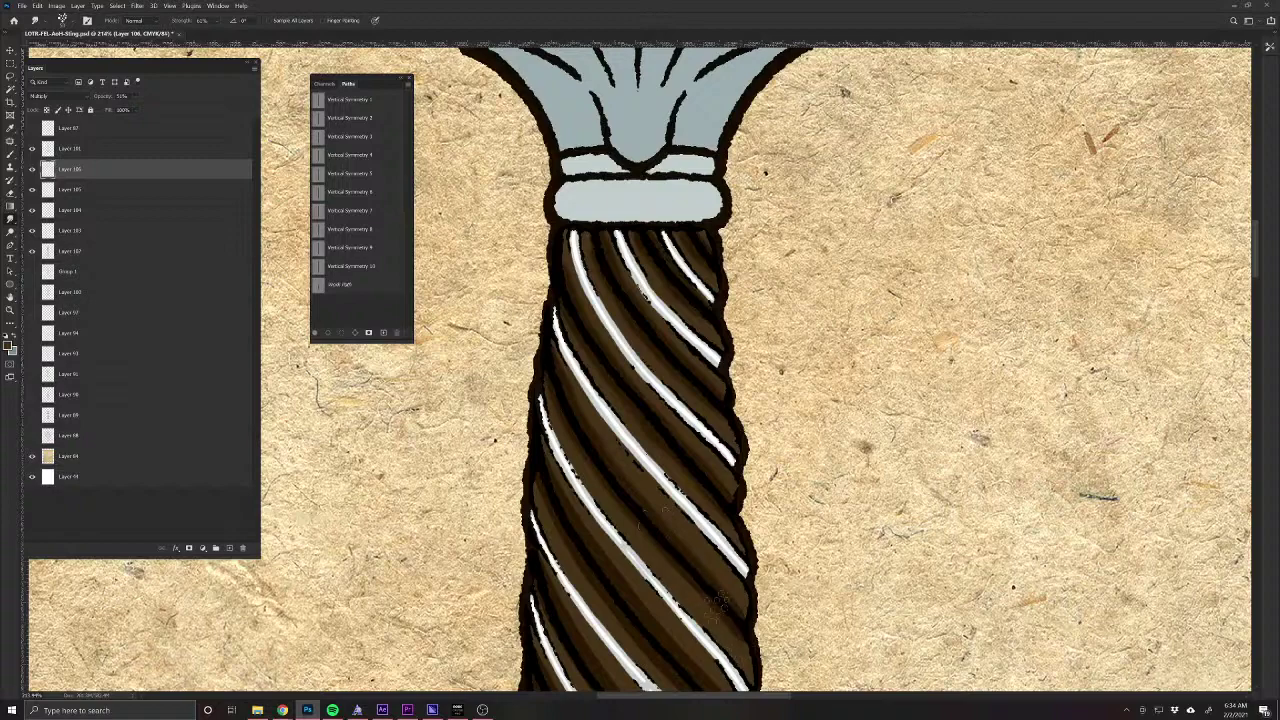
{"action": "scroll", "coordinate": [686, 457], "scroll_direction": "down", "scroll_amount": 3}
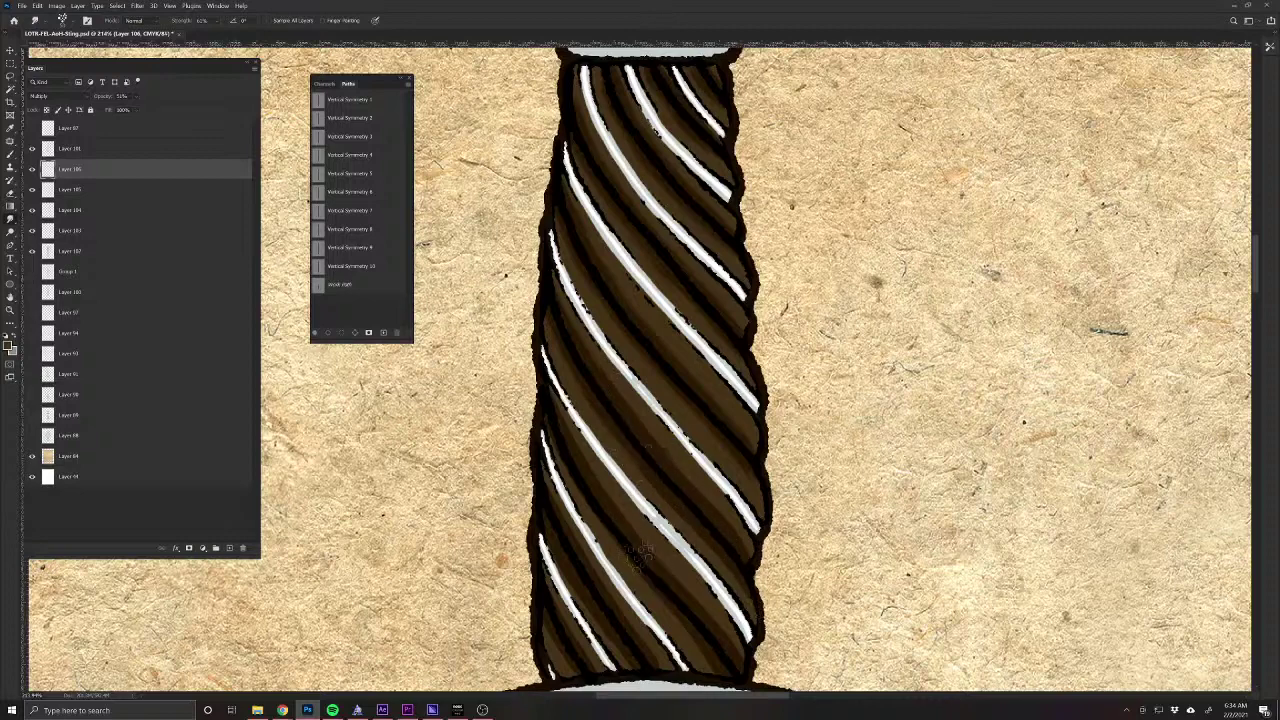
{"action": "key", "text": "b"}
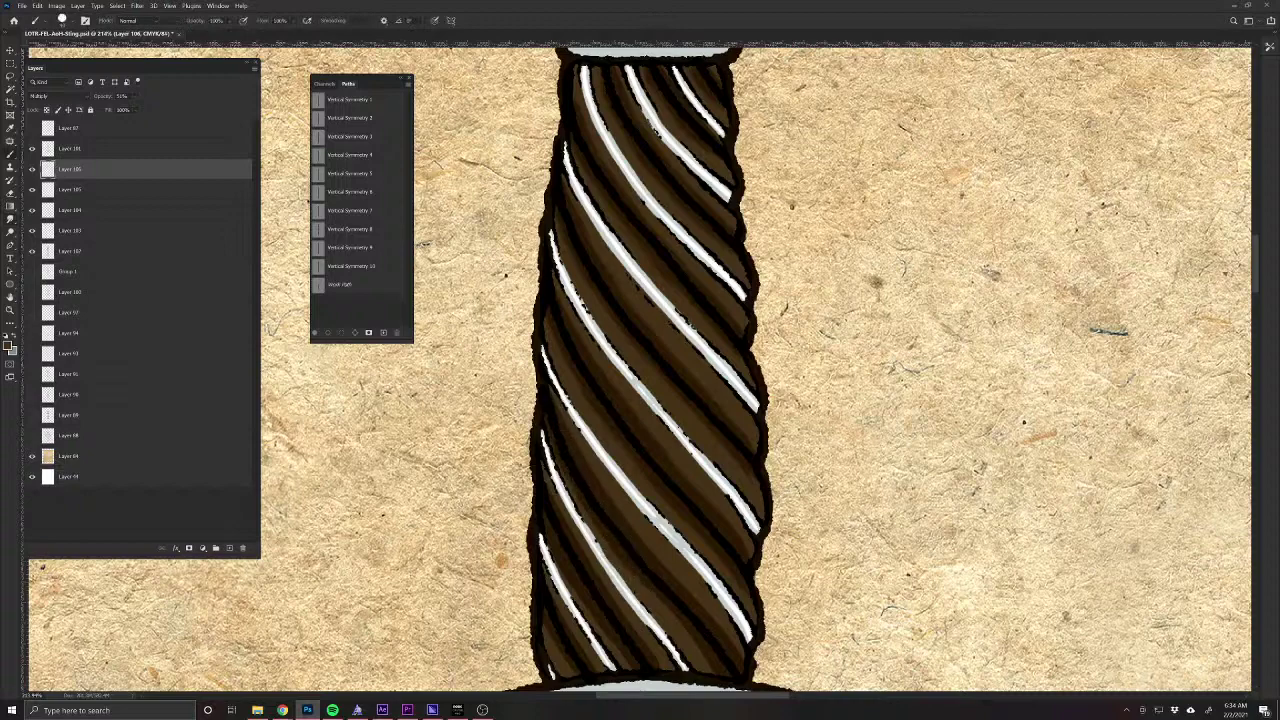
{"action": "left_click", "coordinate": [10, 220]}
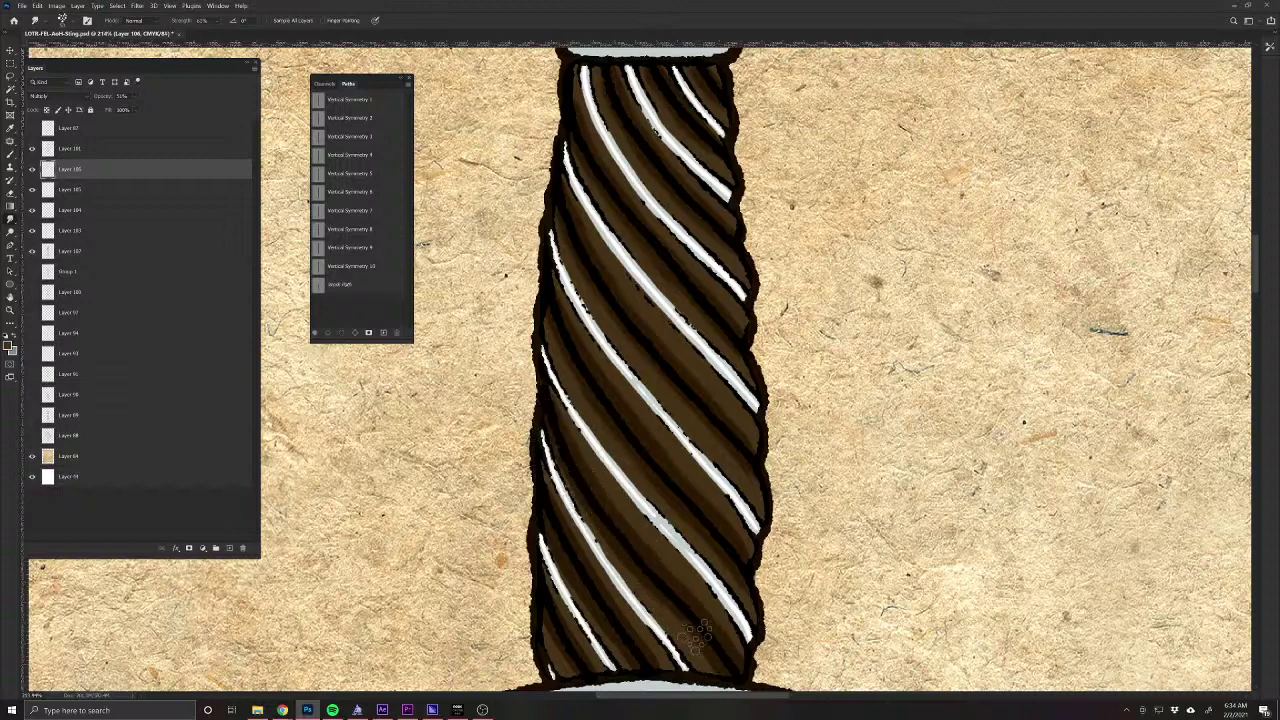
{"action": "left_click_drag", "start_coordinate": [586, 615], "coordinate": [629, 520]}
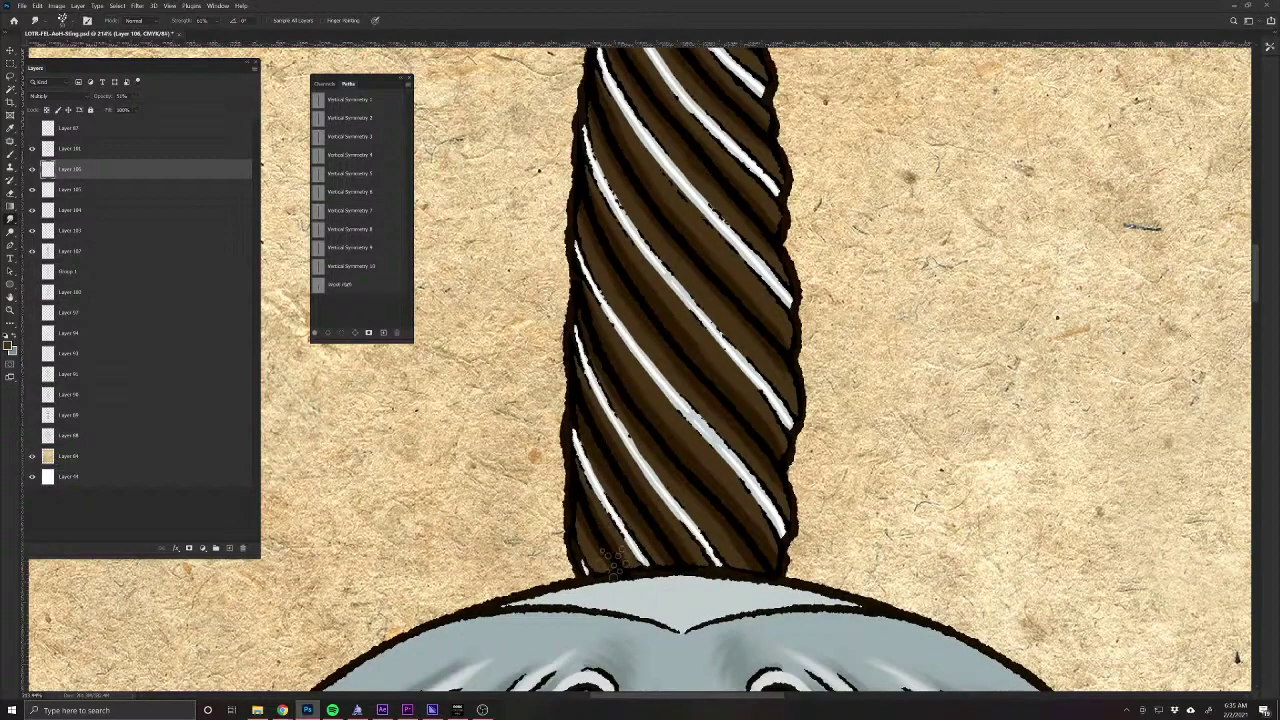
{"action": "scroll", "coordinate": [612, 541], "scroll_direction": "up", "scroll_amount": 5}
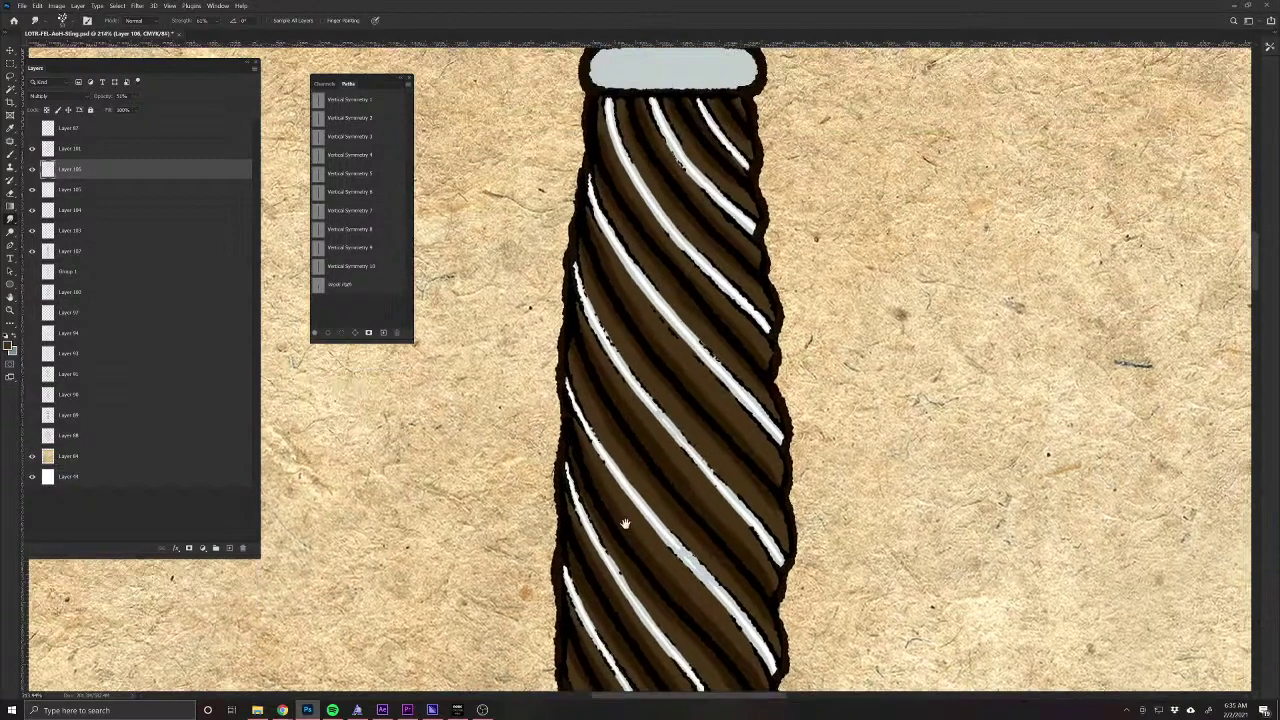
Add a new layer, set it to Overlay and place it beneath the Multiply shading layer.
{"action": "left_click", "coordinate": [229, 549]}
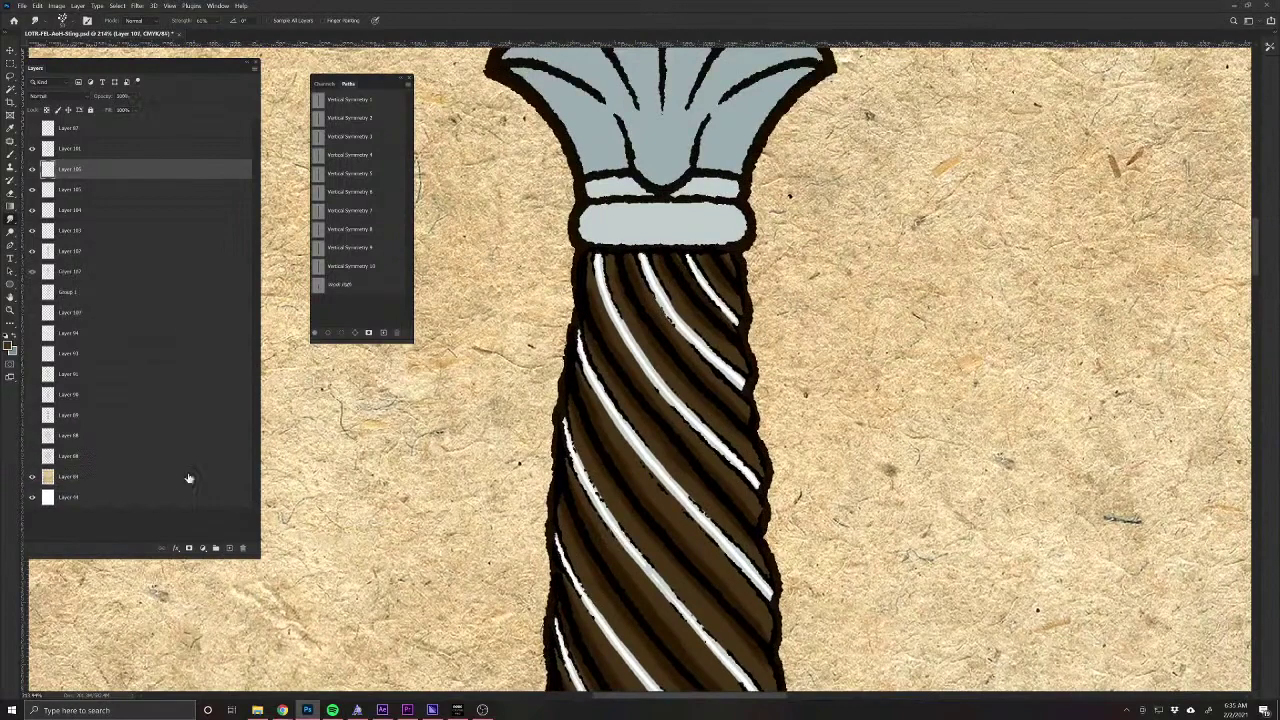
{"action": "left_click", "coordinate": [45, 95]}
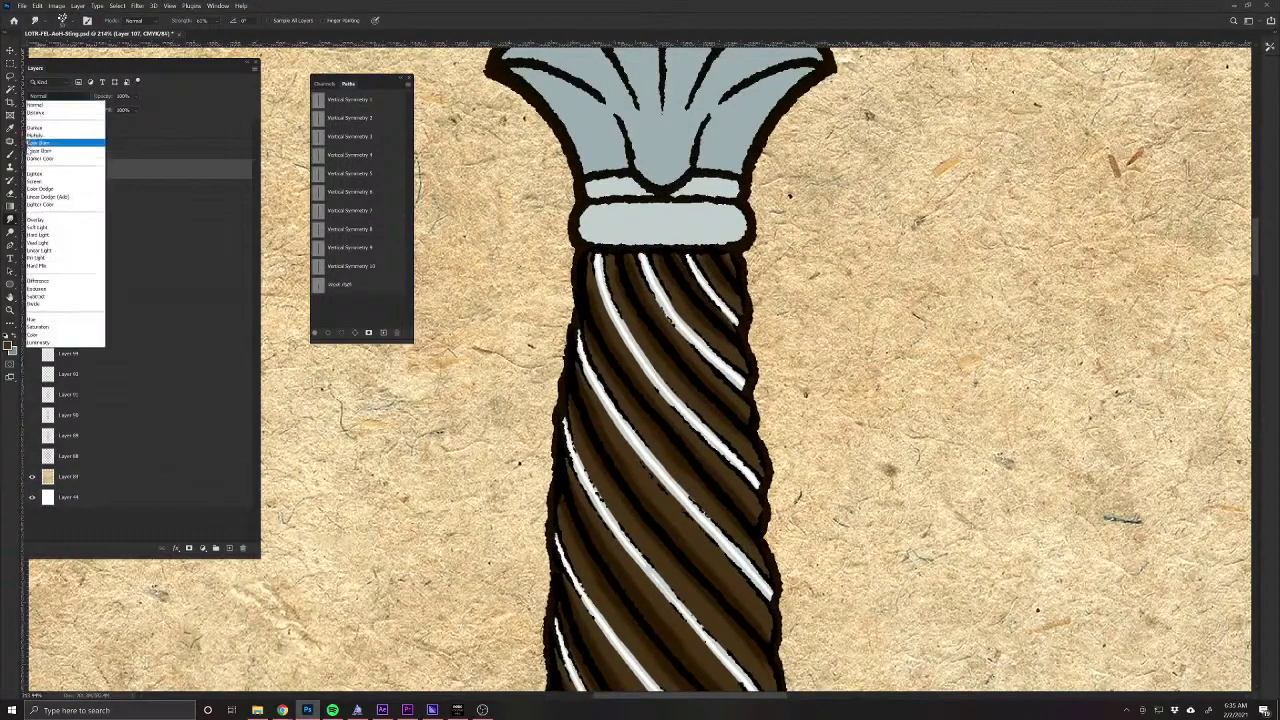
{"action": "left_click", "coordinate": [33, 193]}
{"action": "mouse_move", "coordinate": [63, 170]}
{"action": "left_mouse_down"}
{"action": "mouse_move", "coordinate": [62, 190]}
{"action": "mouse_move", "coordinate": [50, 189]}
{"action": "left_mouse_up"}
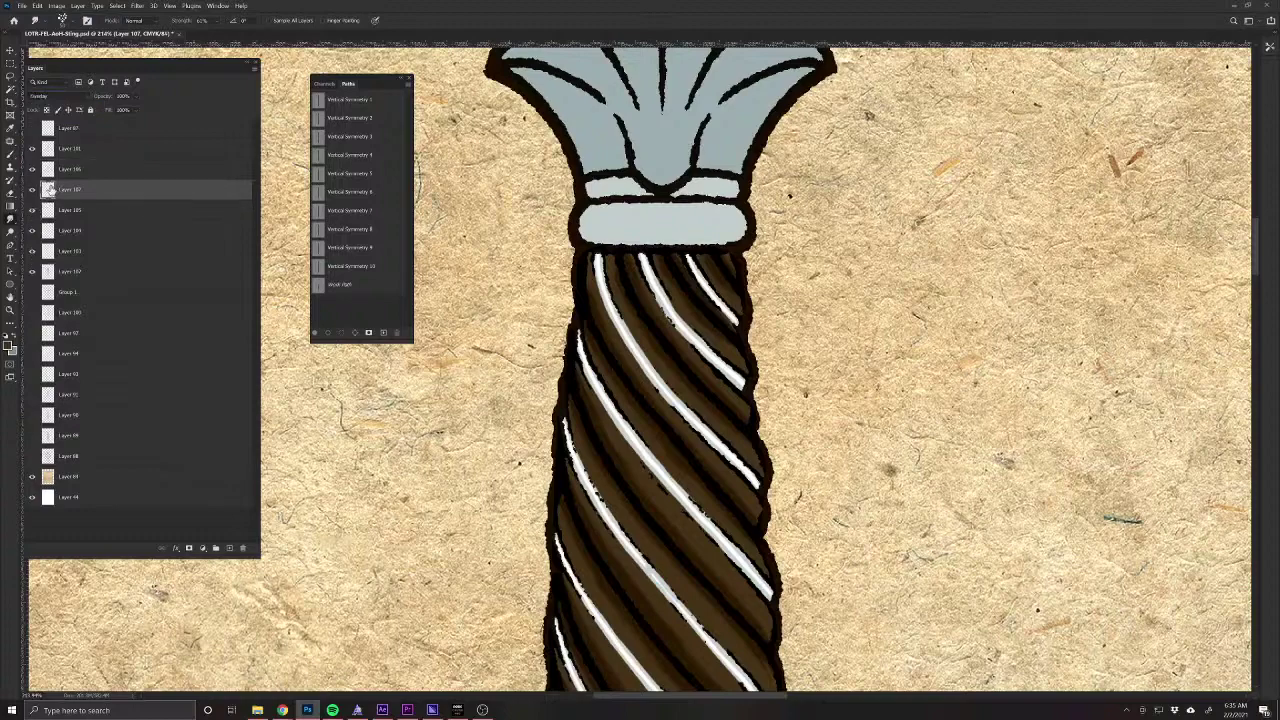
Choose a light tan brush colour and paint highlights along the brown wraps beside the wire strands on the upper grip.
{"action": "key", "text": "b"}
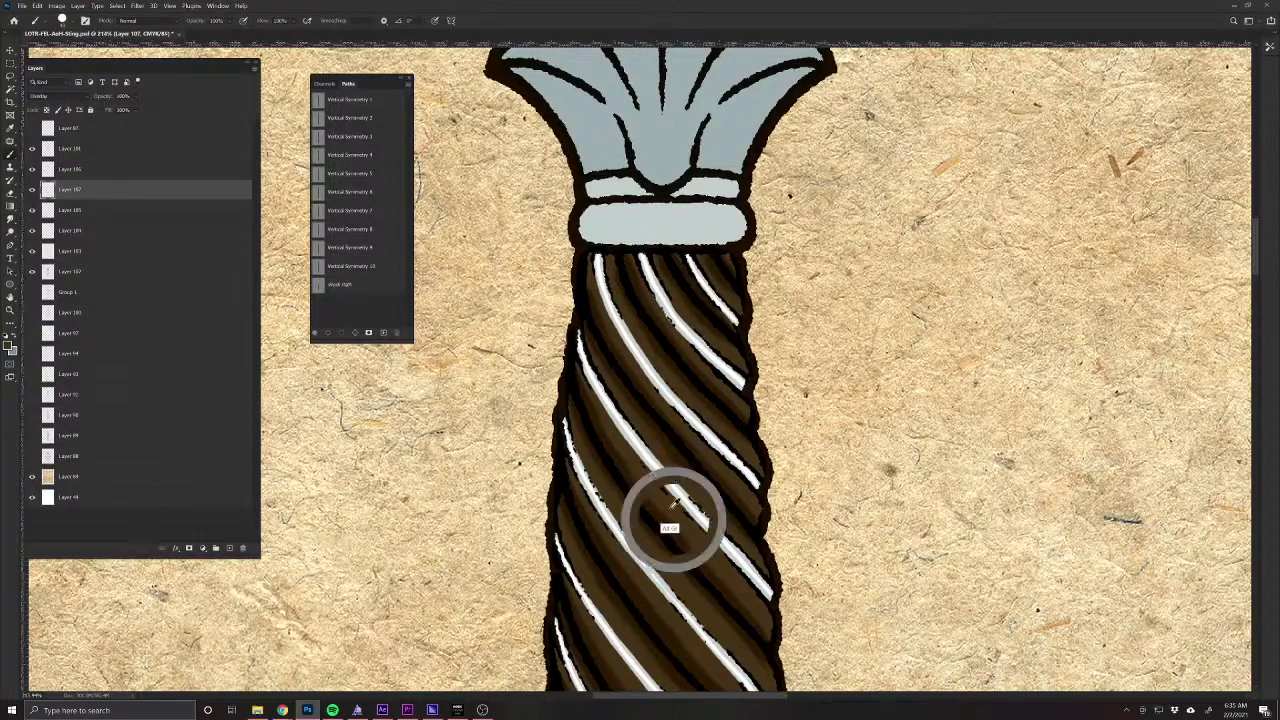
{"action": "left_click", "coordinate": [9, 346]}
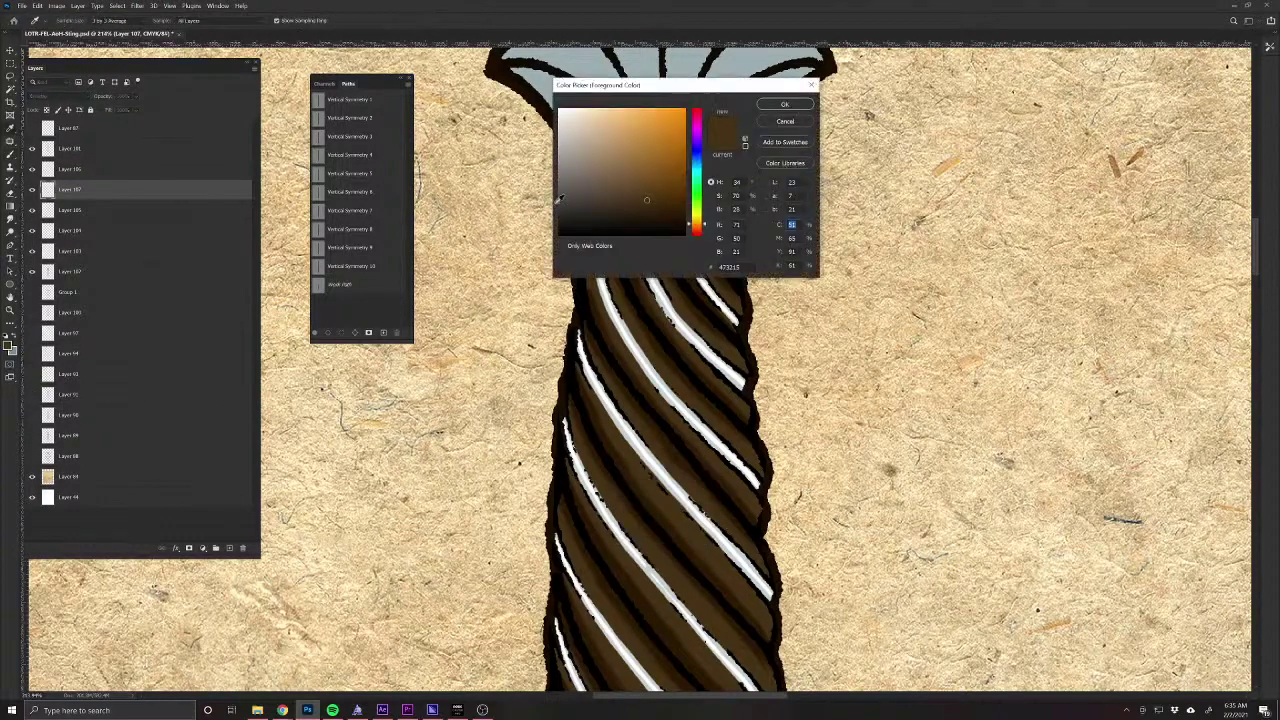
{"action": "left_click", "coordinate": [785, 106]}
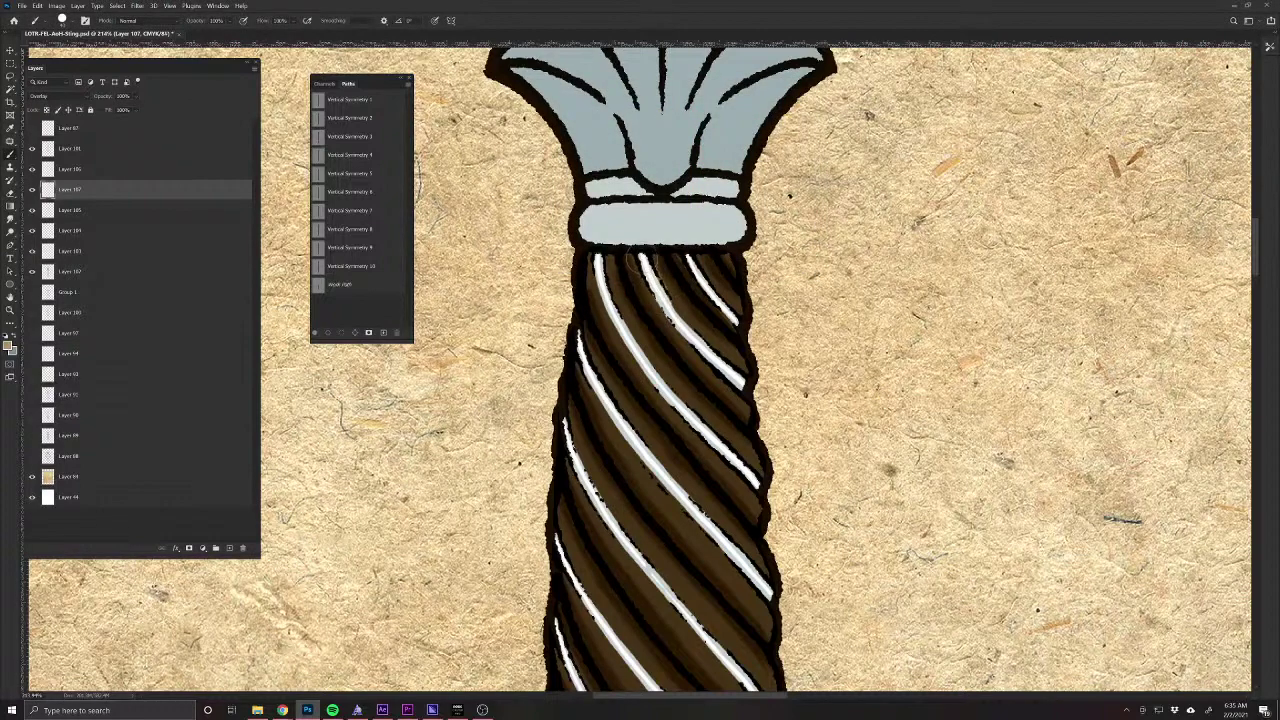
{"action": "mouse_move", "coordinate": [637, 262]}
{"action": "left_mouse_down"}
{"action": "mouse_move", "coordinate": [737, 379]}
{"action": "mouse_move", "coordinate": [738, 364]}
{"action": "left_mouse_up"}
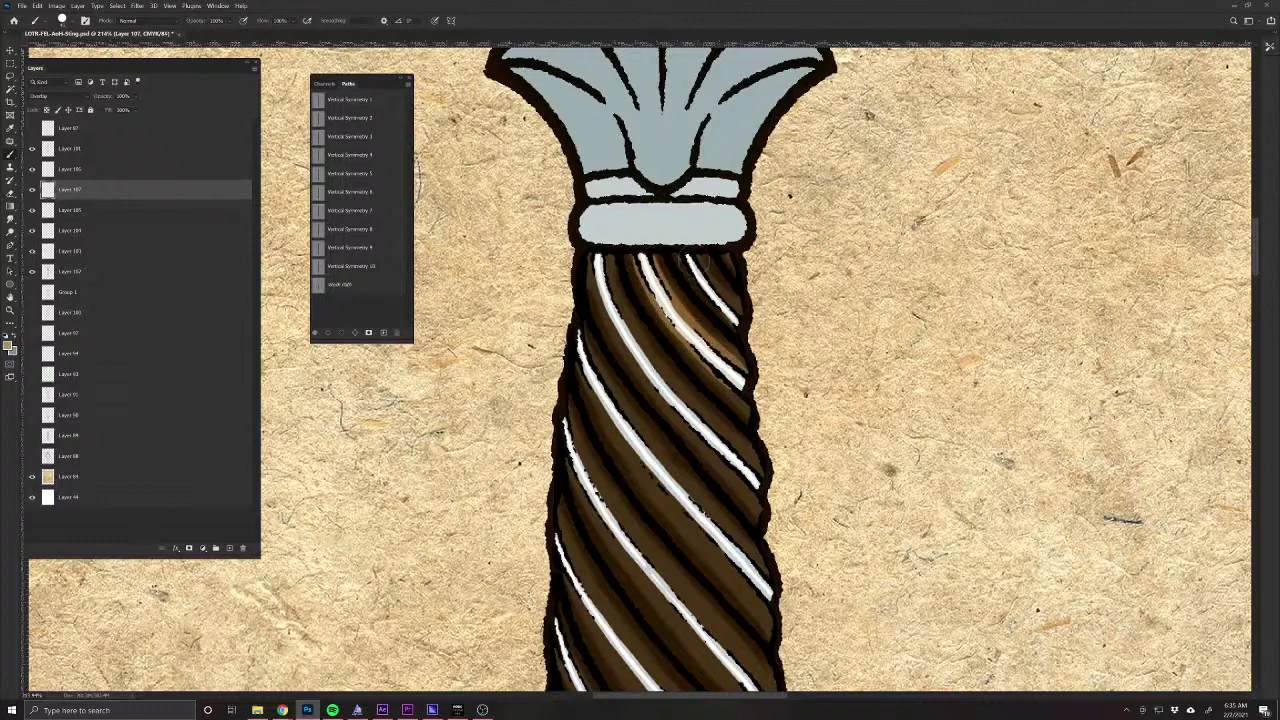
{"action": "left_click_drag", "start_coordinate": [680, 258], "coordinate": [730, 315]}
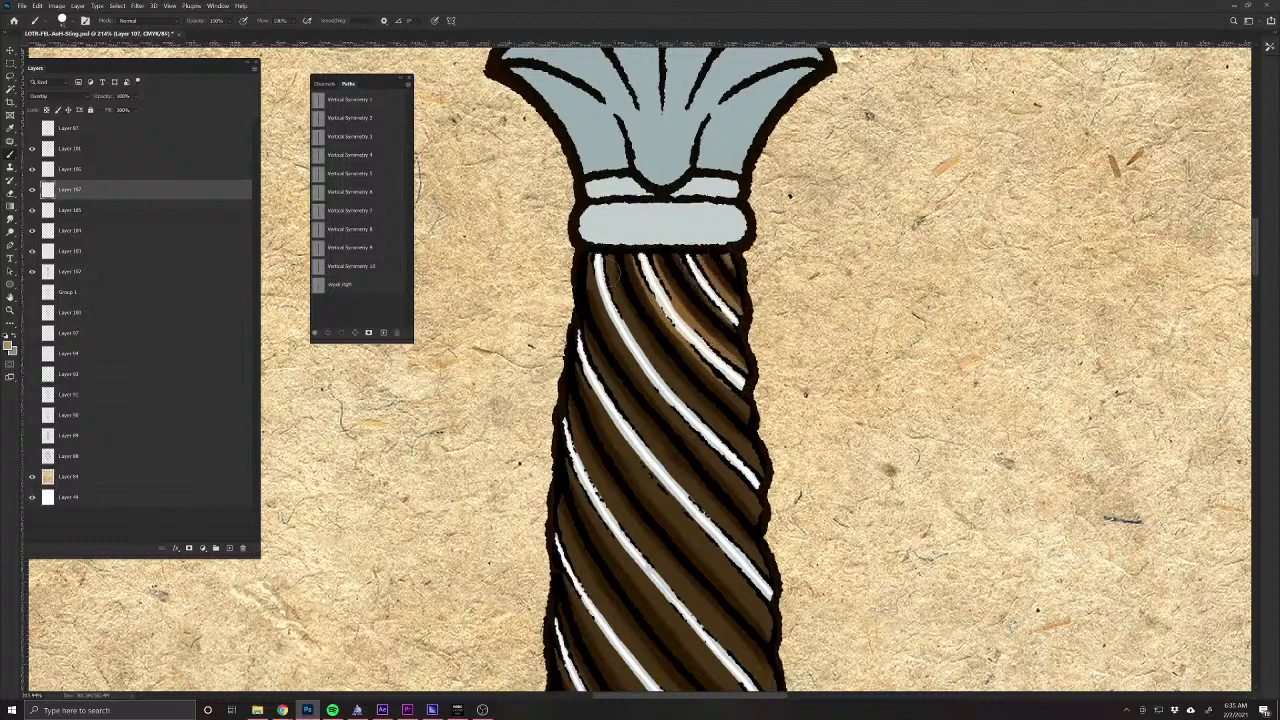
{"action": "mouse_move", "coordinate": [612, 268]}
{"action": "left_mouse_down"}
{"action": "mouse_move", "coordinate": [608, 302]}
{"action": "mouse_move", "coordinate": [598, 262]}
{"action": "mouse_move", "coordinate": [641, 371]}
{"action": "mouse_move", "coordinate": [738, 458]}
{"action": "left_mouse_up"}
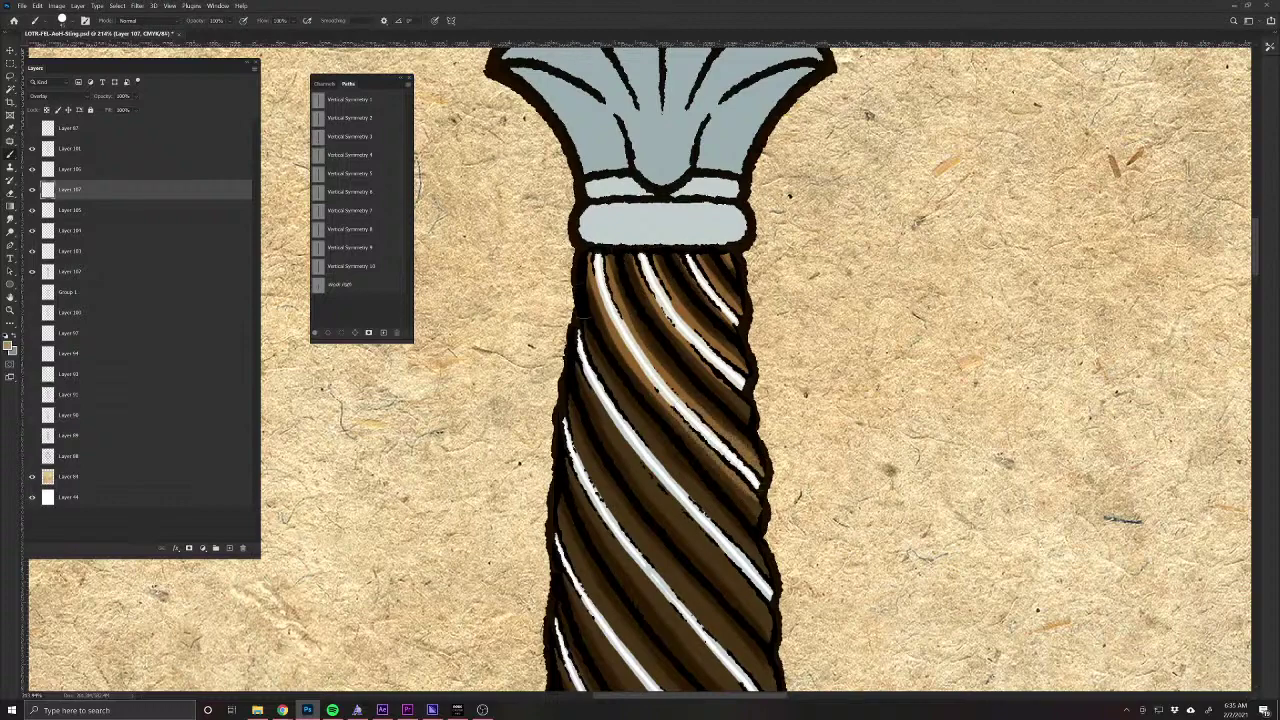
{"action": "mouse_move", "coordinate": [582, 340]}
{"action": "left_mouse_down"}
{"action": "mouse_move", "coordinate": [605, 410]}
{"action": "mouse_move", "coordinate": [622, 408]}
{"action": "mouse_move", "coordinate": [660, 478]}
{"action": "mouse_move", "coordinate": [745, 560]}
{"action": "mouse_move", "coordinate": [768, 612]}
{"action": "left_mouse_up"}
{"action": "left_click_drag", "start_coordinate": [688, 520], "coordinate": [750, 596]}
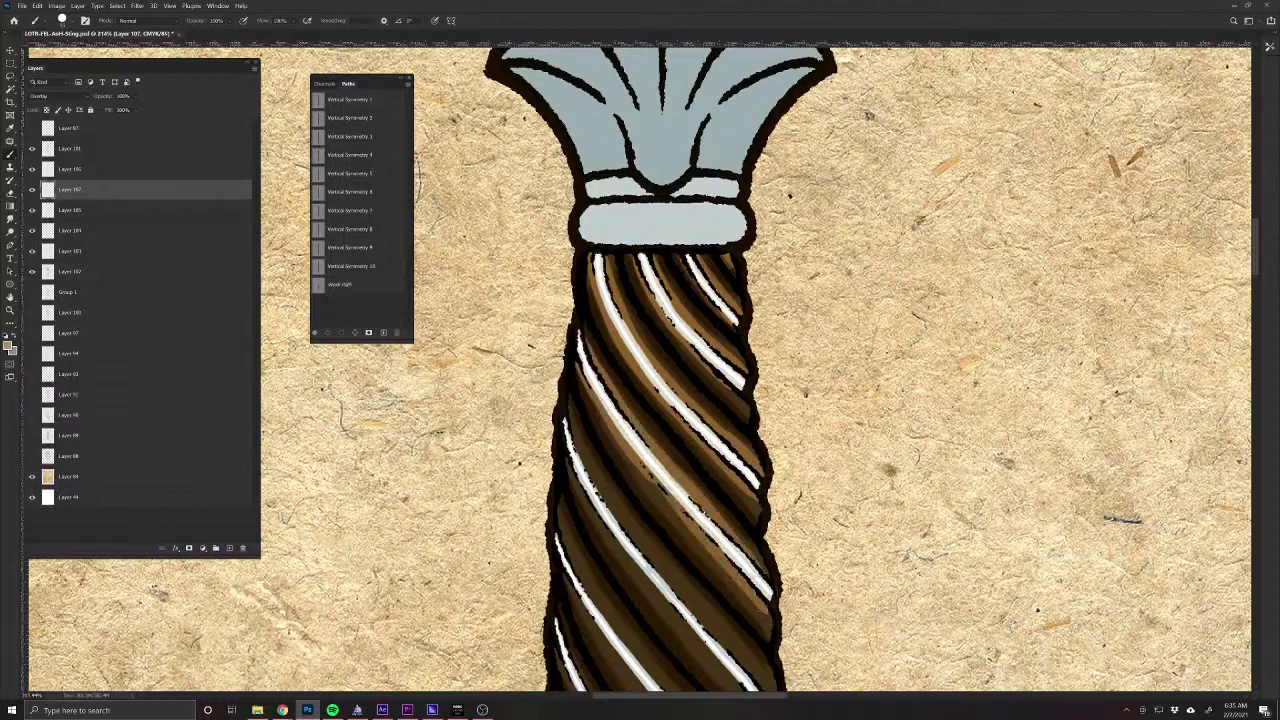
{"action": "left_click_drag", "start_coordinate": [688, 526], "coordinate": [634, 466]}
Continue the tan highlights along the remaining brown wraps on the lower grip down to the crossguard.
{"action": "left_click_drag", "start_coordinate": [593, 508], "coordinate": [603, 397]}
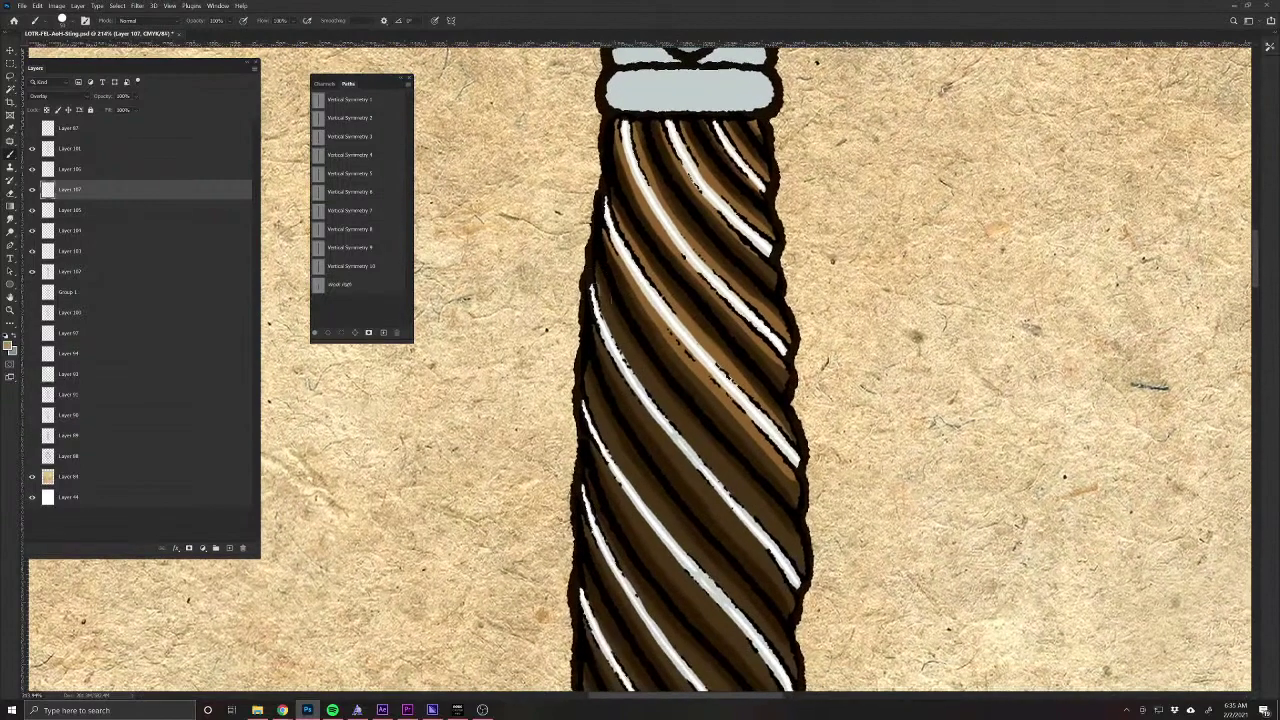
{"action": "mouse_move", "coordinate": [602, 300]}
{"action": "left_mouse_down"}
{"action": "mouse_move", "coordinate": [624, 368]}
{"action": "mouse_move", "coordinate": [714, 470]}
{"action": "mouse_move", "coordinate": [785, 585]}
{"action": "mouse_move", "coordinate": [766, 523]}
{"action": "left_mouse_up"}
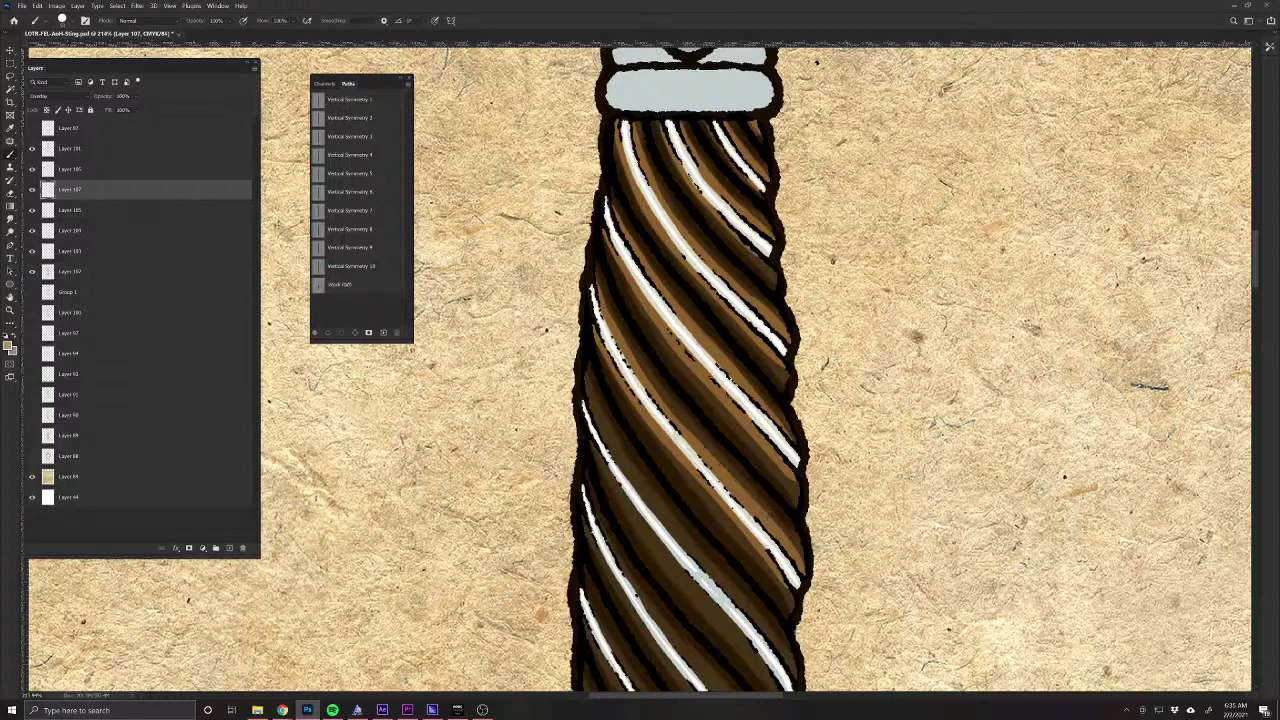
{"action": "mouse_move", "coordinate": [584, 390]}
{"action": "left_mouse_down"}
{"action": "mouse_move", "coordinate": [605, 456]}
{"action": "mouse_move", "coordinate": [666, 532]}
{"action": "left_mouse_up"}
{"action": "left_click_drag", "start_coordinate": [686, 584], "coordinate": [626, 430]}
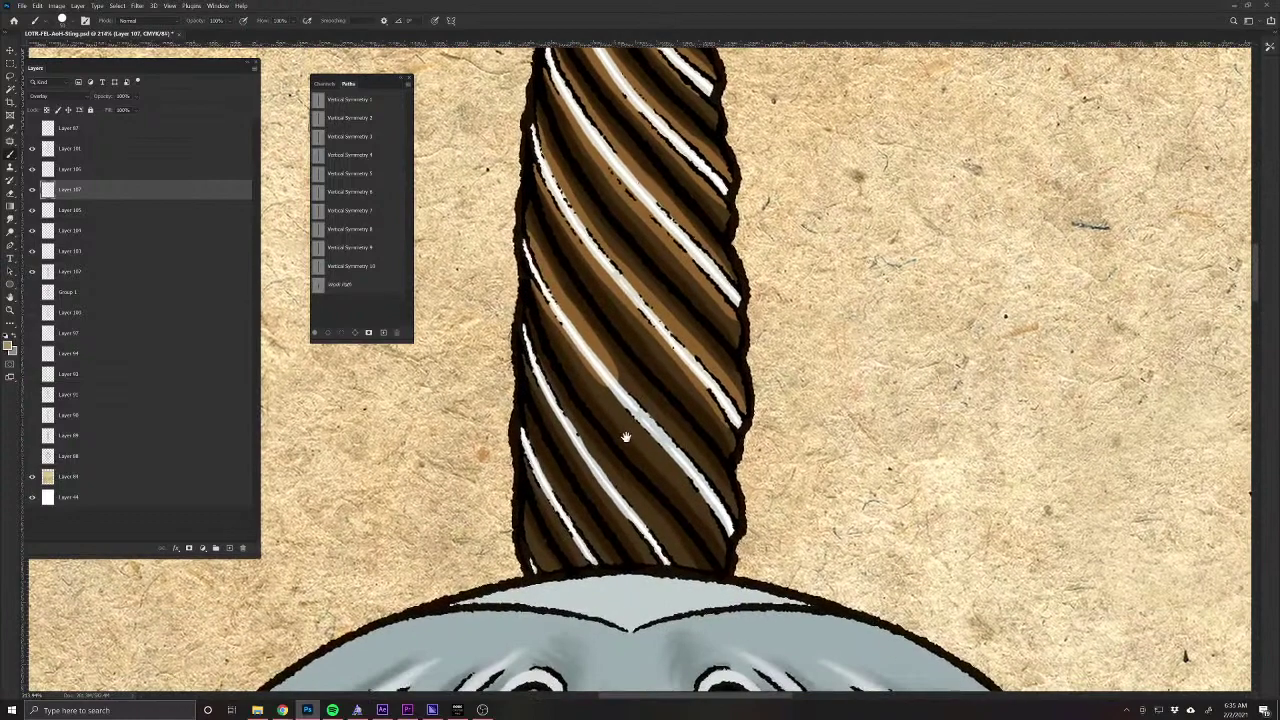
{"action": "mouse_move", "coordinate": [540, 306]}
{"action": "left_mouse_down"}
{"action": "mouse_move", "coordinate": [655, 426]}
{"action": "mouse_move", "coordinate": [645, 416]}
{"action": "mouse_move", "coordinate": [725, 544]}
{"action": "mouse_move", "coordinate": [720, 506]}
{"action": "mouse_move", "coordinate": [615, 371]}
{"action": "mouse_move", "coordinate": [655, 421]}
{"action": "mouse_move", "coordinate": [530, 336]}
{"action": "mouse_move", "coordinate": [590, 464]}
{"action": "mouse_move", "coordinate": [658, 558]}
{"action": "left_mouse_up"}
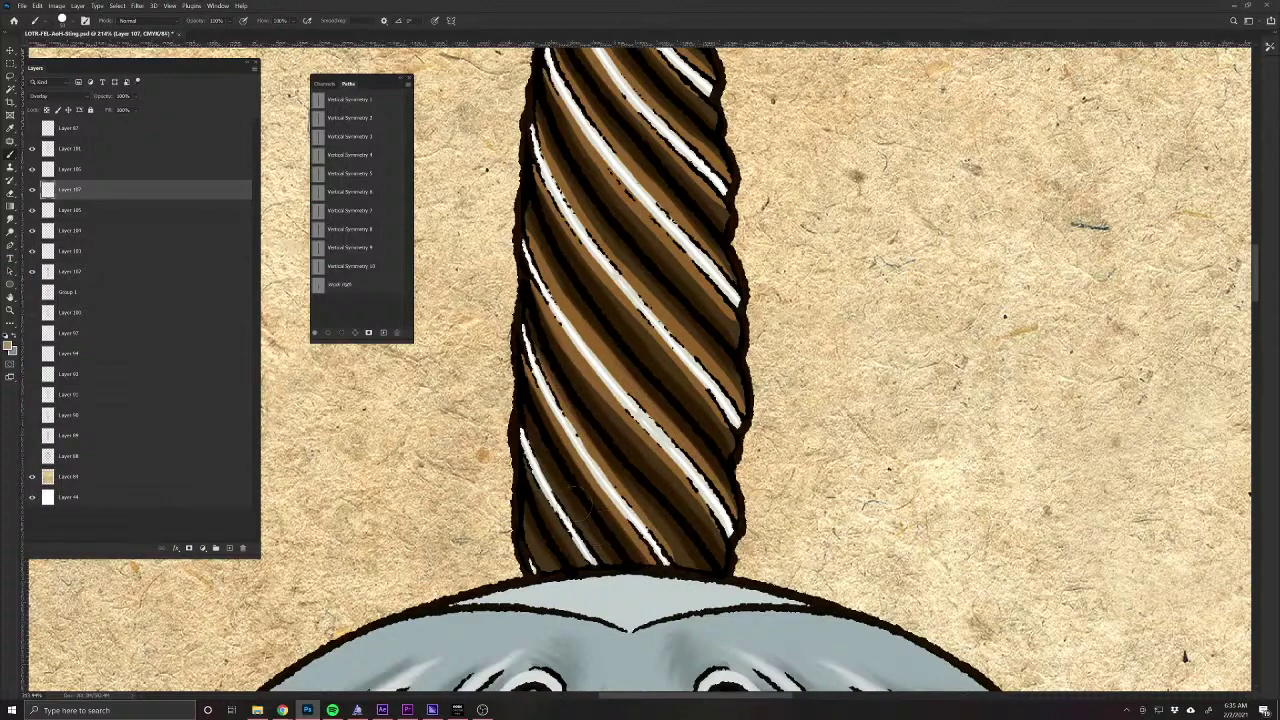
{"action": "mouse_move", "coordinate": [520, 432]}
{"action": "left_mouse_down"}
{"action": "mouse_move", "coordinate": [535, 471]}
{"action": "mouse_move", "coordinate": [600, 560]}
{"action": "left_mouse_up"}
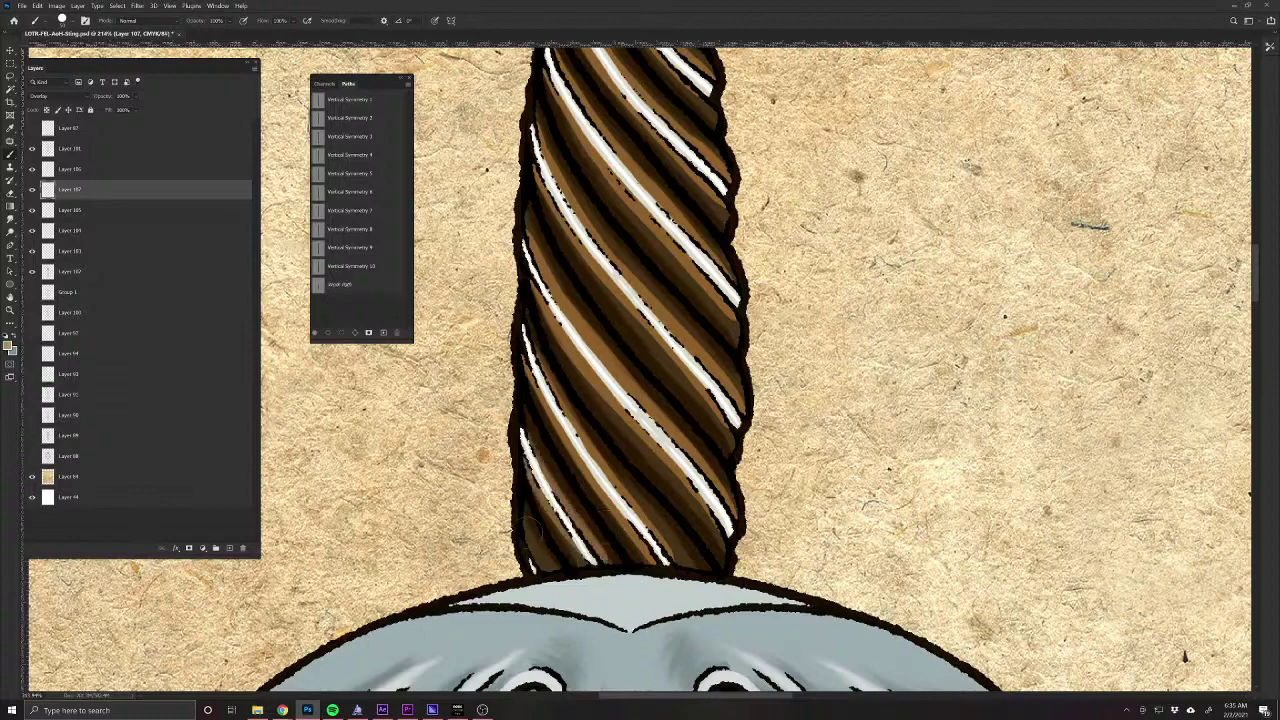
{"action": "left_click_drag", "start_coordinate": [533, 530], "coordinate": [548, 562]}
{"action": "scroll", "coordinate": [586, 418], "scroll_direction": "up", "scroll_amount": 10}
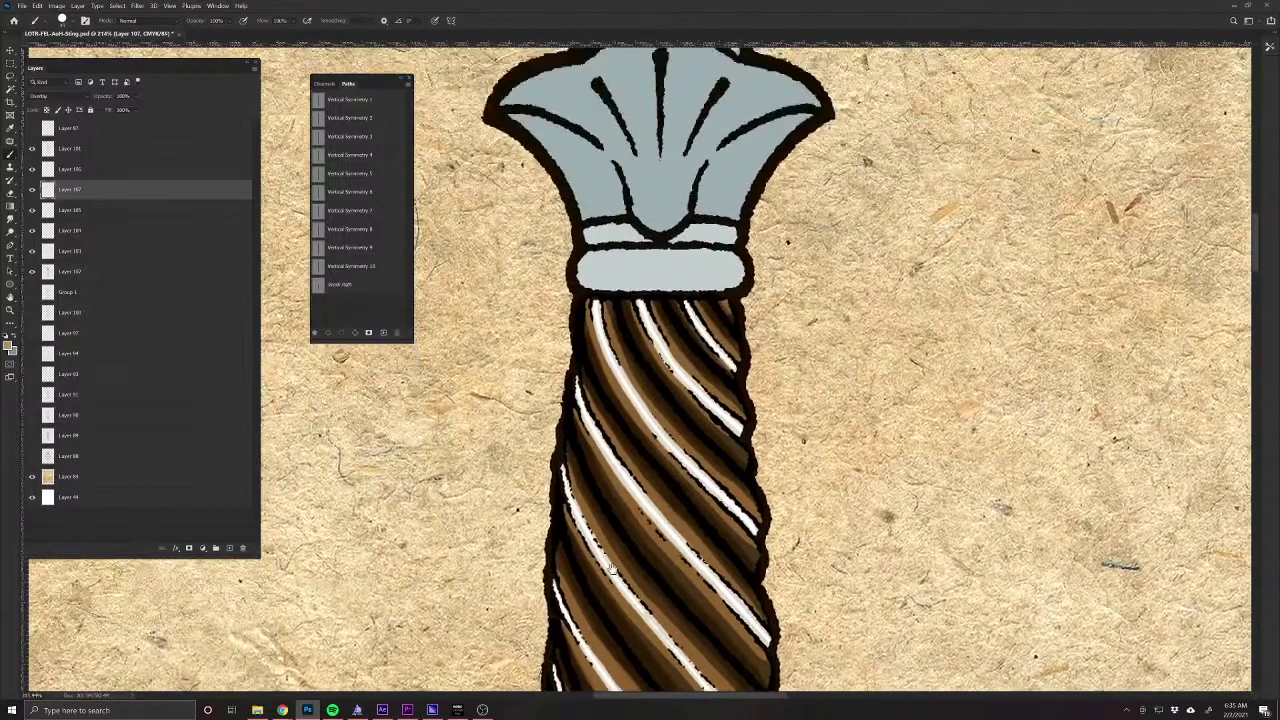
Soften the tan highlights on the grip's brown wraps with the Smudge tool and lower the Overlay layer's opacity to 70%.
{"action": "left_click", "coordinate": [11, 219]}
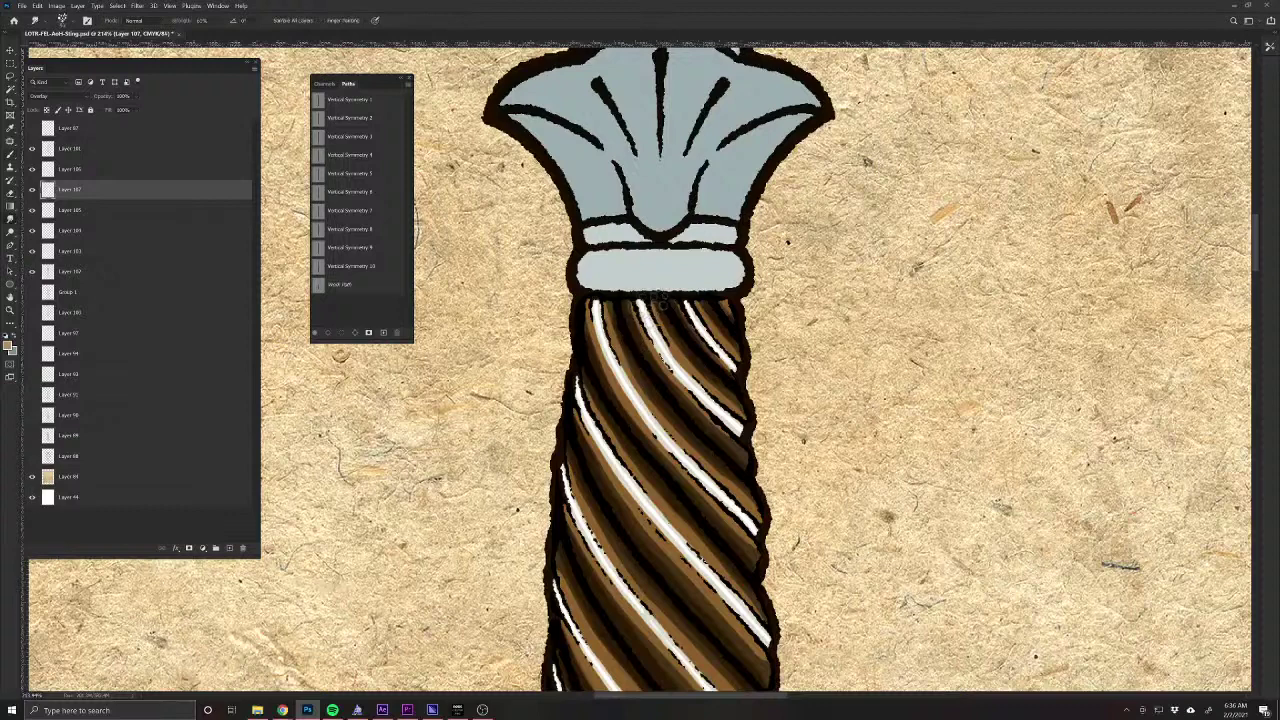
{"action": "left_click_drag", "start_coordinate": [675, 331], "coordinate": [727, 387]}
{"action": "left_click_drag", "start_coordinate": [106, 100], "coordinate": [92, 98]}
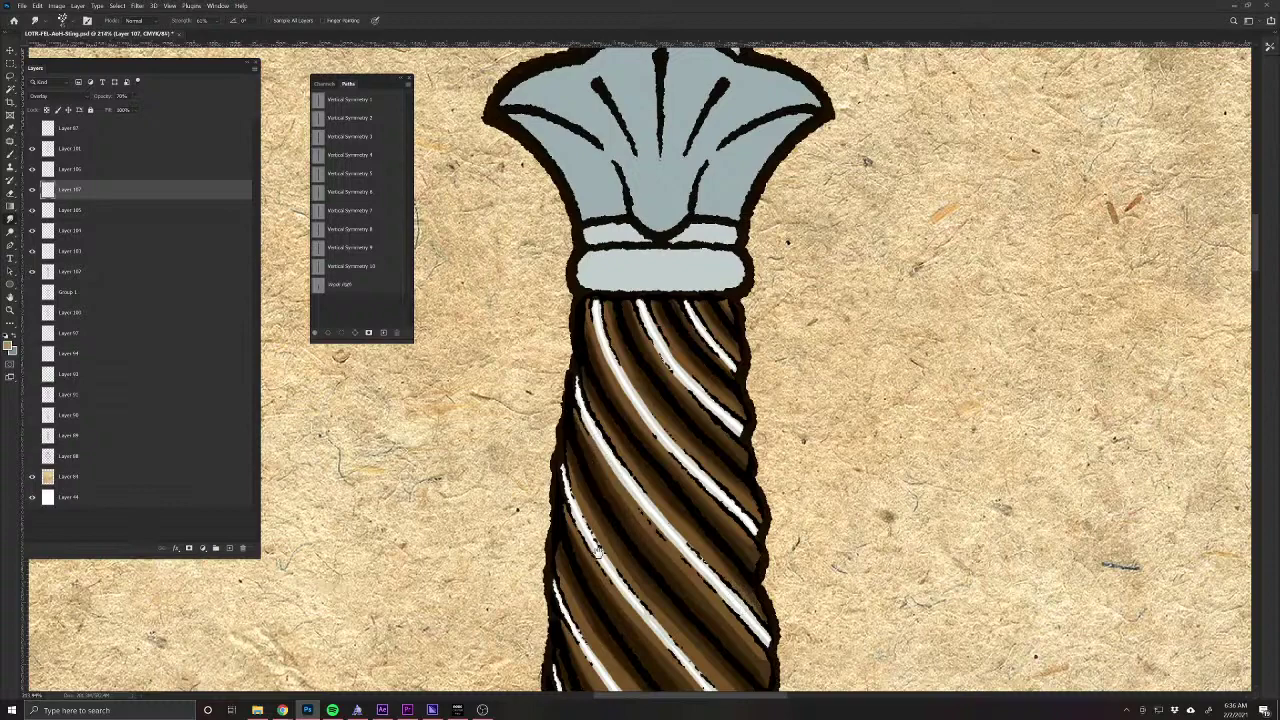
{"action": "scroll", "coordinate": [578, 442], "scroll_direction": "down", "scroll_amount": 3}
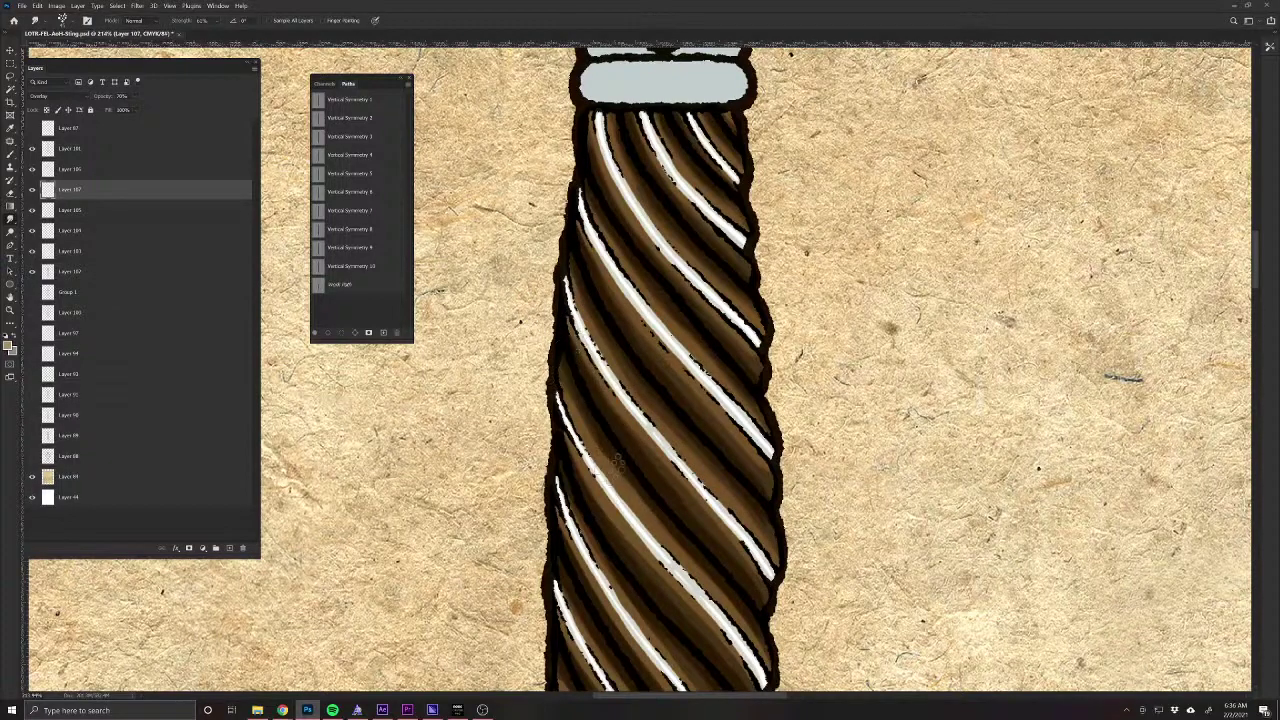
{"action": "left_click_drag", "start_coordinate": [681, 633], "coordinate": [677, 515]}
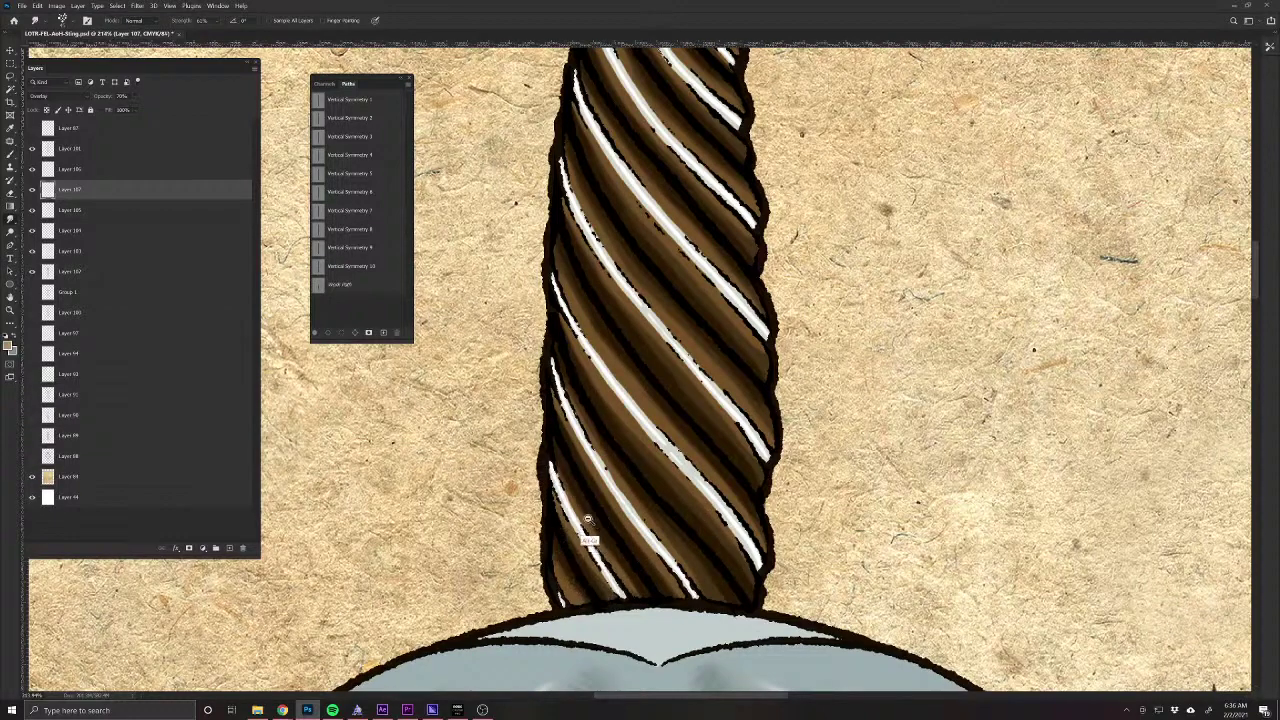
Add a new Multiply layer above the tan highlight layer, set its opacity to 72% and get the Brush tool ready at the upper grip.
{"action": "left_click", "coordinate": [230, 548]}
{"action": "left_click", "coordinate": [50, 95]}
{"action": "left_click", "coordinate": [55, 131]}
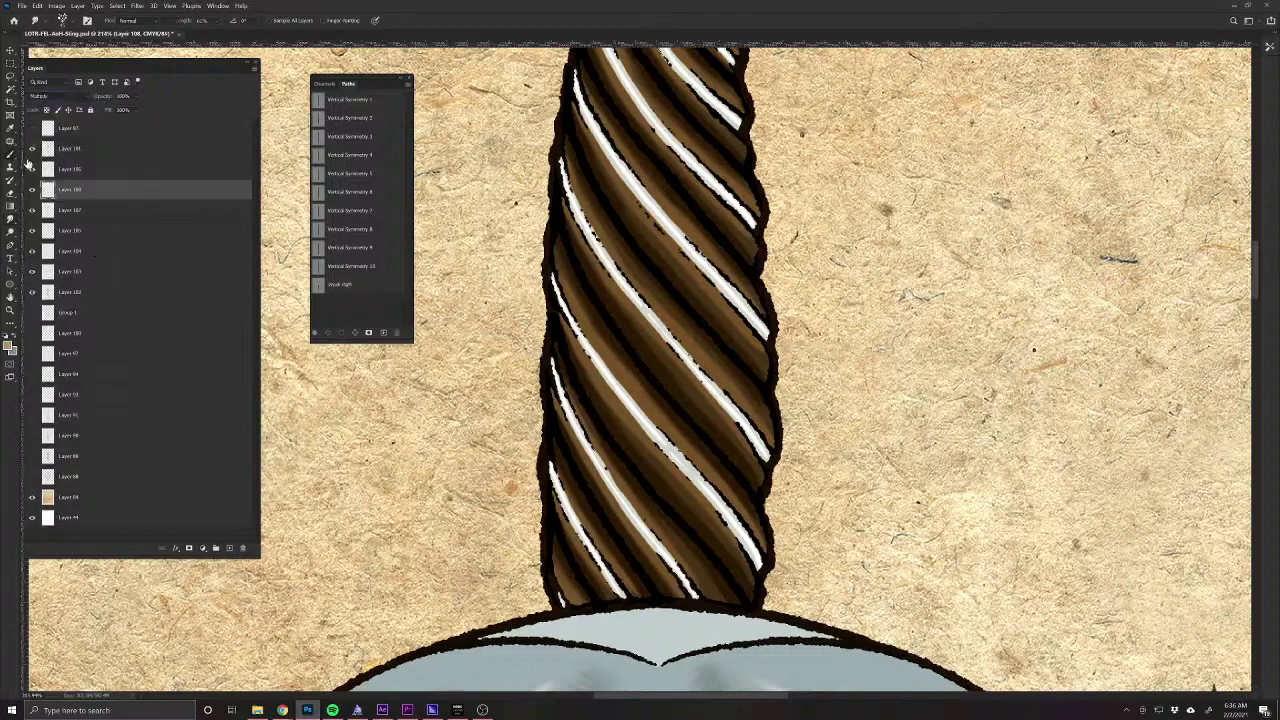
{"action": "key", "text": "b"}
{"action": "left_click_drag", "start_coordinate": [646, 223], "coordinate": [618, 630]}
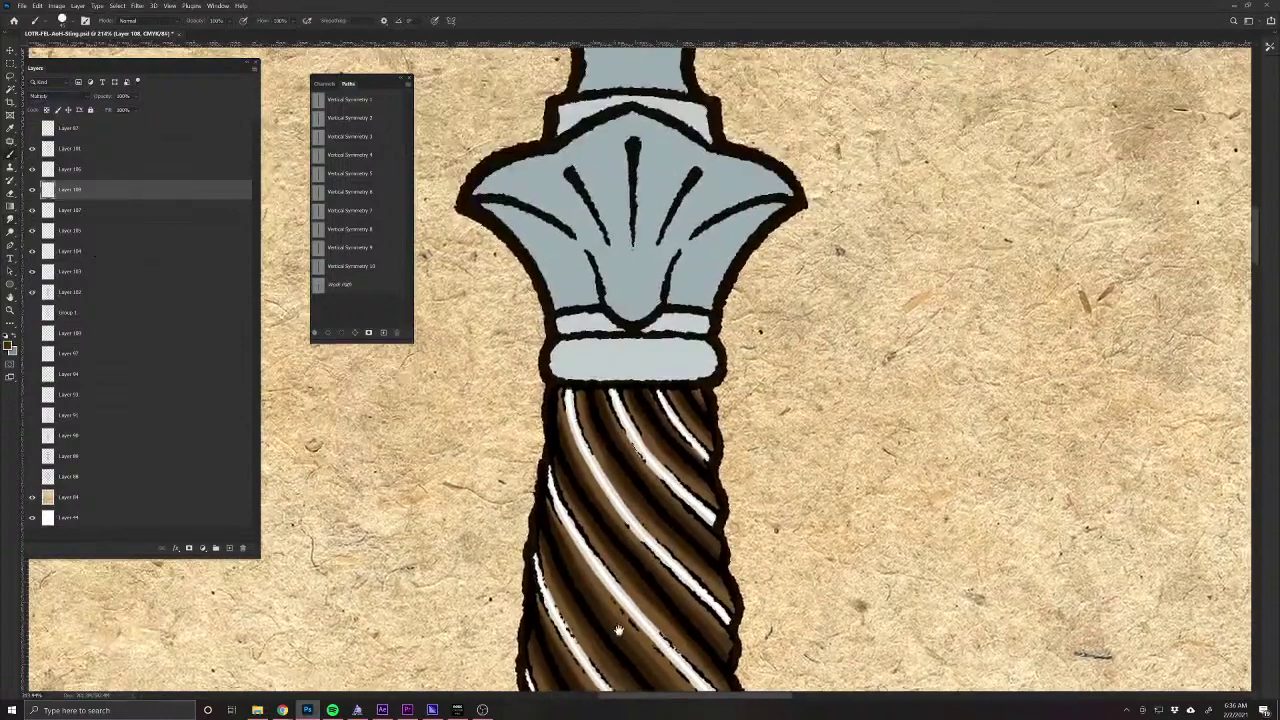
{"action": "scroll", "coordinate": [665, 410], "scroll_direction": "up", "scroll_amount": 3}
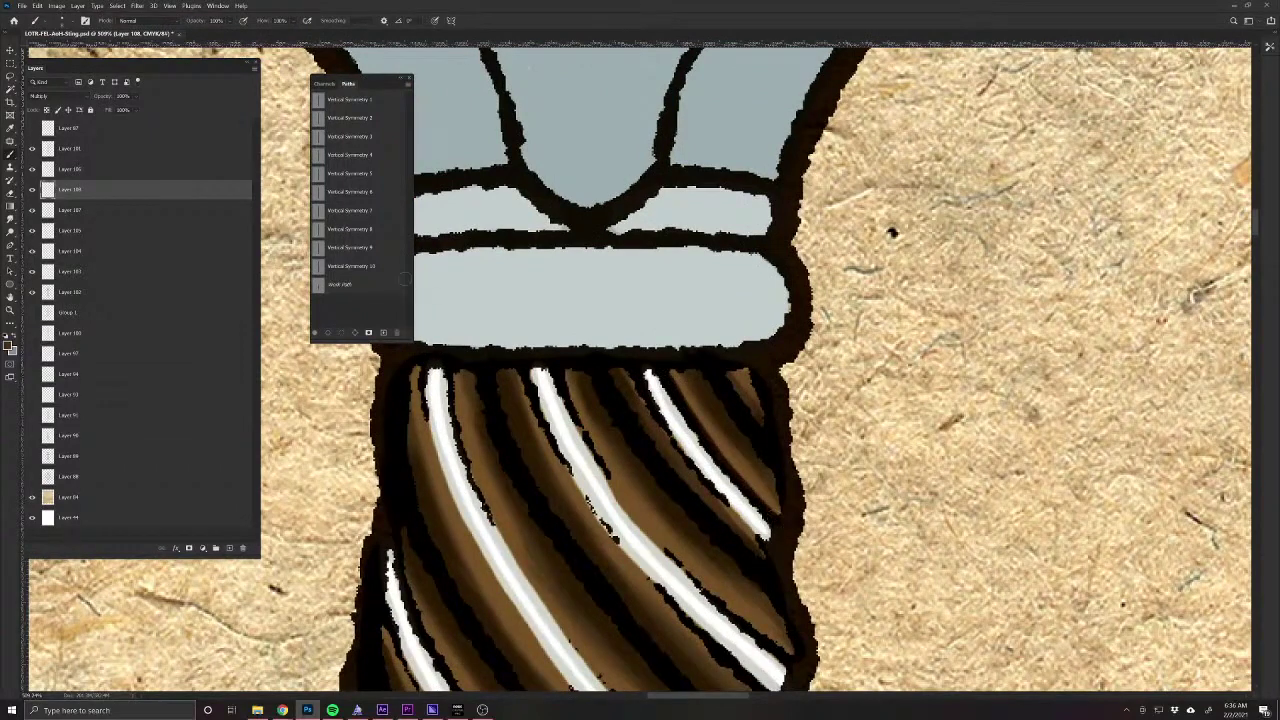
{"action": "left_click_drag", "start_coordinate": [90, 97], "coordinate": [104, 99]}
Paint thin dark shading along the edges of the two short wire strands on the right side just below the collar.
{"action": "mouse_move", "coordinate": [627, 373]}
{"action": "left_mouse_down"}
{"action": "mouse_move", "coordinate": [711, 499]}
{"action": "mouse_move", "coordinate": [770, 551]}
{"action": "left_mouse_up"}
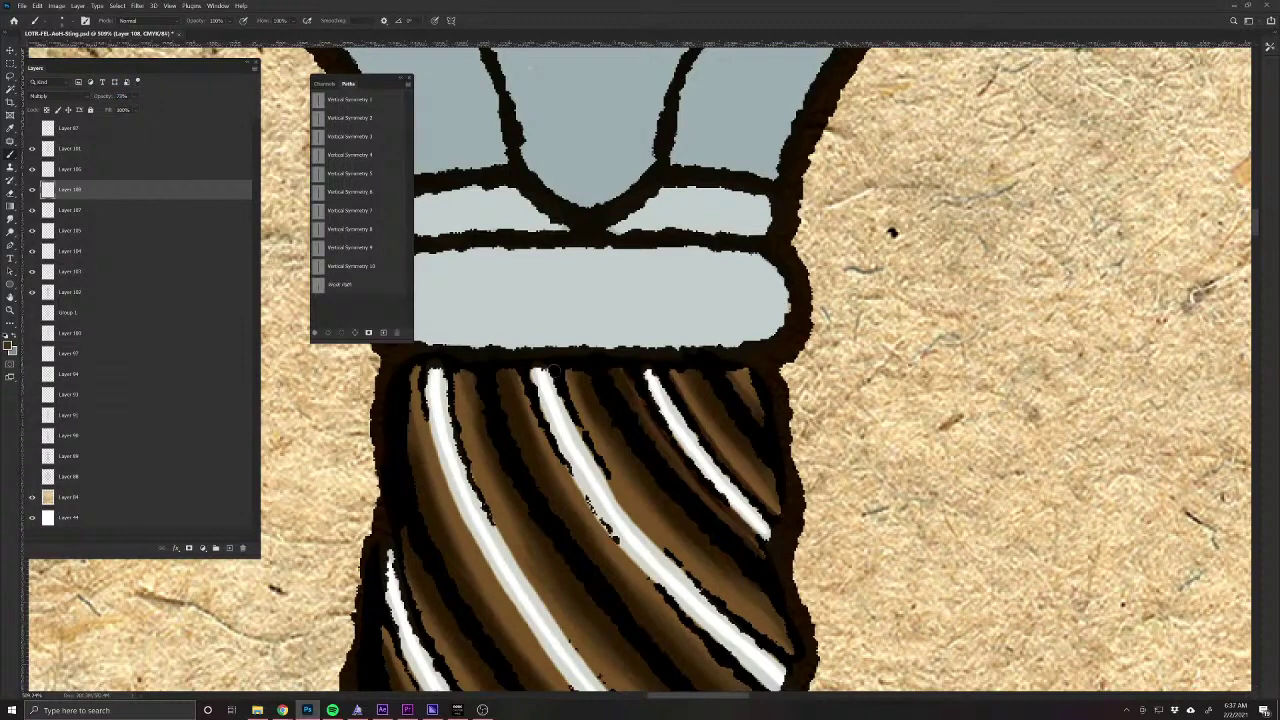
{"action": "mouse_move", "coordinate": [600, 454]}
{"action": "left_mouse_down"}
{"action": "mouse_move", "coordinate": [633, 517]}
{"action": "mouse_move", "coordinate": [709, 593]}
{"action": "left_mouse_up"}
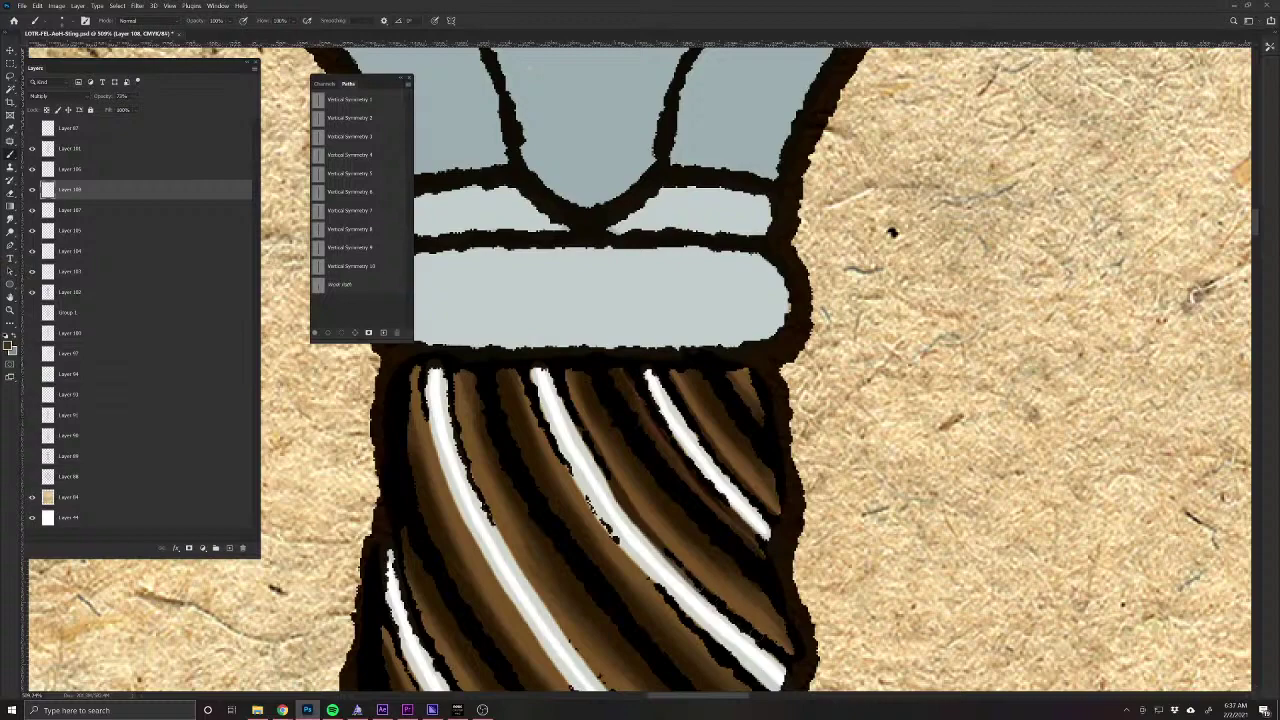
{"action": "left_click_drag", "start_coordinate": [608, 513], "coordinate": [676, 357]}
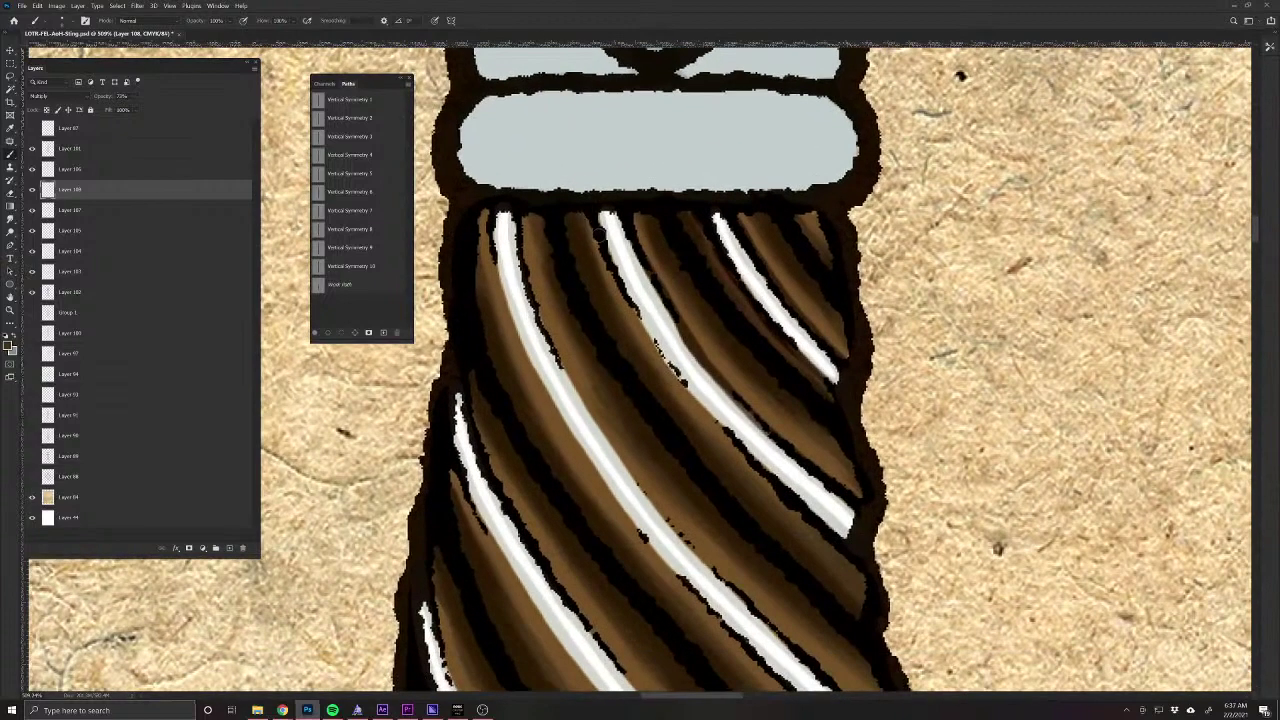
{"action": "mouse_move", "coordinate": [600, 240]}
{"action": "left_mouse_down"}
{"action": "mouse_move", "coordinate": [656, 356]}
{"action": "mouse_move", "coordinate": [748, 458]}
{"action": "left_mouse_up"}
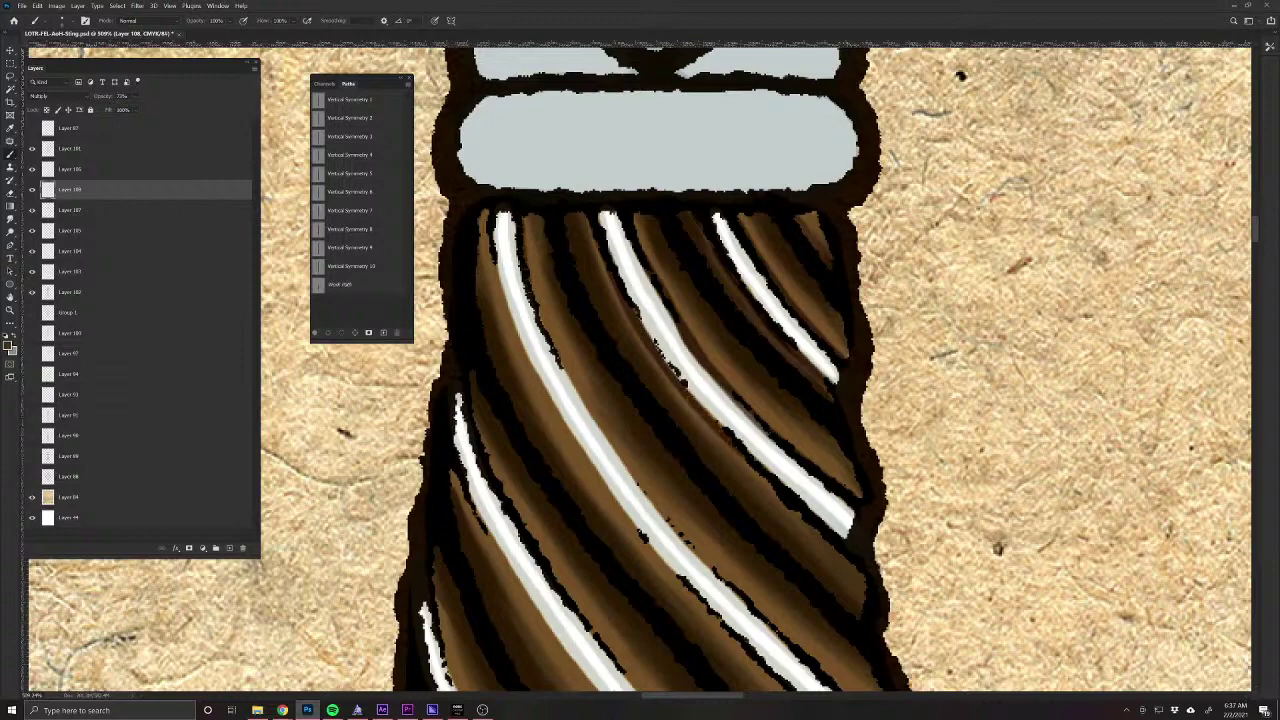
Paint thin dark shading along both edges of the long wire strand that starts at the collar's left end.
{"action": "mouse_move", "coordinate": [526, 278]}
{"action": "left_mouse_down"}
{"action": "mouse_move", "coordinate": [598, 432]}
{"action": "mouse_move", "coordinate": [728, 588]}
{"action": "left_mouse_up"}
{"action": "left_click_drag", "start_coordinate": [757, 643], "coordinate": [650, 501]}
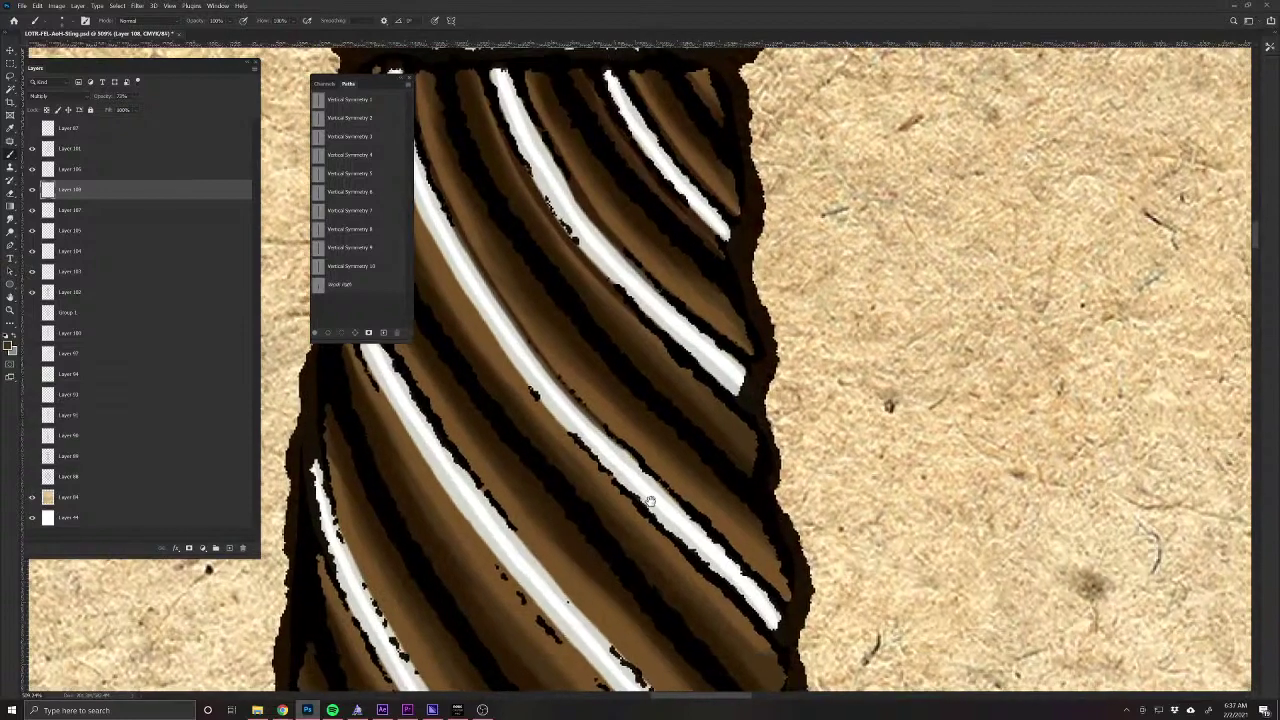
{"action": "mouse_move", "coordinate": [594, 428]}
{"action": "left_mouse_down"}
{"action": "mouse_move", "coordinate": [652, 468]}
{"action": "mouse_move", "coordinate": [777, 621]}
{"action": "mouse_move", "coordinate": [832, 665]}
{"action": "left_mouse_up"}
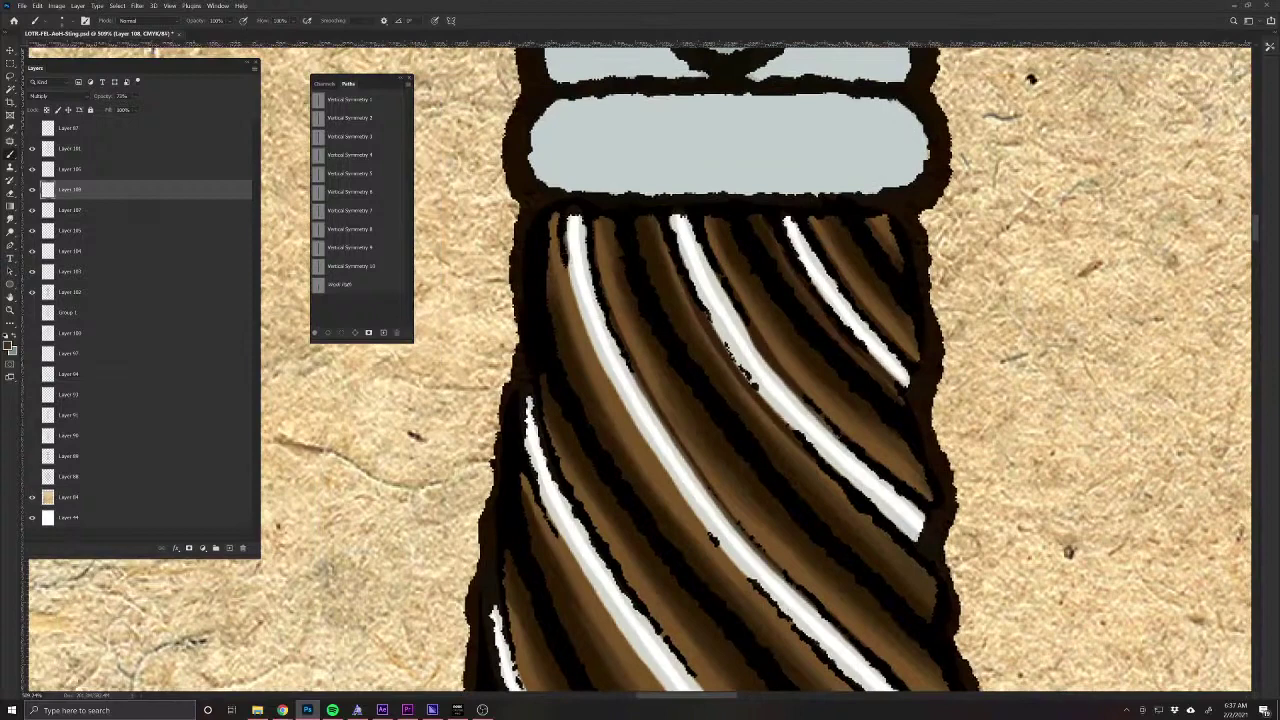
{"action": "mouse_move", "coordinate": [562, 258]}
{"action": "left_mouse_down"}
{"action": "mouse_move", "coordinate": [650, 460]}
{"action": "mouse_move", "coordinate": [776, 608]}
{"action": "left_mouse_up"}
{"action": "left_click_drag", "start_coordinate": [802, 674], "coordinate": [664, 452]}
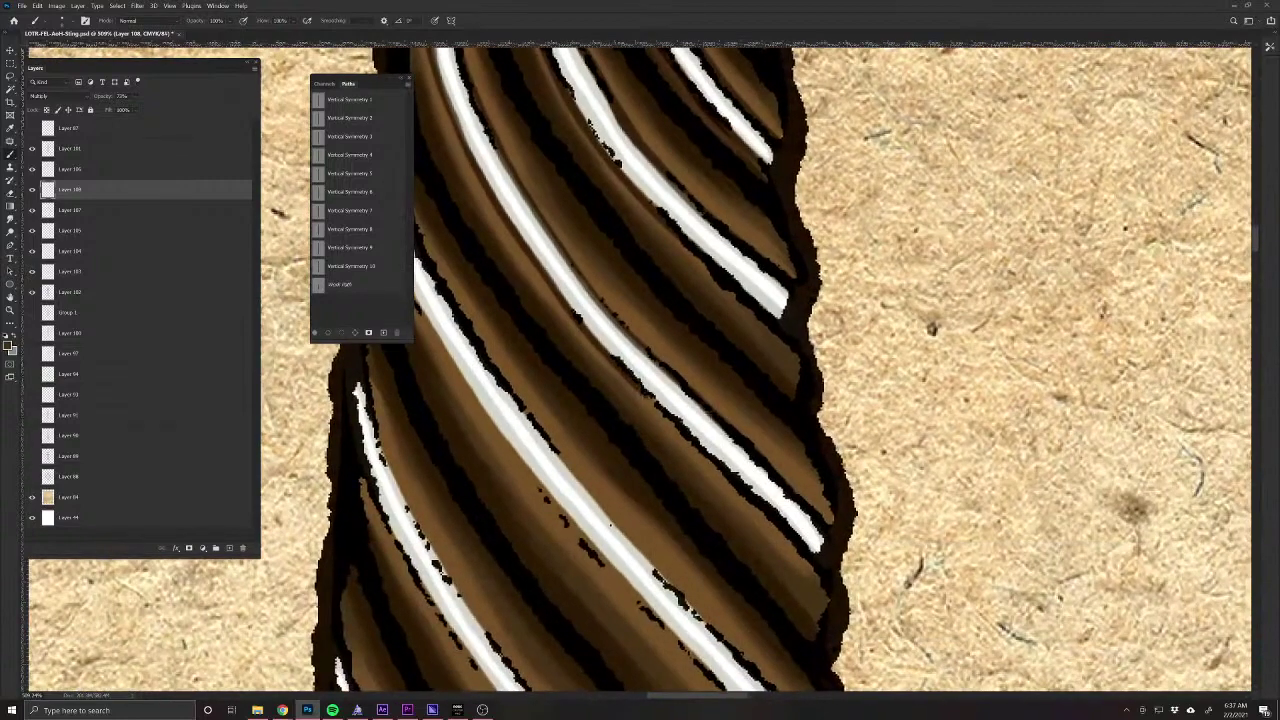
{"action": "left_click_drag", "start_coordinate": [645, 386], "coordinate": [825, 588]}
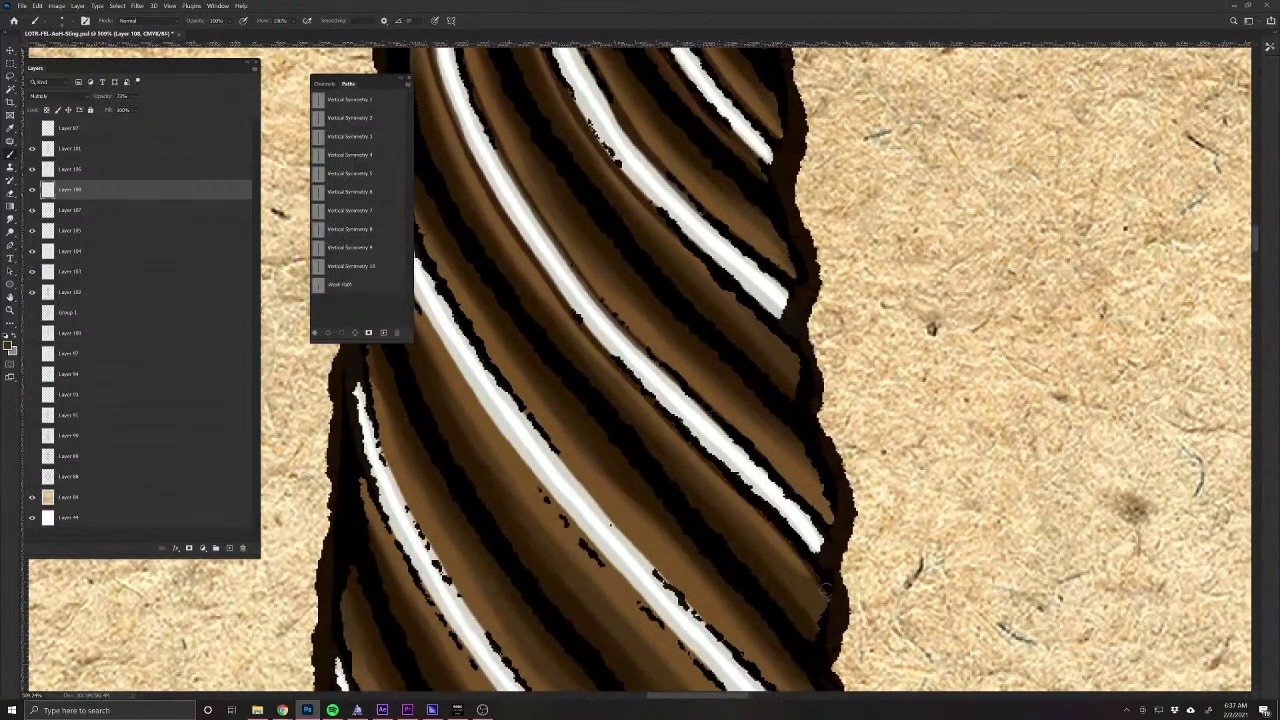
{"action": "left_click_drag", "start_coordinate": [662, 510], "coordinate": [757, 606]}
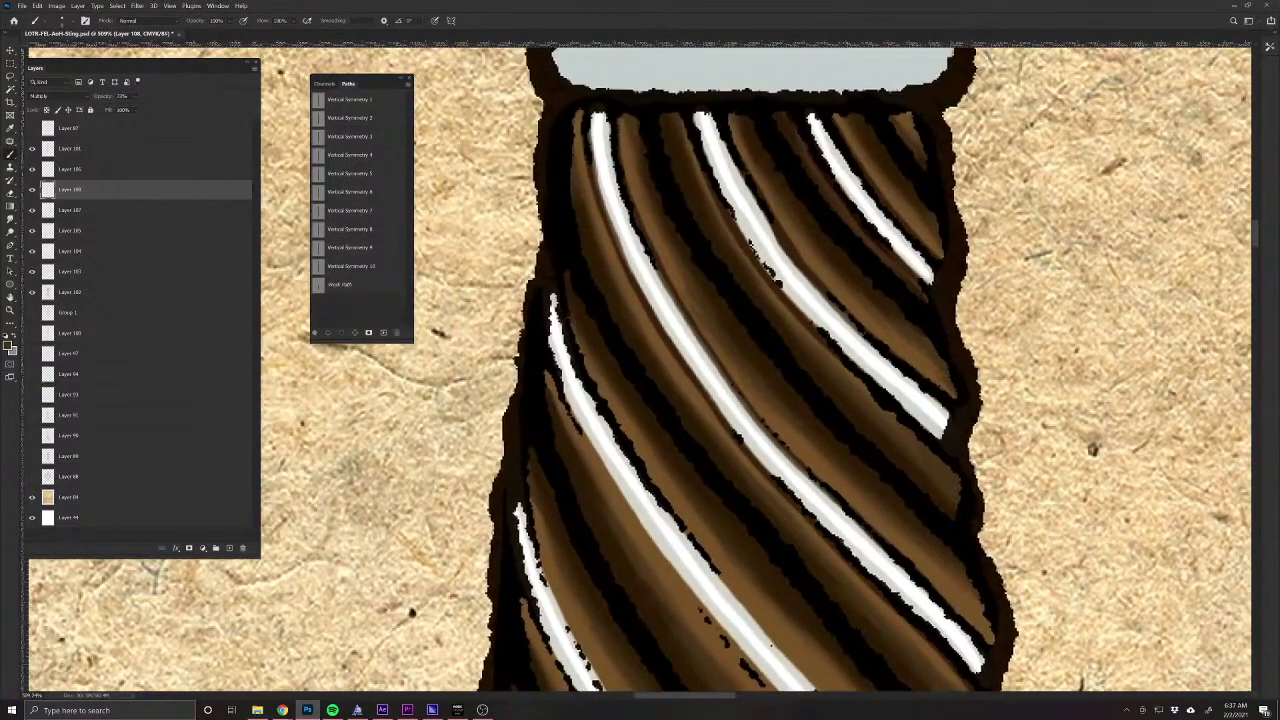
Shade both edges of the next wire strand down, which starts at the grip's left outline, with thin dark strokes.
{"action": "left_click_drag", "start_coordinate": [562, 318], "coordinate": [596, 382]}
{"action": "mouse_move", "coordinate": [618, 426]}
{"action": "left_mouse_down"}
{"action": "mouse_move", "coordinate": [752, 640]}
{"action": "mouse_move", "coordinate": [620, 405]}
{"action": "left_mouse_up"}
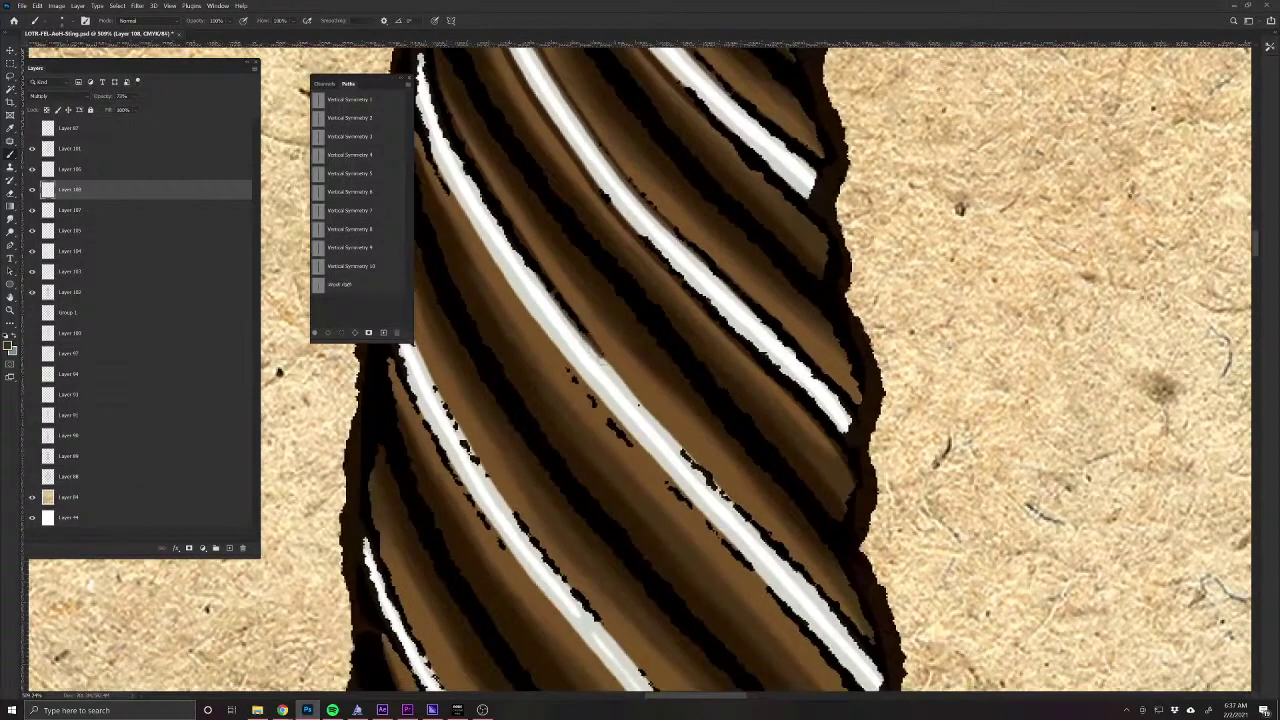
{"action": "left_click_drag", "start_coordinate": [600, 356], "coordinate": [820, 598]}
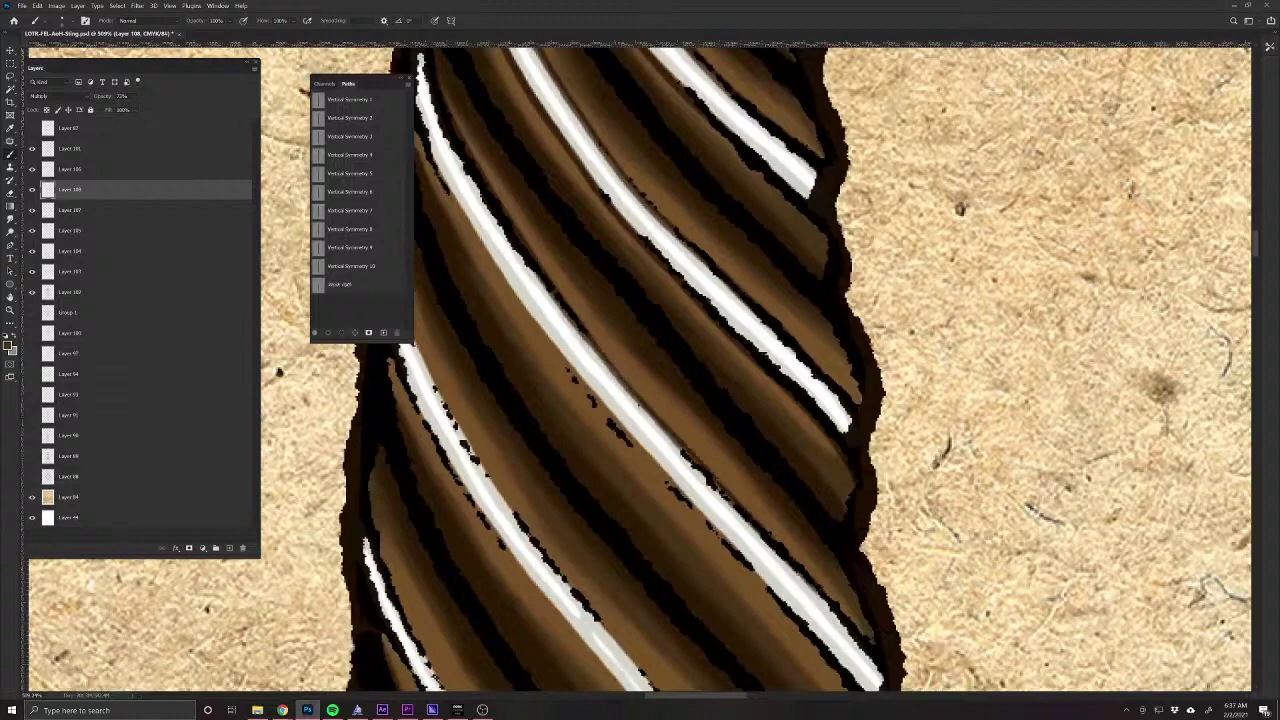
{"action": "left_click_drag", "start_coordinate": [648, 493], "coordinate": [805, 632]}
{"action": "mouse_move", "coordinate": [574, 264]}
{"action": "left_mouse_down"}
{"action": "mouse_move", "coordinate": [698, 478]}
{"action": "mouse_move", "coordinate": [837, 625]}
{"action": "mouse_move", "coordinate": [626, 383]}
{"action": "mouse_move", "coordinate": [671, 411]}
{"action": "mouse_move", "coordinate": [788, 556]}
{"action": "left_mouse_up"}
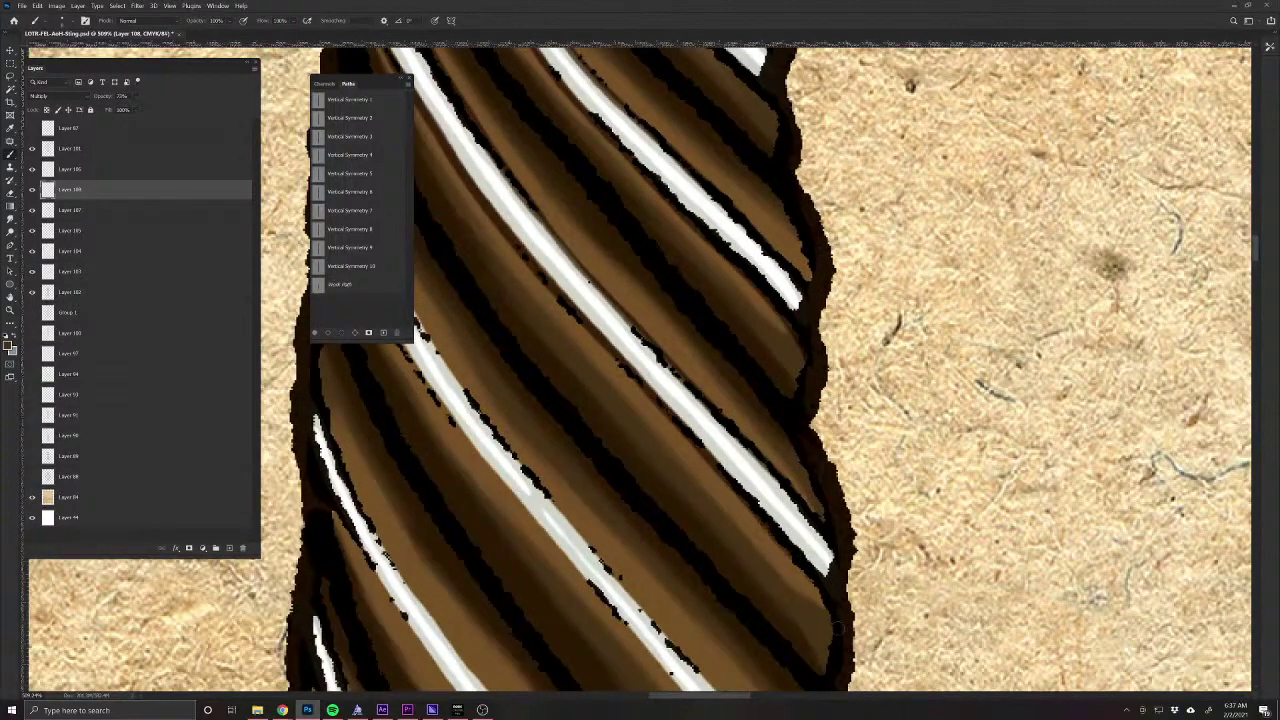
{"action": "left_click_drag", "start_coordinate": [677, 542], "coordinate": [878, 622]}
Continue the thin dark edge shading along the remaining wire strands on the lower grip down to the crossguard.
{"action": "mouse_move", "coordinate": [590, 250]}
{"action": "left_mouse_down"}
{"action": "mouse_move", "coordinate": [606, 322]}
{"action": "mouse_move", "coordinate": [724, 518]}
{"action": "left_mouse_up"}
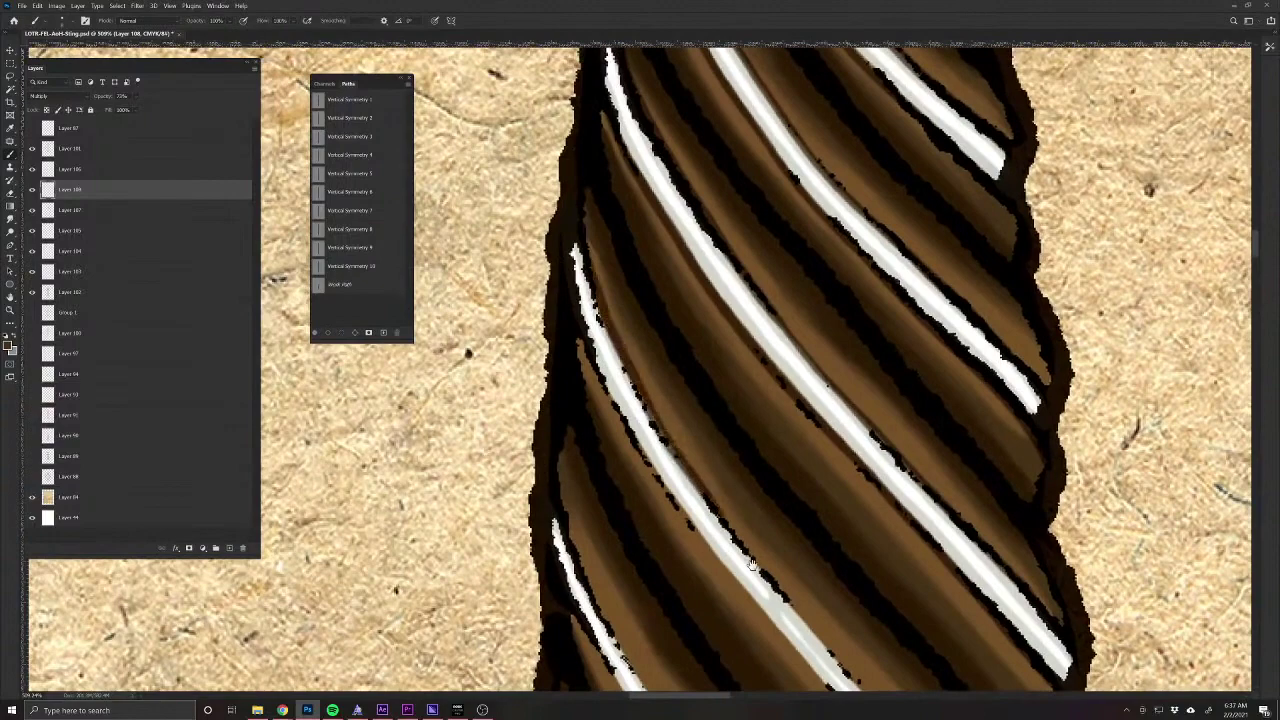
{"action": "mouse_move", "coordinate": [762, 603]}
{"action": "left_mouse_down"}
{"action": "mouse_move", "coordinate": [591, 386]}
{"action": "mouse_move", "coordinate": [625, 403]}
{"action": "mouse_move", "coordinate": [816, 620]}
{"action": "mouse_move", "coordinate": [758, 526]}
{"action": "mouse_move", "coordinate": [818, 600]}
{"action": "left_mouse_up"}
{"action": "scroll", "coordinate": [765, 558], "scroll_direction": "down", "scroll_amount": 5}
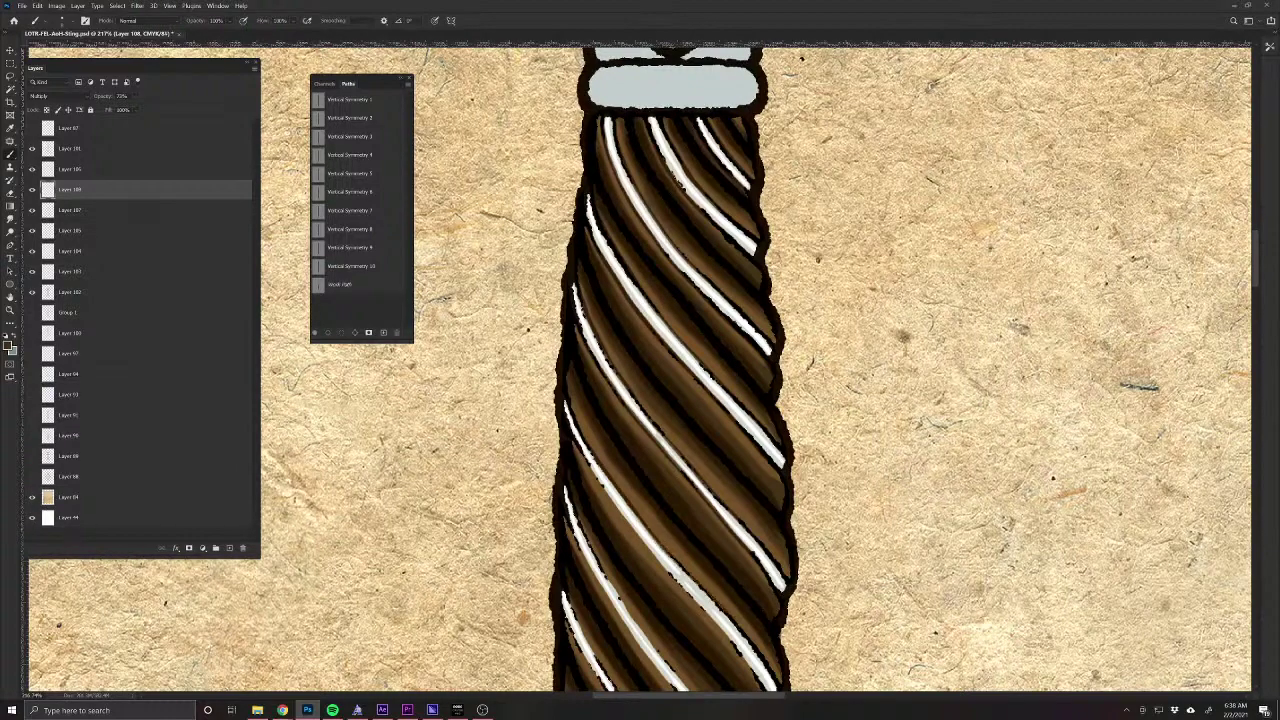
{"action": "left_click_drag", "start_coordinate": [740, 662], "coordinate": [760, 495]}
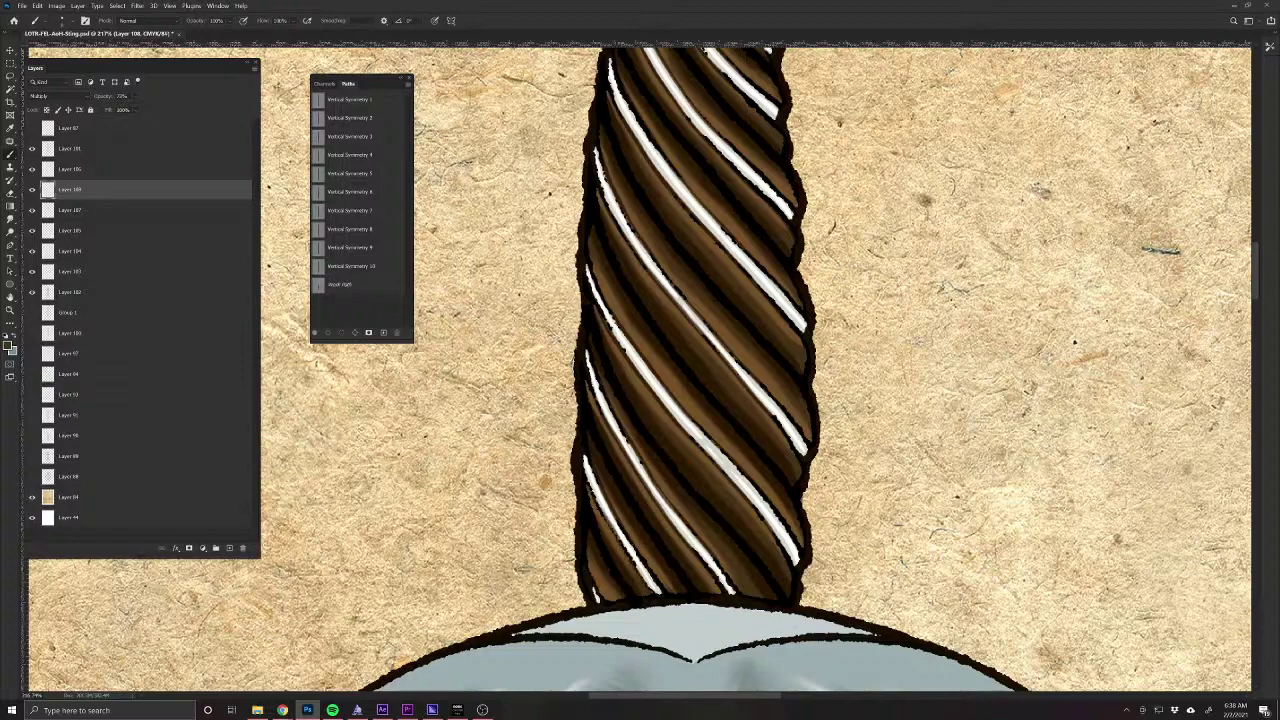
{"action": "scroll", "coordinate": [588, 570], "scroll_direction": "down", "scroll_amount": 2}
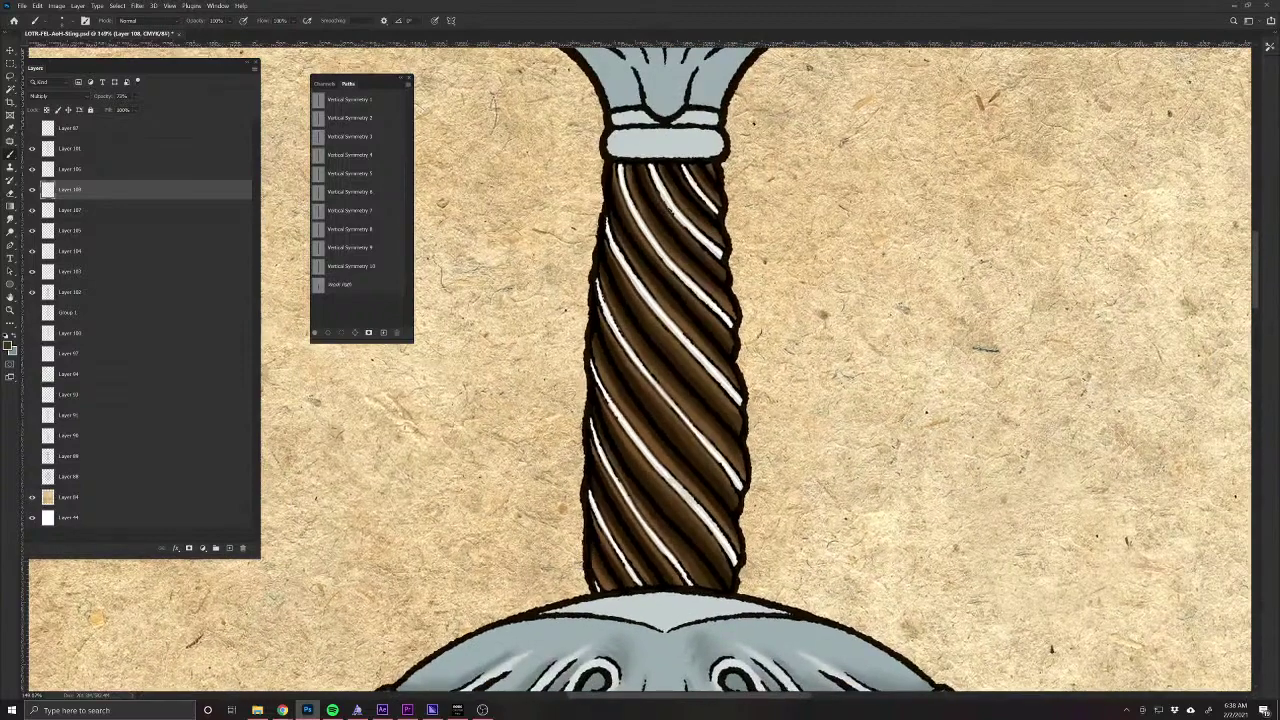
{"action": "key", "text": "v"}
{"action": "key", "text": "alt+bracketleft"}
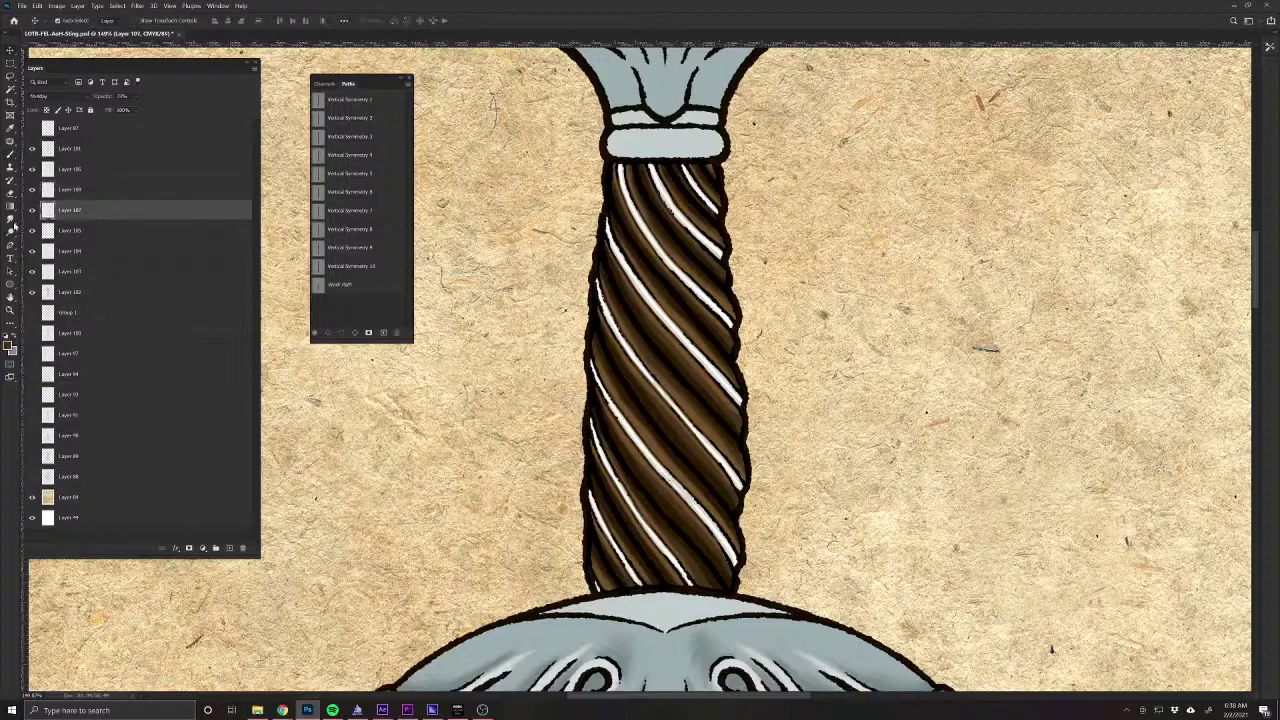
{"action": "left_click", "coordinate": [11, 221]}
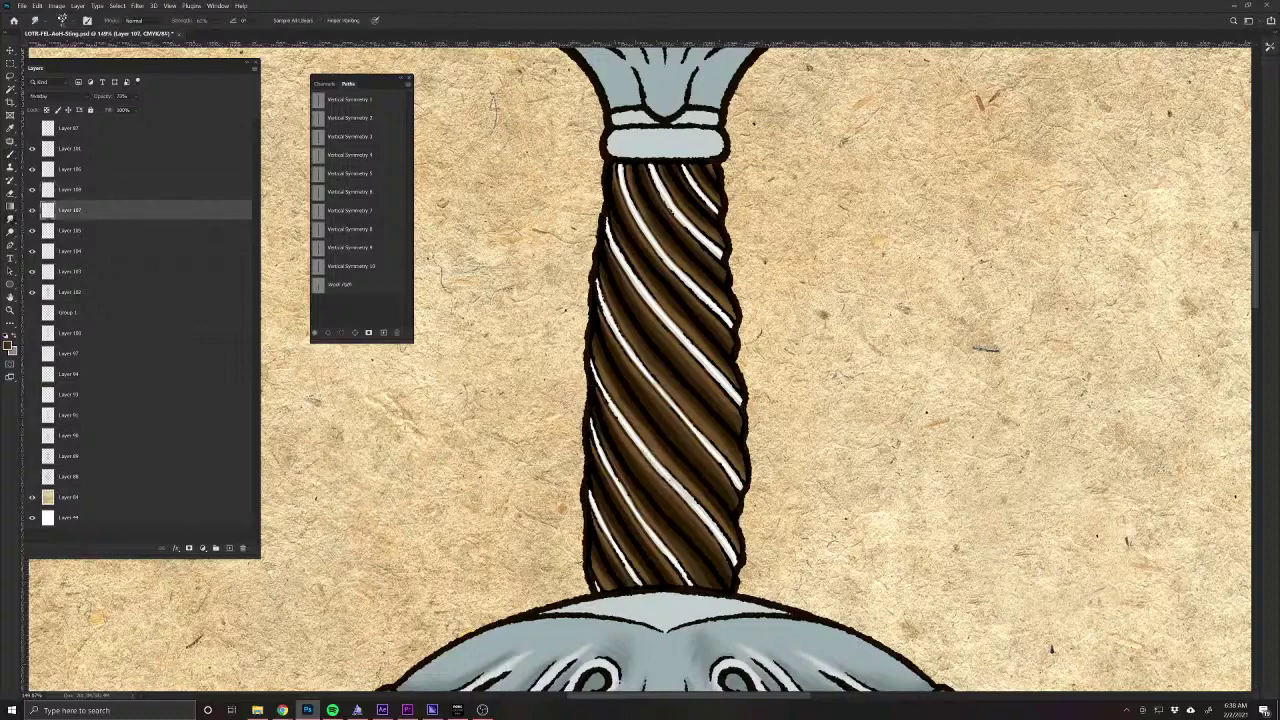
{"action": "left_click_drag", "start_coordinate": [644, 454], "coordinate": [692, 509]}
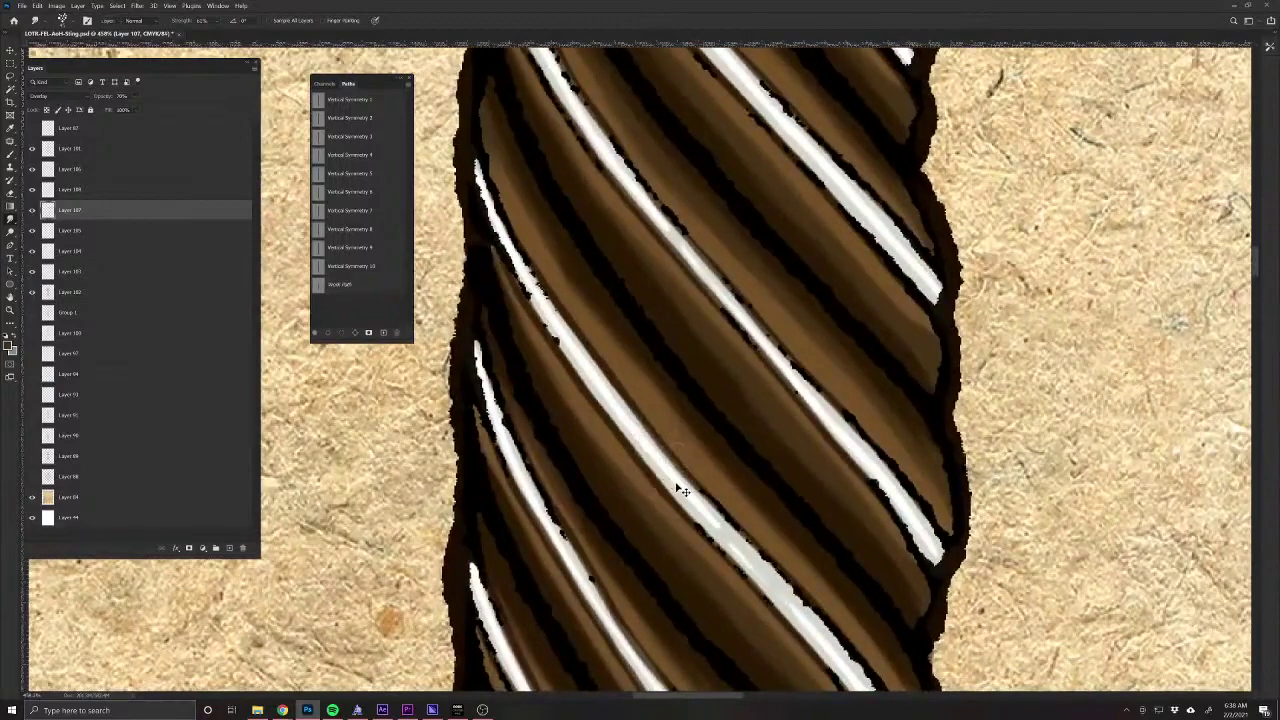
{"action": "key", "text": "v"}
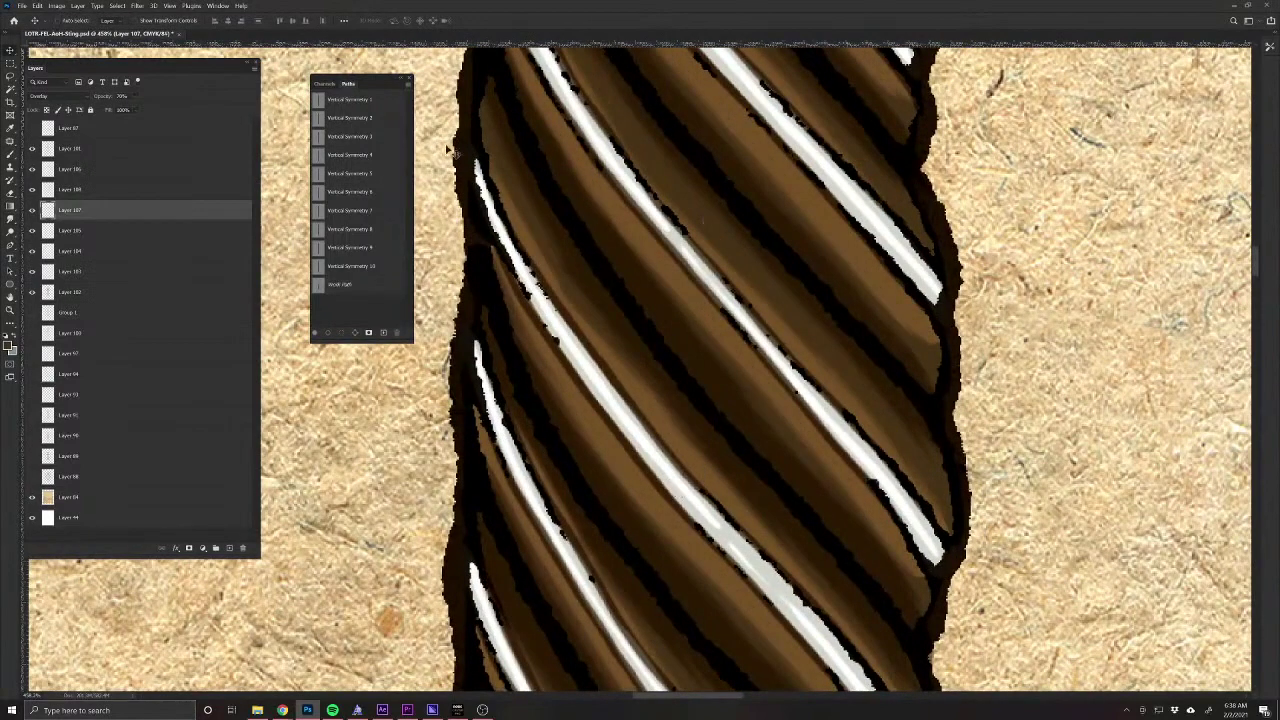
Identify the wire strands' white Overlay highlight layer by toggling its visibility, and select it for smudging.
{"action": "left_click", "coordinate": [32, 231]}
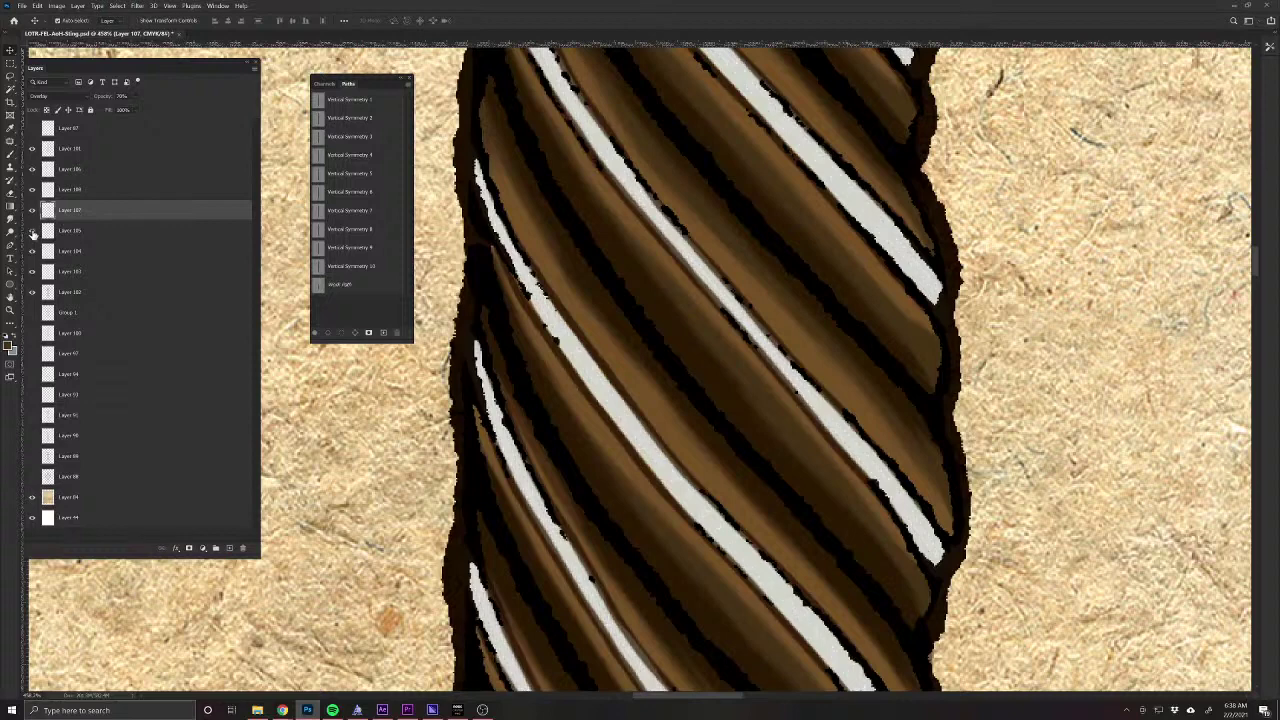
{"action": "left_click", "coordinate": [32, 231]}
{"action": "left_click", "coordinate": [68, 231]}
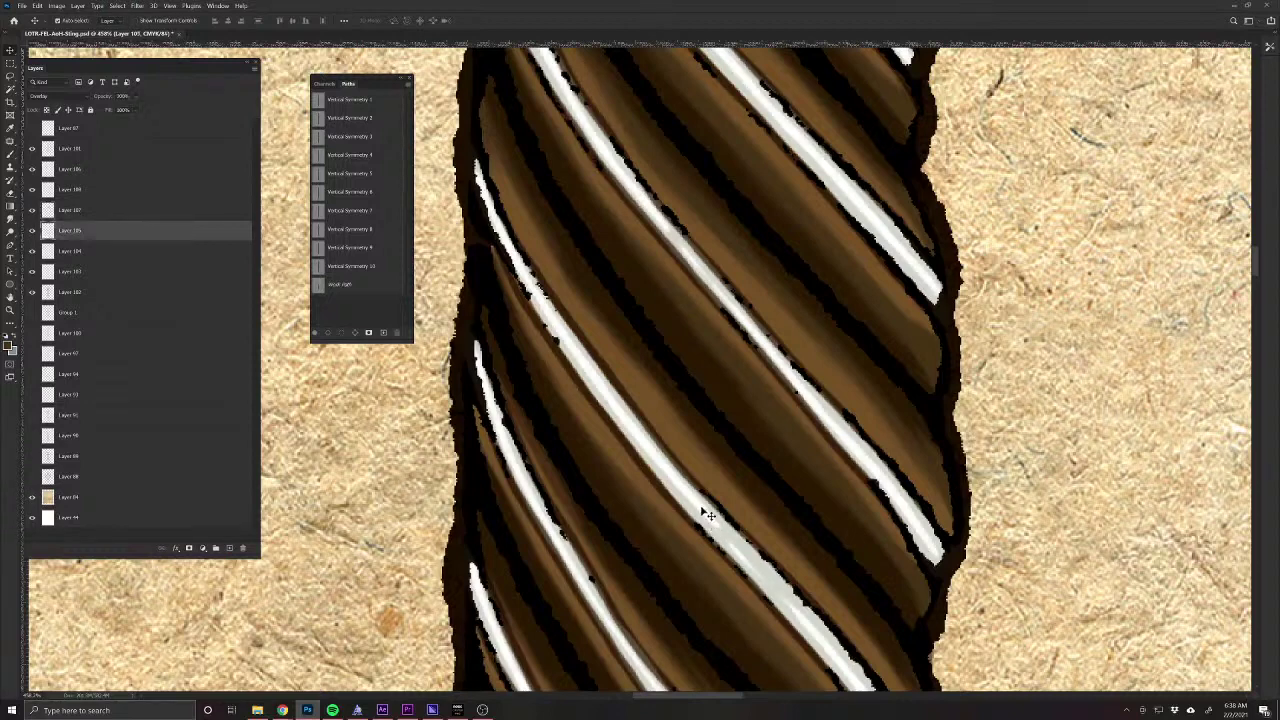
{"action": "left_click", "coordinate": [11, 216]}
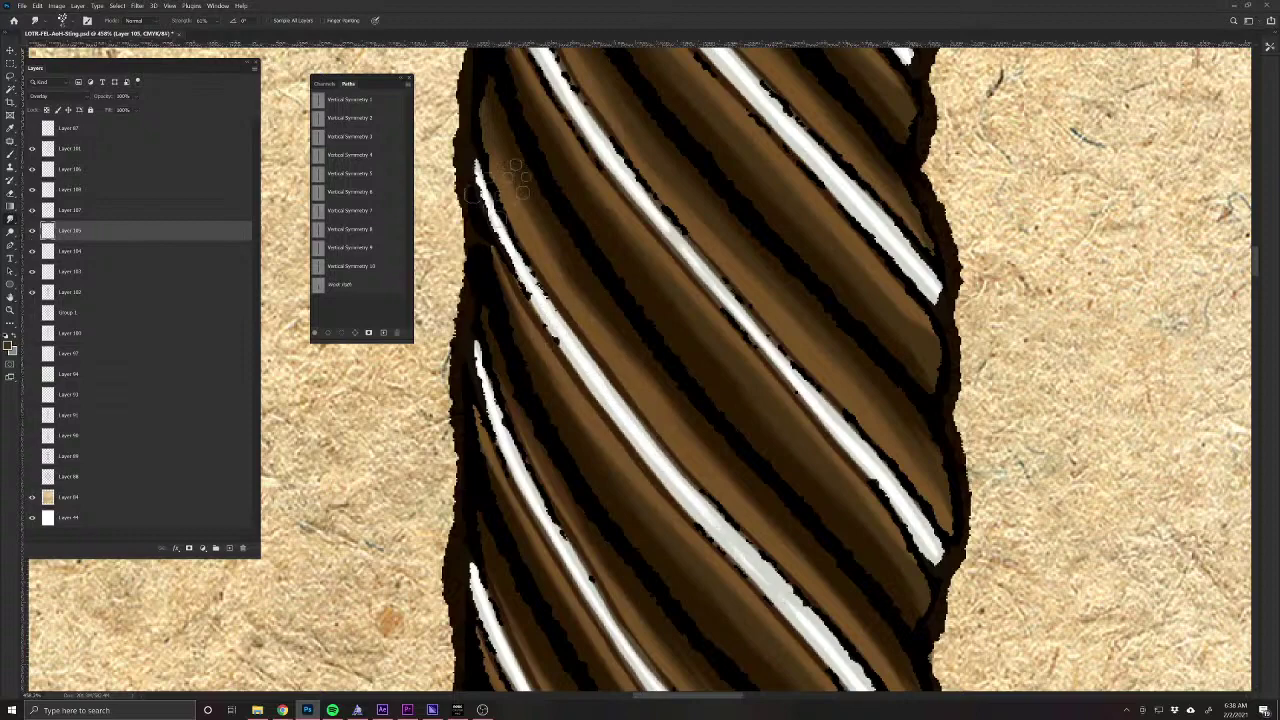
Examine the wire strands' white highlights along the twisted grip from the collar to the crossguard, and the hilt as a whole.
{"action": "left_click_drag", "start_coordinate": [548, 217], "coordinate": [619, 597]}
{"action": "left_click_drag", "start_coordinate": [787, 132], "coordinate": [617, 553]}
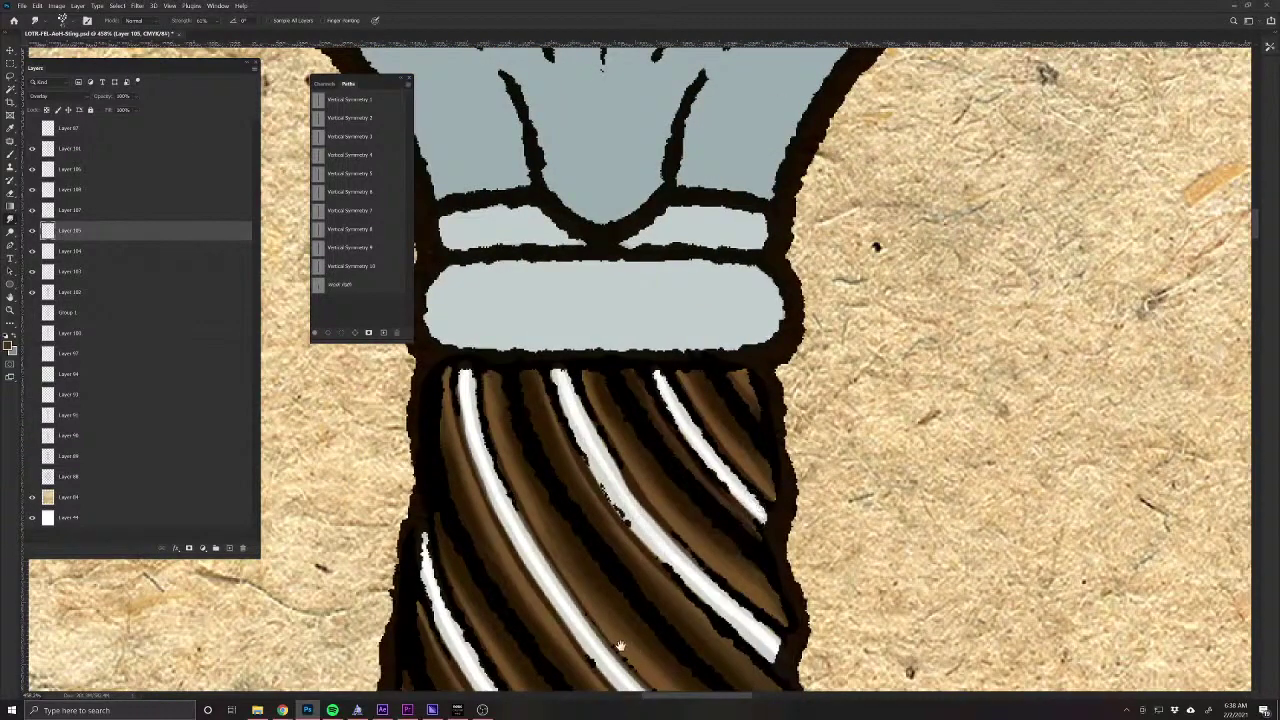
{"action": "scroll", "coordinate": [614, 514], "scroll_direction": "up", "scroll_amount": 2}
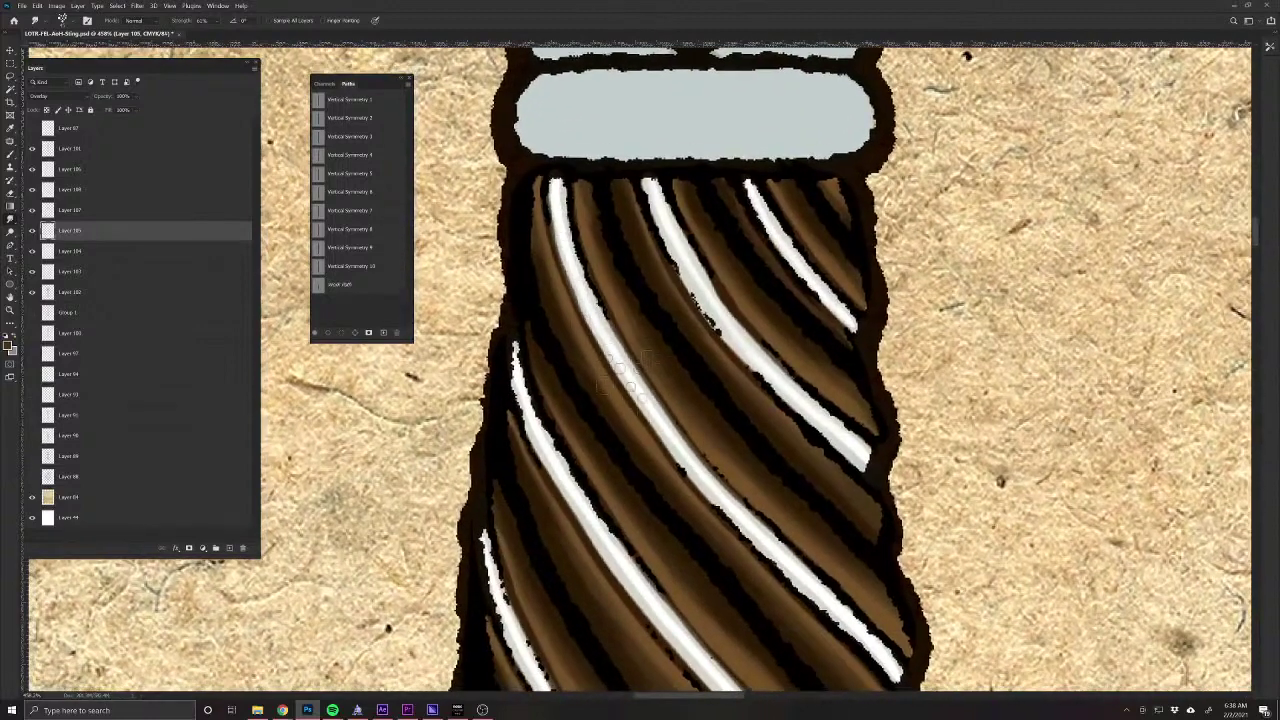
{"action": "left_click_drag", "start_coordinate": [793, 640], "coordinate": [715, 383]}
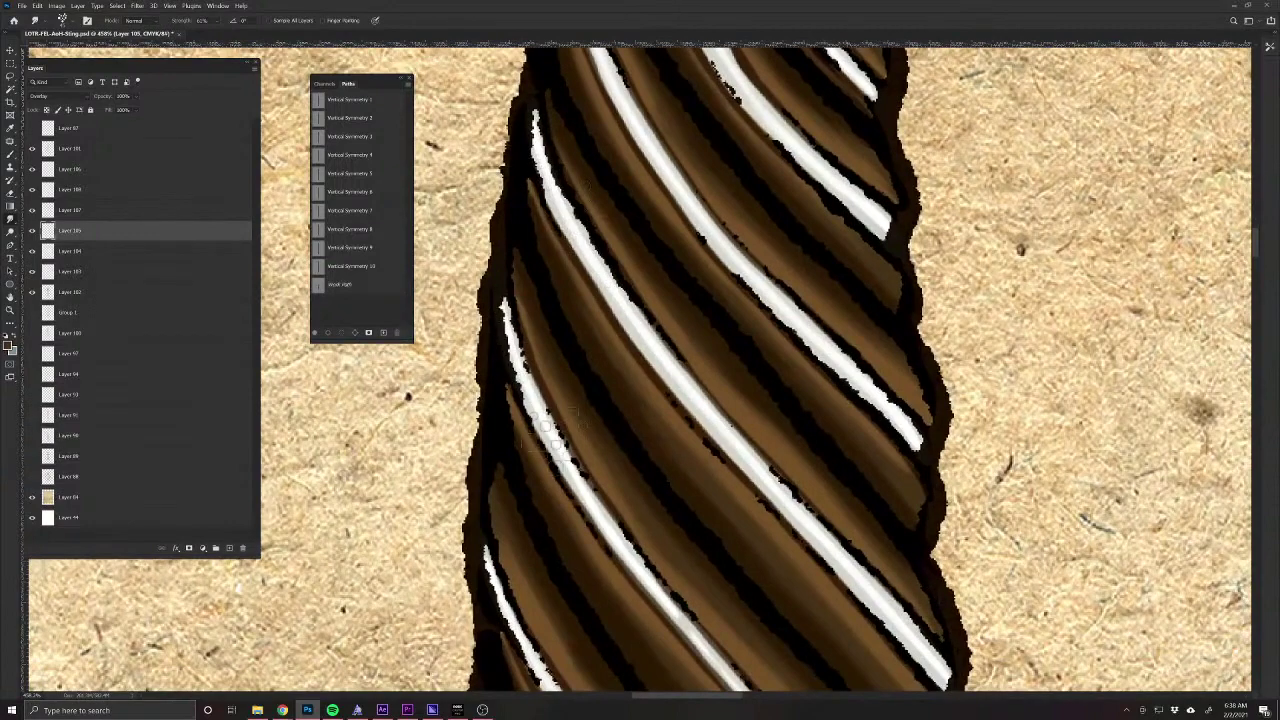
{"action": "left_click_drag", "start_coordinate": [670, 616], "coordinate": [634, 380]}
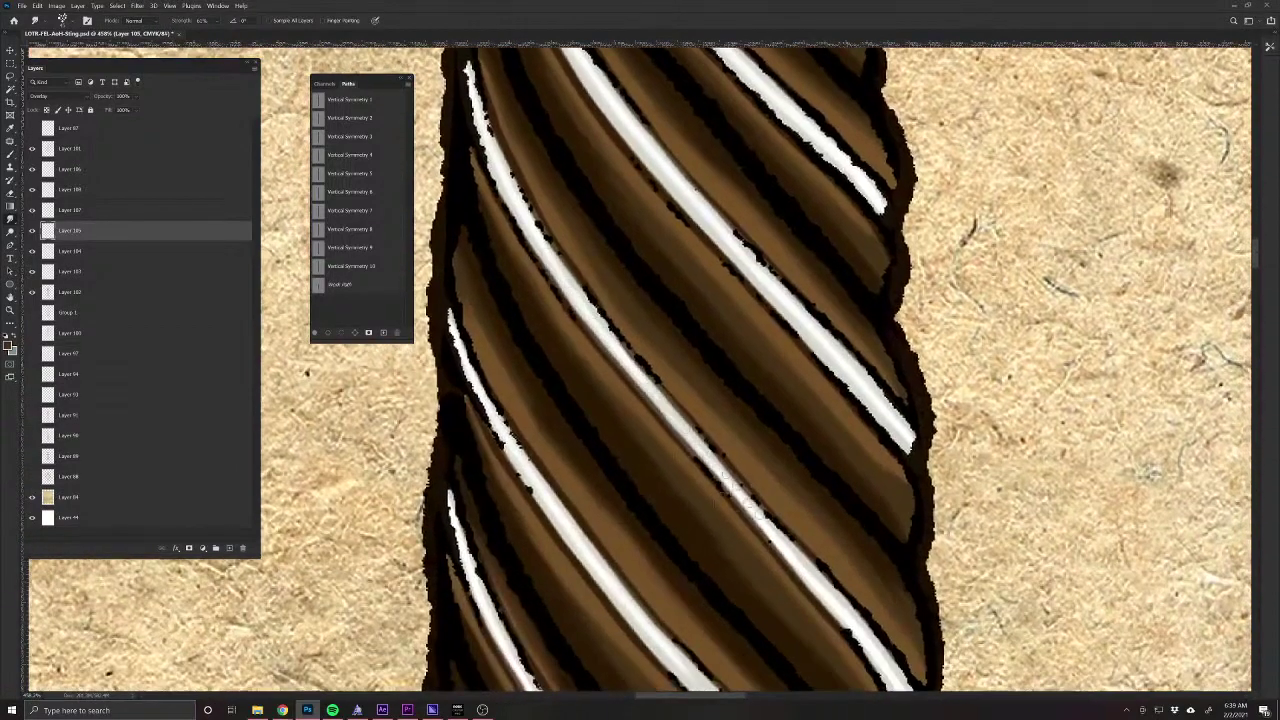
{"action": "left_click_drag", "start_coordinate": [802, 594], "coordinate": [694, 374]}
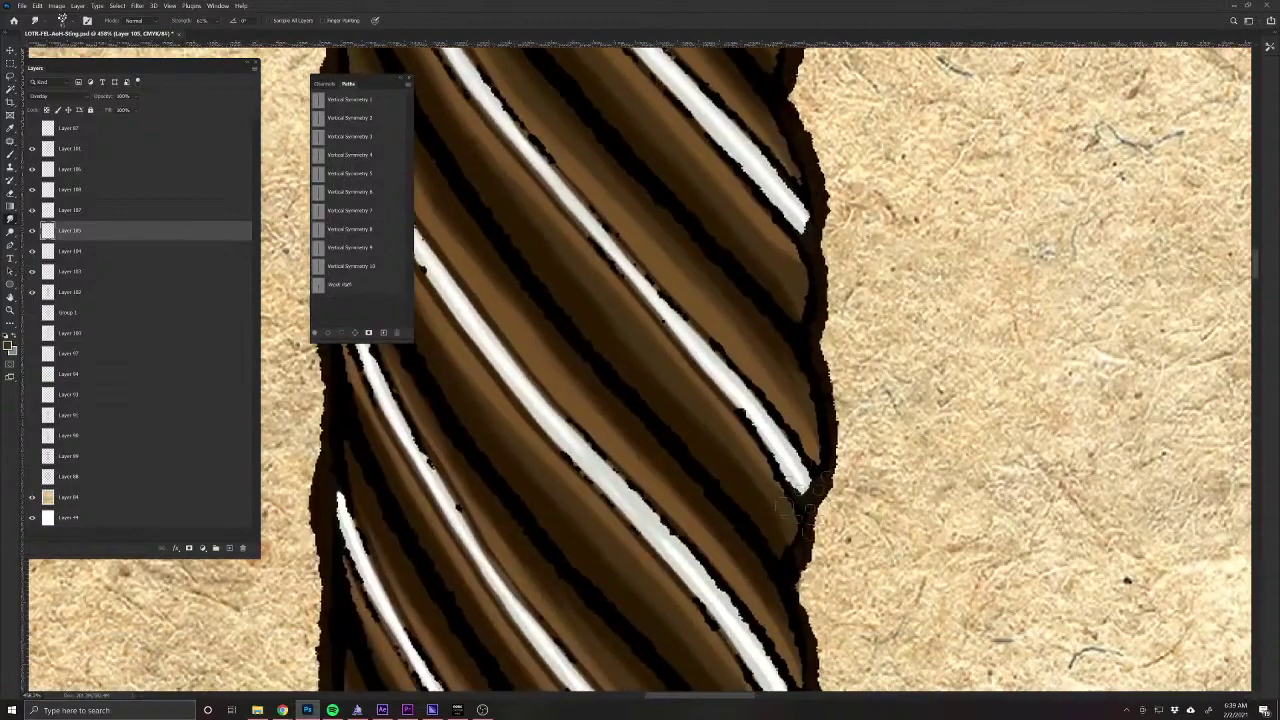
{"action": "scroll", "coordinate": [566, 523], "scroll_direction": "down", "scroll_amount": 3}
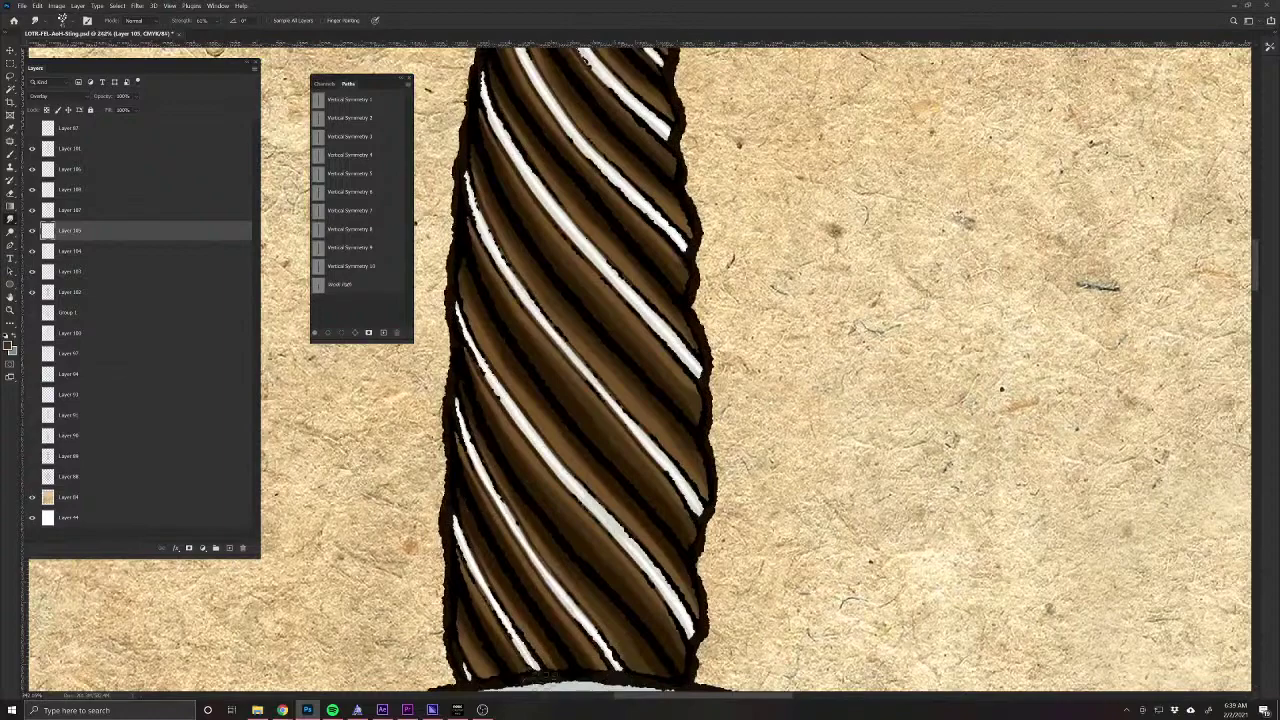
{"action": "scroll", "coordinate": [471, 614], "scroll_direction": "down", "scroll_amount": 5}
{"action": "left_click_drag", "start_coordinate": [429, 586], "coordinate": [629, 512]}
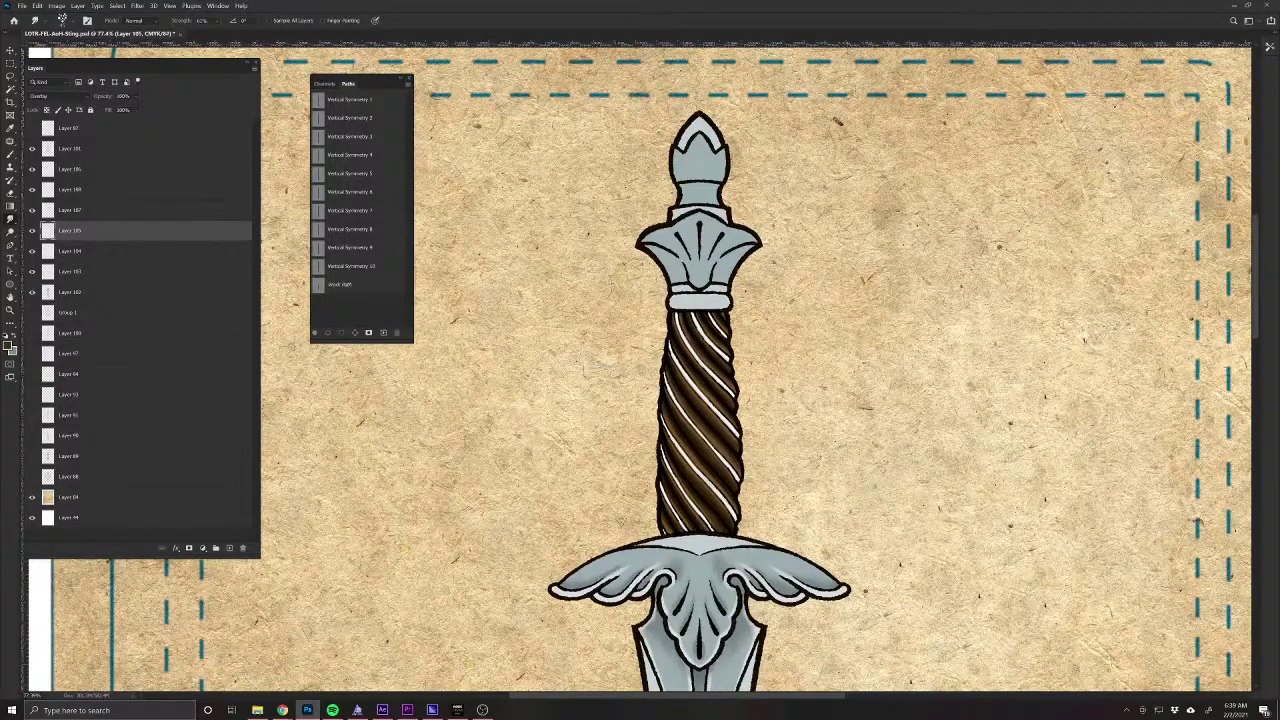
Create a new layer and place it directly beneath Layer 101 in the layer stack.
{"action": "left_click", "coordinate": [229, 550]}
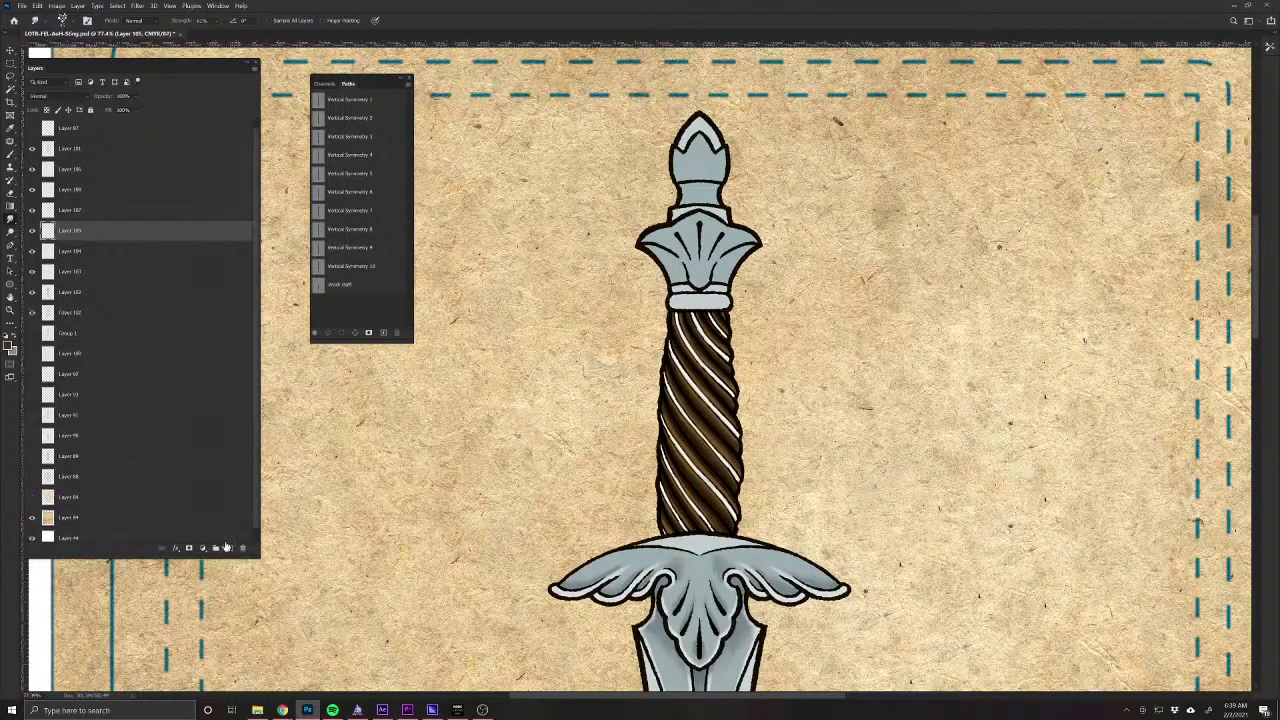
{"action": "left_click_drag", "start_coordinate": [70, 230], "coordinate": [70, 143]}
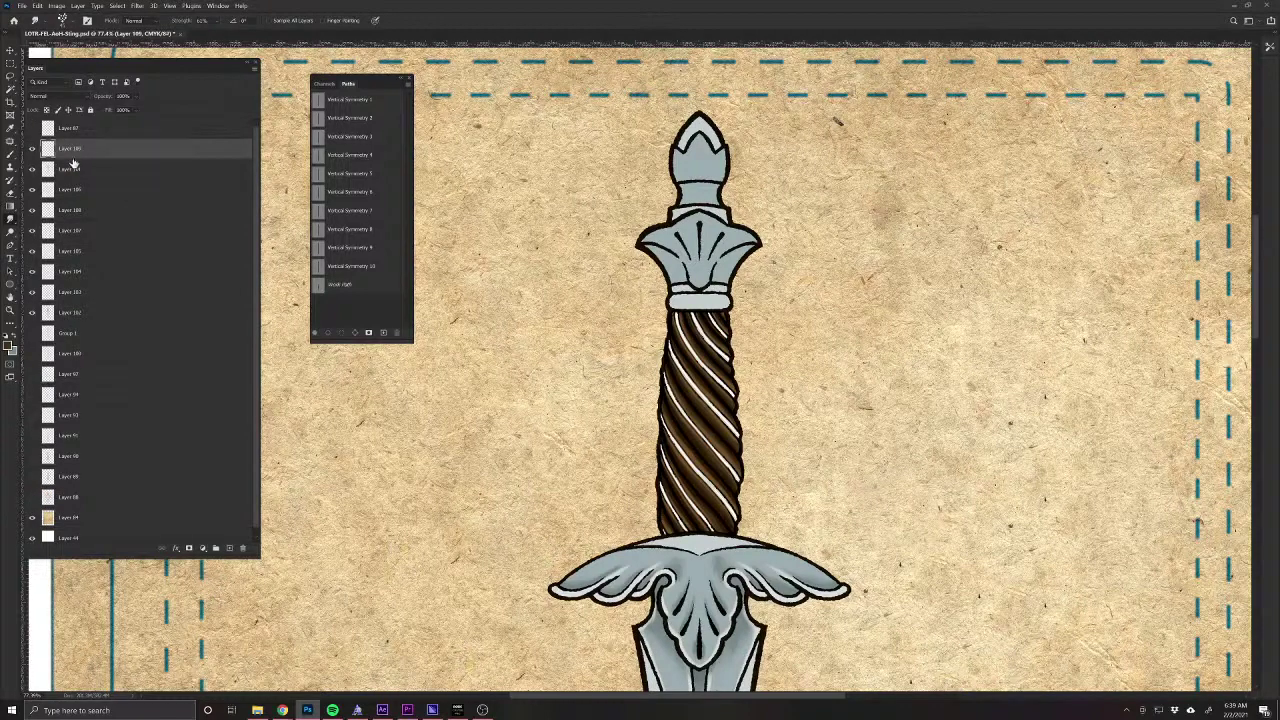
{"action": "left_click_drag", "start_coordinate": [83, 157], "coordinate": [94, 182]}
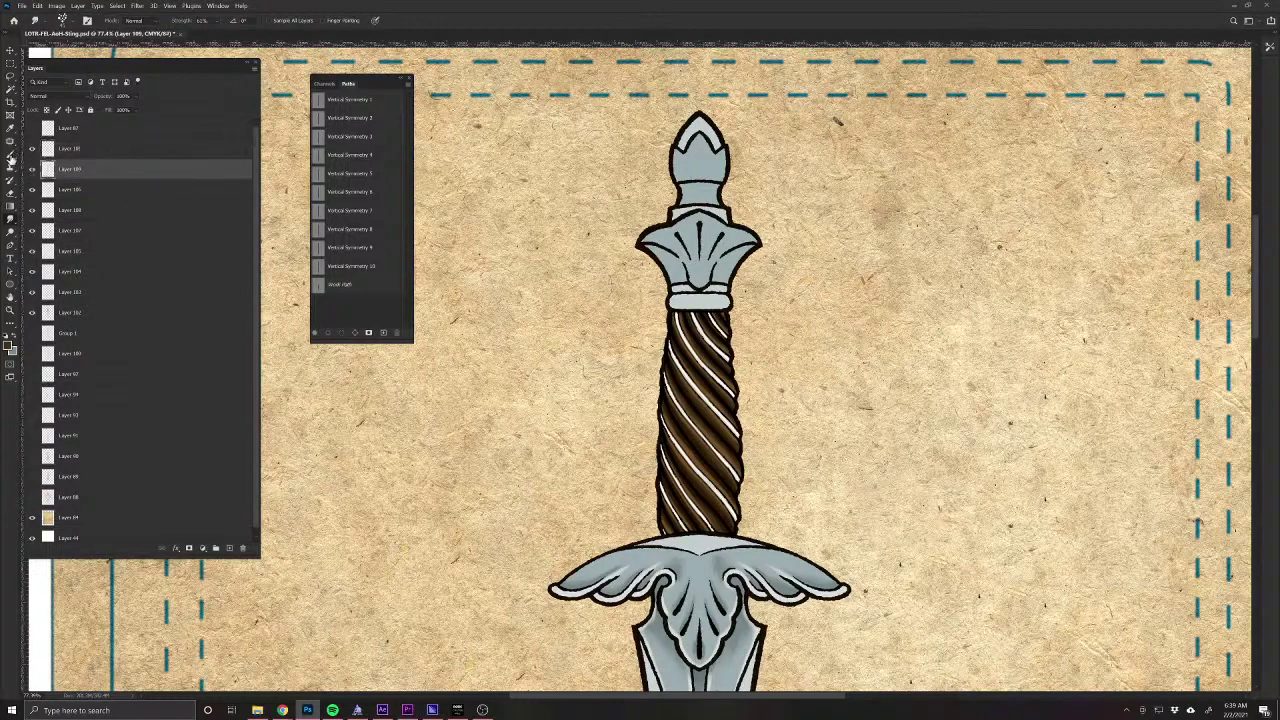
Set the Brush colour to neutral gray (RGB 152, 152, 152) and the new layer's blend mode to Multiply.
{"action": "left_click", "coordinate": [10, 155]}
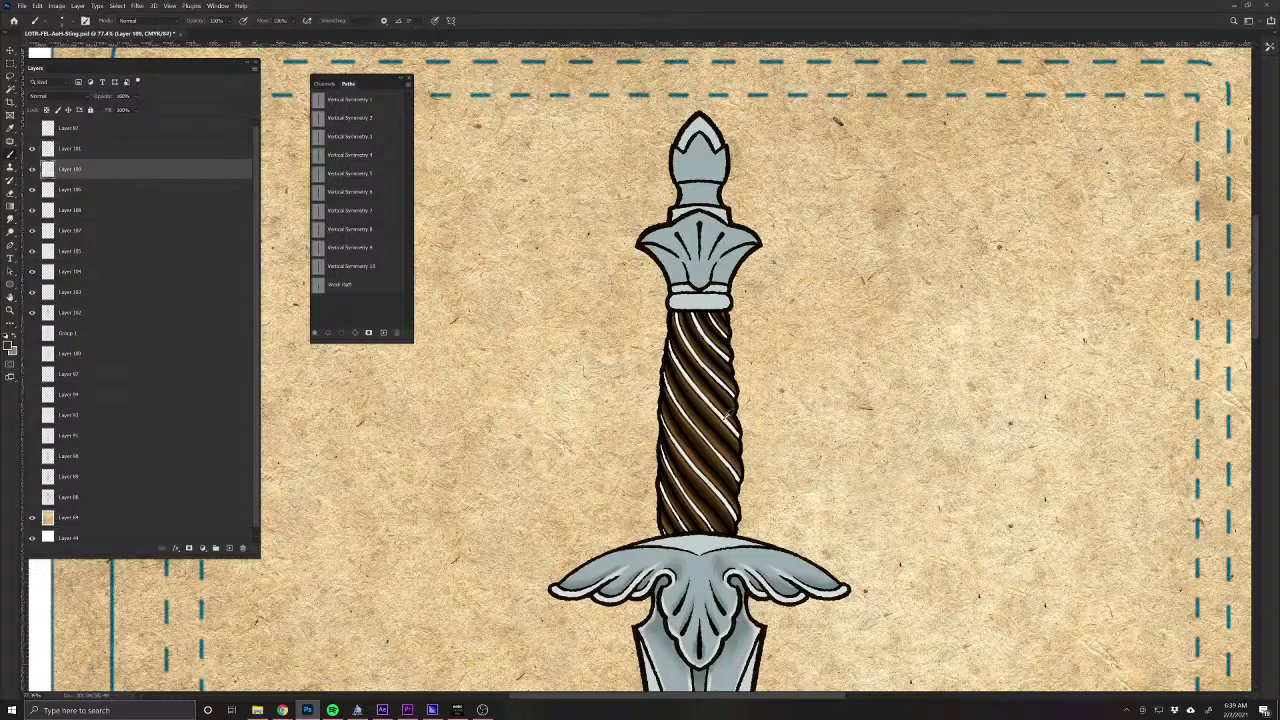
{"action": "left_click", "coordinate": [723, 418], "text": "alt"}
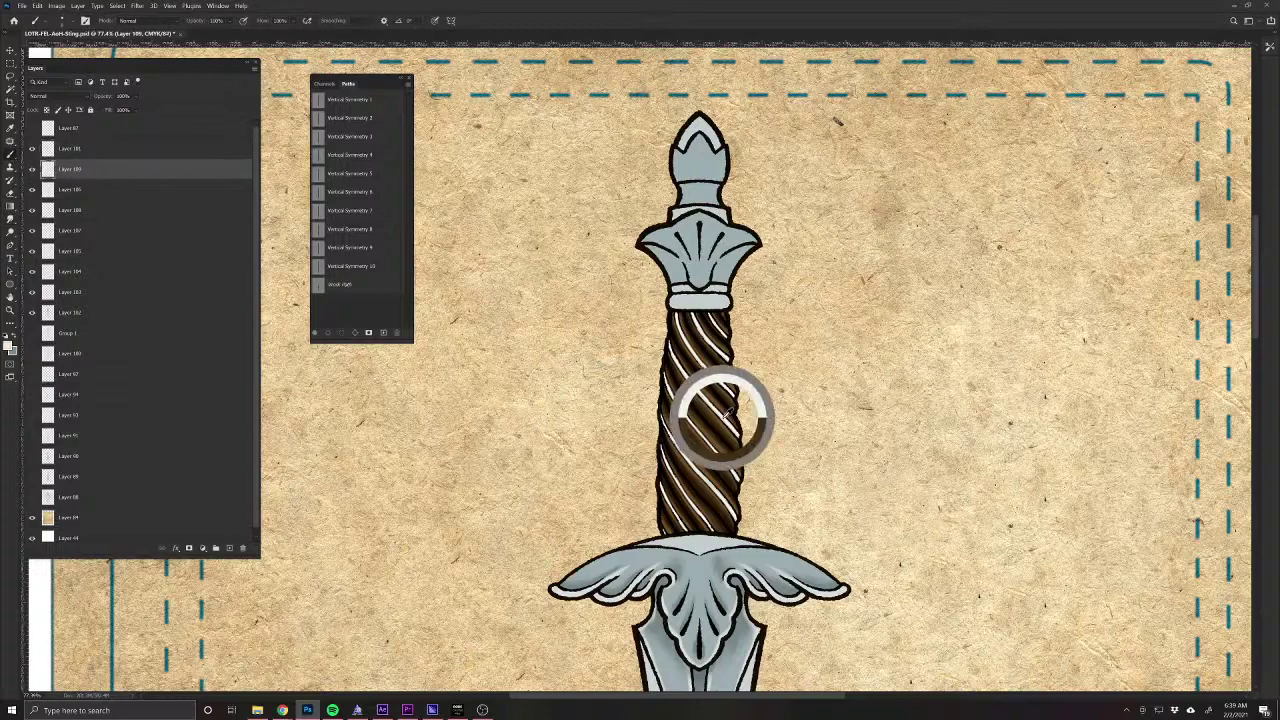
{"action": "left_click", "coordinate": [8, 347]}
{"action": "left_click", "coordinate": [558, 160]}
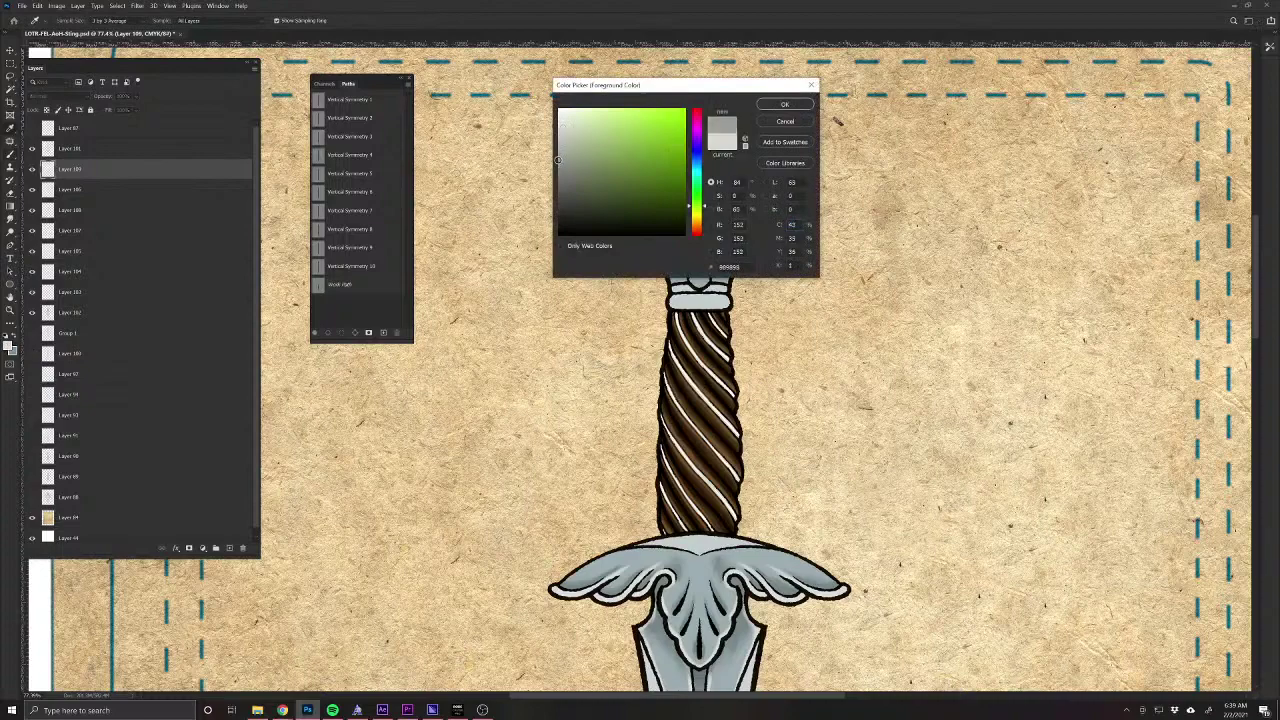
{"action": "left_click", "coordinate": [787, 105]}
{"action": "left_click", "coordinate": [60, 95]}
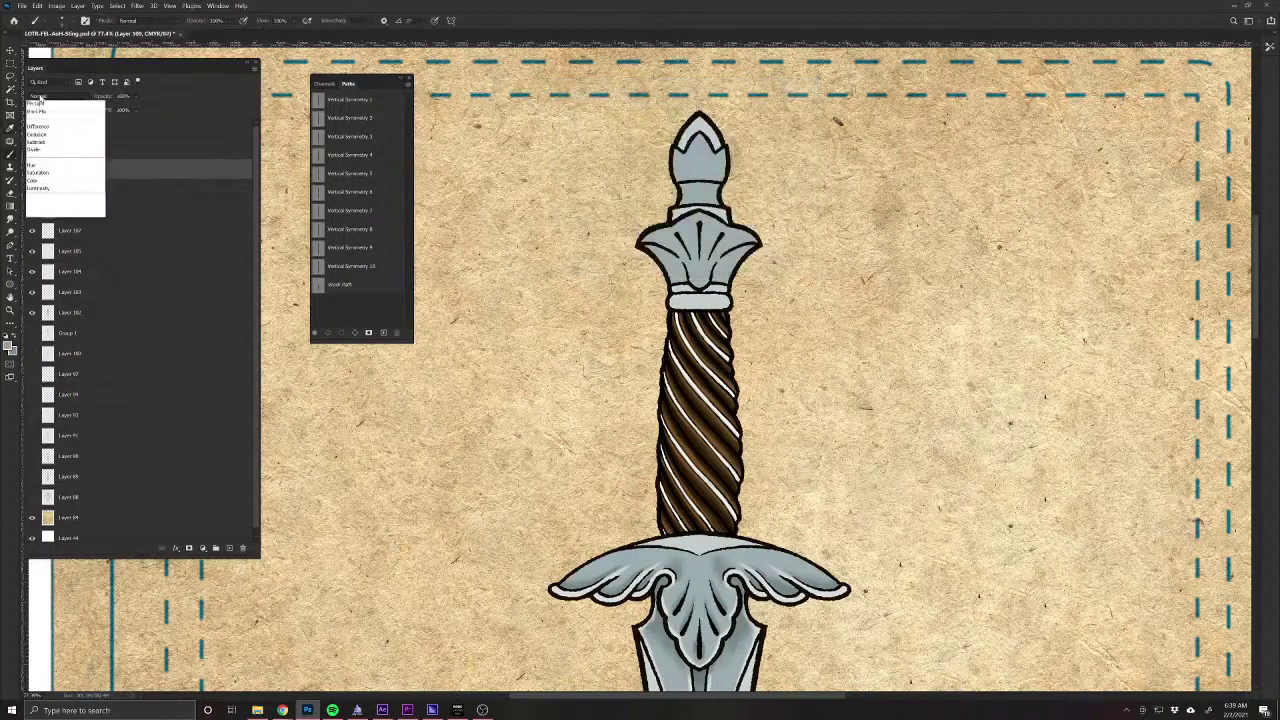
{"action": "left_click", "coordinate": [45, 143]}
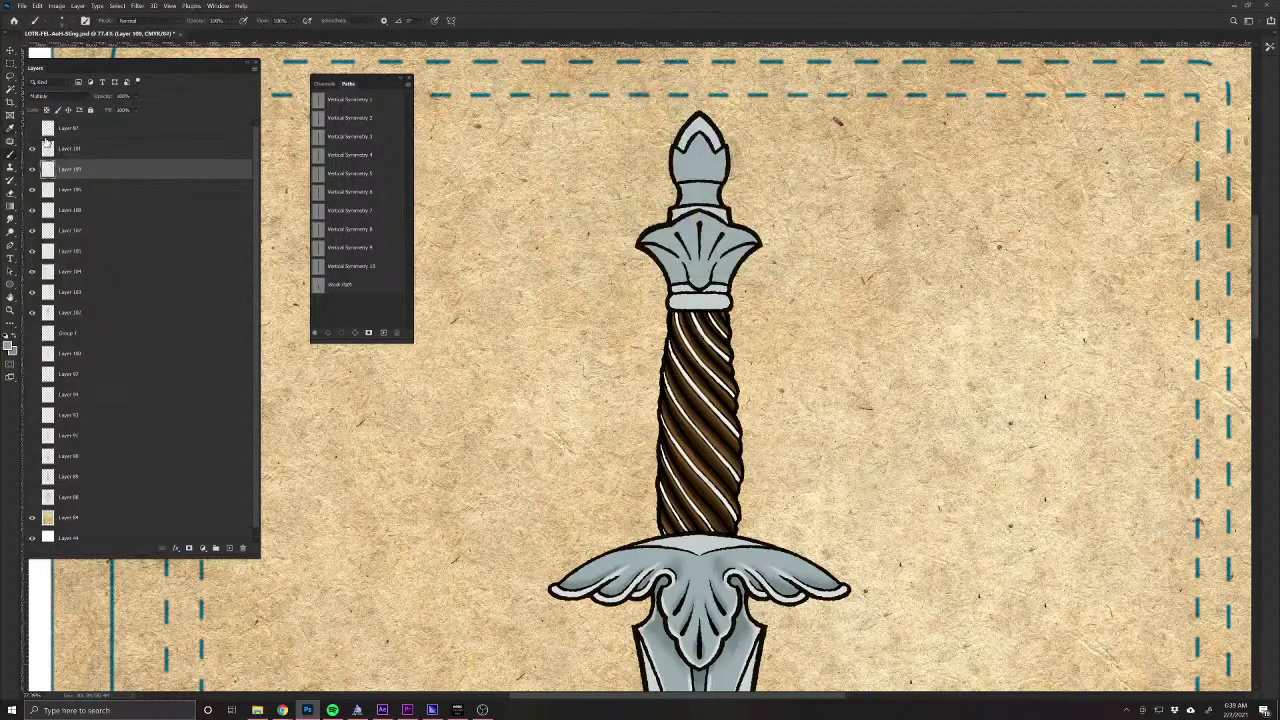
Paint broad gray Multiply shading down both side edges of the twisted grip, from the collar to the crossguard.
{"action": "left_click_drag", "start_coordinate": [703, 456], "coordinate": [632, 467]}
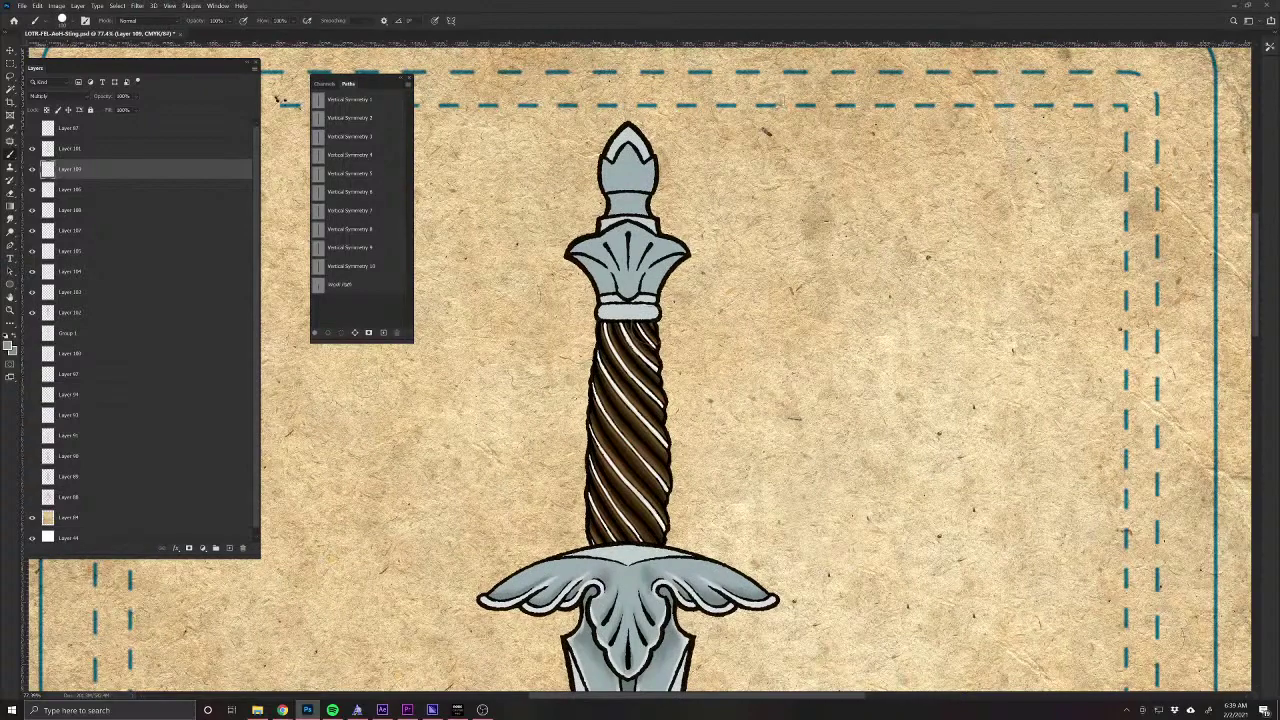
{"action": "mouse_move", "coordinate": [634, 322]}
{"action": "left_mouse_down"}
{"action": "mouse_move", "coordinate": [660, 370]}
{"action": "mouse_move", "coordinate": [645, 528]}
{"action": "left_mouse_up"}
{"action": "left_click_drag", "start_coordinate": [597, 334], "coordinate": [596, 555]}
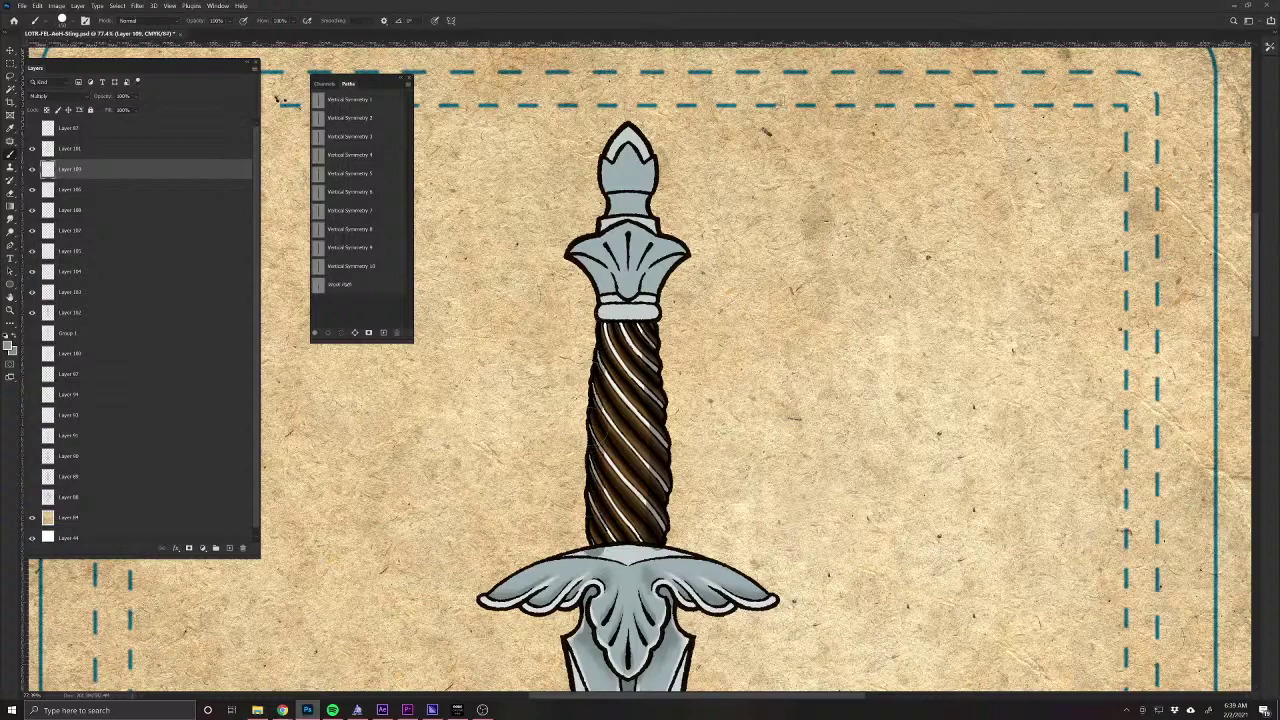
{"action": "left_click_drag", "start_coordinate": [597, 330], "coordinate": [594, 368]}
{"action": "left_click_drag", "start_coordinate": [597, 482], "coordinate": [600, 546]}
{"action": "left_click_drag", "start_coordinate": [572, 475], "coordinate": [594, 500]}
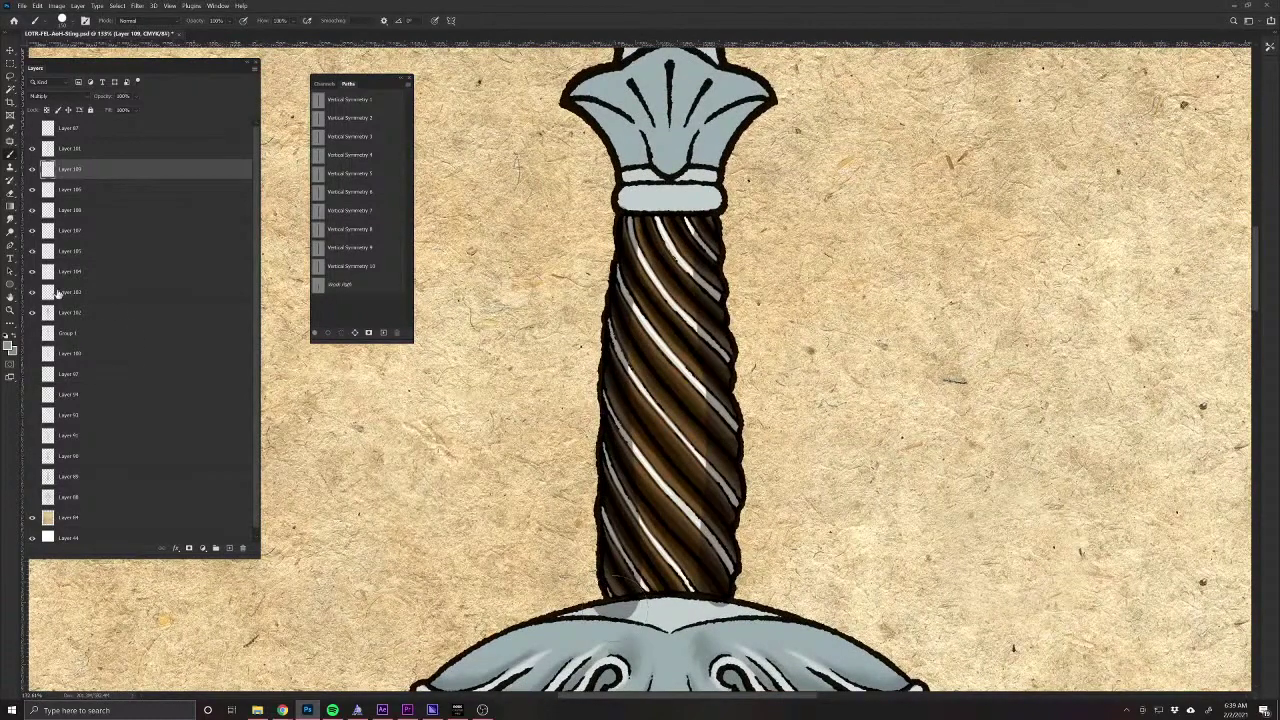
Smudge the gray side shading along the twisted strands so its inner edges blend into the grip.
{"action": "left_click", "coordinate": [10, 227]}
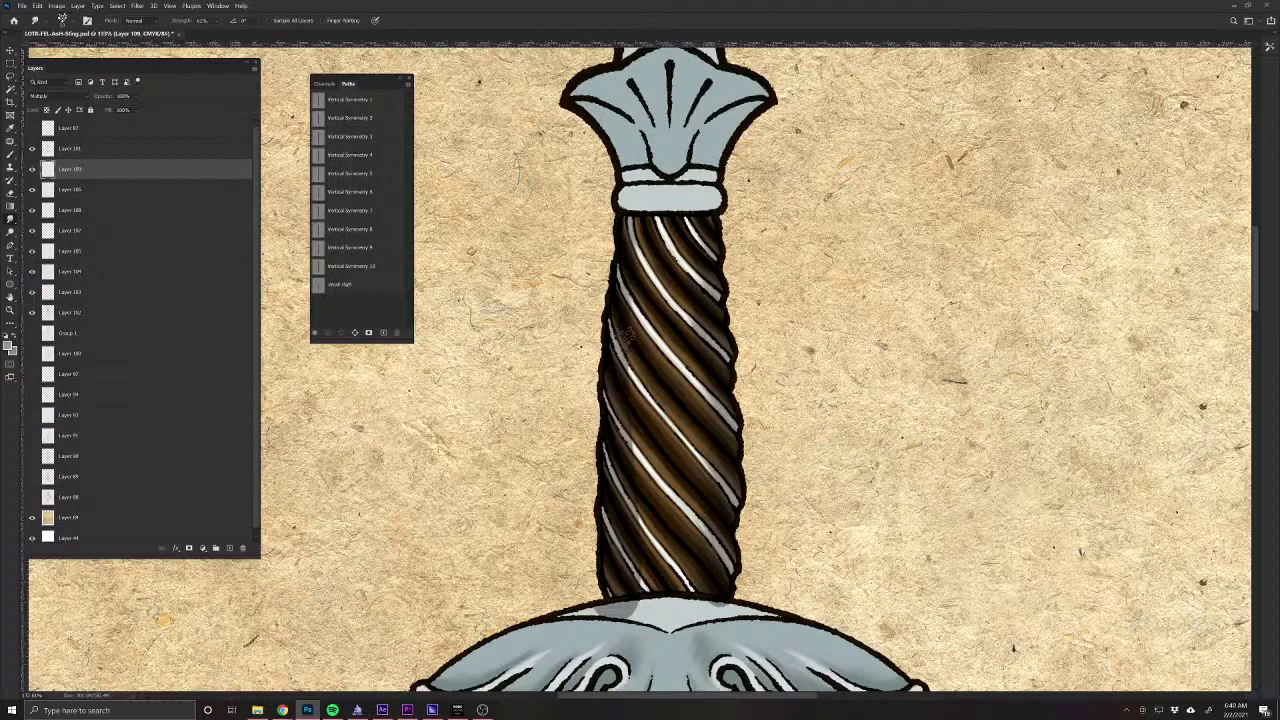
{"action": "mouse_move", "coordinate": [610, 389]}
{"action": "left_mouse_down"}
{"action": "mouse_move", "coordinate": [632, 426]}
{"action": "mouse_move", "coordinate": [630, 485]}
{"action": "mouse_move", "coordinate": [648, 520]}
{"action": "mouse_move", "coordinate": [636, 582]}
{"action": "left_mouse_up"}
{"action": "left_click_drag", "start_coordinate": [599, 512], "coordinate": [655, 555]}
{"action": "left_click_drag", "start_coordinate": [632, 495], "coordinate": [651, 546]}
{"action": "left_click_drag", "start_coordinate": [616, 464], "coordinate": [658, 503]}
{"action": "mouse_move", "coordinate": [613, 418]}
{"action": "left_mouse_down"}
{"action": "mouse_move", "coordinate": [629, 426]}
{"action": "mouse_move", "coordinate": [603, 385]}
{"action": "mouse_move", "coordinate": [614, 350]}
{"action": "mouse_move", "coordinate": [641, 386]}
{"action": "mouse_move", "coordinate": [659, 362]}
{"action": "left_mouse_up"}
{"action": "mouse_move", "coordinate": [637, 308]}
{"action": "left_mouse_down"}
{"action": "mouse_move", "coordinate": [615, 282]}
{"action": "mouse_move", "coordinate": [658, 289]}
{"action": "mouse_move", "coordinate": [639, 238]}
{"action": "mouse_move", "coordinate": [701, 280]}
{"action": "mouse_move", "coordinate": [673, 284]}
{"action": "mouse_move", "coordinate": [720, 361]}
{"action": "left_mouse_up"}
{"action": "mouse_move", "coordinate": [690, 313]}
{"action": "left_mouse_down"}
{"action": "mouse_move", "coordinate": [702, 350]}
{"action": "mouse_move", "coordinate": [673, 359]}
{"action": "mouse_move", "coordinate": [726, 426]}
{"action": "mouse_move", "coordinate": [684, 428]}
{"action": "mouse_move", "coordinate": [694, 519]}
{"action": "left_mouse_up"}
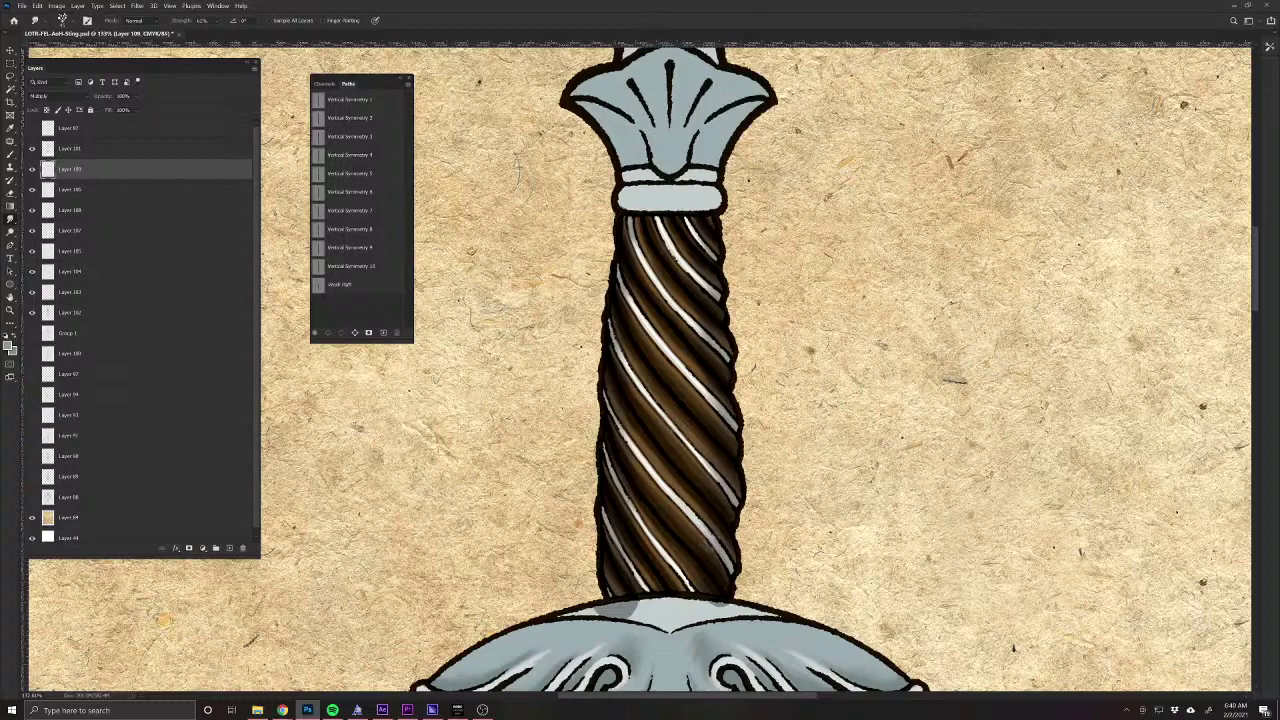
{"action": "left_click_drag", "start_coordinate": [692, 572], "coordinate": [677, 548]}
Add another new layer, and erase the gray spill on the crossguard's upper edge from the Multiply shading layer.
{"action": "left_click", "coordinate": [229, 549]}
{"action": "left_click", "coordinate": [80, 189]}
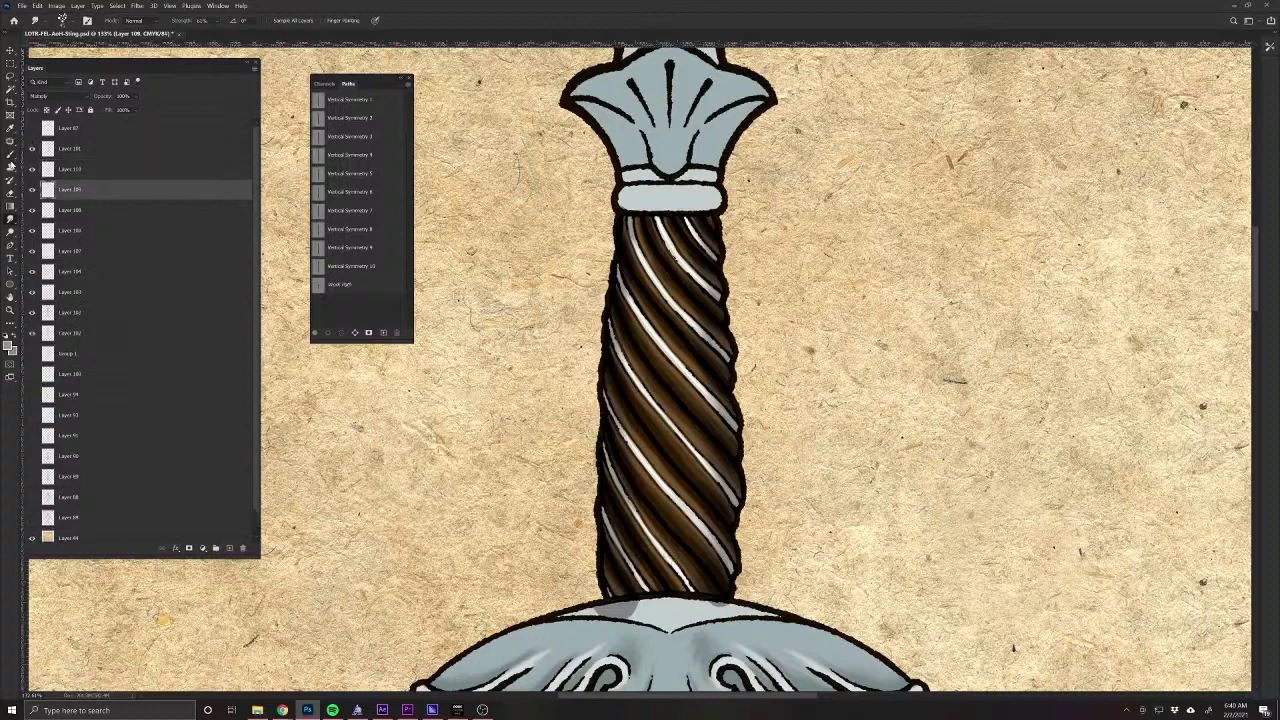
{"action": "left_click", "coordinate": [10, 182]}
{"action": "key", "text": "e"}
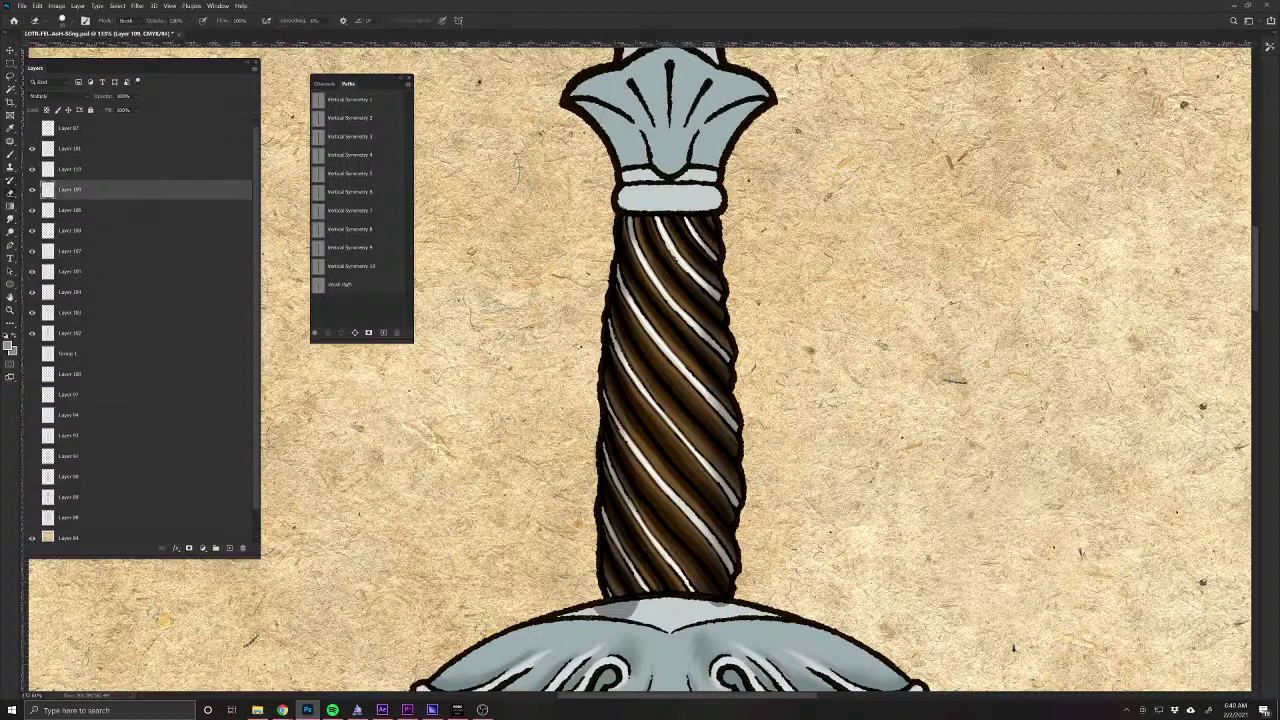
{"action": "left_click_drag", "start_coordinate": [598, 608], "coordinate": [633, 613]}
Paint a white vertical highlight band down the grip's centre on a new Overlay layer and reduce the layer's opacity.
{"action": "left_click", "coordinate": [229, 548]}
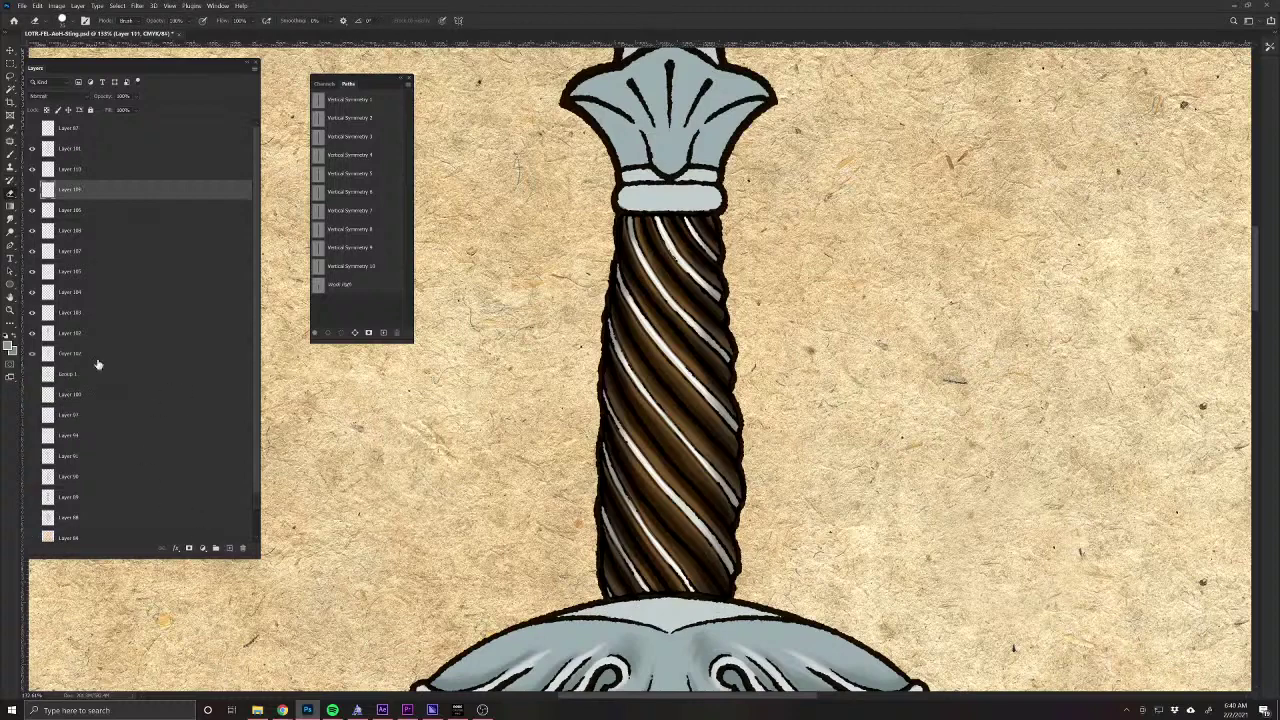
{"action": "left_click", "coordinate": [45, 95]}
{"action": "left_click", "coordinate": [40, 219]}
{"action": "left_click", "coordinate": [15, 337]}
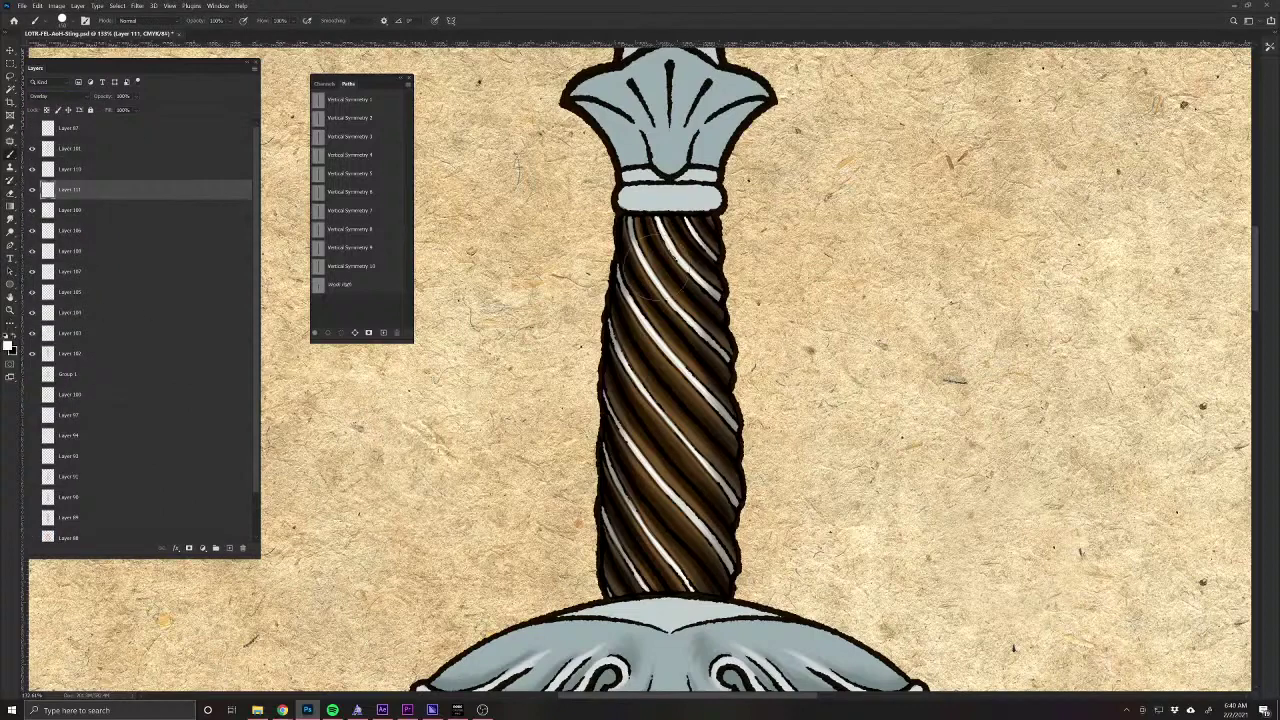
{"action": "mouse_move", "coordinate": [670, 250]}
{"action": "left_mouse_down"}
{"action": "mouse_move", "coordinate": [664, 240]}
{"action": "mouse_move", "coordinate": [668, 592]}
{"action": "mouse_move", "coordinate": [672, 560]}
{"action": "left_mouse_up"}
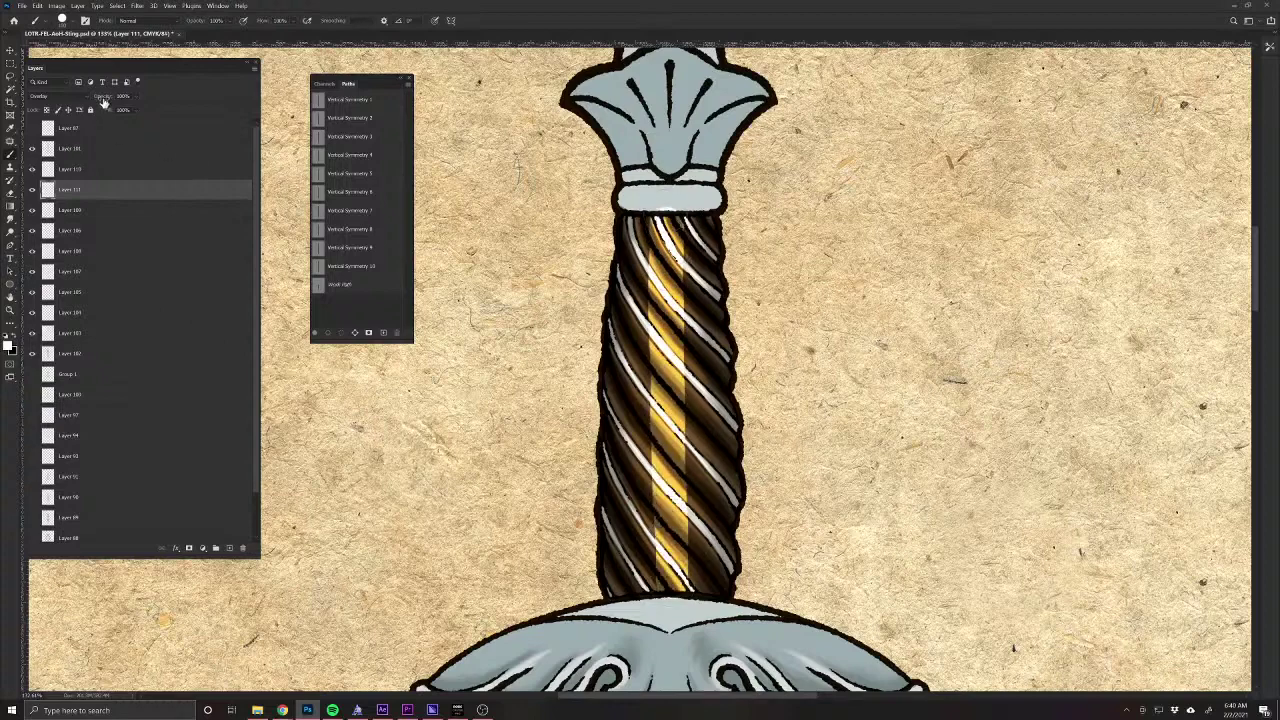
{"action": "left_click_drag", "start_coordinate": [104, 102], "coordinate": [87, 97]}
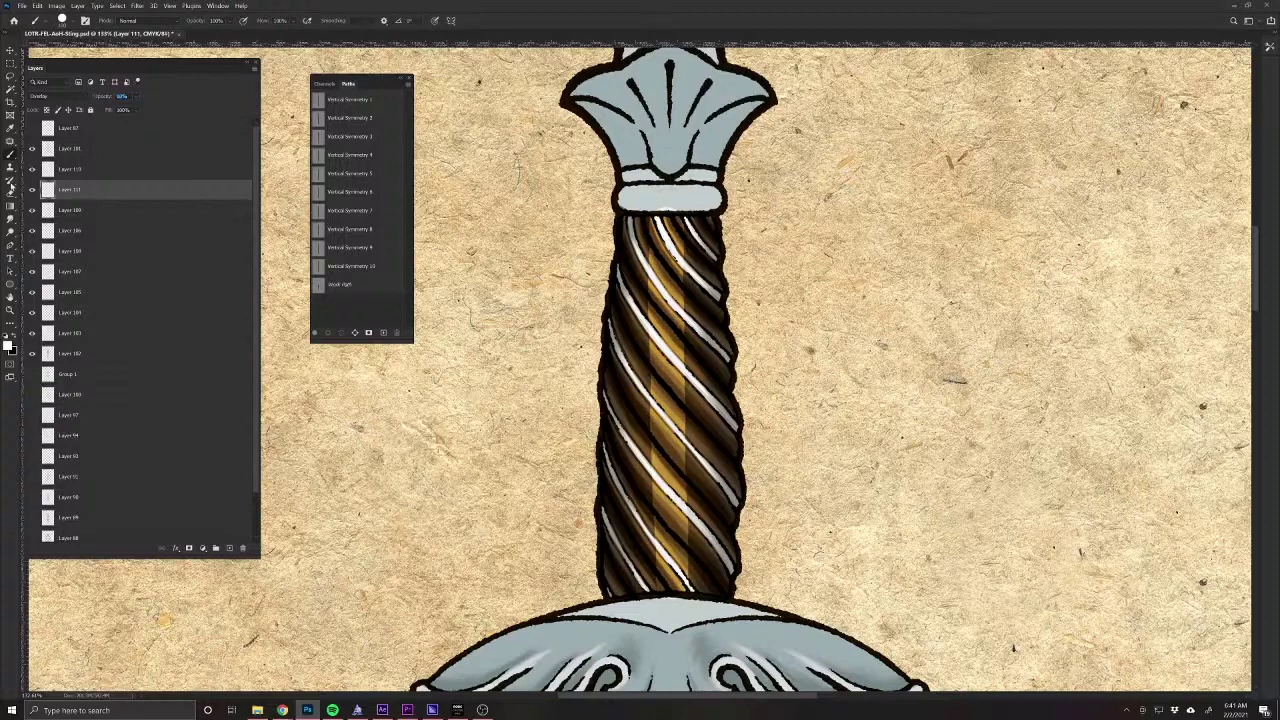
Smudge the central Overlay highlight band along the diagonal strands, from the upper grip down to the crossguard.
{"action": "left_click", "coordinate": [12, 218]}
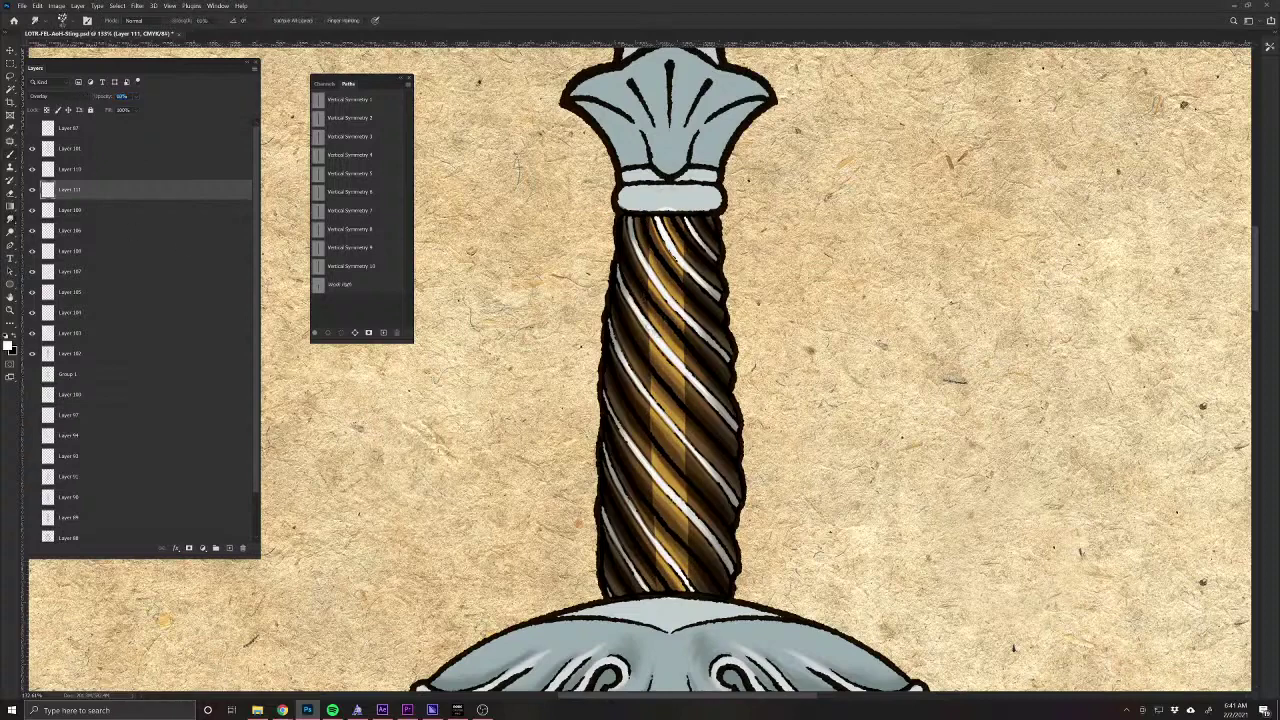
{"action": "mouse_move", "coordinate": [687, 393]}
{"action": "left_mouse_down"}
{"action": "mouse_move", "coordinate": [641, 334]}
{"action": "mouse_move", "coordinate": [701, 420]}
{"action": "left_mouse_up"}
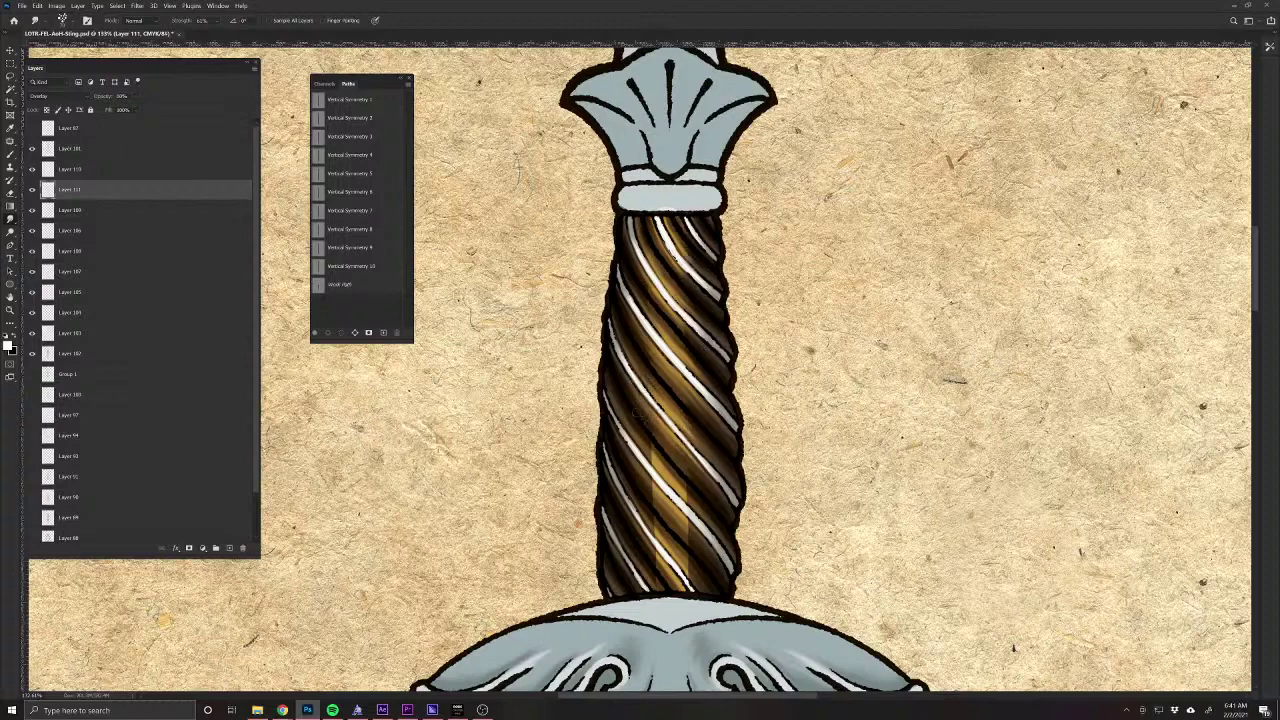
{"action": "mouse_move", "coordinate": [640, 456]}
{"action": "left_mouse_down"}
{"action": "mouse_move", "coordinate": [696, 550]}
{"action": "mouse_move", "coordinate": [699, 590]}
{"action": "mouse_move", "coordinate": [627, 526]}
{"action": "mouse_move", "coordinate": [696, 571]}
{"action": "mouse_move", "coordinate": [636, 486]}
{"action": "mouse_move", "coordinate": [686, 570]}
{"action": "left_mouse_up"}
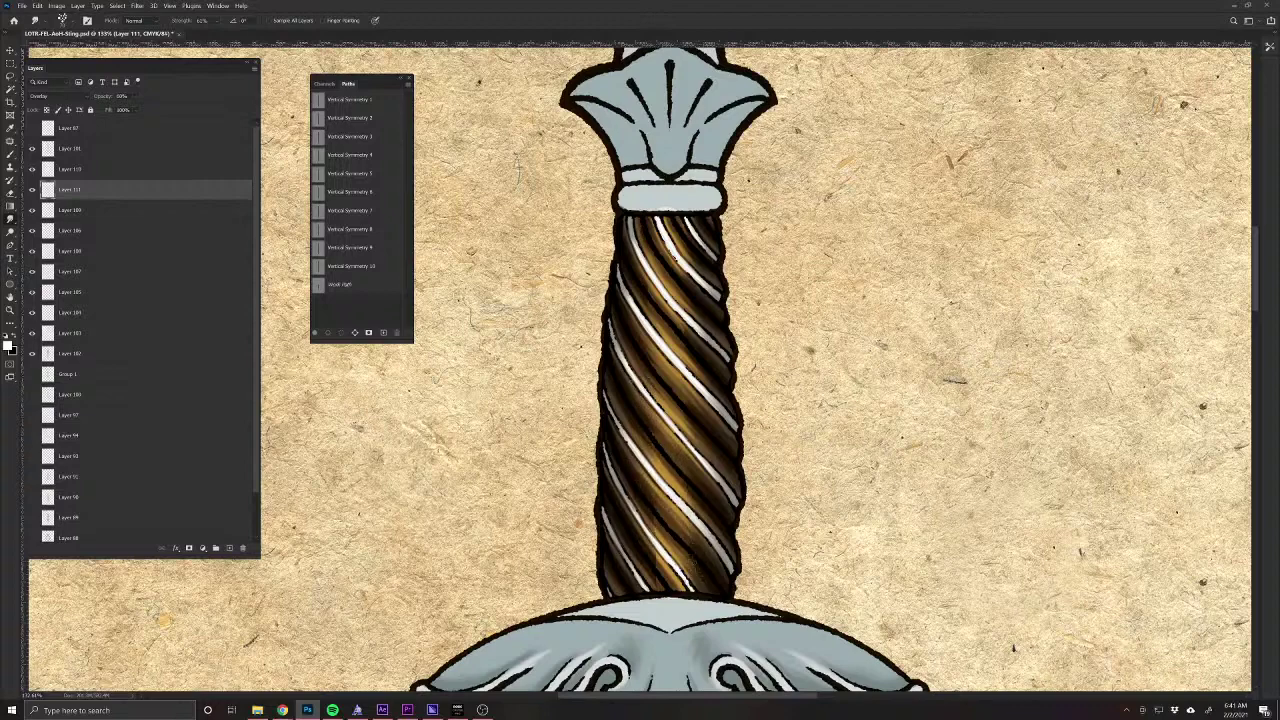
{"action": "mouse_move", "coordinate": [642, 530]}
{"action": "left_mouse_down"}
{"action": "mouse_move", "coordinate": [688, 574]}
{"action": "mouse_move", "coordinate": [682, 584]}
{"action": "left_mouse_up"}
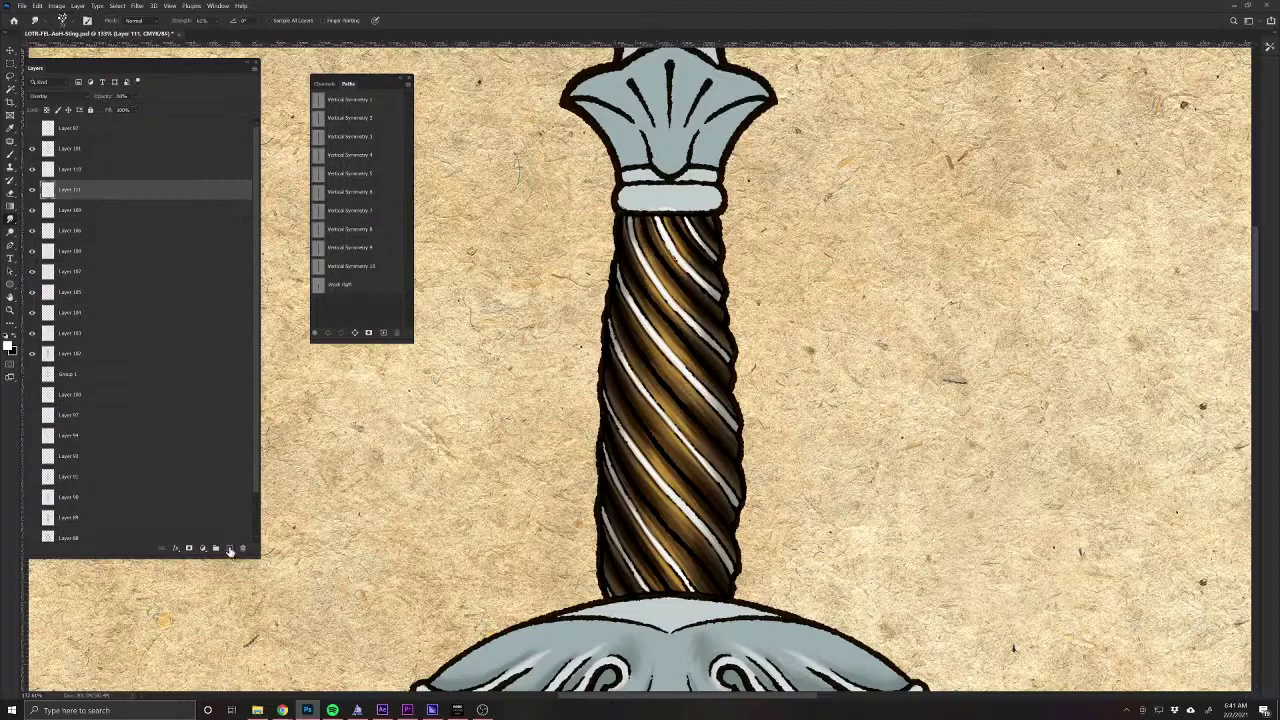
Smudge the Overlay highlight layer along the strands near the grip's right edge, from the collar down to the crossguard.
{"action": "left_click", "coordinate": [11, 155]}
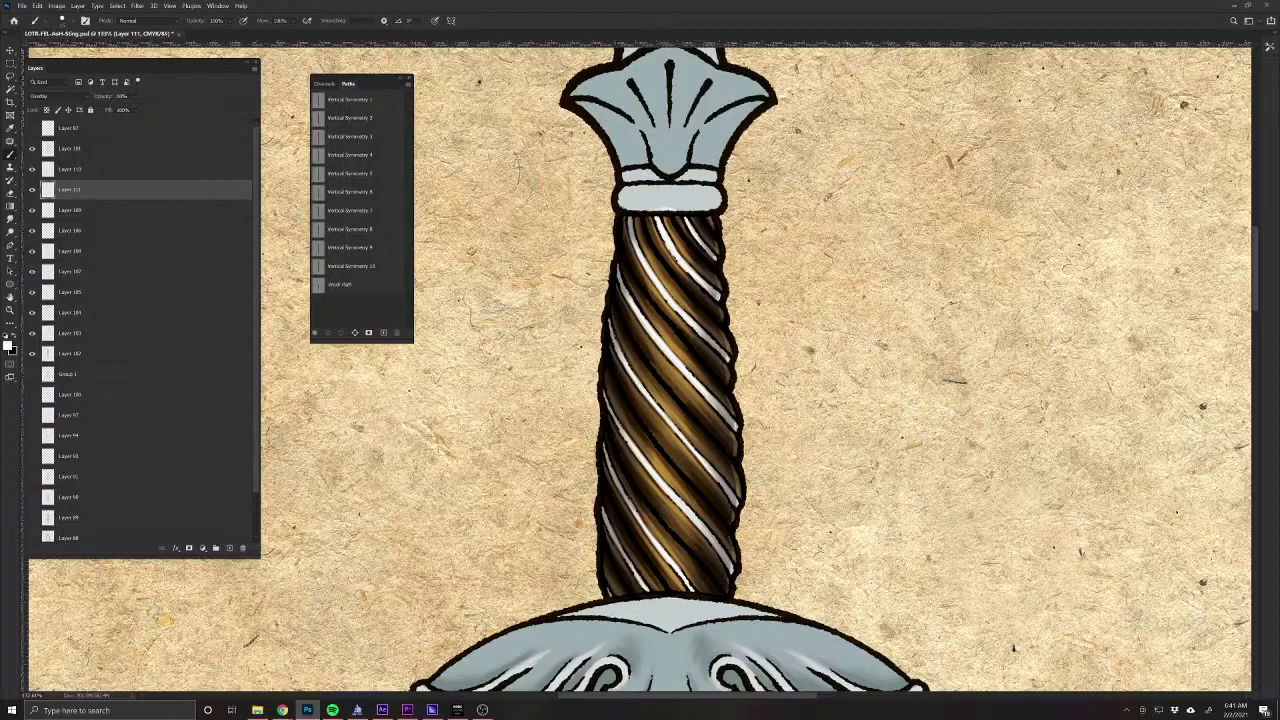
{"action": "left_click", "coordinate": [8, 212]}
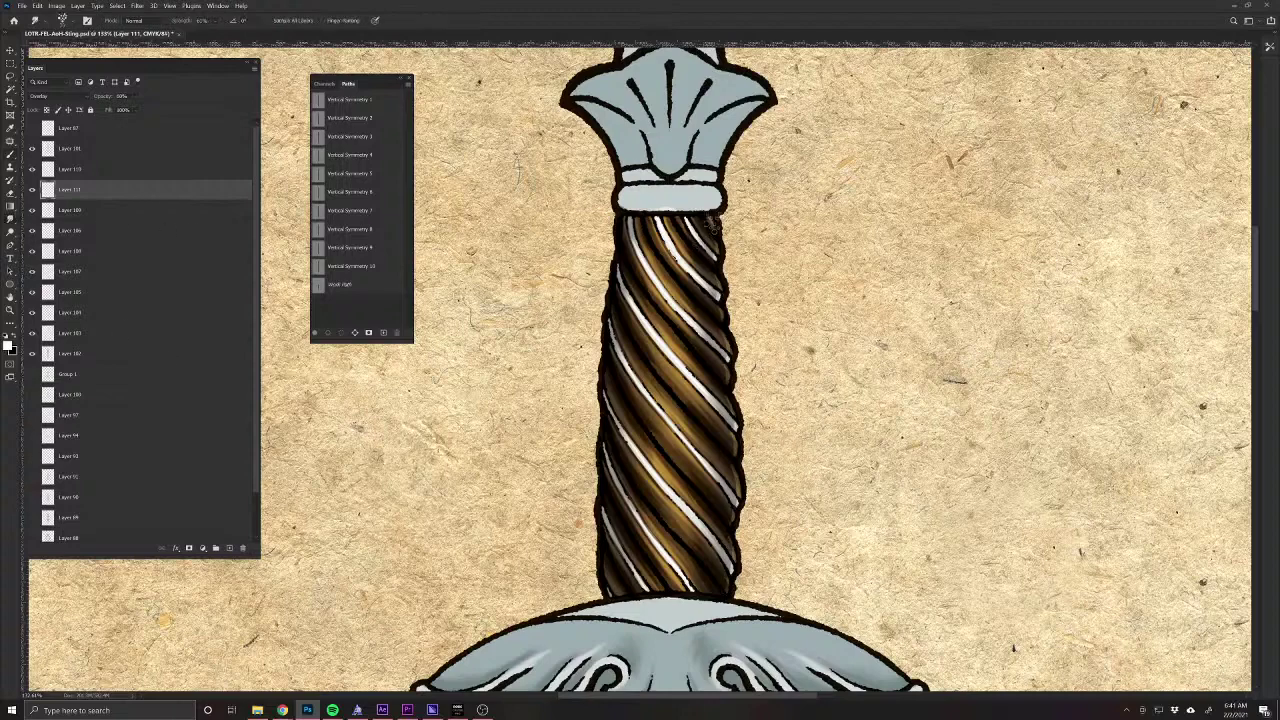
{"action": "left_click_drag", "start_coordinate": [716, 260], "coordinate": [702, 249]}
{"action": "left_click_drag", "start_coordinate": [709, 309], "coordinate": [725, 386]}
{"action": "left_click_drag", "start_coordinate": [730, 440], "coordinate": [725, 591]}
Switch to the Chrome browser window with the feather pattern results and open the iStock website.
{"action": "mouse_move", "coordinate": [625, 559]}
{"action": "left_mouse_down"}
{"action": "mouse_move", "coordinate": [566, 496]}
{"action": "mouse_move", "coordinate": [559, 331]}
{"action": "left_mouse_up"}
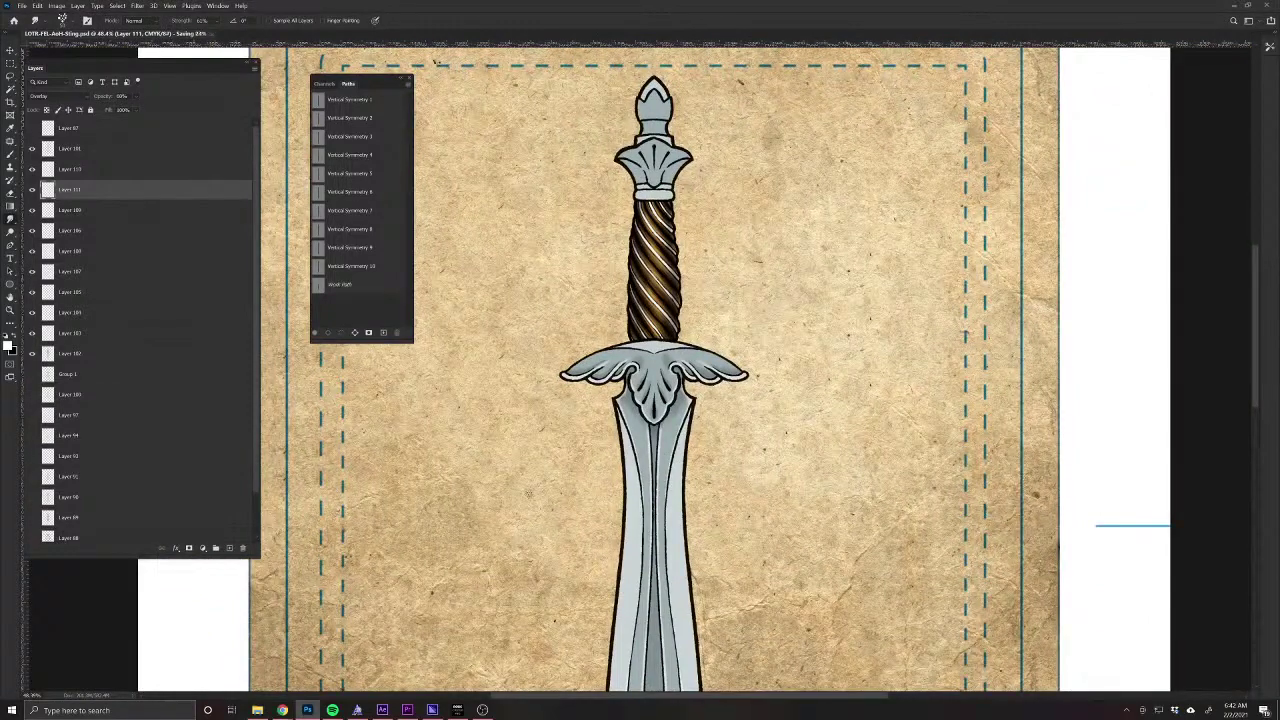
{"action": "left_click", "coordinate": [457, 710]}
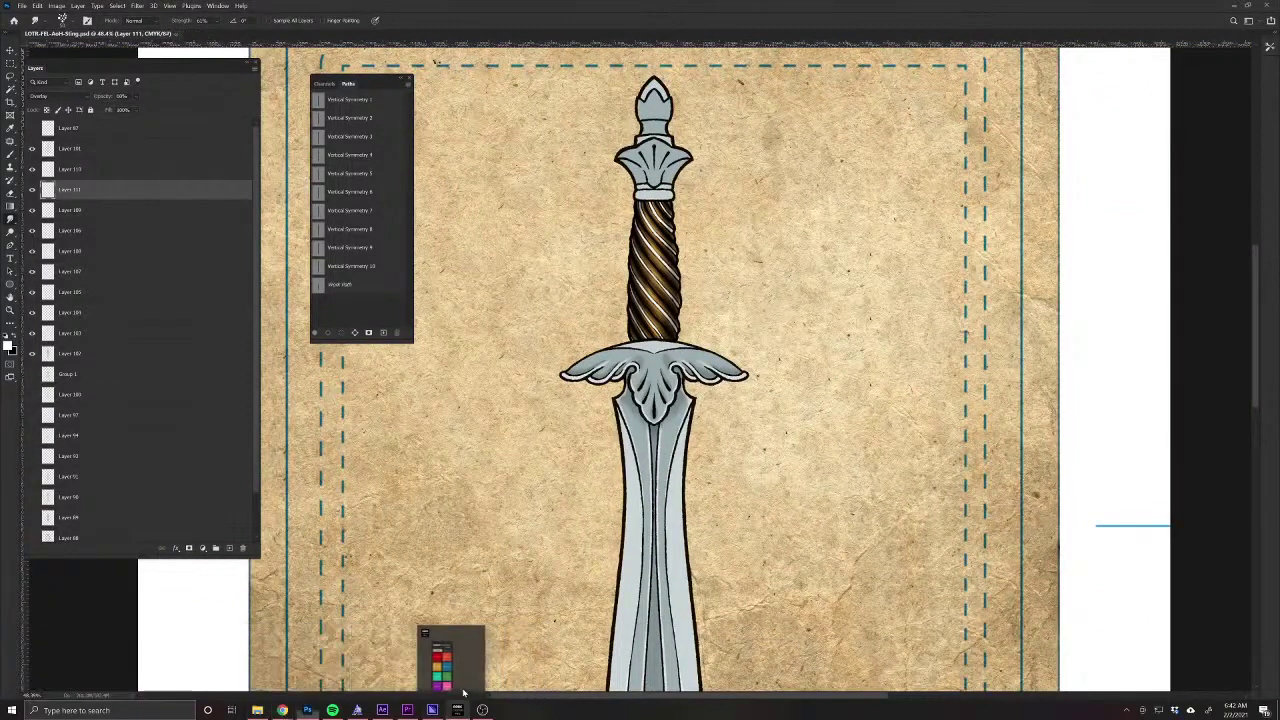
{"action": "mouse_move", "coordinate": [282, 710]}
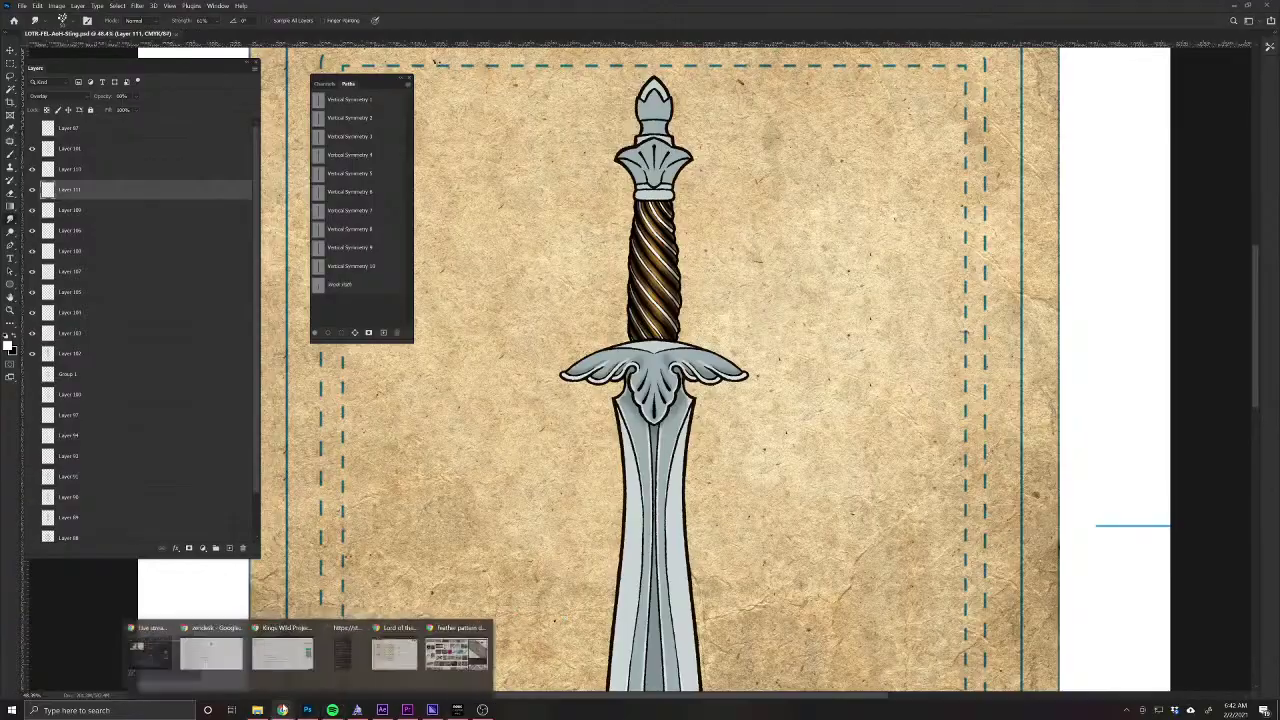
{"action": "left_click", "coordinate": [483, 685]}
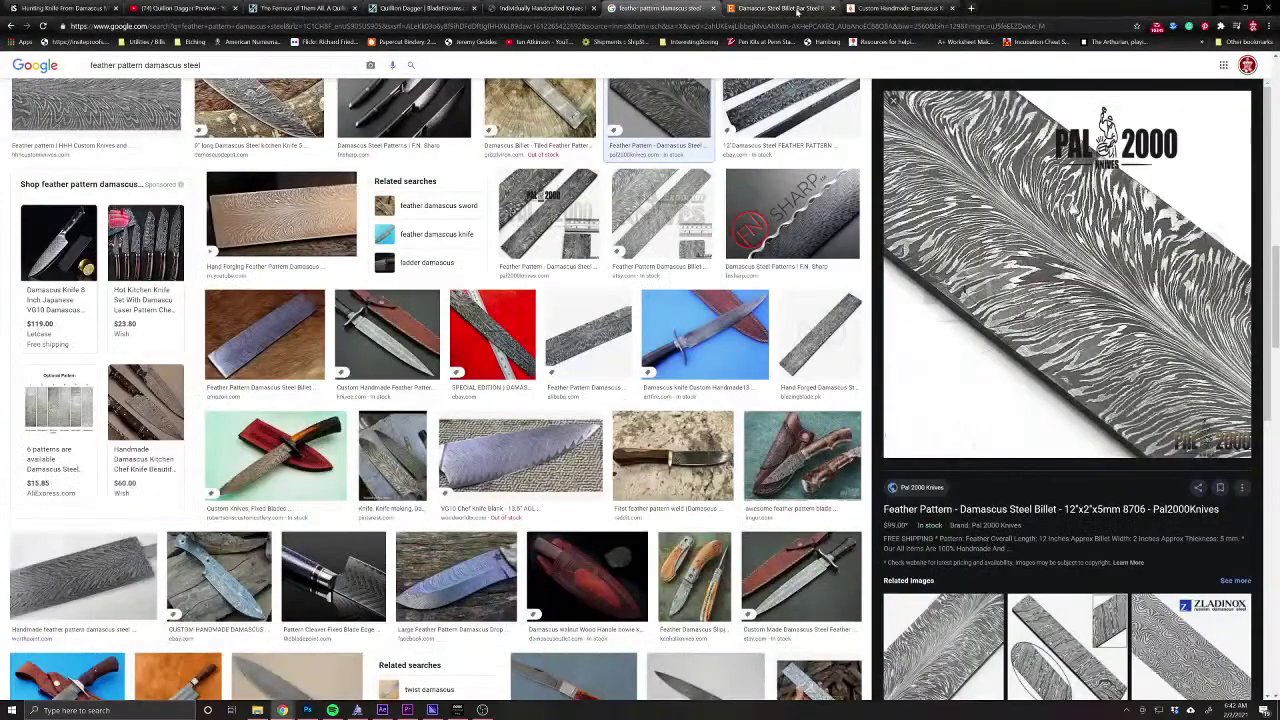
{"action": "left_click", "coordinate": [826, 27]}
{"action": "type", "text": "istock.com"}
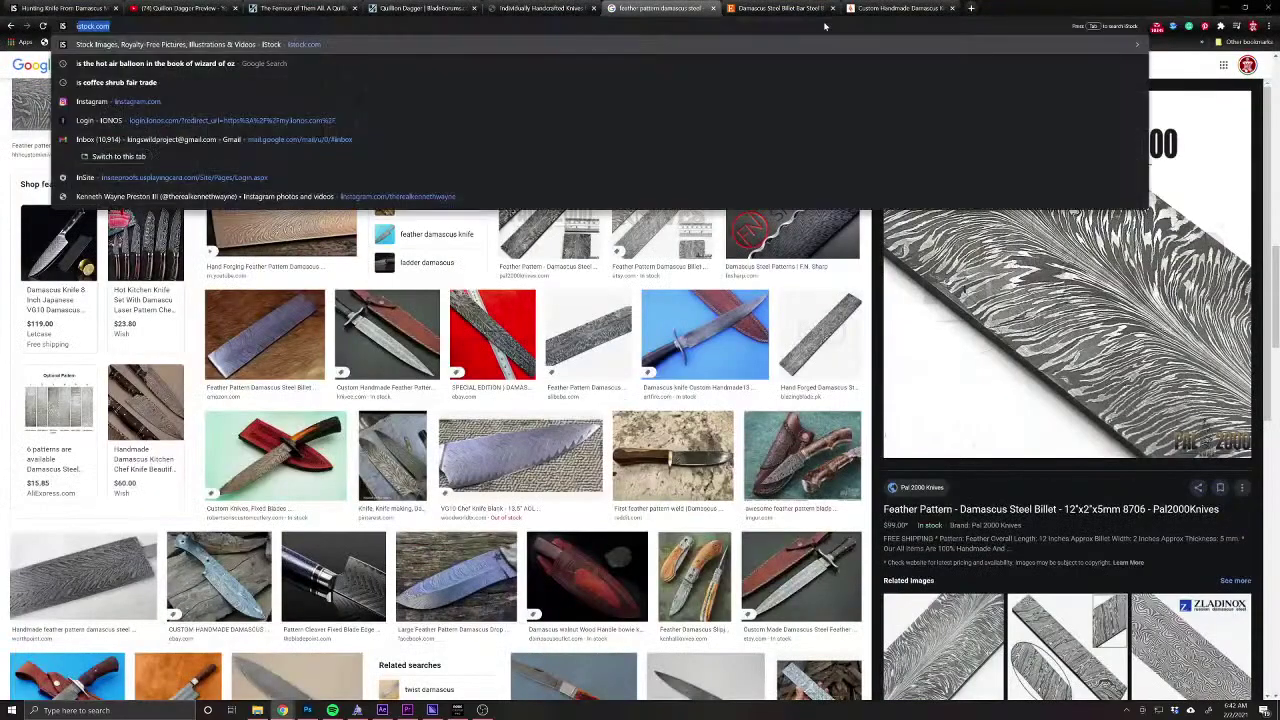
{"action": "key", "text": "Return"}
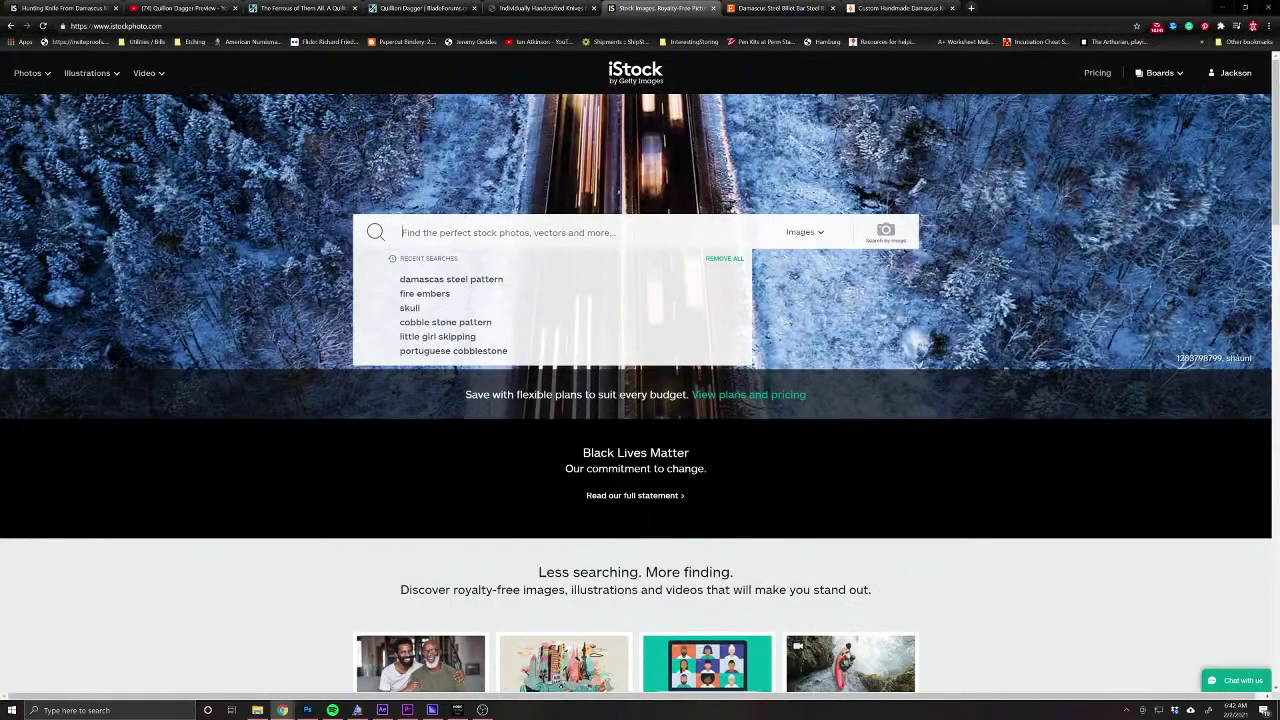
Search iStock images for "black walnut texture".
{"action": "type", "text": "black wa"}
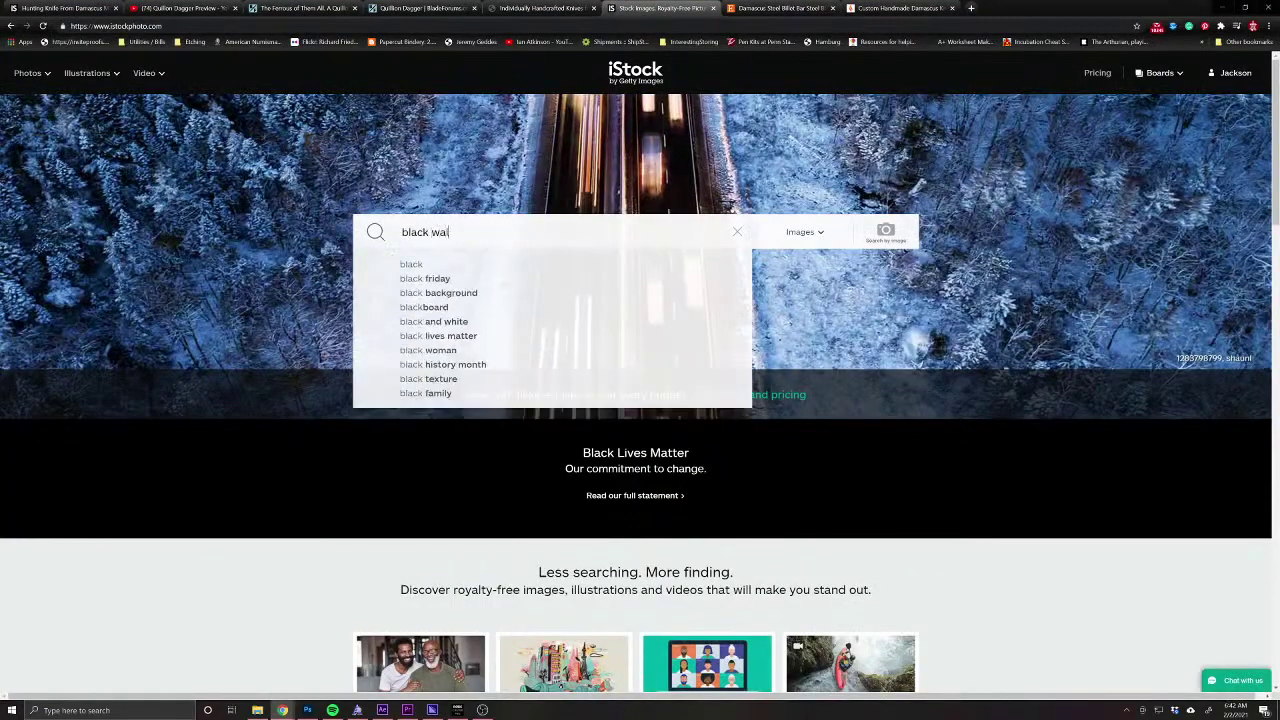
{"action": "type", "text": "lnut texture"}
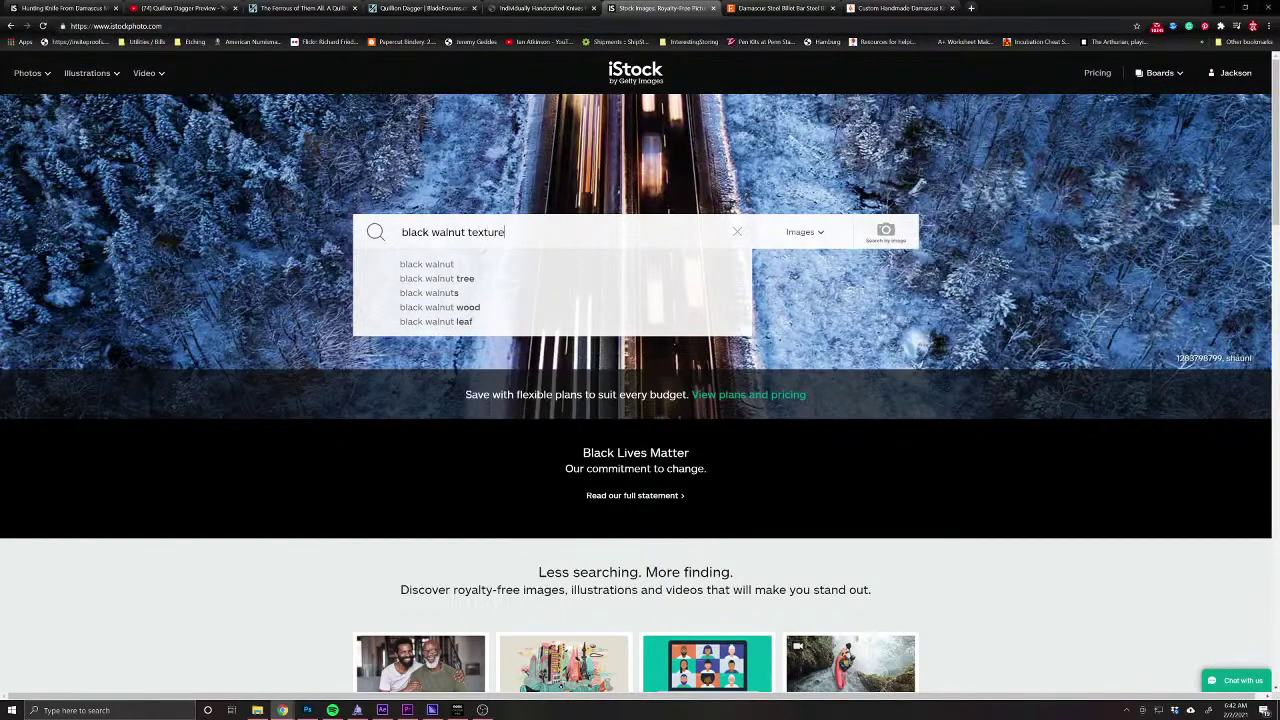
{"action": "key", "text": "Return"}
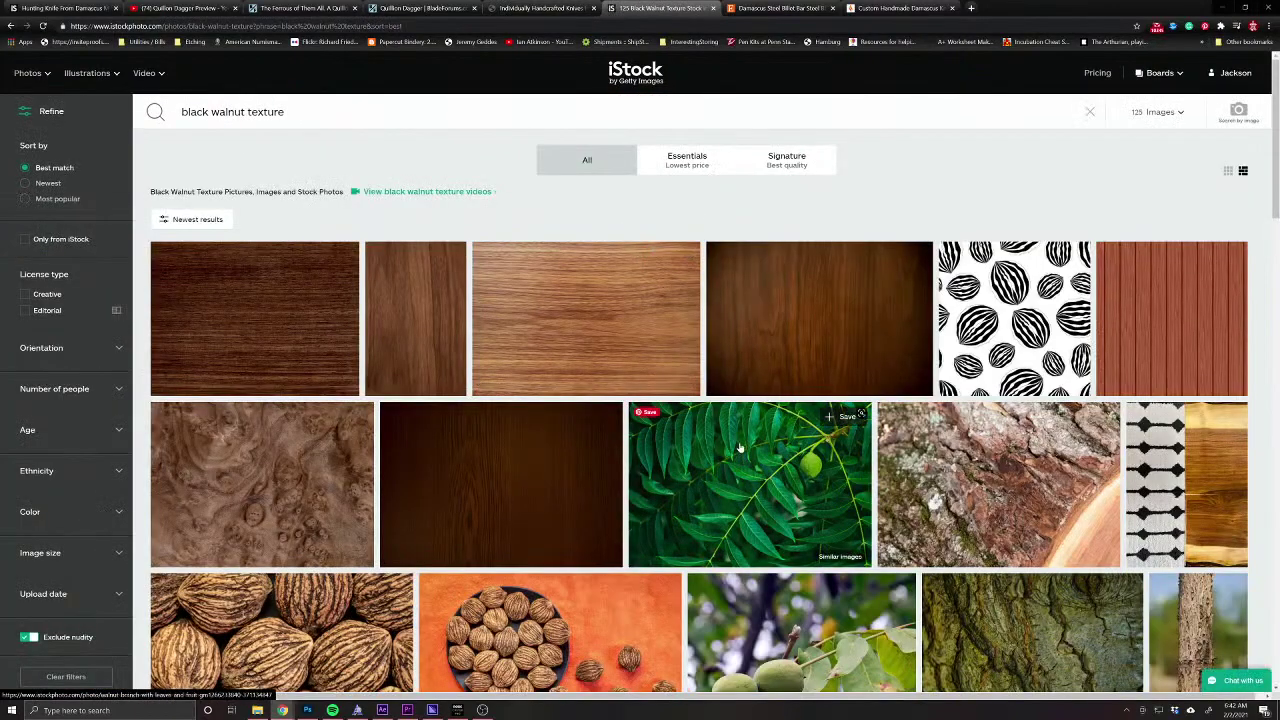
Browse the walnut texture results and download the horizontally grained wood floor background in brown shades.
{"action": "scroll", "coordinate": [600, 480], "scroll_direction": "down", "scroll_amount": 3}
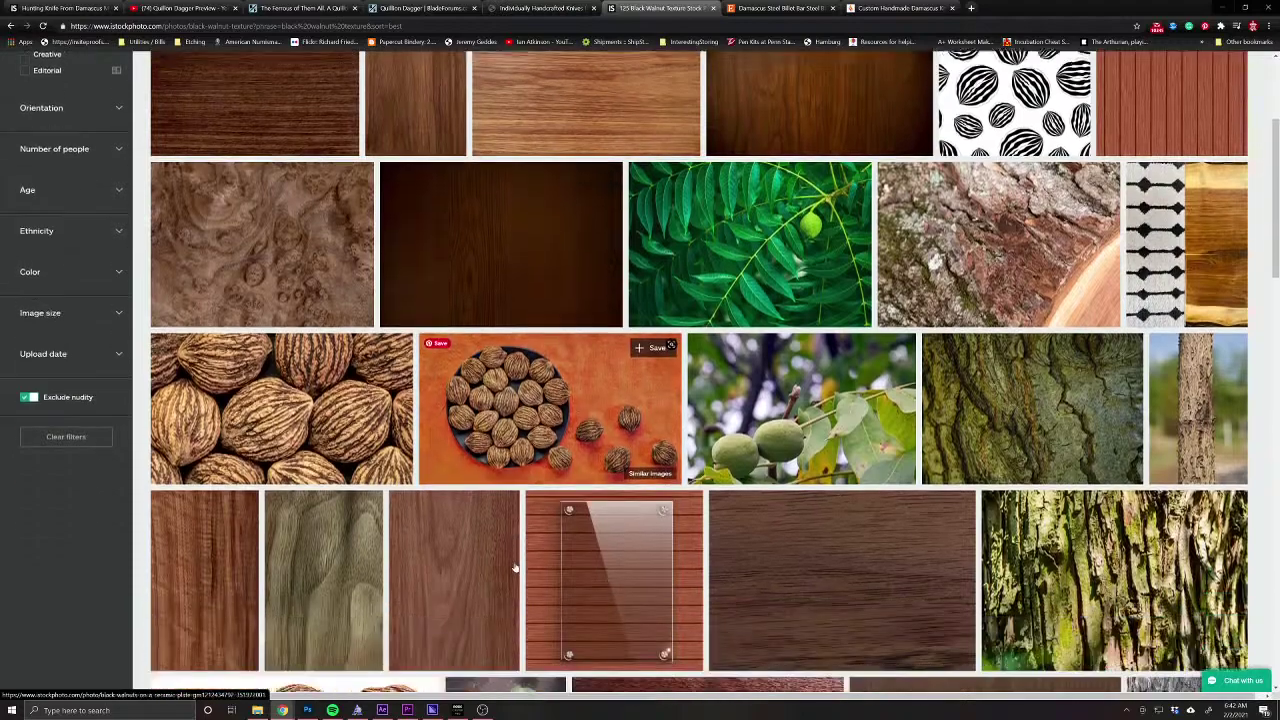
{"action": "scroll", "coordinate": [514, 568], "scroll_direction": "down", "scroll_amount": 3}
{"action": "scroll", "coordinate": [514, 568], "scroll_direction": "down", "scroll_amount": 2}
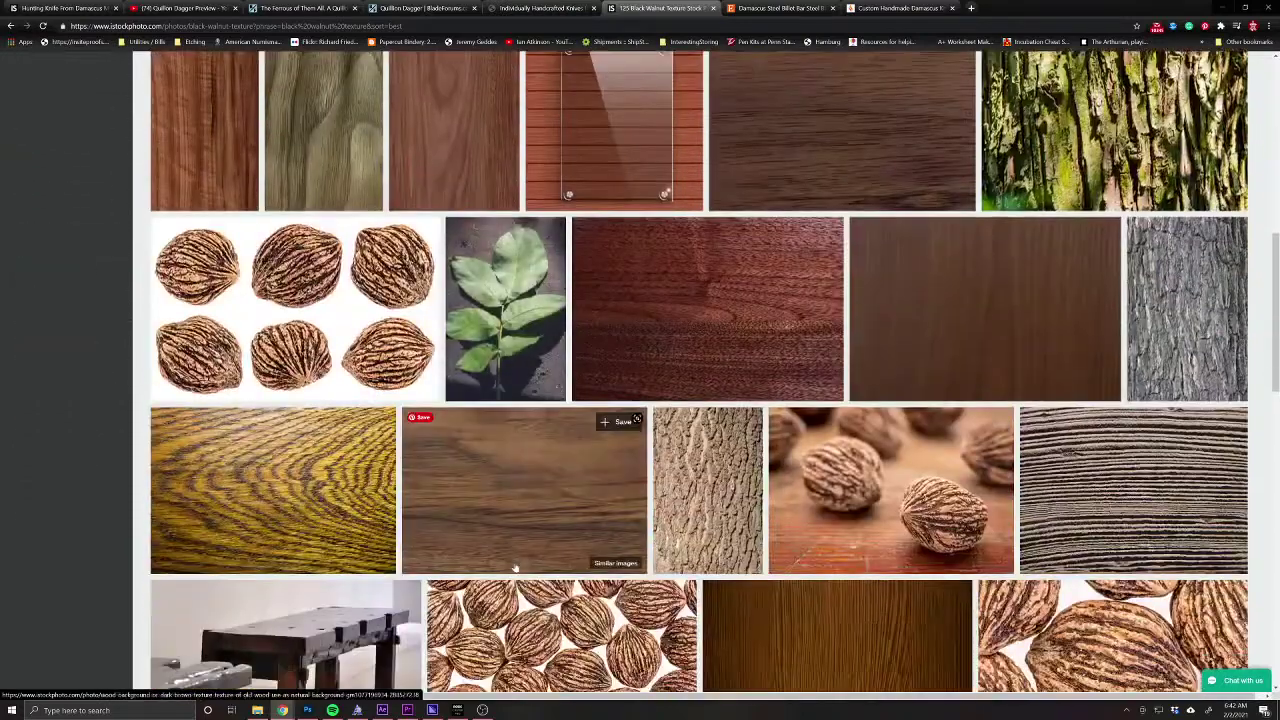
{"action": "scroll", "coordinate": [514, 568], "scroll_direction": "down", "scroll_amount": 2}
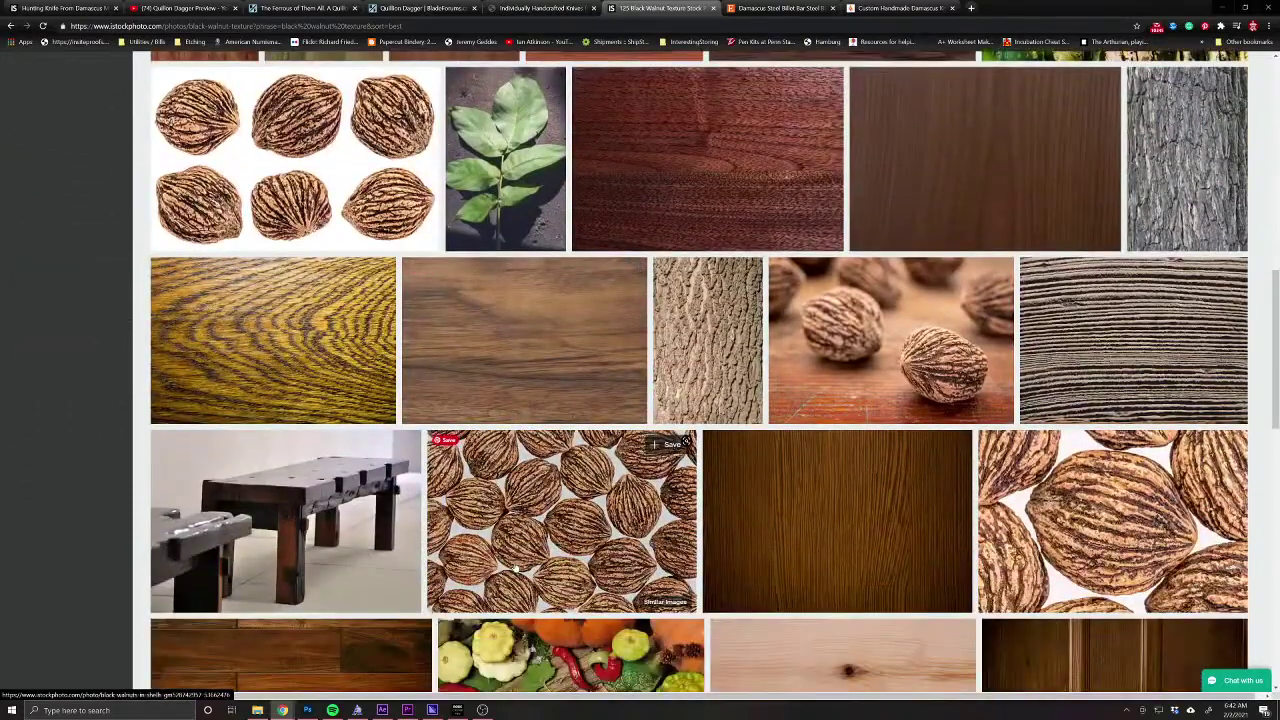
{"action": "scroll", "coordinate": [514, 568], "scroll_direction": "up", "scroll_amount": 10}
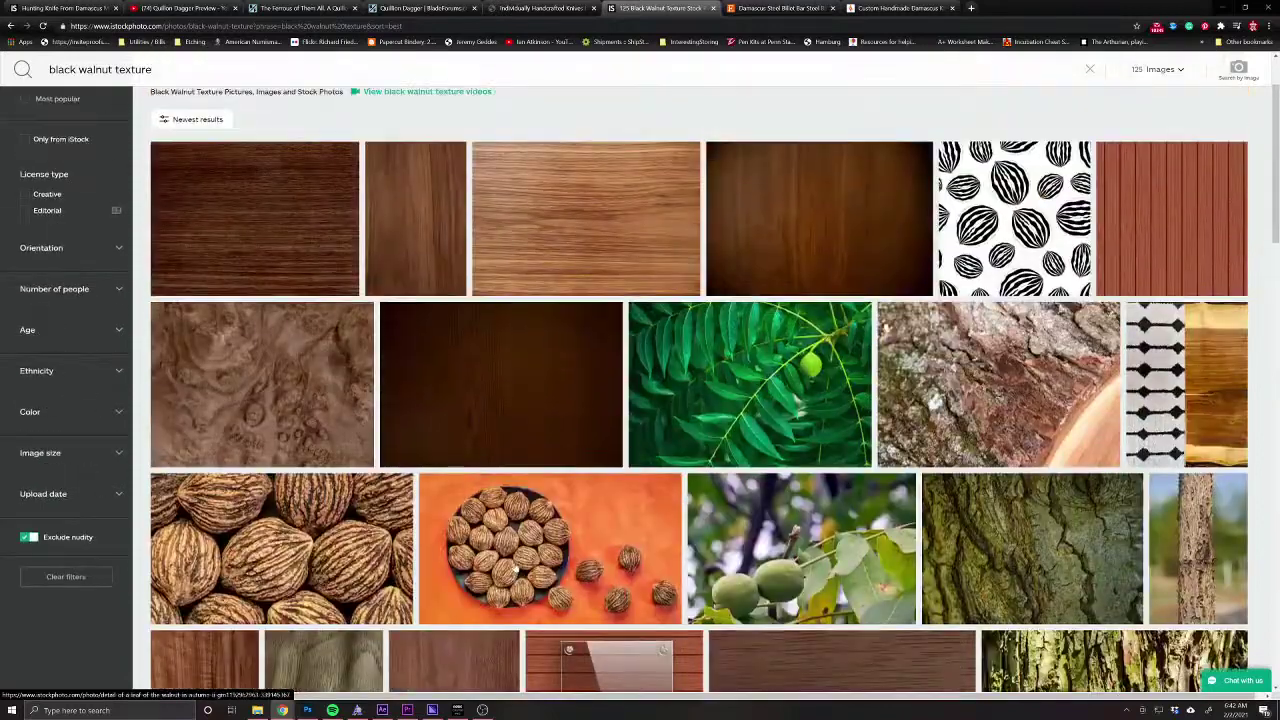
{"action": "left_click", "coordinate": [603, 236]}
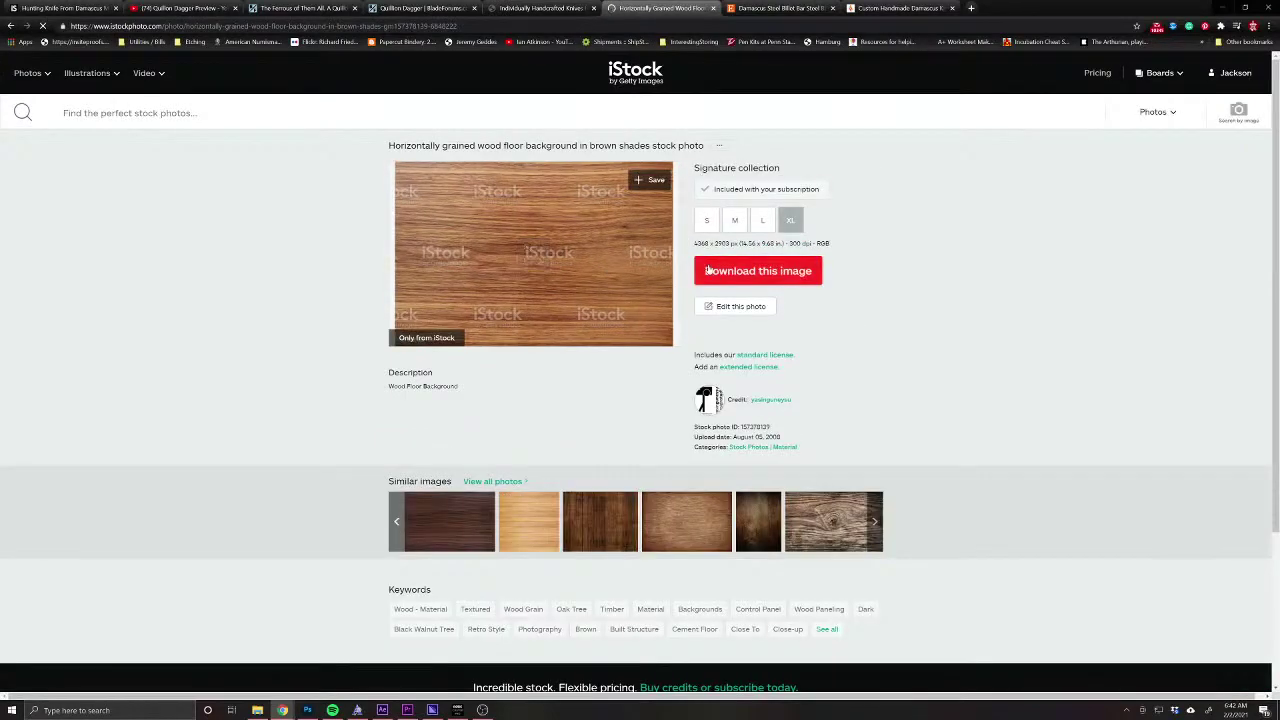
{"action": "left_click", "coordinate": [708, 270]}
{"action": "left_click", "coordinate": [733, 230]}
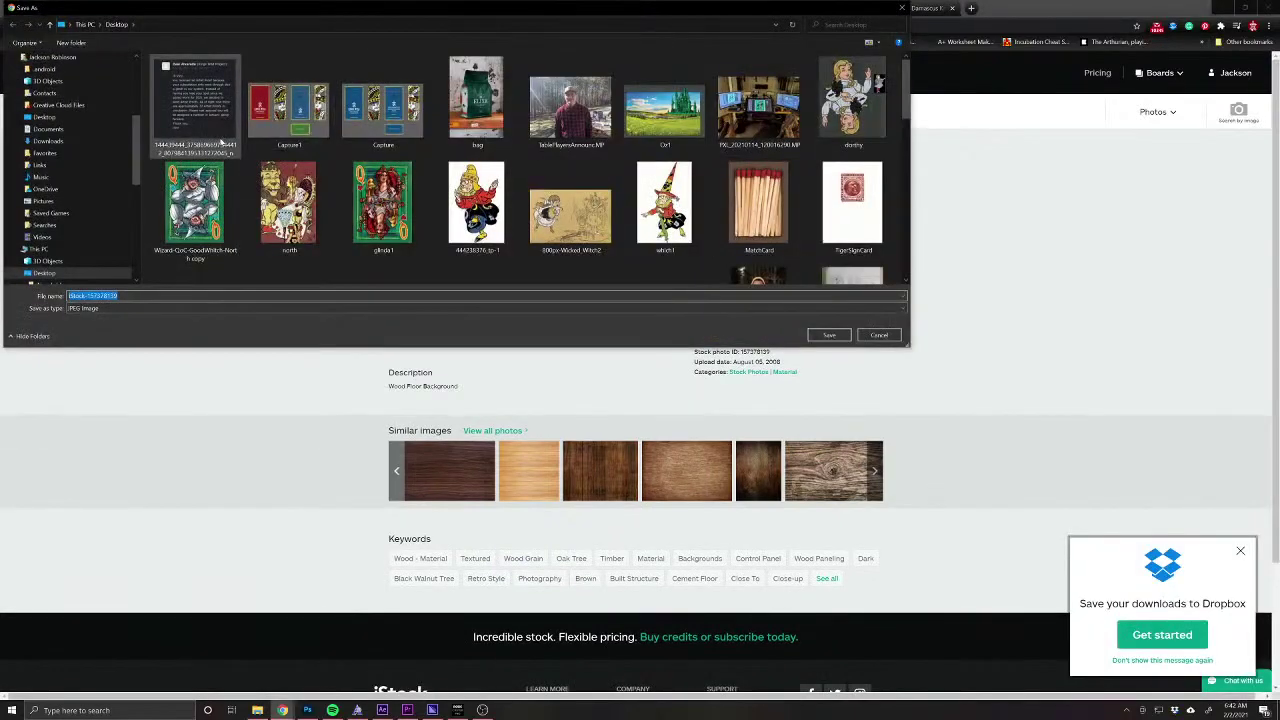
Create a new folder named Textures inside the LordOfTheRings folder for the download.
{"action": "scroll", "coordinate": [48, 128], "scroll_direction": "up", "scroll_amount": 5}
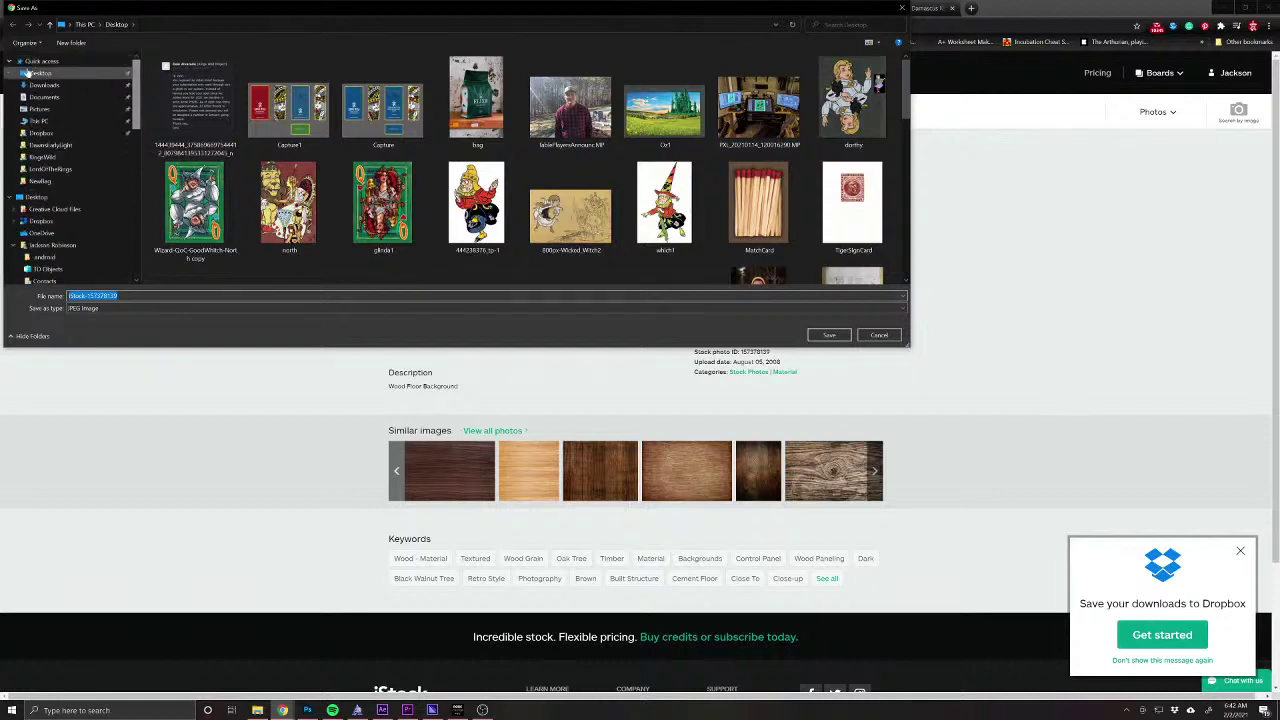
{"action": "left_click", "coordinate": [50, 170]}
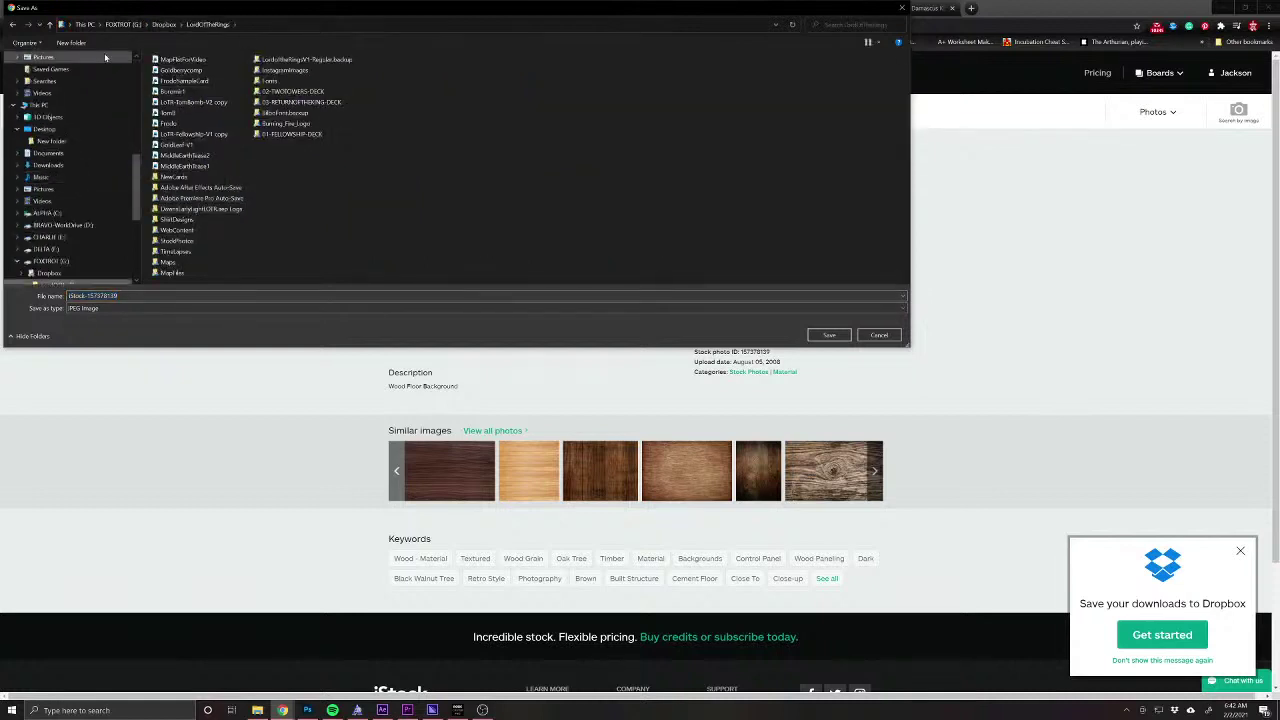
{"action": "left_click", "coordinate": [75, 45]}
{"action": "type", "text": "T"}
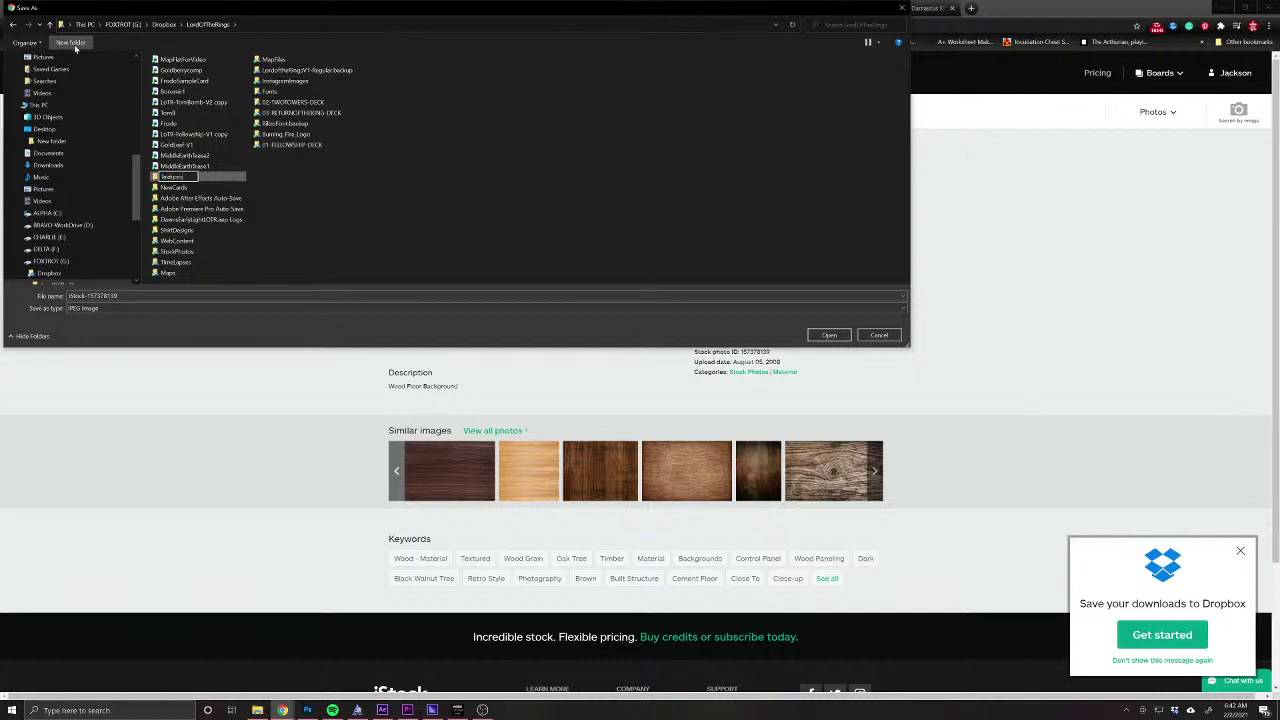
{"action": "type", "text": "extures"}
{"action": "key", "text": "Return"}
Save the downloaded image in the Textures folder as a JPEG named wood.
{"action": "key", "text": "Return"}
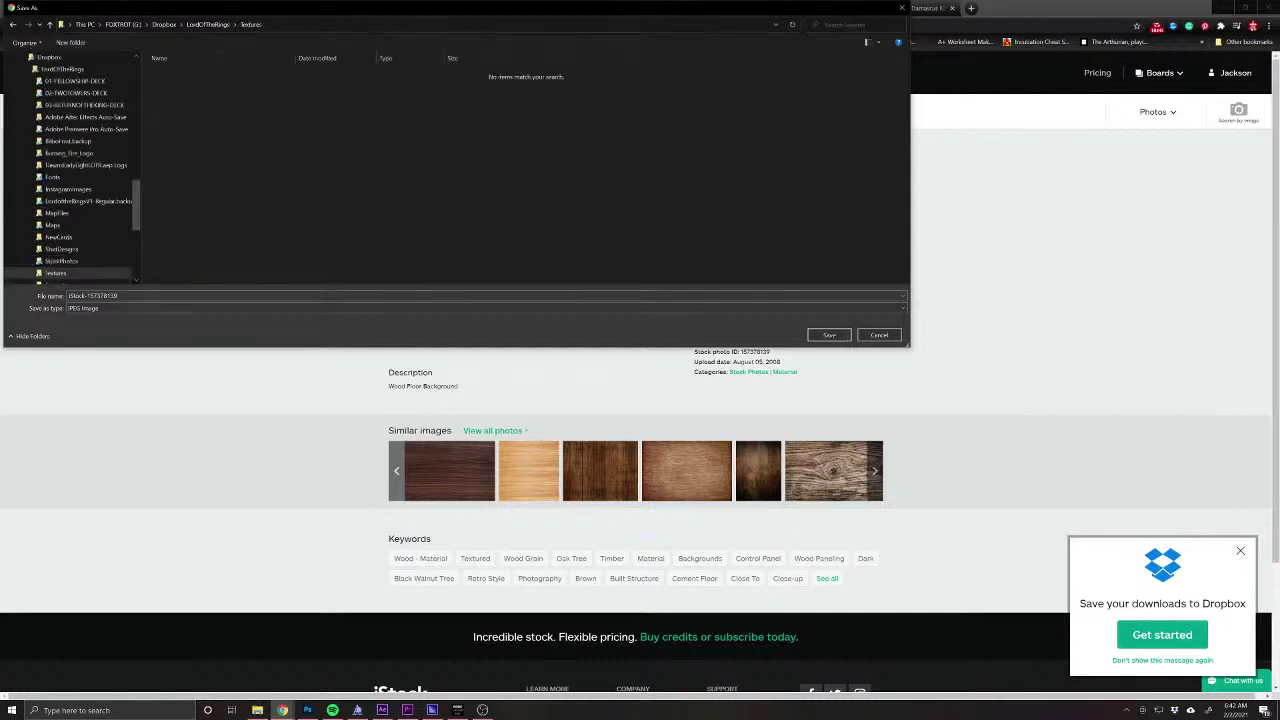
{"action": "left_click", "coordinate": [120, 296]}
{"action": "type", "text": "Wood"}
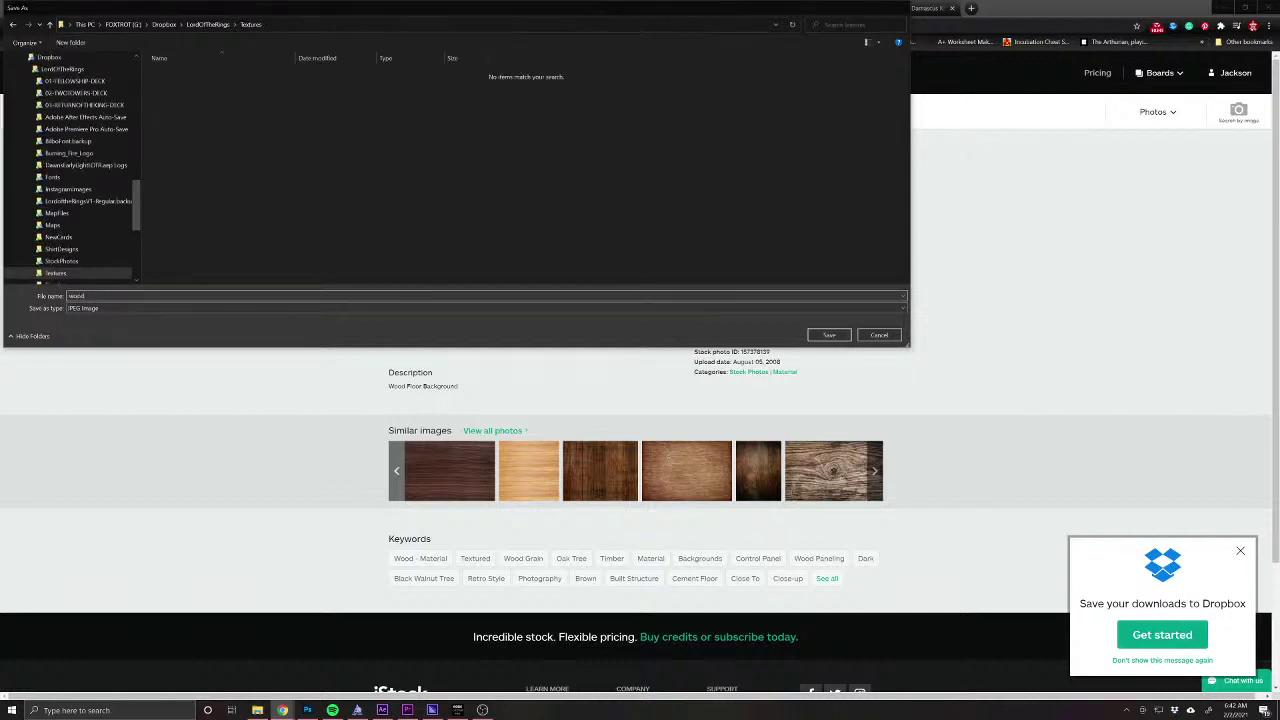
{"action": "key", "text": "Return"}
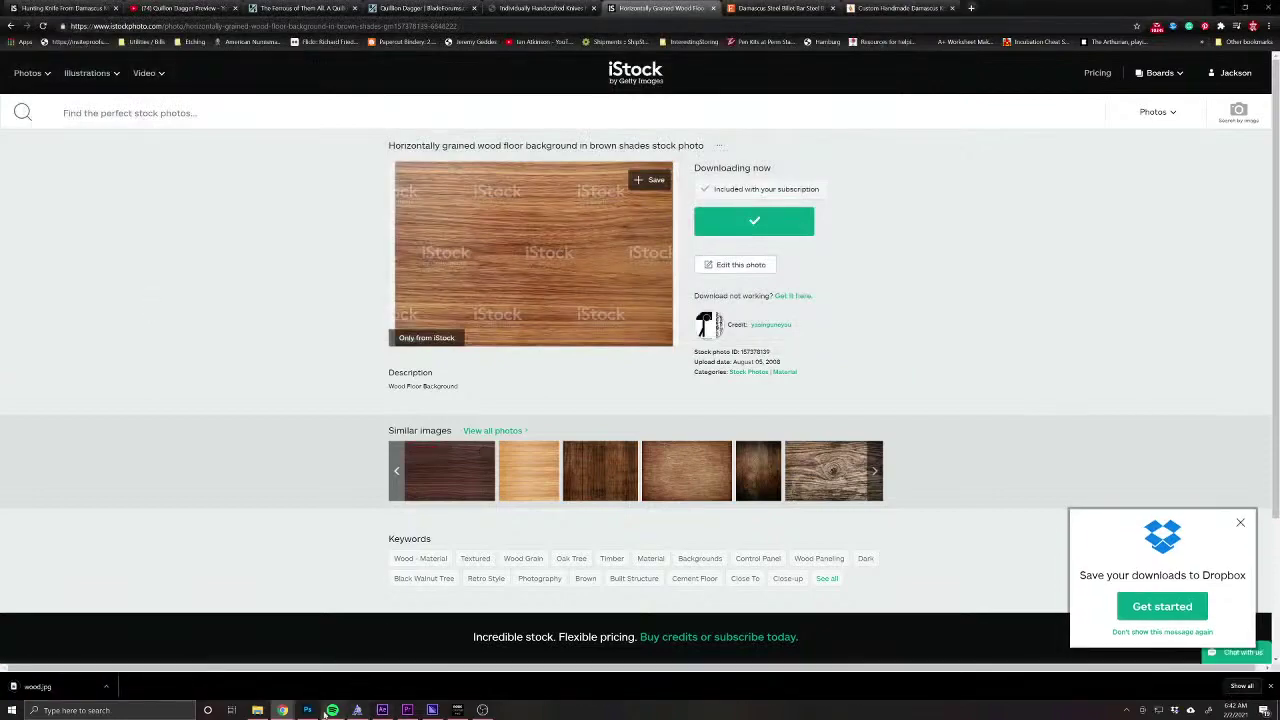
Switch back to Photoshop and open wood.jpg from the LordOfTheRings Textures folder.
{"action": "left_click", "coordinate": [307, 710]}
{"action": "left_click", "coordinate": [22, 6]}
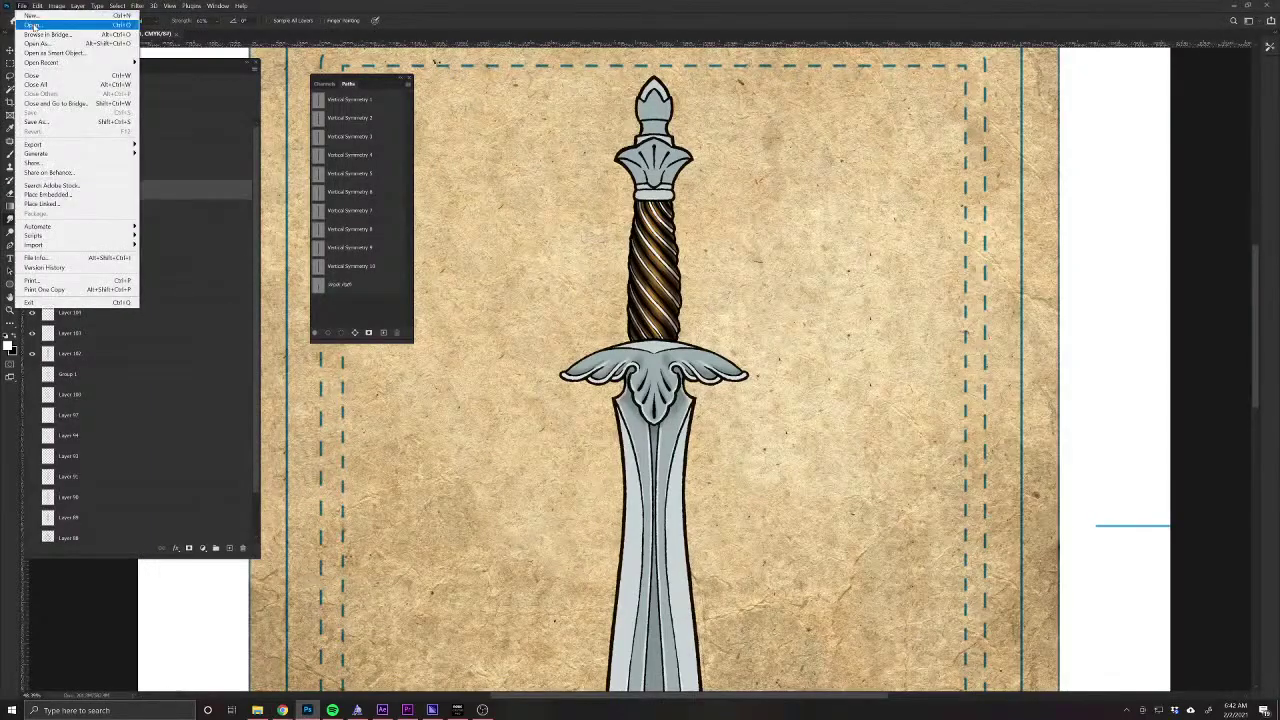
{"action": "left_click", "coordinate": [45, 32]}
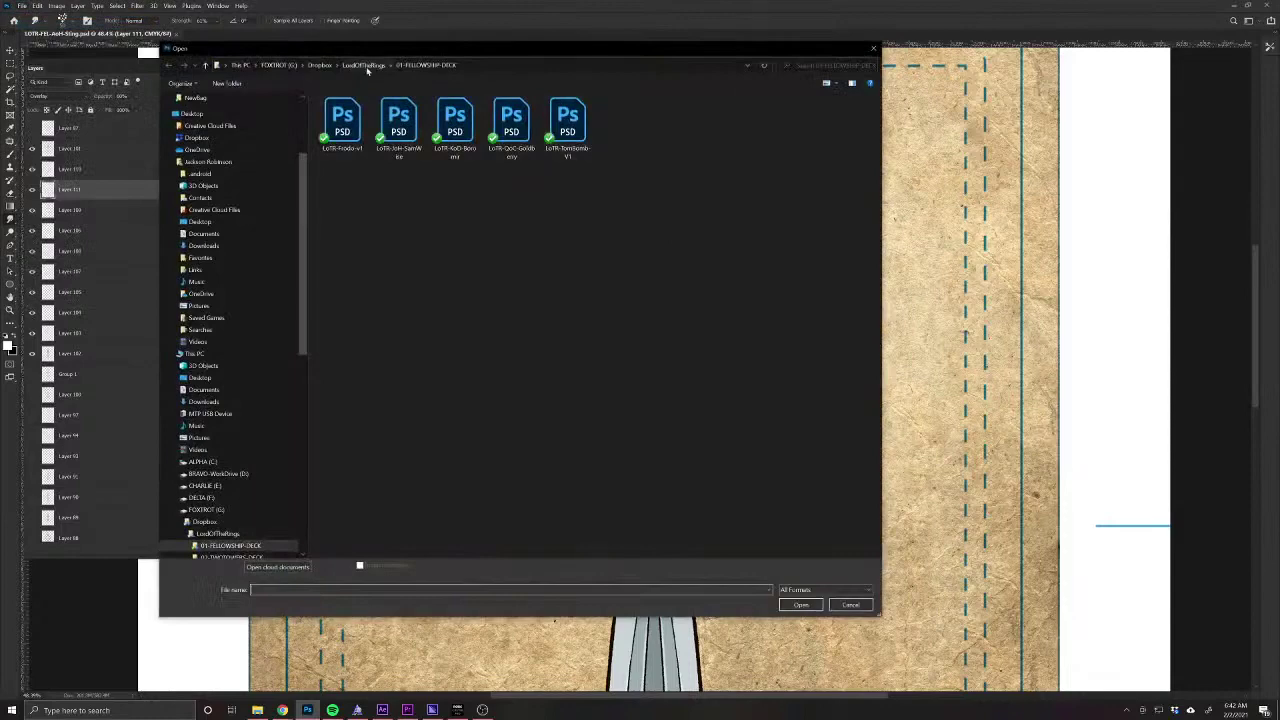
{"action": "left_click", "coordinate": [364, 65]}
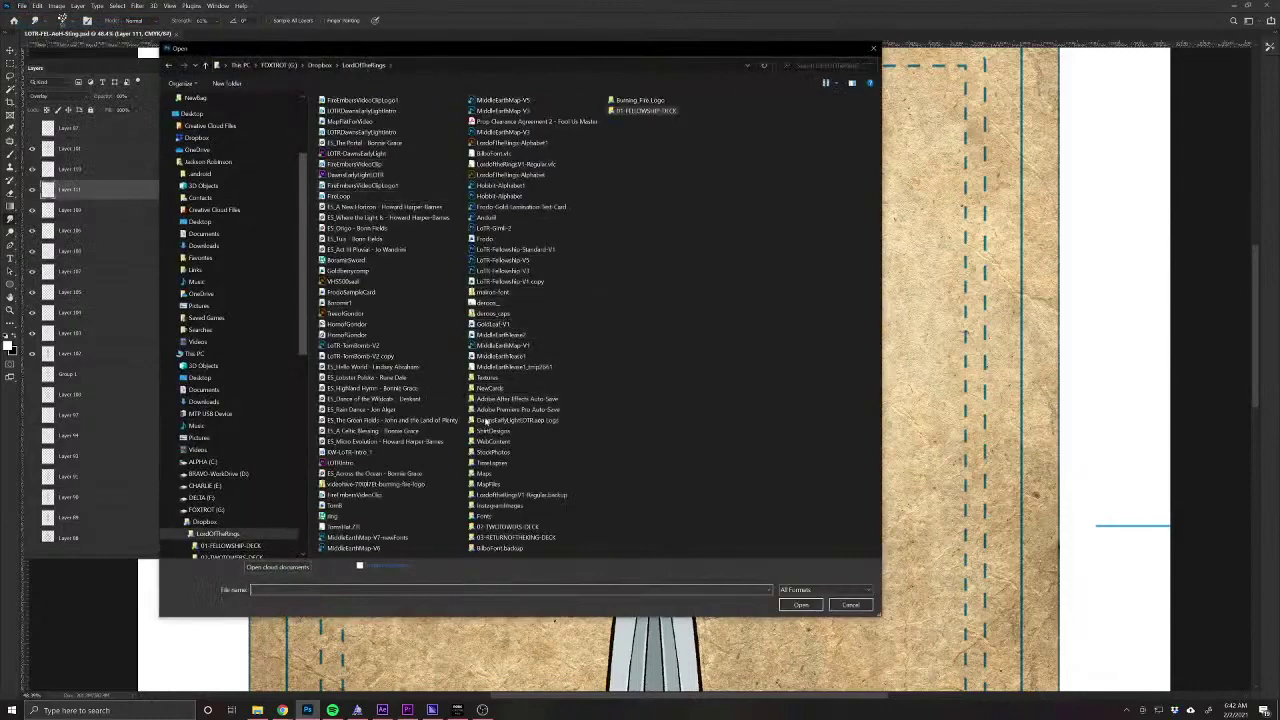
{"action": "double_click", "coordinate": [488, 377]}
{"action": "left_click", "coordinate": [815, 604]}
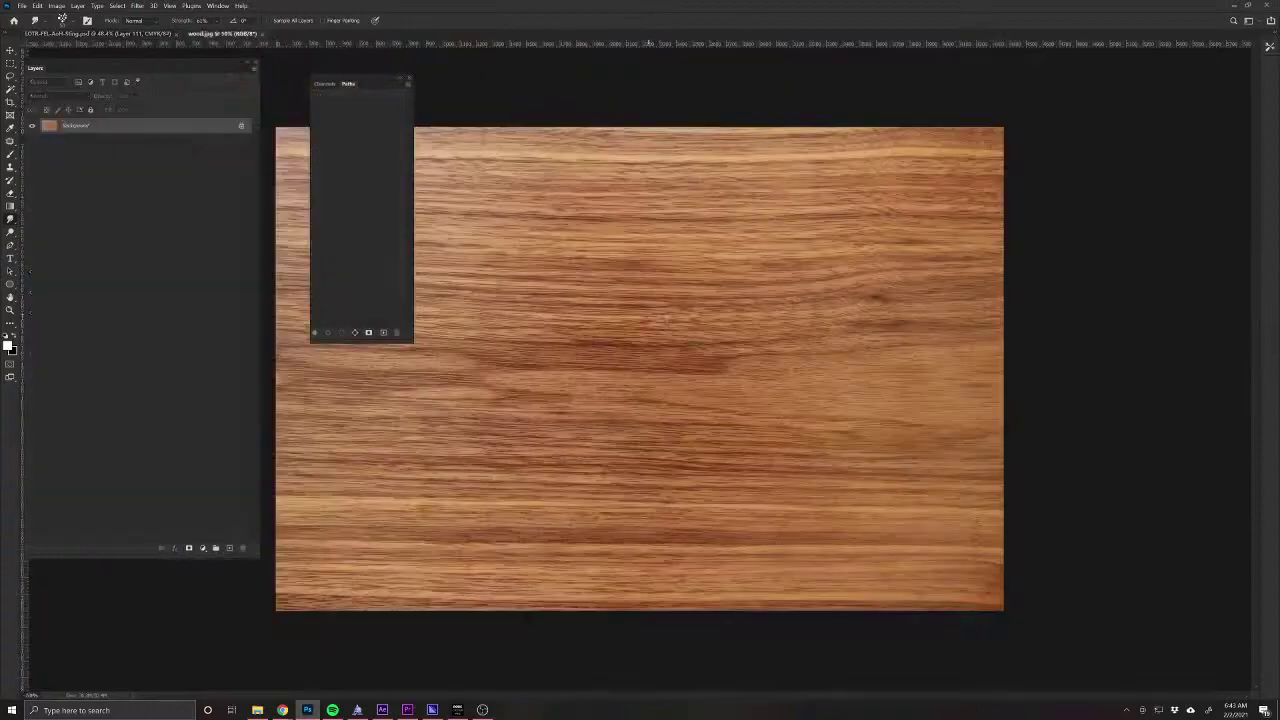
Copy the entire wood image, close its document and paste it as a new layer into the sword card.
{"action": "key", "text": "ctrl+a"}
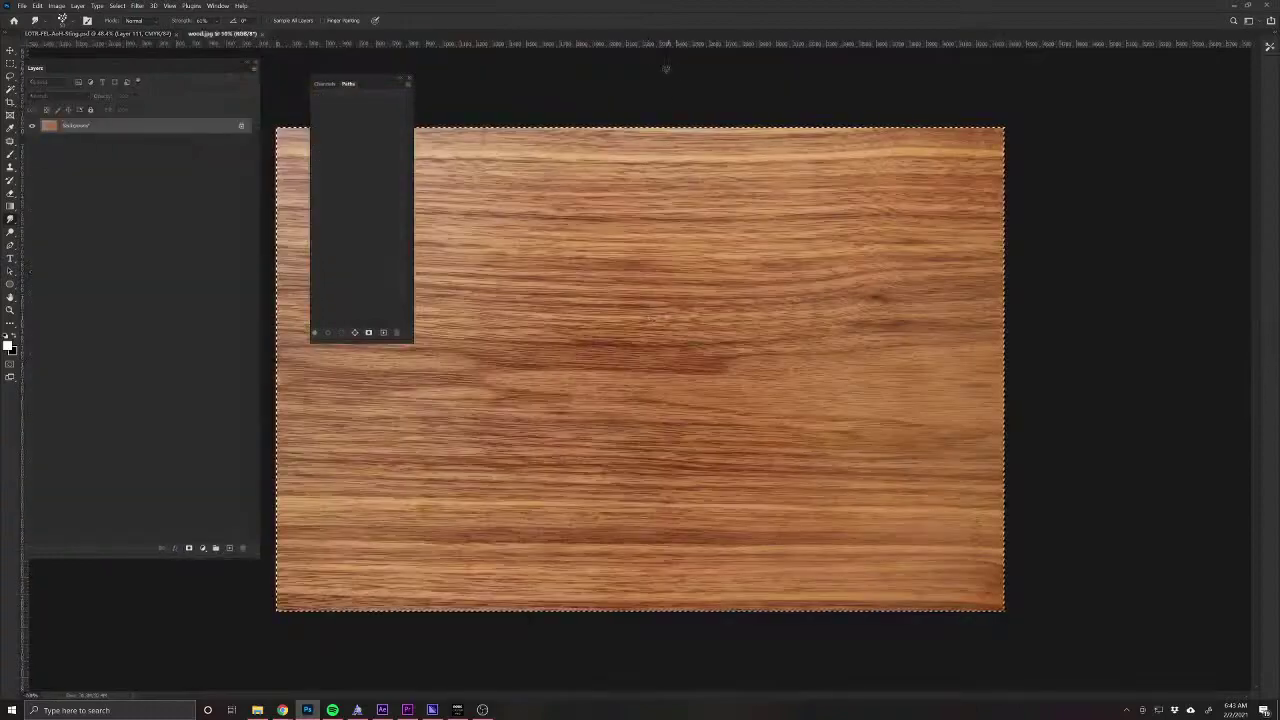
{"action": "left_click", "coordinate": [262, 35]}
{"action": "key", "text": "ctrl+v"}
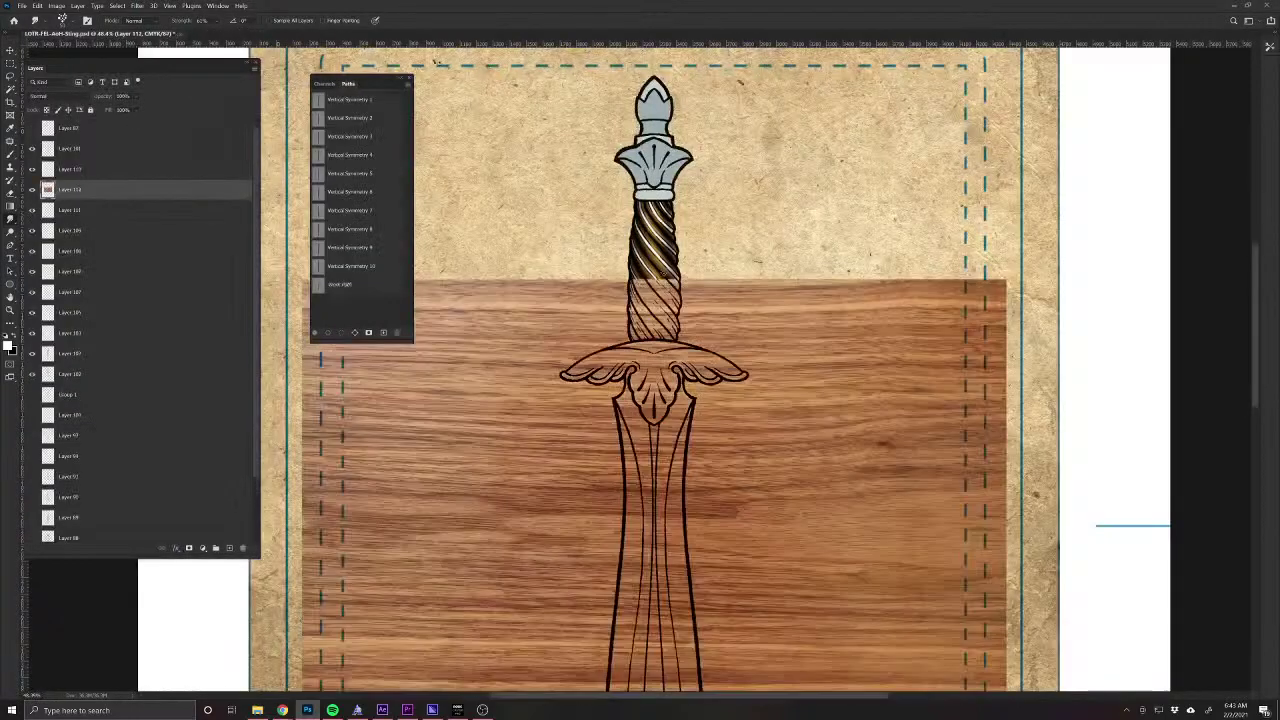
Rotate the pasted wood texture about 53° with Free Transform and move it over the sword's grip so the grain follows the twisted strands.
{"action": "scroll", "coordinate": [706, 450], "scroll_direction": "down", "scroll_amount": 3}
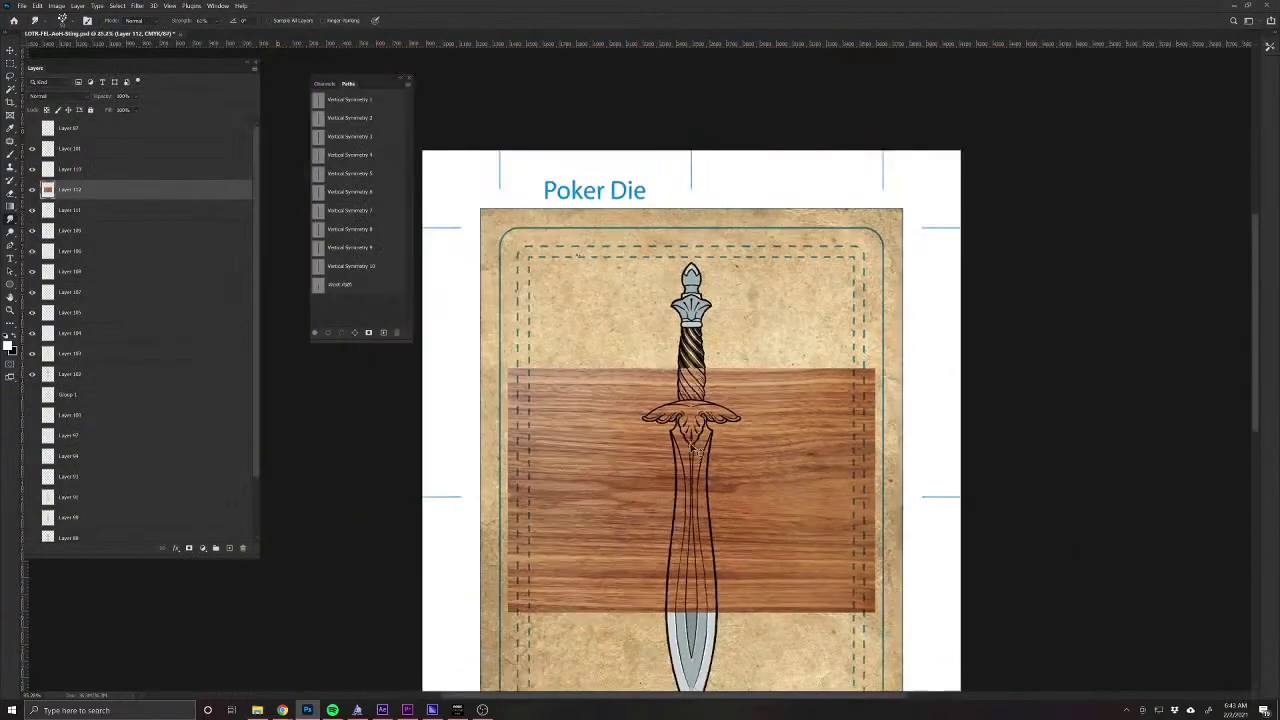
{"action": "key", "text": "ctrl+t"}
{"action": "left_click_drag", "start_coordinate": [912, 400], "coordinate": [918, 499]}
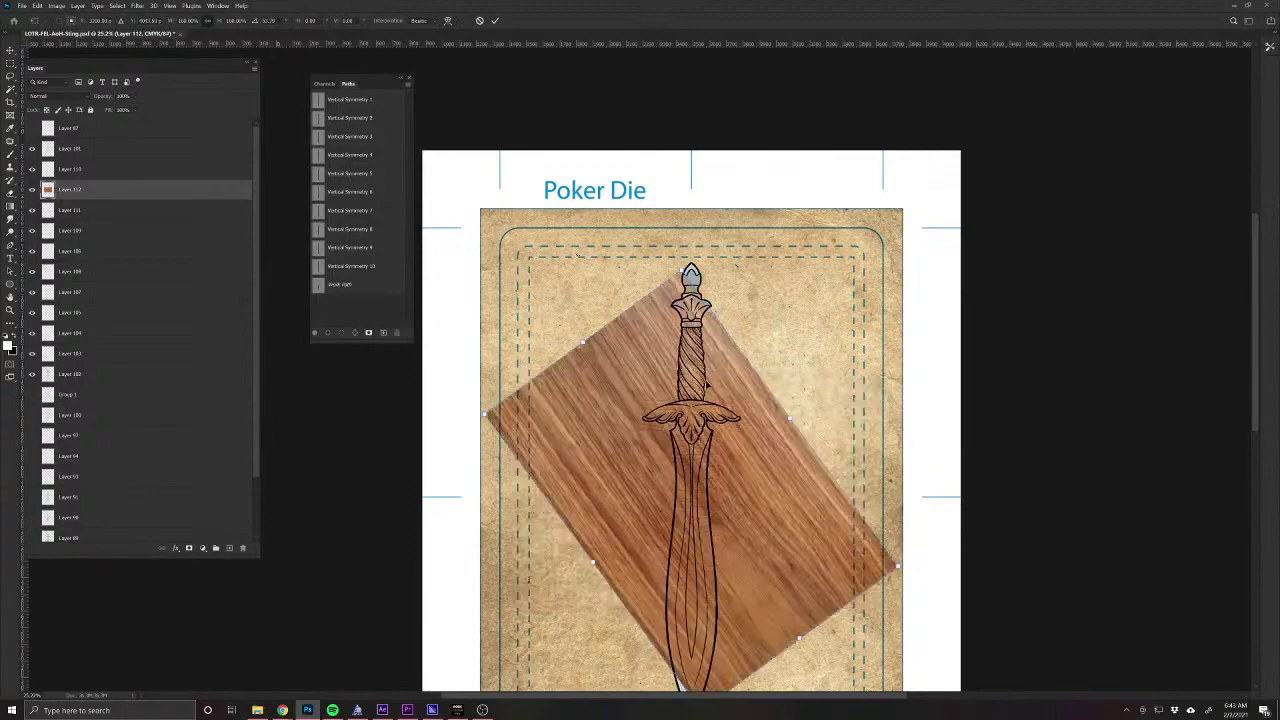
{"action": "left_click_drag", "start_coordinate": [683, 540], "coordinate": [706, 377]}
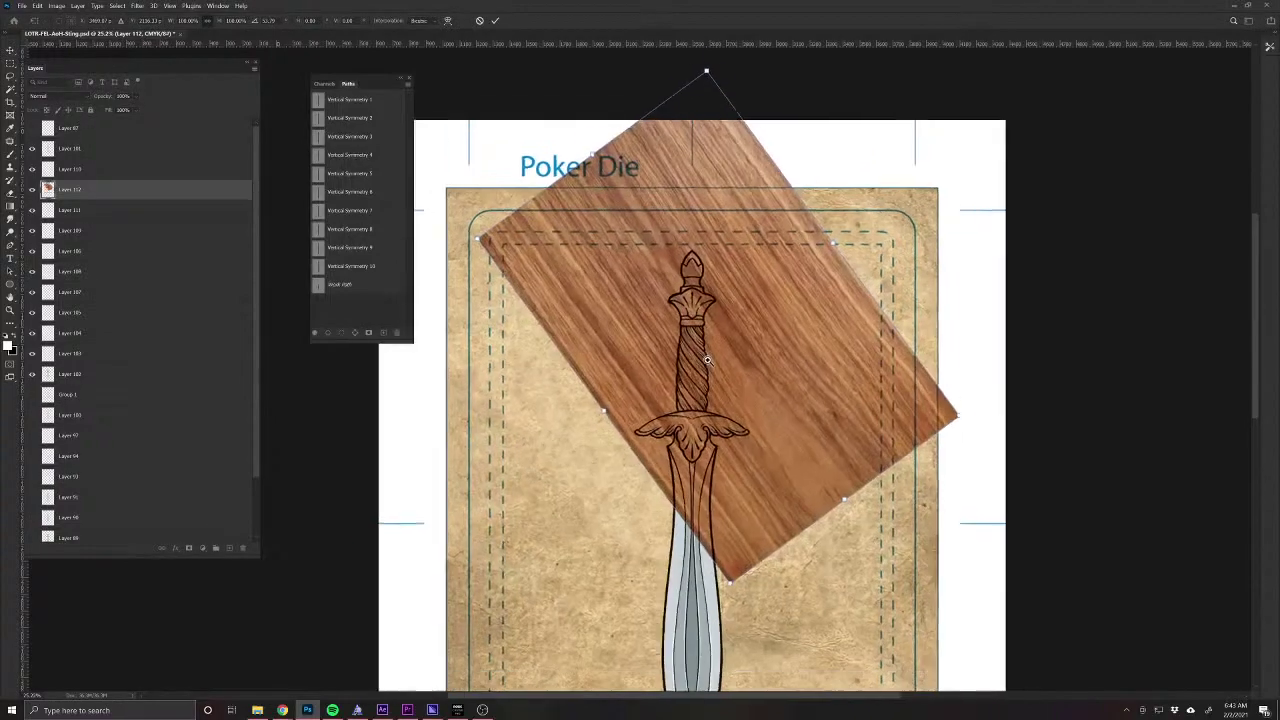